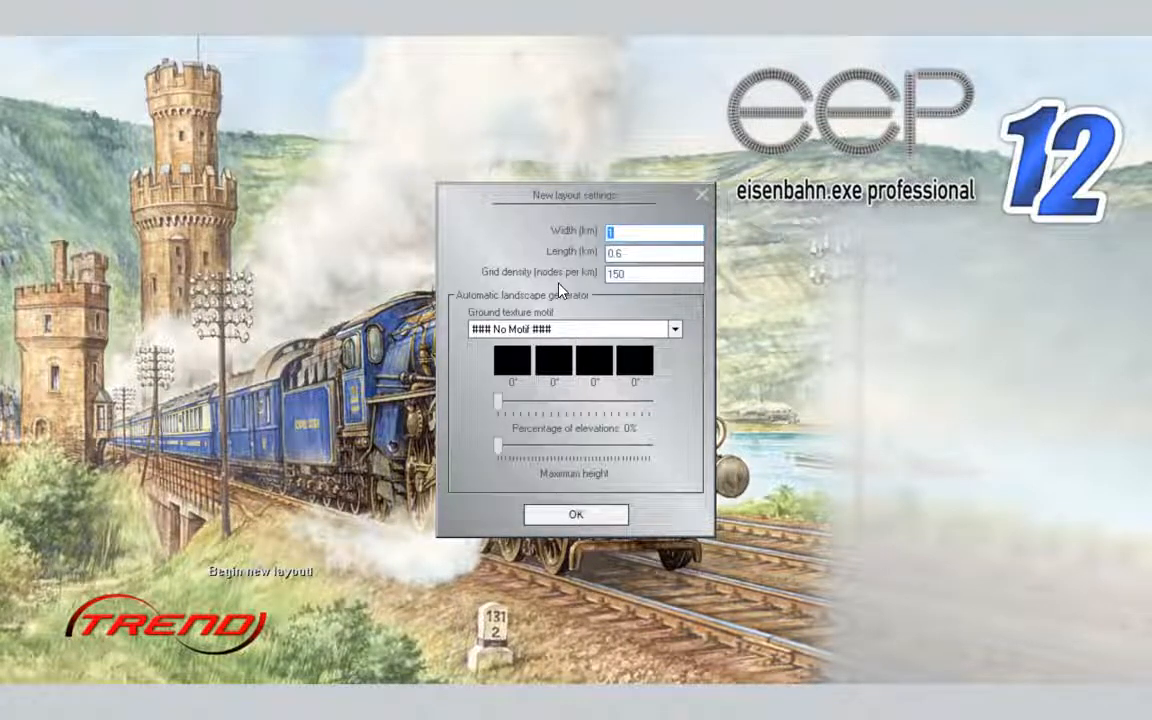
- Create the new layout with Autumn_meadow_1 as the ground texture motif
{"action": "left_click", "coordinate": [675, 333]}
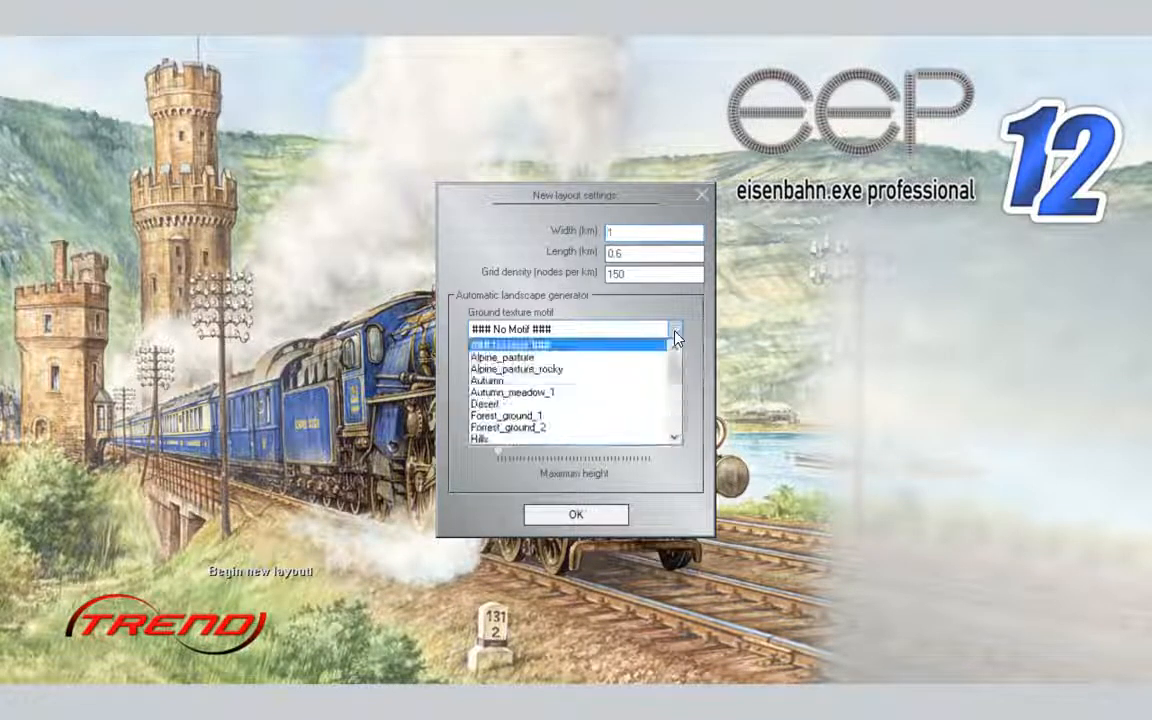
{"action": "left_click", "coordinate": [633, 393]}
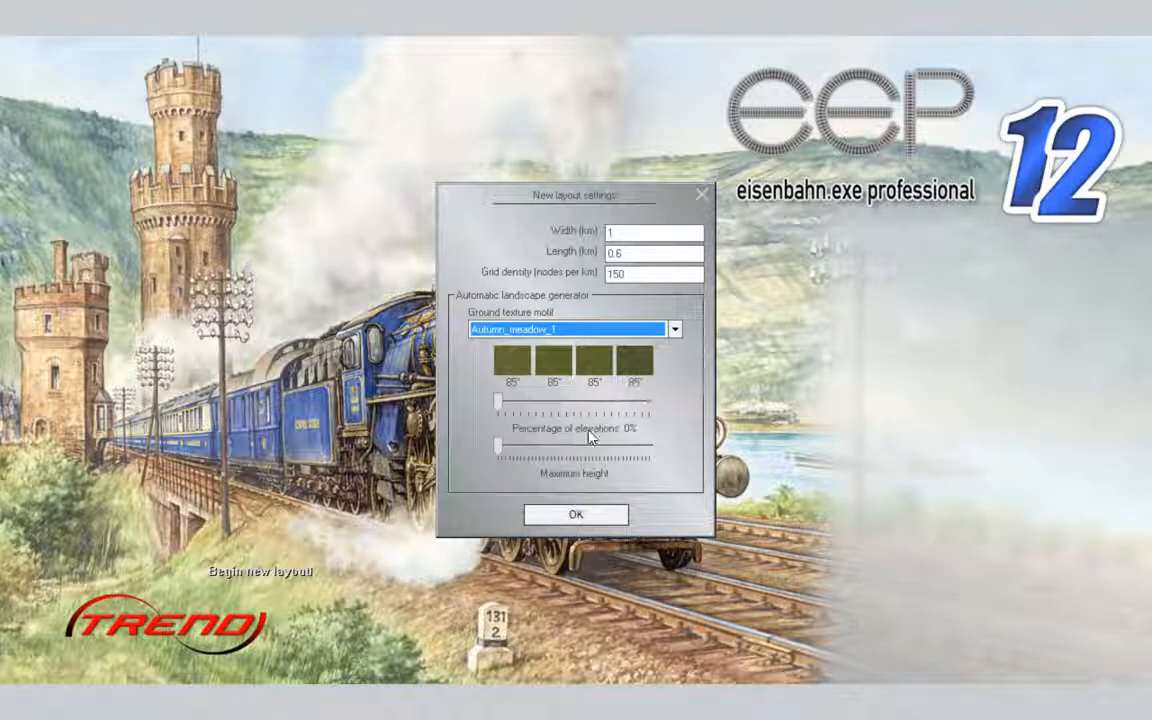
{"action": "left_click", "coordinate": [577, 515]}
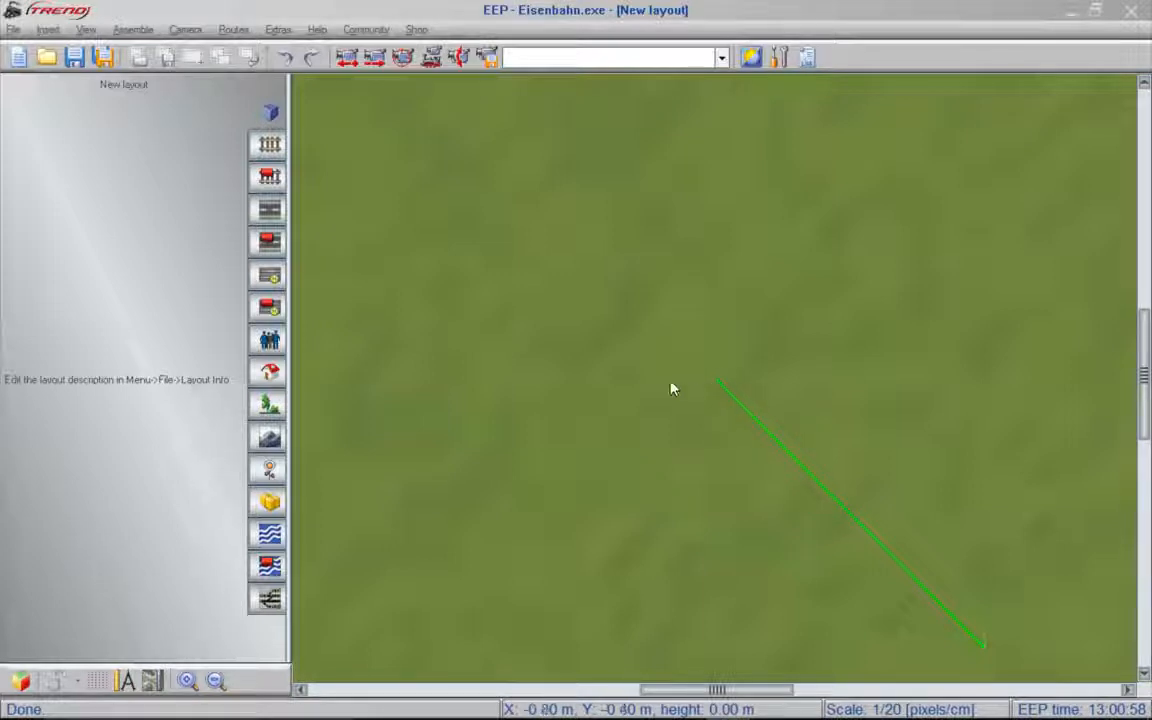
- List the Deciduous trees models from the Flora category of the landscape elements
{"action": "left_click", "coordinate": [290, 303]}
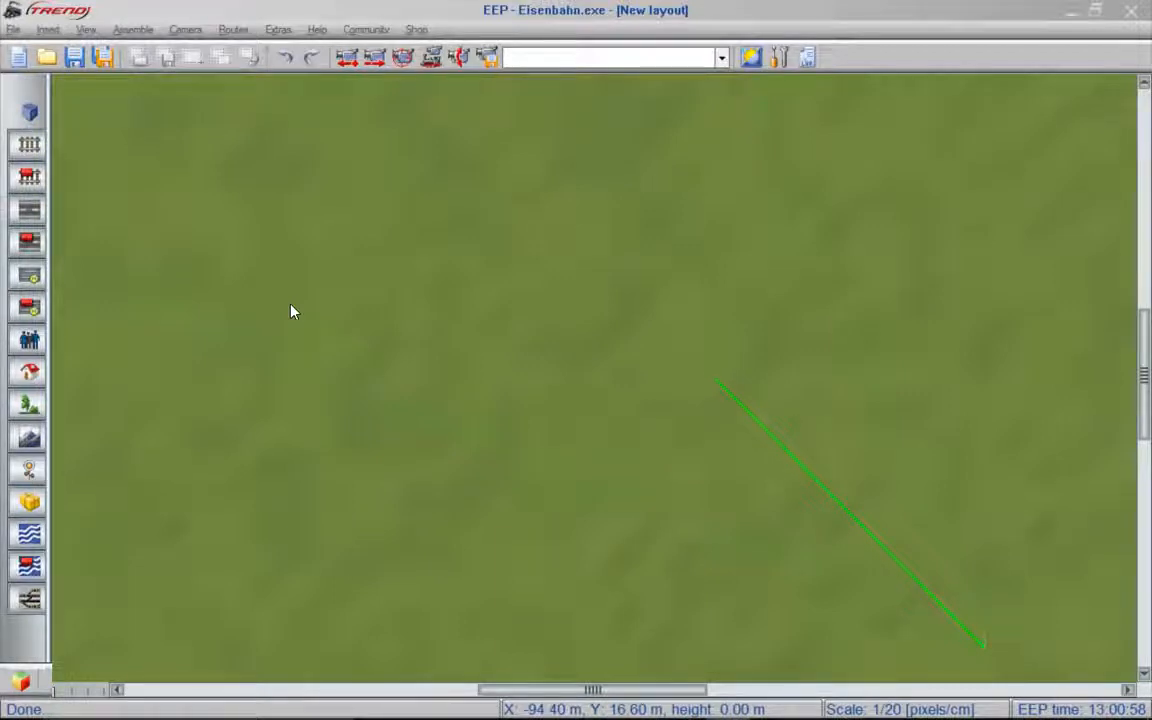
{"action": "left_click", "coordinate": [29, 405]}
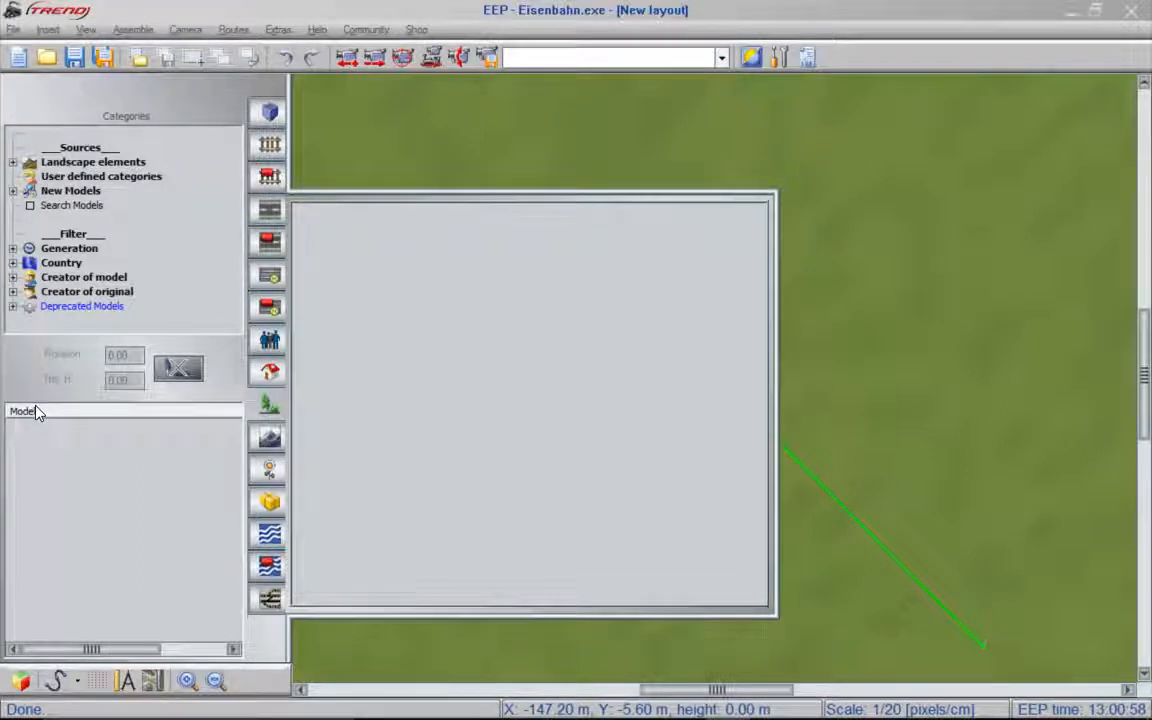
{"action": "double_click", "coordinate": [105, 166]}
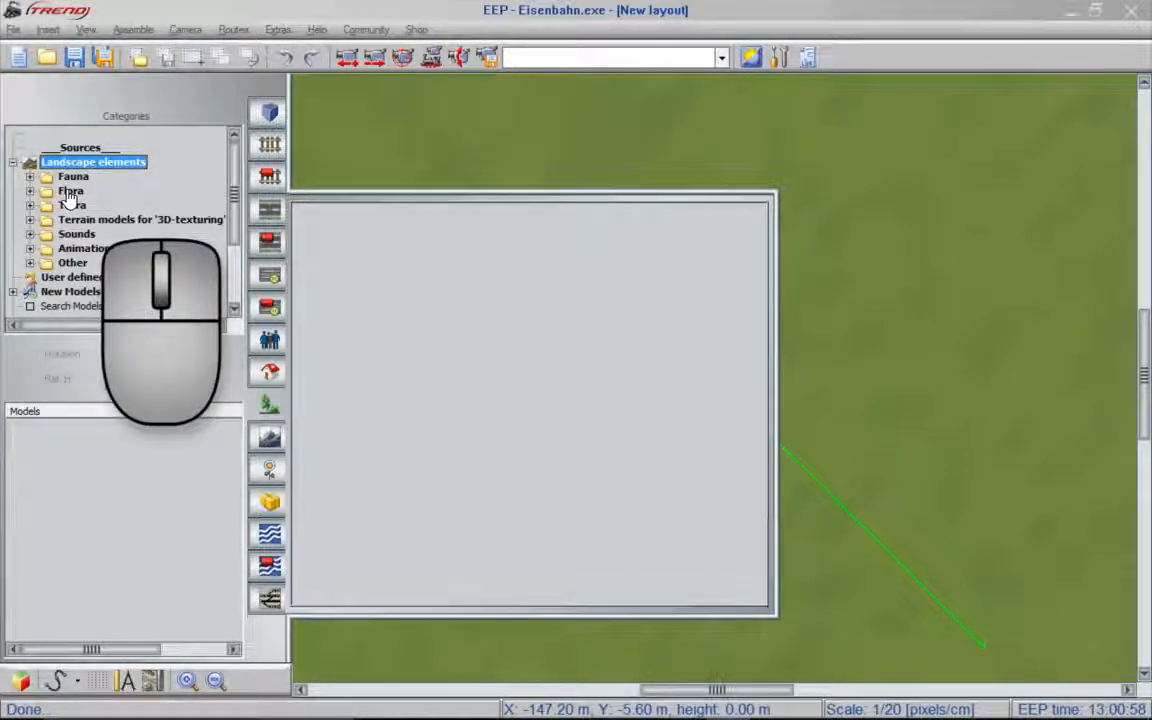
{"action": "double_click", "coordinate": [69, 192]}
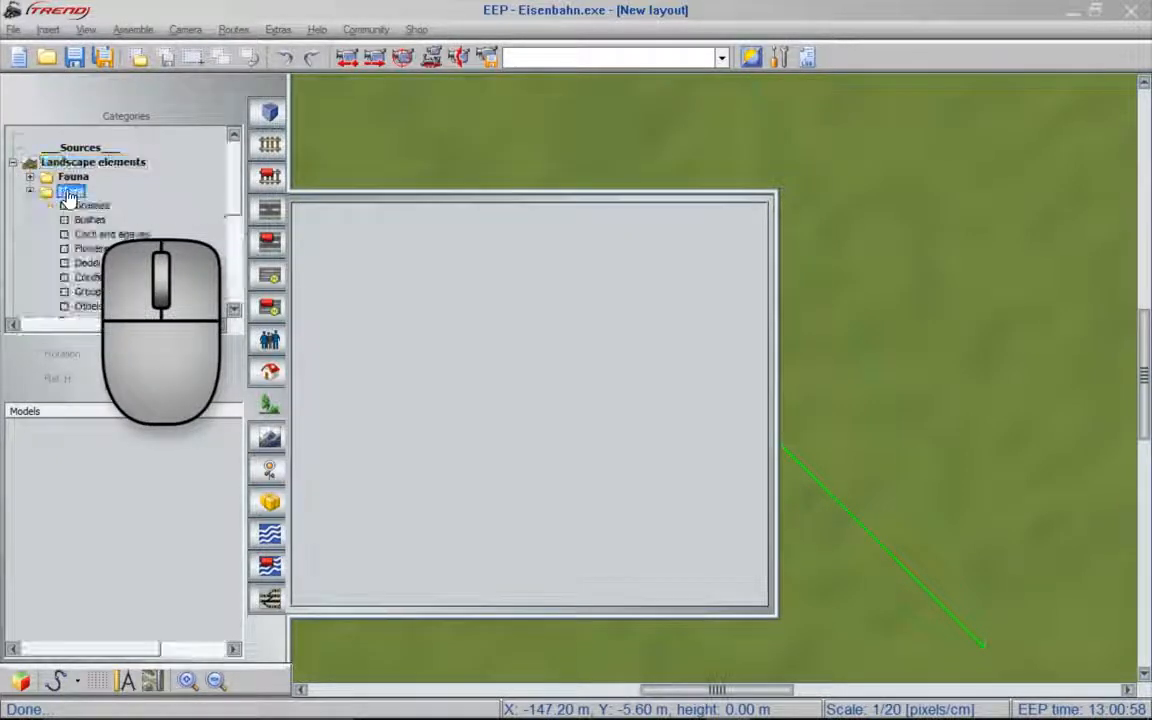
{"action": "left_click", "coordinate": [107, 264]}
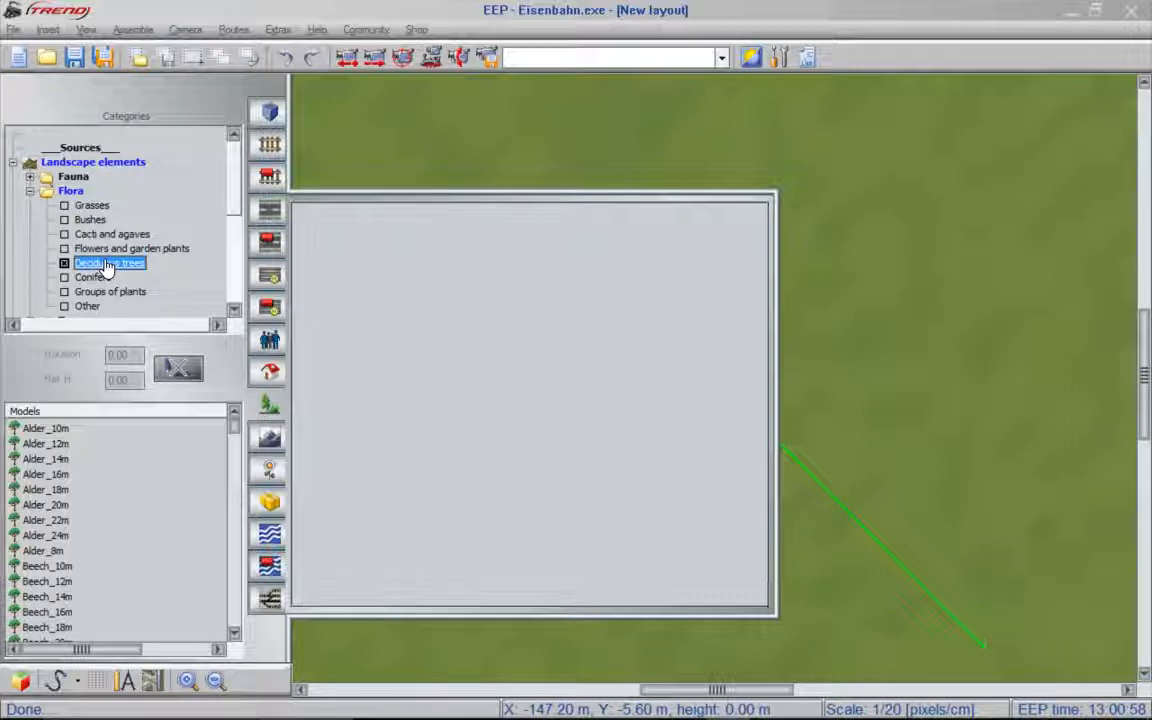
- Search the deciduous tree models for "bir" and look through the matching birches
{"action": "right_click", "coordinate": [147, 191]}
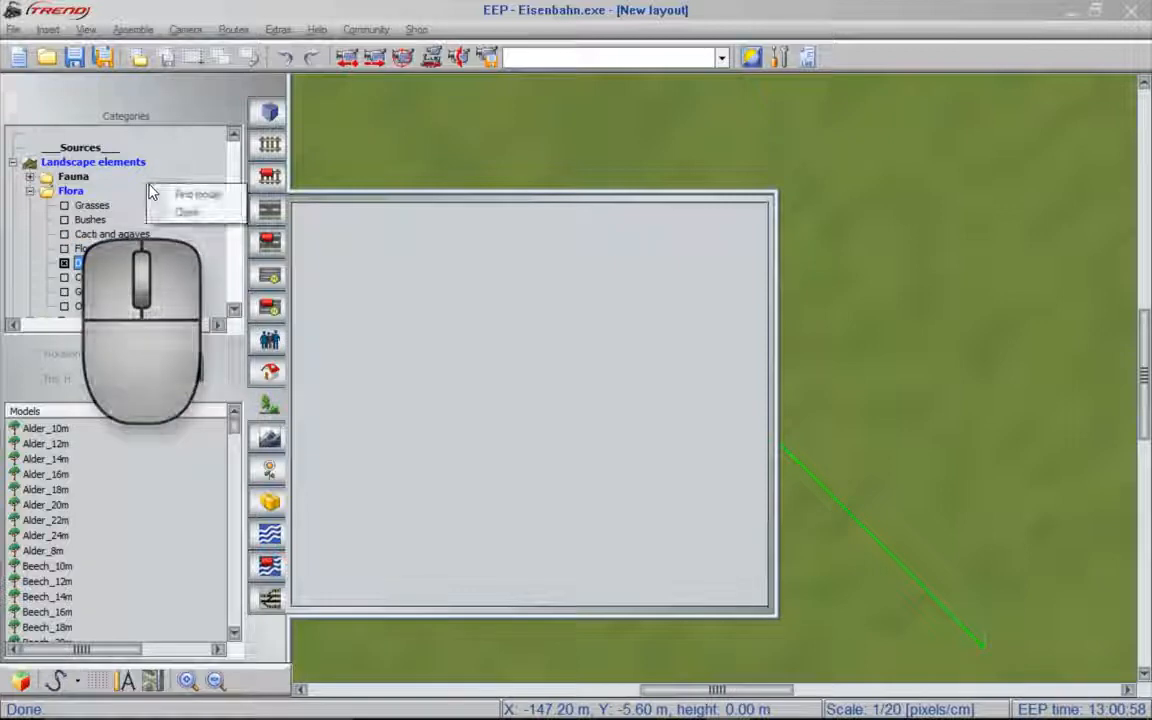
{"action": "left_click", "coordinate": [178, 196]}
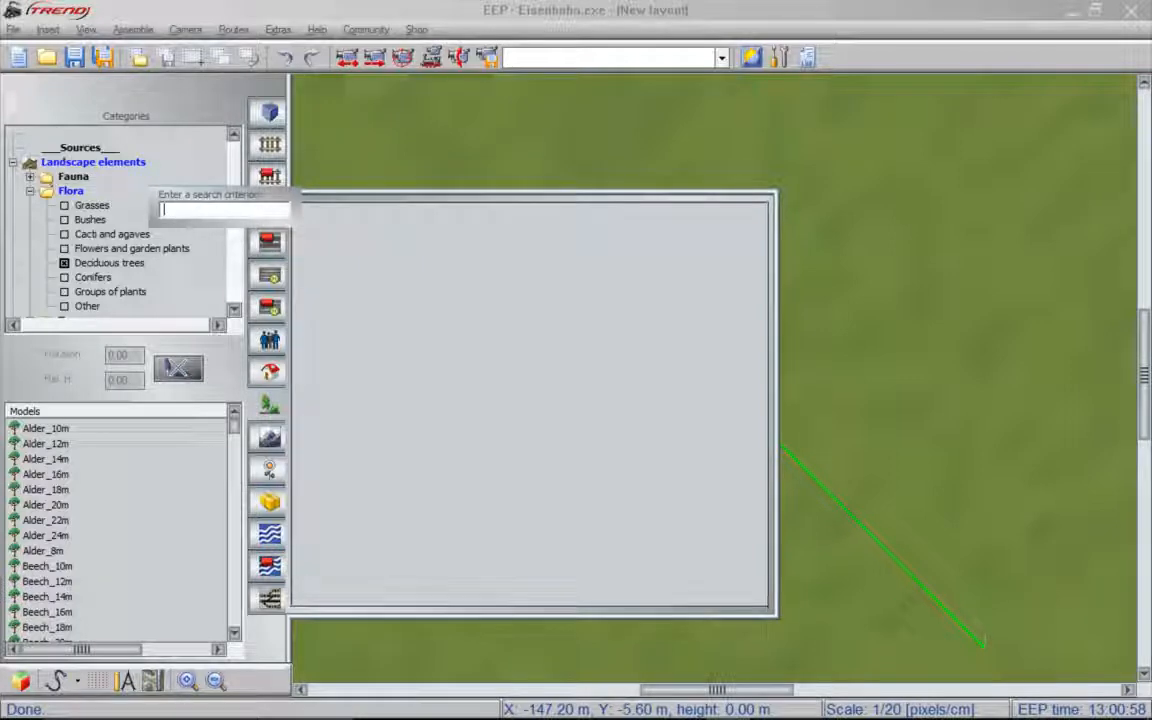
{"action": "type", "text": "bir"}
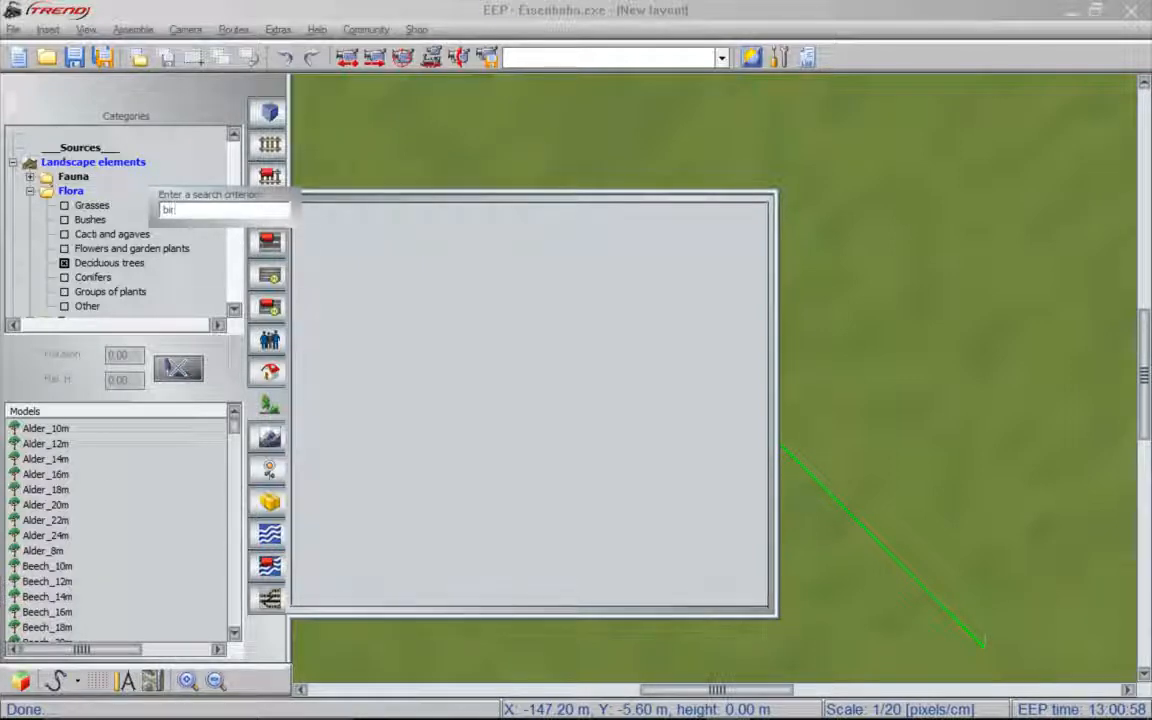
{"action": "key", "text": "Return"}
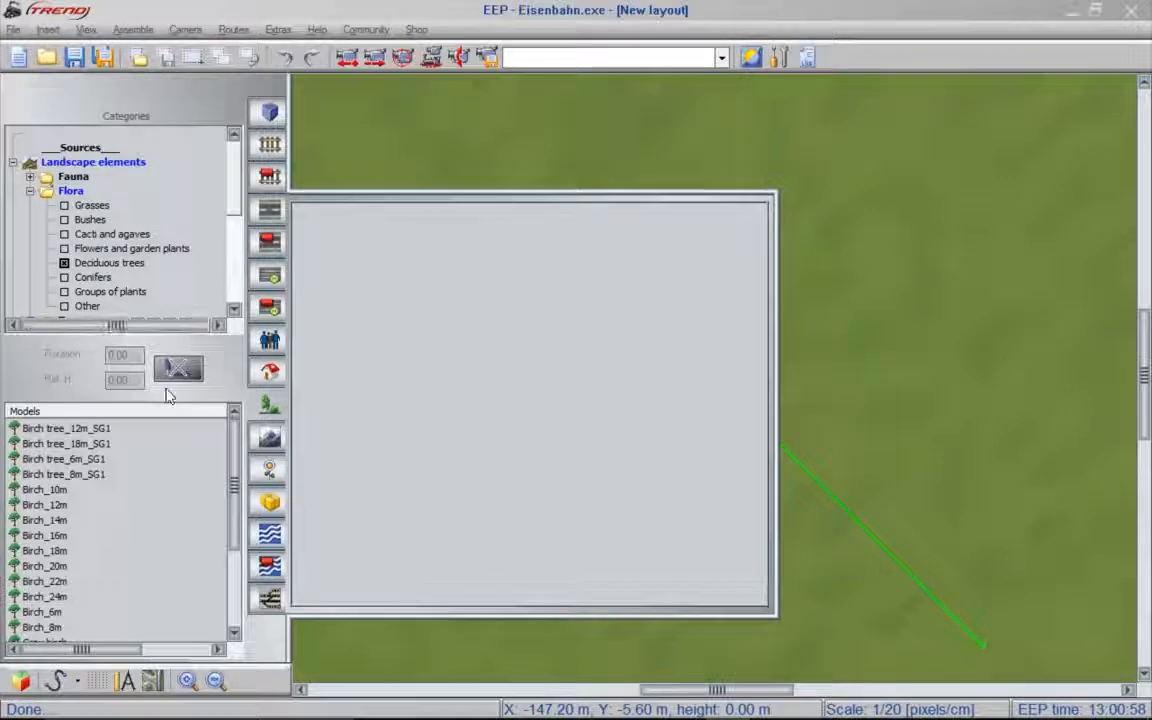
{"action": "scroll", "coordinate": [155, 473], "scroll_direction": "down", "scroll_amount": 2}
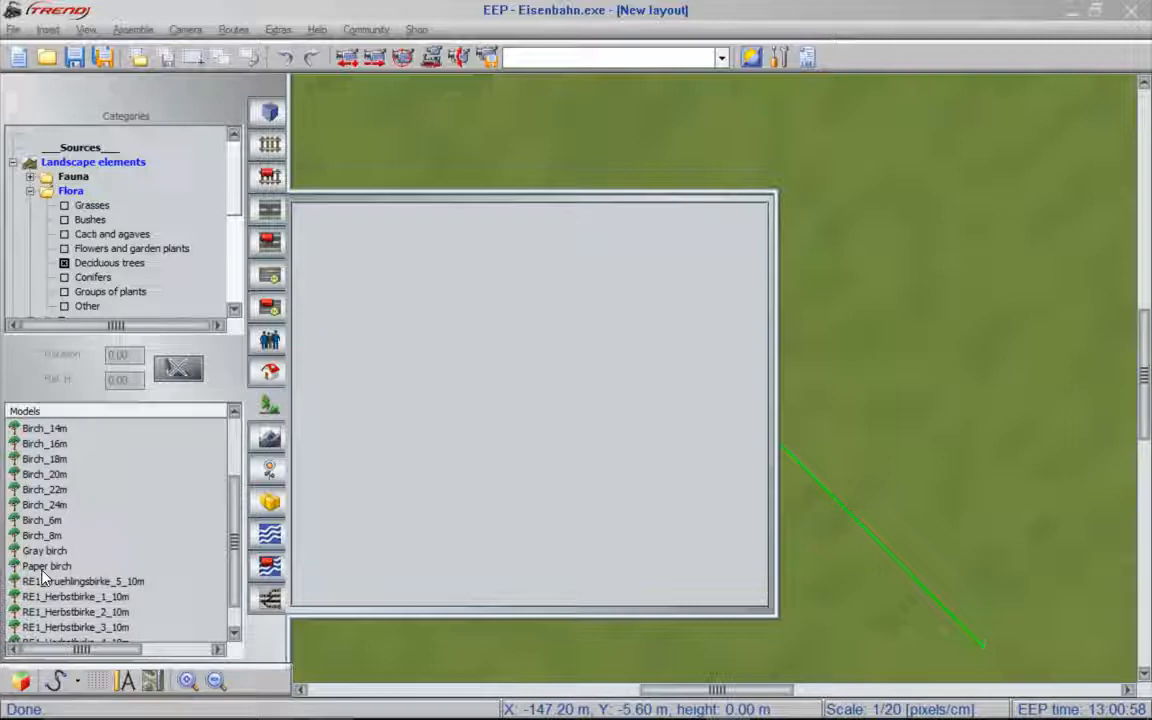
- Place three Paper birch trees in a loose group northwest of the camera marker and end the placement
{"action": "left_click", "coordinate": [42, 570]}
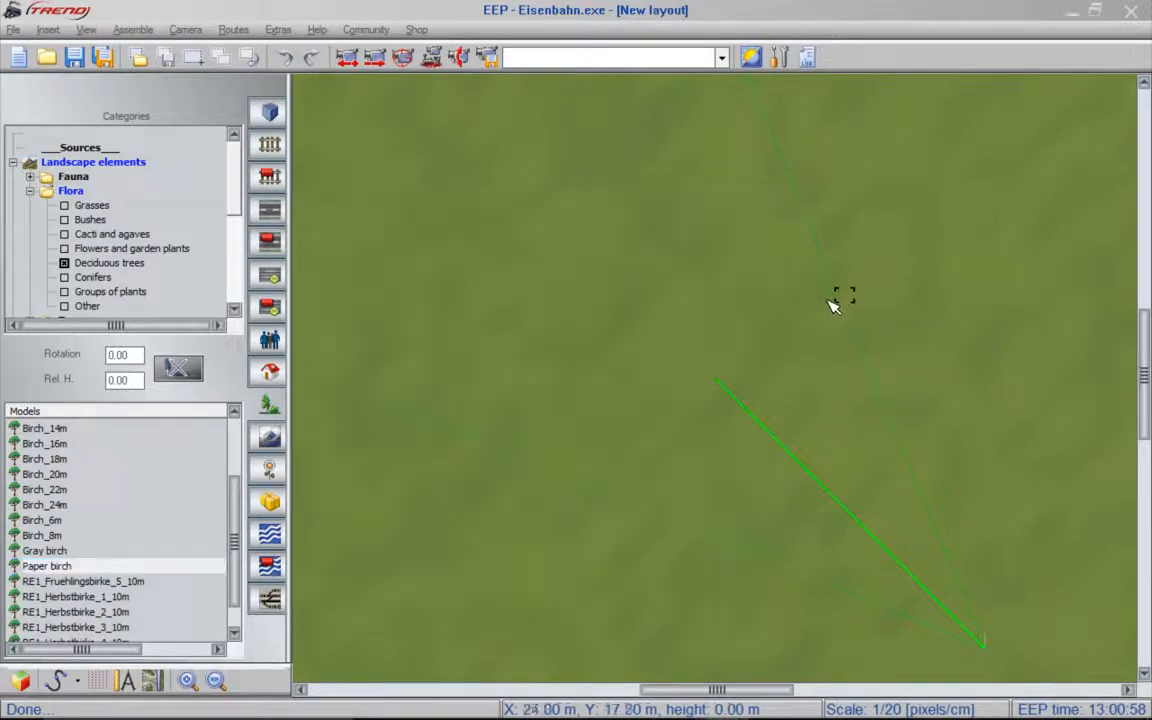
{"action": "left_click", "coordinate": [668, 305]}
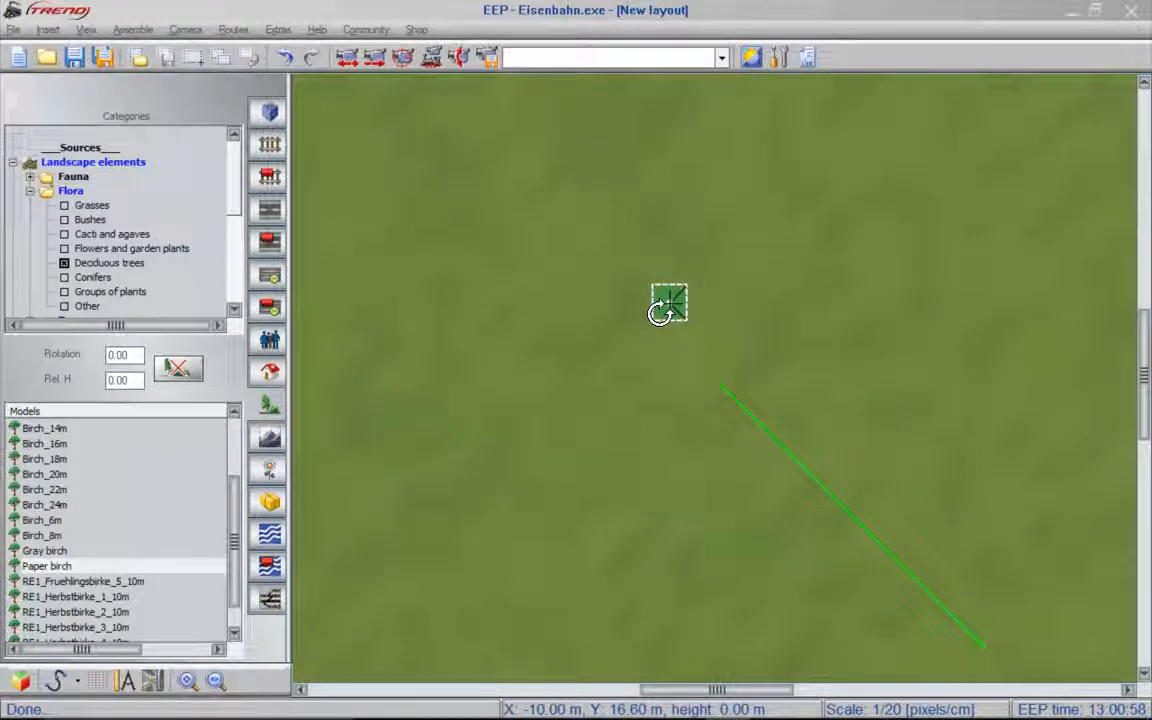
{"action": "left_click", "coordinate": [586, 274]}
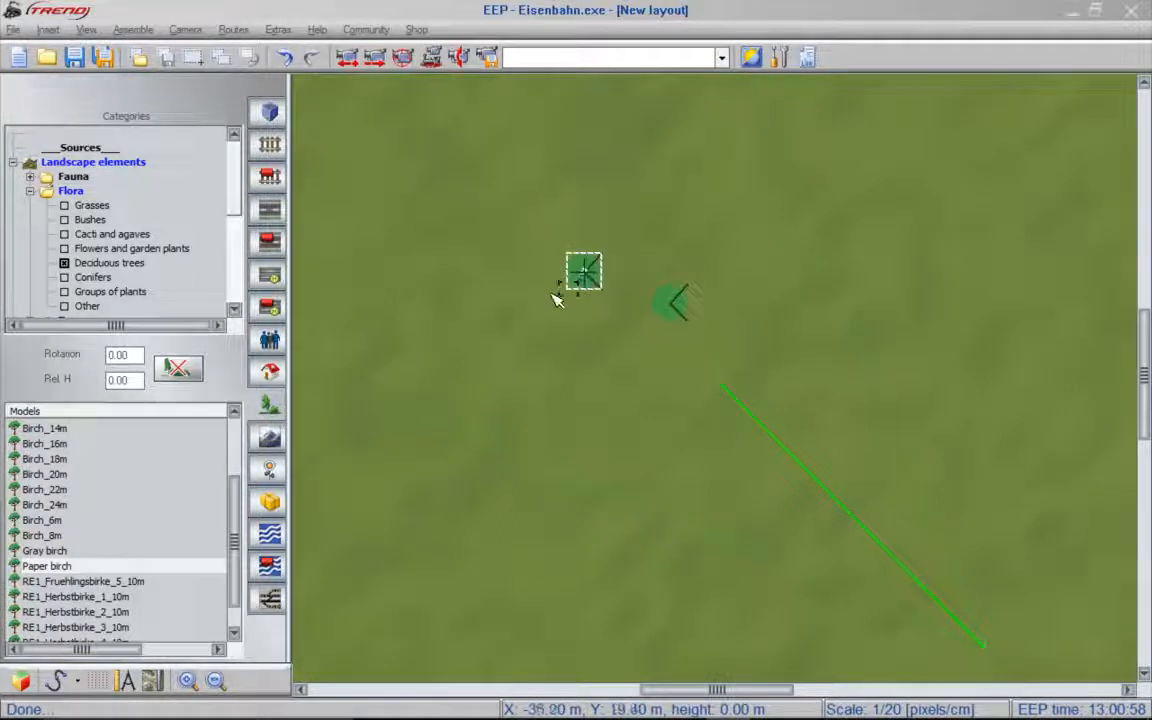
{"action": "left_click", "coordinate": [519, 333]}
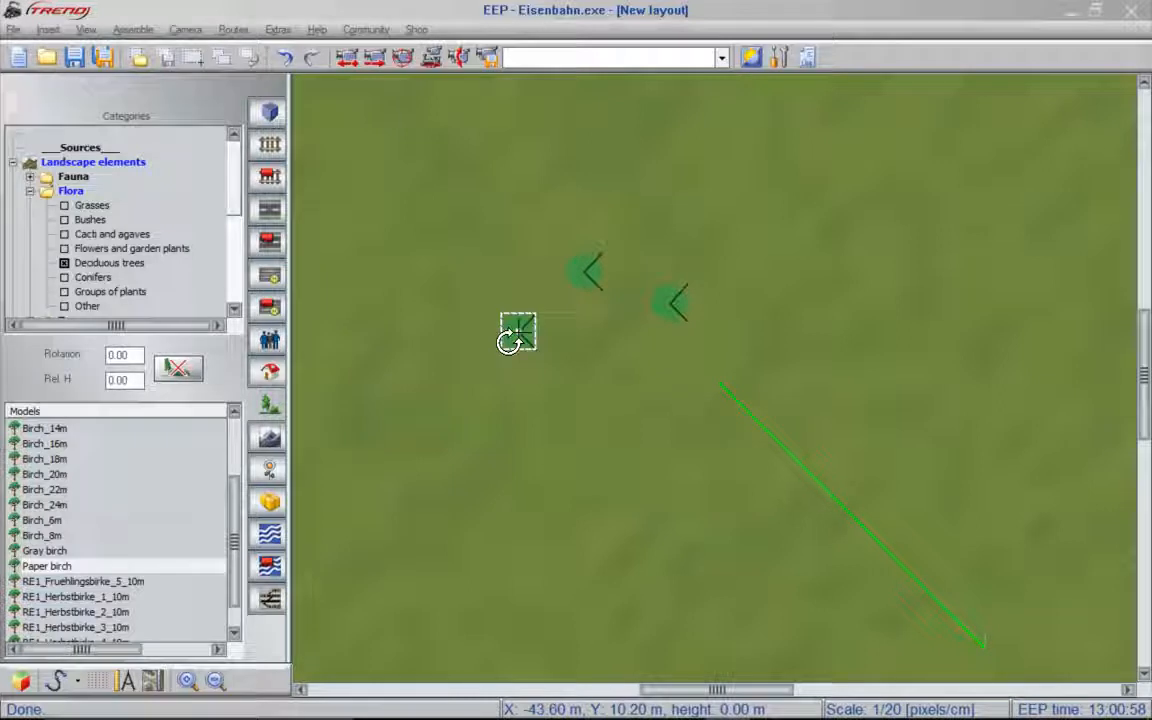
{"action": "left_click", "coordinate": [510, 266]}
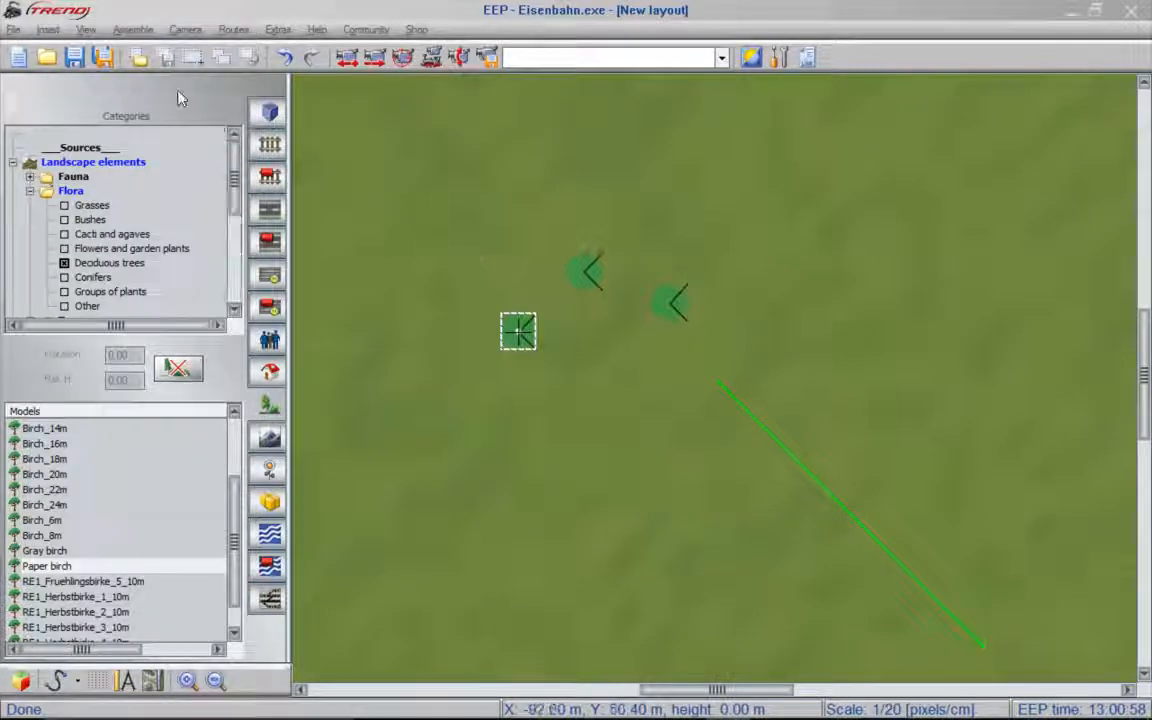
- View the placed birches in the 3D window and return to the 2D plan, switching back and forth twice
{"action": "left_click", "coordinate": [92, 32]}
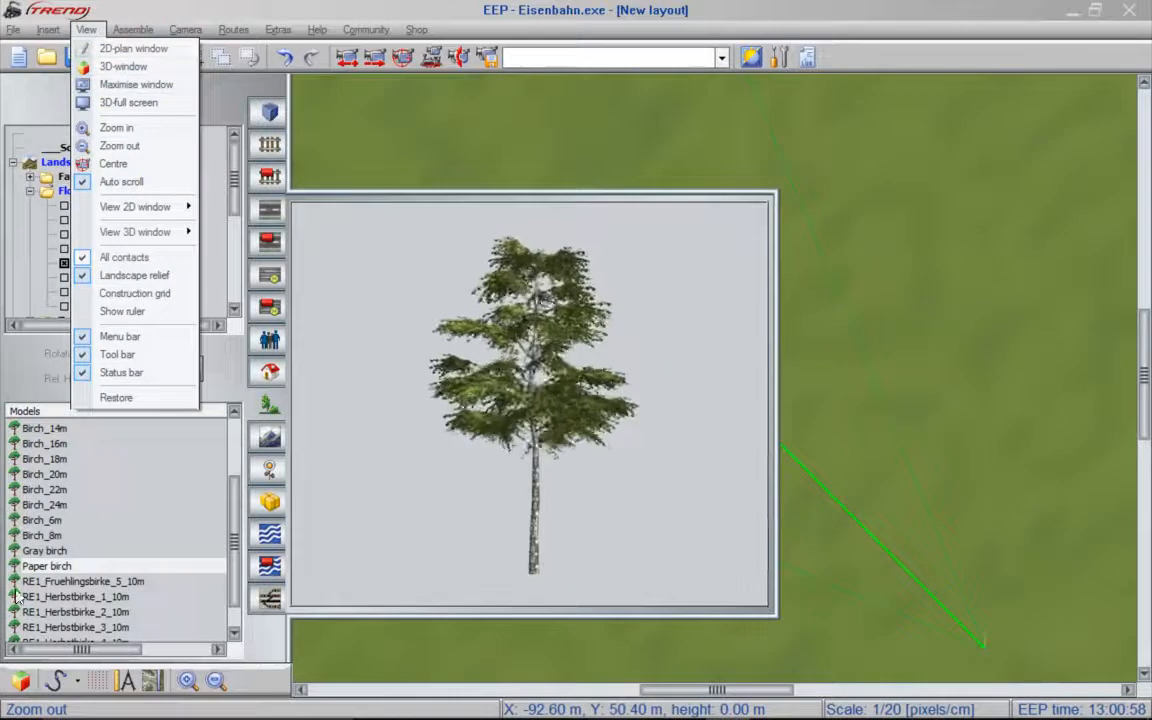
{"action": "left_click", "coordinate": [19, 683]}
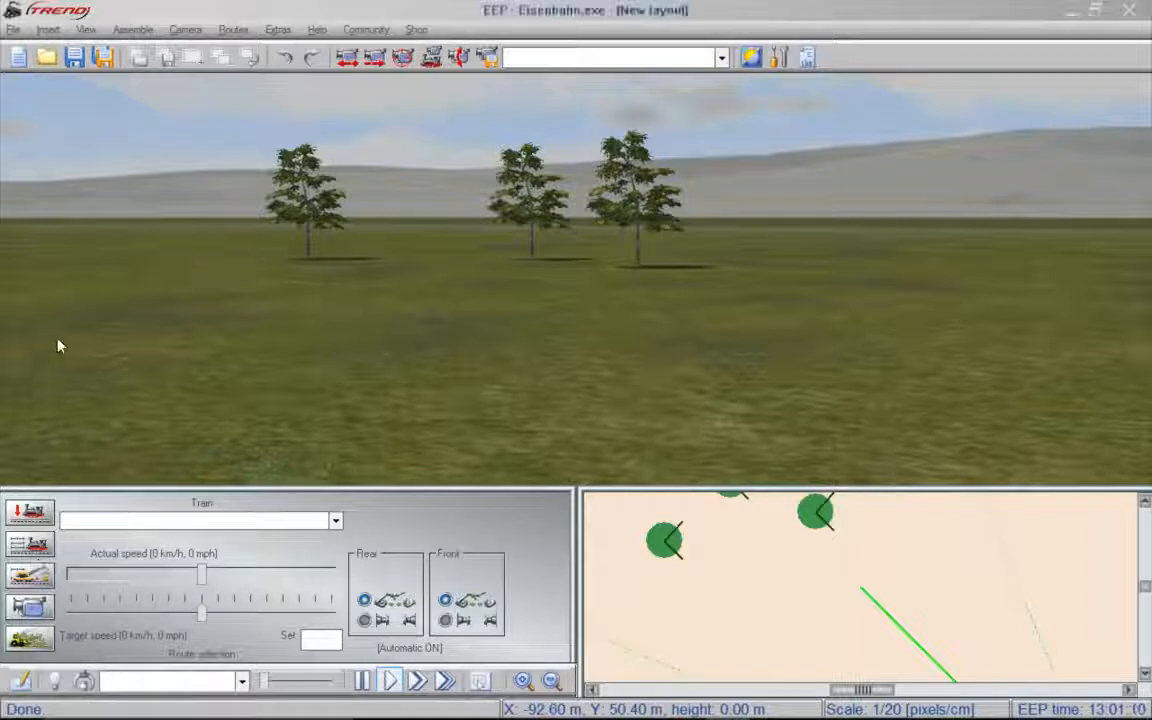
{"action": "left_click", "coordinate": [87, 30]}
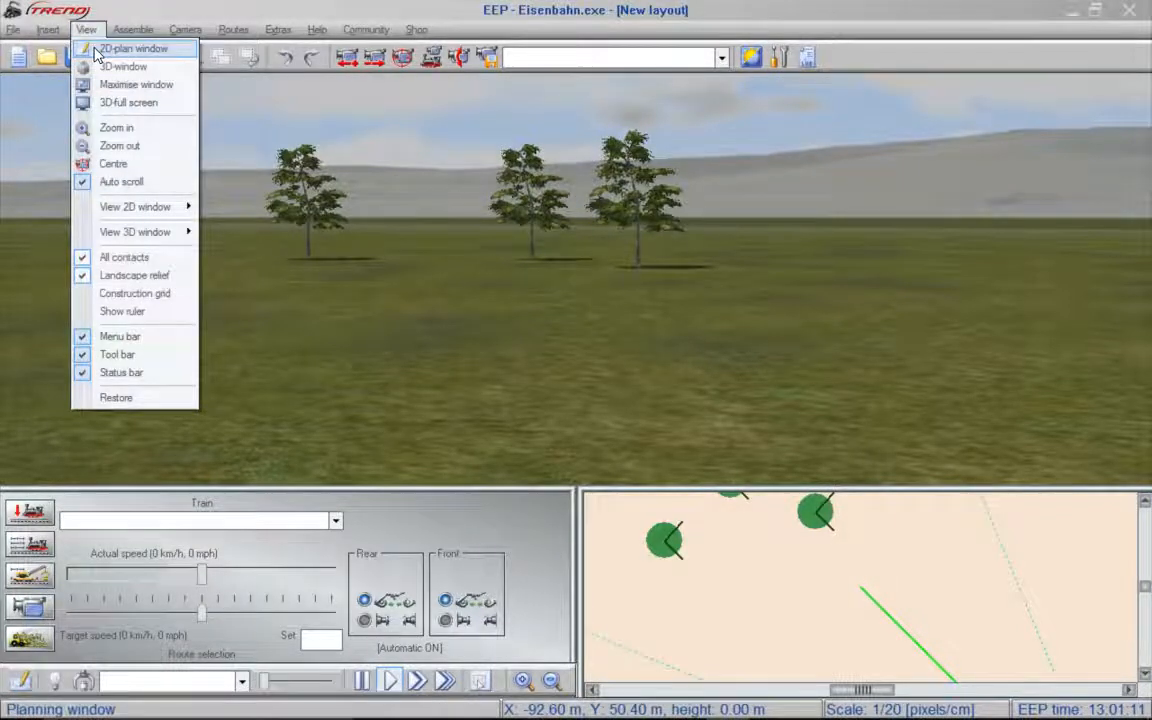
{"action": "left_click", "coordinate": [96, 50]}
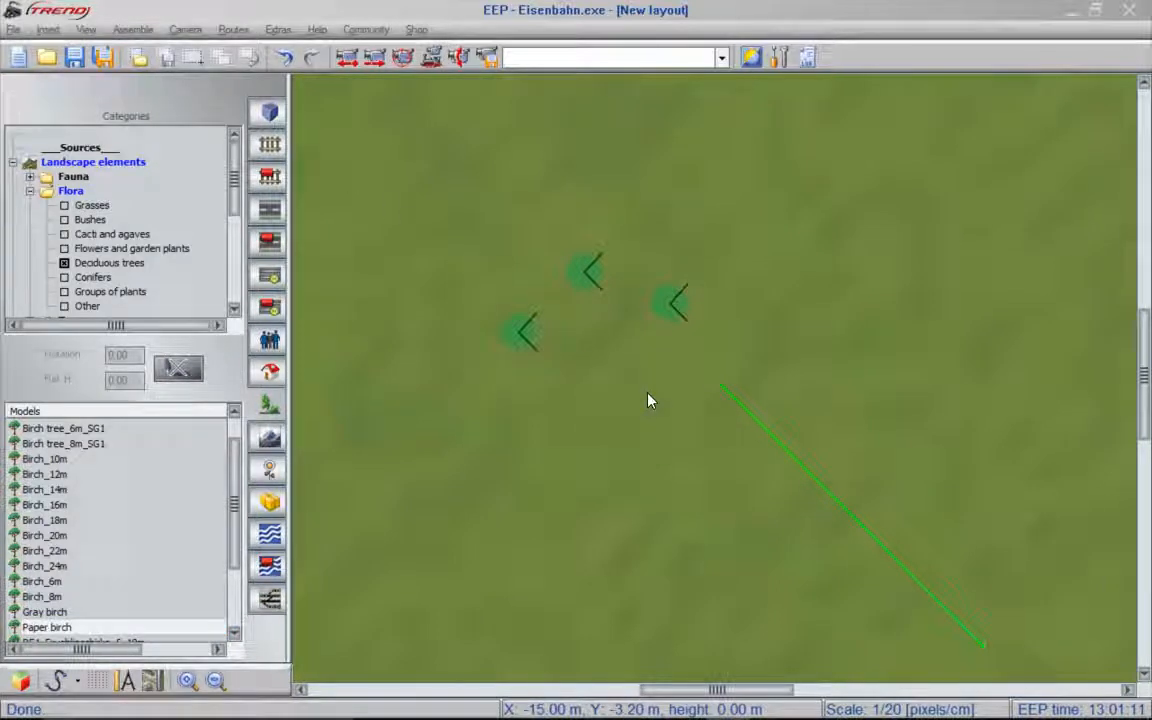
{"action": "key", "text": "F5"}
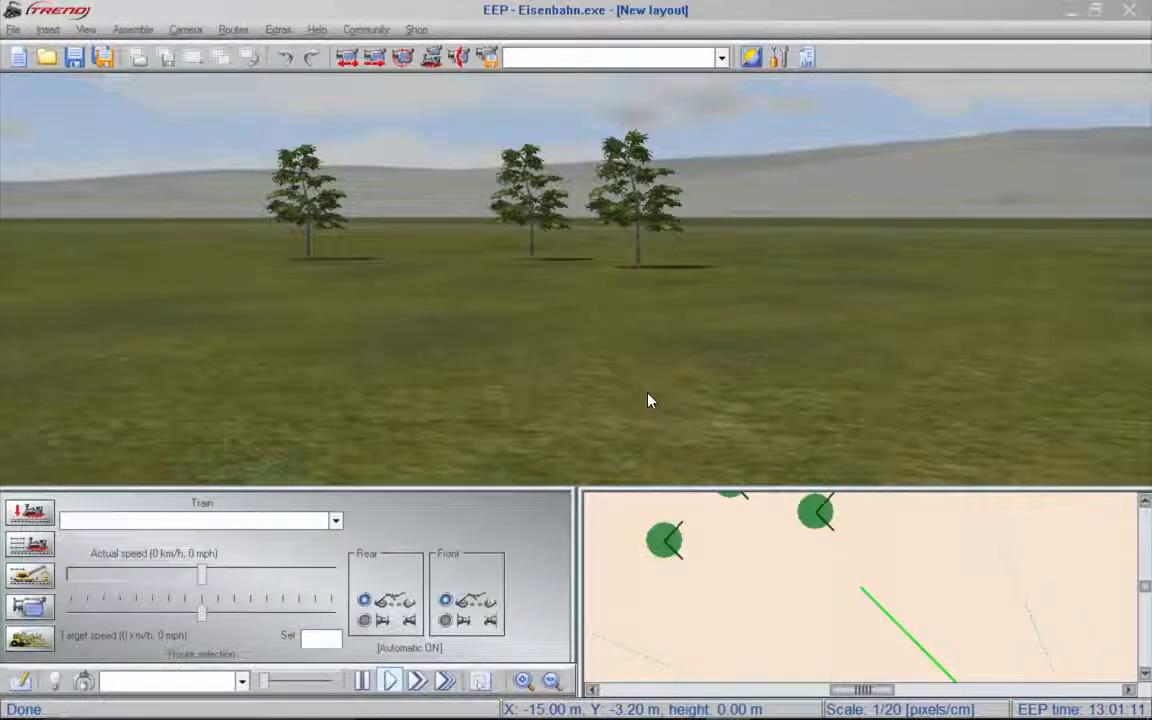
{"action": "key", "text": "F5"}
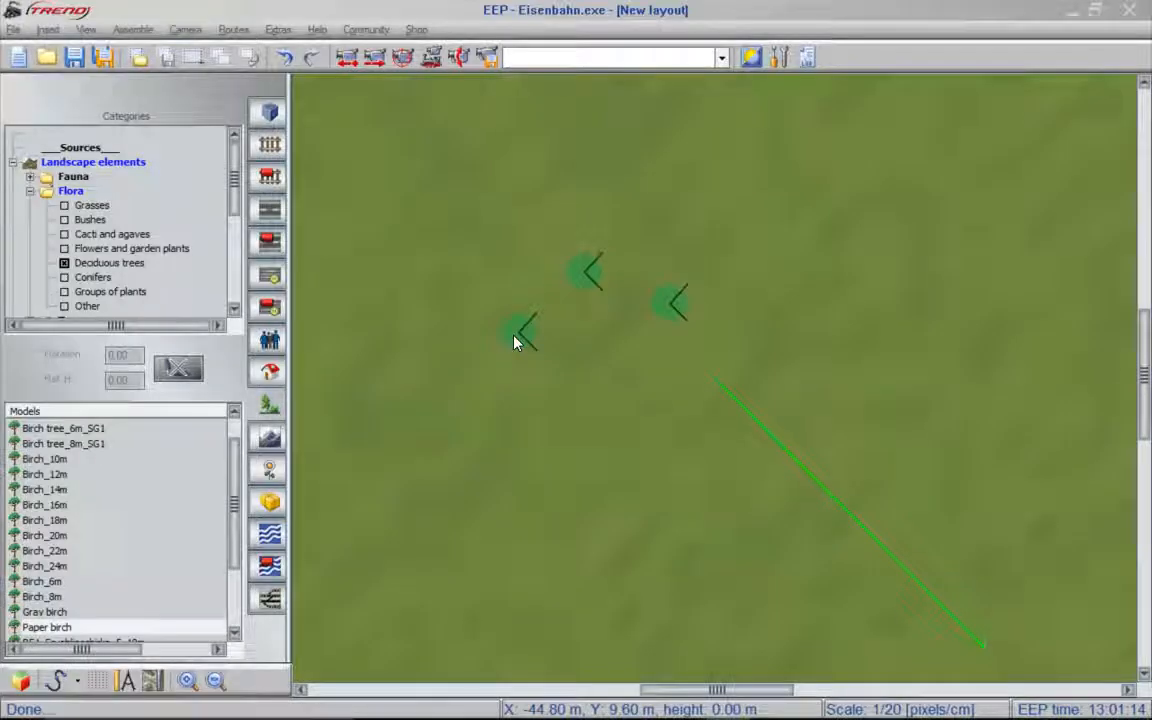
- Move the southwestern birch to a spot just south of the other two and rotate it
{"action": "left_click", "coordinate": [515, 340]}
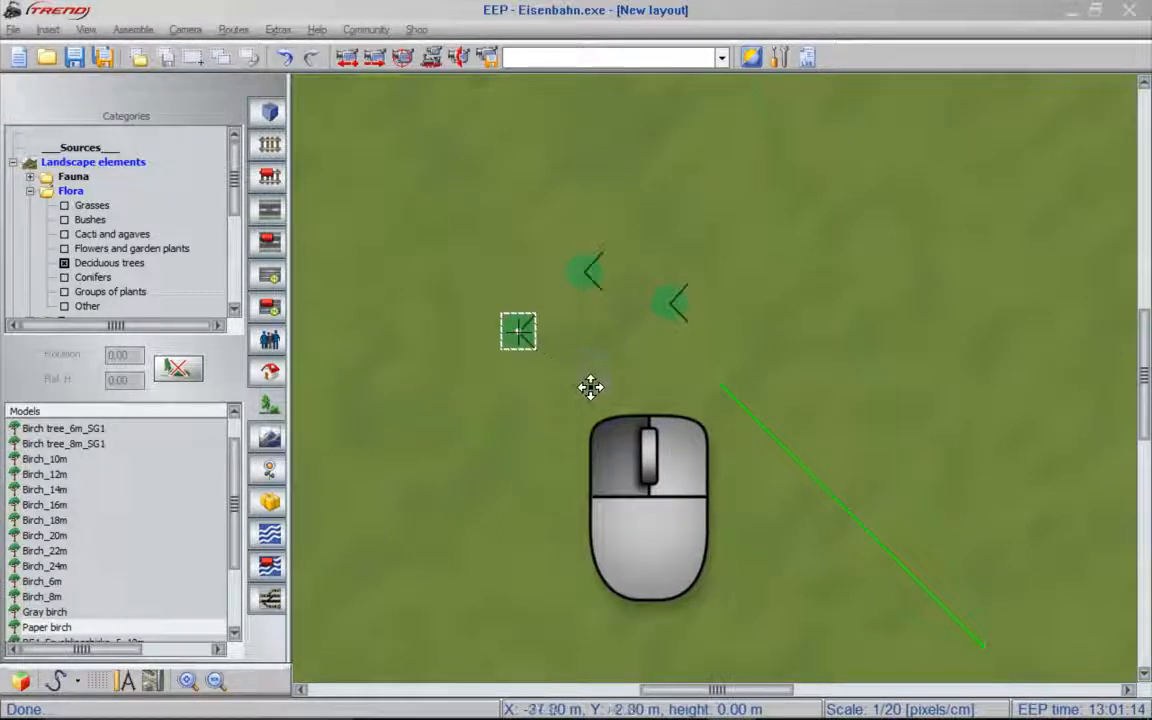
{"action": "left_click", "coordinate": [591, 388]}
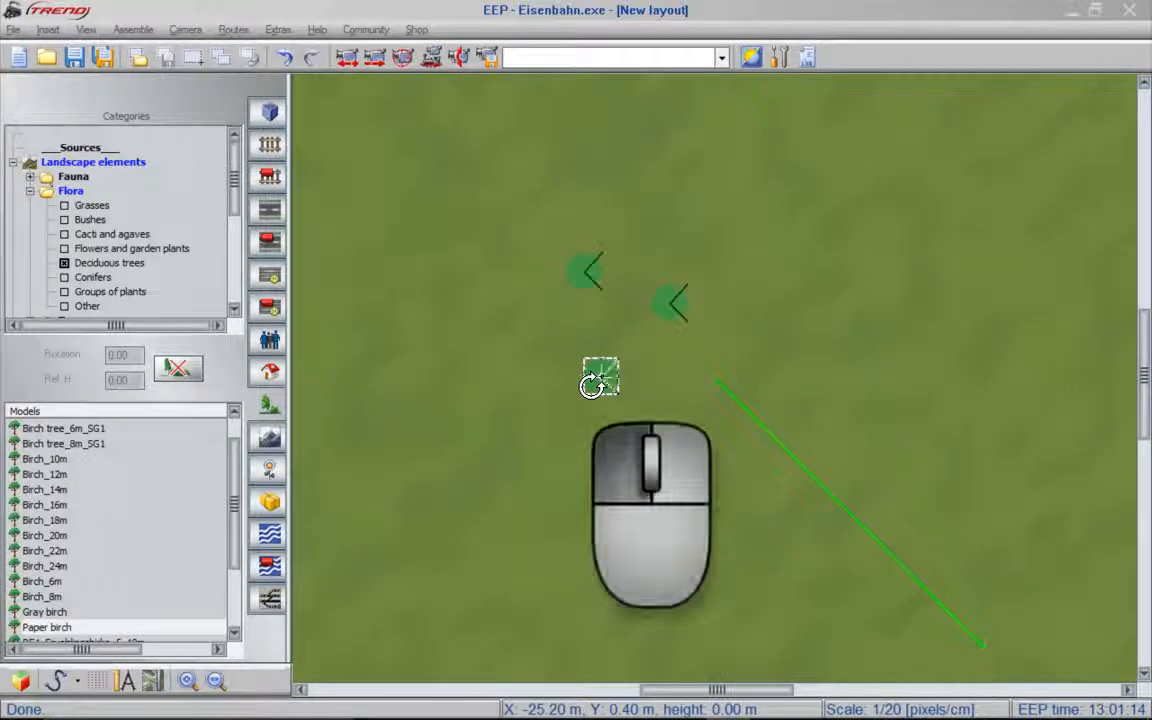
{"action": "left_click_drag", "start_coordinate": [591, 385], "coordinate": [650, 386]}
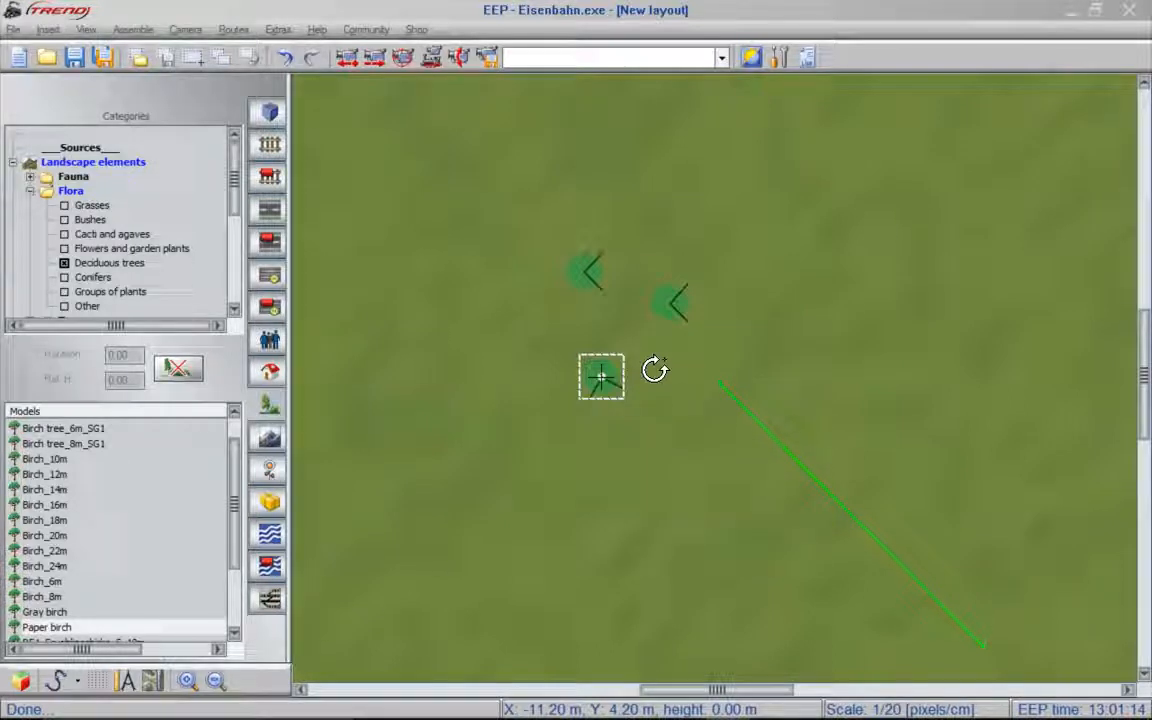
- Delete the rotated birch and the northernmost birch, keeping only the one nearest the camera marker
{"action": "left_click", "coordinate": [181, 370]}
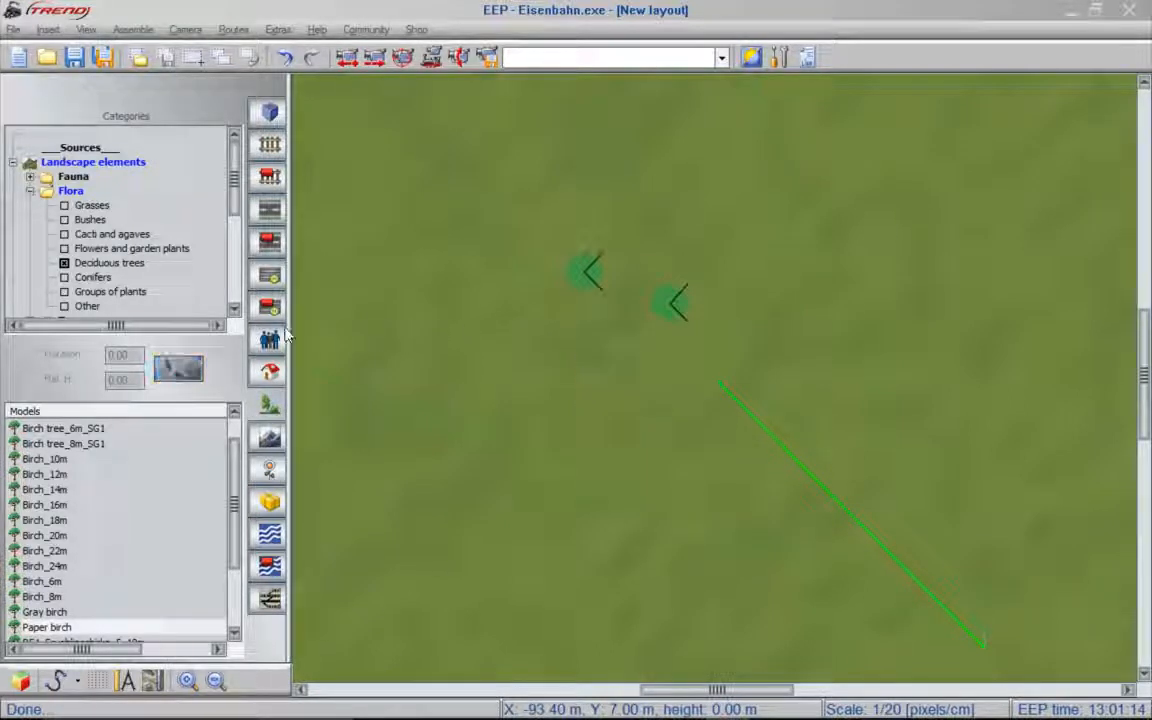
{"action": "left_click", "coordinate": [588, 272]}
{"action": "key", "text": "Delete"}
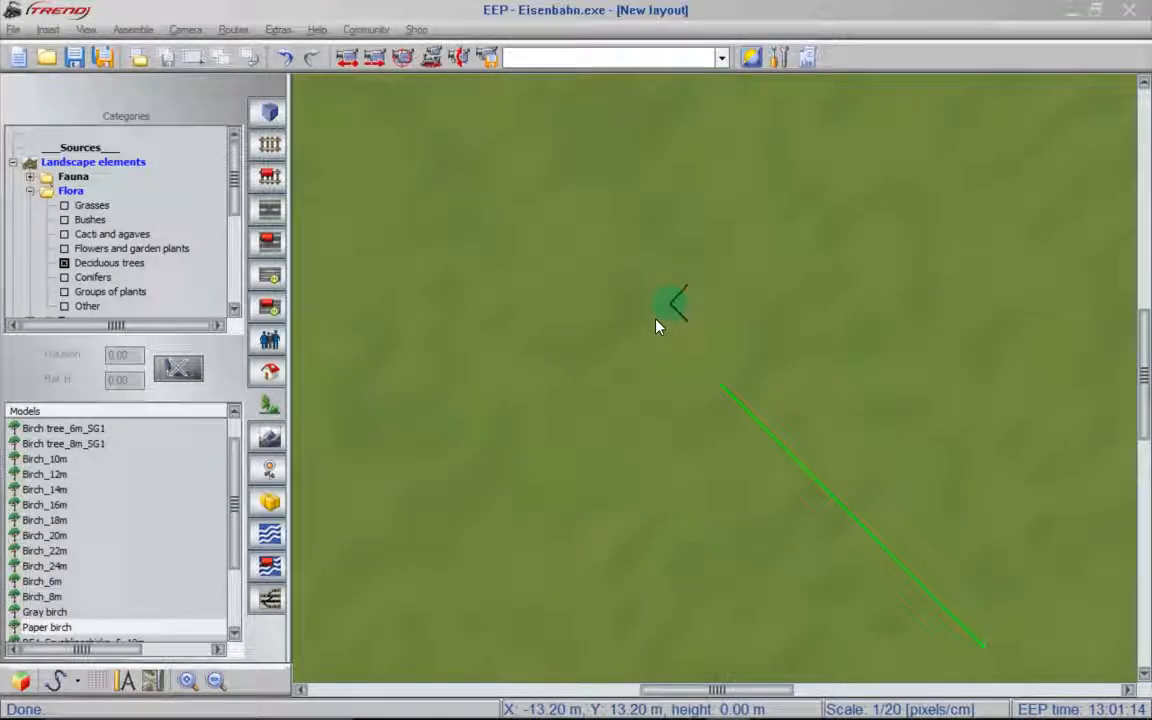
- Hide the landscape relief in the 2D plan and switch the plan background to light grey
{"action": "left_click", "coordinate": [86, 28]}
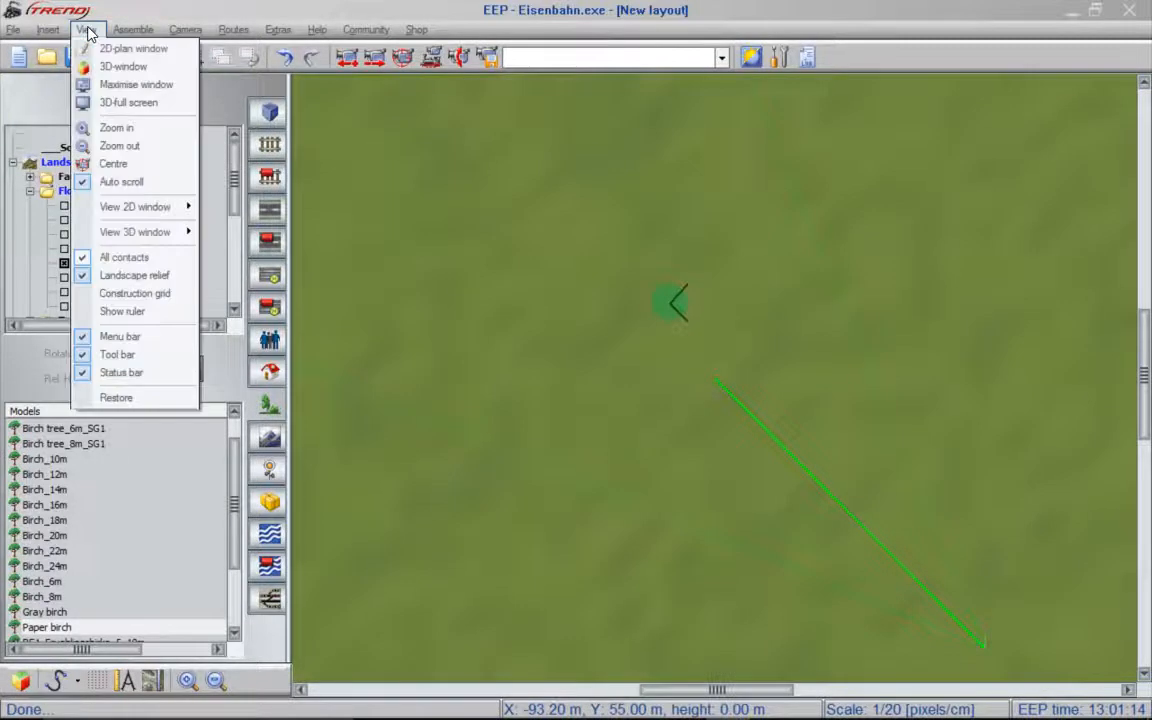
{"action": "left_click", "coordinate": [137, 283]}
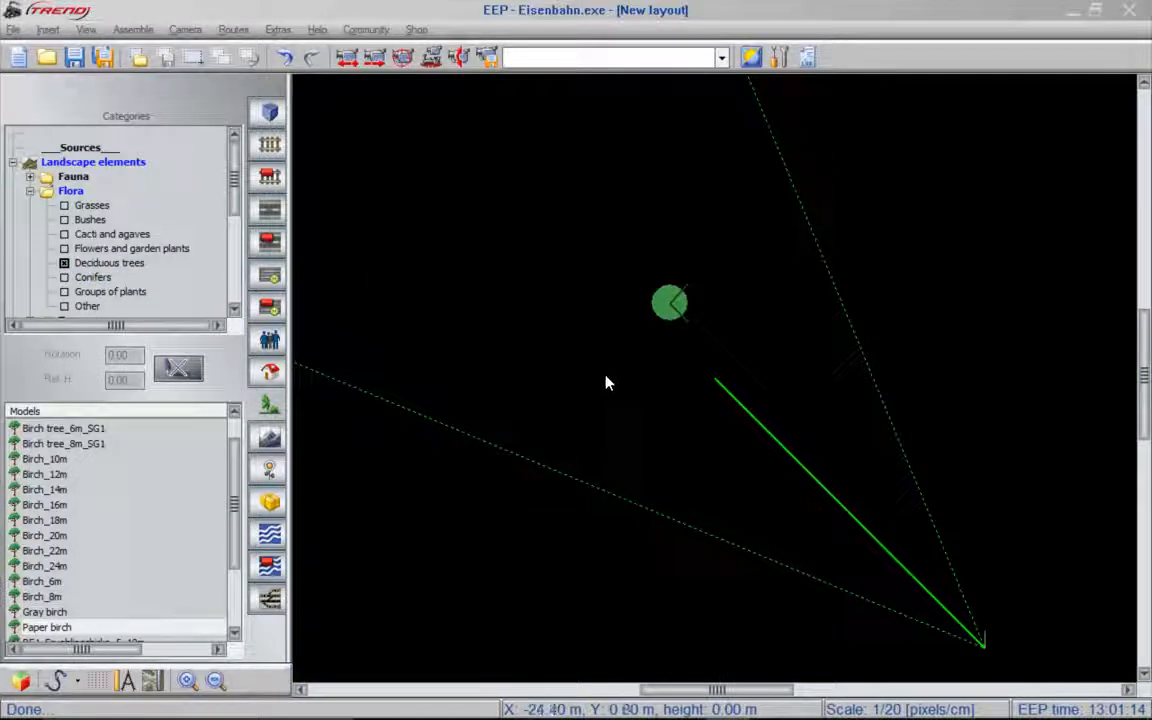
{"action": "key", "text": "c"}
{"action": "key", "text": "c"}
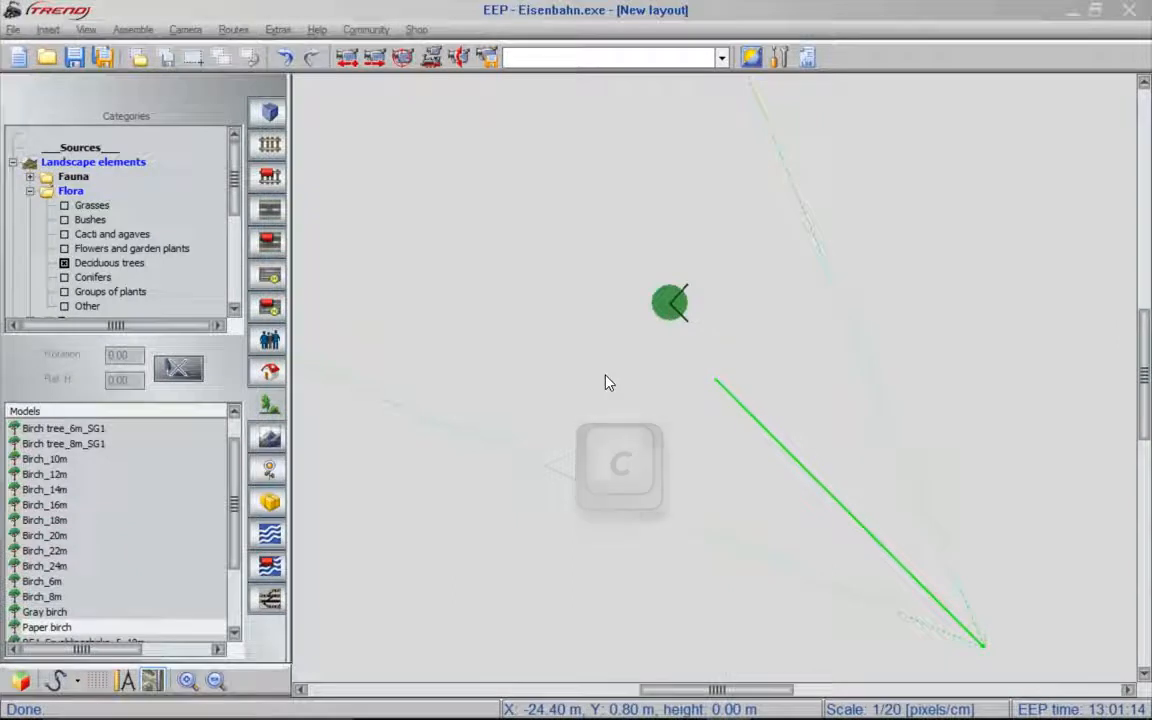
- Move the remaining paper birch to position X 0.00, Y 0.00 and check it in the 3D window
{"action": "left_click_drag", "start_coordinate": [659, 316], "coordinate": [585, 311]}
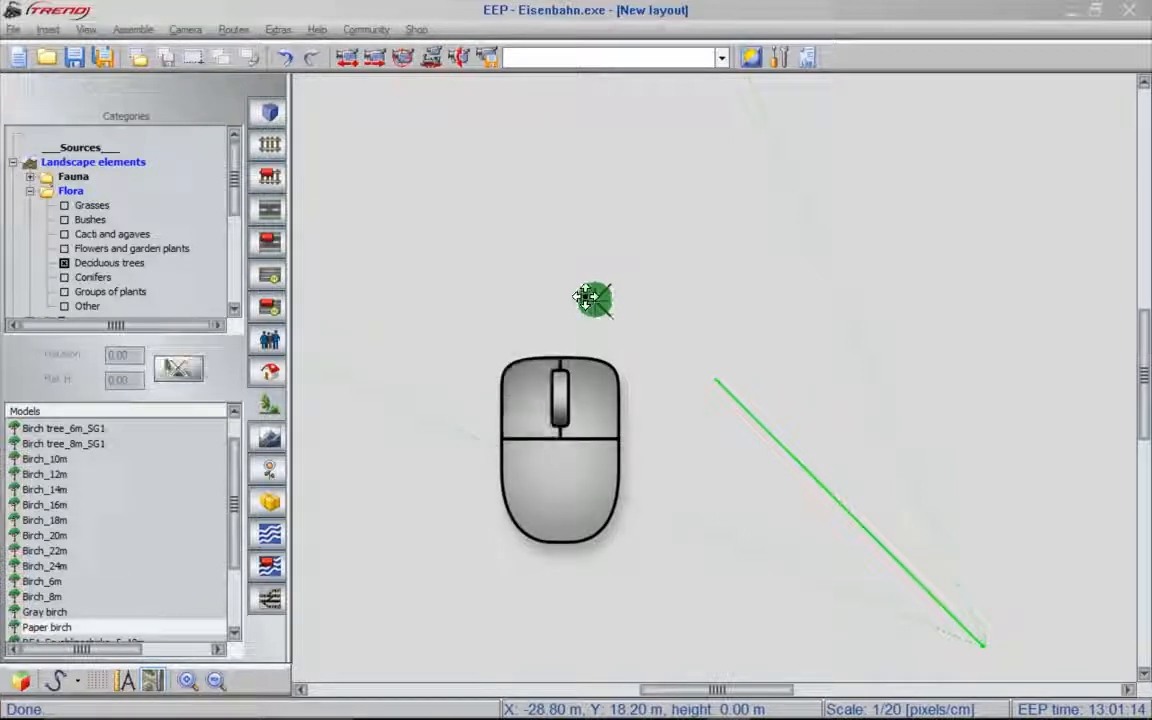
{"action": "double_click", "coordinate": [587, 297]}
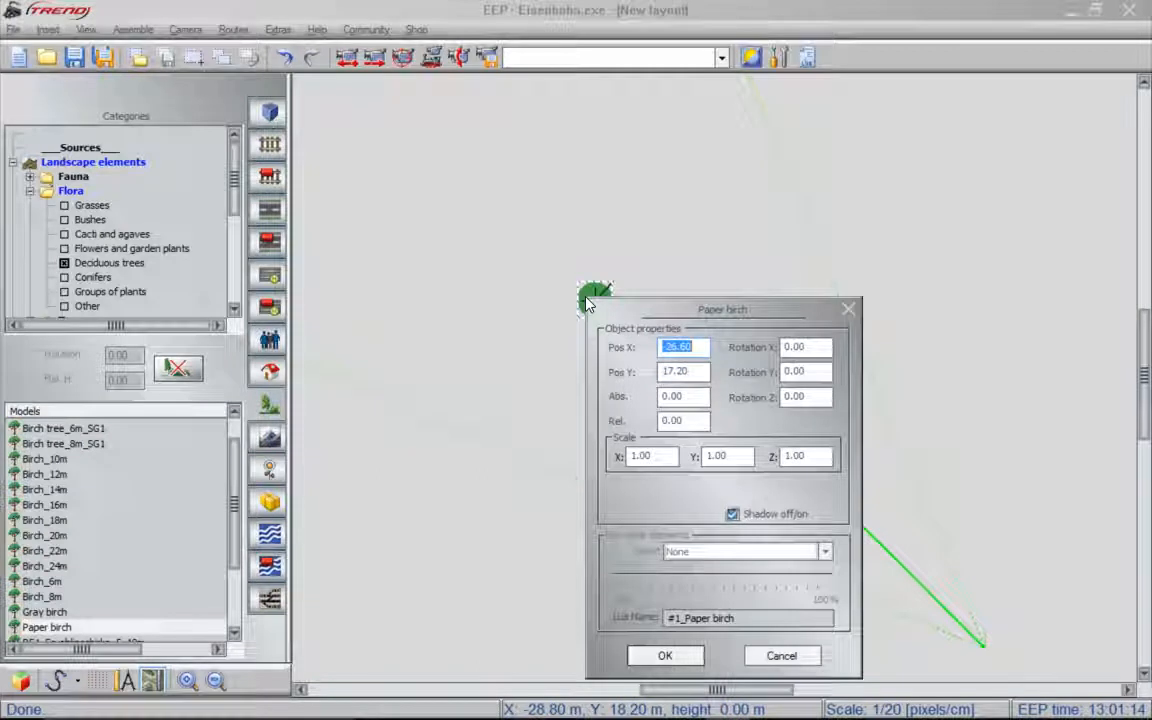
{"action": "type", "text": "0"}
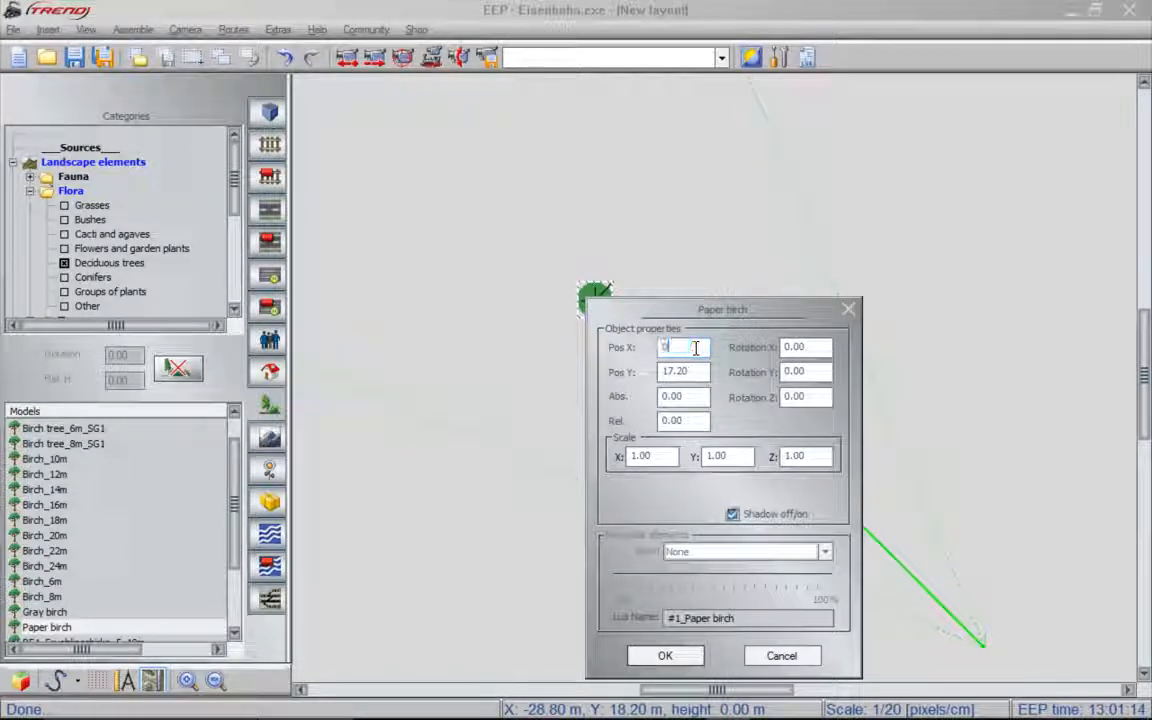
{"action": "key", "text": "Tab"}
{"action": "type", "text": "0"}
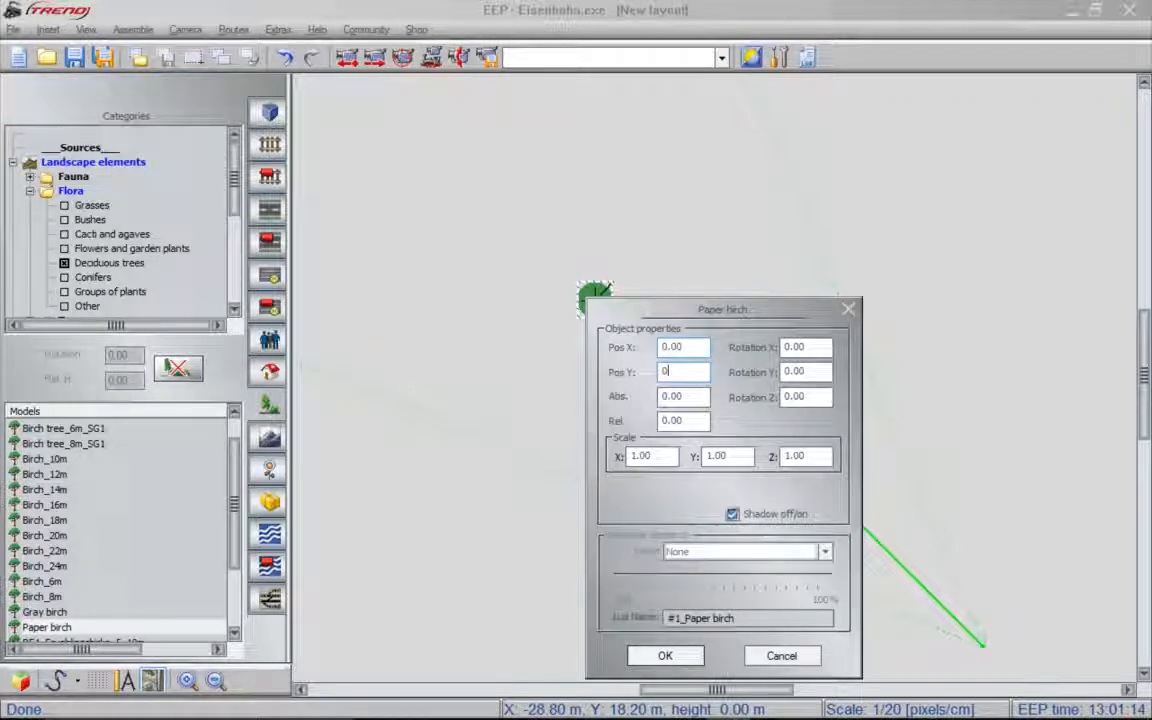
{"action": "key", "text": "Return"}
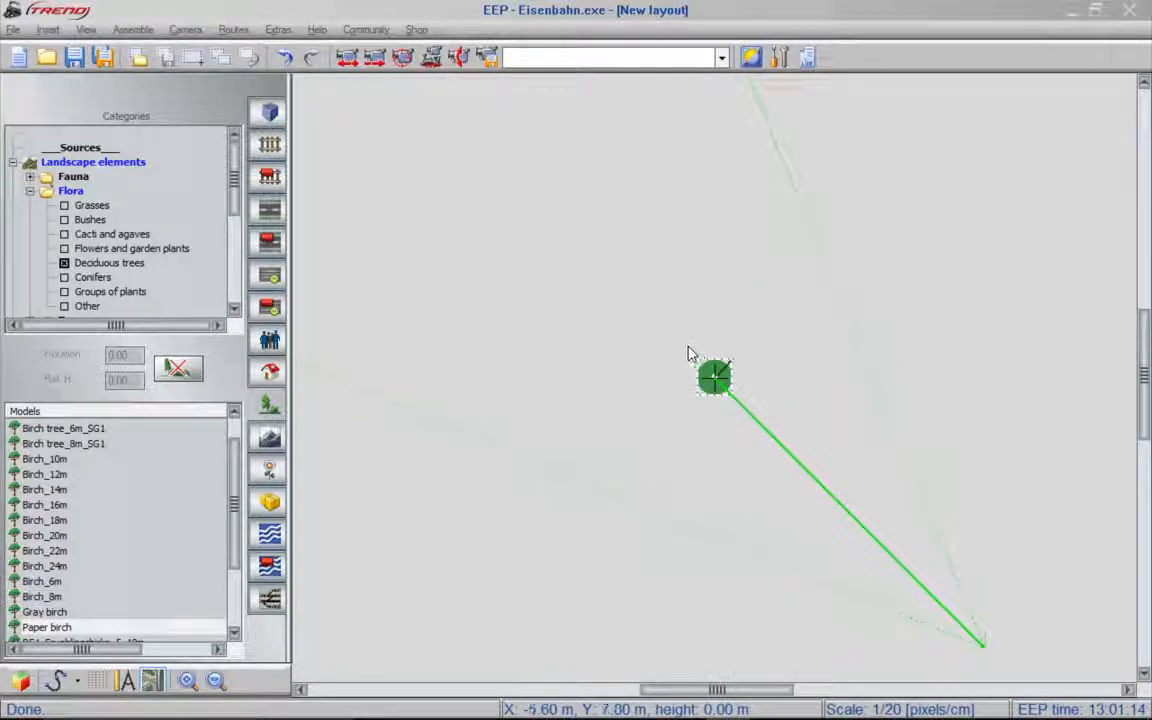
{"action": "key", "text": "F5"}
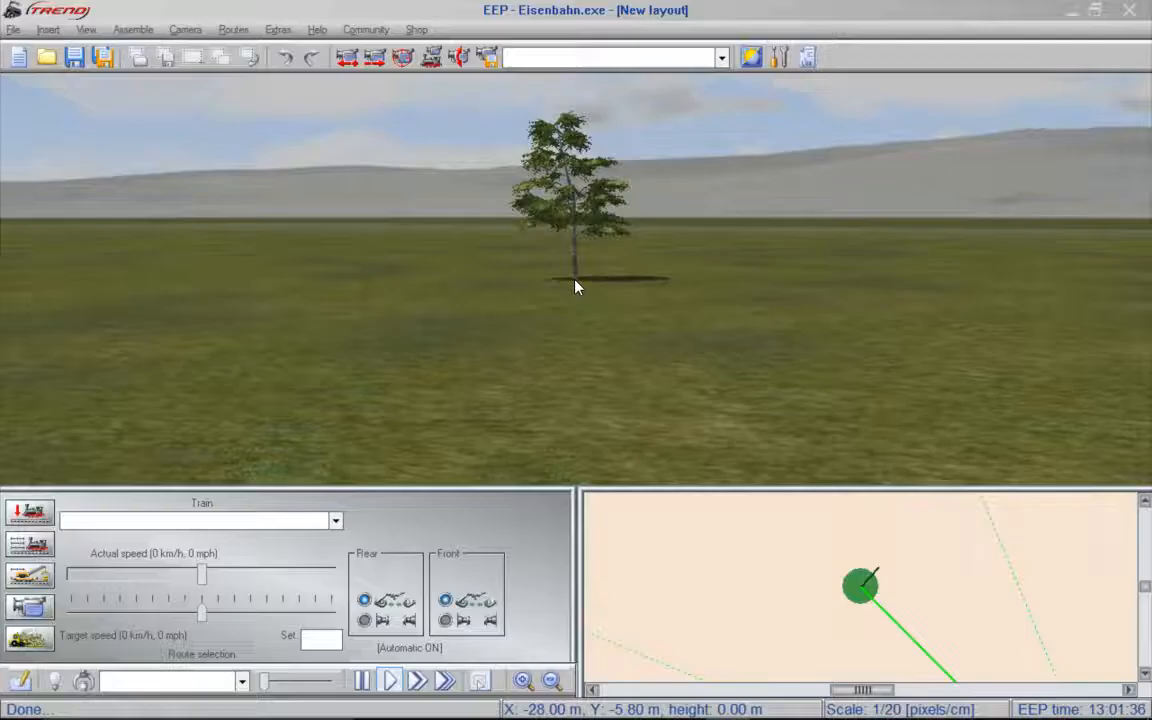
{"action": "key", "text": "F5"}
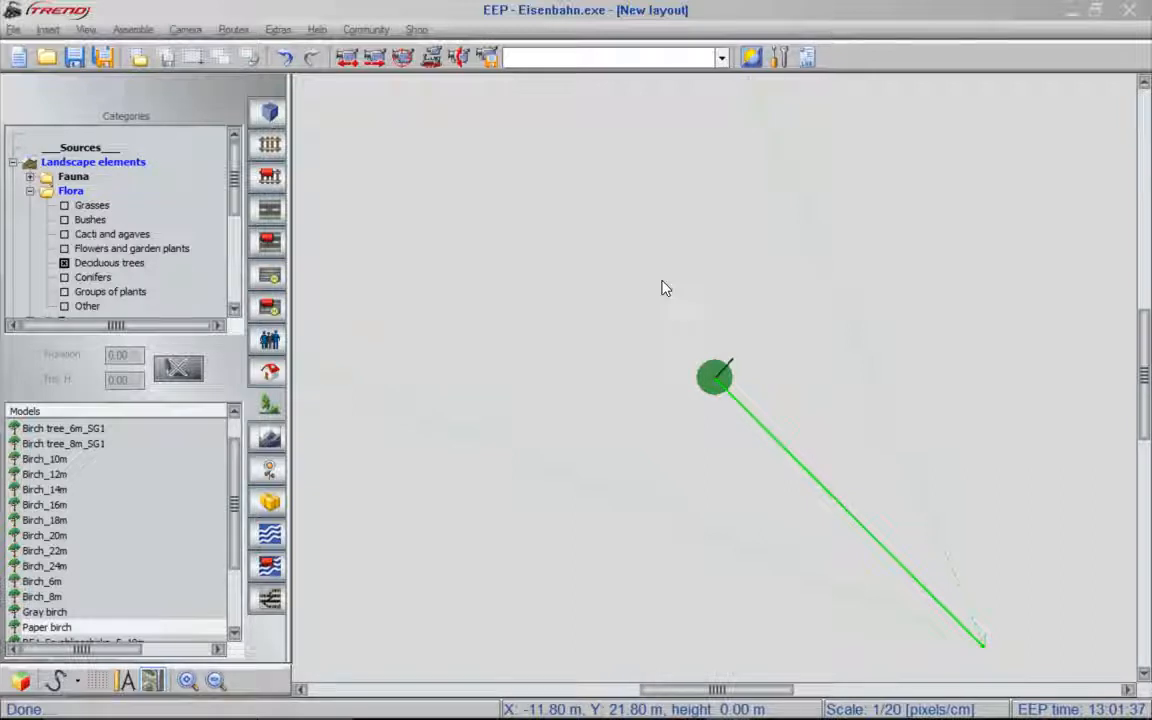
- Navigate the 2D plan around the birch by panning, zooming in to scale 1/5 and scrolling horizontally and vertically
{"action": "right_click_drag", "start_coordinate": [662, 281], "coordinate": [662, 280]}
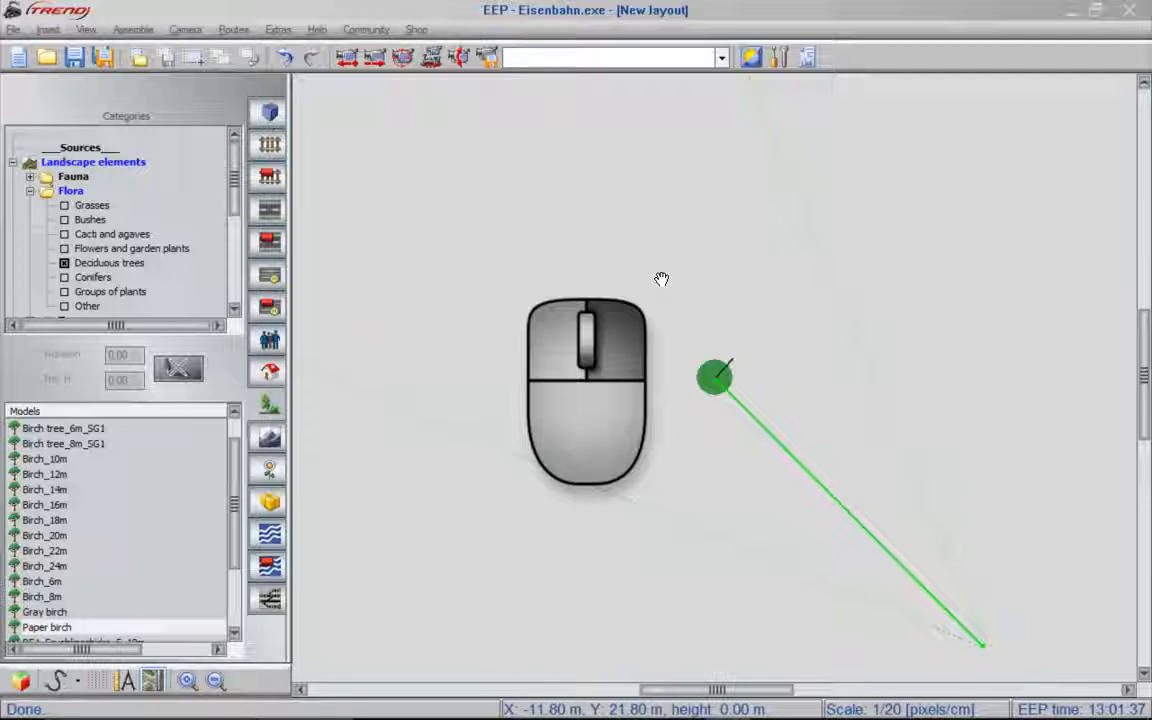
{"action": "left_click_drag", "start_coordinate": [661, 278], "coordinate": [671, 233]}
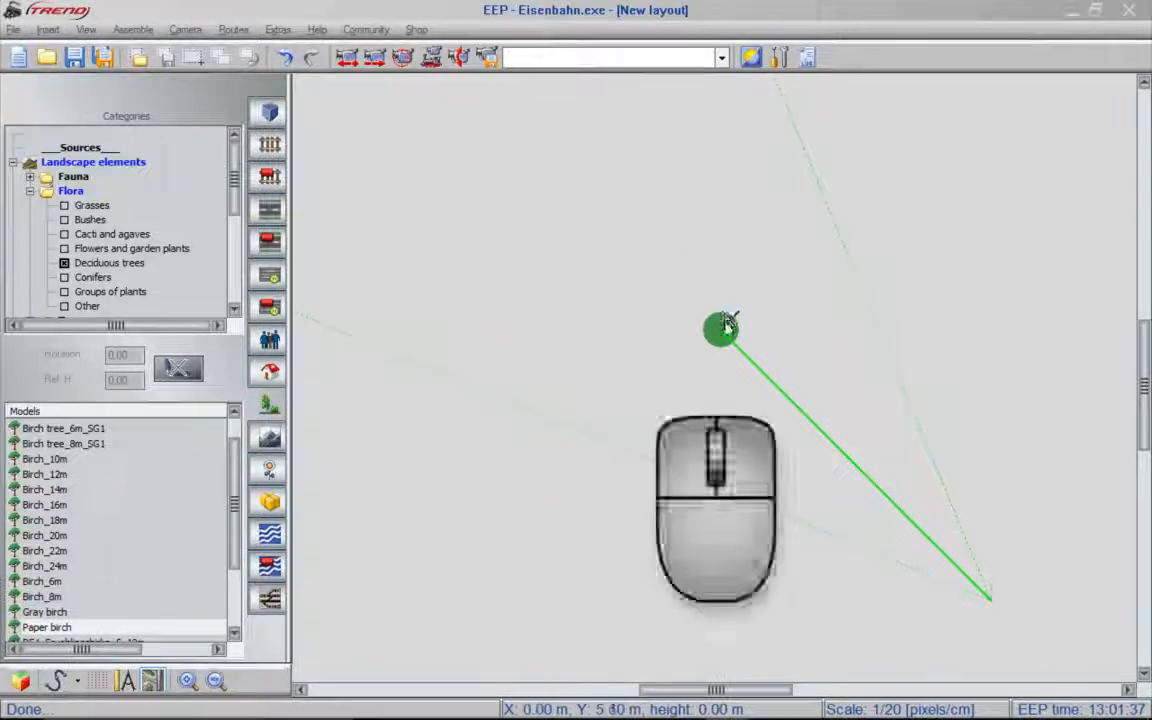
{"action": "scroll", "coordinate": [724, 335], "scroll_direction": "up", "scroll_amount": 2}
{"action": "scroll", "coordinate": [724, 340], "scroll_direction": "up", "scroll_amount": 1}
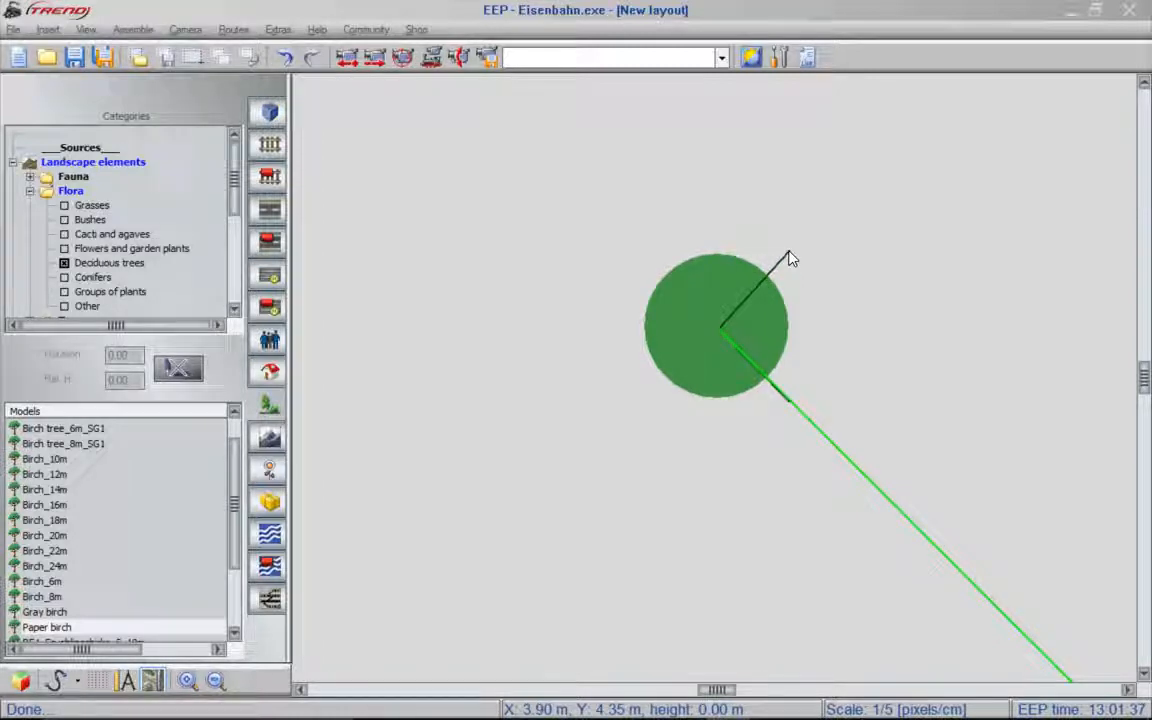
{"action": "scroll", "coordinate": [790, 258], "scroll_direction": "down", "scroll_amount": 3}
{"action": "scroll", "coordinate": [790, 258], "scroll_direction": "up", "scroll_amount": 3}
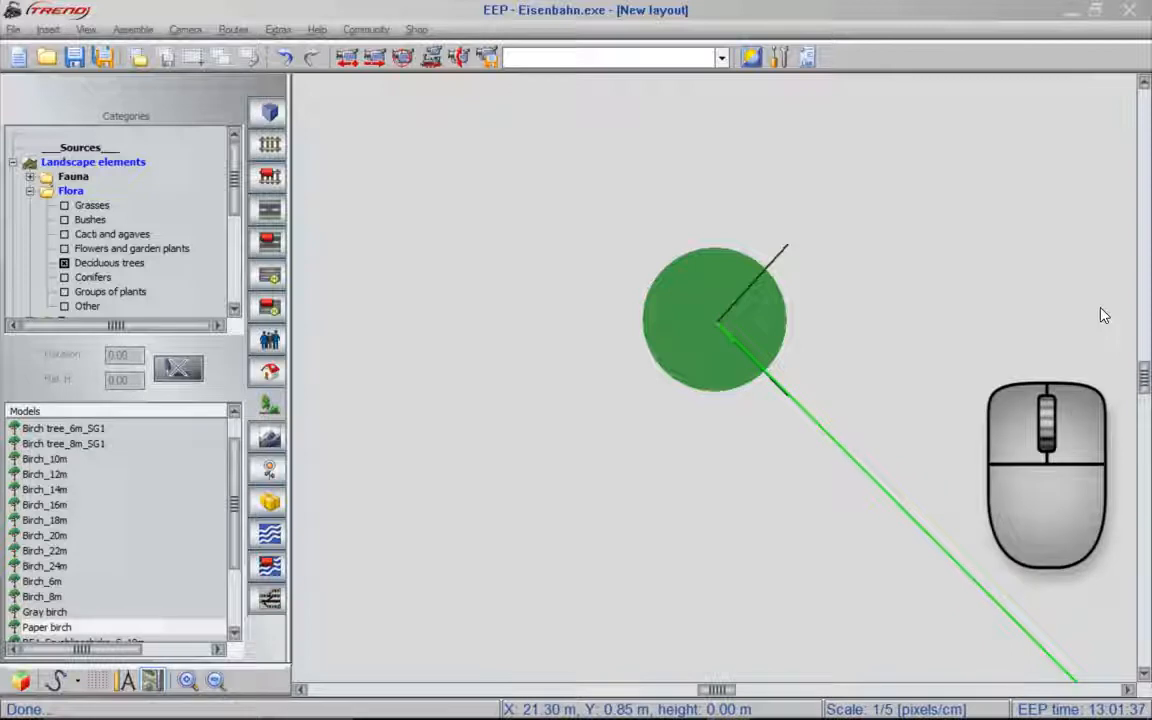
{"action": "scroll", "coordinate": [1103, 316], "scroll_direction": "right", "scroll_amount": 2}
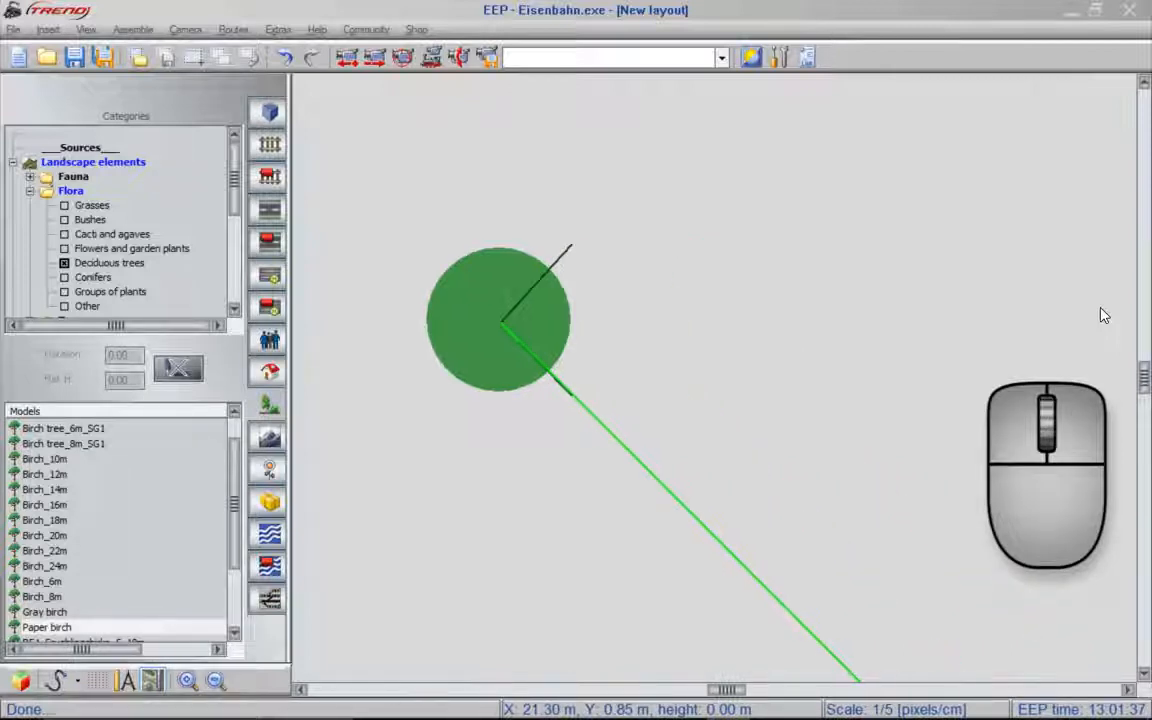
{"action": "scroll", "coordinate": [1103, 316], "scroll_direction": "left", "scroll_amount": 3}
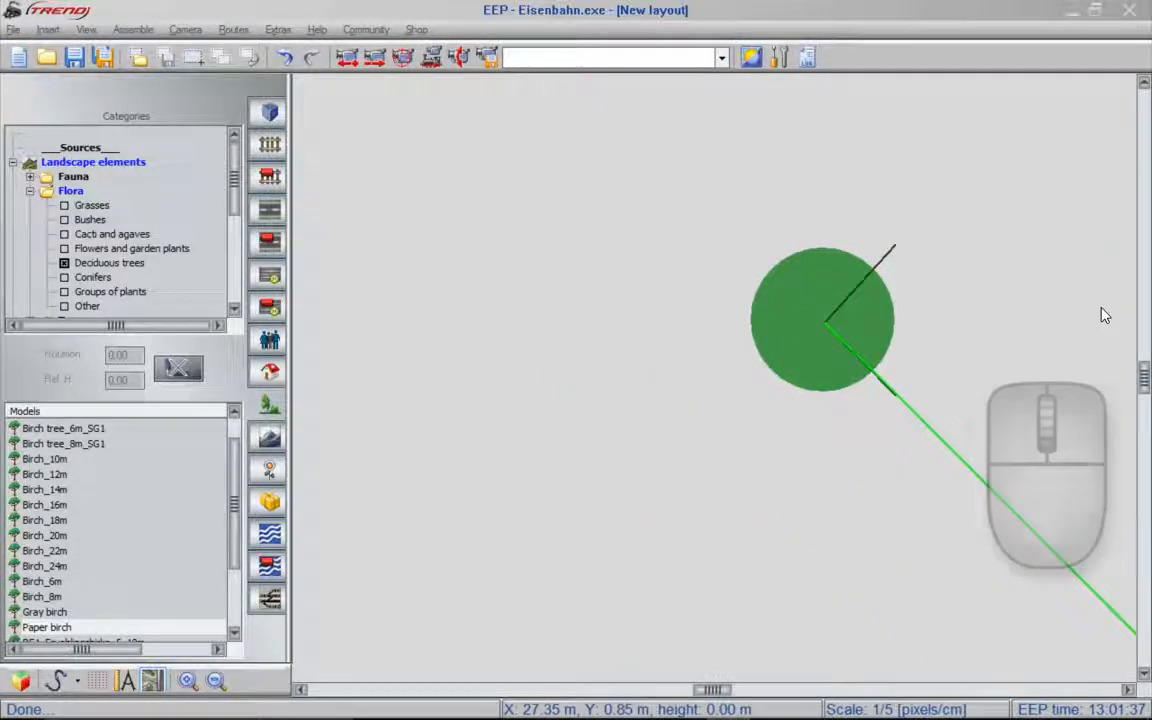
{"action": "scroll", "coordinate": [1103, 316], "scroll_direction": "right", "scroll_amount": 1}
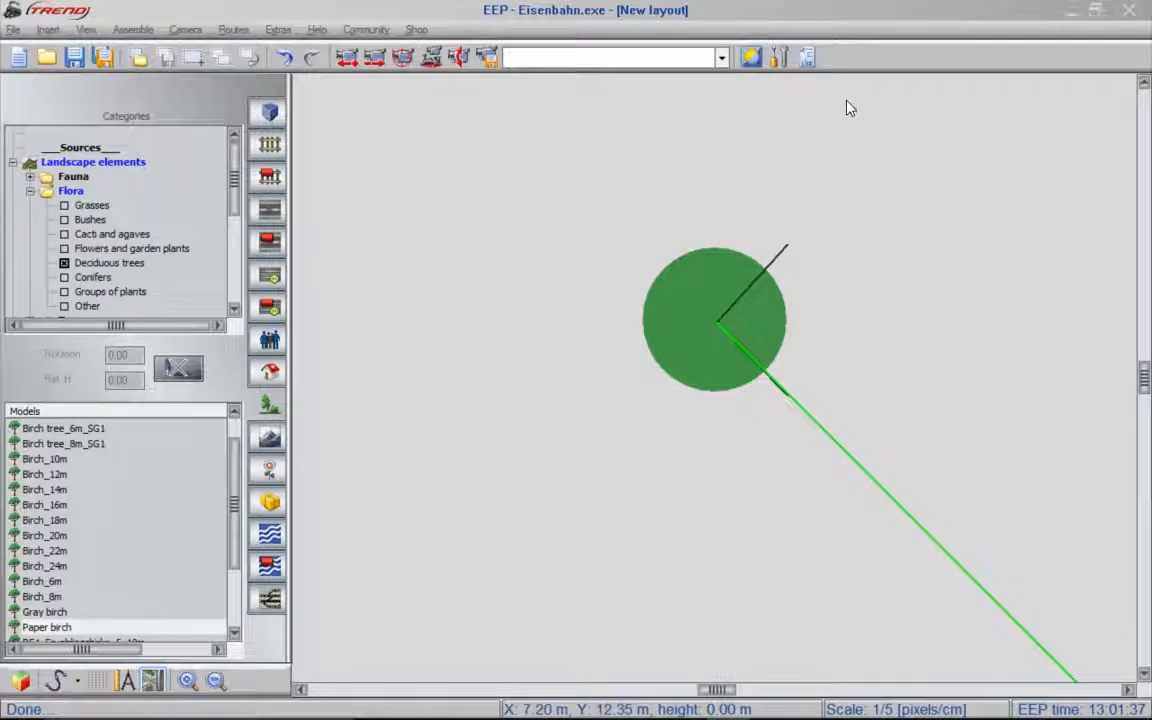
{"action": "scroll", "coordinate": [849, 107], "scroll_direction": "up", "scroll_amount": 1}
{"action": "scroll", "coordinate": [849, 107], "scroll_direction": "up", "scroll_amount": 1}
{"action": "scroll", "coordinate": [849, 107], "scroll_direction": "down", "scroll_amount": 2}
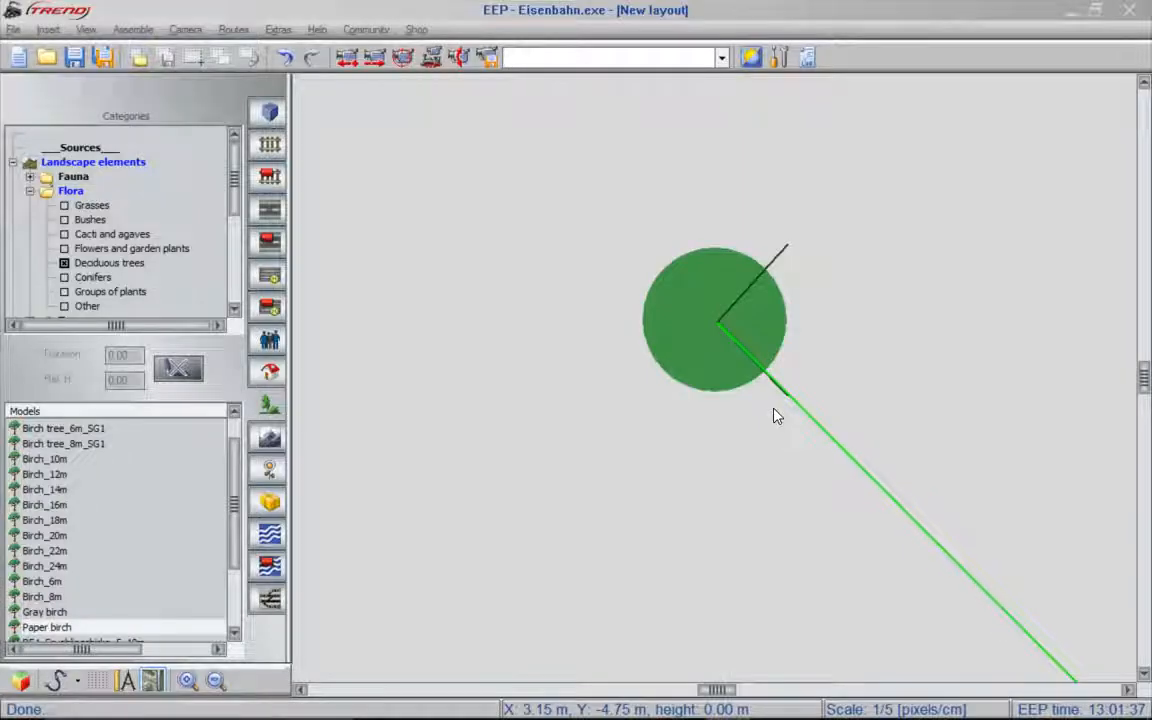
- View the birch in the 3D window, zooming in and out and turning the camera right, left, up and down
{"action": "key", "text": "F5"}
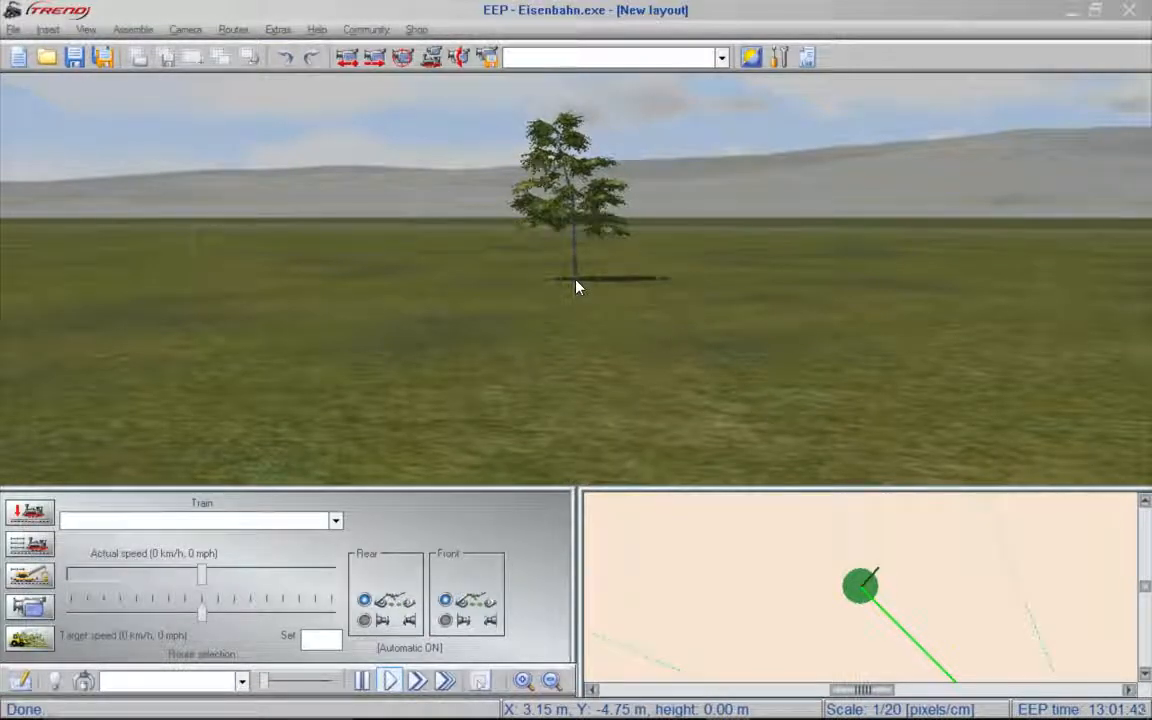
{"action": "scroll", "coordinate": [576, 287], "scroll_direction": "up", "scroll_amount": 3}
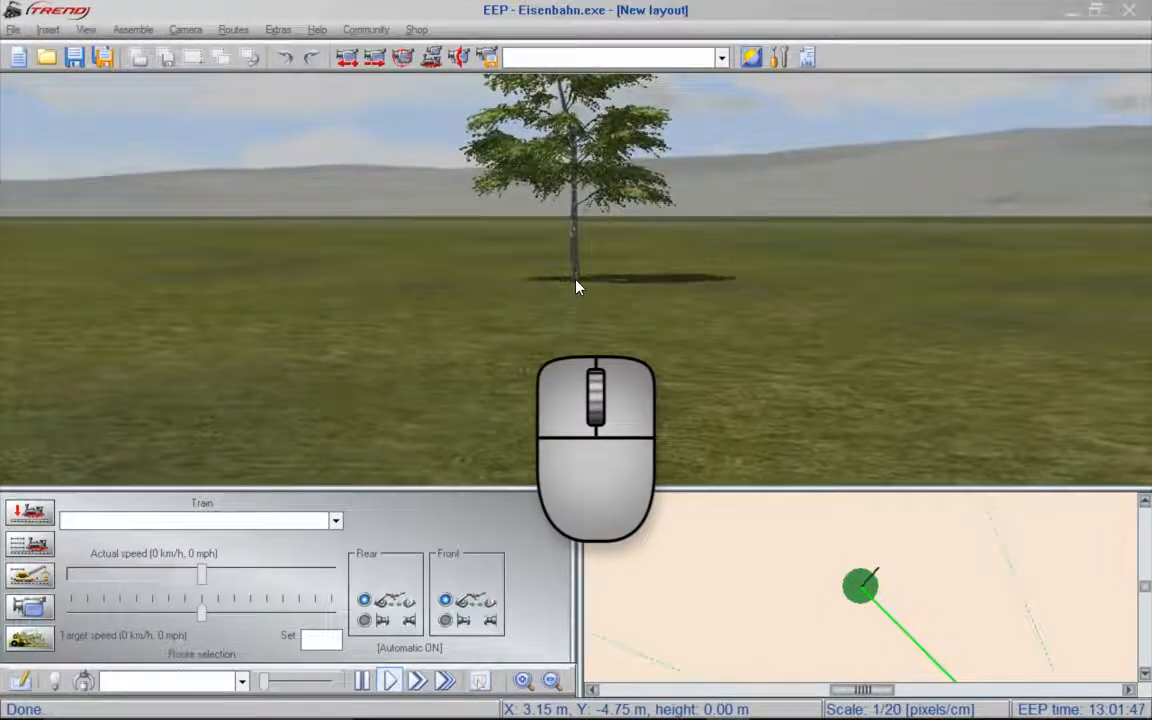
{"action": "scroll", "coordinate": [576, 287], "scroll_direction": "down", "scroll_amount": 3}
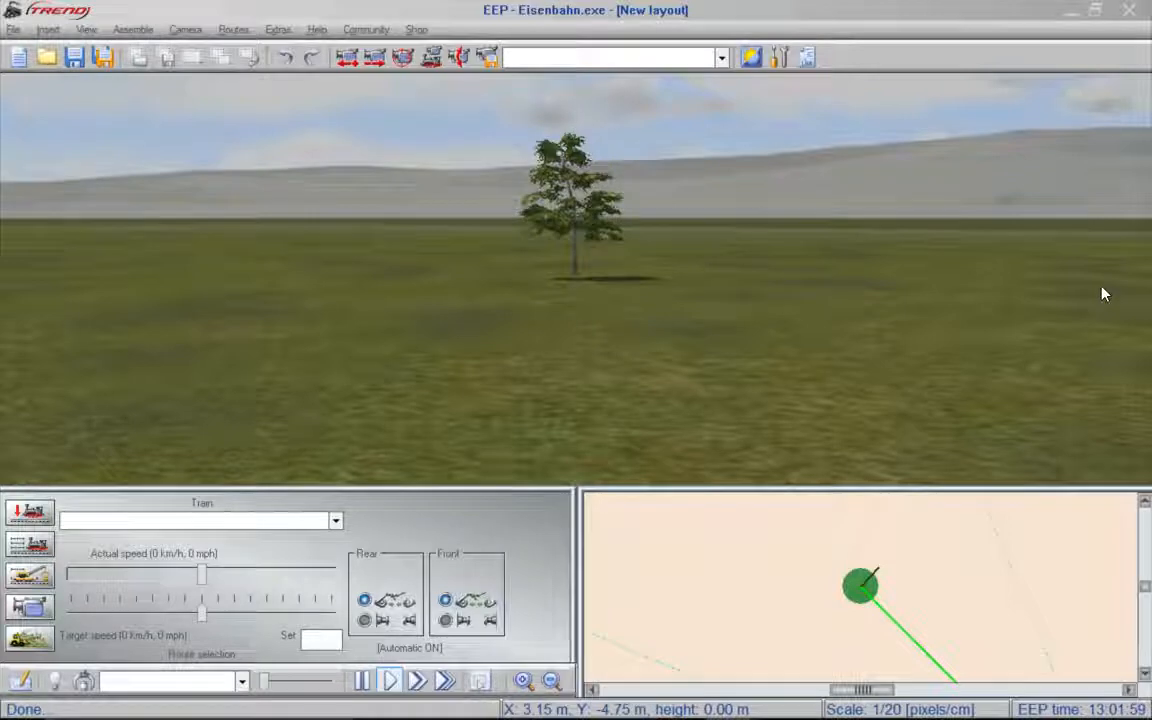
{"action": "key", "text": "Right"}
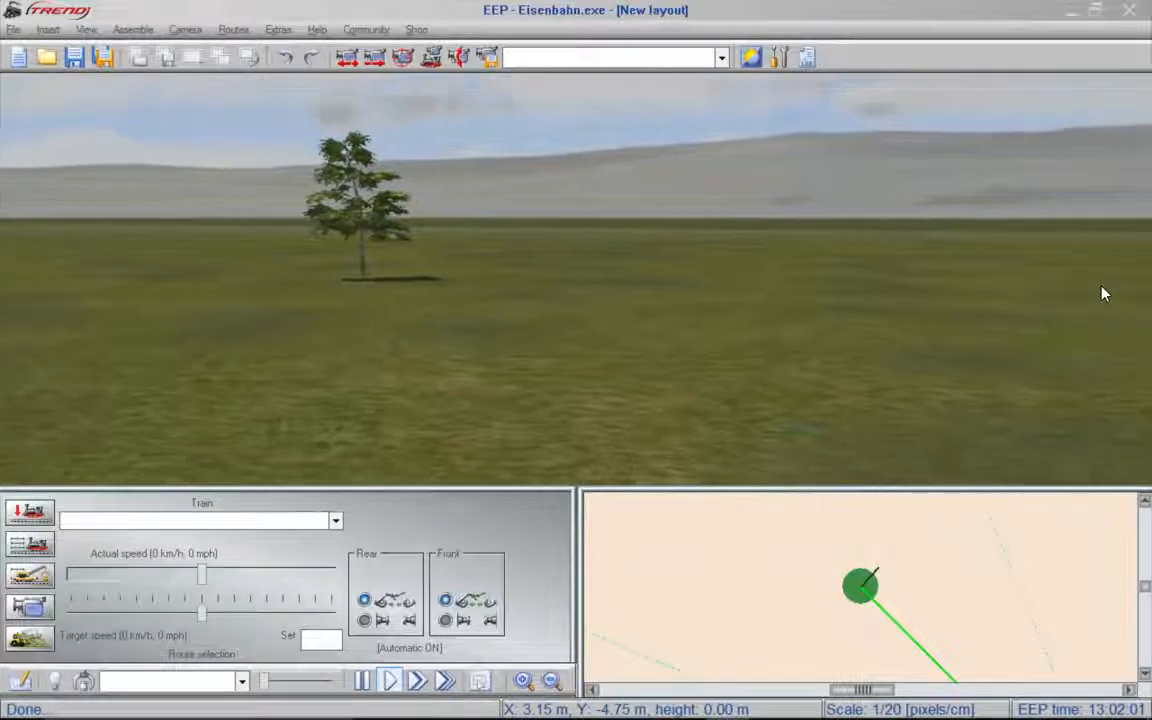
{"action": "key", "text": "Left"}
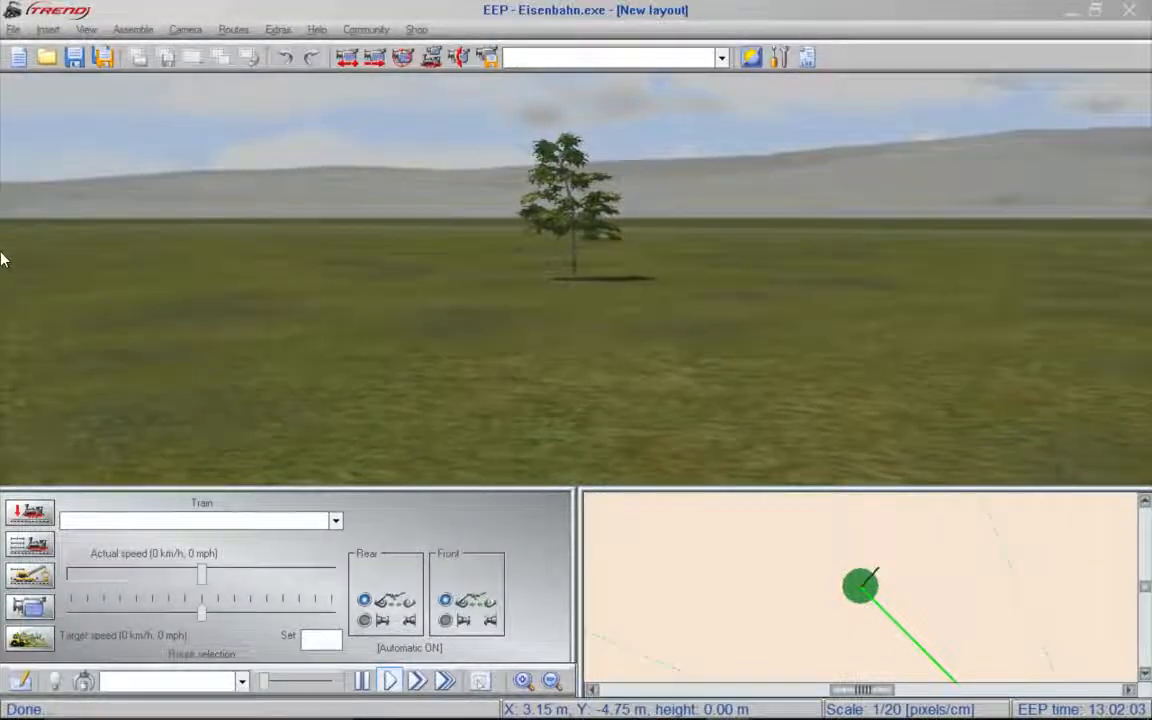
{"action": "key", "text": "Left"}
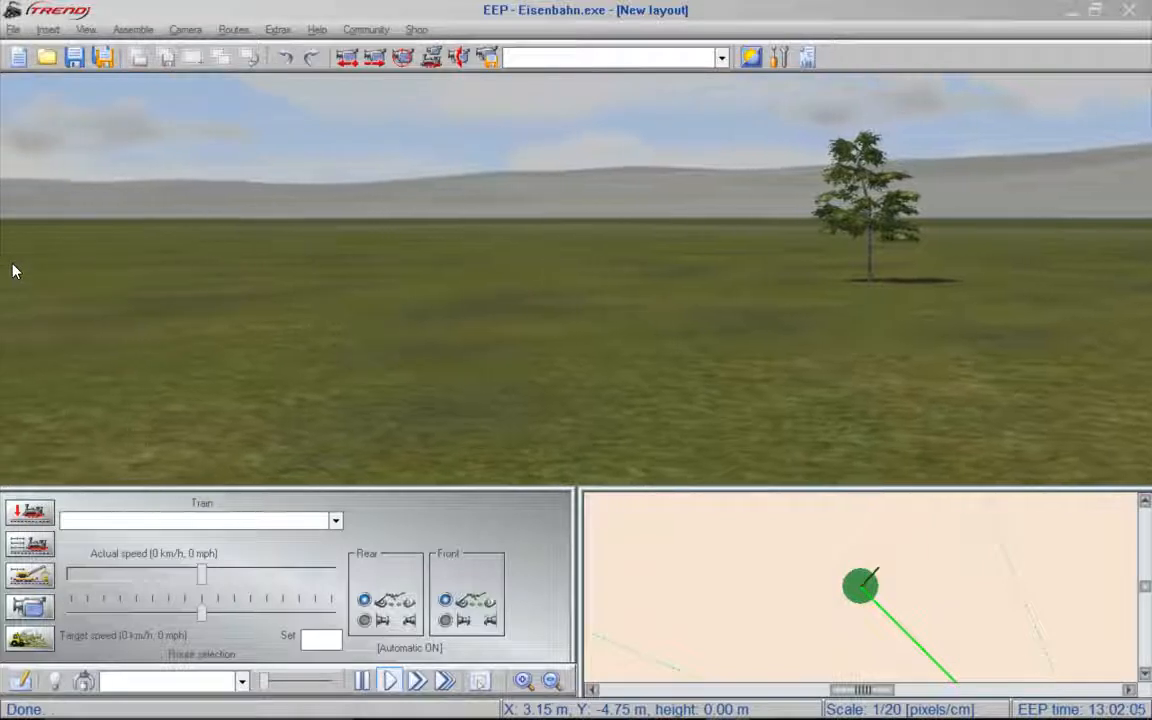
{"action": "key", "text": "Right"}
{"action": "key", "text": "Right"}
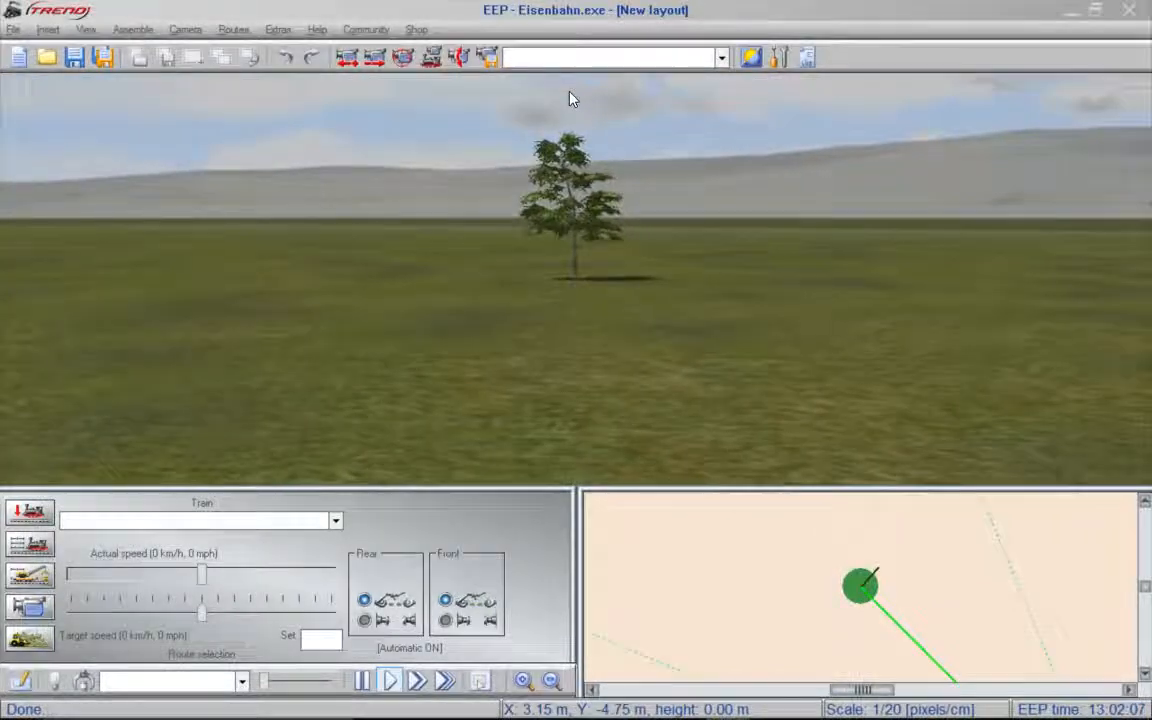
{"action": "key", "text": "Up"}
{"action": "key", "text": "Down"}
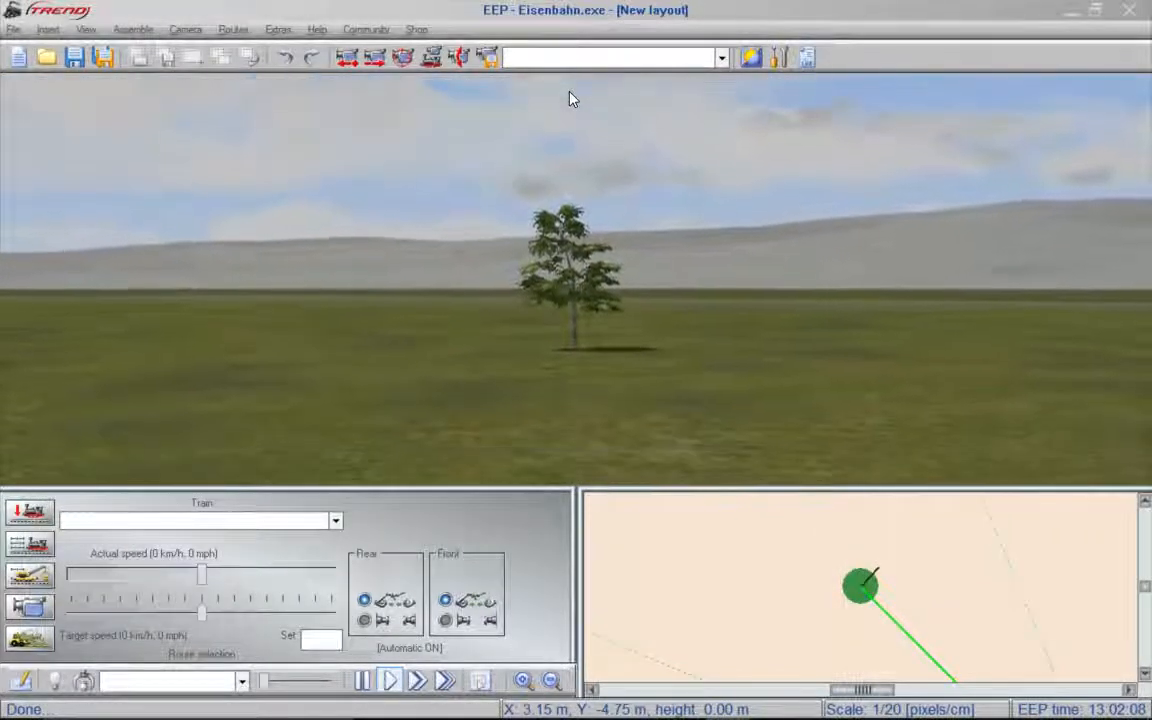
{"action": "key", "text": "Down"}
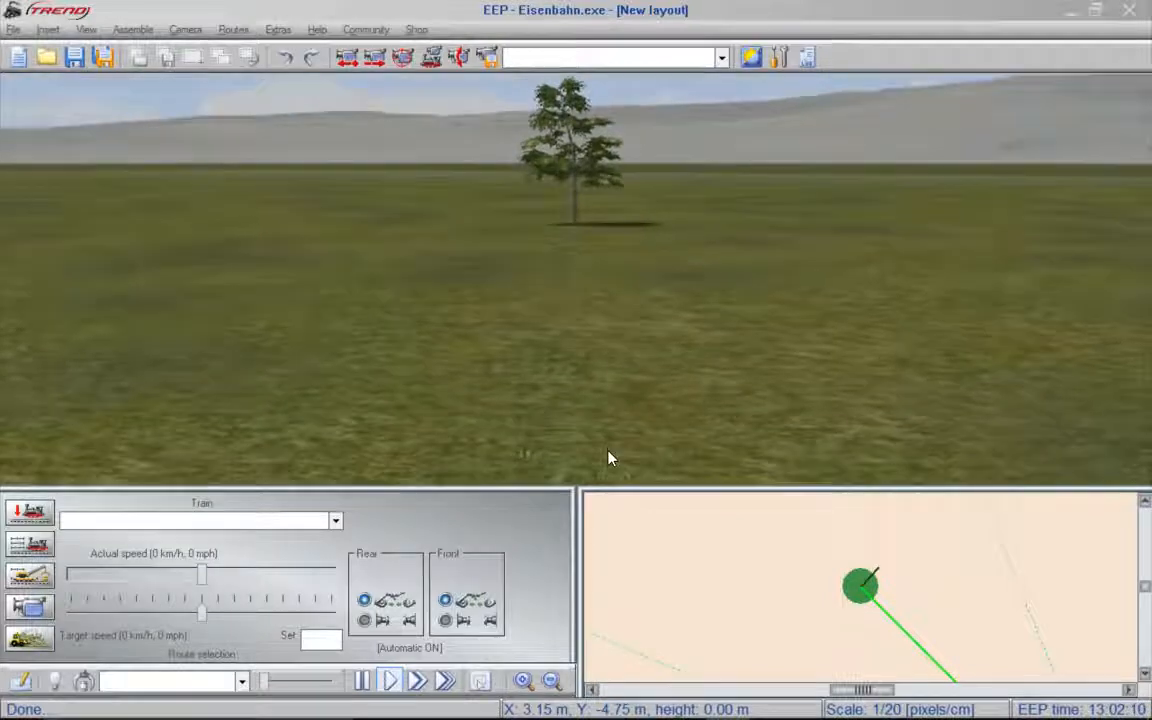
{"action": "key", "text": "Up"}
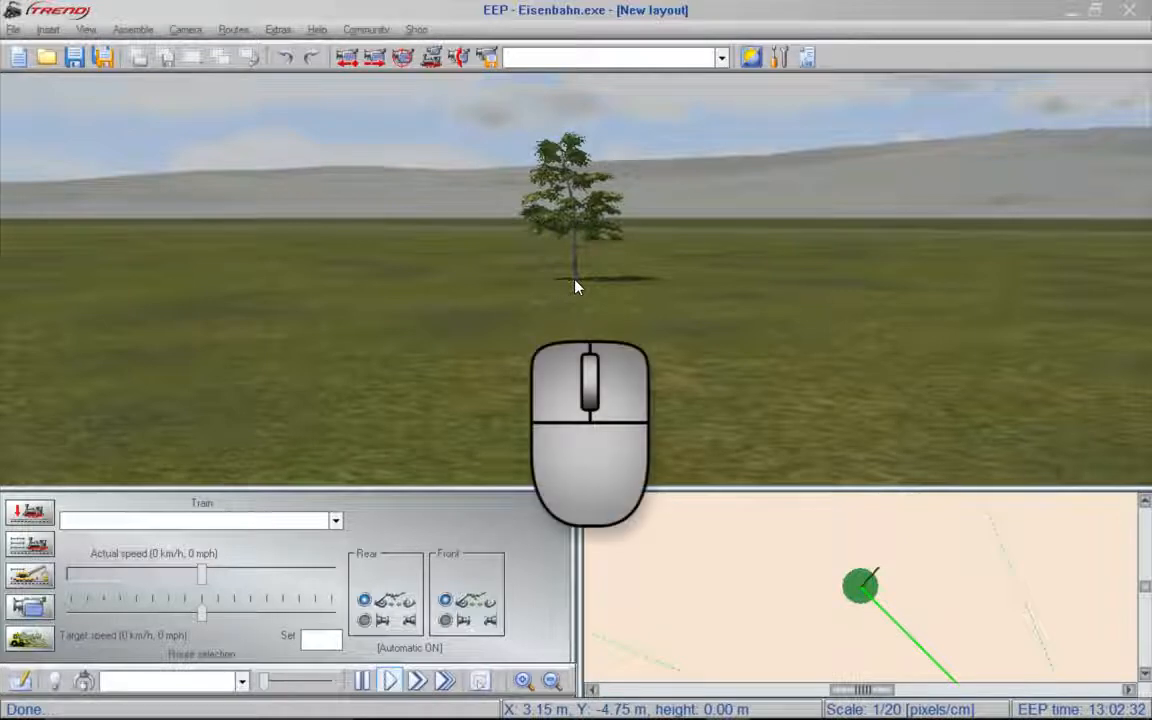
- Orbit and shift the 3D camera around the birch and approach the tree for a close view
{"action": "mouse_move", "coordinate": [589, 292]}
{"action": "middle_mouse_down"}
{"action": "mouse_move", "coordinate": [432, 288]}
{"action": "mouse_move", "coordinate": [567, 289]}
{"action": "middle_mouse_up"}
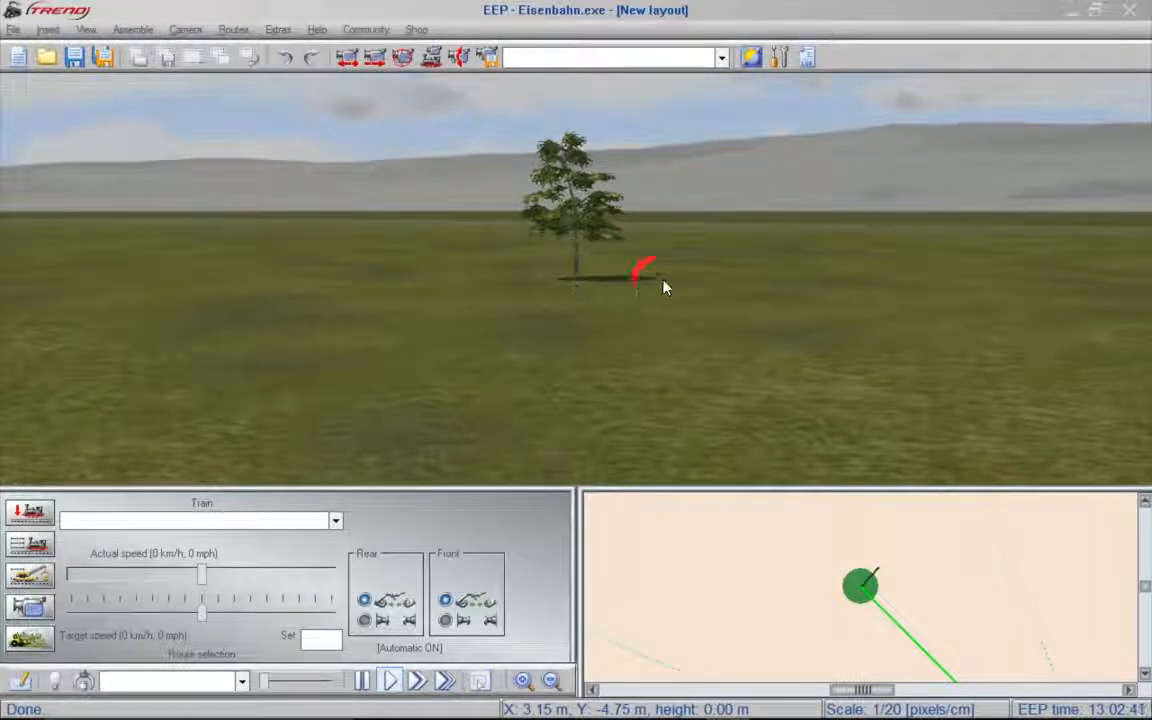
{"action": "mouse_move", "coordinate": [657, 279]}
{"action": "middle_mouse_down"}
{"action": "mouse_move", "coordinate": [482, 291]}
{"action": "mouse_move", "coordinate": [664, 287]}
{"action": "mouse_move", "coordinate": [653, 281]}
{"action": "middle_mouse_up"}
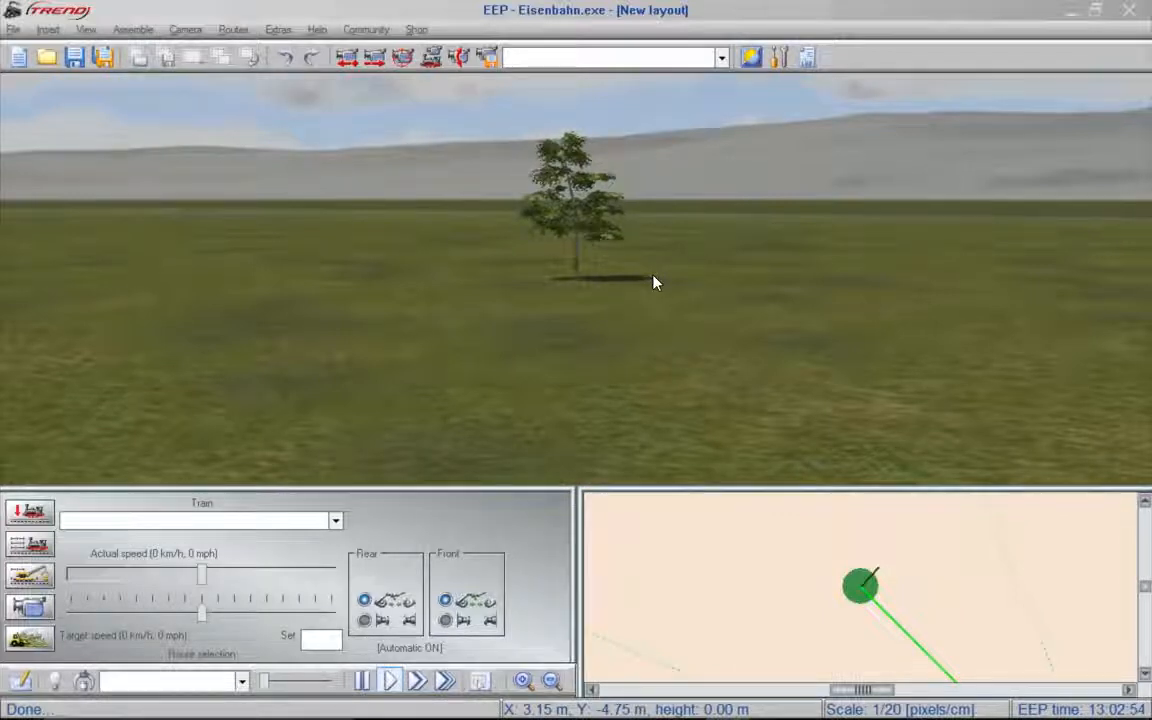
{"action": "left_click", "coordinate": [576, 236]}
{"action": "mouse_move", "coordinate": [576, 236]}
{"action": "middle_mouse_down"}
{"action": "mouse_move", "coordinate": [635, 238]}
{"action": "mouse_move", "coordinate": [555, 237]}
{"action": "mouse_move", "coordinate": [588, 238]}
{"action": "middle_mouse_up"}
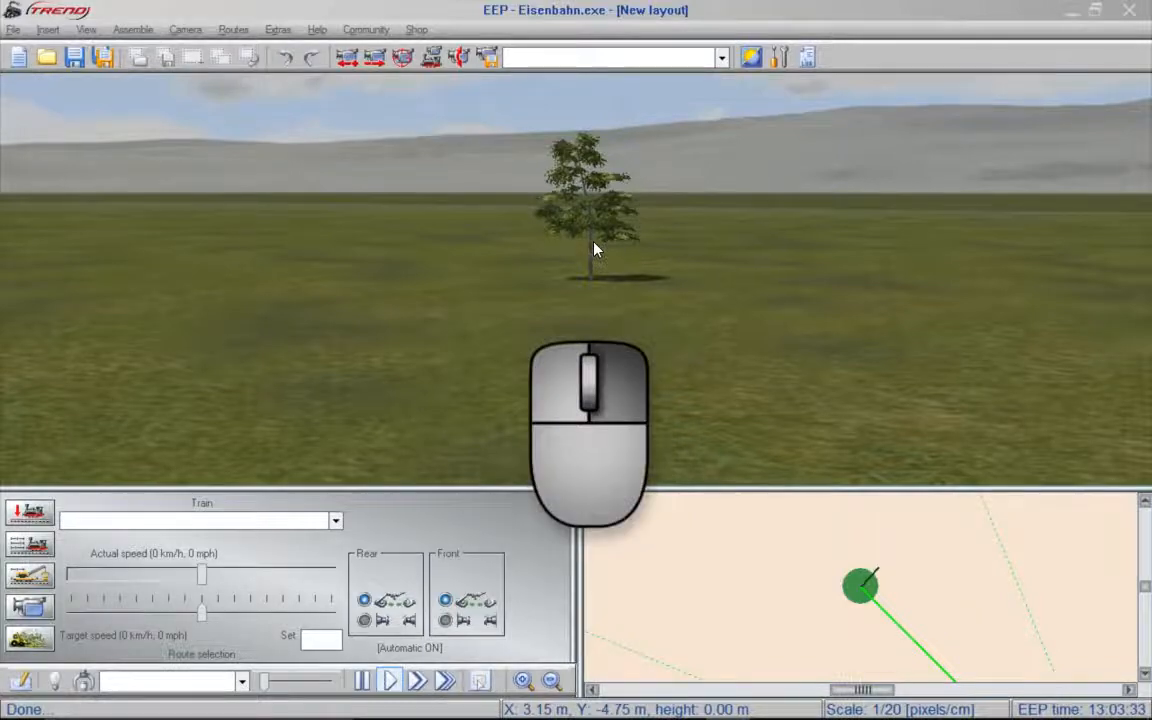
{"action": "scroll", "coordinate": [607, 255], "scroll_direction": "up", "scroll_amount": 5}
{"action": "scroll", "coordinate": [607, 255], "scroll_direction": "up", "scroll_amount": 5}
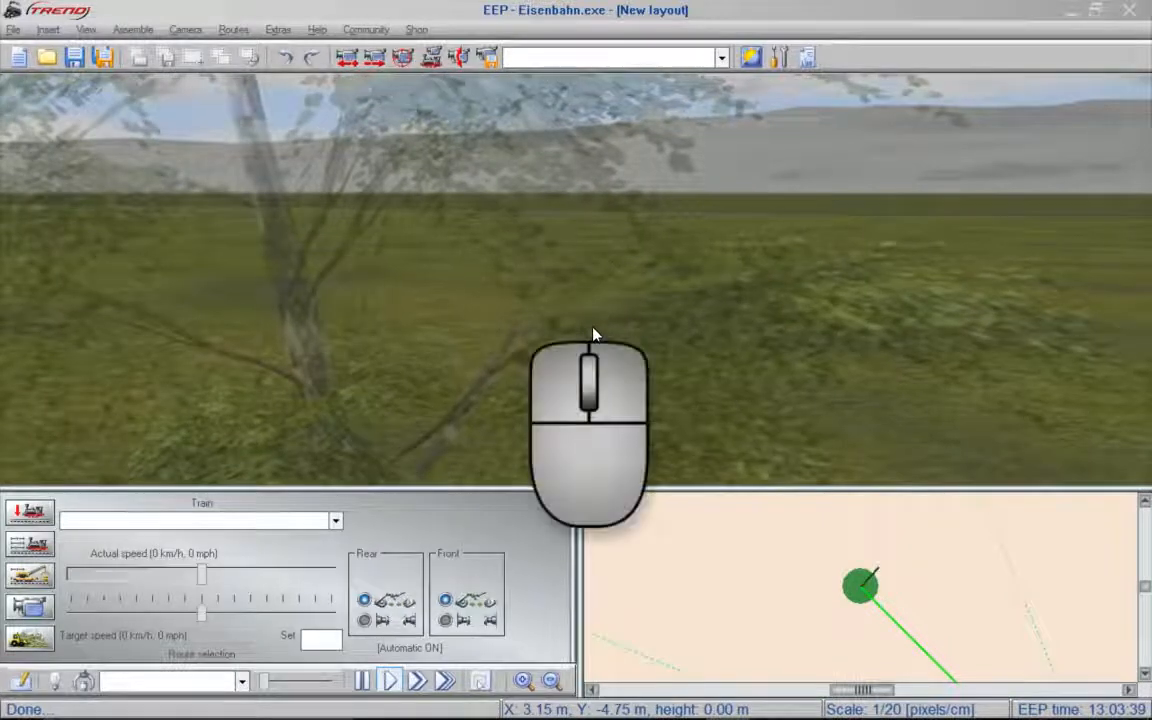
{"action": "middle_click_drag", "start_coordinate": [593, 335], "coordinate": [301, 309]}
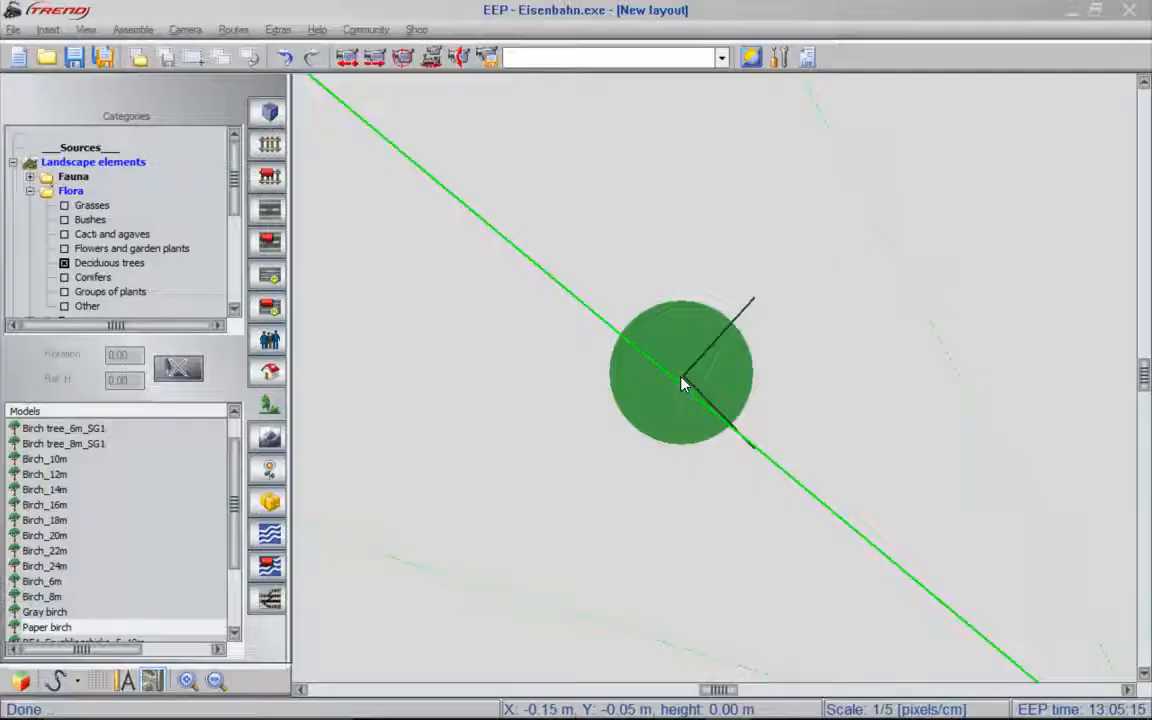
- Lay a UIC60 1435mm wooden-sleeper rail track just north of the birch in the 2D plan and bend its eastern end northward
{"action": "scroll", "coordinate": [683, 381], "scroll_direction": "down", "scroll_amount": 1}
{"action": "scroll", "coordinate": [683, 381], "scroll_direction": "down", "scroll_amount": 1}
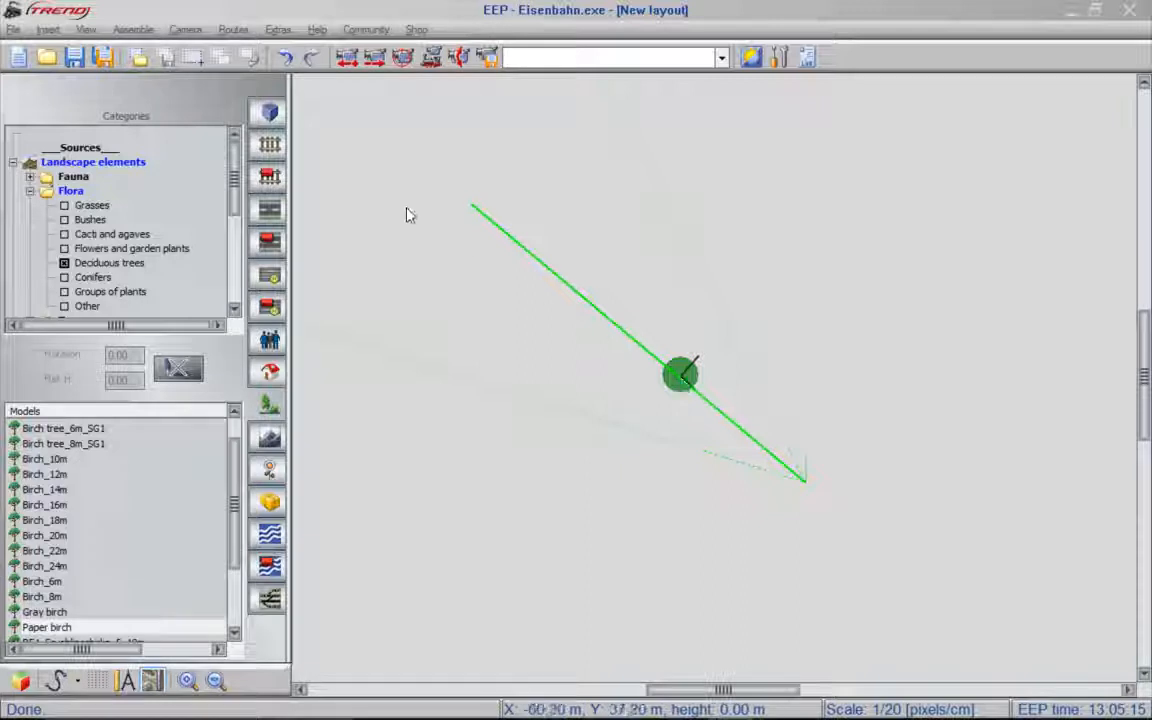
{"action": "left_click", "coordinate": [270, 145]}
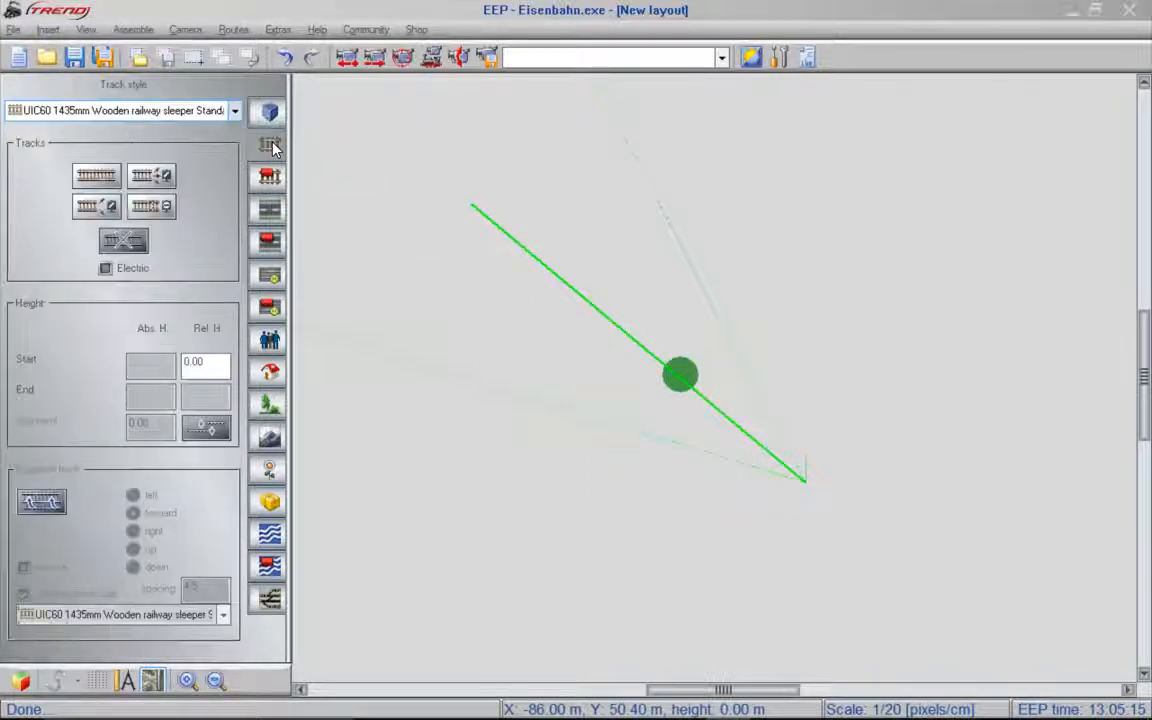
{"action": "left_click", "coordinate": [104, 178]}
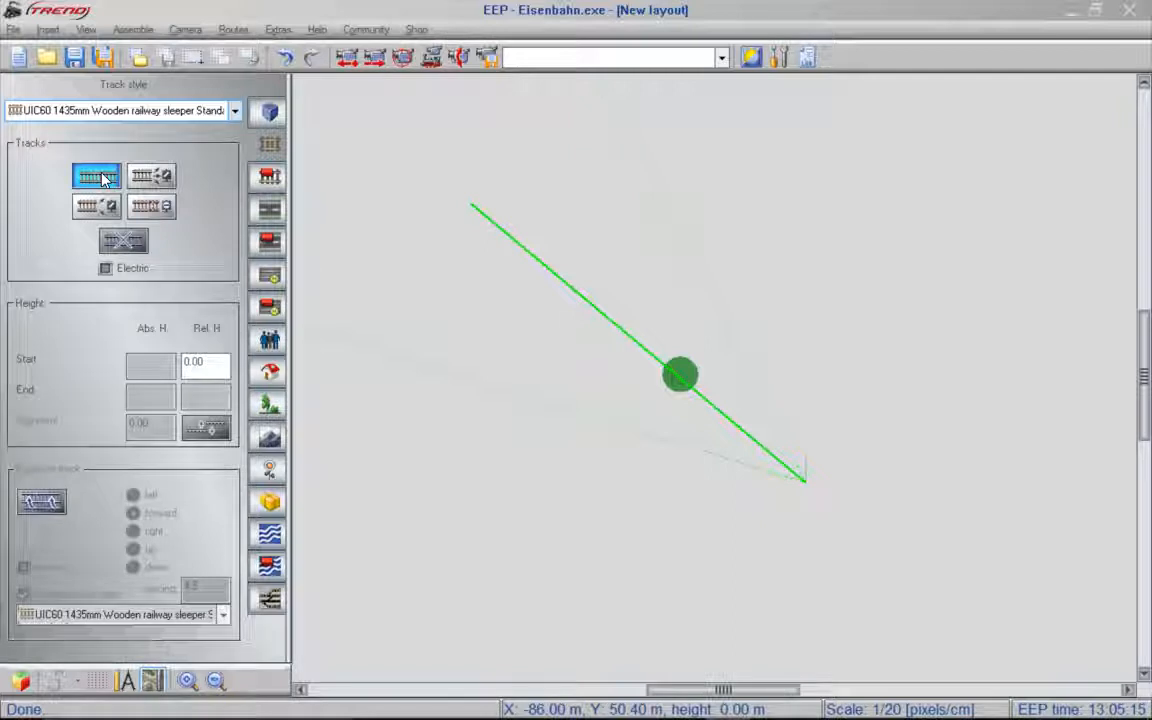
{"action": "left_click", "coordinate": [507, 309]}
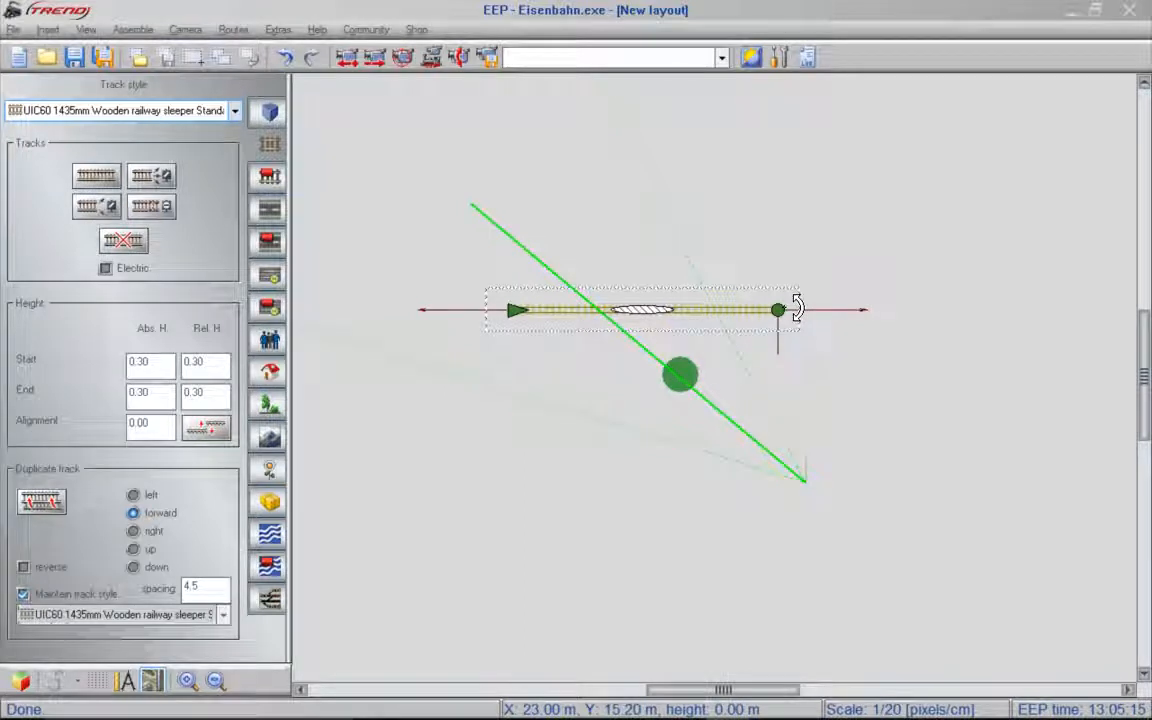
{"action": "left_click_drag", "start_coordinate": [792, 310], "coordinate": [771, 267]}
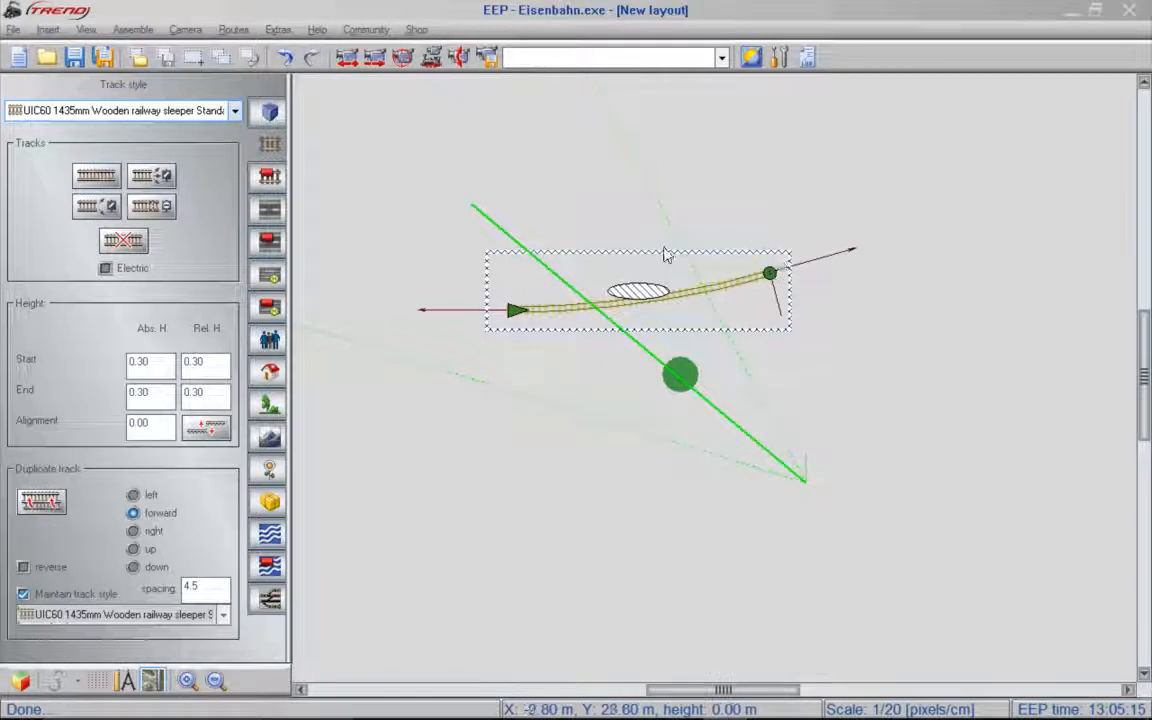
- Bend the track's western end northward and move the whole track to the south side of the birch
{"action": "left_click_drag", "start_coordinate": [515, 306], "coordinate": [482, 262]}
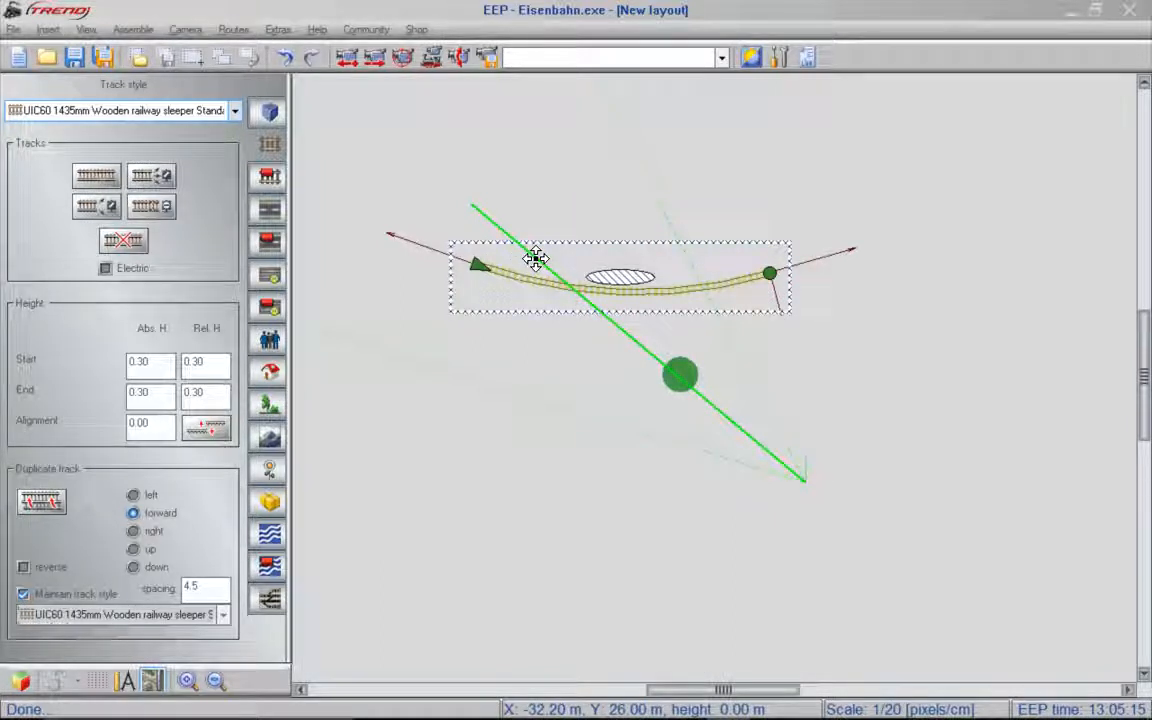
{"action": "left_click_drag", "start_coordinate": [535, 258], "coordinate": [616, 517]}
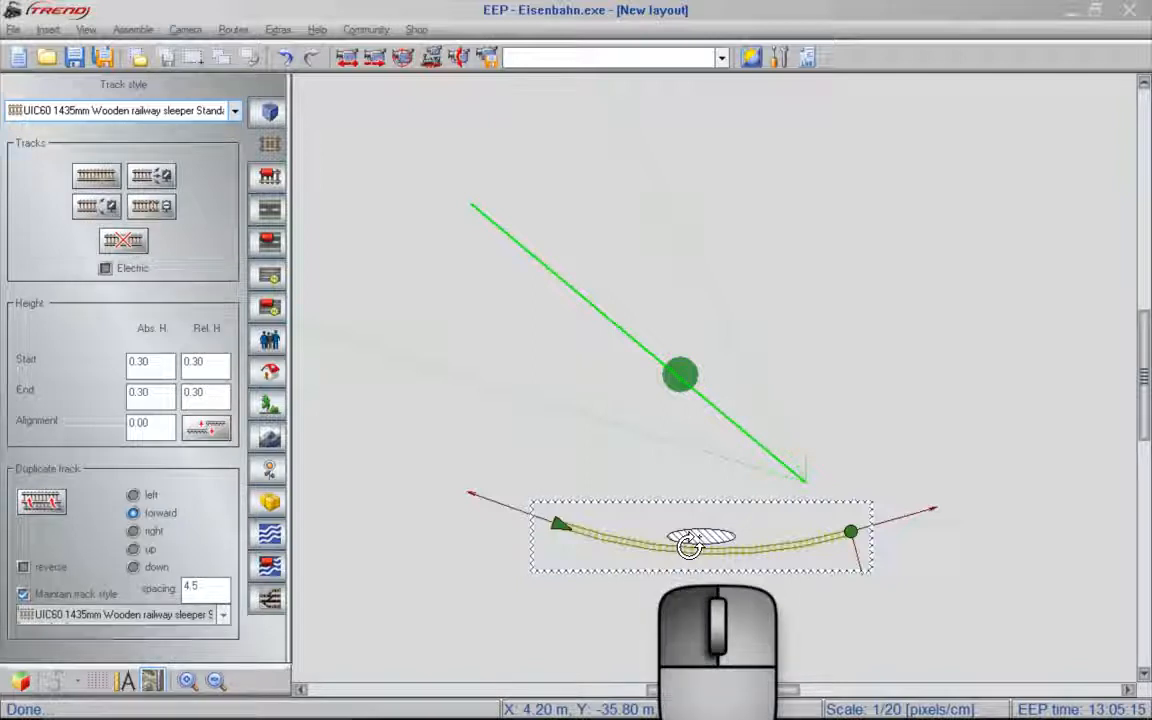
- Rotate the curved track about its centre, then about each of its two ends
{"action": "left_click_drag", "start_coordinate": [689, 545], "coordinate": [725, 353]}
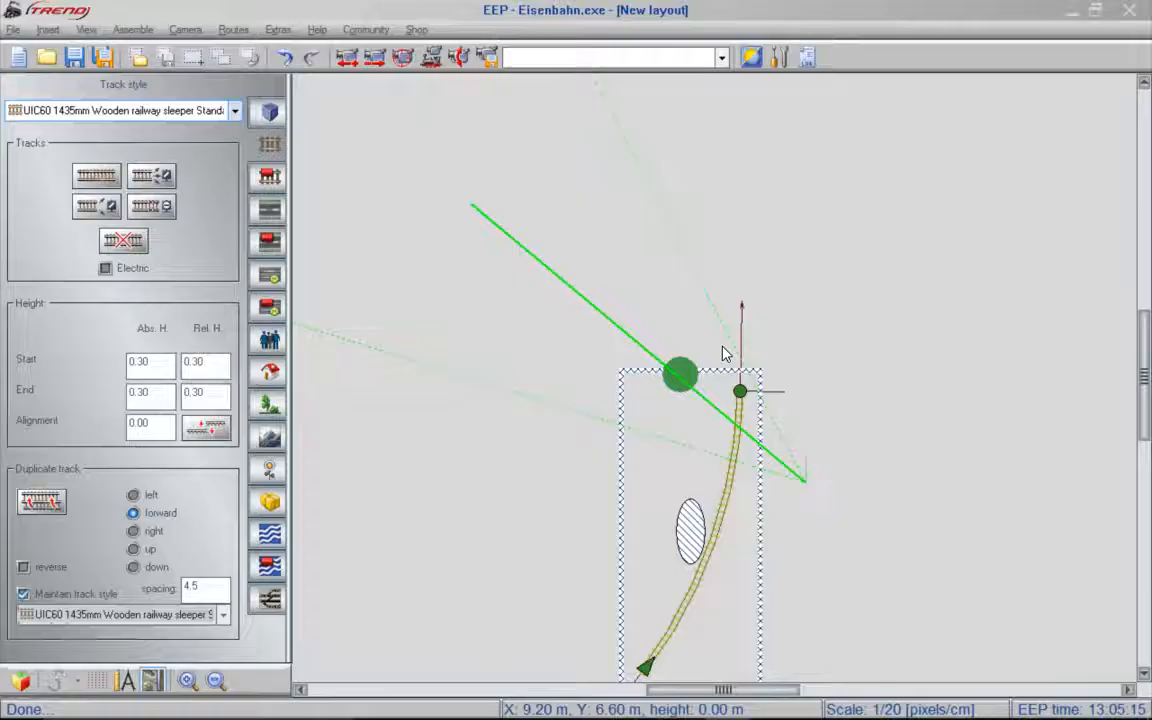
{"action": "left_click", "coordinate": [681, 544]}
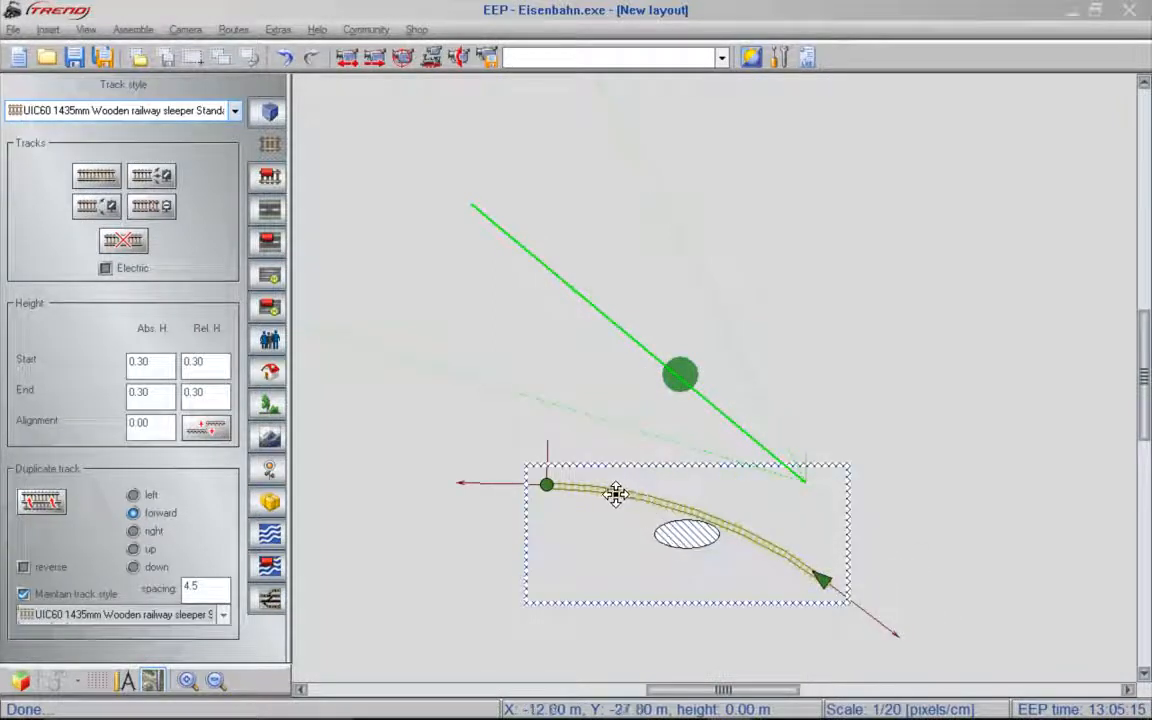
{"action": "left_click", "coordinate": [550, 483]}
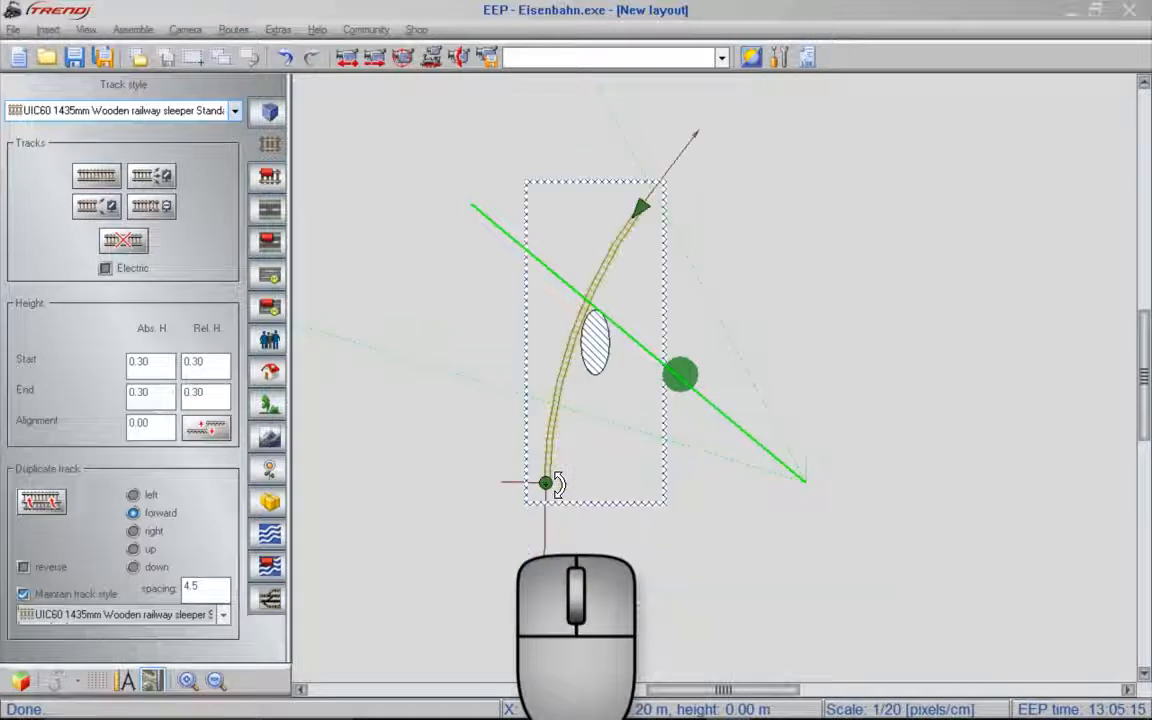
{"action": "left_click", "coordinate": [653, 206]}
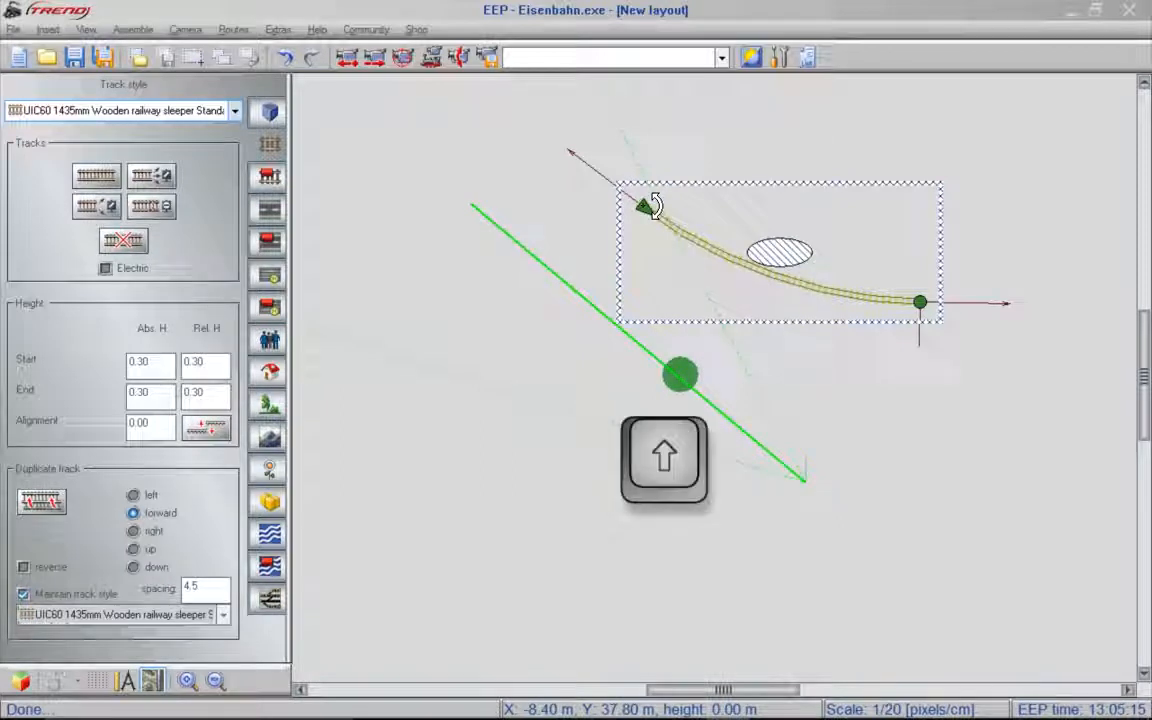
- Swap the track's start and end, and bend its western end southward and its eastern end northward
{"action": "left_click", "coordinate": [765, 262], "text": "shift"}
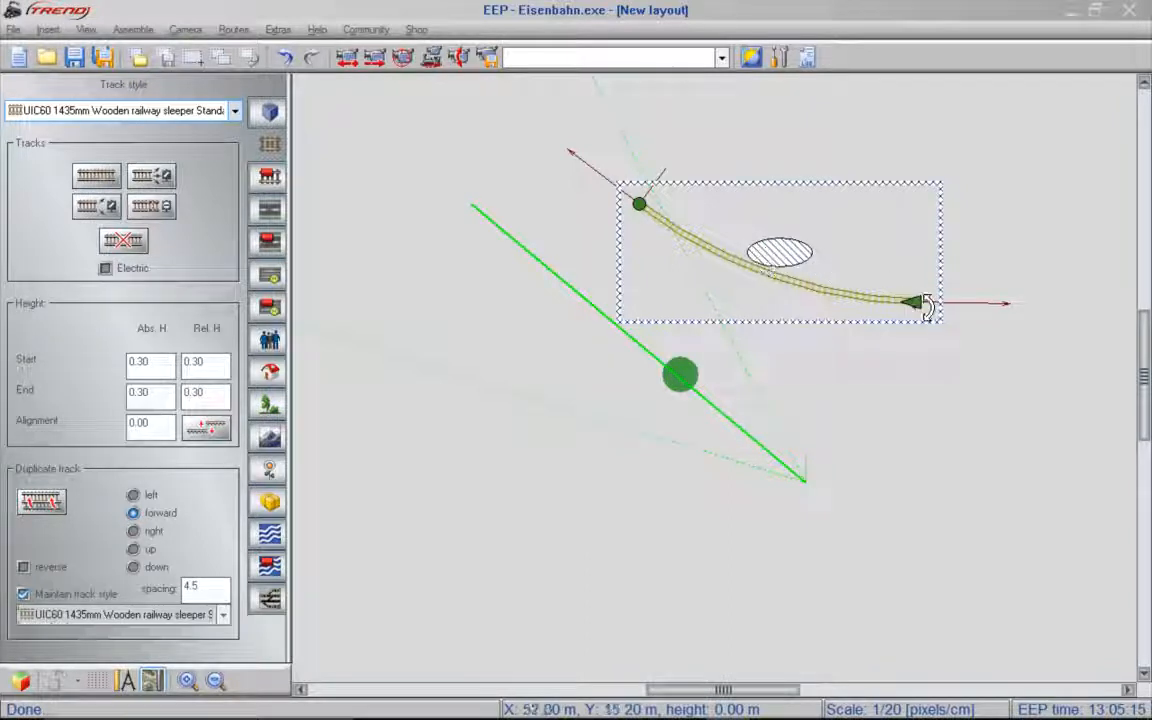
{"action": "key", "text": "shift"}
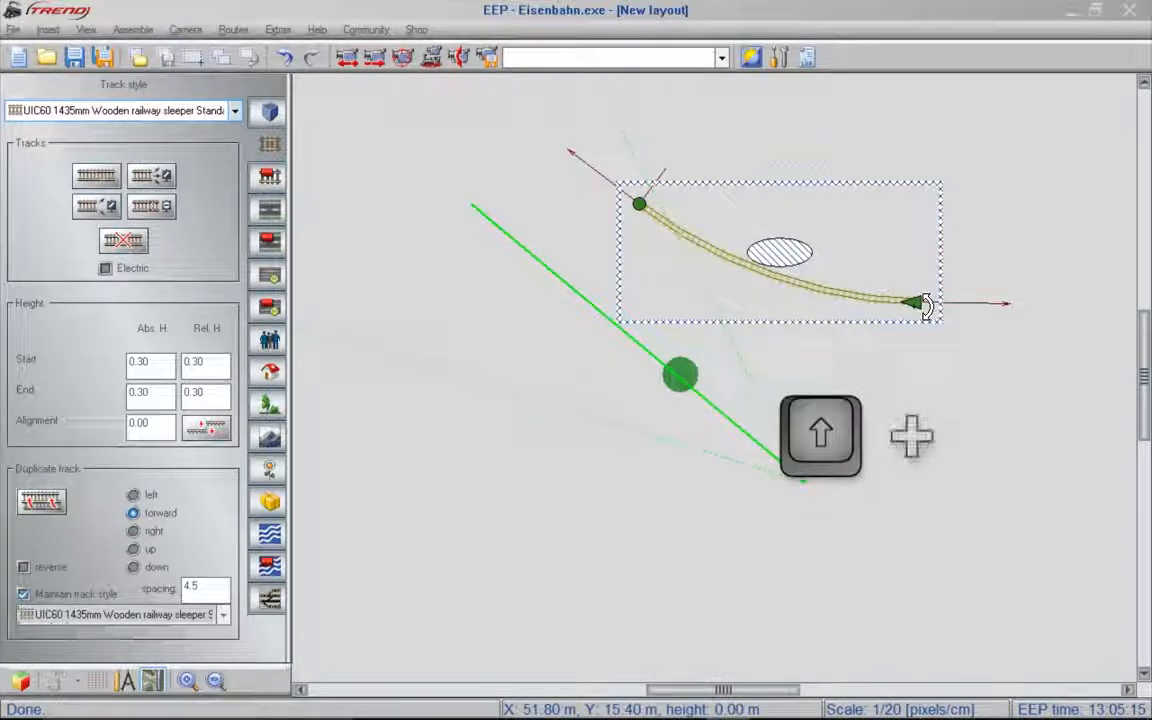
{"action": "left_click", "coordinate": [927, 306], "text": "shift"}
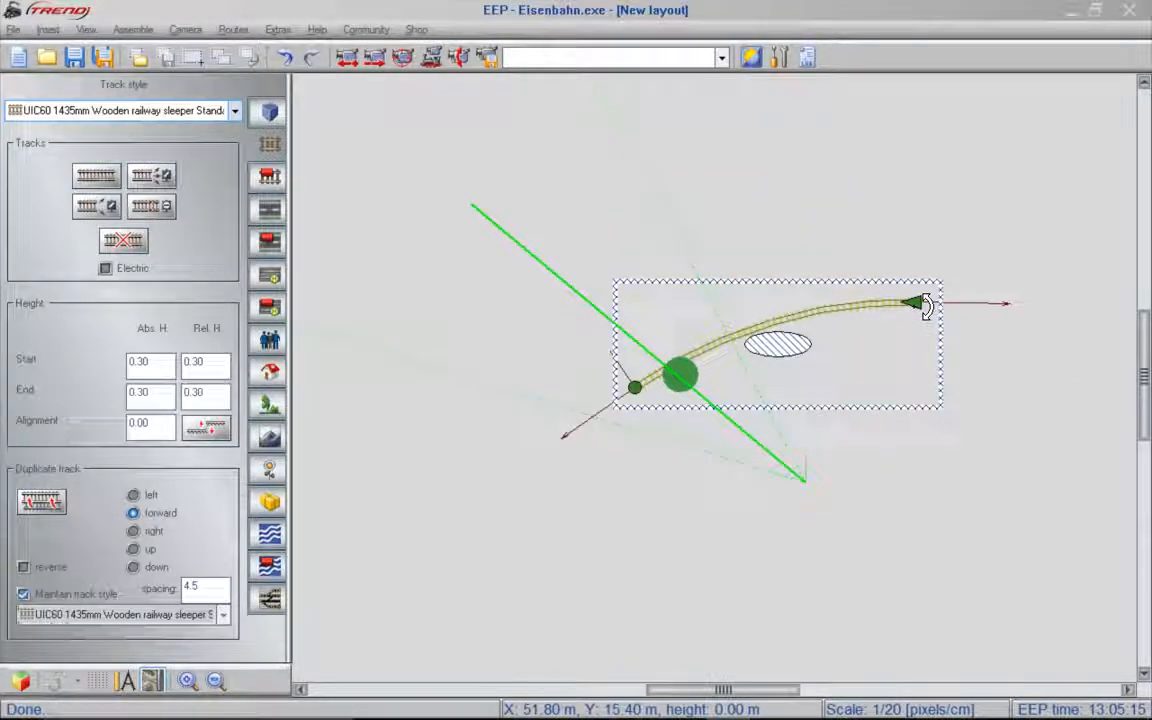
{"action": "left_click", "coordinate": [652, 387]}
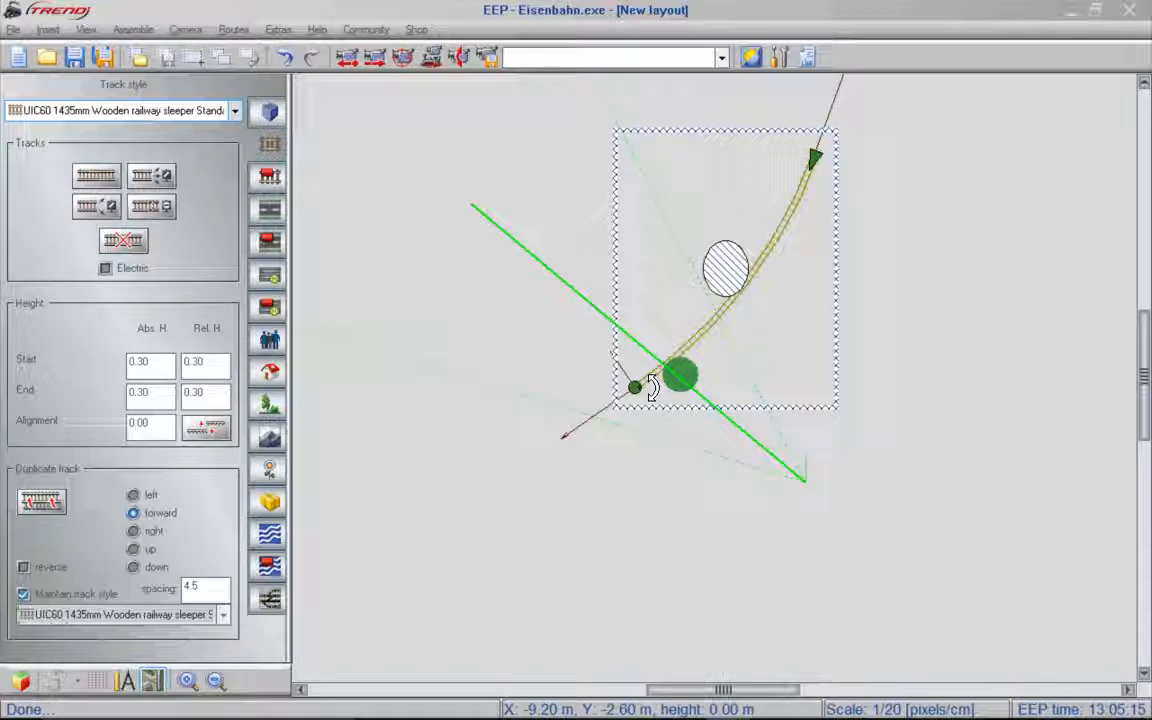
- Delete the curved track and lay a straight UIC60 1435mm wooden-sleeper track running east-west just north of the birch
{"action": "left_click", "coordinate": [123, 238]}
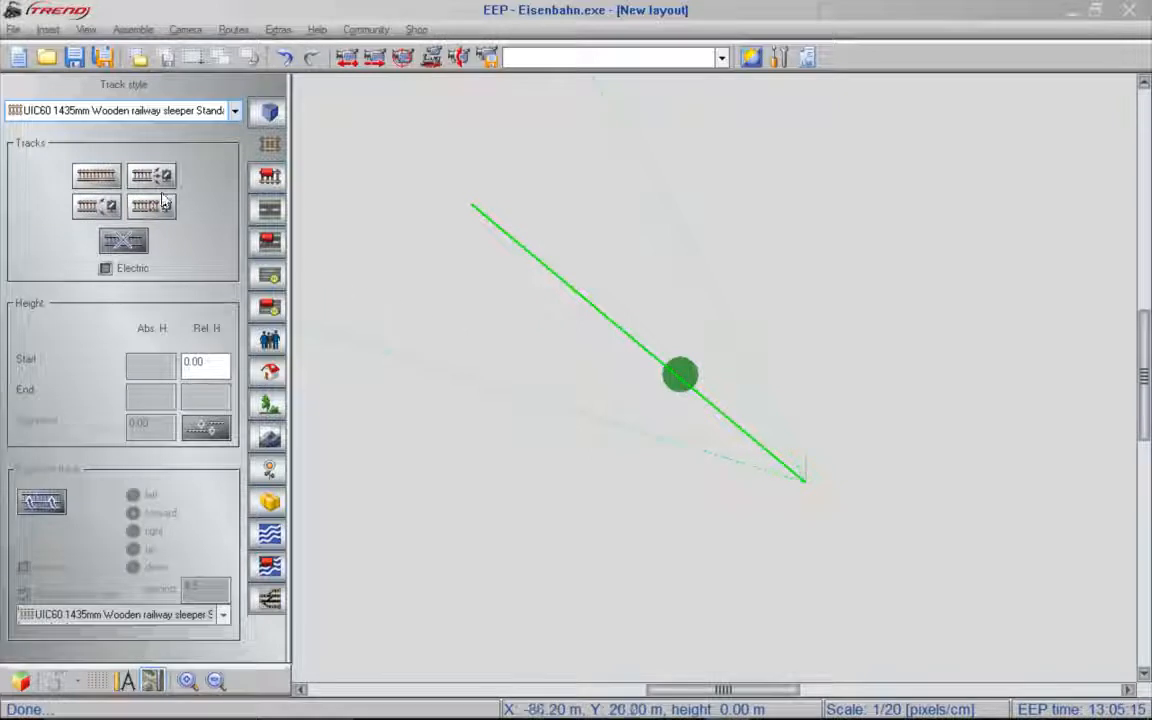
{"action": "left_click", "coordinate": [97, 178]}
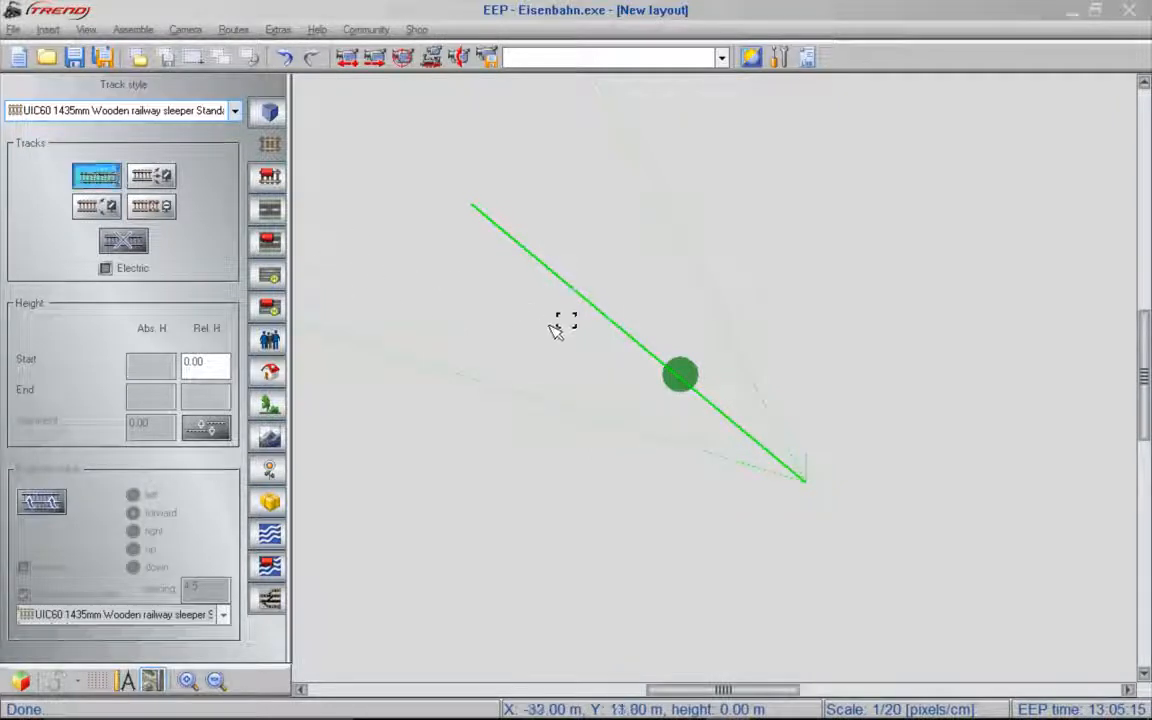
{"action": "left_click", "coordinate": [586, 332]}
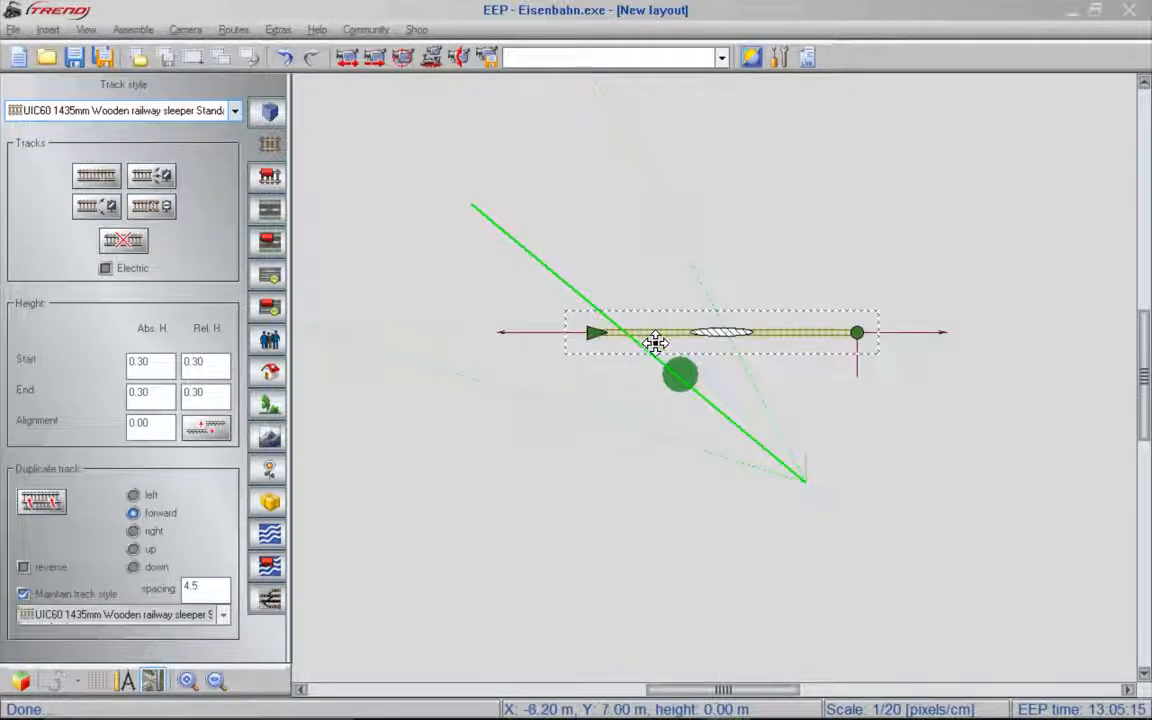
{"action": "left_click_drag", "start_coordinate": [638, 343], "coordinate": [607, 343]}
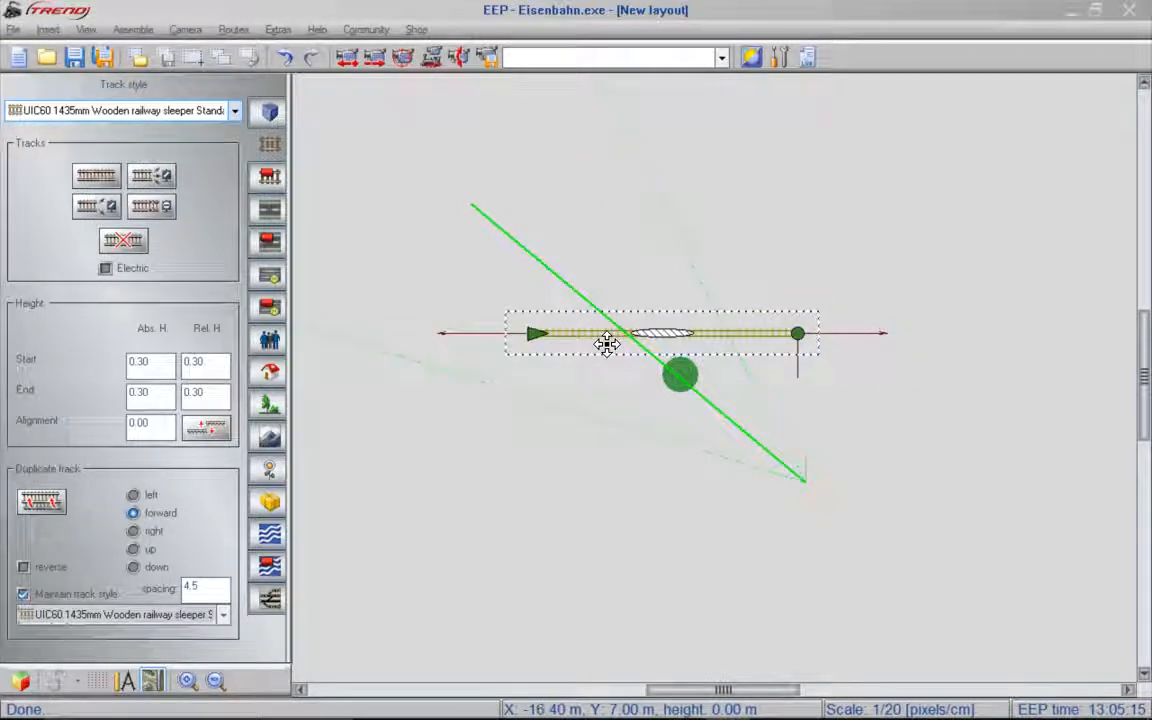
- Lay a second straight track at the first track's eastern end and dock it exactly onto that end
{"action": "left_click", "coordinate": [84, 179]}
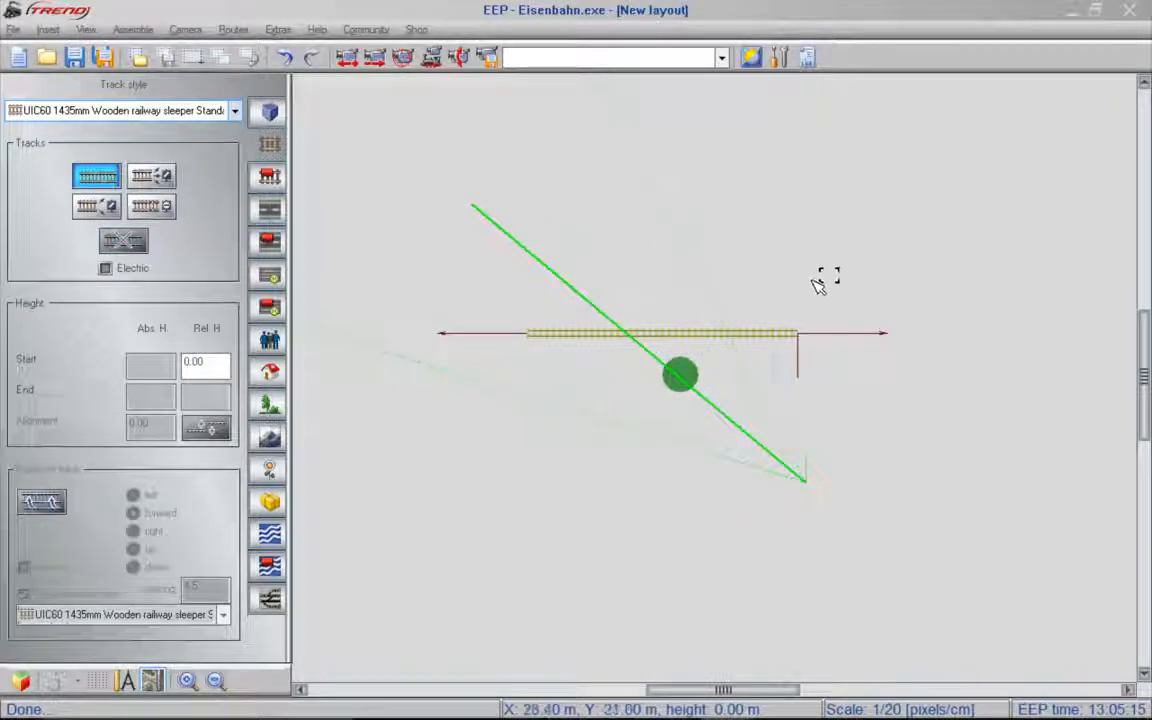
{"action": "left_click", "coordinate": [805, 337]}
{"action": "scroll", "coordinate": [810, 335], "scroll_direction": "up", "scroll_amount": 3}
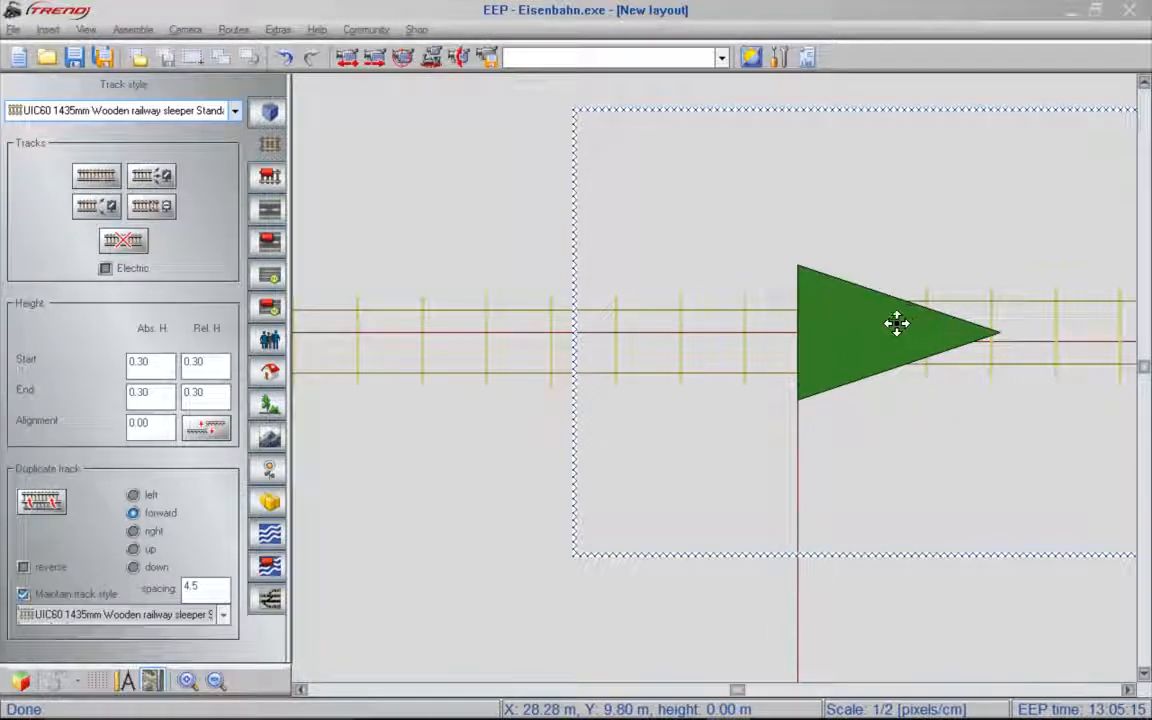
{"action": "left_click", "coordinate": [866, 324]}
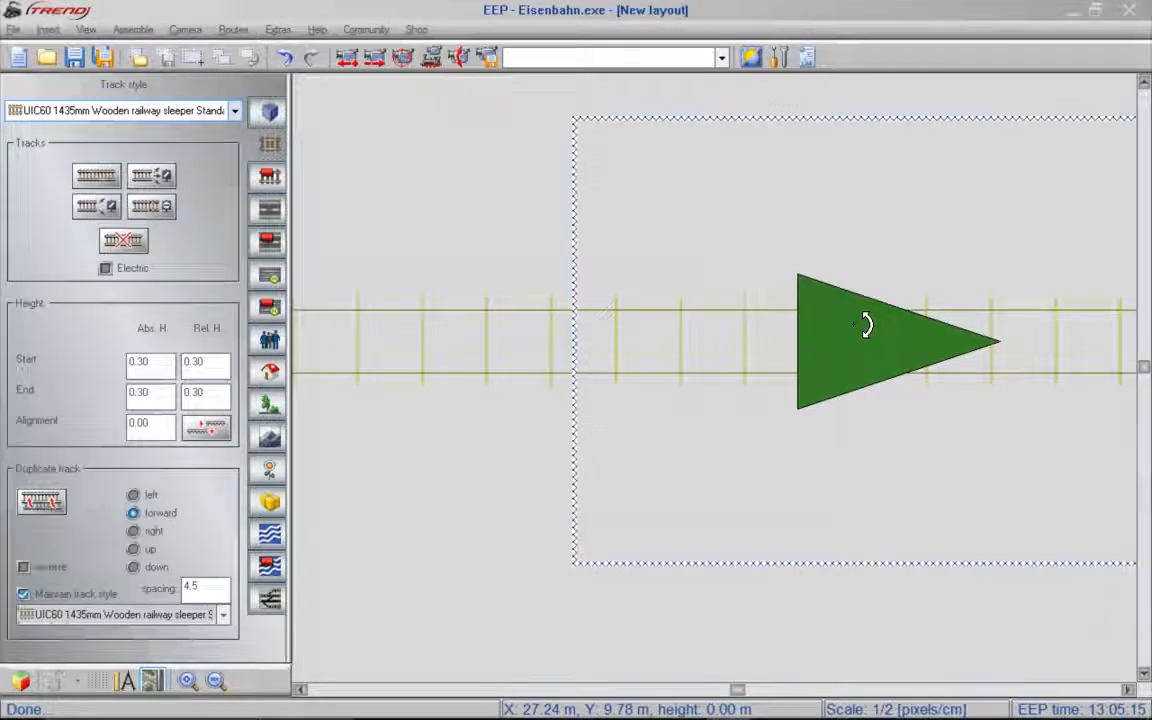
- Duplicate the second track forward to extend the line eastward by one more section
{"action": "scroll", "coordinate": [866, 324], "scroll_direction": "down", "scroll_amount": 3}
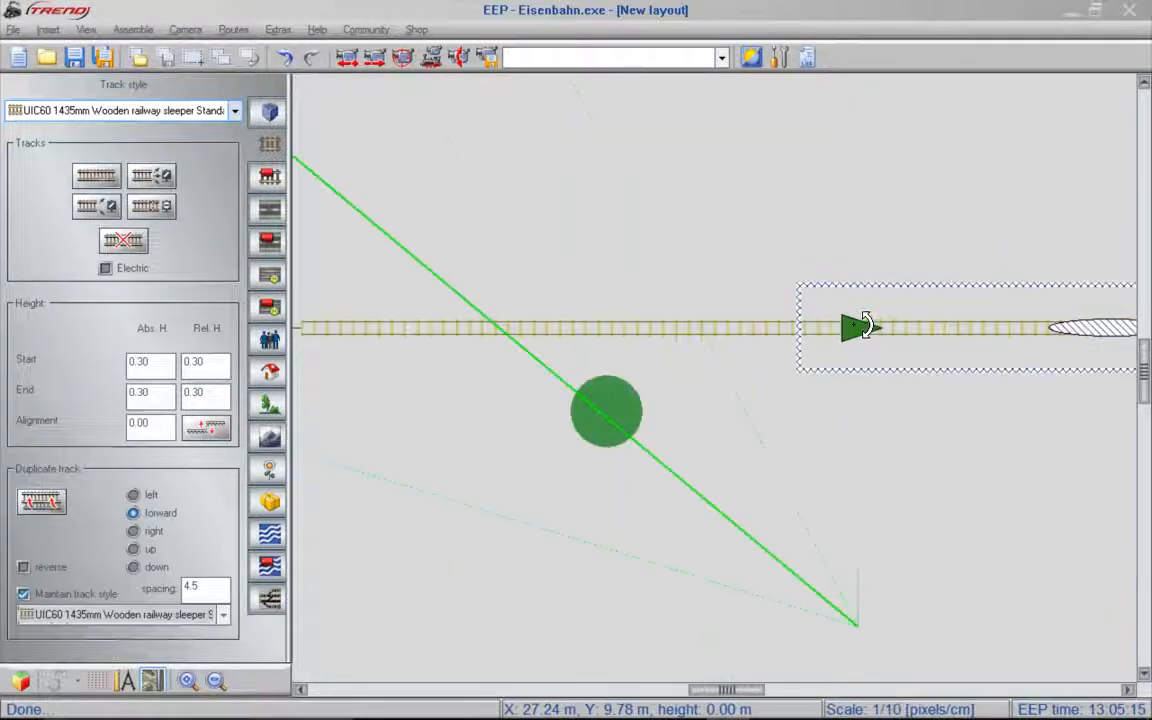
{"action": "scroll", "coordinate": [866, 324], "scroll_direction": "down", "scroll_amount": 2}
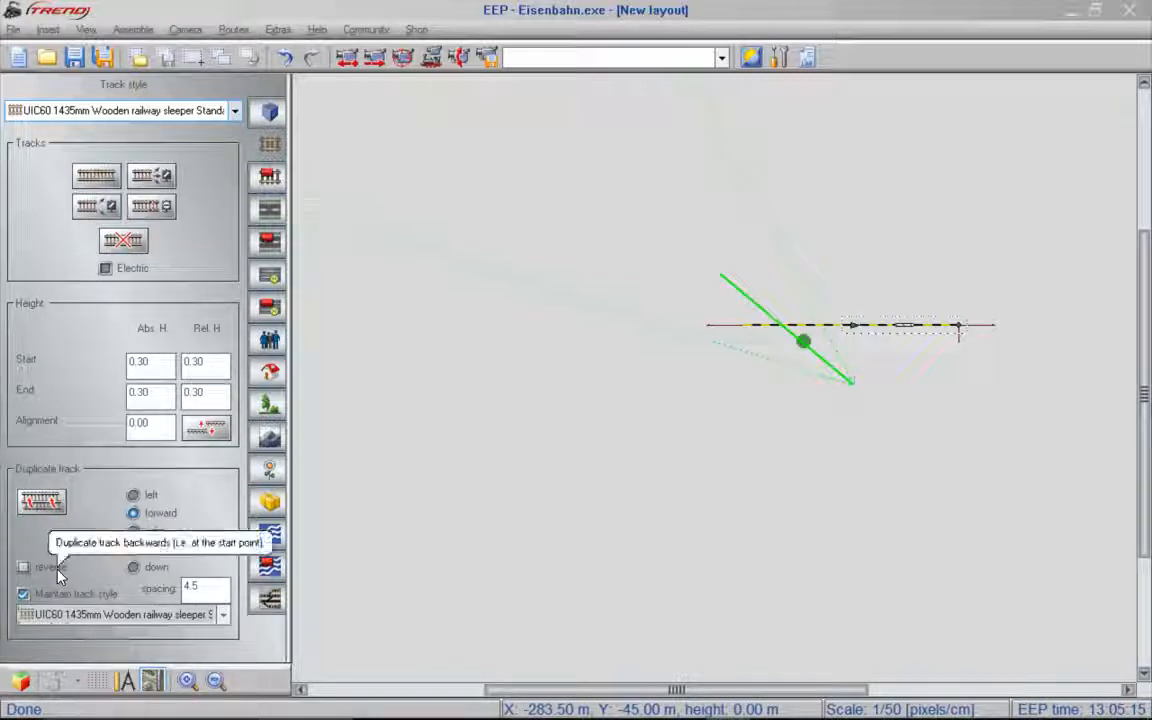
{"action": "left_click", "coordinate": [41, 501]}
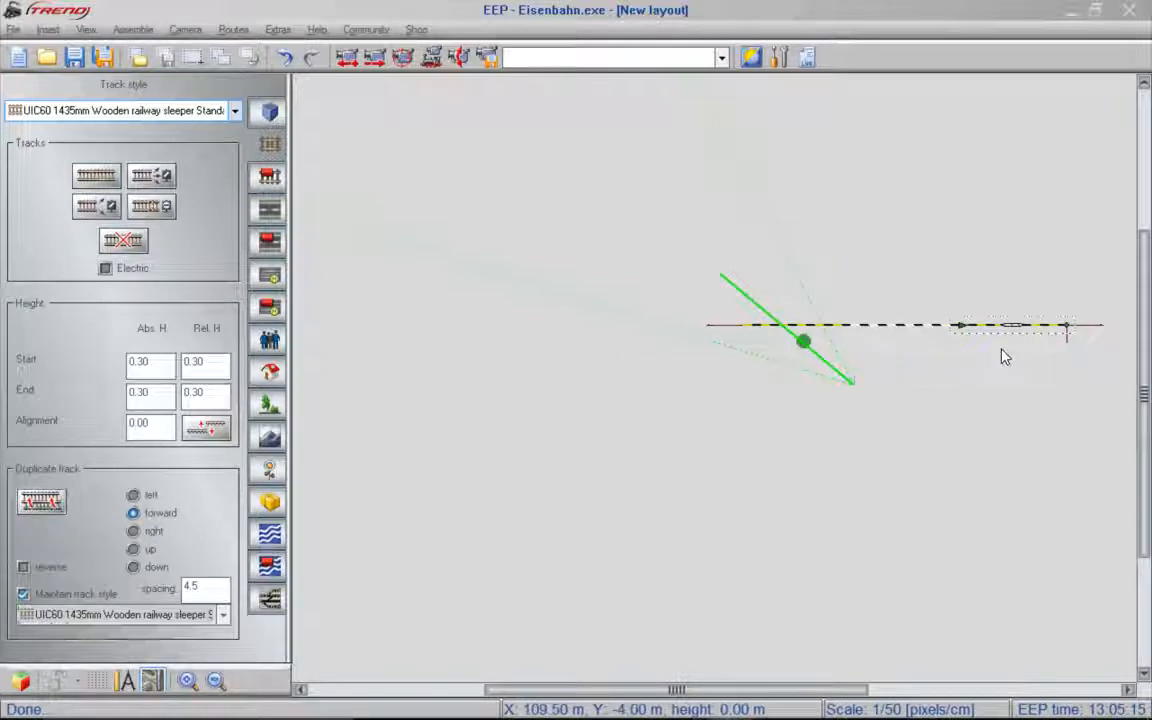
- Place the track object Station Paulinzella 2tr from the Stations category near the eastern end of the line
{"action": "scroll", "coordinate": [1000, 350], "scroll_direction": "up", "scroll_amount": 3}
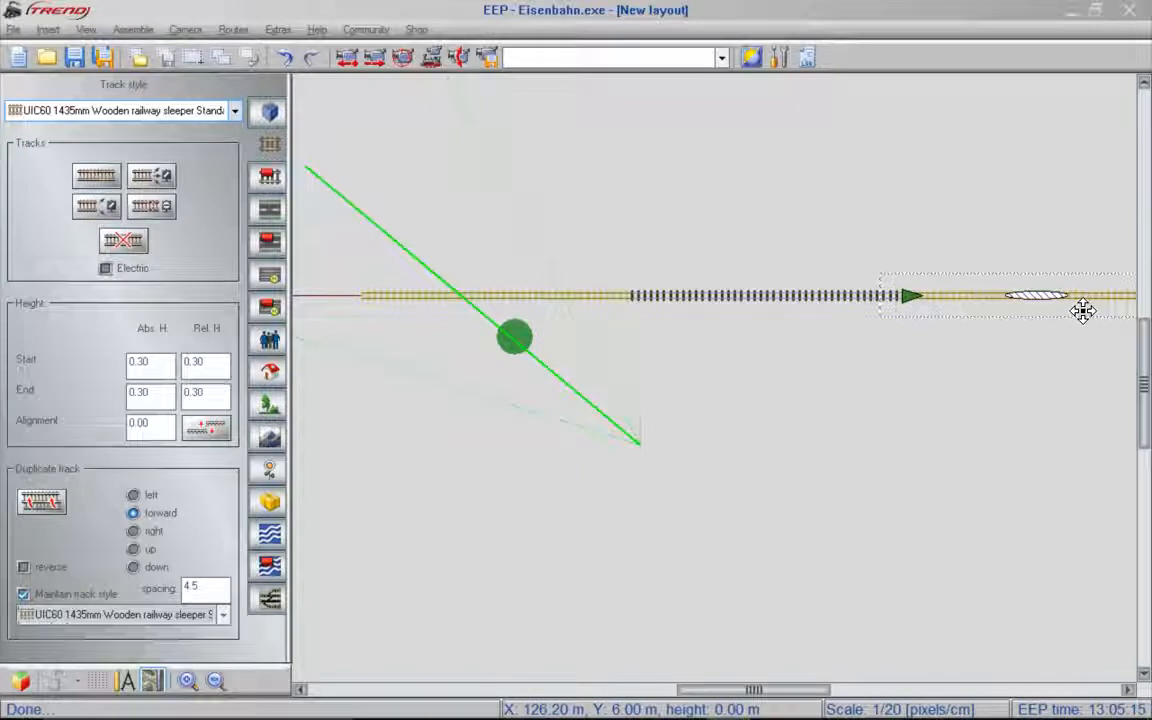
{"action": "key", "text": "Right"}
{"action": "key", "text": "Right"}
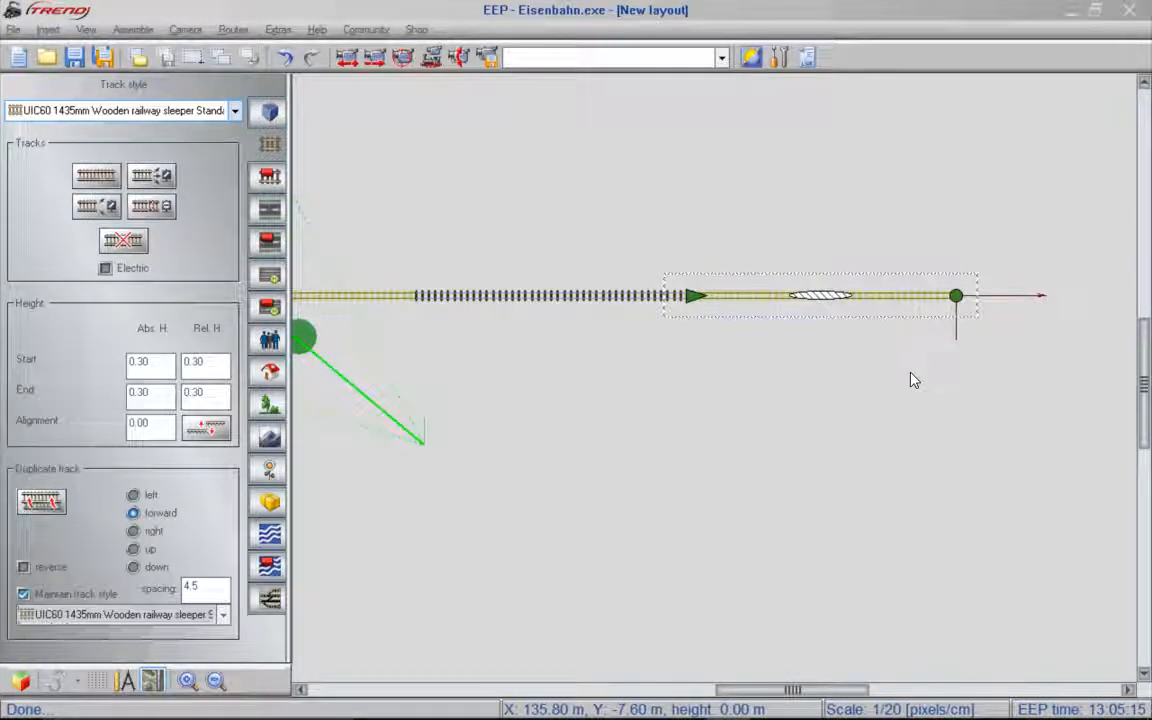
{"action": "left_click", "coordinate": [268, 177]}
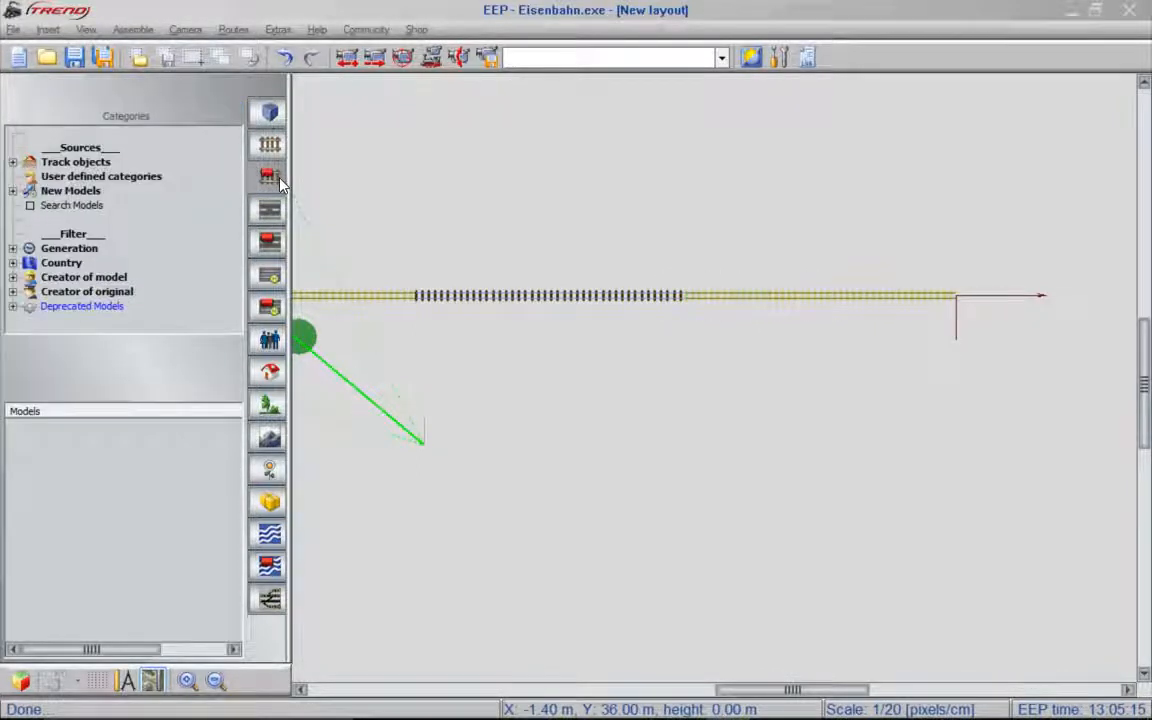
{"action": "double_click", "coordinate": [78, 162]}
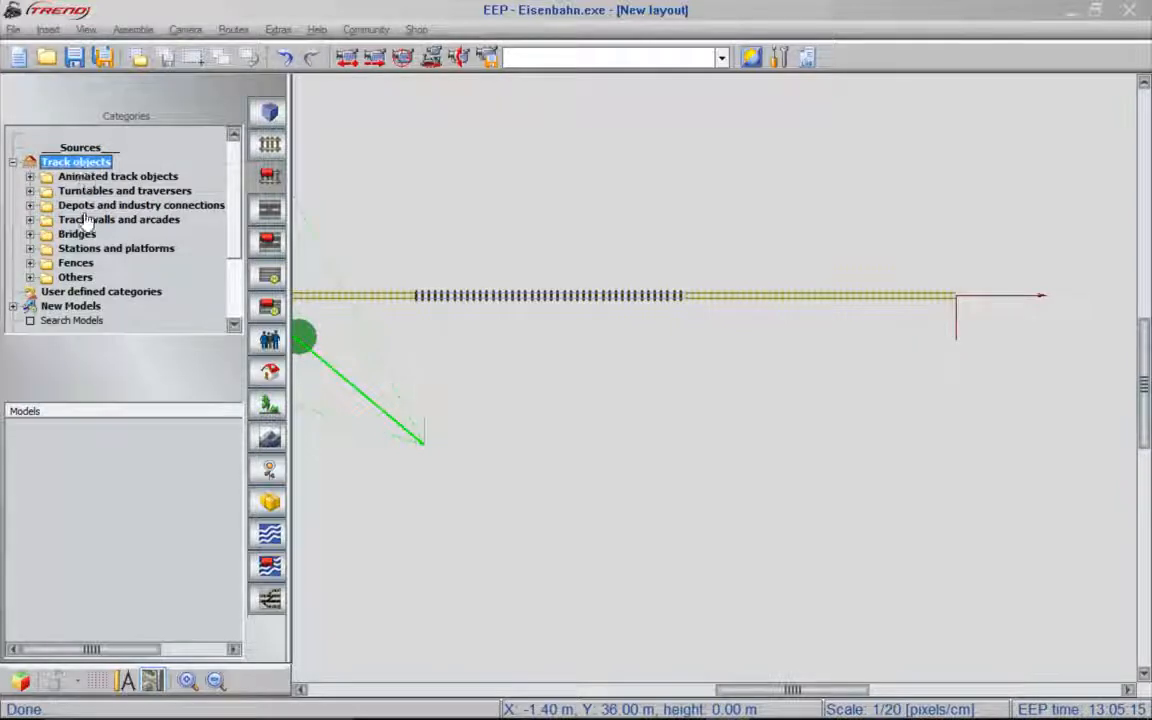
{"action": "double_click", "coordinate": [84, 252]}
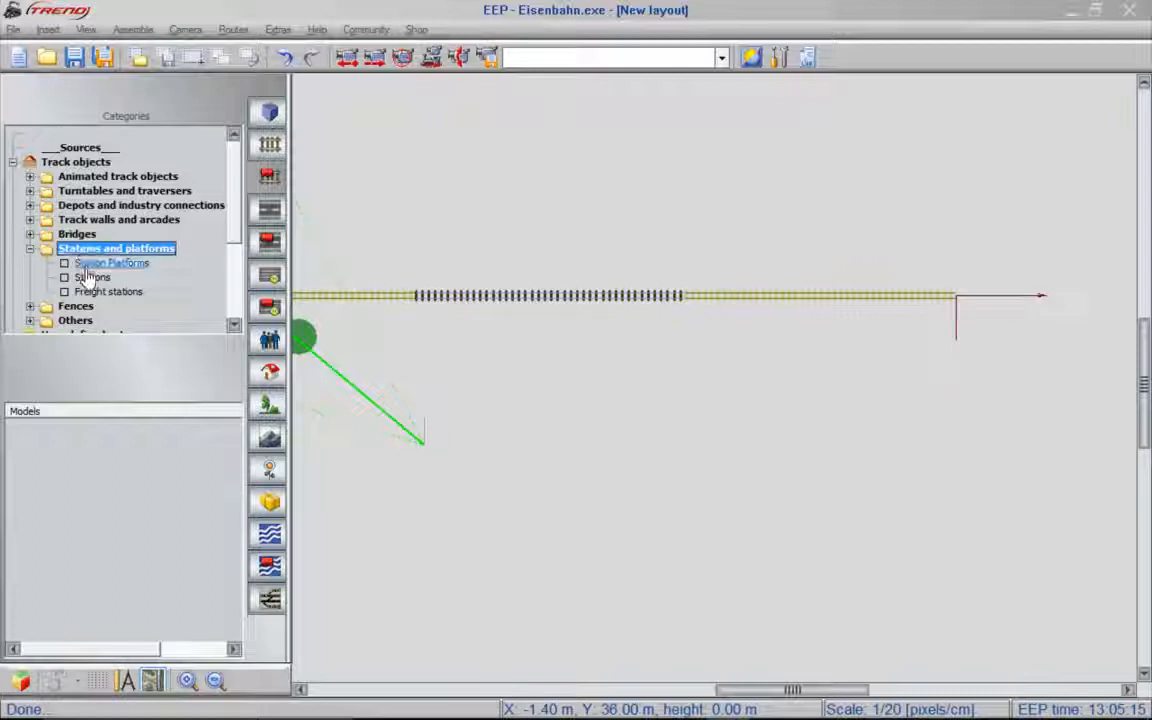
{"action": "left_click", "coordinate": [90, 279]}
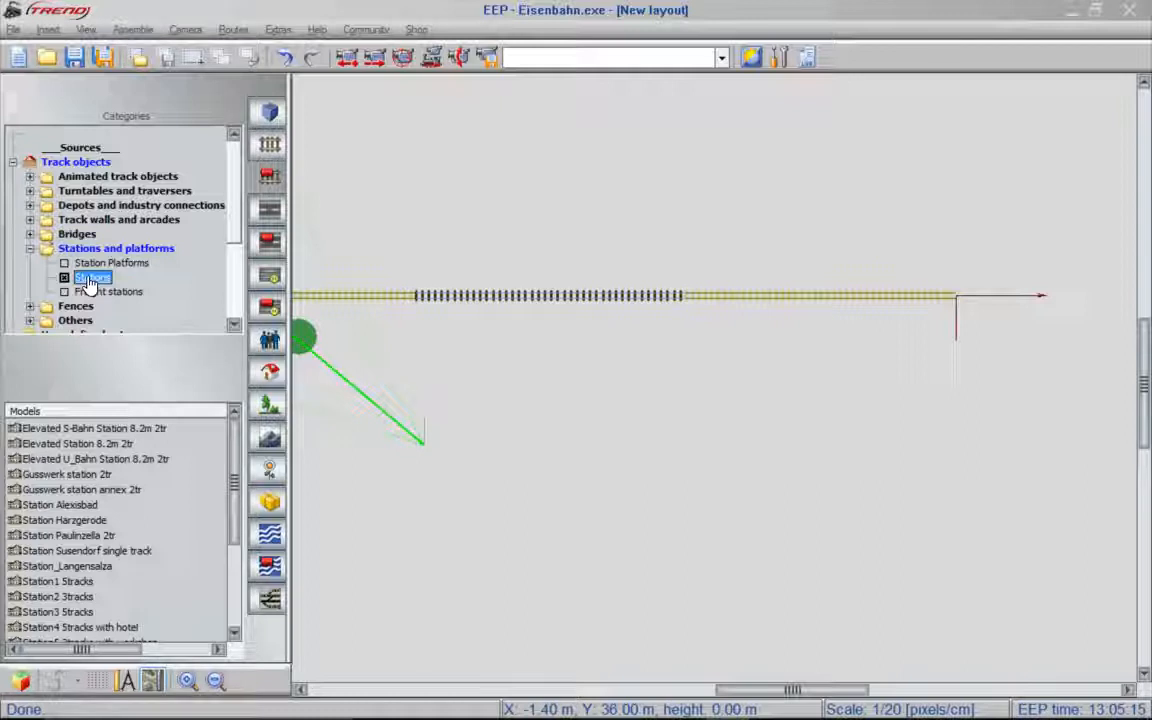
{"action": "mouse_move", "coordinate": [86, 522]}
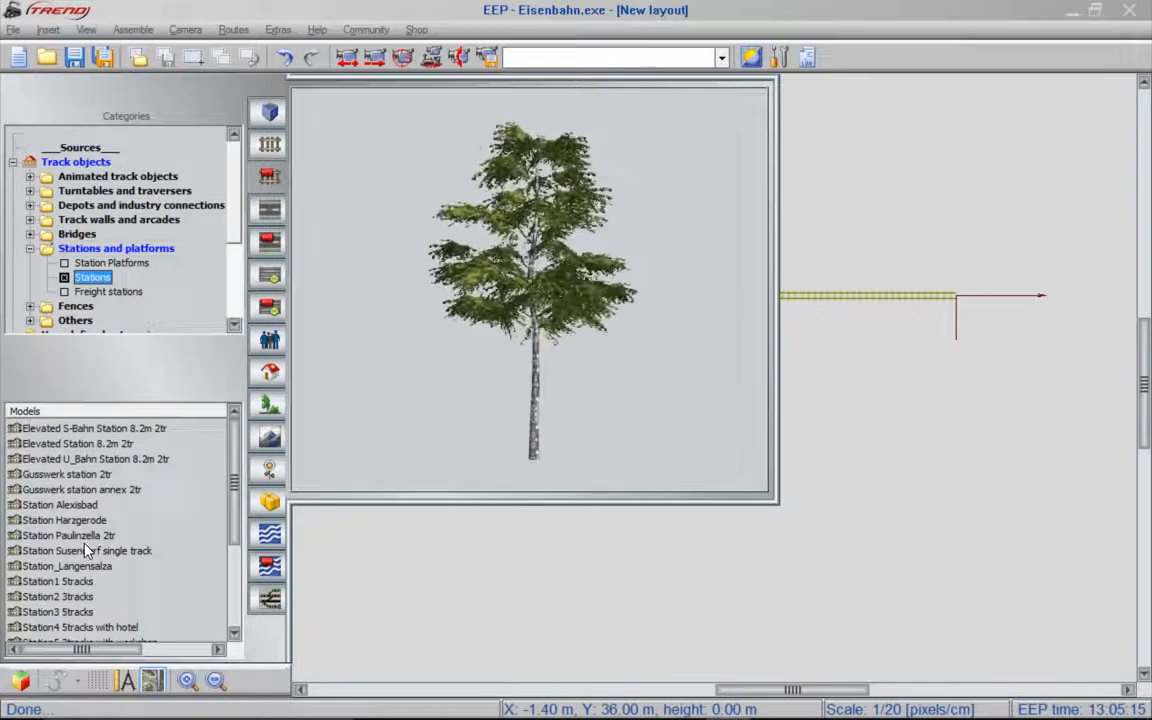
{"action": "left_click", "coordinate": [100, 537]}
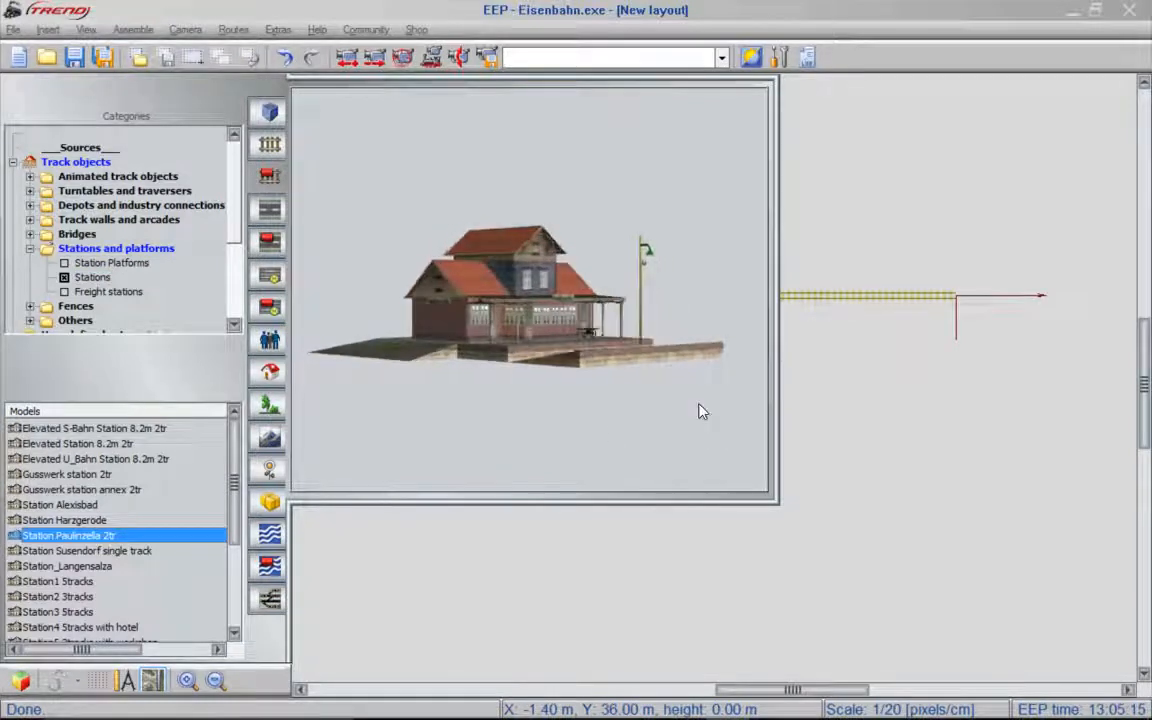
{"action": "left_click", "coordinate": [973, 273]}
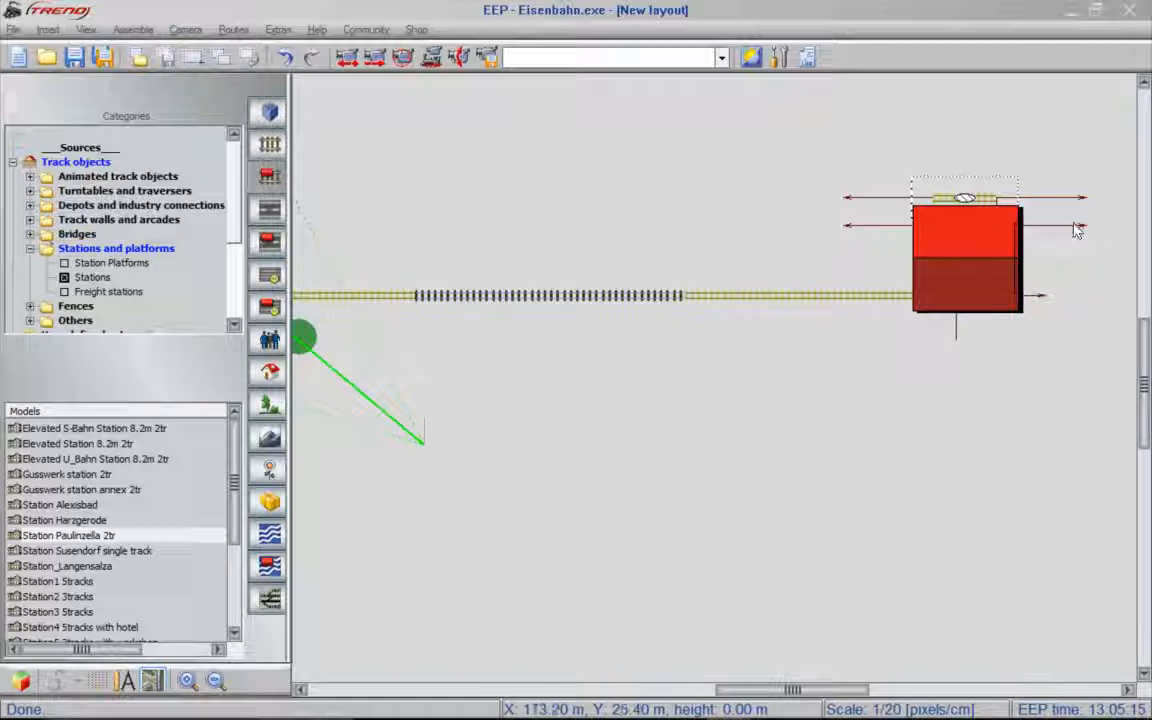
- Move the station so that its southern track docks onto the eastern end of the laid line
{"action": "scroll", "coordinate": [983, 212], "scroll_direction": "up", "scroll_amount": 1}
{"action": "scroll", "coordinate": [983, 212], "scroll_direction": "up", "scroll_amount": 1}
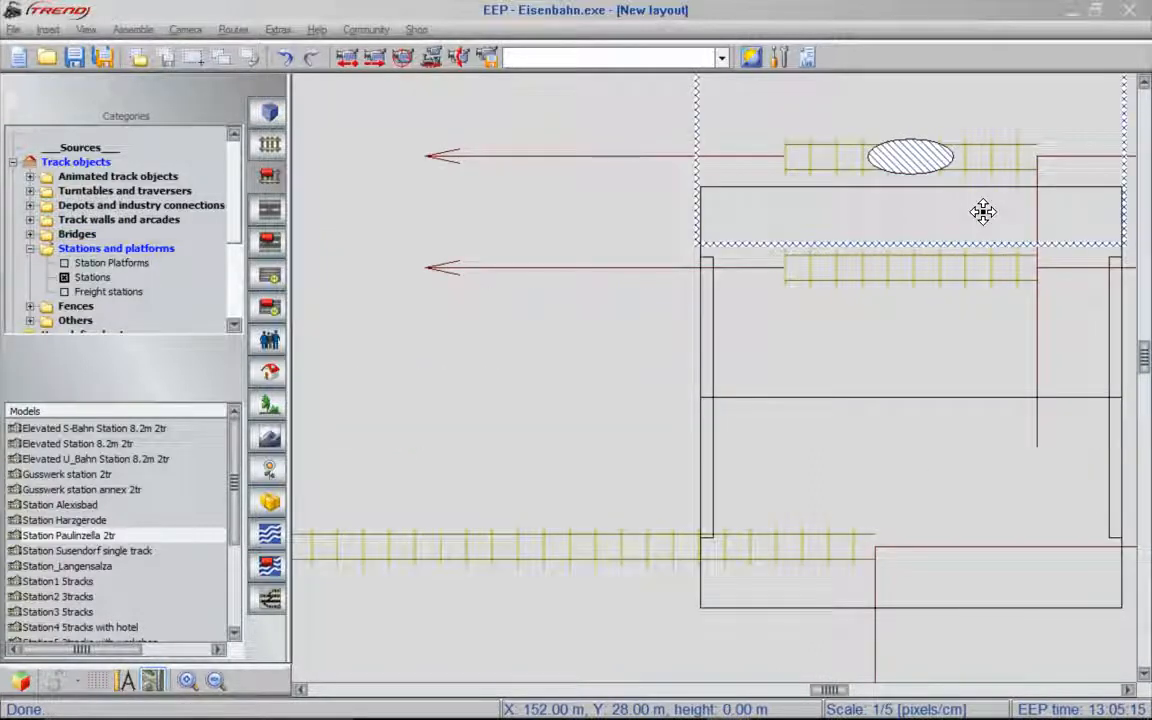
{"action": "left_click", "coordinate": [834, 271]}
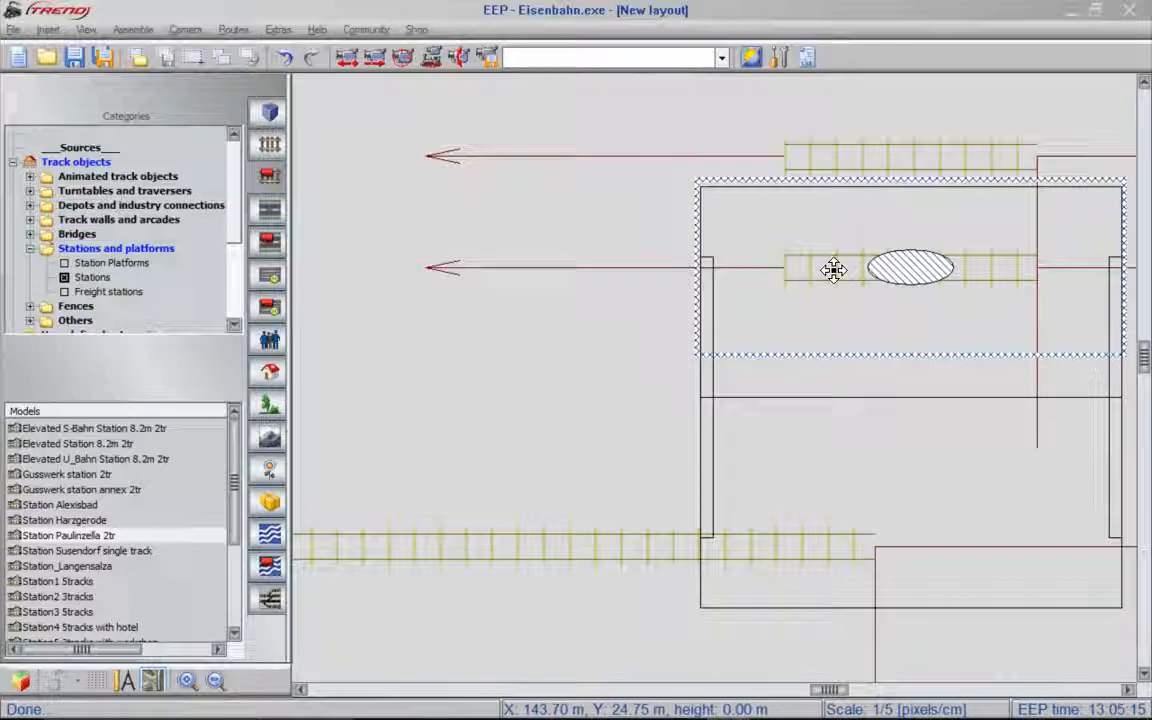
{"action": "mouse_move", "coordinate": [834, 271]}
{"action": "left_mouse_down"}
{"action": "mouse_move", "coordinate": [905, 265]}
{"action": "mouse_move", "coordinate": [913, 324]}
{"action": "mouse_move", "coordinate": [944, 393]}
{"action": "mouse_move", "coordinate": [946, 474]}
{"action": "mouse_move", "coordinate": [930, 541]}
{"action": "left_mouse_up"}
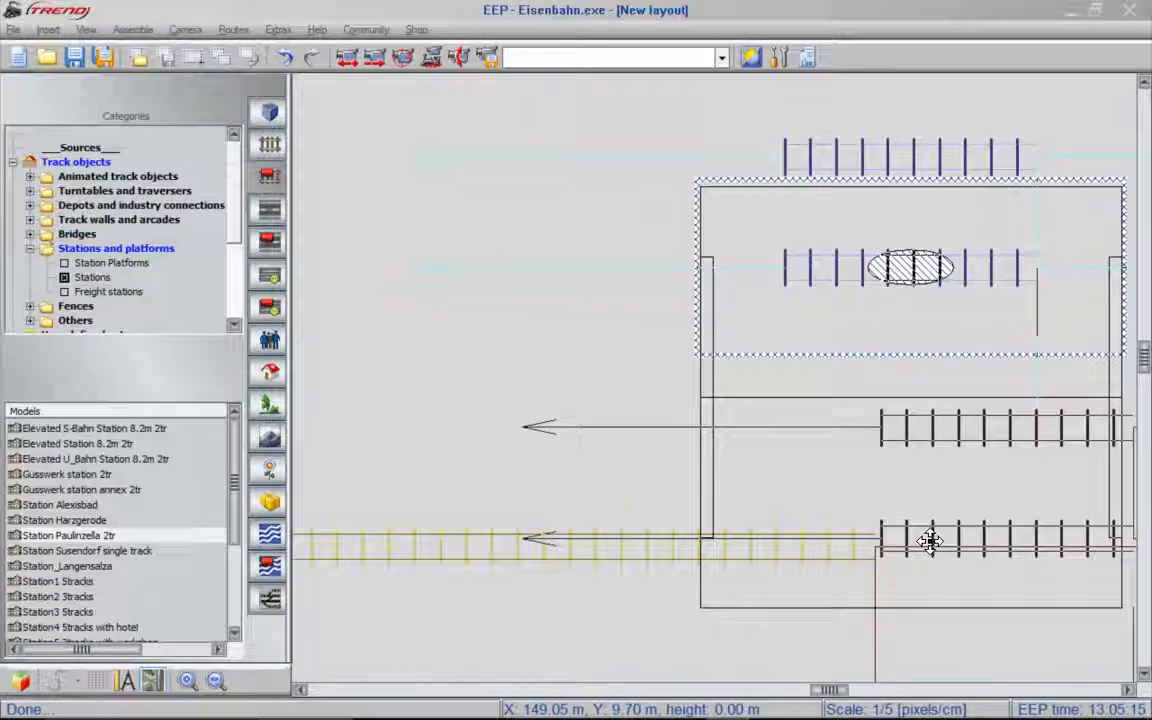
{"action": "left_click_drag", "start_coordinate": [930, 541], "coordinate": [930, 541]}
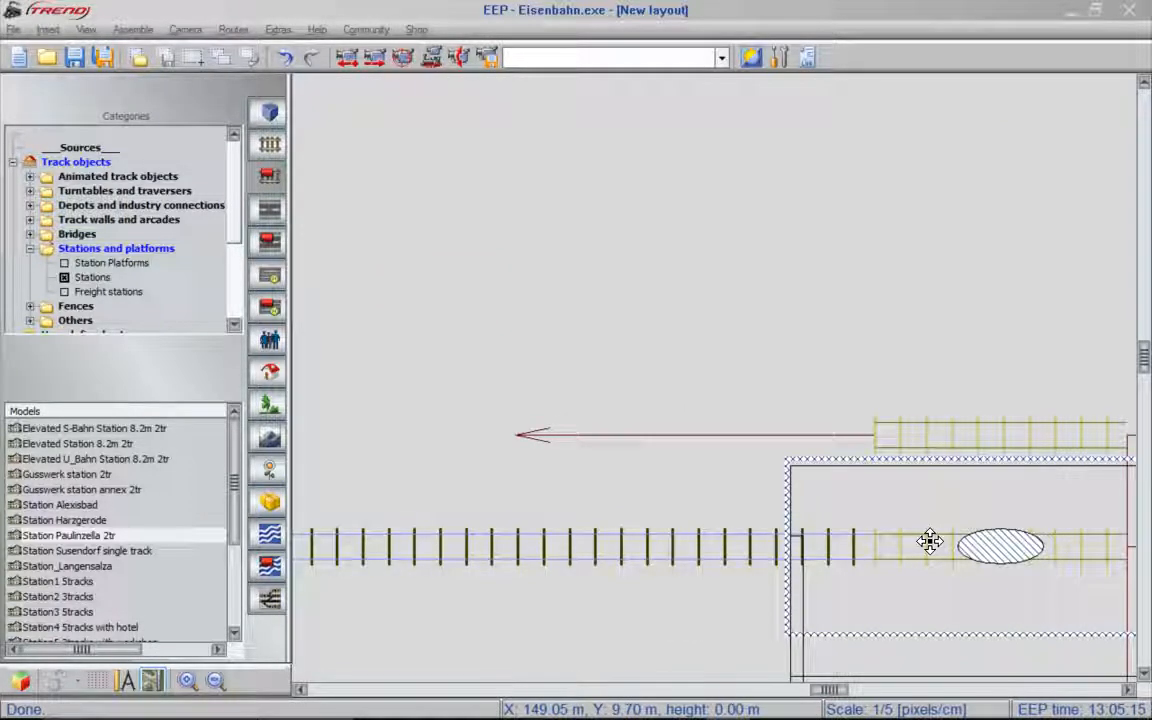
{"action": "scroll", "coordinate": [658, 525], "scroll_direction": "down", "scroll_amount": 2}
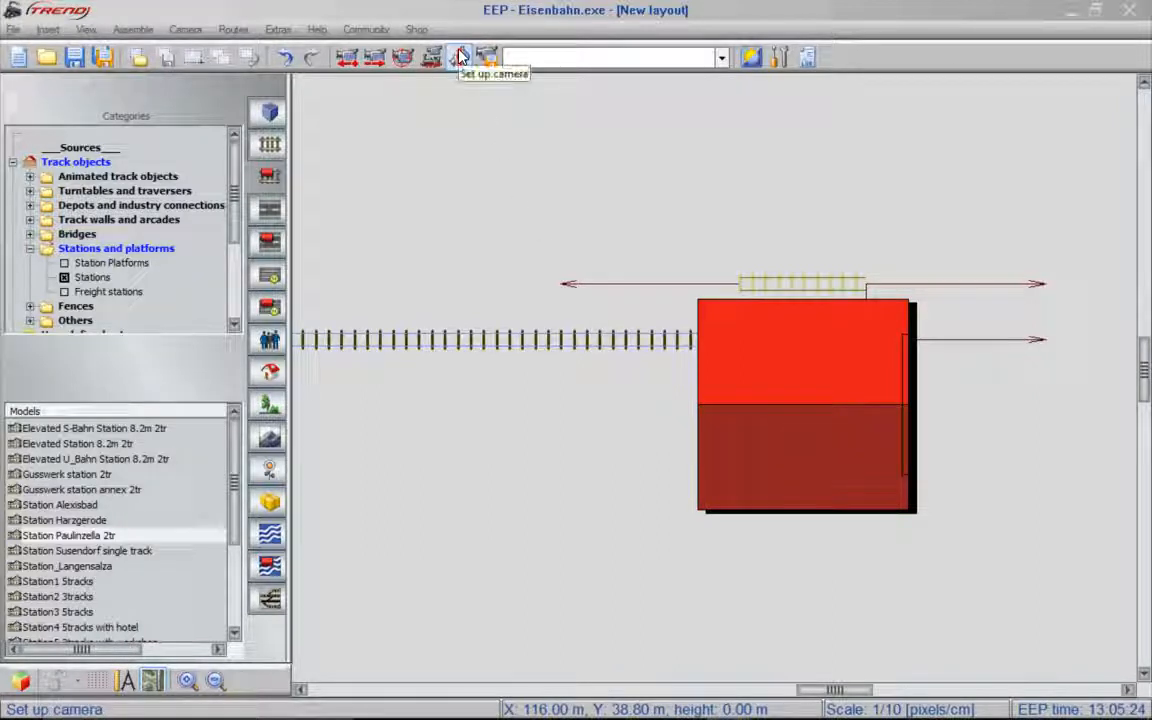
- Position the camera just beyond the line's western end and view the track and station in 3D, looking east
{"action": "left_click", "coordinate": [88, 30]}
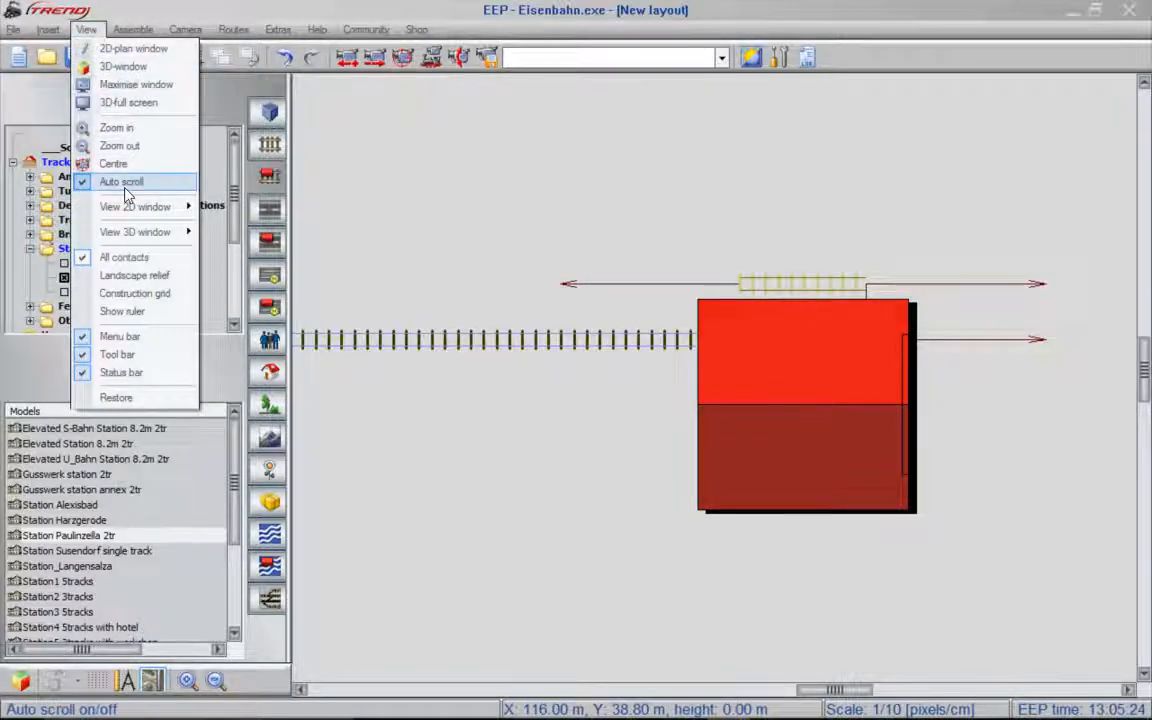
{"action": "left_click", "coordinate": [100, 32]}
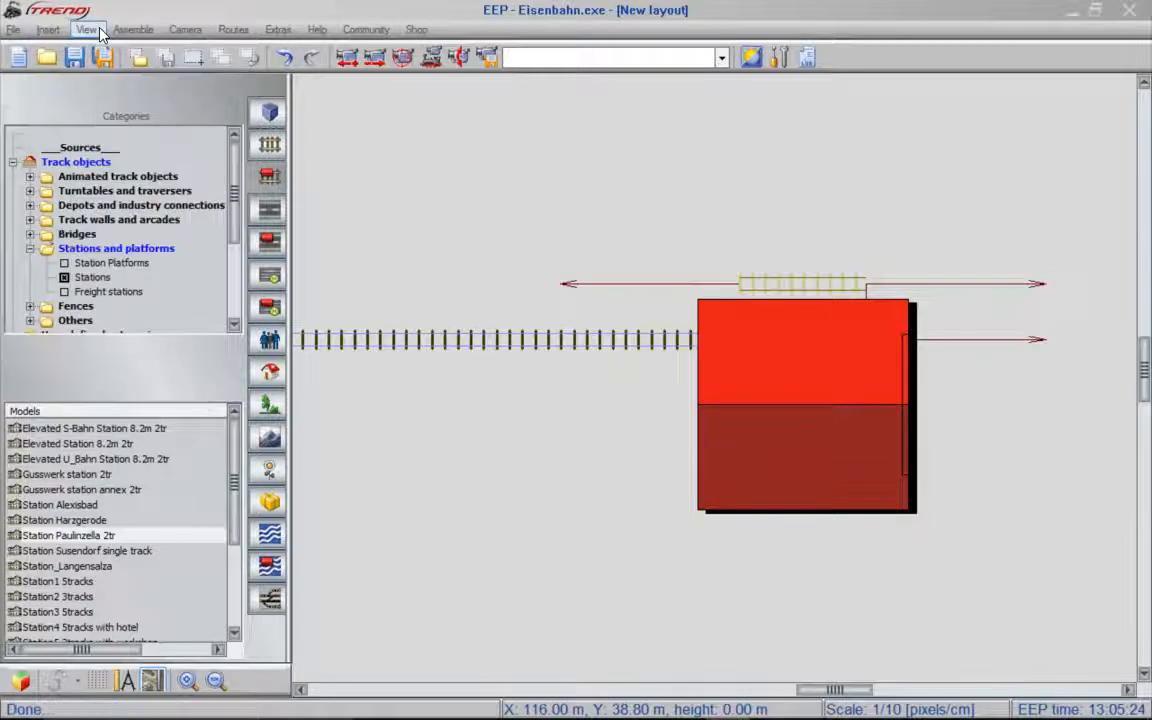
{"action": "left_click", "coordinate": [462, 58]}
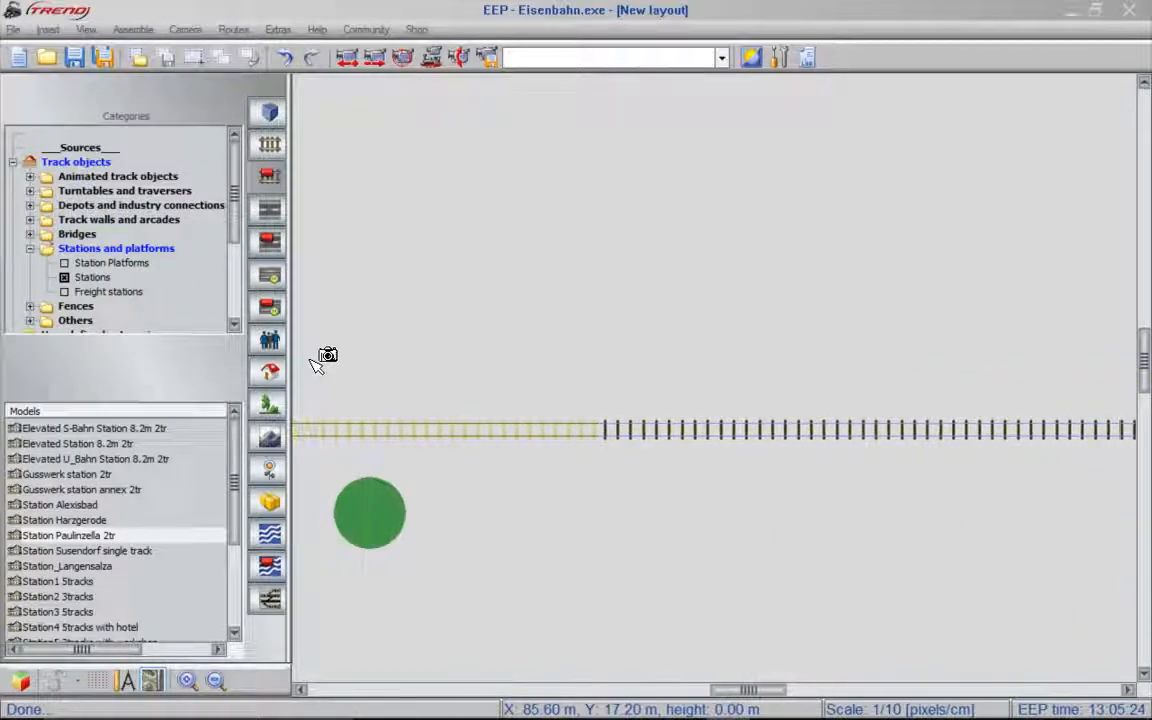
{"action": "left_click", "coordinate": [427, 412]}
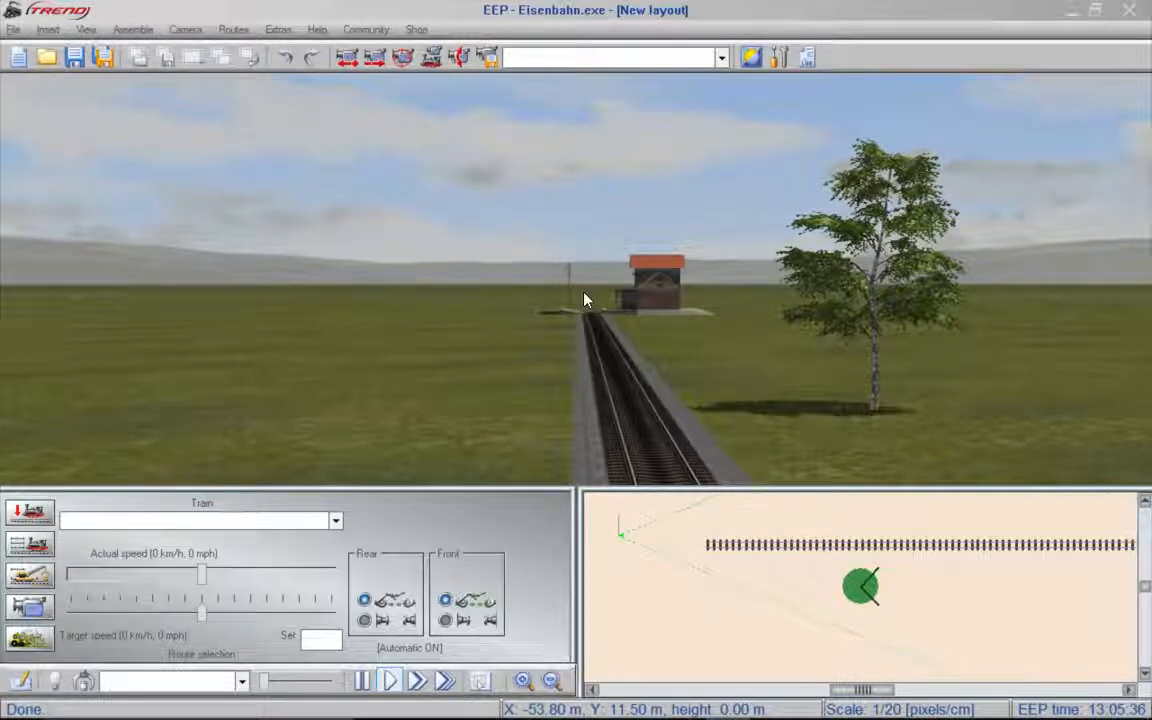
{"action": "mouse_move", "coordinate": [584, 293]}
{"action": "left_mouse_down"}
{"action": "mouse_move", "coordinate": [597, 319]}
{"action": "mouse_move", "coordinate": [580, 289]}
{"action": "left_mouse_up"}
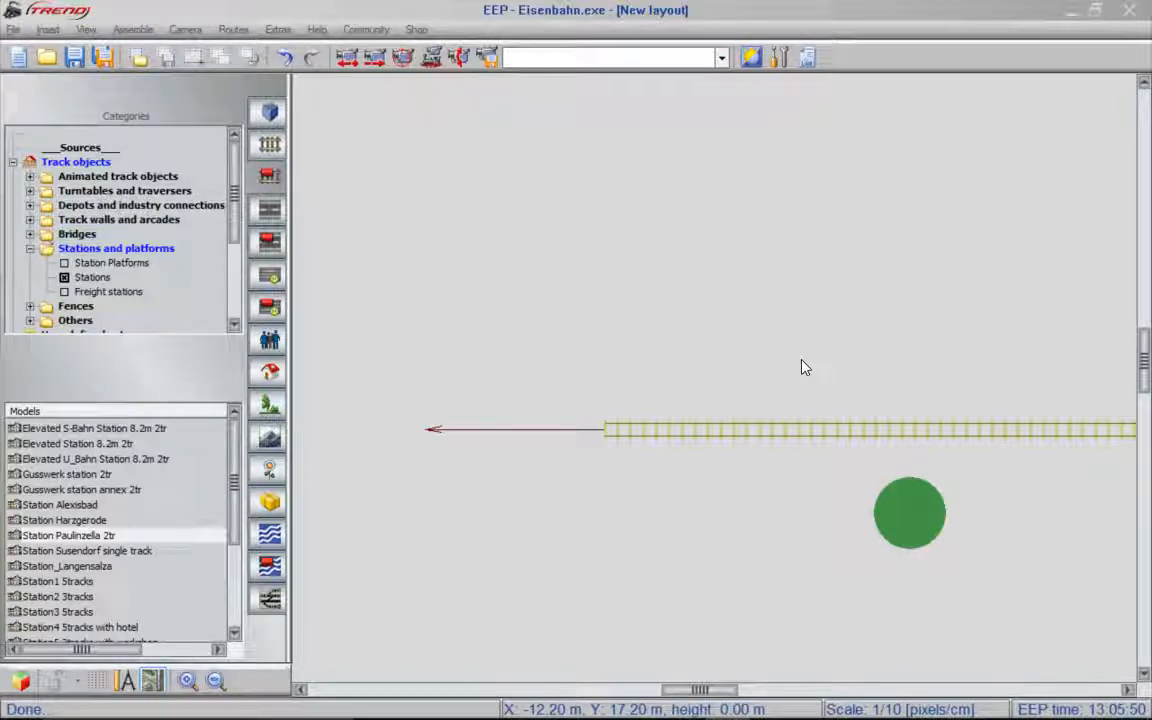
- Delete the line's second track section and fill the gap with a 2-way switch docked to the first track's eastern end
{"action": "left_click_drag", "start_coordinate": [838, 314], "coordinate": [291, 314]}
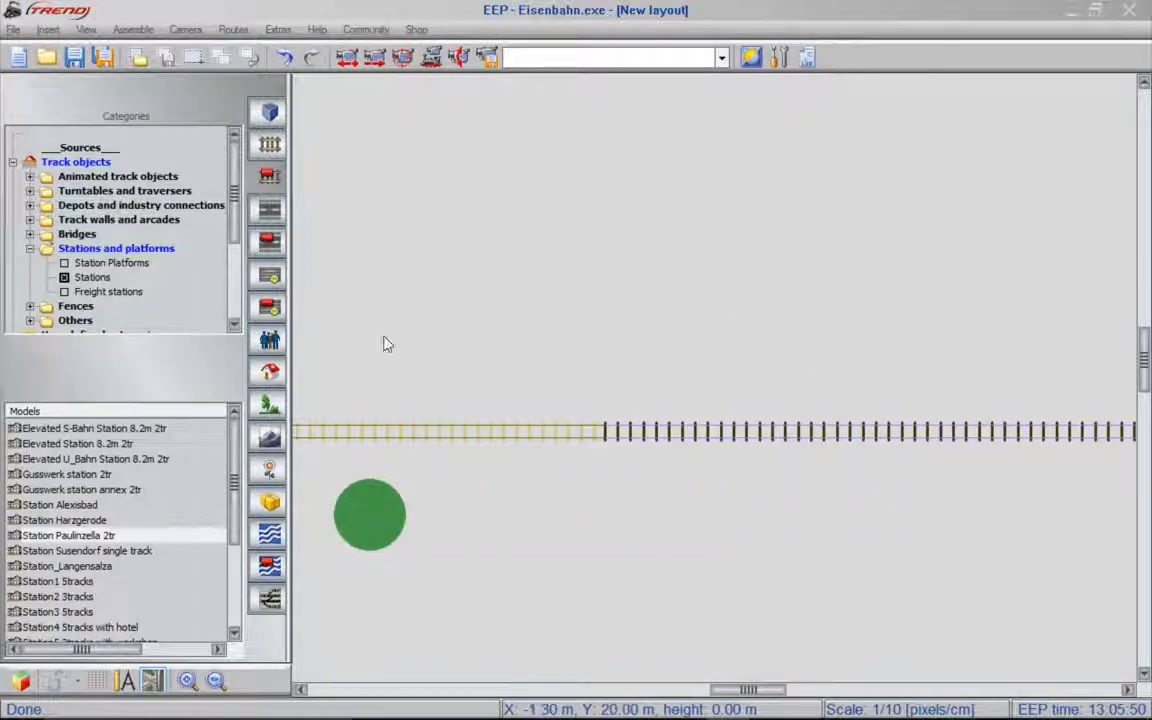
{"action": "left_click_drag", "start_coordinate": [871, 328], "coordinate": [712, 327]}
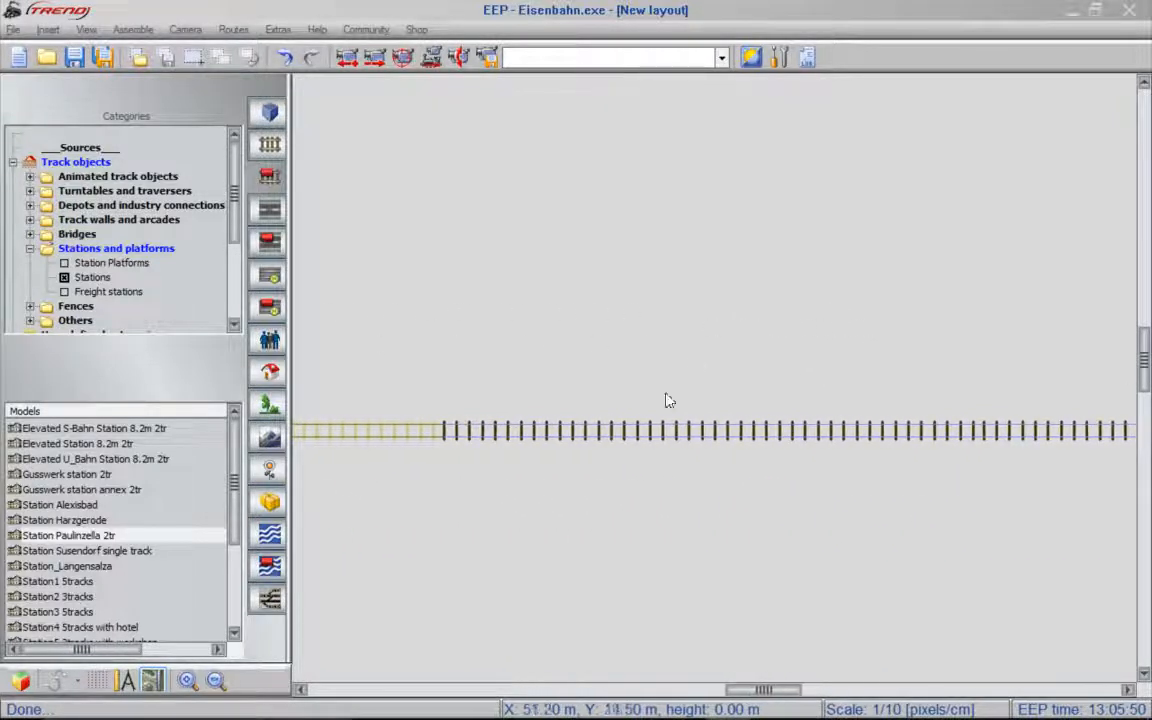
{"action": "left_click", "coordinate": [634, 436]}
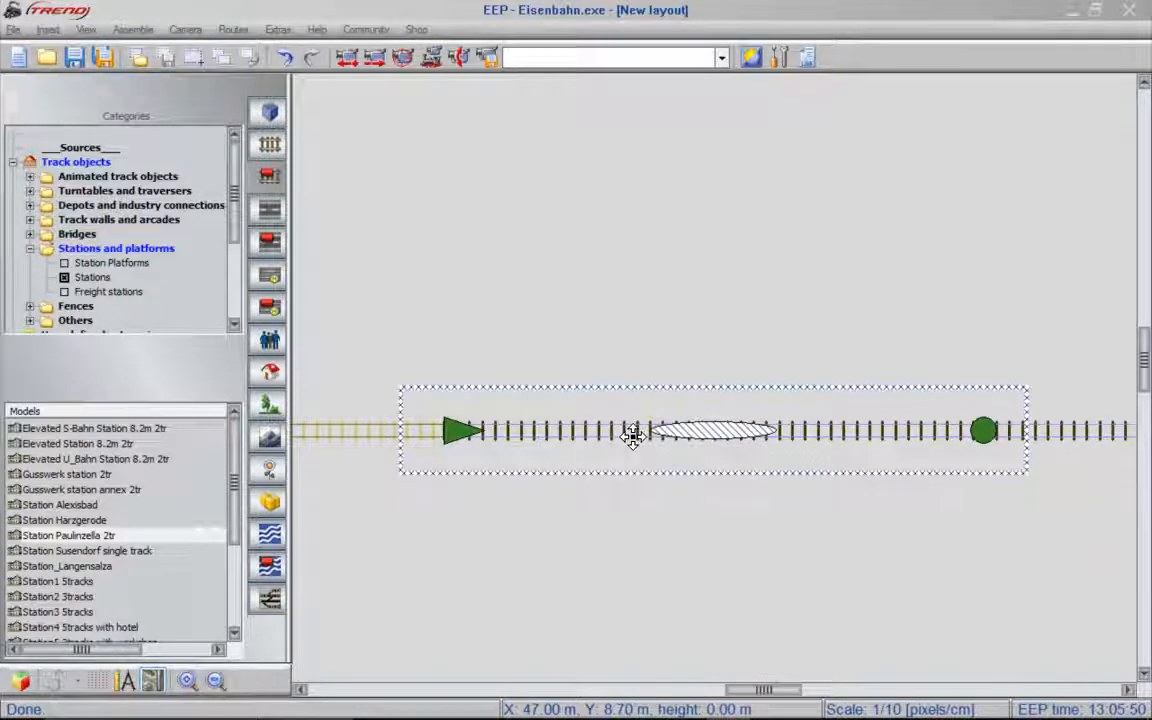
{"action": "key", "text": "Delete"}
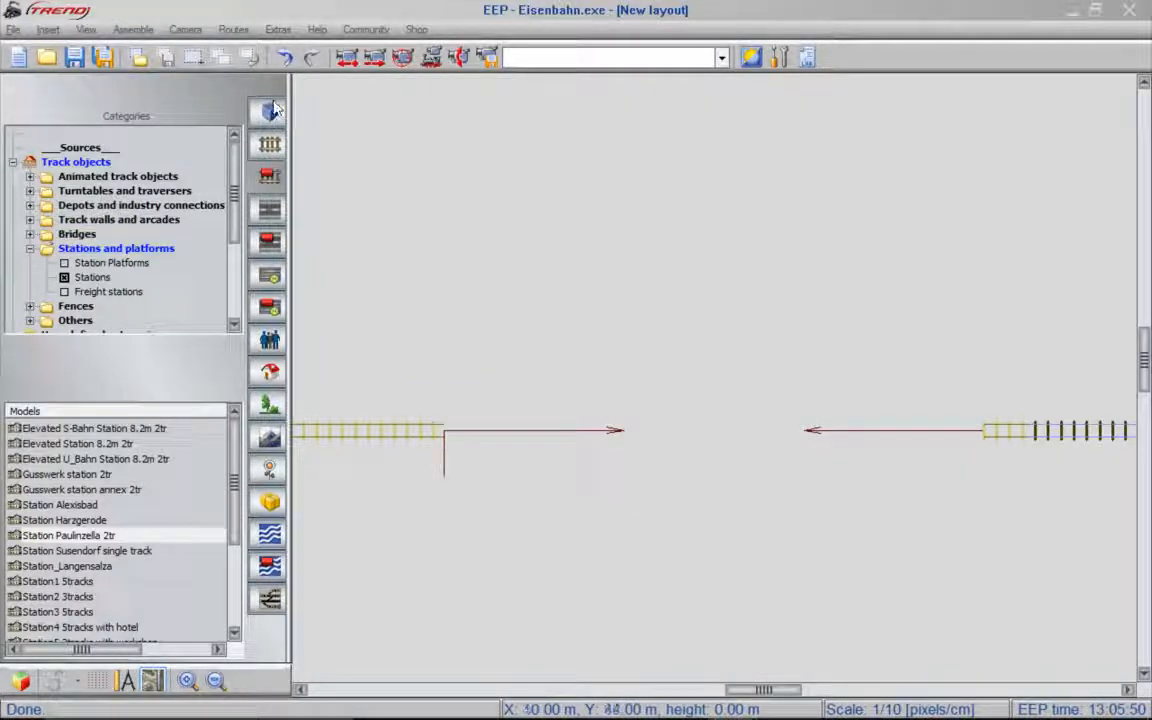
{"action": "left_click", "coordinate": [270, 143]}
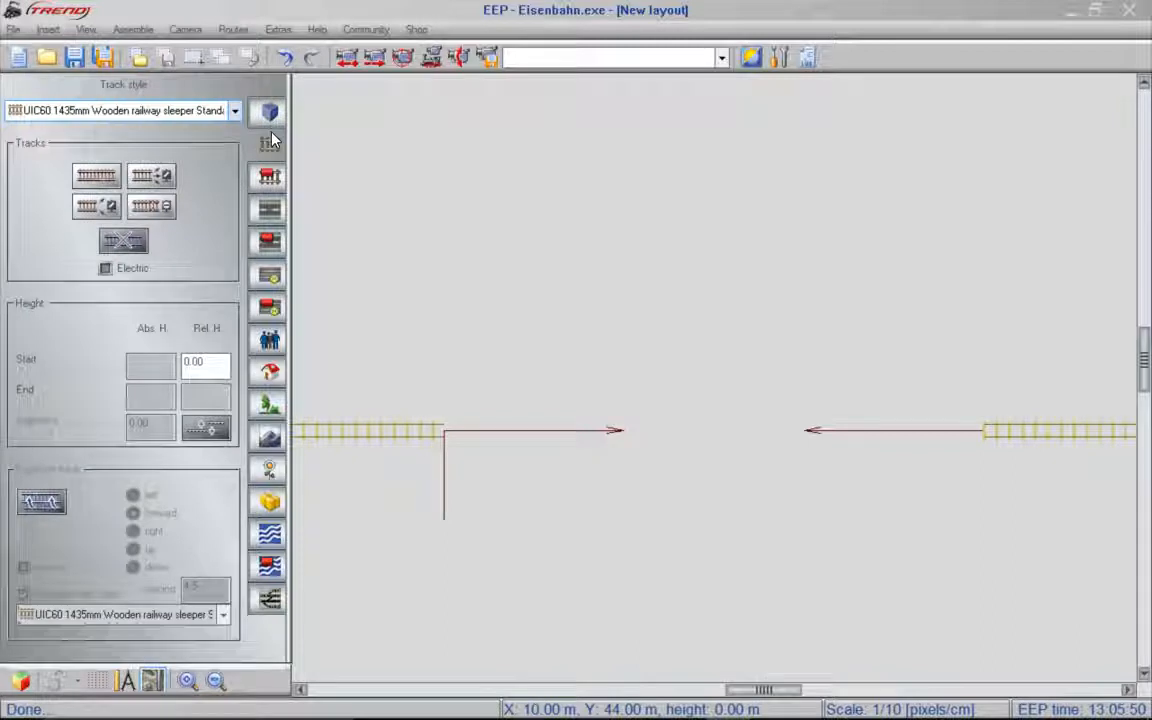
{"action": "left_click", "coordinate": [97, 210]}
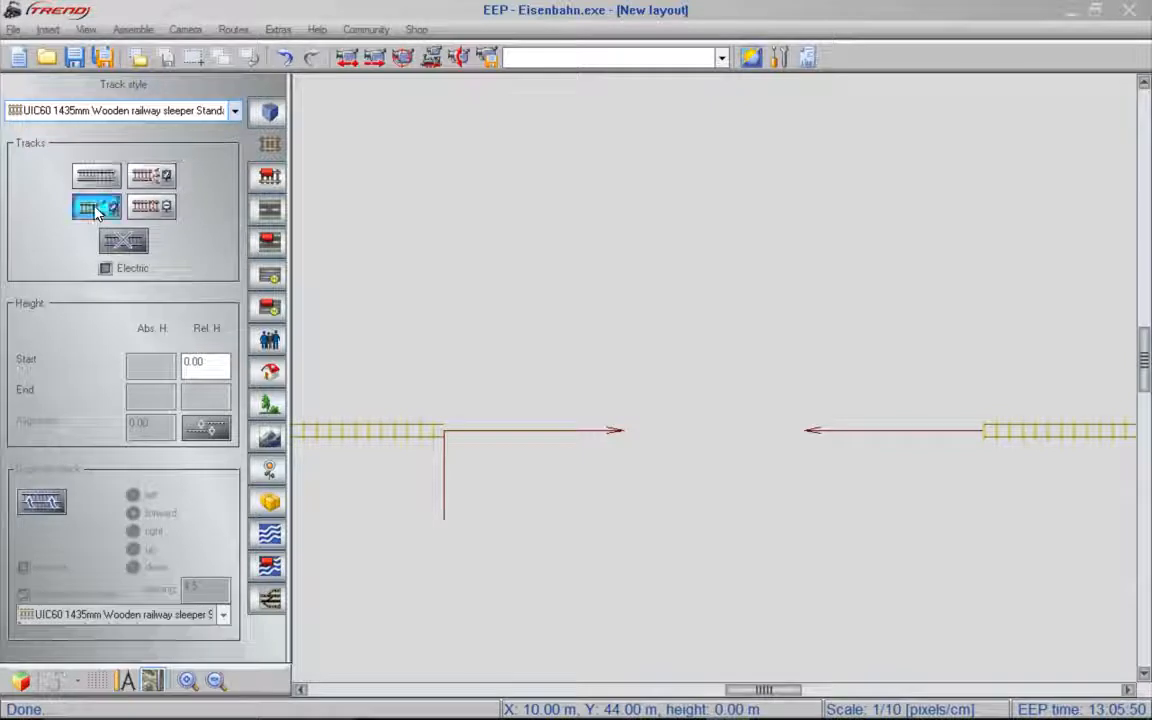
{"action": "left_click", "coordinate": [452, 430]}
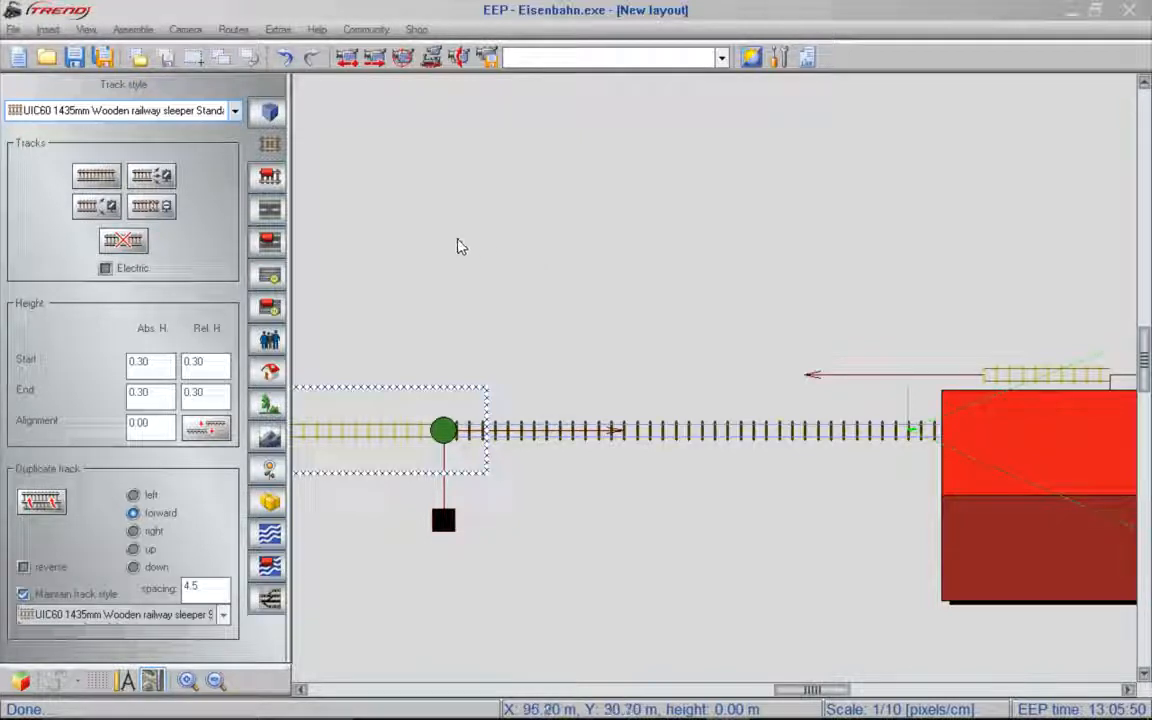
- Lay a track north of the line, curve it northward, dock it onto the switch's branch exit and shorten it to a gentler curve
{"action": "left_click", "coordinate": [110, 176]}
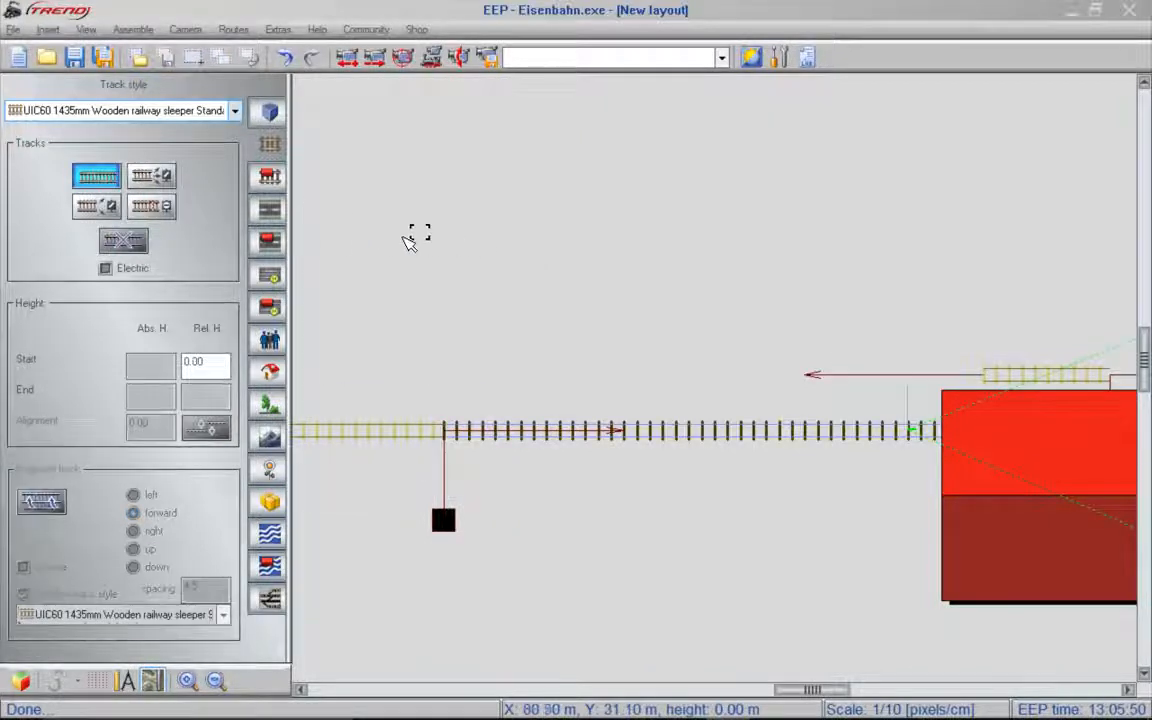
{"action": "left_click", "coordinate": [483, 265]}
{"action": "mouse_move", "coordinate": [1018, 262]}
{"action": "left_mouse_down"}
{"action": "mouse_move", "coordinate": [954, 206]}
{"action": "mouse_move", "coordinate": [864, 174]}
{"action": "left_mouse_up"}
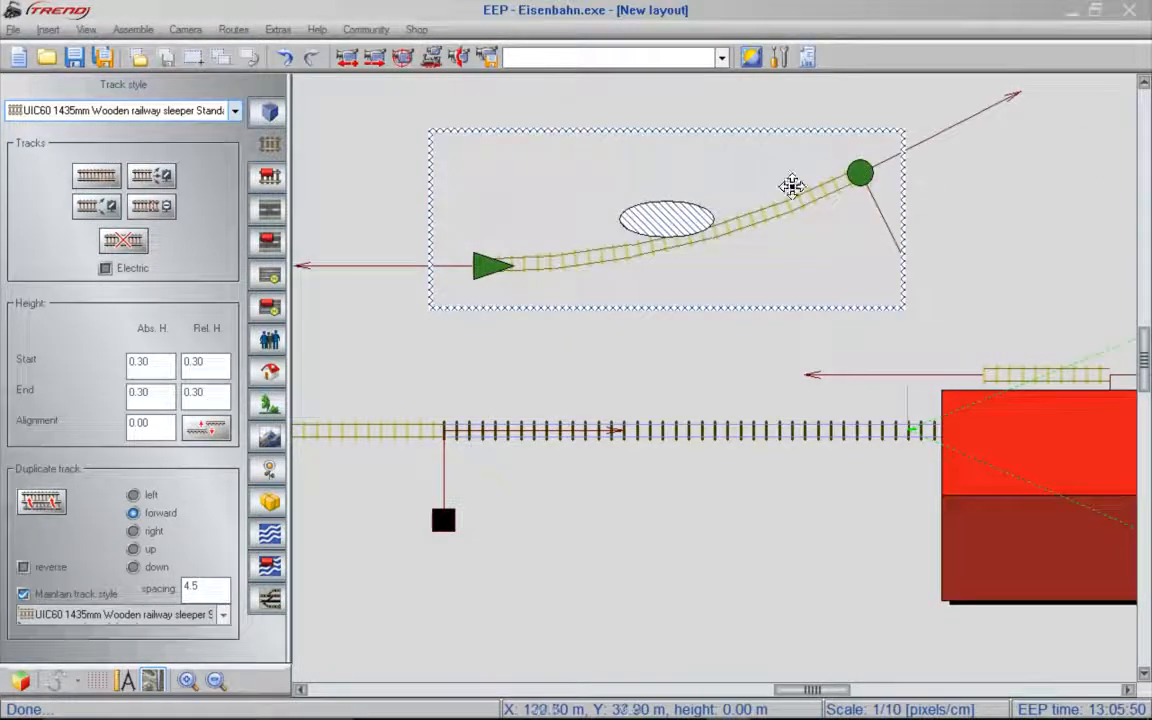
{"action": "left_click_drag", "start_coordinate": [529, 262], "coordinate": [499, 415]}
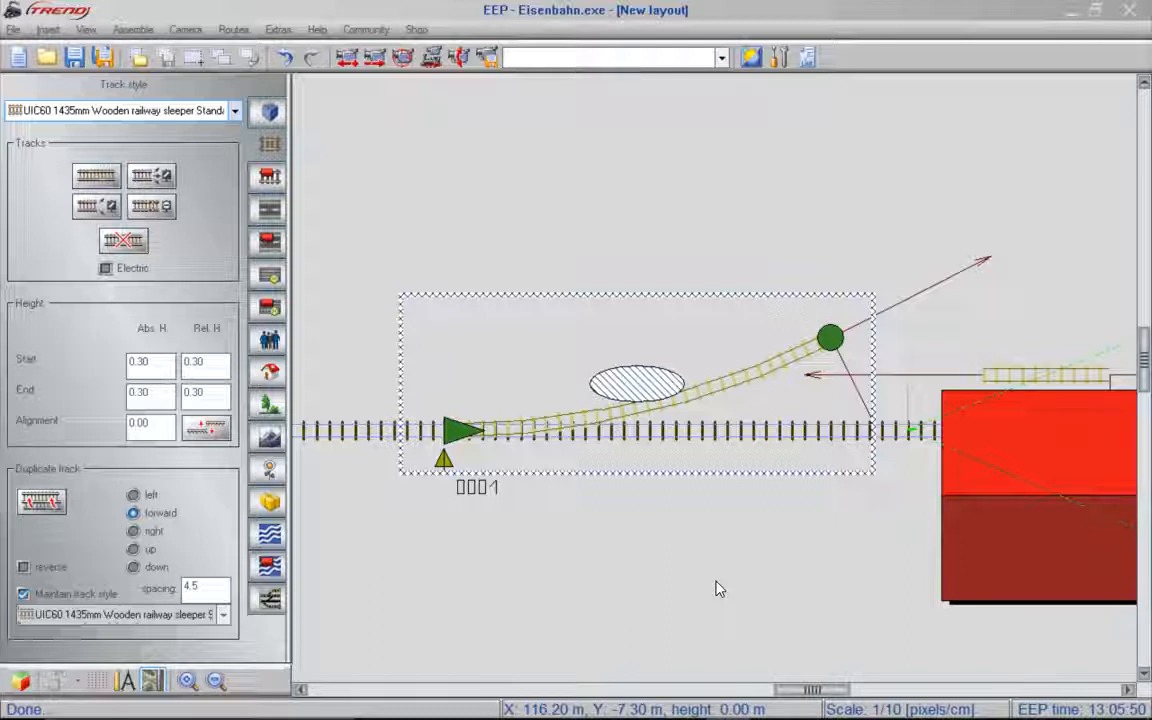
{"action": "left_click", "coordinate": [840, 327]}
{"action": "left_click_drag", "start_coordinate": [840, 327], "coordinate": [749, 376]}
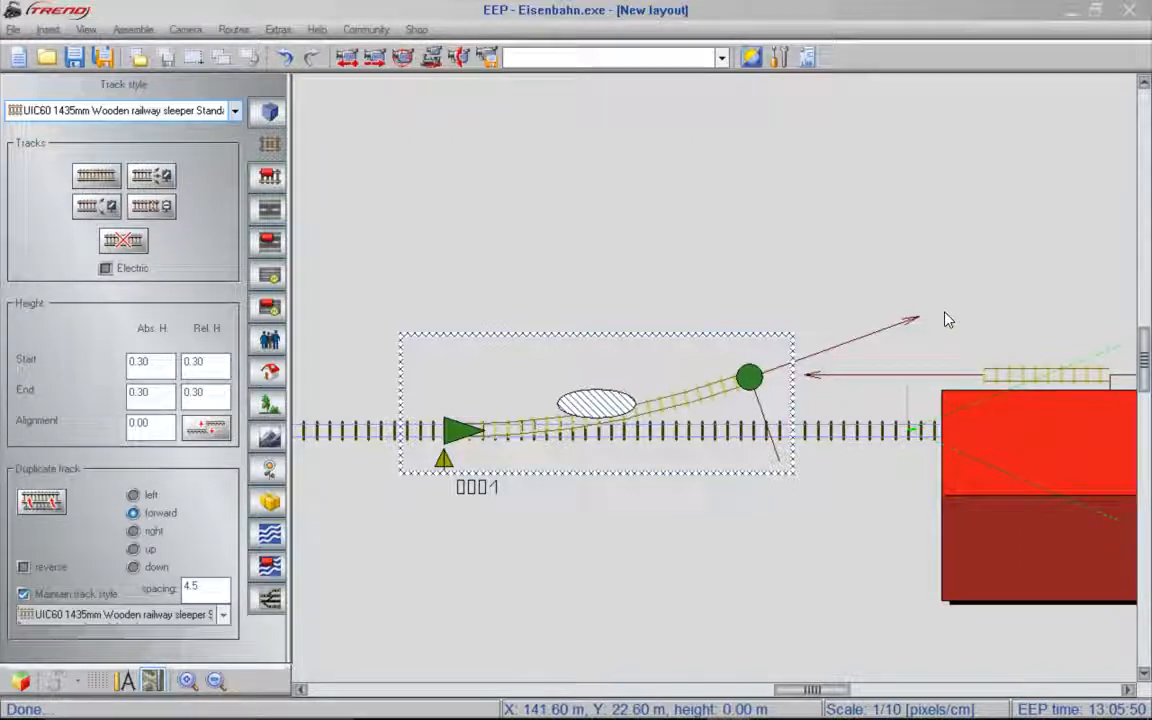
- Try to link the branch track's end to the station's northern track with another track section, and delete that section
{"action": "left_click", "coordinate": [96, 175]}
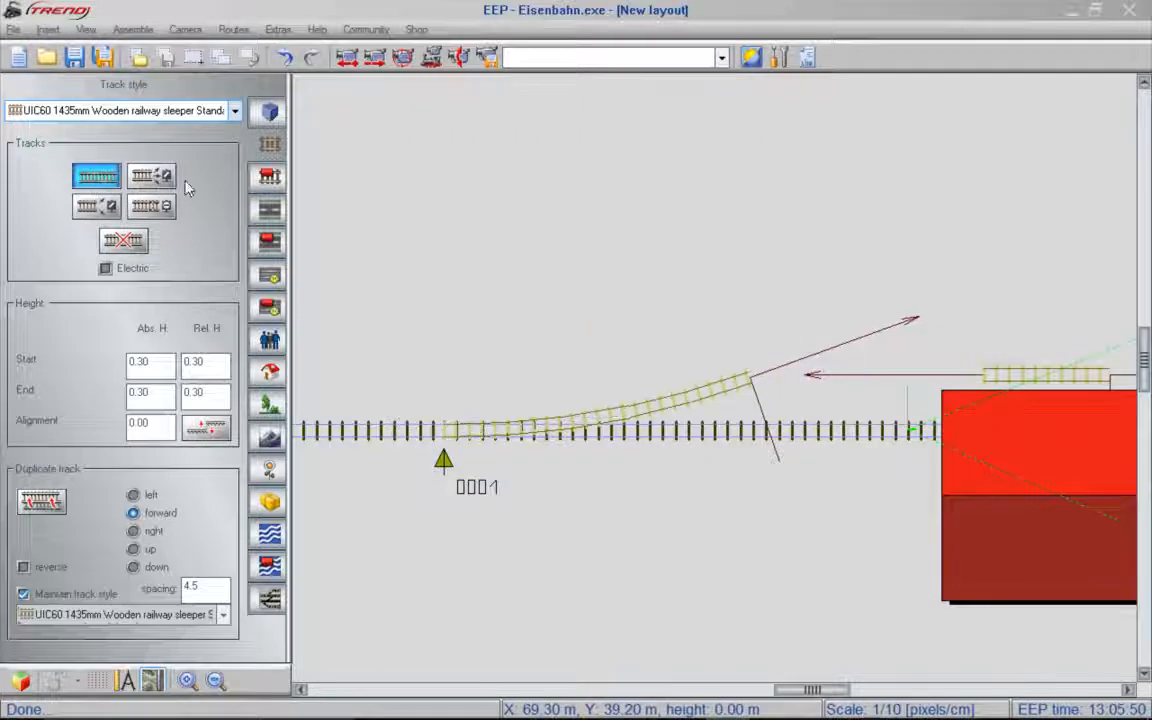
{"action": "left_click", "coordinate": [810, 342]}
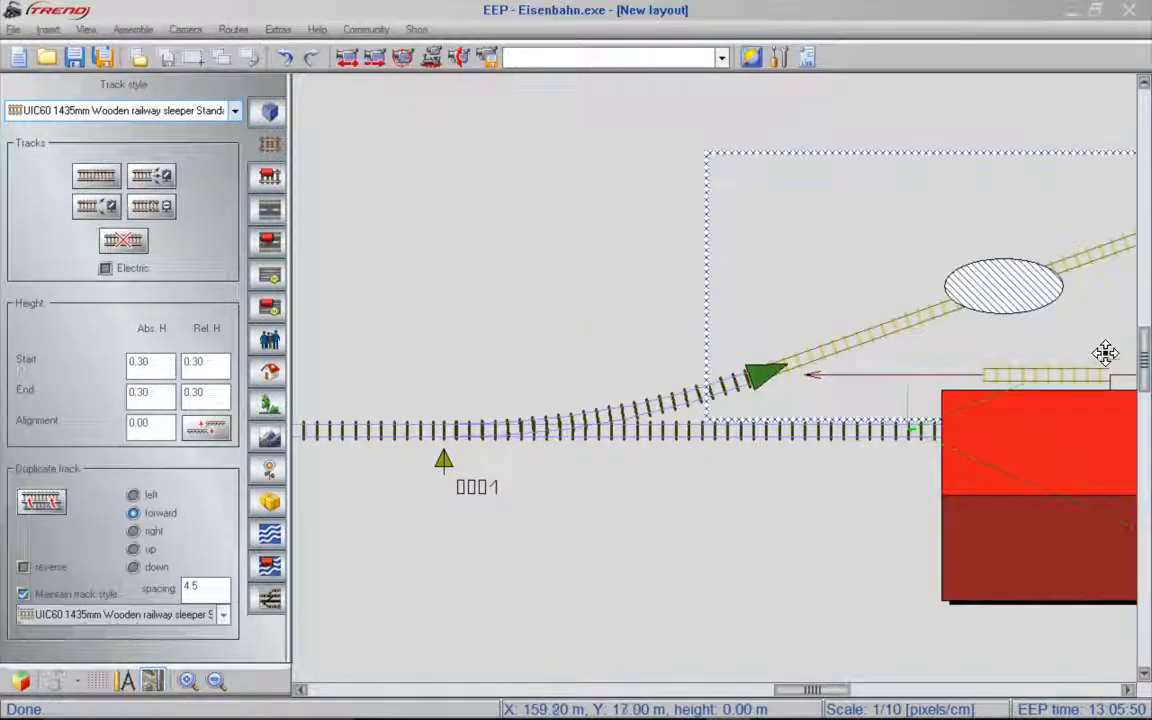
{"action": "key", "text": "Right"}
{"action": "key", "text": "Right"}
{"action": "key", "text": "Right"}
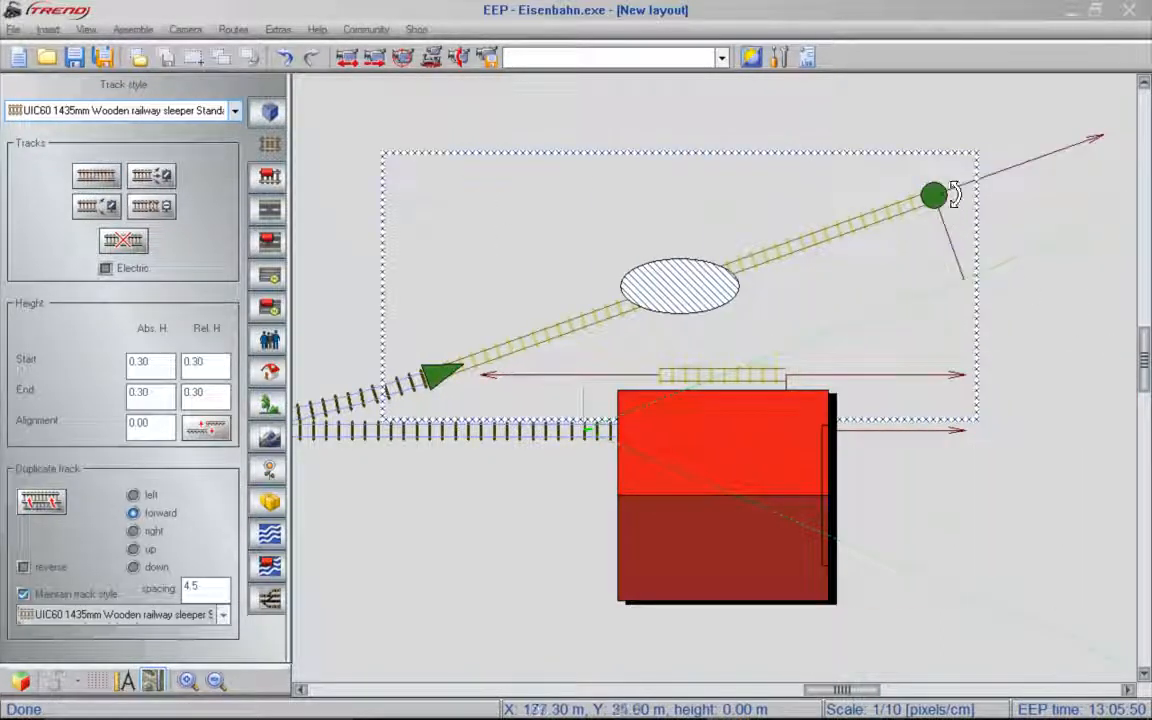
{"action": "mouse_move", "coordinate": [948, 189]}
{"action": "left_mouse_down"}
{"action": "mouse_move", "coordinate": [740, 292]}
{"action": "mouse_move", "coordinate": [674, 338]}
{"action": "mouse_move", "coordinate": [668, 370]}
{"action": "left_mouse_up"}
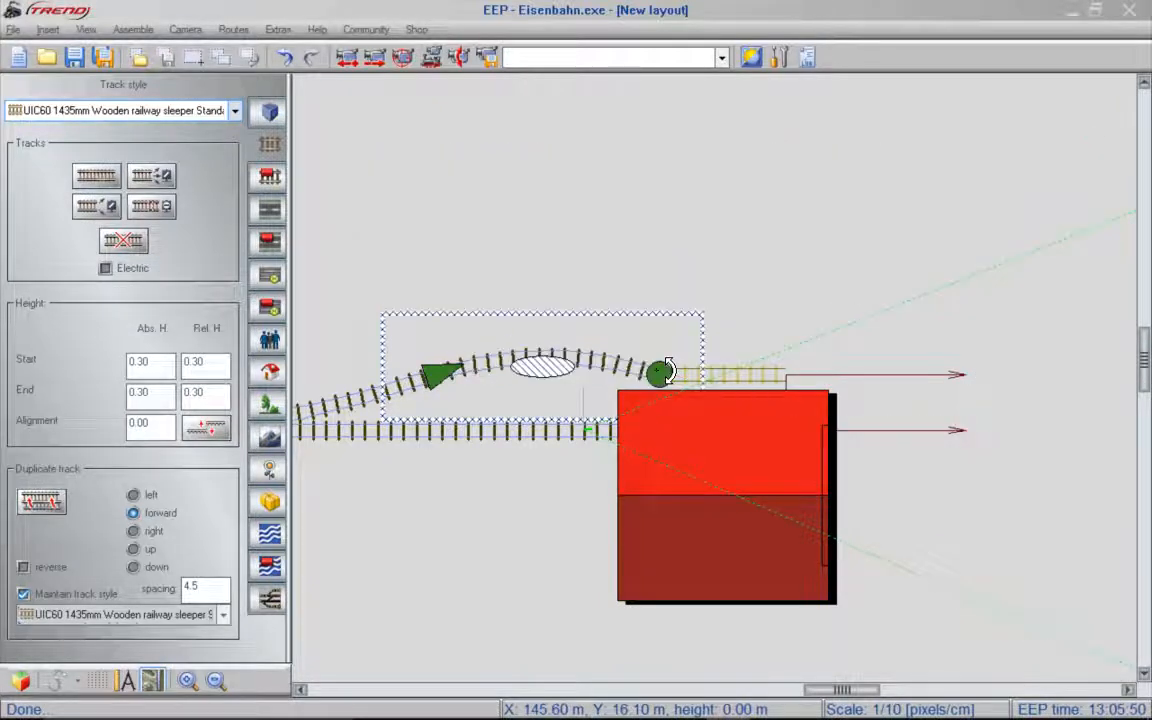
{"action": "left_click", "coordinate": [657, 376]}
{"action": "left_click", "coordinate": [563, 360]}
{"action": "key", "text": "Delete"}
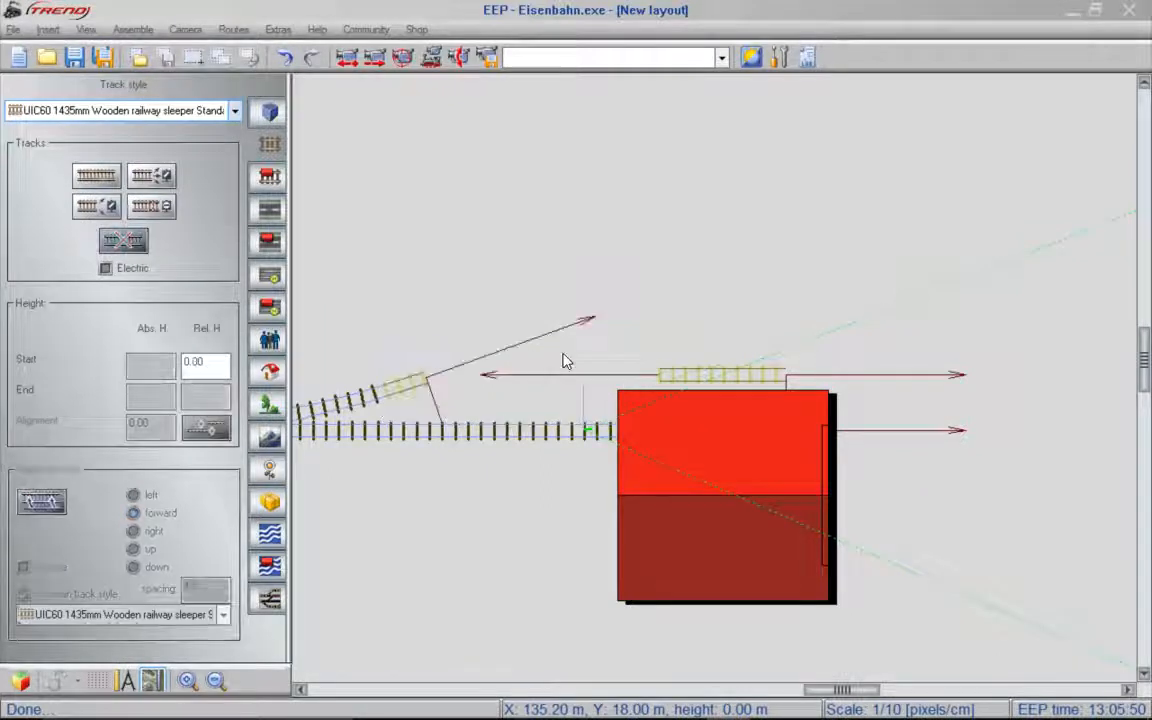
- Shorten and flatten the branch track's curve, and connect its end to the station's northern track with a new track section
{"action": "left_click", "coordinate": [422, 391]}
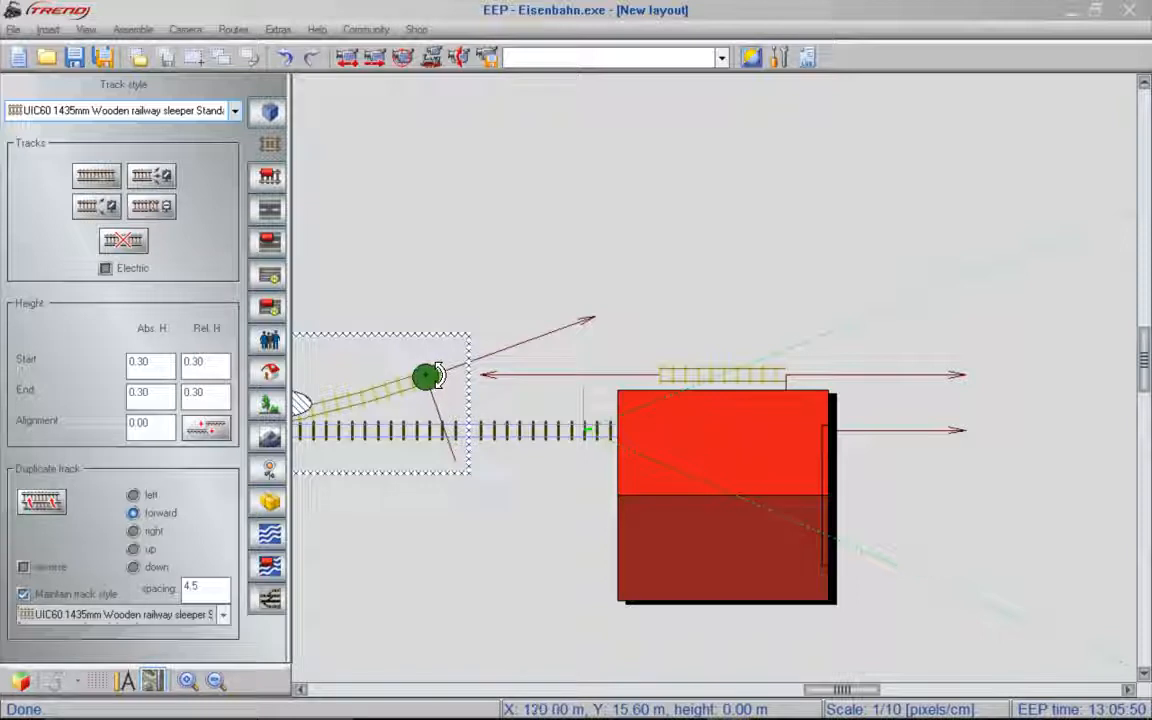
{"action": "left_click_drag", "start_coordinate": [440, 376], "coordinate": [370, 407]}
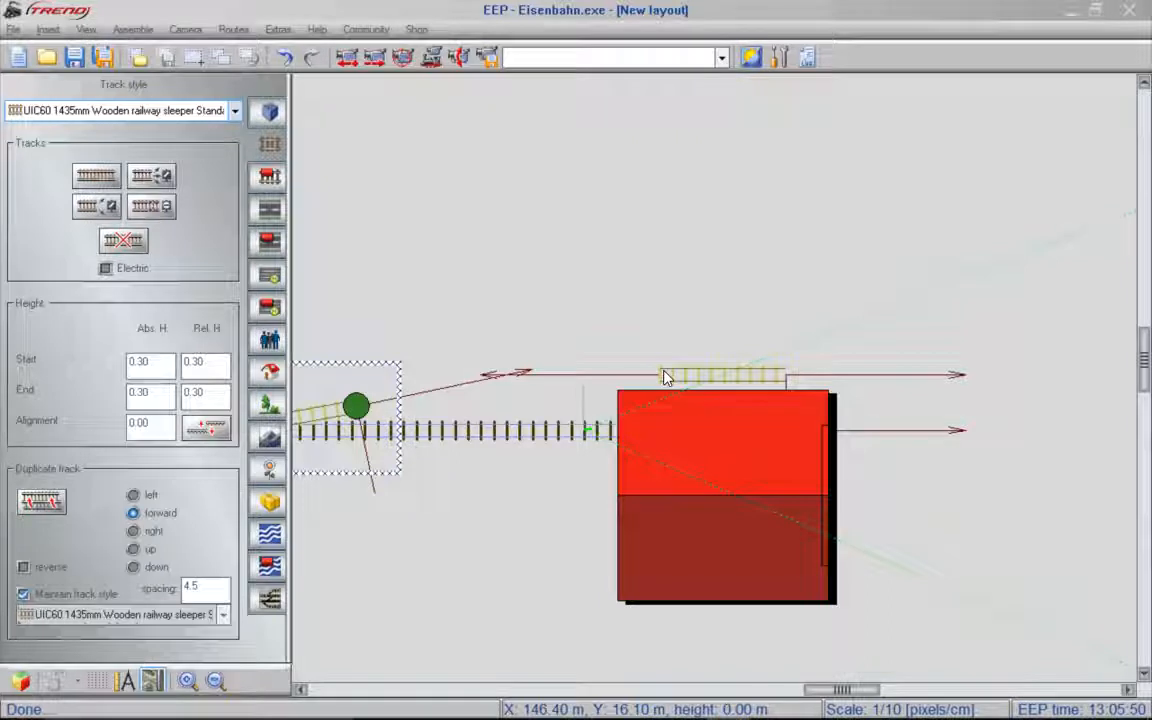
{"action": "left_click", "coordinate": [88, 172]}
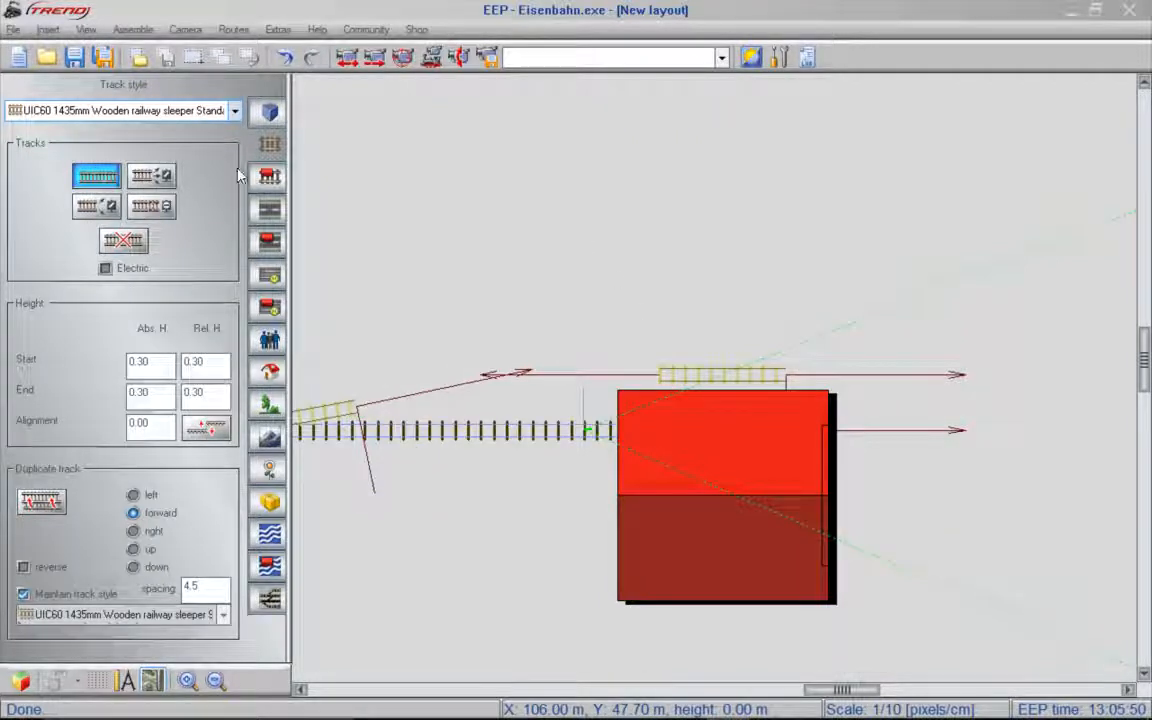
{"action": "left_click", "coordinate": [368, 404]}
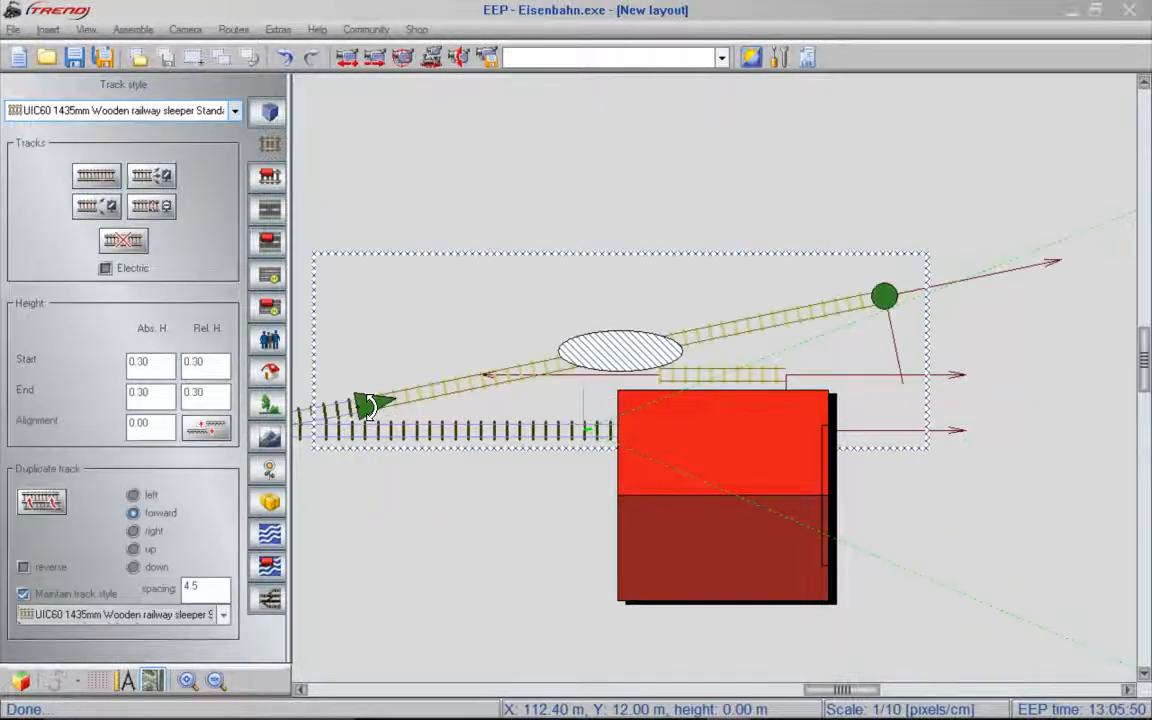
{"action": "left_click_drag", "start_coordinate": [886, 296], "coordinate": [674, 372]}
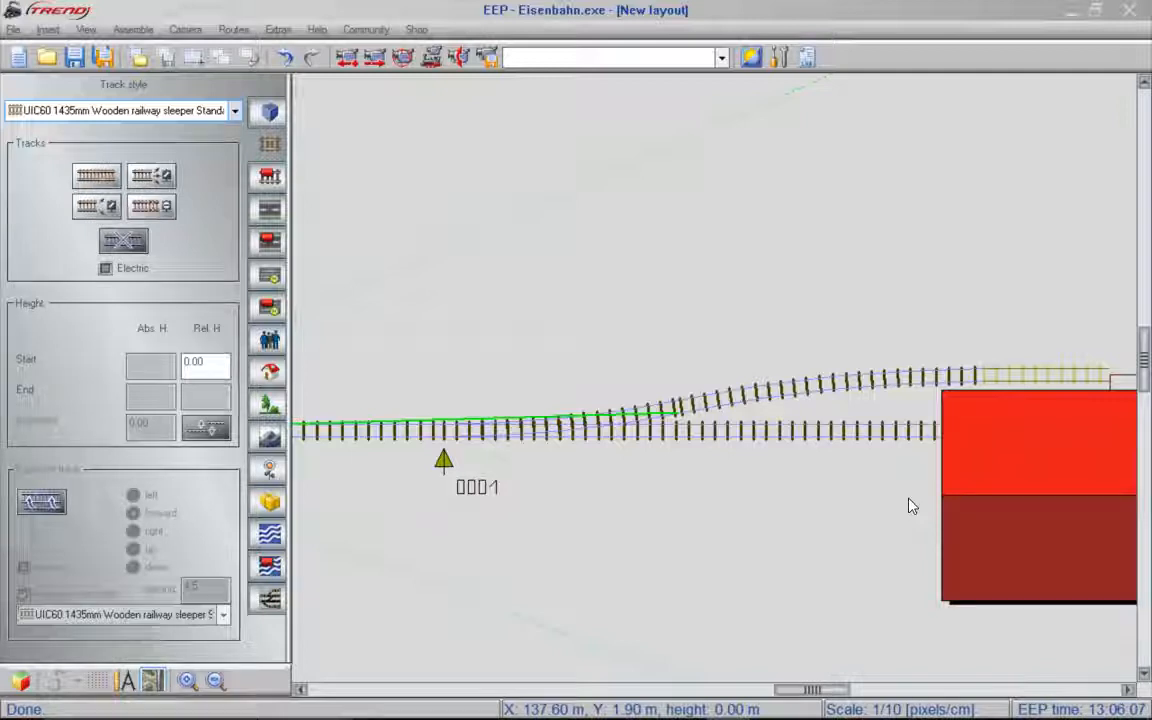
- Place the track object Platform straight_2tr-lights from the Station Platforms category and dock it onto the eastern ends of the station's tracks
{"action": "right_click_drag", "start_coordinate": [908, 504], "coordinate": [362, 476]}
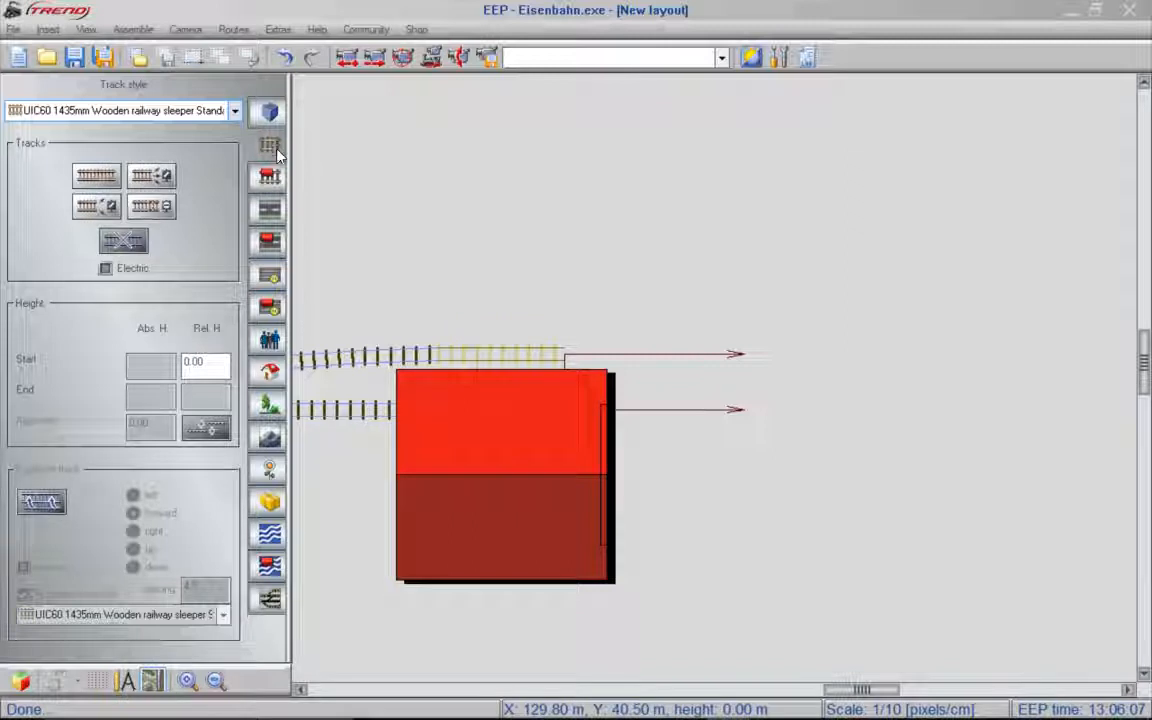
{"action": "left_click", "coordinate": [270, 178]}
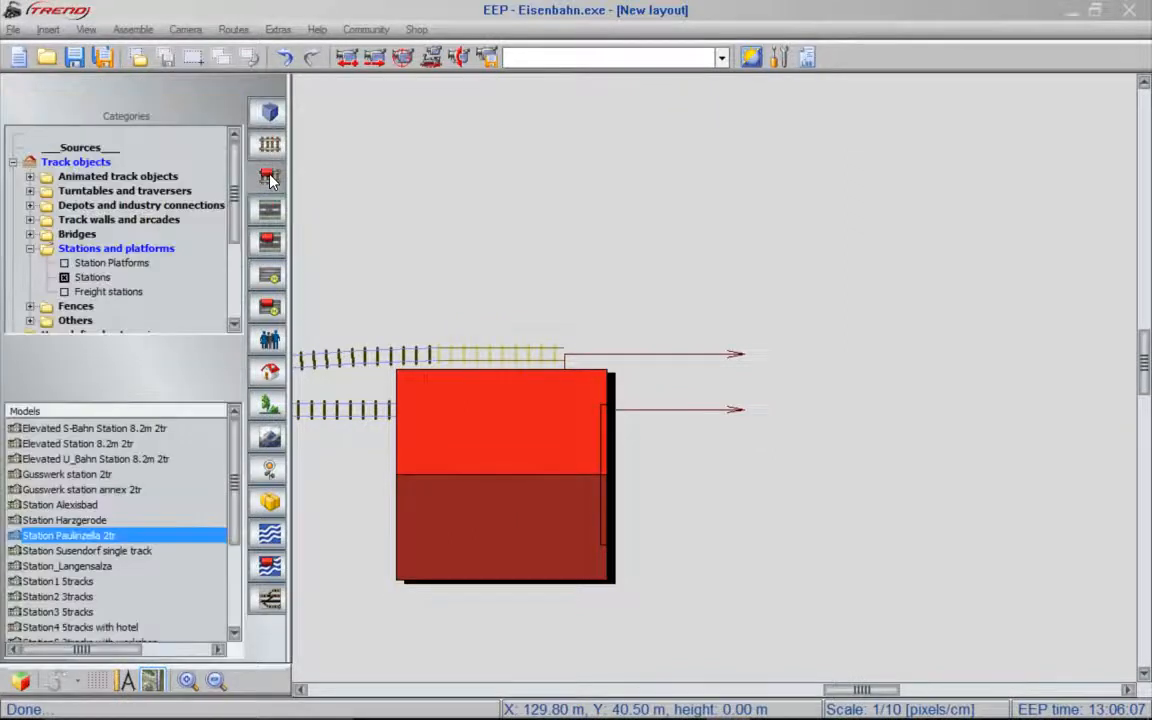
{"action": "left_click", "coordinate": [96, 282]}
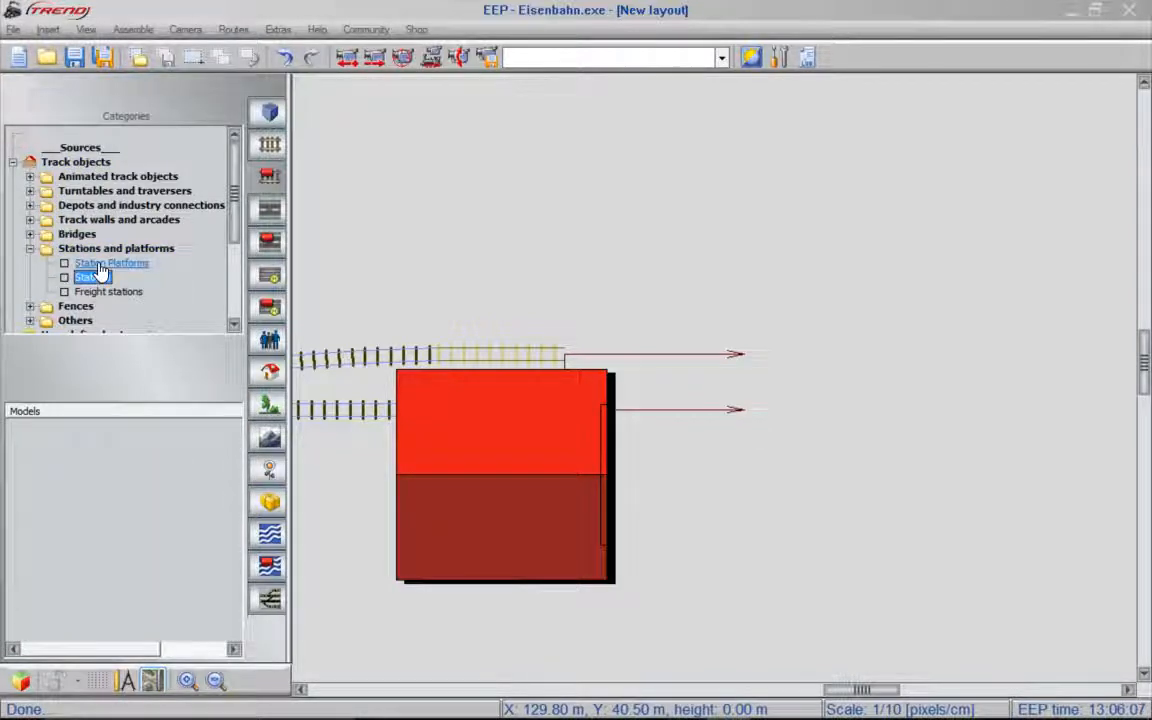
{"action": "left_click", "coordinate": [104, 263]}
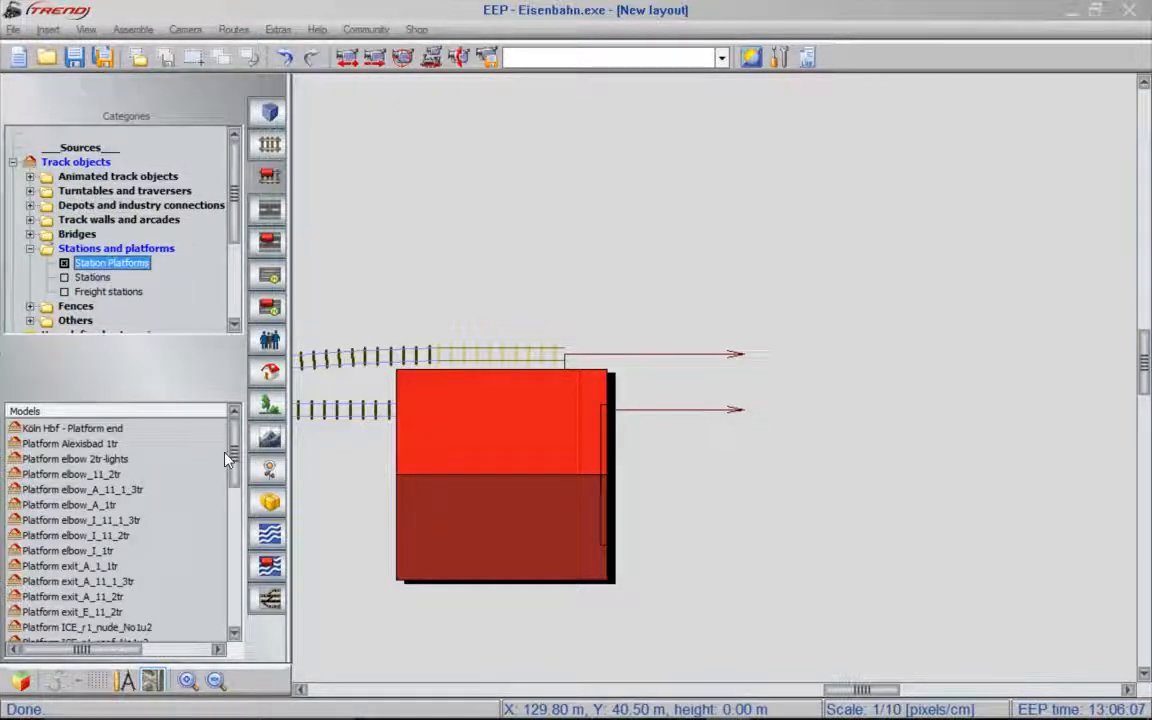
{"action": "scroll", "coordinate": [226, 459], "scroll_direction": "down", "scroll_amount": 3}
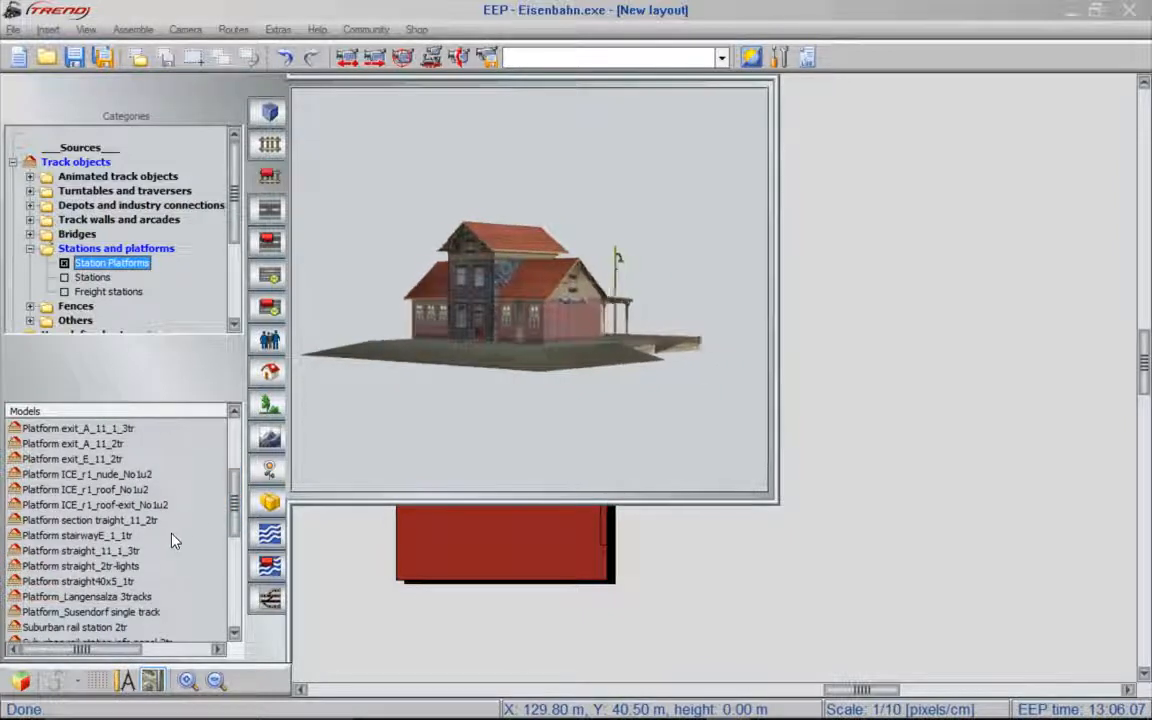
{"action": "left_click", "coordinate": [129, 568]}
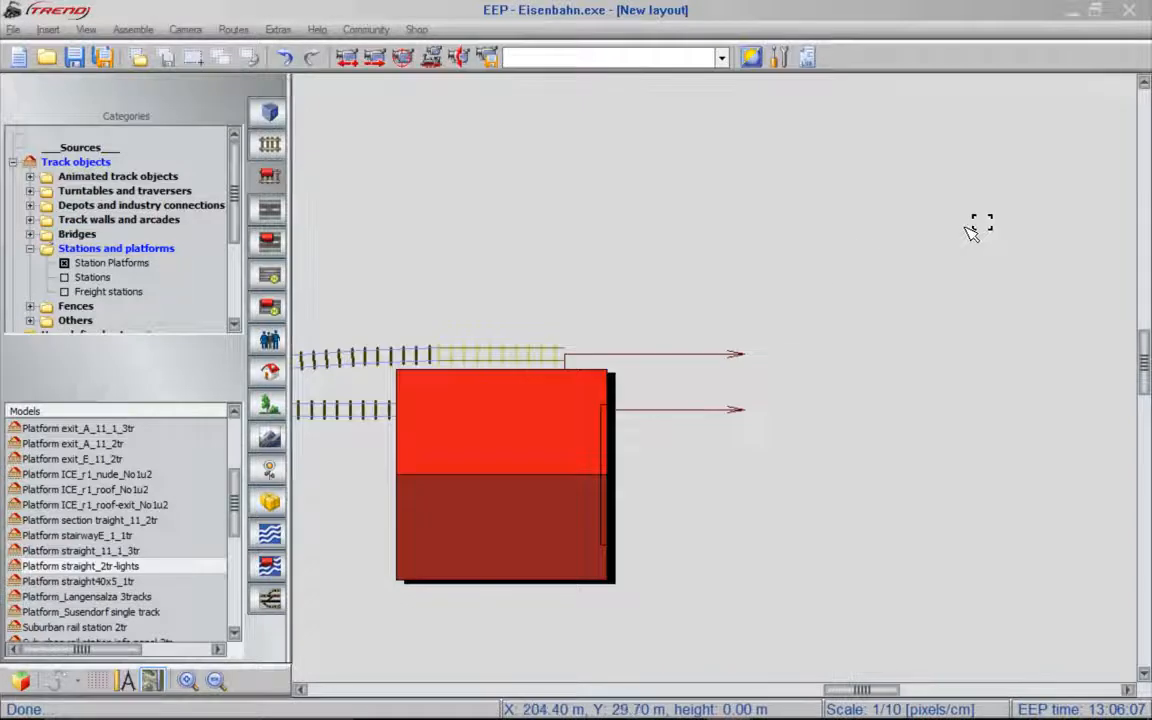
{"action": "left_click", "coordinate": [634, 283]}
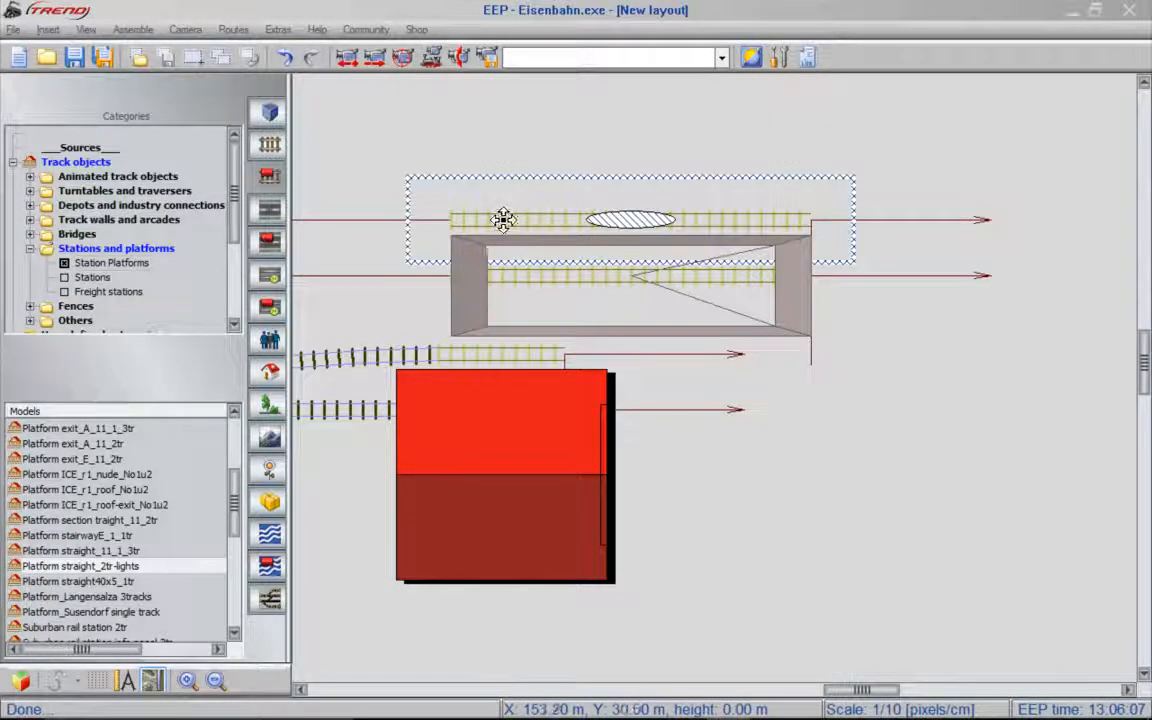
{"action": "left_click_drag", "start_coordinate": [503, 220], "coordinate": [622, 348]}
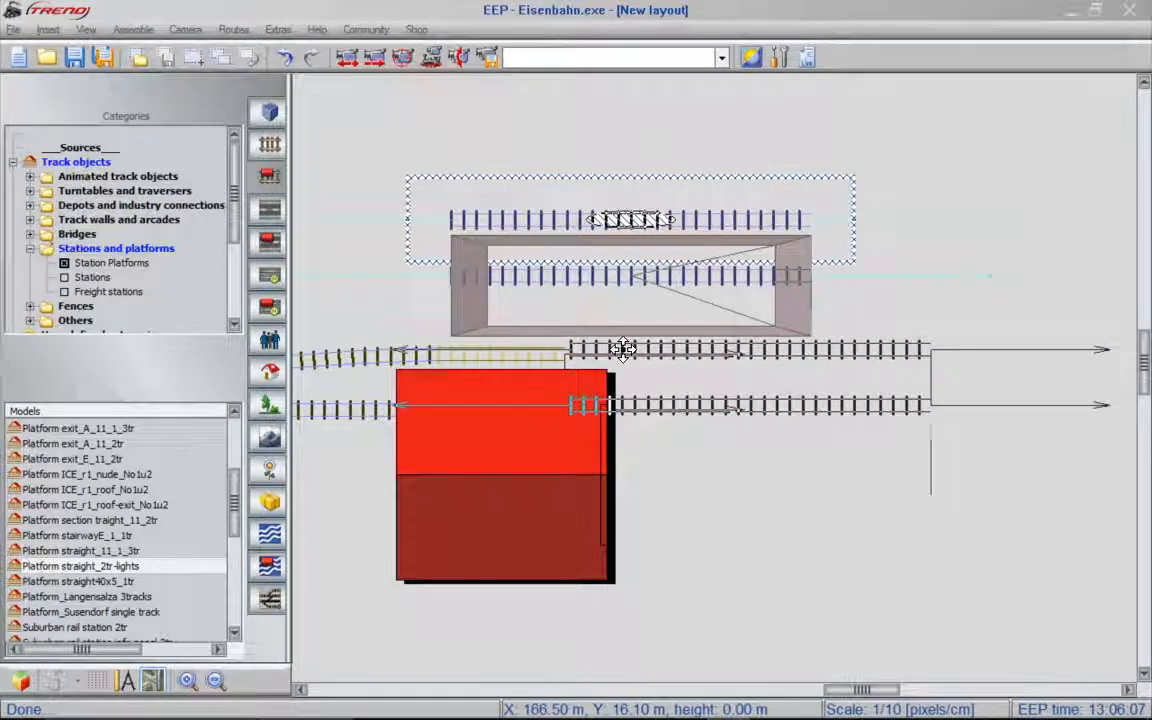
{"action": "left_click_drag", "start_coordinate": [622, 348], "coordinate": [622, 348]}
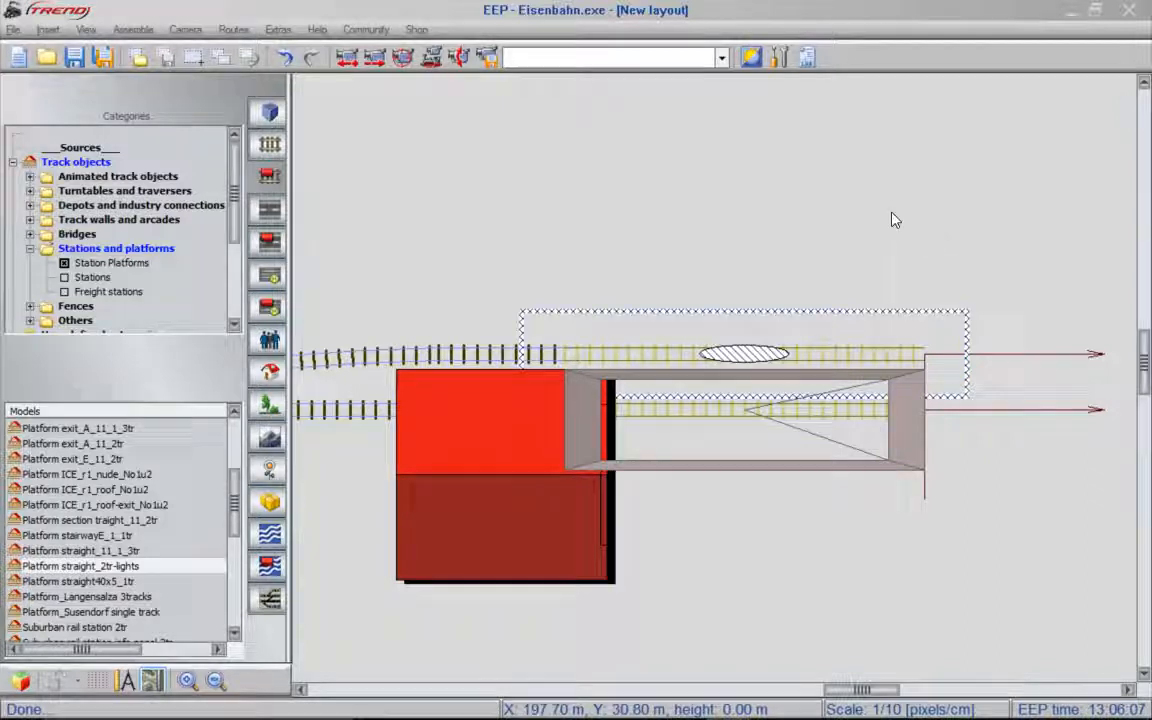
- Mark the docked platform with its two tracks as a block and duplicate it forward to extend the platform eastward
{"action": "left_click", "coordinate": [270, 144]}
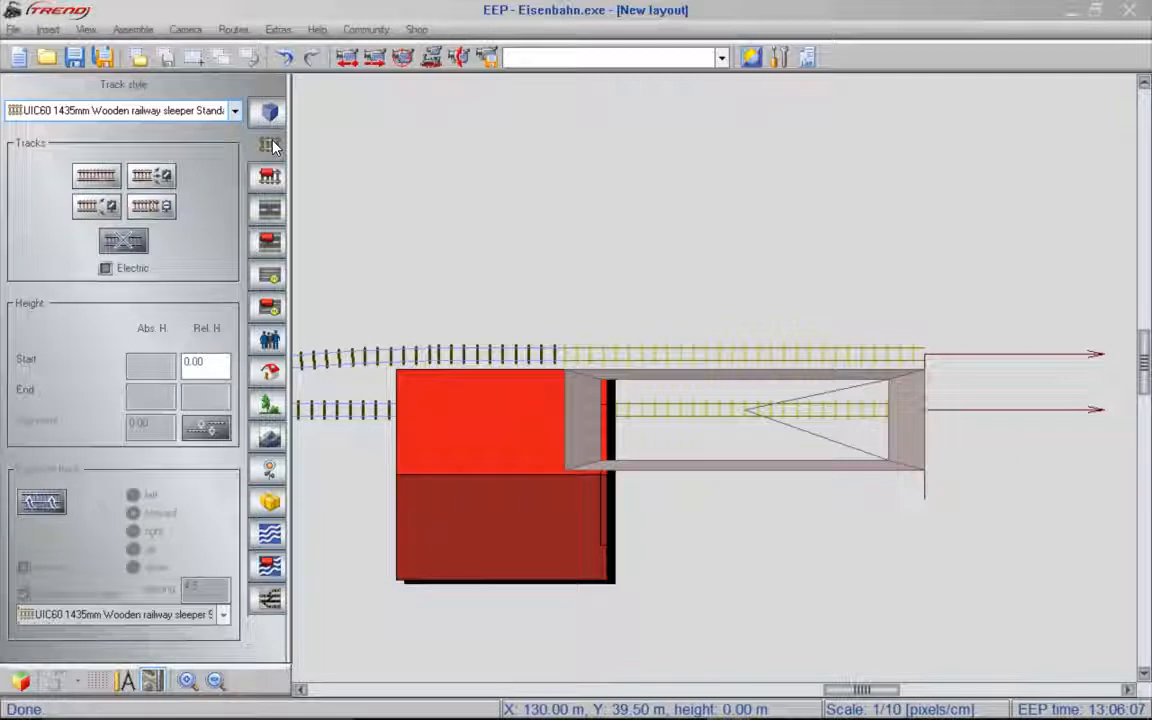
{"action": "left_click", "coordinate": [196, 58]}
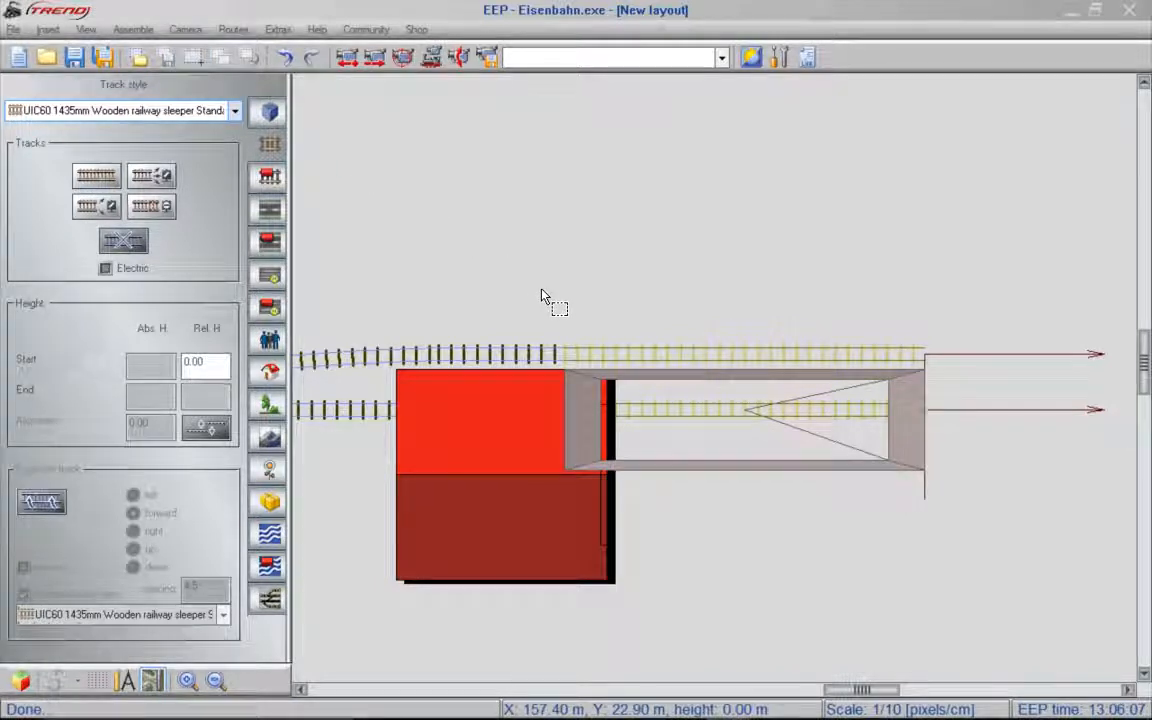
{"action": "left_click_drag", "start_coordinate": [541, 290], "coordinate": [962, 503]}
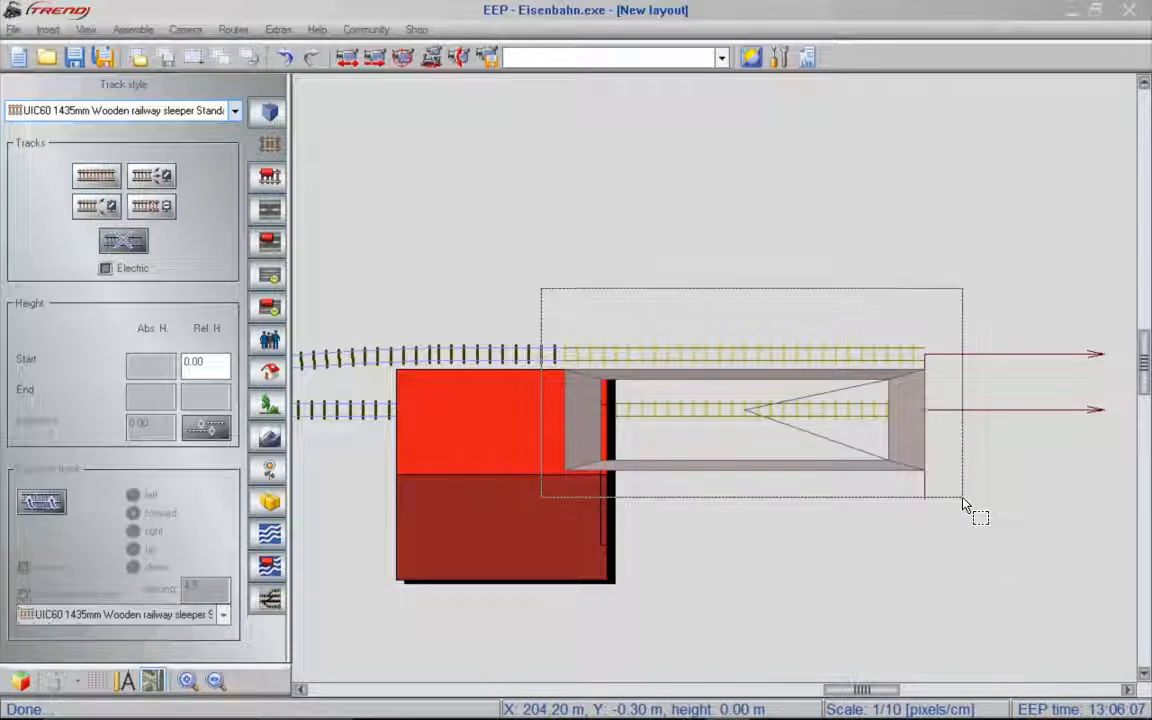
{"action": "left_click_drag", "start_coordinate": [962, 503], "coordinate": [962, 503]}
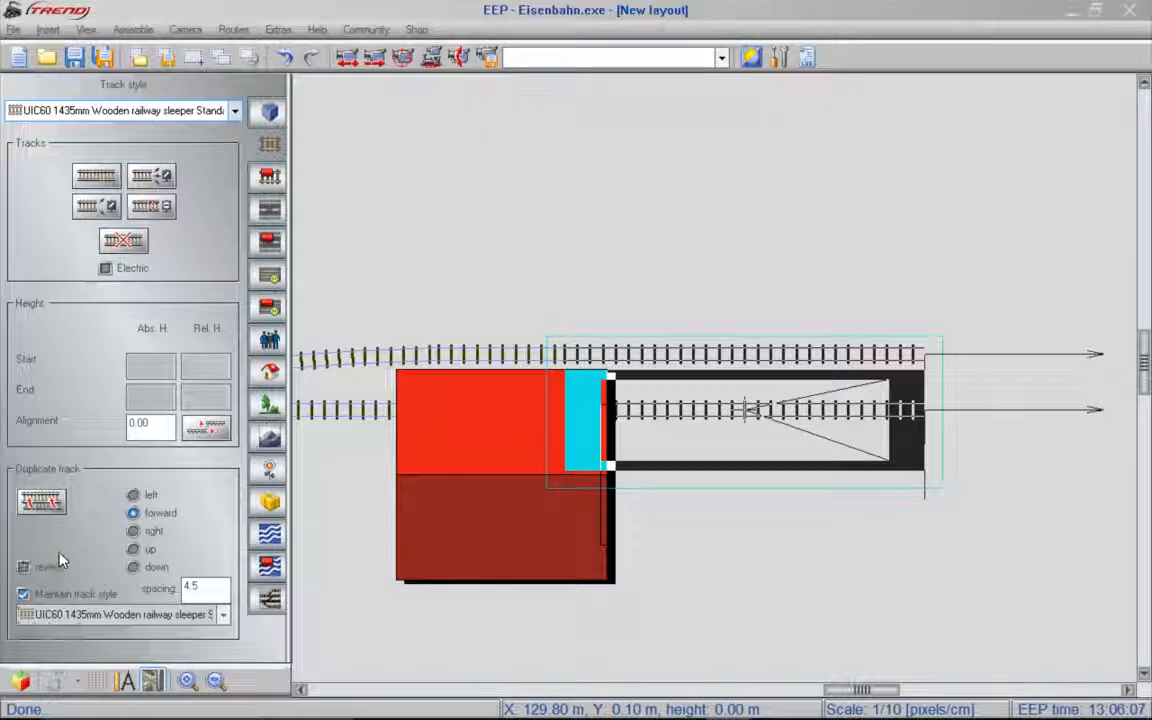
{"action": "left_click", "coordinate": [54, 501]}
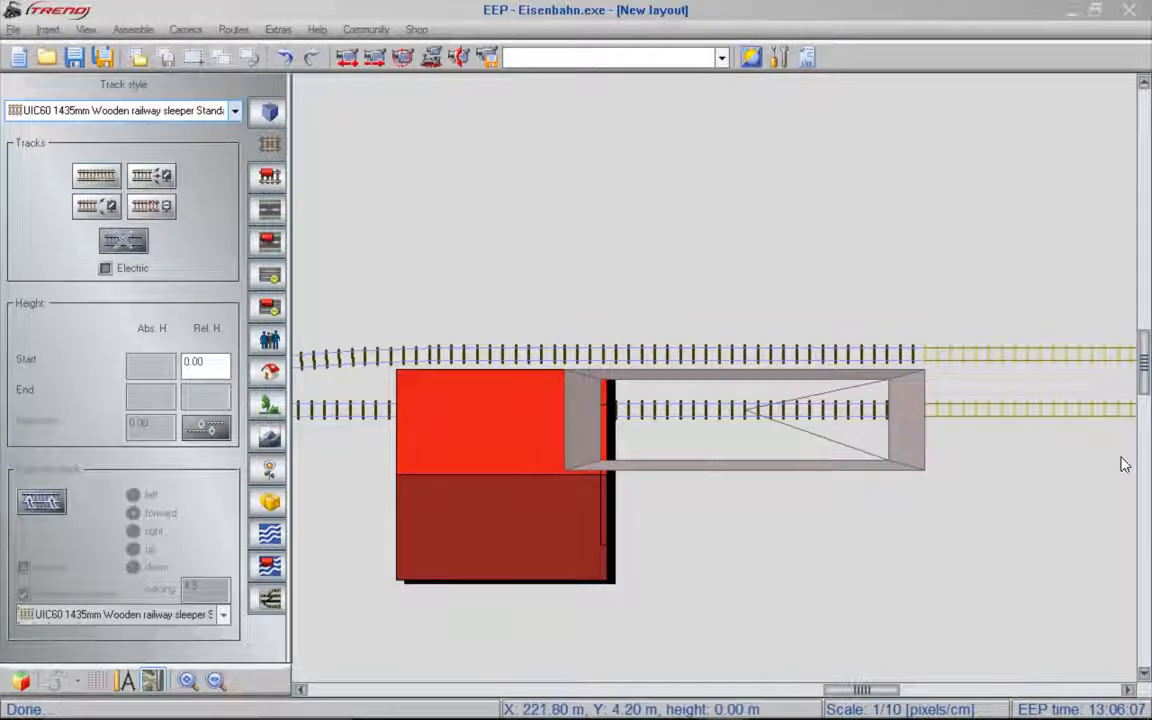
{"action": "key", "text": "Right"}
{"action": "key", "text": "Right"}
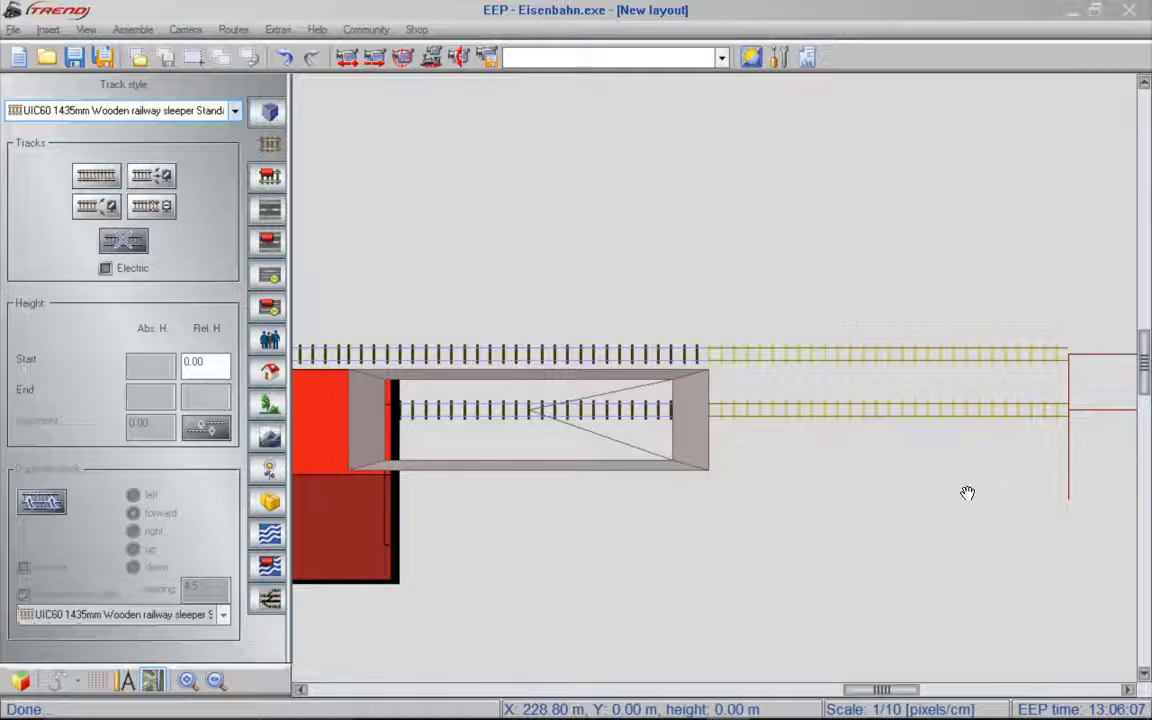
- Place a switch east of the platform's southern track, reverse its direction and delete it
{"action": "right_click_drag", "start_coordinate": [967, 494], "coordinate": [292, 489]}
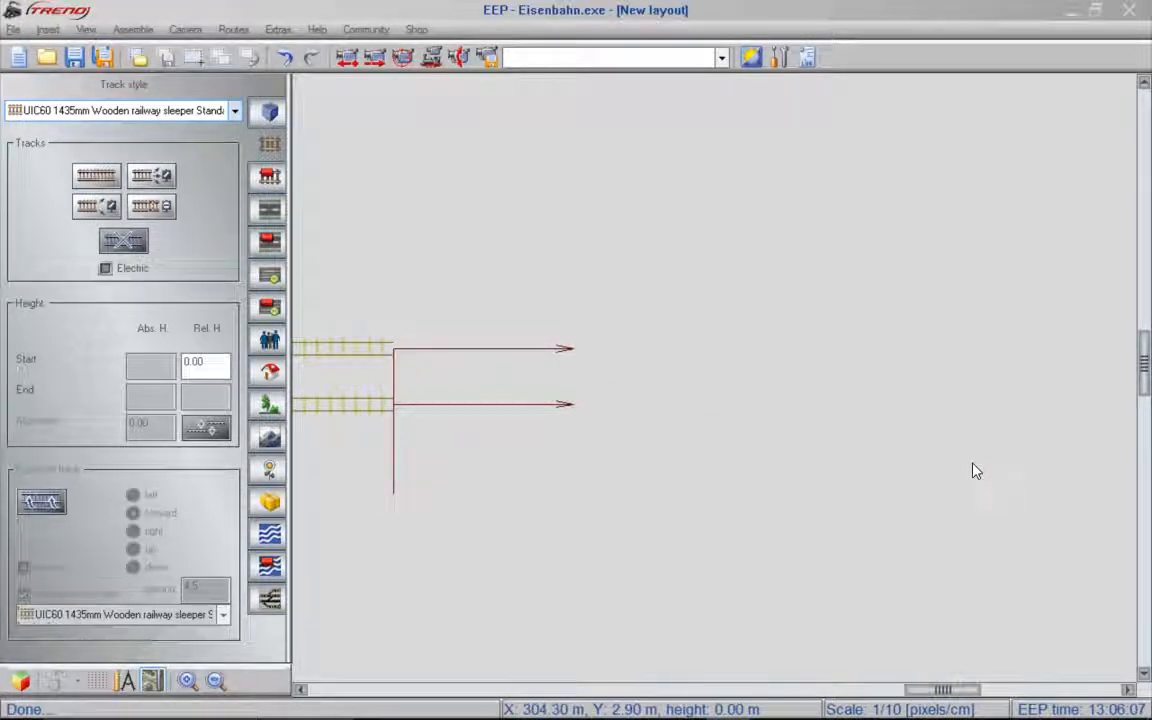
{"action": "left_click", "coordinate": [90, 208]}
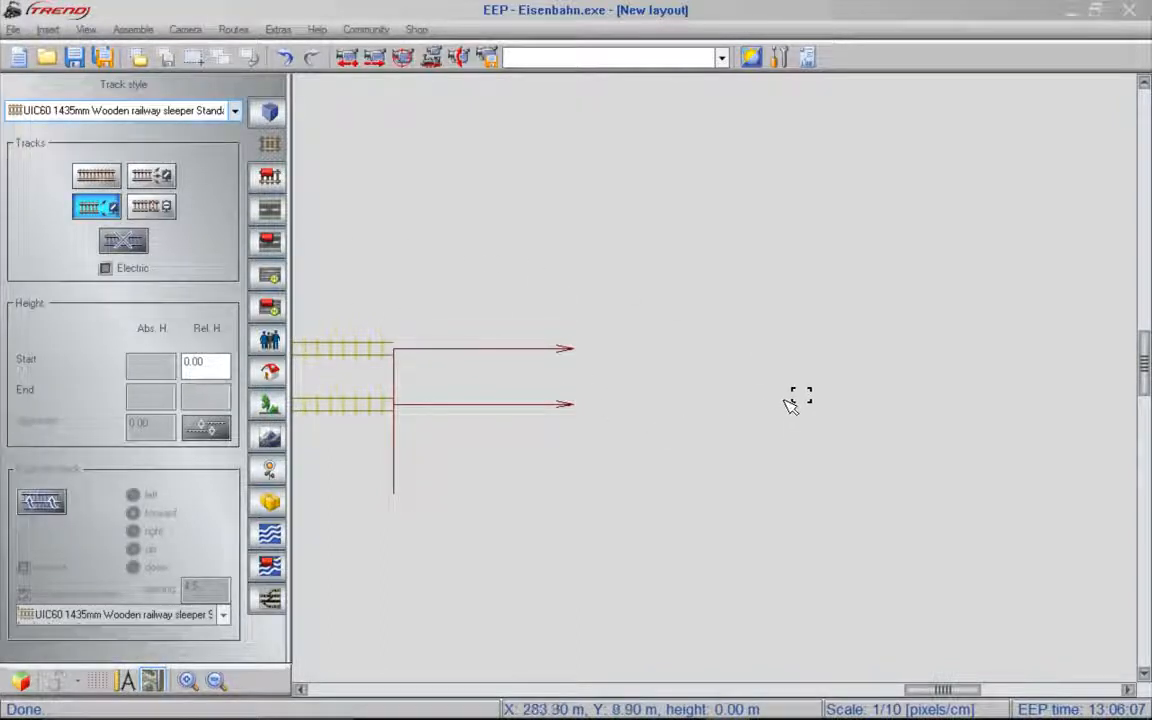
{"action": "left_click", "coordinate": [795, 410]}
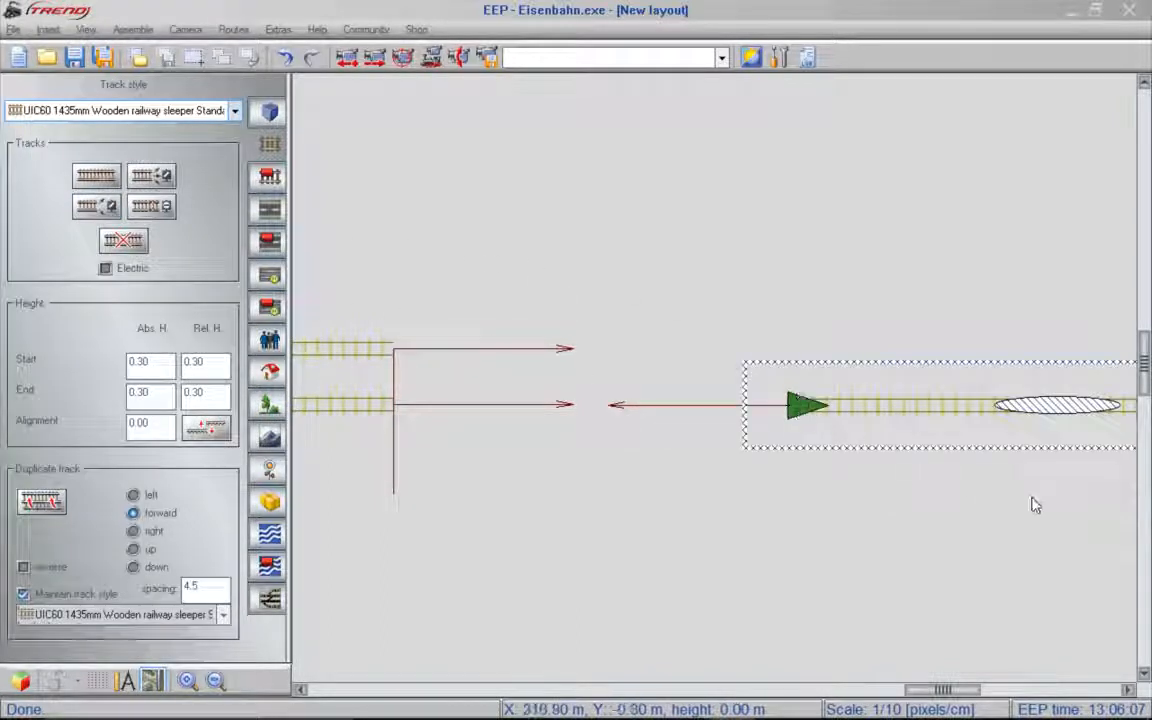
{"action": "key", "text": "shift"}
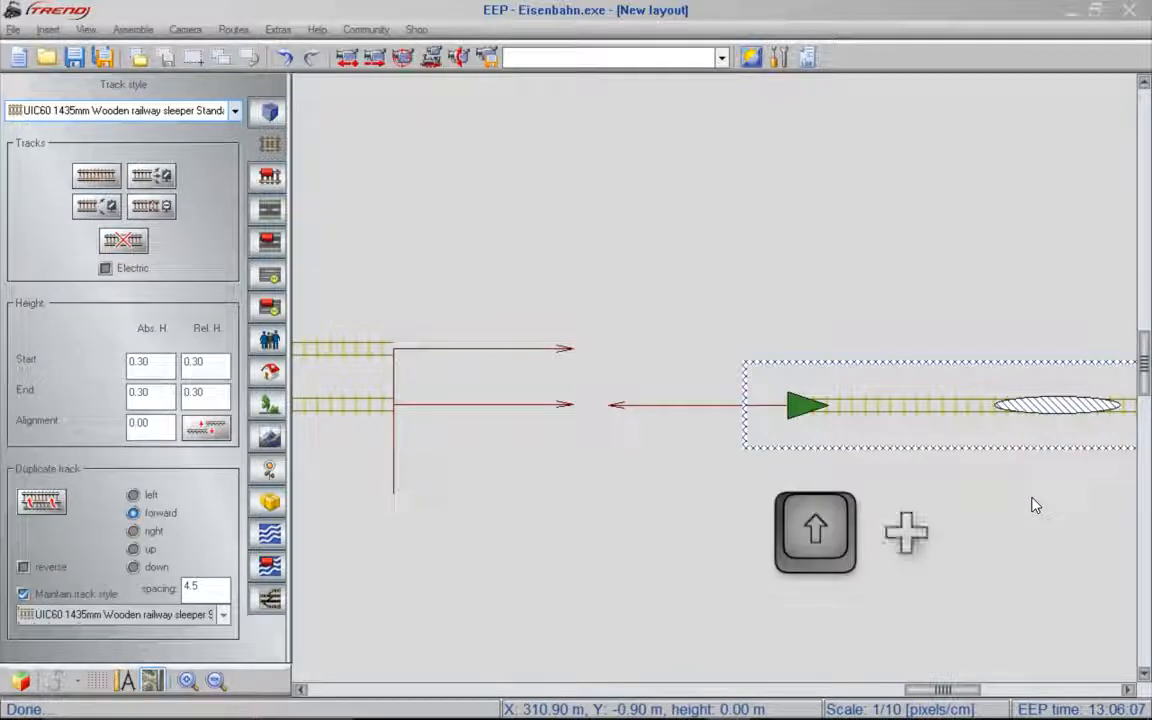
{"action": "left_click", "coordinate": [1050, 412], "text": "shift"}
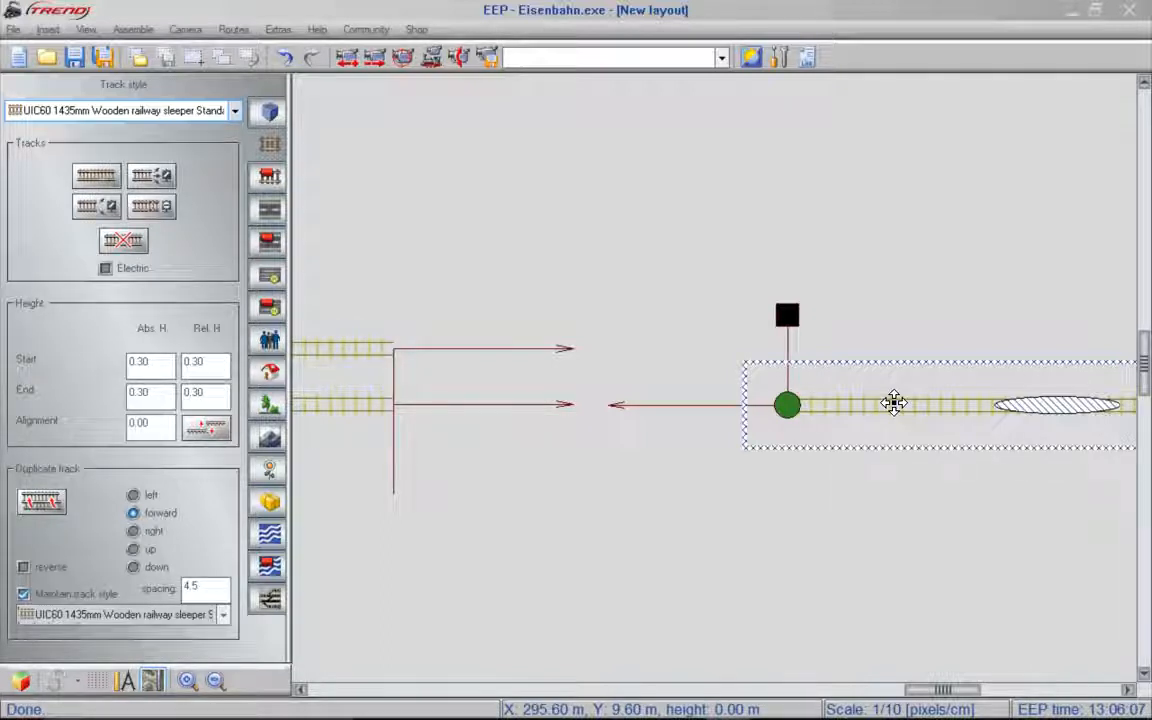
{"action": "key", "text": "Delete"}
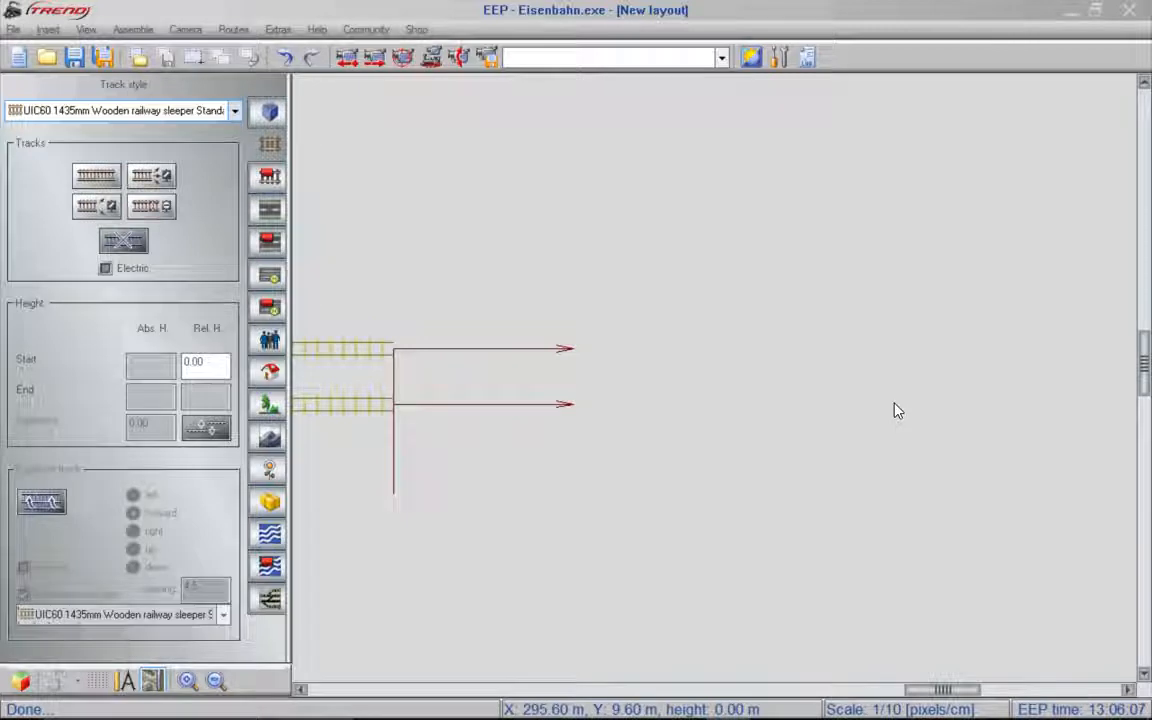
- Create a right-oriented branch line track combination with a spacing of 6.19 m
{"action": "left_click", "coordinate": [133, 30]}
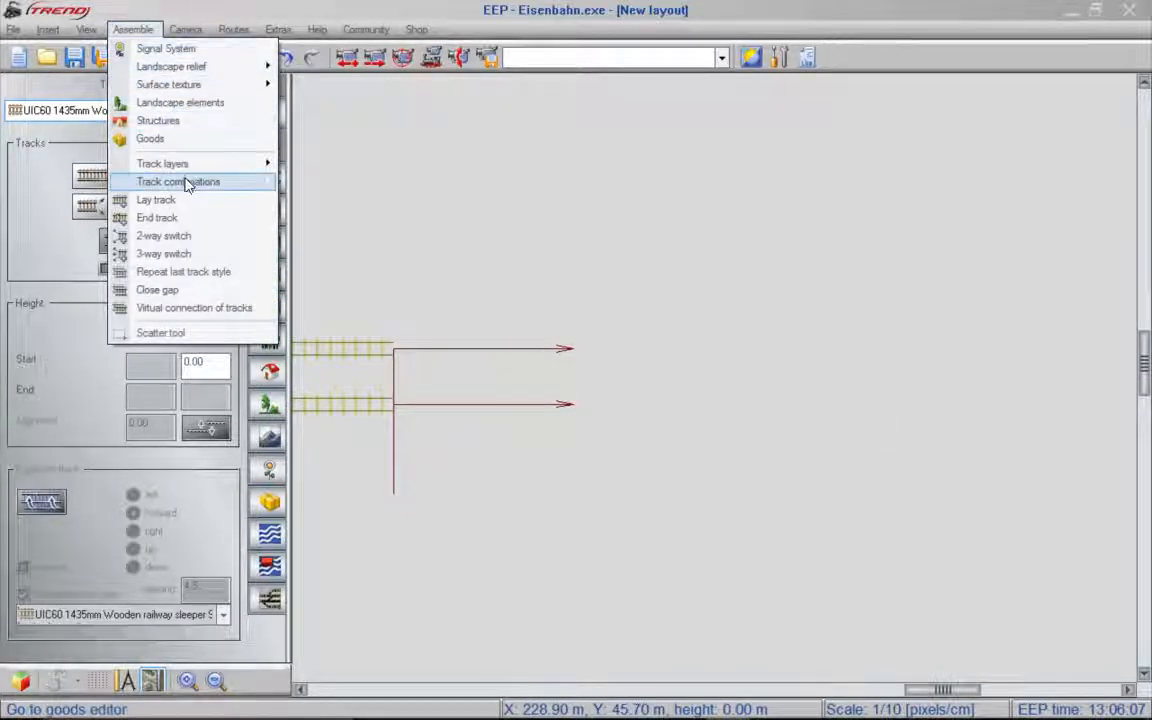
{"action": "mouse_move", "coordinate": [187, 187]}
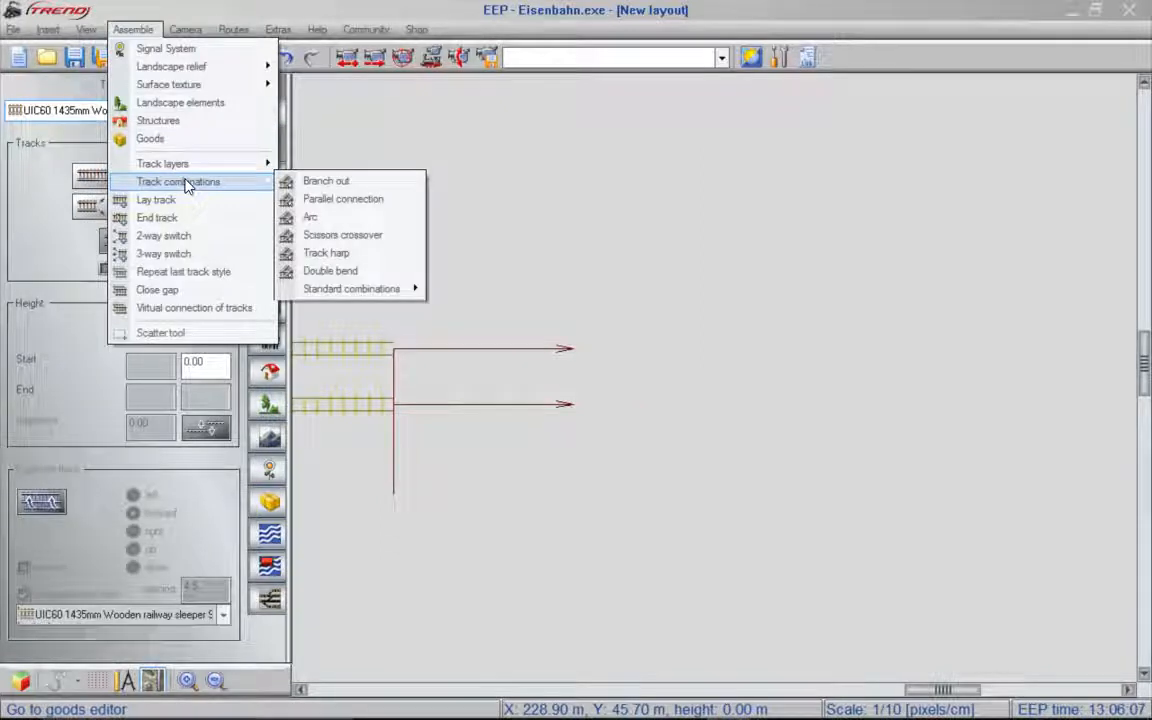
{"action": "left_click", "coordinate": [380, 192]}
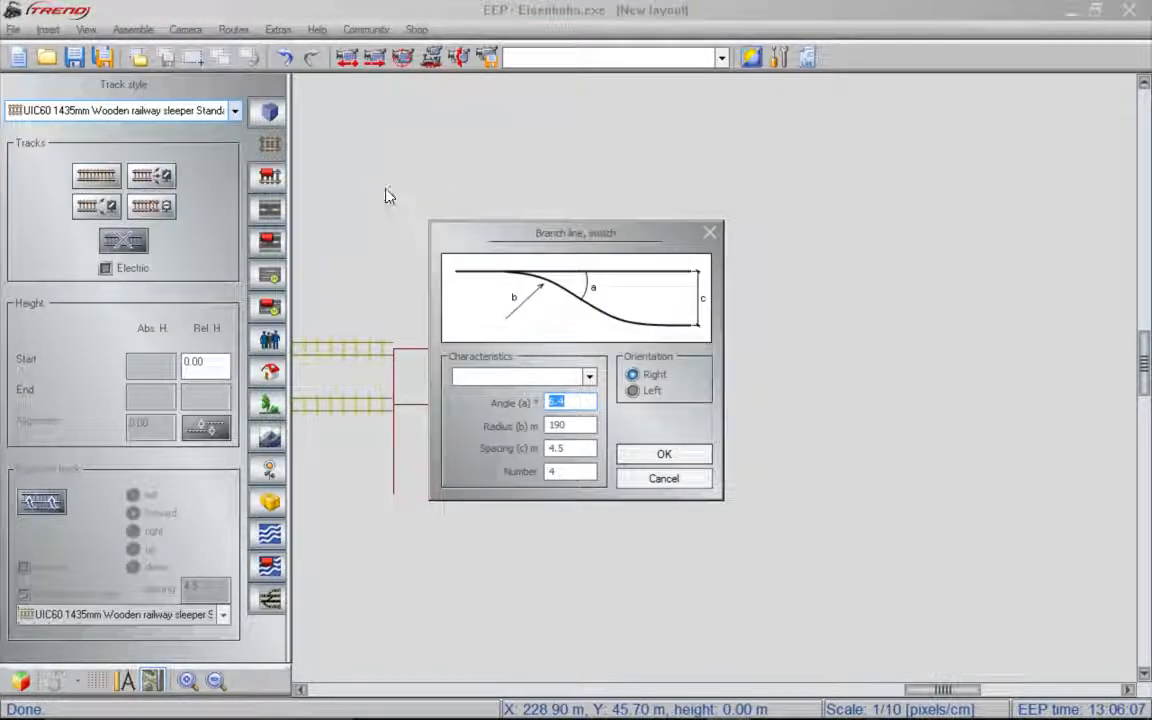
{"action": "left_click_drag", "start_coordinate": [588, 450], "coordinate": [549, 451]}
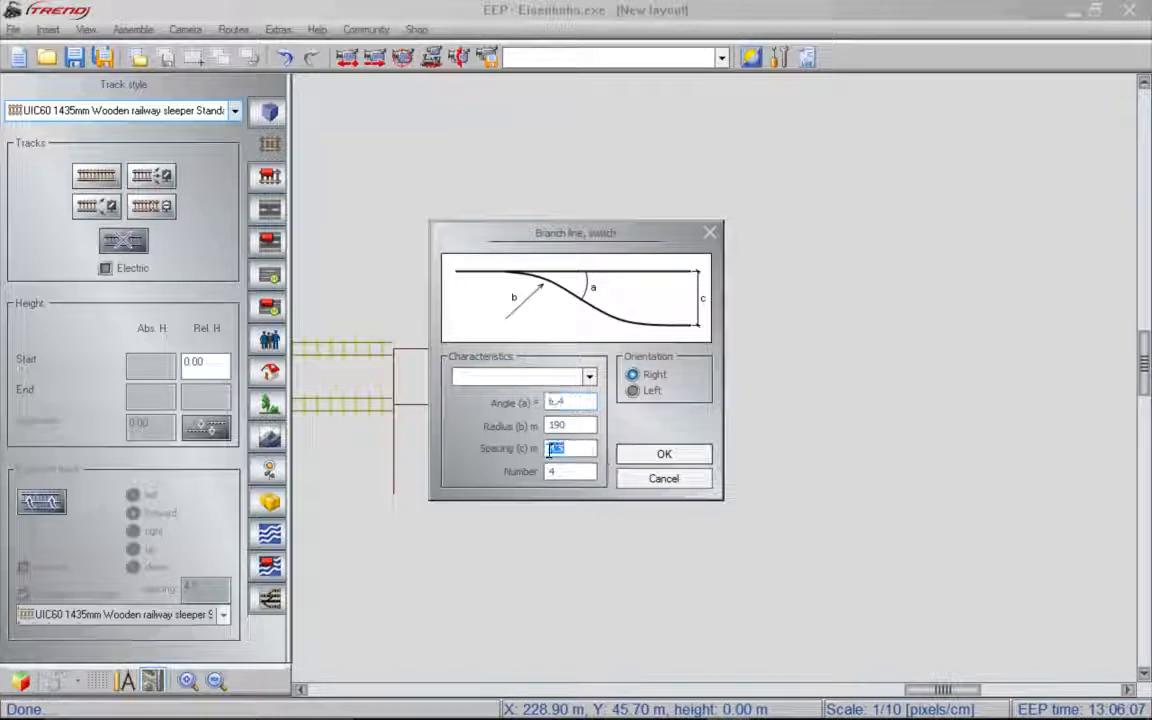
{"action": "type", "text": "6"}
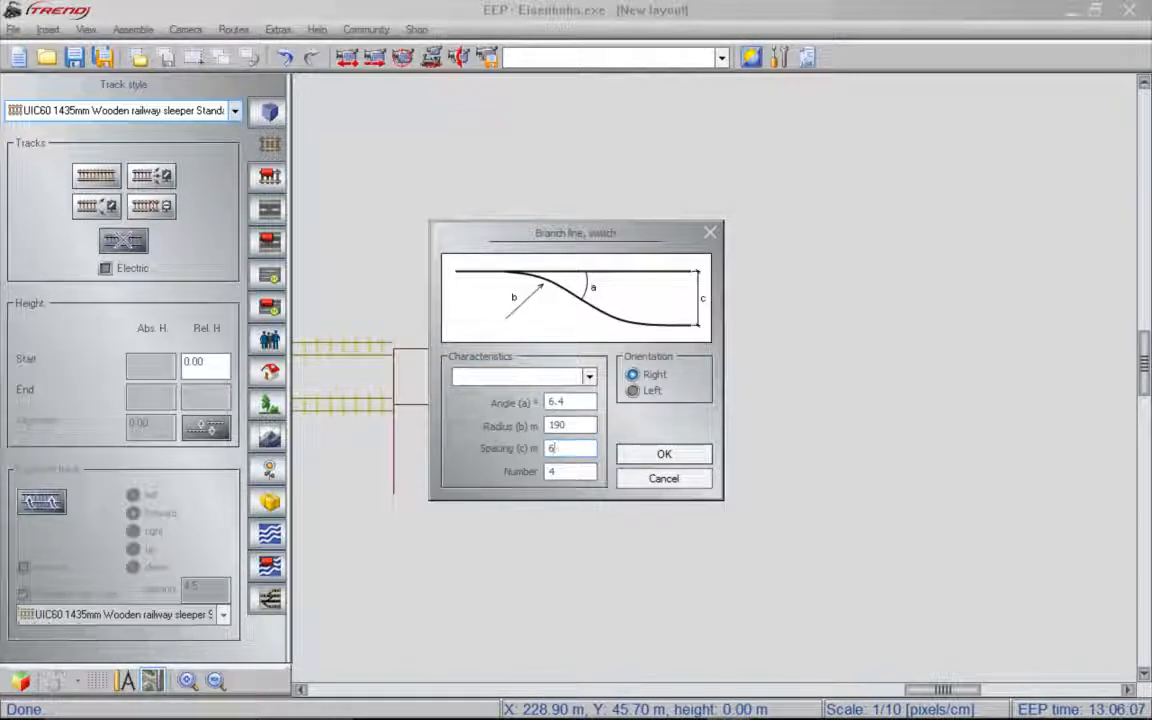
{"action": "type", "text": ".19"}
{"action": "left_click", "coordinate": [664, 455]}
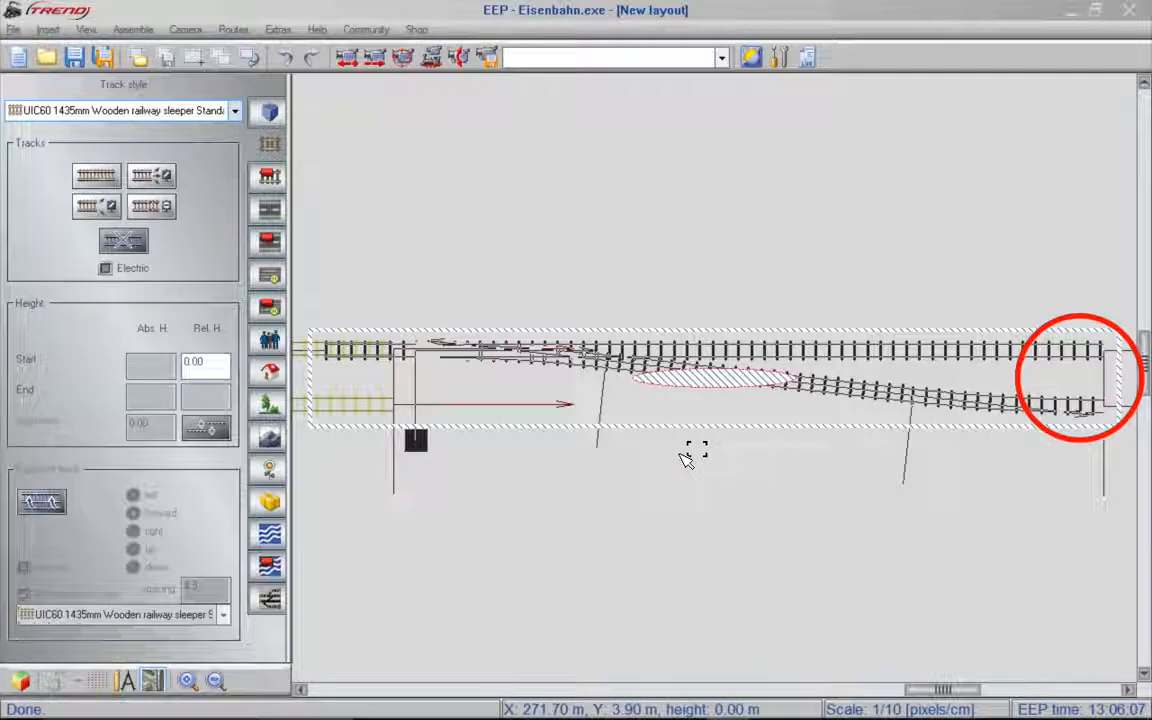
- Turn the branch combination around by about 180 degrees and dock its two parallel ends onto the platform's eastern track ends
{"action": "left_click_drag", "start_coordinate": [693, 410], "coordinate": [693, 304]}
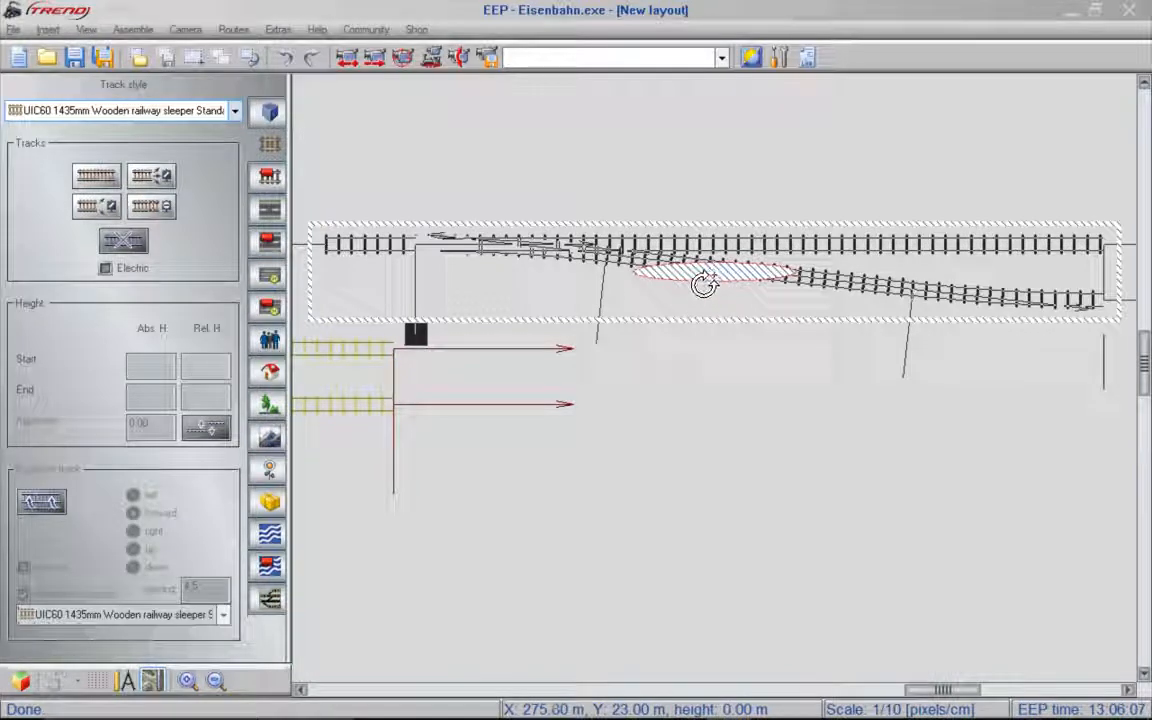
{"action": "left_click_drag", "start_coordinate": [707, 283], "coordinate": [759, 167]}
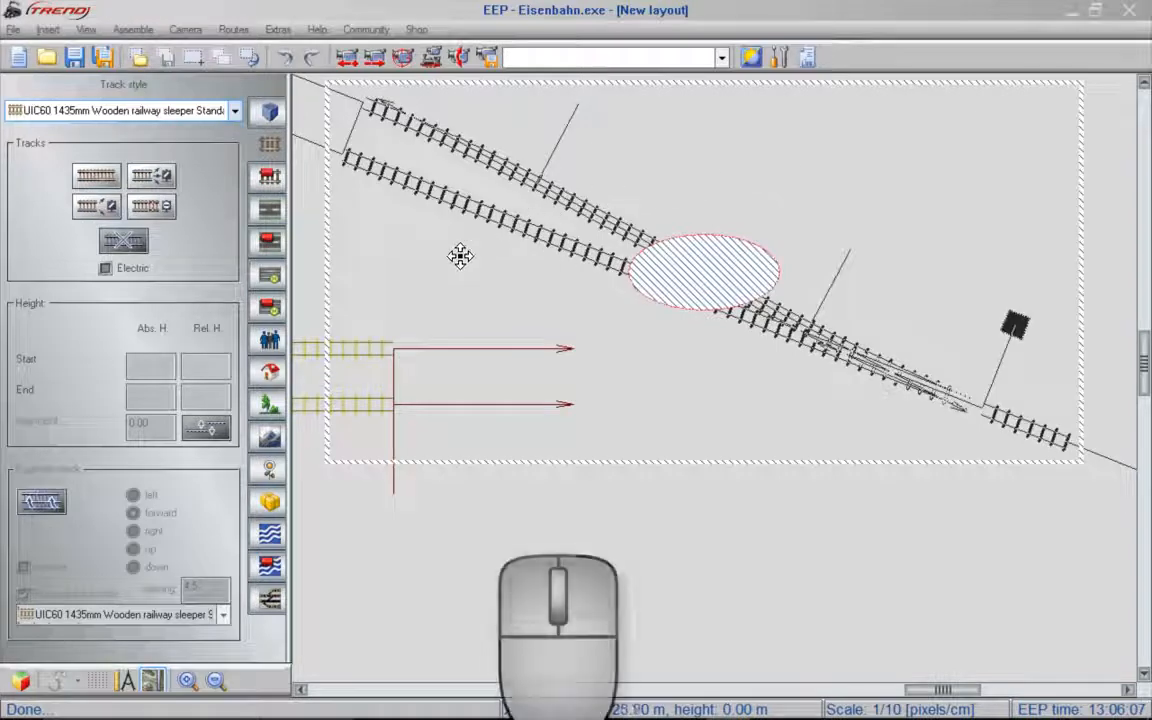
{"action": "mouse_move", "coordinate": [459, 258]}
{"action": "left_mouse_down"}
{"action": "mouse_move", "coordinate": [548, 324]}
{"action": "mouse_move", "coordinate": [618, 481]}
{"action": "mouse_move", "coordinate": [602, 507]}
{"action": "mouse_move", "coordinate": [530, 512]}
{"action": "left_mouse_up"}
{"action": "key", "text": "shift"}
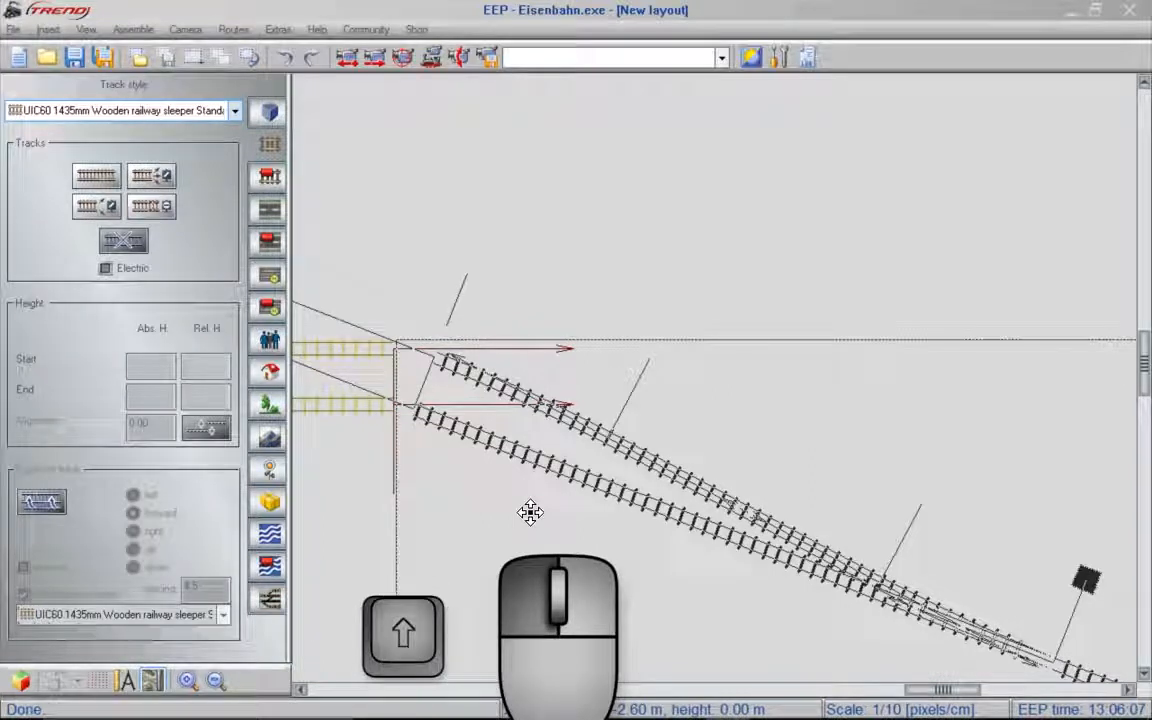
{"action": "left_click_drag", "start_coordinate": [530, 512], "coordinate": [518, 507], "text": "shift"}
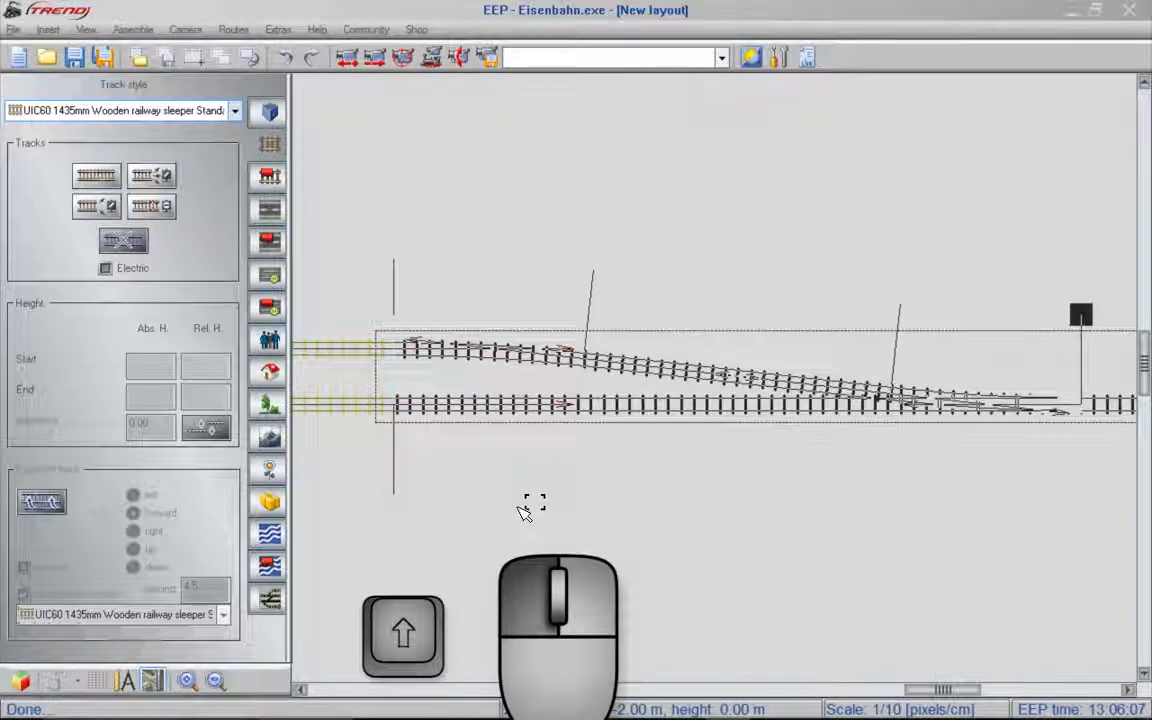
{"action": "mouse_move", "coordinate": [524, 510]}
{"action": "left_mouse_down", "text": "shift"}
{"action": "mouse_move", "coordinate": [612, 494]}
{"action": "mouse_move", "coordinate": [525, 513]}
{"action": "left_mouse_up", "text": "shift"}
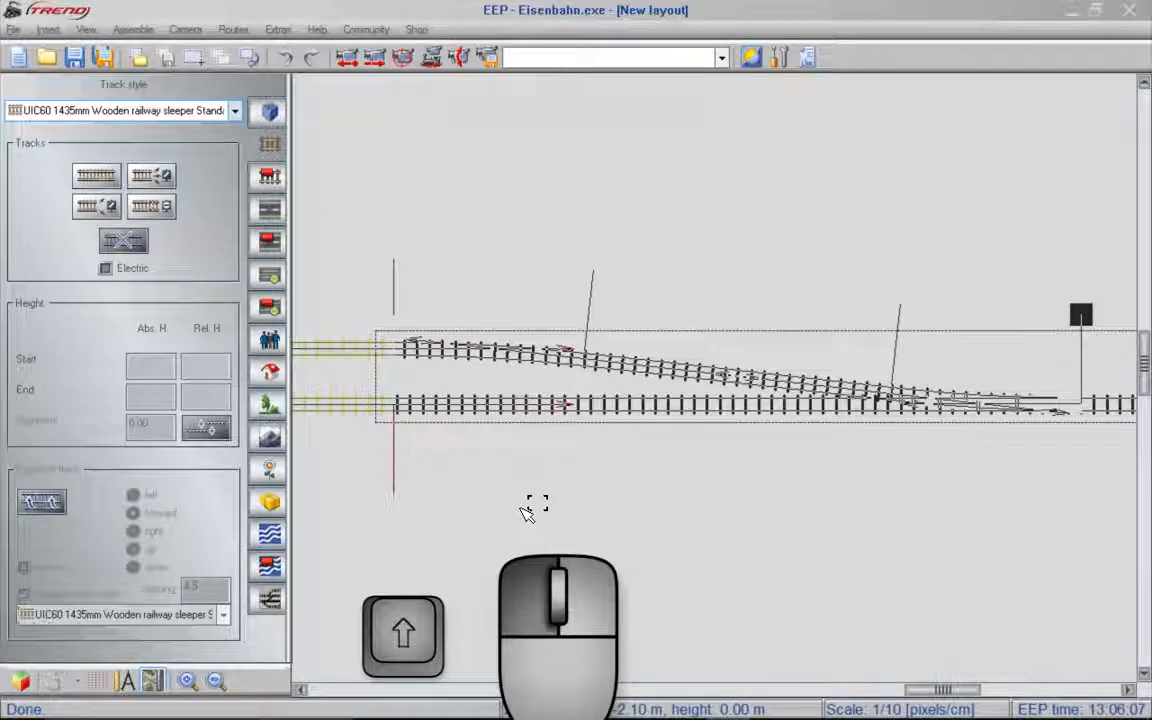
{"action": "left_click_drag", "start_coordinate": [525, 513], "coordinate": [525, 513], "text": "shift"}
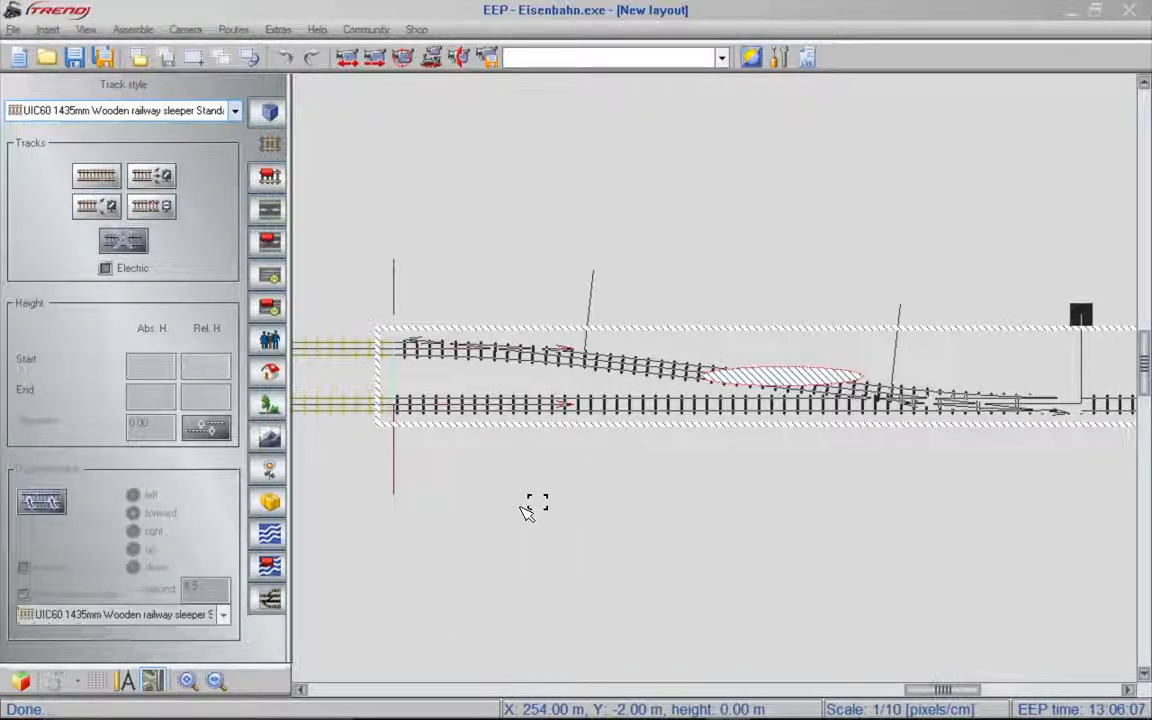
{"action": "left_click", "coordinate": [521, 507]}
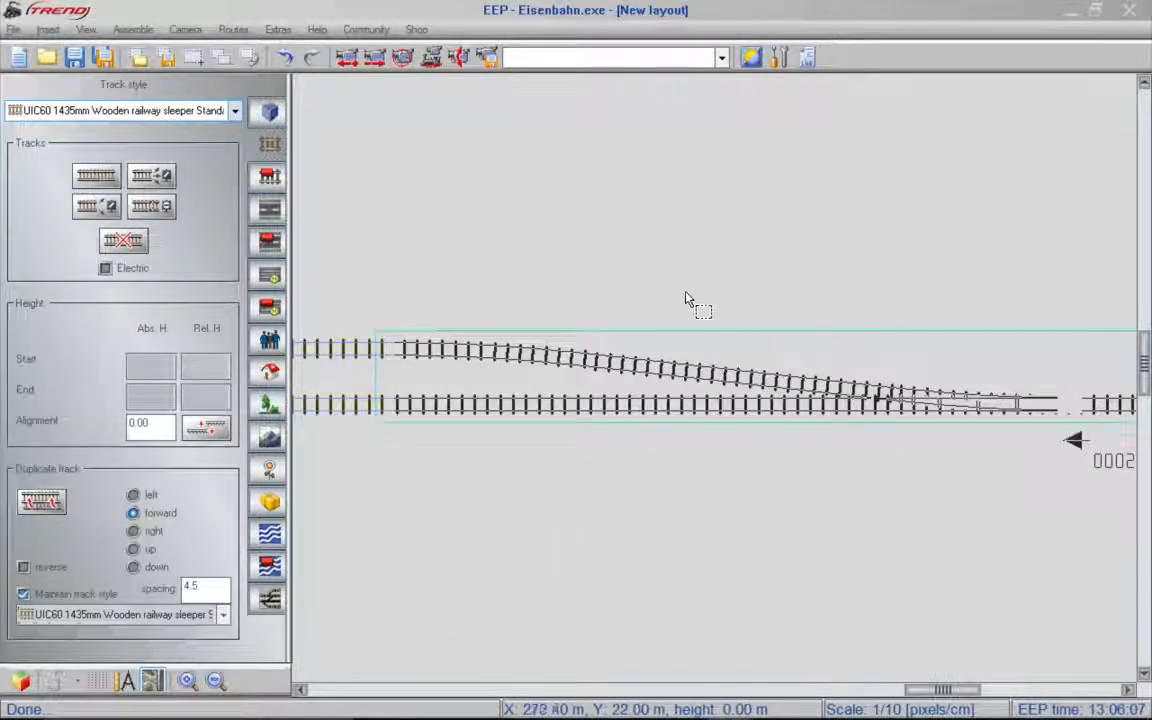
{"action": "left_click", "coordinate": [659, 480]}
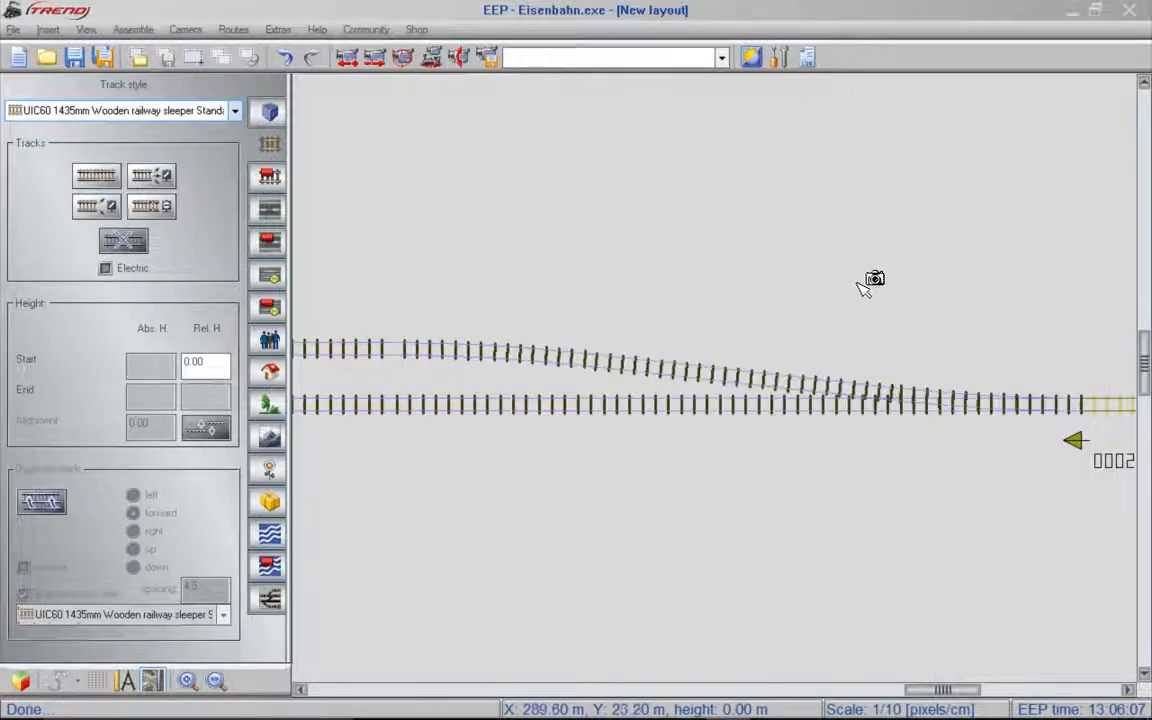
- Set the camera position northeast of the new switch and aim it west along the tracks
{"action": "mouse_move", "coordinate": [1112, 331]}
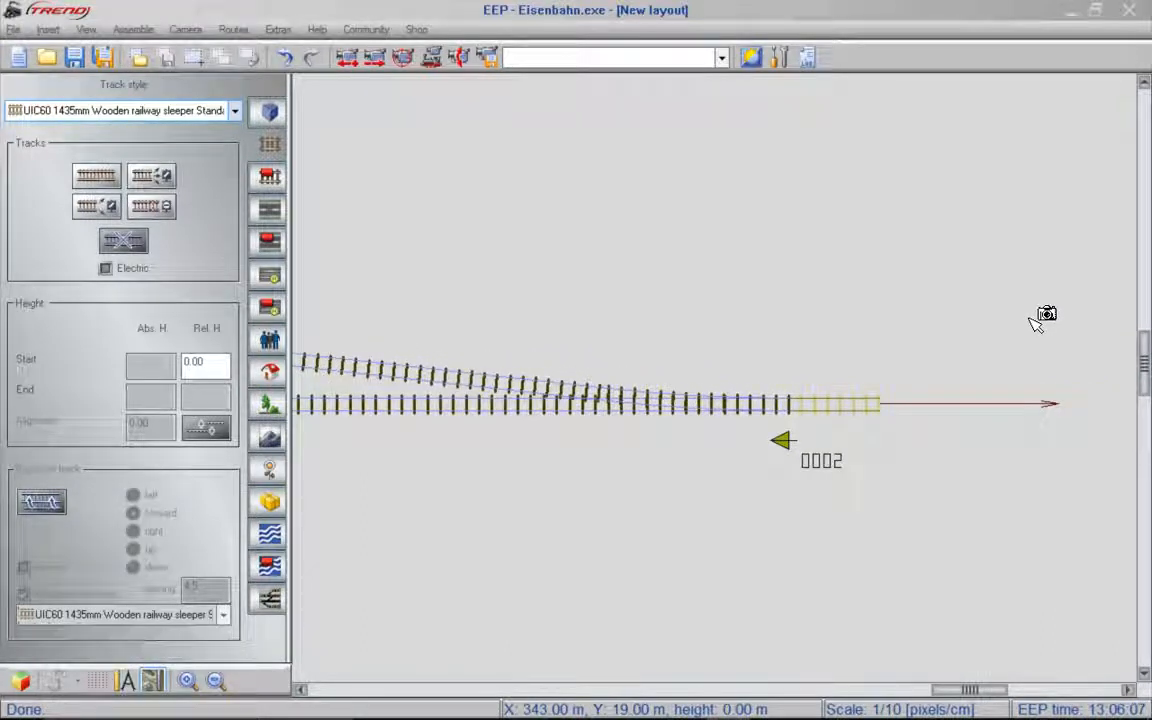
{"action": "left_click", "coordinate": [1029, 318]}
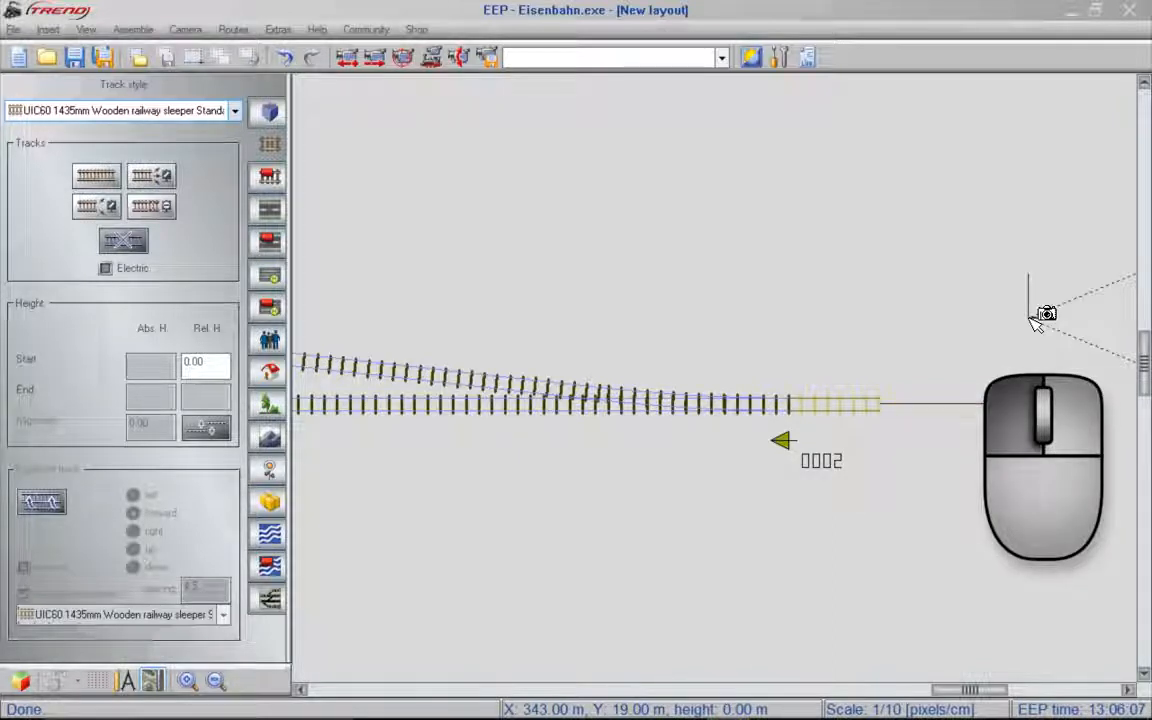
{"action": "left_click_drag", "start_coordinate": [1030, 318], "coordinate": [364, 382]}
{"action": "left_click", "coordinate": [366, 383]}
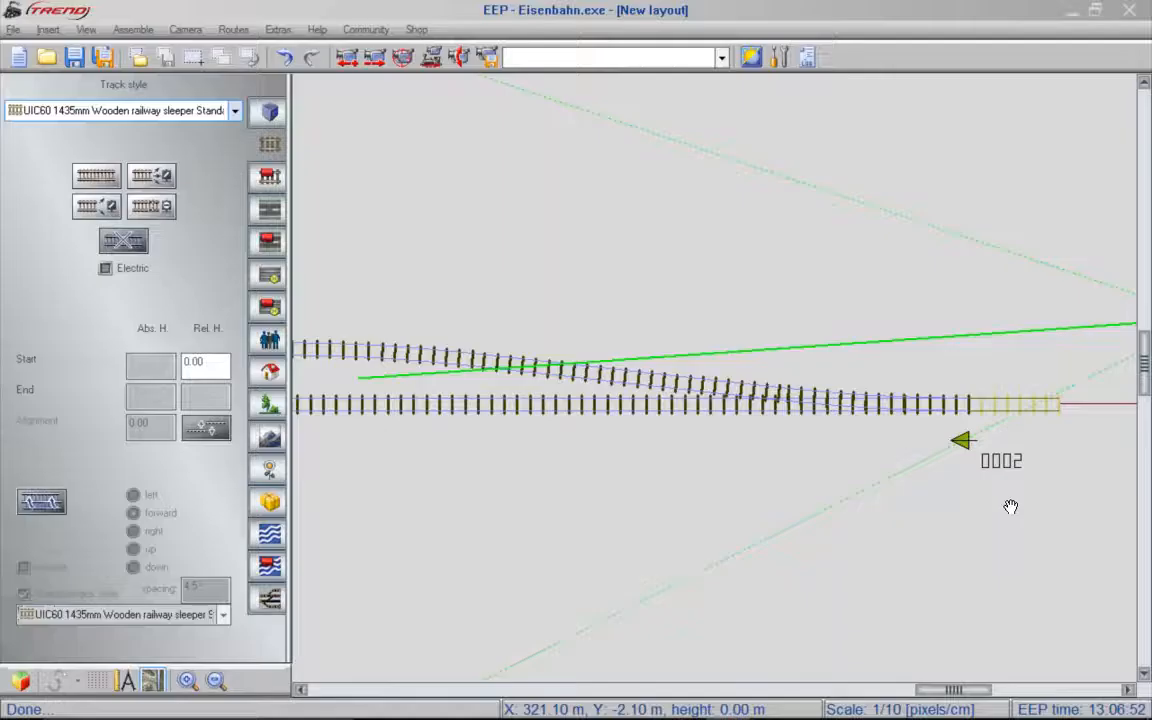
- Lay a straight track section docked onto the switch's free eastern end
{"action": "left_click_drag", "start_coordinate": [1011, 504], "coordinate": [668, 466]}
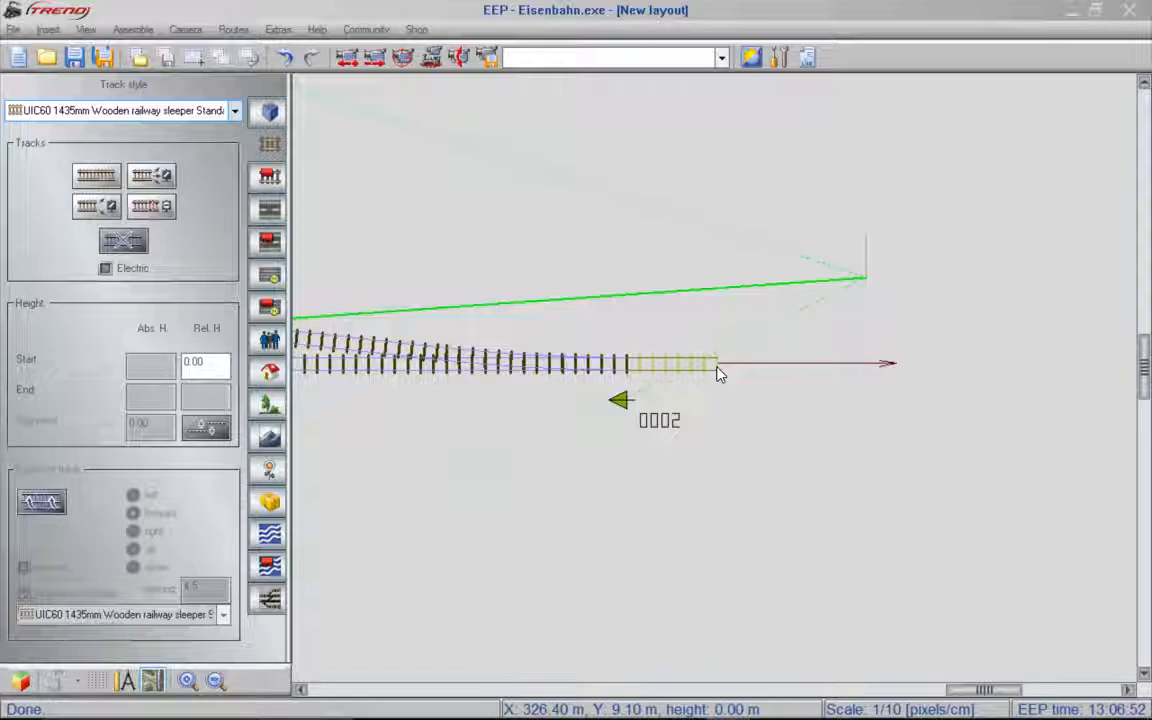
{"action": "left_click", "coordinate": [92, 178]}
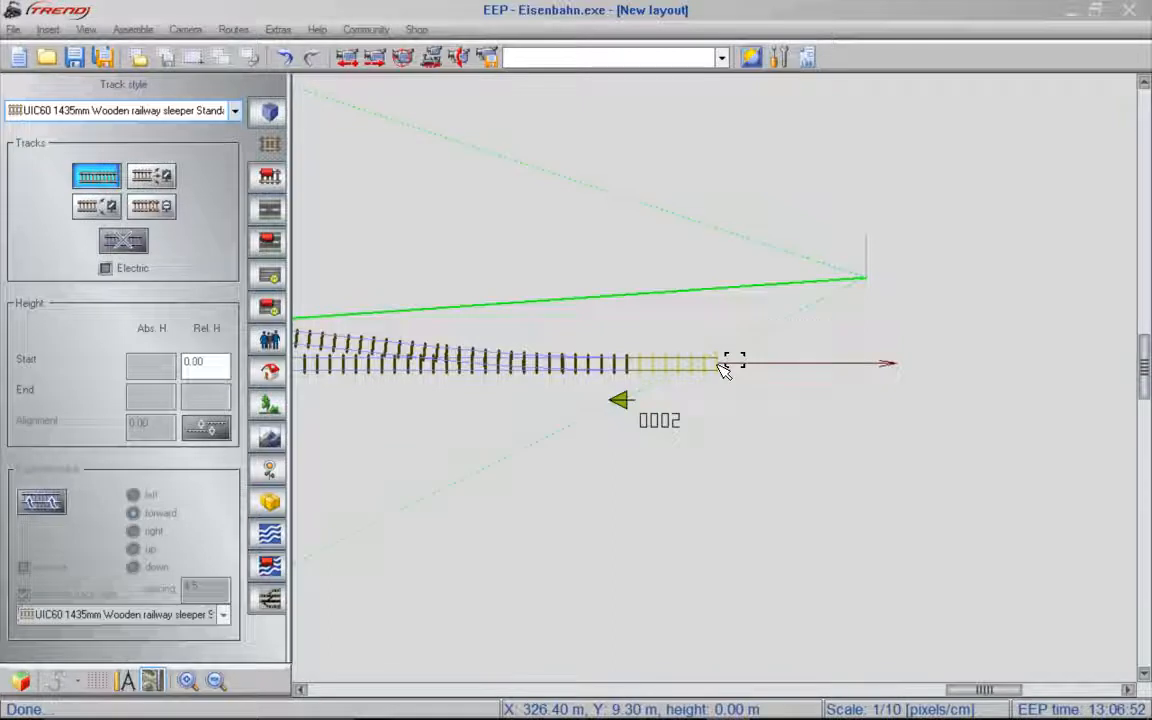
{"action": "left_click", "coordinate": [724, 368]}
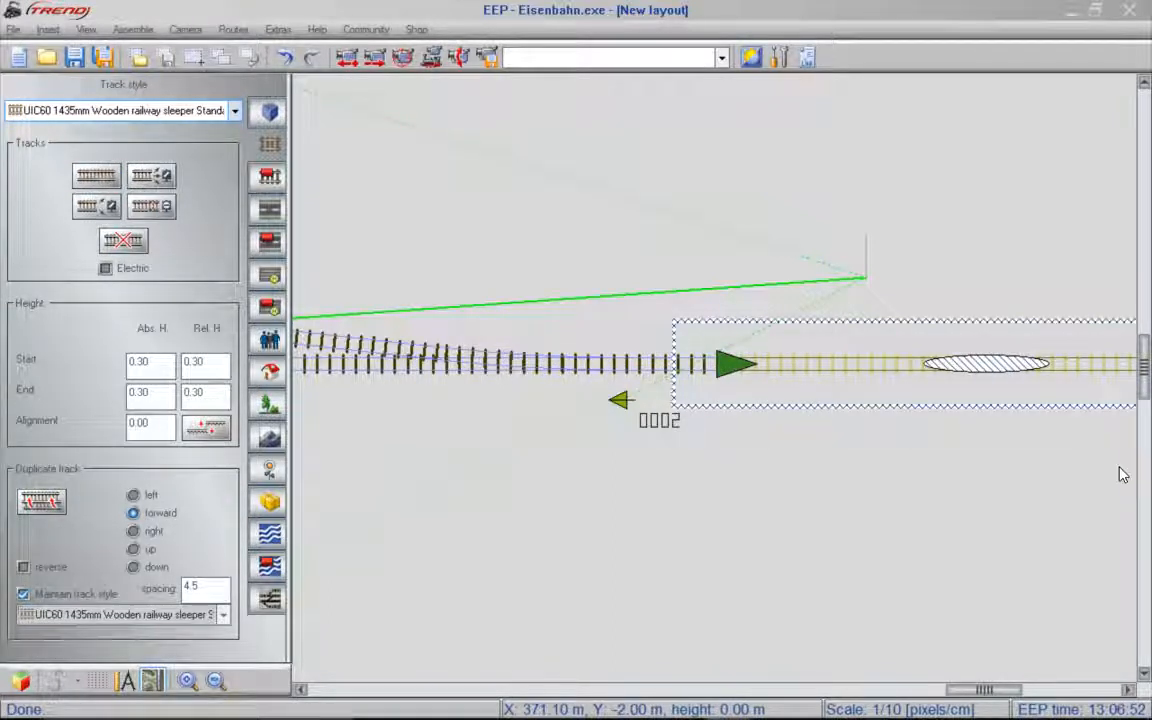
- Duplicate the new straight track section forward to continue the line eastward
{"action": "key", "text": "Right"}
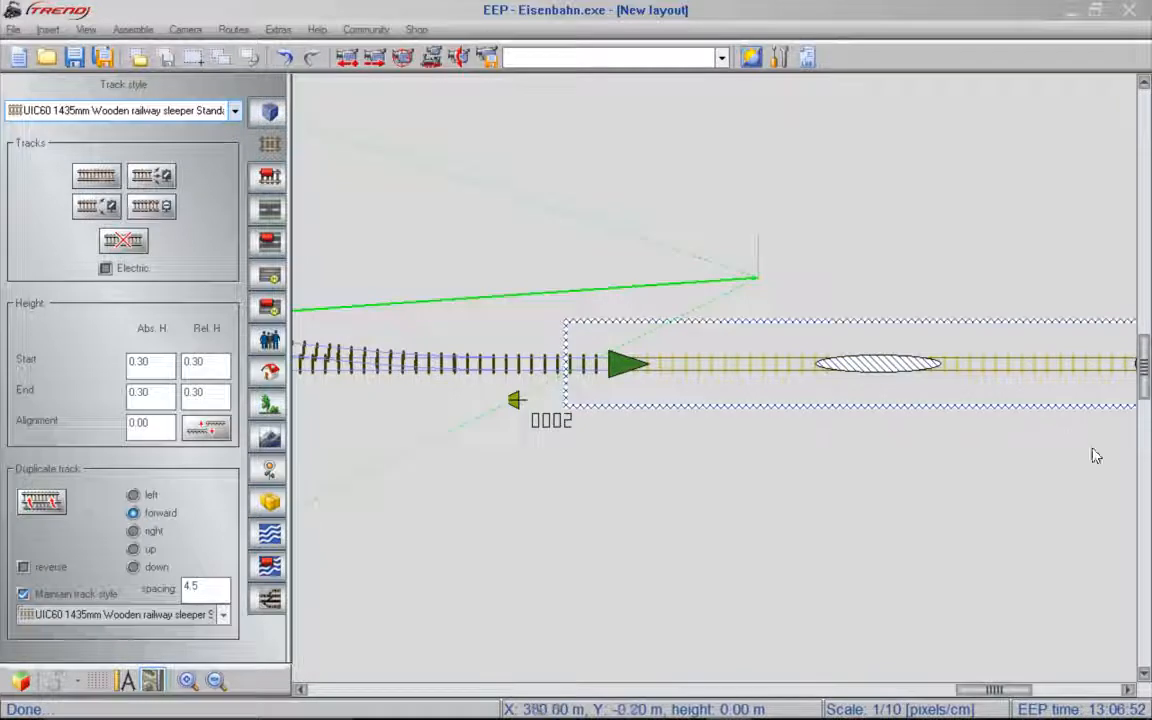
{"action": "left_click", "coordinate": [42, 502]}
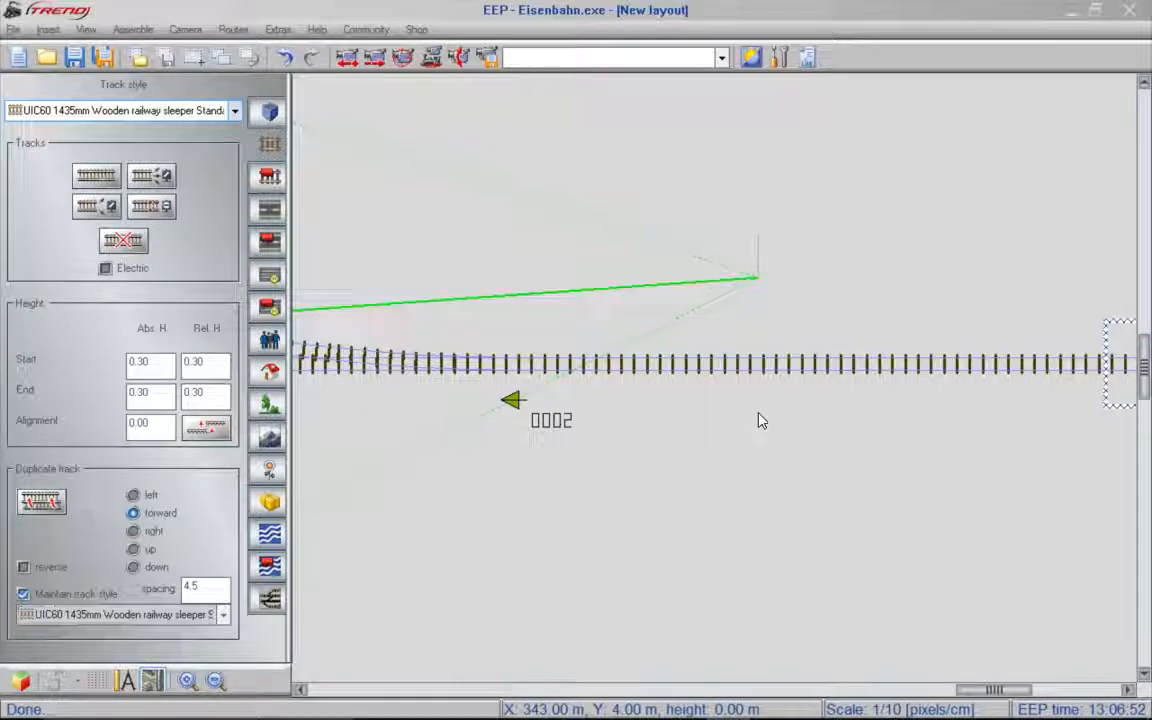
{"action": "left_click", "coordinate": [403, 58]}
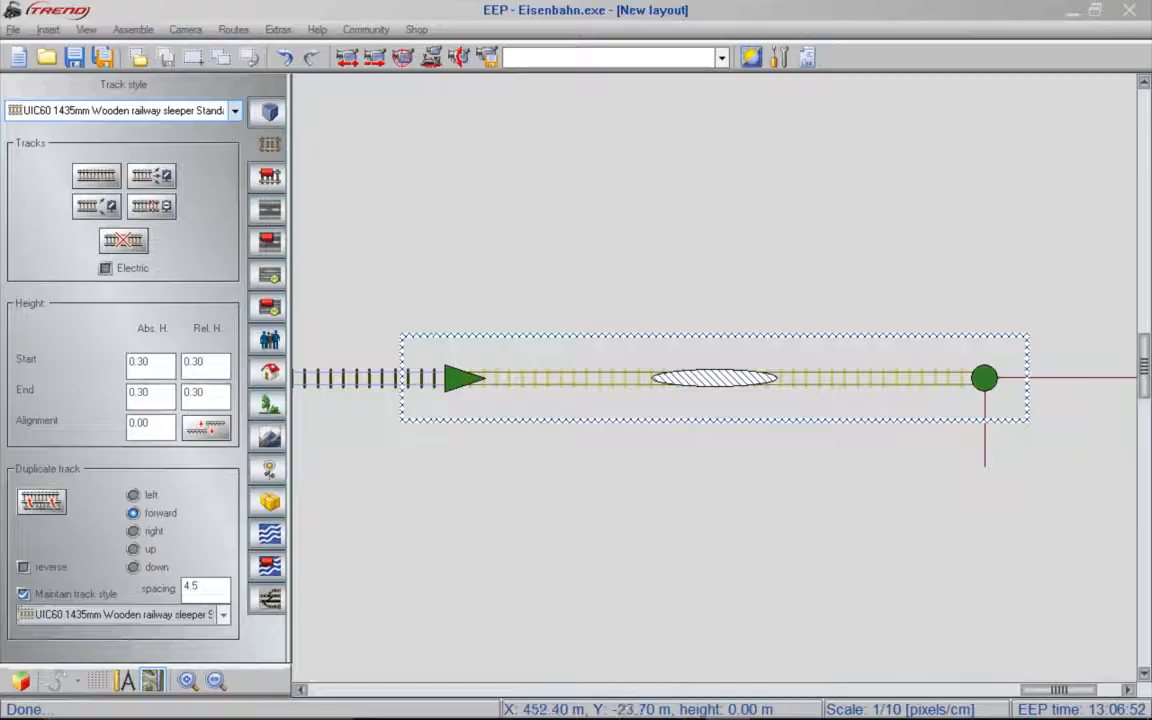
- Save the entire station with all its connected tracks as a block file named Paulinzella station complete, and delete the selected block from the layout
{"action": "left_click_drag", "start_coordinate": [1071, 693], "coordinate": [1099, 697]}
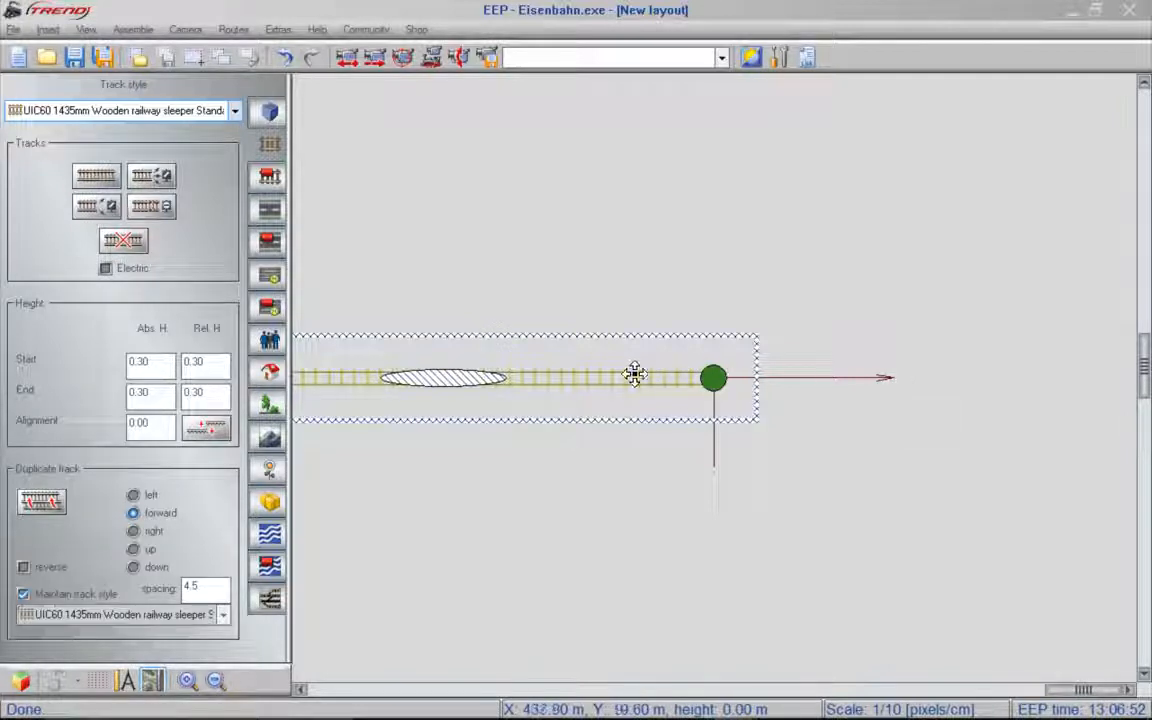
{"action": "scroll", "coordinate": [484, 388], "scroll_direction": "down", "scroll_amount": 1}
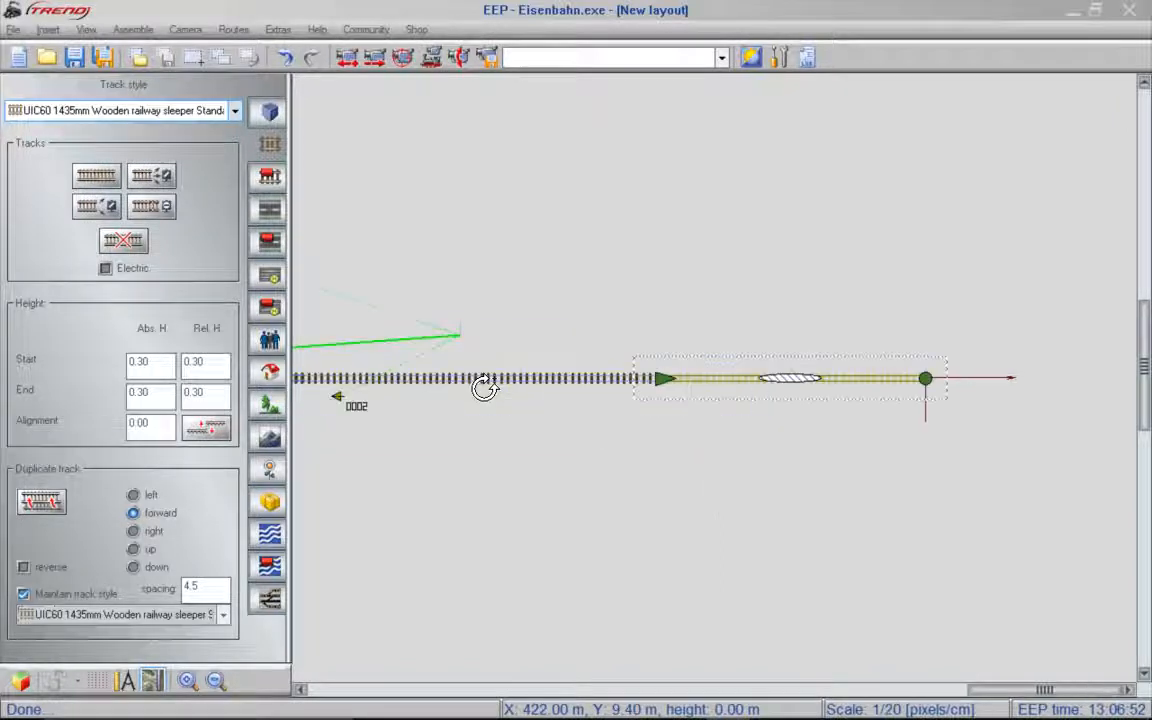
{"action": "scroll", "coordinate": [484, 388], "scroll_direction": "down", "scroll_amount": 2}
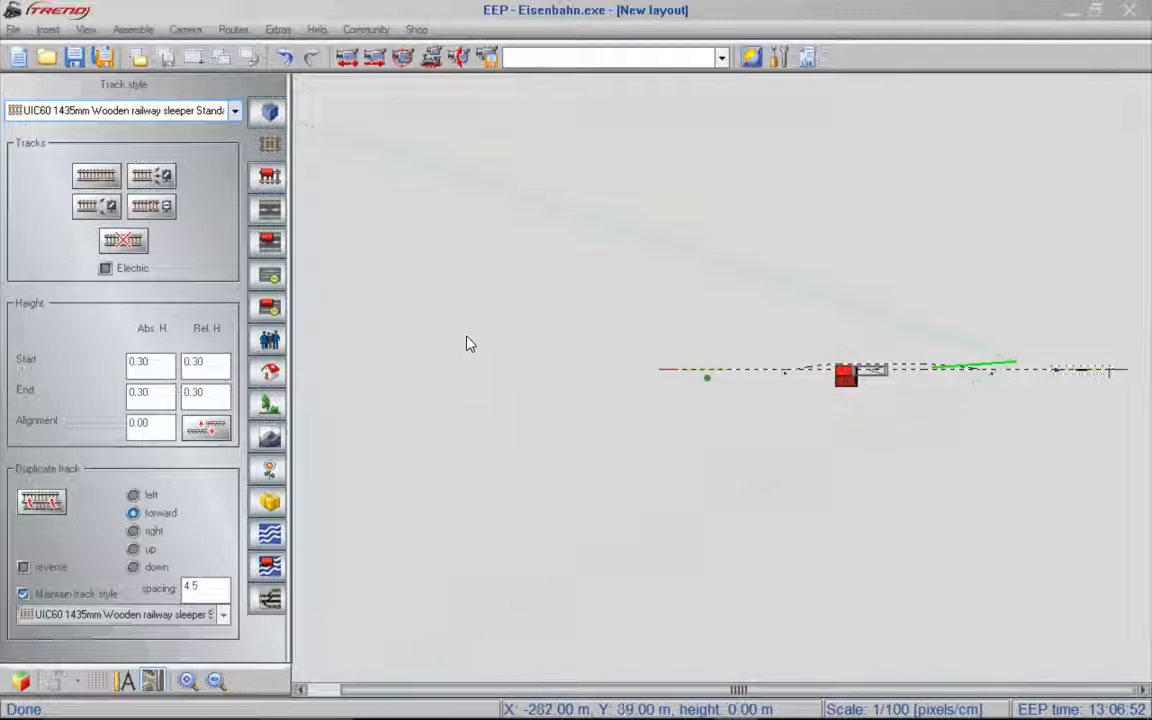
{"action": "left_click", "coordinate": [202, 65]}
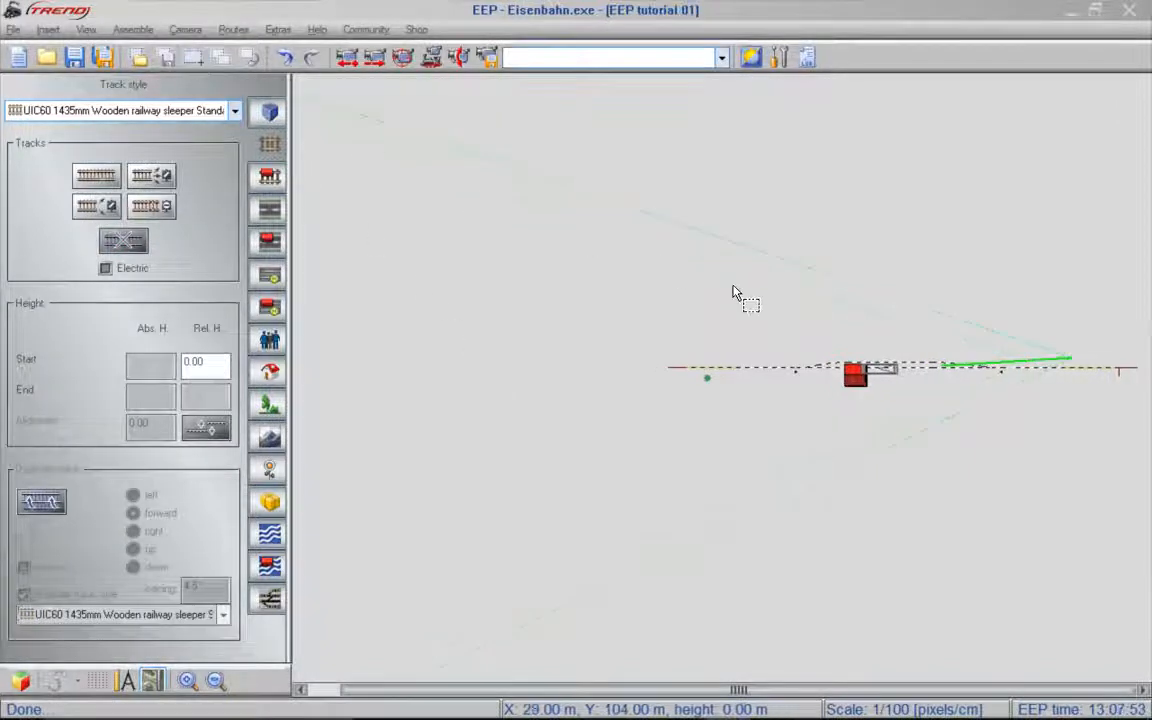
{"action": "left_click_drag", "start_coordinate": [625, 271], "coordinate": [1145, 435]}
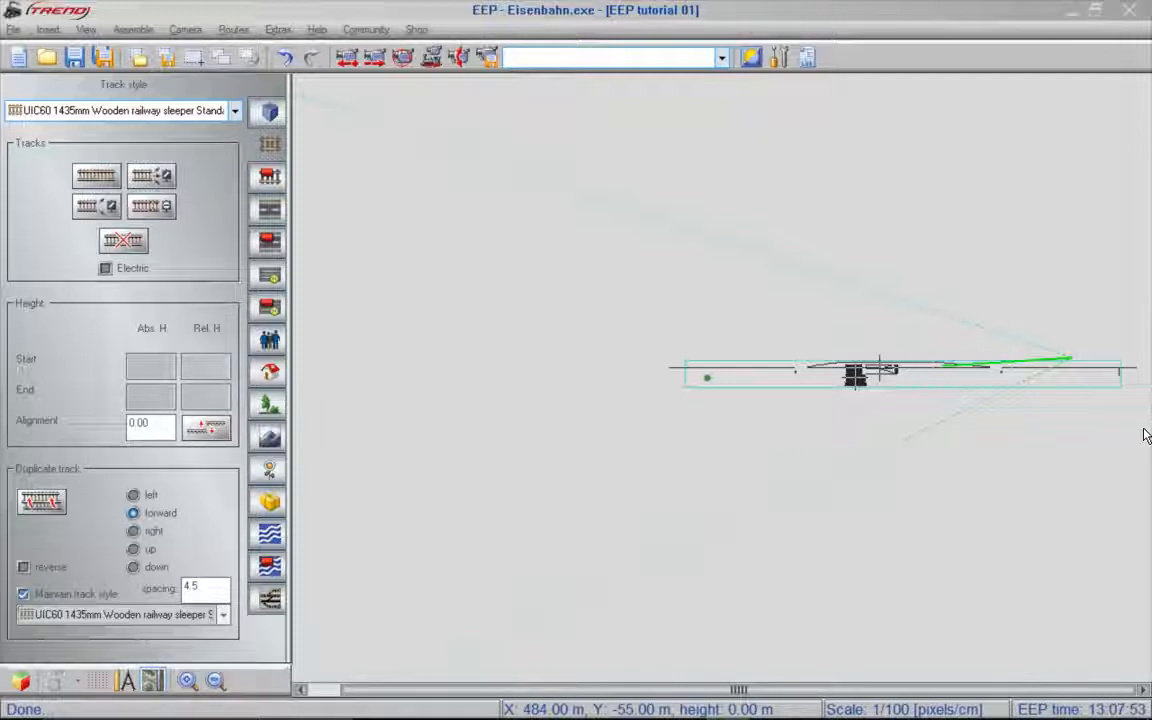
{"action": "left_click", "coordinate": [168, 58]}
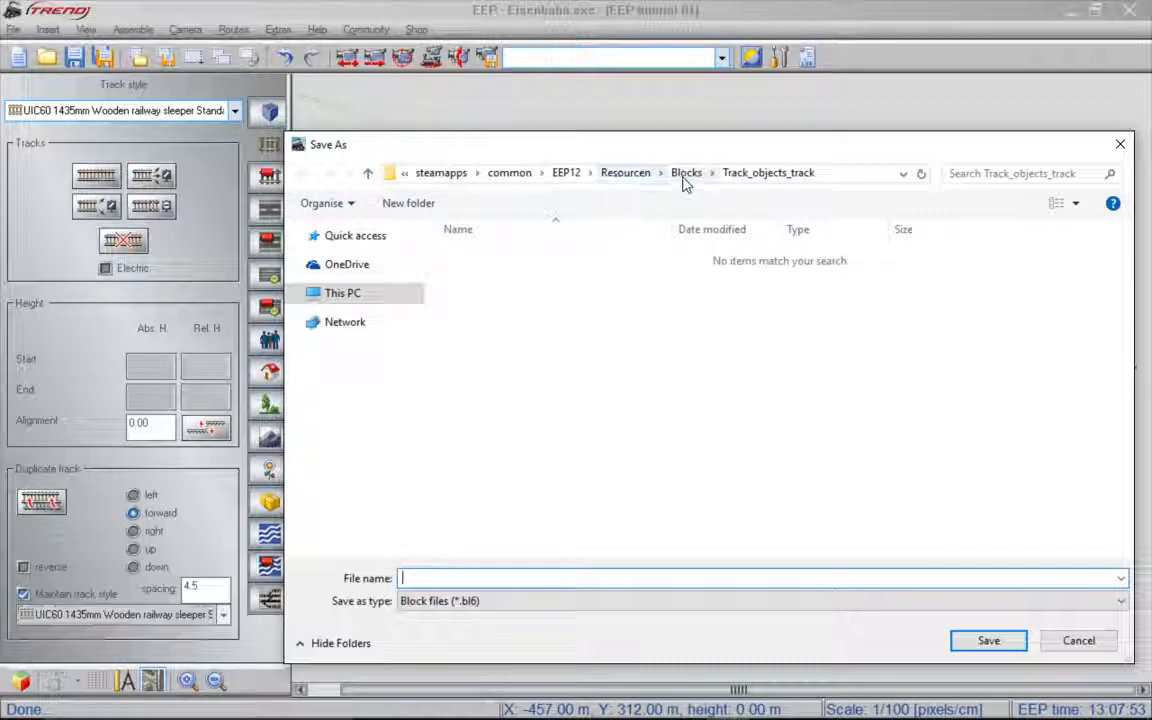
{"action": "type", "text": "Paulinzella station complete"}
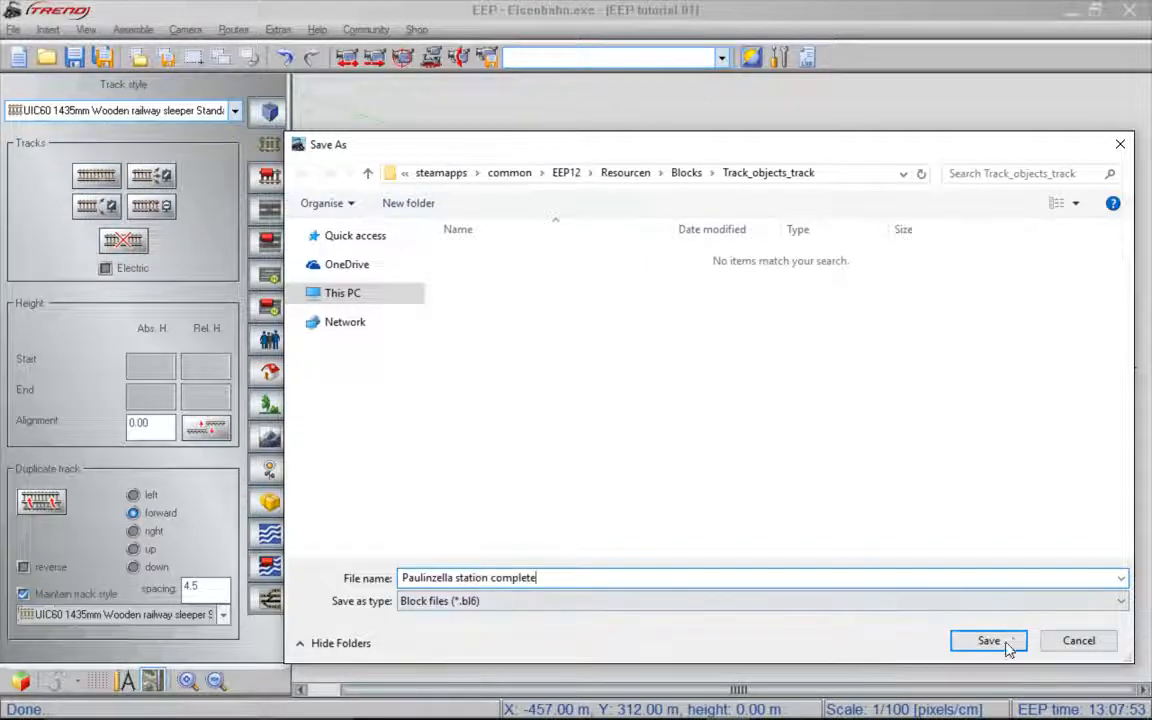
{"action": "left_click", "coordinate": [1007, 645]}
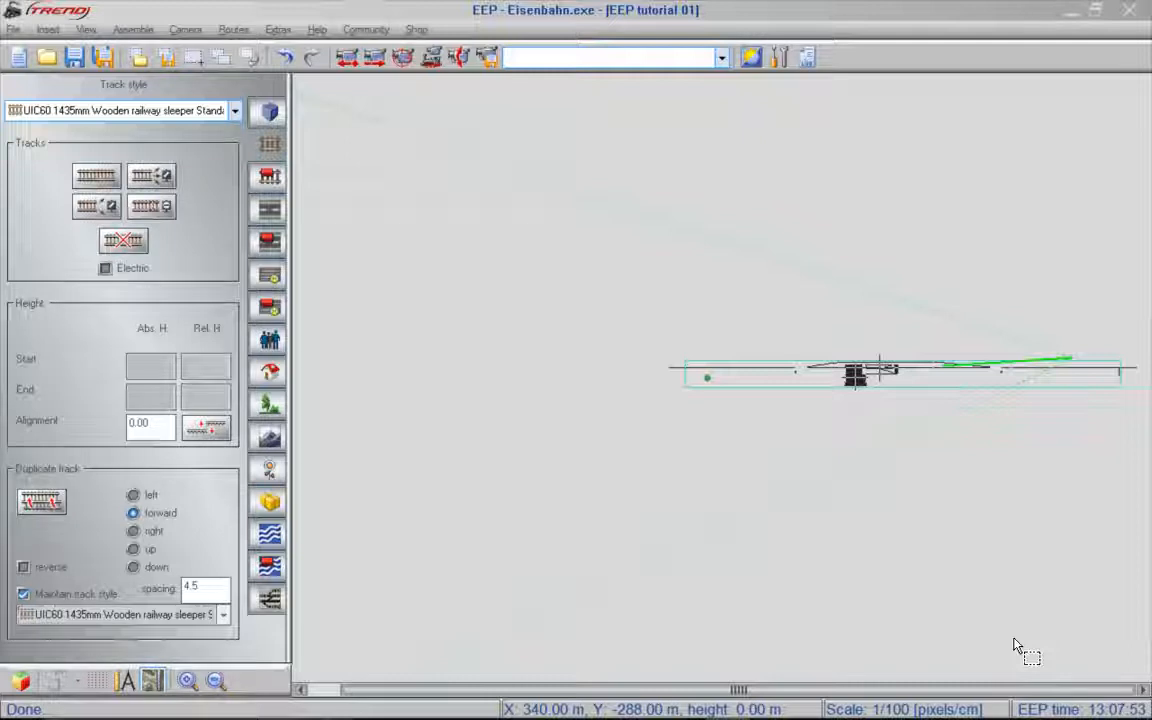
{"action": "key", "text": "Delete"}
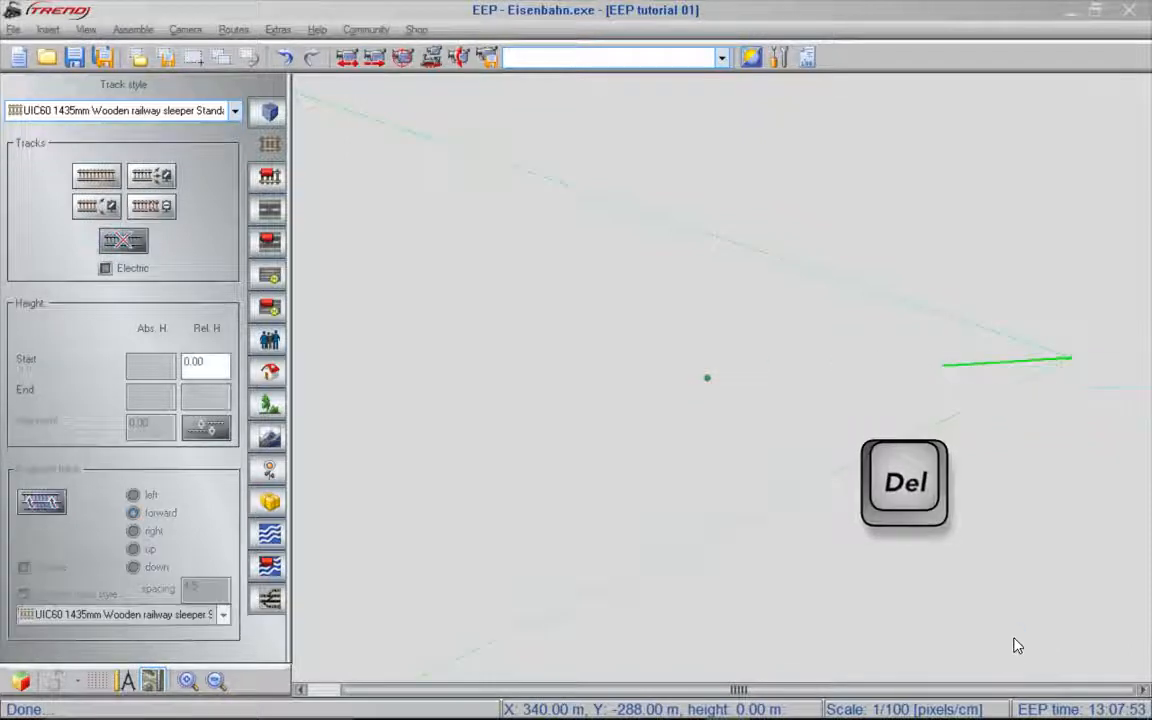
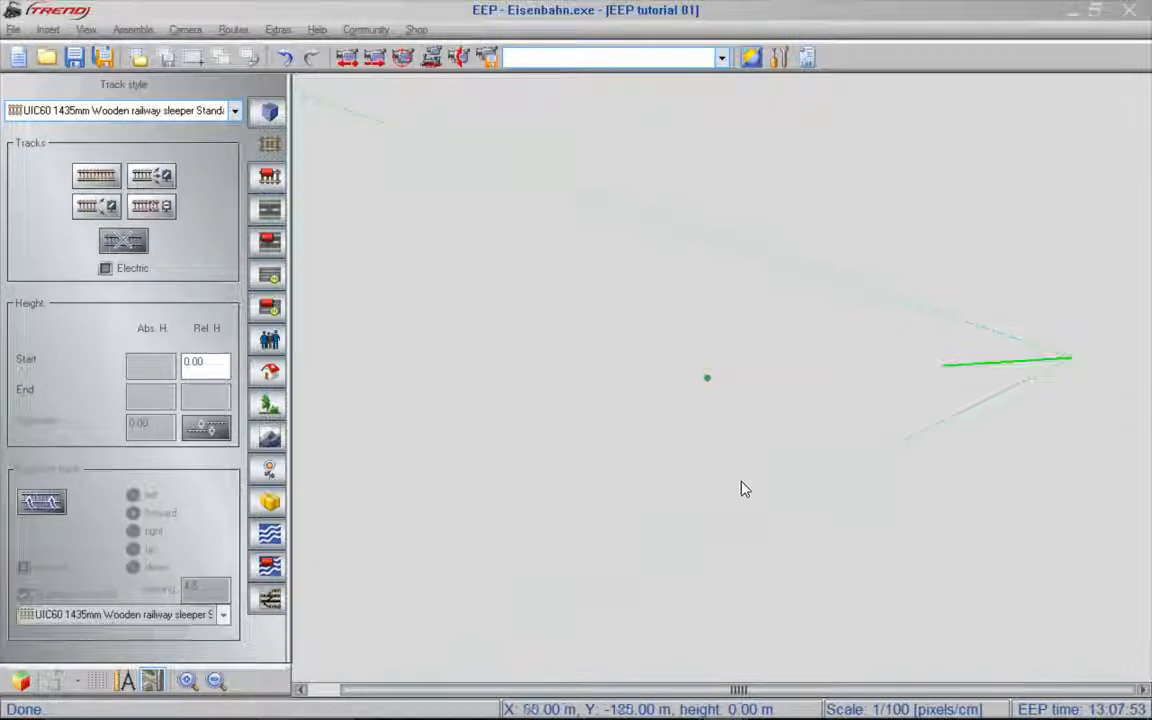
- Turn off matching object height to the surface and load the stored block Paulinzella station complete.bl6 into the layout
{"action": "left_click", "coordinate": [44, 30]}
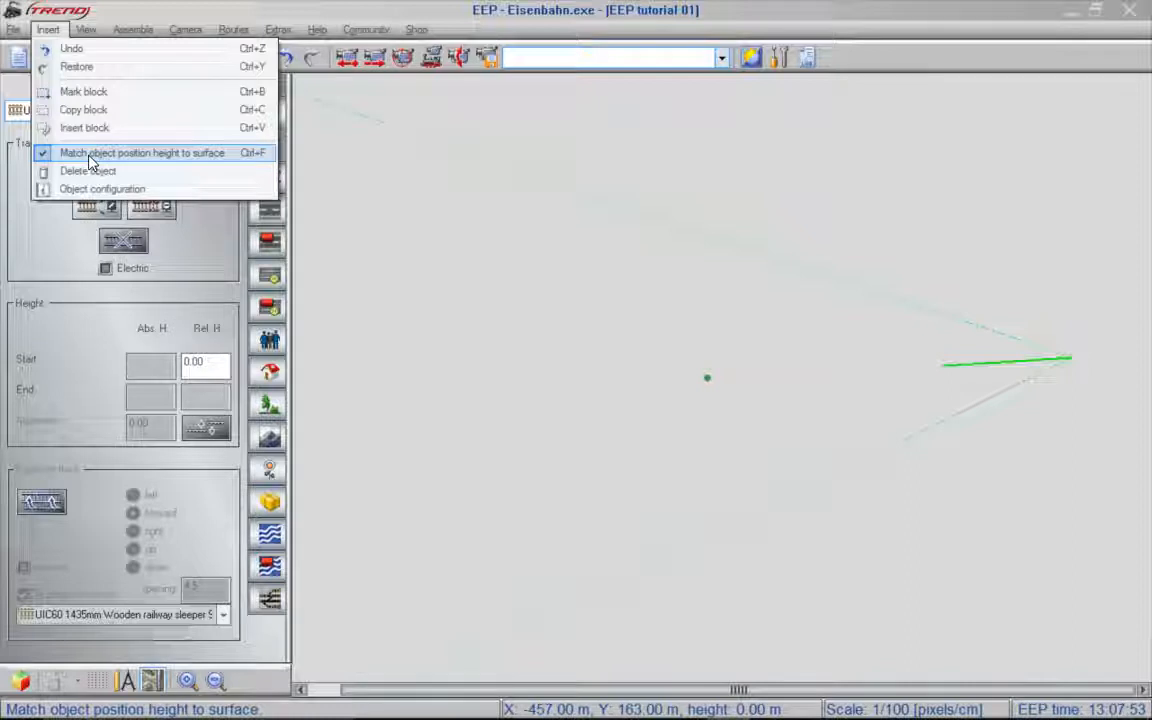
{"action": "left_click", "coordinate": [89, 160]}
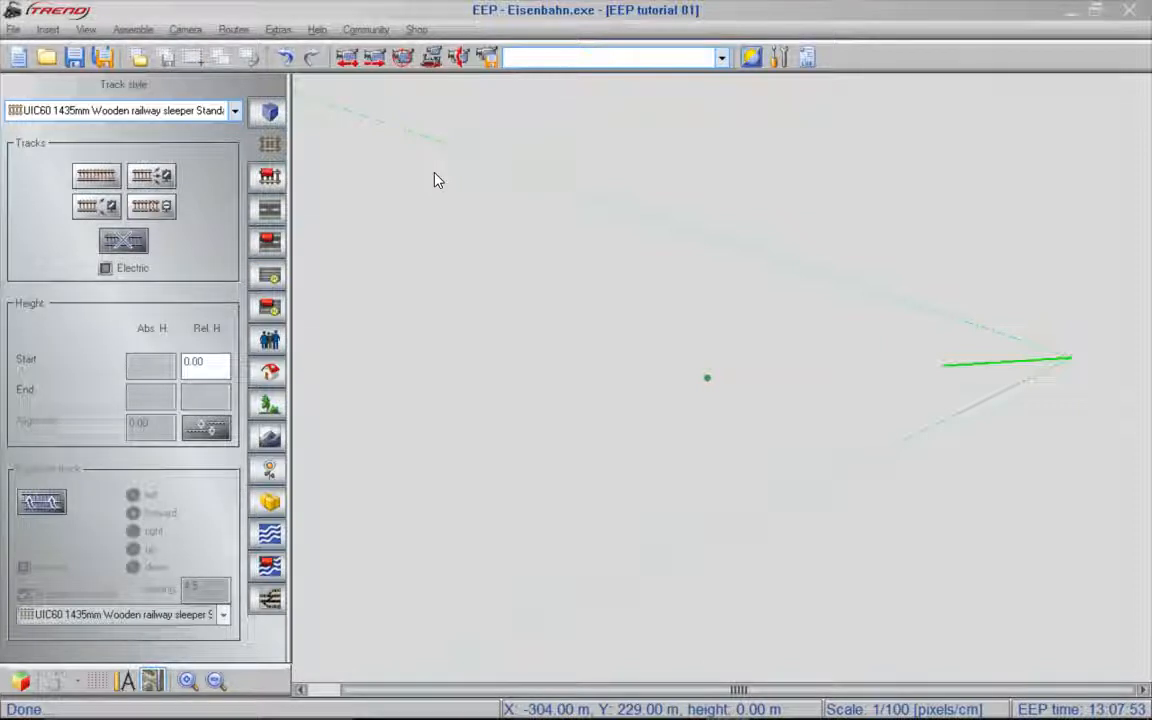
{"action": "left_click", "coordinate": [138, 58]}
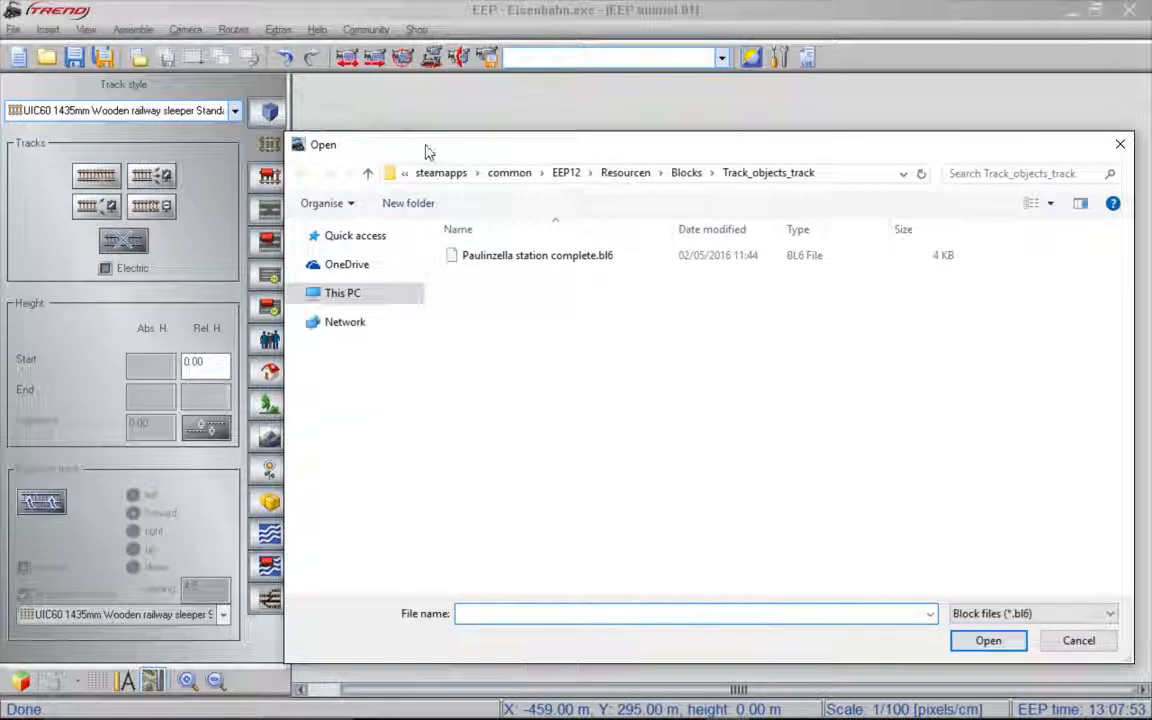
{"action": "left_click", "coordinate": [526, 258]}
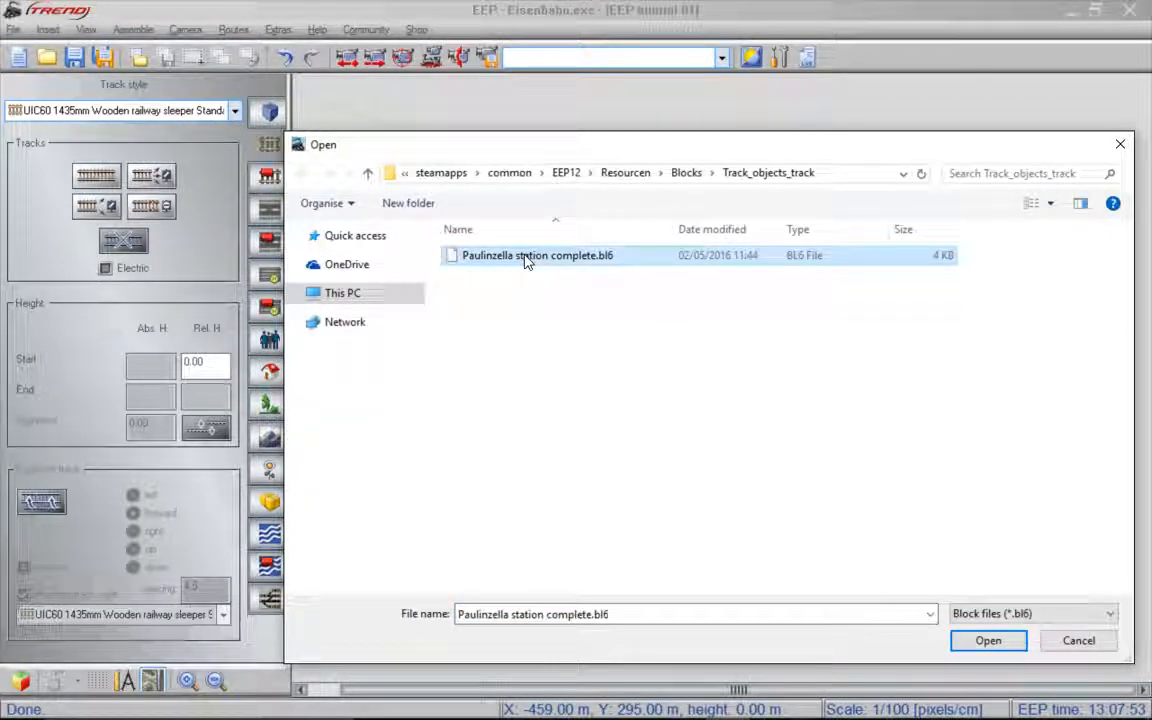
{"action": "left_click", "coordinate": [987, 641]}
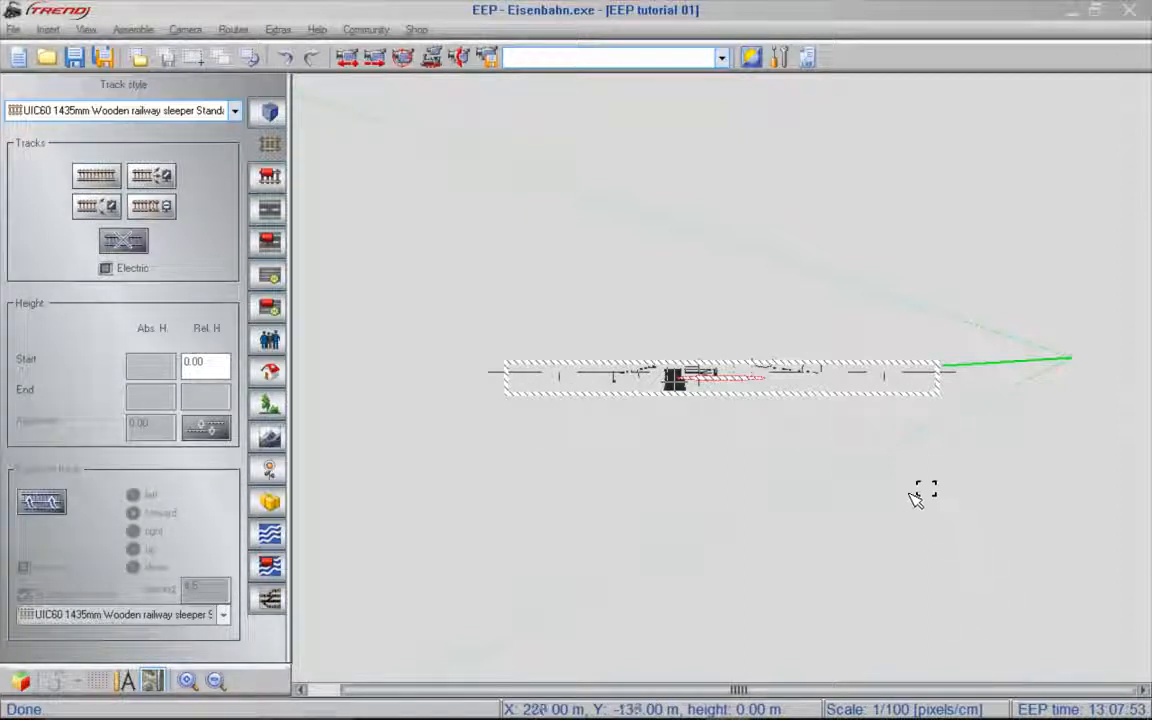
- Position the inserted station block at X 0 and Y 0, and deselect it
{"action": "right_click", "coordinate": [846, 383]}
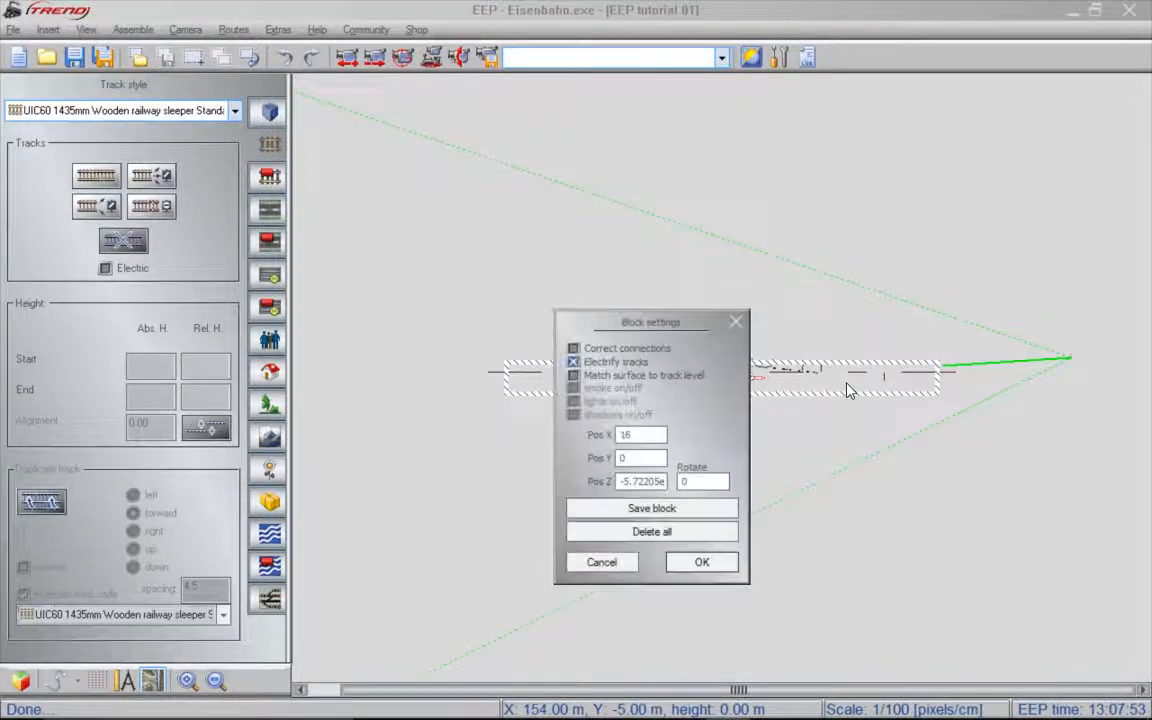
{"action": "double_click", "coordinate": [627, 434]}
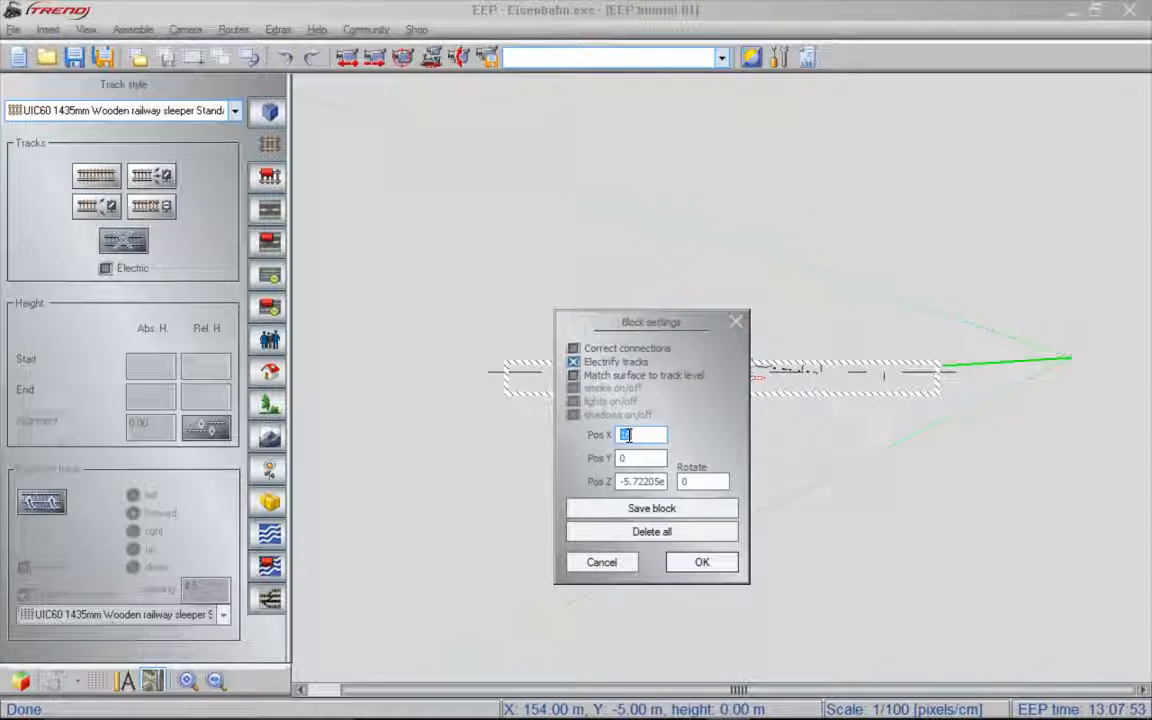
{"action": "type", "text": "0"}
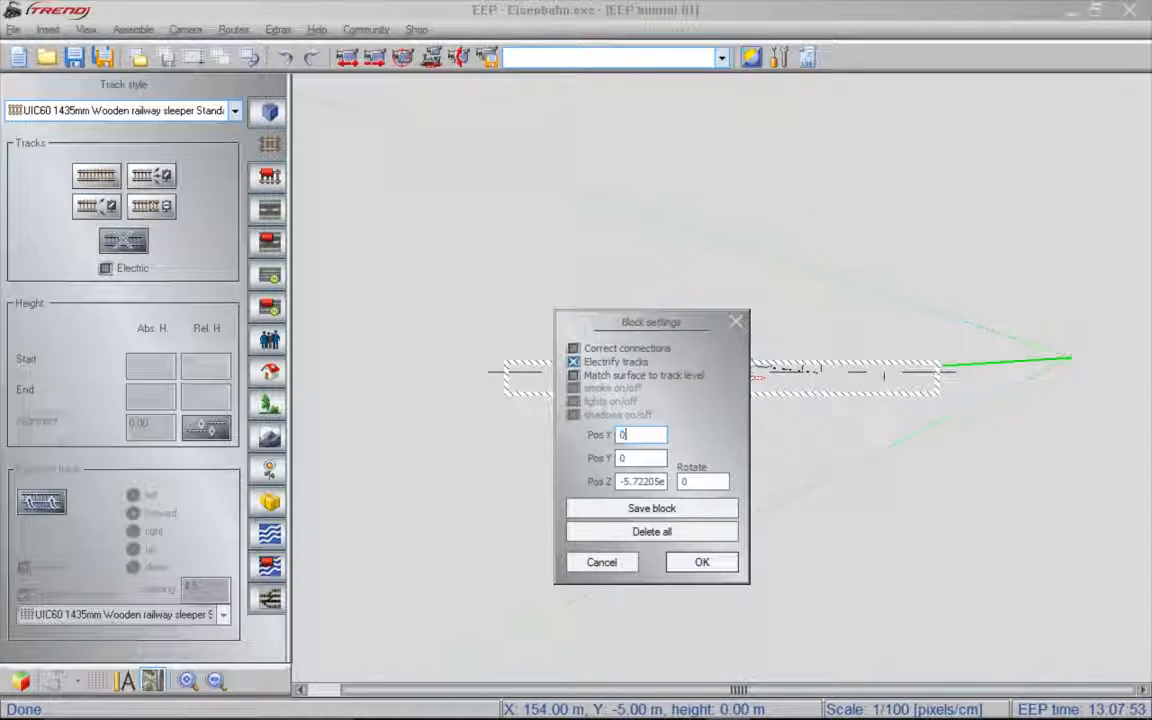
{"action": "left_click", "coordinate": [637, 456]}
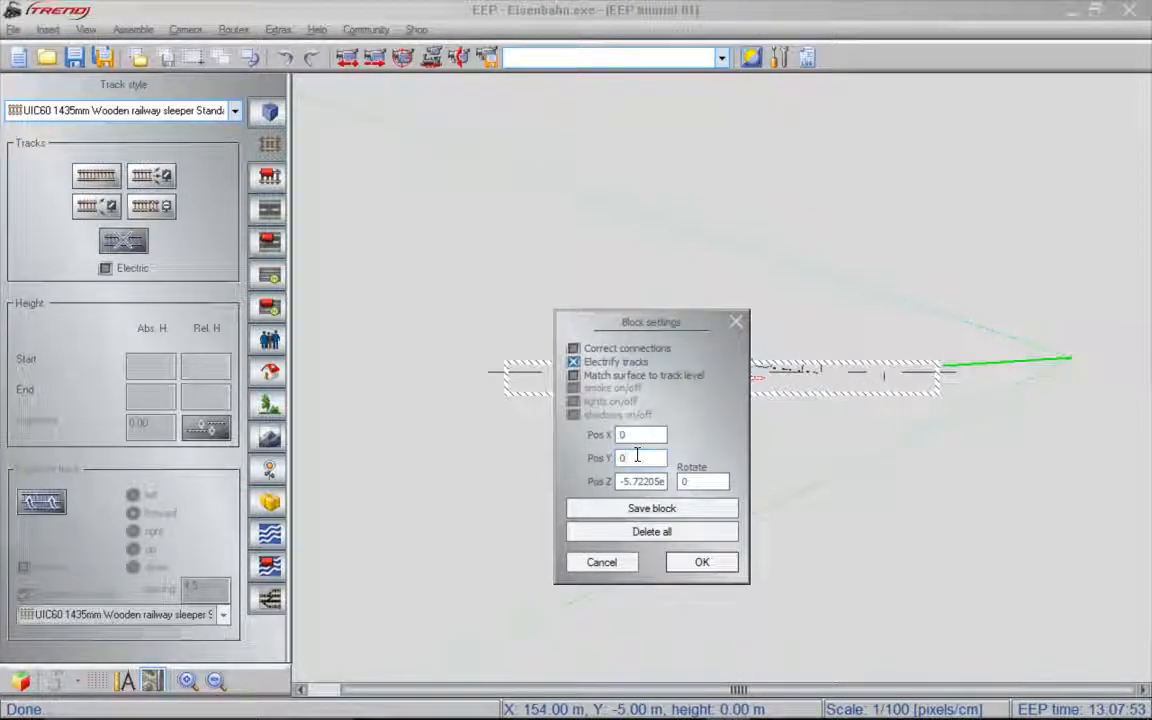
{"action": "left_click", "coordinate": [697, 560]}
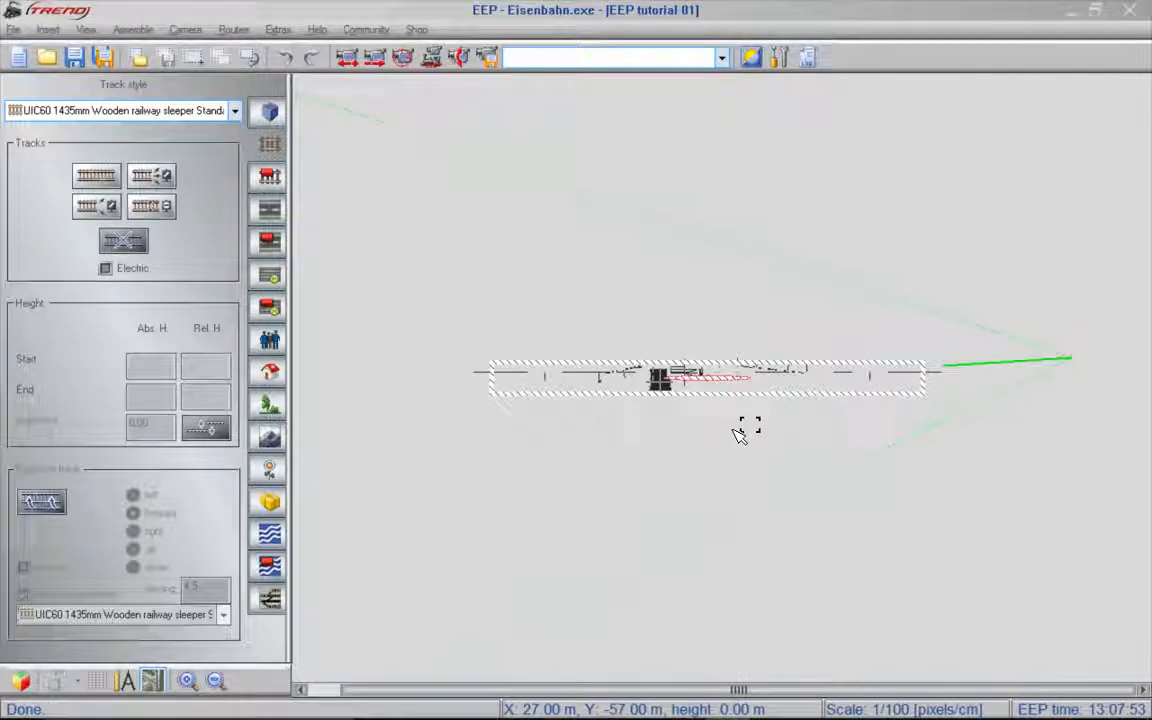
{"action": "left_click", "coordinate": [737, 437]}
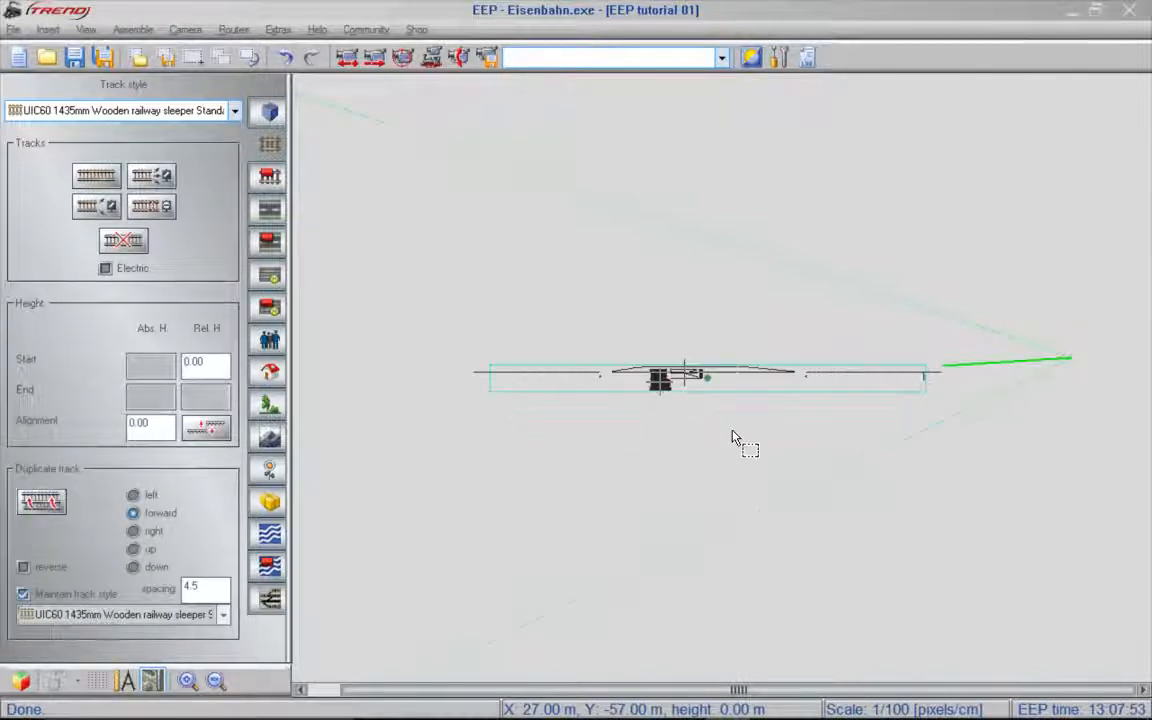
{"action": "left_click", "coordinate": [732, 431]}
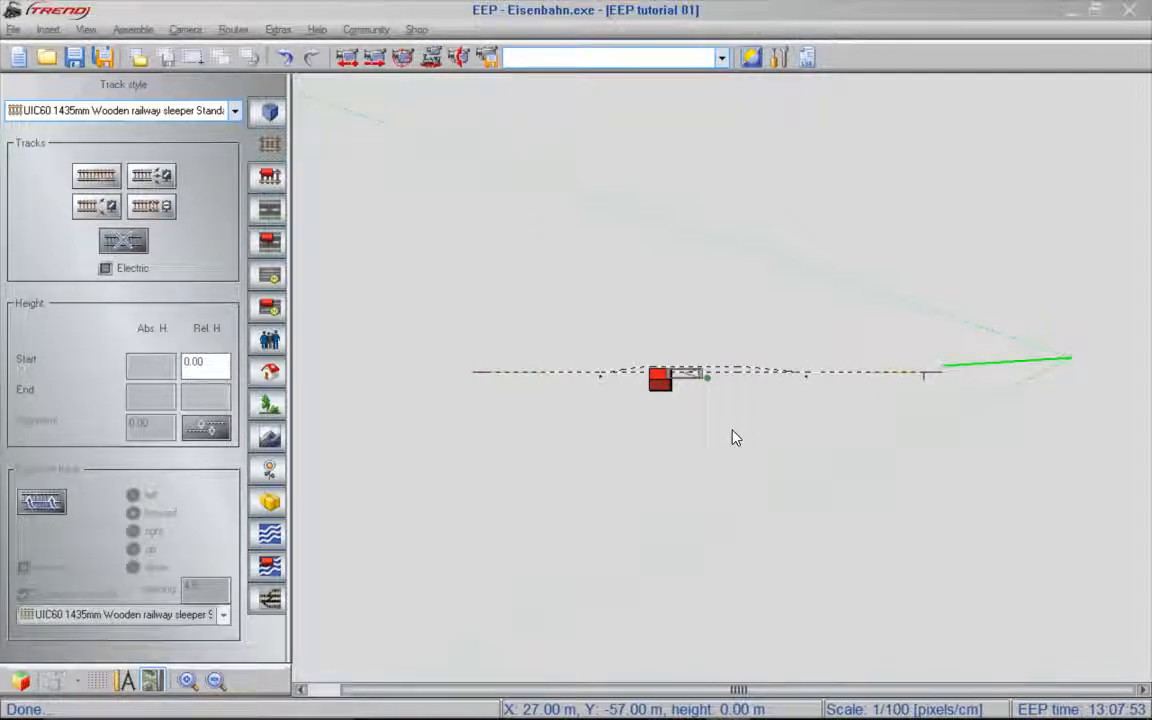
- Duplicate the straight track section at the station's eastern end forward
{"action": "scroll", "coordinate": [713, 386], "scroll_direction": "up", "scroll_amount": 1}
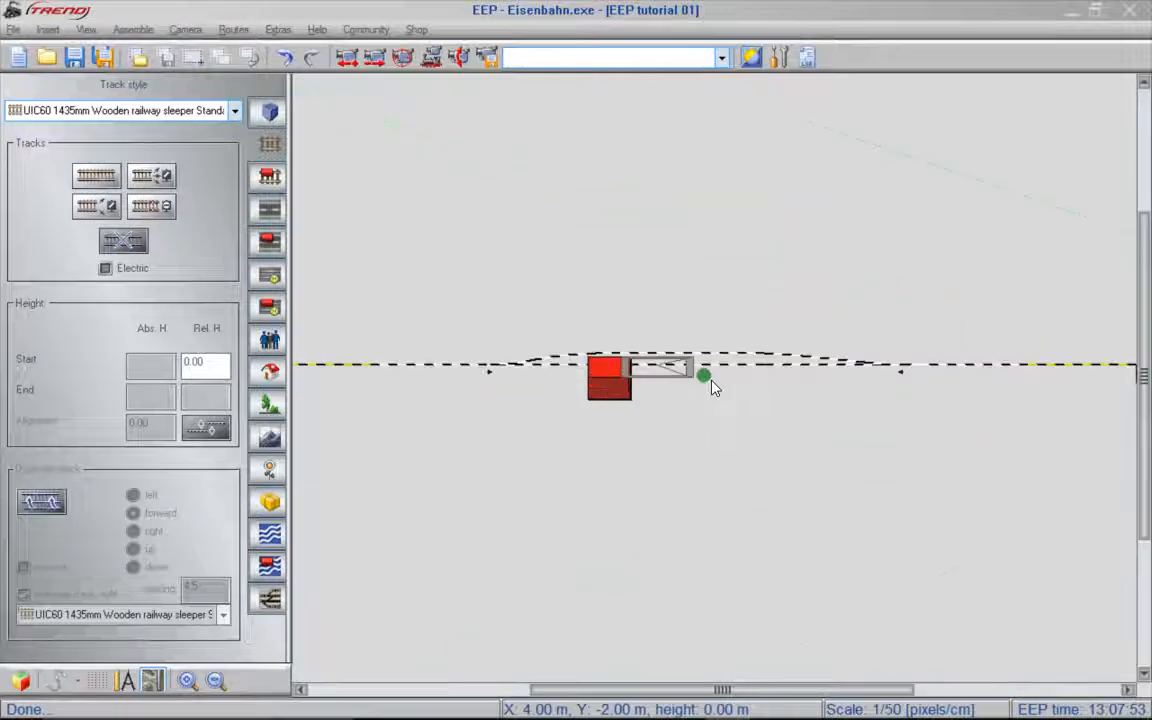
{"action": "scroll", "coordinate": [713, 386], "scroll_direction": "up", "scroll_amount": 1}
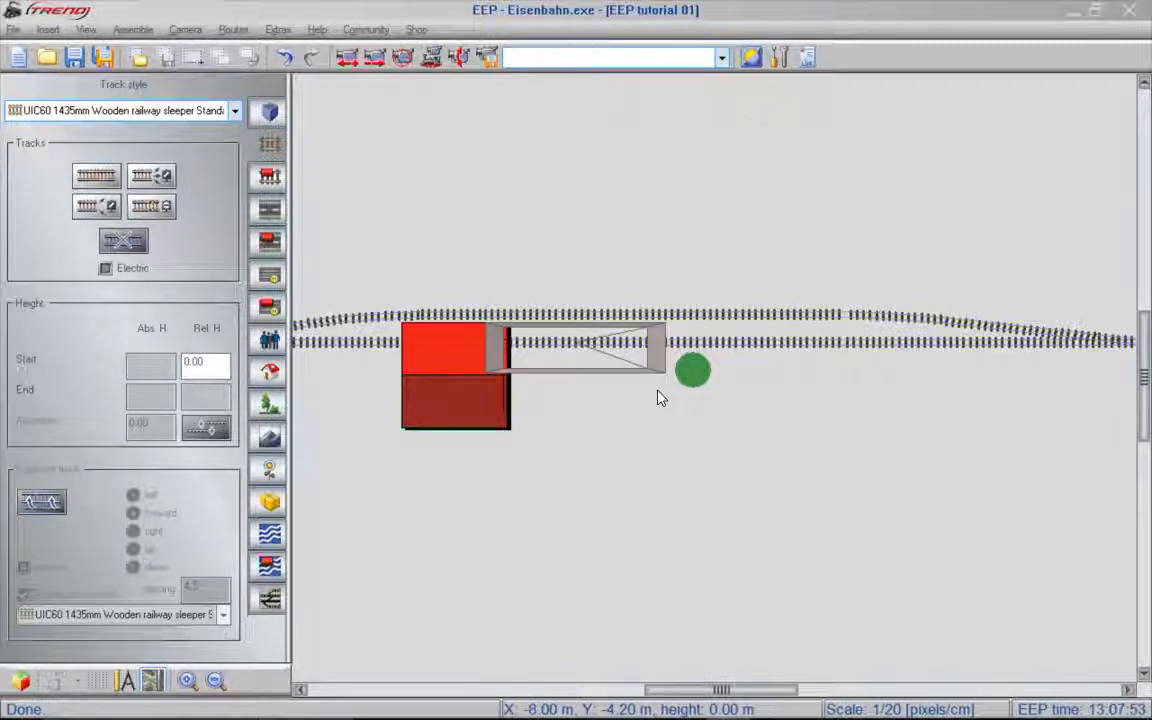
{"action": "scroll", "coordinate": [658, 397], "scroll_direction": "down", "scroll_amount": 3}
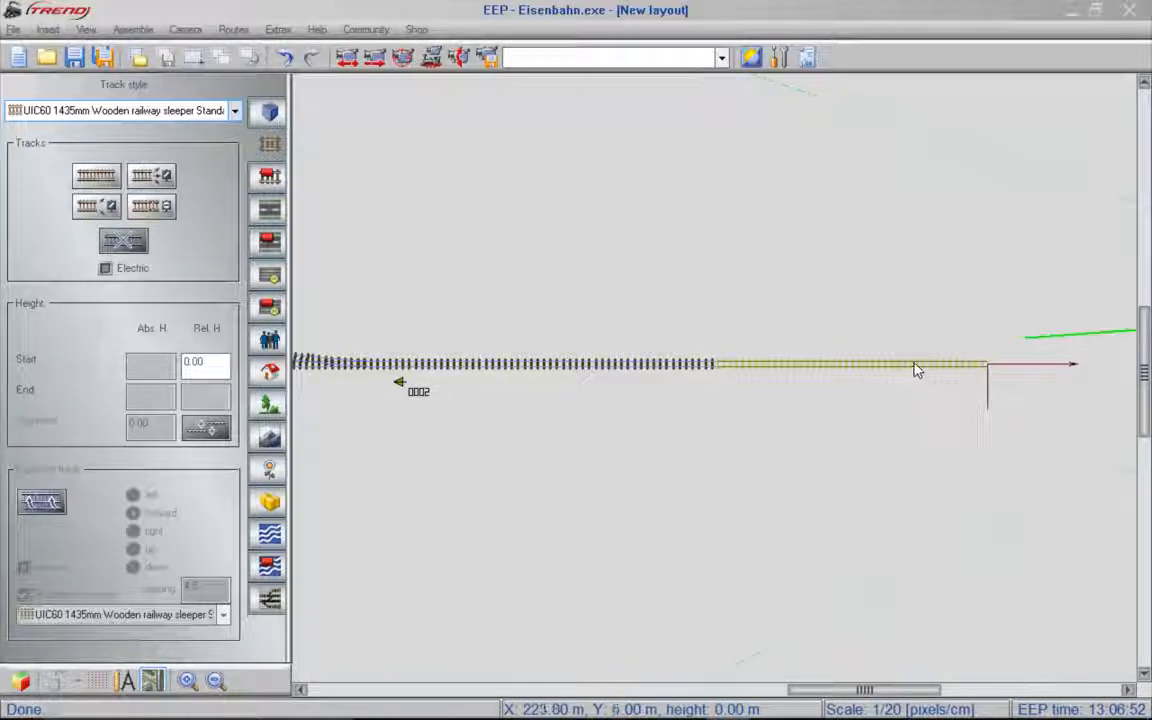
{"action": "left_click", "coordinate": [914, 363]}
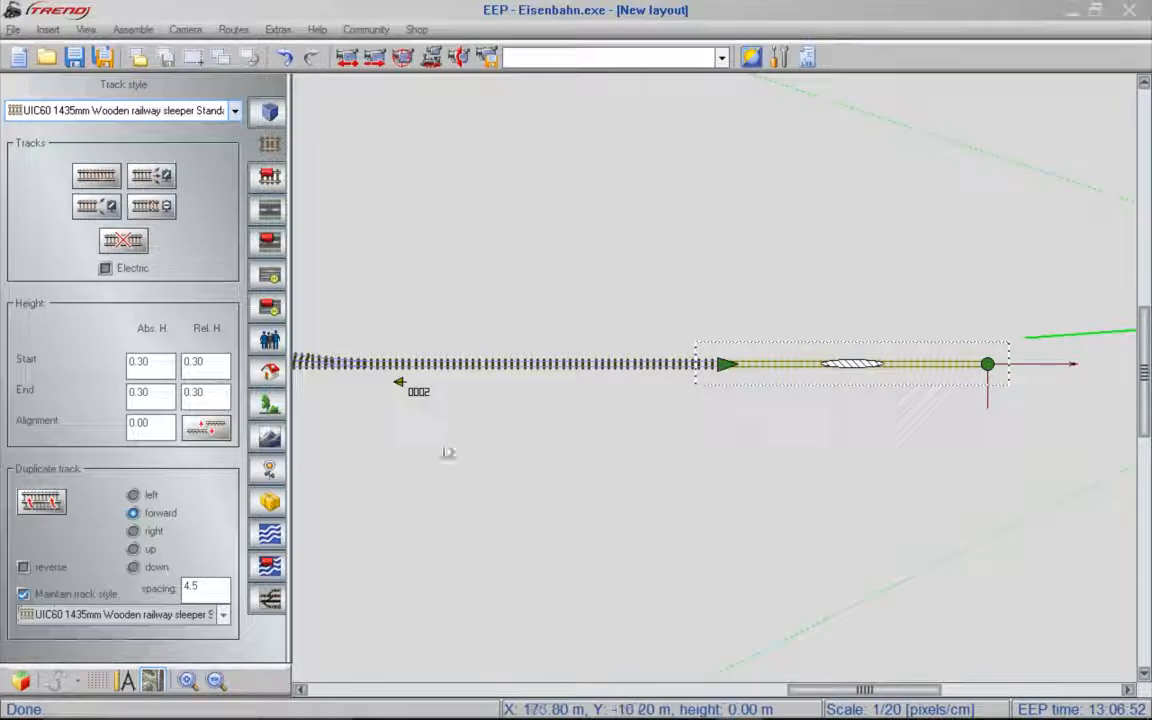
{"action": "left_click", "coordinate": [48, 501]}
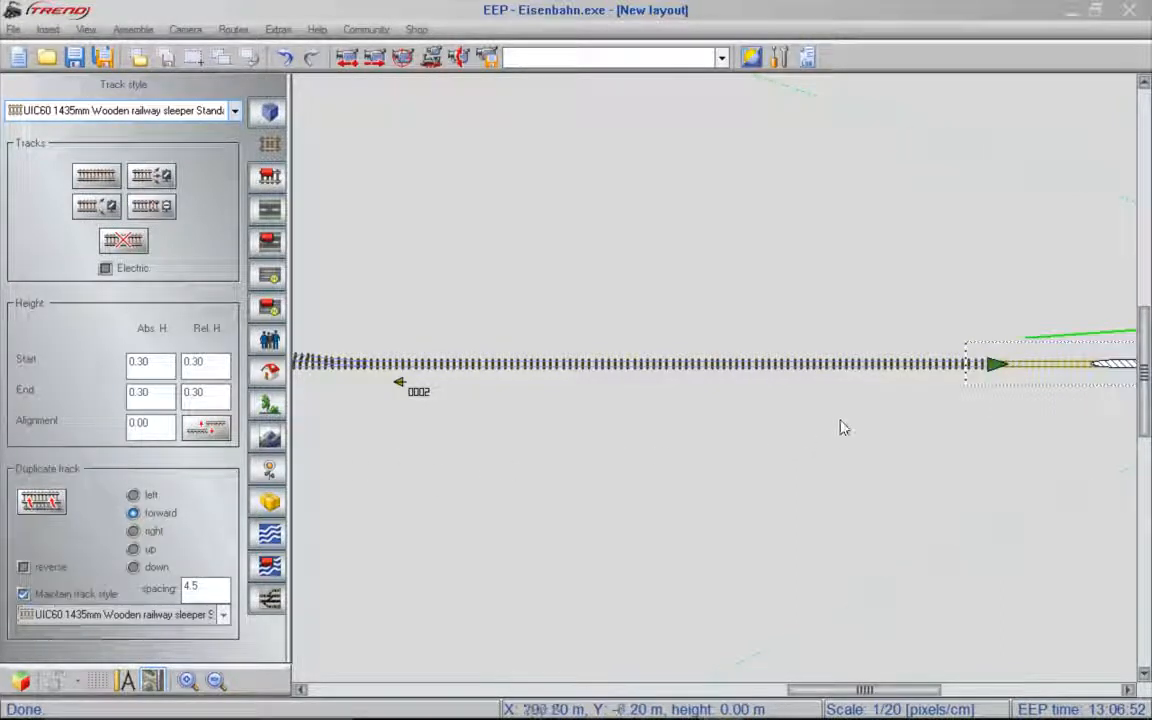
- Set the angle of the newly duplicated eastern track section to 45 degrees
{"action": "double_click", "coordinate": [1031, 371]}
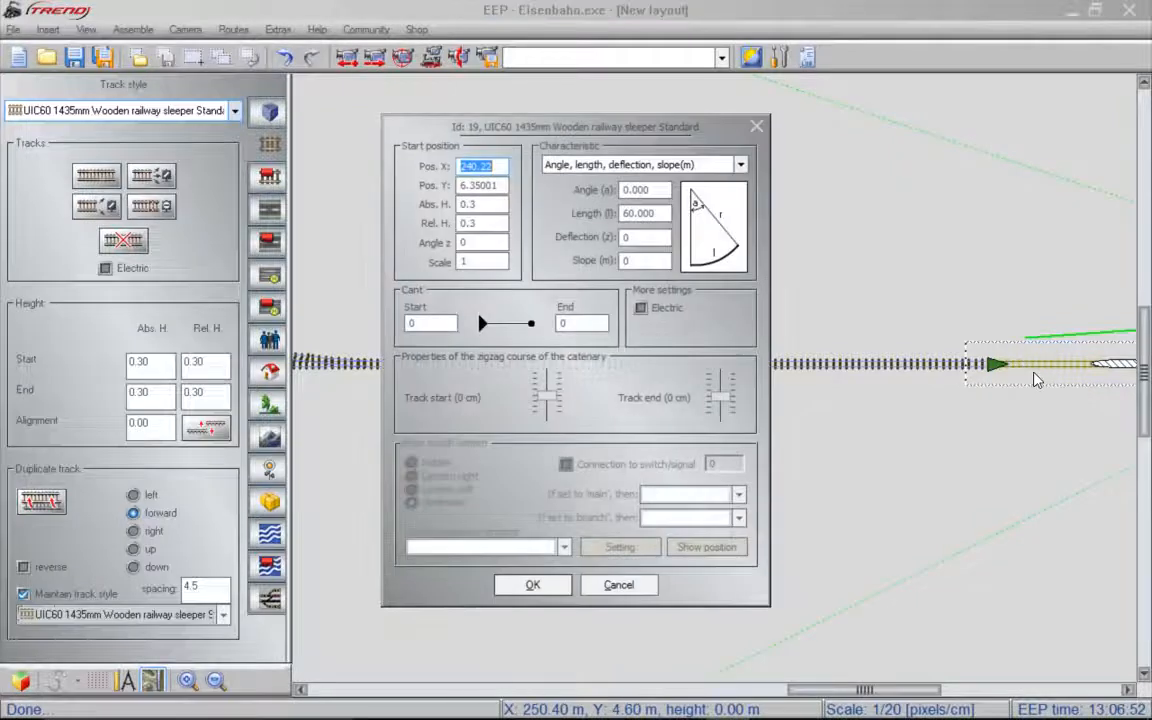
{"action": "double_click", "coordinate": [648, 190]}
{"action": "type", "text": "45"}
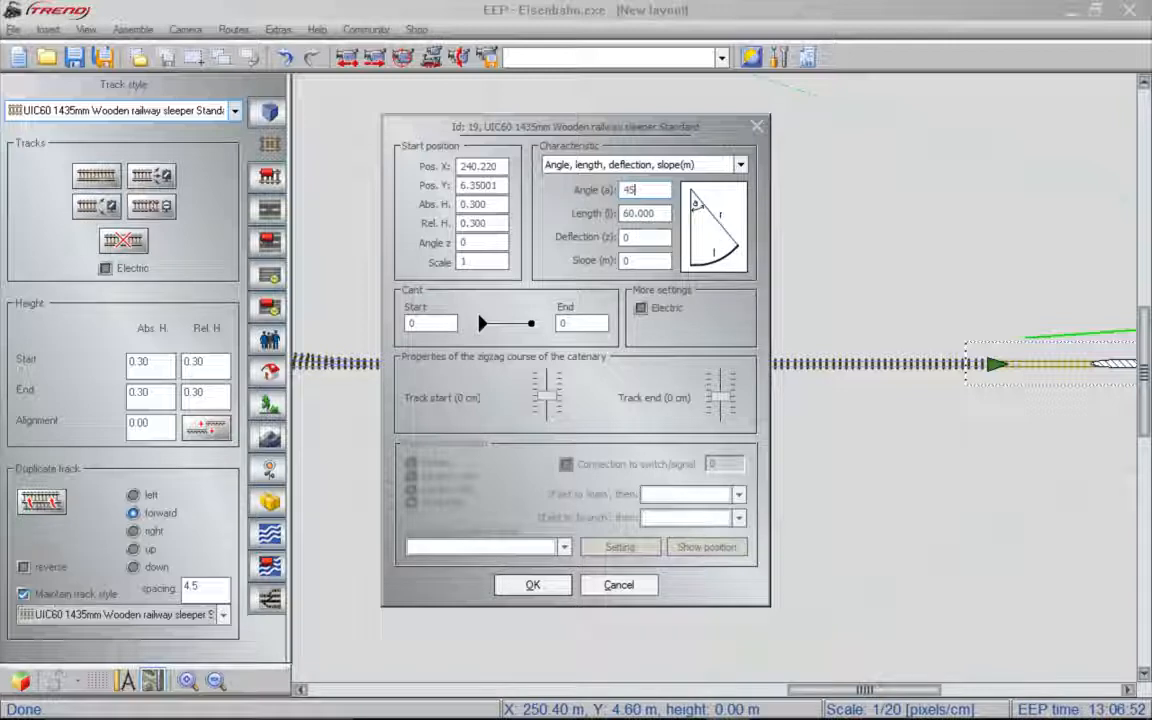
{"action": "key", "text": "Return"}
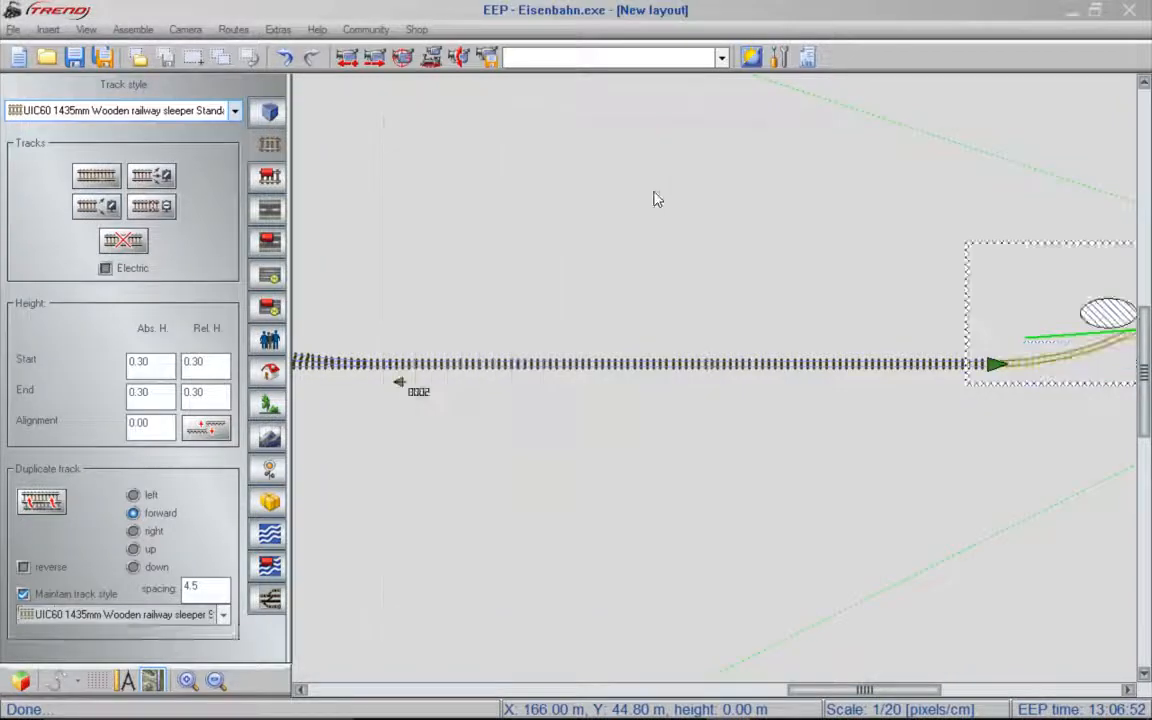
- Duplicate the curved track section forward three times to build a semicircle at the eastern end of the line
{"action": "left_click_drag", "start_coordinate": [896, 690], "coordinate": [982, 690]}
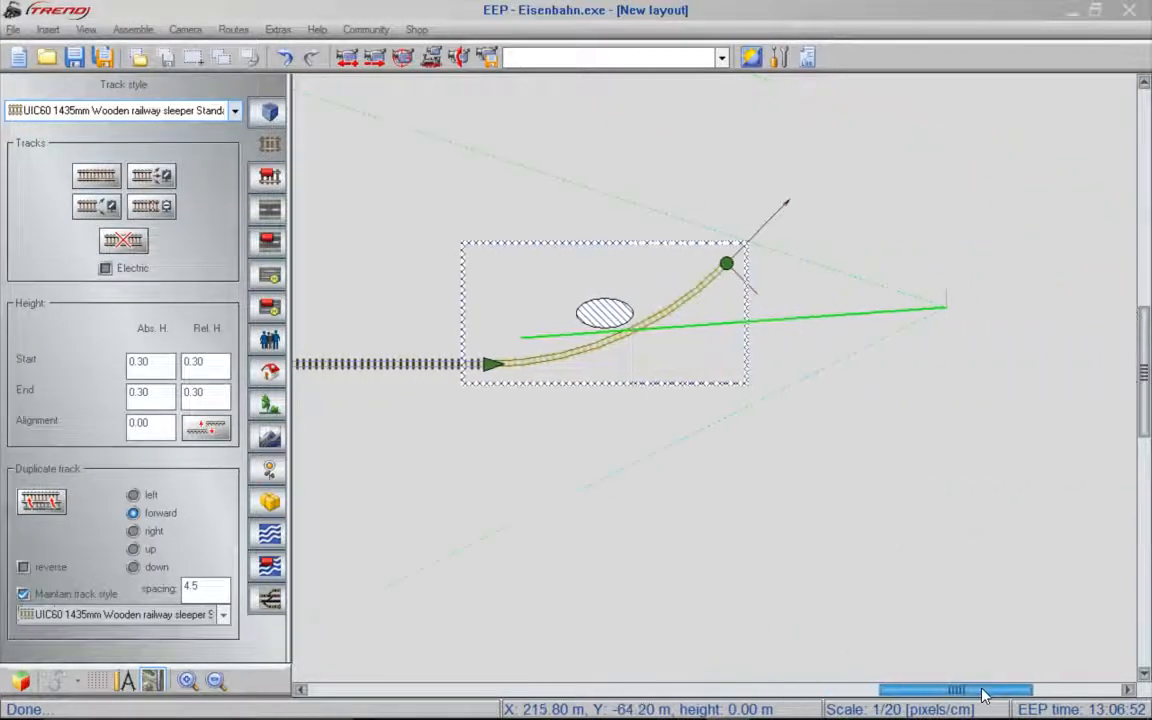
{"action": "left_click_drag", "start_coordinate": [1146, 388], "coordinate": [1147, 325]}
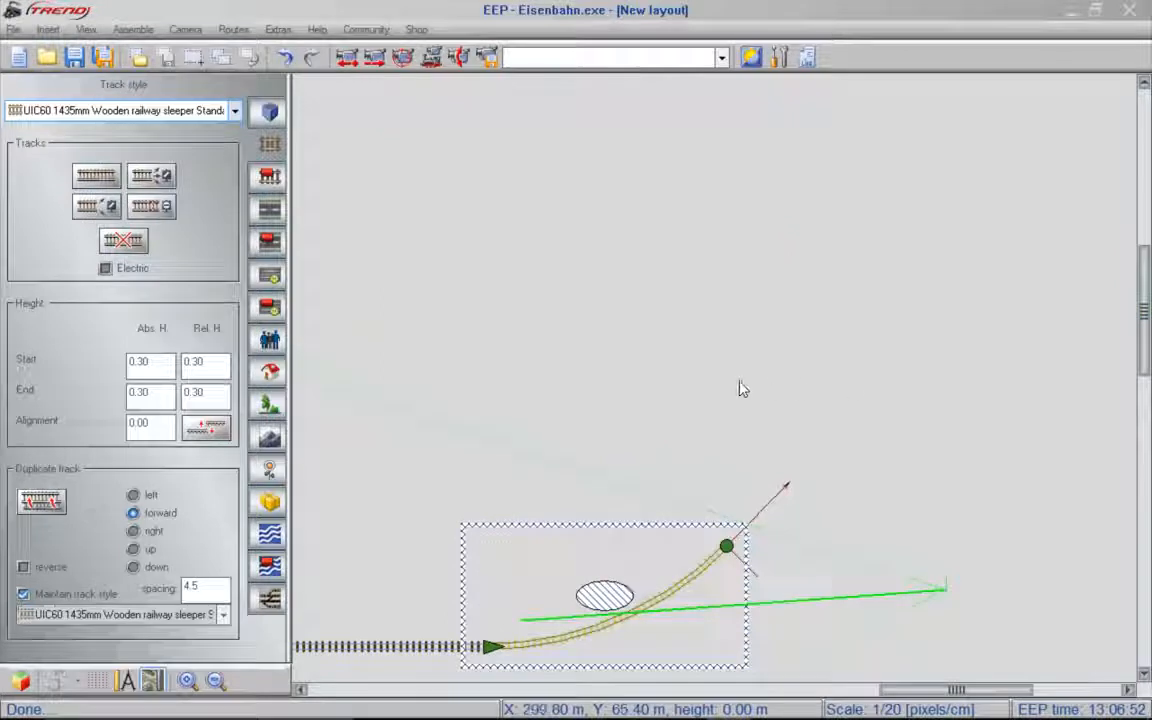
{"action": "scroll", "coordinate": [577, 365], "scroll_direction": "down", "scroll_amount": 3}
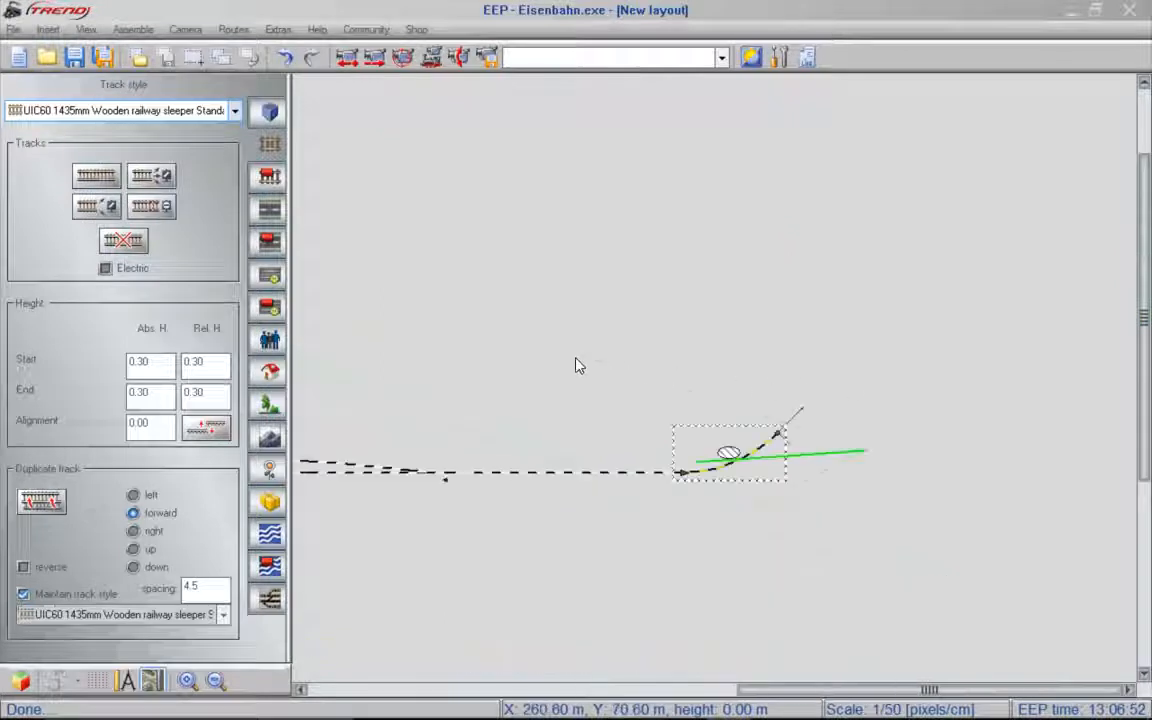
{"action": "left_click", "coordinate": [48, 503]}
{"action": "left_click", "coordinate": [48, 503]}
{"action": "left_click", "coordinate": [48, 503]}
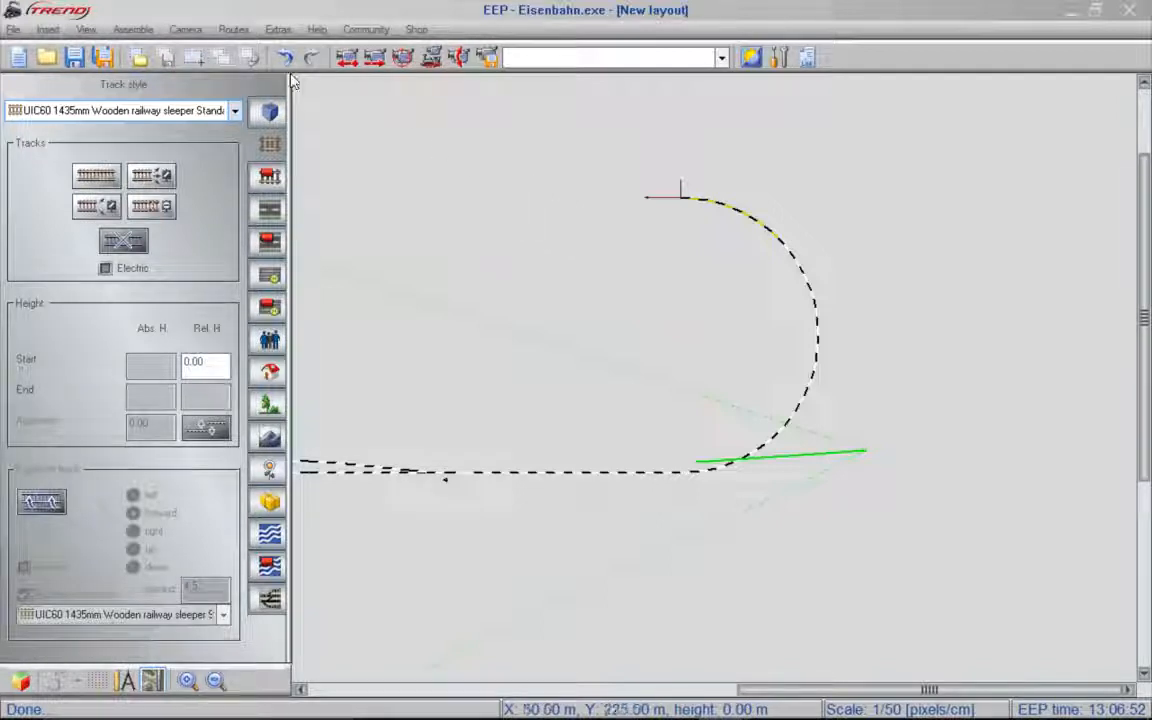
- Use Close gap to join the open end of the eastern curve to the station's western track end, and deselect the new tracks
{"action": "left_click", "coordinate": [144, 33]}
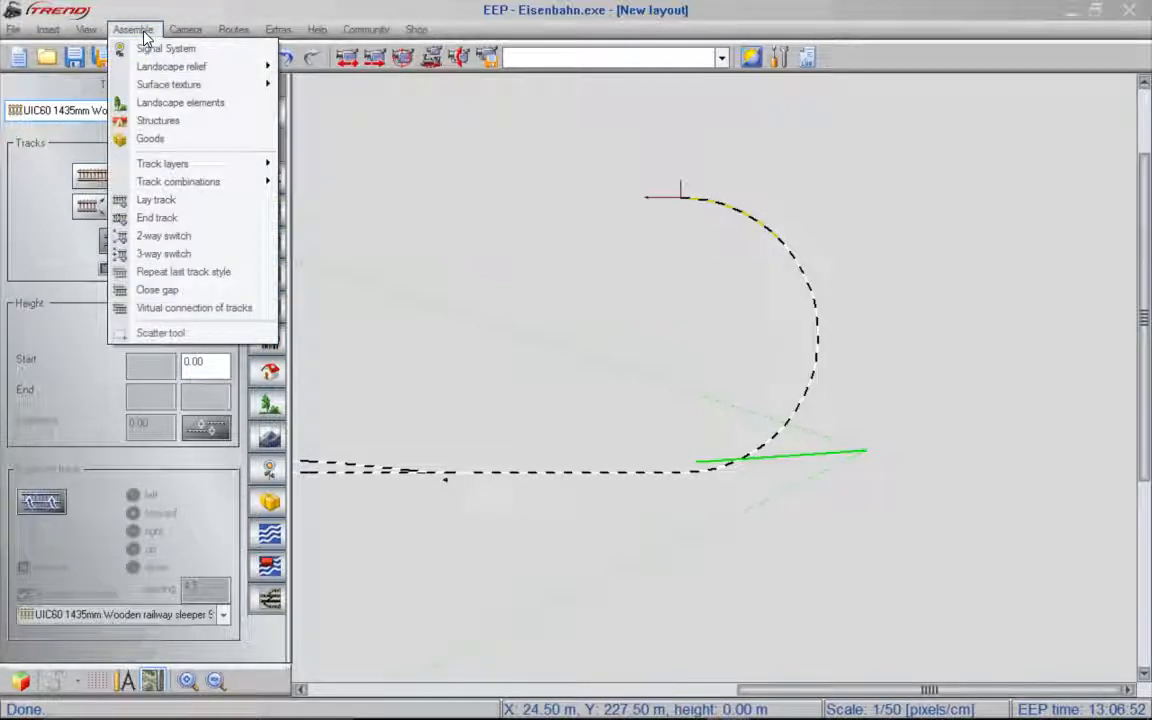
{"action": "left_click", "coordinate": [178, 290]}
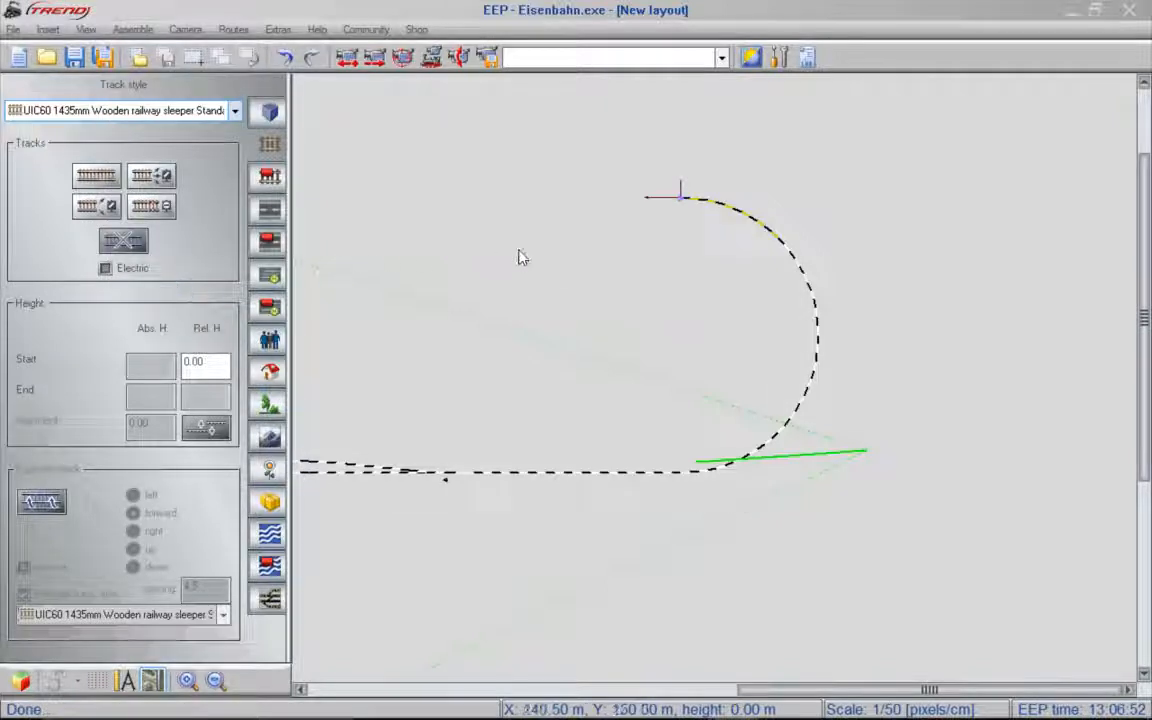
{"action": "scroll", "coordinate": [680, 203], "scroll_direction": "up", "scroll_amount": 3}
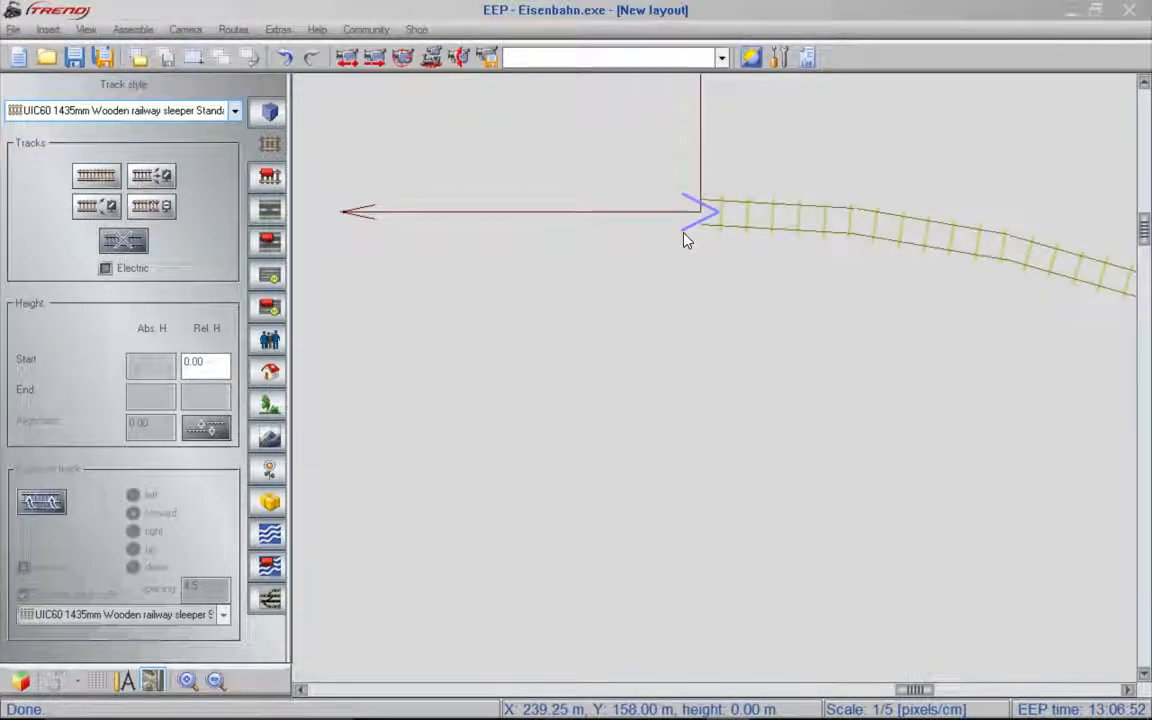
{"action": "left_click", "coordinate": [690, 211]}
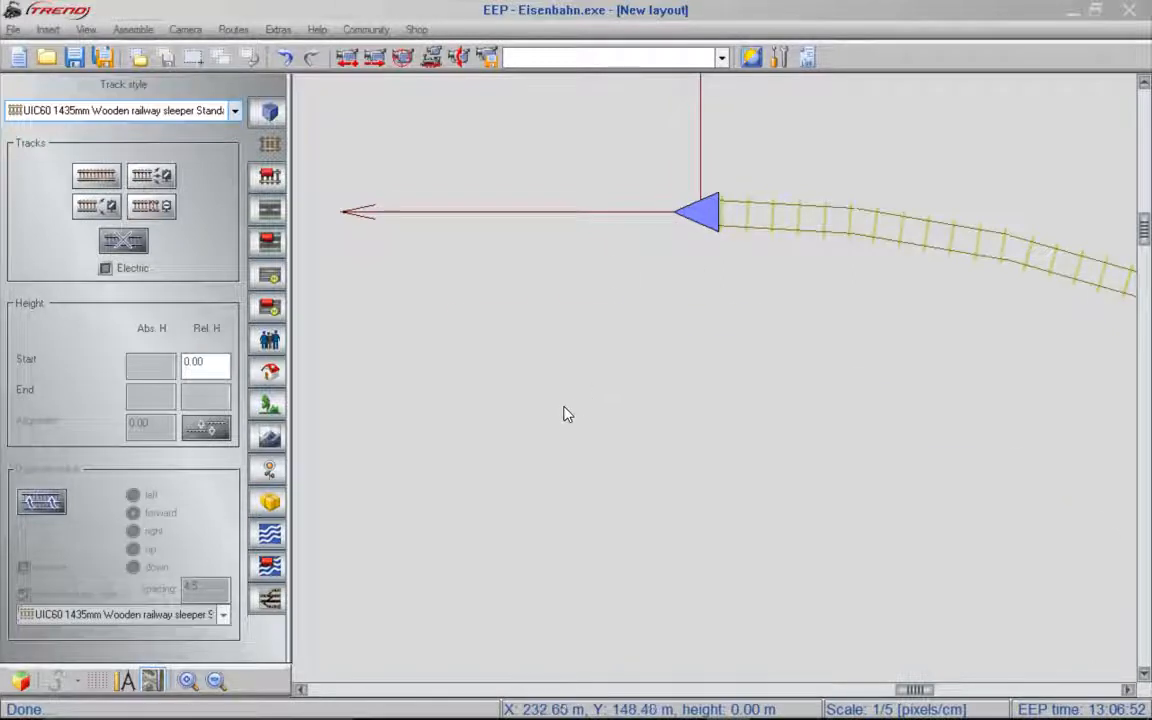
{"action": "scroll", "coordinate": [570, 406], "scroll_direction": "down", "scroll_amount": 5}
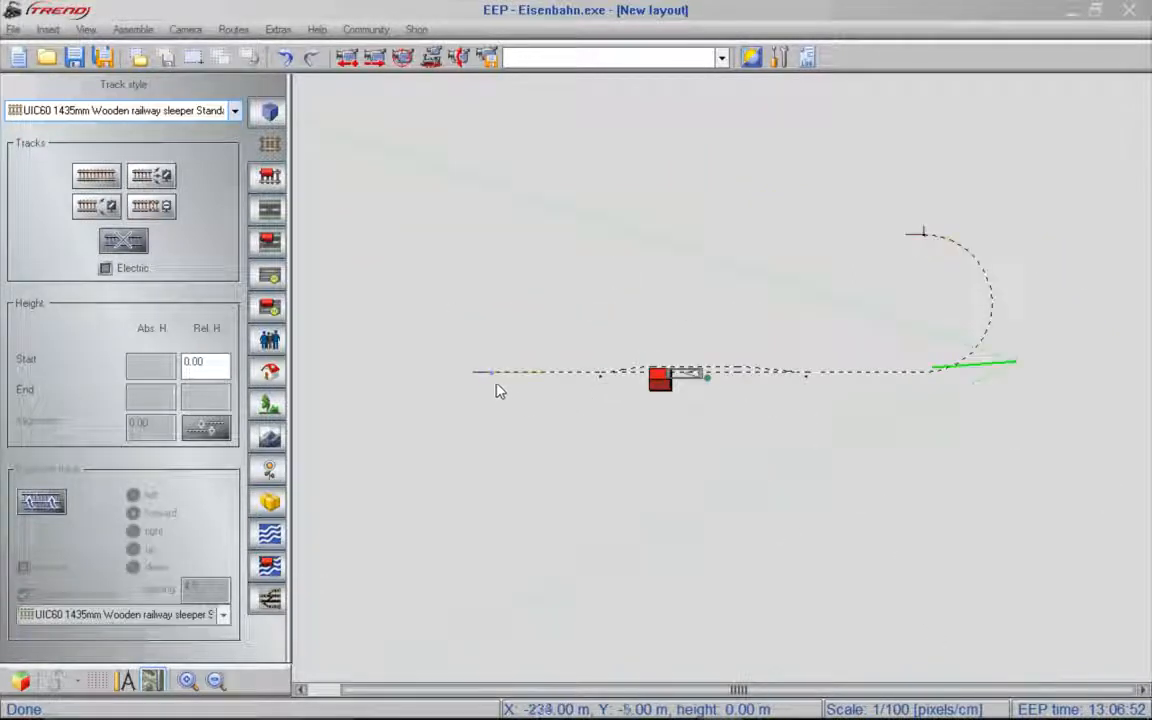
{"action": "scroll", "coordinate": [493, 385], "scroll_direction": "up", "scroll_amount": 1}
{"action": "scroll", "coordinate": [490, 387], "scroll_direction": "up", "scroll_amount": 1}
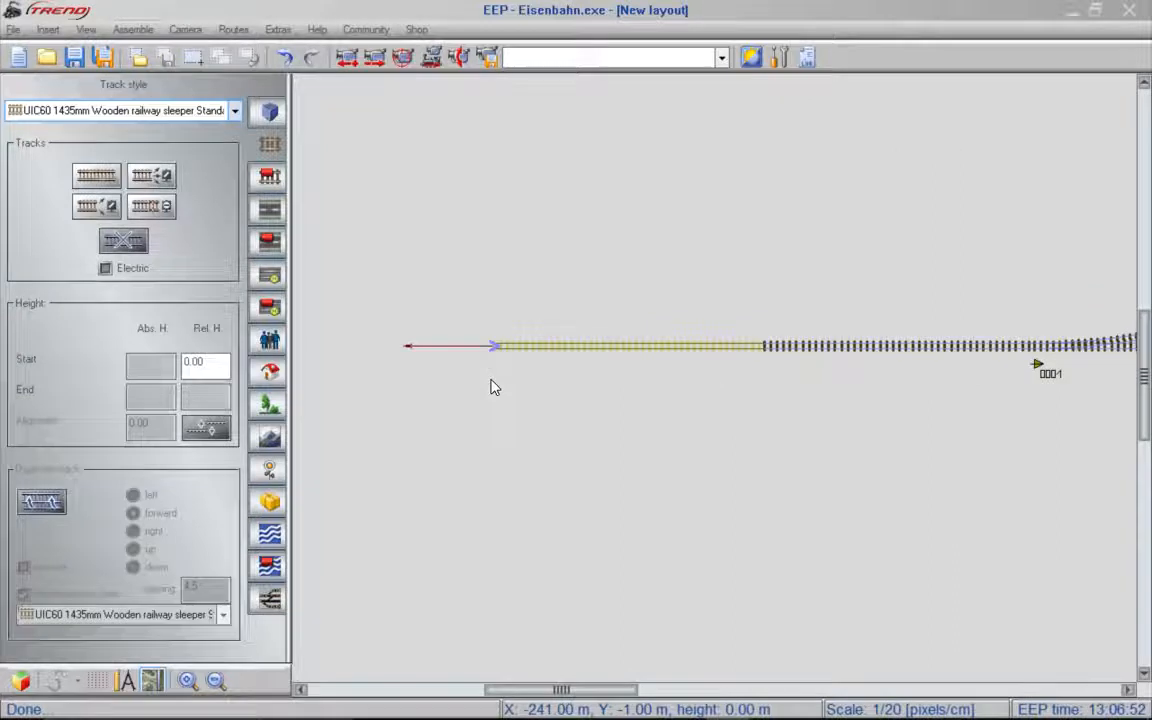
{"action": "scroll", "coordinate": [490, 387], "scroll_direction": "up", "scroll_amount": 1}
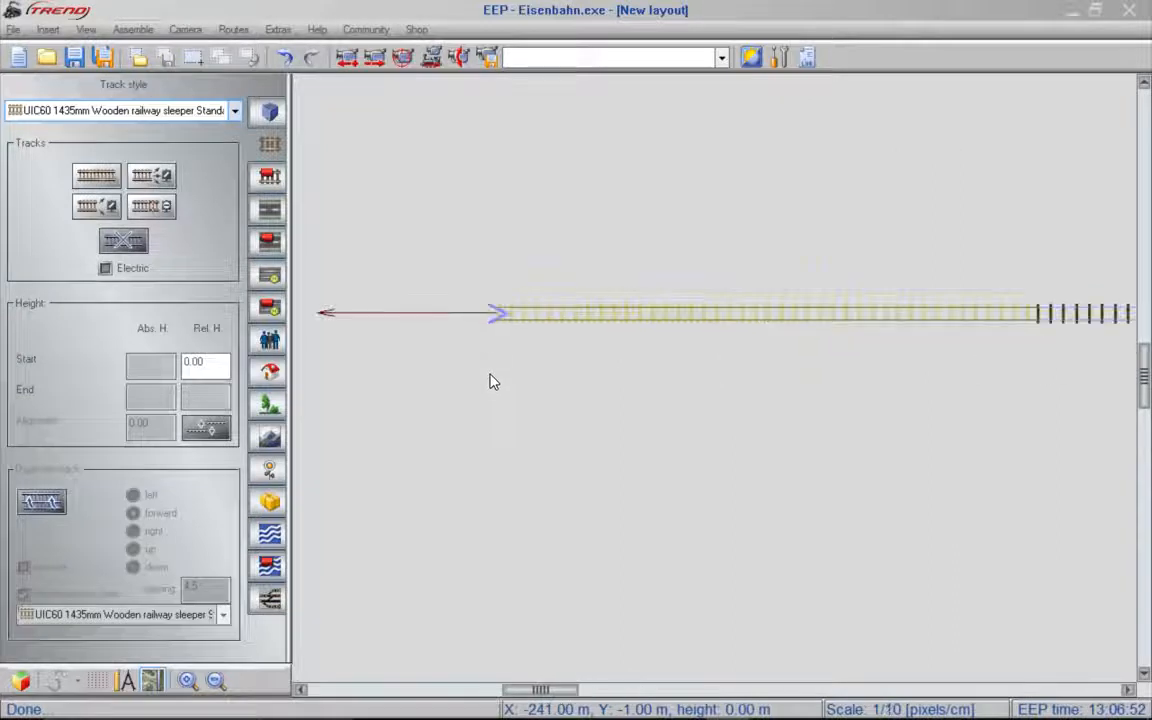
{"action": "left_click", "coordinate": [497, 316]}
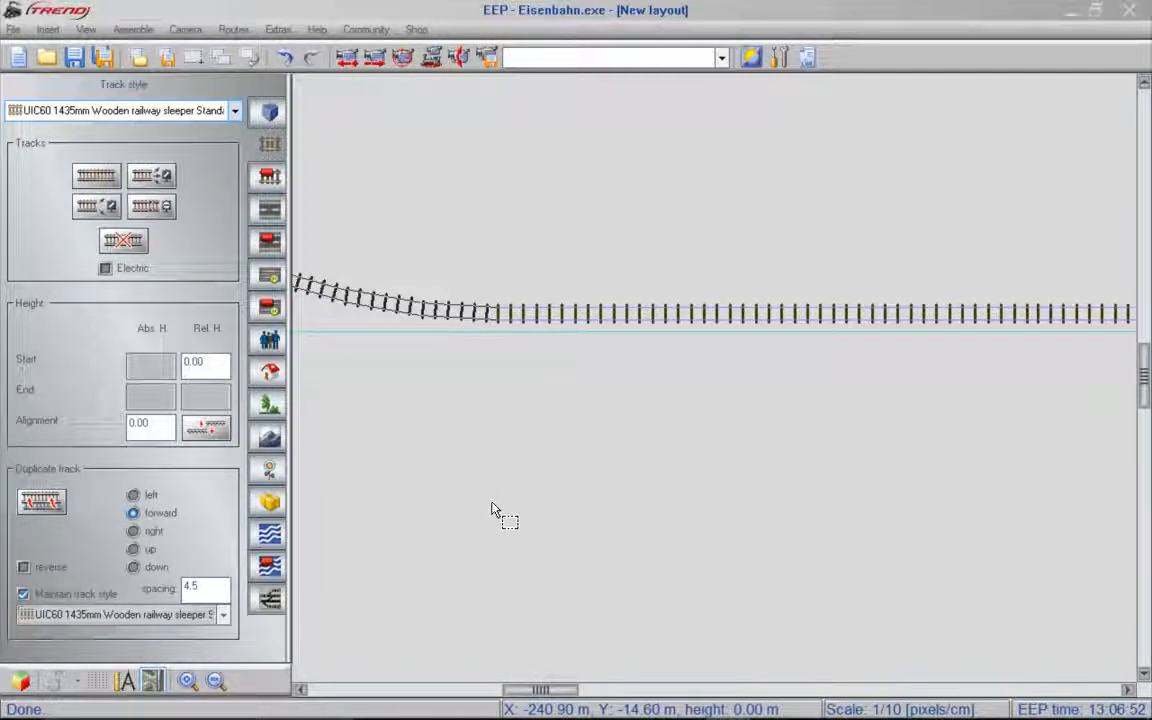
{"action": "scroll", "coordinate": [491, 510], "scroll_direction": "down", "scroll_amount": 3}
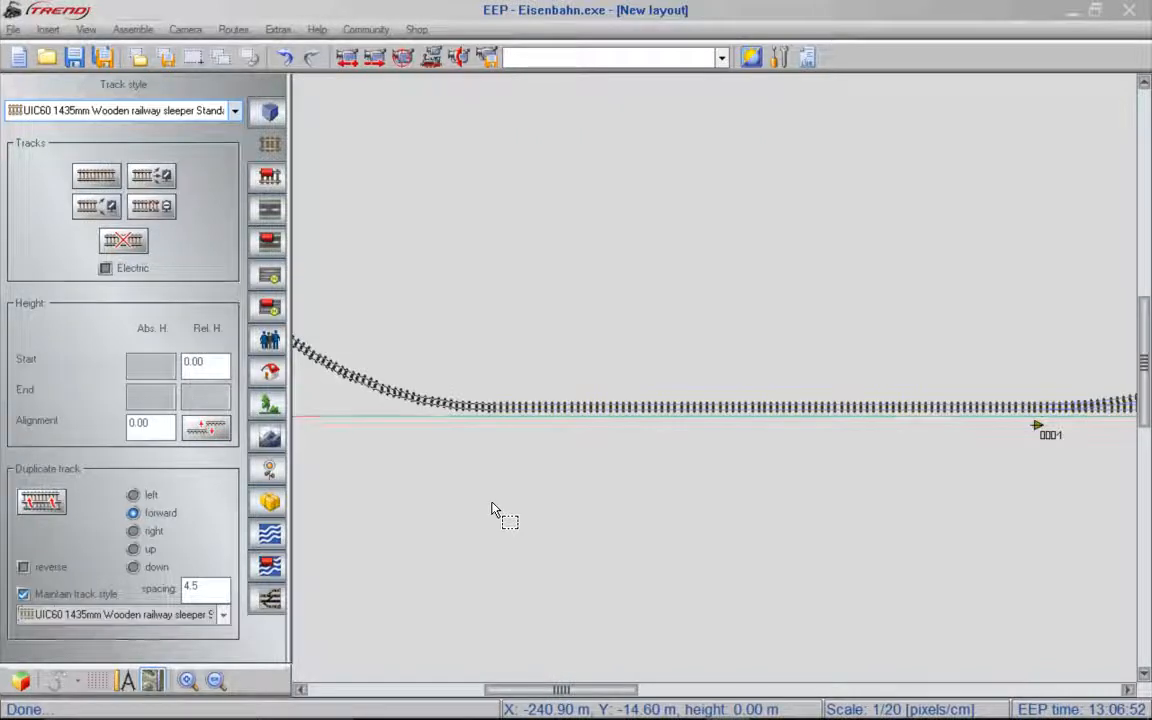
{"action": "scroll", "coordinate": [491, 510], "scroll_direction": "down", "scroll_amount": 1}
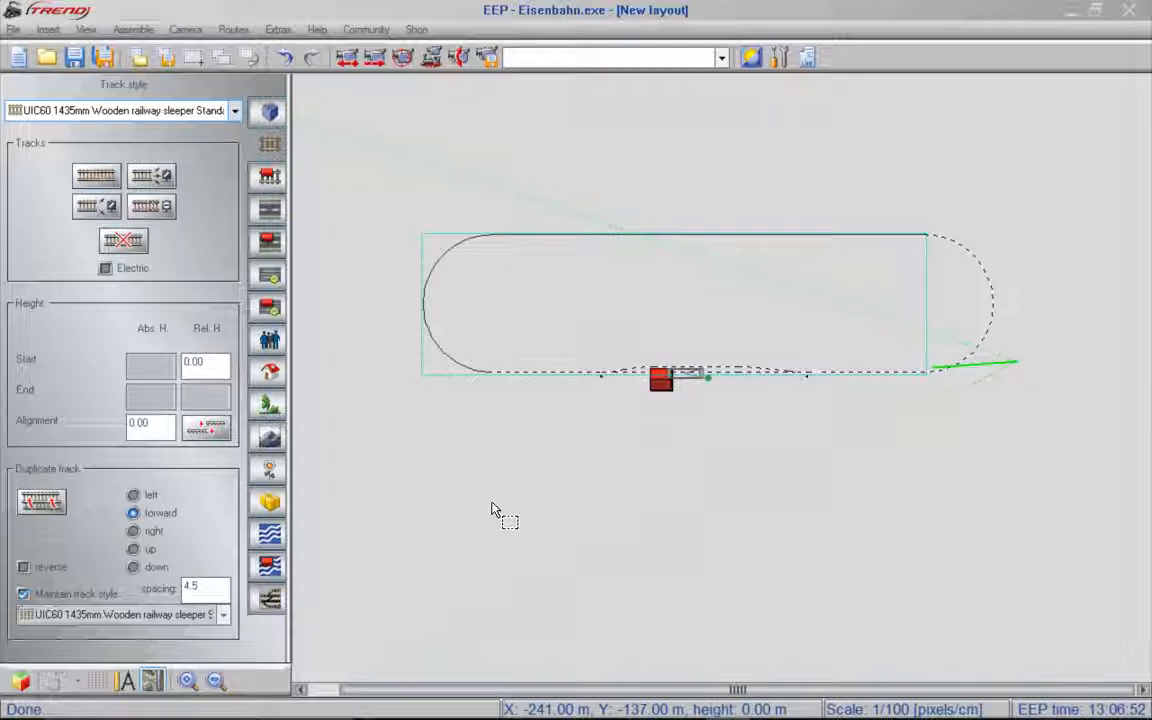
{"action": "left_click", "coordinate": [575, 432]}
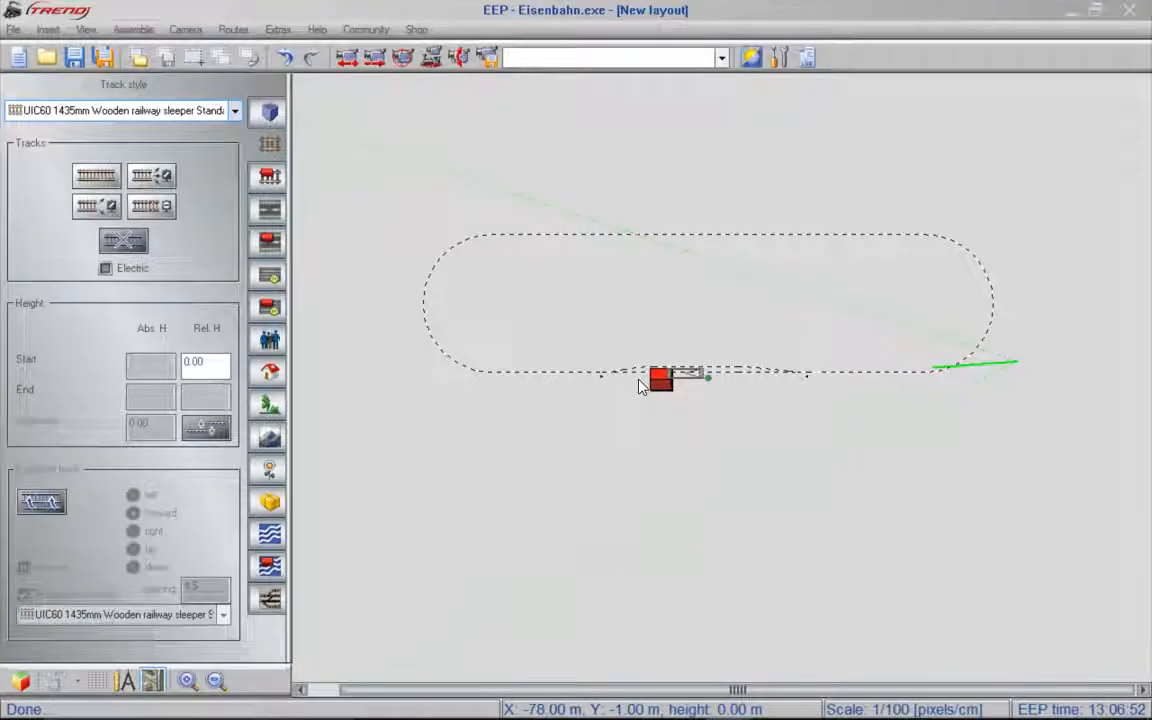
- Duplicate the switch track west of the station to the right with a spacing of 4.5
{"action": "scroll", "coordinate": [641, 387], "scroll_direction": "up", "scroll_amount": 3}
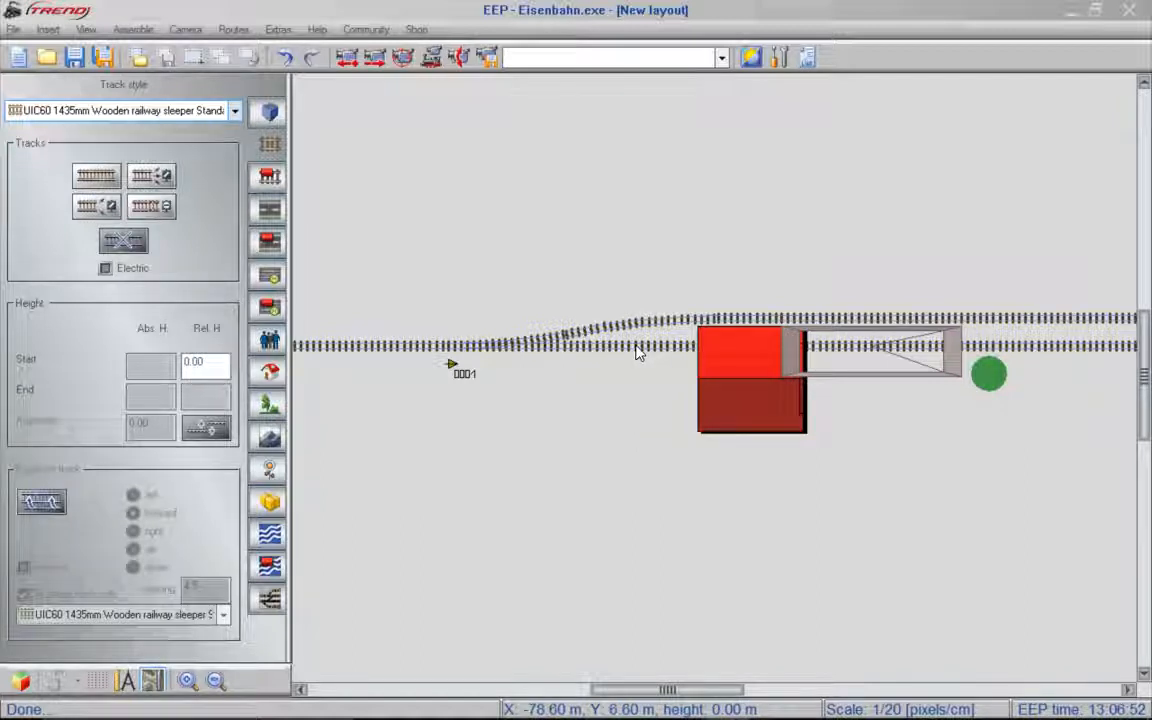
{"action": "left_click", "coordinate": [635, 346]}
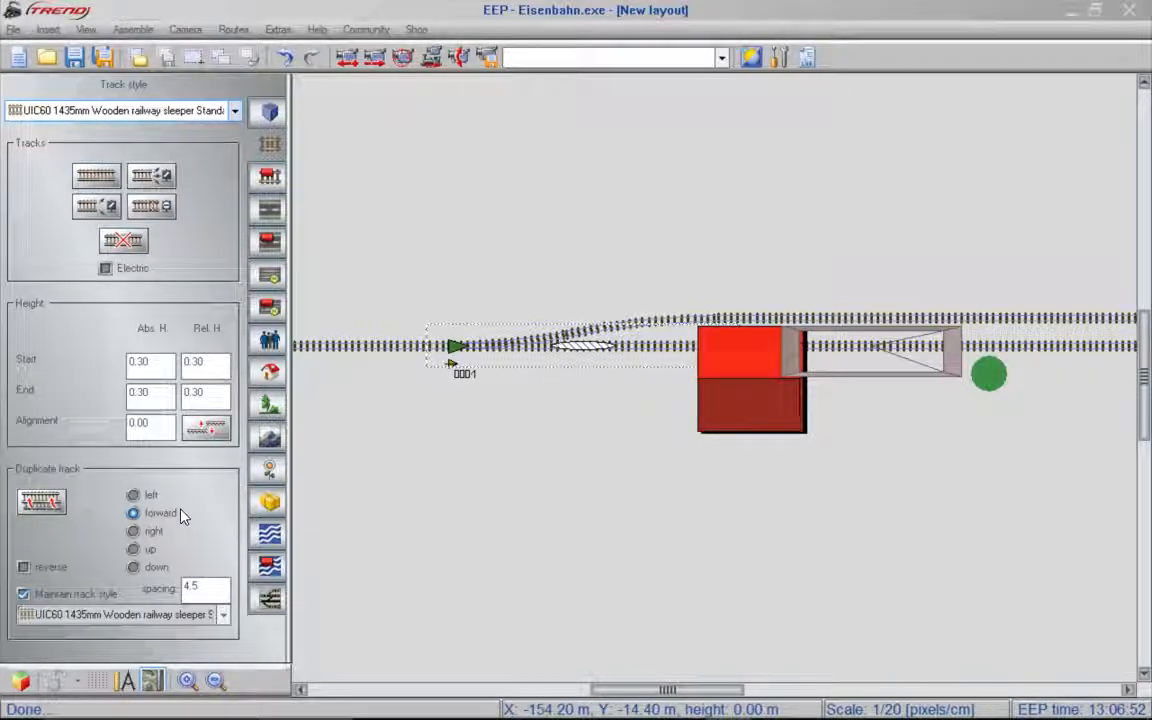
{"action": "left_click", "coordinate": [155, 537]}
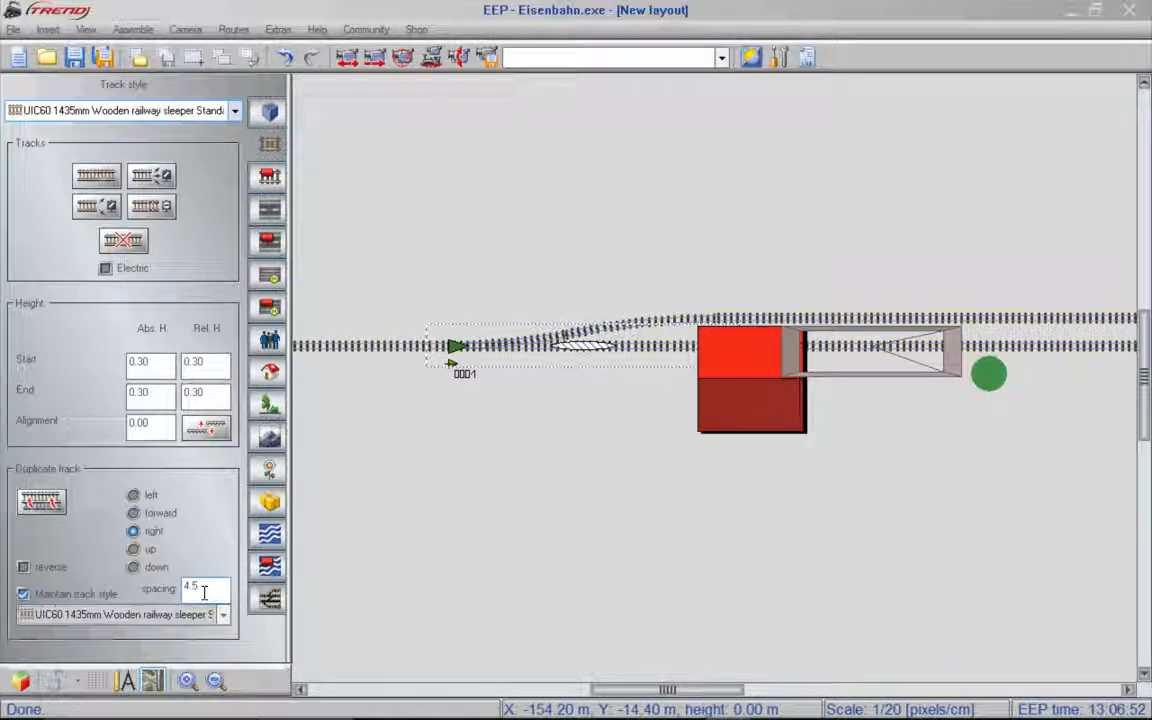
{"action": "left_click", "coordinate": [42, 502]}
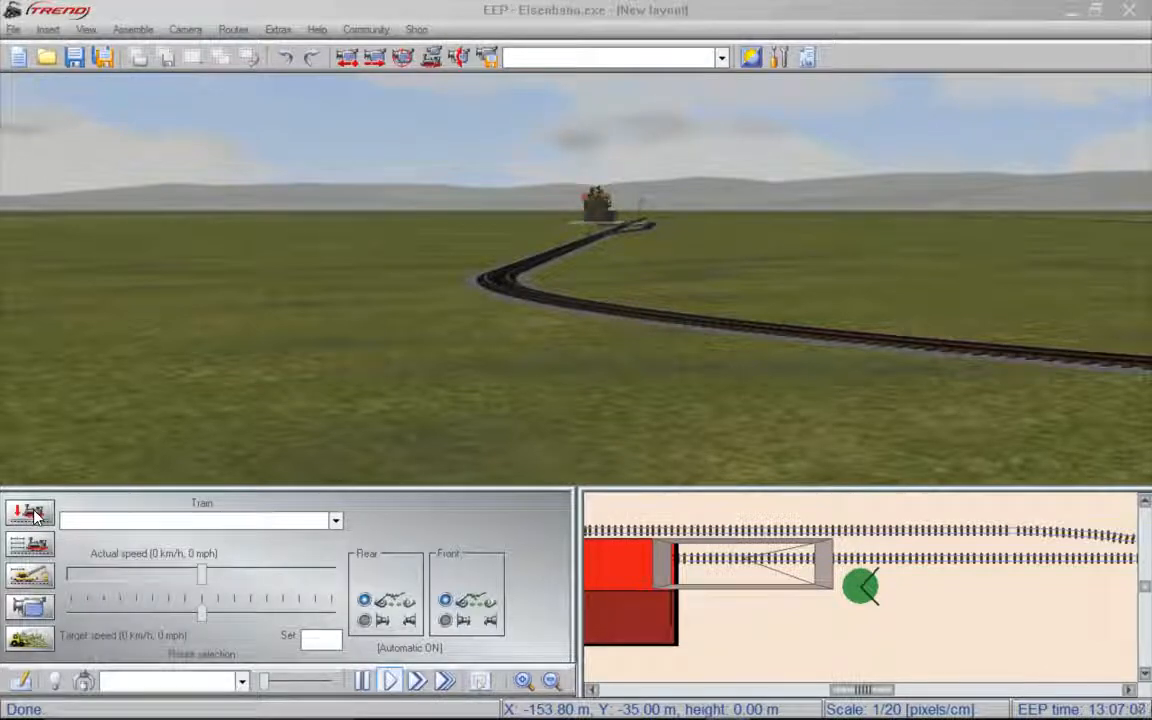
- In 3D object editing, choose the Tracks (splines) category, convert the siding track beside the station building to an end track, and deselect it
{"action": "left_click", "coordinate": [35, 513]}
{"action": "left_click_drag", "start_coordinate": [622, 256], "coordinate": [509, 173]}
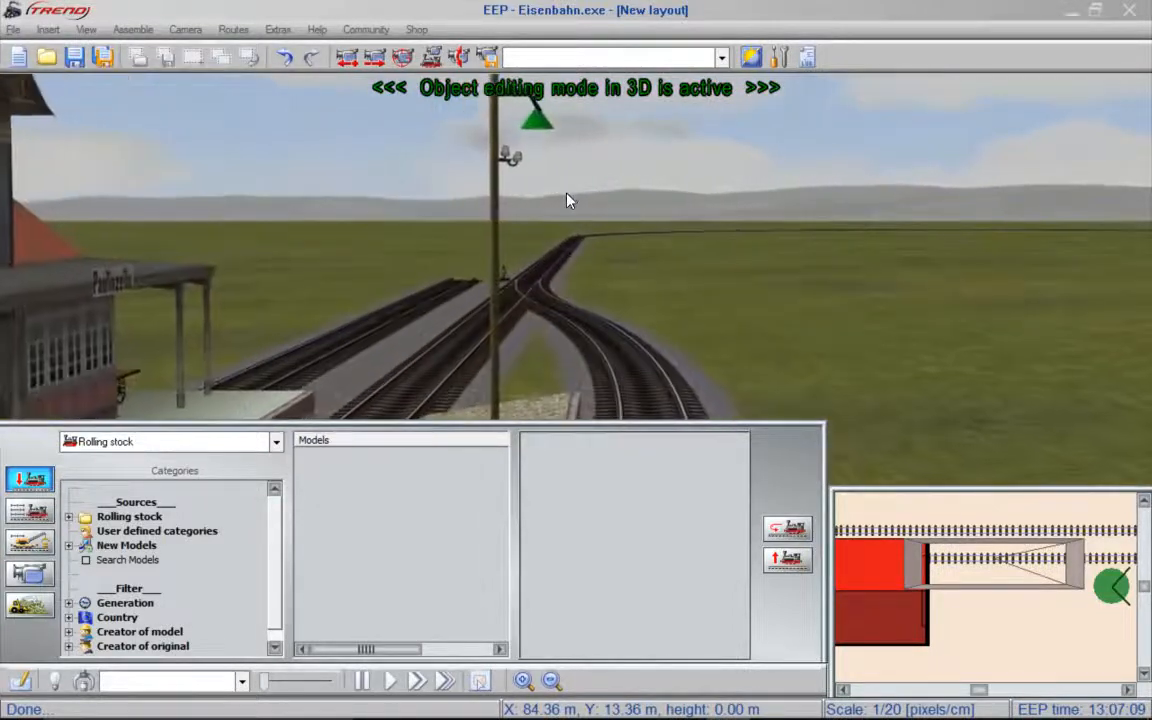
{"action": "left_click", "coordinate": [168, 447]}
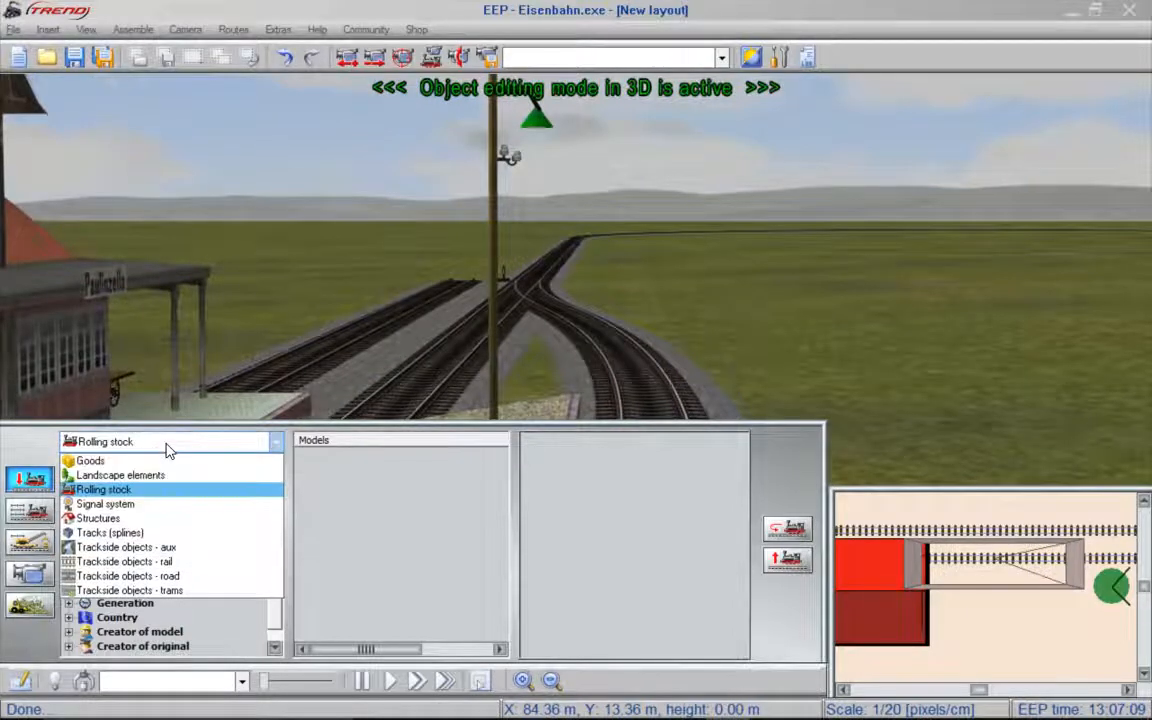
{"action": "left_click", "coordinate": [122, 534]}
{"action": "left_click", "coordinate": [362, 341]}
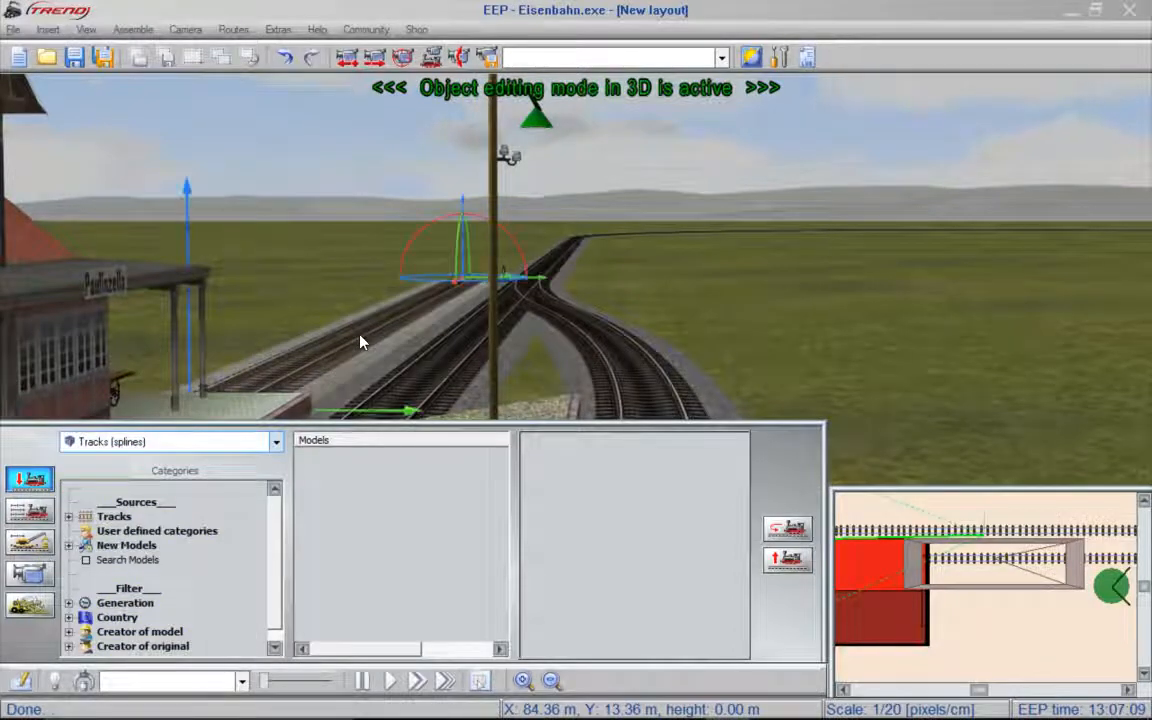
{"action": "right_click", "coordinate": [362, 341]}
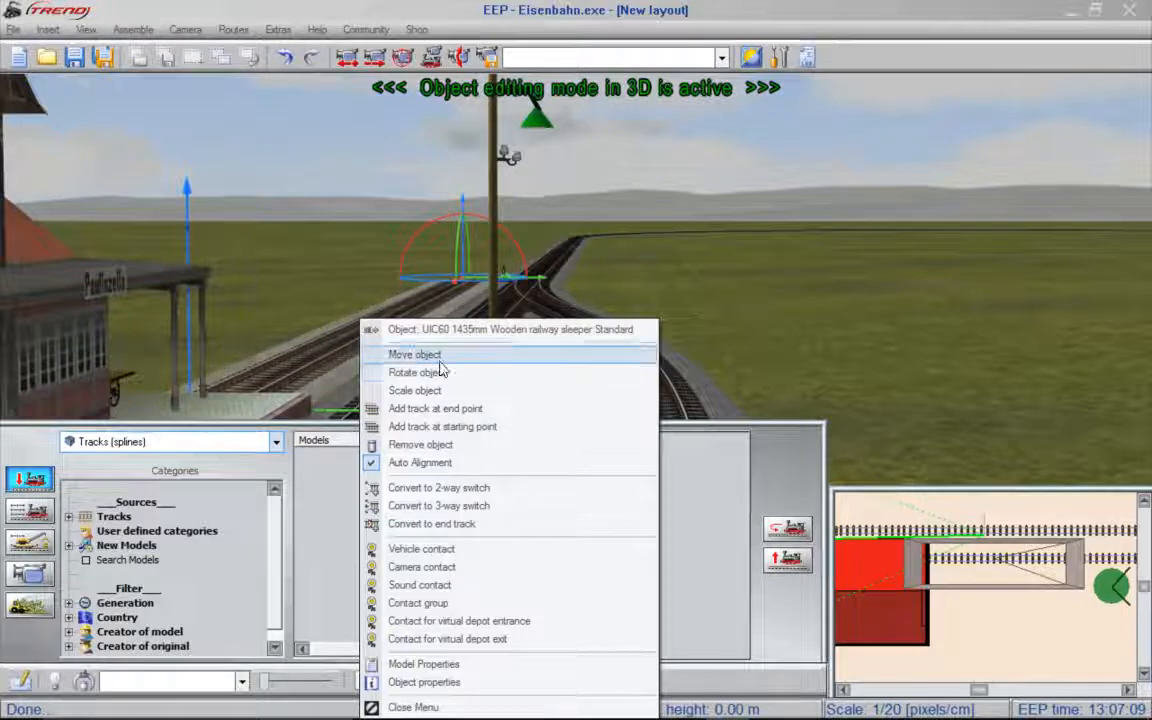
{"action": "left_click", "coordinate": [467, 524]}
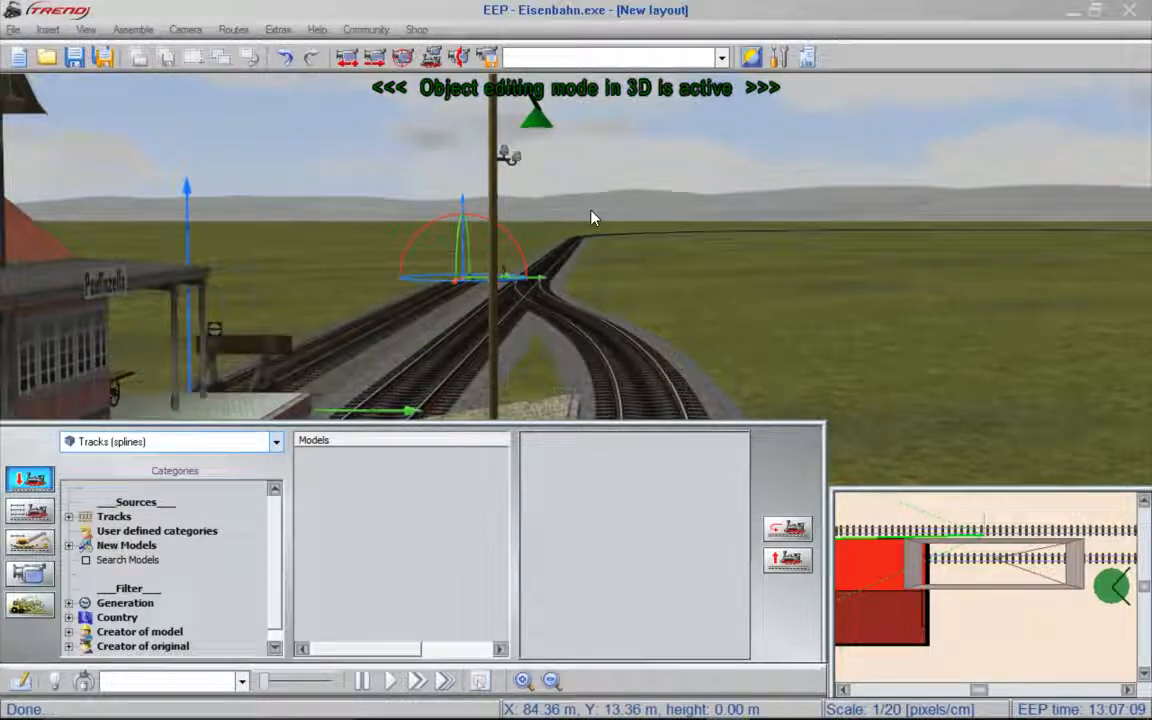
{"action": "key", "text": "Delete"}
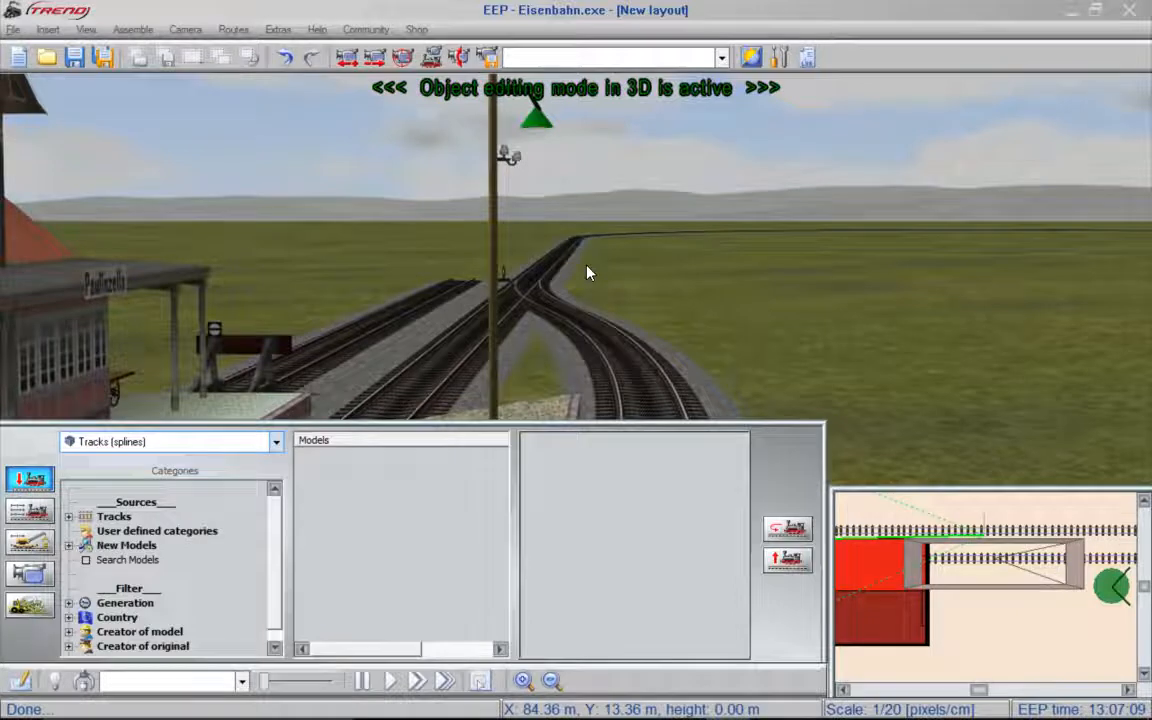
- Convert the main line track just before the western curve, beyond the station switch, to a 2-way switch
{"action": "left_click_drag", "start_coordinate": [600, 278], "coordinate": [571, 249]}
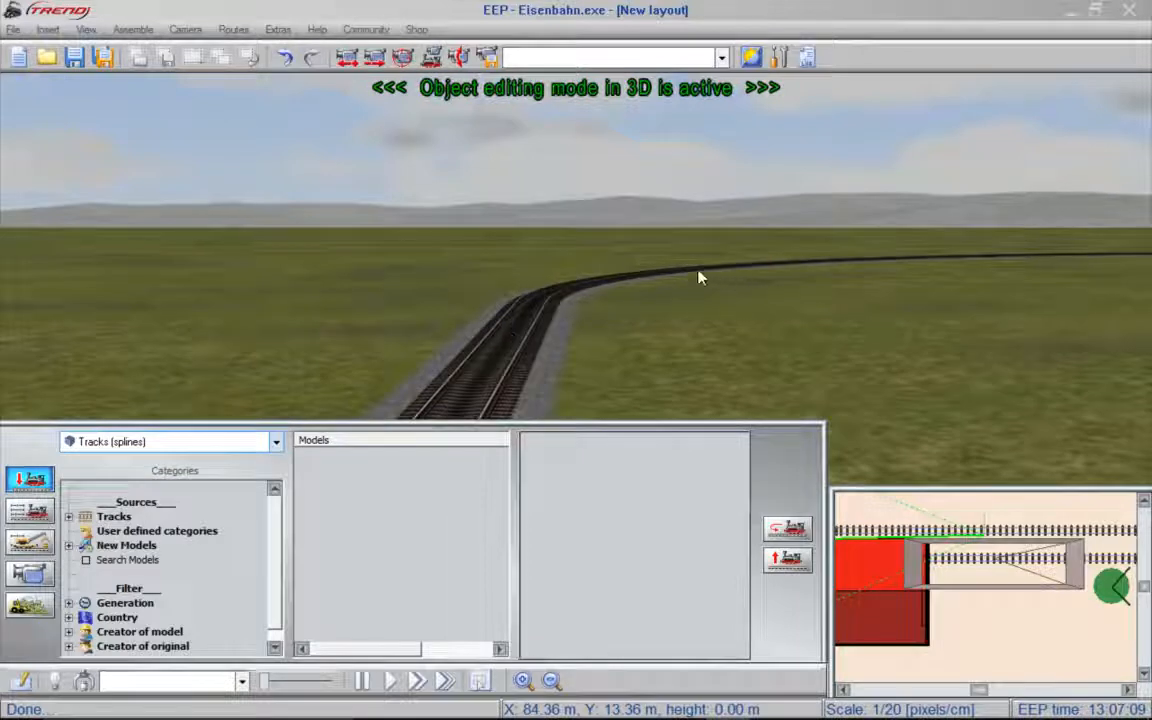
{"action": "right_click", "coordinate": [527, 343]}
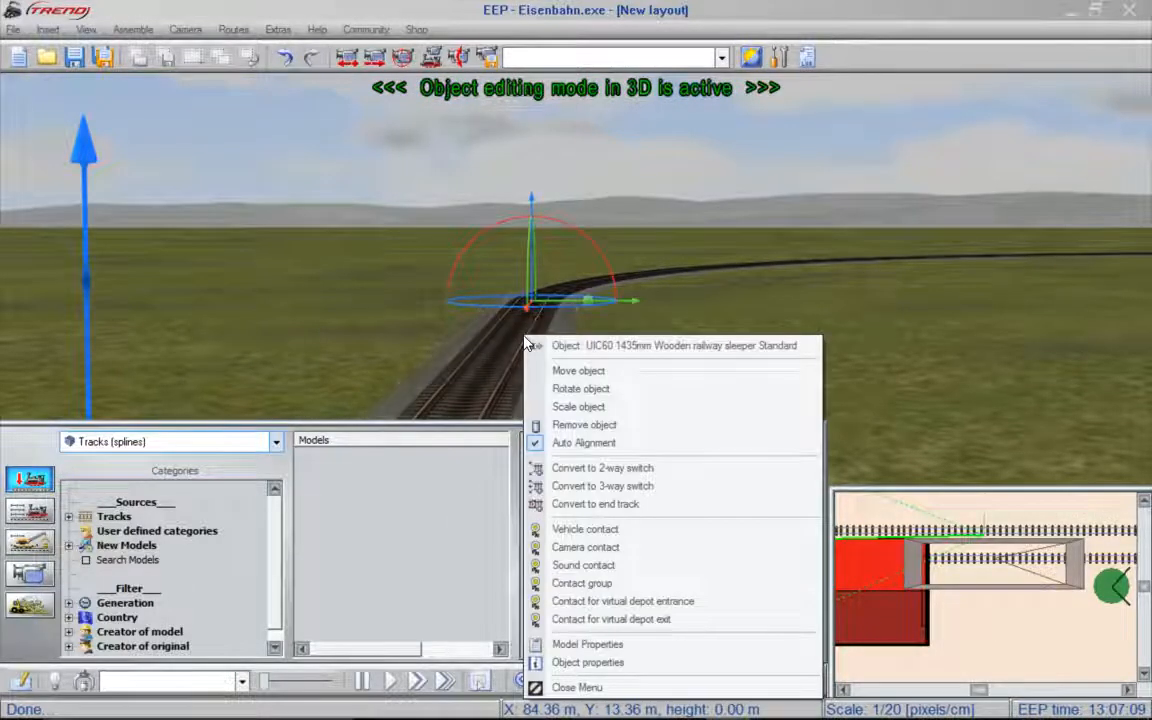
{"action": "left_click", "coordinate": [626, 468]}
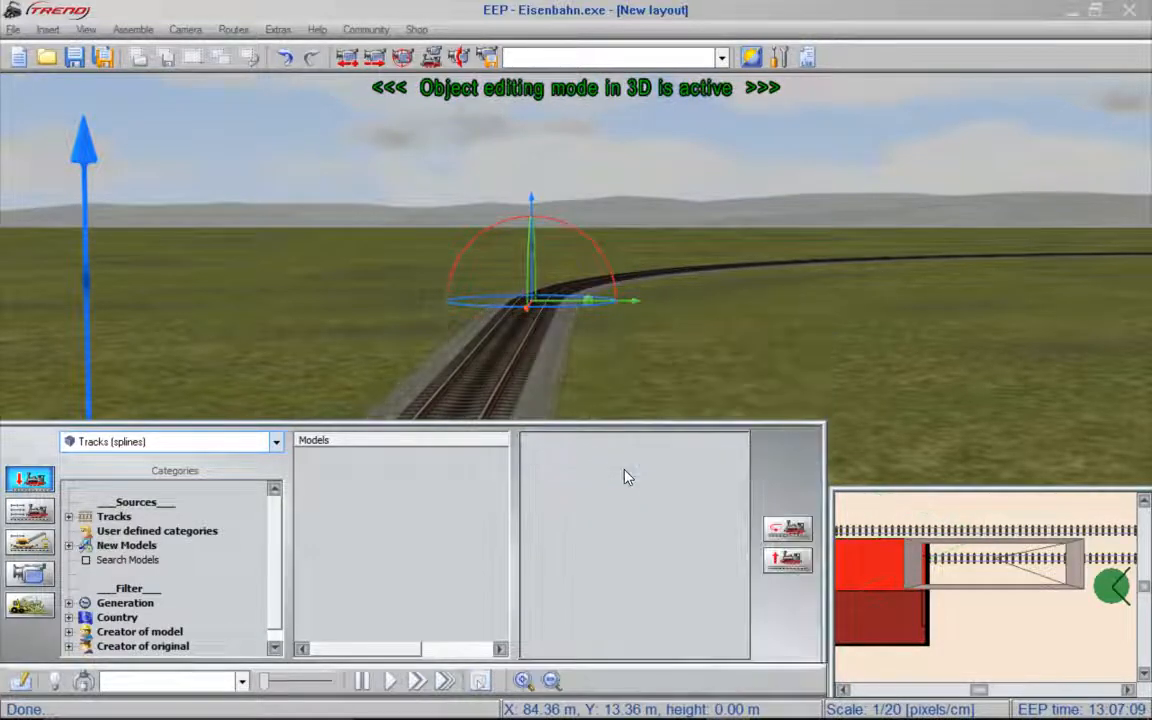
{"action": "left_click_drag", "start_coordinate": [606, 390], "coordinate": [628, 296]}
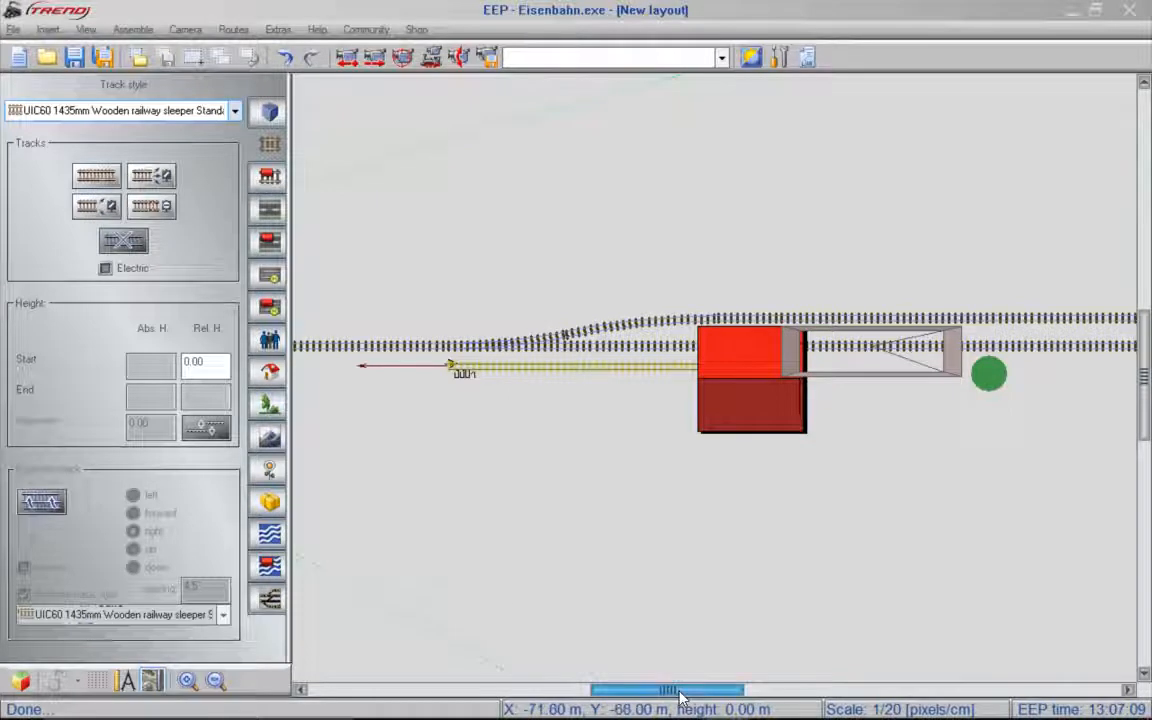
- Use Close gap to join the new western switch's branch to the start of the loading siding, and deselect the new track
{"action": "left_click_drag", "start_coordinate": [678, 690], "coordinate": [605, 689]}
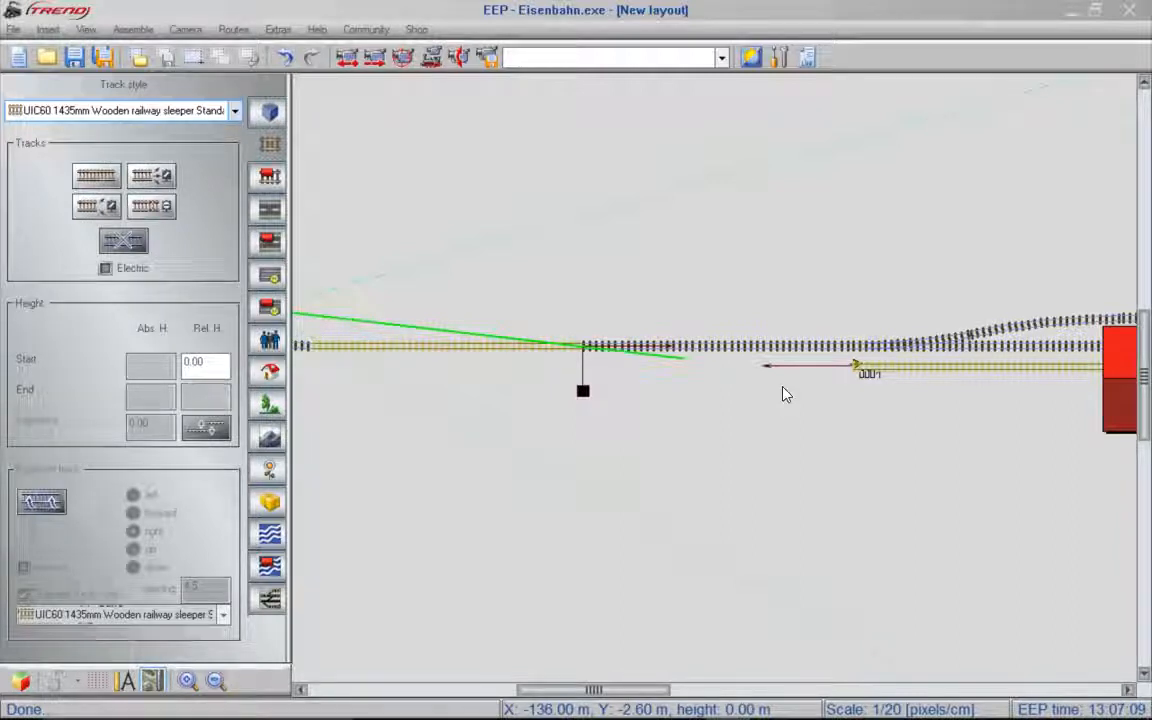
{"action": "left_click", "coordinate": [134, 30]}
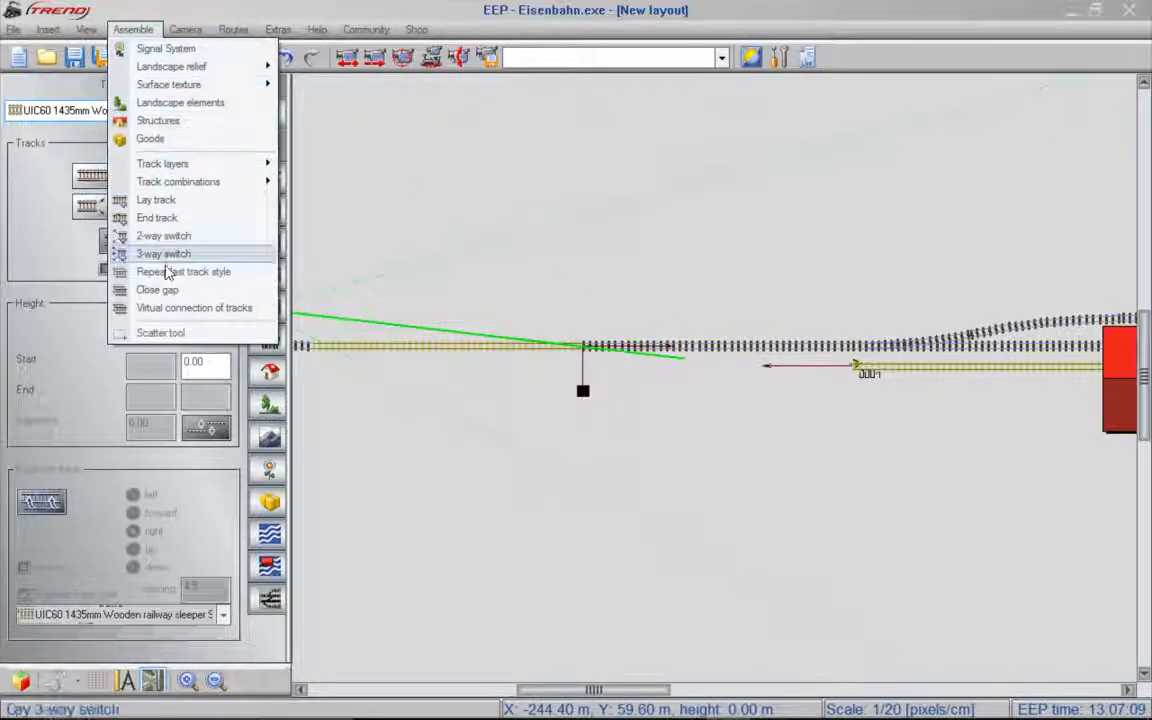
{"action": "left_click", "coordinate": [157, 289]}
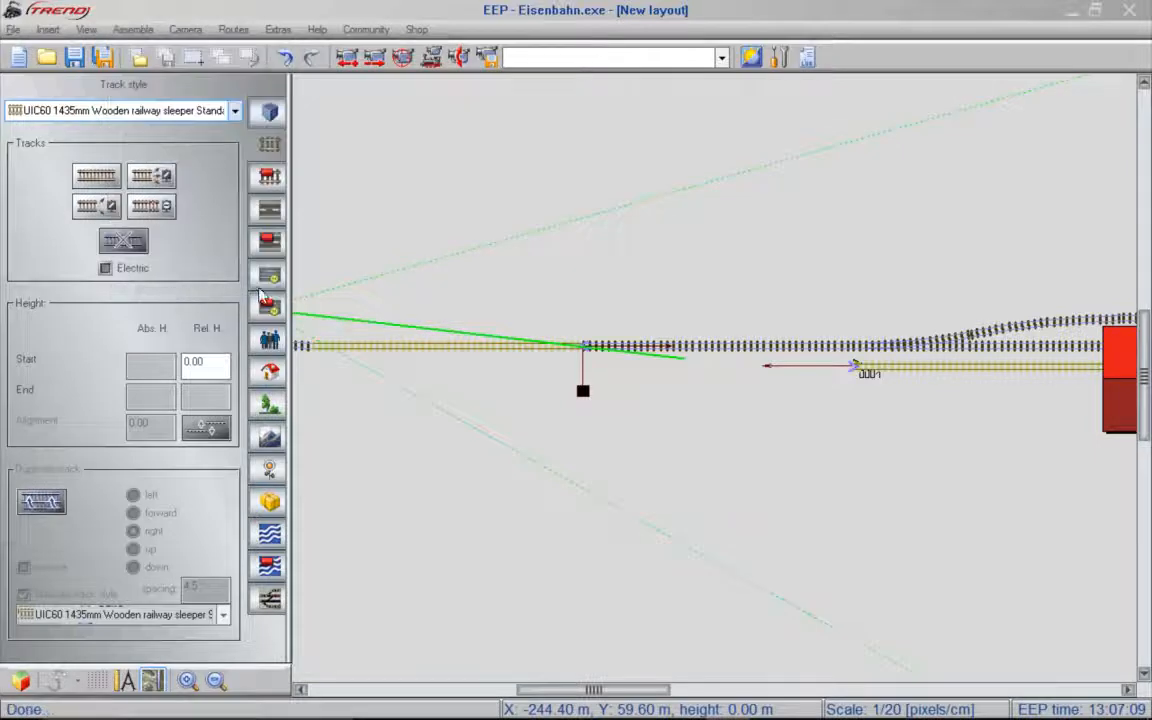
{"action": "scroll", "coordinate": [578, 342], "scroll_direction": "up", "scroll_amount": 1}
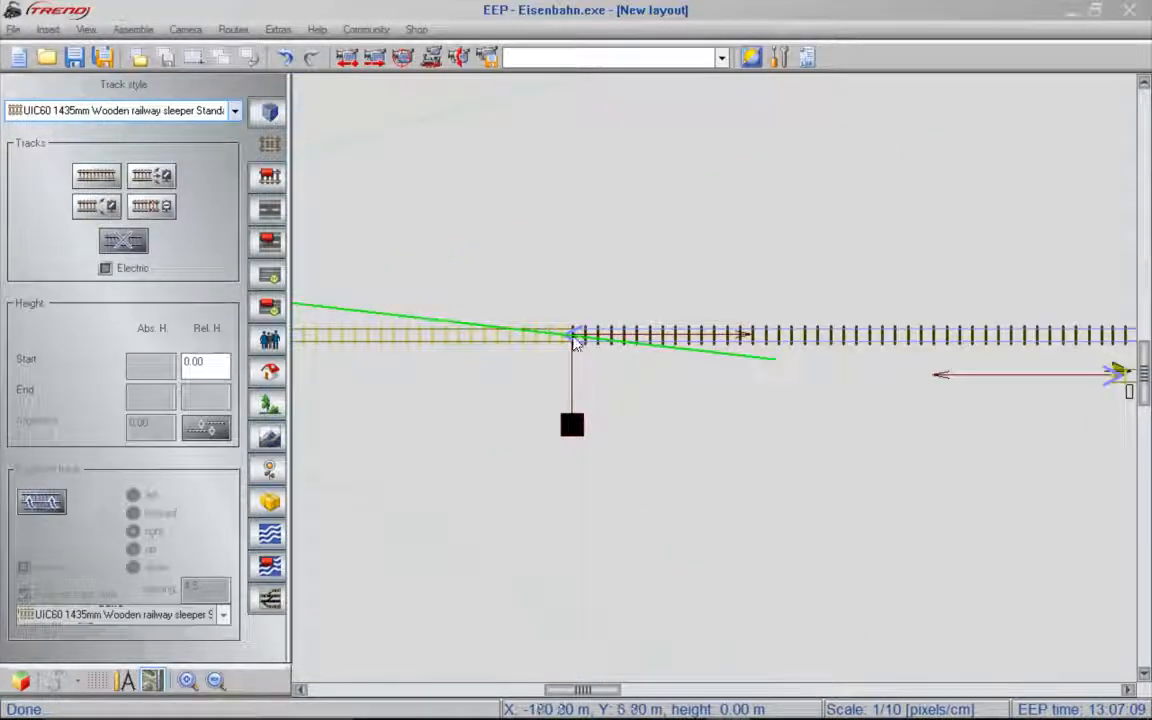
{"action": "left_click", "coordinate": [573, 336]}
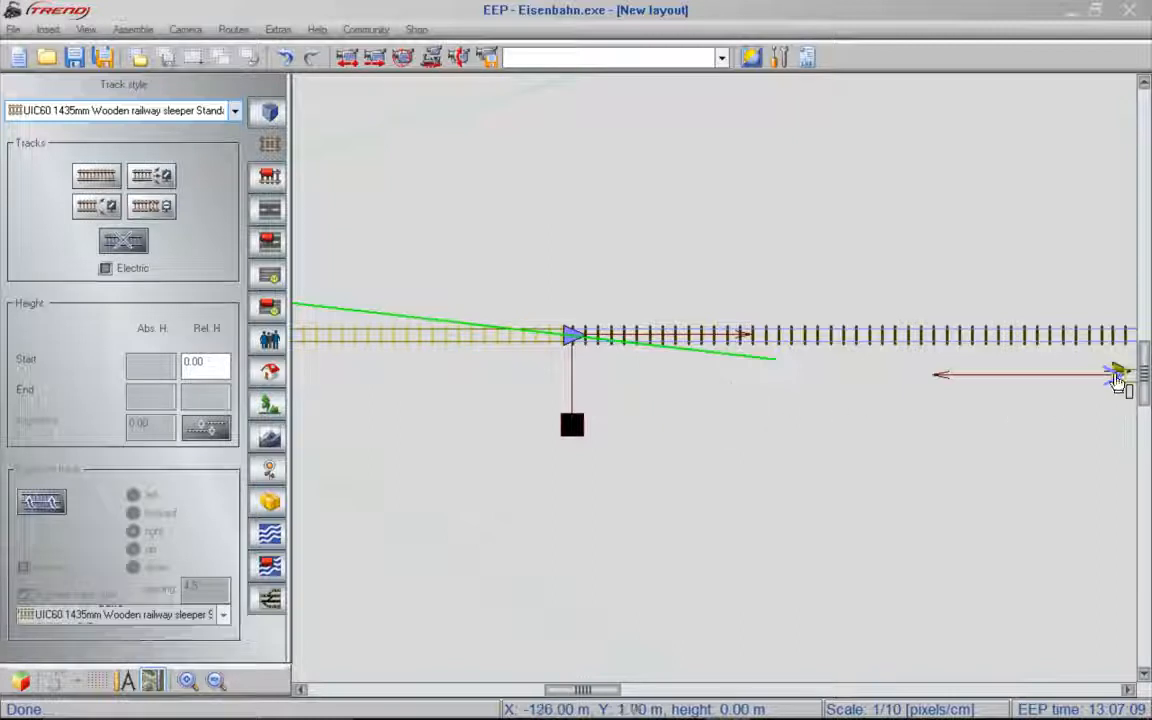
{"action": "left_click", "coordinate": [1118, 379]}
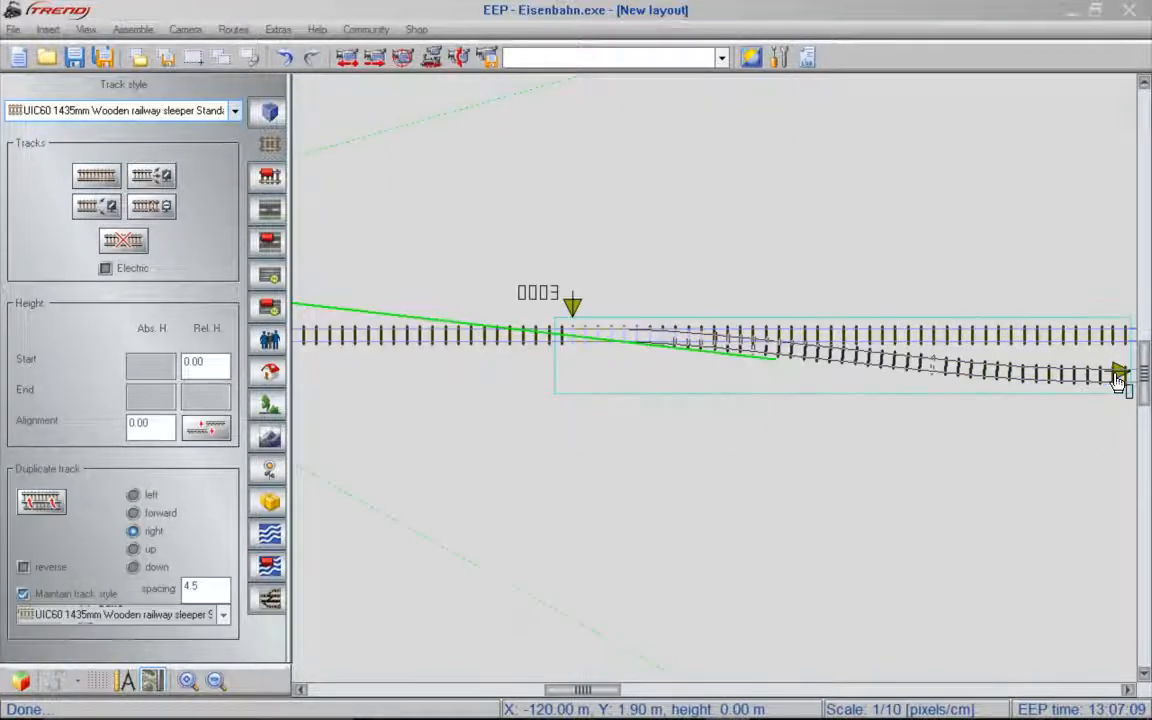
{"action": "left_click", "coordinate": [949, 457]}
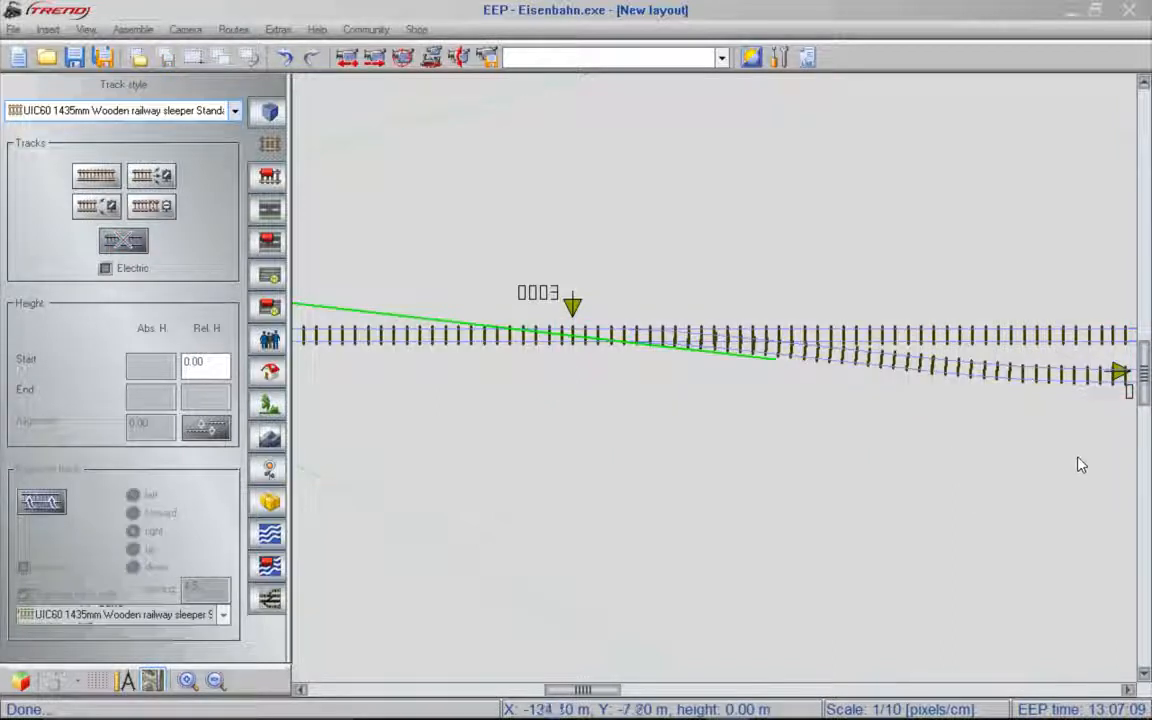
{"action": "left_click_drag", "start_coordinate": [595, 690], "coordinate": [659, 692]}
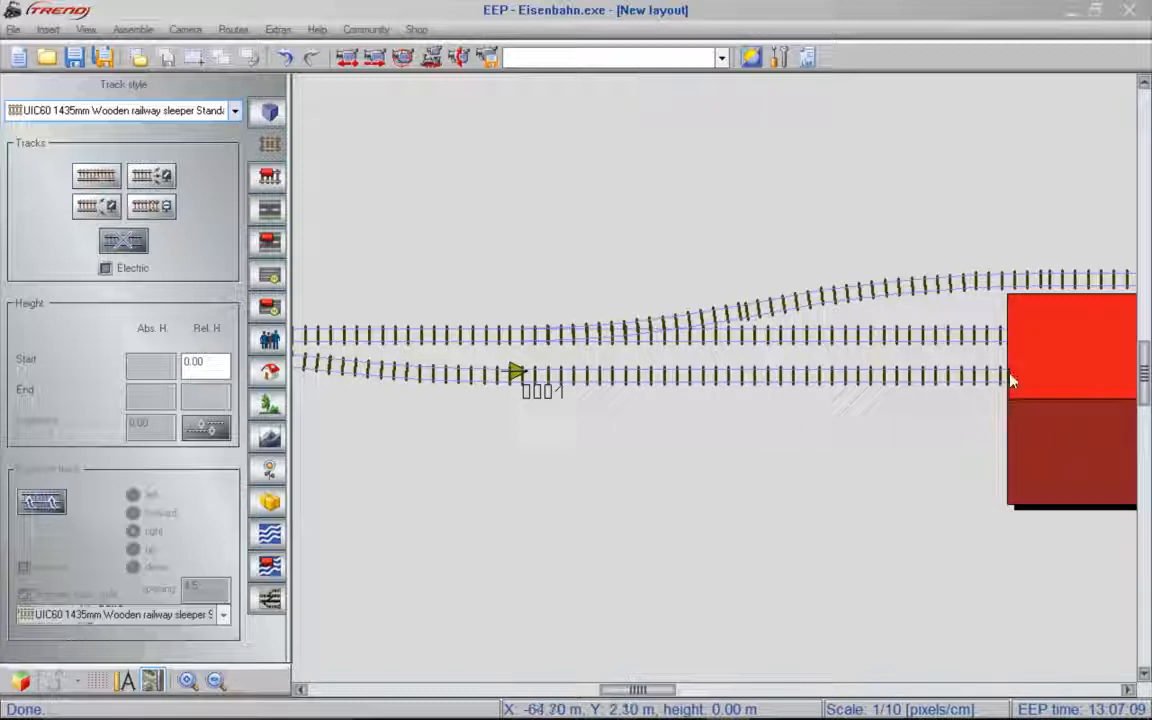
{"action": "key", "text": "Right"}
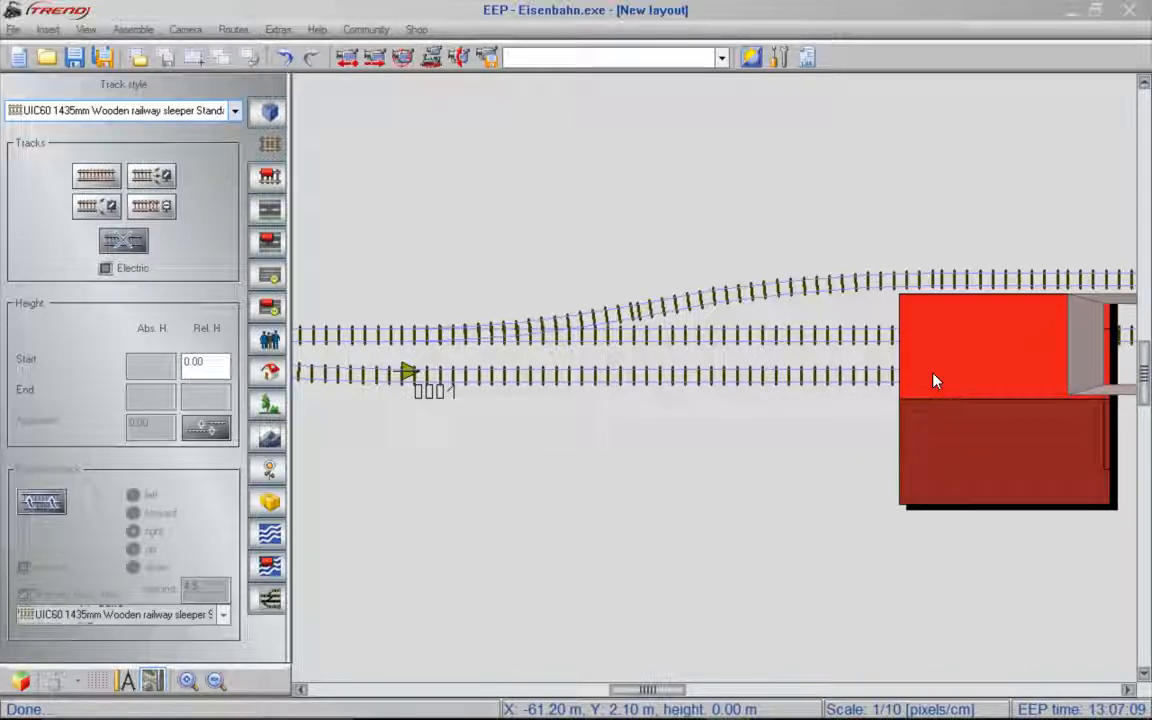
{"action": "scroll", "coordinate": [934, 380], "scroll_direction": "up", "scroll_amount": 1}
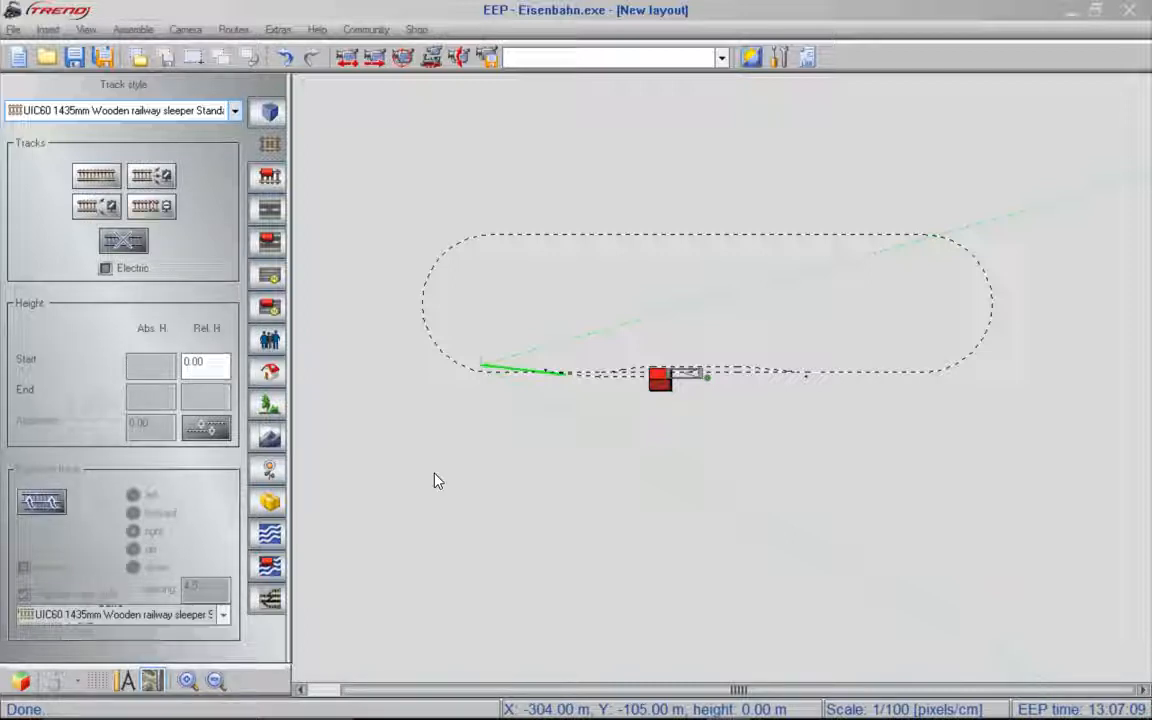
- Begin saving the layout under a new name with all object classes, and create and open a "my layouts" folder inside Anlagen
{"action": "left_click", "coordinate": [117, 62]}
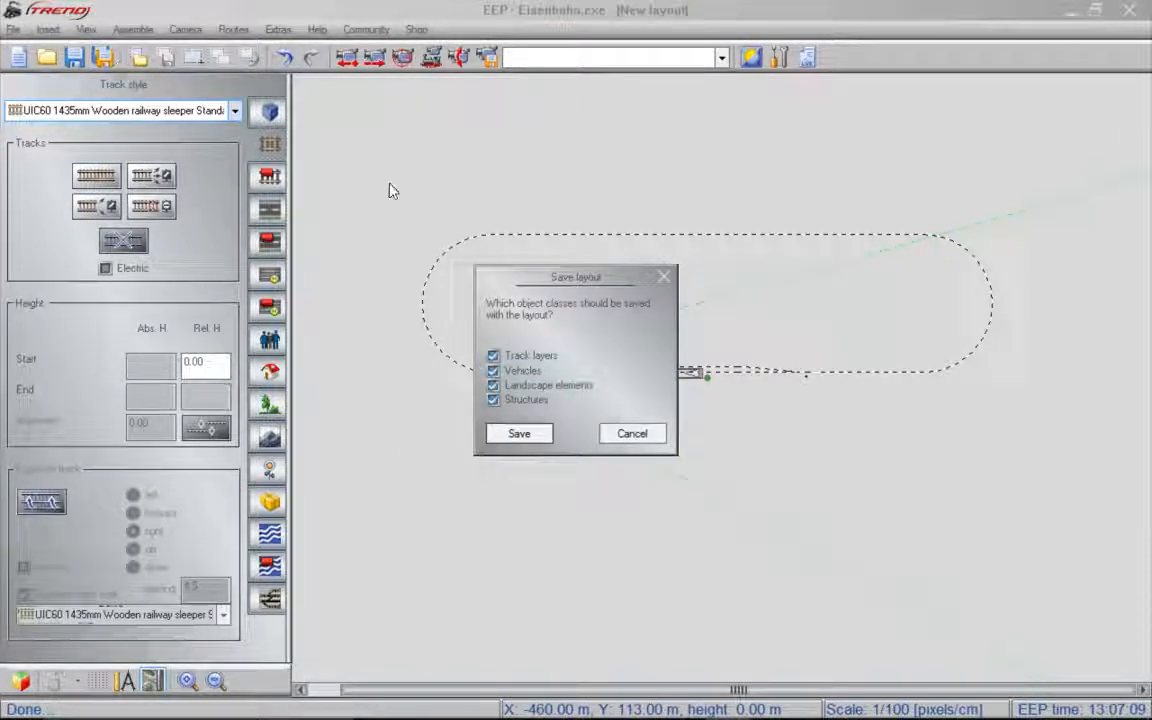
{"action": "left_click", "coordinate": [519, 434]}
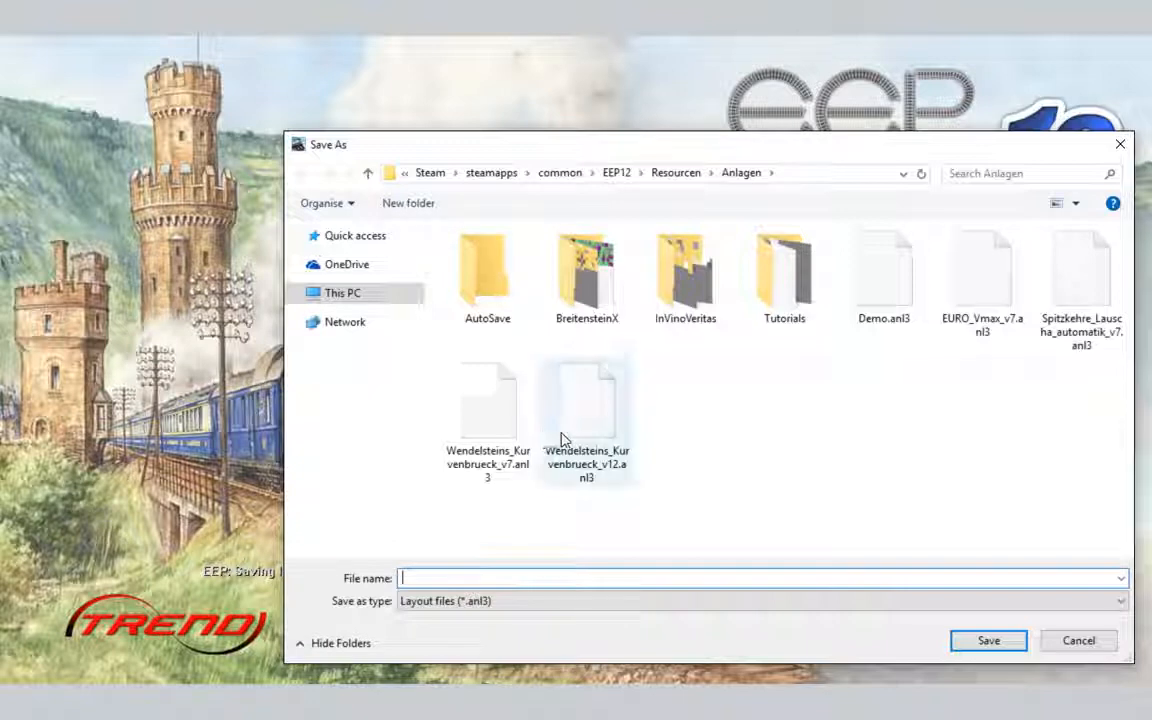
{"action": "left_click", "coordinate": [430, 206]}
{"action": "type", "text": "m"}
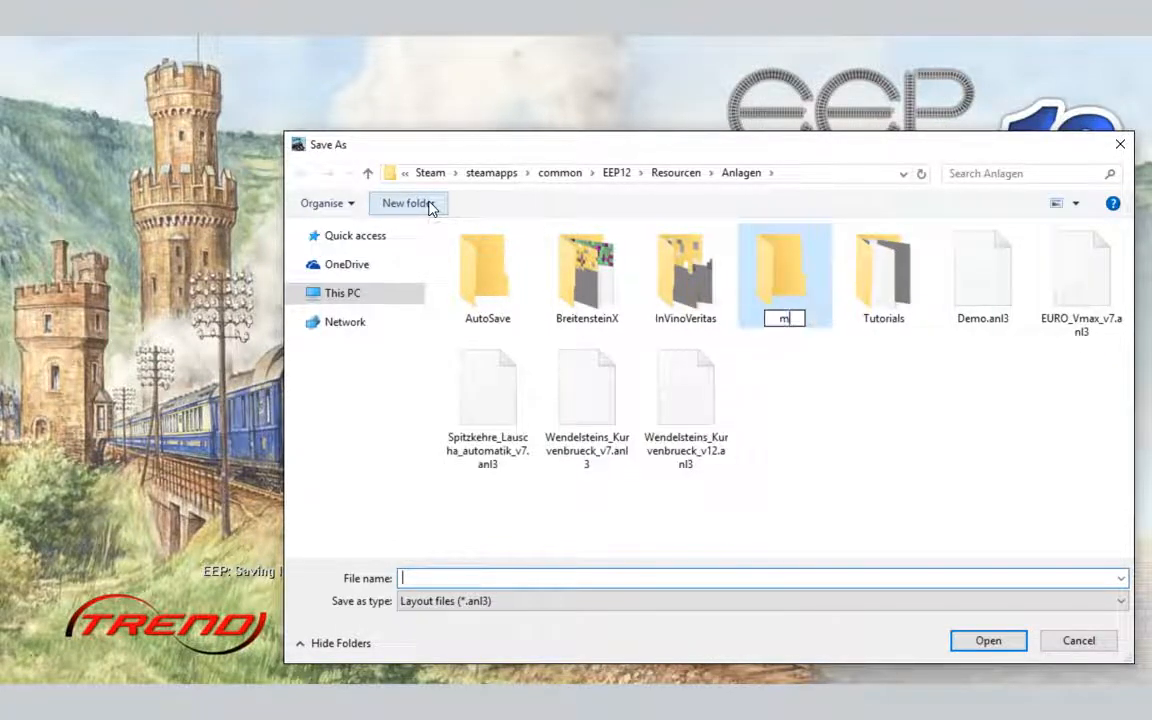
{"action": "type", "text": "y layouts"}
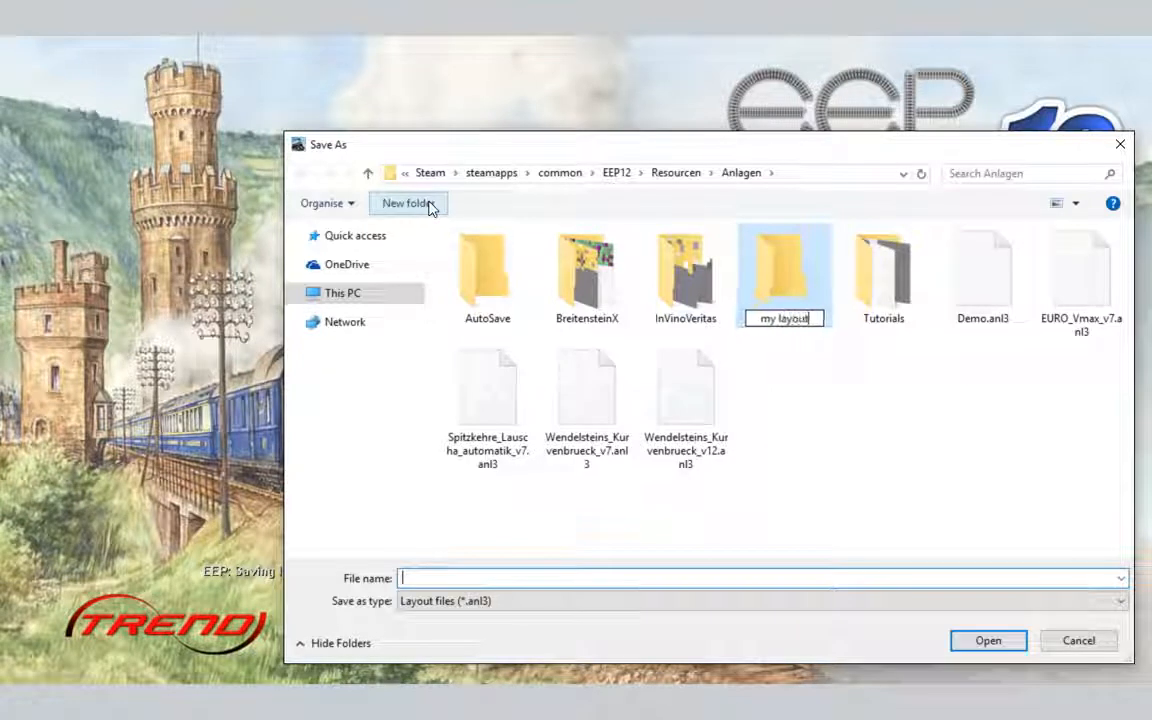
{"action": "key", "text": "Return"}
{"action": "key", "text": "Return"}
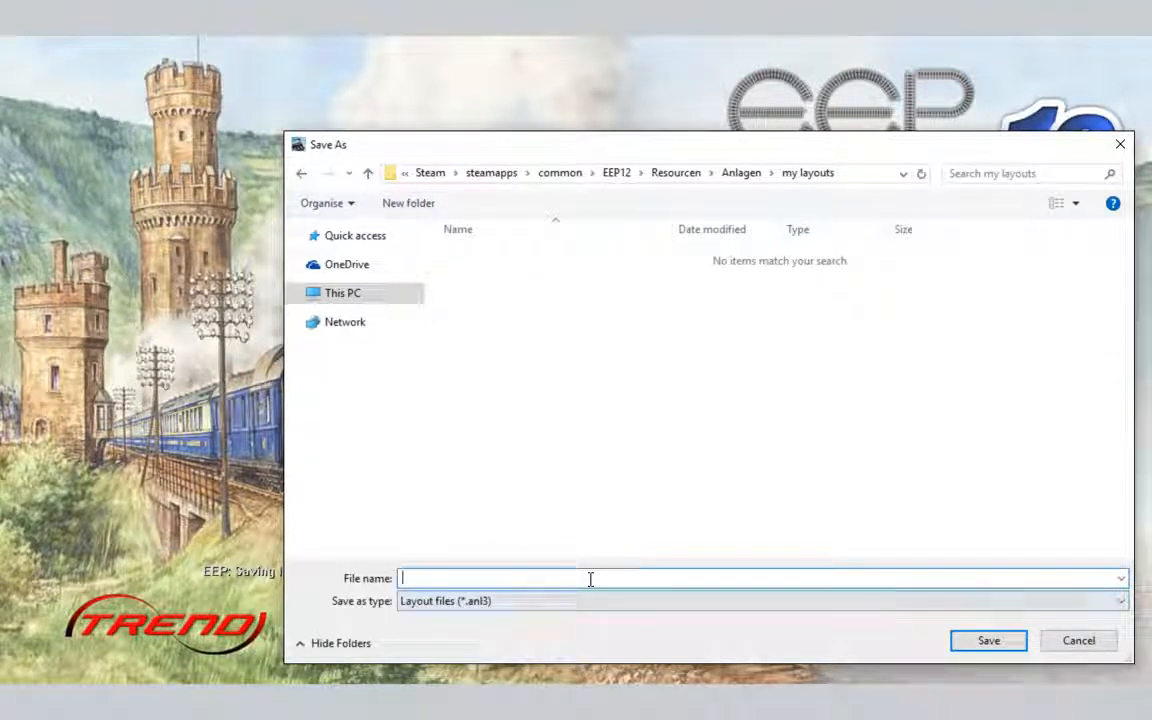
- Save the layout as "EEP tutorial 01" and dismiss the save message
{"action": "type", "text": "EEP"}
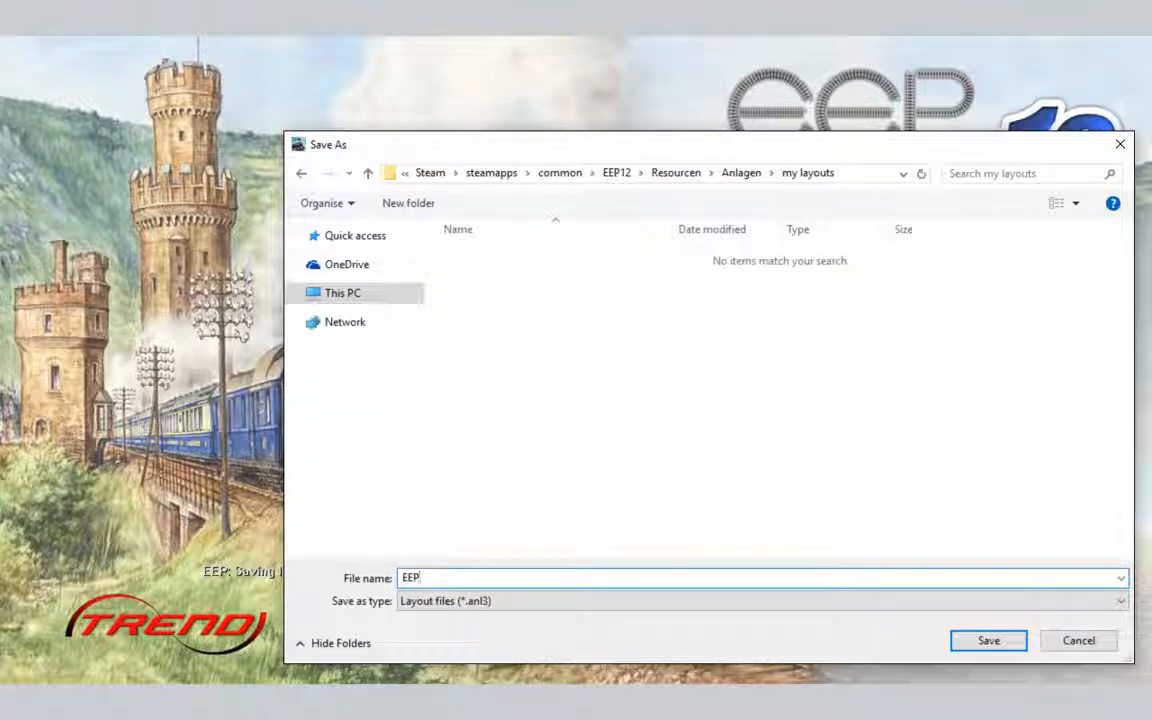
{"action": "type", "text": " tutorial"}
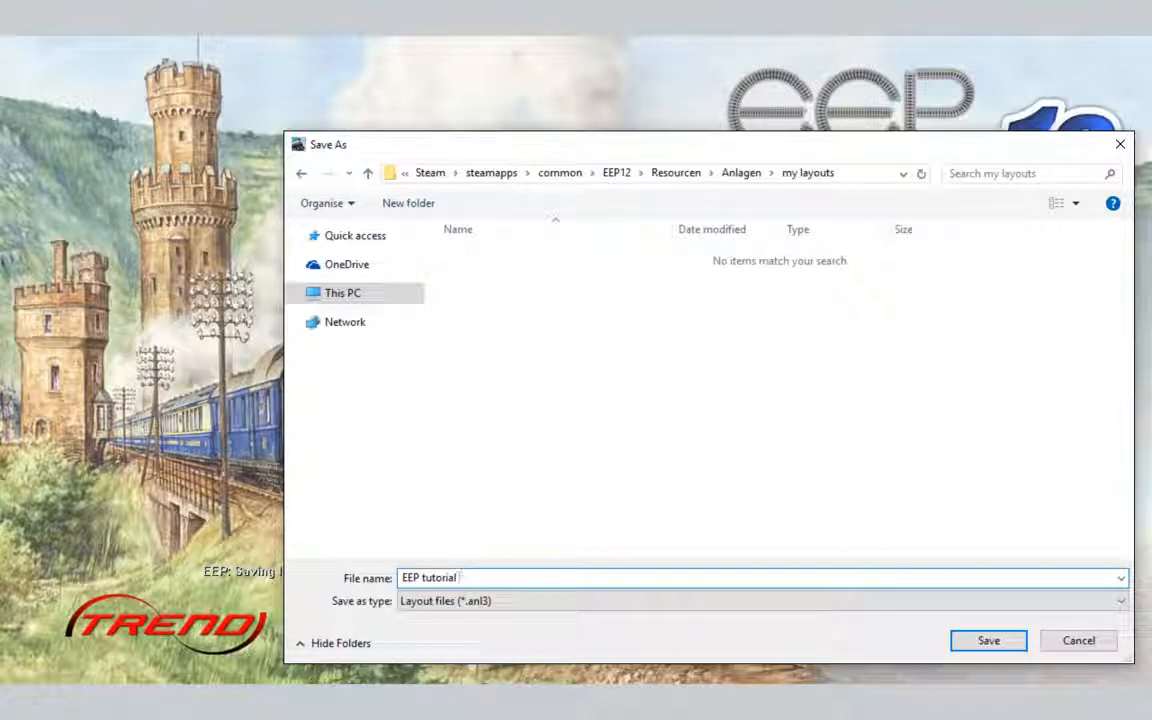
{"action": "type", "text": "01"}
{"action": "left_click", "coordinate": [1008, 645]}
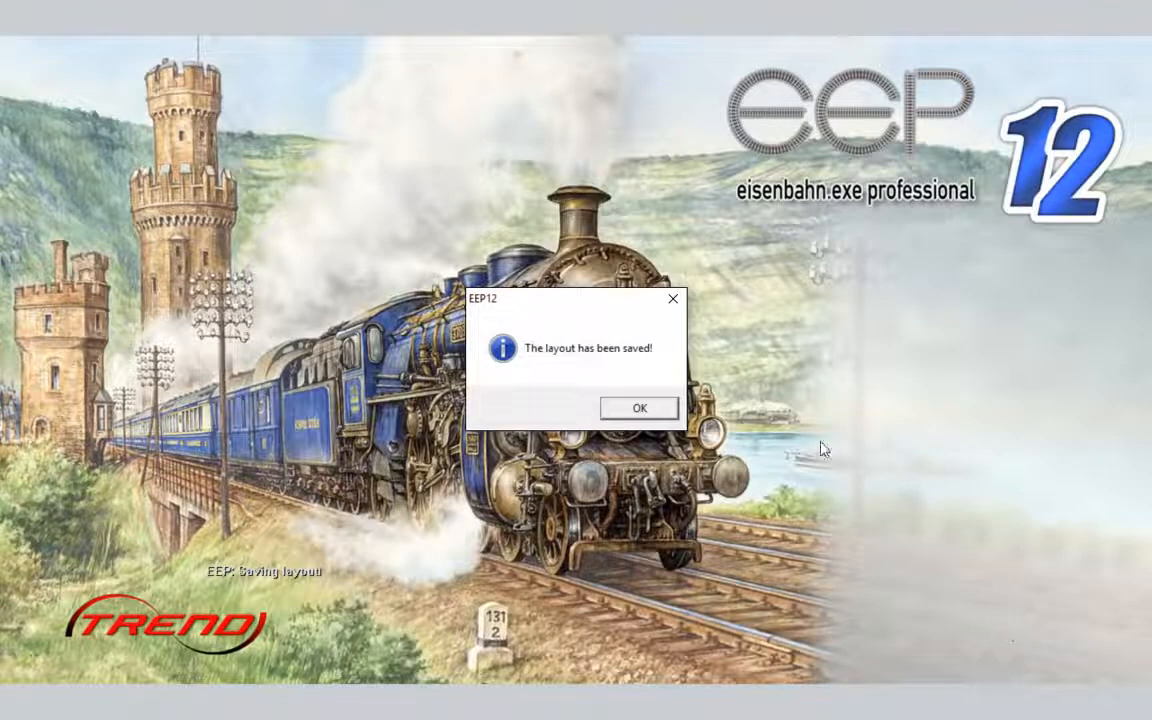
{"action": "left_click", "coordinate": [640, 409]}
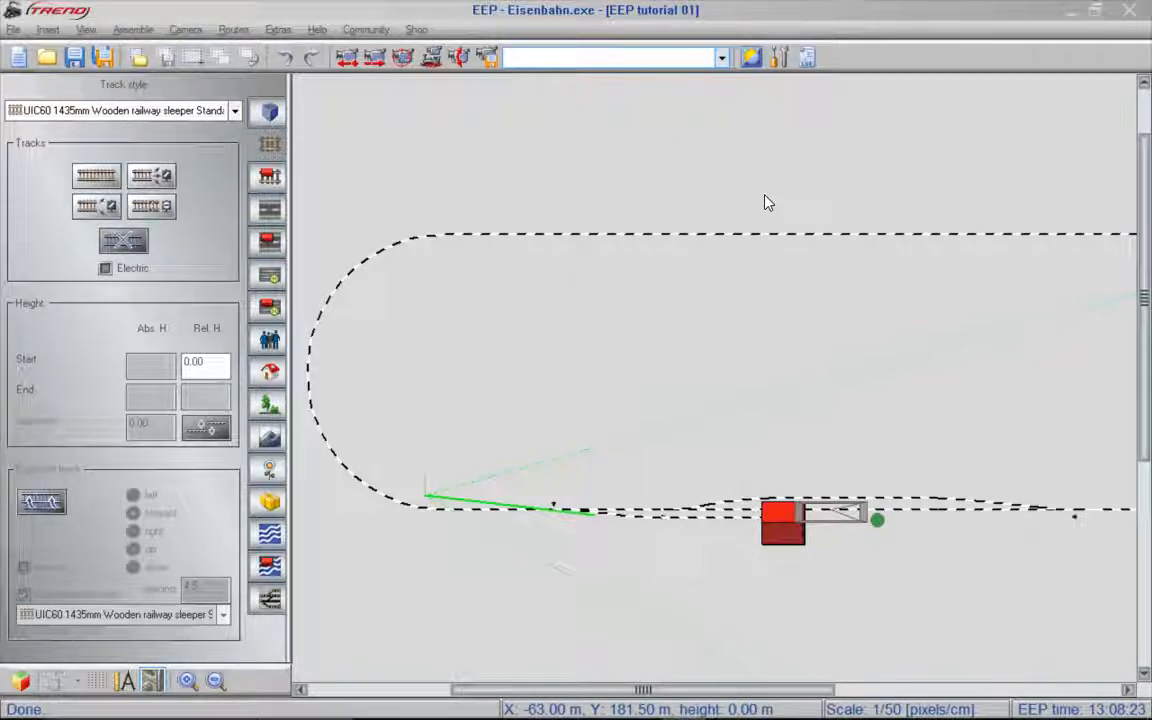
- Switch the layout to the 3D view and frame the station building, platforms and adjoining tracks
{"action": "key", "text": "F5"}
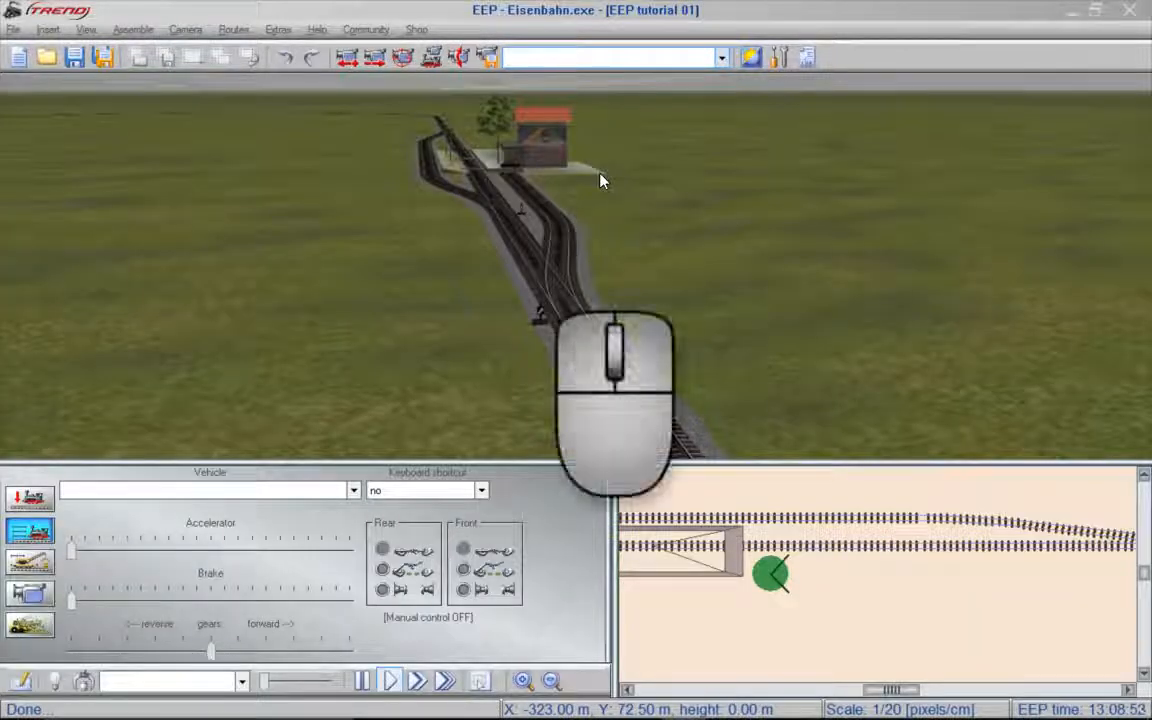
{"action": "middle_click_drag", "start_coordinate": [612, 183], "coordinate": [430, 160]}
{"action": "left_click_drag", "start_coordinate": [393, 278], "coordinate": [573, 204]}
{"action": "scroll", "coordinate": [600, 230], "scroll_direction": "up", "scroll_amount": 5}
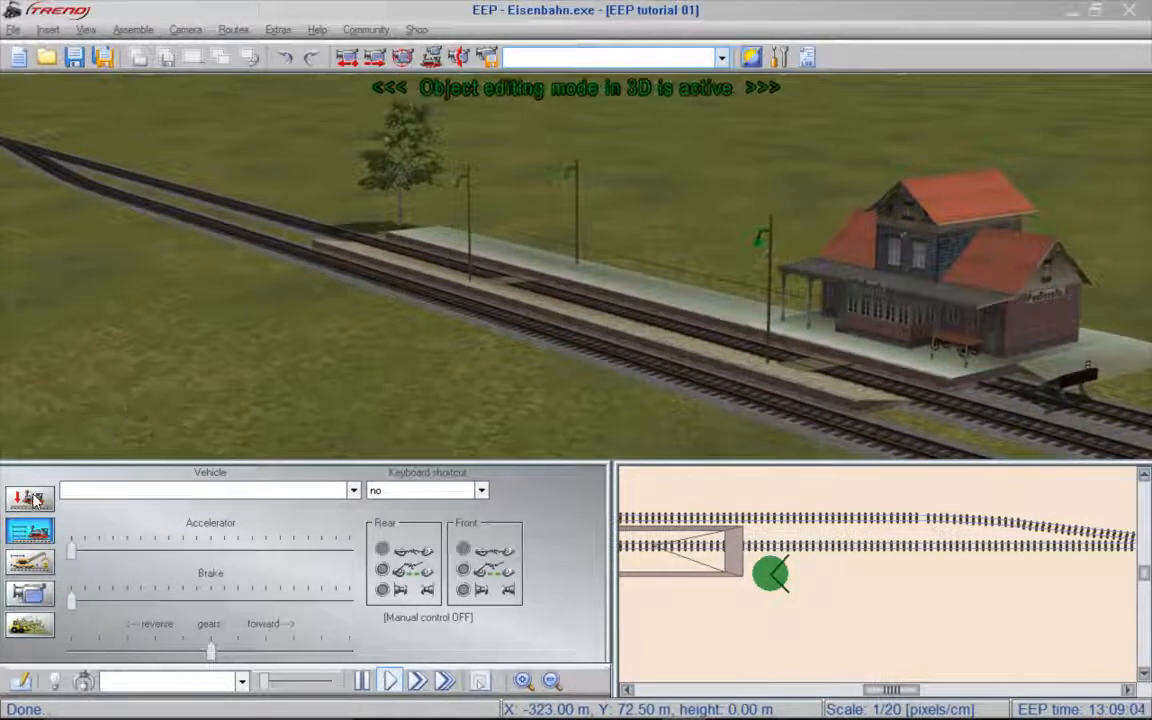
- List the Small Steam locomotives from the Standard gauge 1435mm railway rolling stock for insertion
{"action": "left_click", "coordinate": [29, 497]}
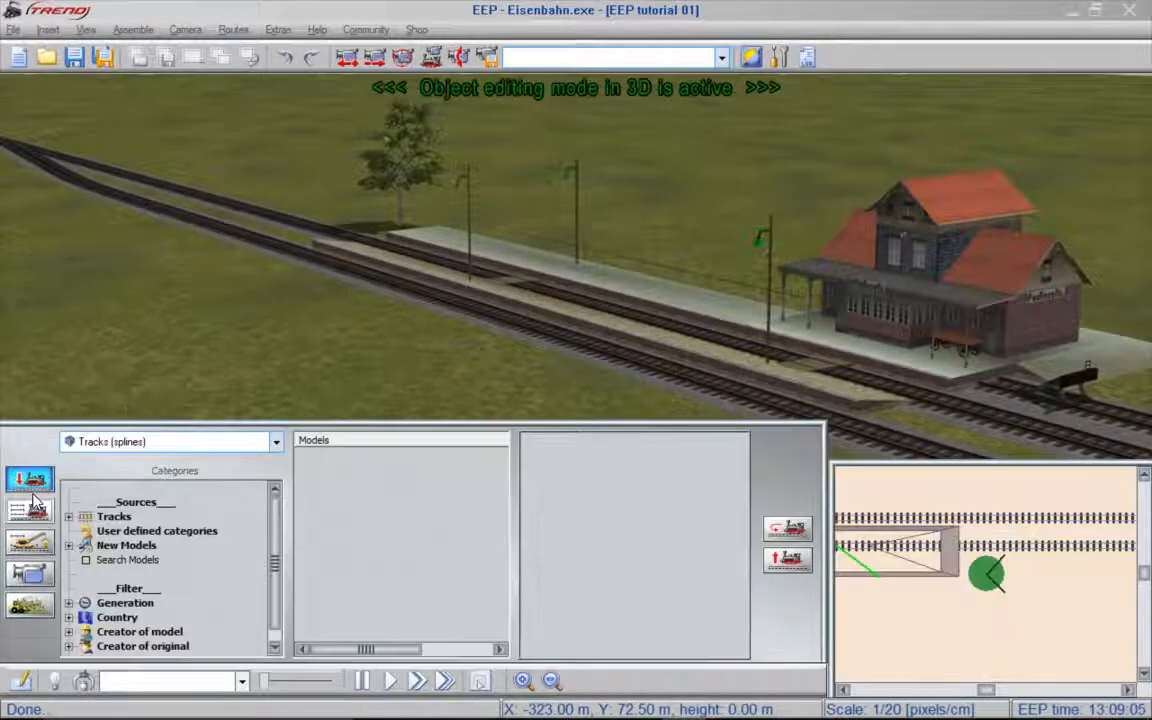
{"action": "left_click", "coordinate": [276, 442]}
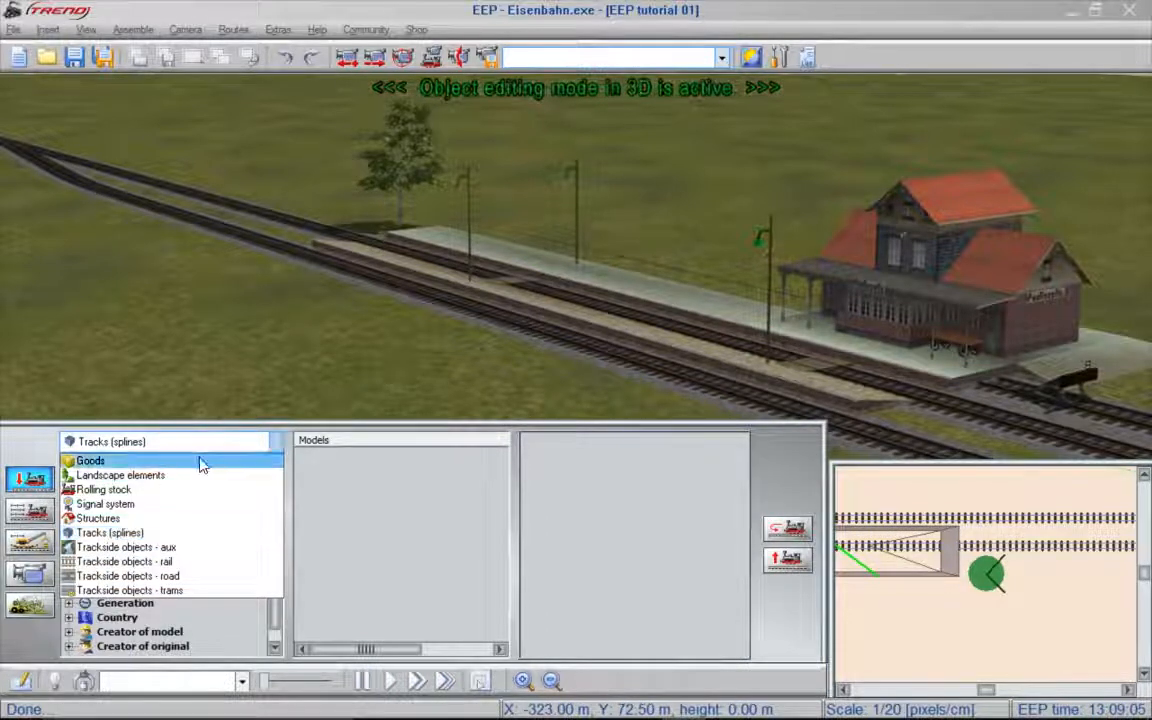
{"action": "left_click", "coordinate": [100, 489]}
{"action": "left_click", "coordinate": [130, 517]}
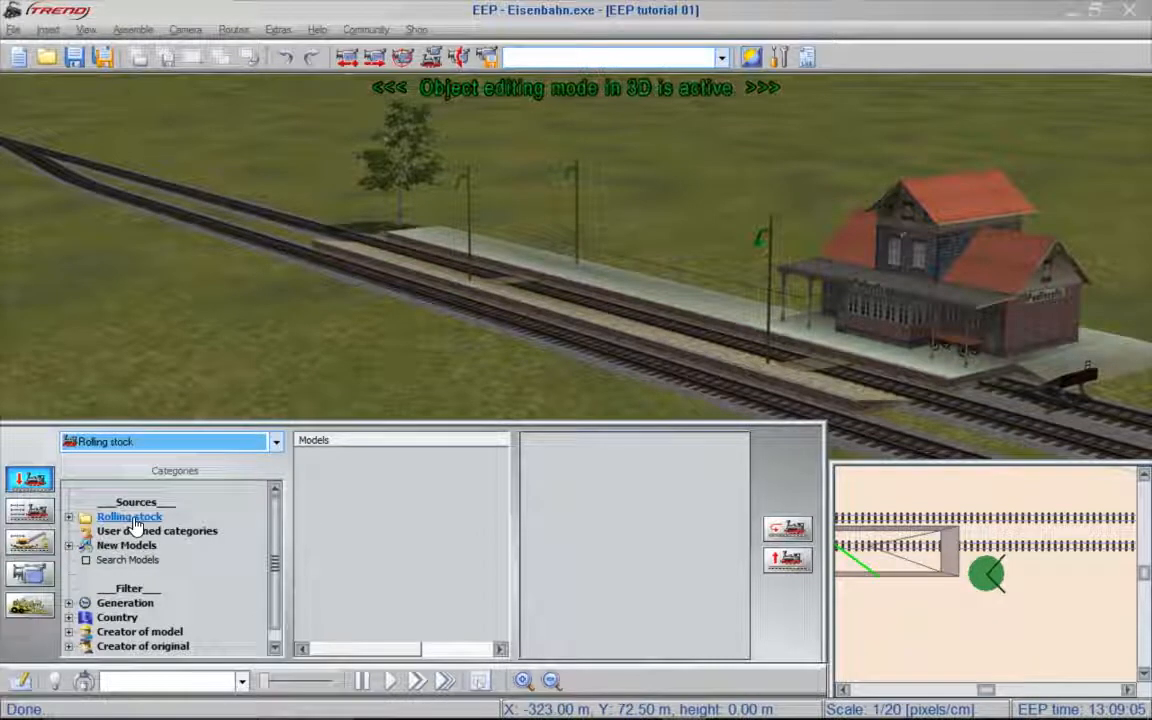
{"action": "double_click", "coordinate": [132, 518]}
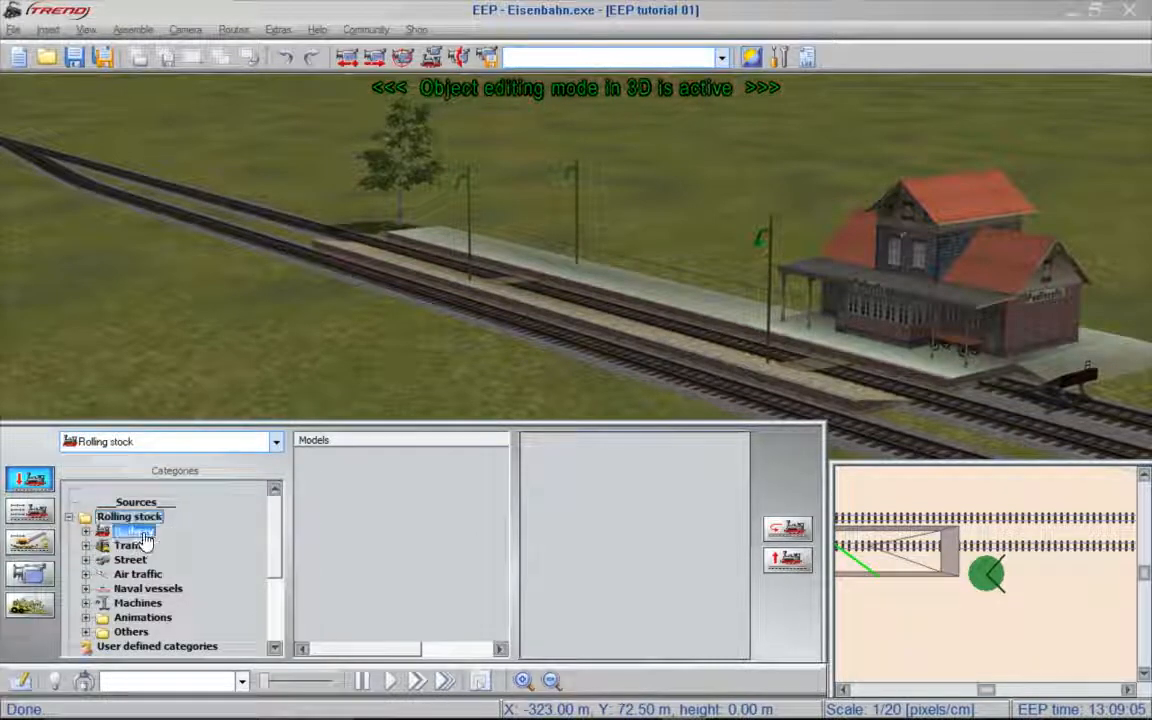
{"action": "double_click", "coordinate": [143, 533]}
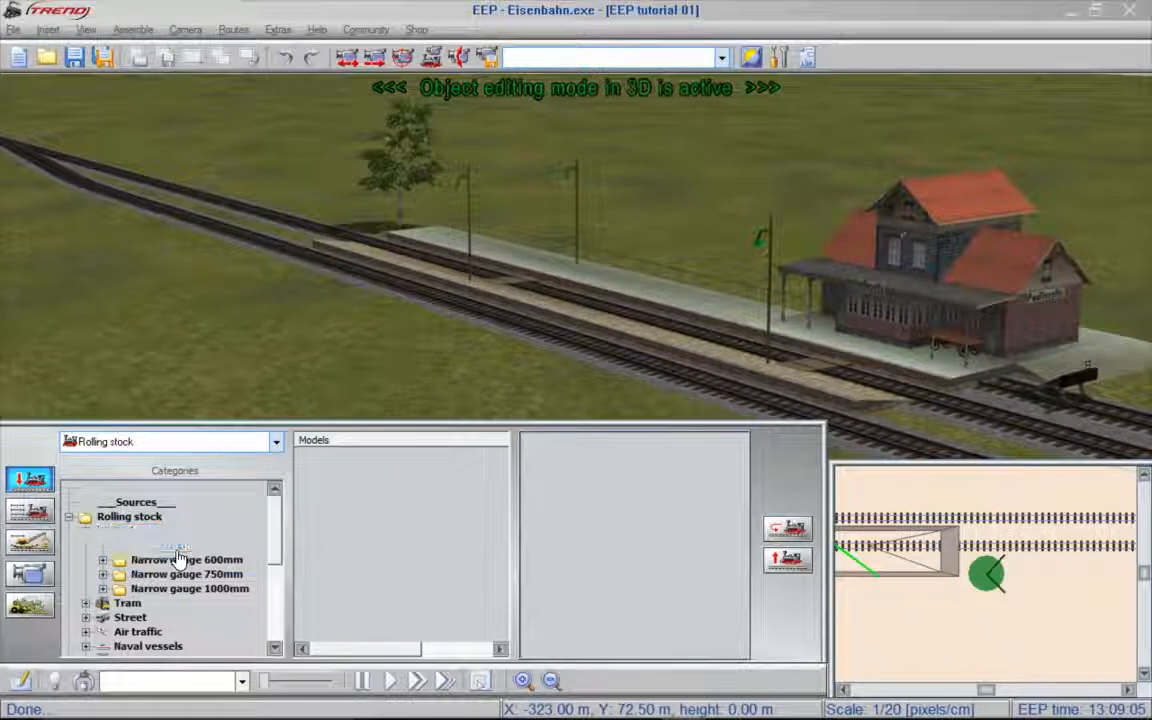
{"action": "double_click", "coordinate": [180, 546]}
{"action": "double_click", "coordinate": [182, 561]}
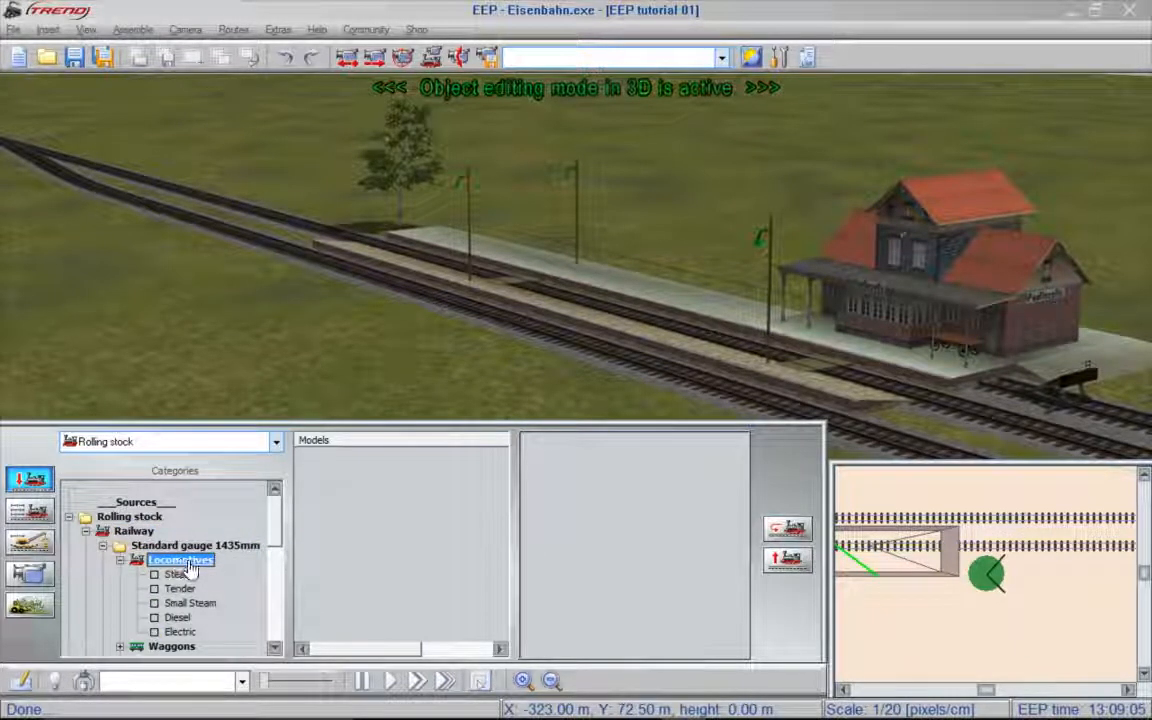
{"action": "left_click", "coordinate": [184, 606]}
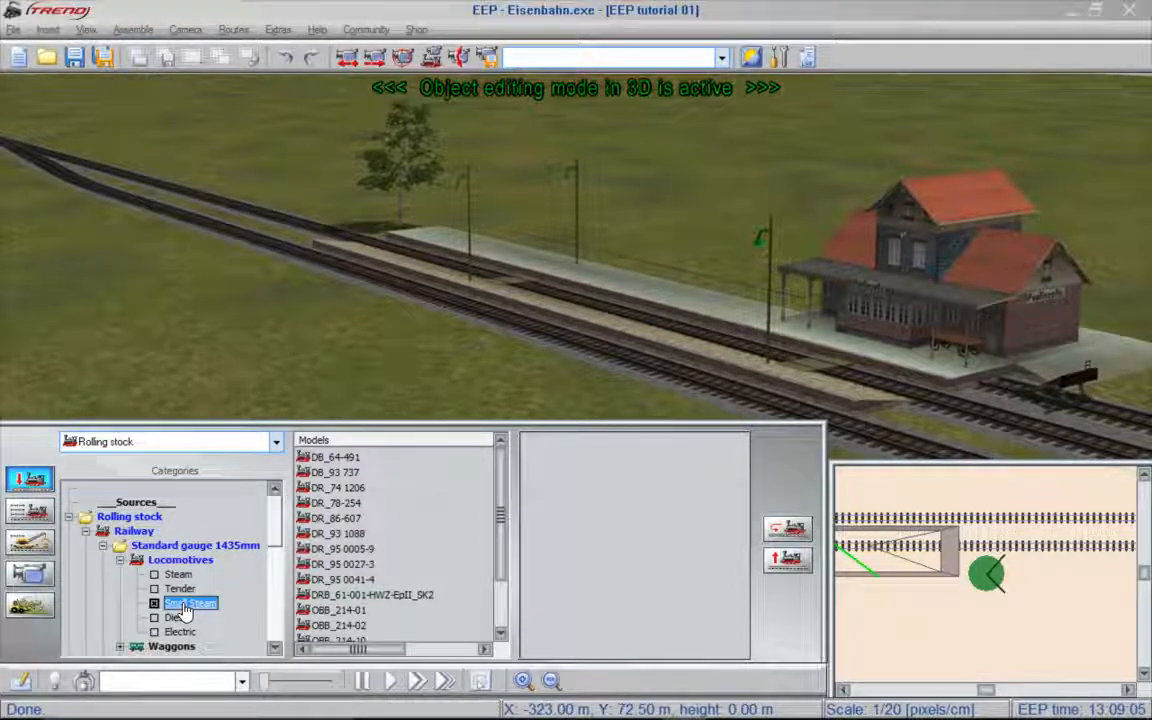
- Place the DB_93 737 locomotive on the station track between the platforms near the tree, keeping its suggested name
{"action": "left_click", "coordinate": [334, 476]}
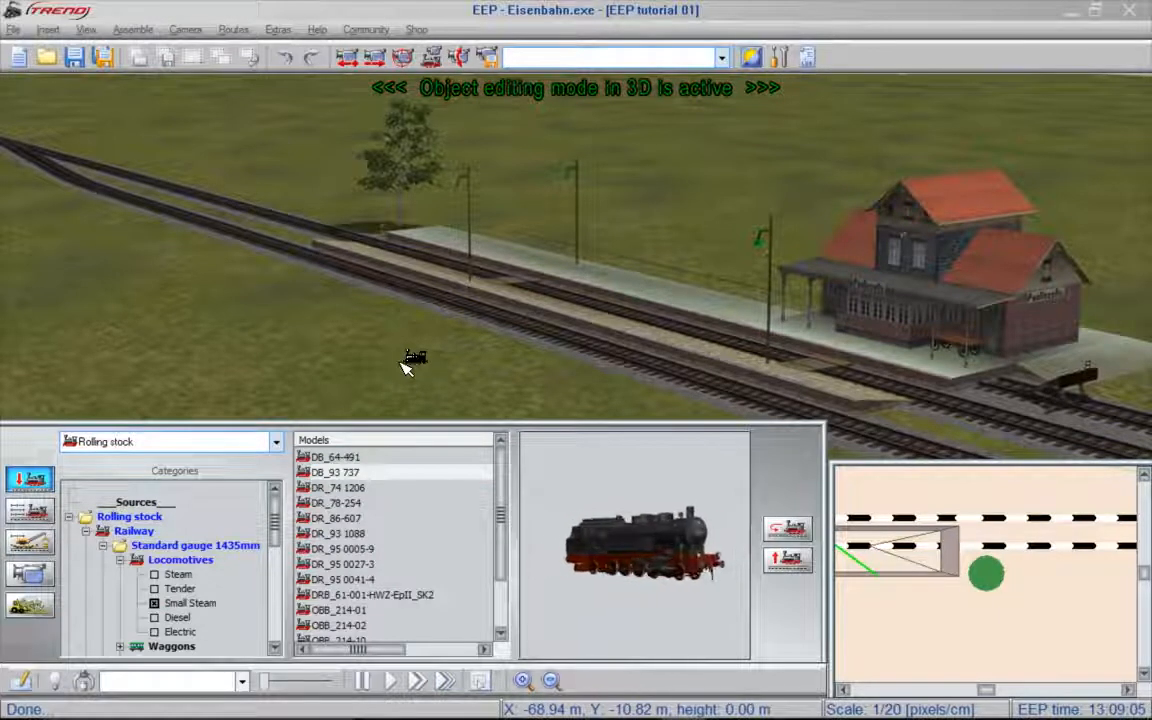
{"action": "left_click", "coordinate": [420, 258]}
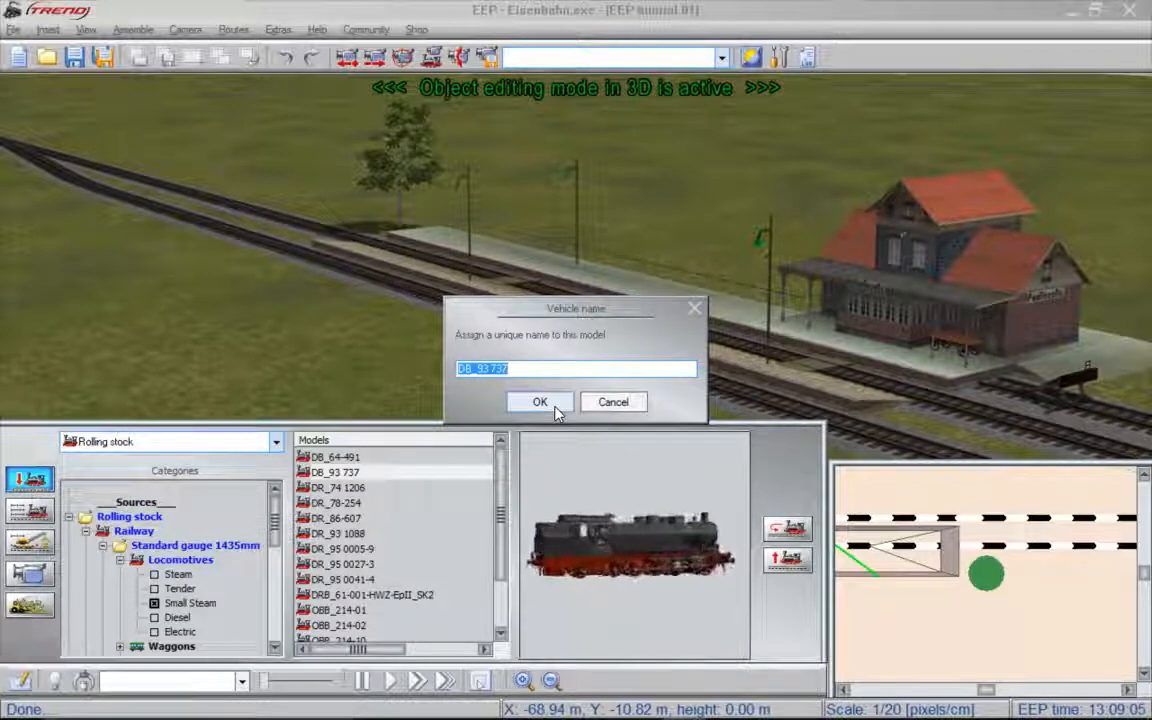
{"action": "left_click", "coordinate": [540, 402]}
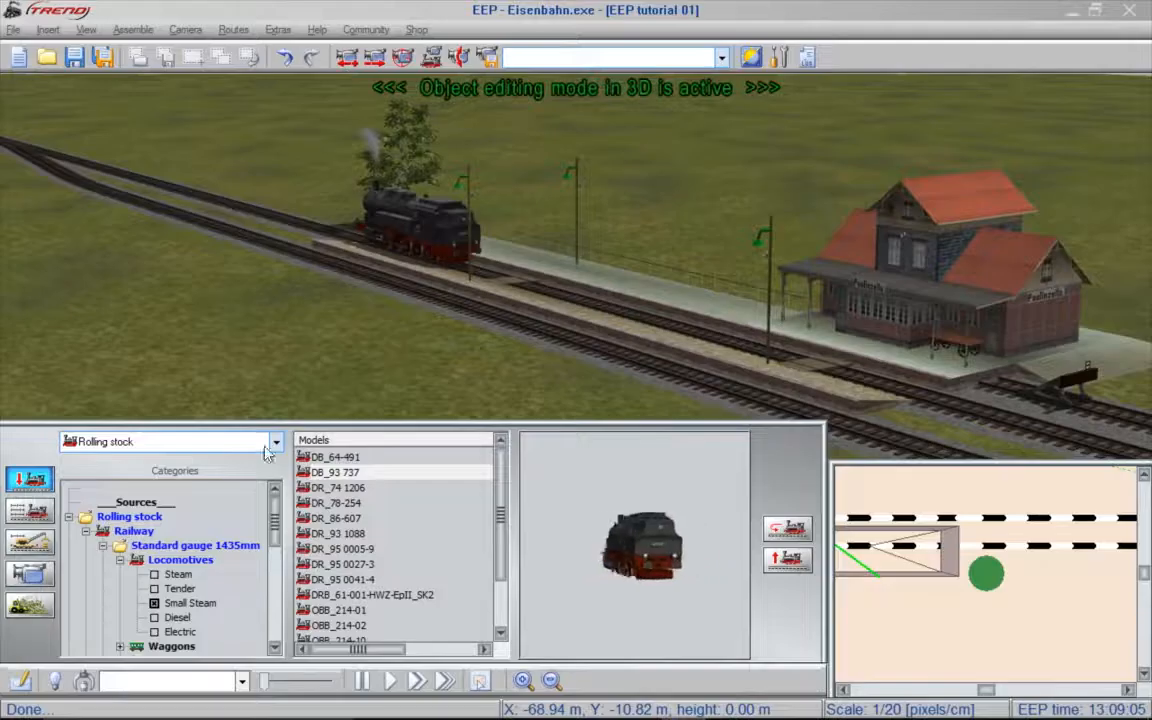
- Place the passenger carriage DB AB4yg-56 EpIII-mI behind the locomotive, keeping its suggested name
{"action": "left_click", "coordinate": [187, 607]}
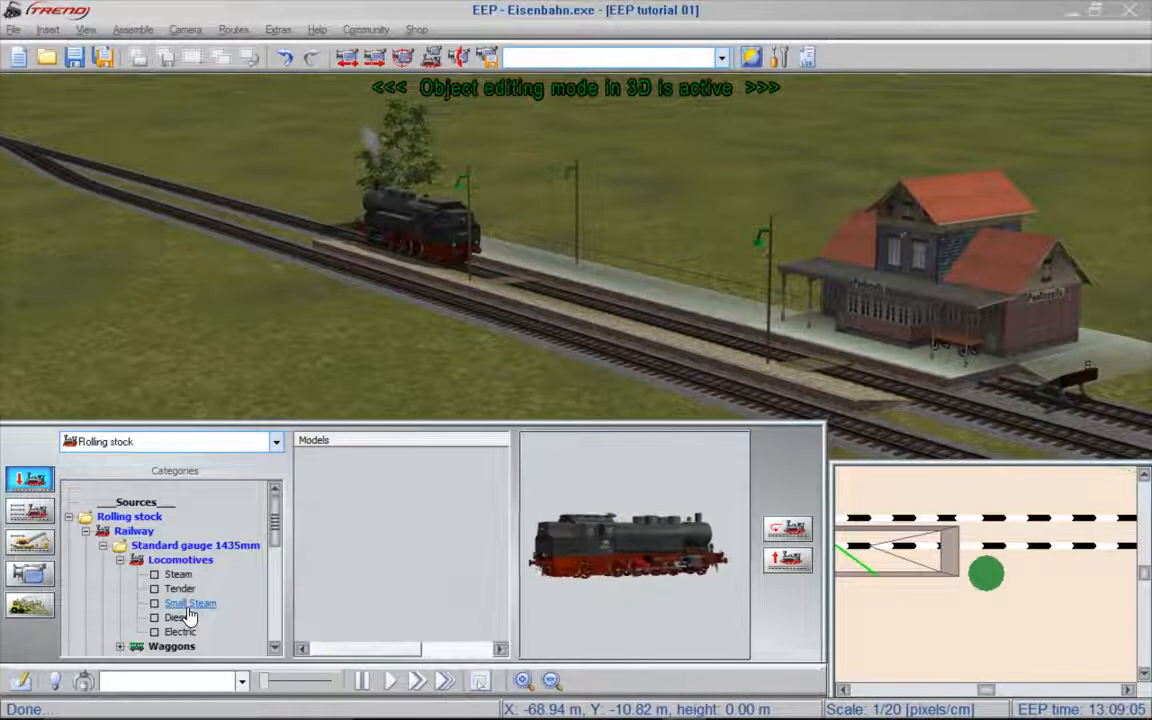
{"action": "left_click", "coordinate": [119, 561]}
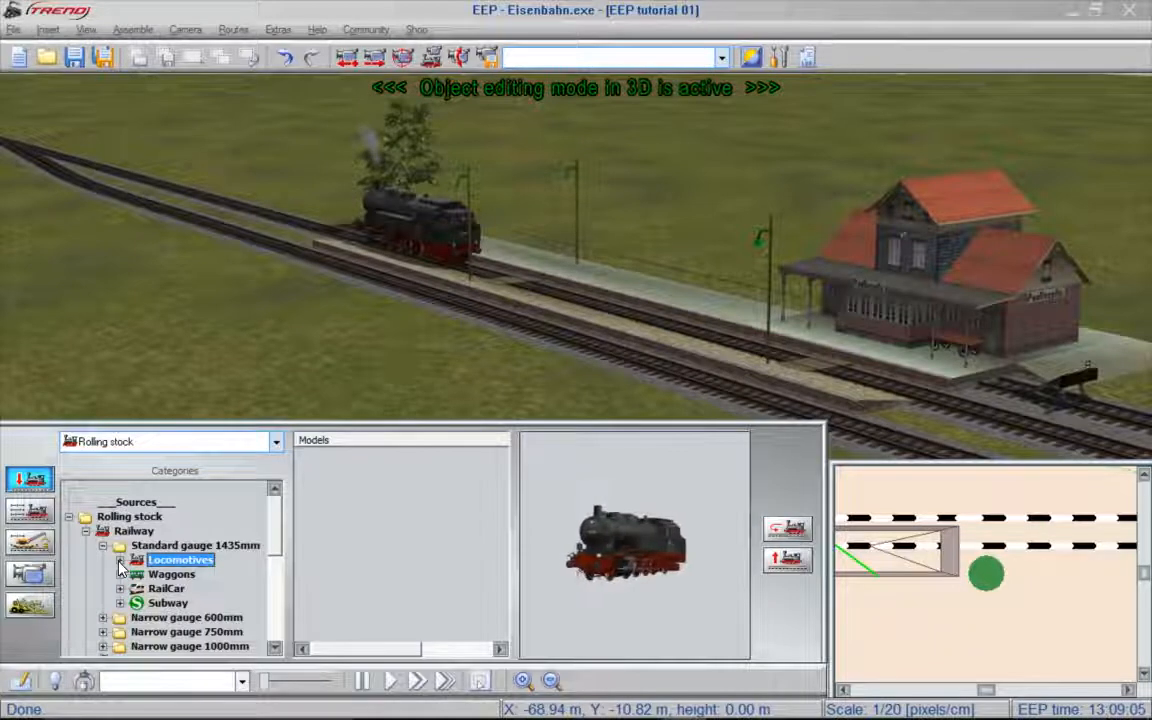
{"action": "left_click", "coordinate": [120, 575]}
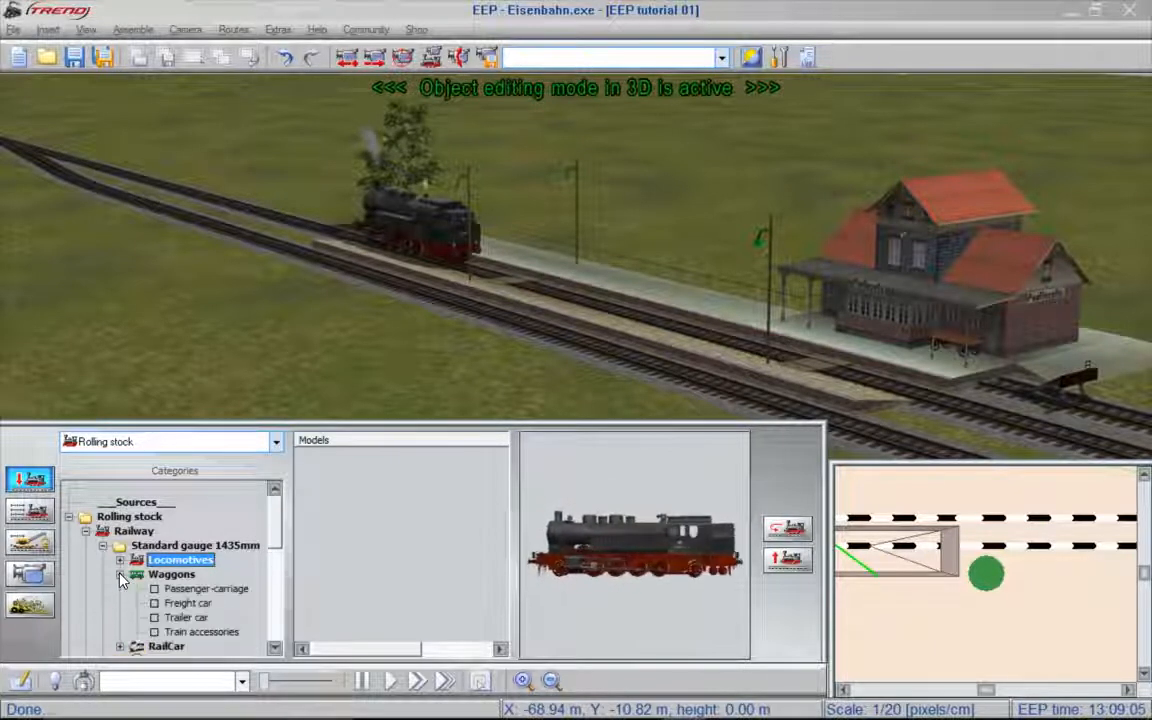
{"action": "left_click", "coordinate": [184, 590]}
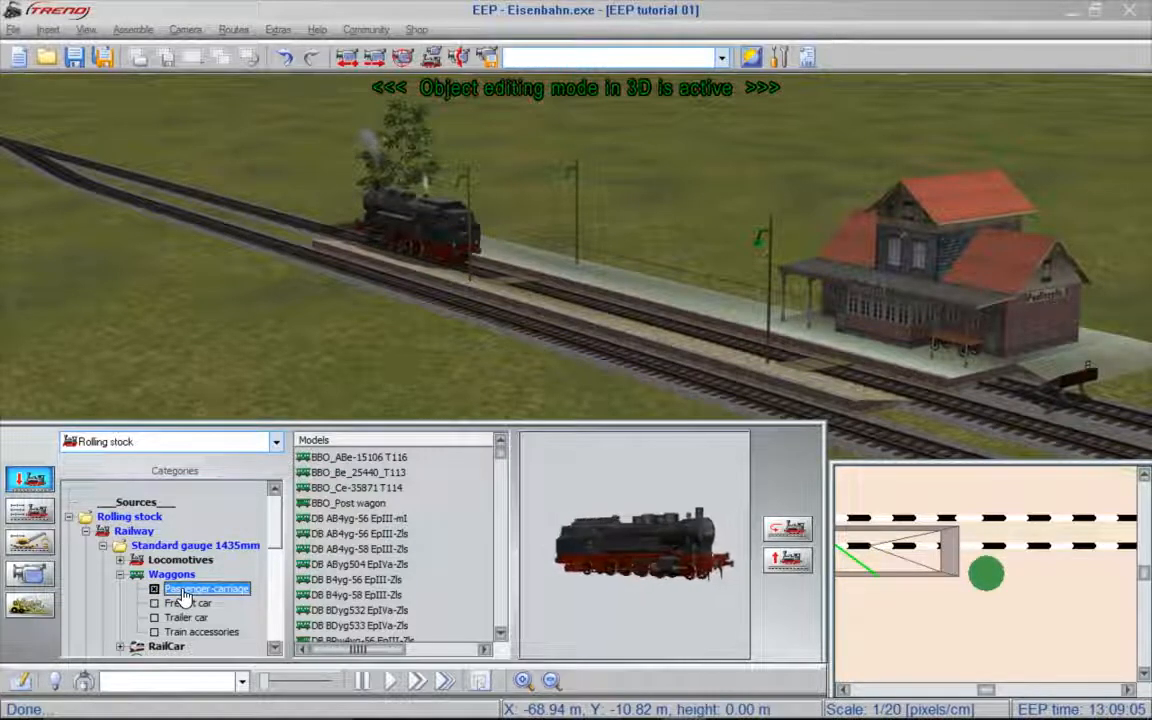
{"action": "left_click", "coordinate": [358, 519]}
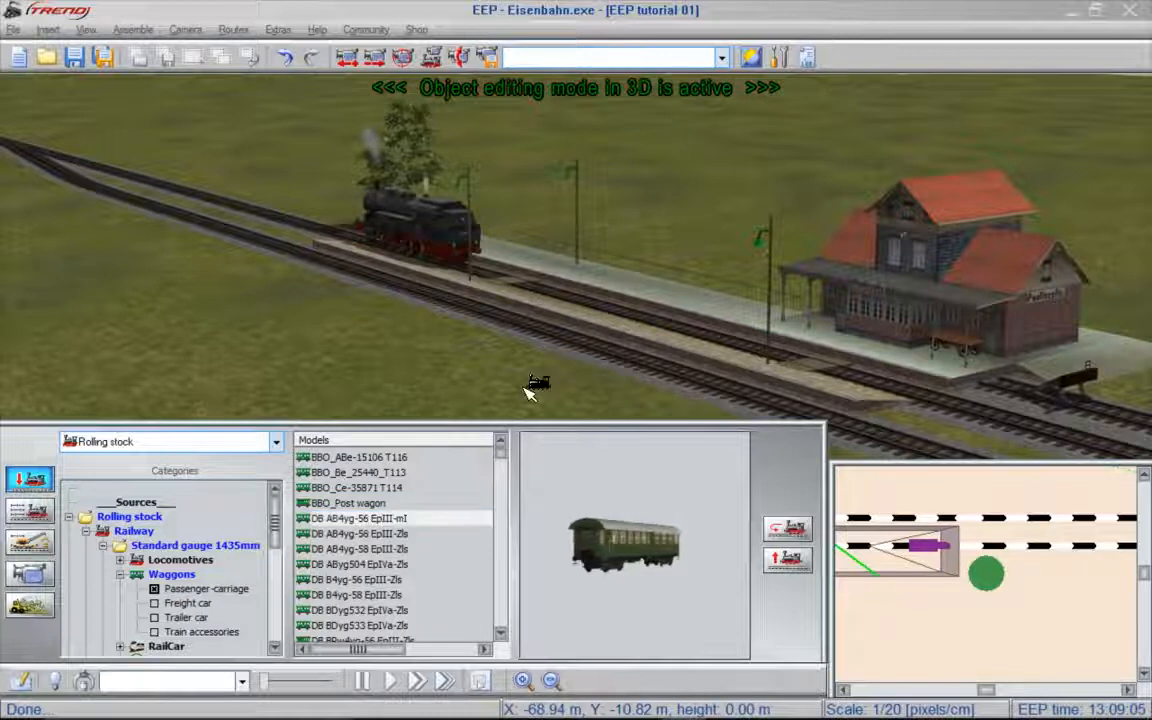
{"action": "left_click", "coordinate": [558, 293]}
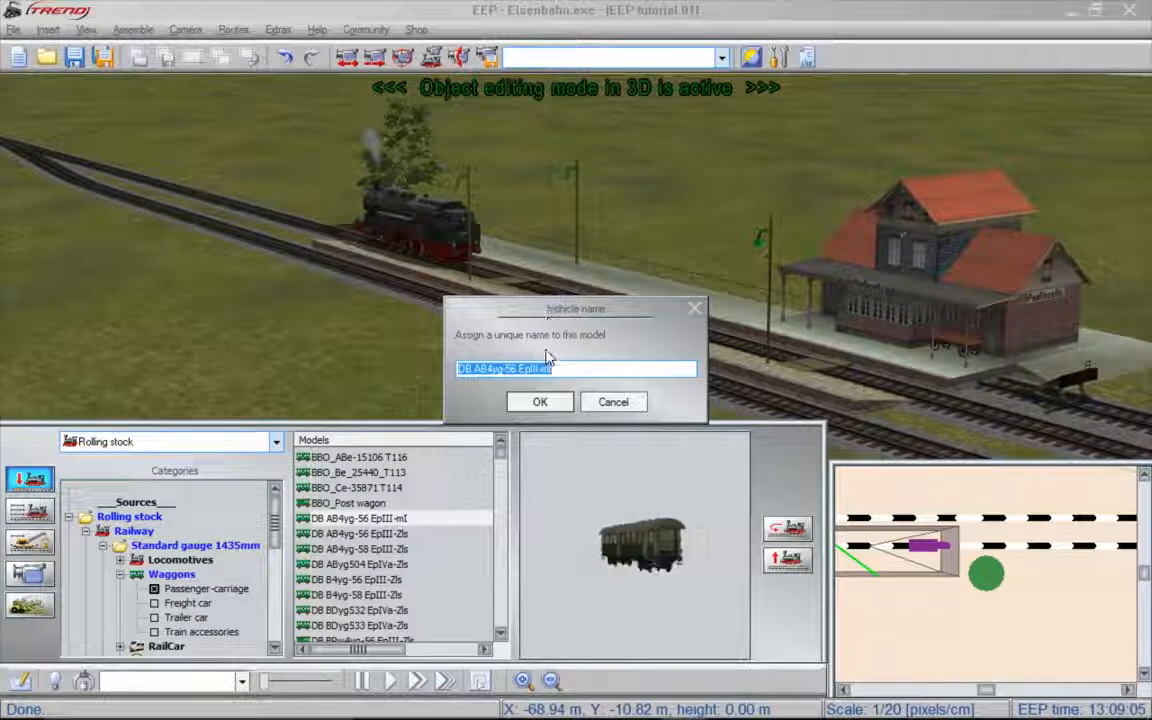
{"action": "left_click", "coordinate": [541, 402]}
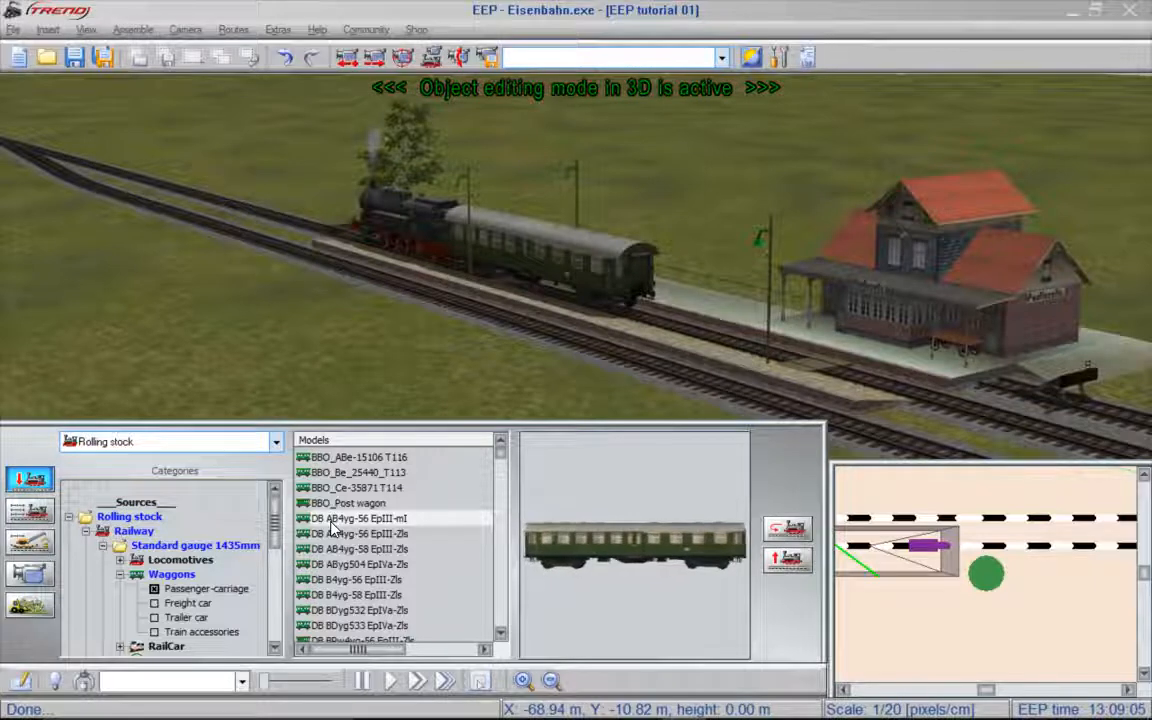
- Place the passenger carriage DB B4yg-56 EpIII-Zls on the same track near the station building, keep its suggested name and end insertion
{"action": "left_click", "coordinate": [337, 584]}
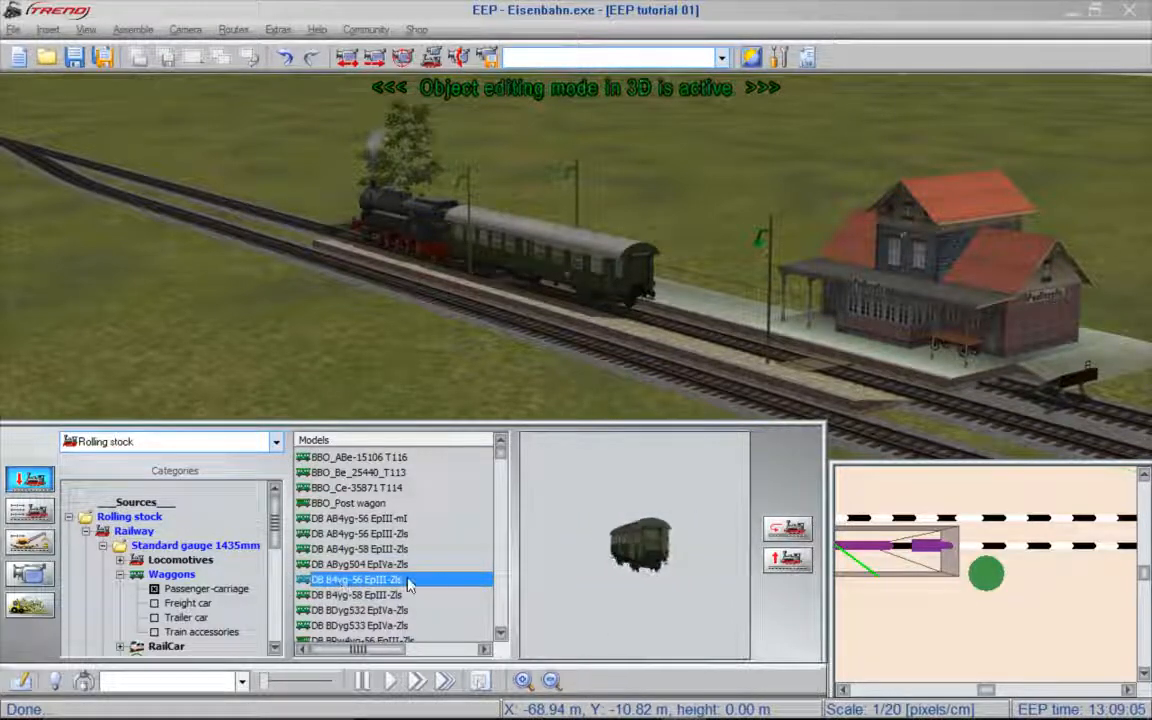
{"action": "left_click", "coordinate": [887, 388]}
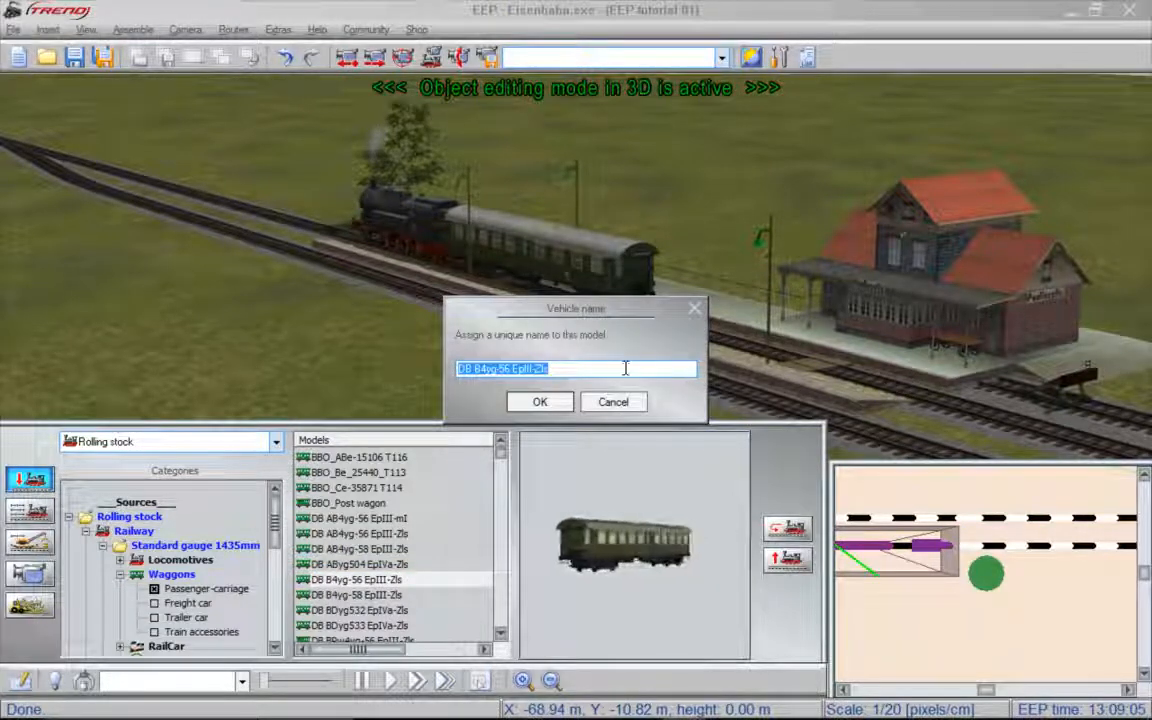
{"action": "left_click", "coordinate": [540, 402]}
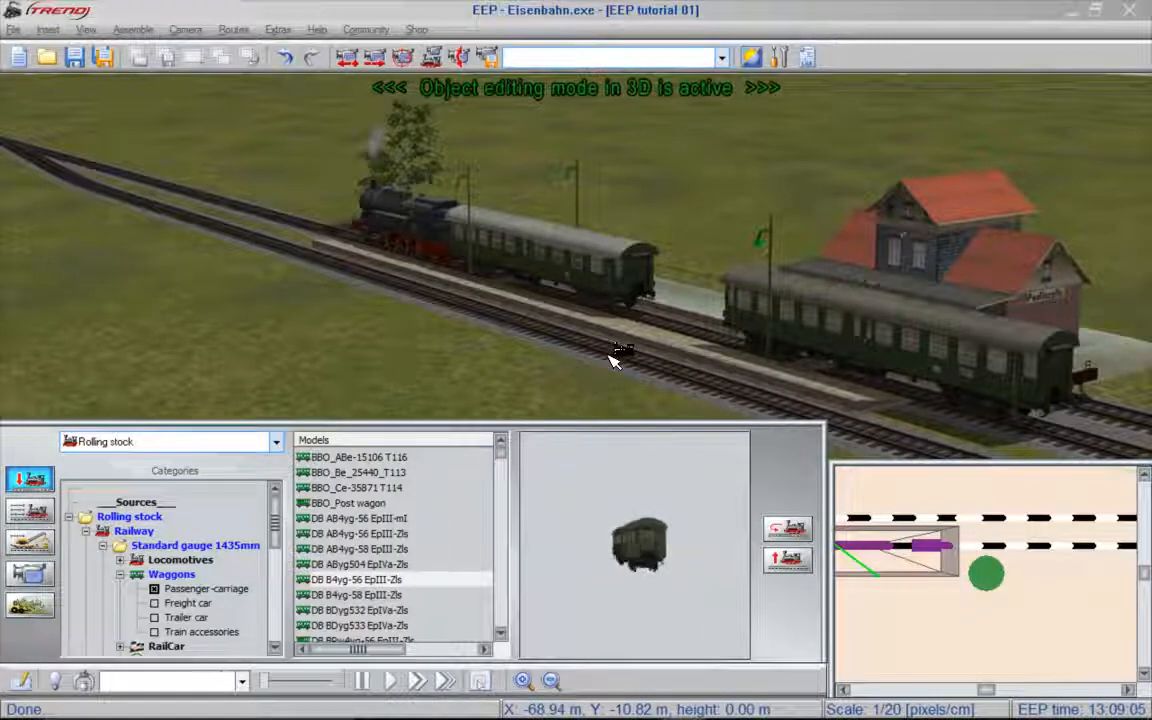
{"action": "key", "text": "Escape"}
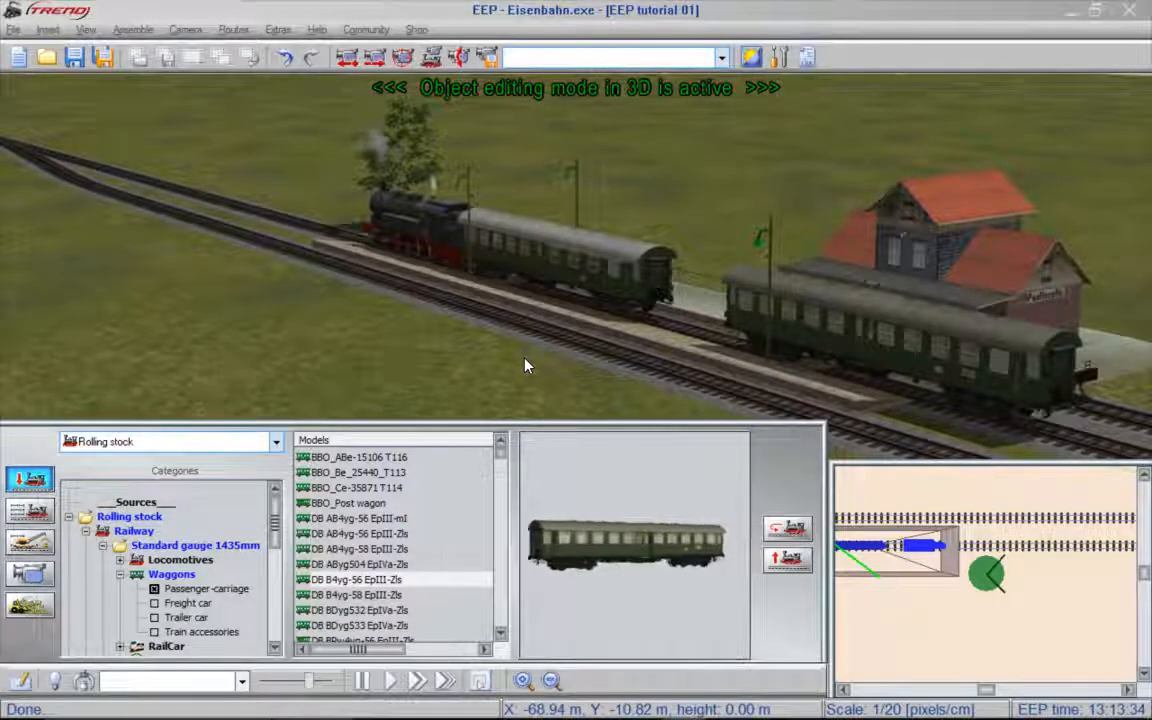
- Take manual control of the DB_93 737 locomotive and reverse it slowly to couple its train to the separate carriage
{"action": "left_click", "coordinate": [30, 512]}
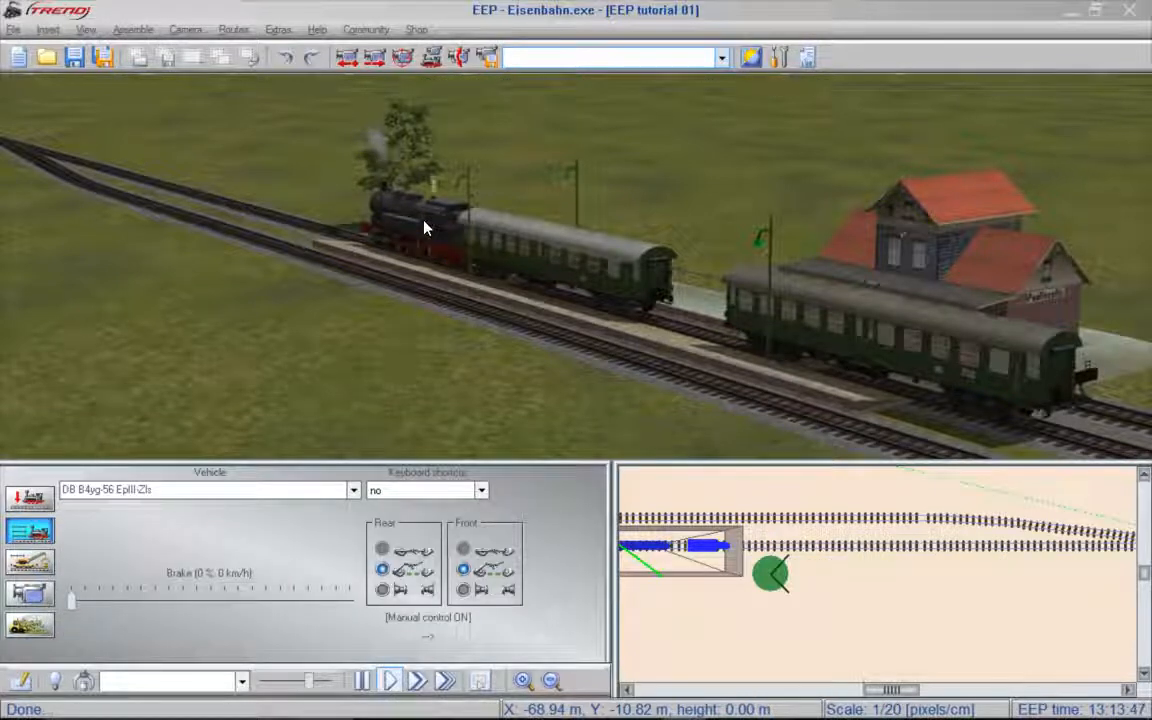
{"action": "left_click", "coordinate": [424, 228]}
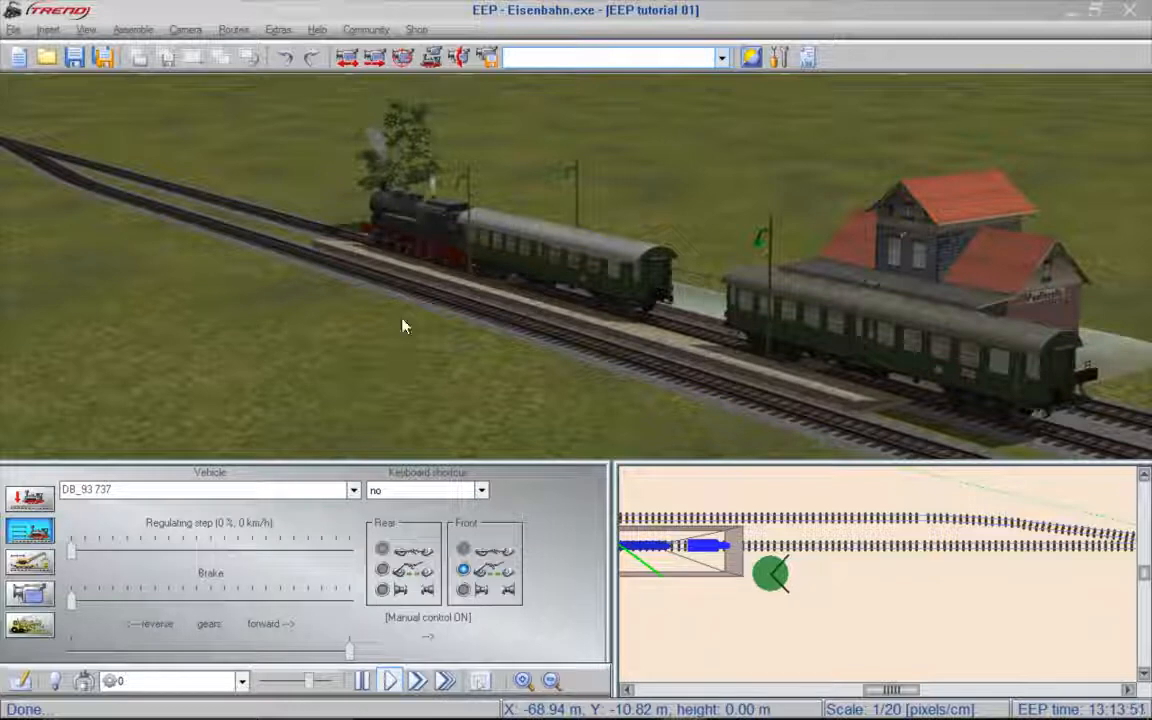
{"action": "left_click_drag", "start_coordinate": [349, 645], "coordinate": [152, 654]}
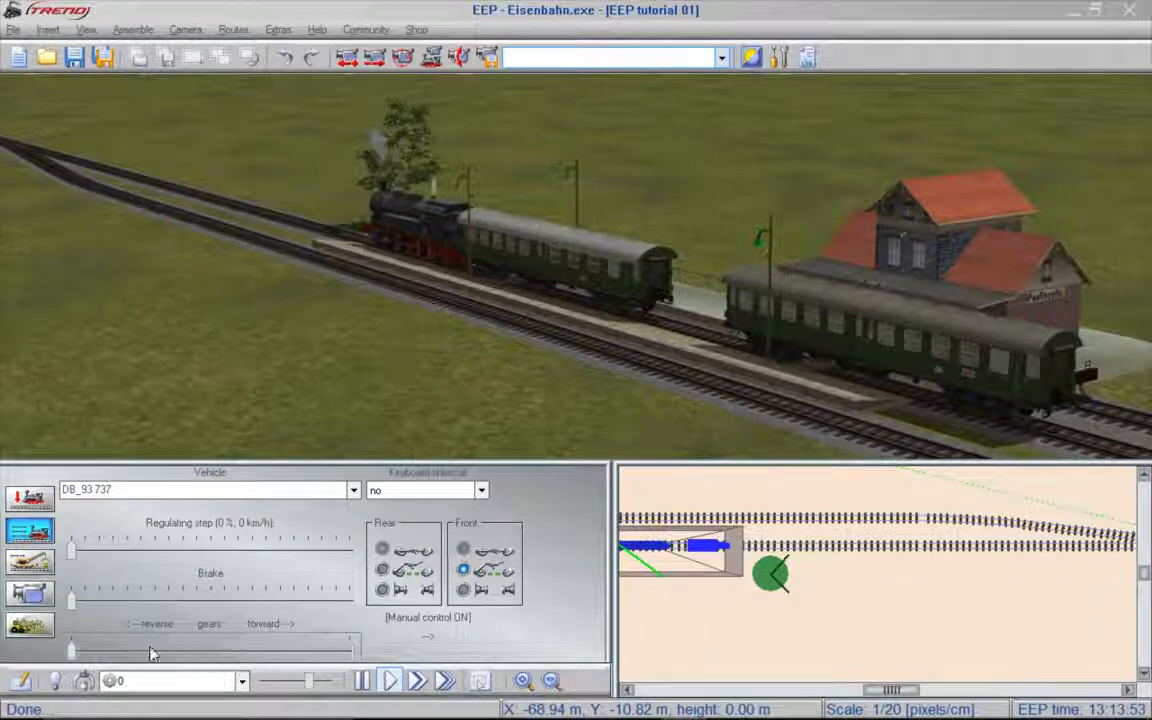
{"action": "left_click_drag", "start_coordinate": [75, 601], "coordinate": [100, 606]}
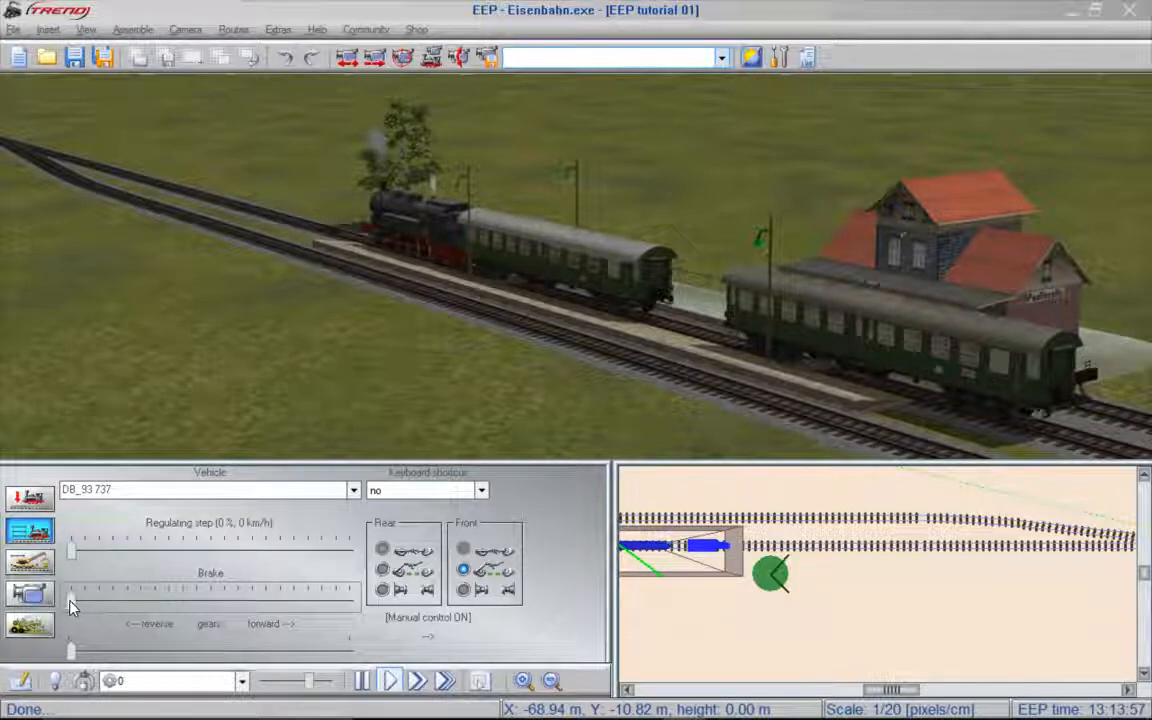
{"action": "left_click", "coordinate": [73, 556]}
{"action": "left_click_drag", "start_coordinate": [73, 556], "coordinate": [118, 560]}
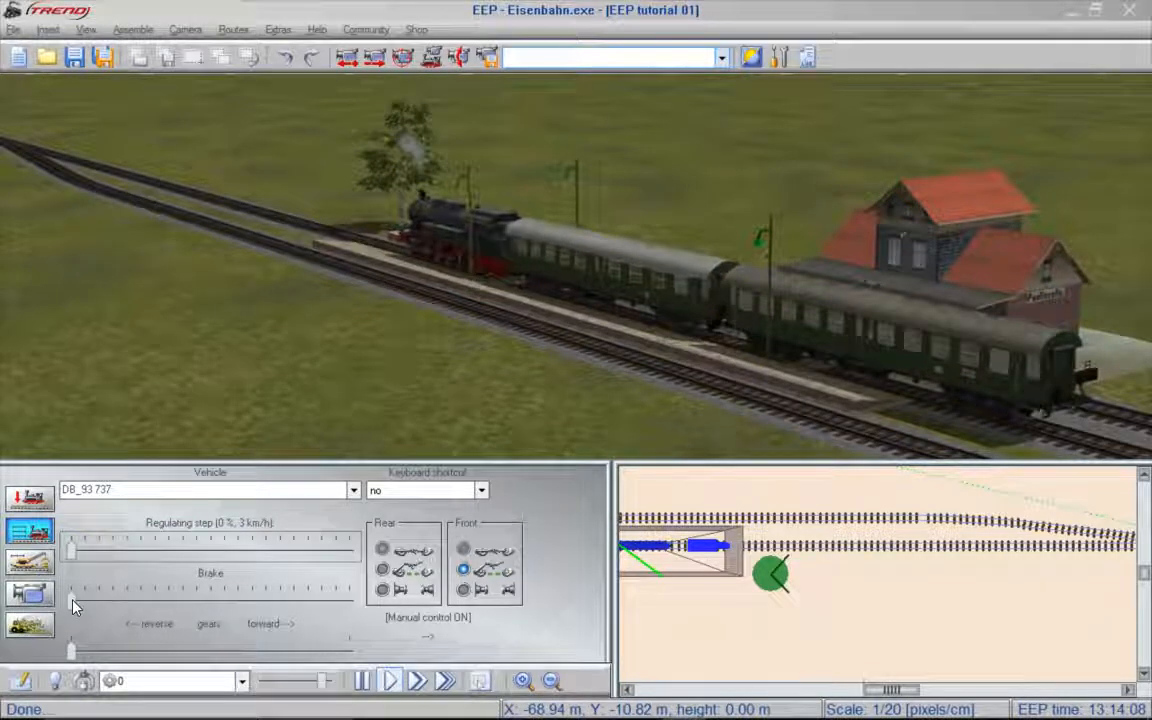
{"action": "mouse_move", "coordinate": [73, 605]}
{"action": "left_mouse_down"}
{"action": "mouse_move", "coordinate": [140, 622]}
{"action": "mouse_move", "coordinate": [63, 617]}
{"action": "left_mouse_up"}
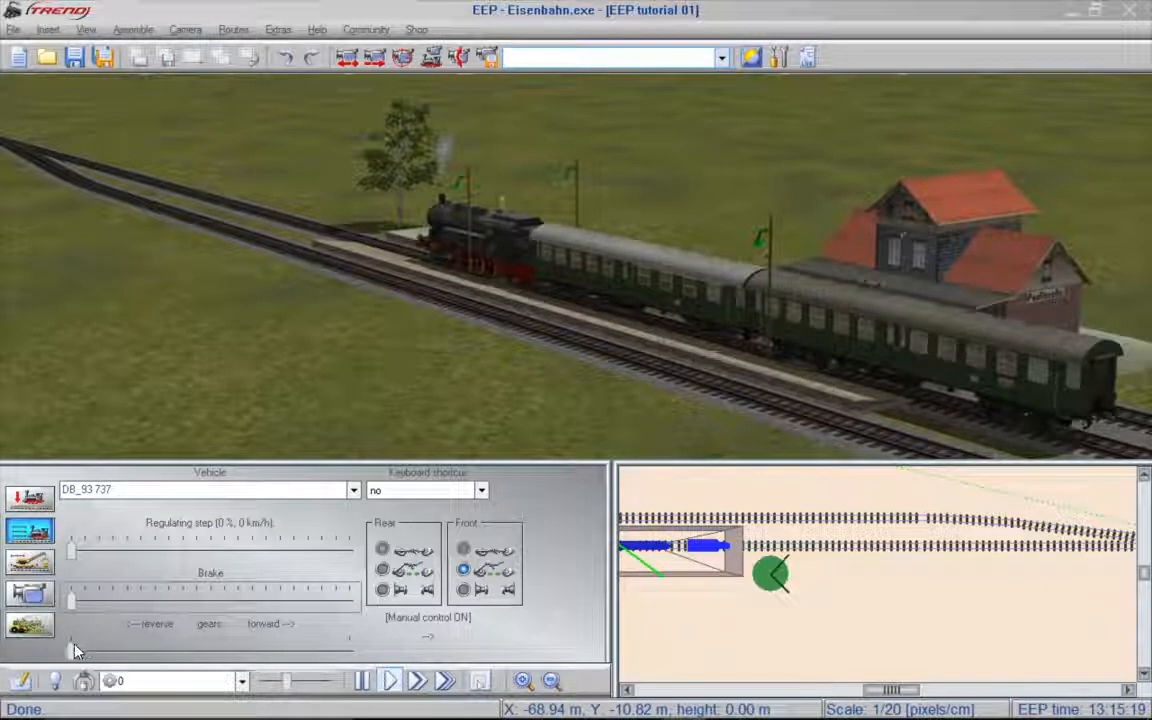
- Put the locomotive in forward gear with the brake released and raise the regulating step to 100 %
{"action": "left_click_drag", "start_coordinate": [75, 651], "coordinate": [332, 658]}
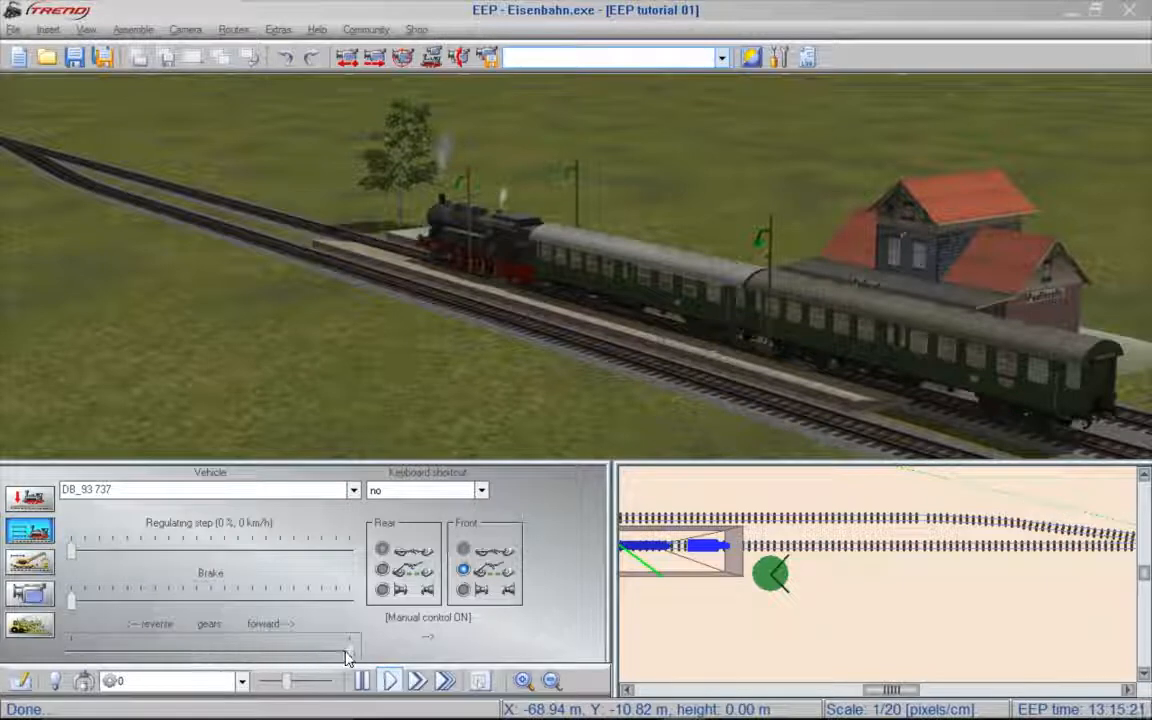
{"action": "mouse_move", "coordinate": [75, 602]}
{"action": "left_mouse_down"}
{"action": "mouse_move", "coordinate": [275, 610]}
{"action": "mouse_move", "coordinate": [63, 606]}
{"action": "left_mouse_up"}
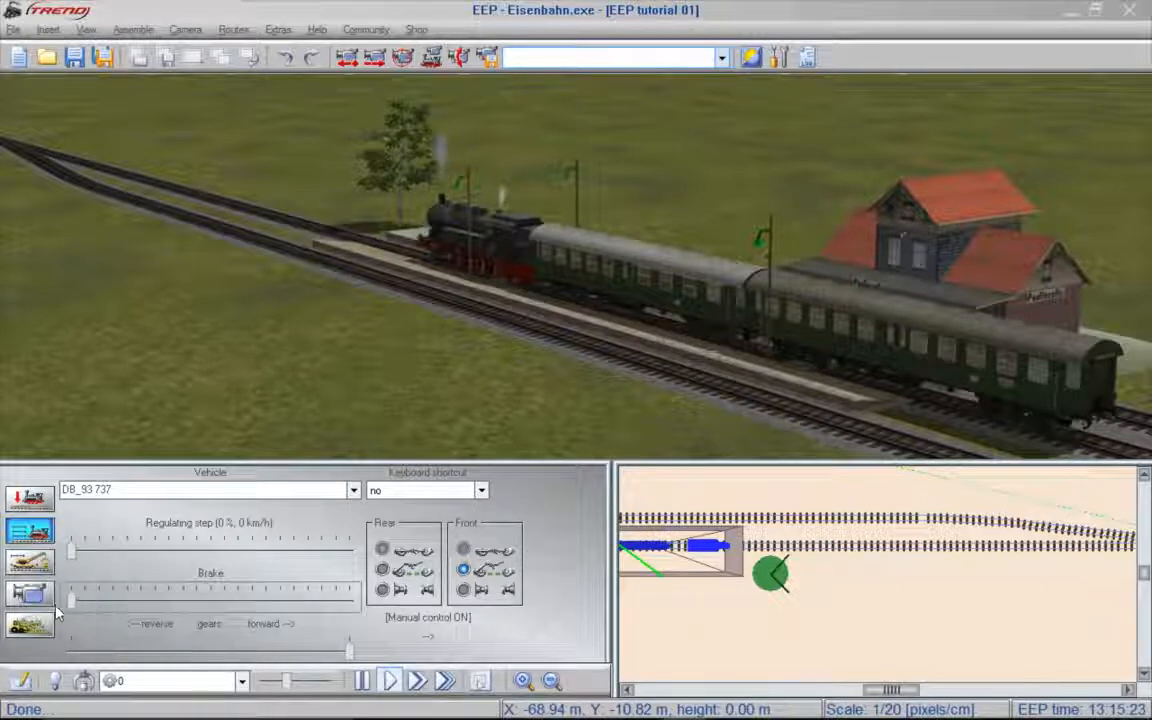
{"action": "left_click_drag", "start_coordinate": [71, 550], "coordinate": [220, 560]}
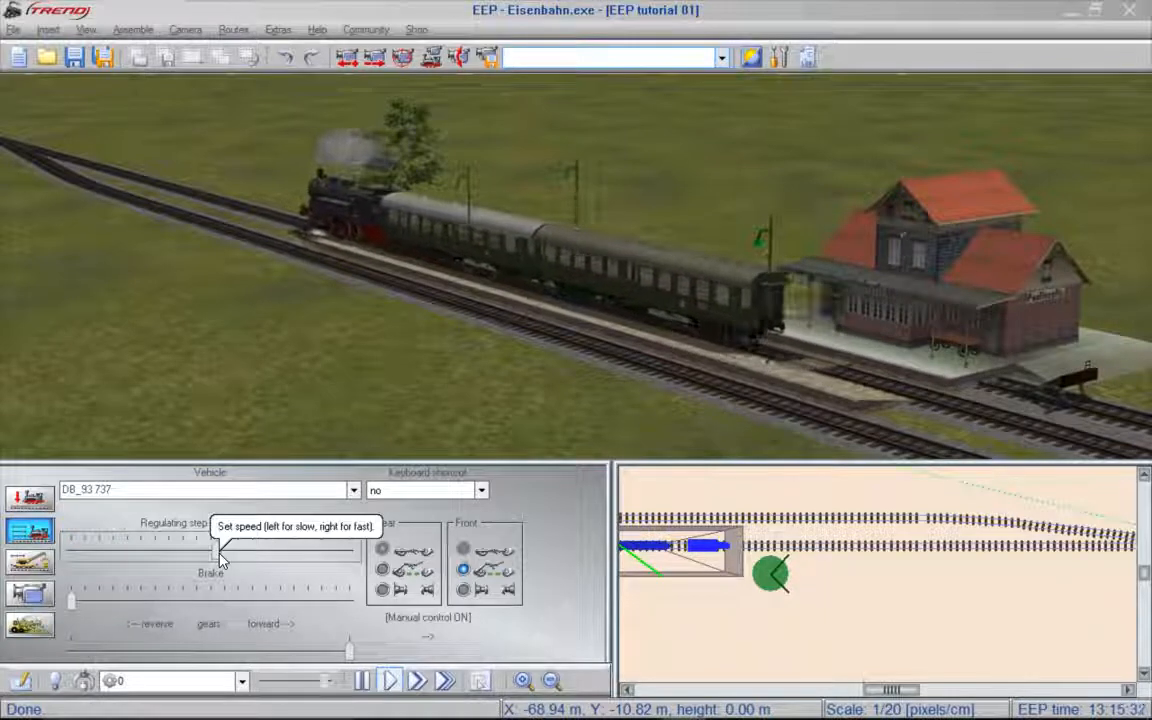
{"action": "left_click_drag", "start_coordinate": [221, 560], "coordinate": [367, 565]}
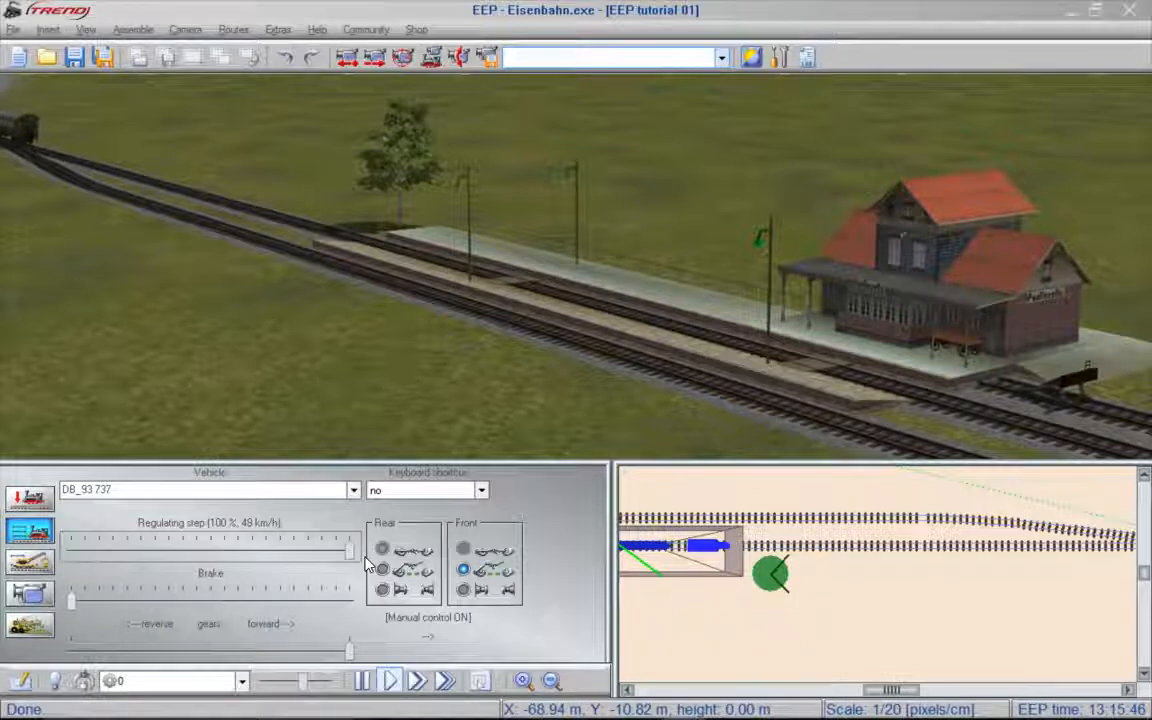
- Throw the switch before the station in the 3D view, and throw switch 0003 again from the track plan
{"action": "left_click_drag", "start_coordinate": [1124, 359], "coordinate": [1124, 359]}
{"action": "left_click_drag", "start_coordinate": [699, 276], "coordinate": [1150, 267]}
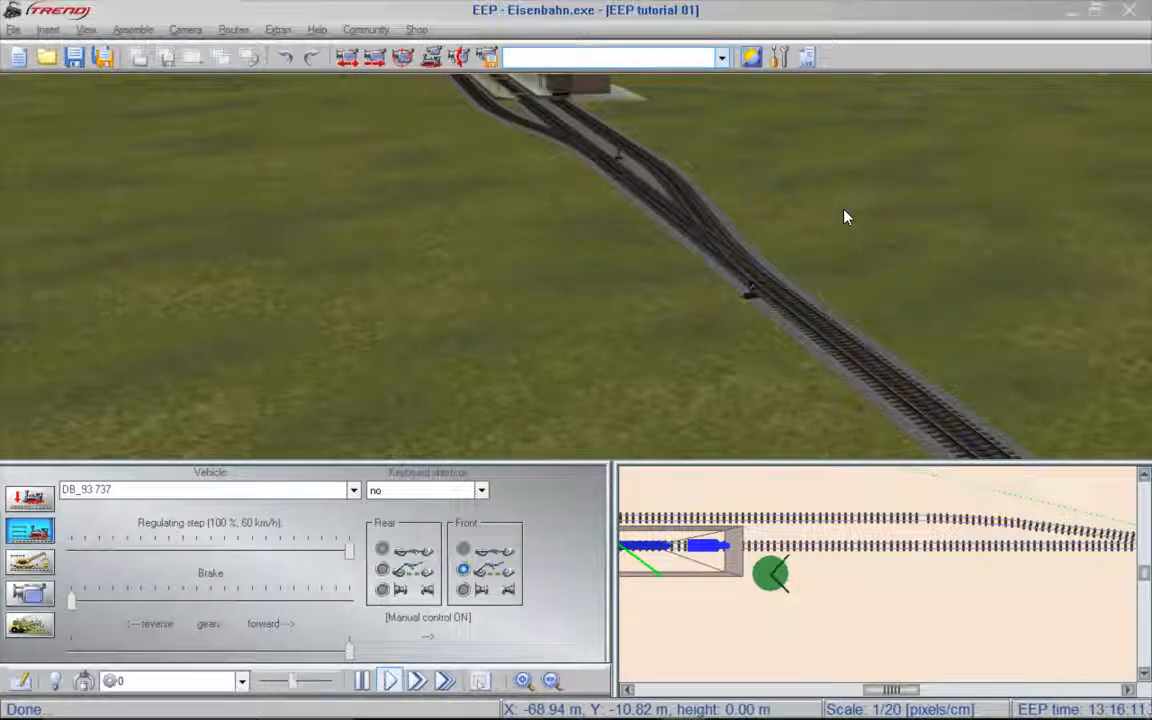
{"action": "key", "text": "shift"}
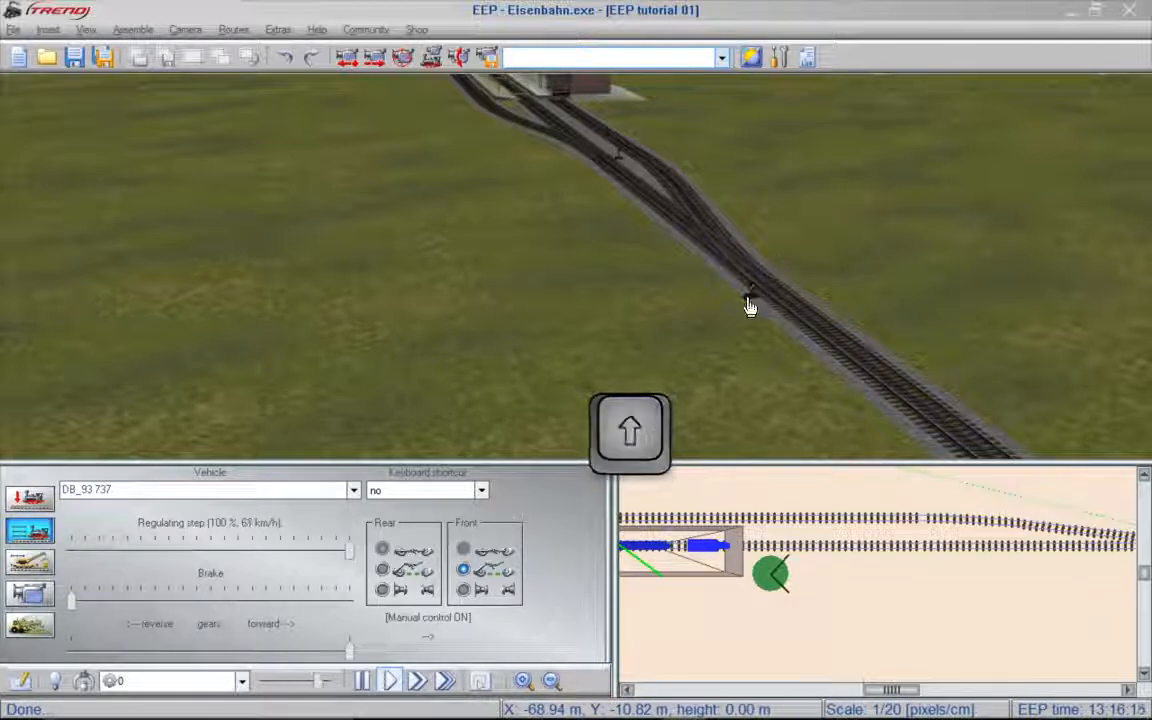
{"action": "left_click", "coordinate": [751, 306], "text": "shift"}
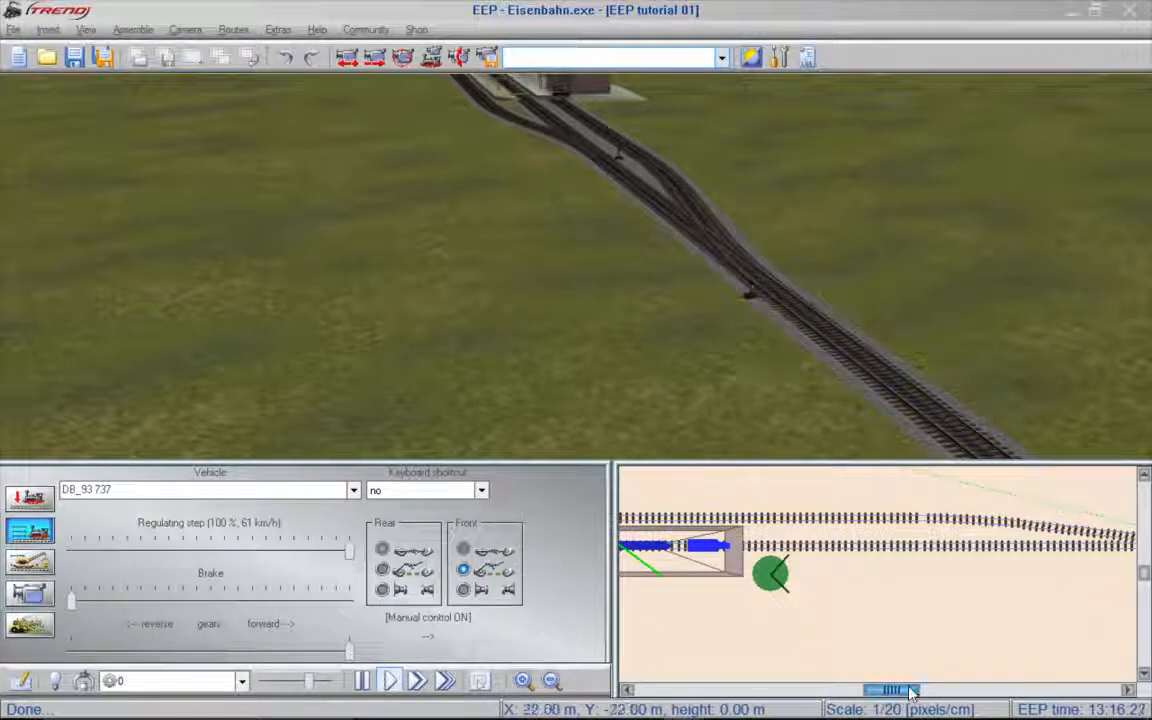
{"action": "left_click_drag", "start_coordinate": [912, 692], "coordinate": [812, 693]}
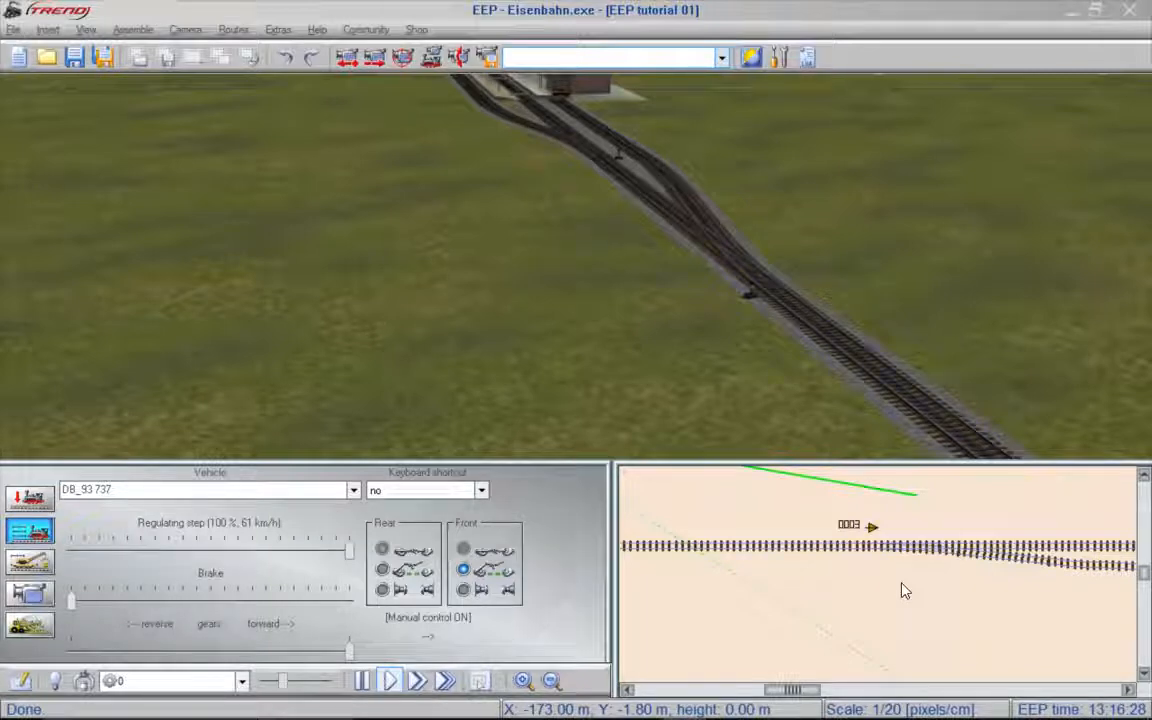
{"action": "left_click", "coordinate": [871, 531]}
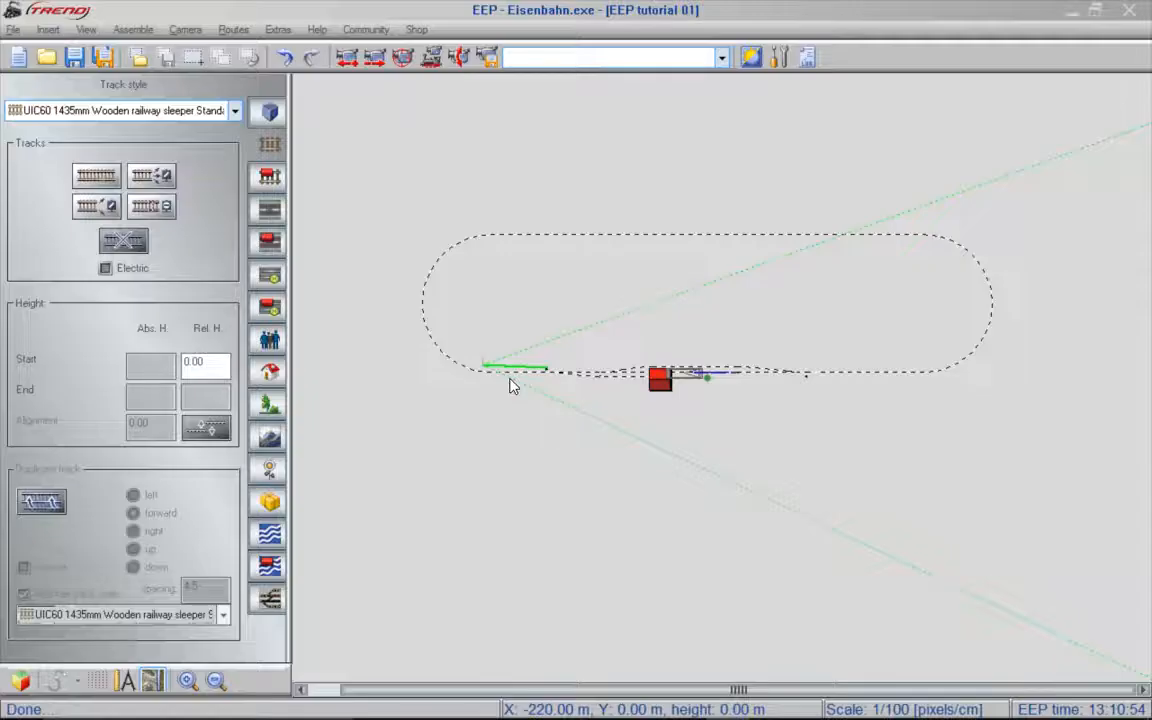
- Return to the 2D editor and insert the main signal Ra_PI5_HP01_Form on the straight track ahead of switch 0003
{"action": "scroll", "coordinate": [510, 386], "scroll_direction": "up", "scroll_amount": 1}
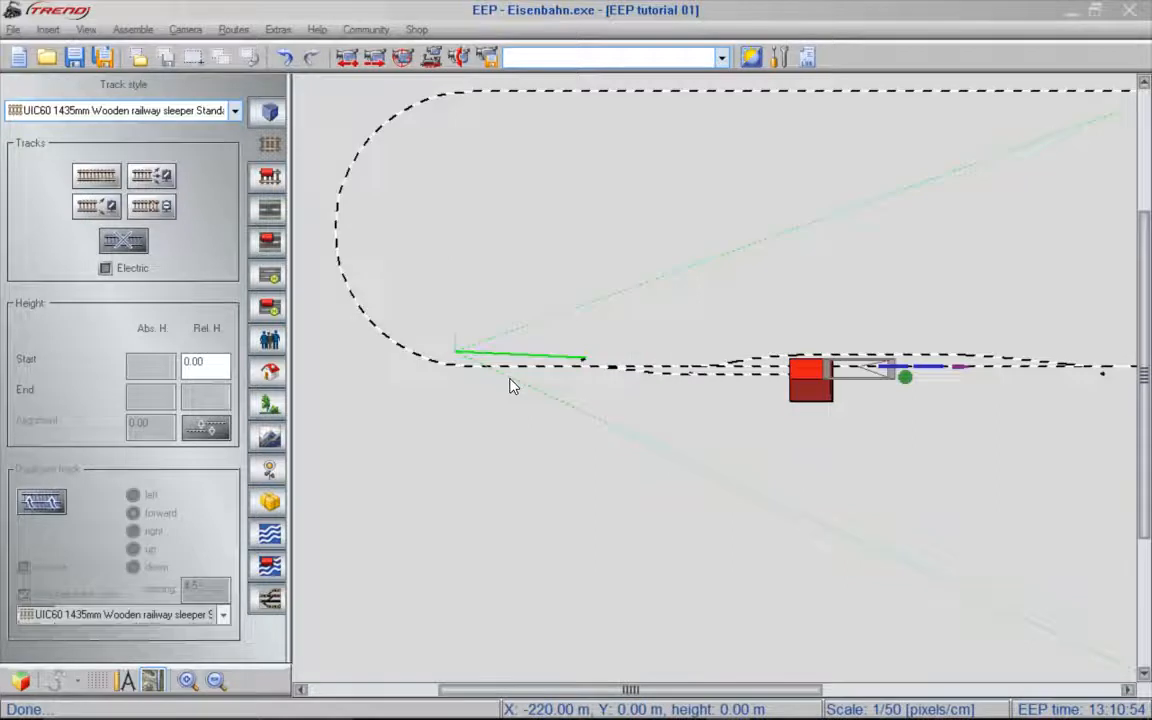
{"action": "scroll", "coordinate": [510, 386], "scroll_direction": "up", "scroll_amount": 1}
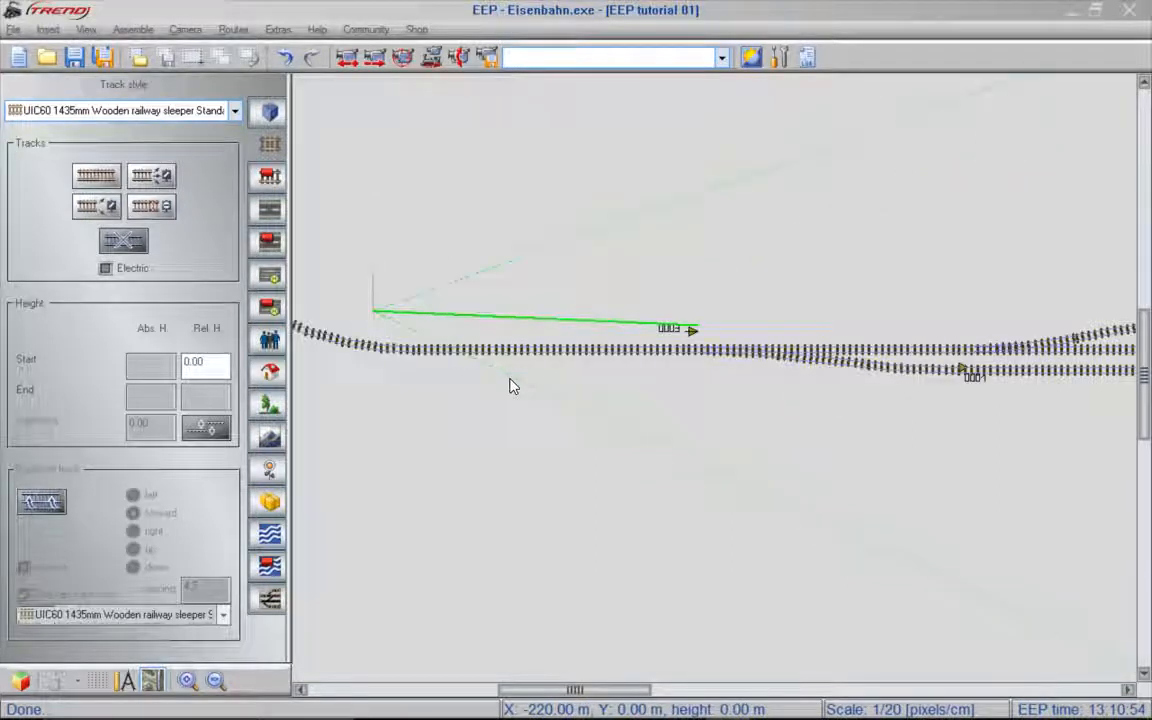
{"action": "left_click", "coordinate": [270, 472]}
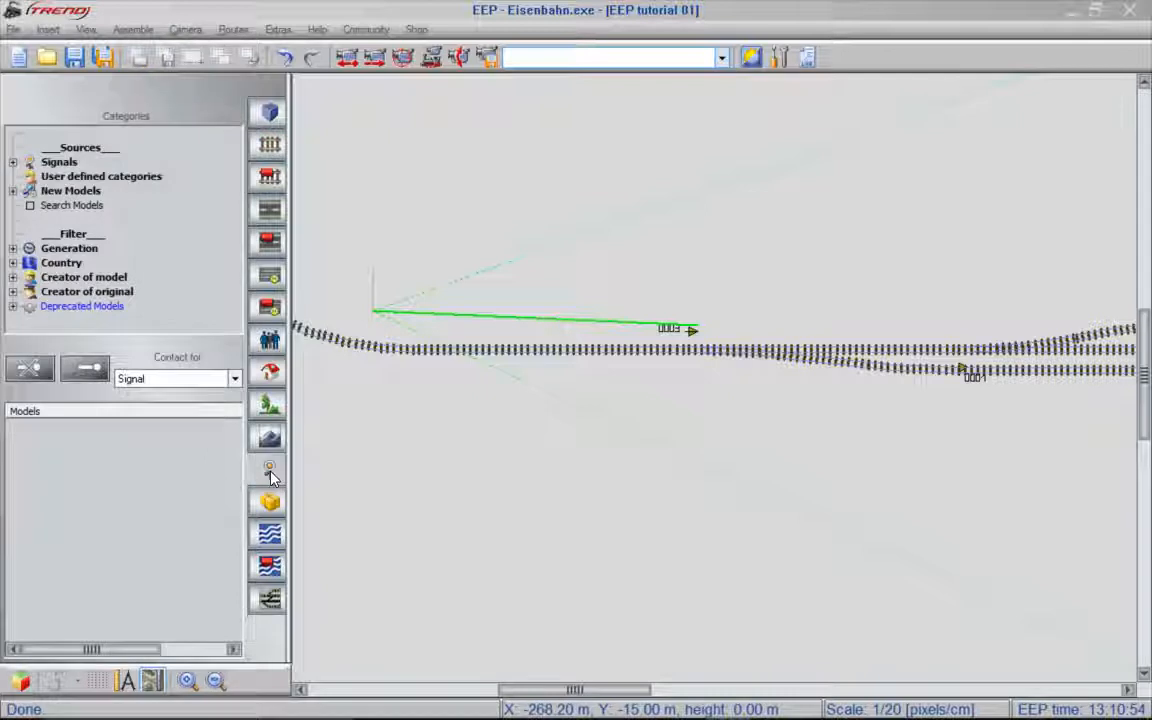
{"action": "double_click", "coordinate": [60, 162]}
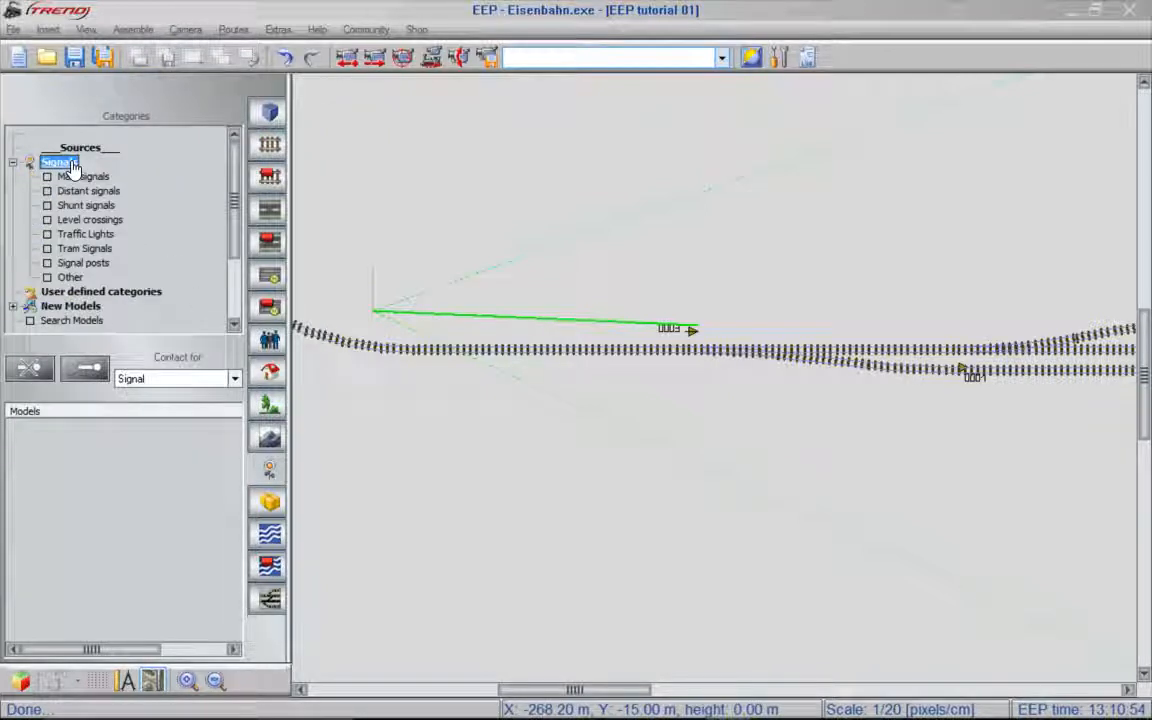
{"action": "left_click", "coordinate": [83, 177]}
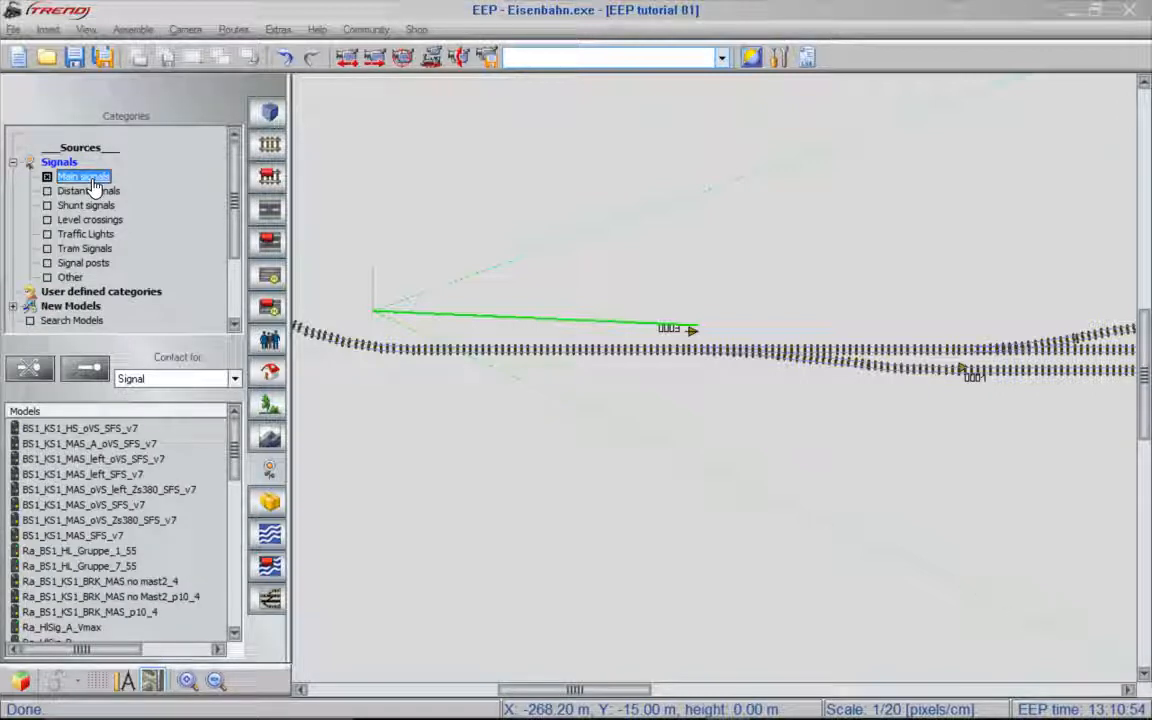
{"action": "left_click_drag", "start_coordinate": [234, 437], "coordinate": [237, 590]}
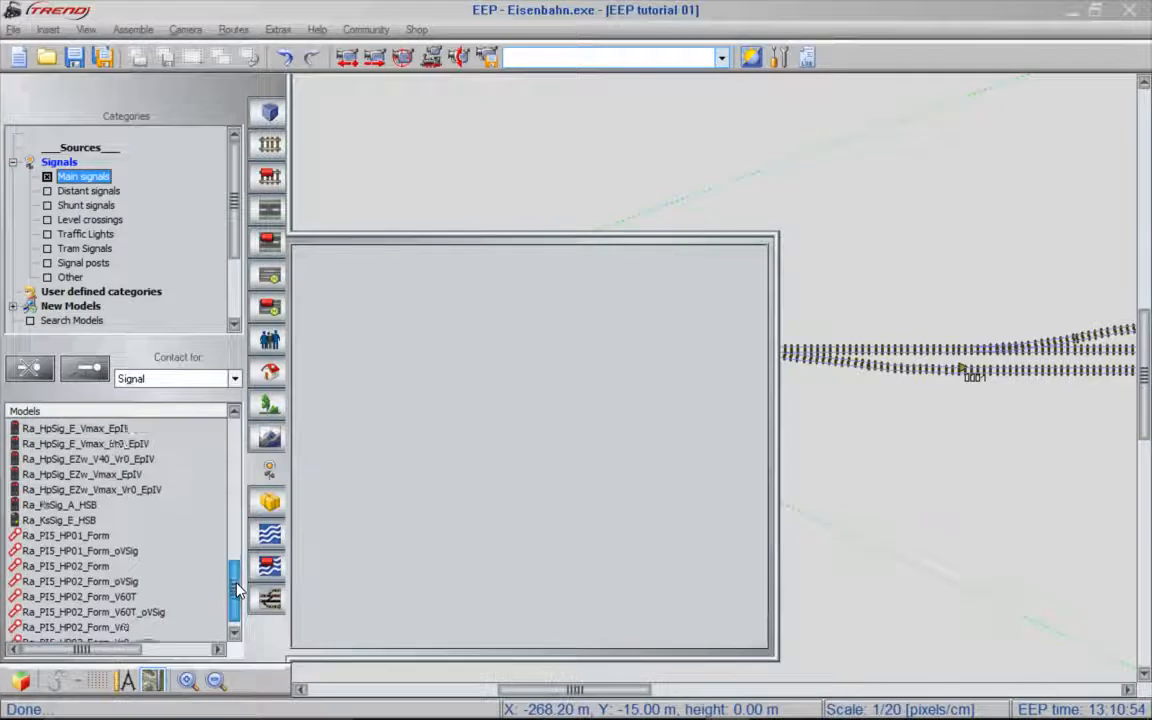
{"action": "left_click", "coordinate": [87, 536]}
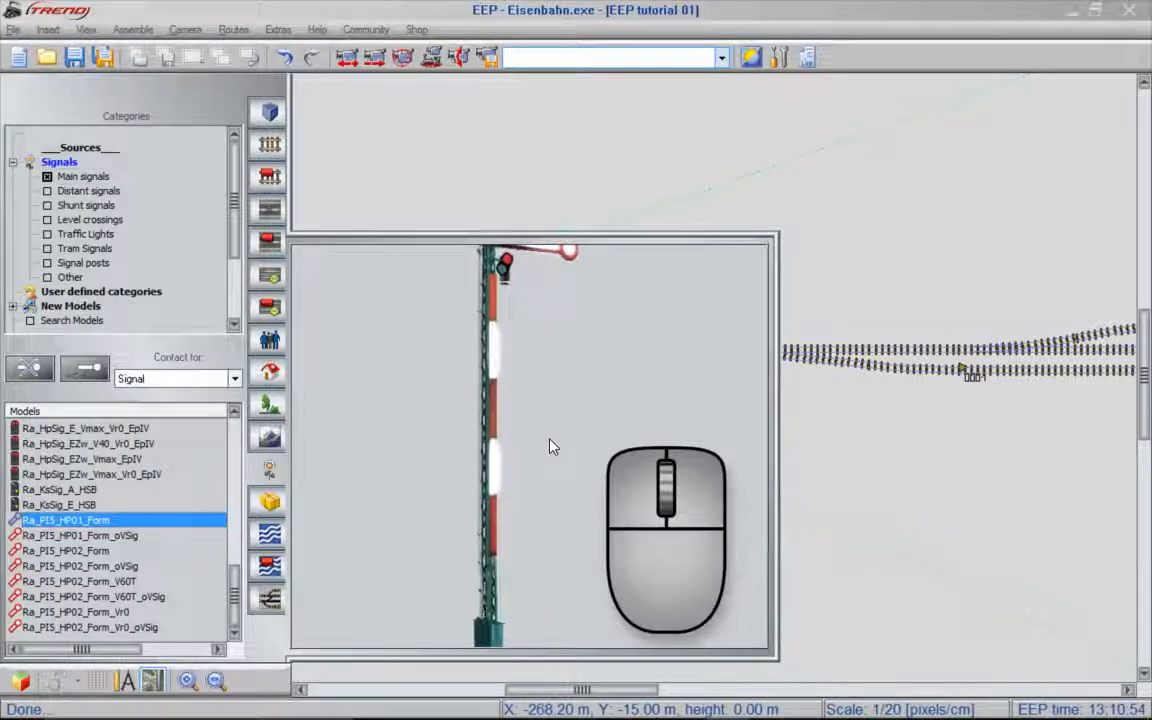
{"action": "scroll", "coordinate": [551, 446], "scroll_direction": "down", "scroll_amount": 3}
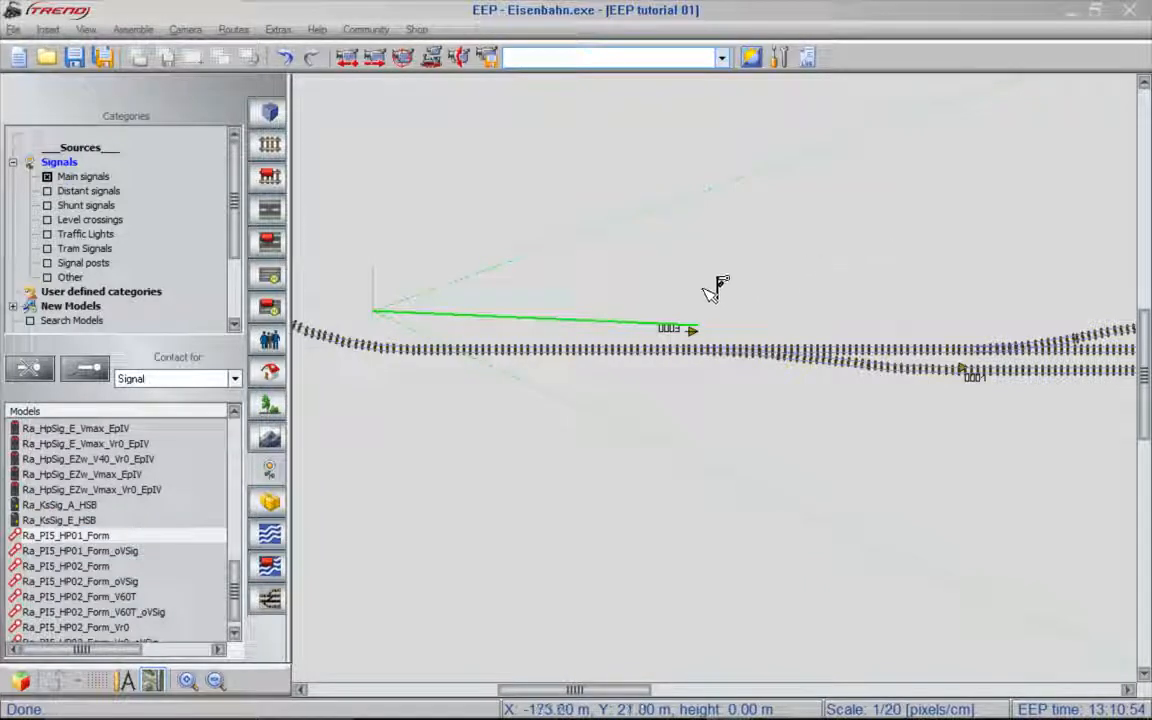
{"action": "left_click", "coordinate": [525, 358]}
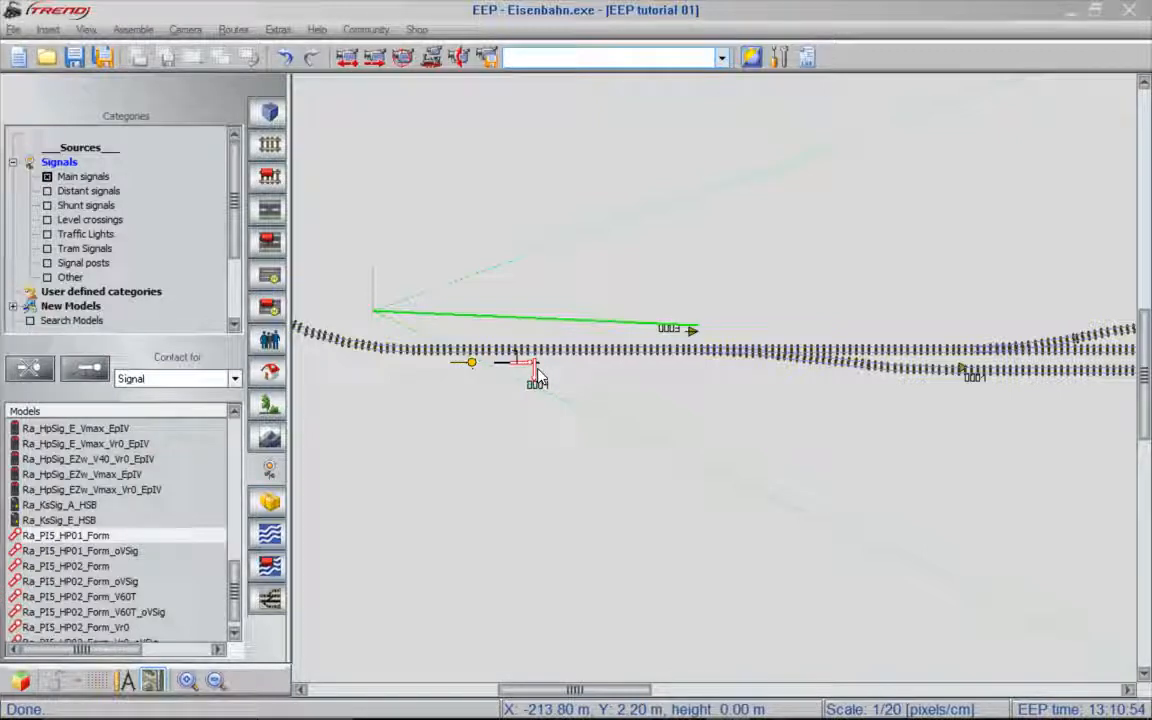
- Try the main signal Ra_HP01_Semaphor_mast on the track ahead of signal 0004 and delete it again
{"action": "mouse_move", "coordinate": [235, 590]}
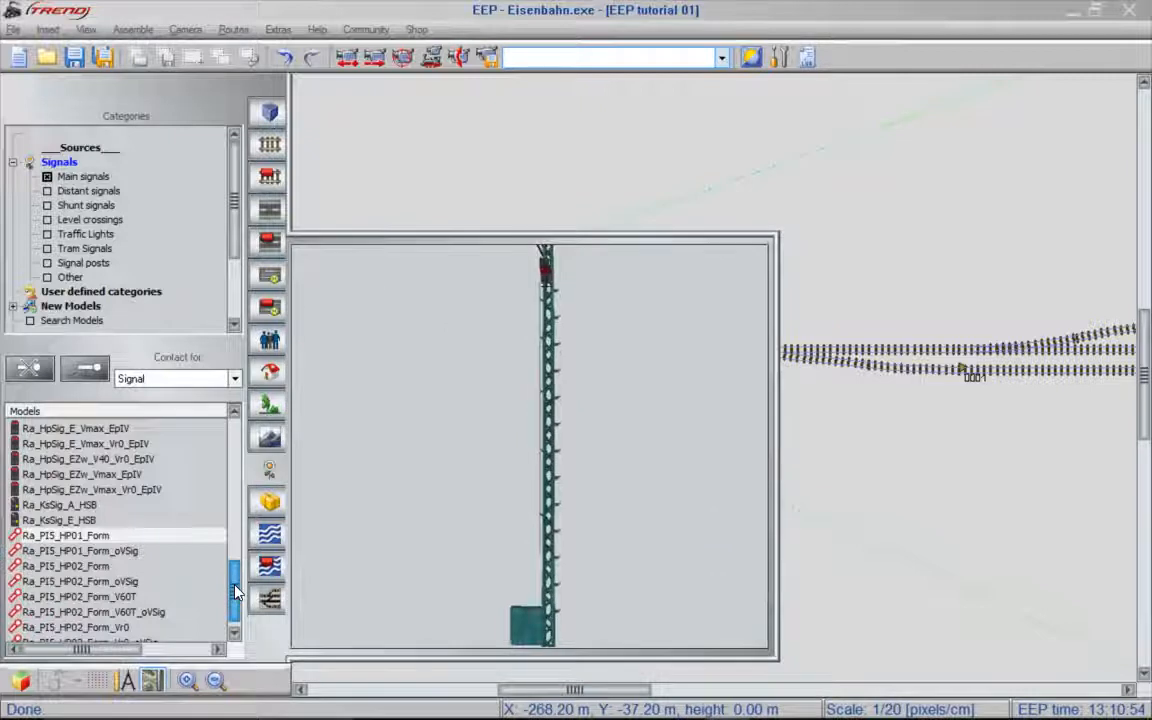
{"action": "left_click_drag", "start_coordinate": [235, 590], "coordinate": [241, 487]}
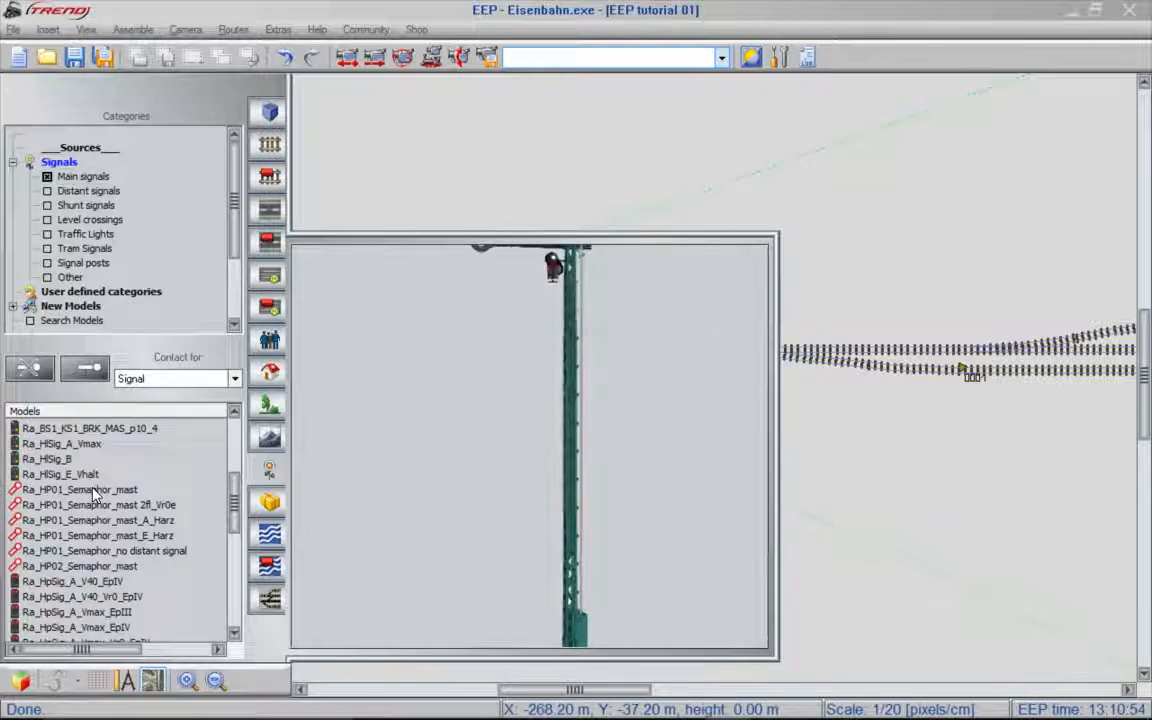
{"action": "left_click", "coordinate": [93, 489]}
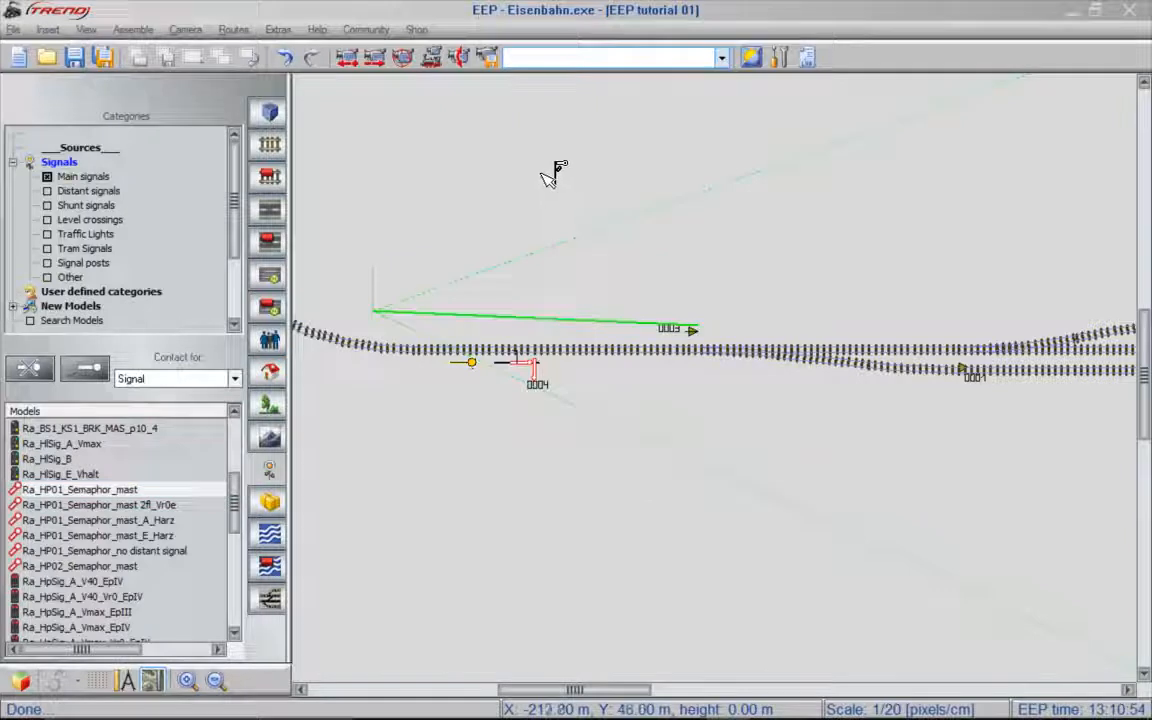
{"action": "left_click", "coordinate": [415, 361]}
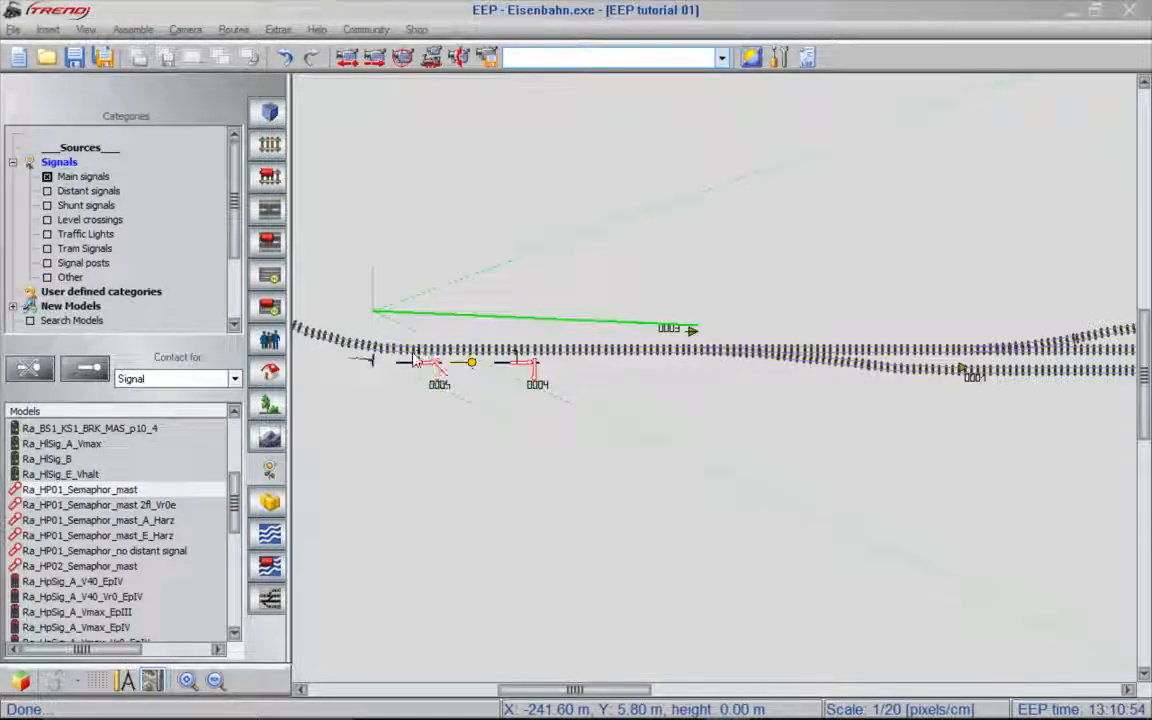
{"action": "left_click", "coordinate": [435, 372]}
{"action": "key", "text": "Delete"}
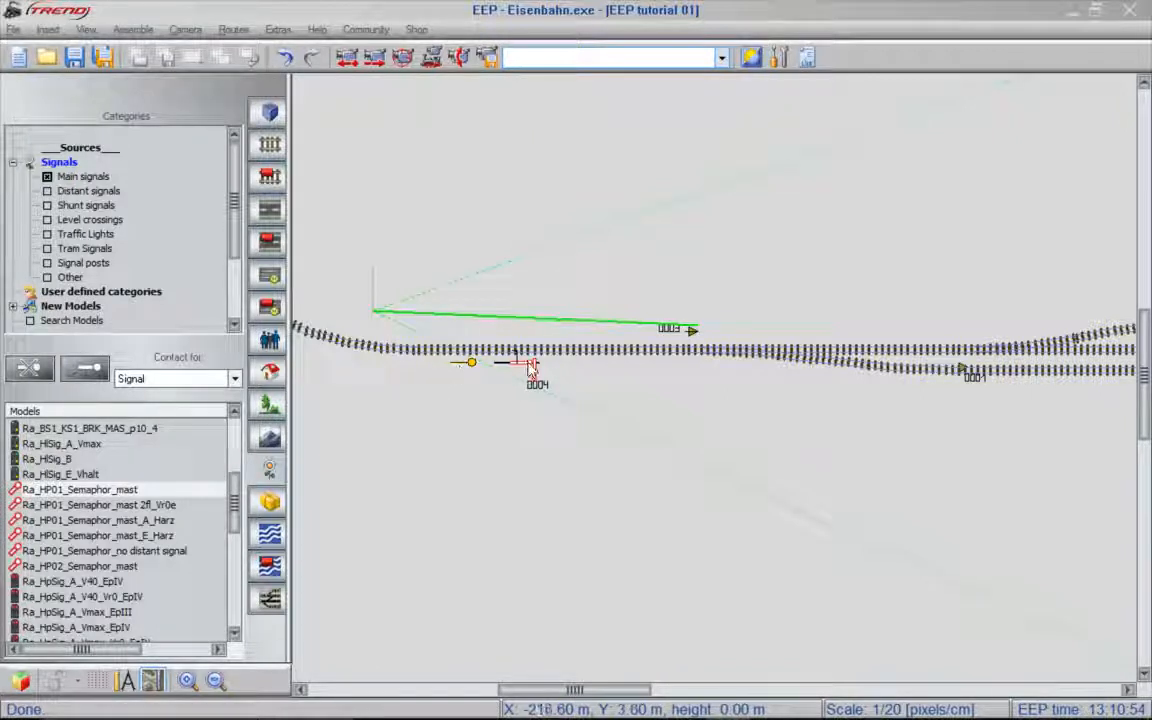
- Select the distant signal to examine its link with main signal 0004, and clear the selection
{"action": "left_click", "coordinate": [465, 368]}
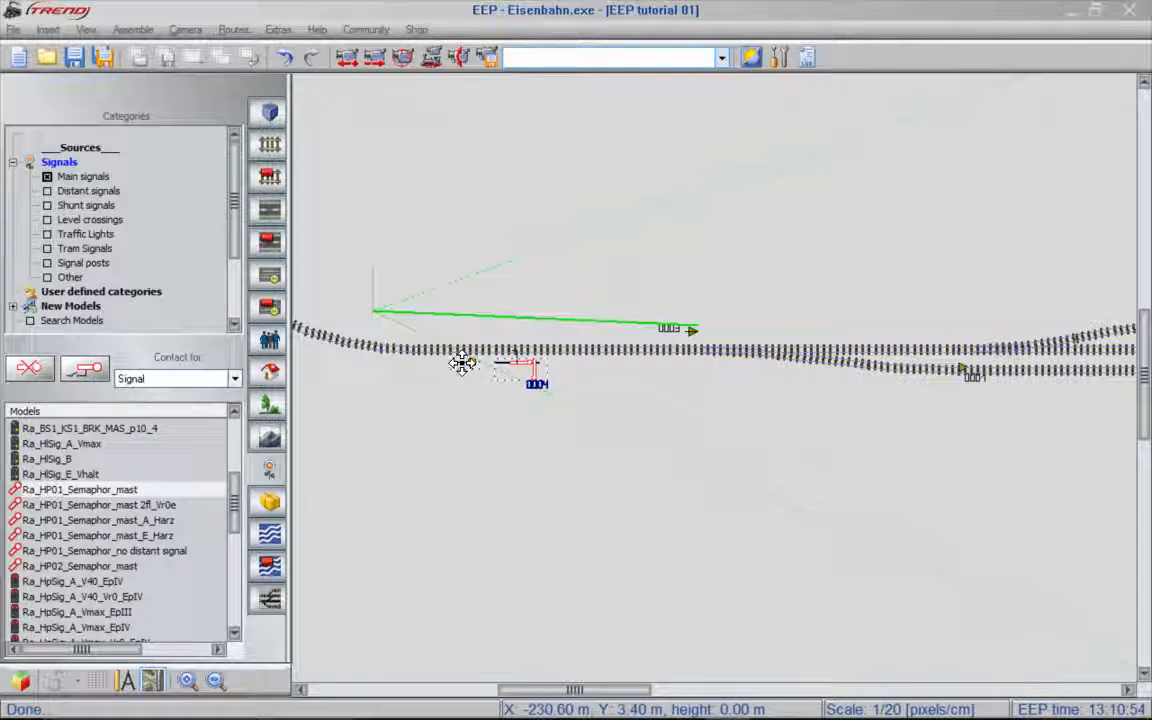
{"action": "left_click", "coordinate": [466, 363]}
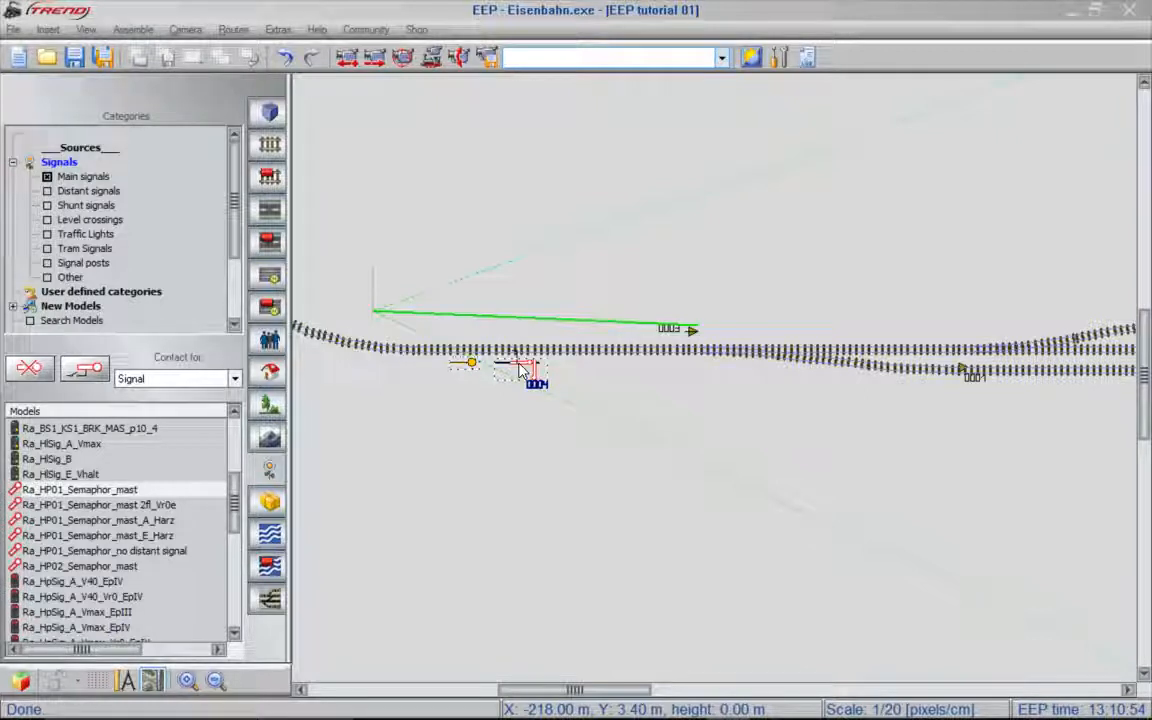
{"action": "left_click", "coordinate": [545, 416]}
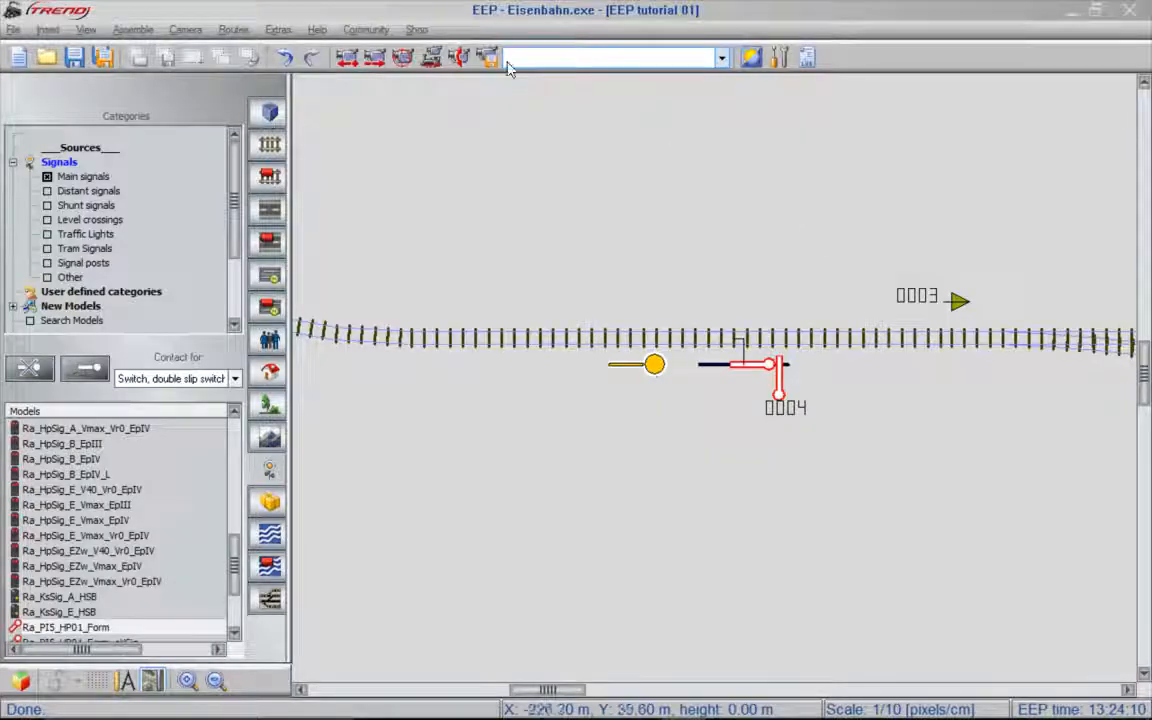
- Aim a 3D camera at the new signals and run train #DB_93 737 in automatic mode at a target speed of 84 km/h
{"action": "left_click", "coordinate": [456, 63]}
{"action": "left_click_drag", "start_coordinate": [365, 545], "coordinate": [910, 325]}
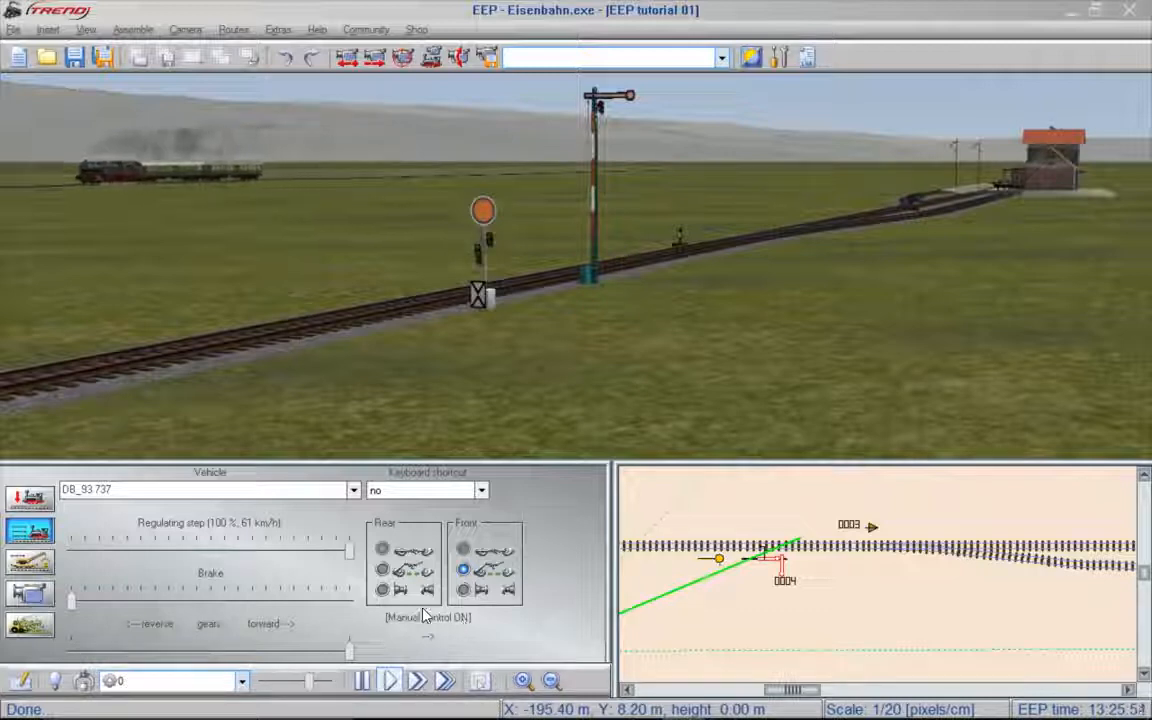
{"action": "left_click", "coordinate": [33, 531]}
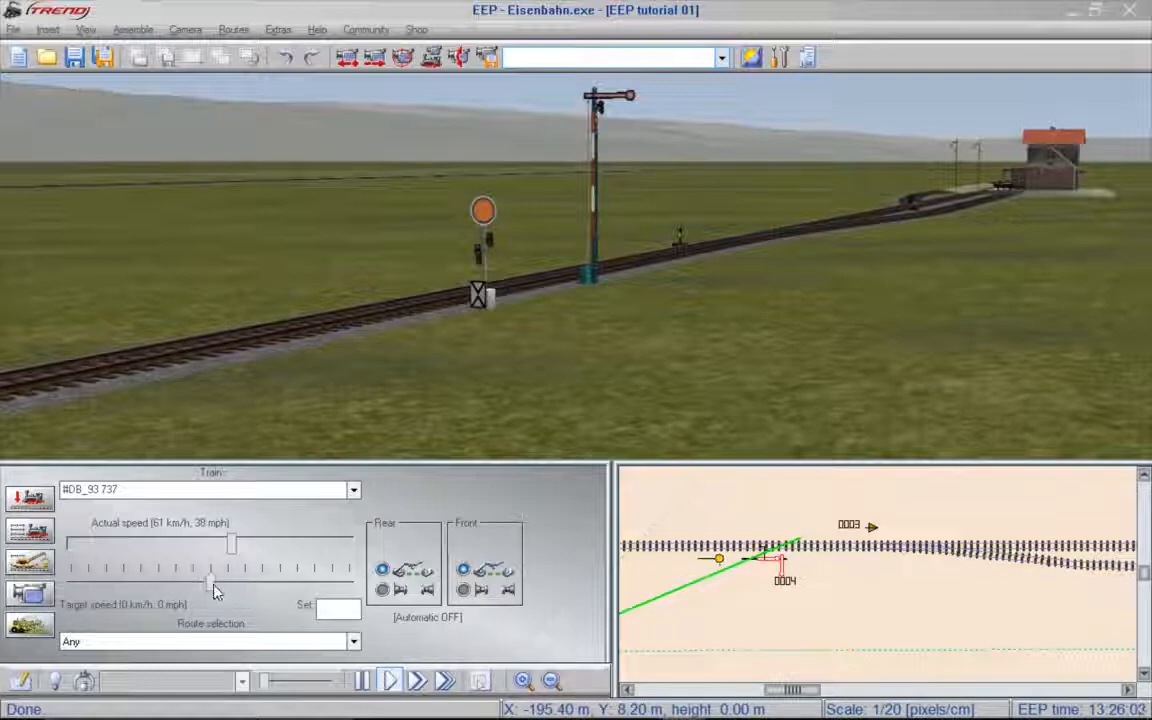
{"action": "left_click_drag", "start_coordinate": [213, 590], "coordinate": [227, 592]}
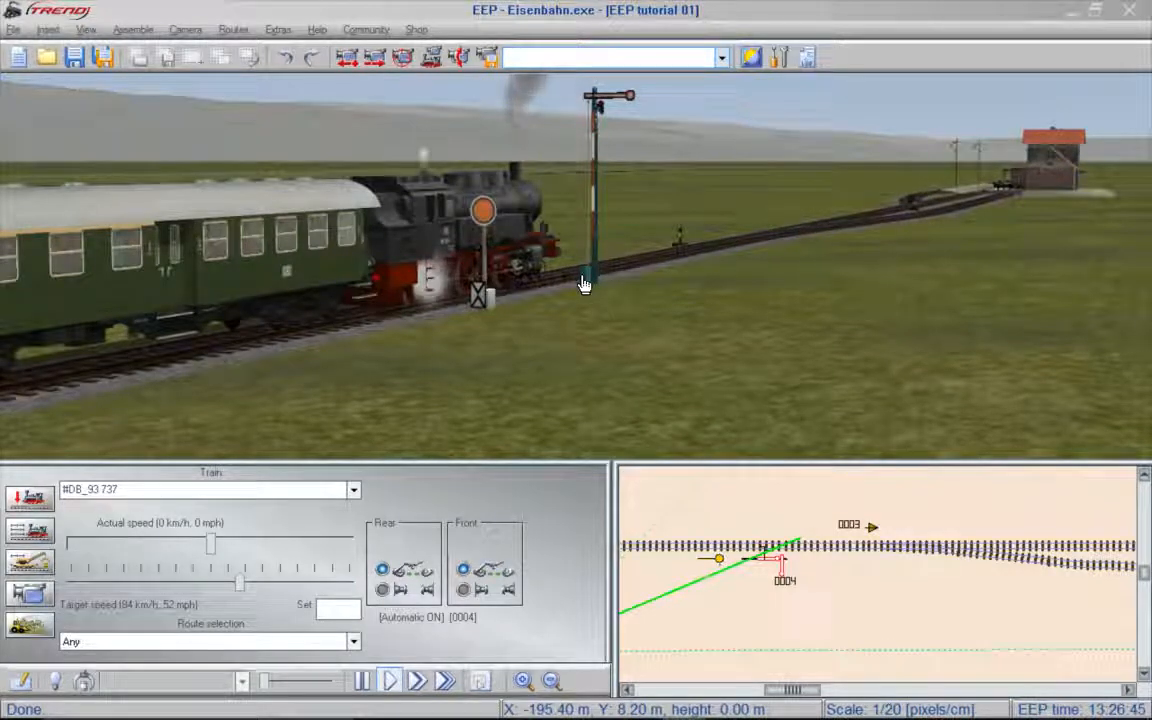
- Return to the 2D editor and move the distant signal of main signal 0004 farther back along the curved track
{"action": "key", "text": "ctrl+e"}
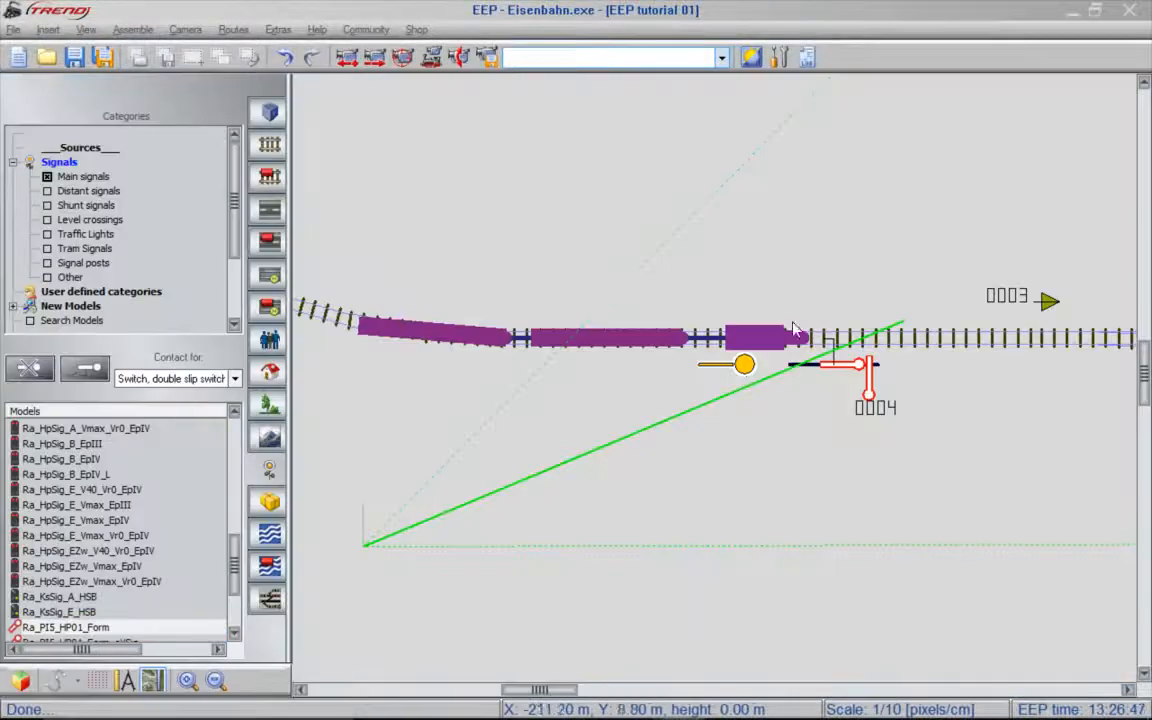
{"action": "scroll", "coordinate": [1047, 370], "scroll_direction": "down", "scroll_amount": 1}
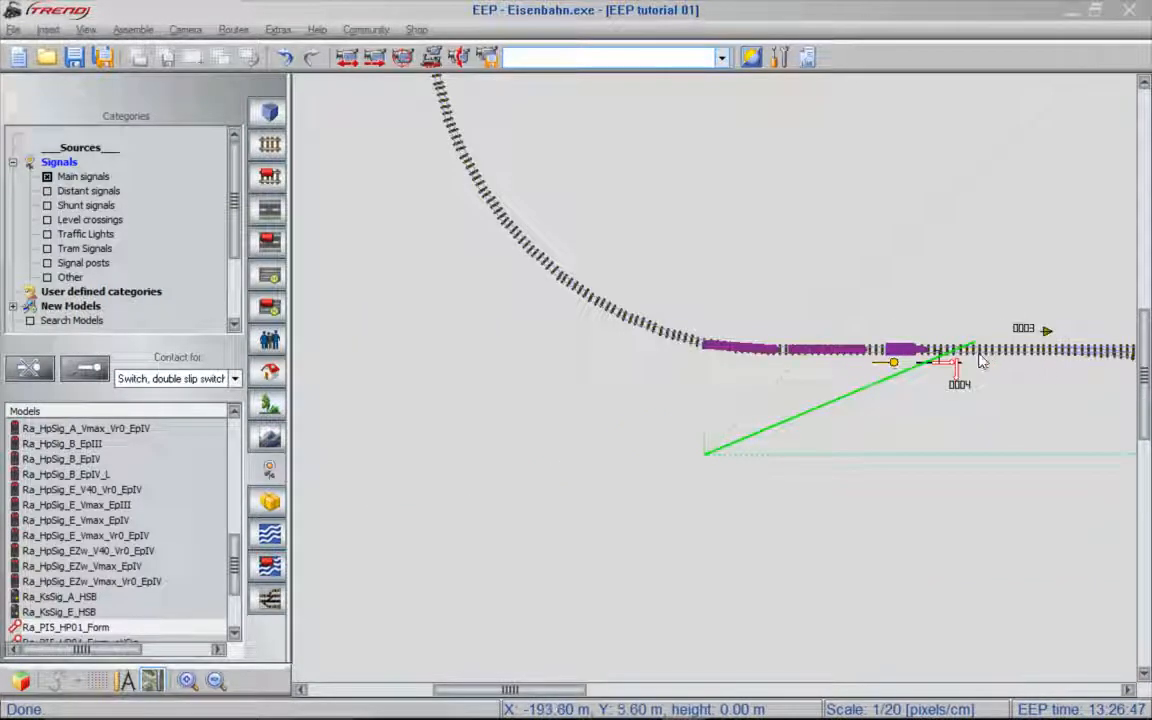
{"action": "left_click_drag", "start_coordinate": [882, 365], "coordinate": [391, 95]}
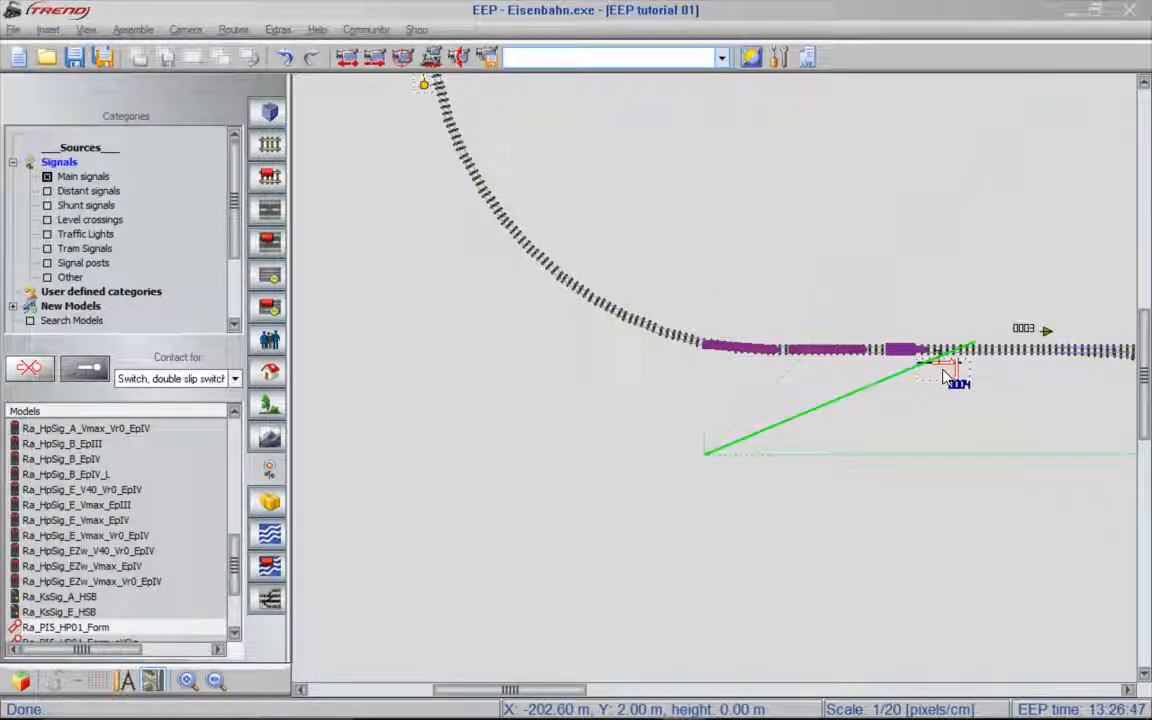
- Aim the 3D camera past the moved distant signal towards the train, and switch signal 0004 from the 3D view and from the track plan
{"action": "left_click", "coordinate": [457, 60]}
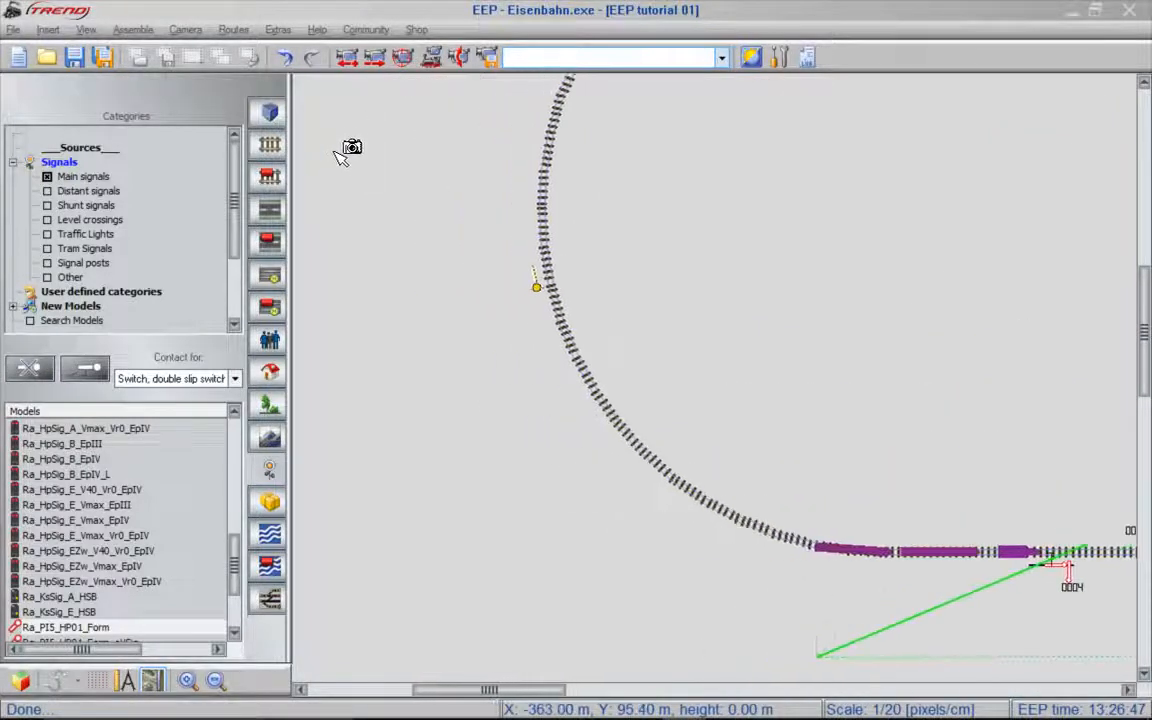
{"action": "left_click_drag", "start_coordinate": [430, 177], "coordinate": [1044, 514]}
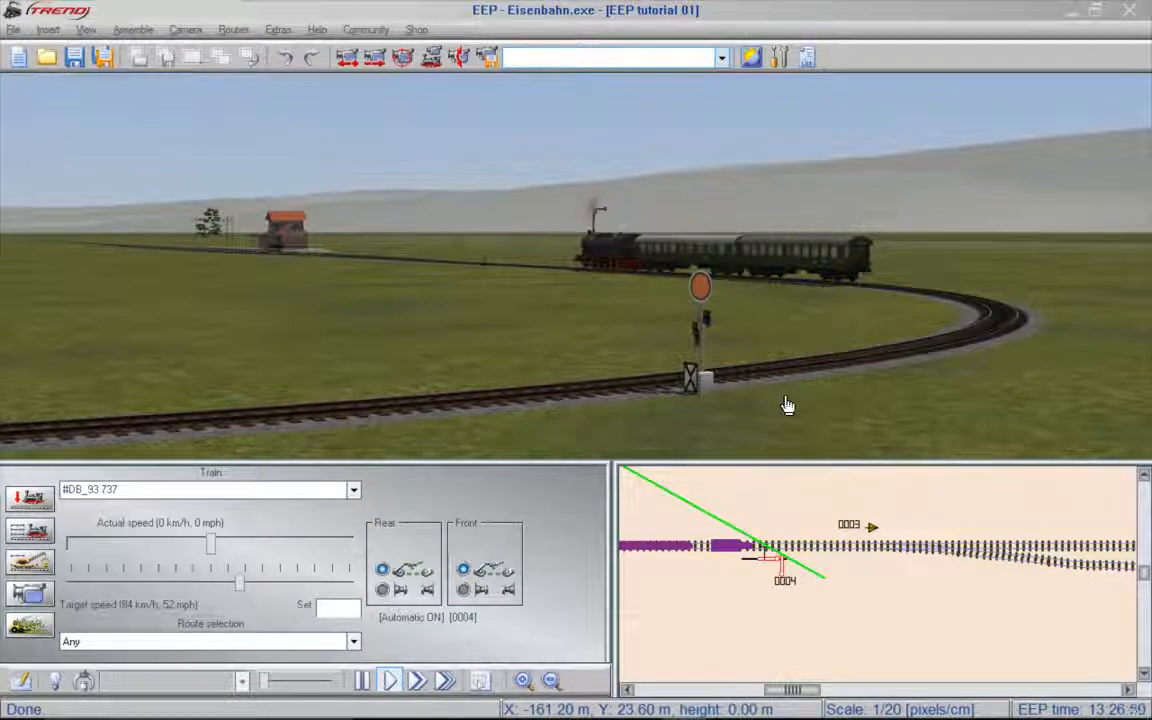
{"action": "key", "text": "shift"}
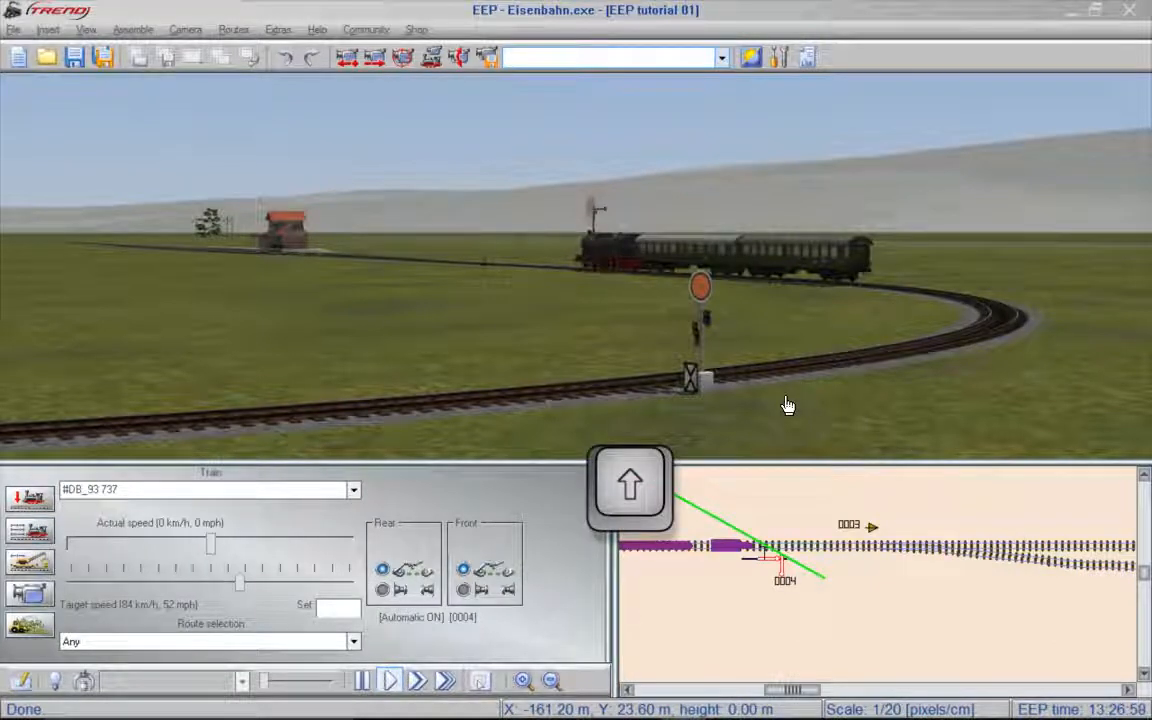
{"action": "left_click", "coordinate": [704, 309], "text": "shift"}
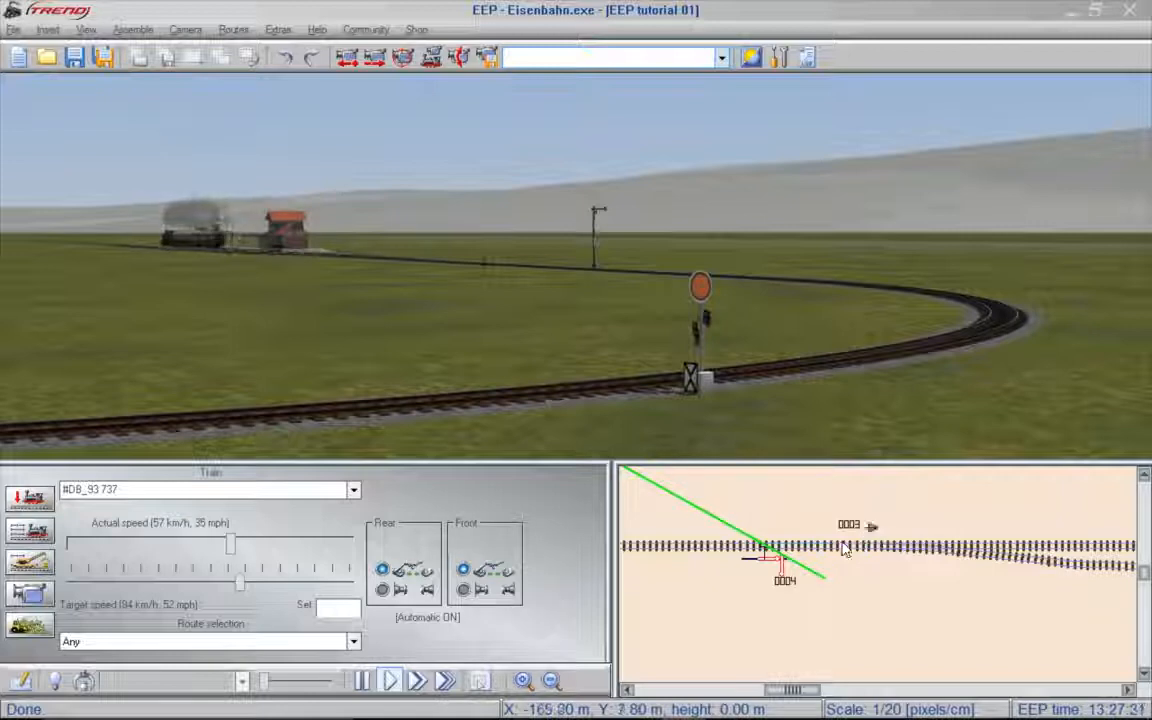
{"action": "left_click", "coordinate": [775, 570]}
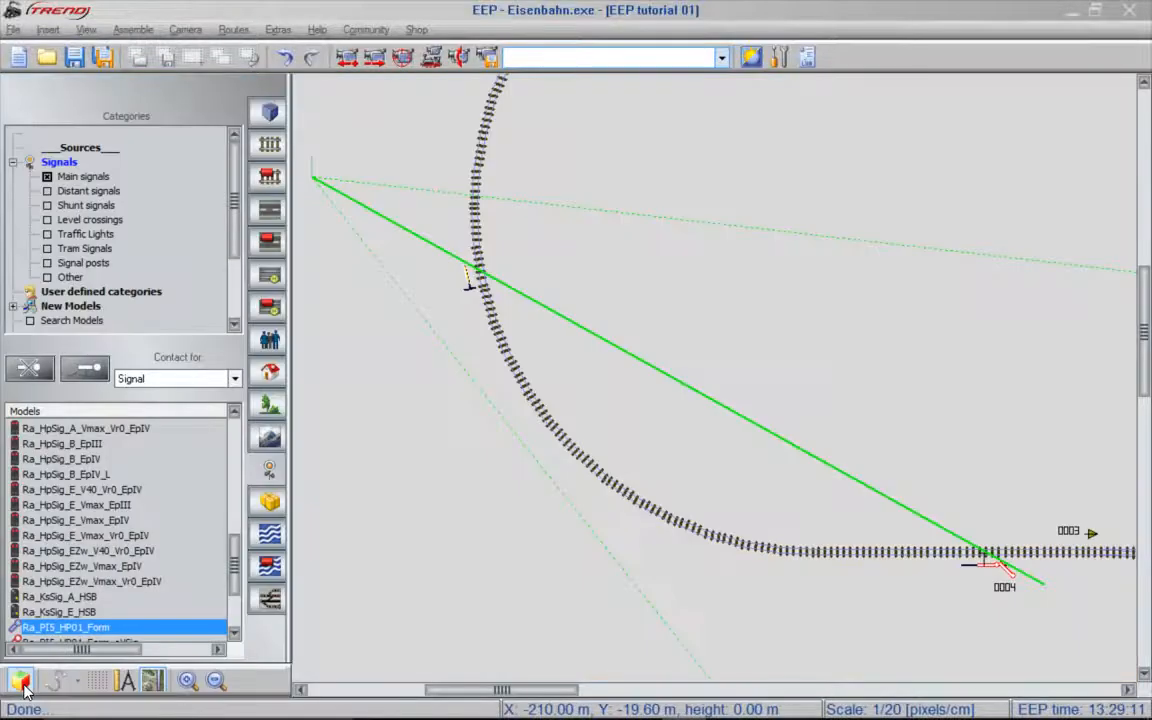
- Return to the 2D editor and place a signal contact for main signal 0004 on the track just past it
{"action": "left_click", "coordinate": [20, 682]}
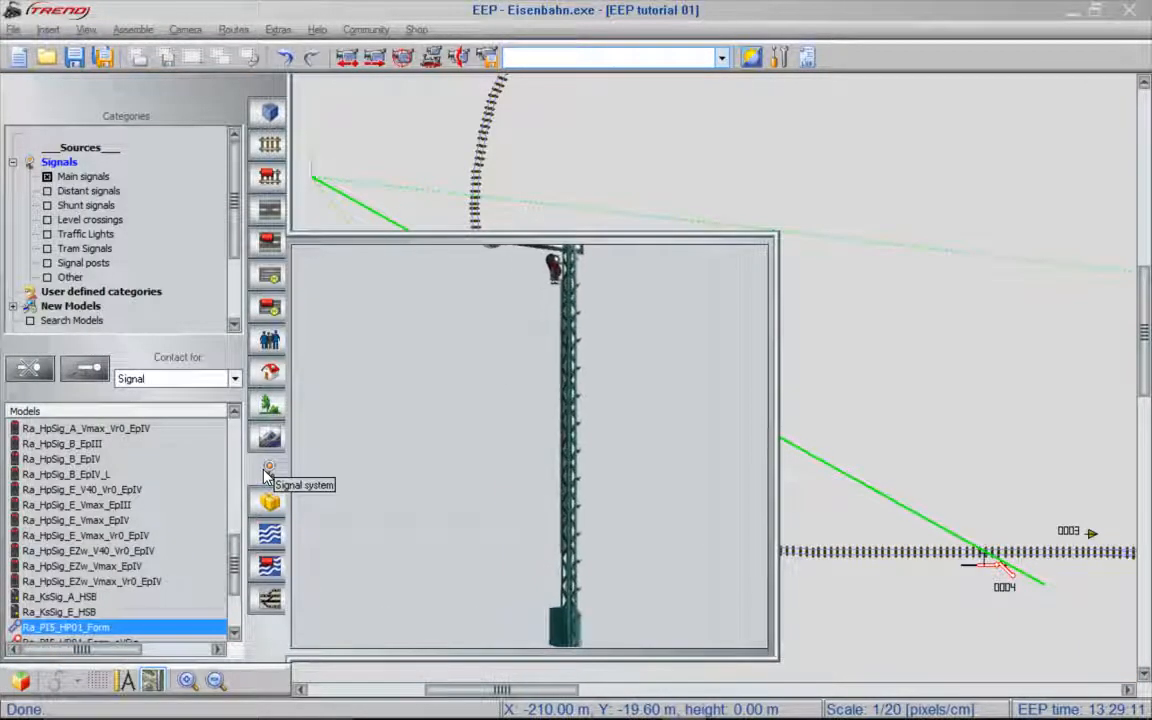
{"action": "left_click", "coordinate": [990, 575]}
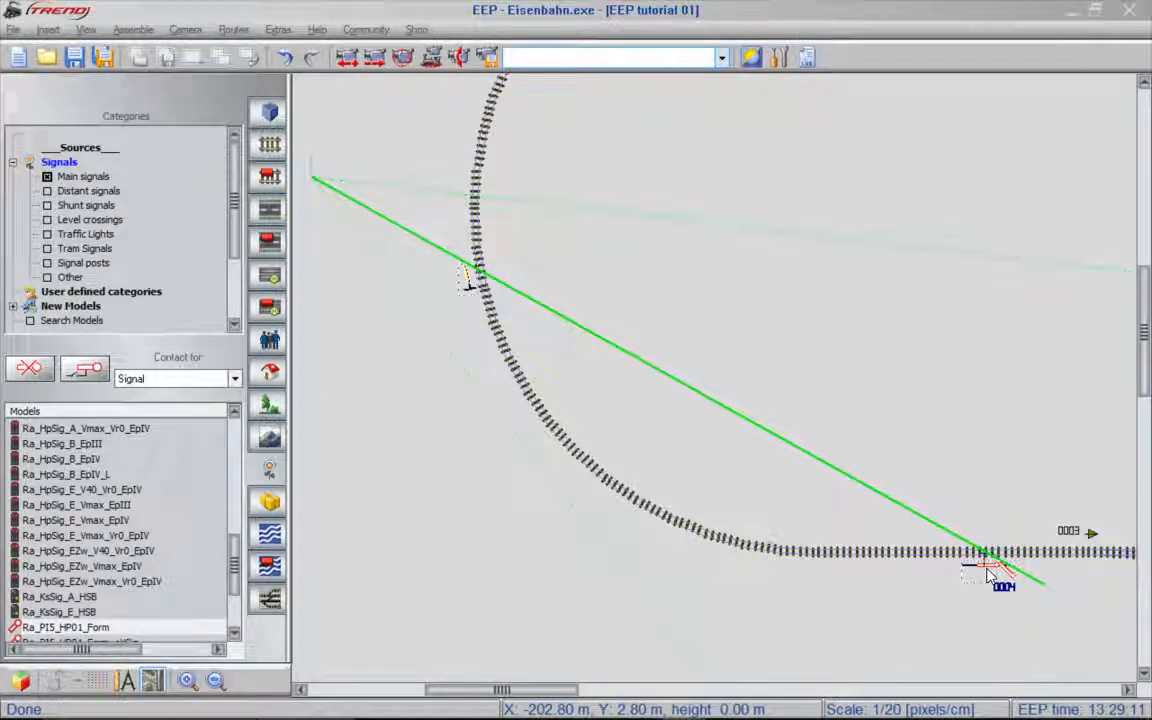
{"action": "left_click", "coordinate": [89, 370]}
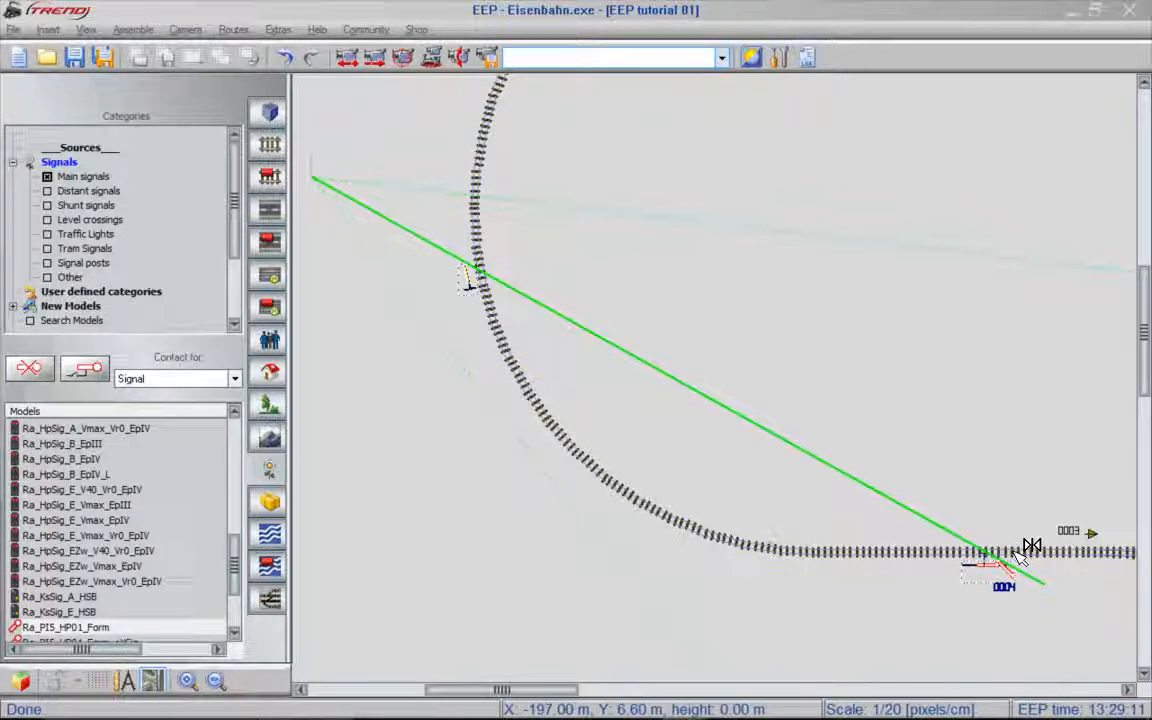
{"action": "left_click", "coordinate": [1028, 550]}
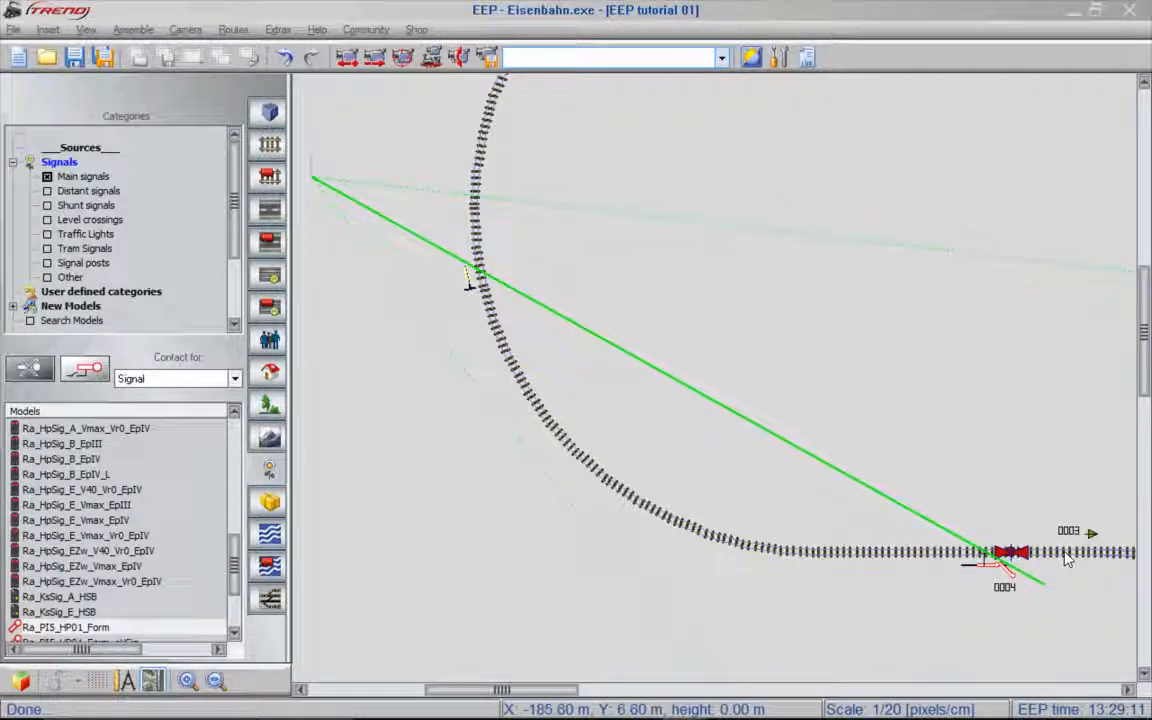
- Configure the signal 0004 contact to trigger in direction one only, with a delay of 3 and the effect Danger
{"action": "key", "text": "Right"}
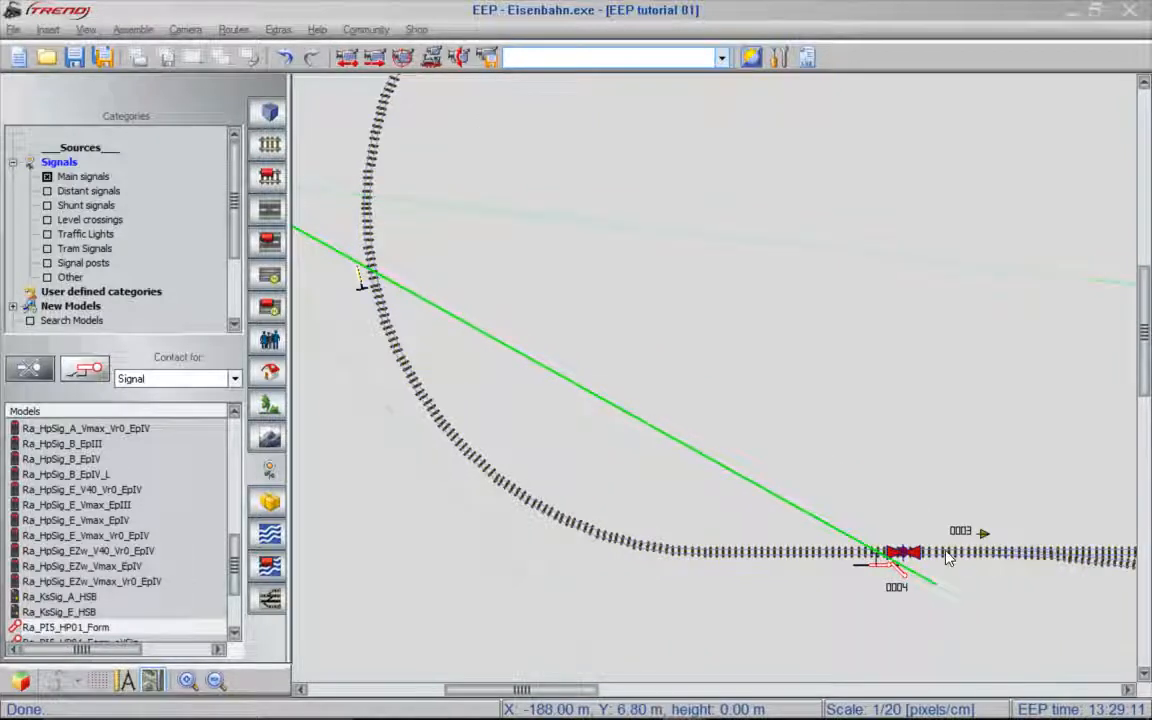
{"action": "scroll", "coordinate": [948, 557], "scroll_direction": "up", "scroll_amount": 2}
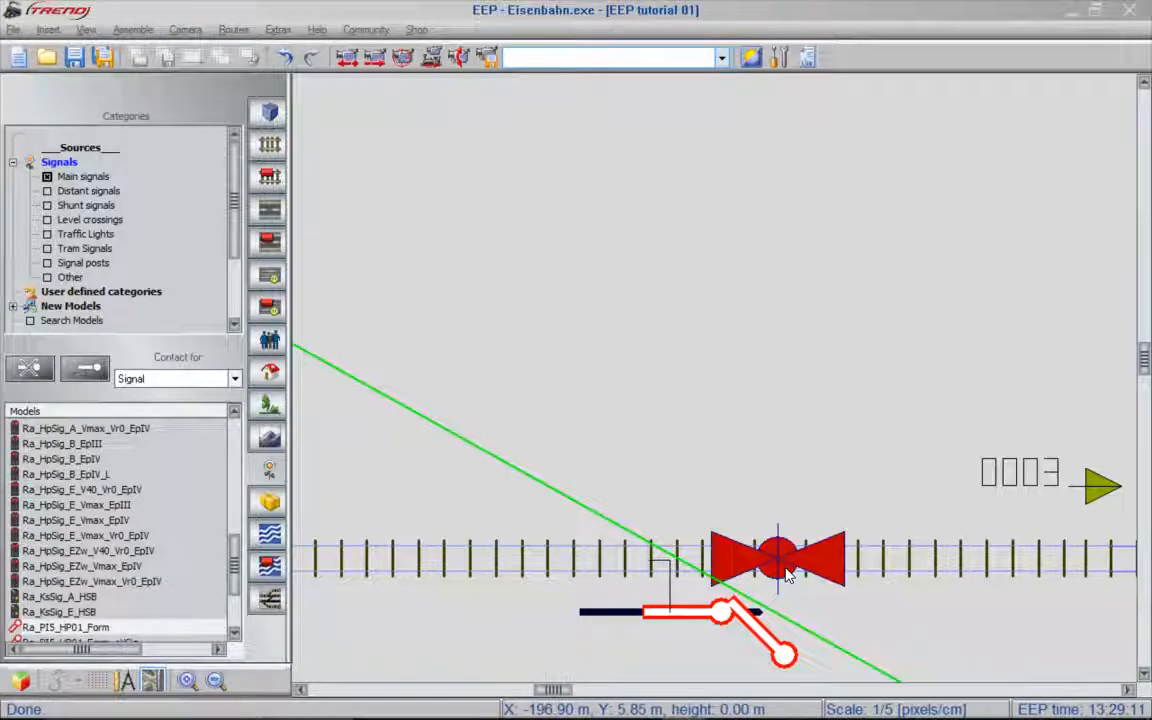
{"action": "left_click", "coordinate": [787, 576]}
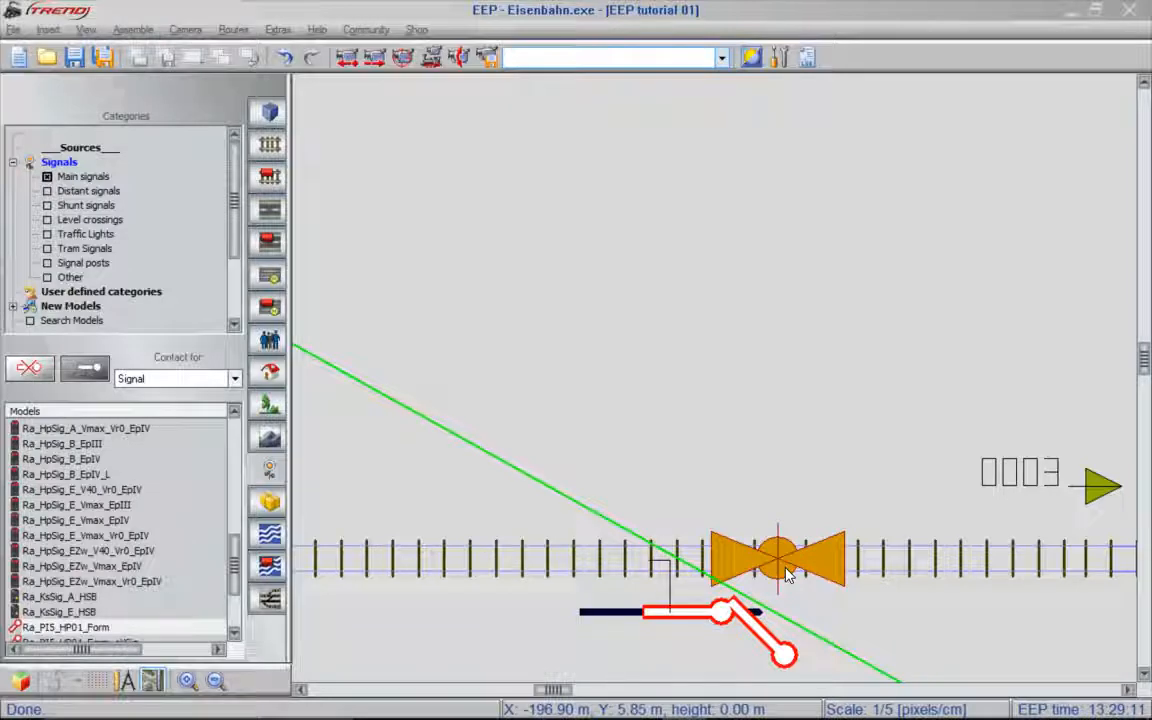
{"action": "left_click", "coordinate": [787, 576]}
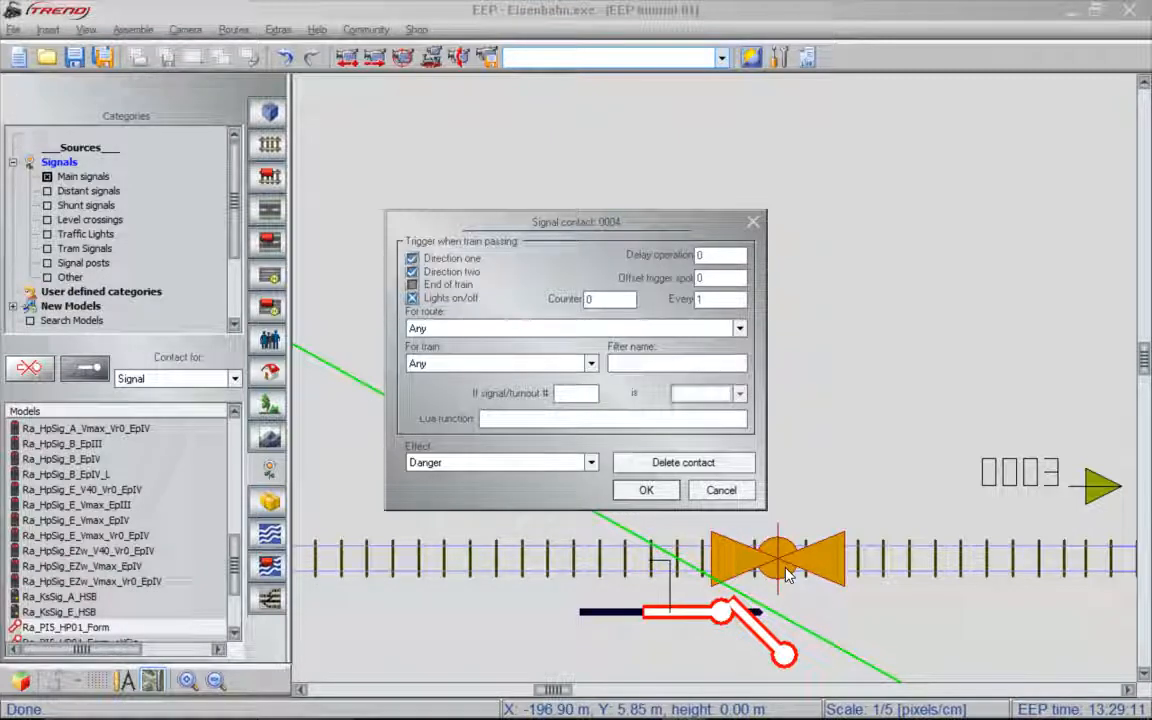
{"action": "left_click", "coordinate": [455, 278]}
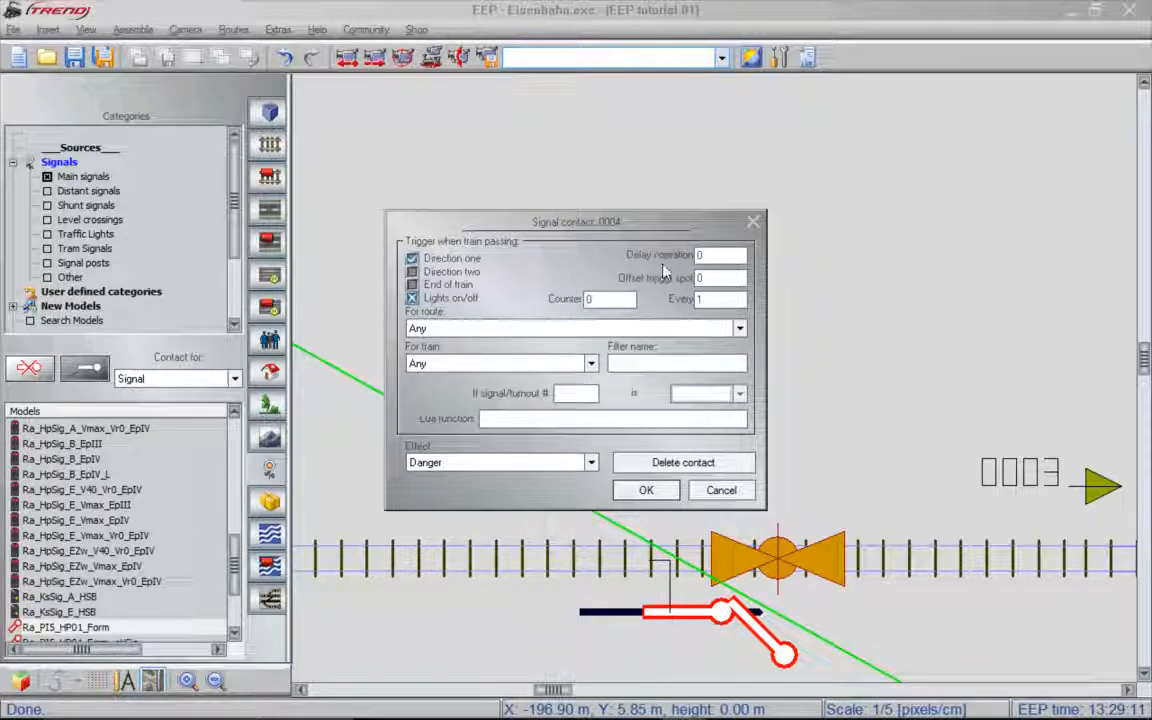
{"action": "double_click", "coordinate": [706, 255]}
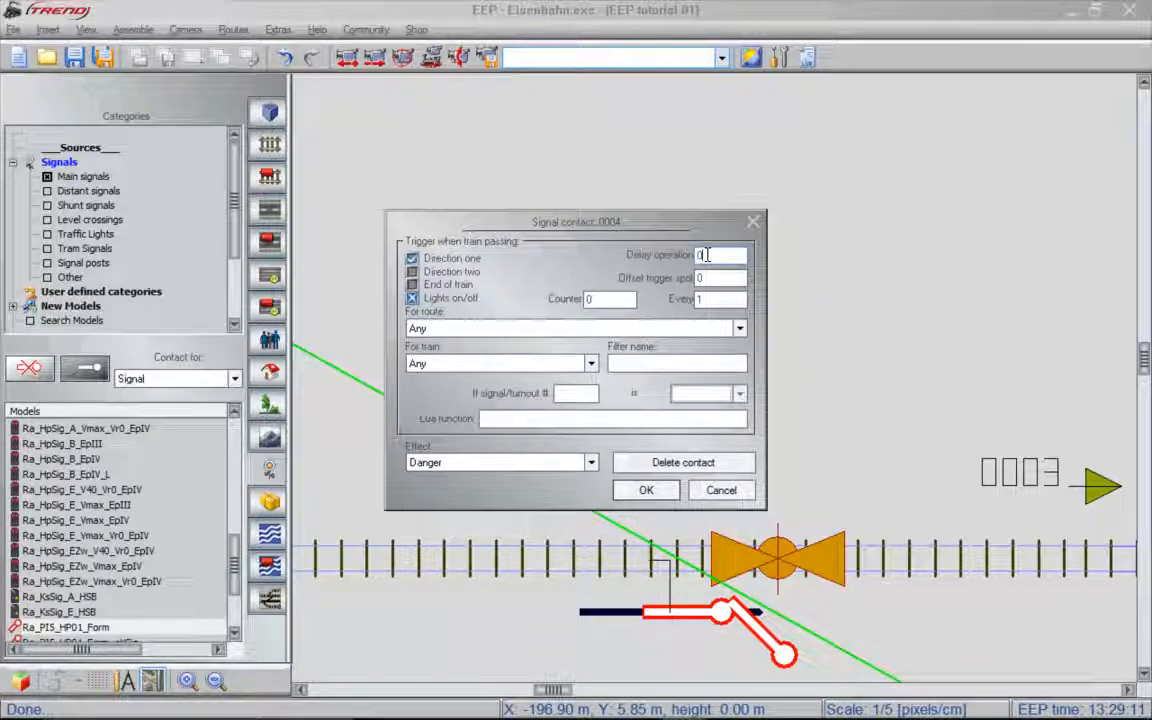
{"action": "type", "text": "3"}
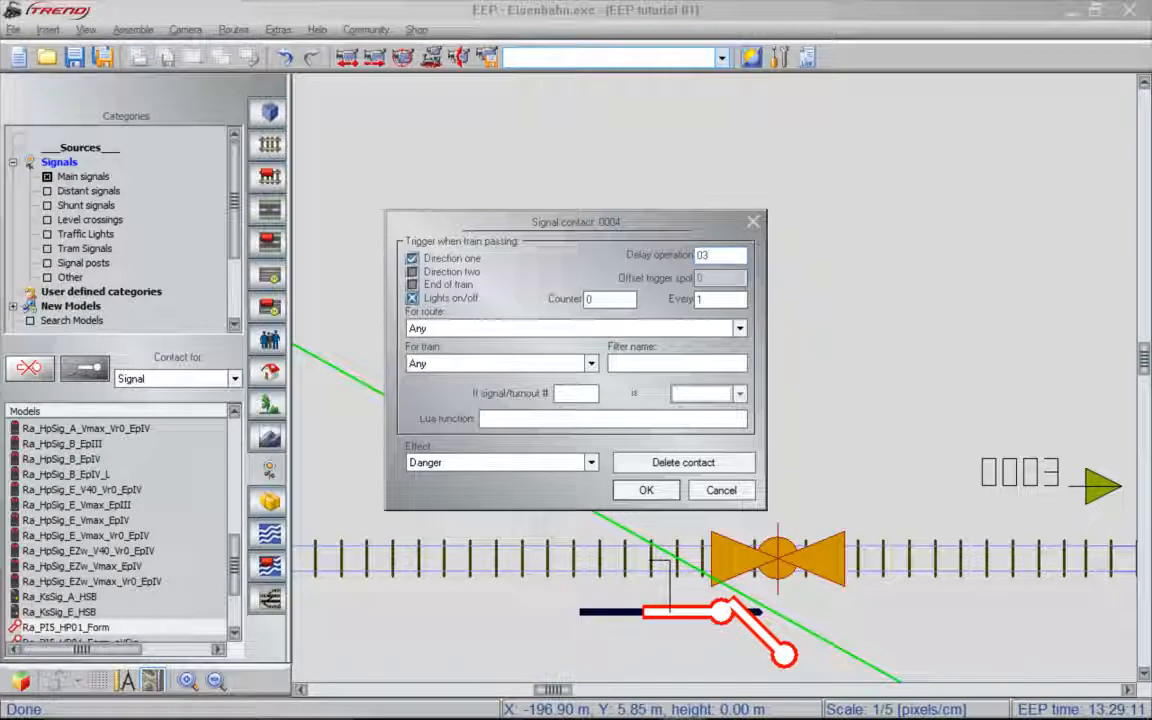
{"action": "left_click", "coordinate": [483, 470]}
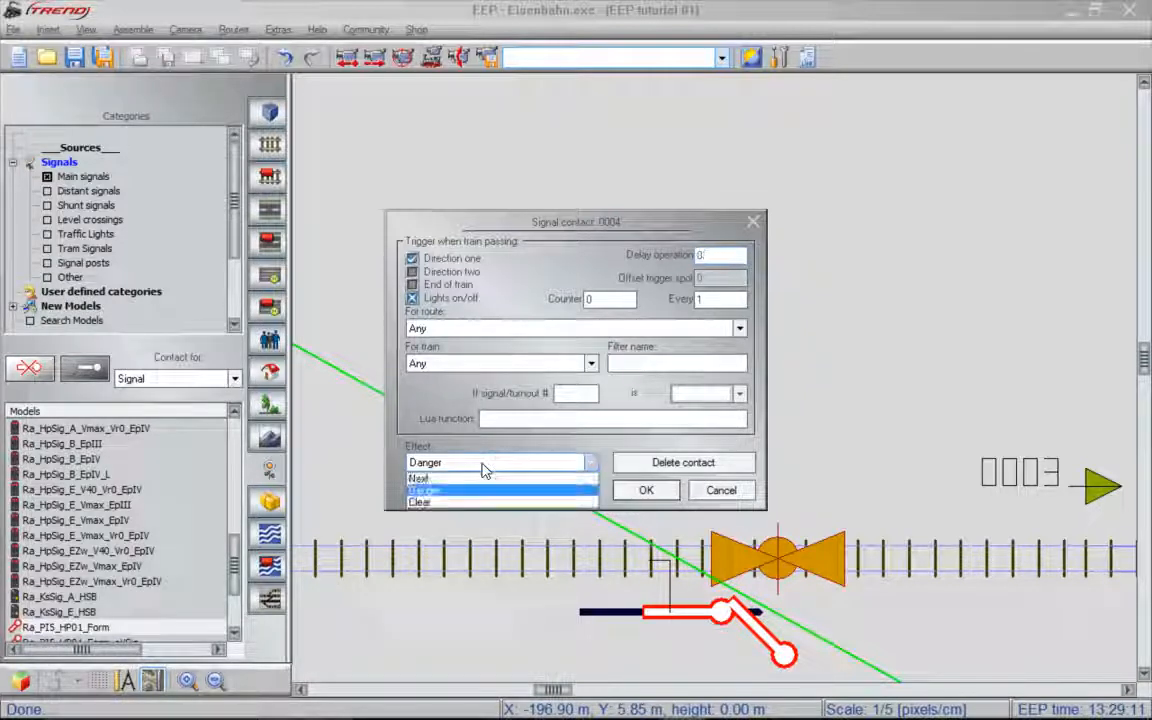
{"action": "left_click", "coordinate": [485, 471]}
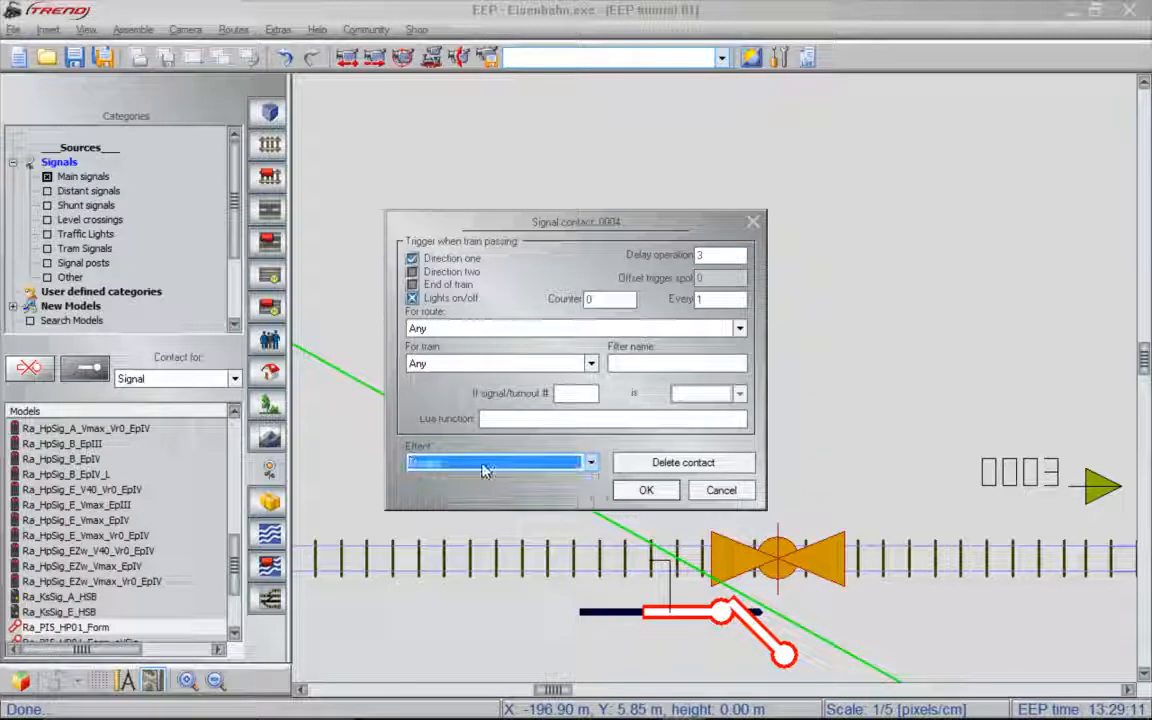
{"action": "left_click", "coordinate": [666, 496]}
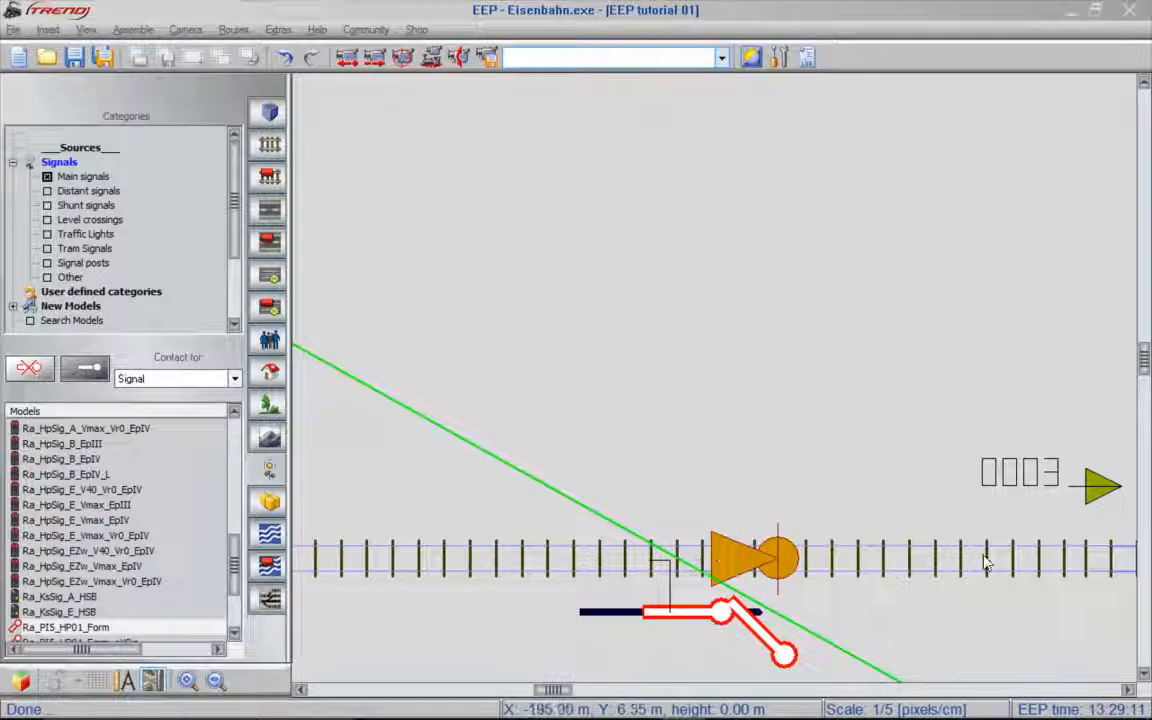
- Aim a 3D camera at signal 0004 and activate object editing mode in 3D to examine the signal contact on the track
{"action": "scroll", "coordinate": [690, 265], "scroll_direction": "down", "scroll_amount": 1}
{"action": "scroll", "coordinate": [690, 265], "scroll_direction": "down", "scroll_amount": 1}
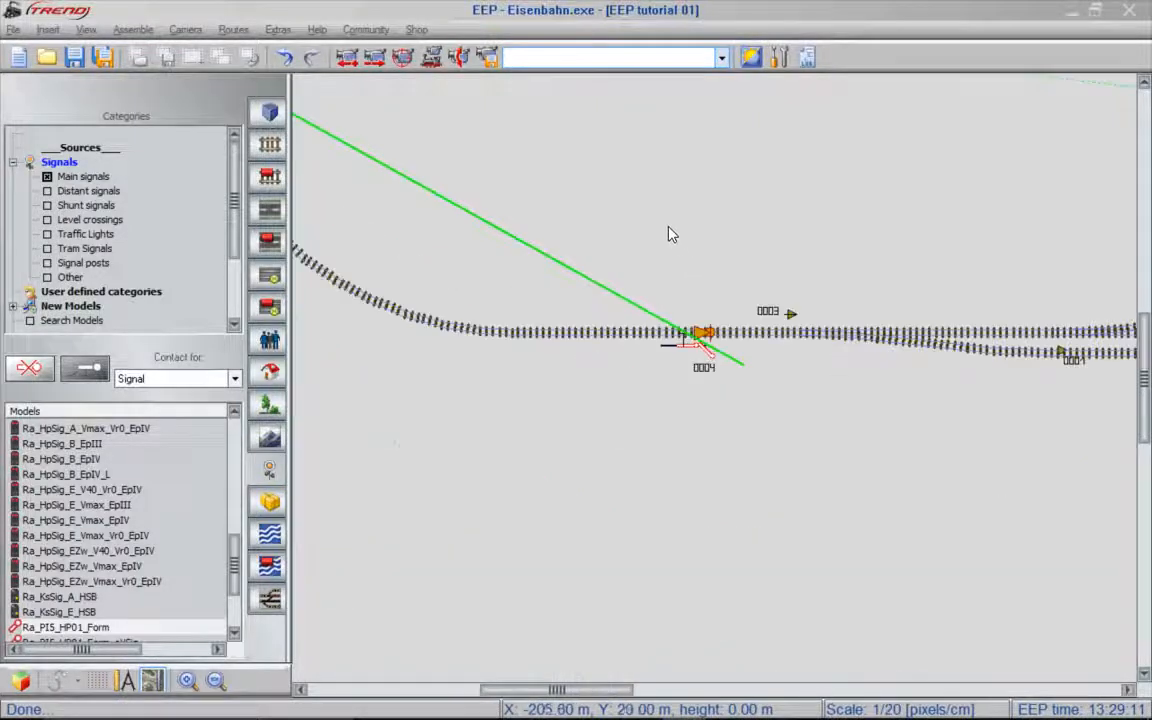
{"action": "left_click", "coordinate": [462, 60]}
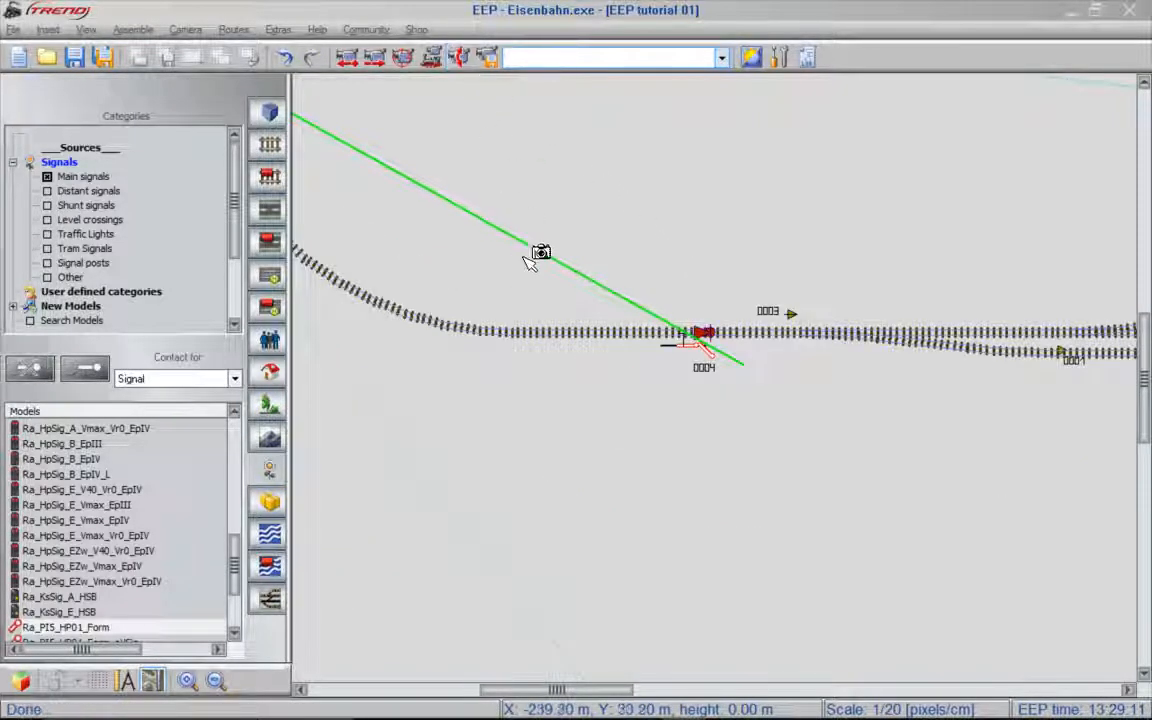
{"action": "left_click_drag", "start_coordinate": [524, 478], "coordinate": [709, 320]}
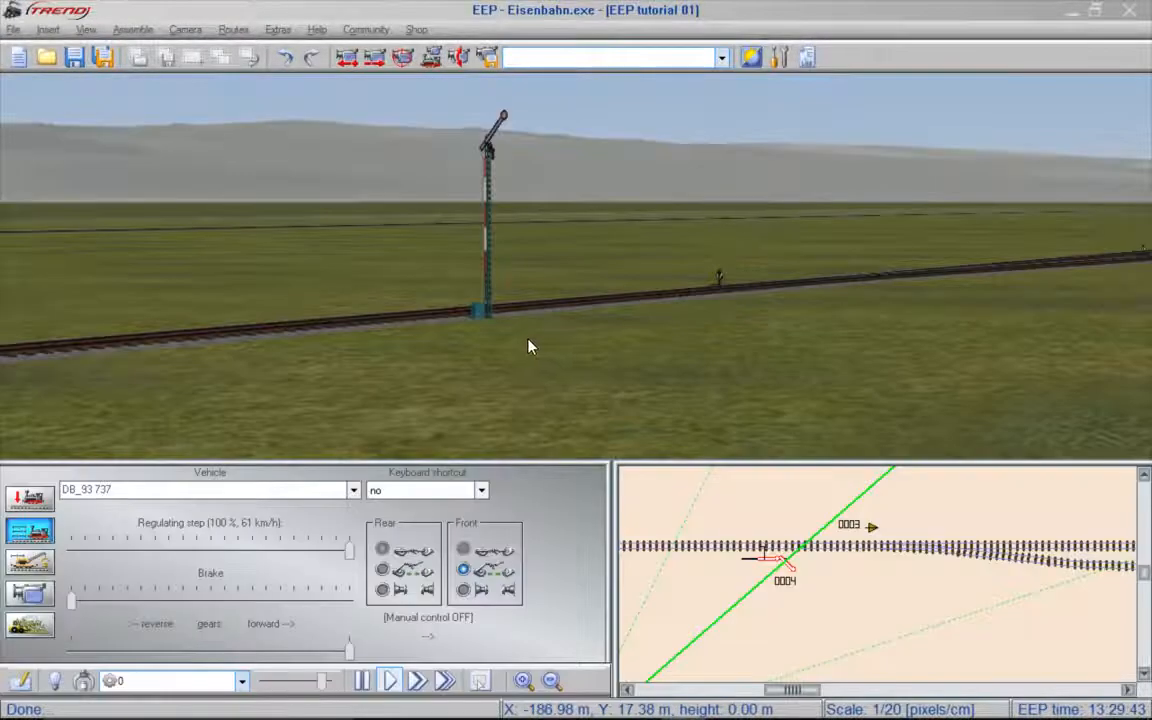
{"action": "left_click", "coordinate": [40, 506]}
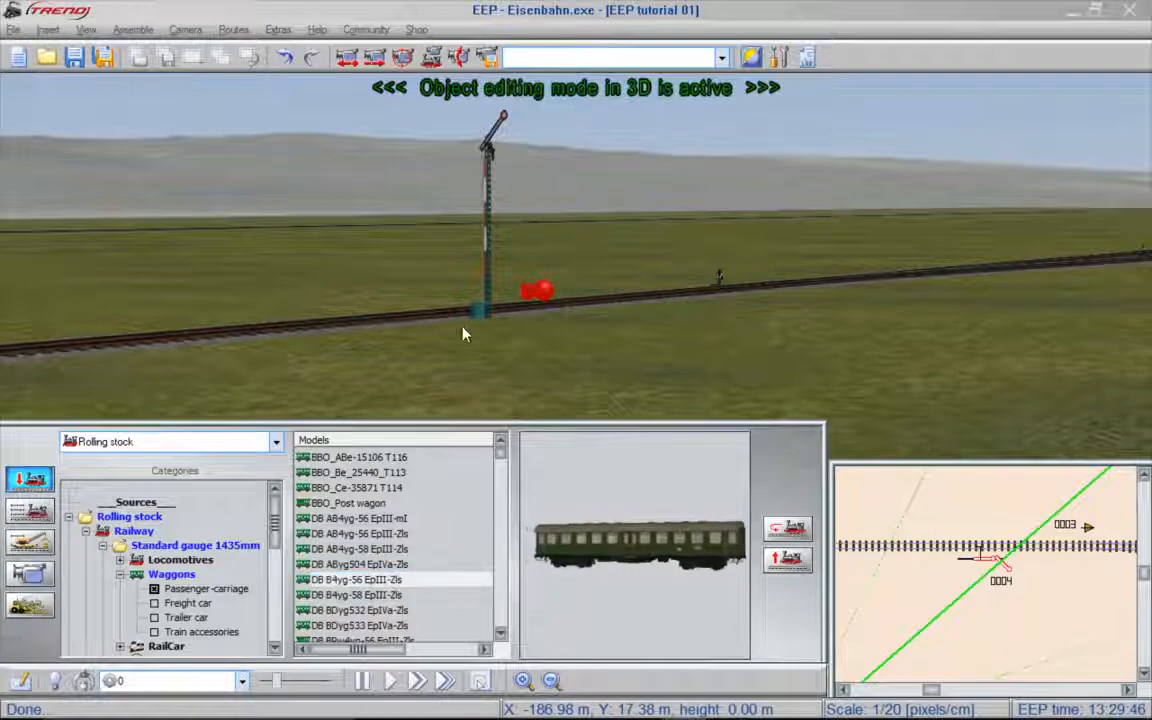
{"action": "scroll", "coordinate": [545, 296], "scroll_direction": "up", "scroll_amount": 5}
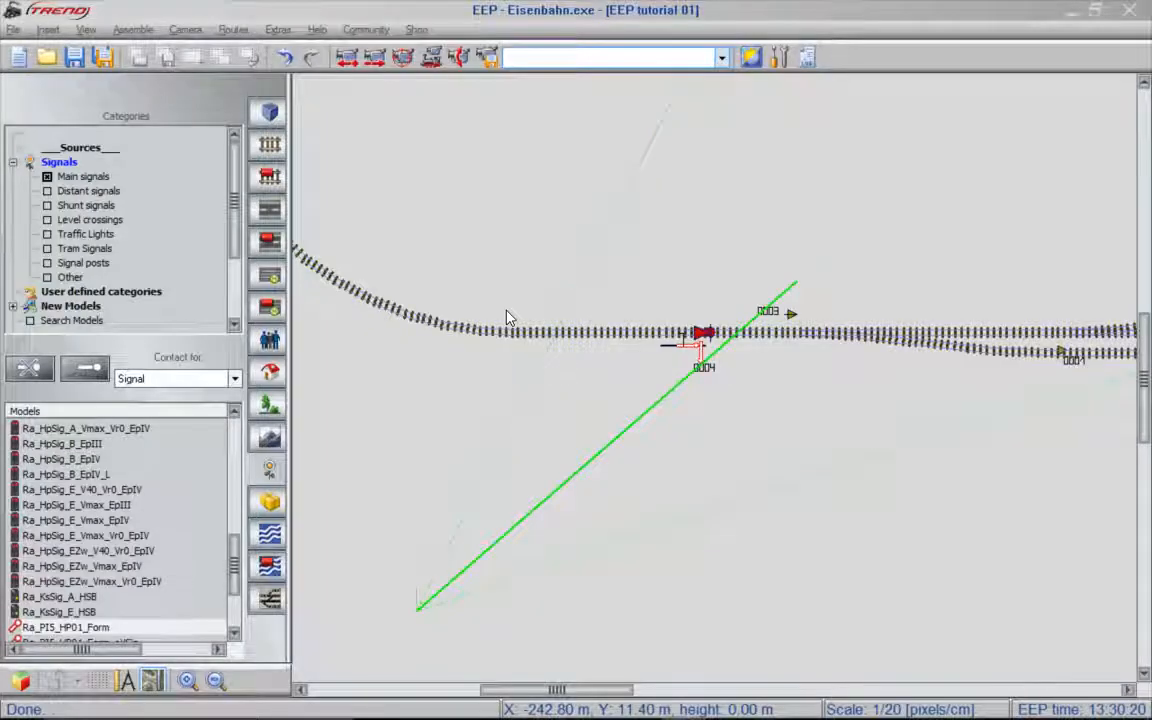
- Choose the switch contact type and place a contact for switch 0001 on the middle station track before the red building
{"action": "left_click", "coordinate": [235, 379]}
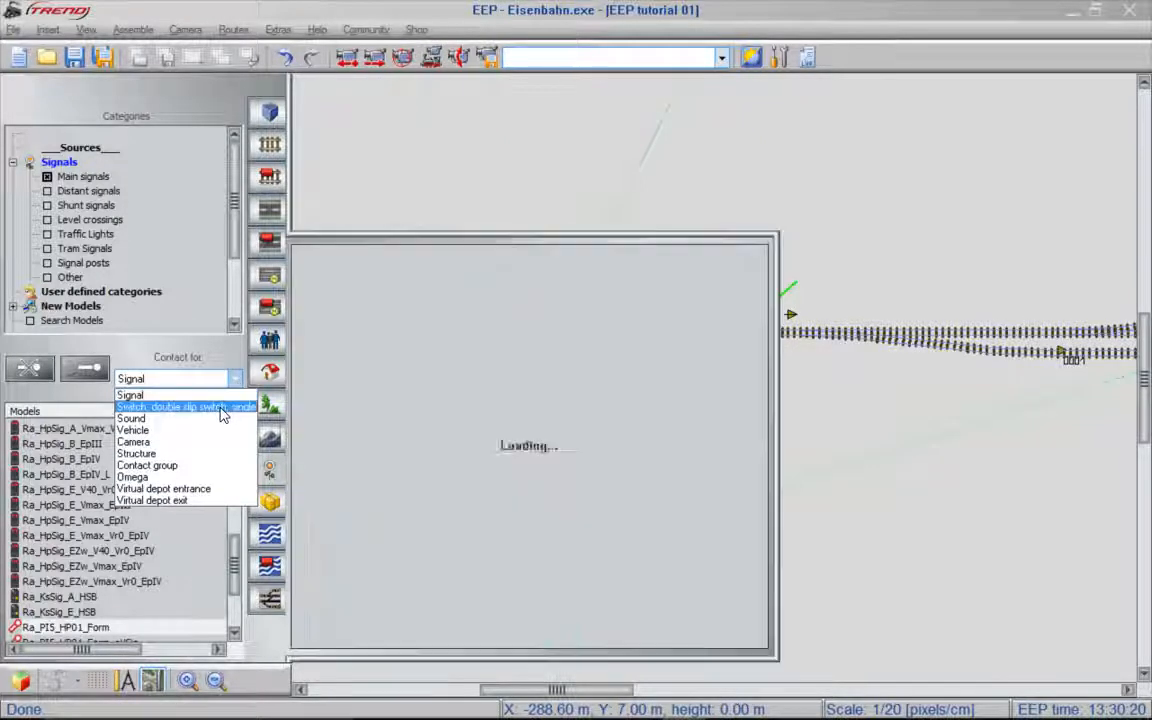
{"action": "left_click", "coordinate": [221, 408]}
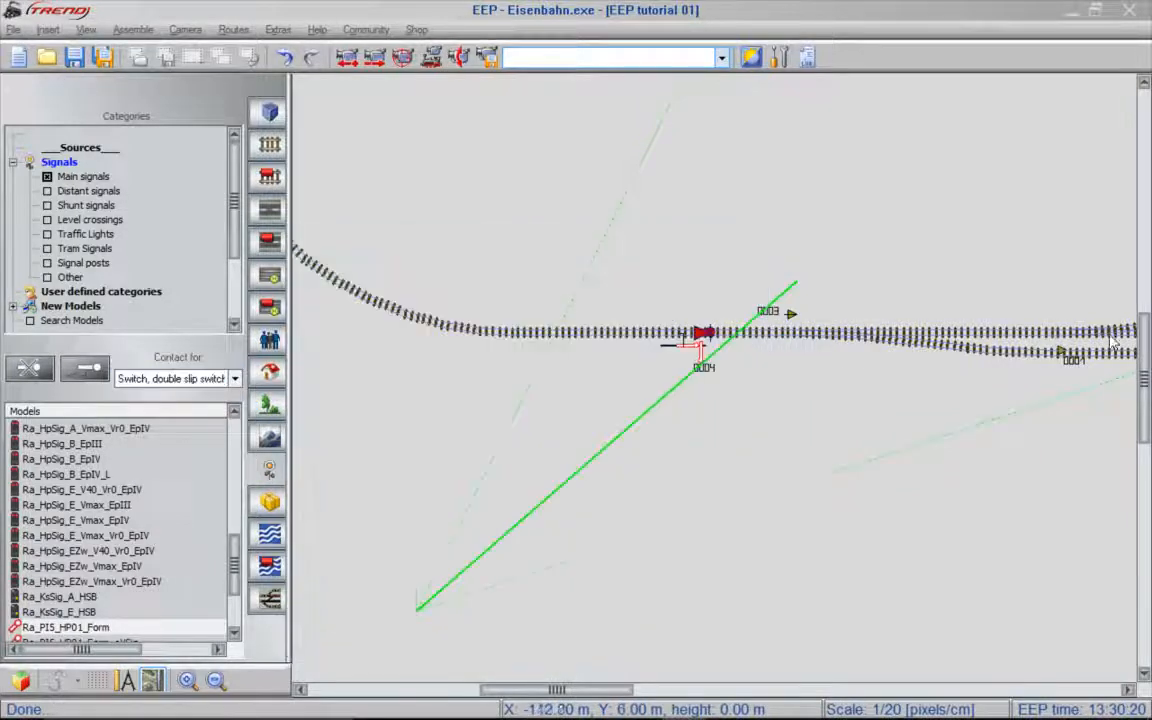
{"action": "mouse_move", "coordinate": [1132, 340]}
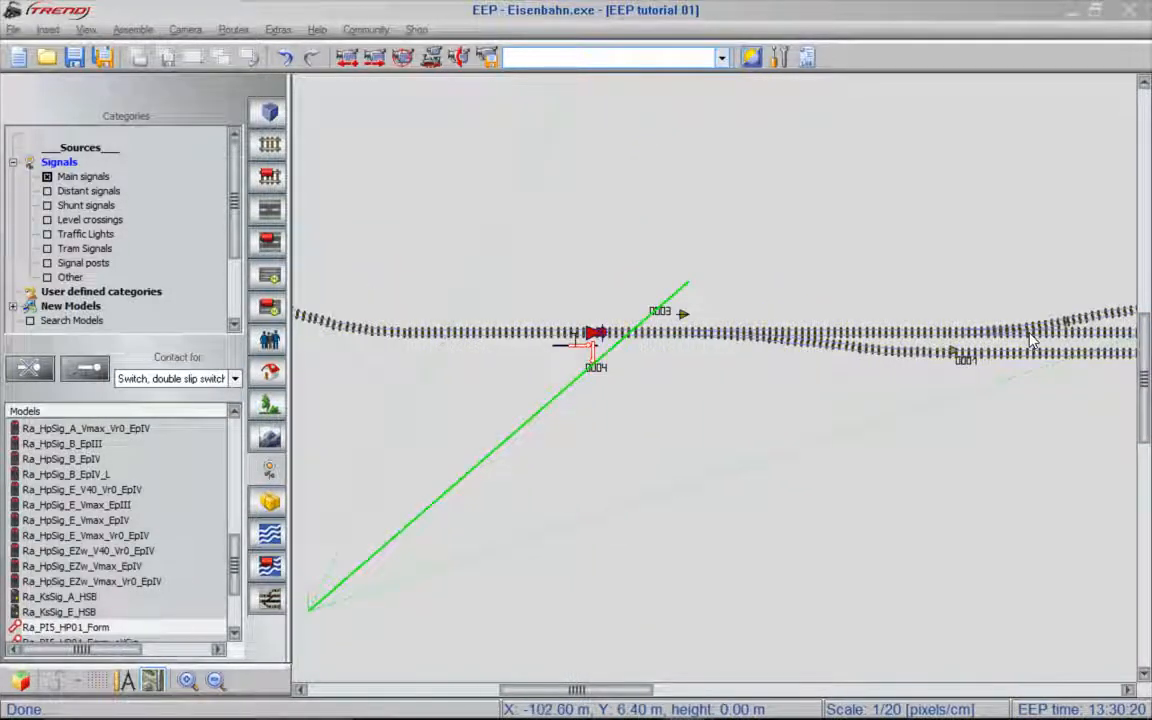
{"action": "scroll", "coordinate": [1030, 340], "scroll_direction": "up", "scroll_amount": 2}
{"action": "right_click_drag", "start_coordinate": [1052, 350], "coordinate": [689, 376]}
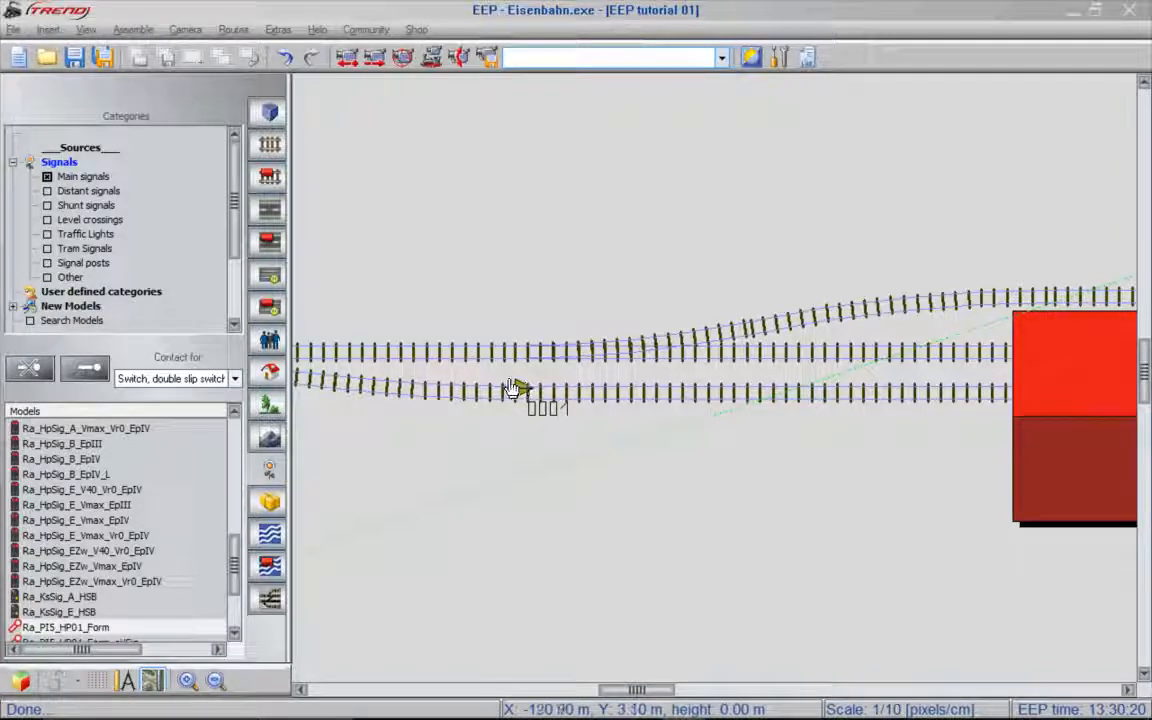
{"action": "key", "text": "space"}
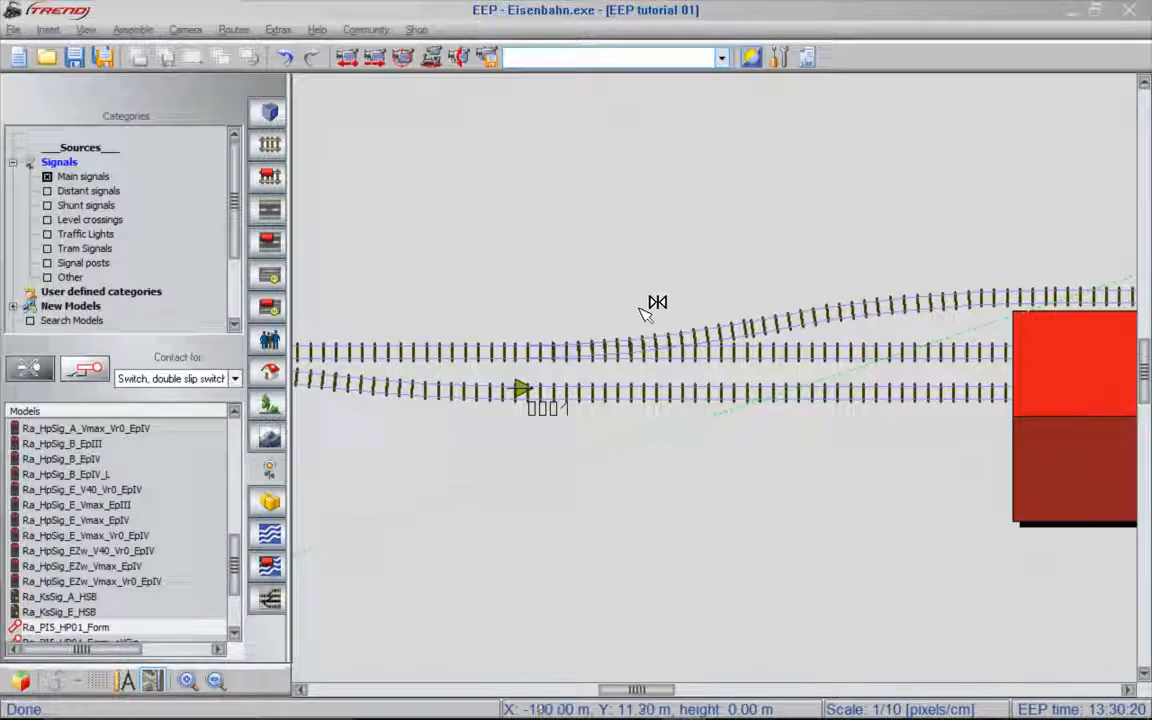
{"action": "left_click", "coordinate": [820, 352]}
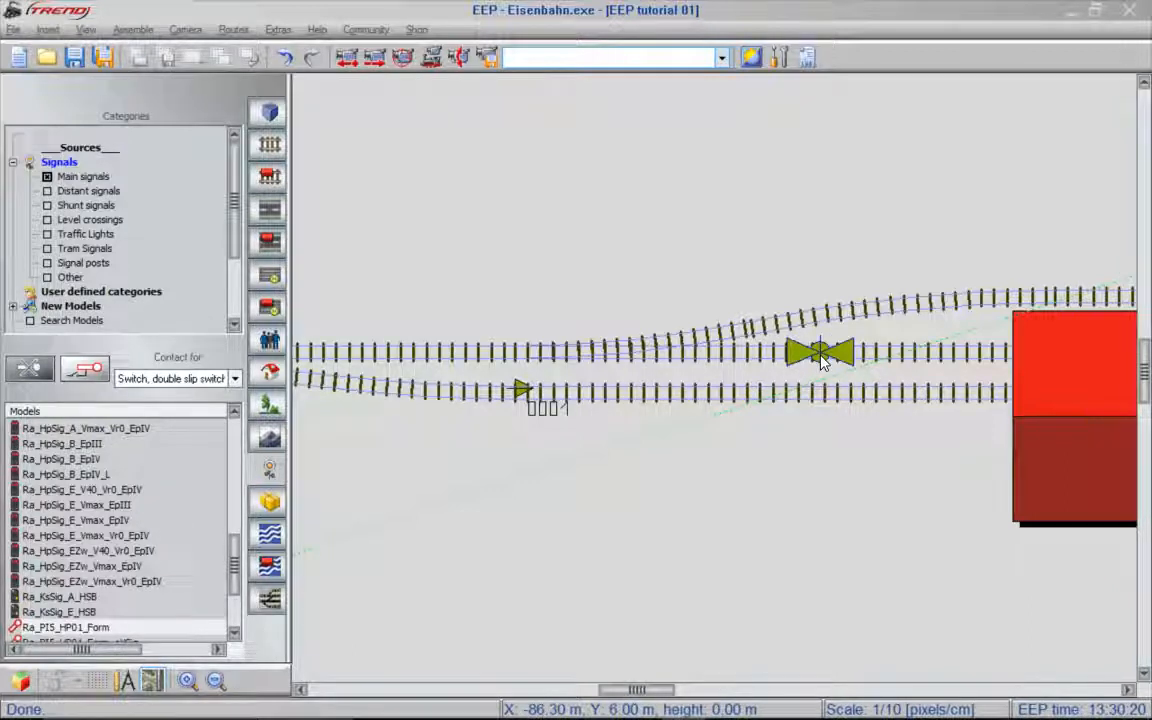
- Configure the switch 0001 contact to trigger in direction one only, at the end of the train, with the effect Branch
{"action": "left_click", "coordinate": [820, 358]}
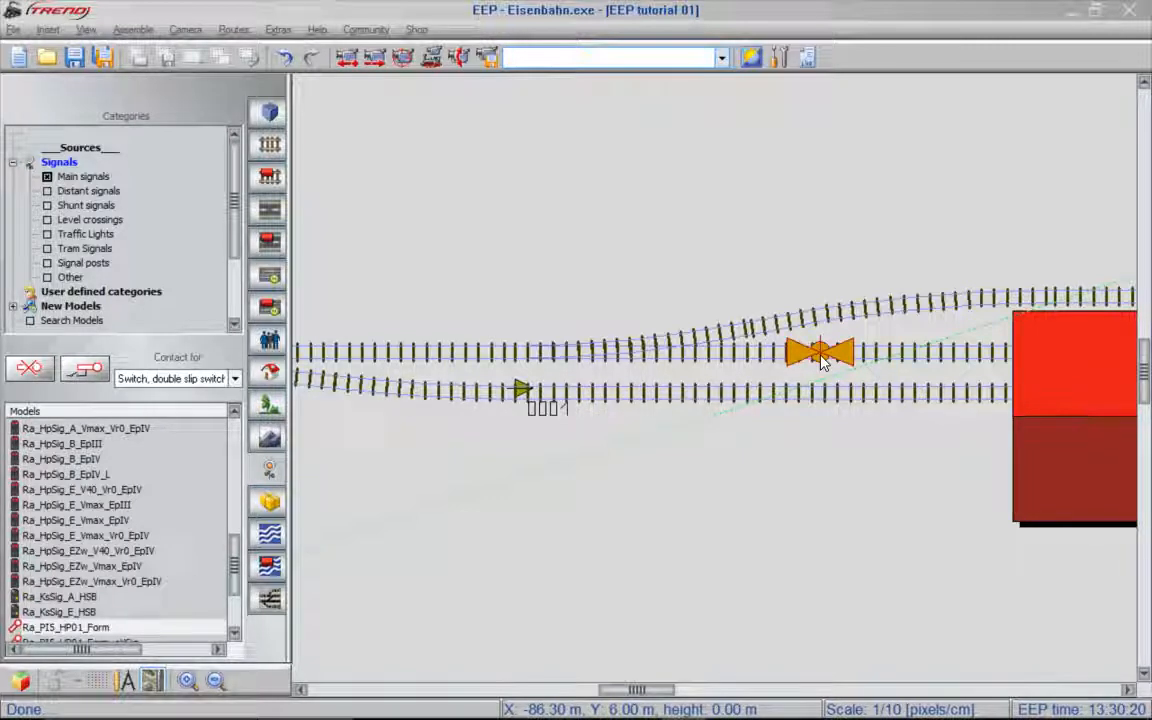
{"action": "double_click", "coordinate": [820, 358]}
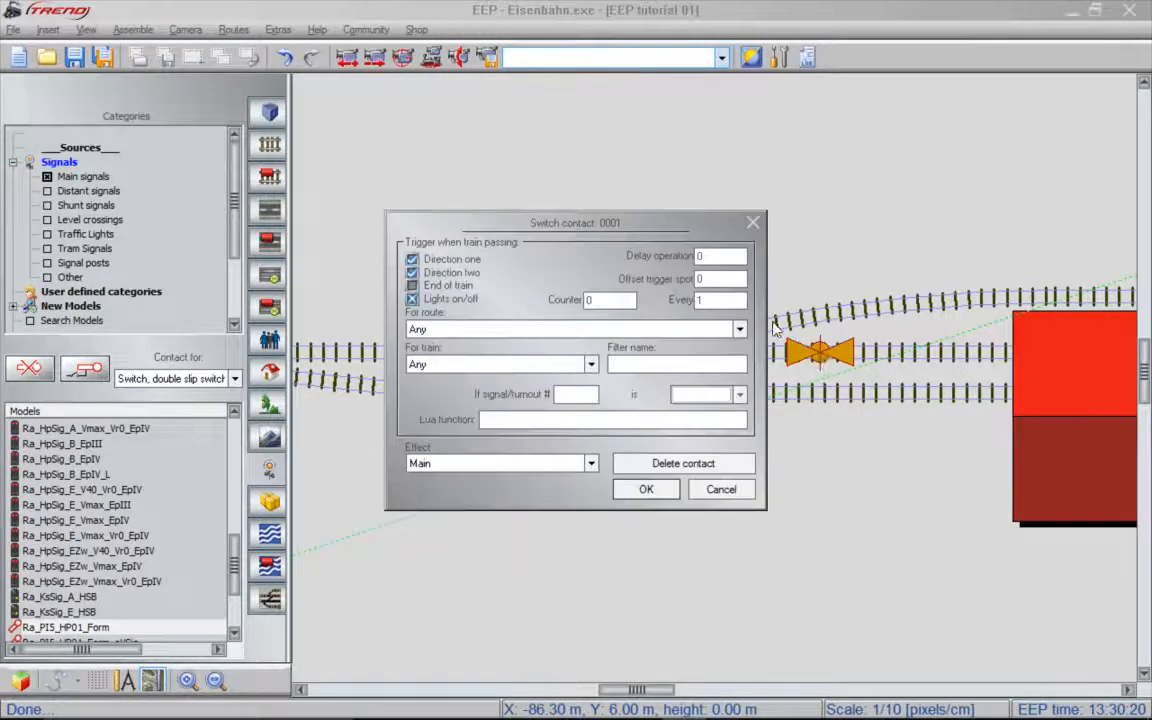
{"action": "left_click", "coordinate": [476, 275]}
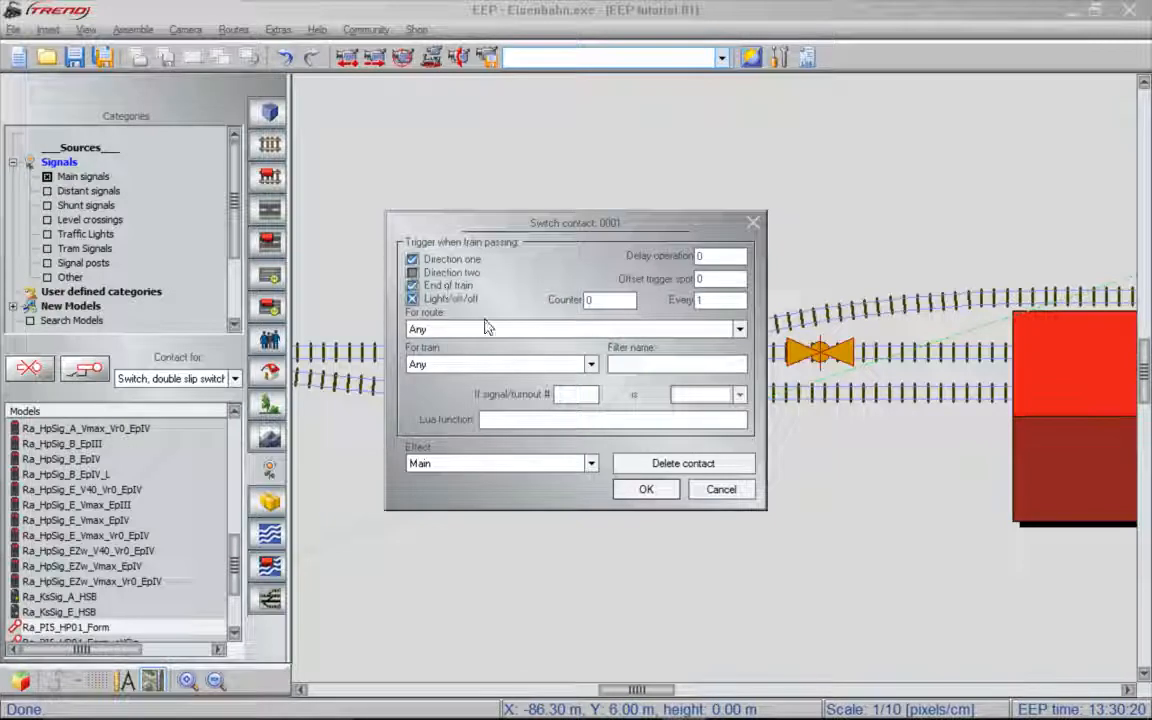
{"action": "left_click", "coordinate": [591, 463]}
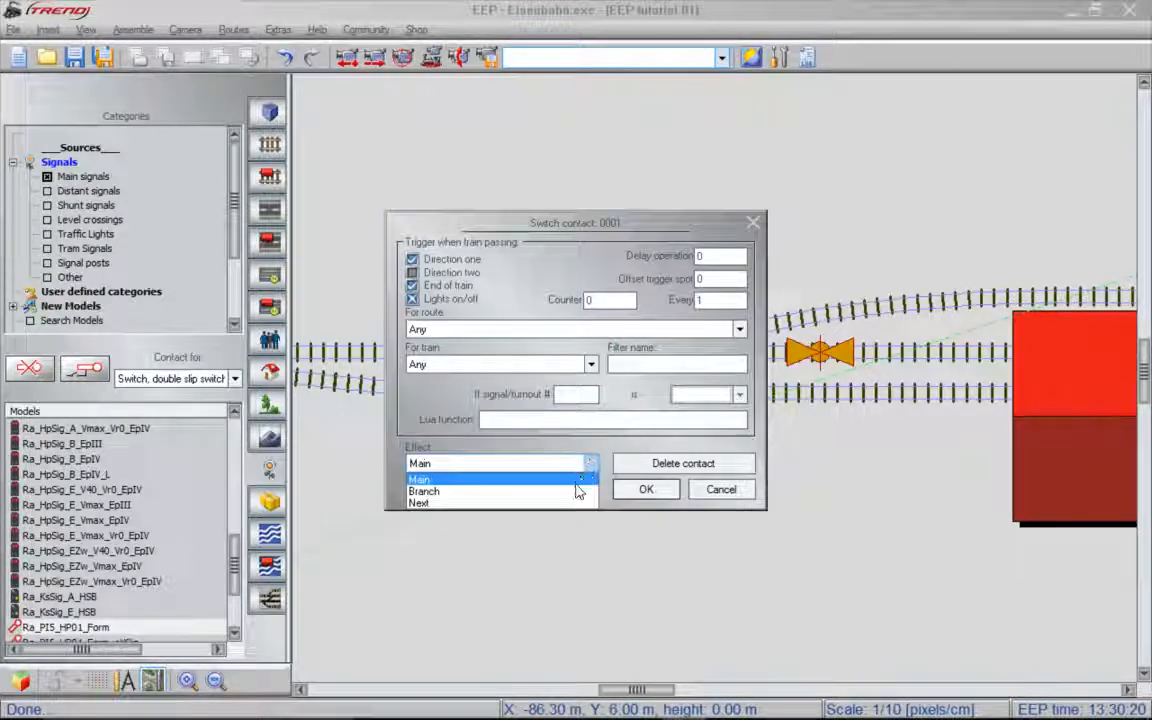
{"action": "left_click", "coordinate": [576, 494]}
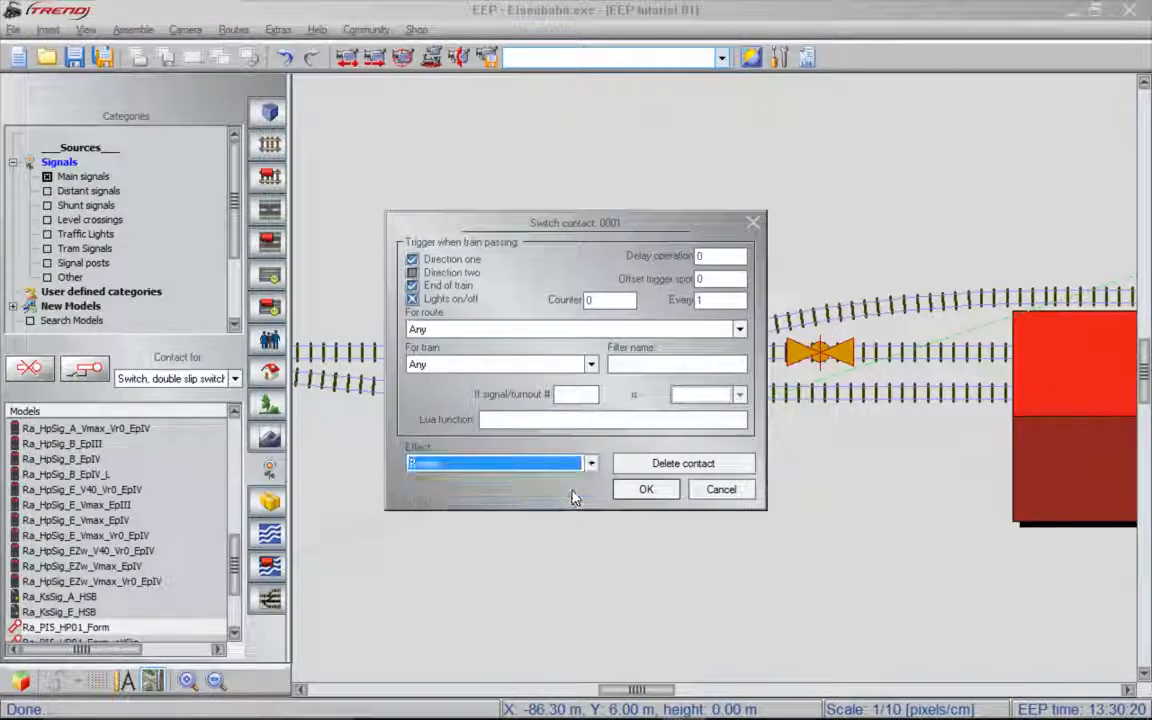
{"action": "left_click", "coordinate": [646, 490]}
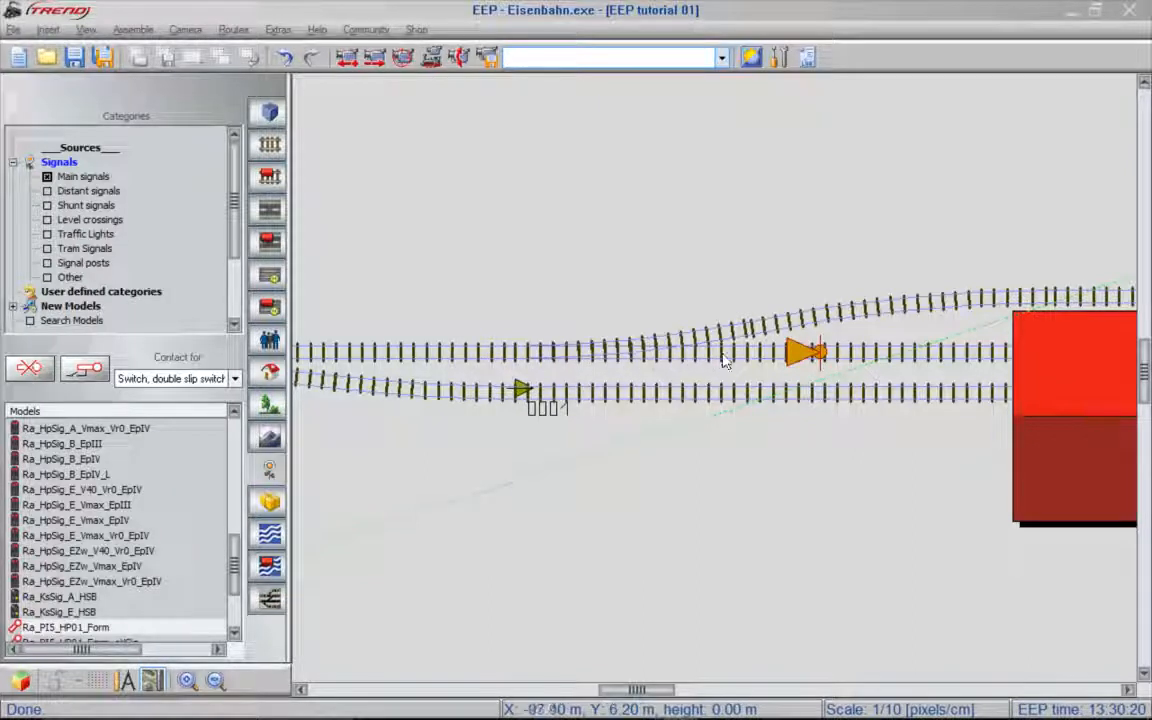
- Toggle switch 0001 and place another contact for it on the upper diverging station track, beside the existing contact
{"action": "left_click", "coordinate": [520, 391]}
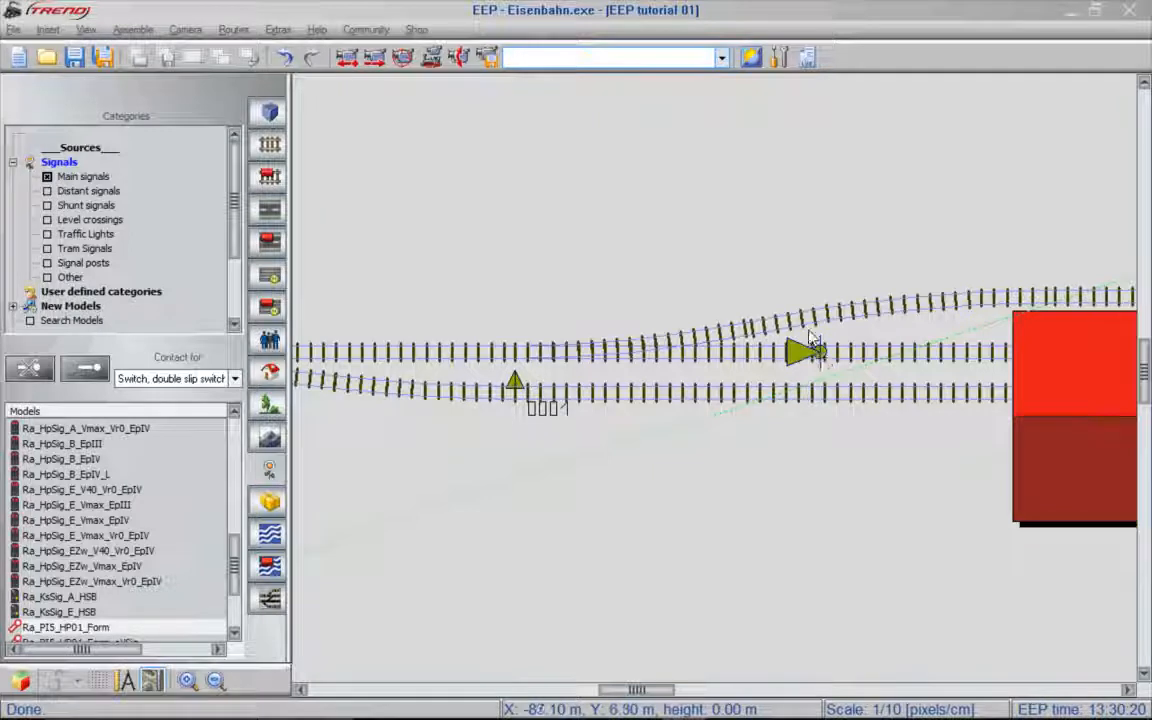
{"action": "left_click", "coordinate": [467, 350]}
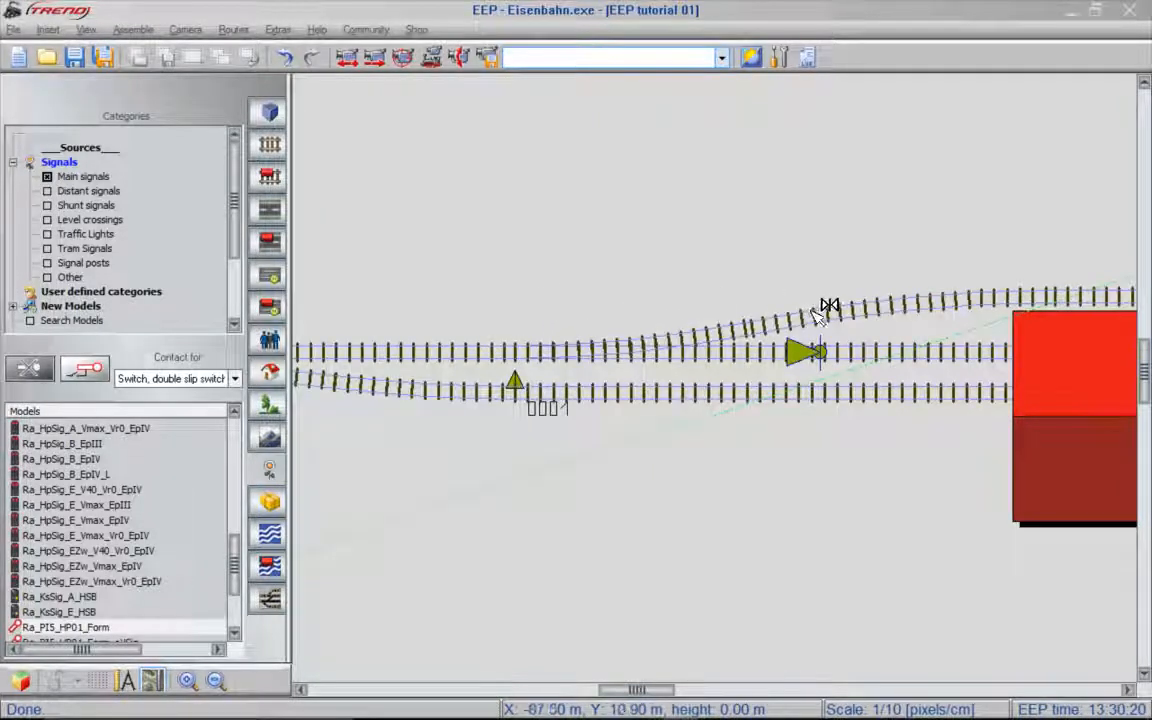
{"action": "left_click", "coordinate": [816, 318]}
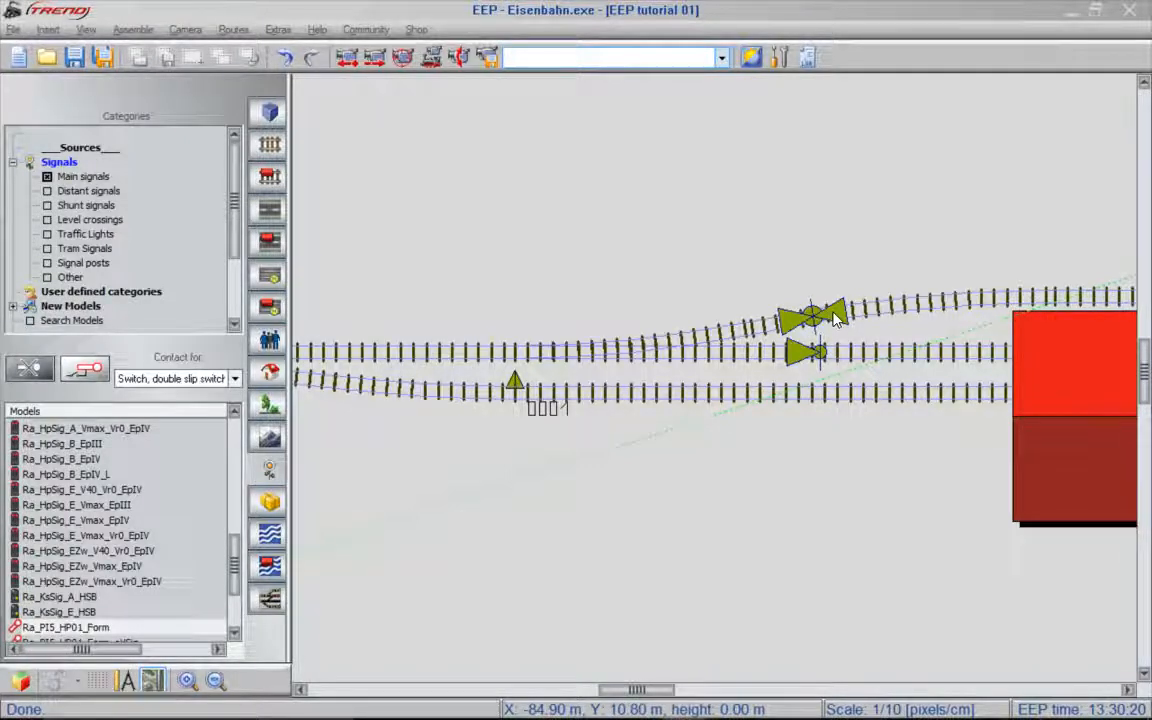
- Configure the new switch 0001 contact to trigger in direction one only, at the end of the train, with the effect Main
{"action": "left_click", "coordinate": [836, 318]}
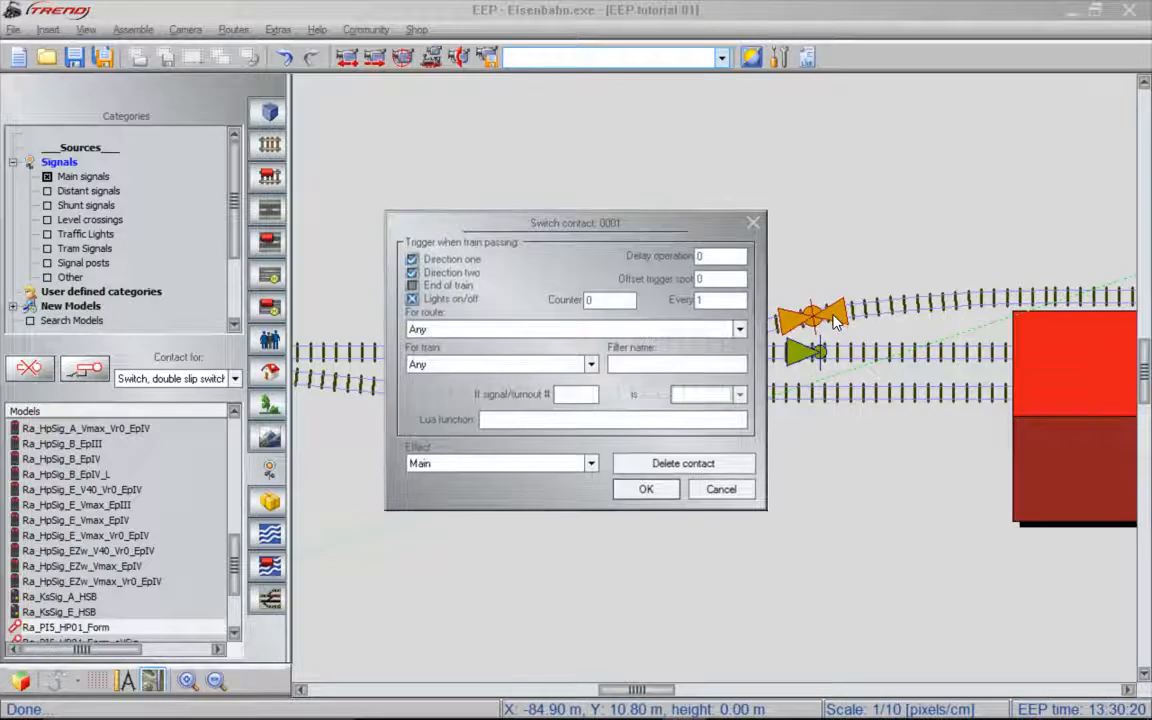
{"action": "left_click", "coordinate": [450, 274]}
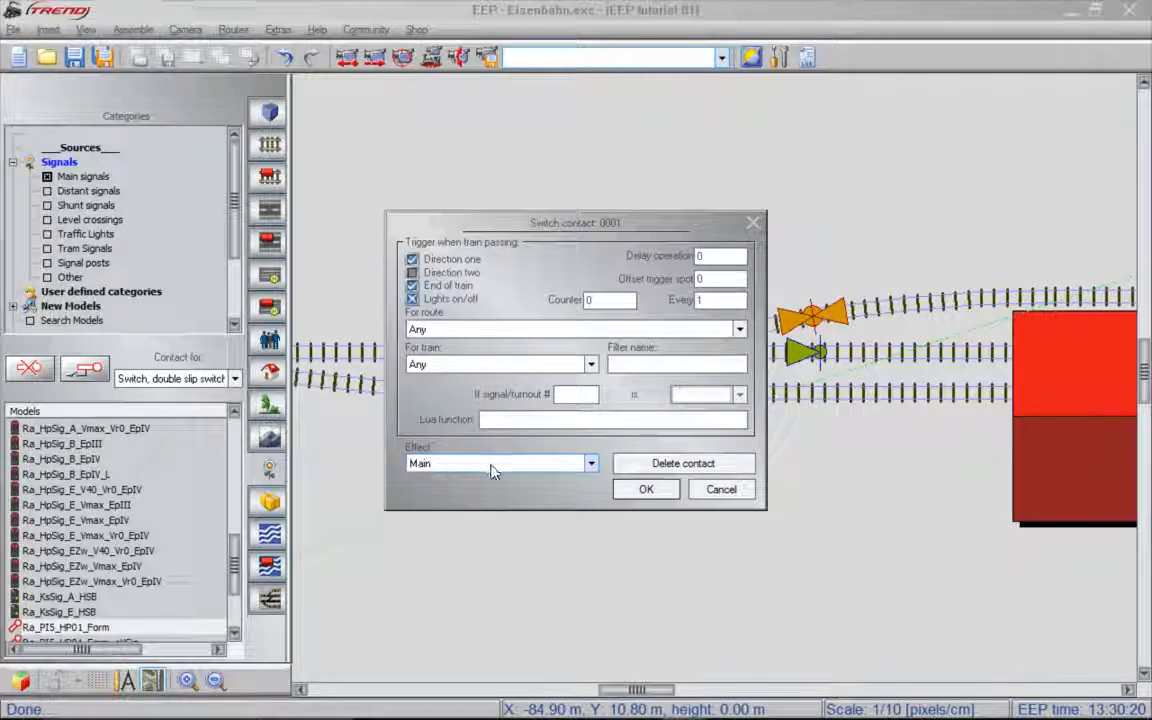
{"action": "left_click", "coordinate": [655, 490]}
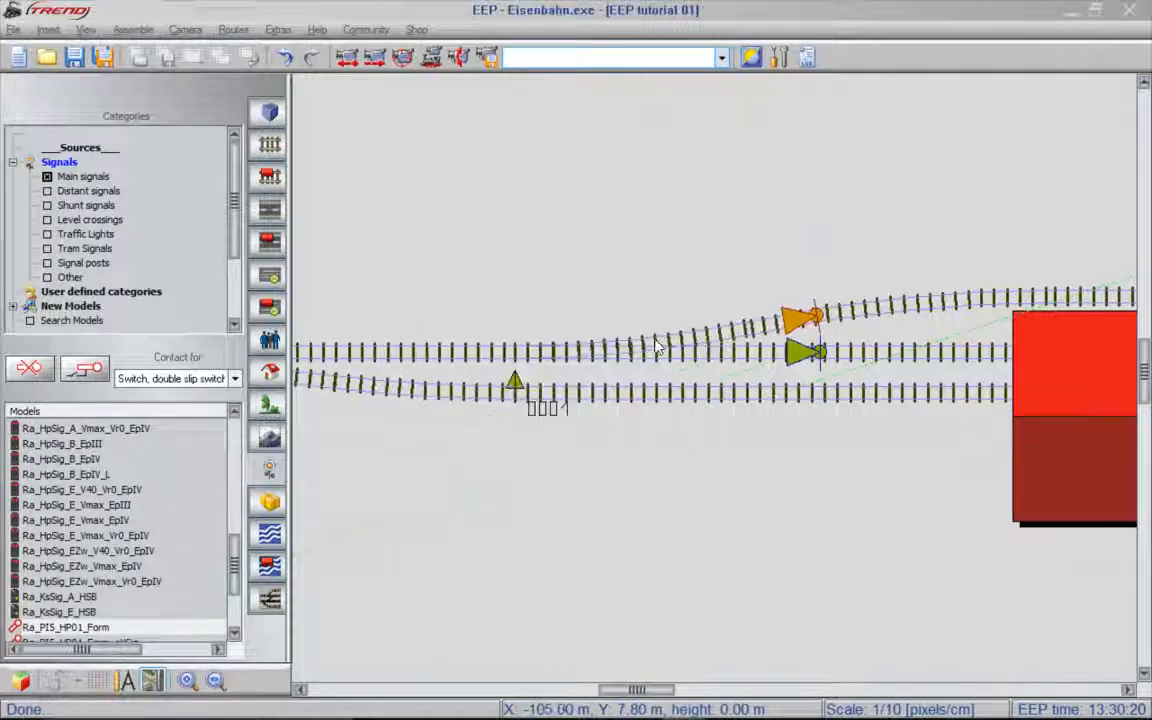
- Toggle switch 0001 and aim 3D cameras along the station approach to view the train at signal 0004
{"action": "left_click", "coordinate": [517, 388]}
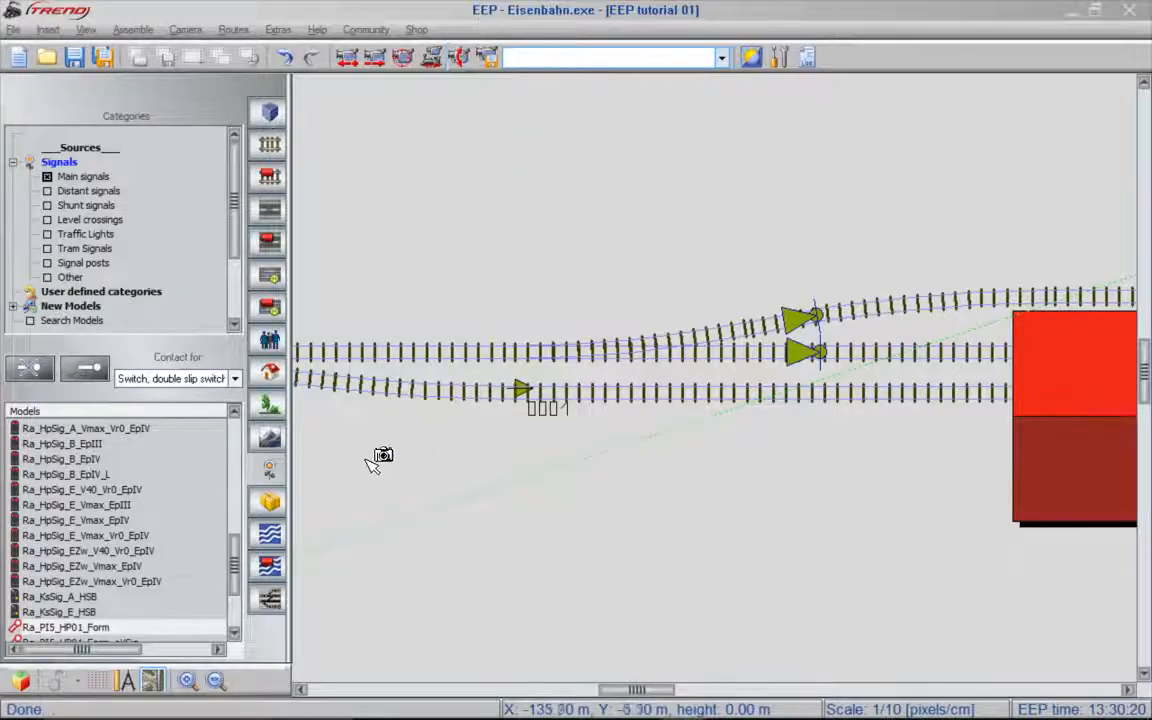
{"action": "mouse_move", "coordinate": [400, 422]}
{"action": "left_mouse_down"}
{"action": "mouse_move", "coordinate": [716, 383]}
{"action": "mouse_move", "coordinate": [905, 339]}
{"action": "left_mouse_up"}
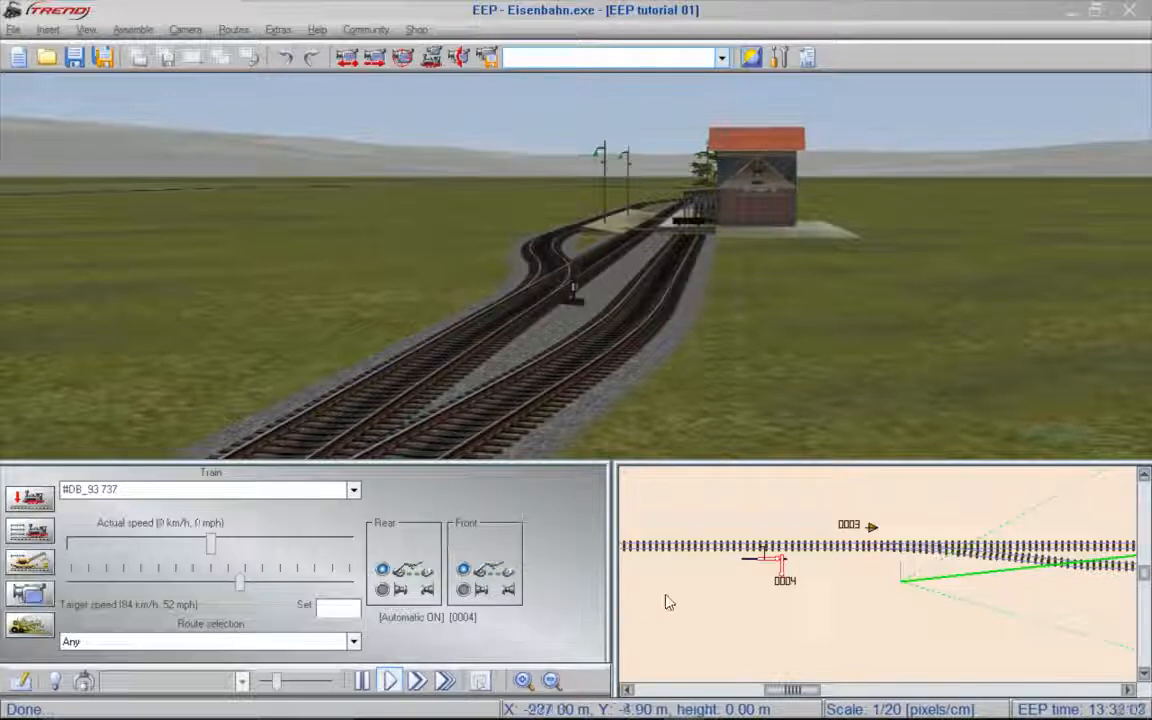
{"action": "left_click", "coordinate": [772, 568]}
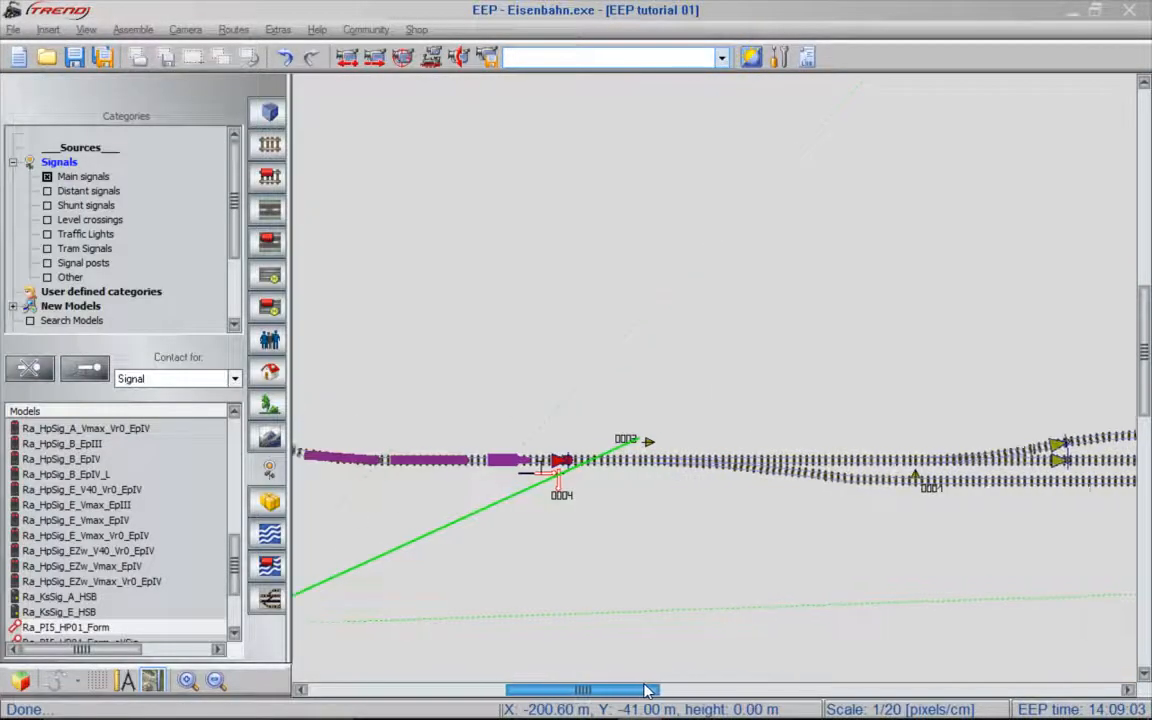
- Place two Ra_PI5_HP01_Form_oVSig main signals side by side beyond the platform, one on the middle and one on the upper station track
{"action": "left_click_drag", "start_coordinate": [647, 690], "coordinate": [760, 688]}
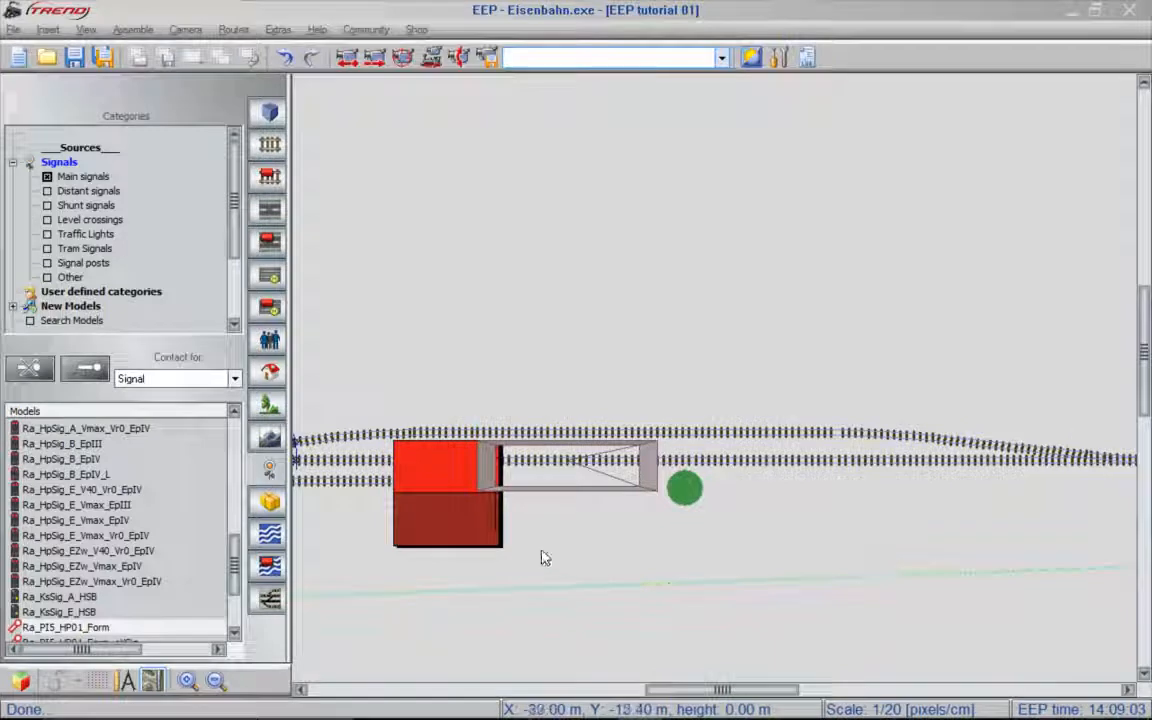
{"action": "mouse_move", "coordinate": [240, 578]}
{"action": "scroll", "coordinate": [240, 578], "scroll_direction": "down", "scroll_amount": 2}
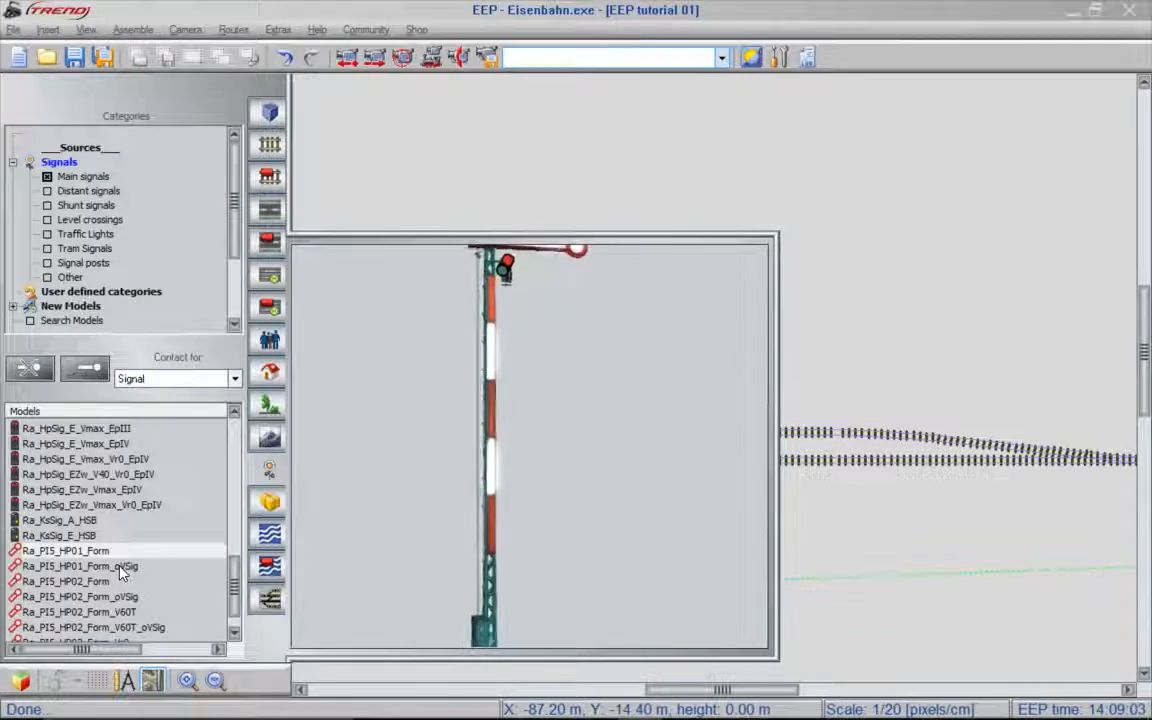
{"action": "left_click", "coordinate": [89, 568]}
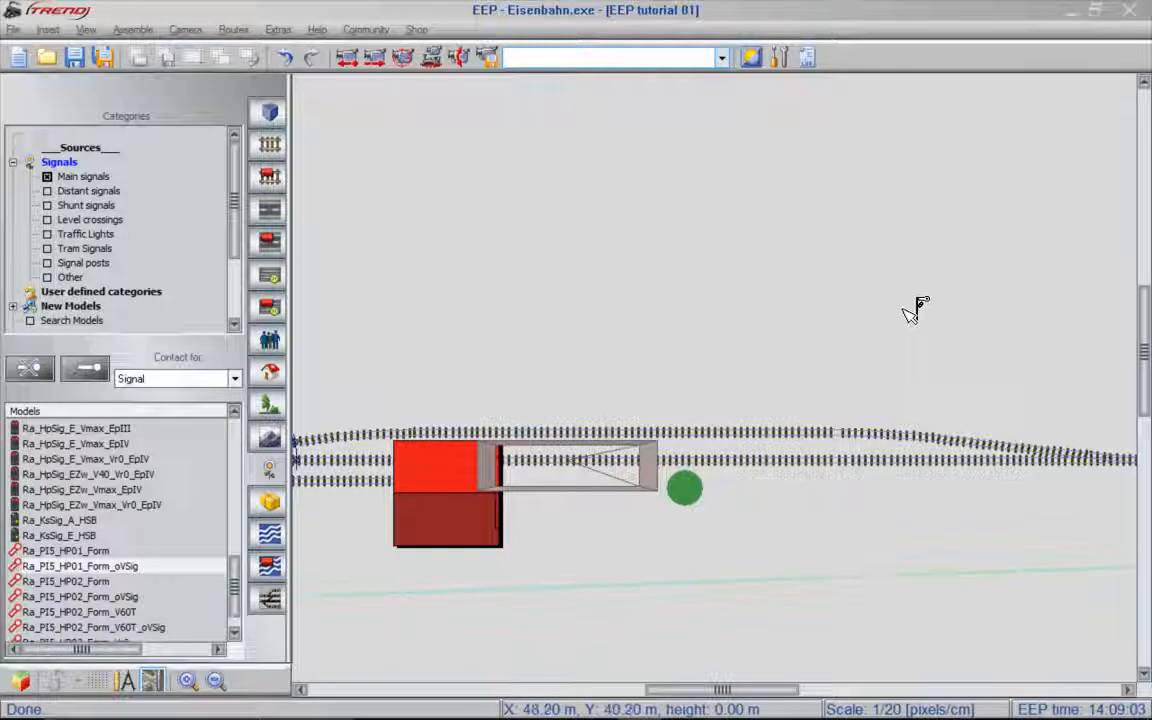
{"action": "left_click", "coordinate": [805, 465]}
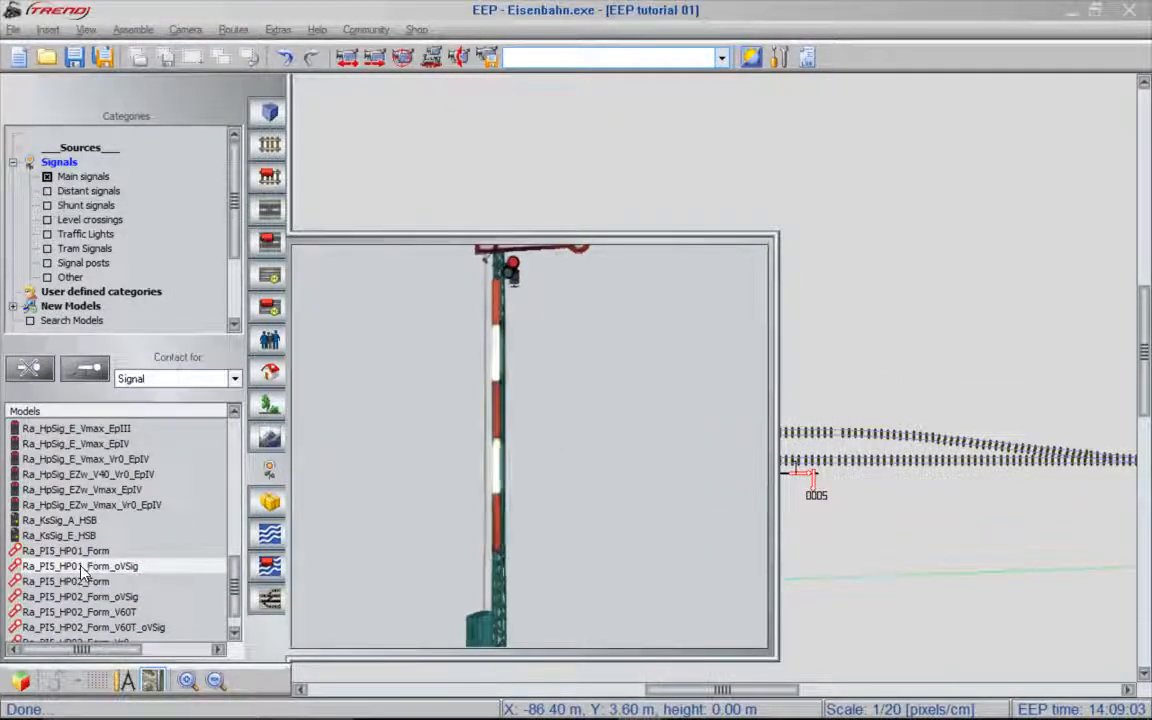
{"action": "left_click", "coordinate": [84, 566]}
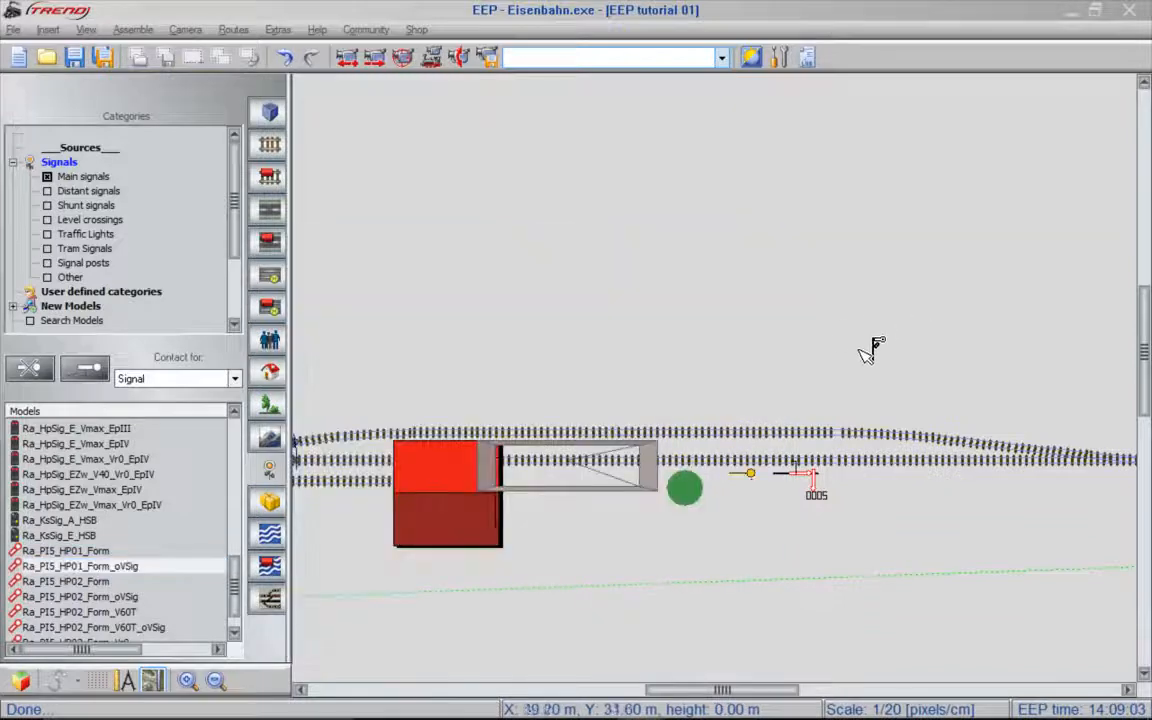
{"action": "left_click", "coordinate": [800, 443]}
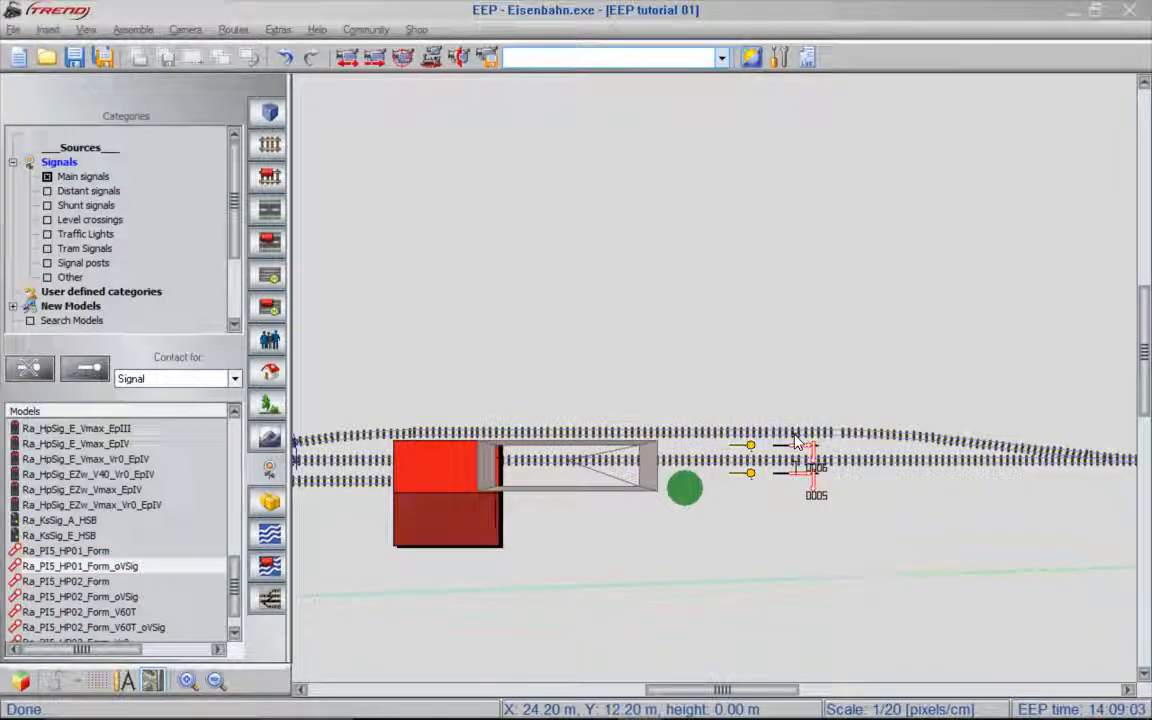
- Aim a 3D camera past signals 0005 and 0006, and move both signals' yellow markers back alongside the platform near the red building
{"action": "scroll", "coordinate": [760, 460], "scroll_direction": "up", "scroll_amount": 1}
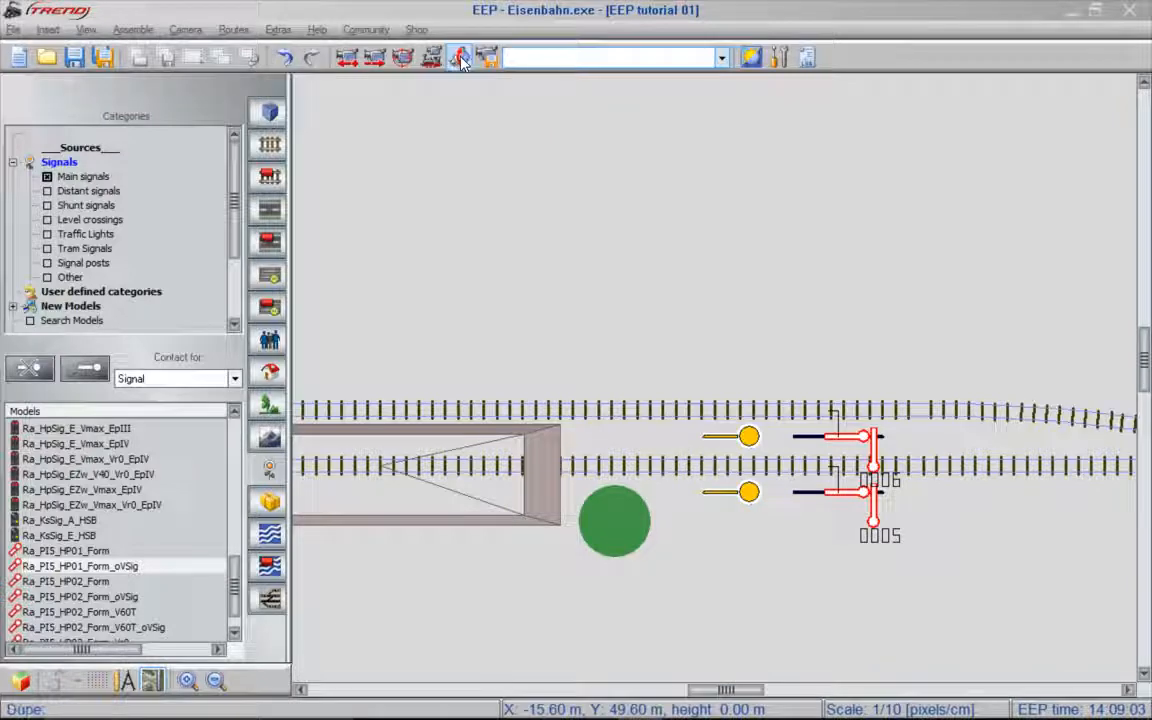
{"action": "left_click_drag", "start_coordinate": [347, 375], "coordinate": [1086, 468]}
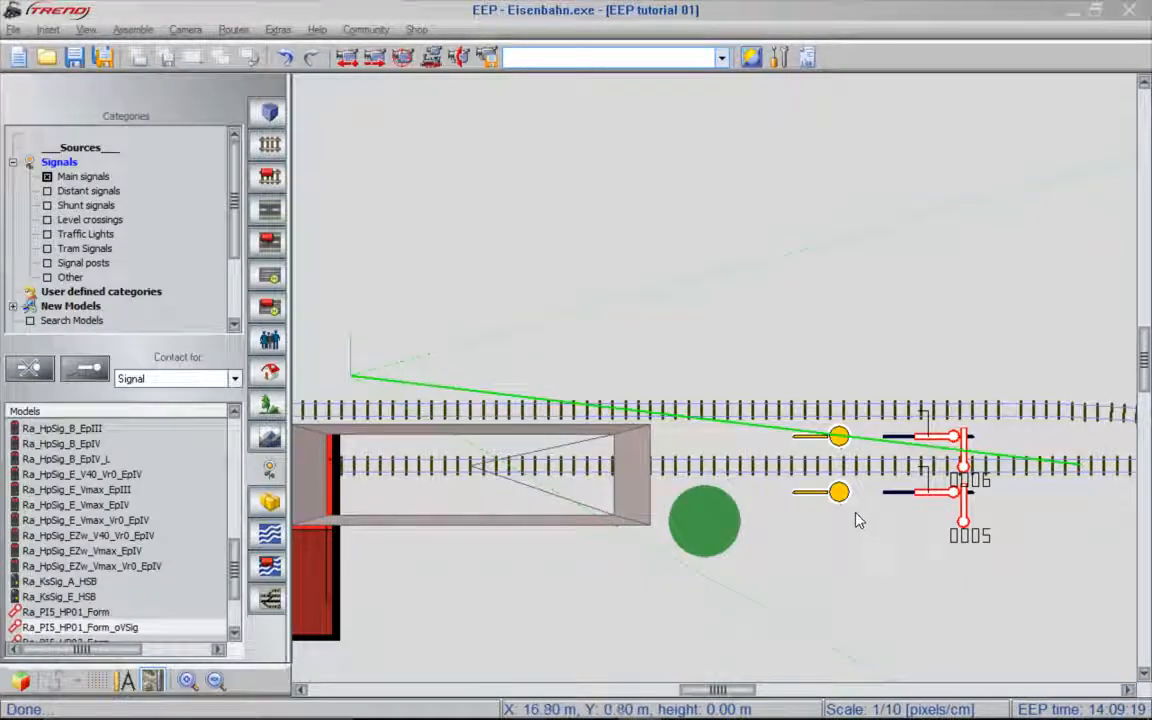
{"action": "left_click_drag", "start_coordinate": [838, 500], "coordinate": [402, 494]}
{"action": "left_click_drag", "start_coordinate": [838, 436], "coordinate": [410, 438]}
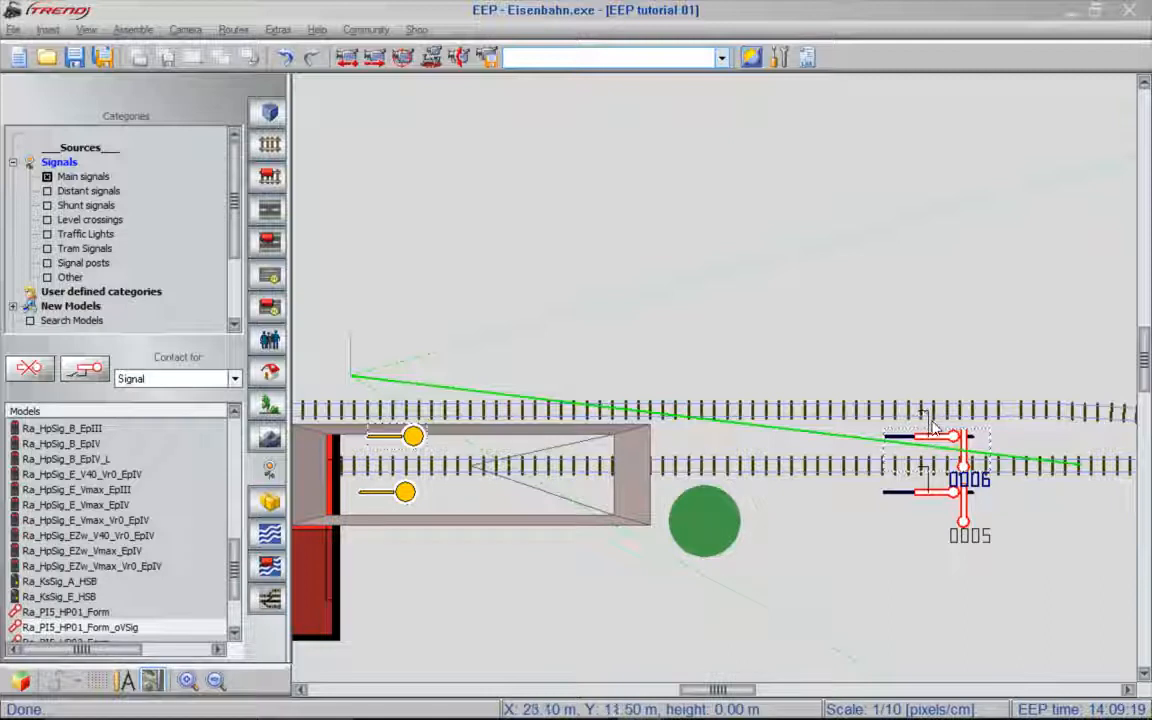
- Set the braking distance of signals 0005 and 0006 to 30
{"action": "left_click", "coordinate": [932, 503]}
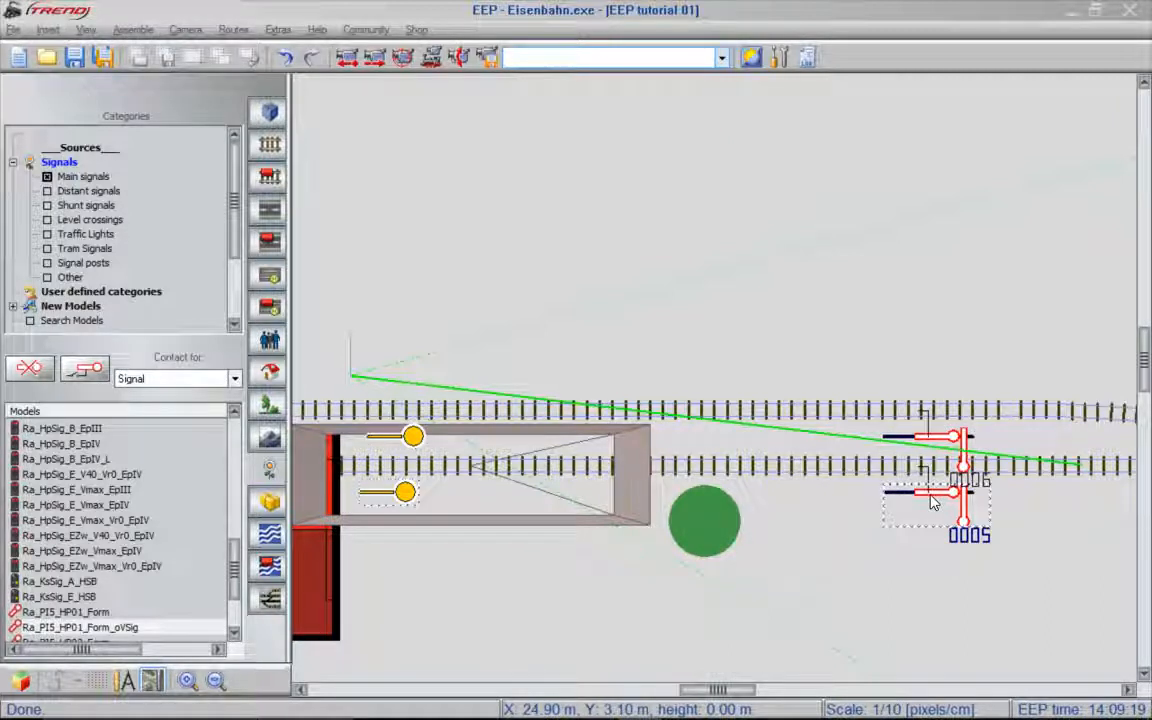
{"action": "right_click", "coordinate": [929, 492]}
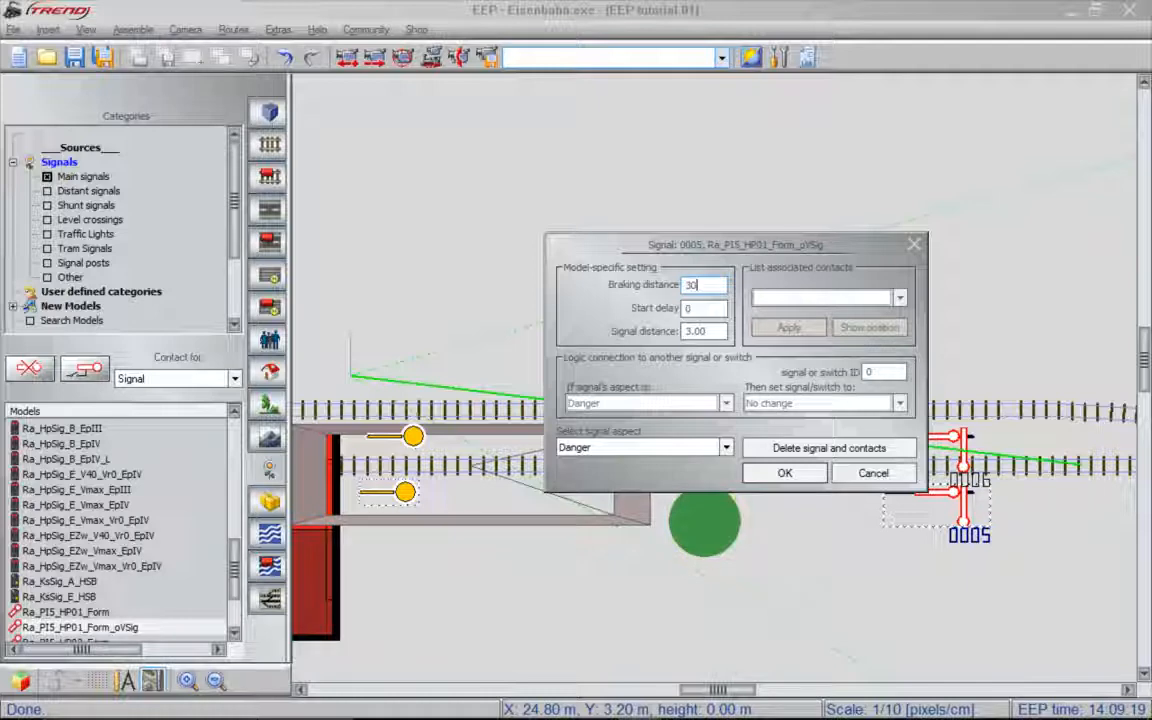
{"action": "left_click", "coordinate": [784, 473]}
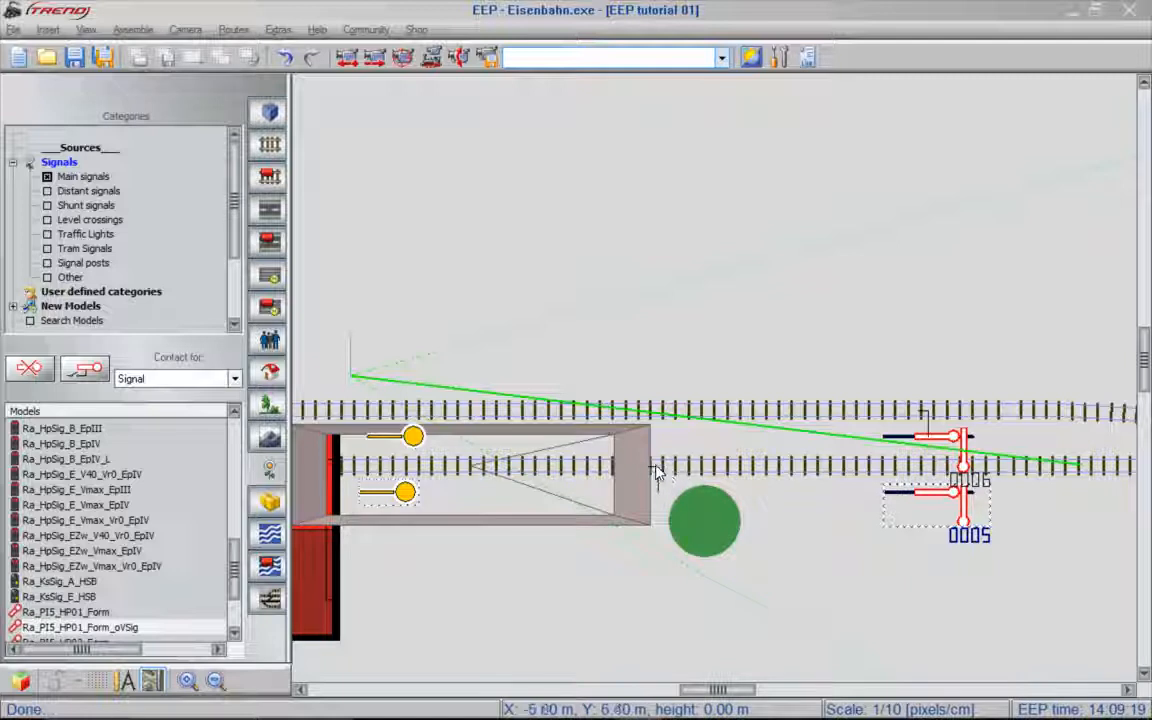
{"action": "left_click", "coordinate": [922, 438]}
{"action": "double_click", "coordinate": [922, 445]}
{"action": "type", "text": "10"}
{"action": "key", "text": "Return"}
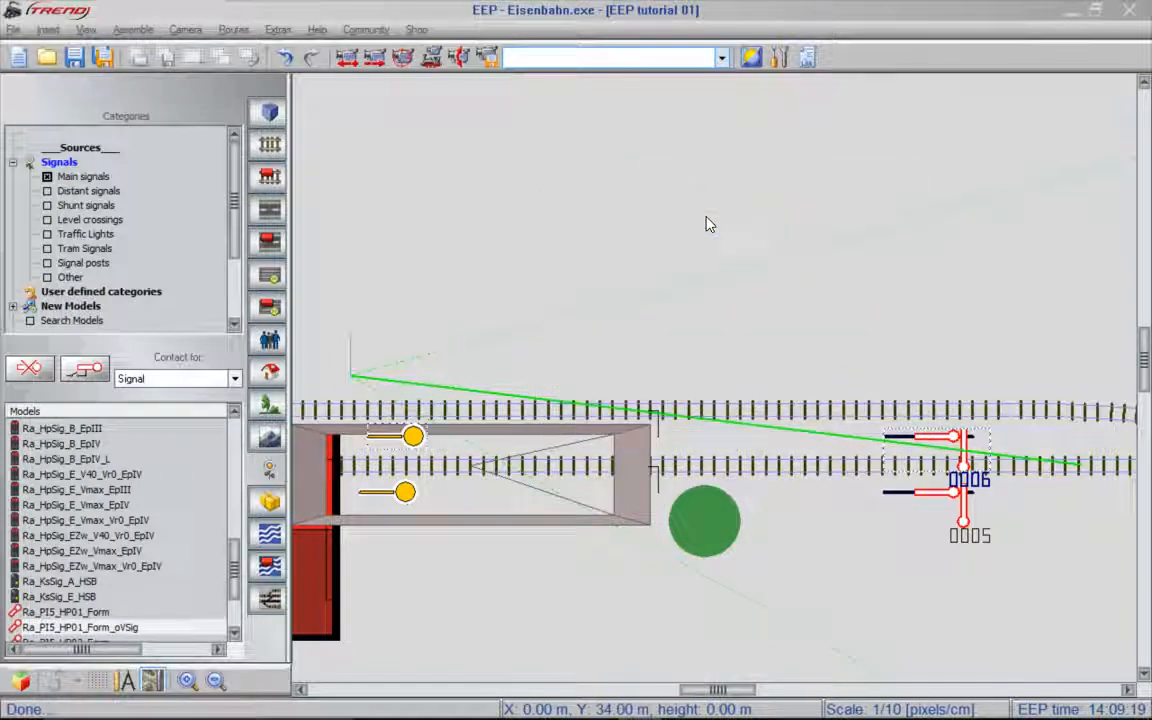
- Shift signals 0005 and 0006 slightly back along their tracks toward the platform
{"action": "left_click", "coordinate": [938, 492]}
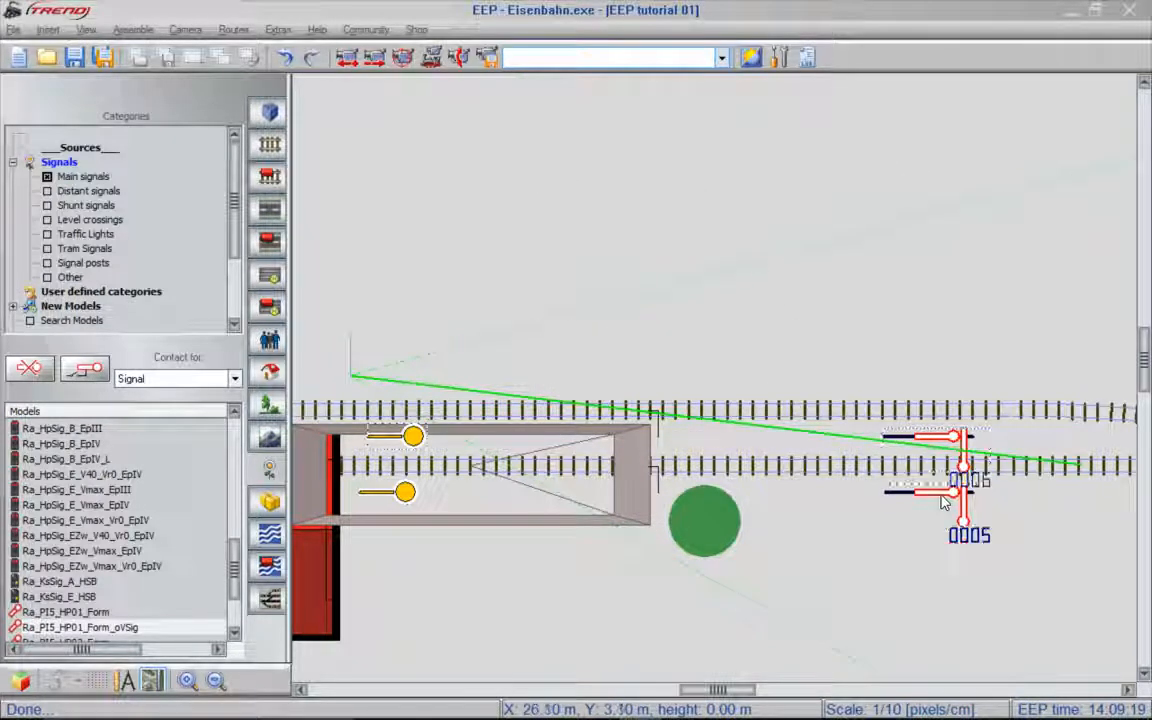
{"action": "mouse_move", "coordinate": [942, 497]}
{"action": "left_mouse_down"}
{"action": "mouse_move", "coordinate": [992, 502]}
{"action": "mouse_move", "coordinate": [922, 503]}
{"action": "left_mouse_up"}
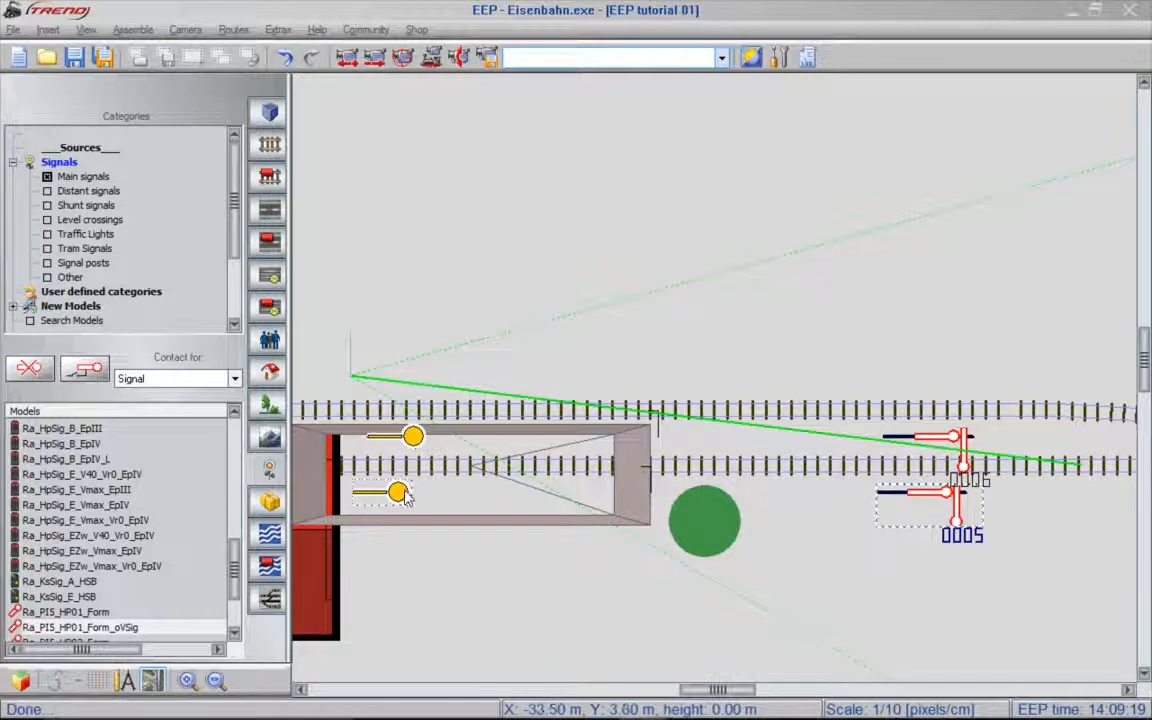
{"action": "mouse_move", "coordinate": [943, 438]}
{"action": "left_mouse_down"}
{"action": "mouse_move", "coordinate": [885, 438]}
{"action": "mouse_move", "coordinate": [953, 438]}
{"action": "mouse_move", "coordinate": [919, 436]}
{"action": "left_mouse_up"}
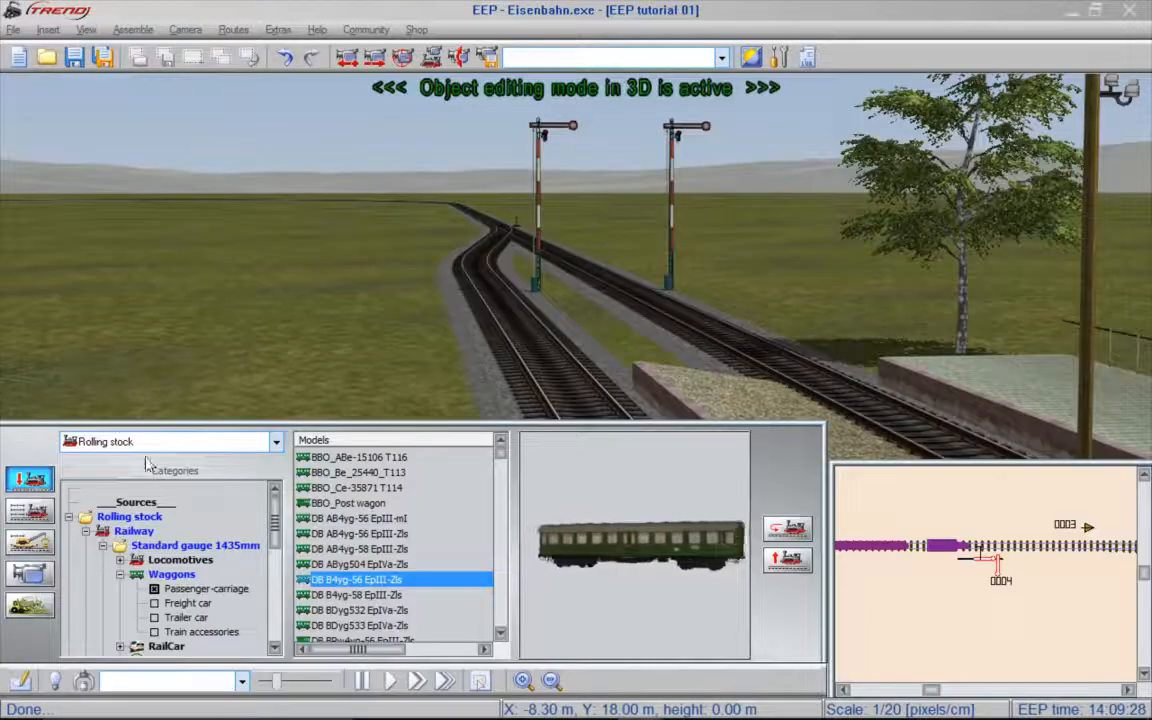
- Switch the 3D model selection to the Signal system category and examine the new signal beside the platform track
{"action": "left_click", "coordinate": [277, 443]}
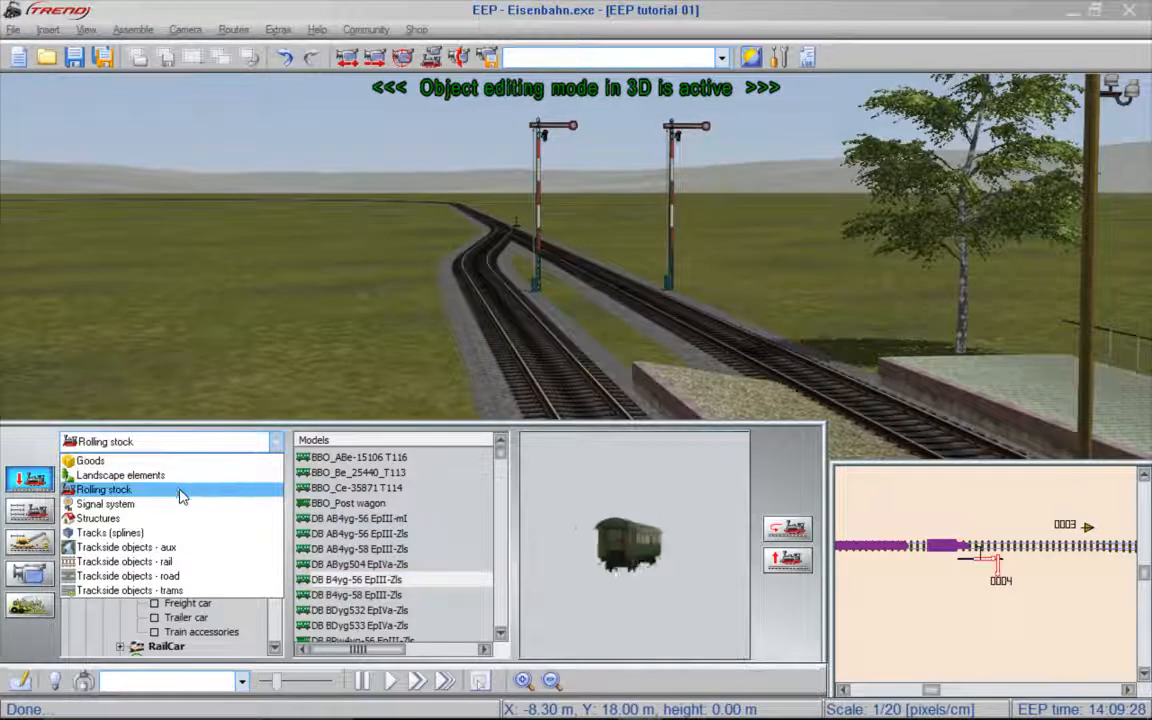
{"action": "left_click", "coordinate": [147, 509]}
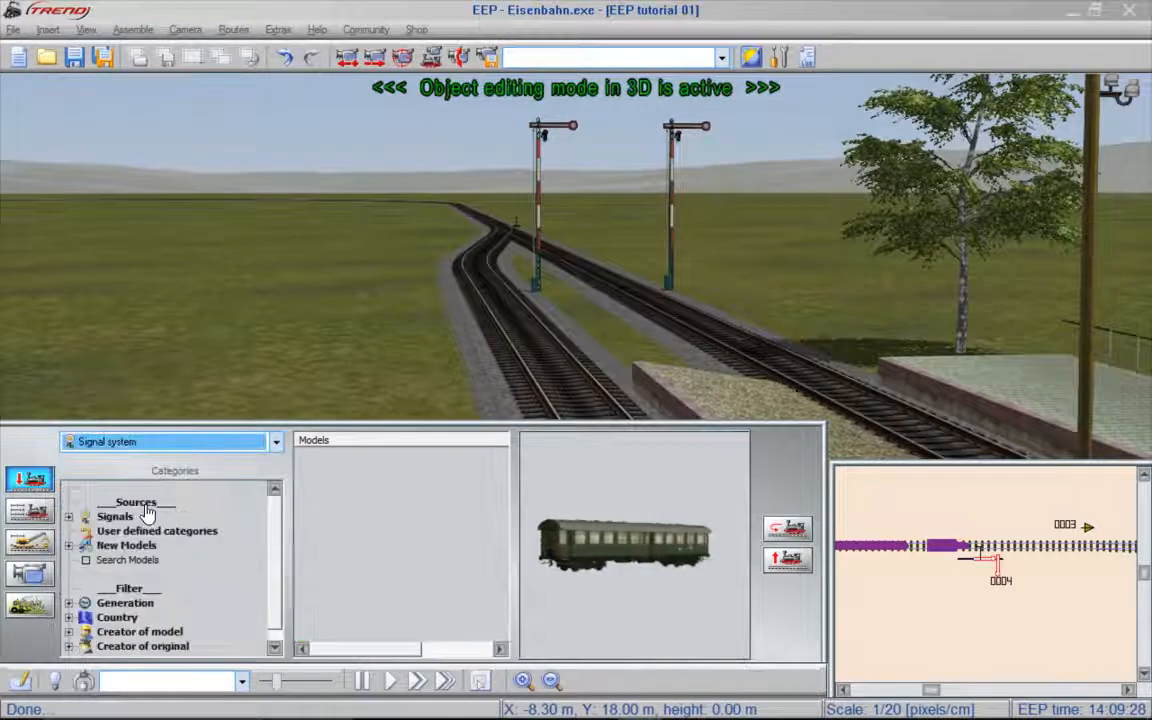
{"action": "left_click", "coordinate": [669, 280]}
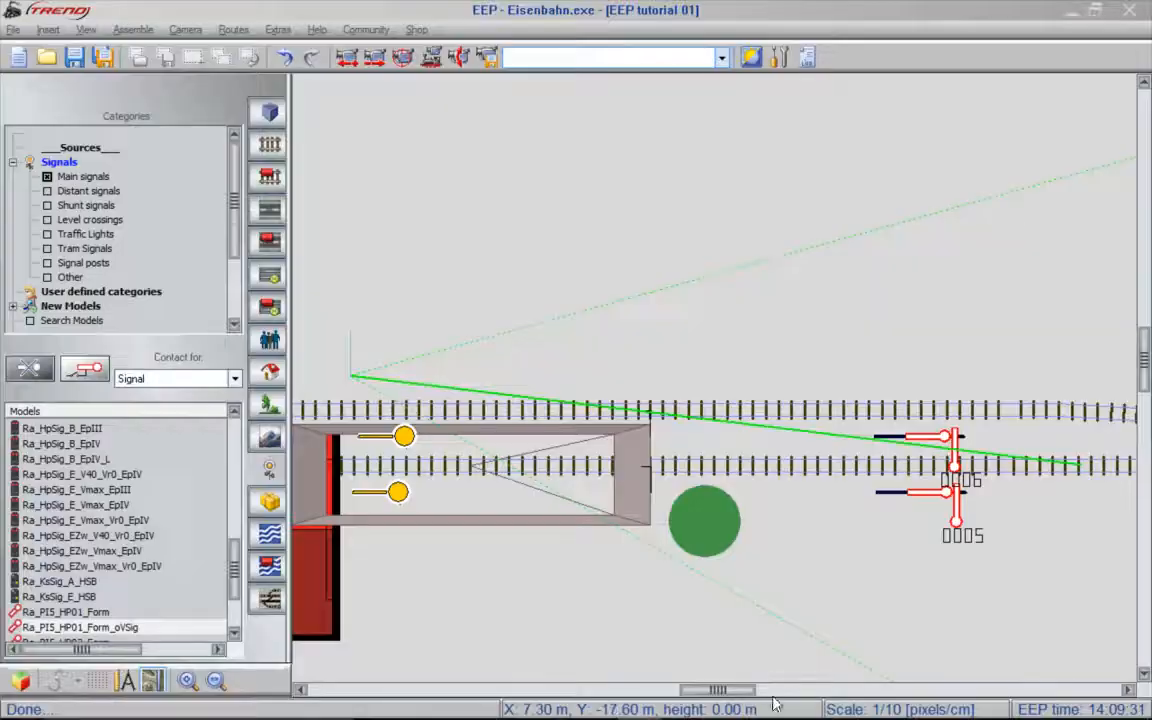
- Move the yellow markers of signals 0005 and 0006 back past the red building, ahead of the two switch contacts
{"action": "left_click_drag", "start_coordinate": [746, 690], "coordinate": [676, 697]}
{"action": "left_click_drag", "start_coordinate": [1098, 492], "coordinate": [508, 491]}
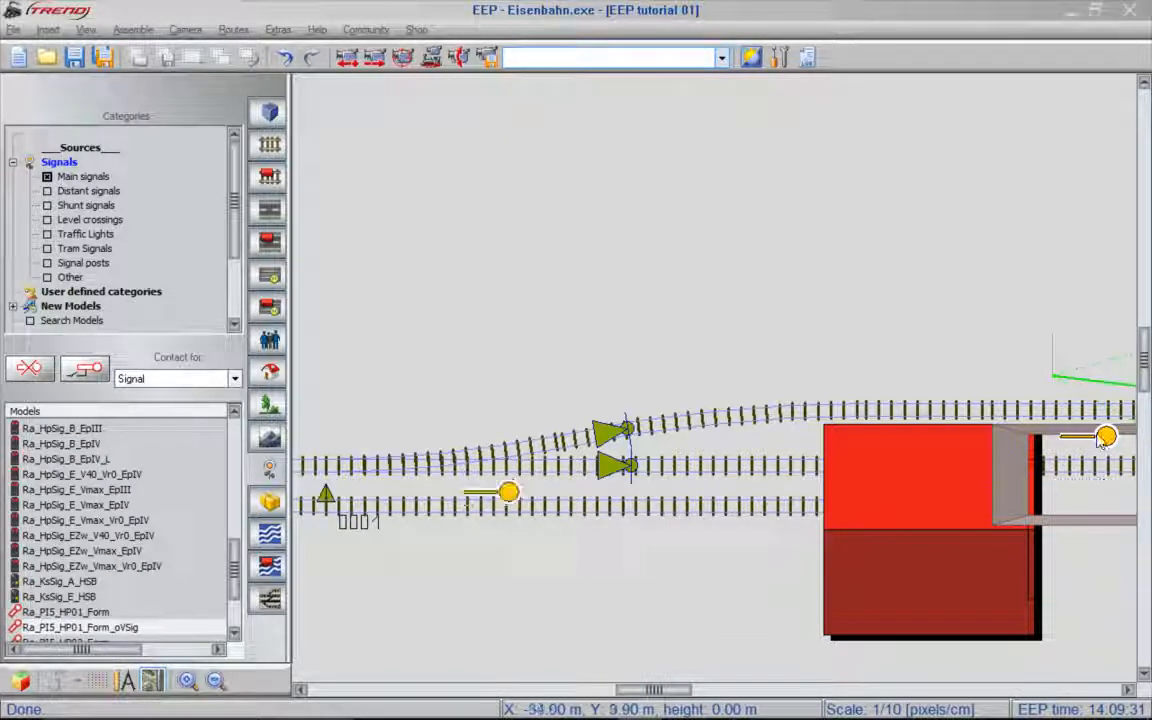
{"action": "left_click_drag", "start_coordinate": [1104, 437], "coordinate": [517, 451]}
- Reposition the yellow markers of signals 0005 and 0006 side by side between switch 0001's symbol and the two switch contacts
{"action": "left_click_drag", "start_coordinate": [667, 691], "coordinate": [622, 698]}
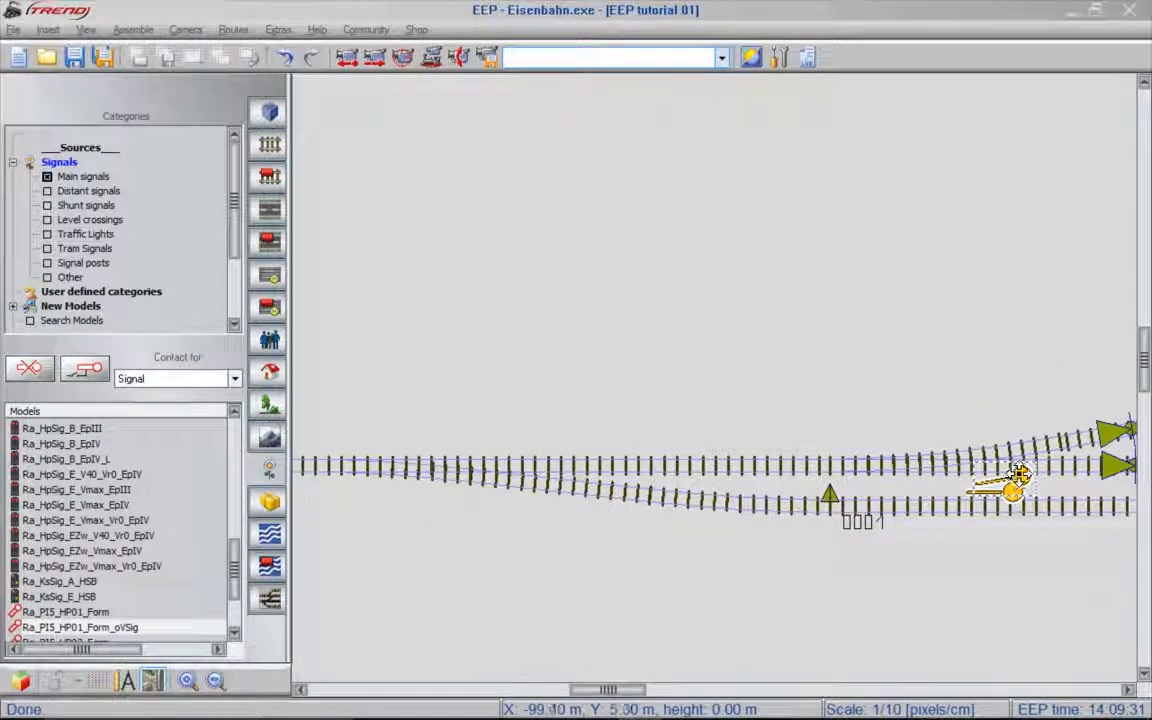
{"action": "left_click_drag", "start_coordinate": [1018, 474], "coordinate": [779, 494]}
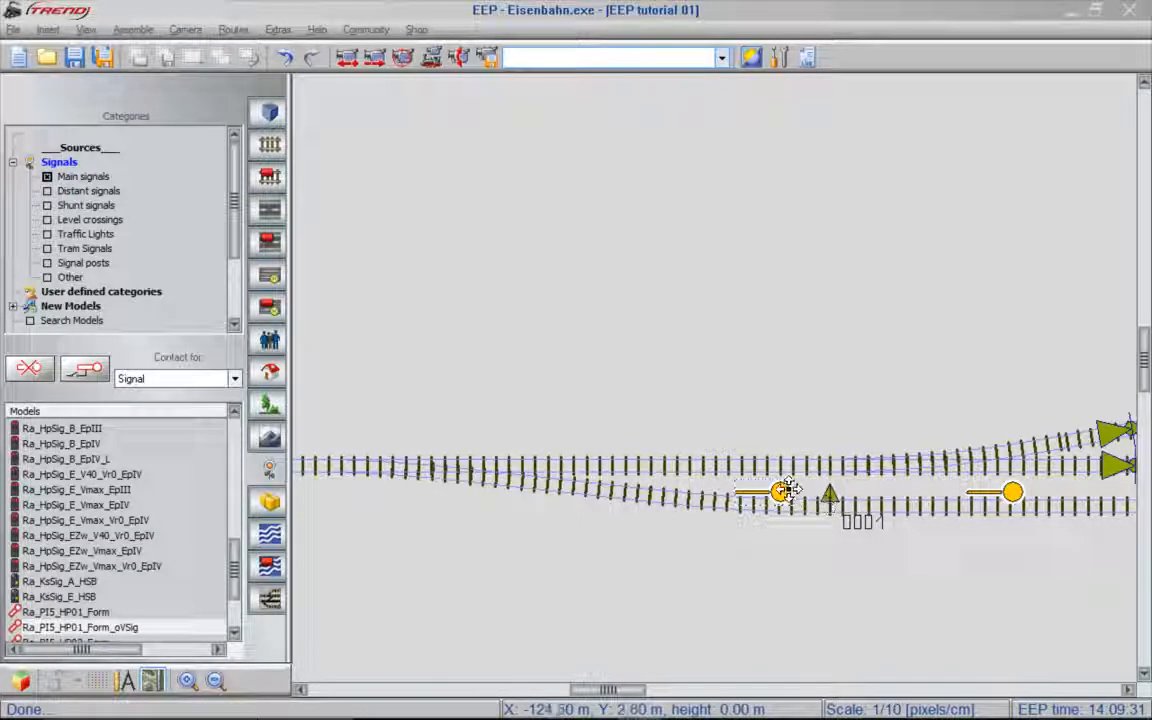
{"action": "mouse_move", "coordinate": [625, 689]}
{"action": "left_mouse_down"}
{"action": "mouse_move", "coordinate": [744, 689]}
{"action": "mouse_move", "coordinate": [635, 689]}
{"action": "left_mouse_up"}
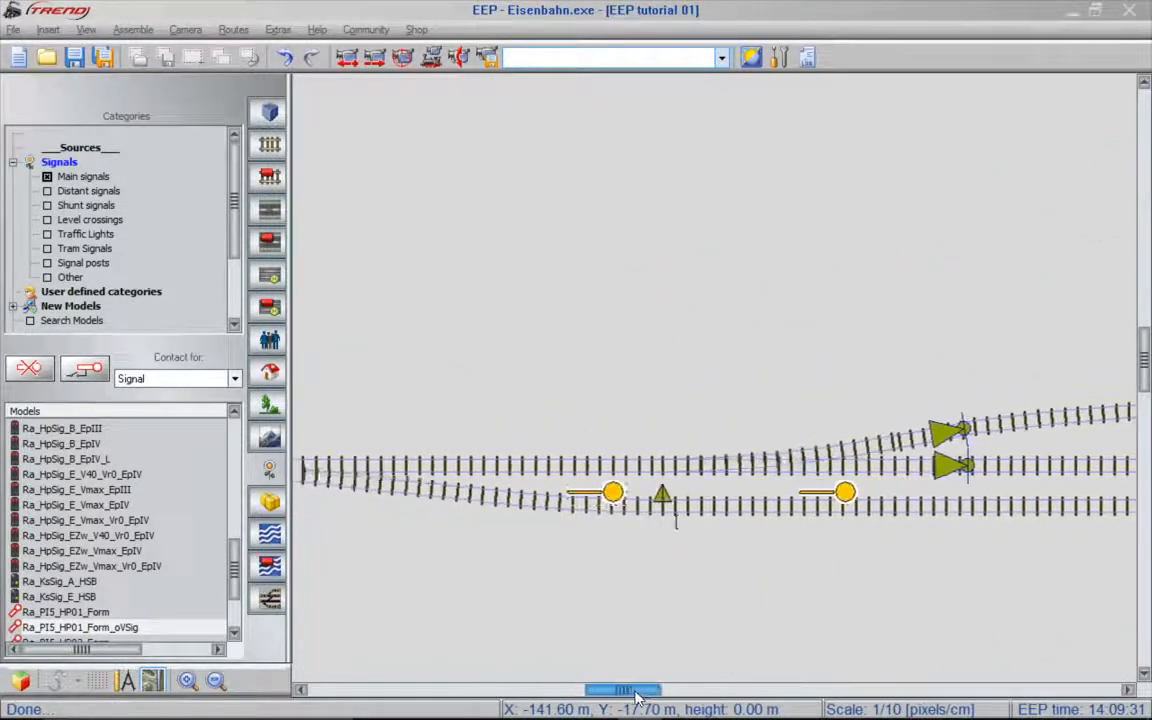
{"action": "left_click_drag", "start_coordinate": [678, 491], "coordinate": [966, 460]}
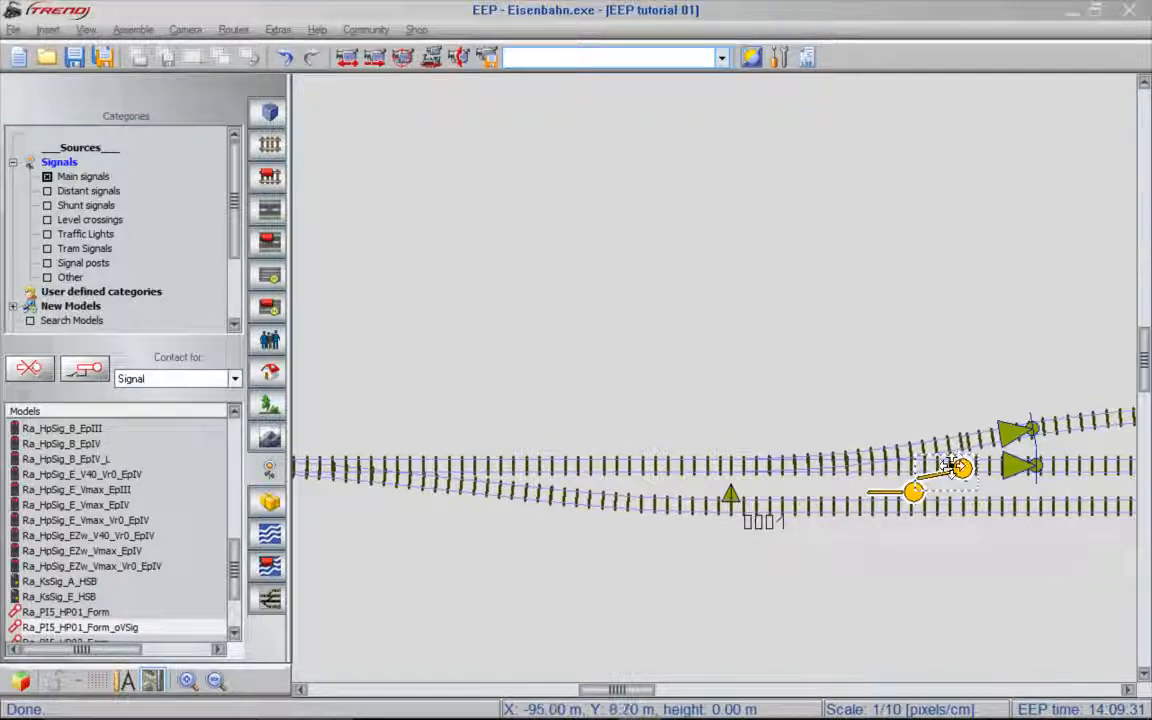
{"action": "left_click_drag", "start_coordinate": [912, 493], "coordinate": [961, 493]}
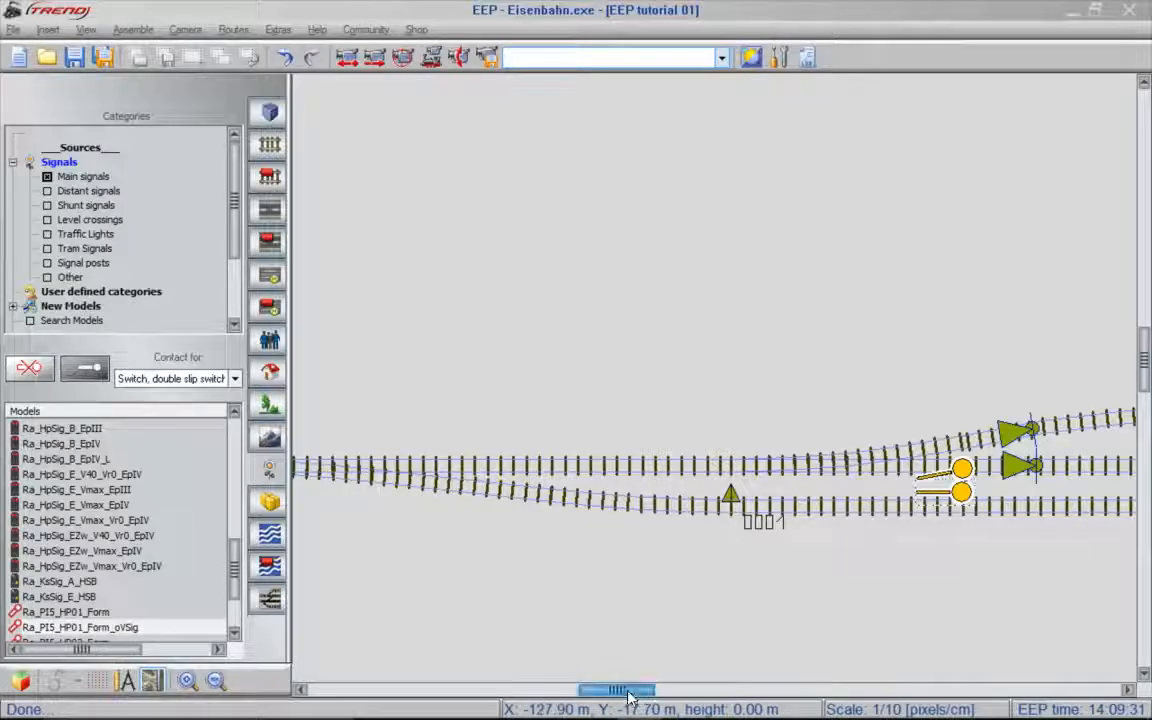
{"action": "left_click_drag", "start_coordinate": [630, 698], "coordinate": [760, 688]}
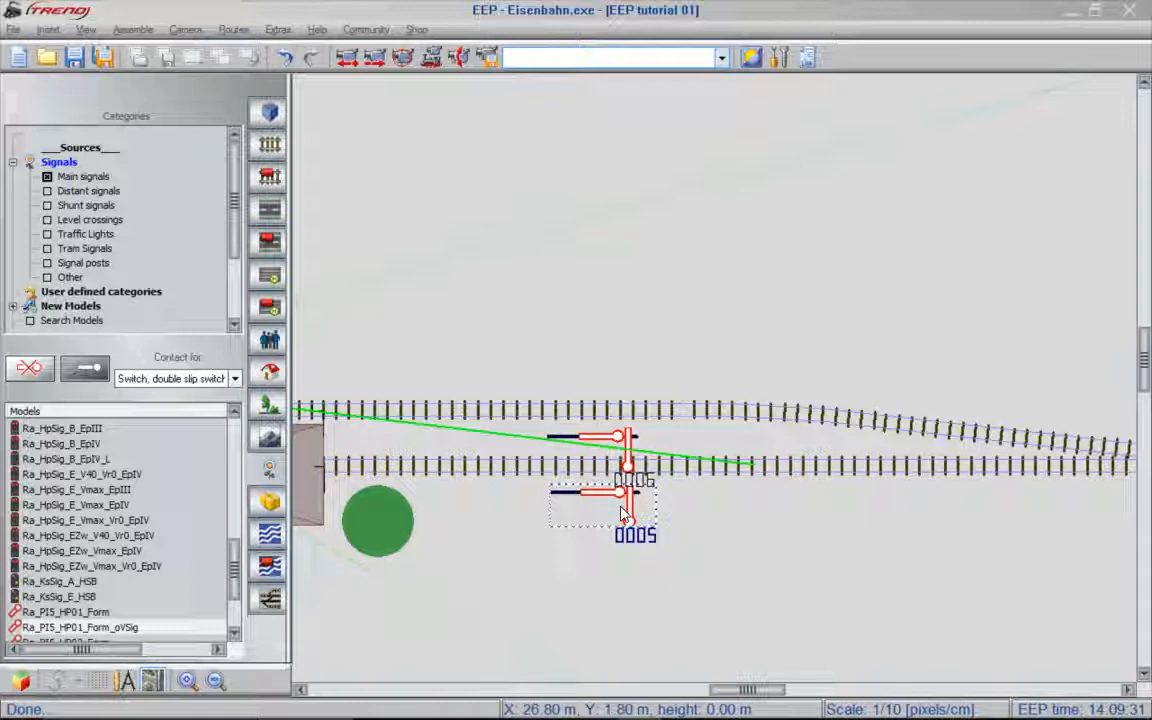
- Set the contact type to Signal and place a contact for signal 0005 on the lower track just past the signals
{"action": "left_click", "coordinate": [234, 378]}
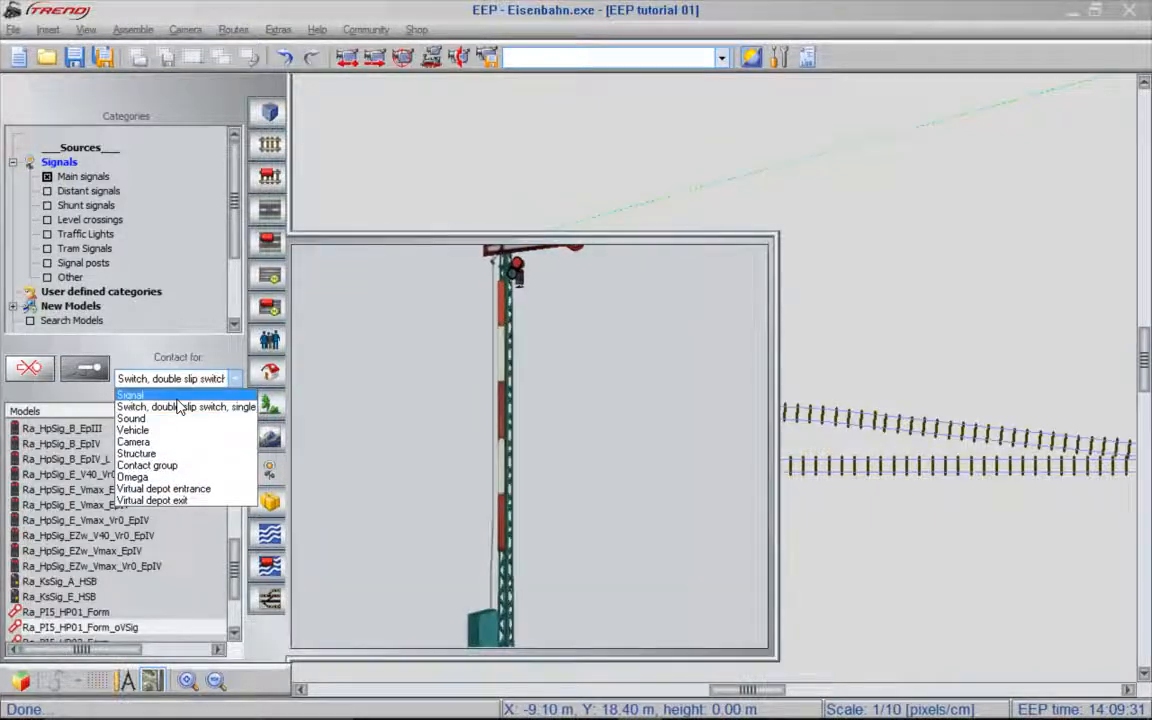
{"action": "left_click", "coordinate": [190, 396]}
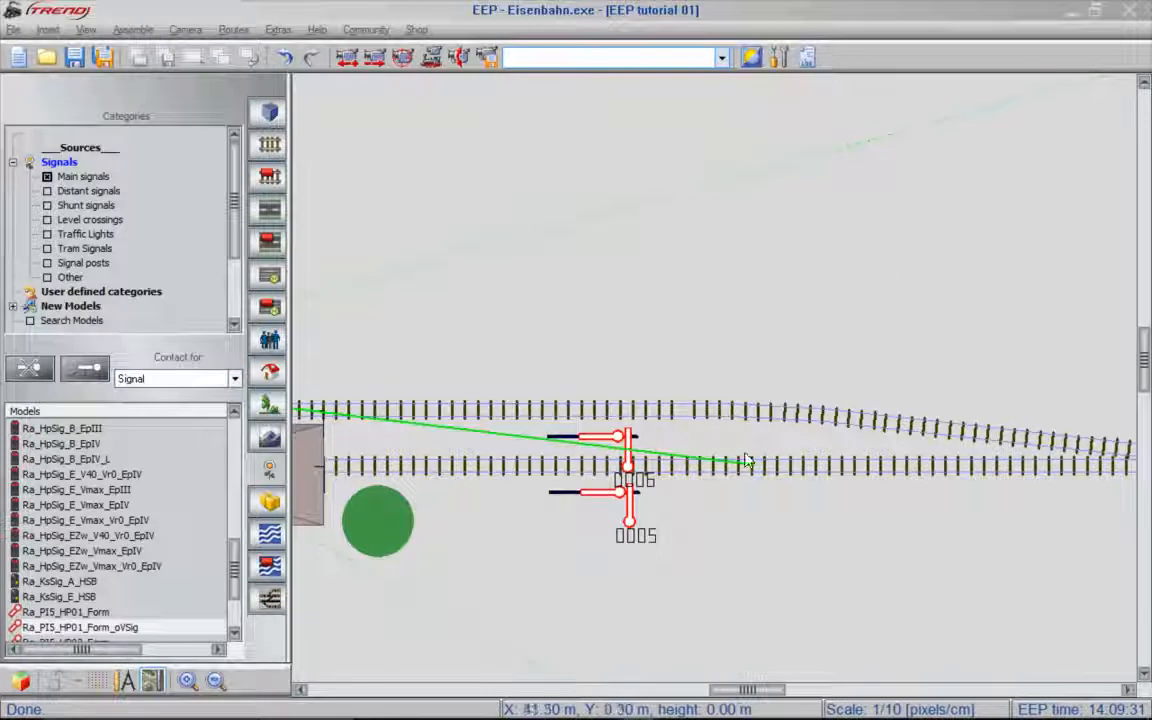
{"action": "left_click", "coordinate": [632, 515]}
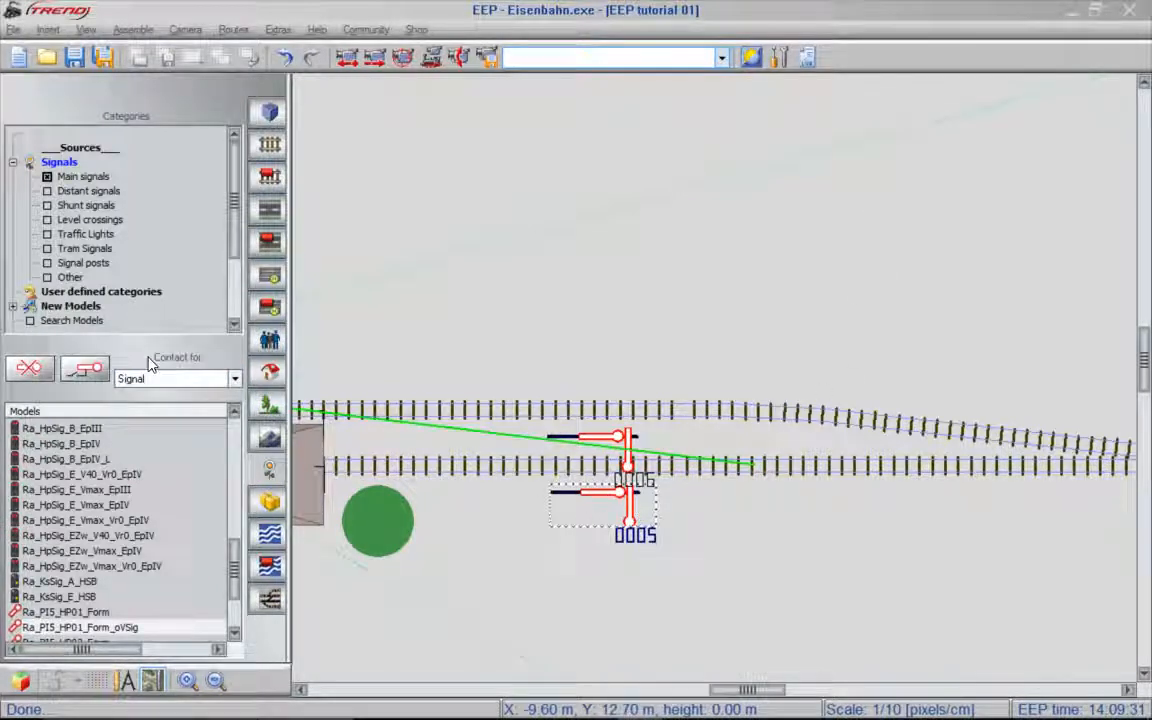
{"action": "left_click", "coordinate": [84, 371]}
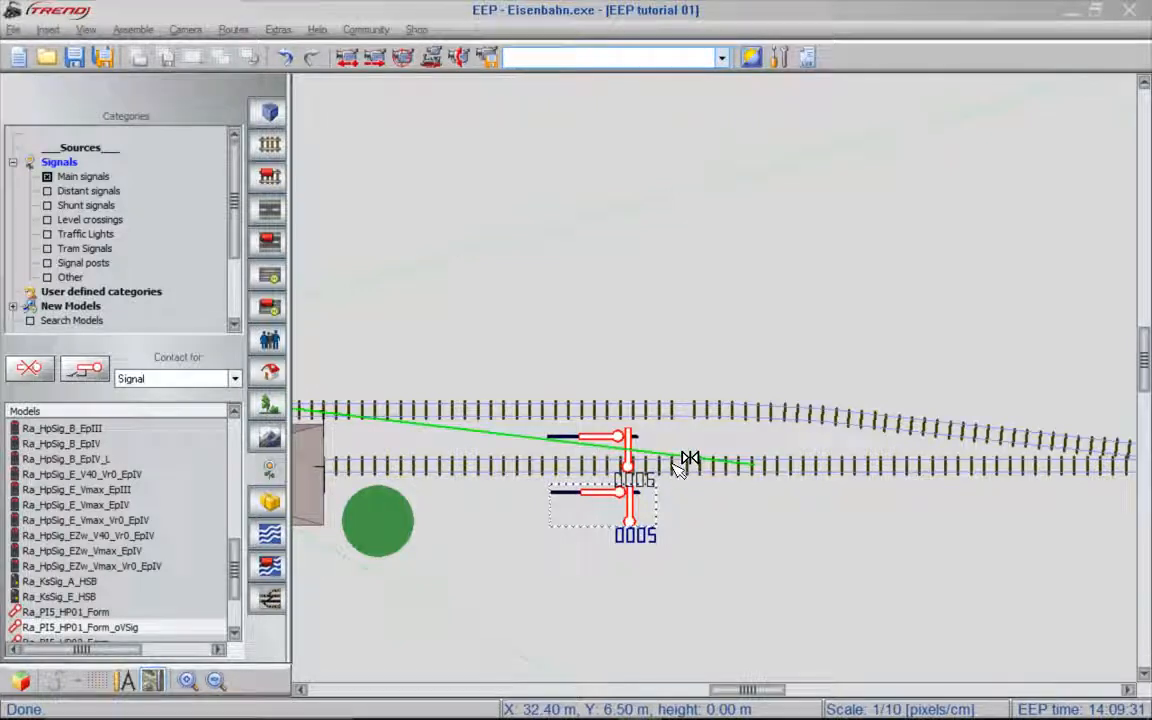
{"action": "left_click", "coordinate": [680, 466]}
- Configure signal 0005's contact to trigger in direction one only, with a delay of 3
{"action": "left_click", "coordinate": [683, 468]}
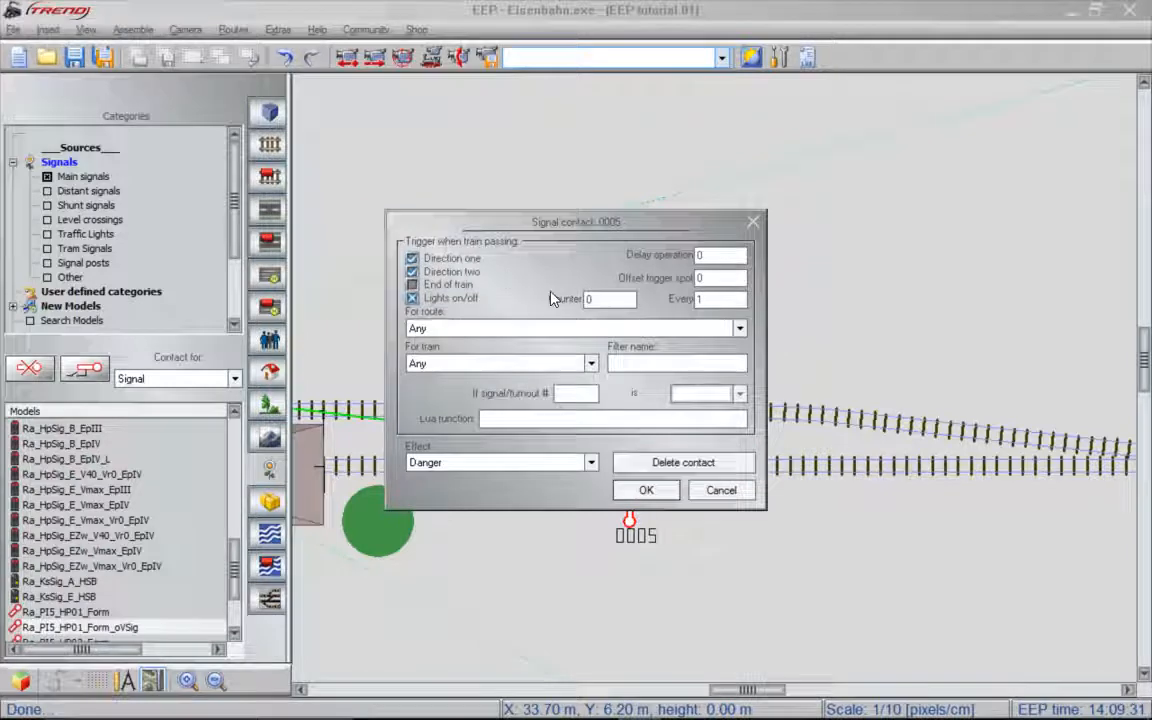
{"action": "left_click", "coordinate": [455, 273]}
{"action": "left_click", "coordinate": [725, 257]}
{"action": "type", "text": "3"}
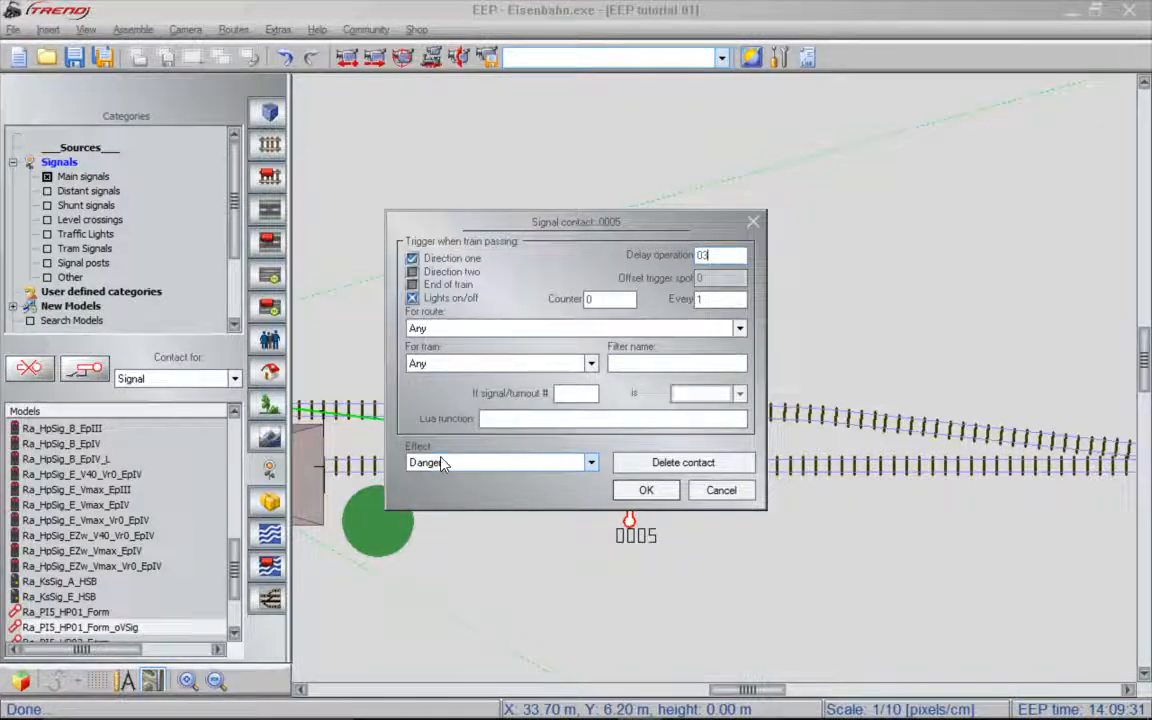
{"action": "left_click", "coordinate": [646, 490]}
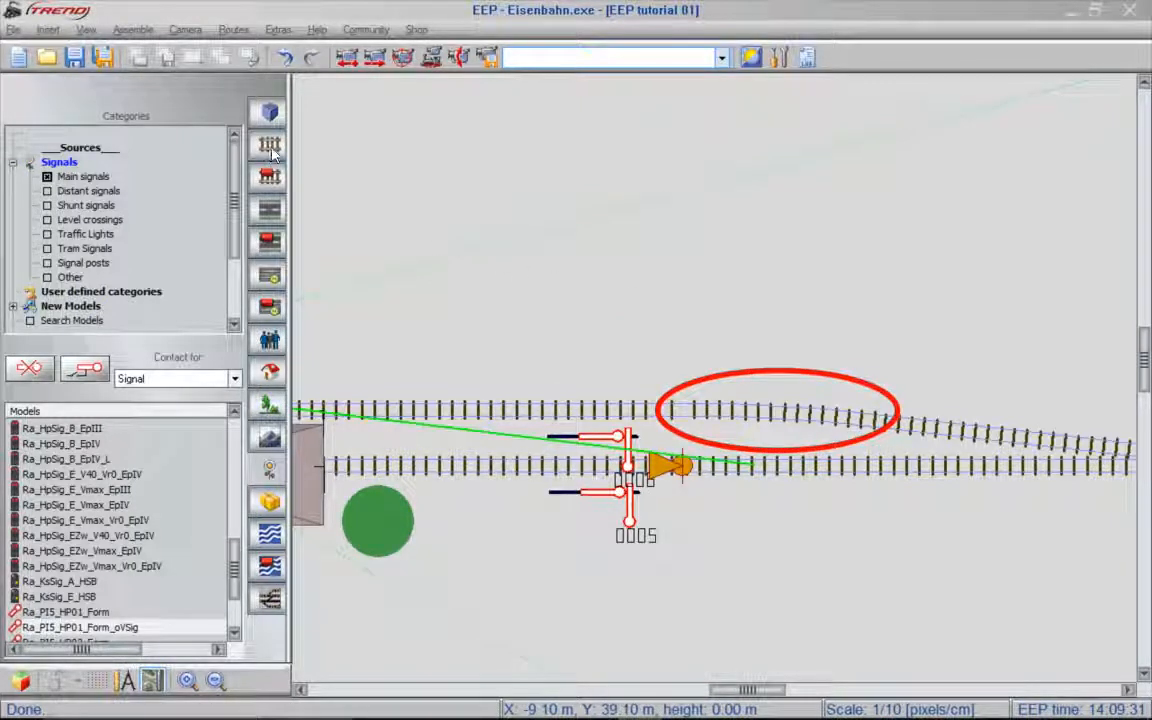
- Check the laying direction of the curved track section on the upper track, then return to signal editing
{"action": "left_click", "coordinate": [270, 147]}
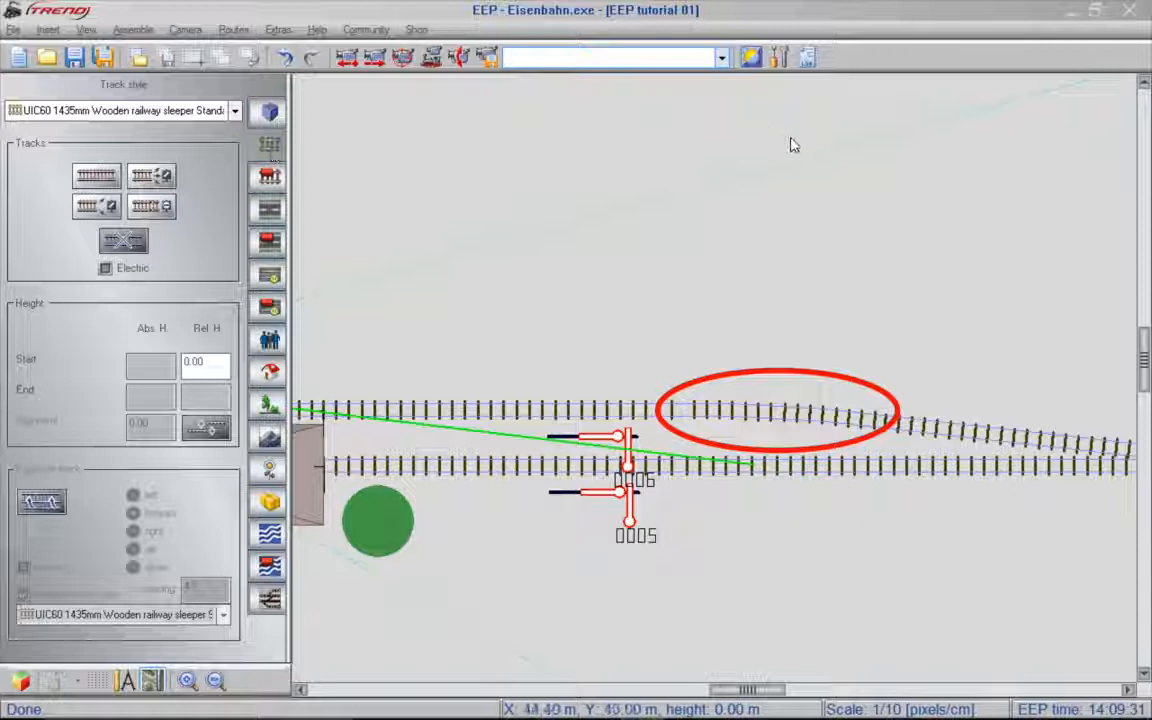
{"action": "left_click", "coordinate": [830, 425]}
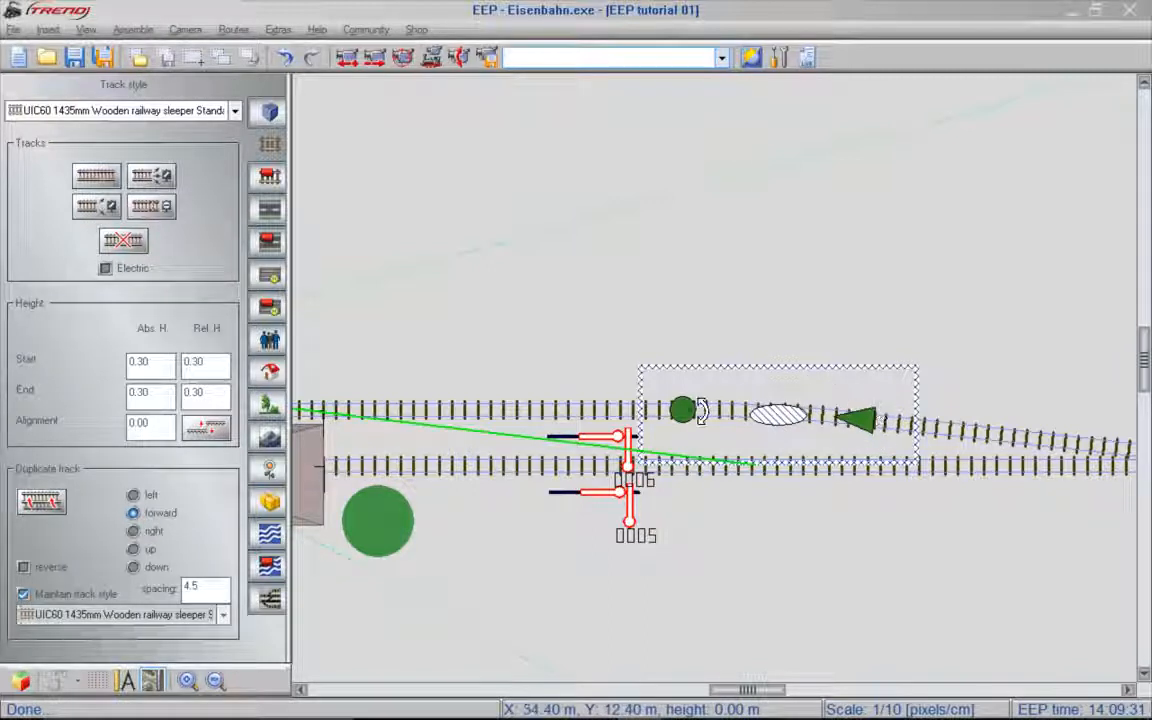
{"action": "left_click", "coordinate": [268, 469]}
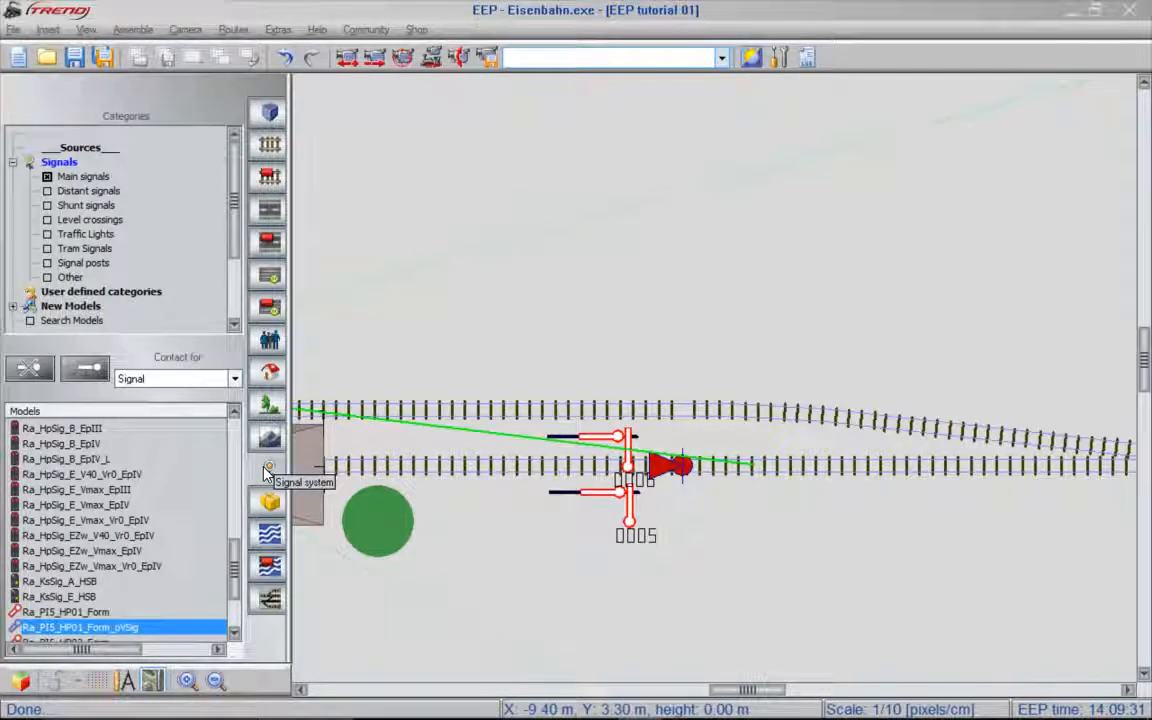
- Place a signal contact for signal 0006 on the curved section of the upper track
{"action": "left_click", "coordinate": [608, 443]}
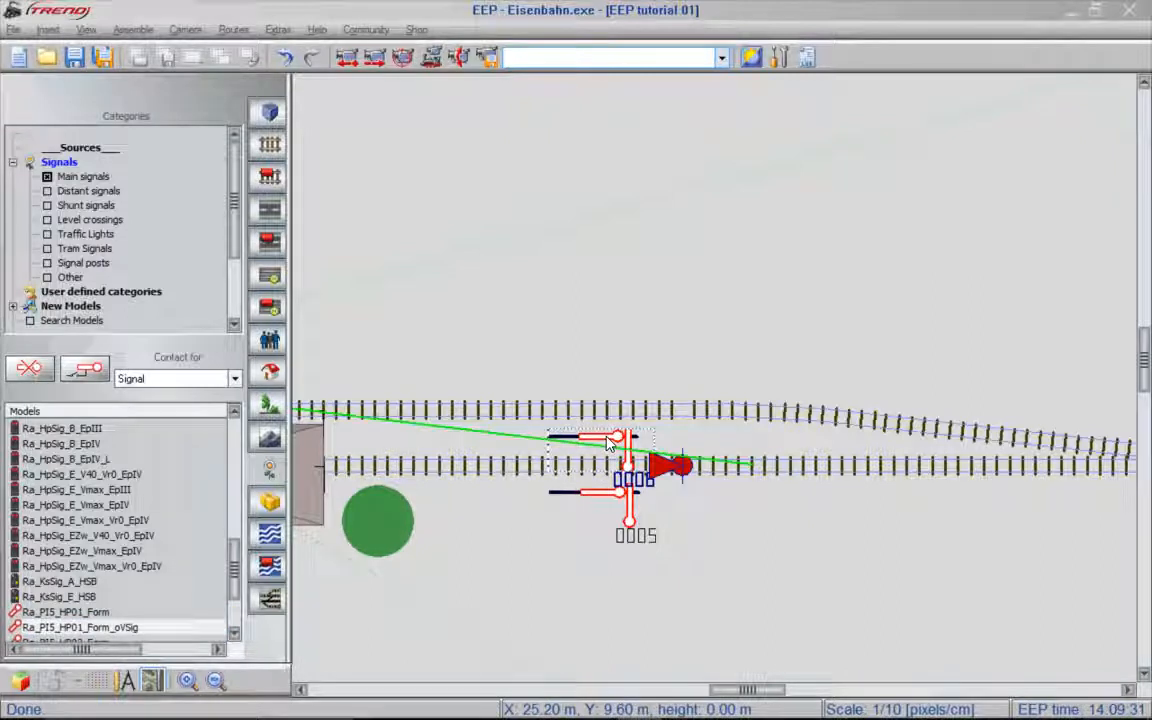
{"action": "left_click", "coordinate": [95, 371]}
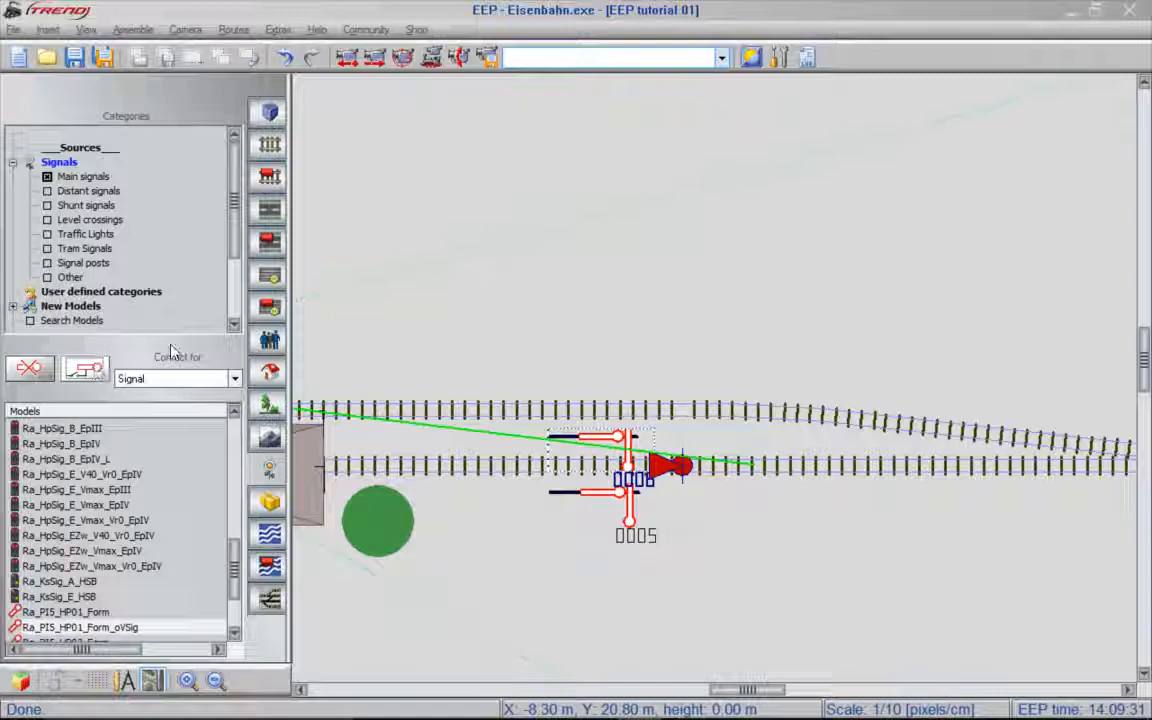
{"action": "left_click", "coordinate": [735, 412]}
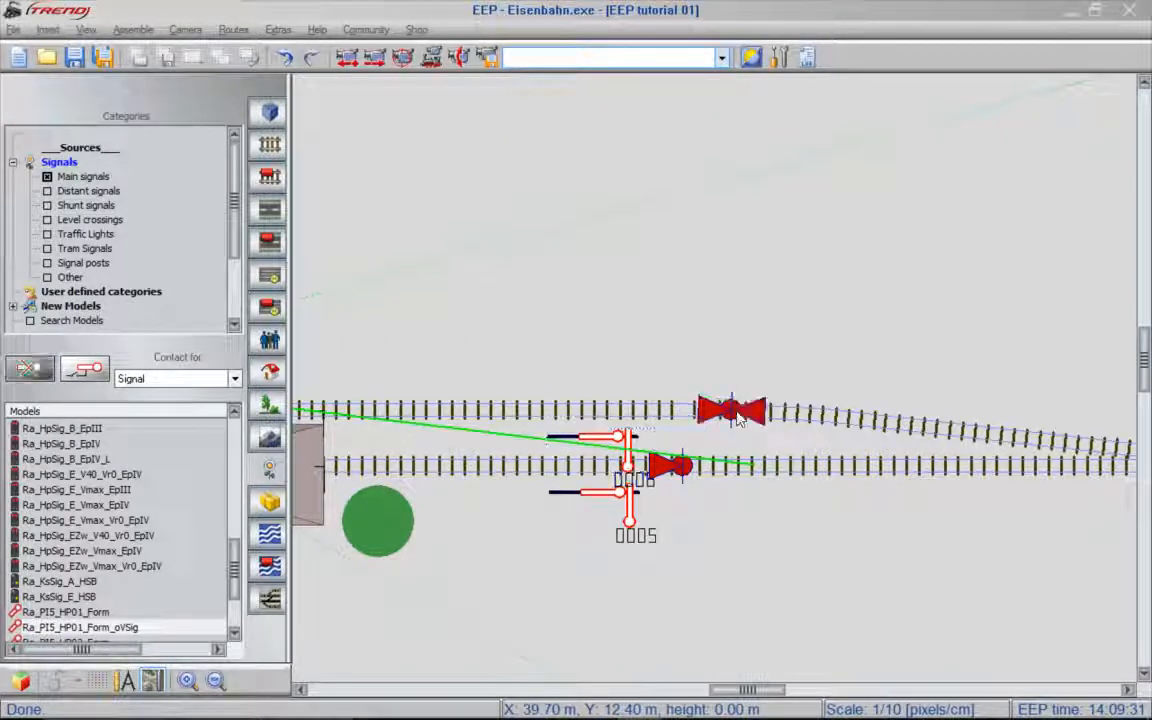
- Configure signal 0006's contact to trigger in direction one only, with a delay of 3
{"action": "right_click", "coordinate": [737, 412]}
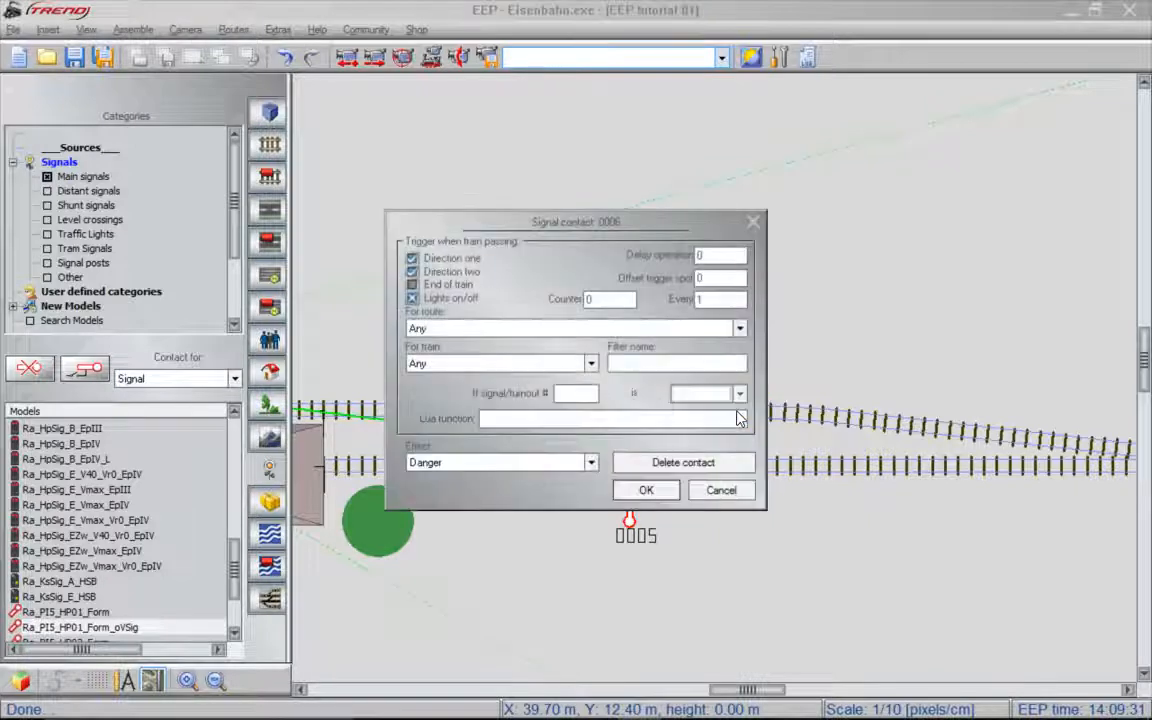
{"action": "left_click", "coordinate": [443, 275]}
{"action": "double_click", "coordinate": [717, 256]}
{"action": "type", "text": "3"}
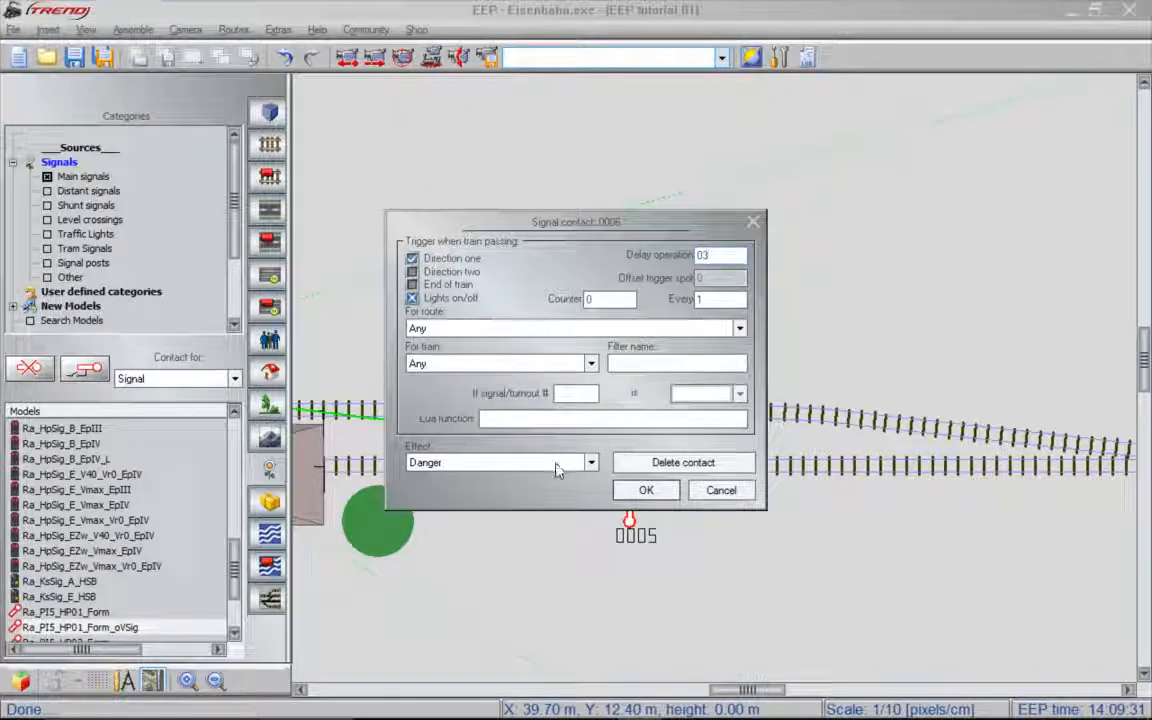
{"action": "left_click", "coordinate": [646, 490]}
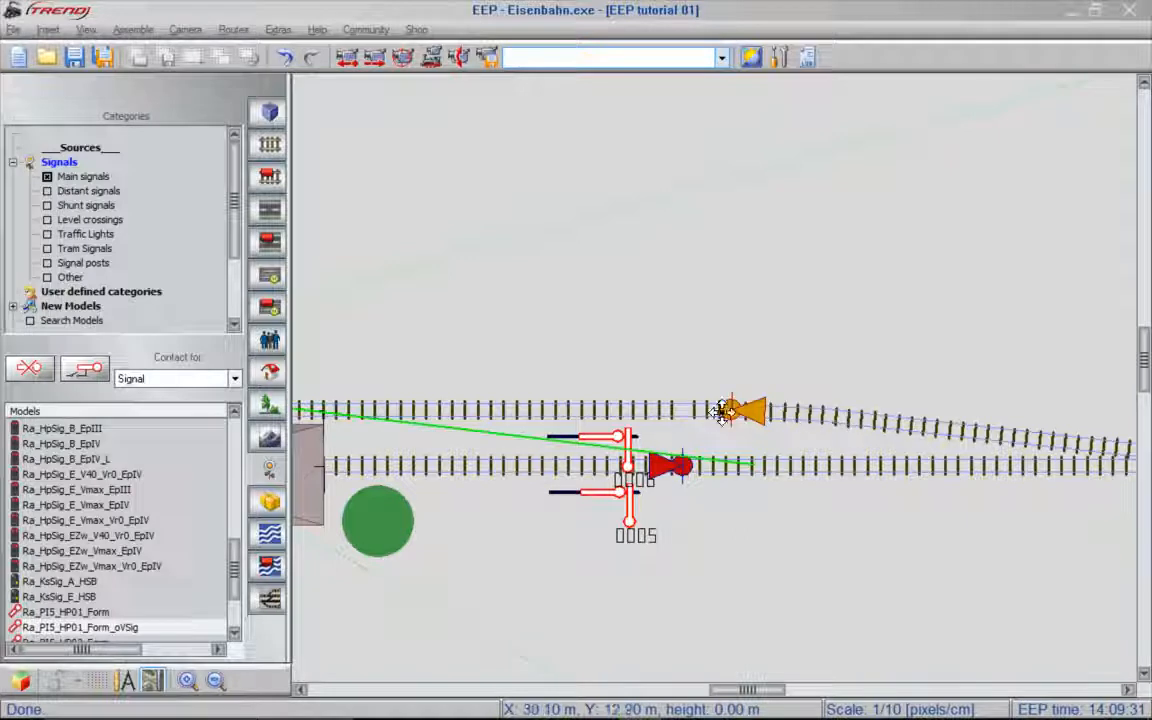
- Switch signal 0006's contact to direction two only and move it back along the upper track, level with signal 0005's contact
{"action": "right_click", "coordinate": [757, 416]}
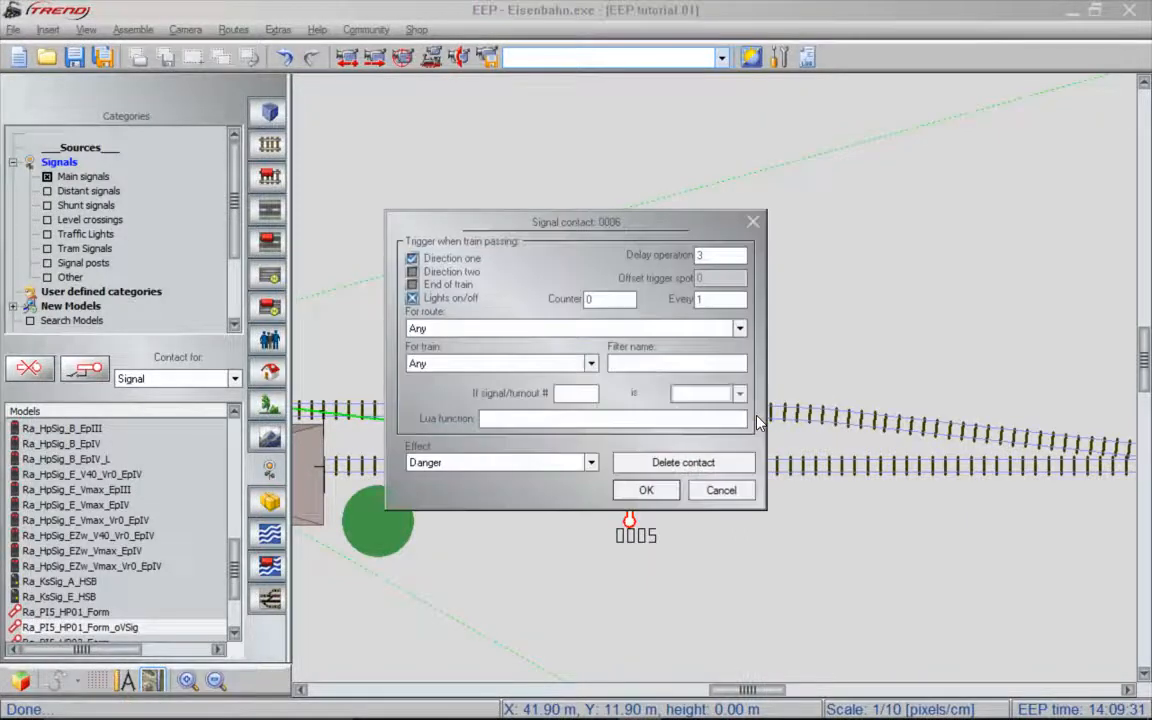
{"action": "left_click", "coordinate": [446, 276]}
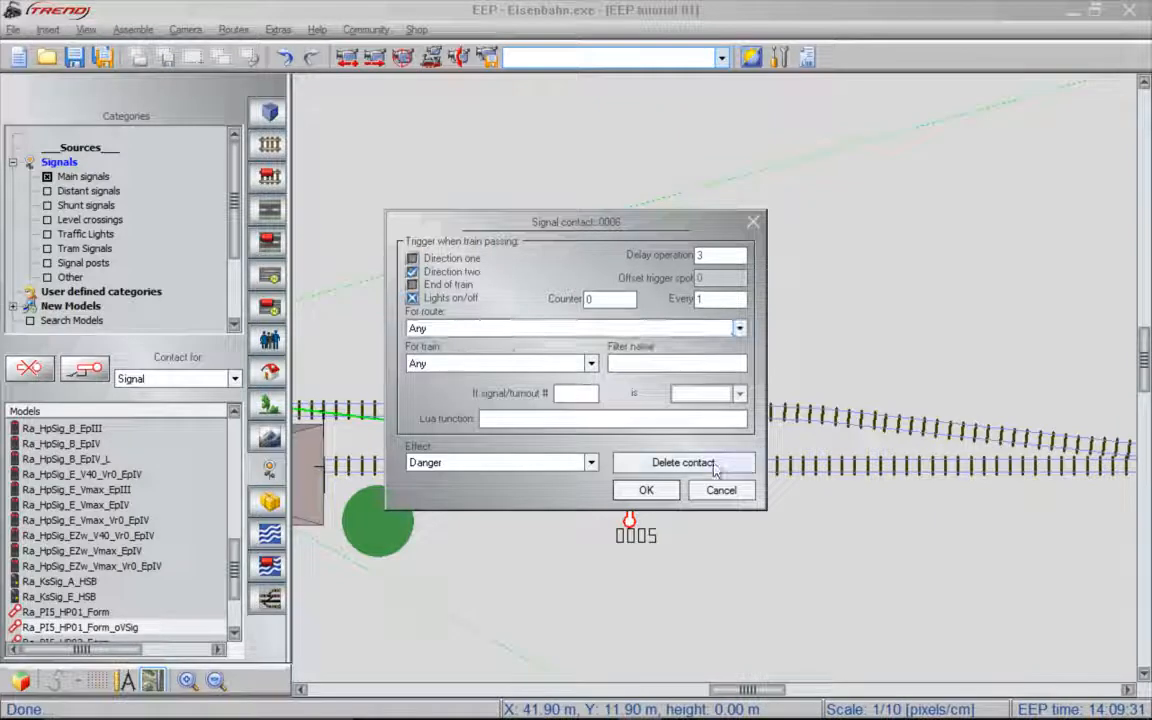
{"action": "left_click", "coordinate": [668, 490]}
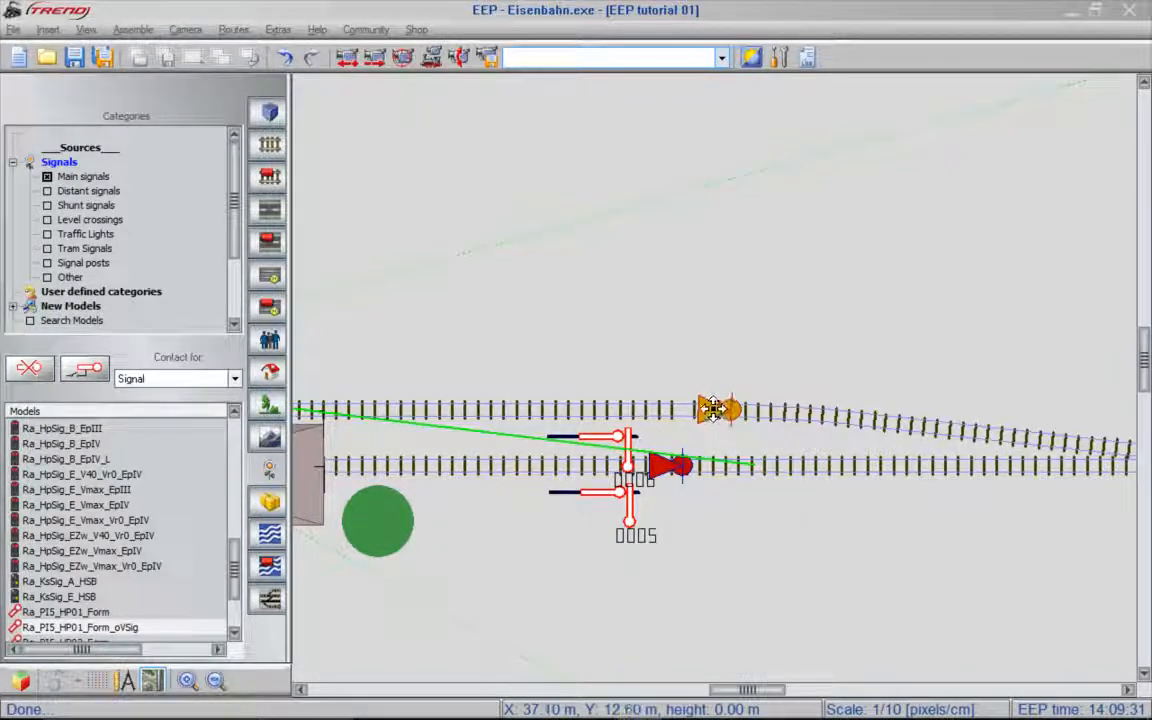
{"action": "left_click_drag", "start_coordinate": [712, 408], "coordinate": [645, 410]}
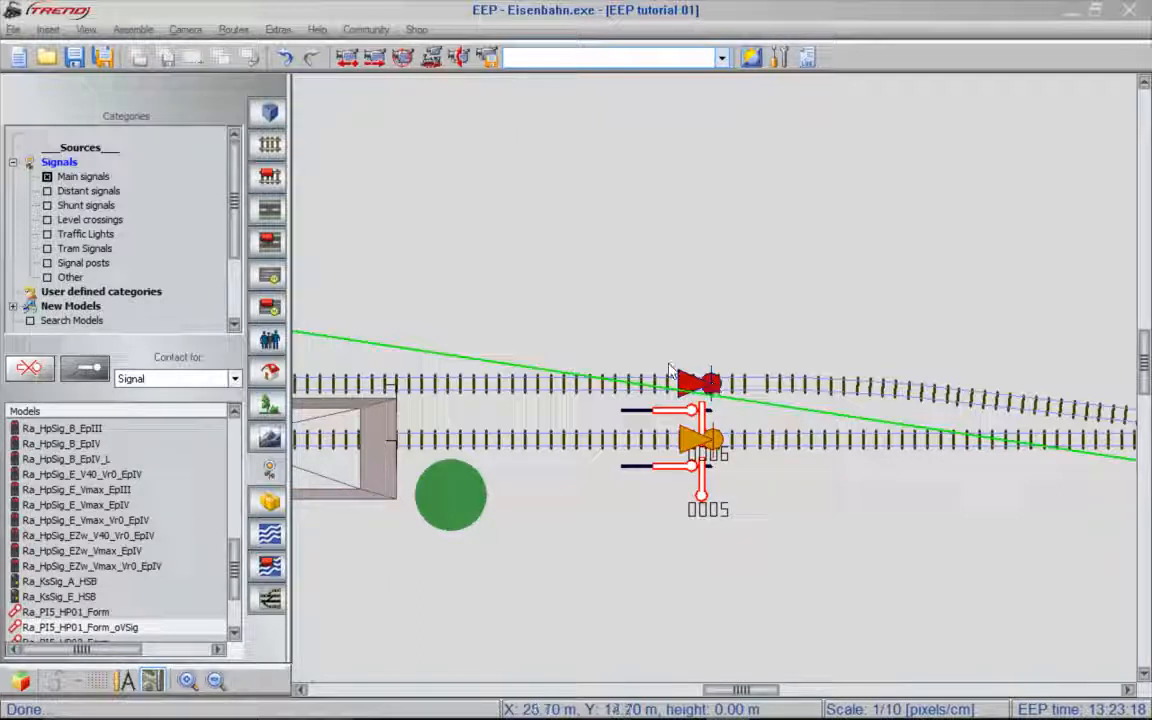
- Save the layout with all object classes under the new name EEP tutorial 02 in the my layouts folder
{"action": "left_click", "coordinate": [103, 60]}
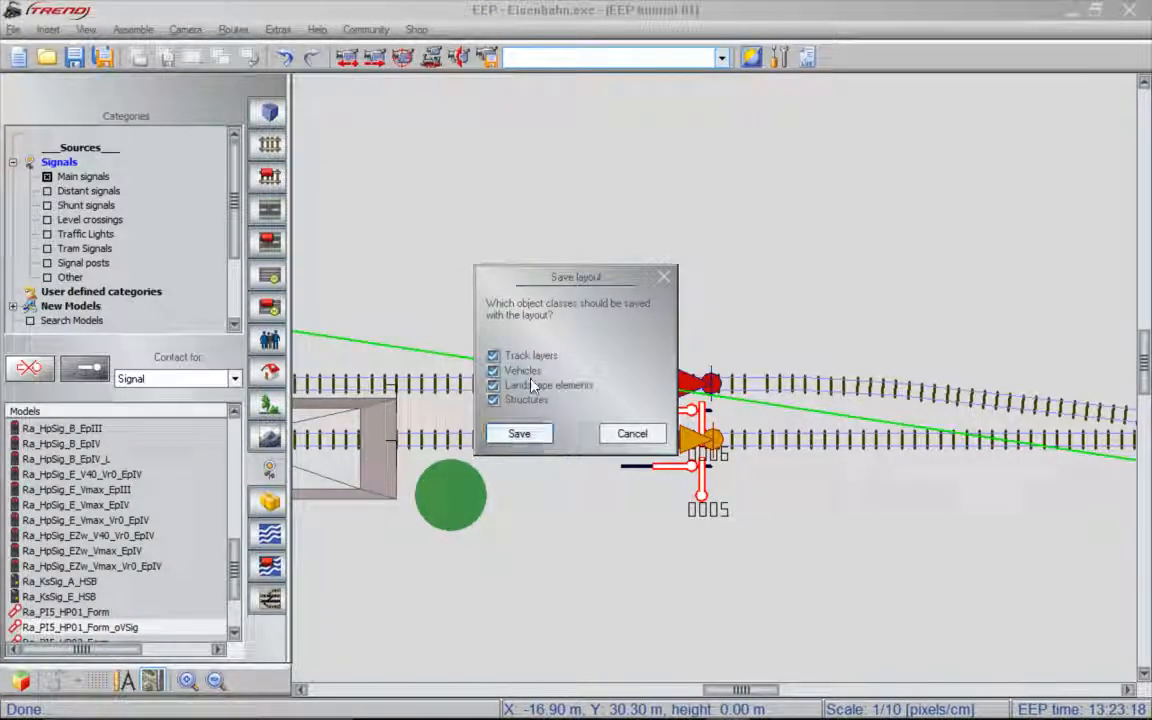
{"action": "left_click", "coordinate": [529, 437]}
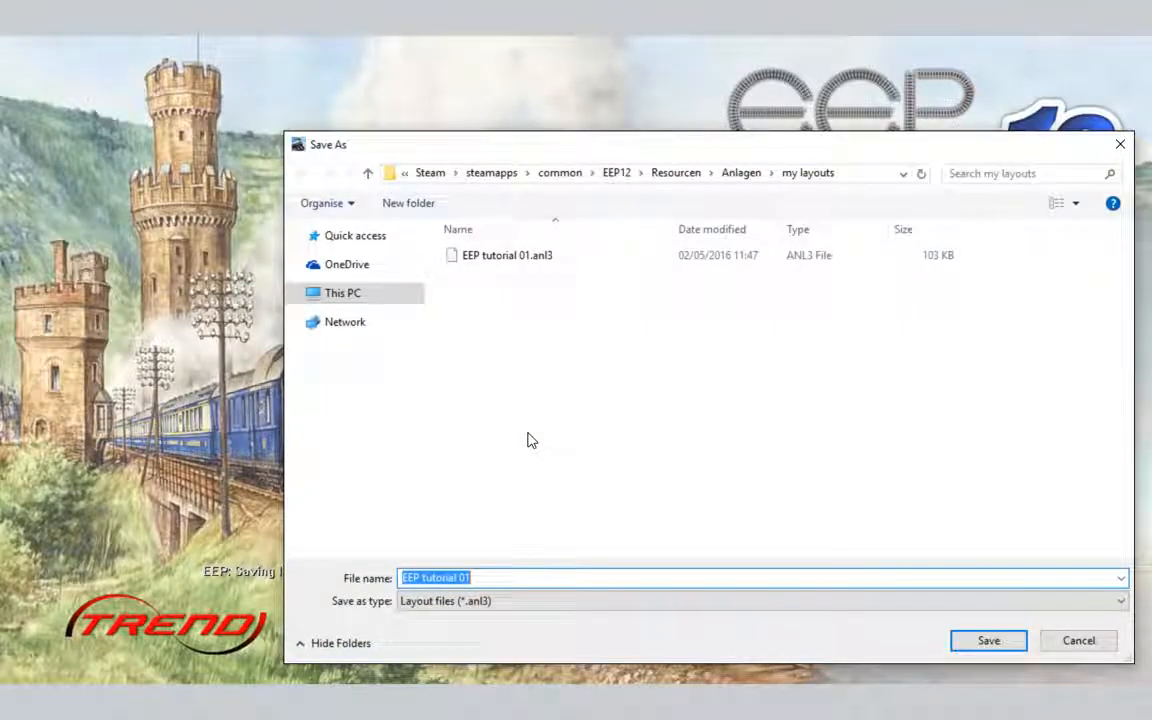
{"action": "left_click", "coordinate": [484, 577]}
{"action": "key", "text": "shift+Left"}
{"action": "key", "text": "shift+Left"}
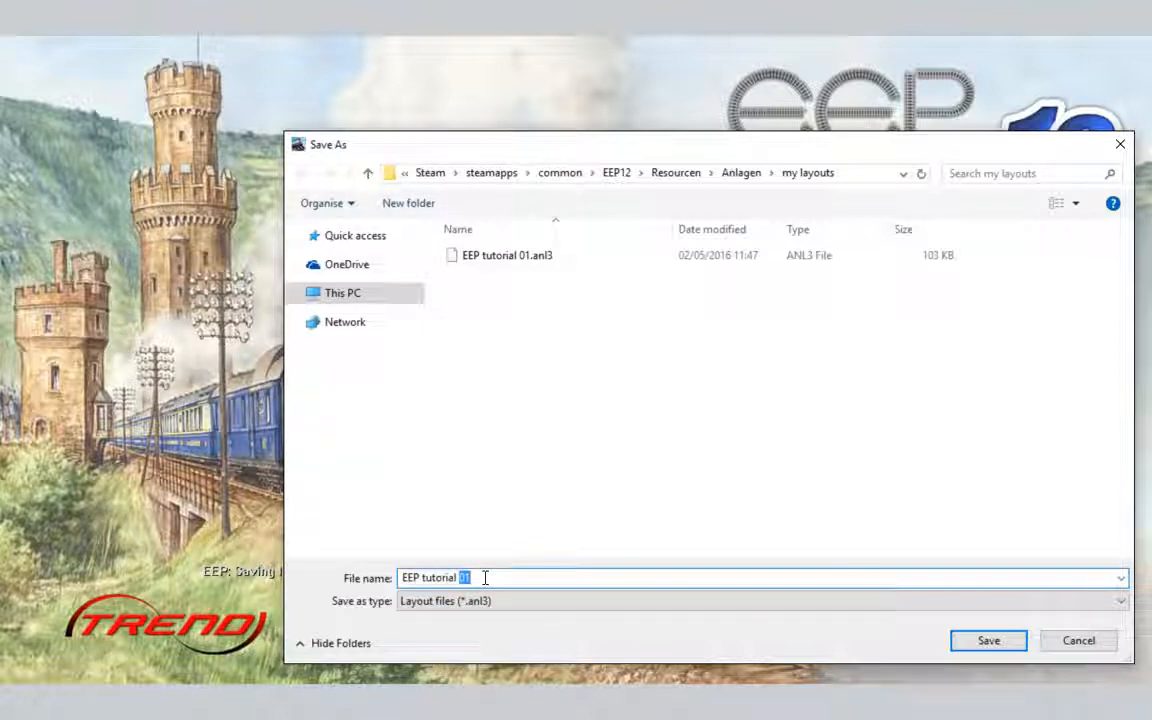
{"action": "type", "text": "02"}
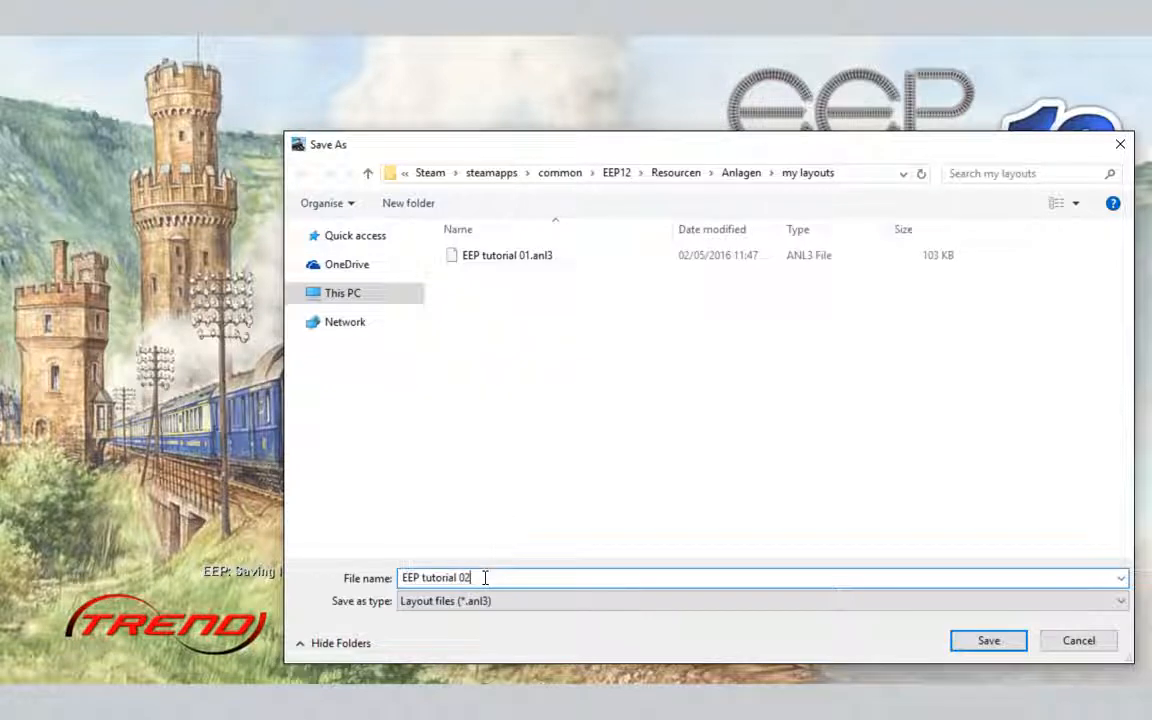
{"action": "left_click", "coordinate": [986, 643]}
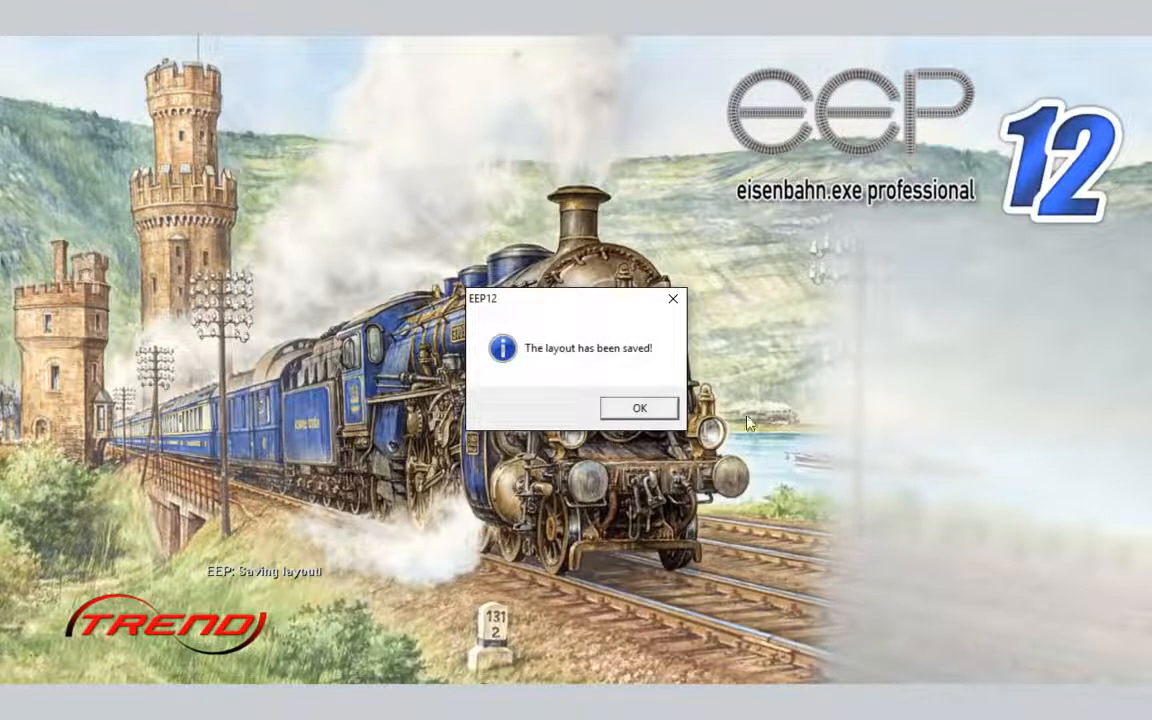
{"action": "left_click", "coordinate": [641, 409]}
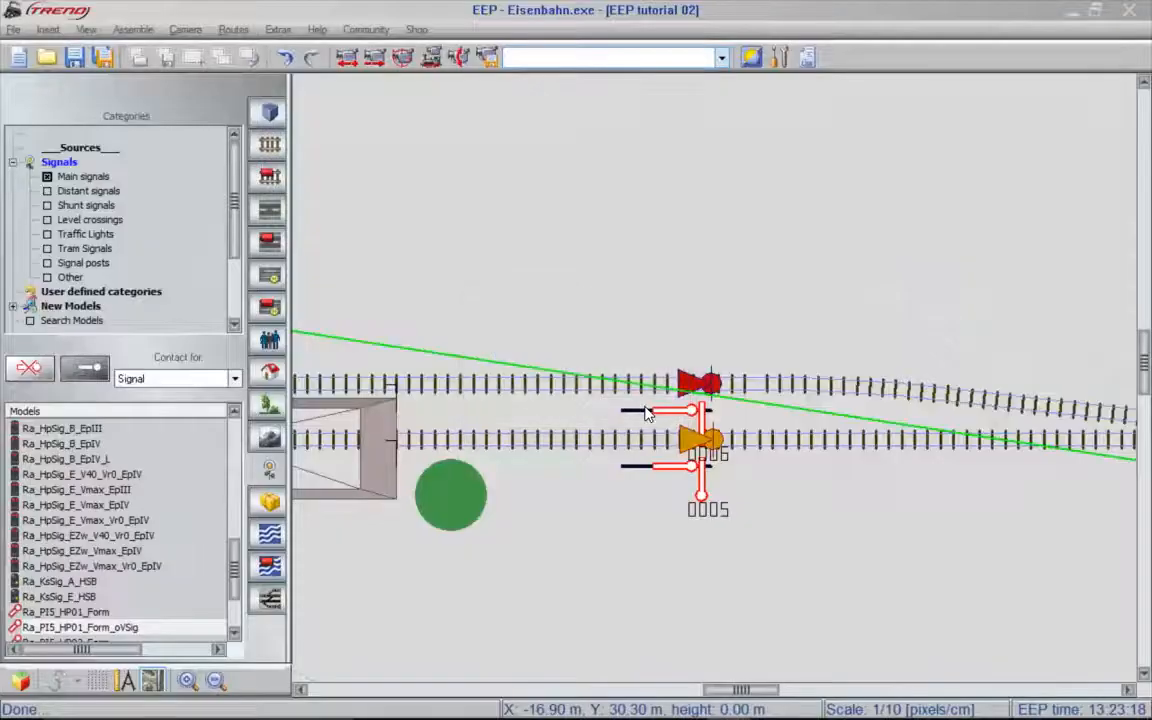
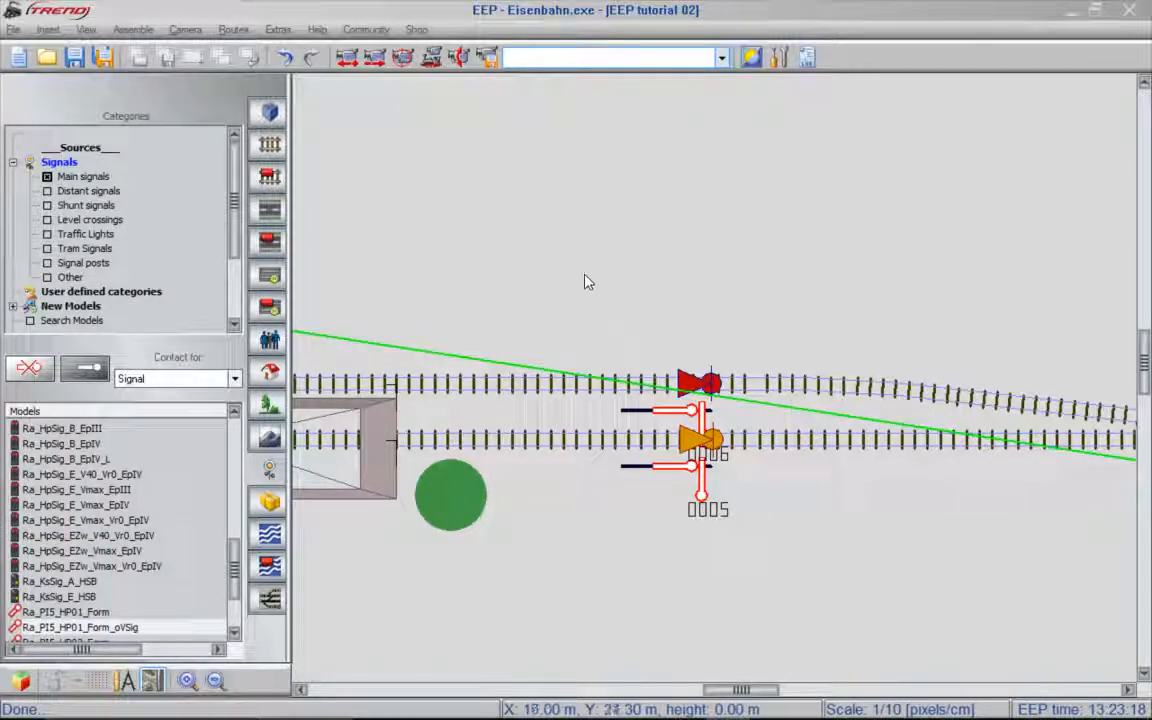
- Place a DB Es045-leer freight car on the near station track in the 3D view, keeping its suggested name
{"action": "left_click", "coordinate": [463, 68]}
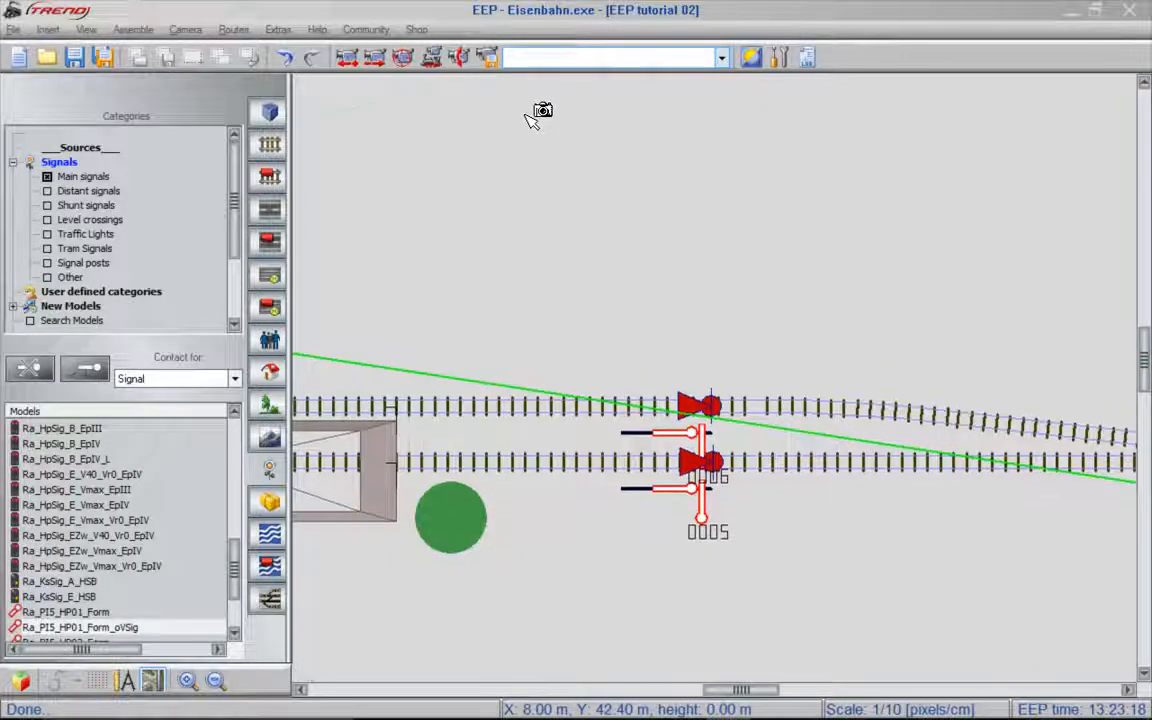
{"action": "left_click_drag", "start_coordinate": [528, 110], "coordinate": [347, 548]}
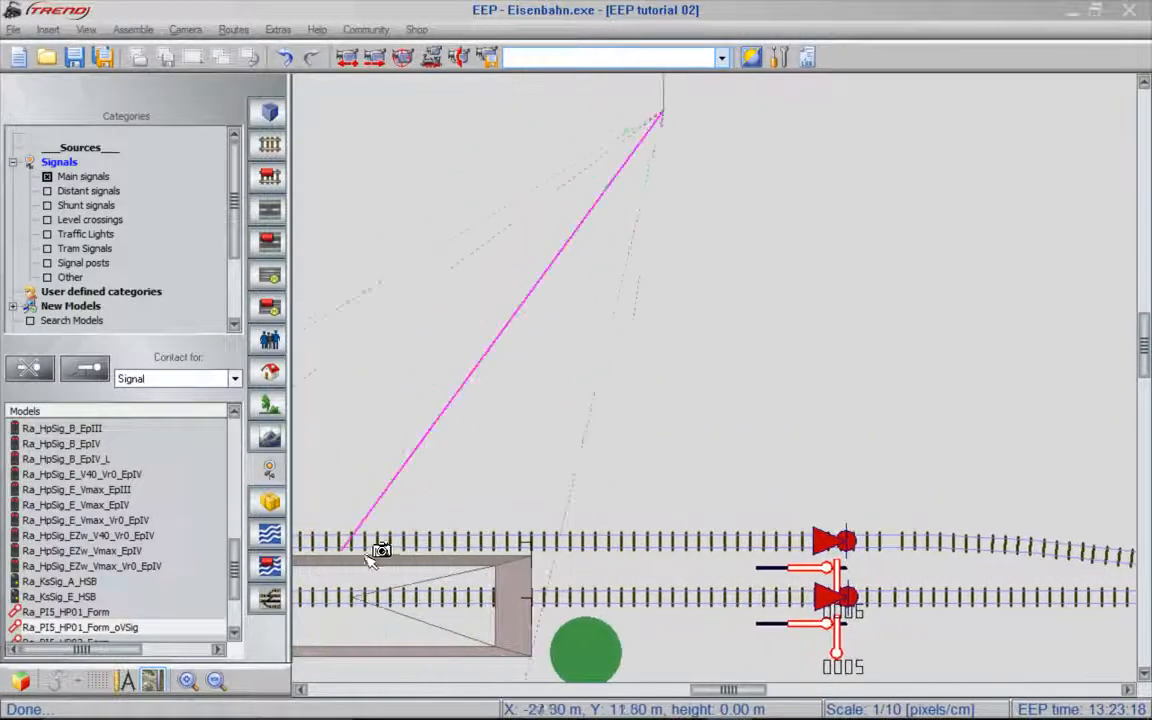
{"action": "left_click", "coordinate": [465, 548]}
{"action": "right_click_drag", "start_coordinate": [1033, 385], "coordinate": [965, 297]}
{"action": "scroll", "coordinate": [949, 268], "scroll_direction": "down", "scroll_amount": 4}
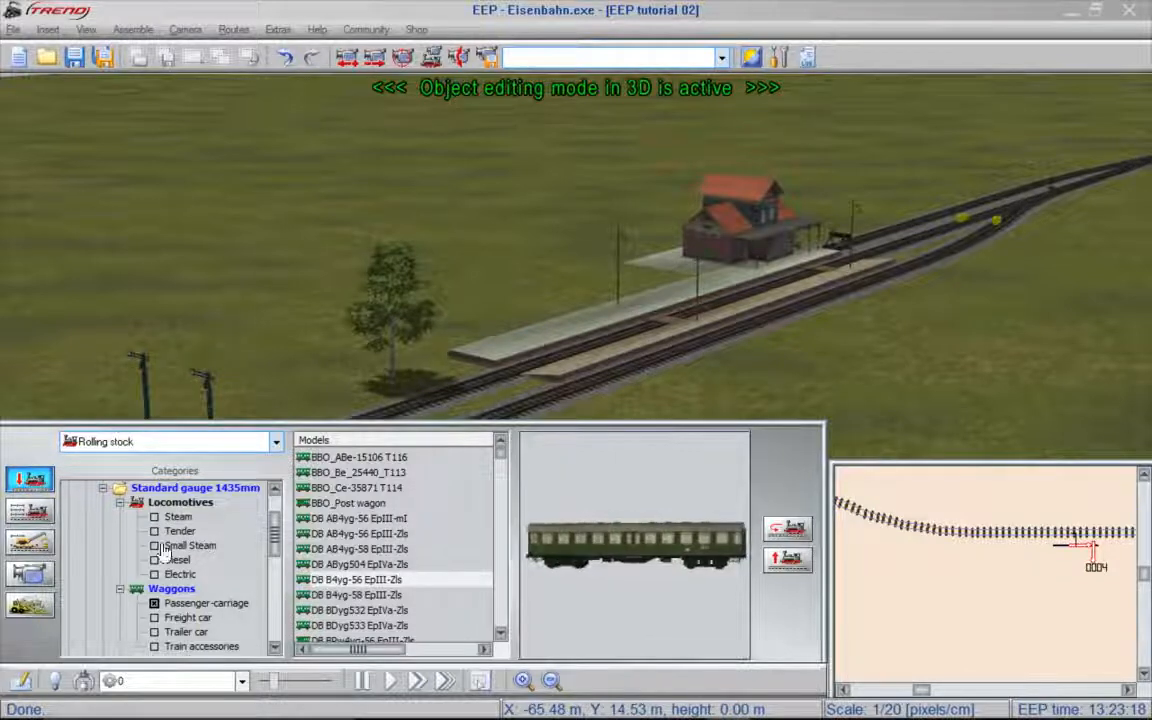
{"action": "left_click", "coordinate": [212, 606]}
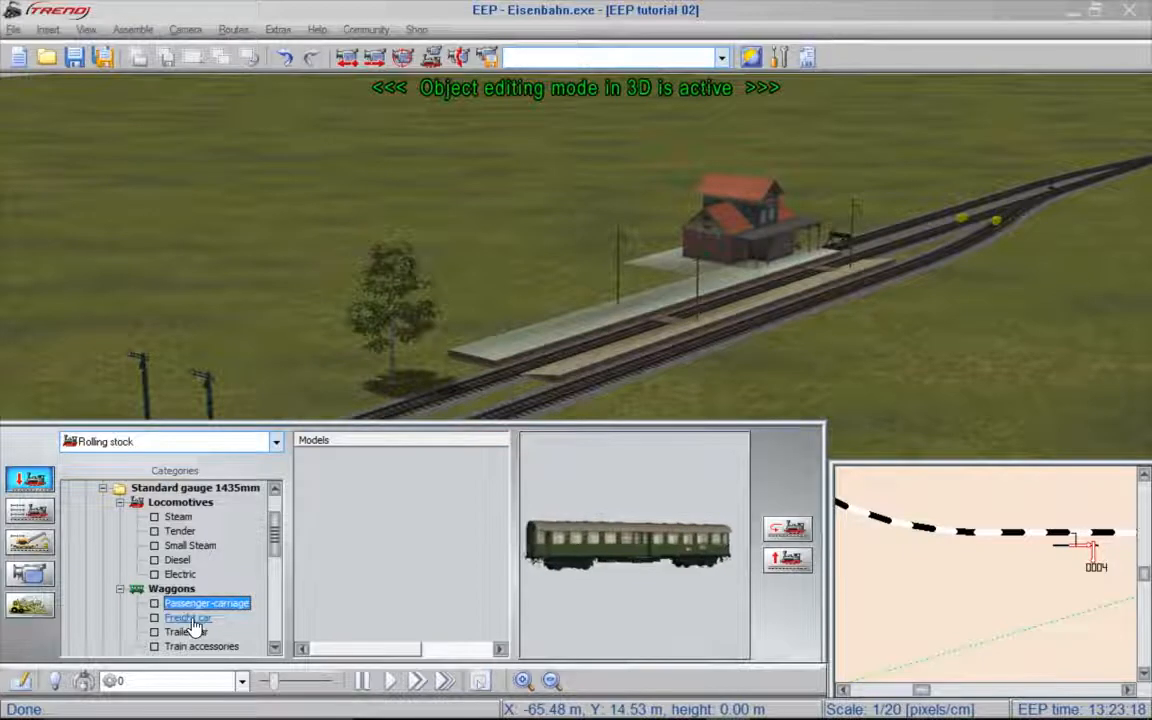
{"action": "left_click", "coordinate": [192, 620]}
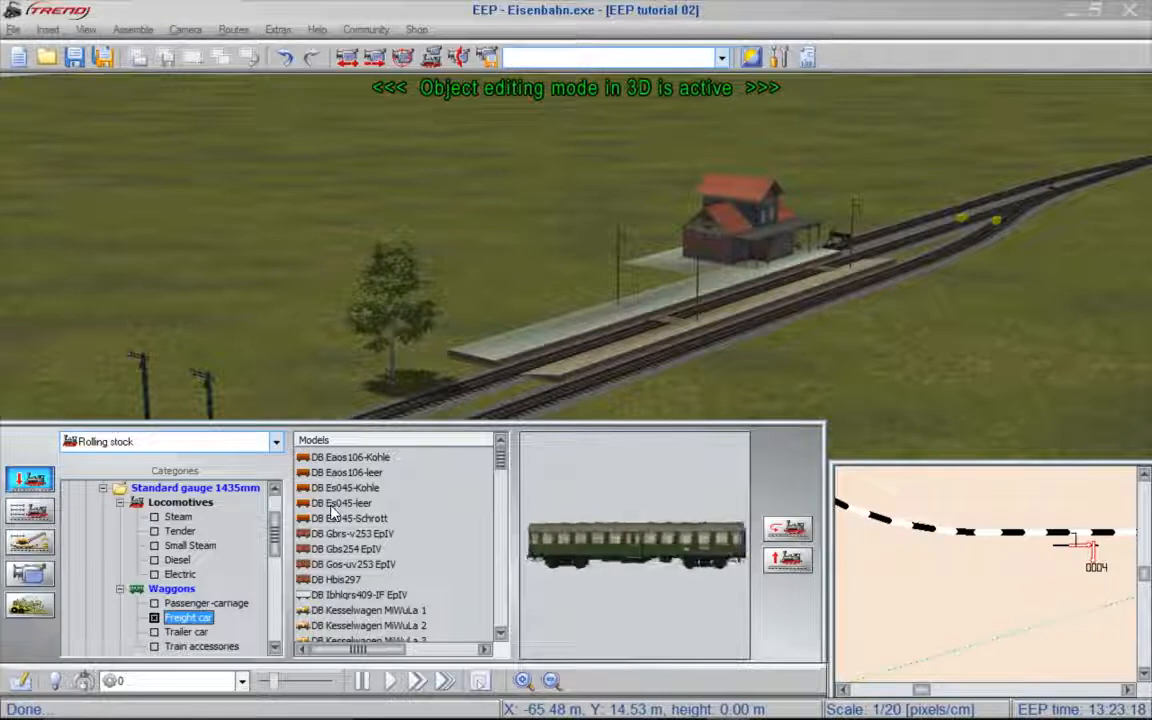
{"action": "left_click_drag", "start_coordinate": [336, 505], "coordinate": [352, 503]}
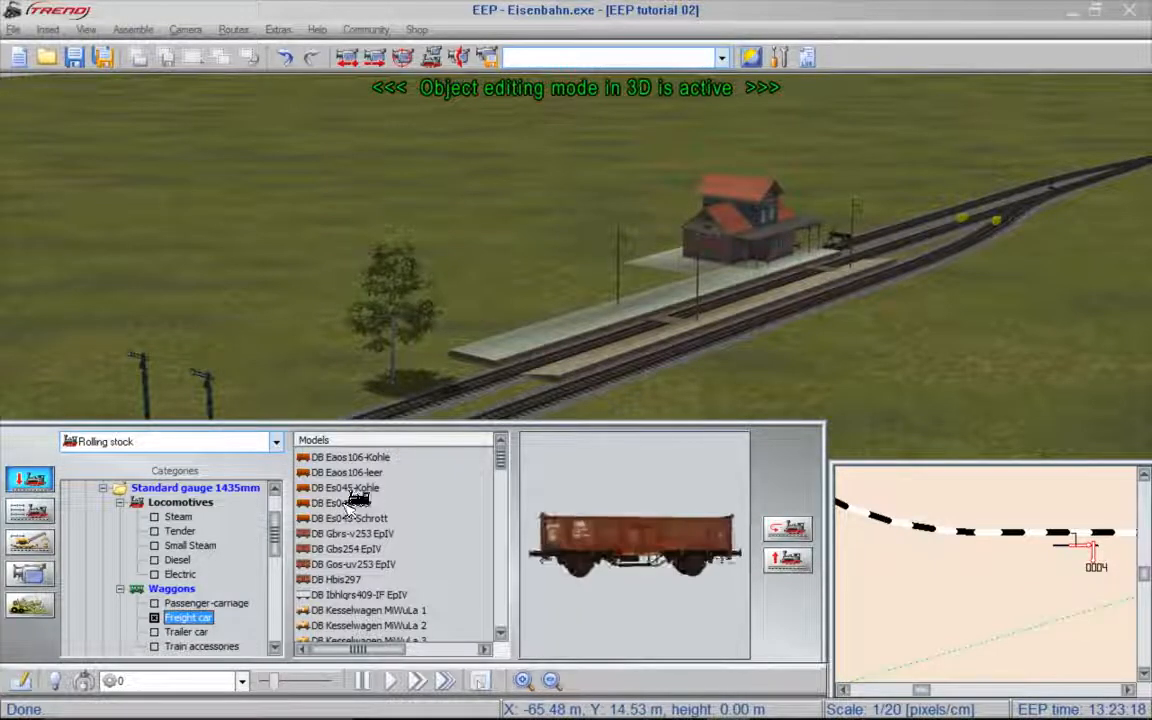
{"action": "left_click", "coordinate": [920, 265]}
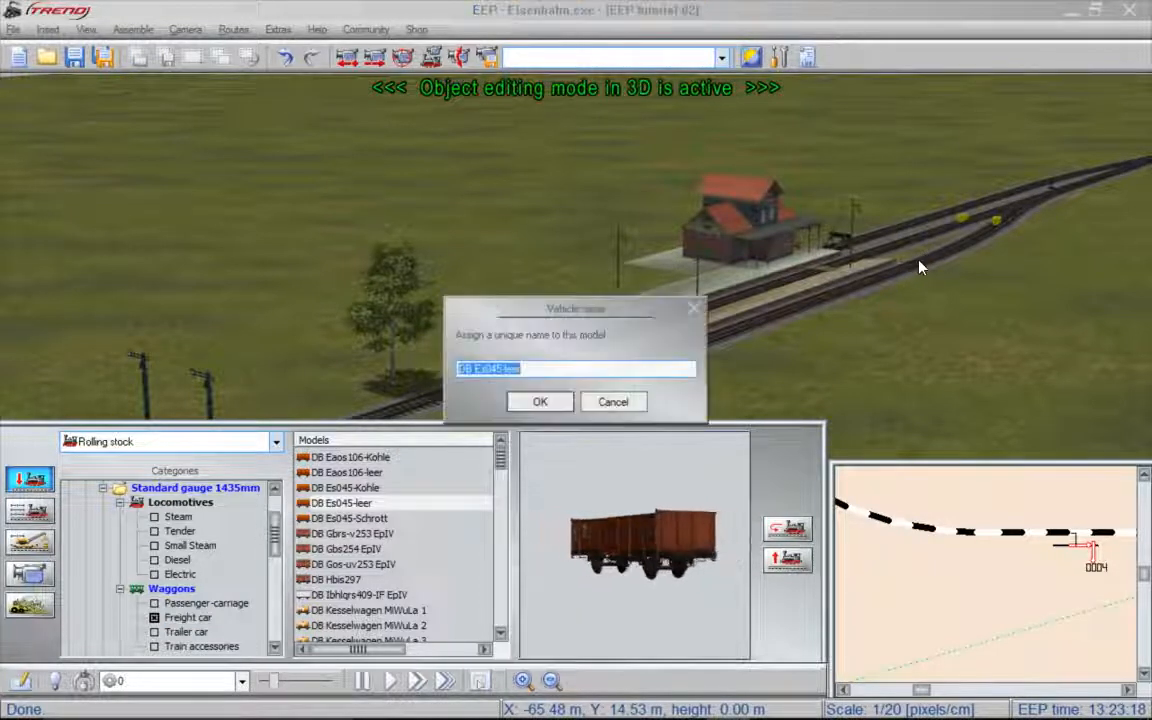
{"action": "left_click", "coordinate": [540, 401]}
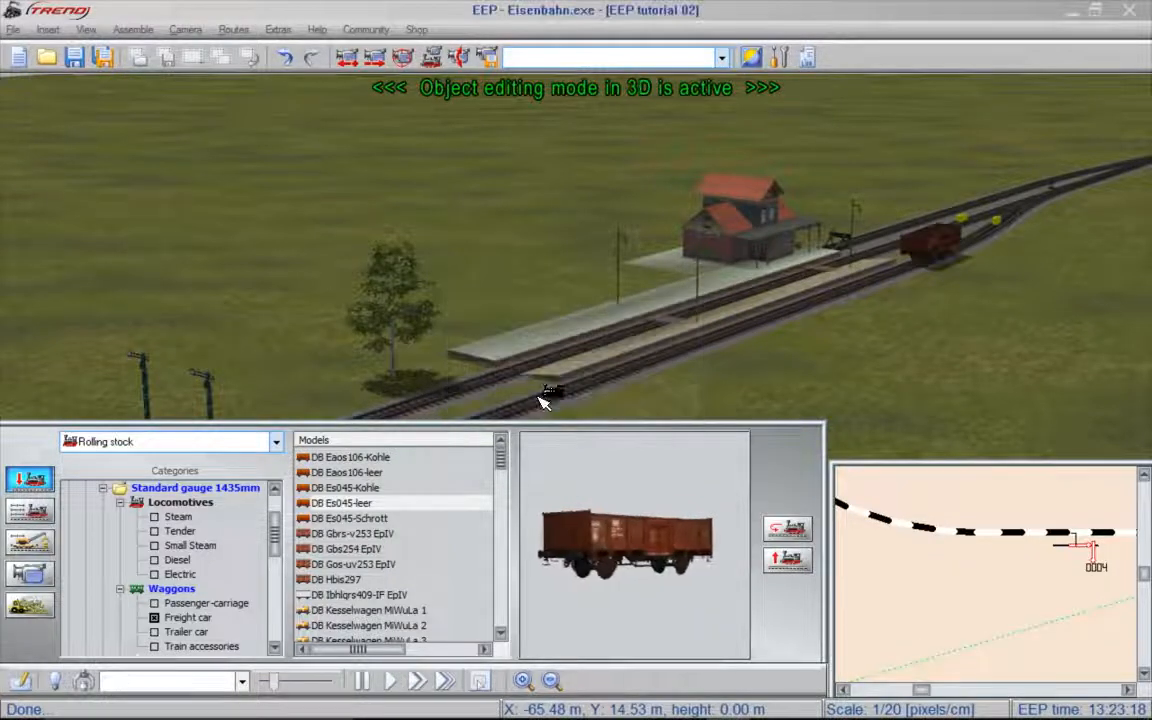
- Place the DB Gbs254 EpIV and DB Ibhlqrs409-IF EpIV freight cars in a row on the same track, keeping their suggested names
{"action": "left_click", "coordinate": [358, 549]}
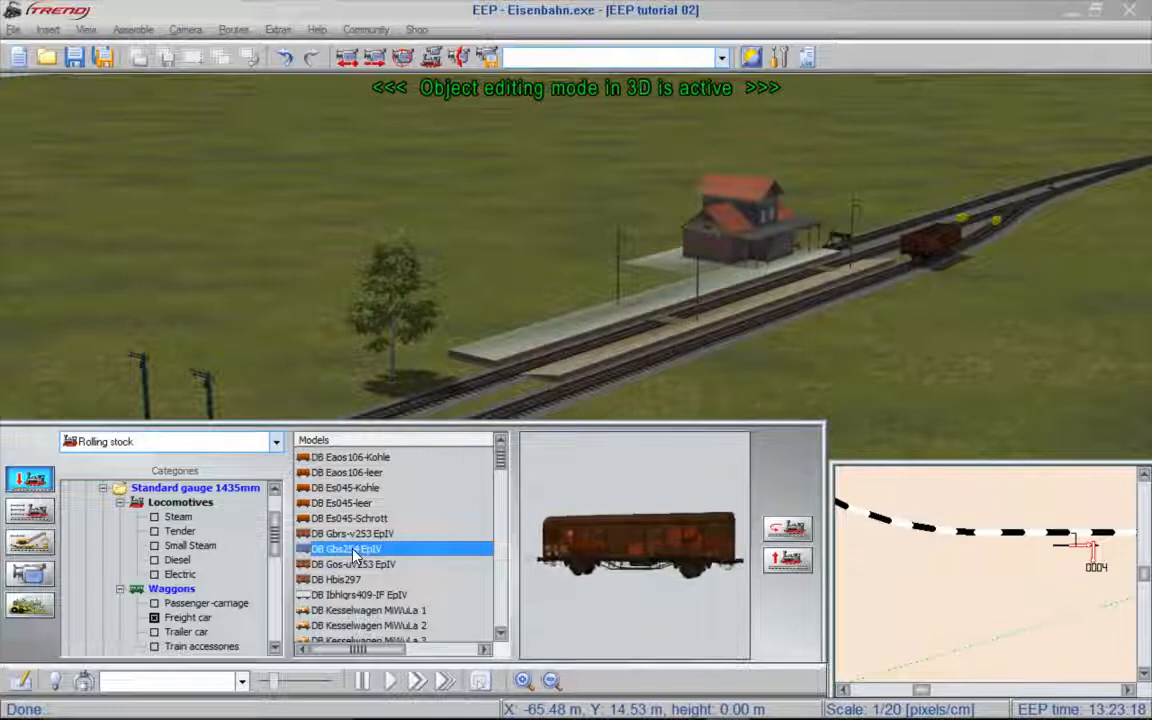
{"action": "left_click", "coordinate": [822, 304]}
{"action": "left_click", "coordinate": [540, 404]}
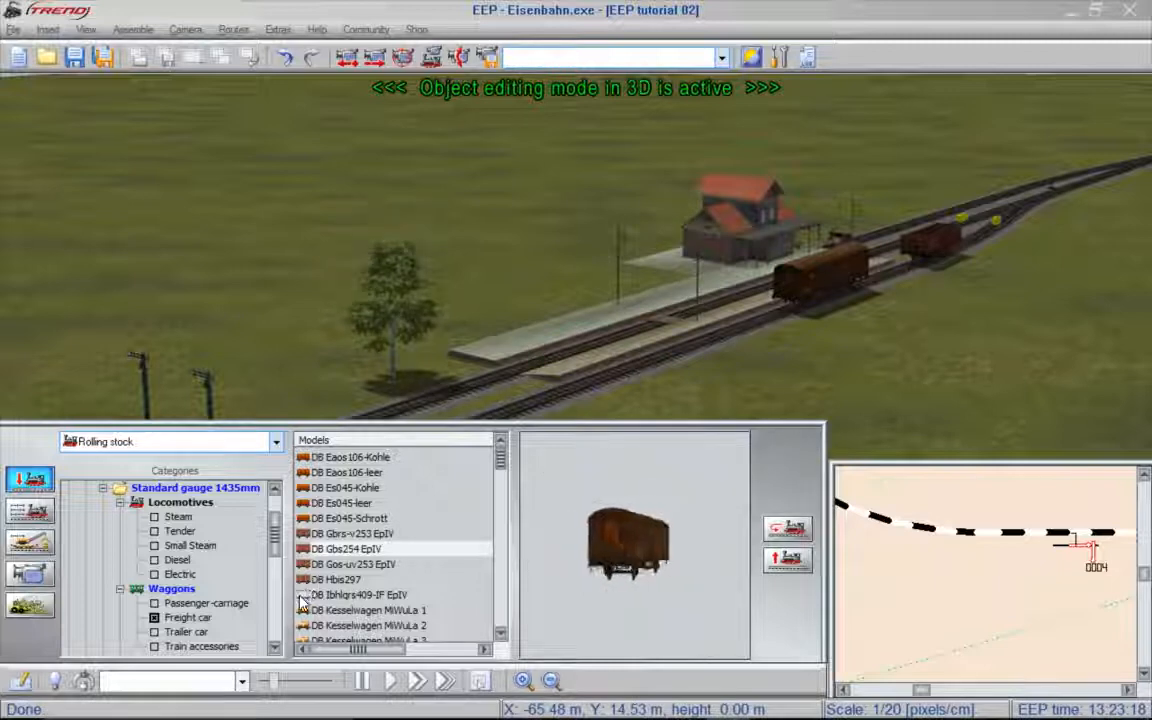
{"action": "left_click", "coordinate": [352, 596]}
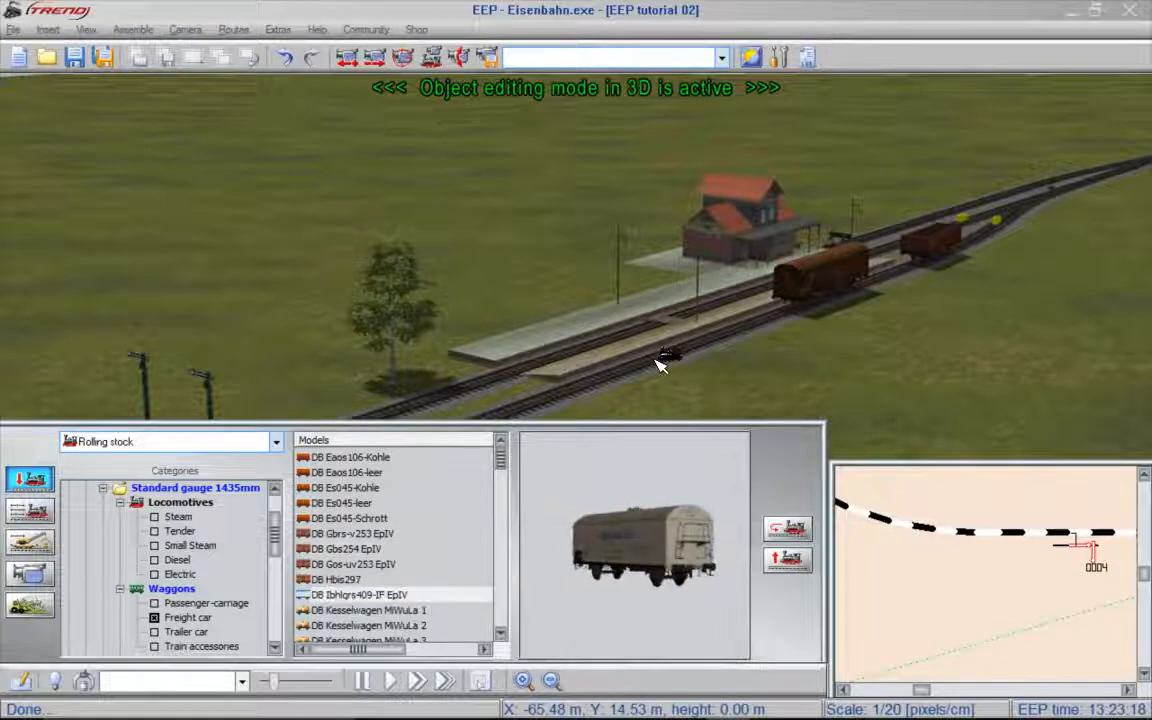
{"action": "left_click", "coordinate": [658, 363]}
{"action": "left_click", "coordinate": [558, 402]}
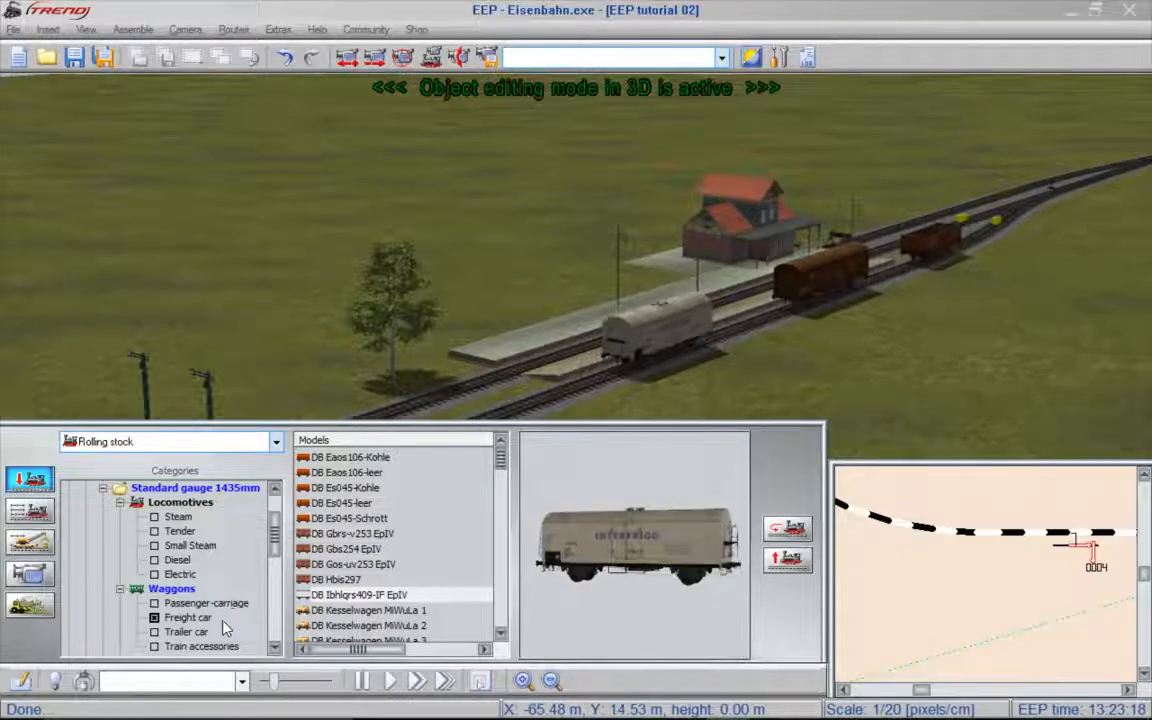
- Place the DB_360 339 diesel locomotive in front of the white freight car and shove it back along the track toward the cars
{"action": "left_click", "coordinate": [188, 618]}
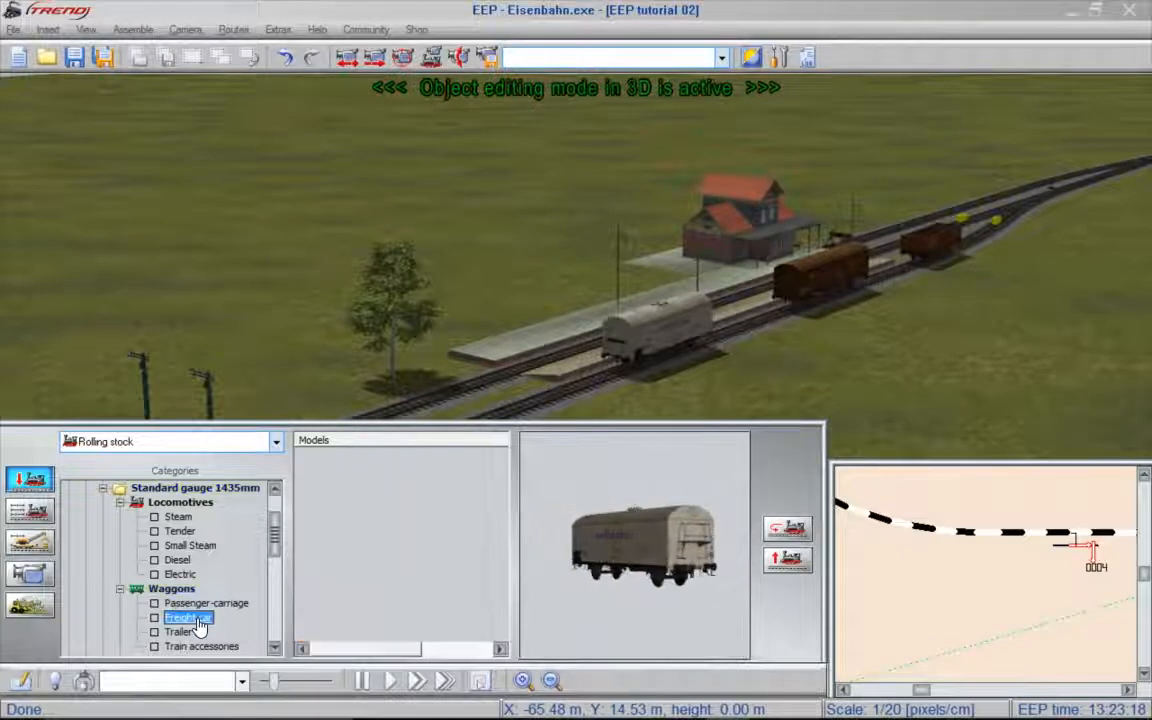
{"action": "left_click", "coordinate": [178, 562]}
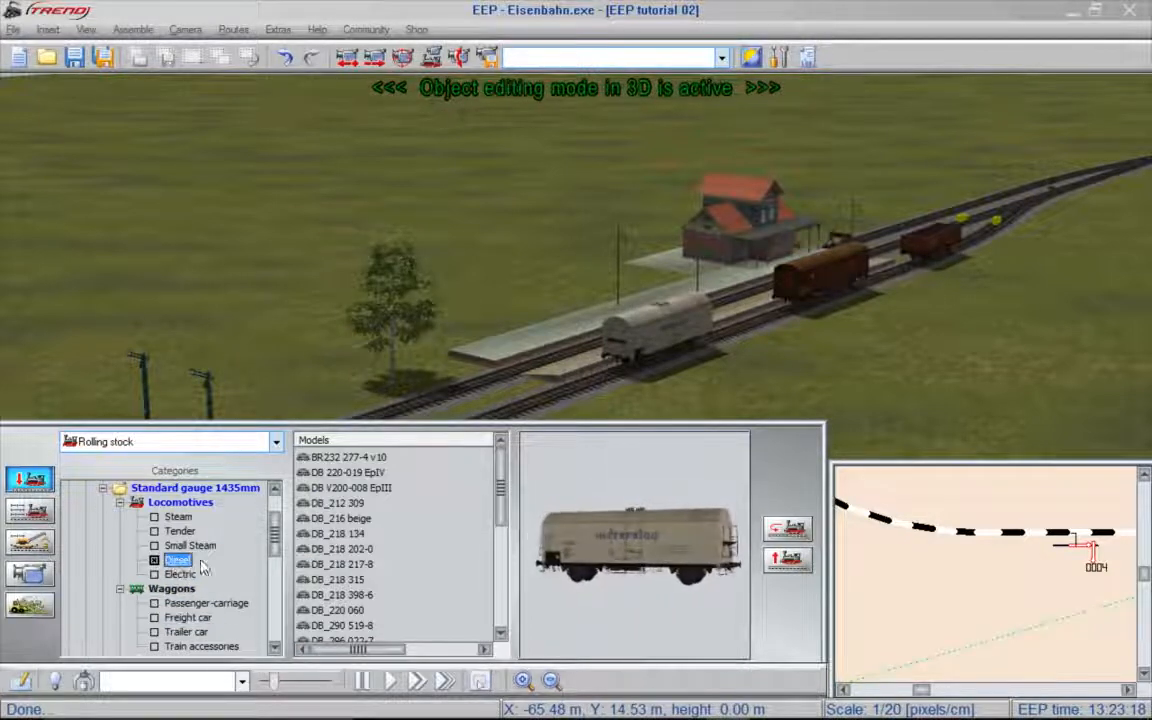
{"action": "scroll", "coordinate": [501, 520], "scroll_direction": "down", "scroll_amount": 1}
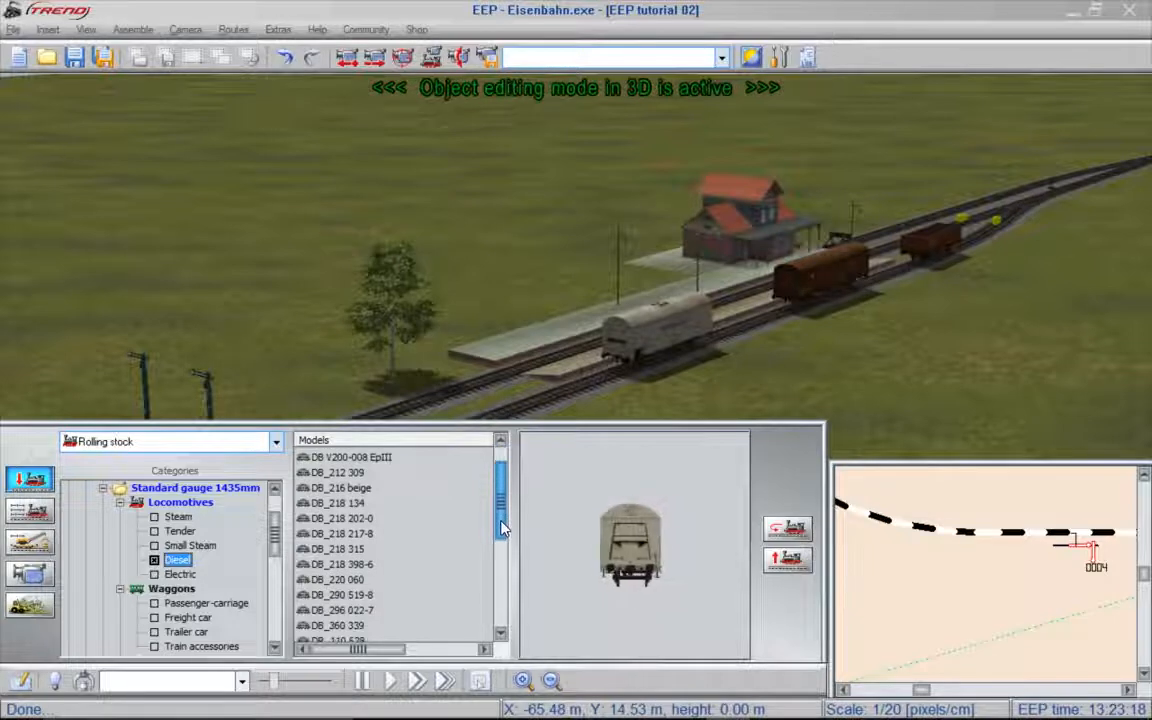
{"action": "left_click", "coordinate": [338, 626]}
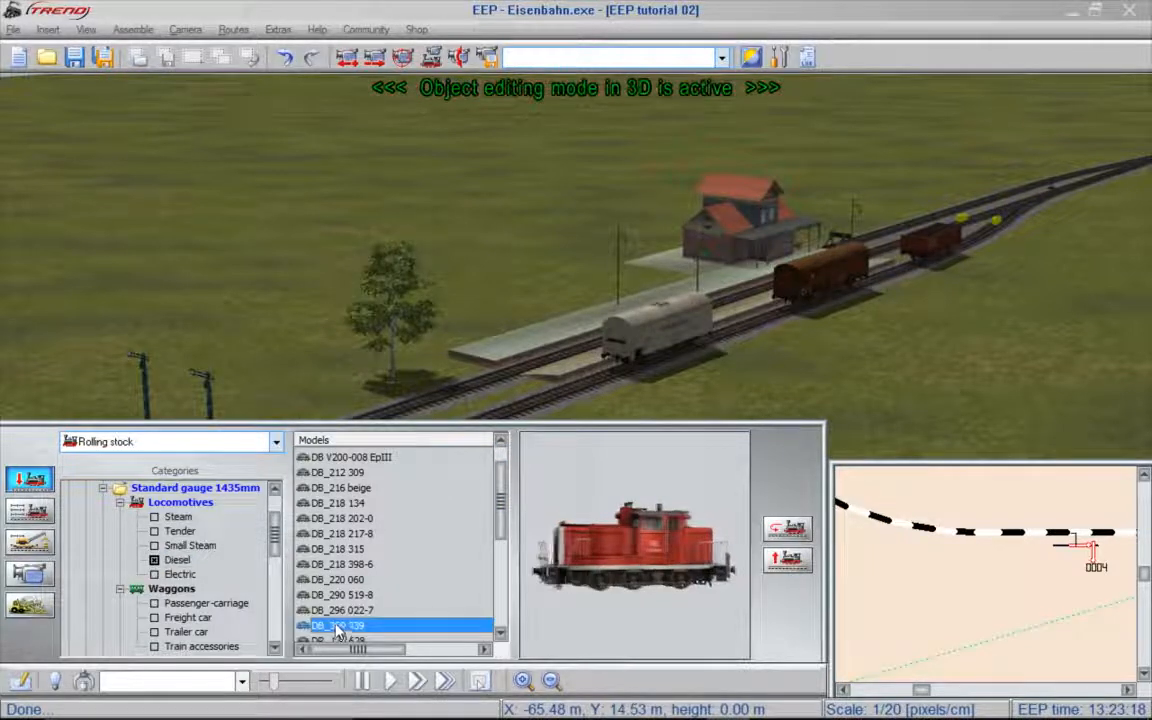
{"action": "left_click", "coordinate": [527, 412]}
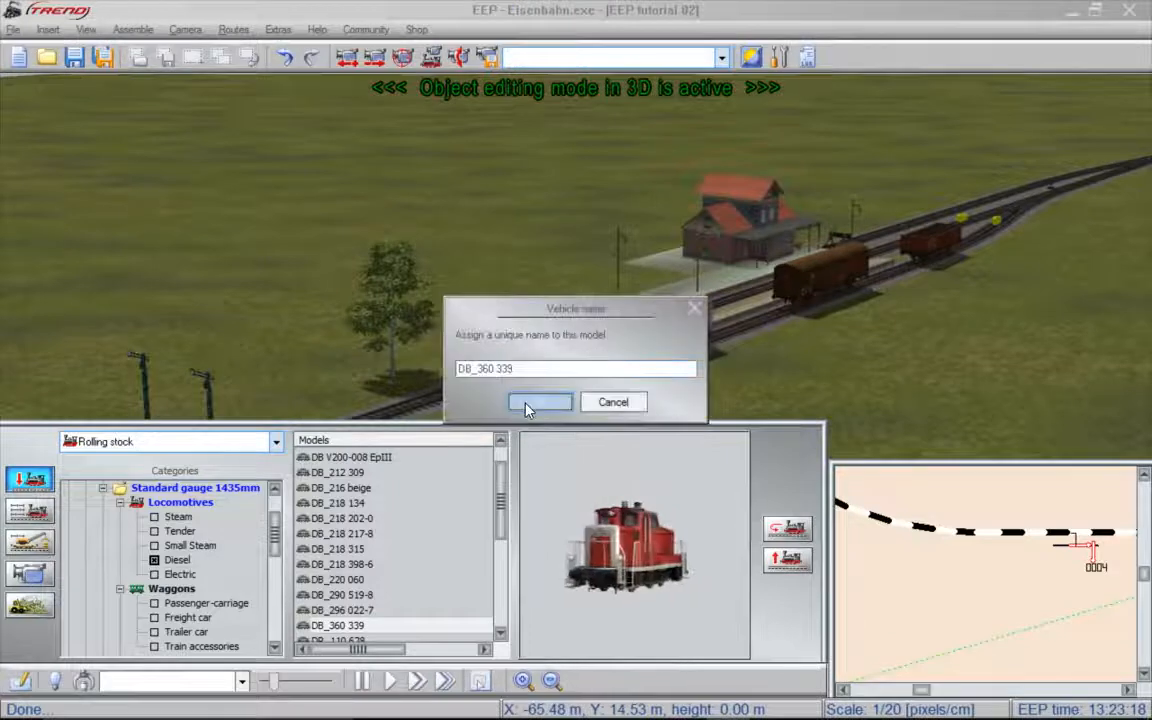
{"action": "left_click", "coordinate": [530, 405]}
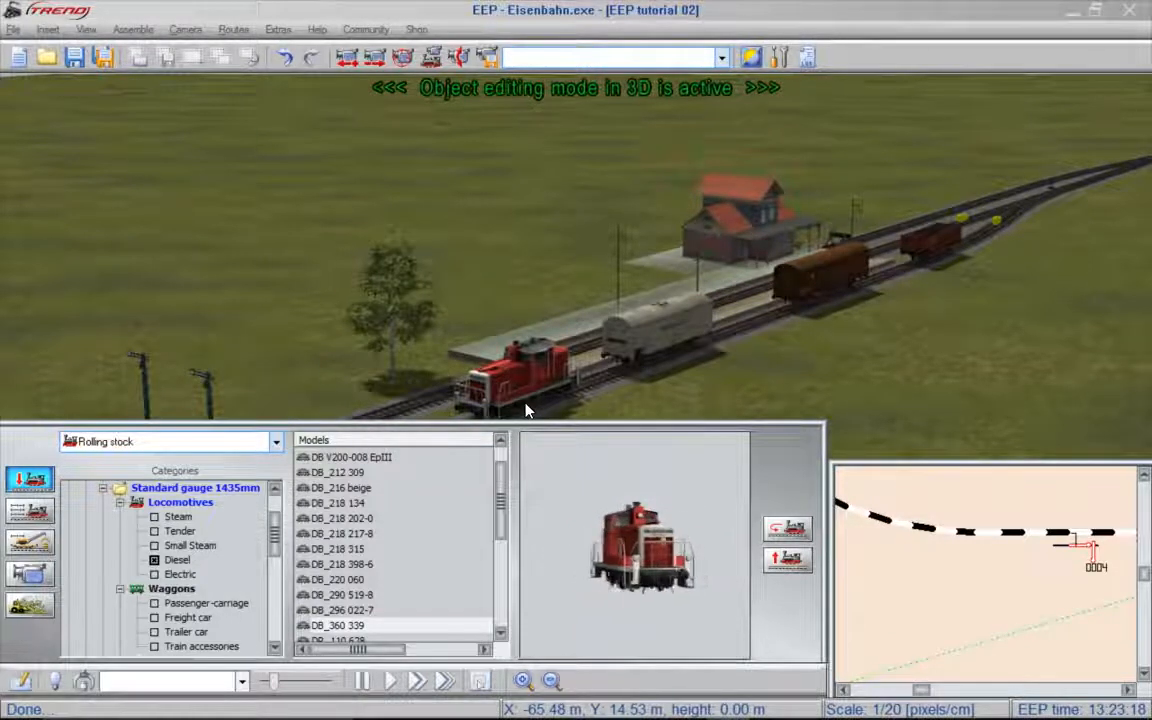
{"action": "left_click", "coordinate": [30, 513]}
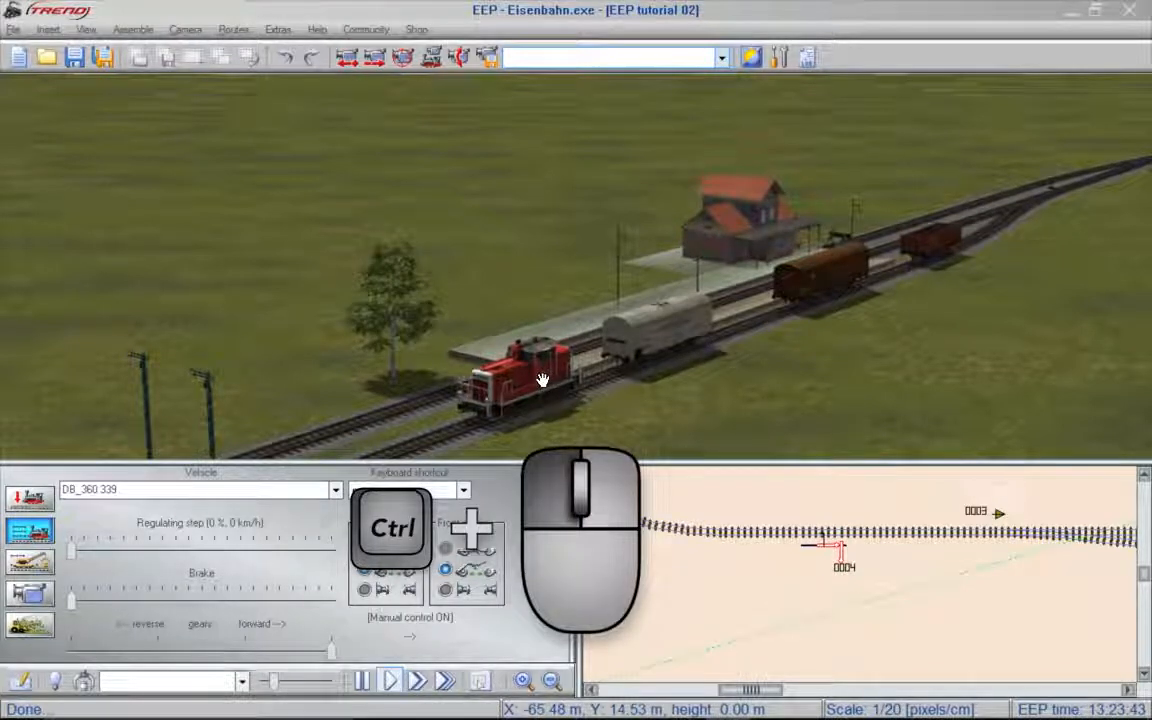
{"action": "left_click_drag", "start_coordinate": [542, 380], "coordinate": [561, 375], "text": "ctrl"}
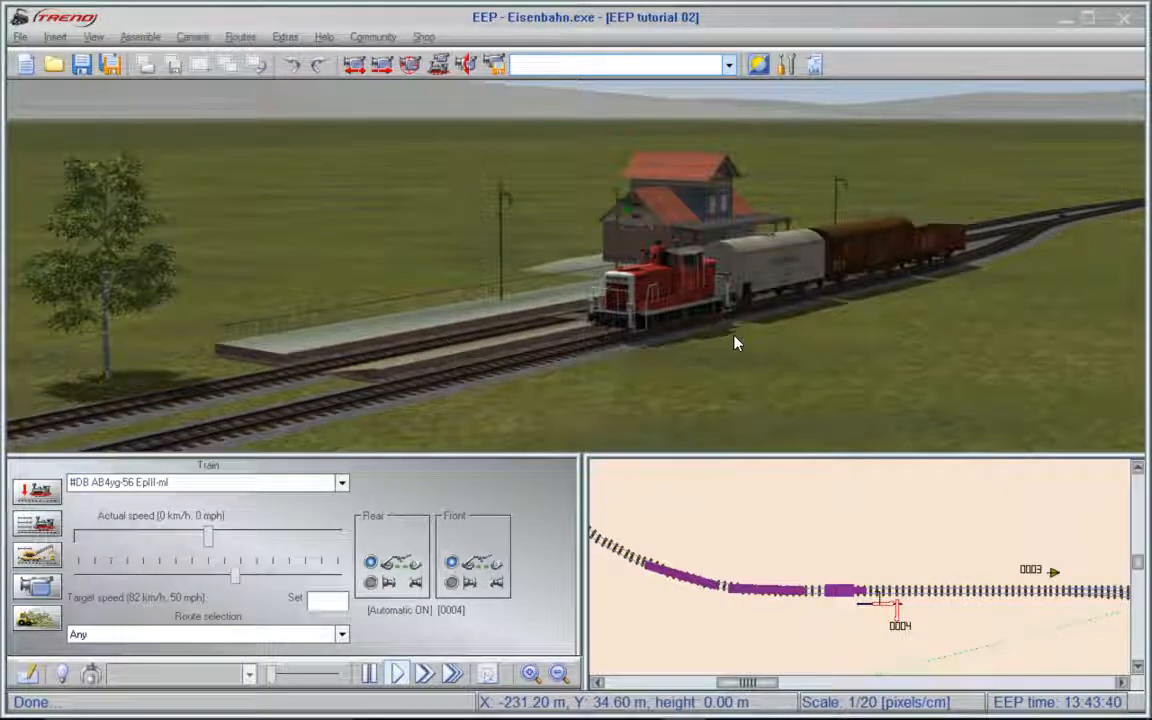
- Set signal 0004 to clear for the waiting passenger train, and start the freight train in automatic mode at a target speed of 189 km/h
{"action": "left_click_drag", "start_coordinate": [734, 336], "coordinate": [672, 350]}
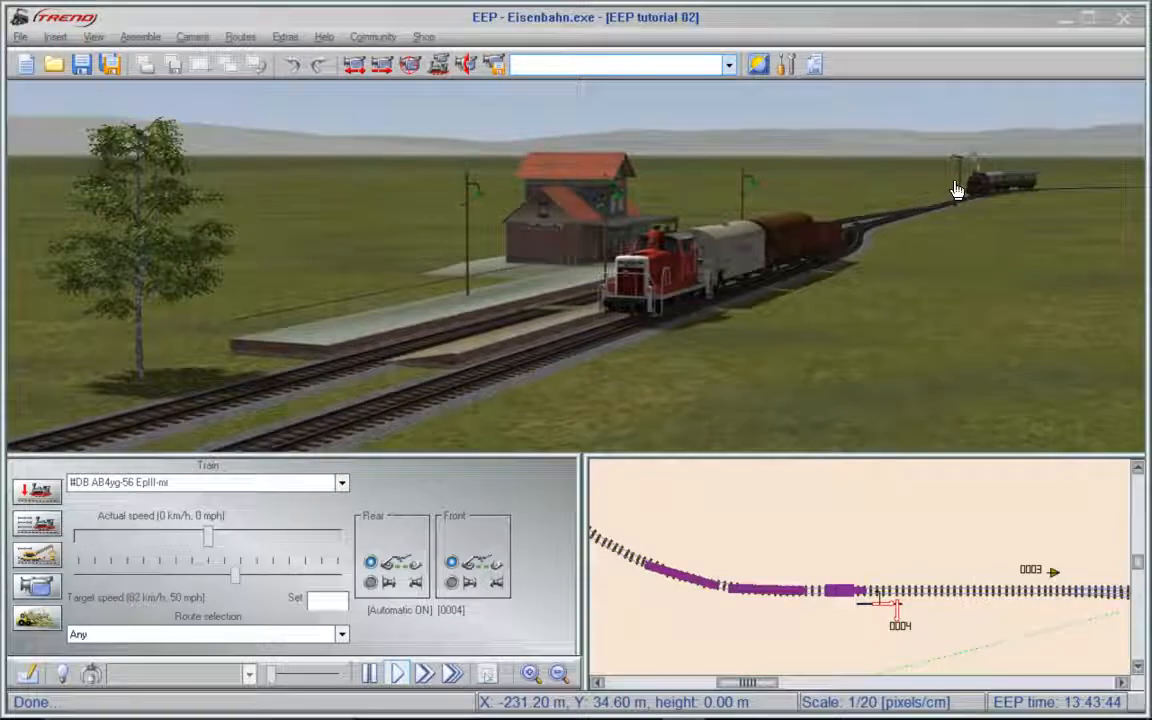
{"action": "left_click_drag", "start_coordinate": [805, 303], "coordinate": [978, 277]}
{"action": "left_click", "coordinate": [730, 275]}
{"action": "left_click", "coordinate": [900, 268]}
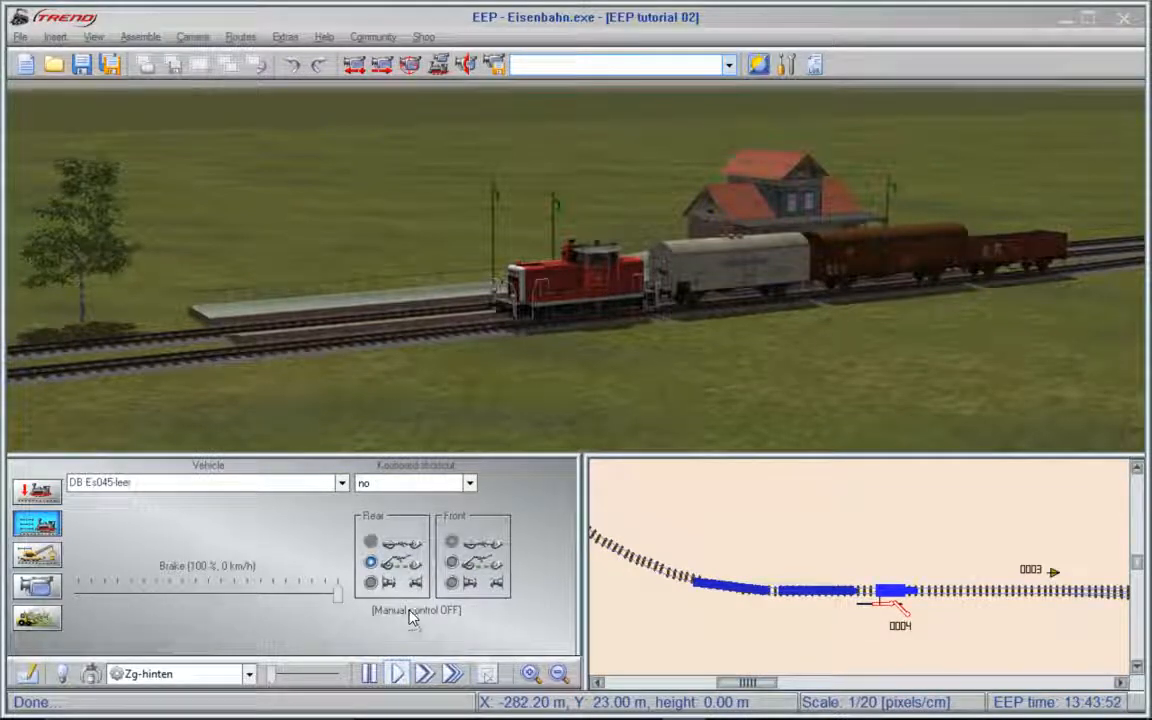
{"action": "left_click", "coordinate": [601, 289], "text": "shift"}
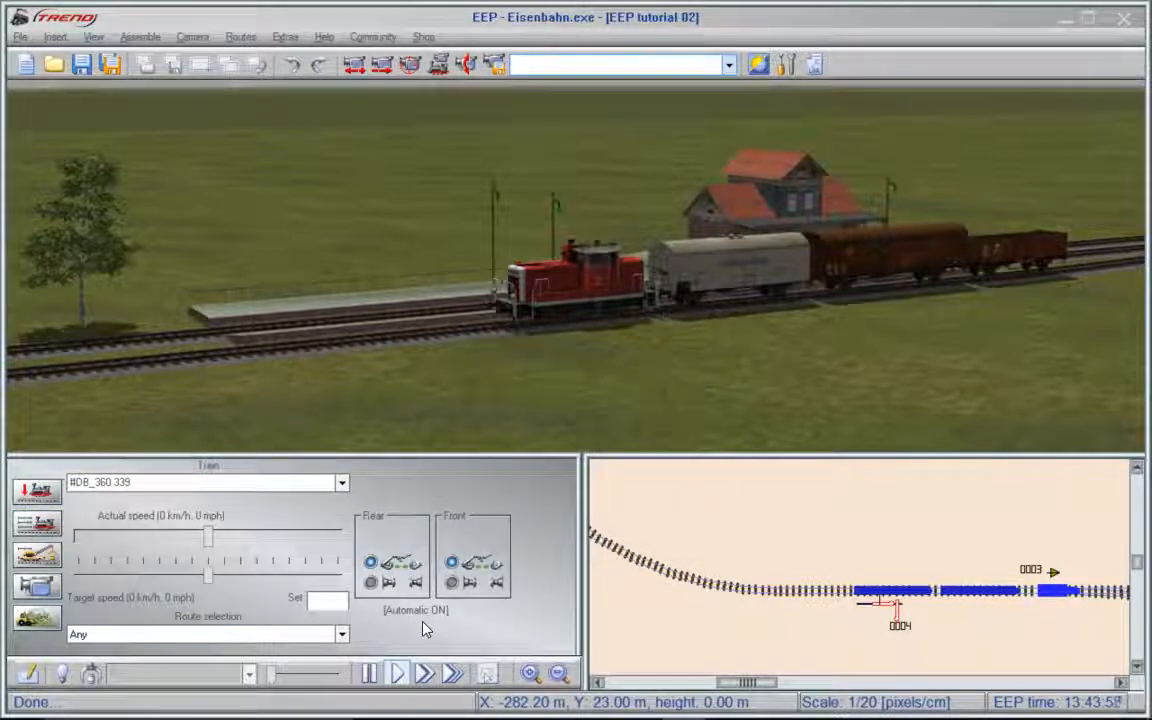
{"action": "left_click_drag", "start_coordinate": [210, 581], "coordinate": [270, 581]}
- Aim the camera at signal 0004 and switch the signal for the waiting freight train
{"action": "left_click_drag", "start_coordinate": [595, 342], "coordinate": [973, 391]}
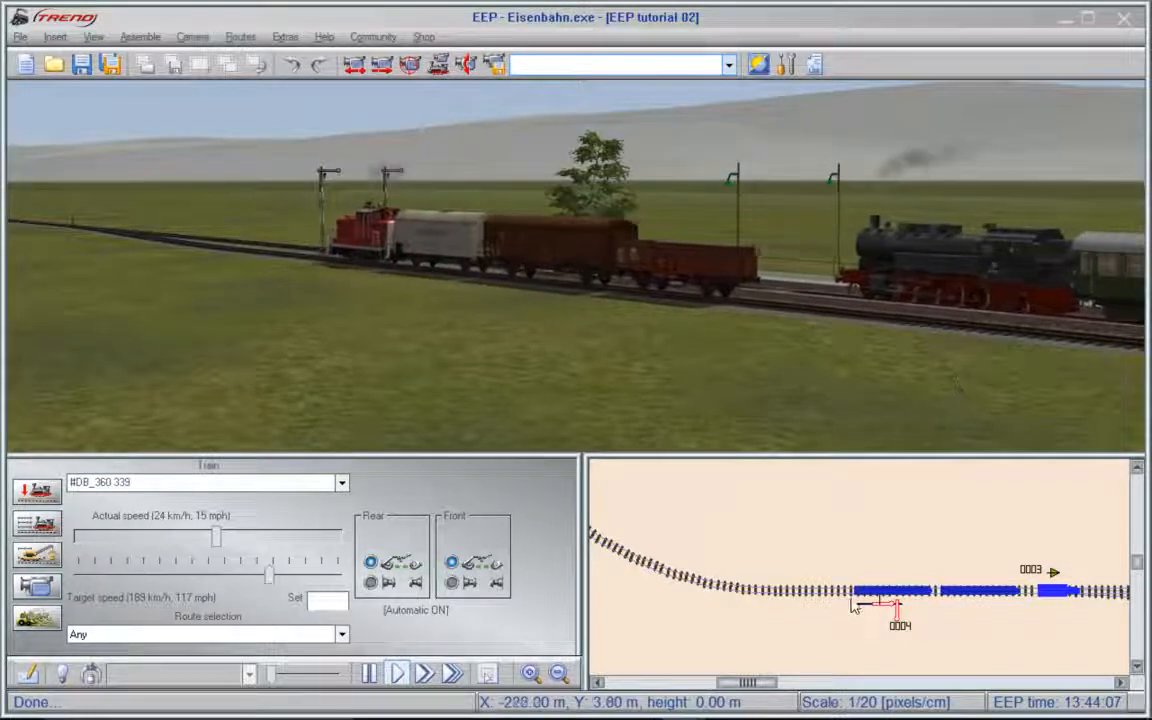
{"action": "left_click_drag", "start_coordinate": [770, 684], "coordinate": [830, 692]}
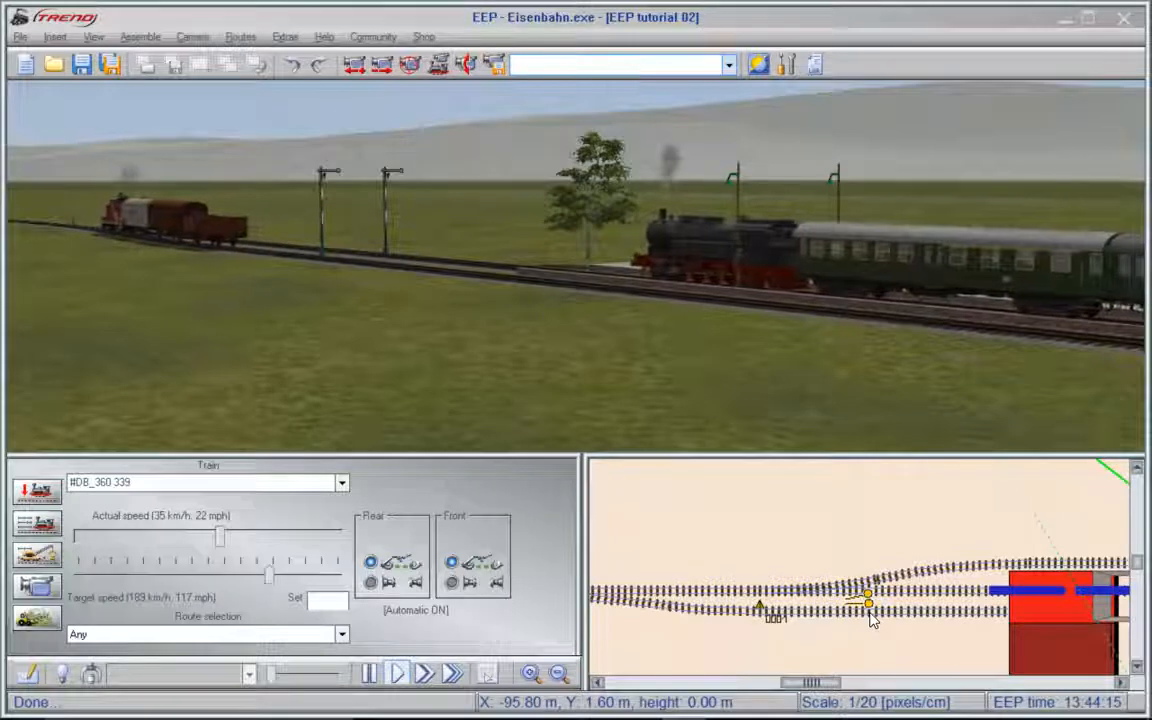
{"action": "left_click_drag", "start_coordinate": [833, 688], "coordinate": [774, 688]}
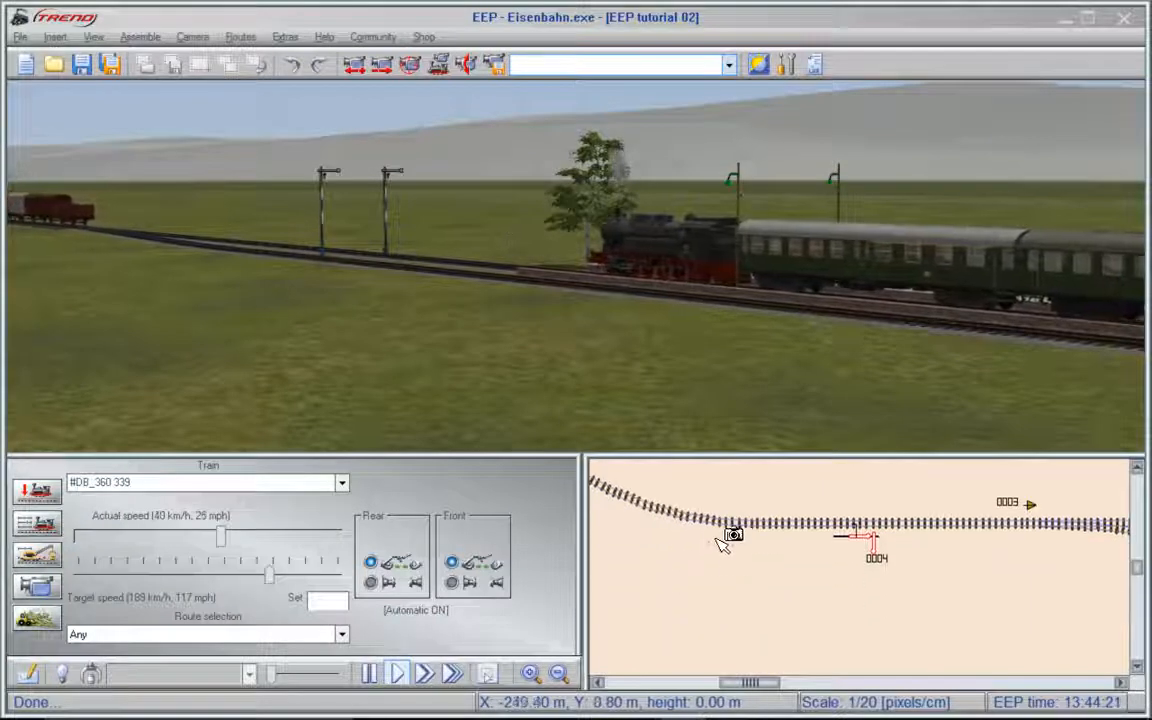
{"action": "left_click_drag", "start_coordinate": [710, 492], "coordinate": [950, 613]}
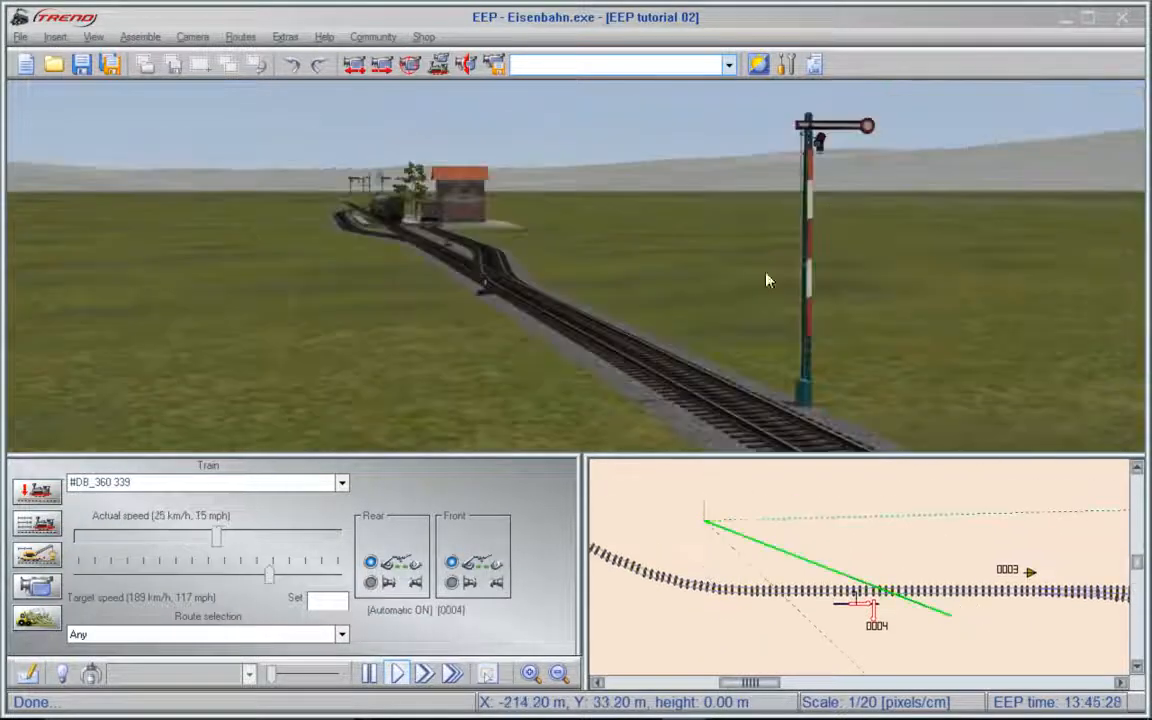
{"action": "left_click", "coordinate": [810, 310]}
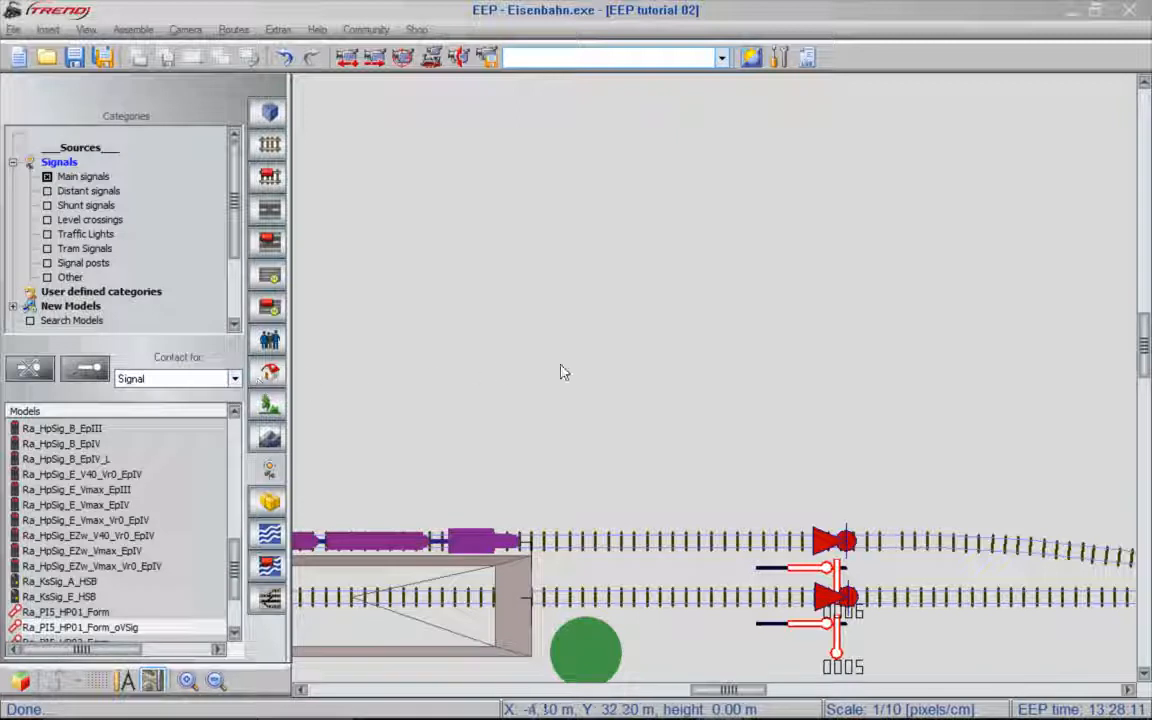
- Place a signal contact for signal 0006 on the lower track at the end of the platform
{"action": "left_click", "coordinate": [805, 578]}
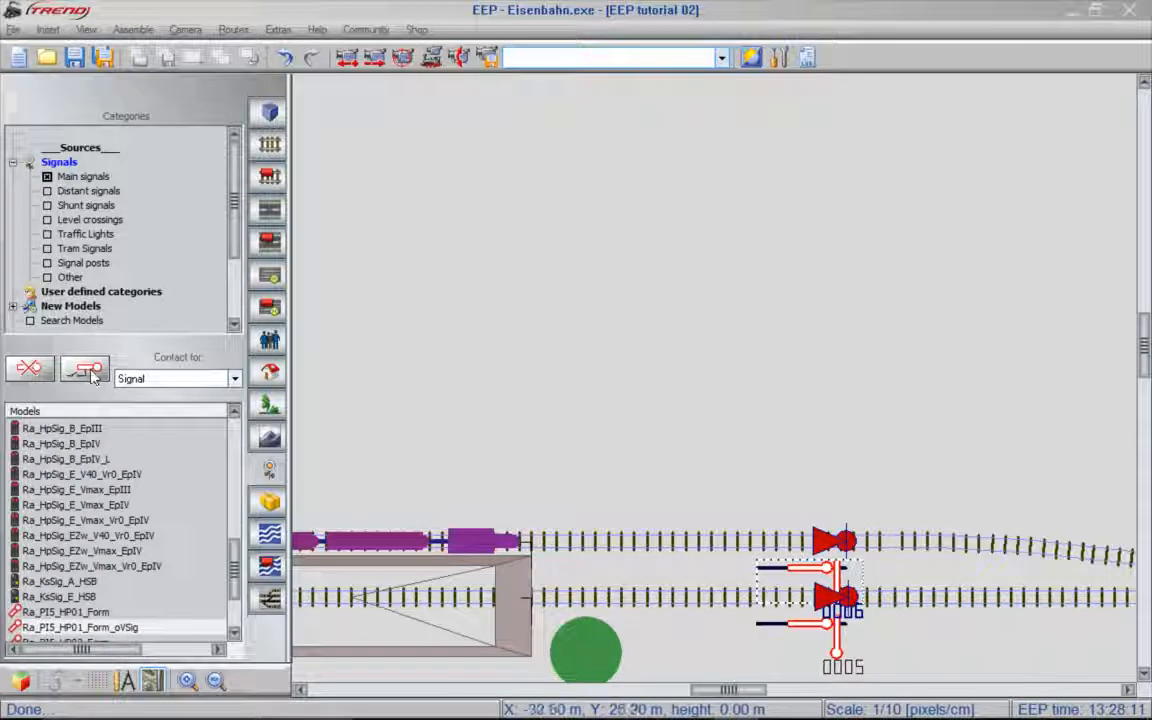
{"action": "left_click", "coordinate": [86, 370]}
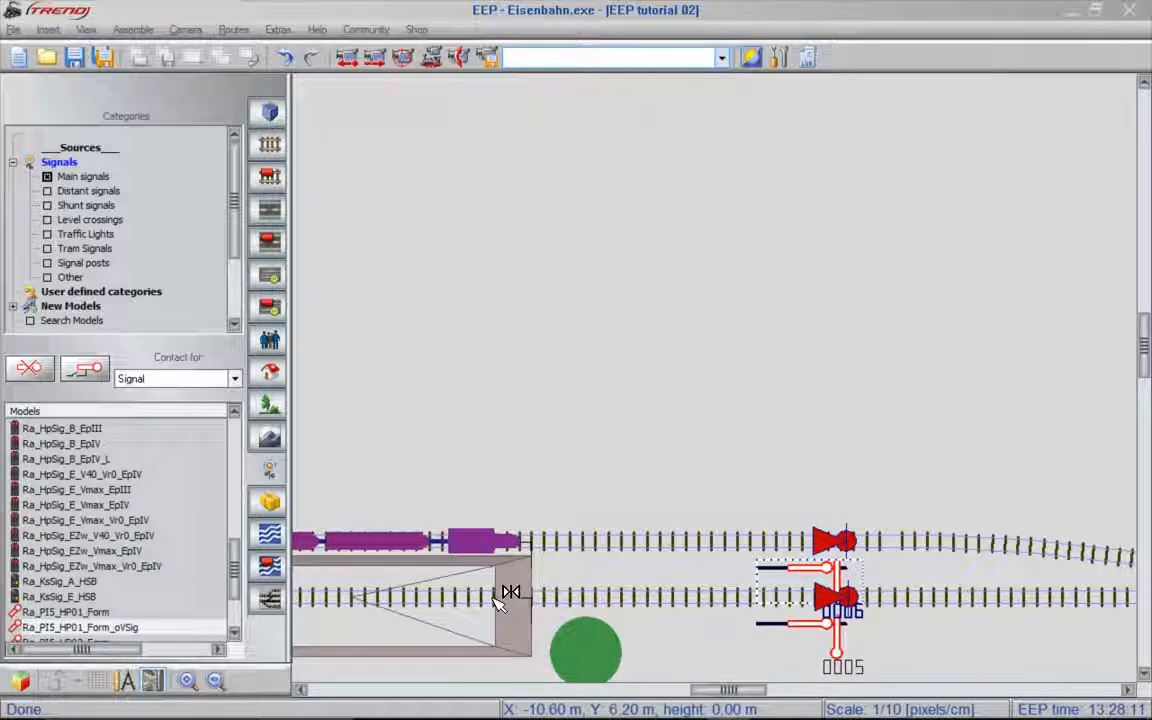
{"action": "left_click", "coordinate": [497, 600]}
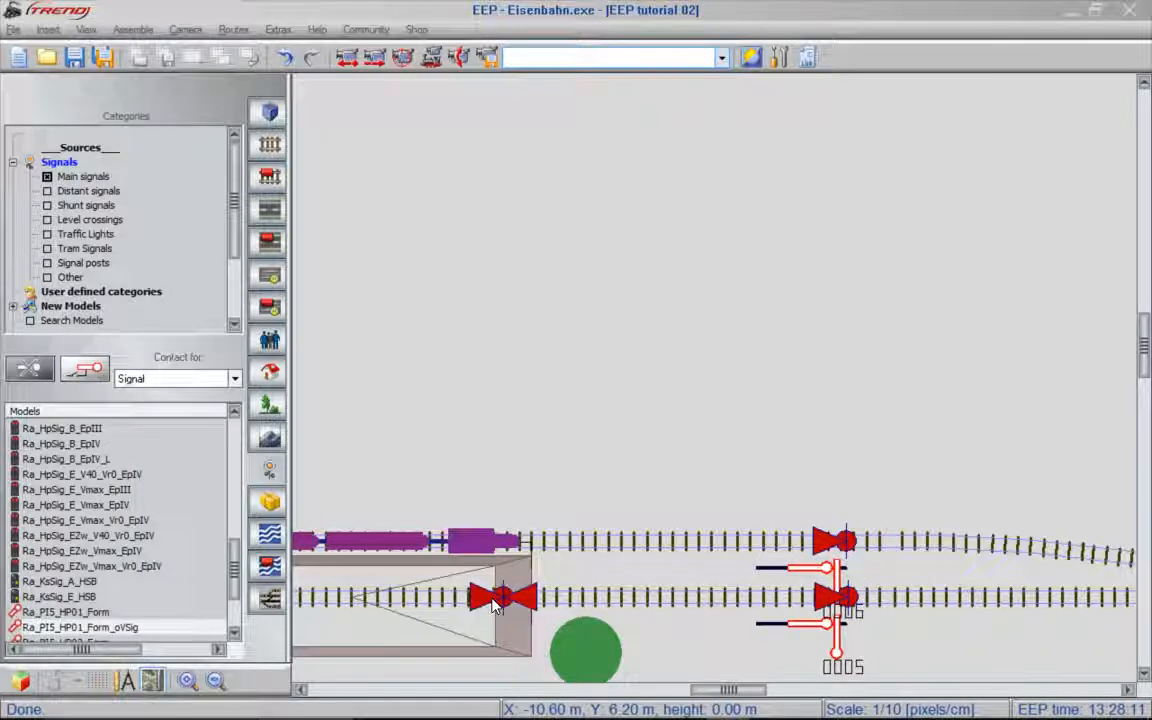
- Set the effect of the new signal 0006 contact at the platform end to Clear
{"action": "left_click", "coordinate": [497, 600]}
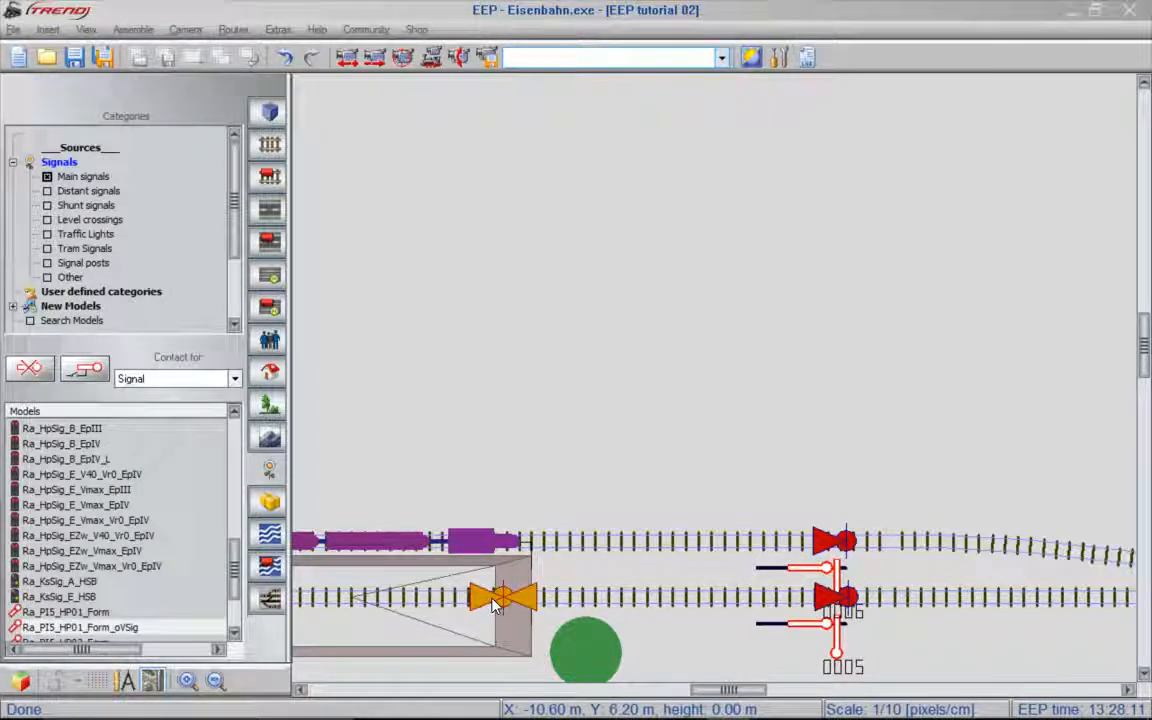
{"action": "right_click", "coordinate": [497, 600]}
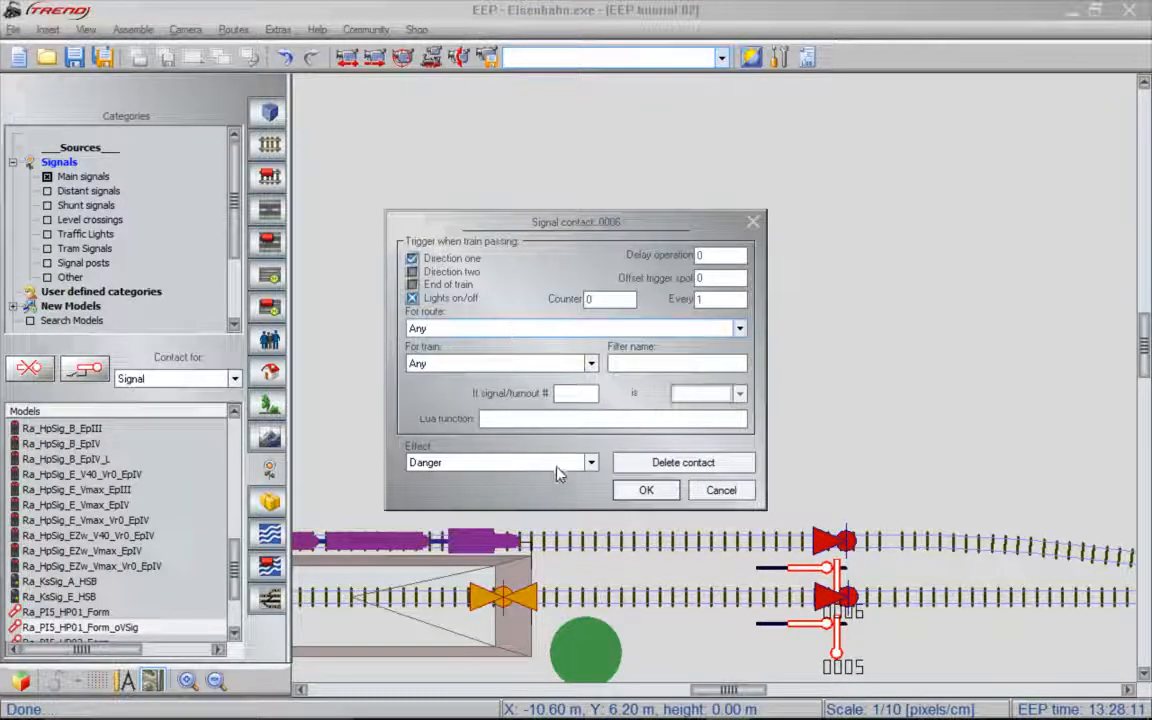
{"action": "left_click", "coordinate": [590, 462]}
{"action": "left_click", "coordinate": [570, 502]}
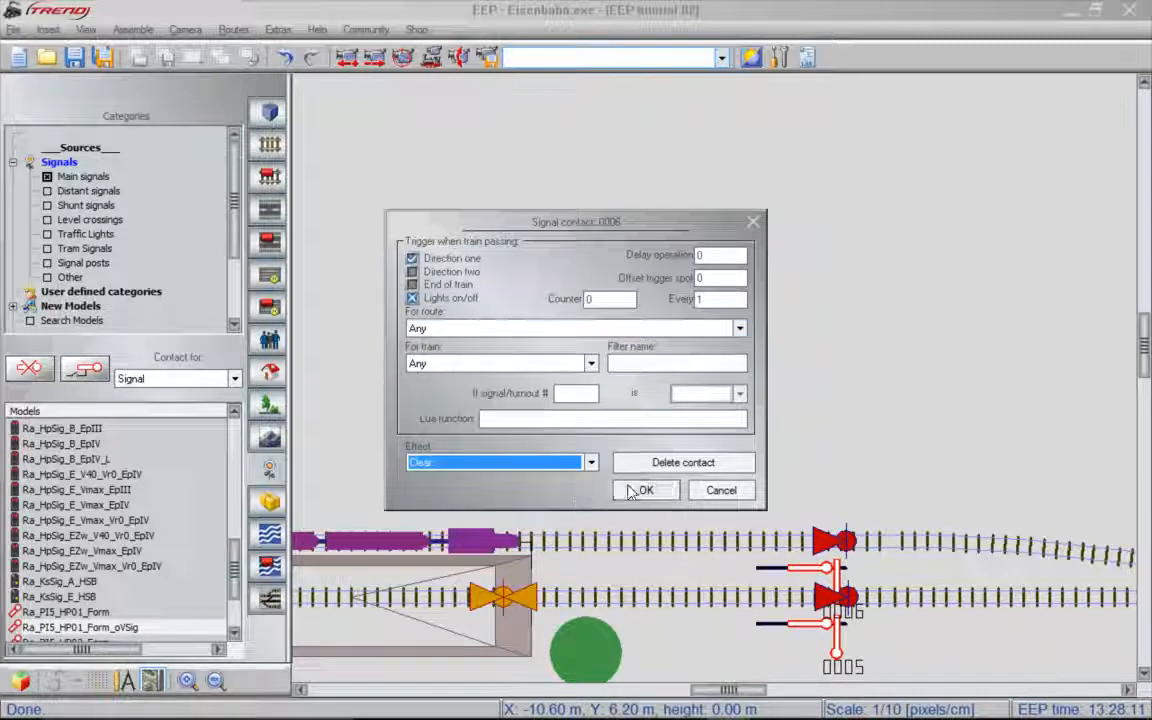
{"action": "left_click", "coordinate": [677, 494]}
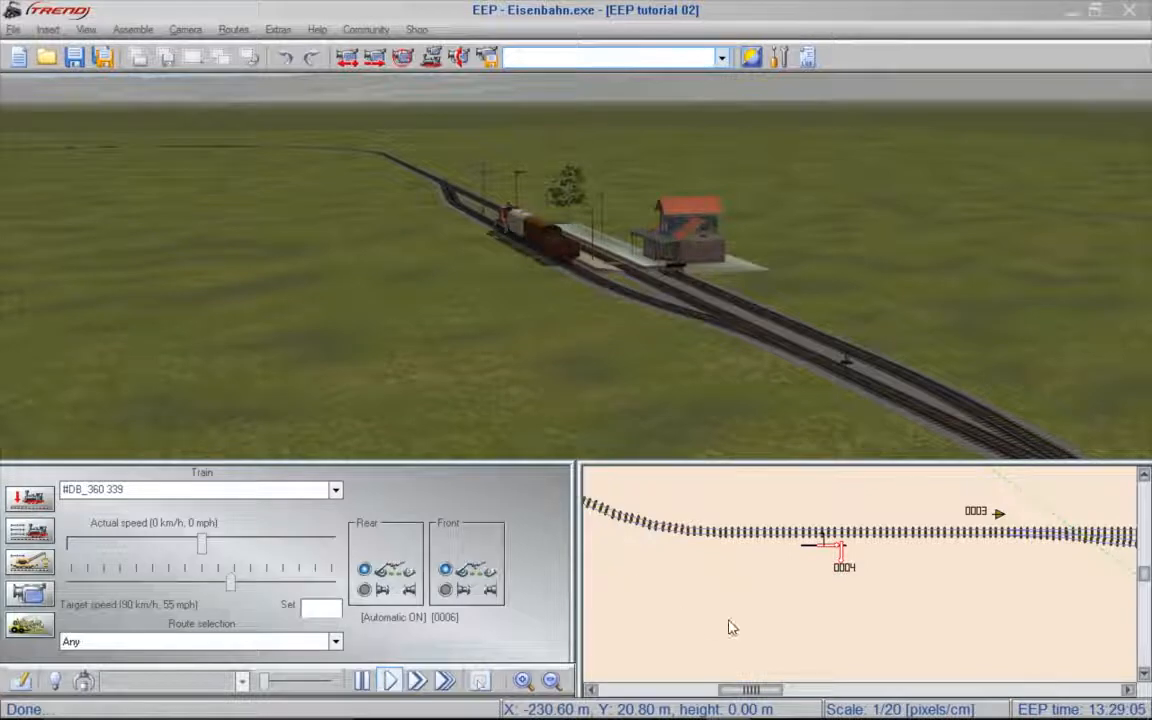
- Switch signal 0004 and place a contact for signal 0005 on the upper track at the end of the platform
{"action": "left_click", "coordinate": [830, 550]}
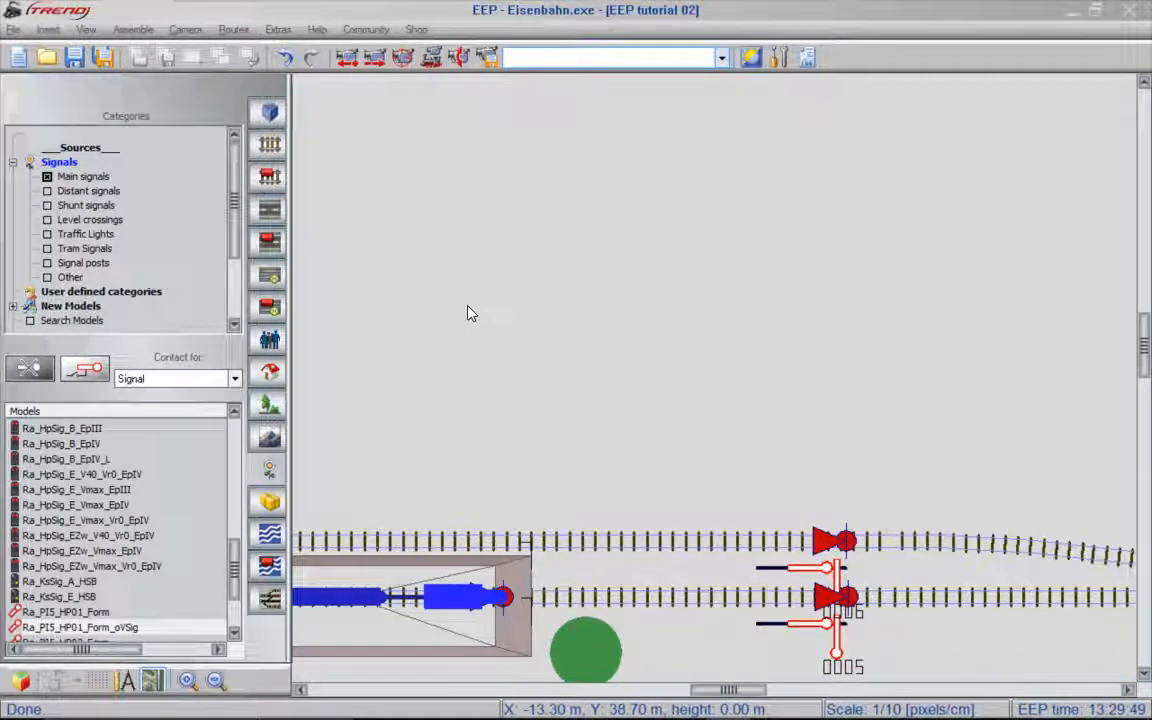
{"action": "left_click", "coordinate": [810, 632]}
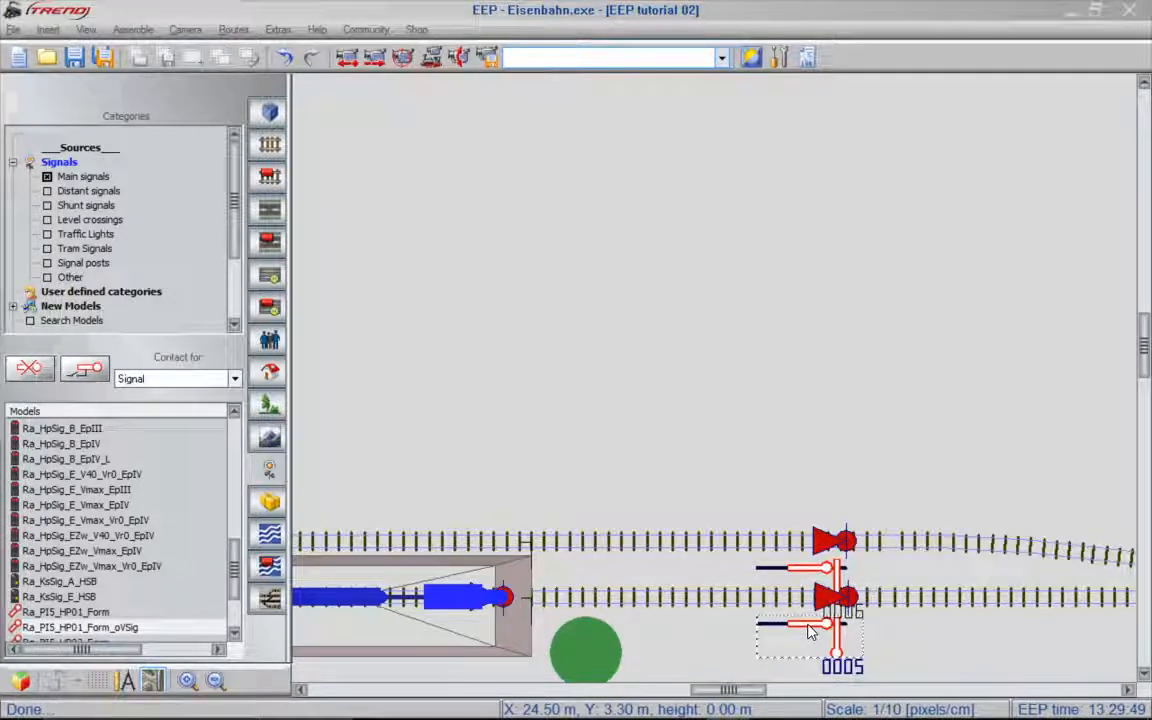
{"action": "left_click", "coordinate": [92, 372]}
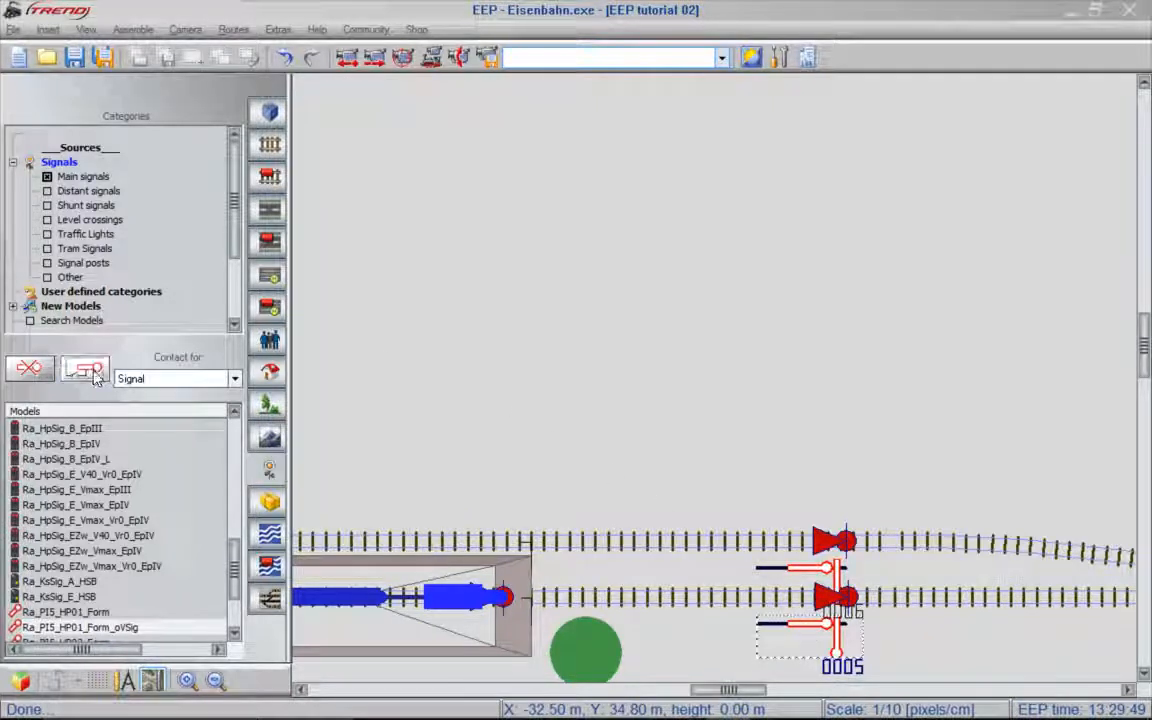
{"action": "left_click", "coordinate": [502, 541]}
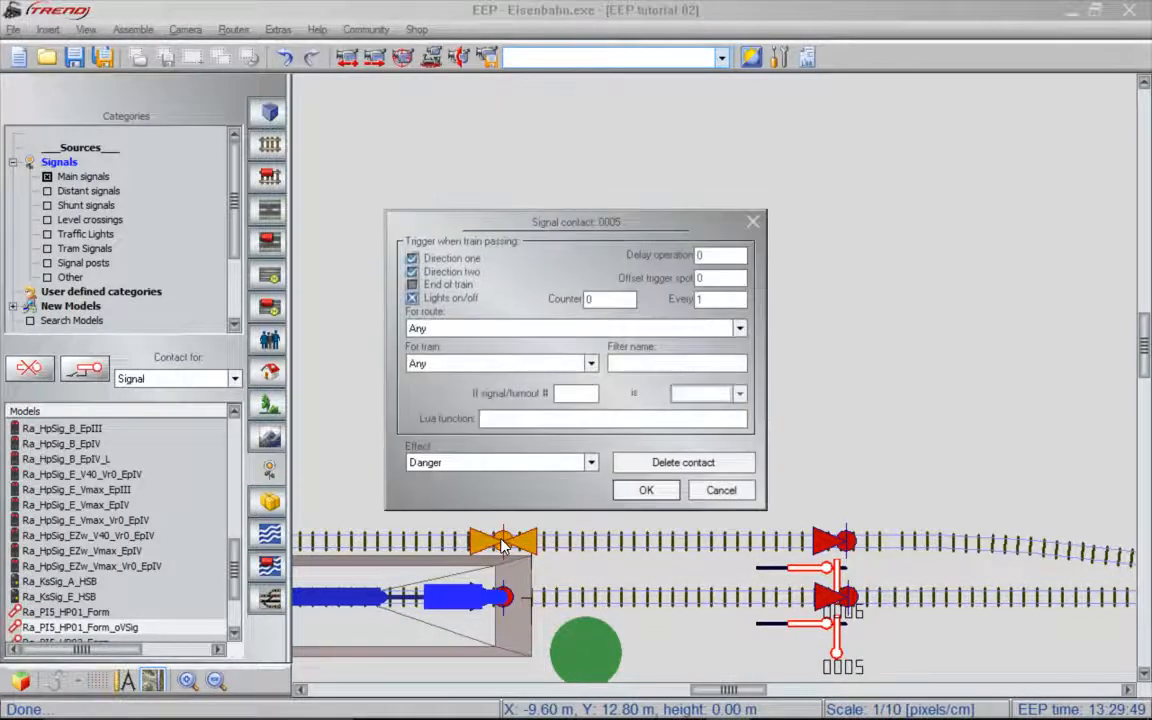
- Limit the new signal 0005 contact to direction one and set its effect to Clear
{"action": "left_click", "coordinate": [476, 276]}
{"action": "left_click", "coordinate": [591, 462]}
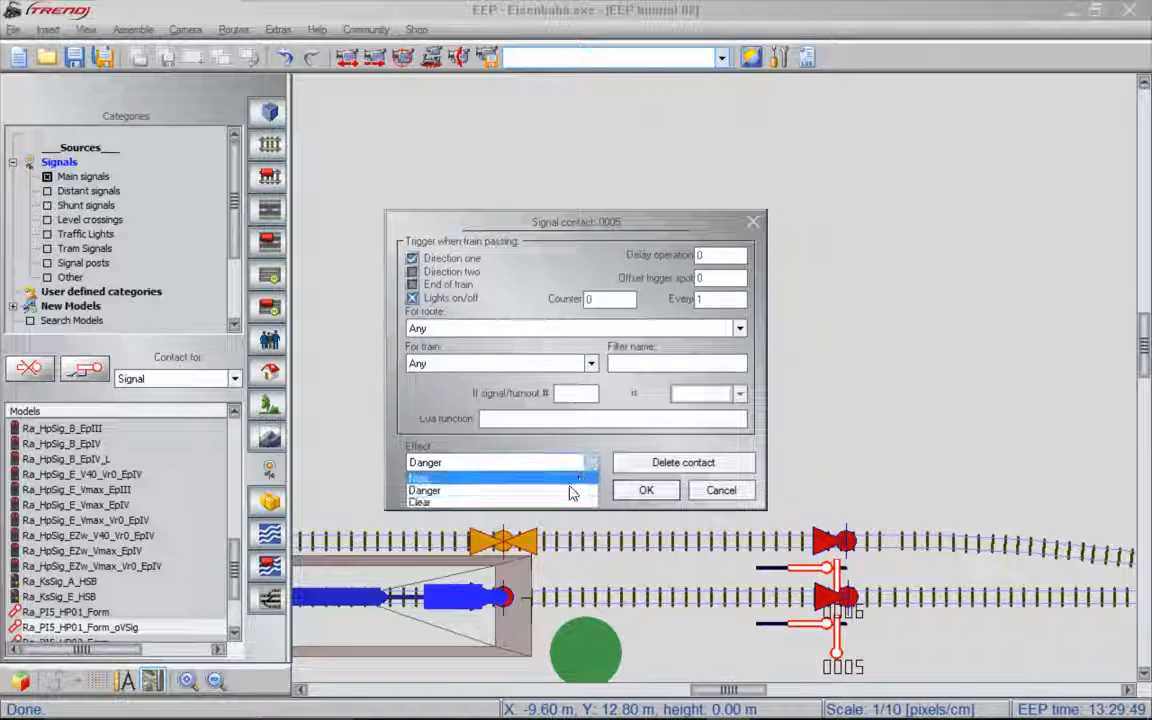
{"action": "left_click", "coordinate": [462, 503]}
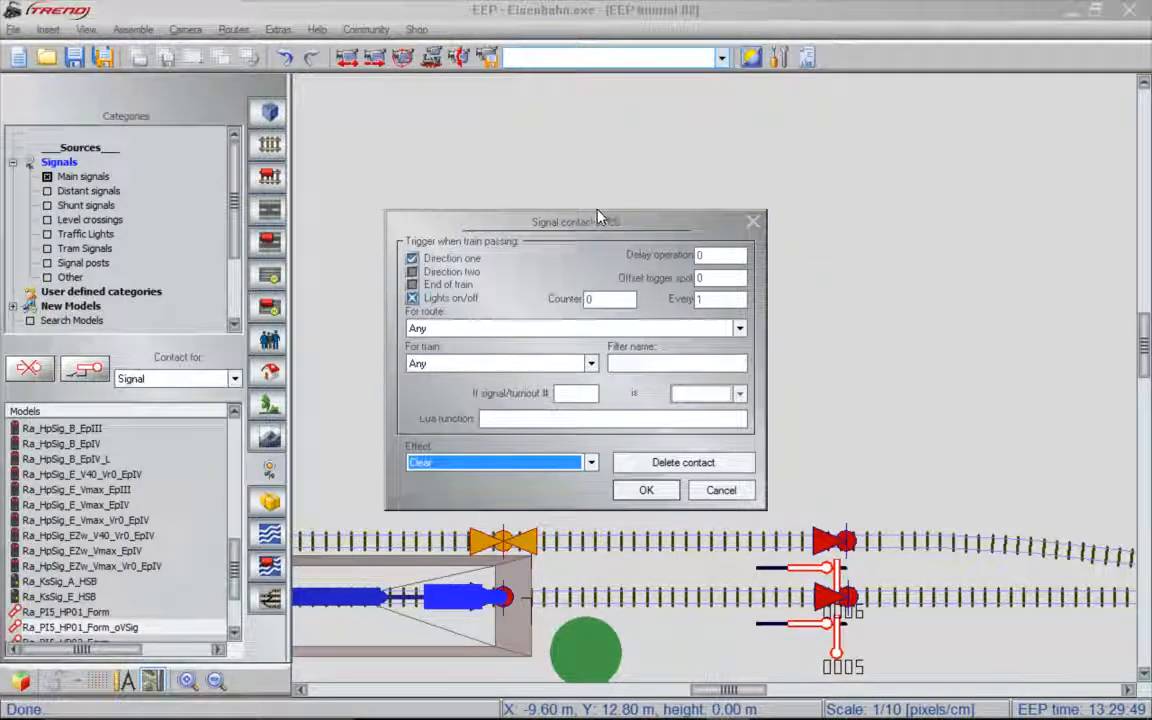
{"action": "left_click", "coordinate": [646, 490]}
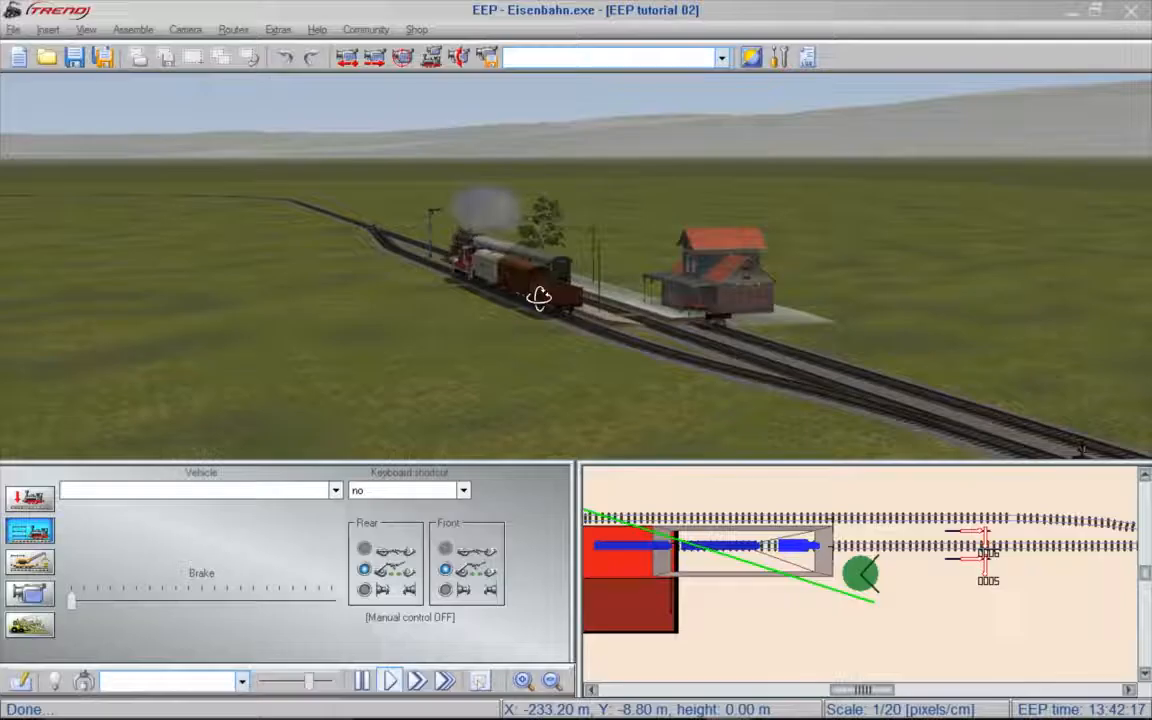
- Set the contact type to switch, double slip switch and find the station tracks in the plan
{"action": "right_click_drag", "start_coordinate": [537, 296], "coordinate": [535, 238]}
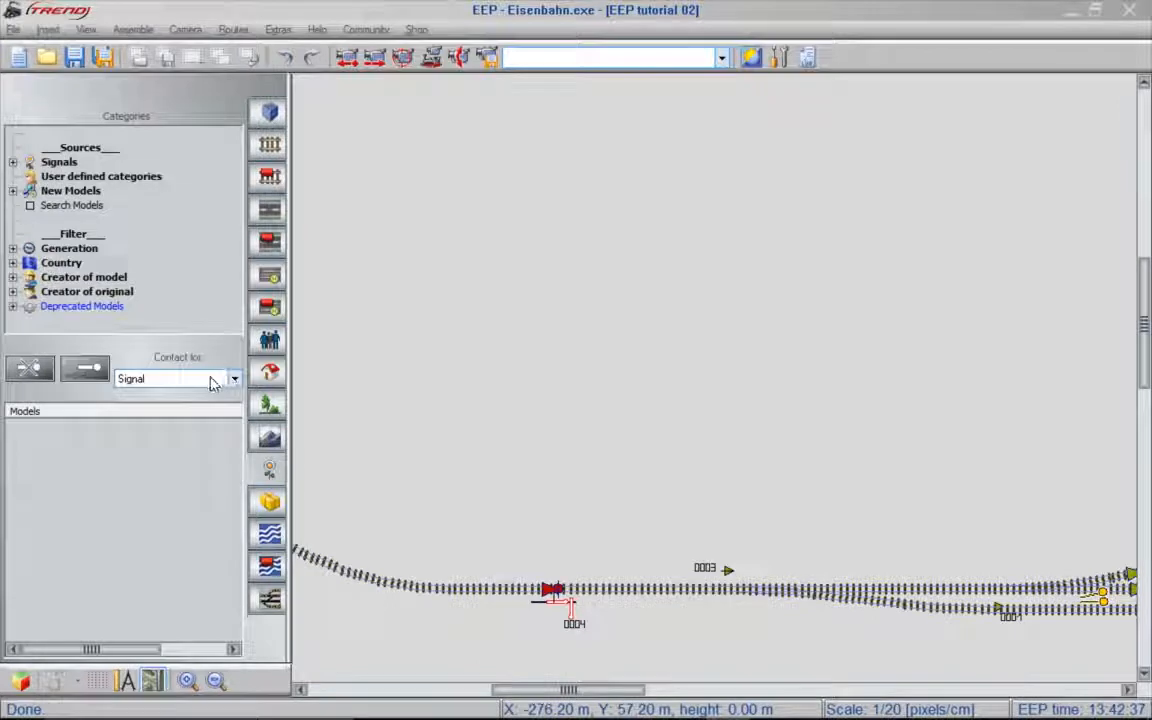
{"action": "left_click", "coordinate": [212, 384]}
{"action": "left_click", "coordinate": [200, 406]}
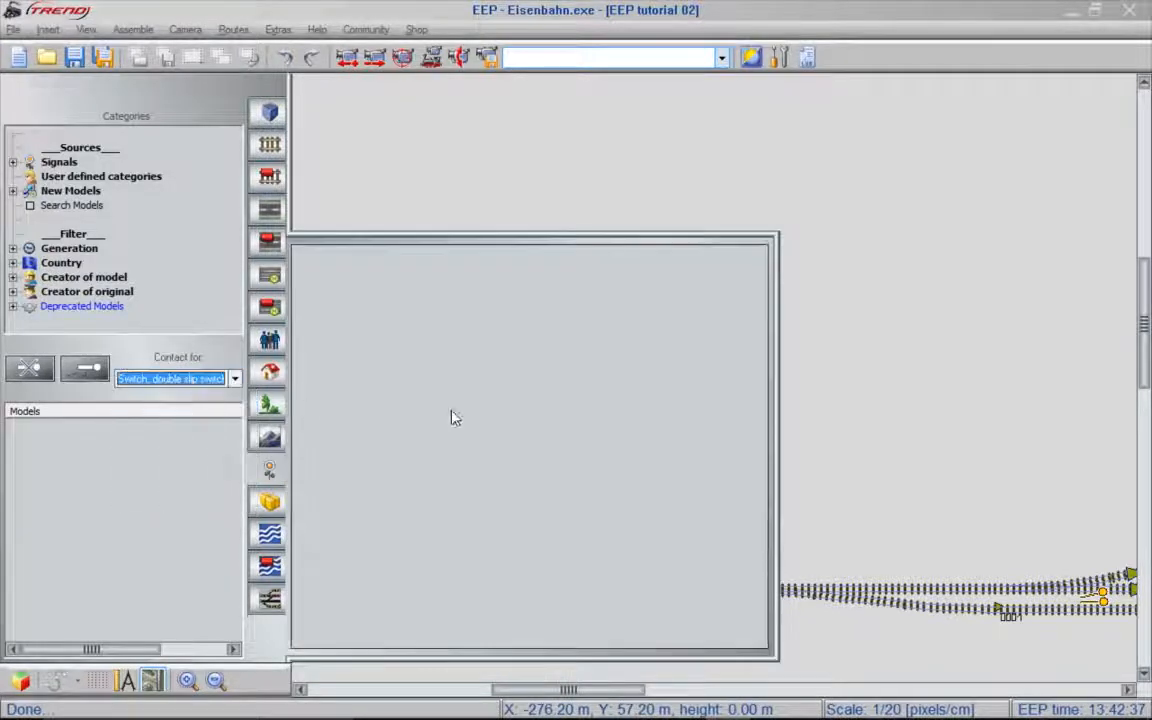
{"action": "scroll", "coordinate": [738, 393], "scroll_direction": "down", "scroll_amount": 3}
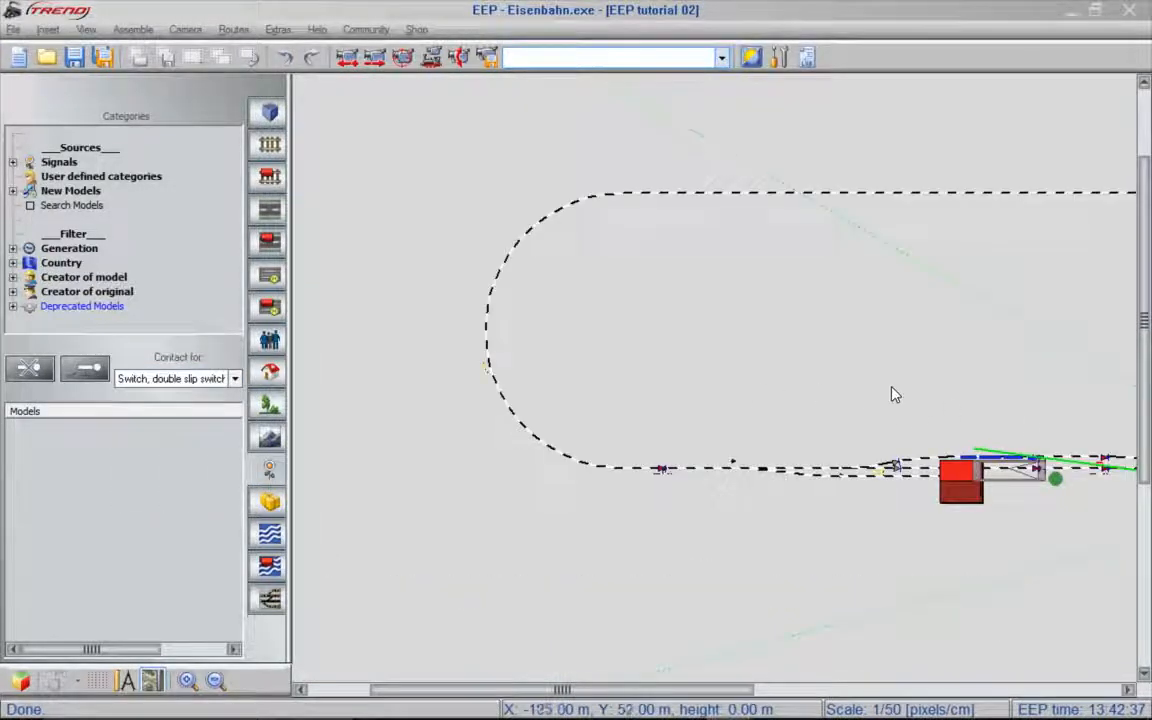
{"action": "scroll", "coordinate": [1132, 467], "scroll_direction": "up", "scroll_amount": 1}
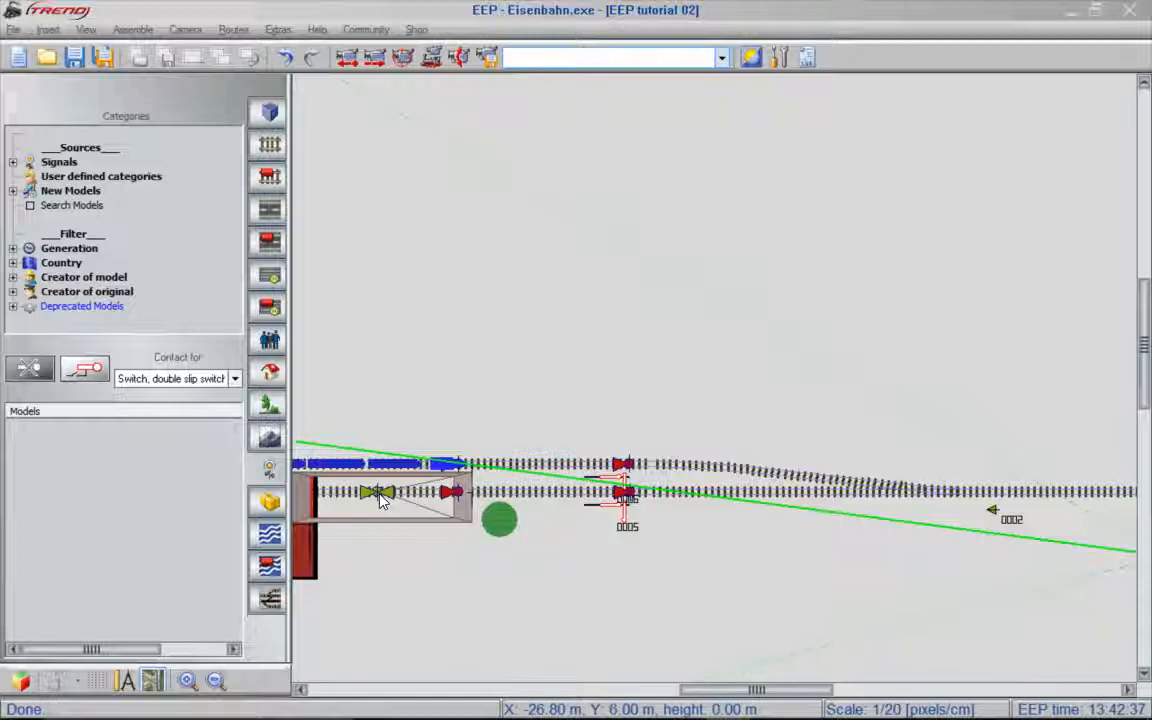
- Set the effect of the switch 0002 contact on the platform track to Branch
{"action": "left_click", "coordinate": [378, 493]}
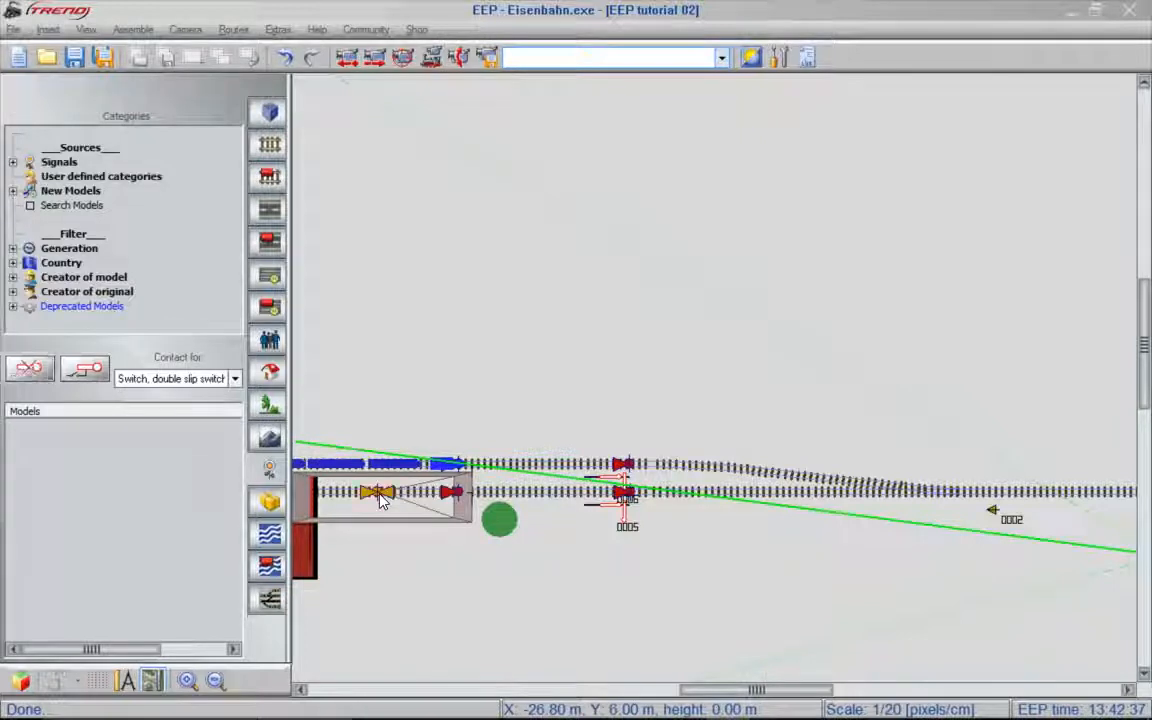
{"action": "right_click", "coordinate": [378, 493]}
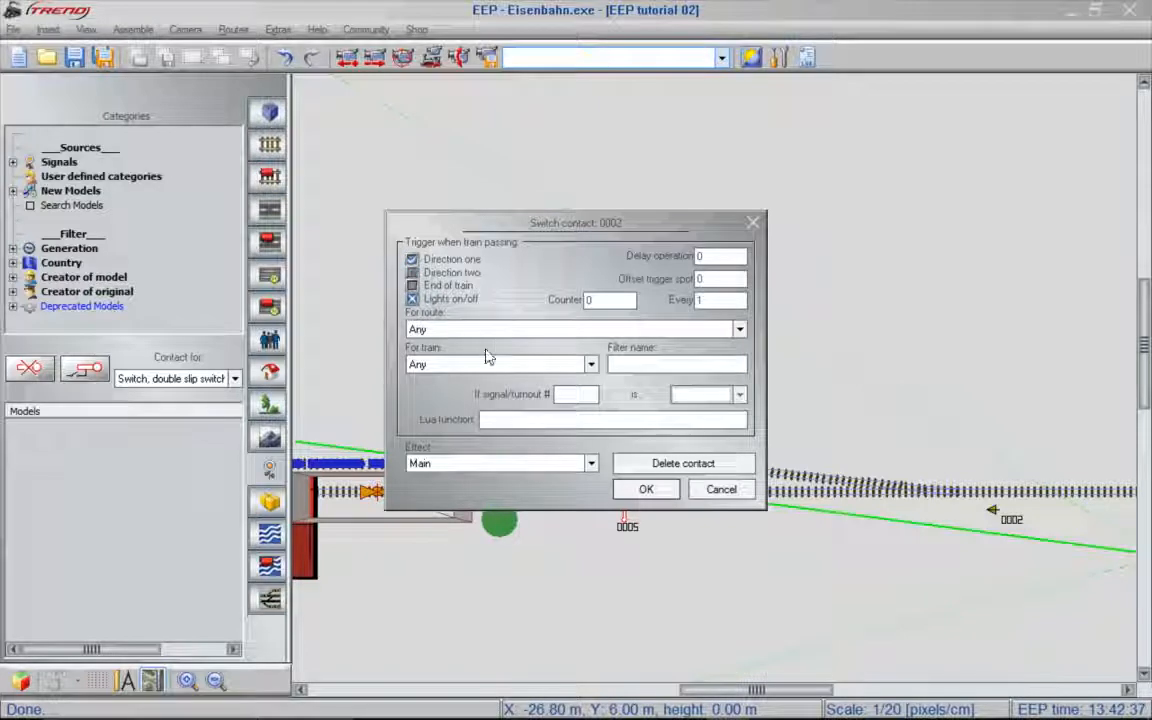
{"action": "left_click", "coordinate": [474, 466]}
{"action": "left_click", "coordinate": [471, 498]}
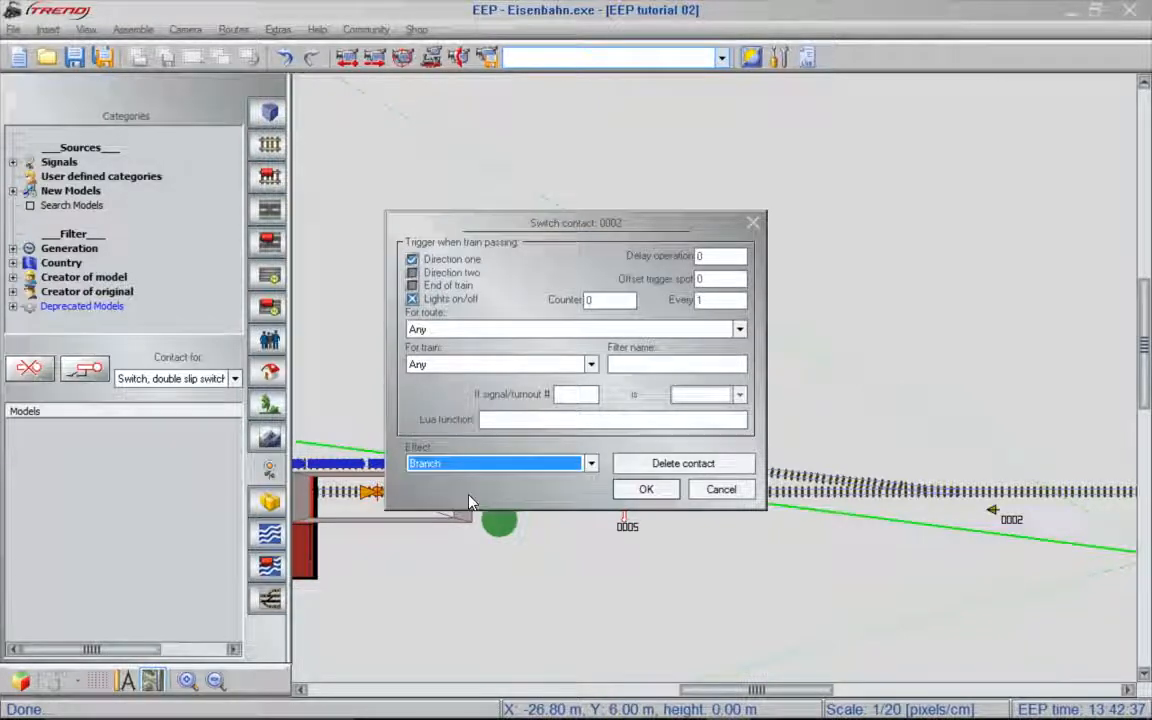
{"action": "left_click", "coordinate": [655, 490]}
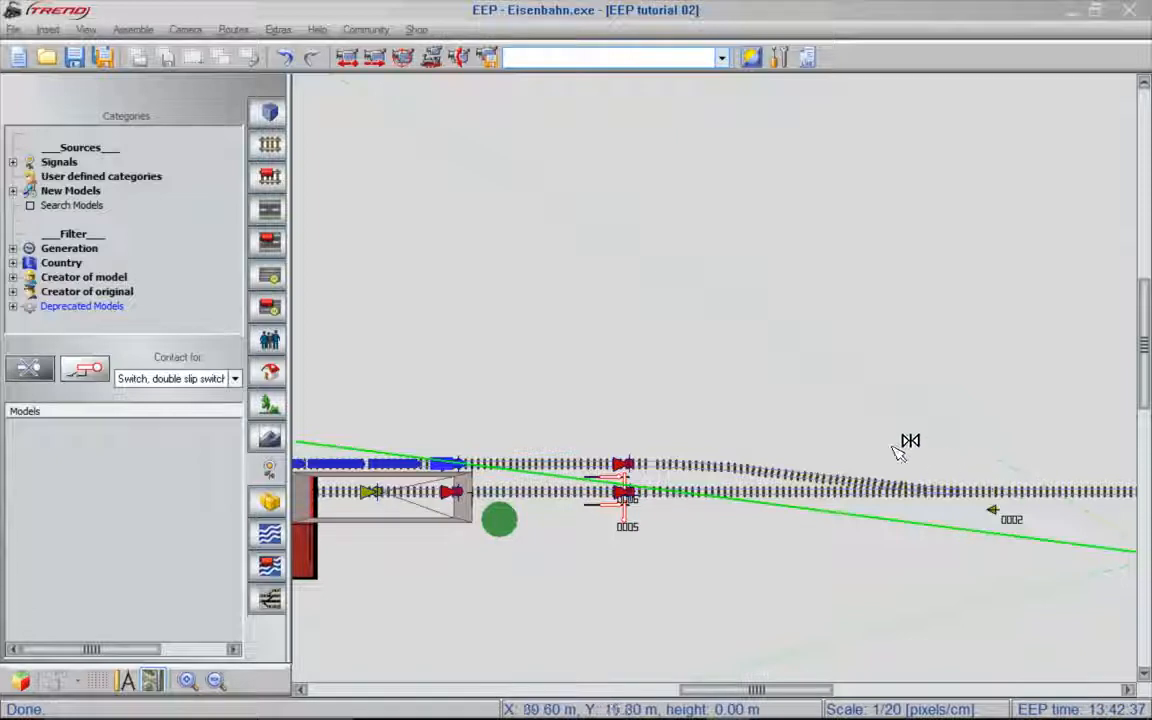
- Place a contact for switch 0002 on the upper track beside the platform, triggered only in direction one, with effect Main
{"action": "left_click", "coordinate": [378, 472]}
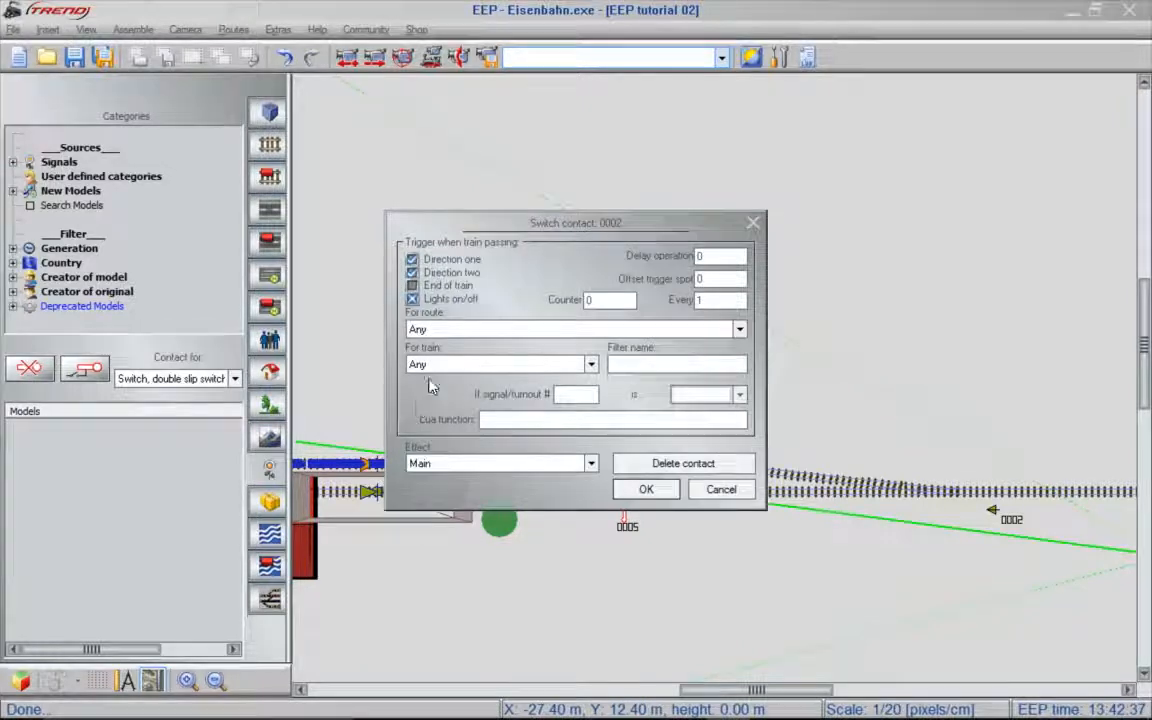
{"action": "left_click", "coordinate": [465, 273]}
{"action": "left_click", "coordinate": [644, 488]}
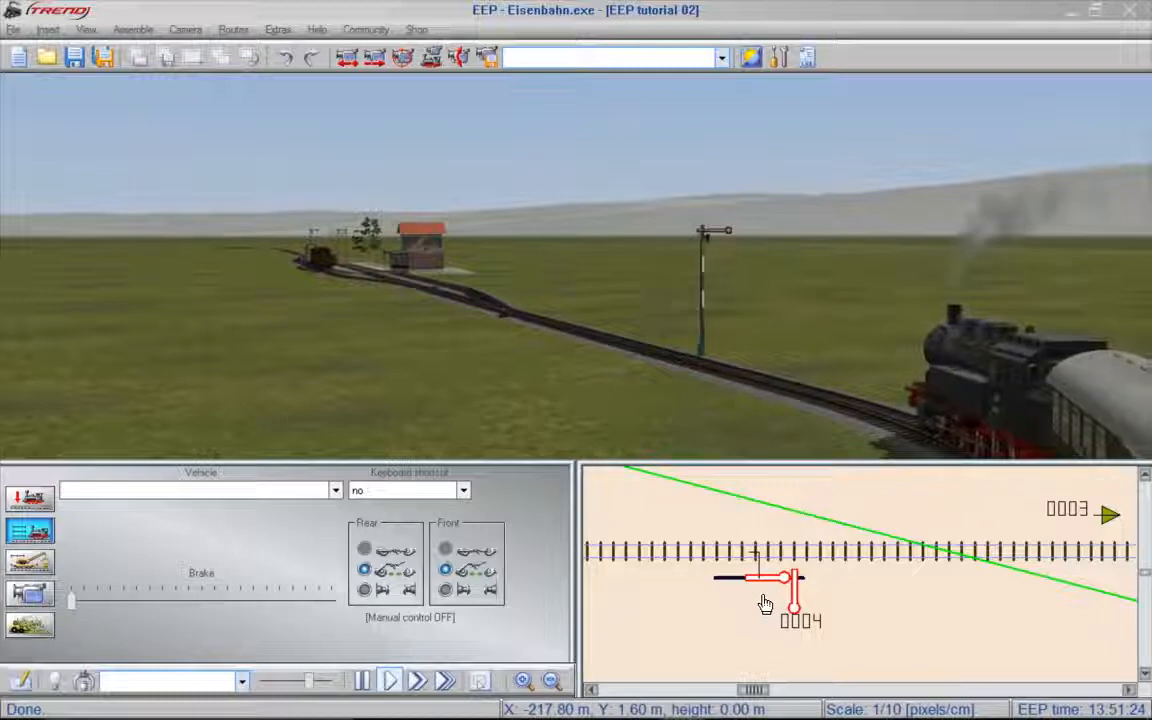
- Set signal 0004 to clear for the passenger train, and review signal 0004 and the station exit signals in the plan
{"action": "left_click", "coordinate": [764, 604]}
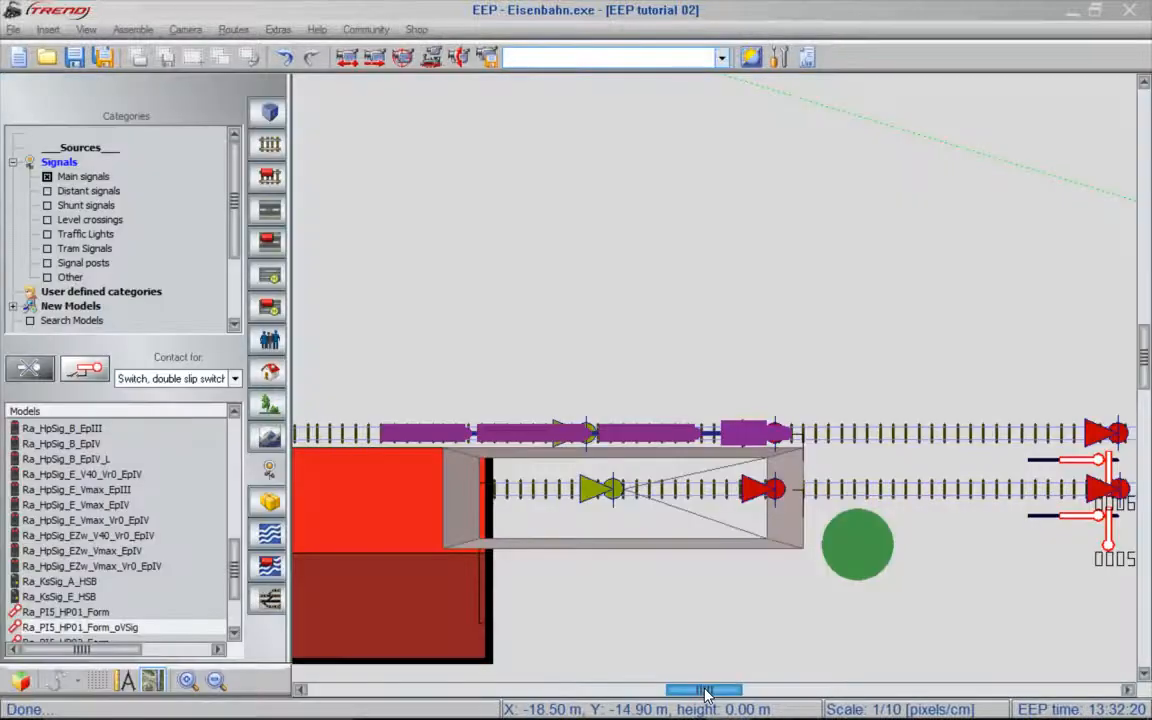
{"action": "left_click_drag", "start_coordinate": [705, 693], "coordinate": [566, 692]}
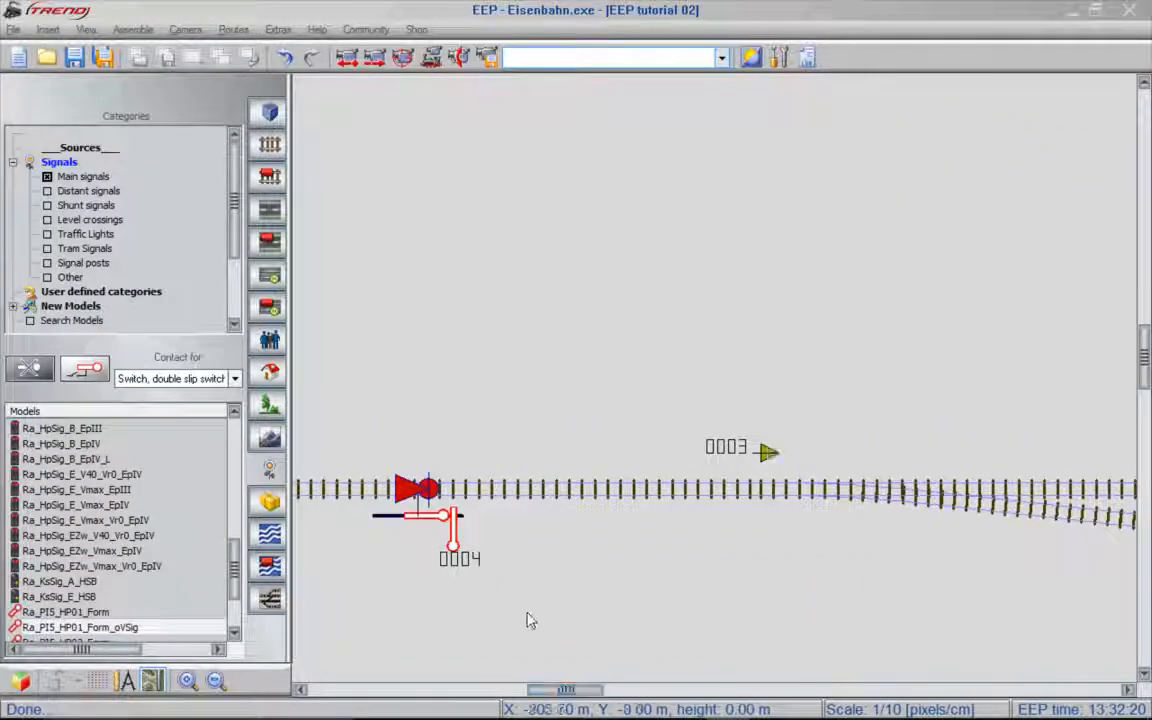
{"action": "left_click", "coordinate": [450, 535]}
{"action": "left_click_drag", "start_coordinate": [562, 690], "coordinate": [812, 692]}
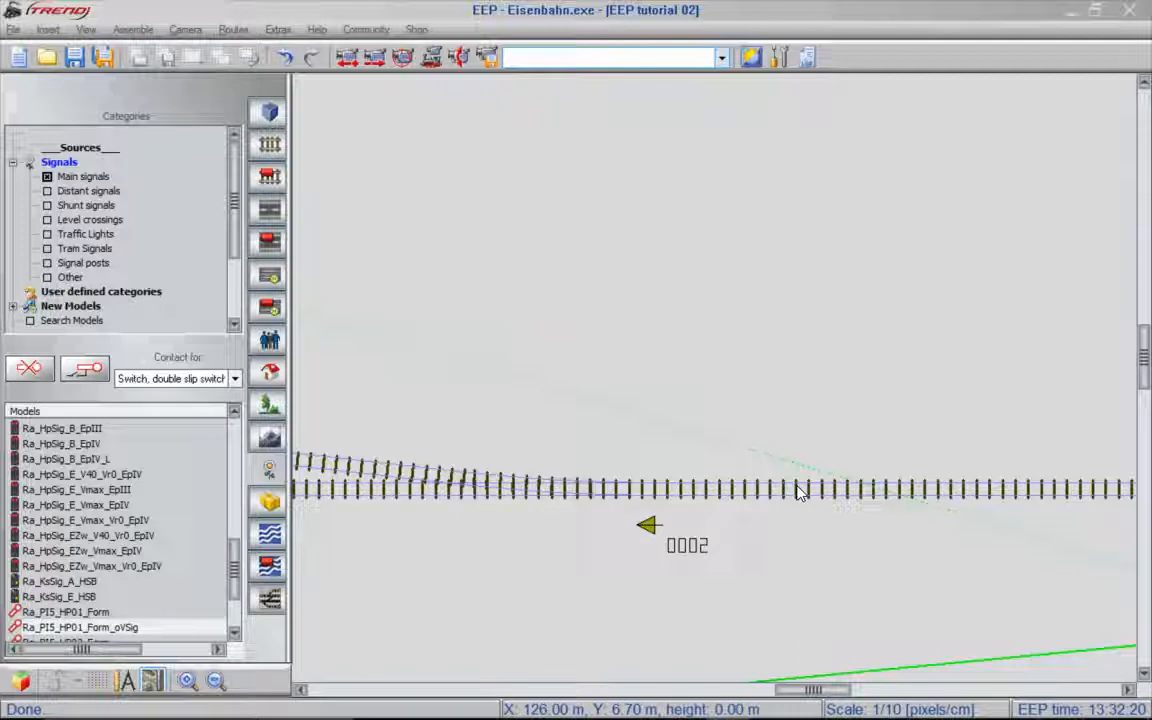
{"action": "left_click_drag", "start_coordinate": [830, 694], "coordinate": [762, 694]}
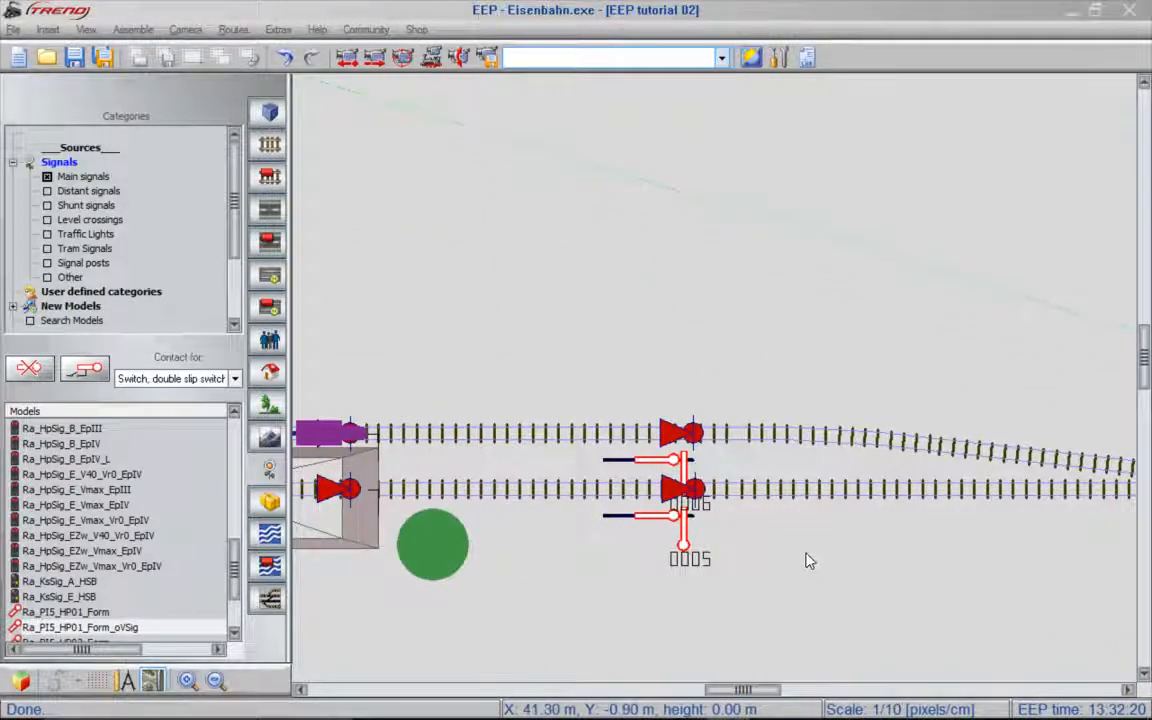
- Link signal 0005 to signal 04 so that Danger sets it to Clear, leaving the Clear aspect at No change
{"action": "left_click", "coordinate": [661, 527]}
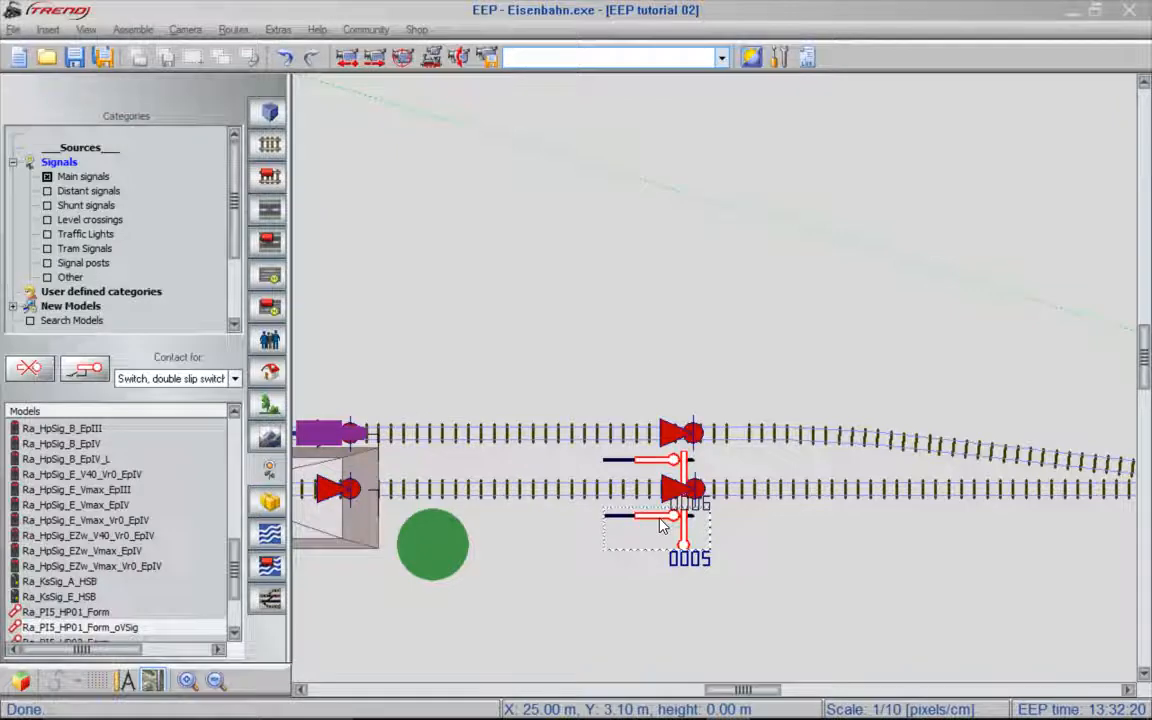
{"action": "right_click", "coordinate": [661, 527]}
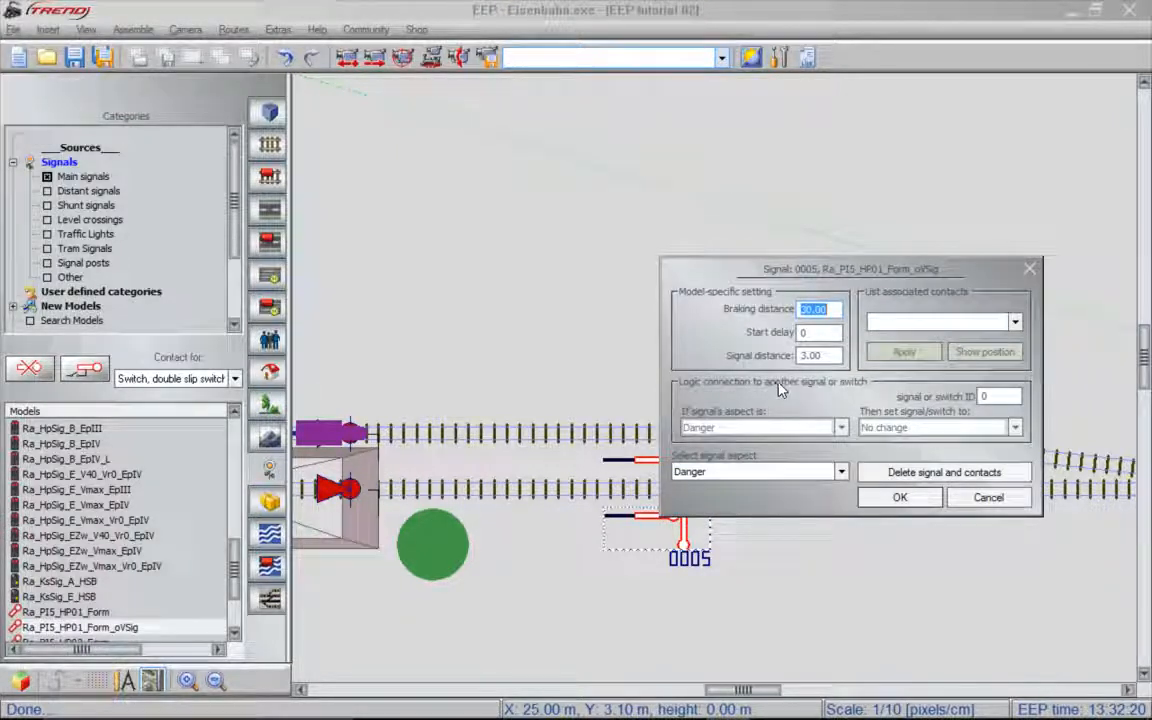
{"action": "left_click", "coordinate": [1015, 395]}
{"action": "type", "text": "4"}
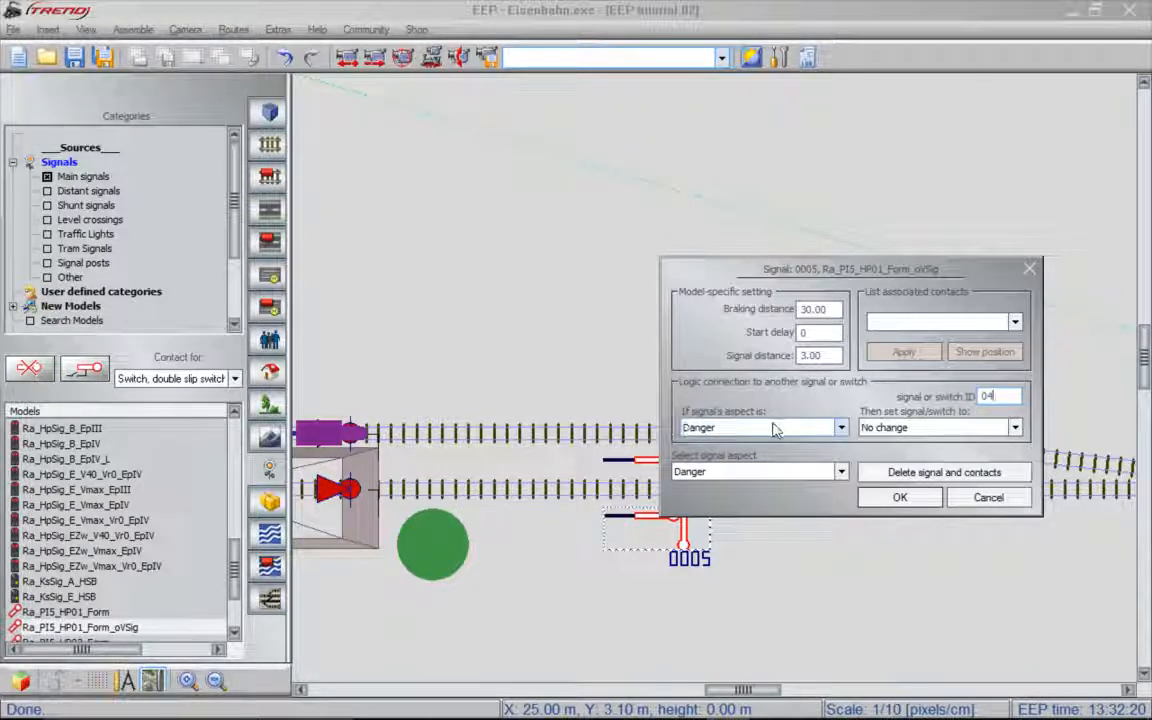
{"action": "left_click", "coordinate": [1013, 427]}
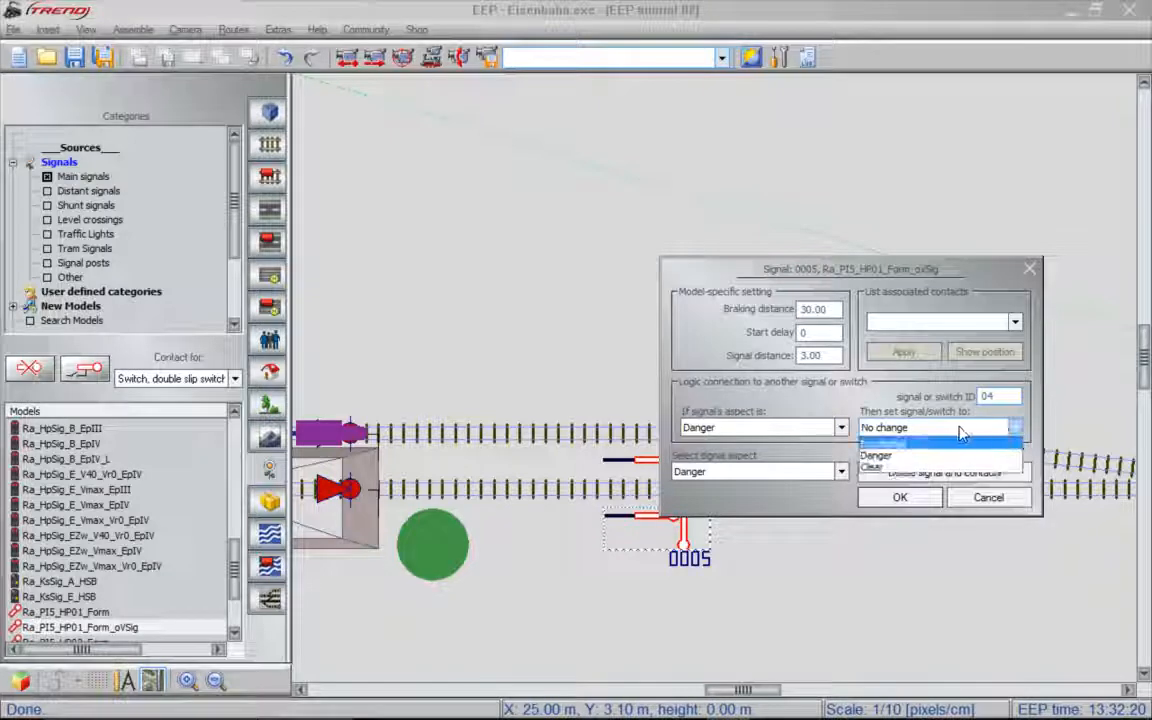
{"action": "left_click", "coordinate": [878, 468]}
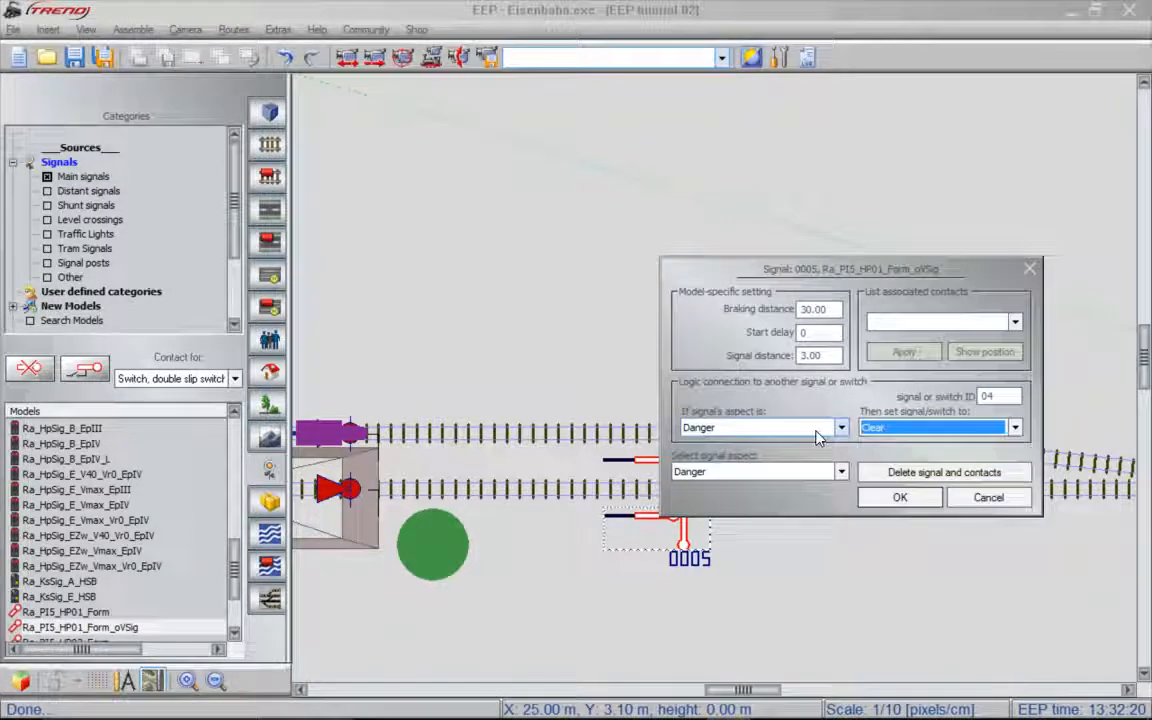
{"action": "left_click", "coordinate": [828, 429]}
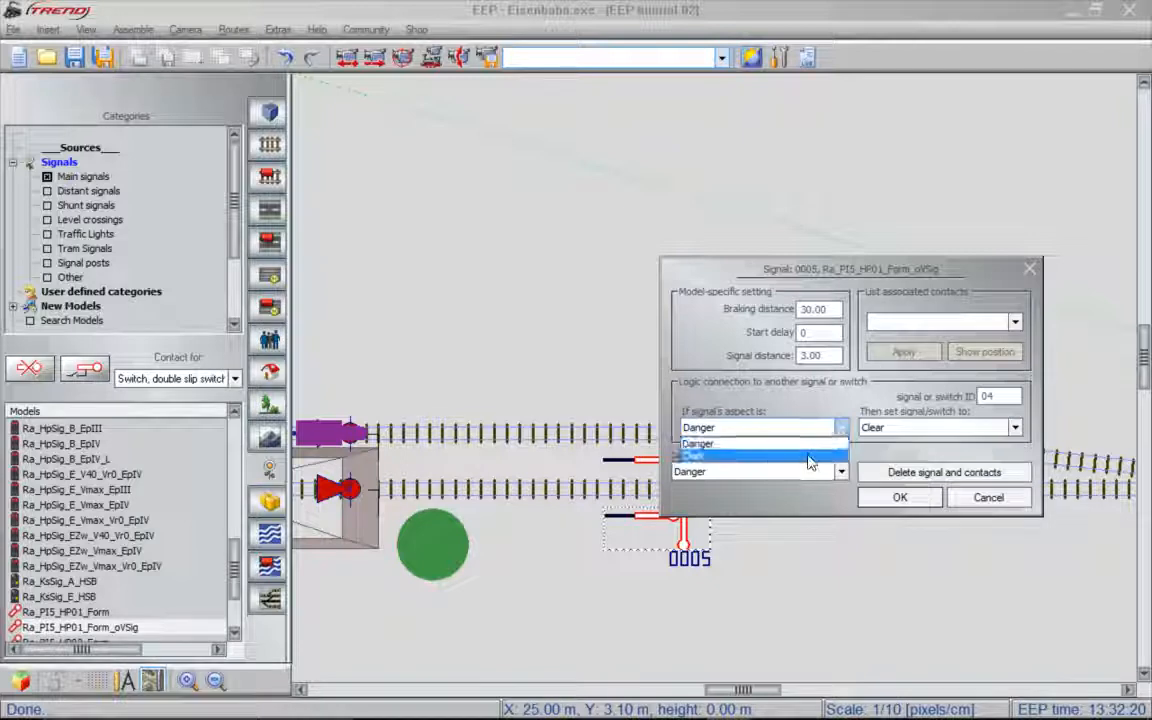
{"action": "left_click", "coordinate": [810, 458]}
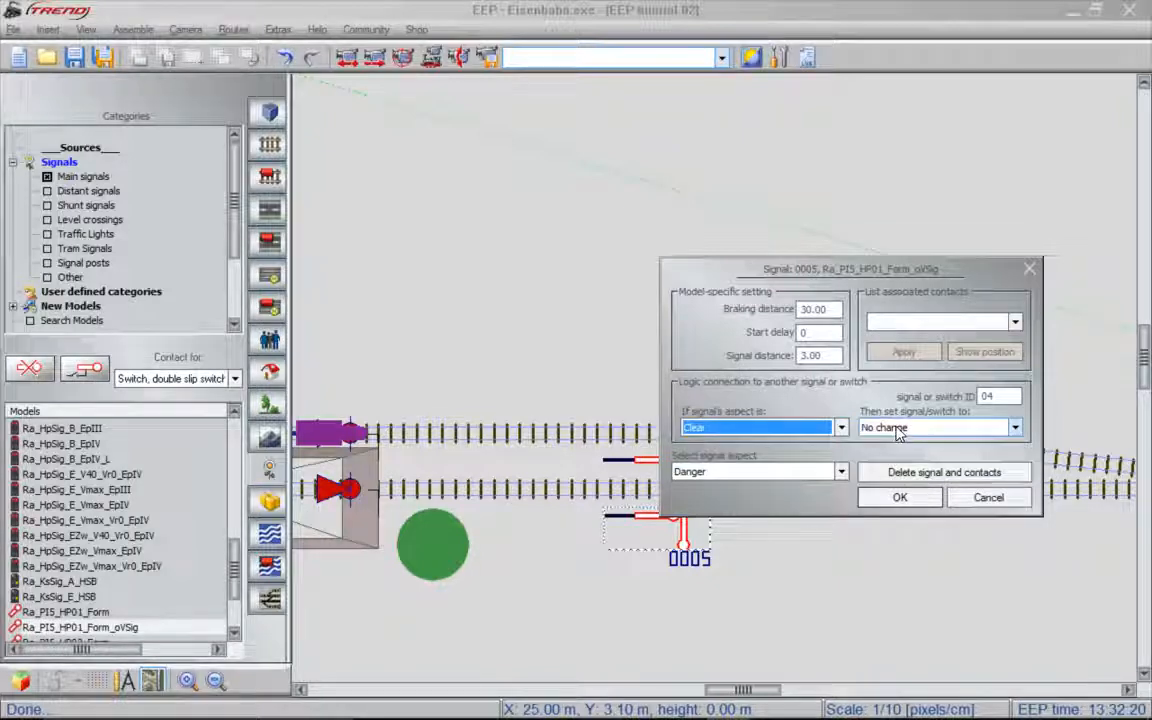
{"action": "left_click", "coordinate": [940, 503]}
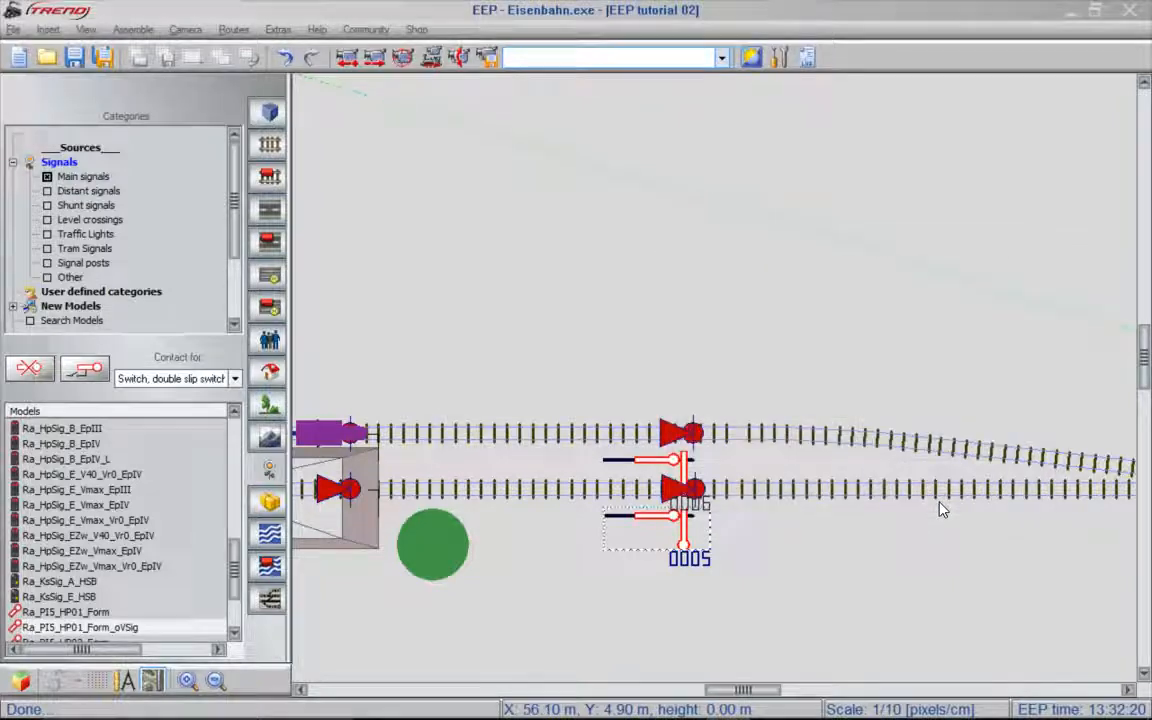
- Link signal 0006 to signal 04 so that the Danger aspect sets it to Clear
{"action": "left_click", "coordinate": [667, 468]}
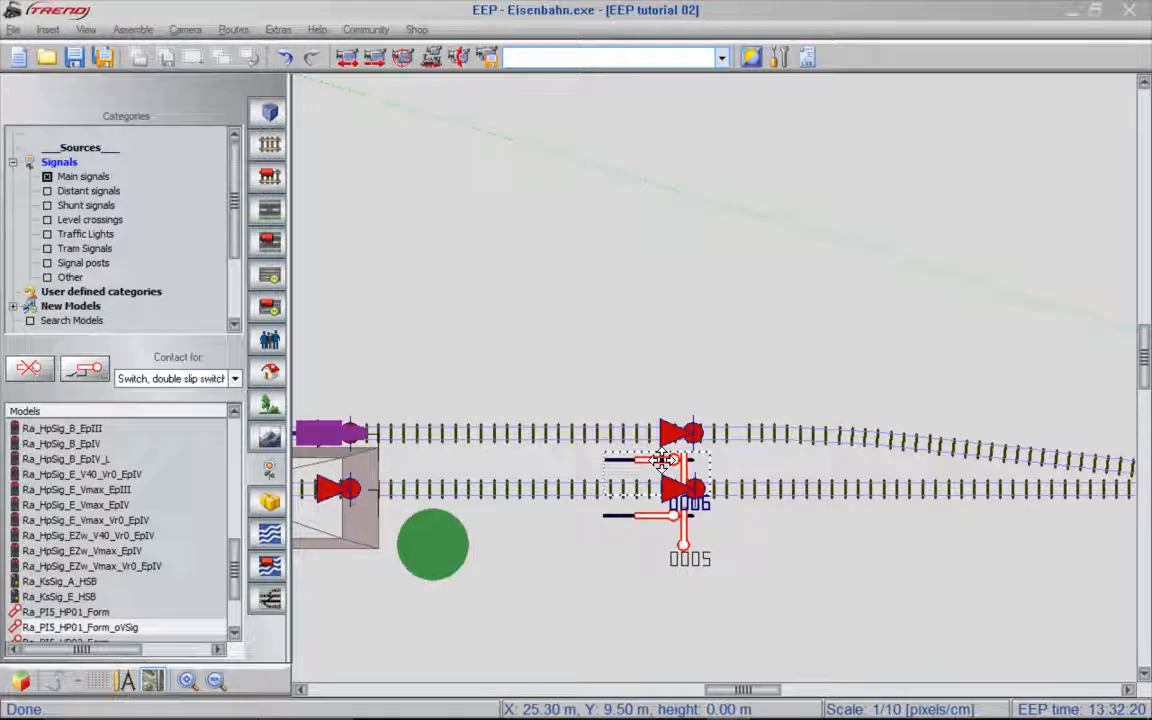
{"action": "double_click", "coordinate": [663, 461]}
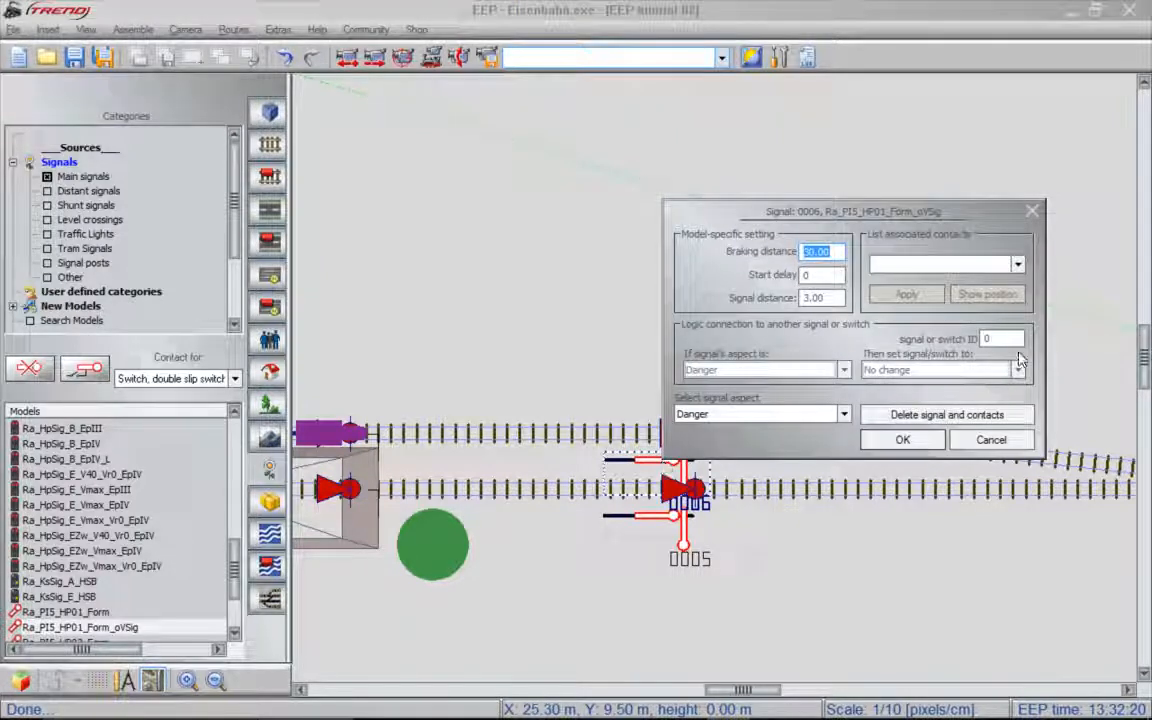
{"action": "left_click", "coordinate": [1013, 338]}
{"action": "type", "text": "5"}
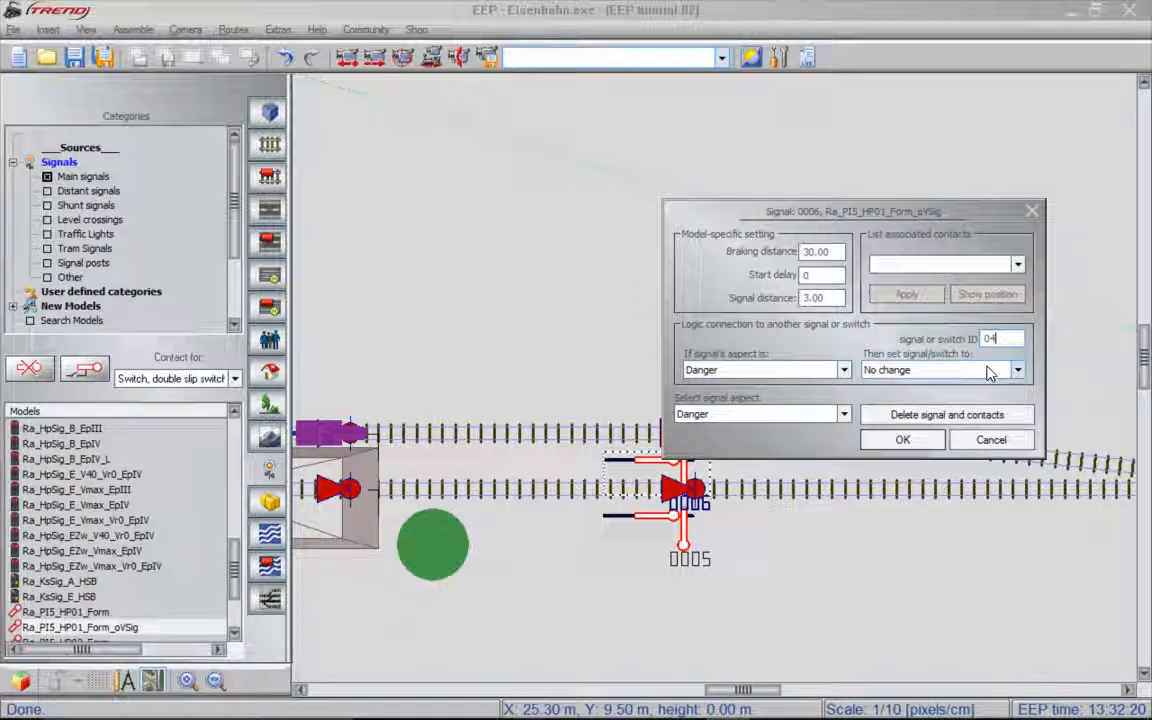
{"action": "left_click", "coordinate": [1018, 371]}
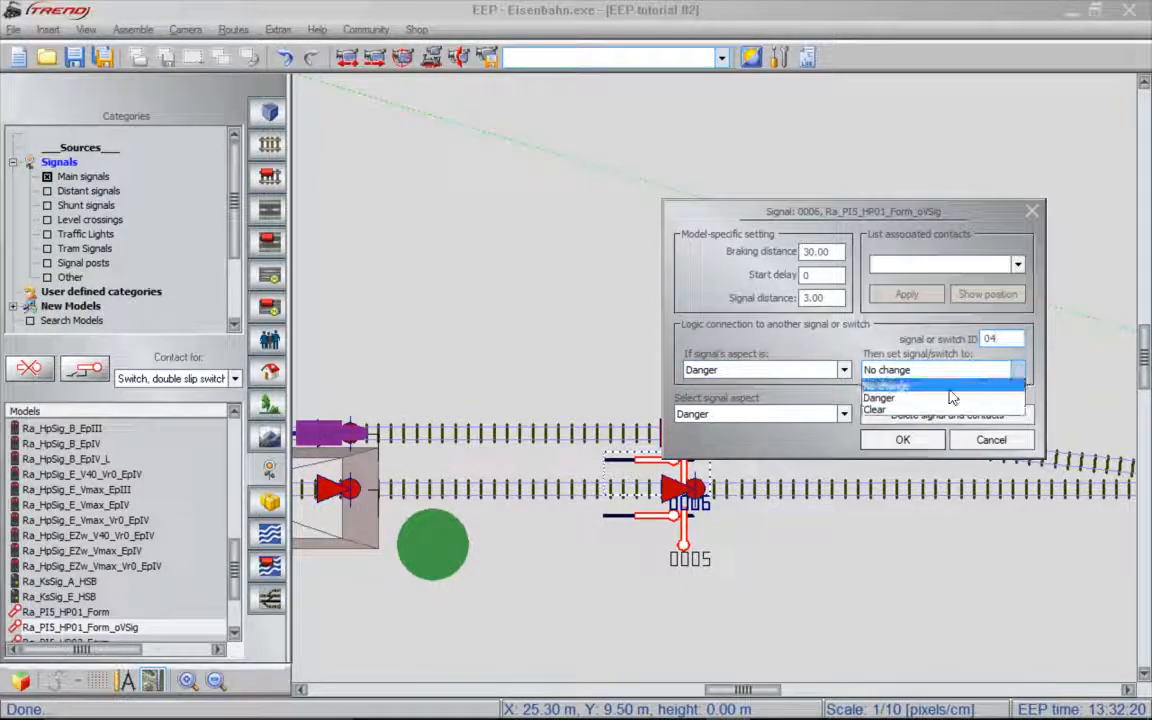
{"action": "left_click", "coordinate": [913, 409]}
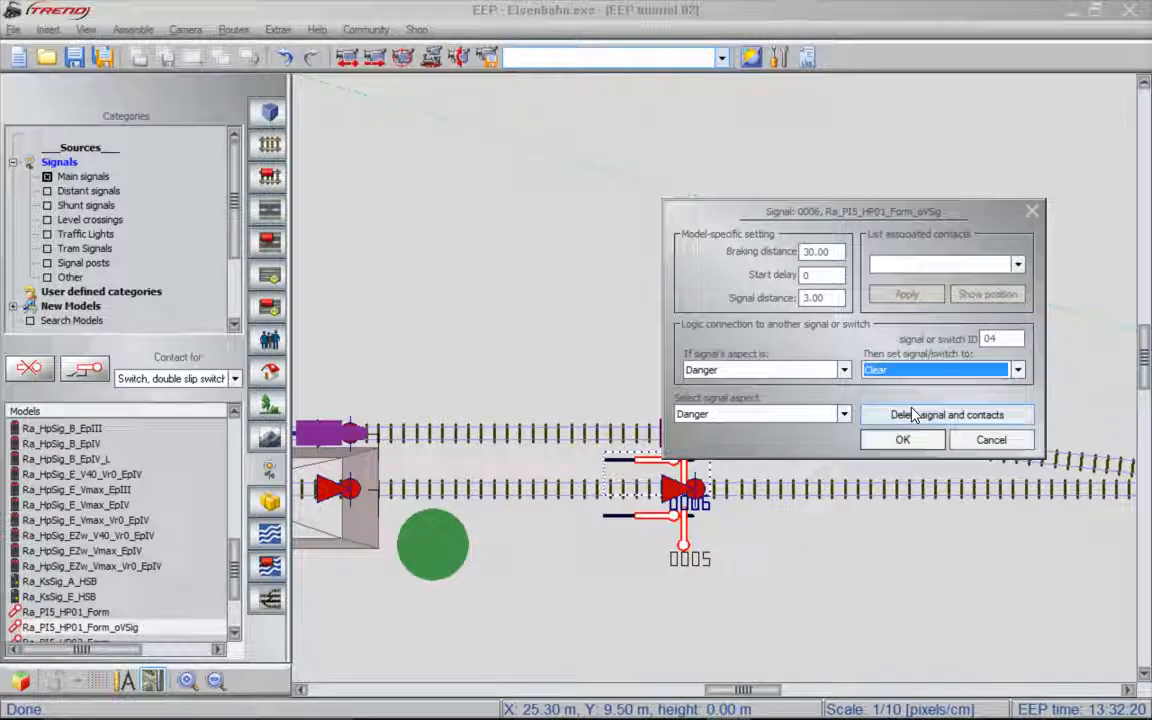
{"action": "left_click", "coordinate": [936, 443]}
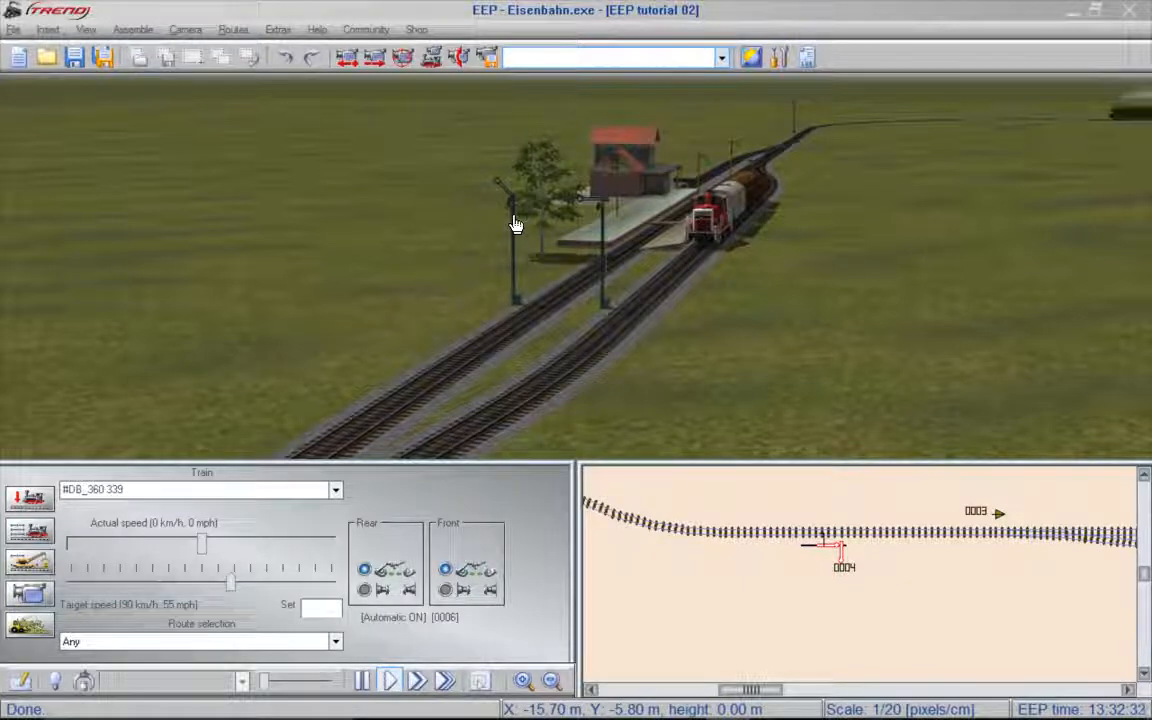
- Set the platform track's exit signal to danger, and view the passenger train at the station from the opposite side
{"action": "left_click", "coordinate": [519, 305]}
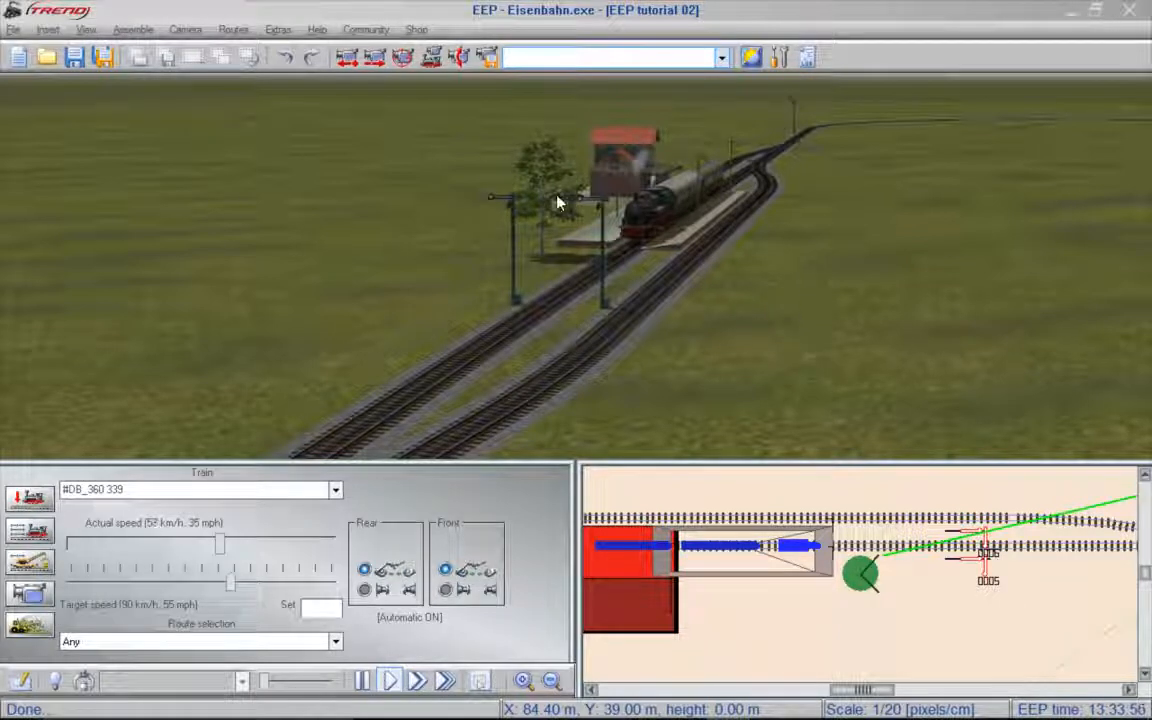
{"action": "right_click_drag", "start_coordinate": [554, 204], "coordinate": [1150, 165]}
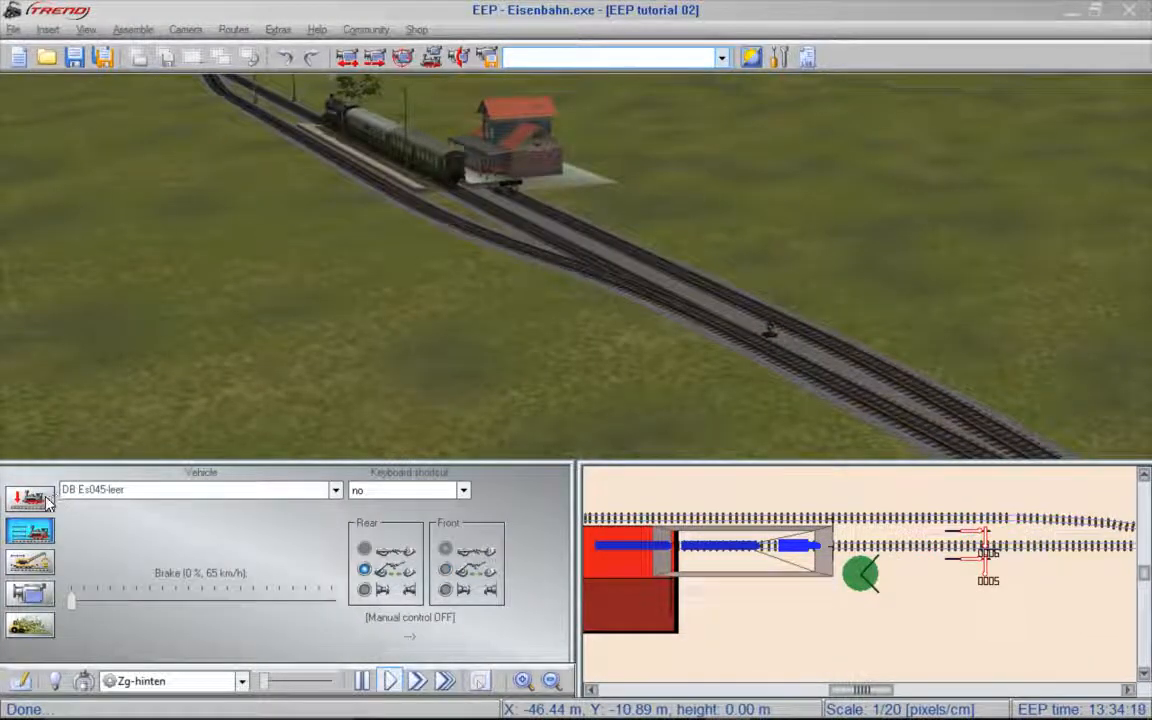
- Search the Structures models for "shed" in 3D object editing mode
{"action": "left_click", "coordinate": [47, 502]}
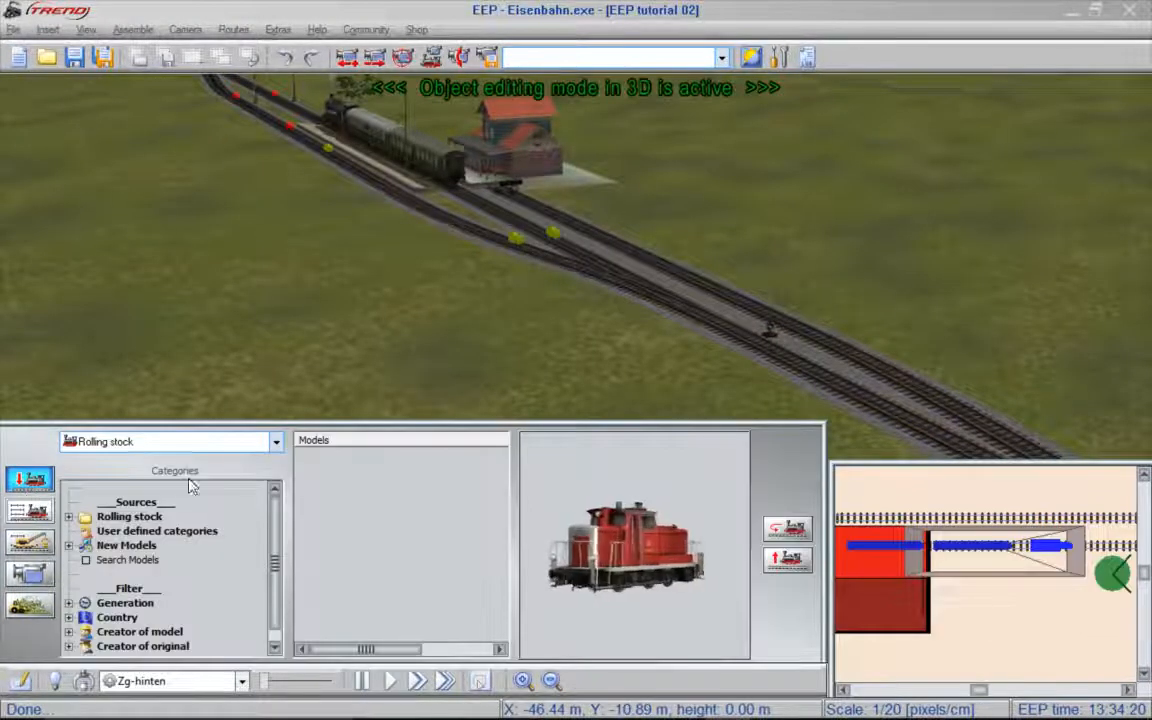
{"action": "left_click", "coordinate": [172, 440]}
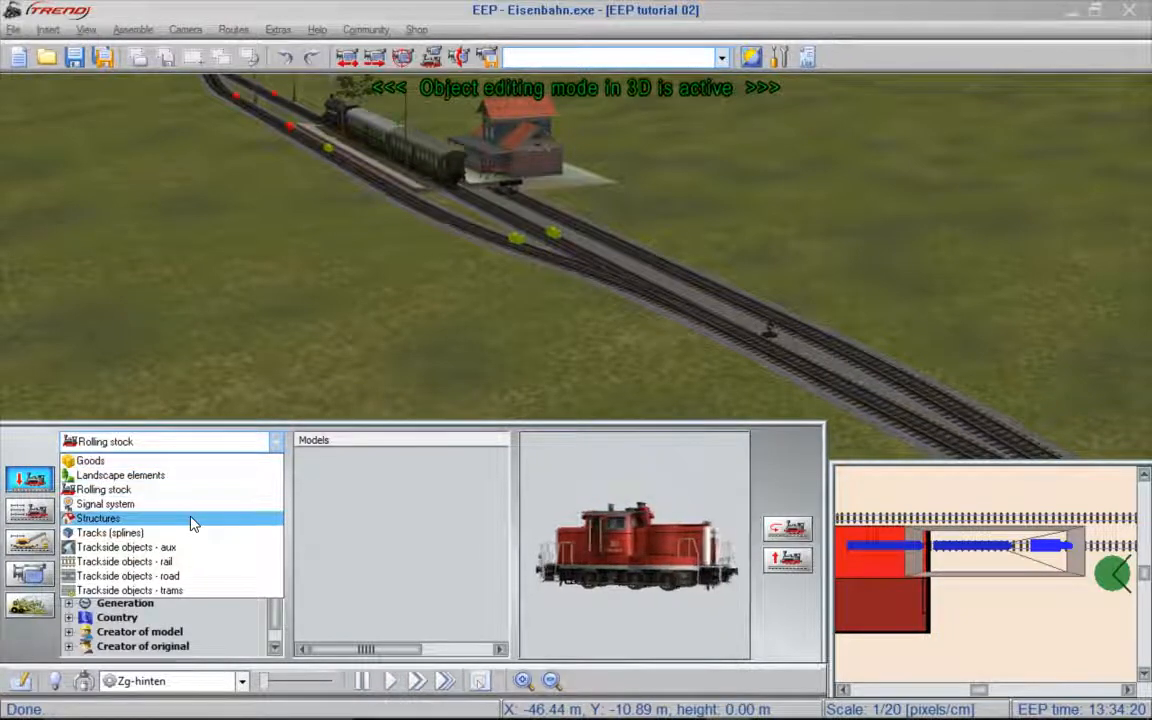
{"action": "left_click", "coordinate": [193, 521]}
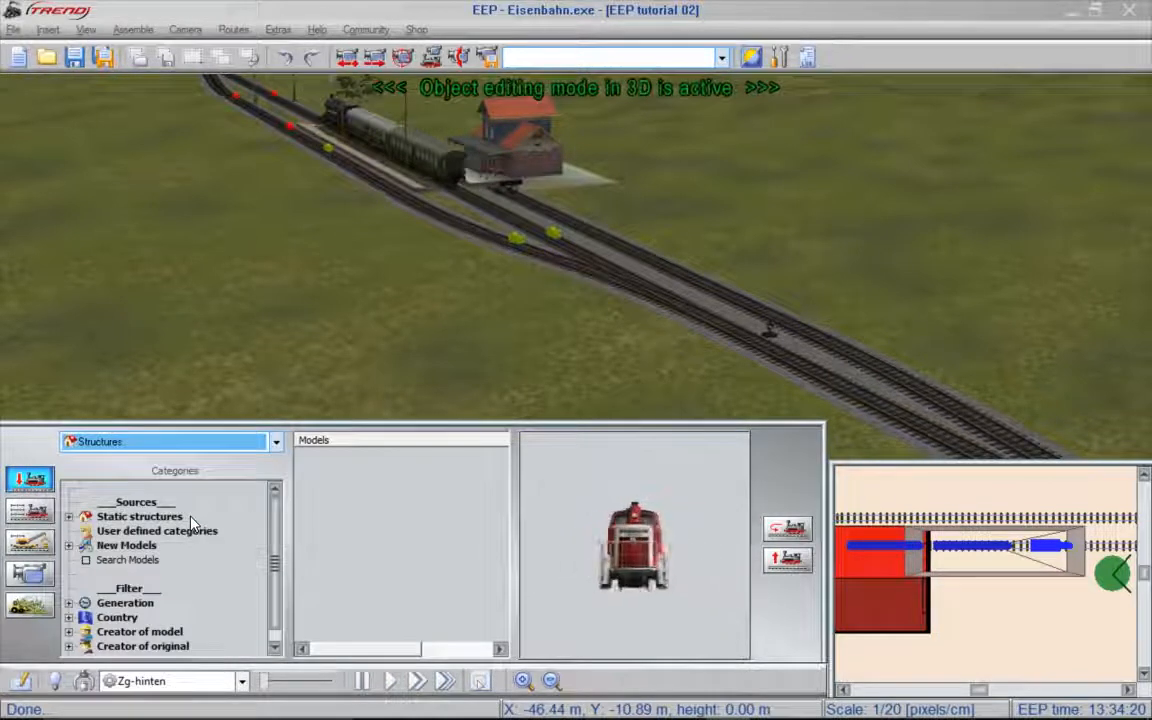
{"action": "right_click", "coordinate": [212, 503]}
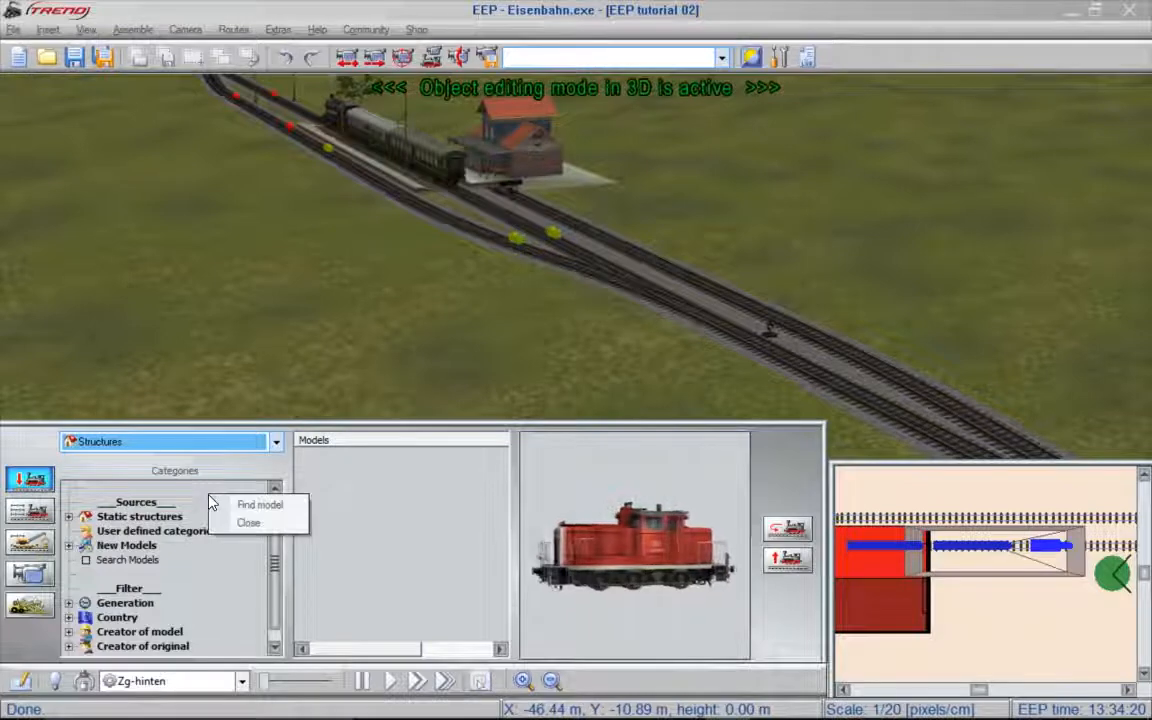
{"action": "left_click", "coordinate": [240, 507]}
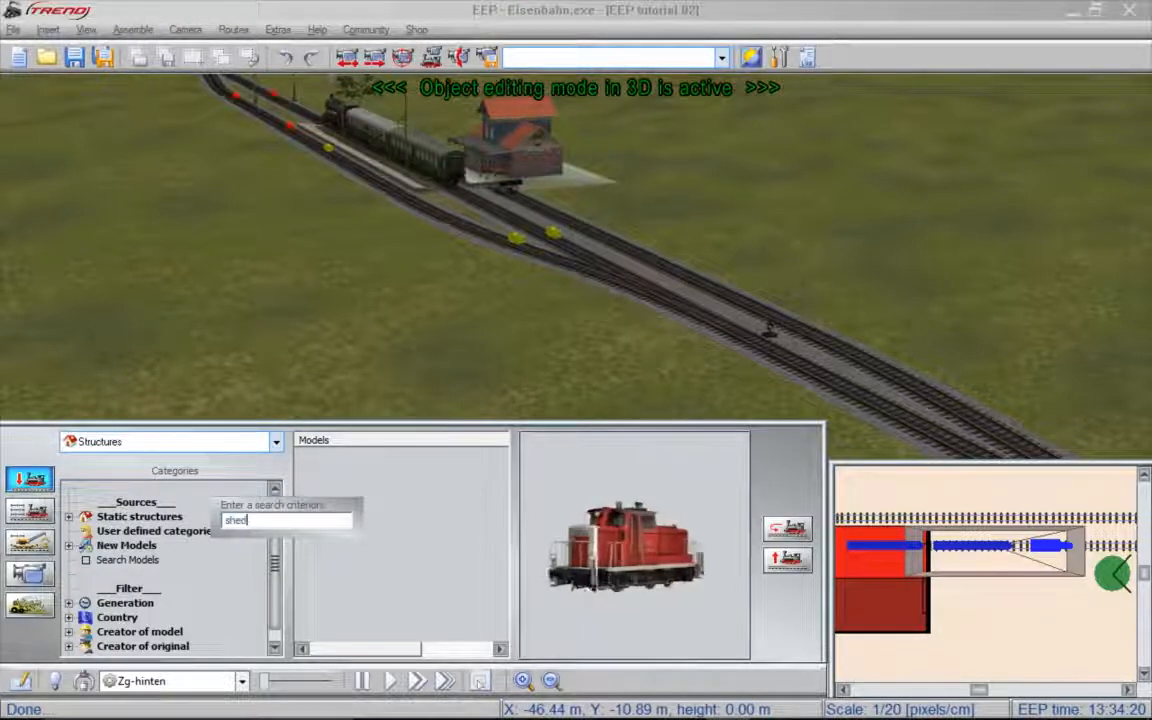
{"action": "type", "text": "shed"}
{"action": "key", "text": "Return"}
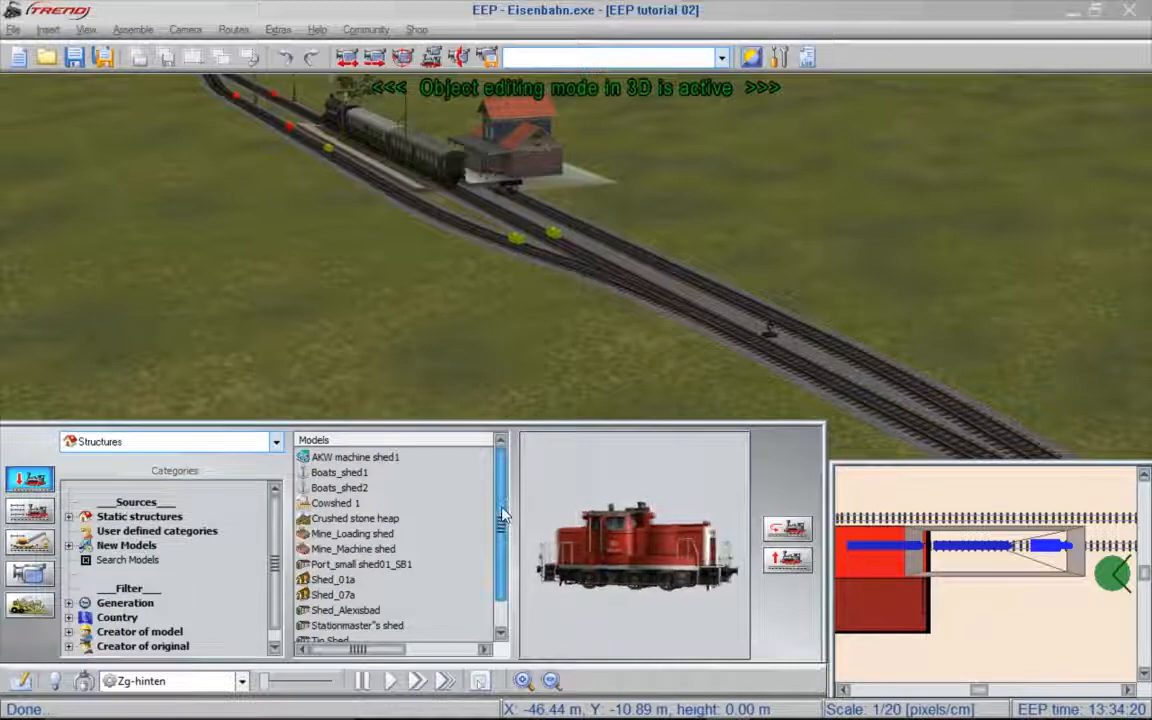
- Insert the Uhlstaedt Shed beside the tracks next to the station building
{"action": "scroll", "coordinate": [503, 515], "scroll_direction": "down", "scroll_amount": 2}
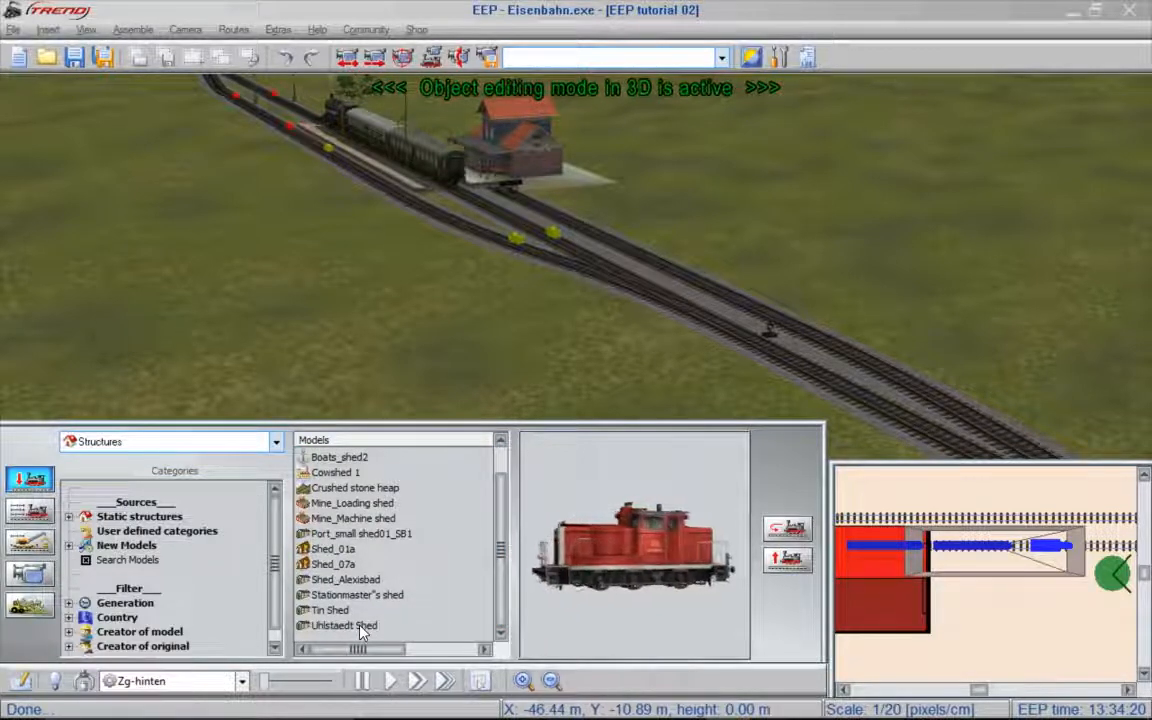
{"action": "left_click", "coordinate": [362, 626]}
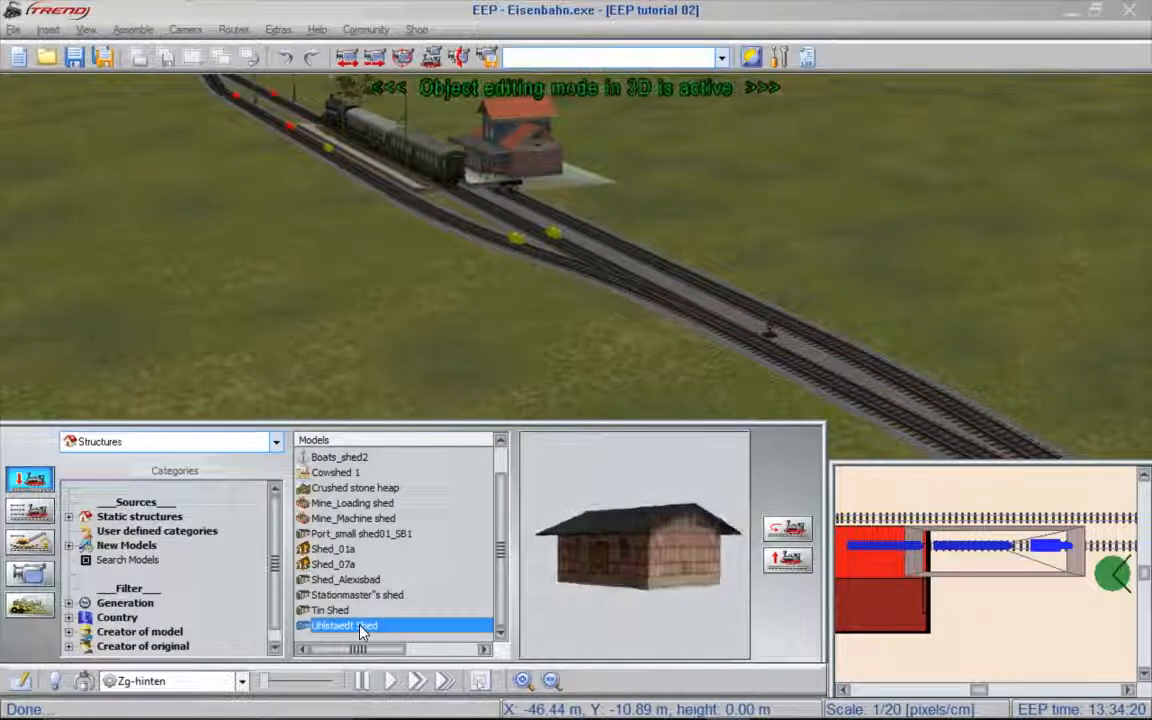
{"action": "left_click", "coordinate": [655, 220]}
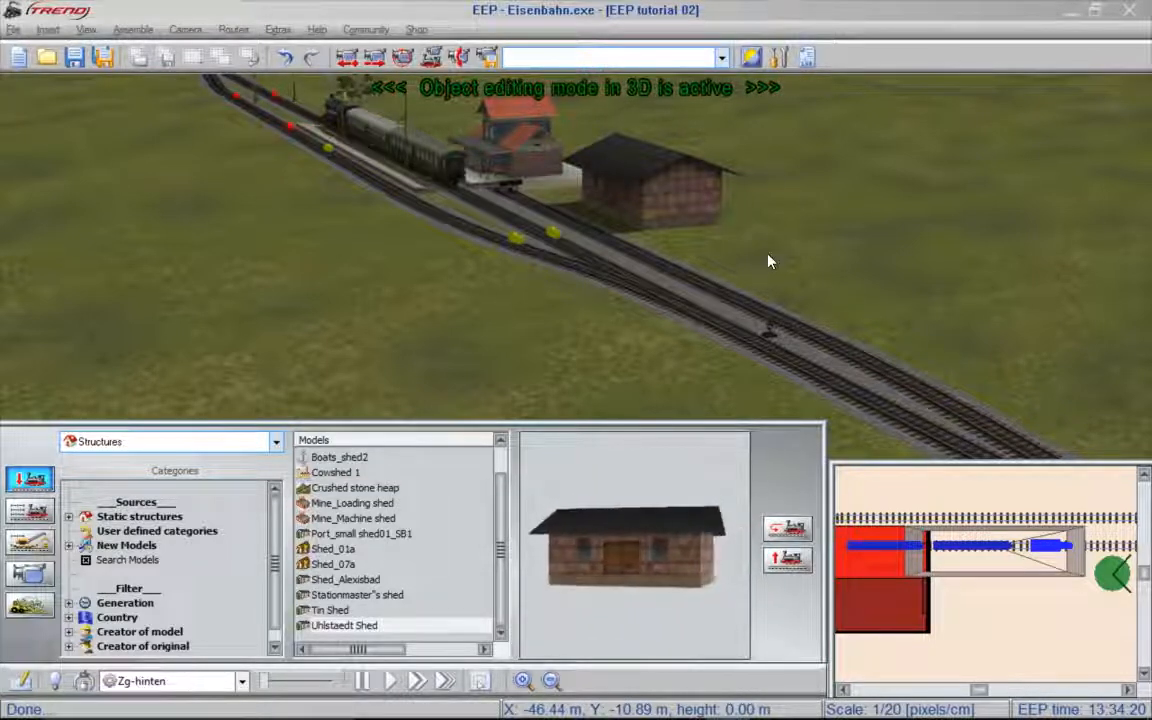
- Move the shed slightly back from the track to about X -79.54 m, Y -8.66 m
{"action": "scroll", "coordinate": [652, 160], "scroll_direction": "up", "scroll_amount": 5}
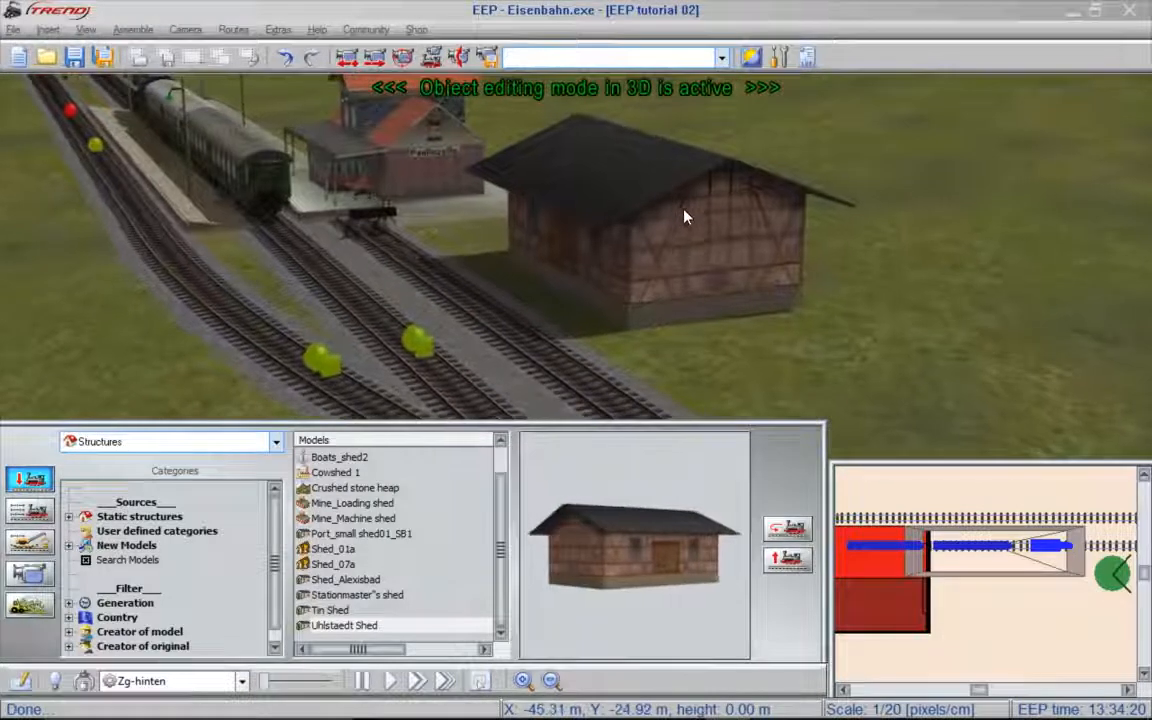
{"action": "left_click", "coordinate": [697, 225]}
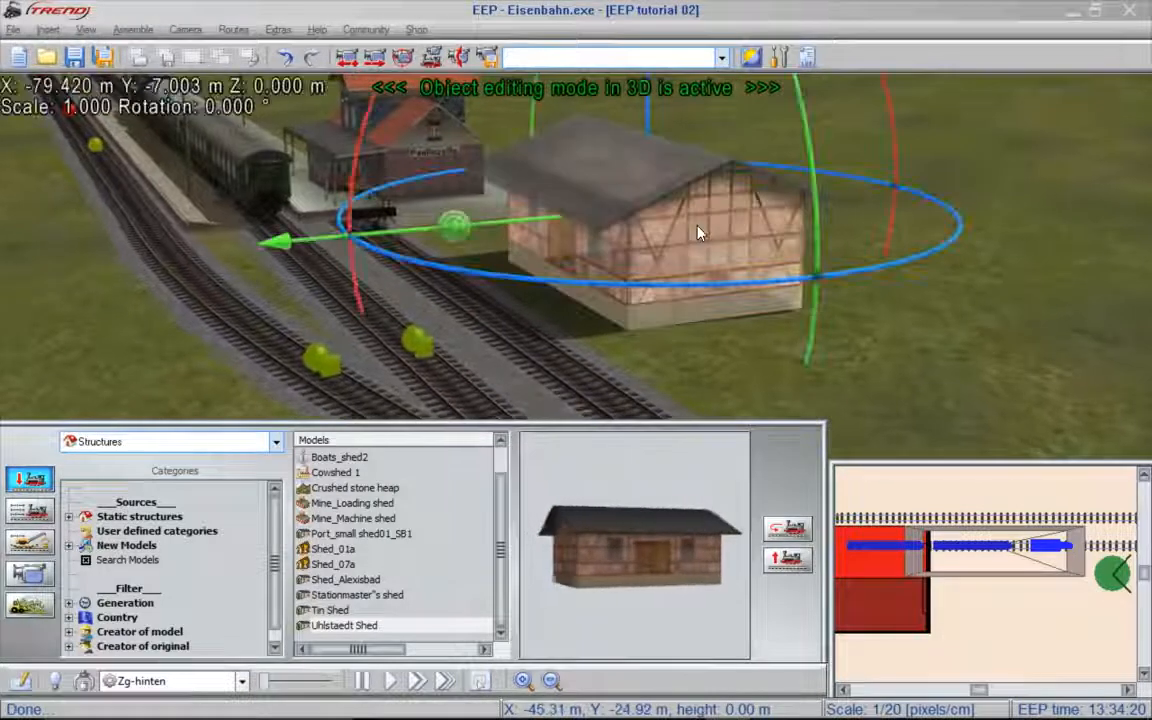
{"action": "scroll", "coordinate": [697, 225], "scroll_direction": "down", "scroll_amount": 4}
{"action": "right_click_drag", "start_coordinate": [985, 244], "coordinate": [867, 250]}
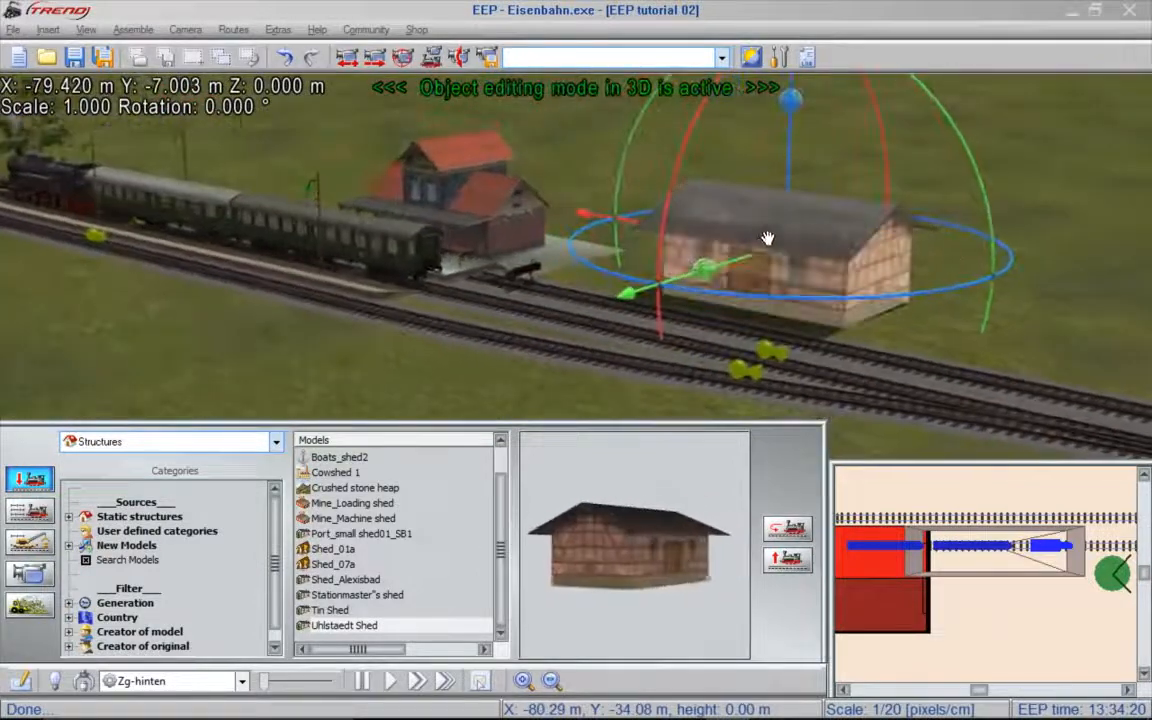
{"action": "mouse_move", "coordinate": [735, 255]}
{"action": "left_mouse_down"}
{"action": "mouse_move", "coordinate": [679, 303]}
{"action": "mouse_move", "coordinate": [753, 252]}
{"action": "left_mouse_up"}
{"action": "mouse_move", "coordinate": [648, 215]}
{"action": "left_mouse_down"}
{"action": "mouse_move", "coordinate": [586, 201]}
{"action": "mouse_move", "coordinate": [648, 215]}
{"action": "left_mouse_up"}
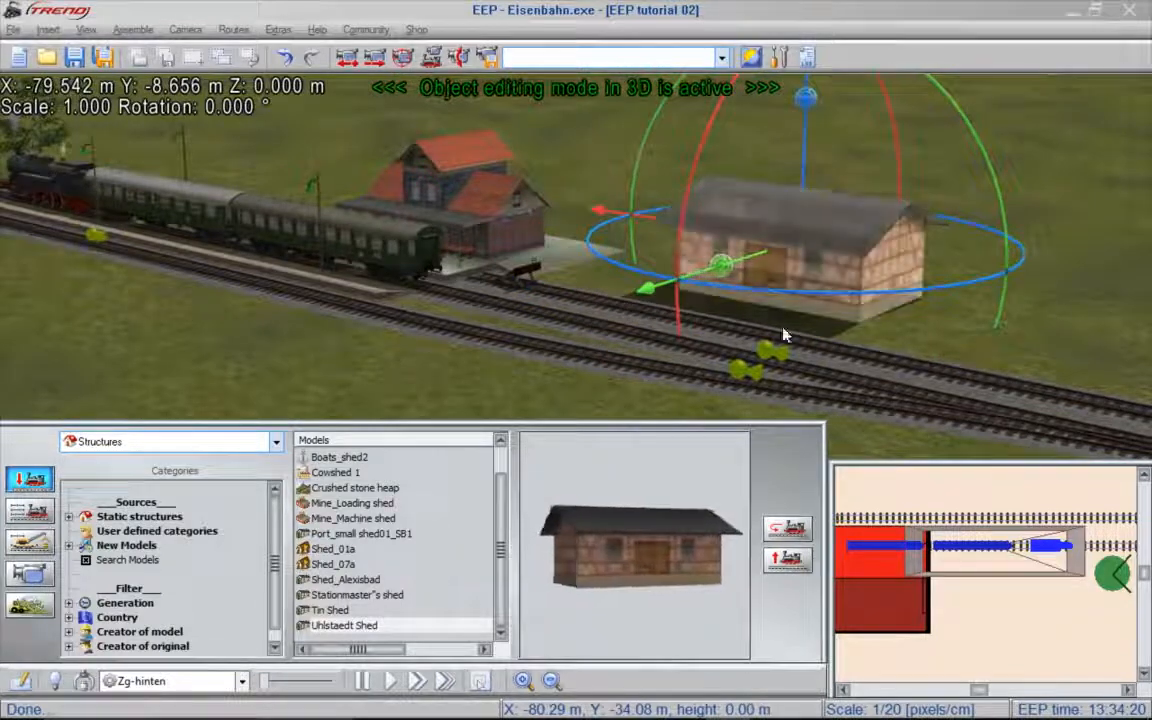
- Try rotating the shed about its vertical axis, finishing at 0°, and scale it to 1.020
{"action": "left_click_drag", "start_coordinate": [980, 280], "coordinate": [913, 206]}
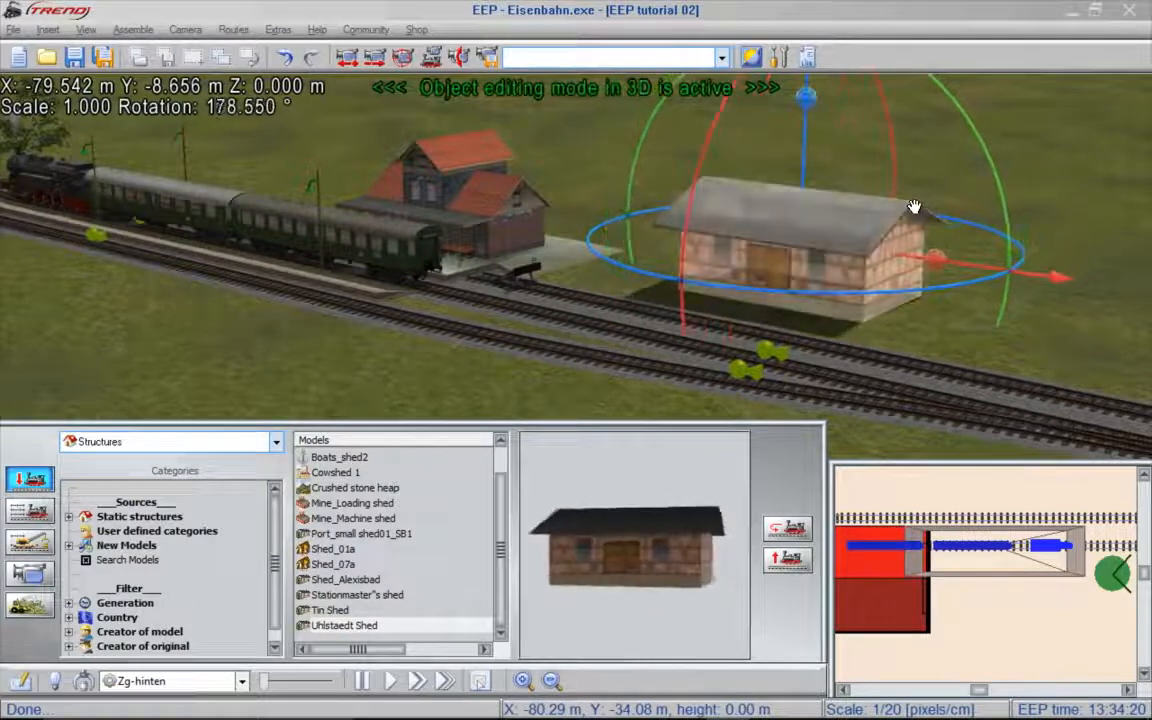
{"action": "left_click_drag", "start_coordinate": [913, 206], "coordinate": [915, 207]}
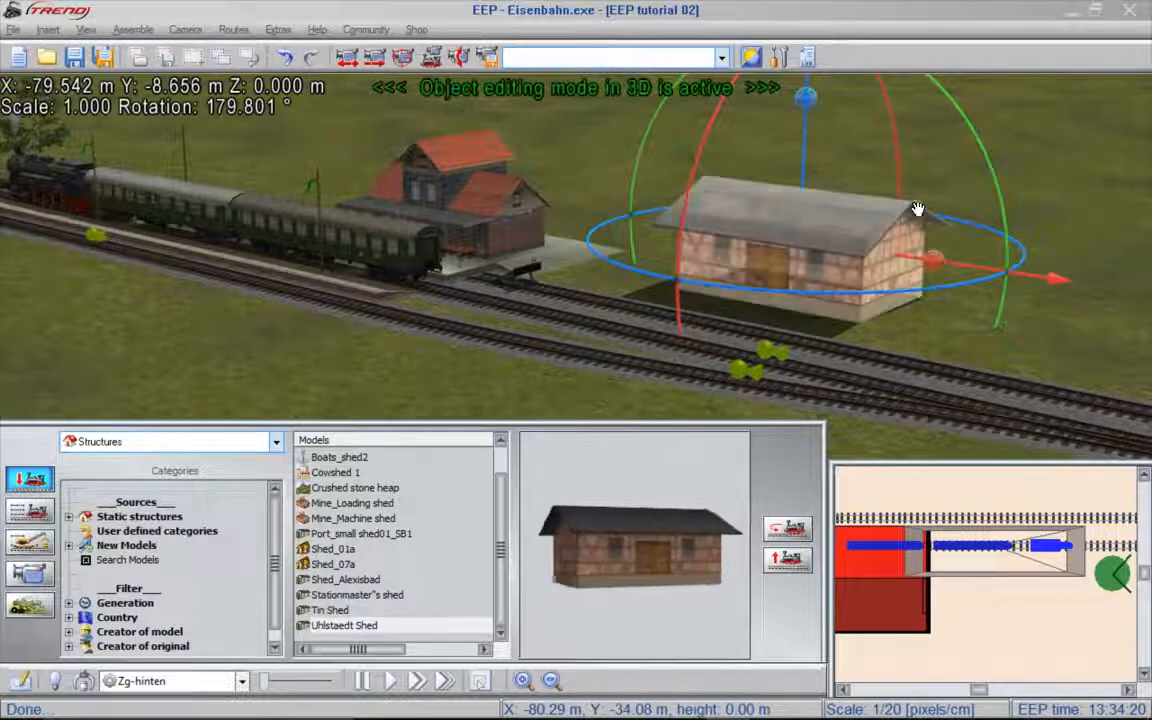
{"action": "mouse_move", "coordinate": [935, 262]}
{"action": "left_mouse_down"}
{"action": "mouse_move", "coordinate": [1018, 273]}
{"action": "mouse_move", "coordinate": [947, 256]}
{"action": "left_mouse_up"}
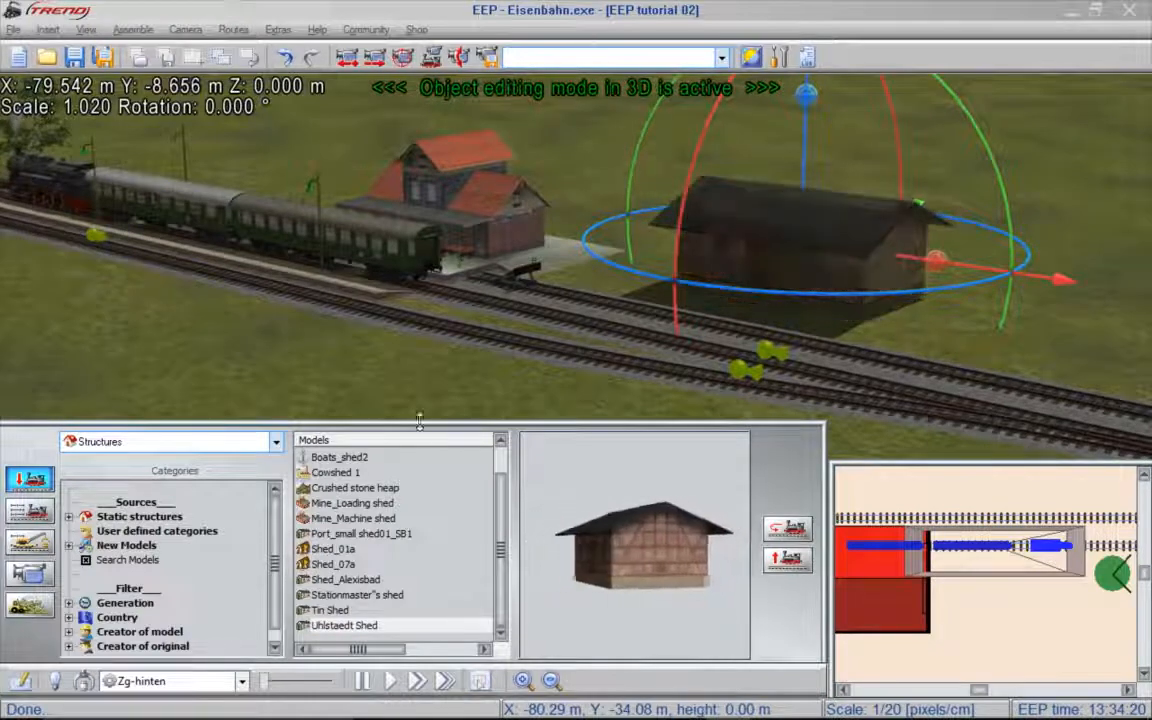
- Find the Alexisbad structures and insert Platform_Alexisbad between the shed and the track
{"action": "right_click", "coordinate": [213, 497]}
{"action": "left_click", "coordinate": [250, 502]}
{"action": "type", "text": "alexis"}
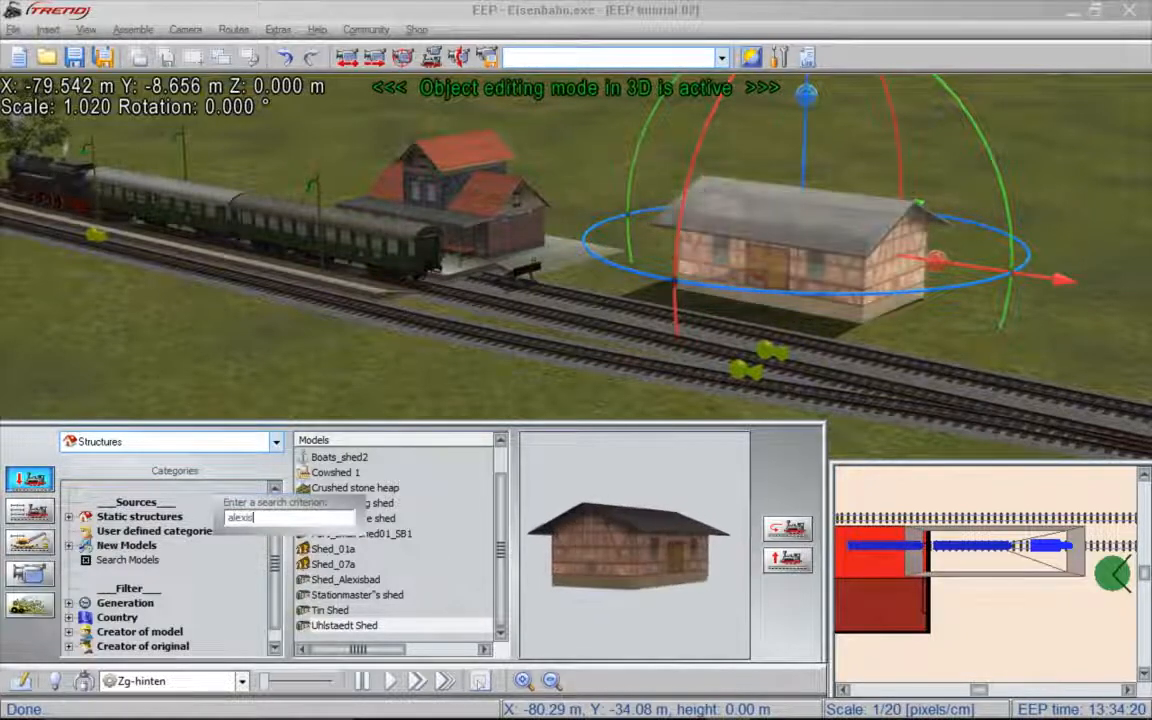
{"action": "key", "text": "Return"}
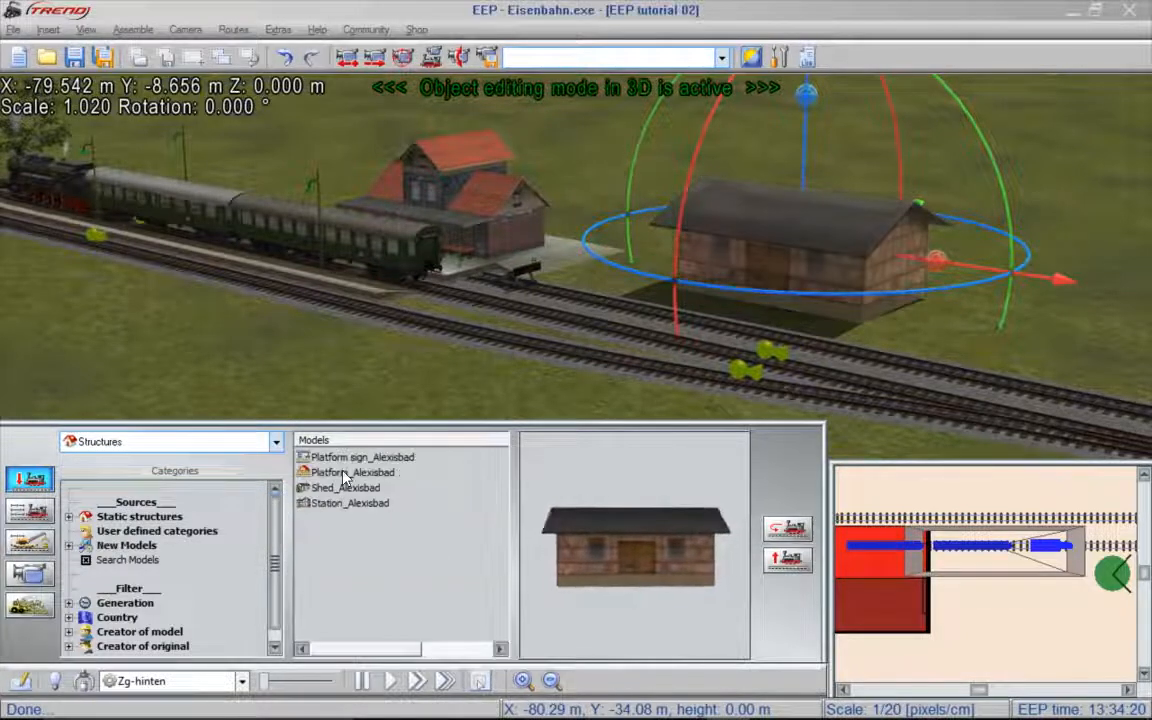
{"action": "left_click", "coordinate": [386, 474]}
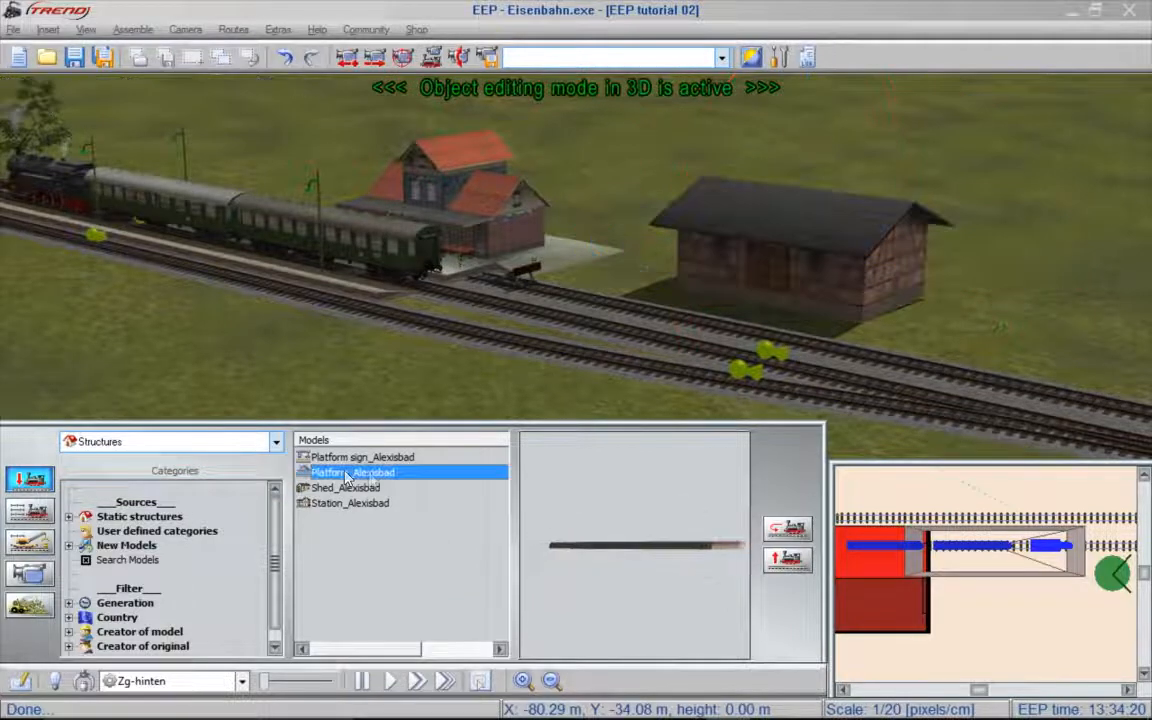
{"action": "left_click", "coordinate": [658, 296]}
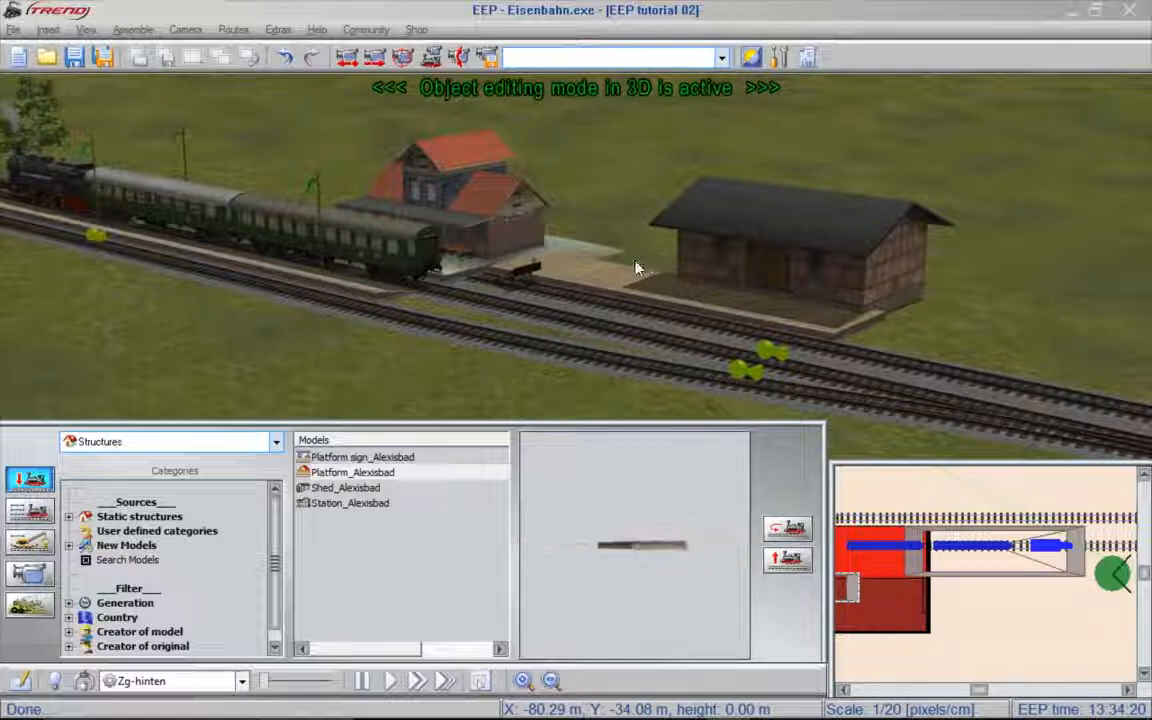
- Move the new platform along the track to about X -75.36 m, Y -3.79 m, and raise it to about Z 0.137 m
{"action": "left_click", "coordinate": [622, 287]}
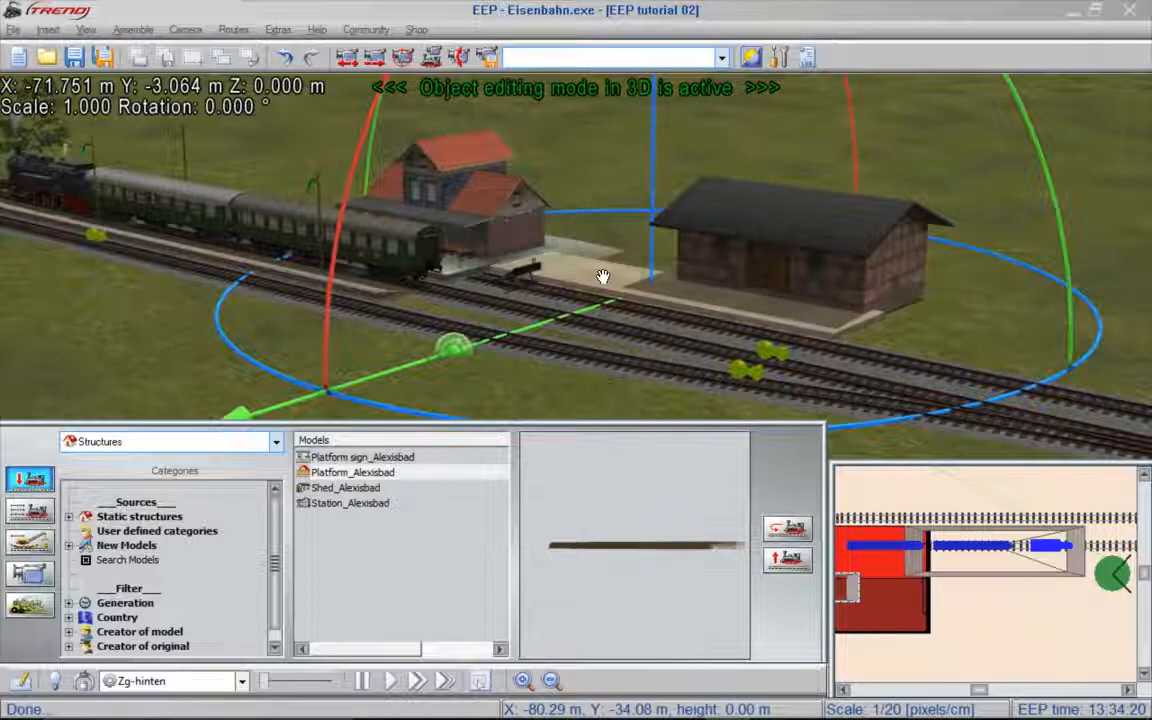
{"action": "left_click_drag", "start_coordinate": [602, 276], "coordinate": [646, 316]}
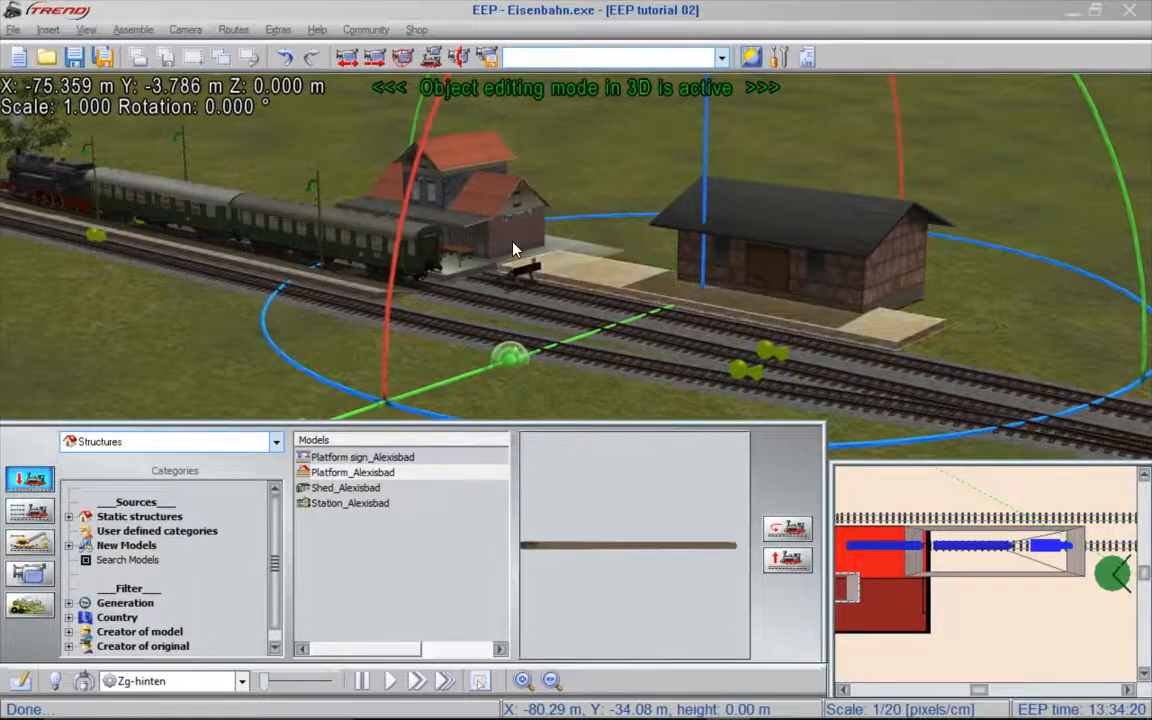
{"action": "scroll", "coordinate": [505, 252], "scroll_direction": "up", "scroll_amount": 5}
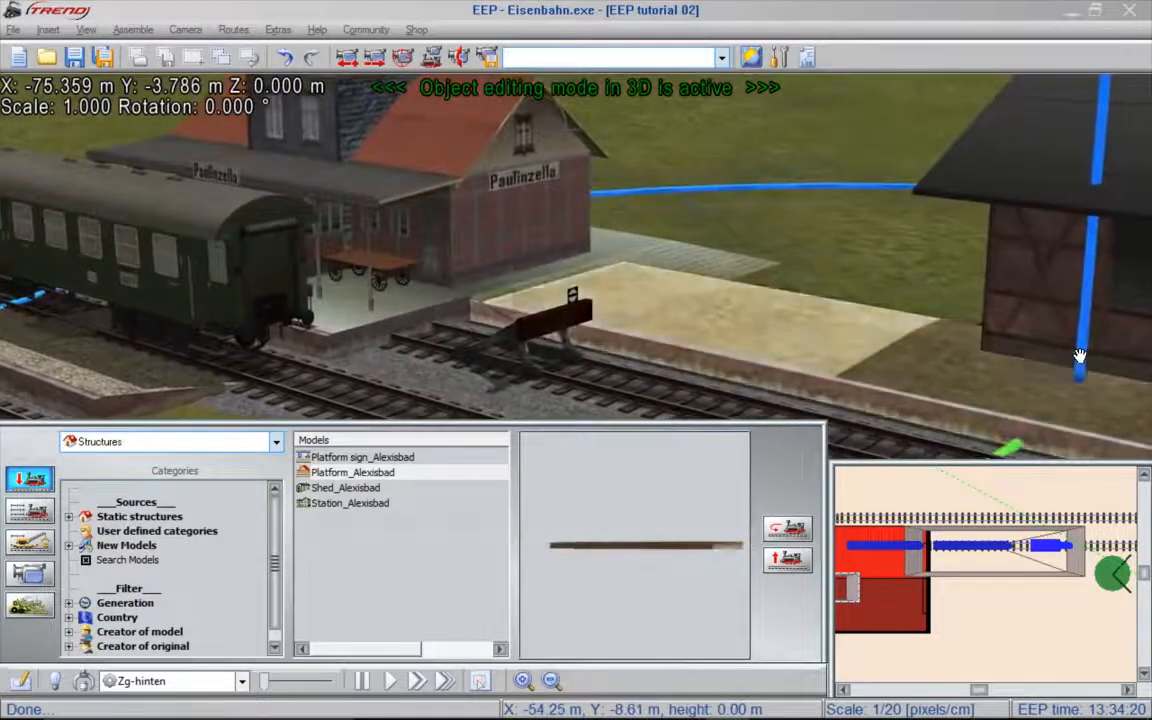
{"action": "left_click_drag", "start_coordinate": [1094, 356], "coordinate": [1081, 353]}
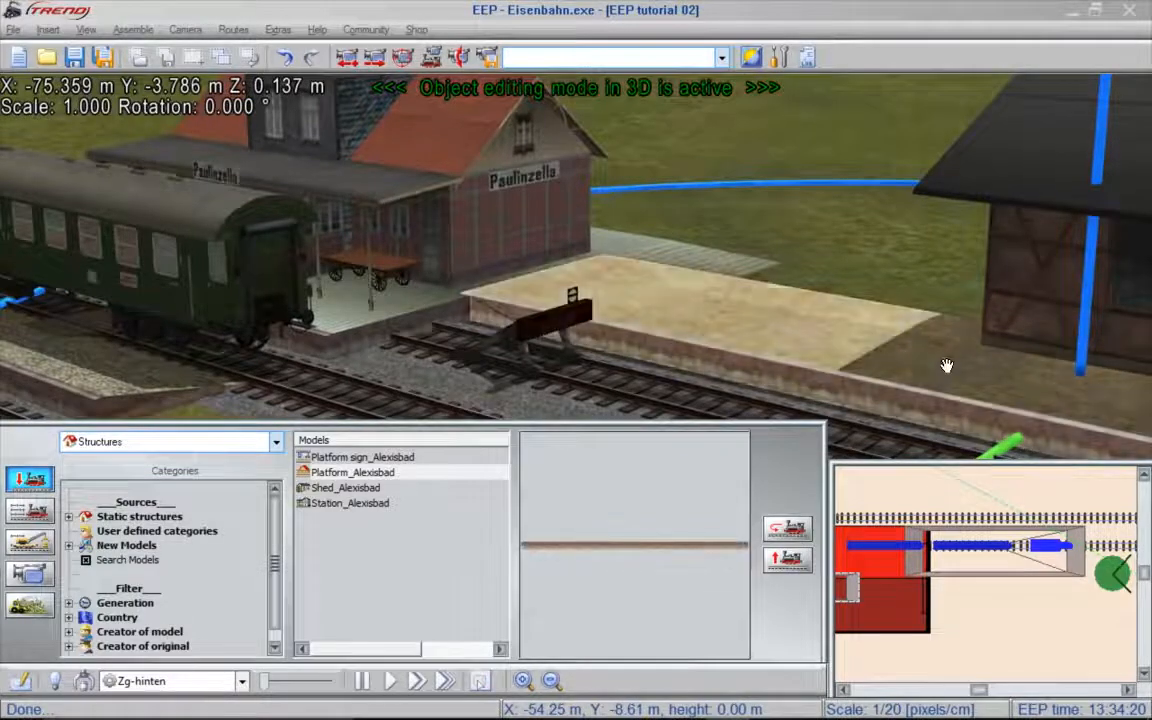
- Move the shed towards the station and closer to the track, to about X -77.27 m, Y -6.59 m
{"action": "scroll", "coordinate": [893, 285], "scroll_direction": "down", "scroll_amount": 5}
{"action": "right_click_drag", "start_coordinate": [892, 278], "coordinate": [1090, 284]}
{"action": "left_click", "coordinate": [725, 263]}
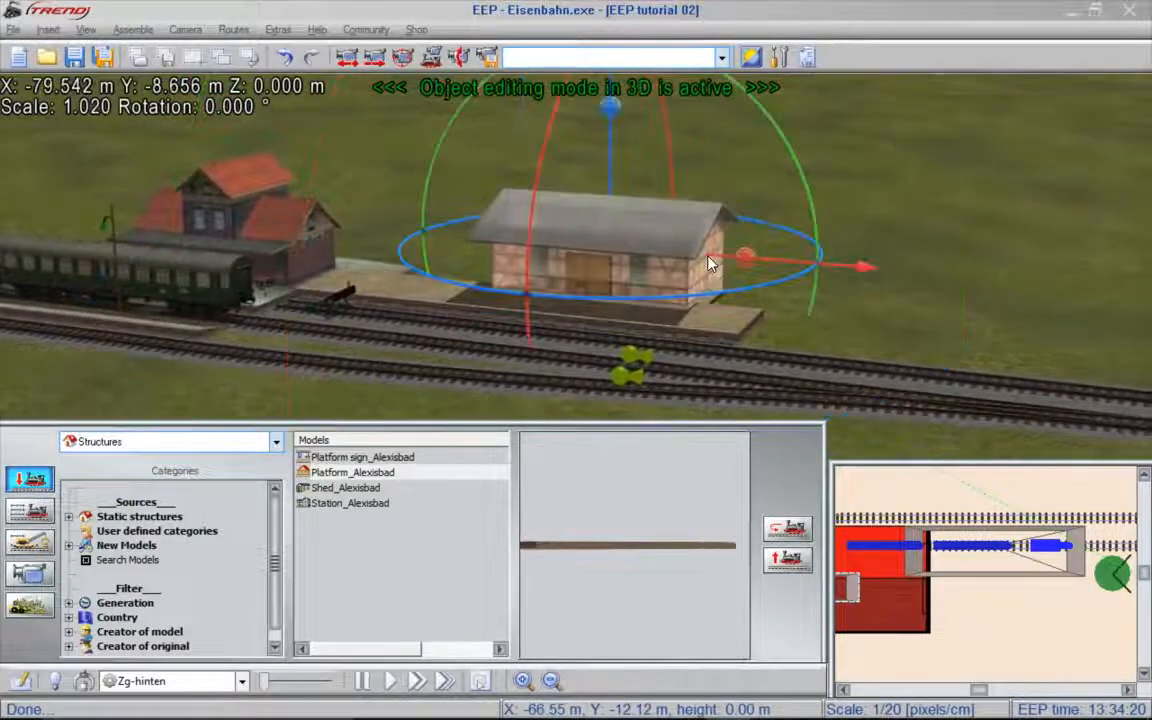
{"action": "left_click_drag", "start_coordinate": [694, 254], "coordinate": [678, 251]}
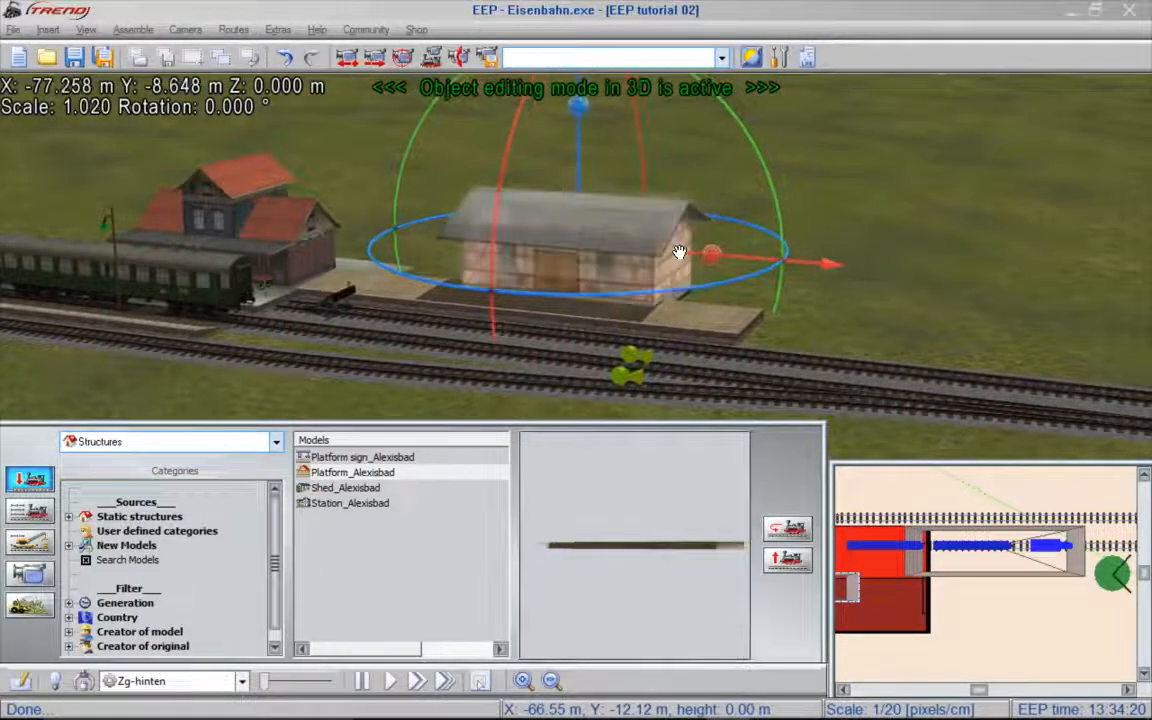
{"action": "right_click_drag", "start_coordinate": [703, 194], "coordinate": [764, 198]}
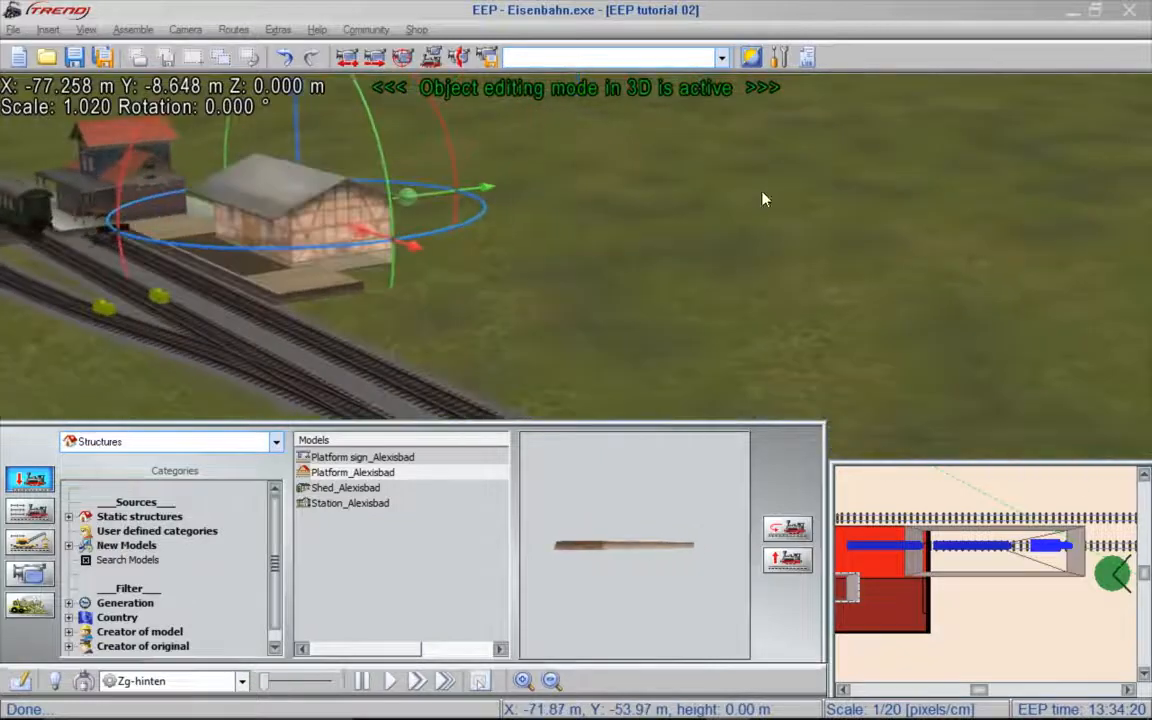
{"action": "scroll", "coordinate": [281, 198], "scroll_direction": "up", "scroll_amount": 3}
{"action": "scroll", "coordinate": [281, 198], "scroll_direction": "up", "scroll_amount": 1}
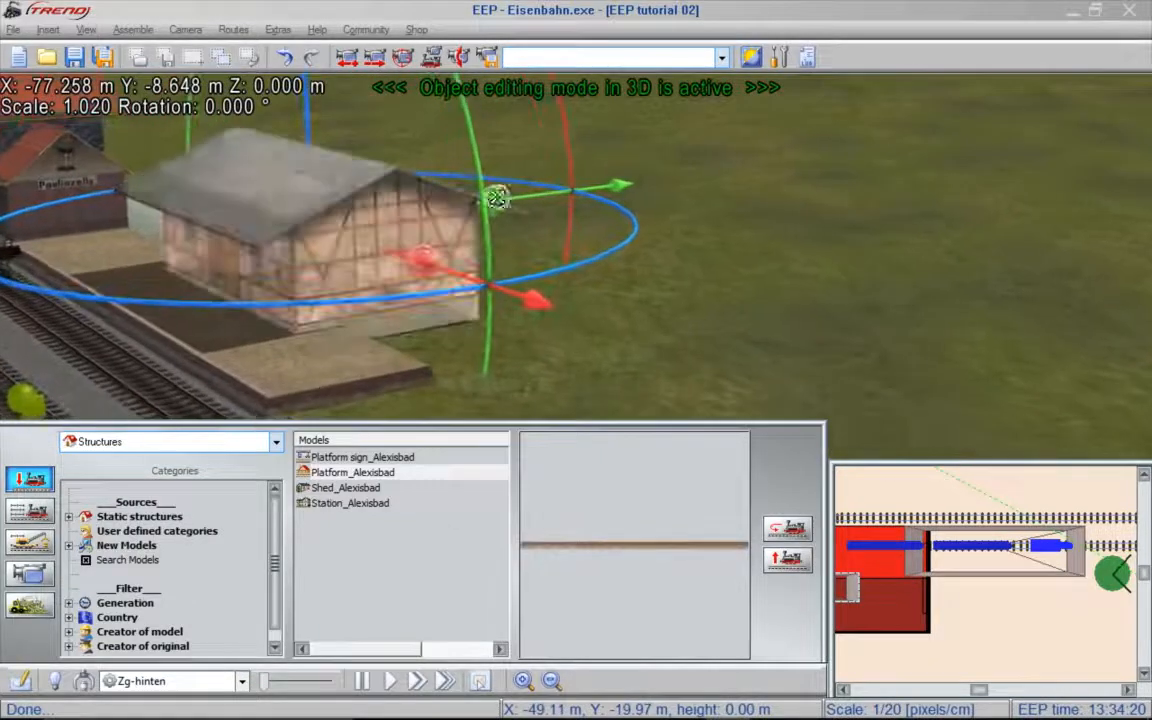
{"action": "left_click_drag", "start_coordinate": [550, 195], "coordinate": [510, 210]}
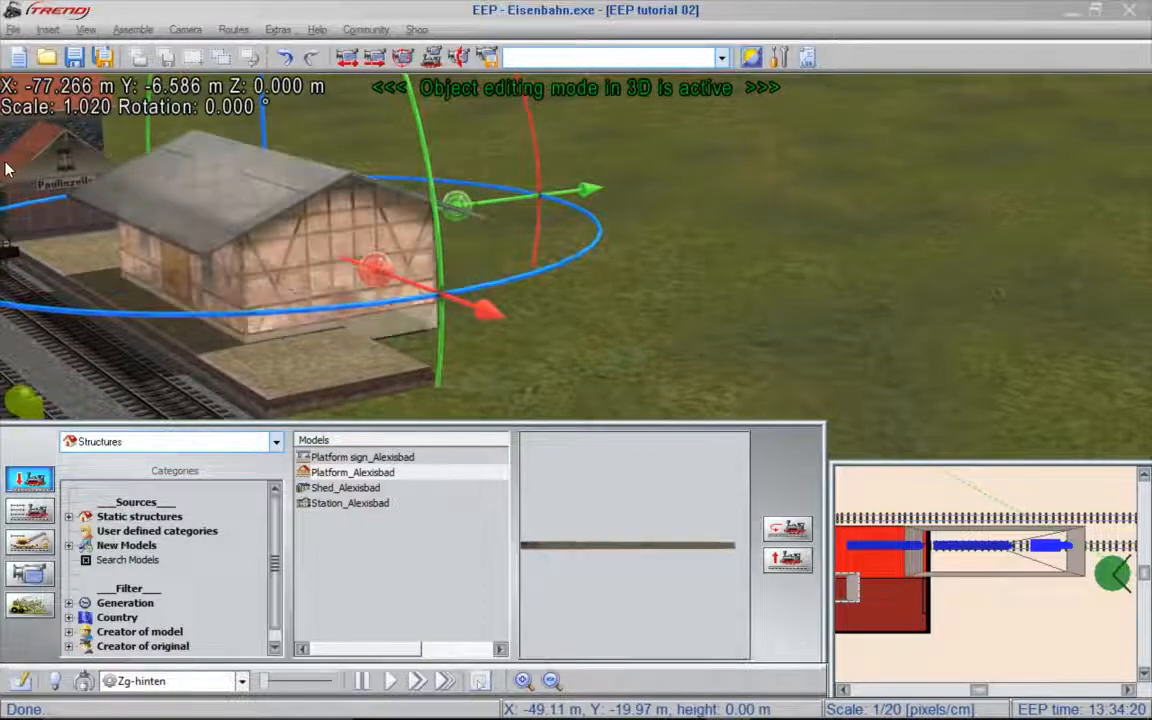
- Lower the shed to about Z -0.278 m, and try matching its position height to the surface
{"action": "mouse_move", "coordinate": [8, 165]}
{"action": "mouse_move", "coordinate": [418, 90]}
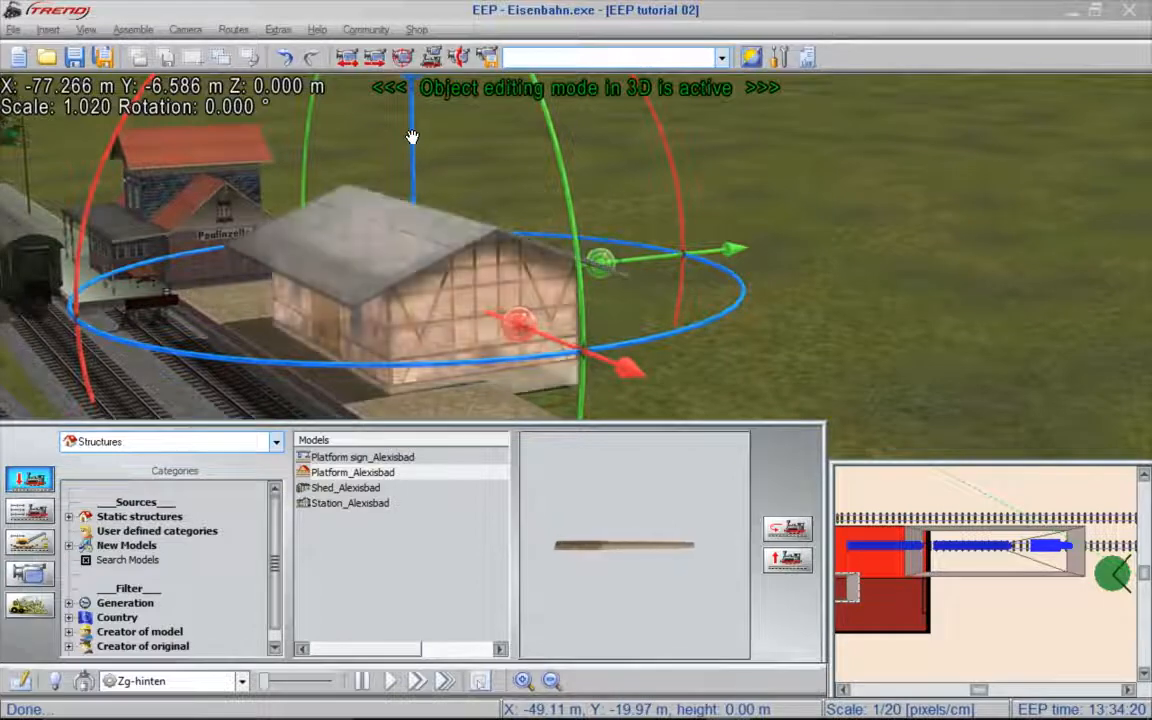
{"action": "left_click_drag", "start_coordinate": [412, 137], "coordinate": [412, 139]}
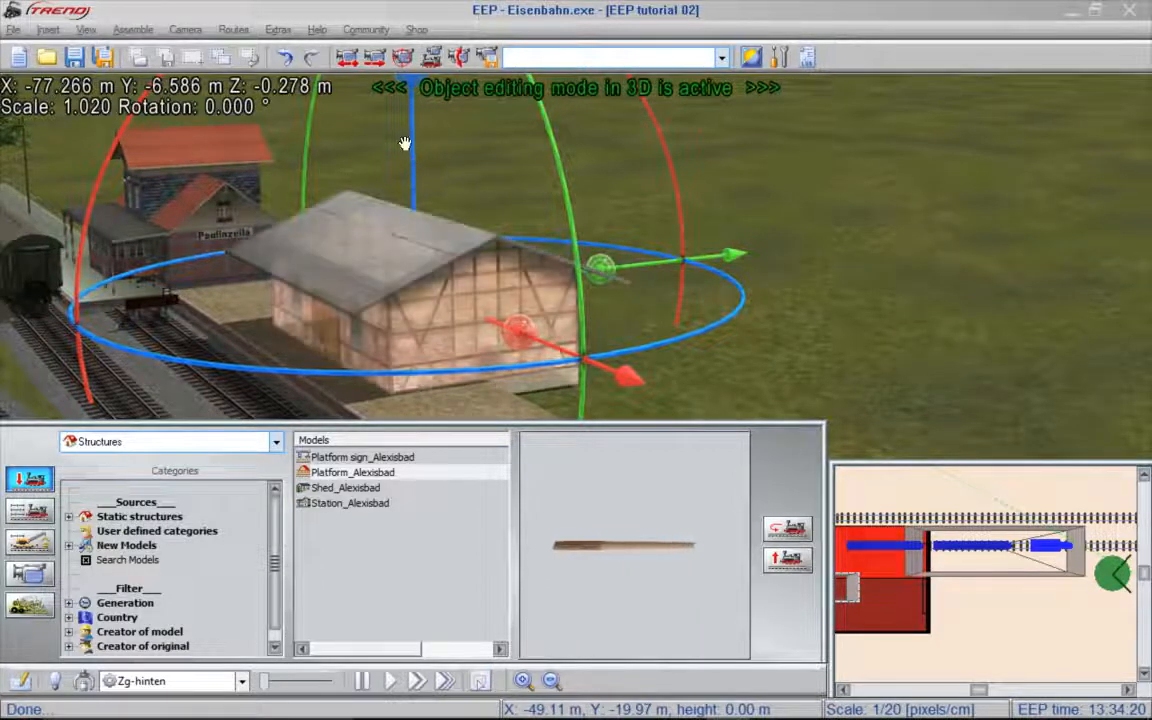
{"action": "left_click", "coordinate": [49, 30]}
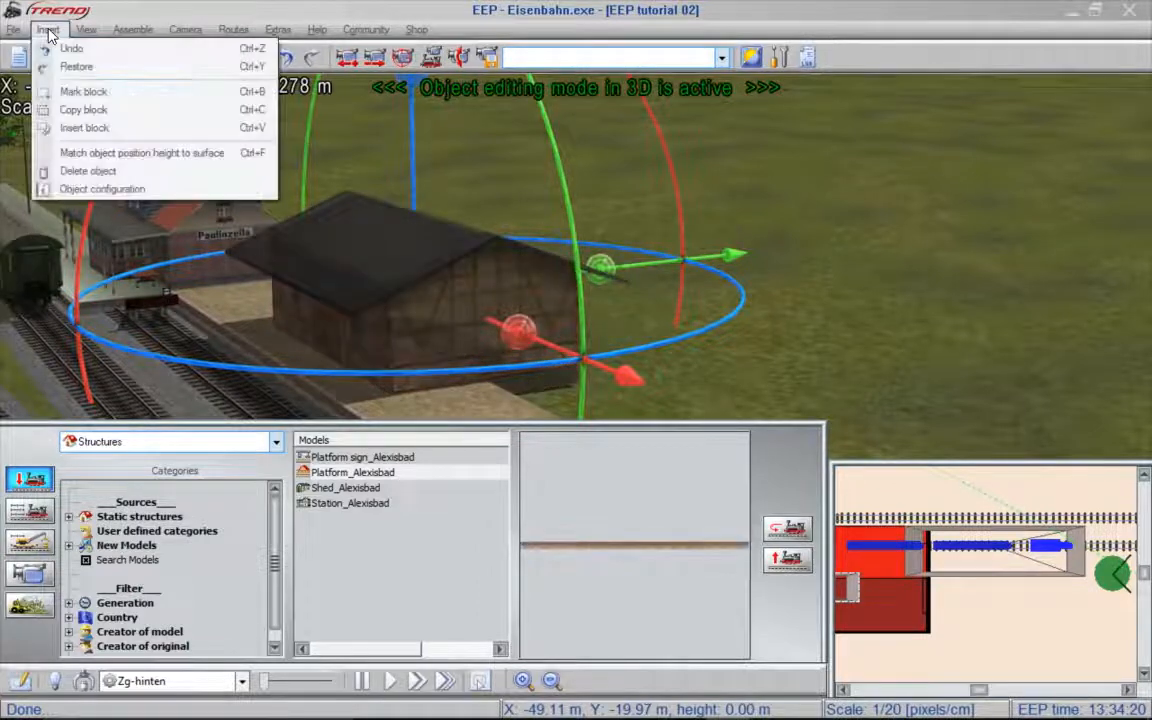
{"action": "left_click", "coordinate": [146, 160]}
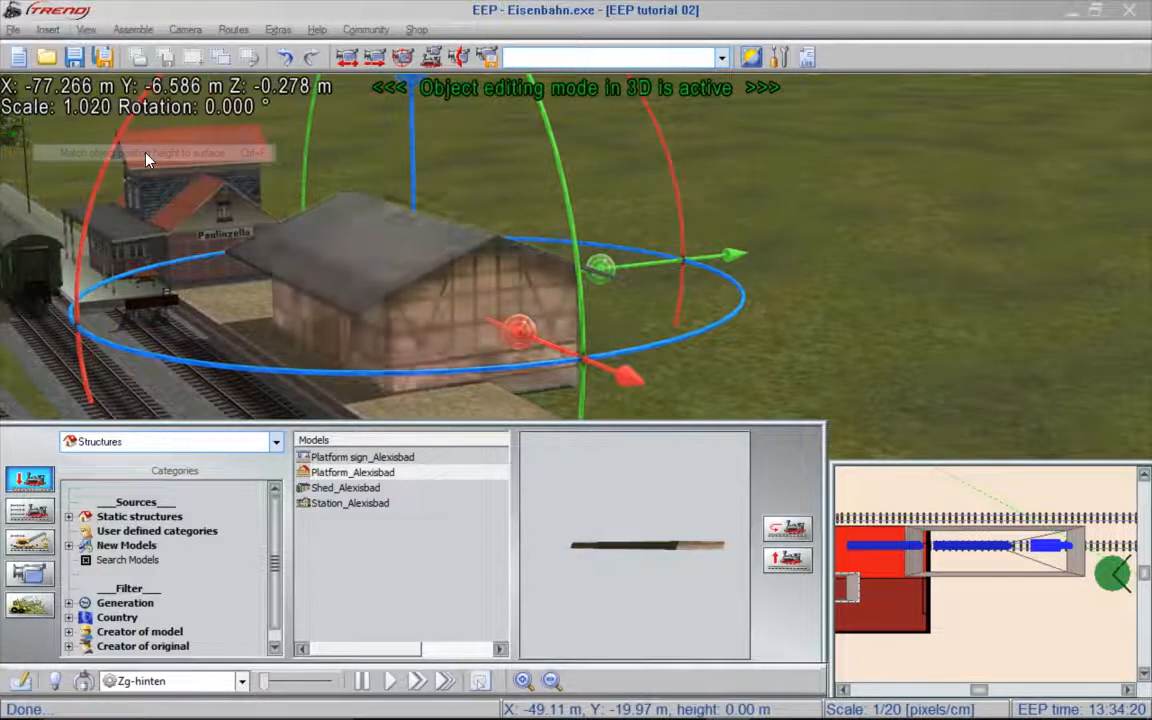
- Turn off matching the object position height to the surface, and lower the shed slightly into the ground again
{"action": "left_click", "coordinate": [638, 381]}
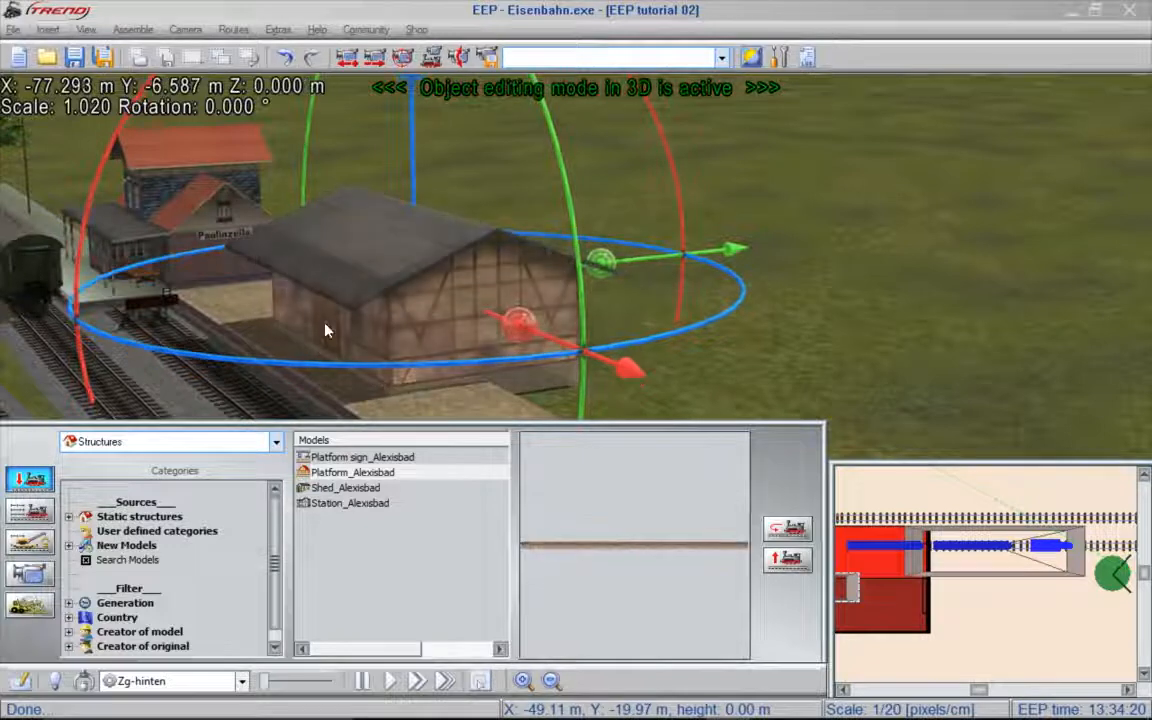
{"action": "left_click", "coordinate": [48, 29]}
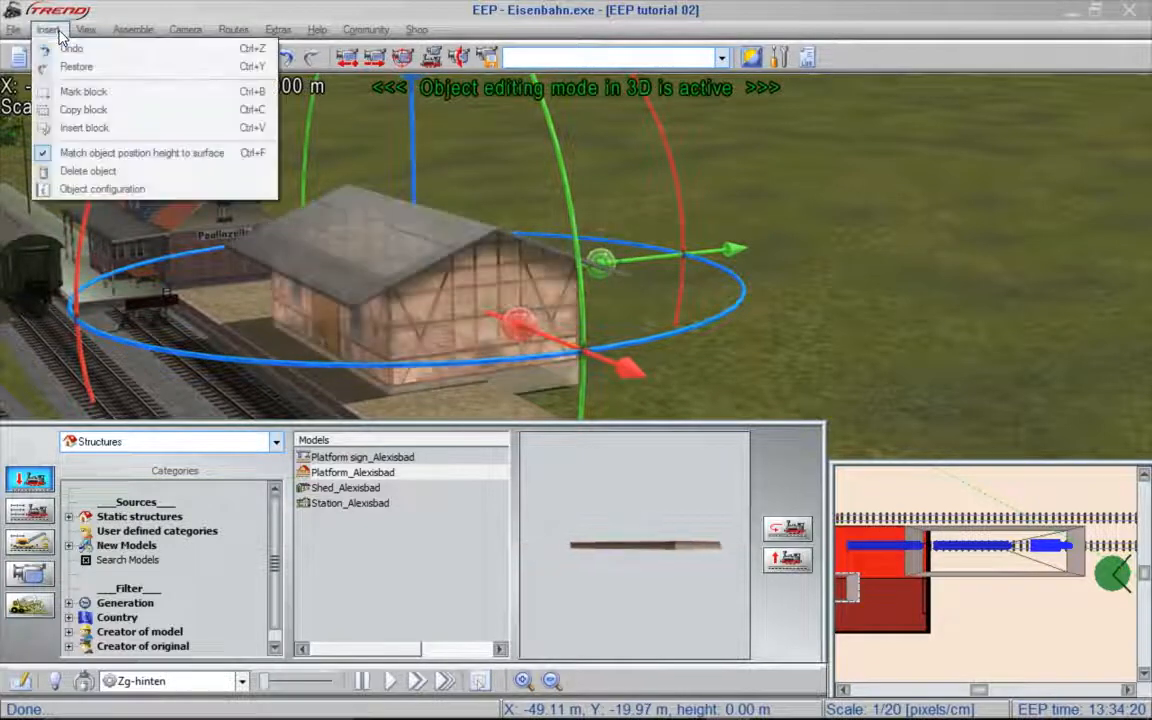
{"action": "left_click", "coordinate": [72, 153]}
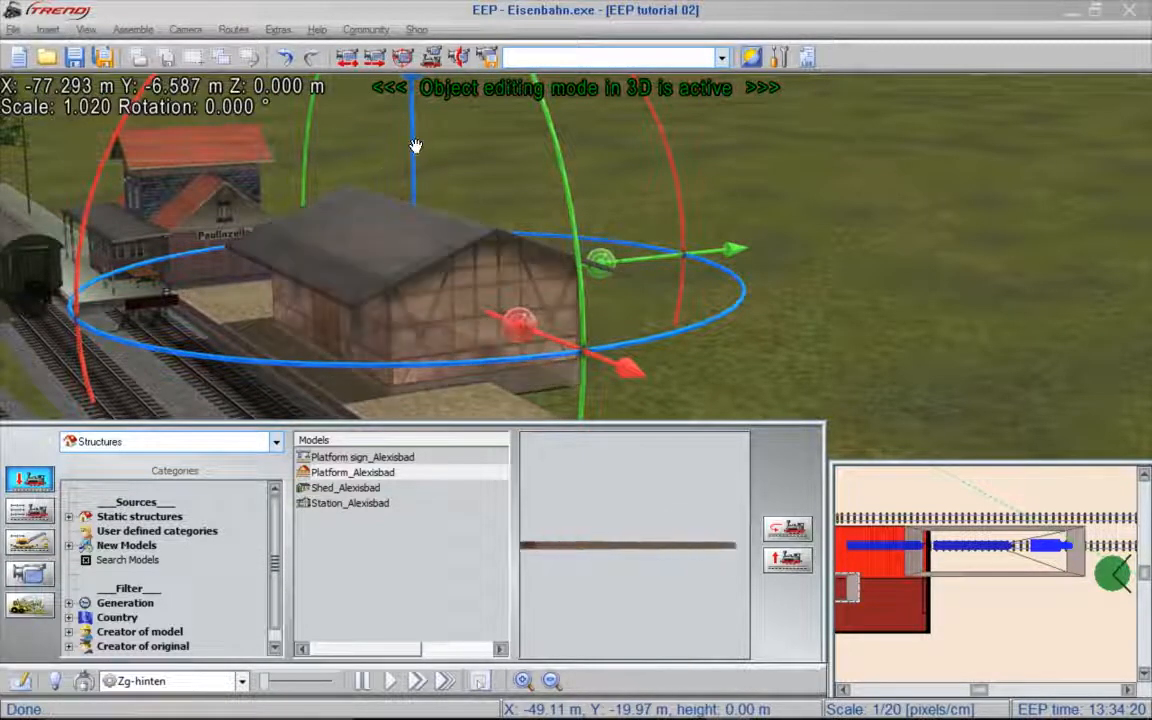
{"action": "left_click_drag", "start_coordinate": [415, 146], "coordinate": [415, 150]}
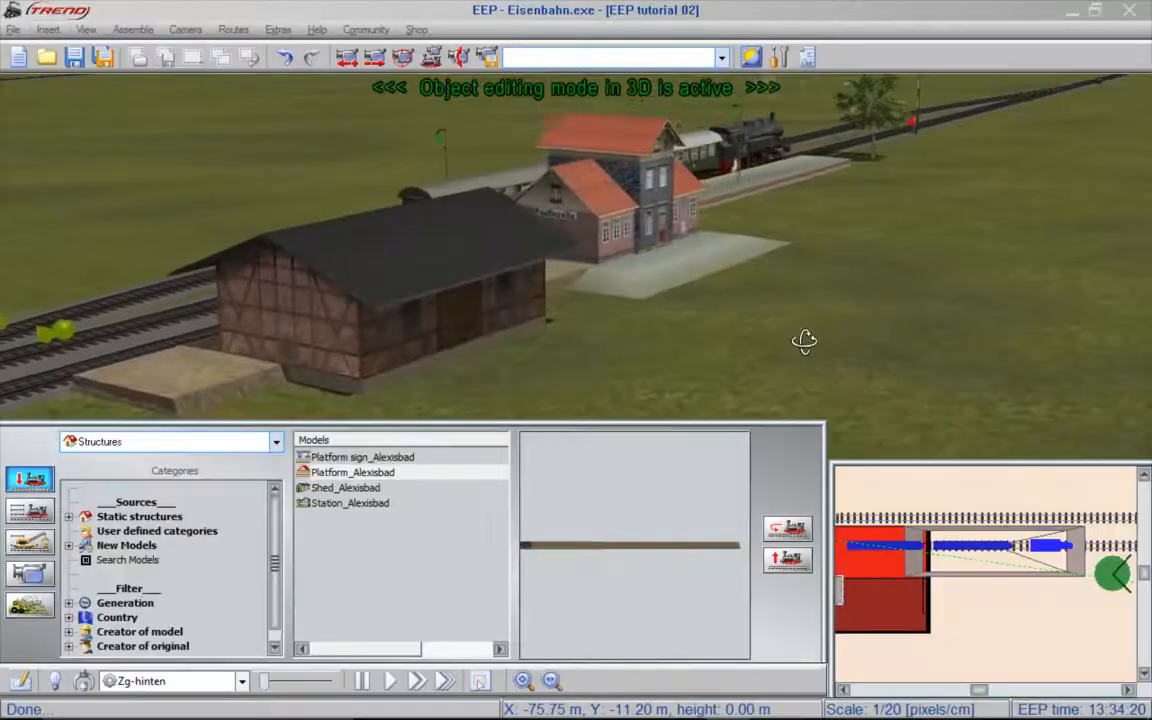
- Switch the model selection from structures to rolling stock and list only the standard gauge freight cars
{"action": "right_click_drag", "start_coordinate": [46, 344], "coordinate": [764, 290]}
{"action": "right_click_drag", "start_coordinate": [764, 394], "coordinate": [779, 349]}
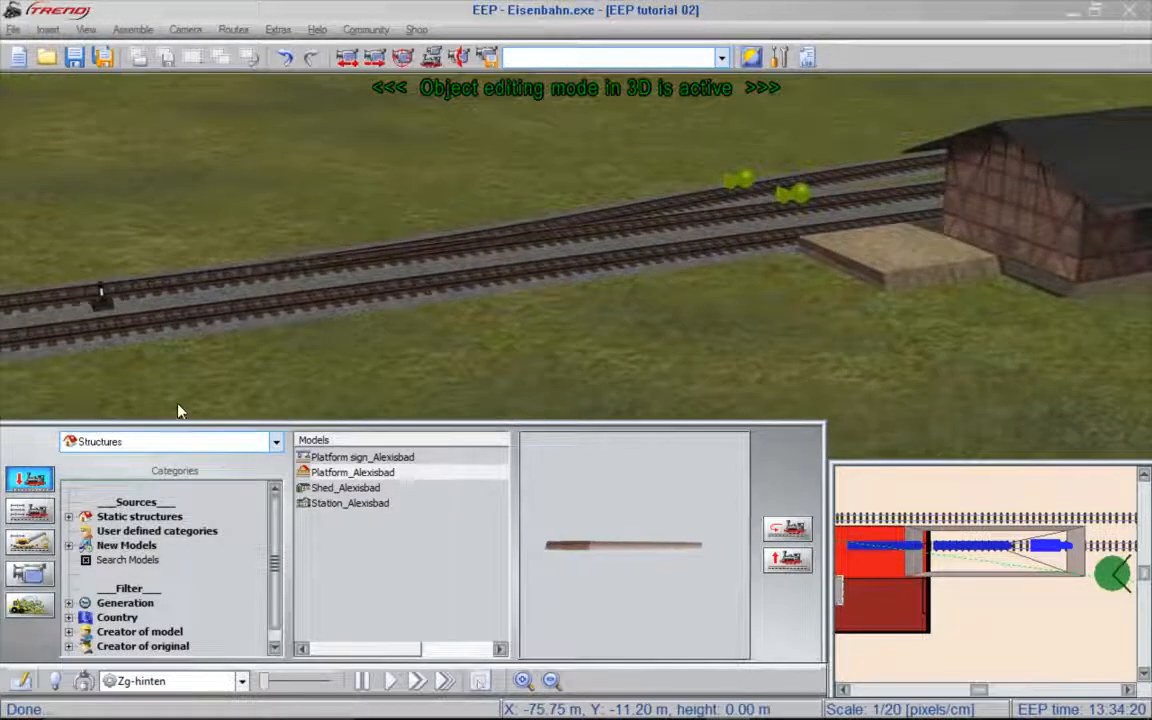
{"action": "left_click", "coordinate": [155, 441]}
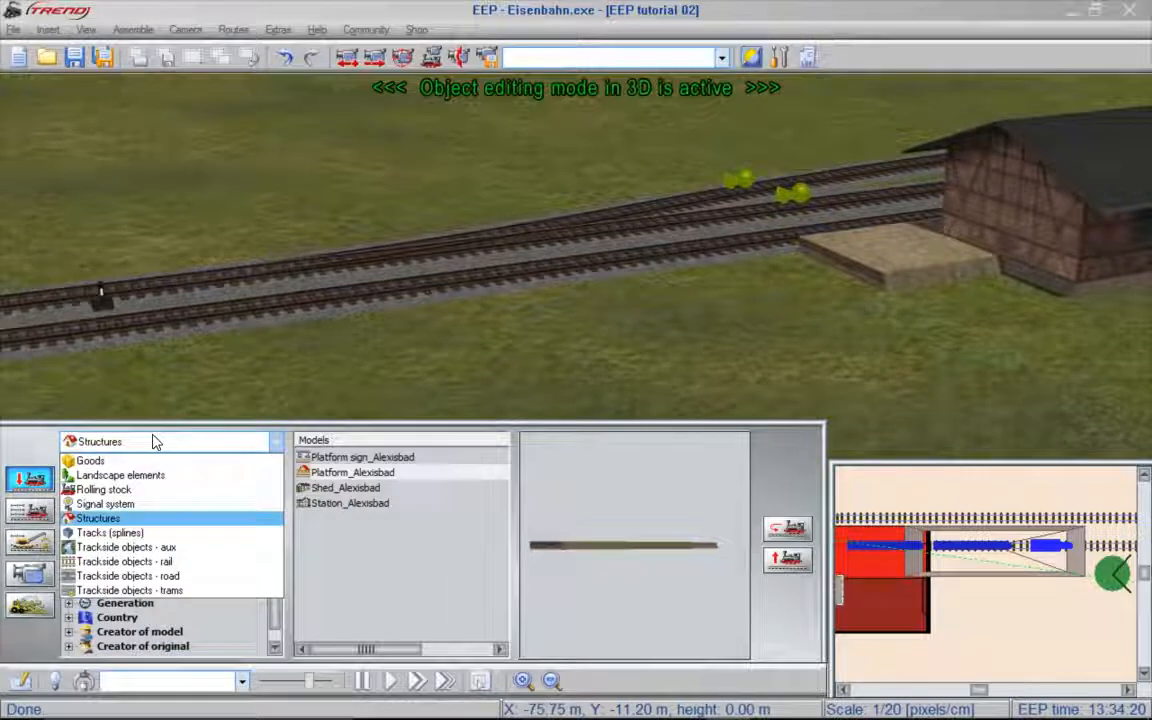
{"action": "left_click", "coordinate": [141, 489]}
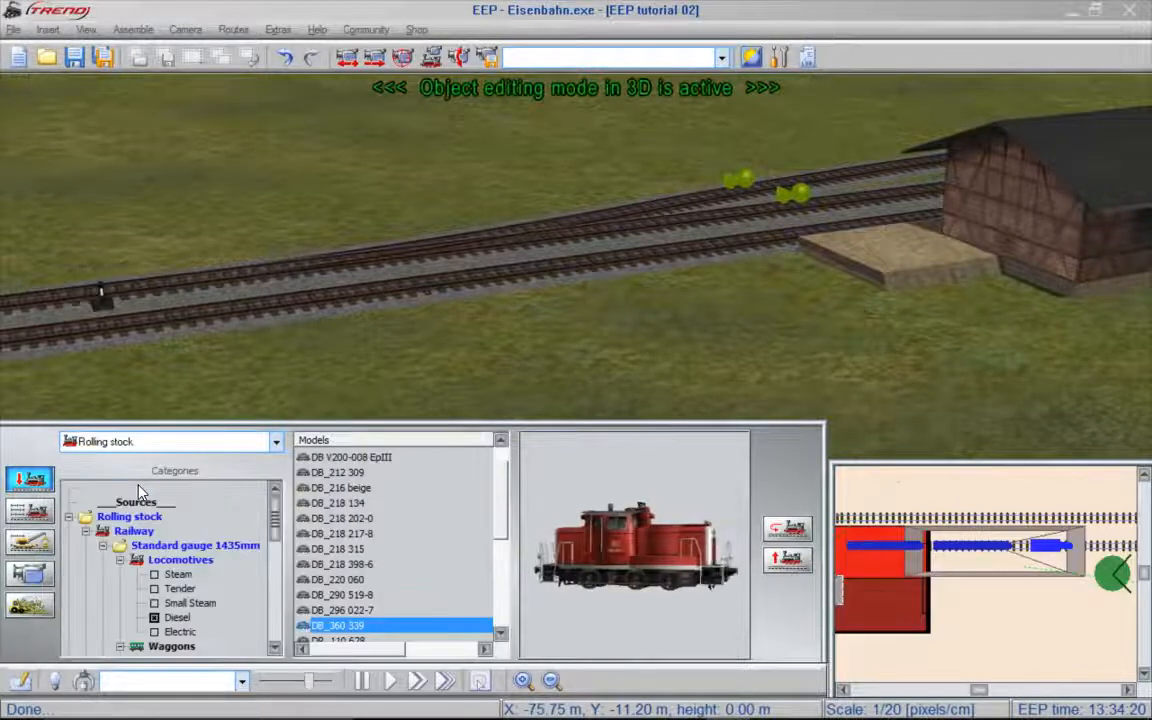
{"action": "left_click", "coordinate": [175, 618]}
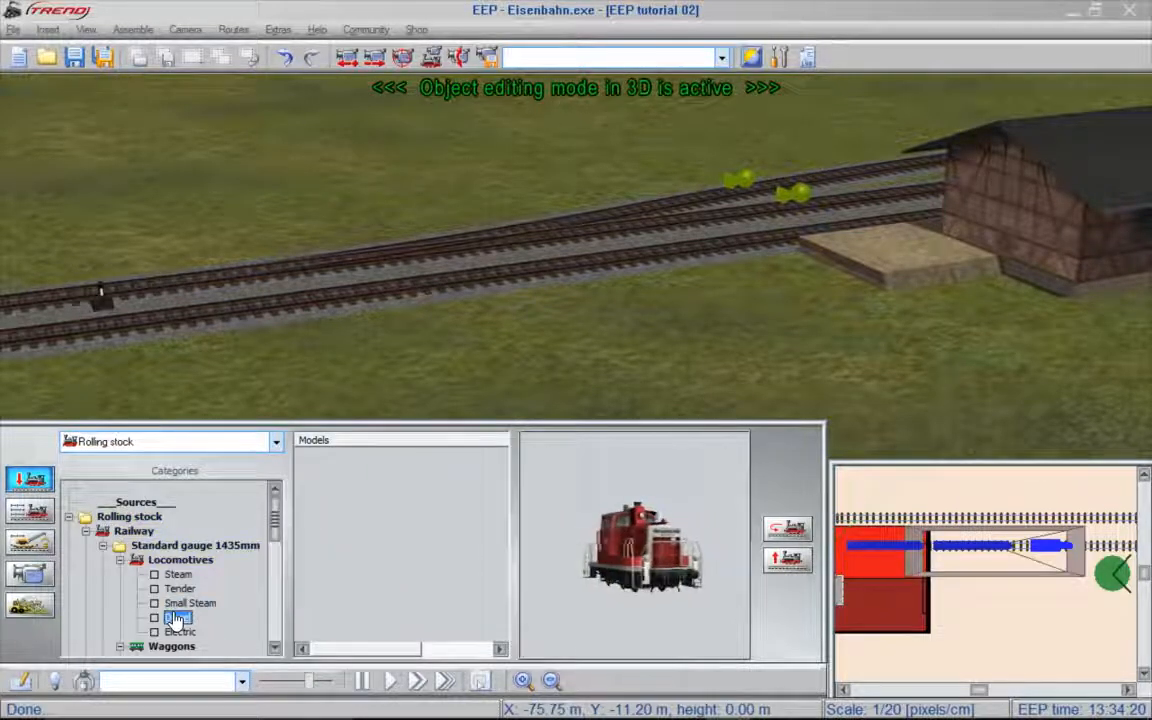
{"action": "left_click", "coordinate": [120, 561]}
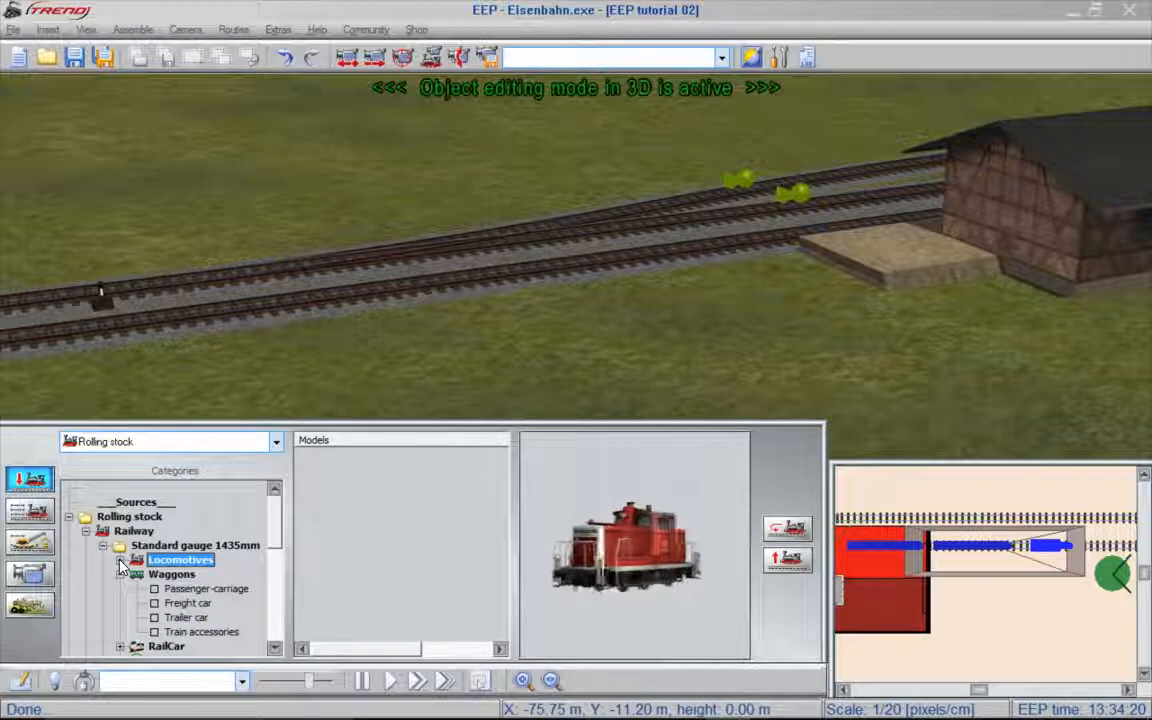
{"action": "left_click", "coordinate": [157, 605]}
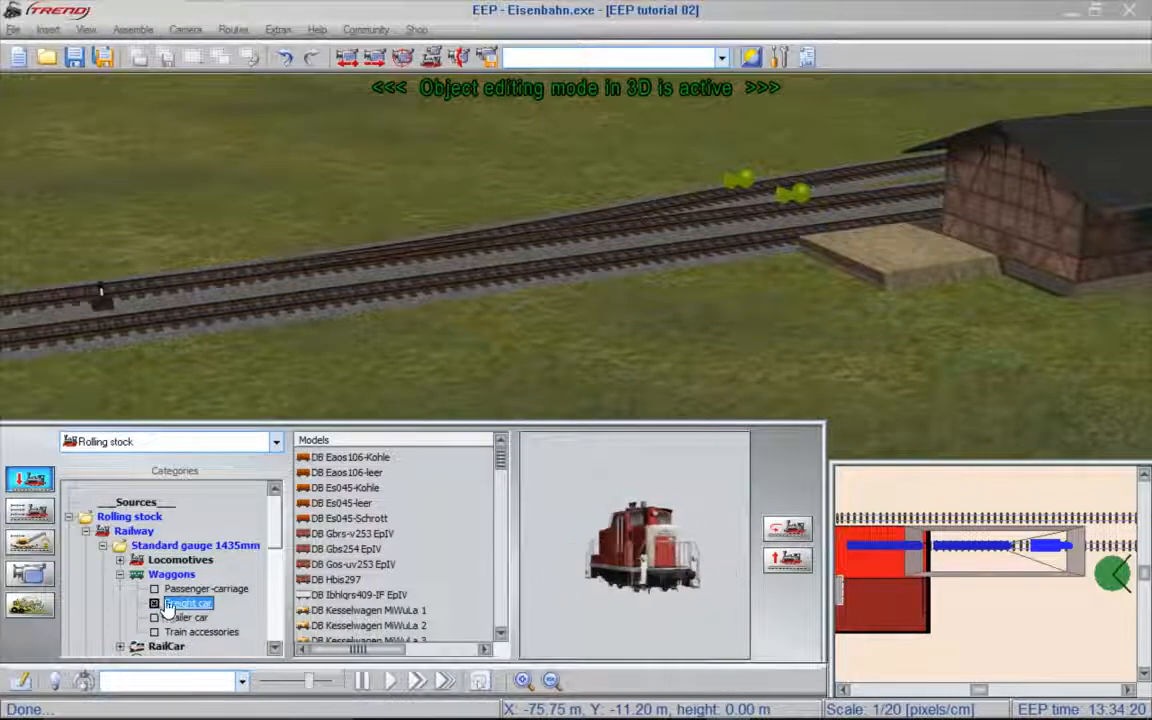
- Place the freight car DB Gbrs-v253 EpIV on the track in front of the shed, accepting the suggested name
{"action": "left_click", "coordinate": [350, 535]}
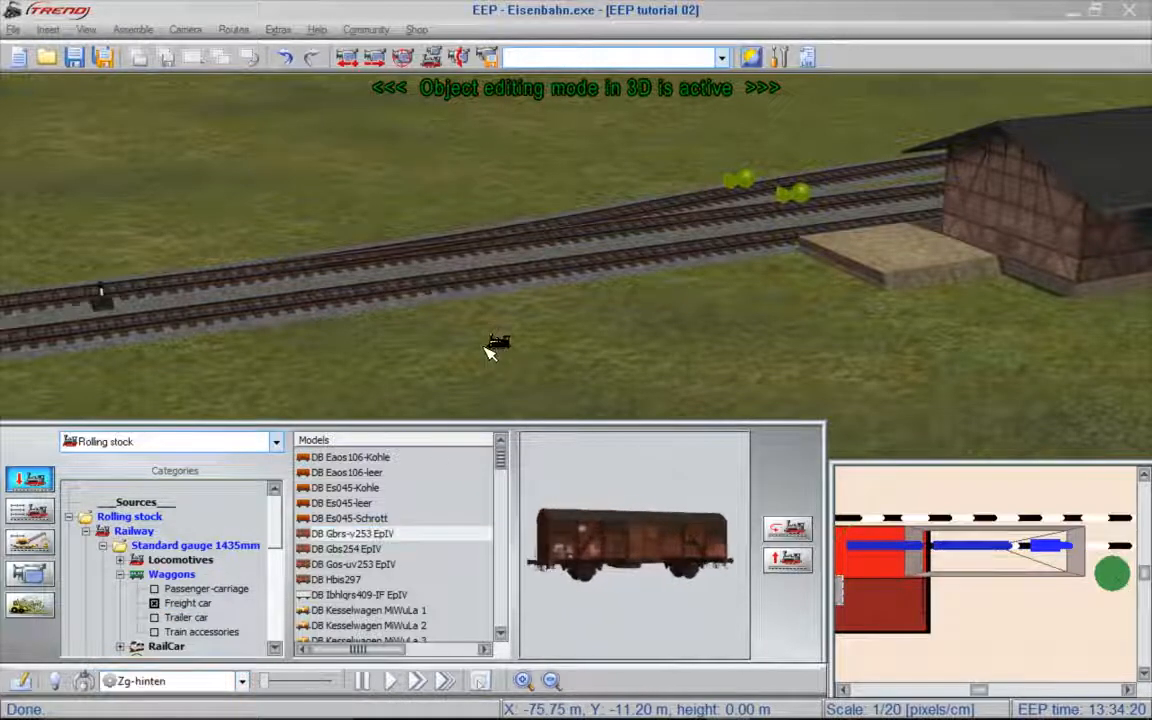
{"action": "left_click", "coordinate": [540, 267]}
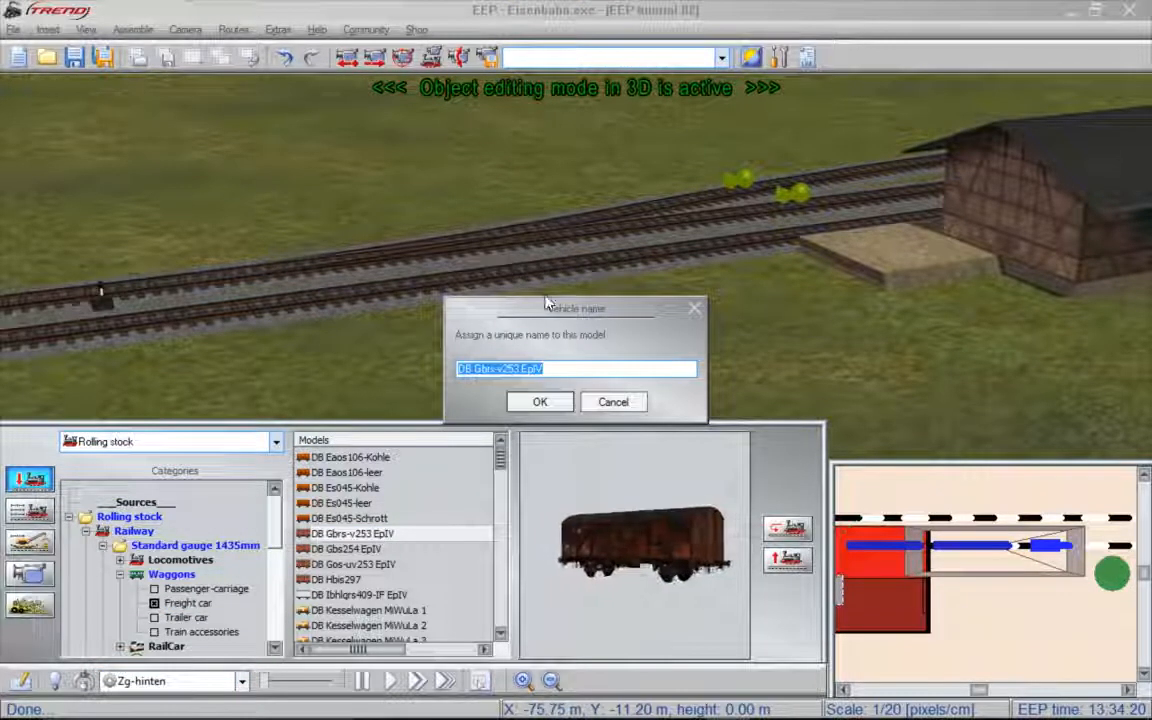
{"action": "left_click", "coordinate": [540, 403]}
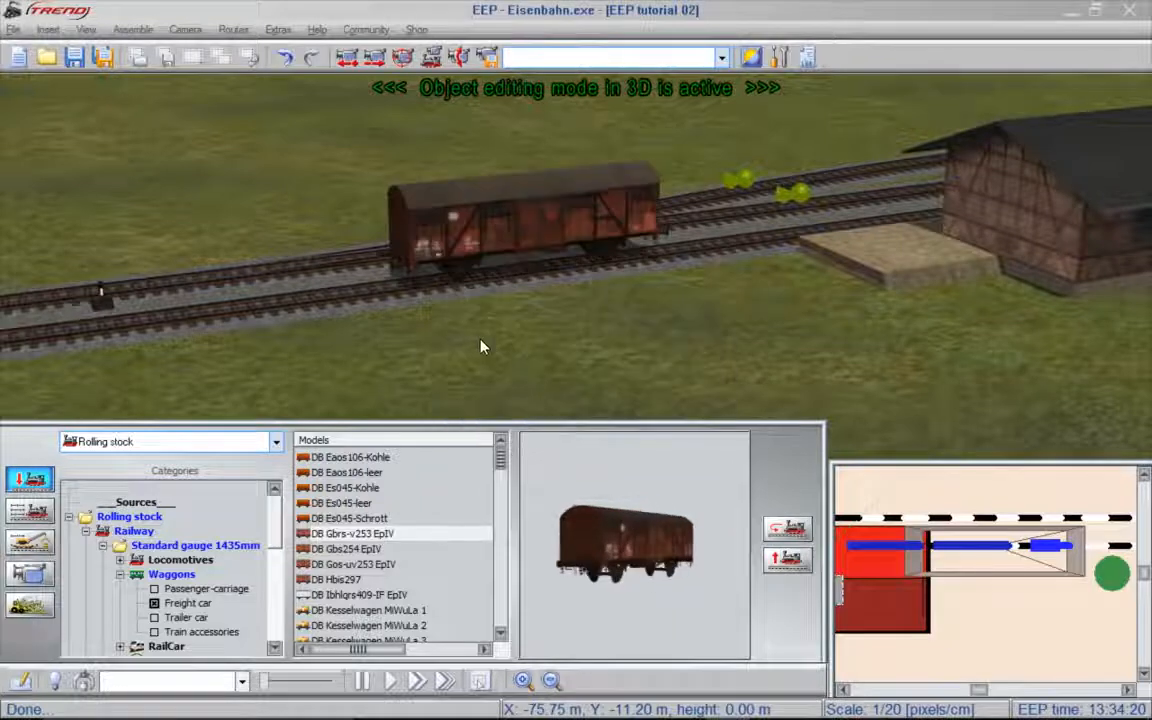
- Switch to manual vehicle control and open the freight car's door using the moving part Tuer1
{"action": "left_click", "coordinate": [30, 511]}
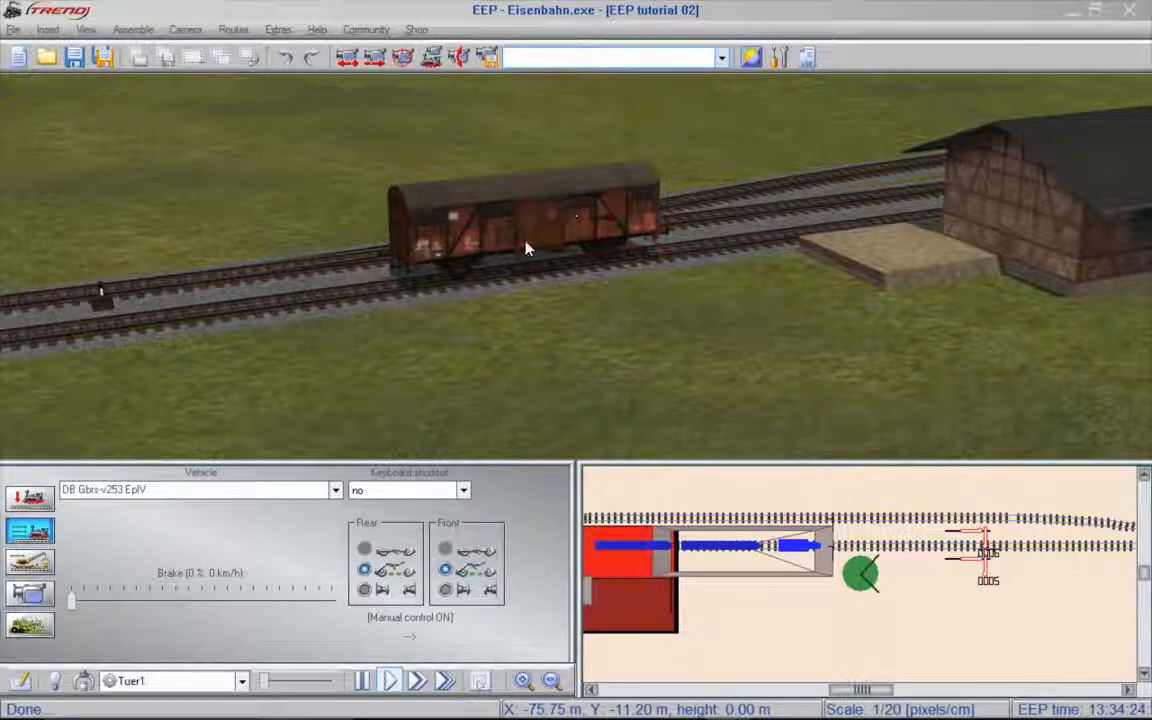
{"action": "left_click", "coordinate": [243, 681]}
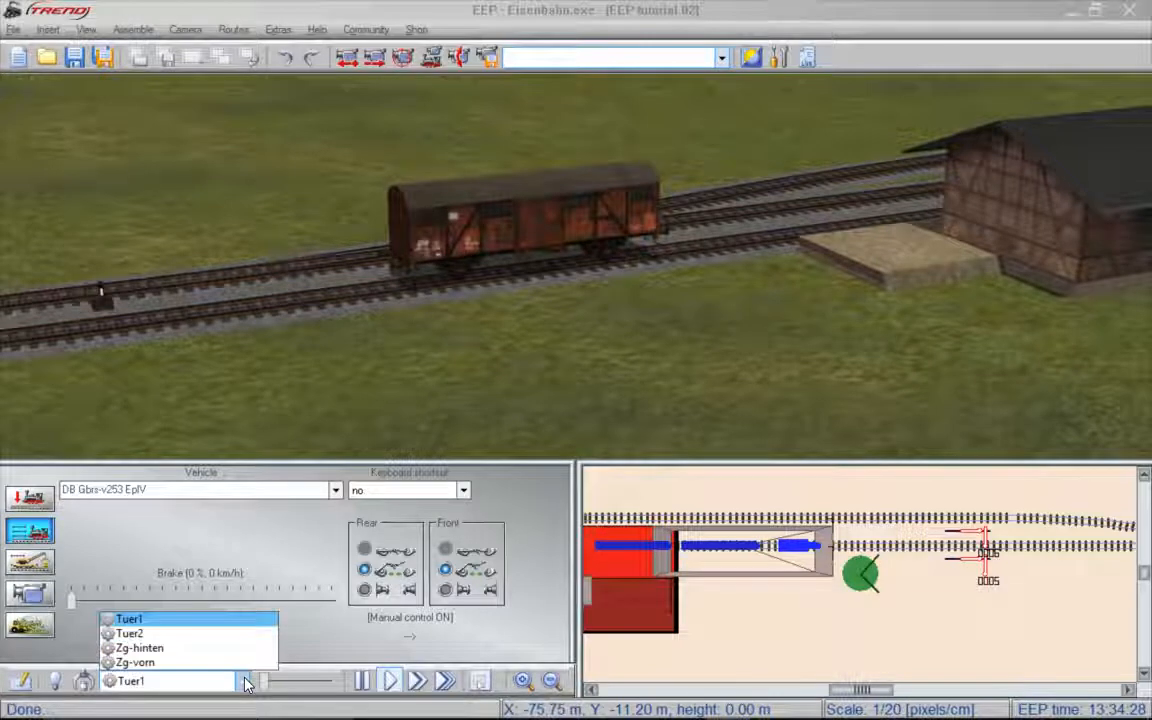
{"action": "left_click", "coordinate": [246, 683]}
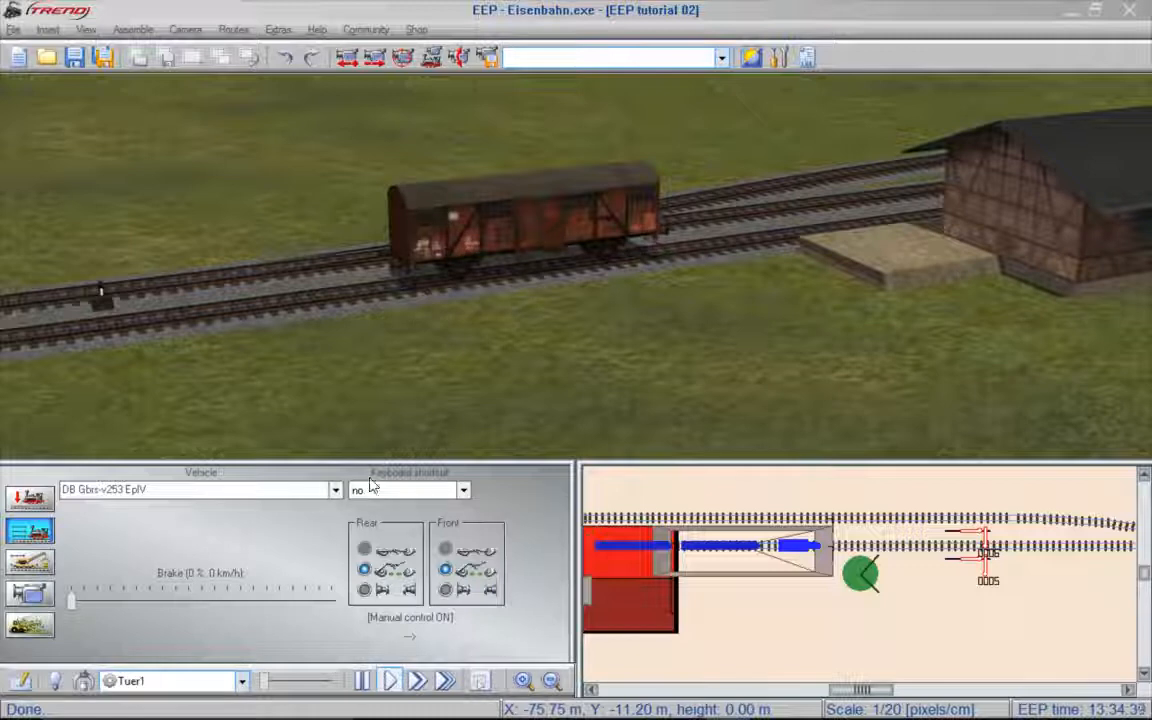
{"action": "left_click_drag", "start_coordinate": [266, 683], "coordinate": [313, 681]}
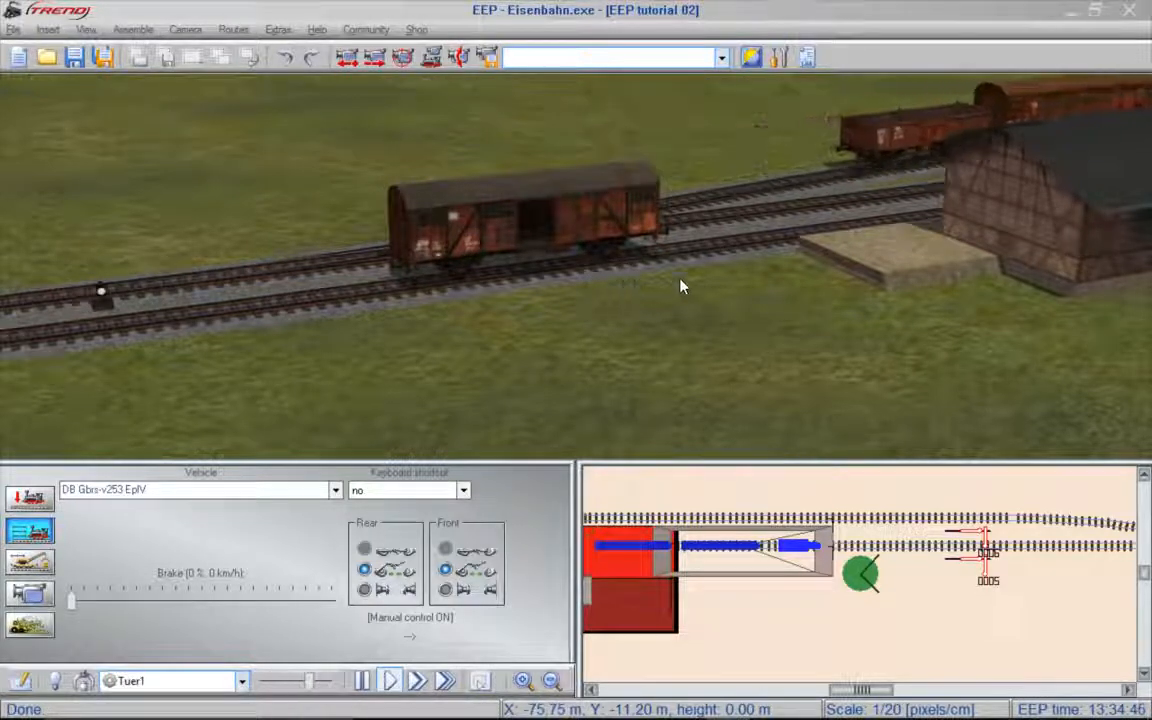
- Pull the freight car along the siding until it stands beside the shed
{"action": "right_click_drag", "start_coordinate": [790, 288], "coordinate": [681, 314]}
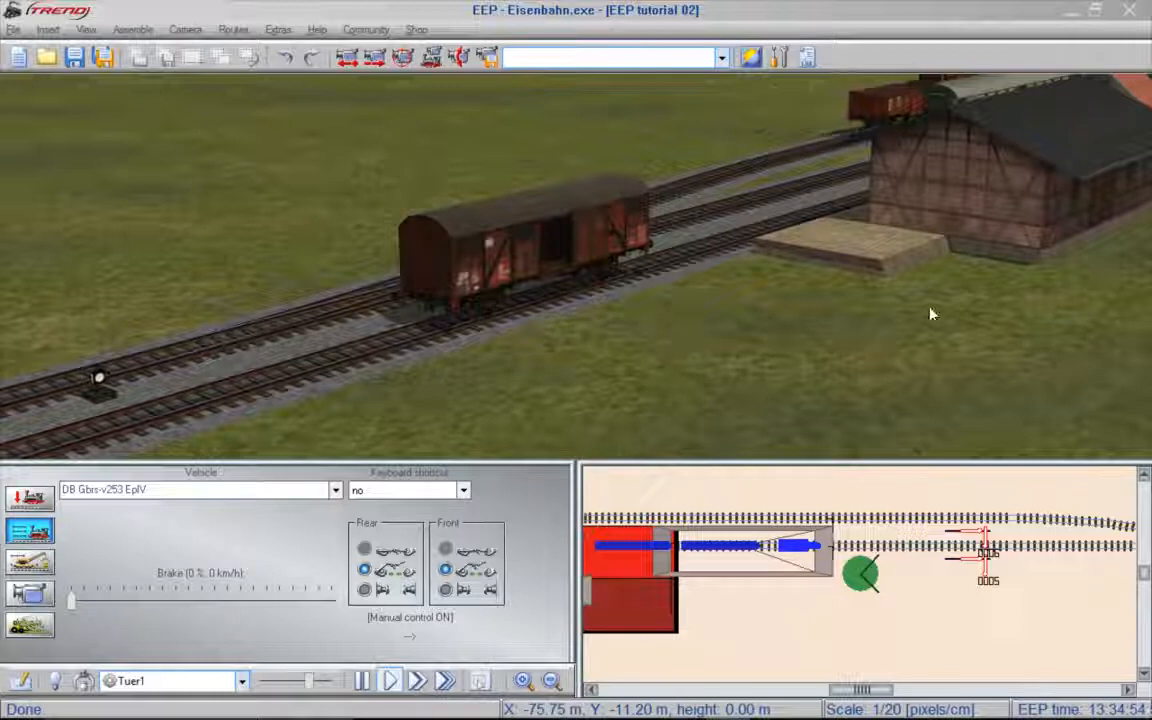
{"action": "right_click_drag", "start_coordinate": [1010, 314], "coordinate": [940, 314]}
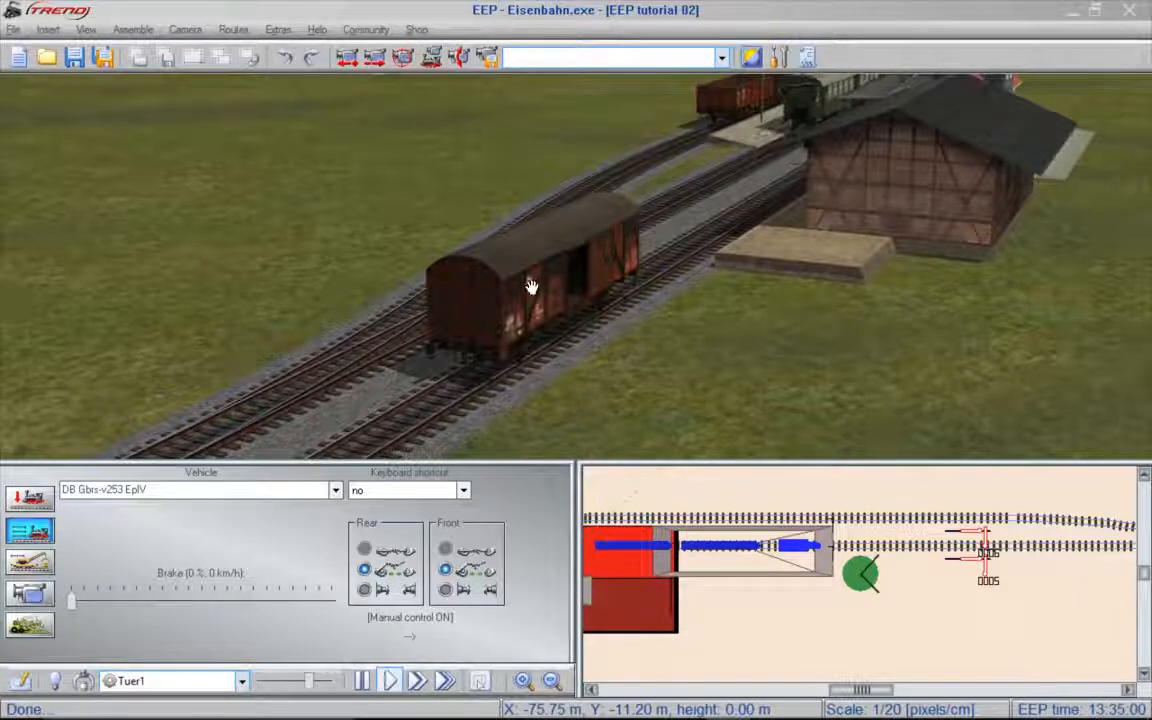
{"action": "left_click_drag", "start_coordinate": [532, 283], "coordinate": [710, 185]}
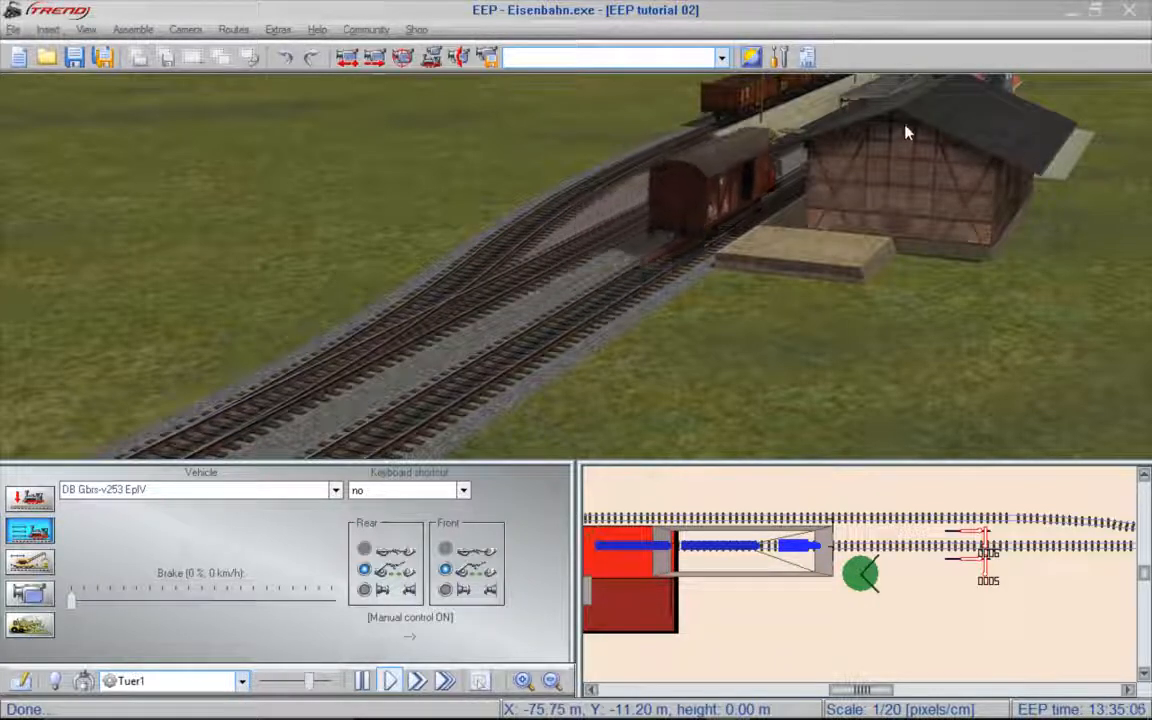
{"action": "left_click_drag", "start_coordinate": [672, 207], "coordinate": [768, 159]}
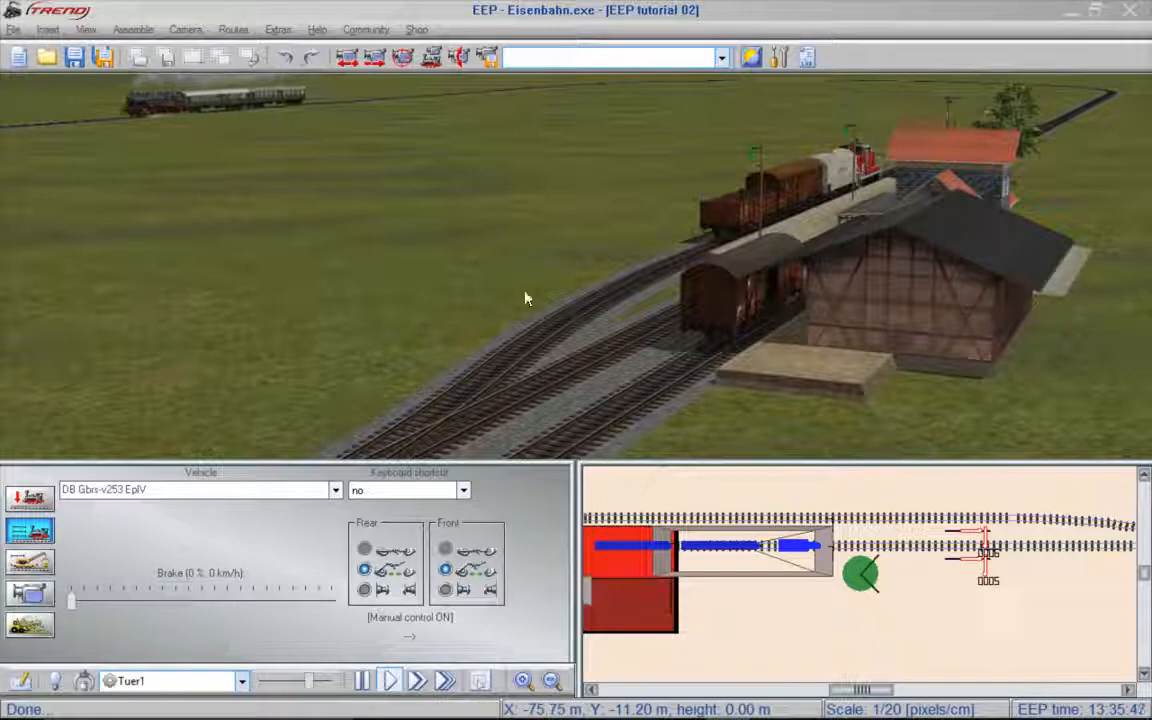
- In the 2D plan, insert a City street 2 Pavement both road in front of the station and shed, starting at about X -78.6 m, Y -18.8 m
{"action": "left_click", "coordinate": [21, 681]}
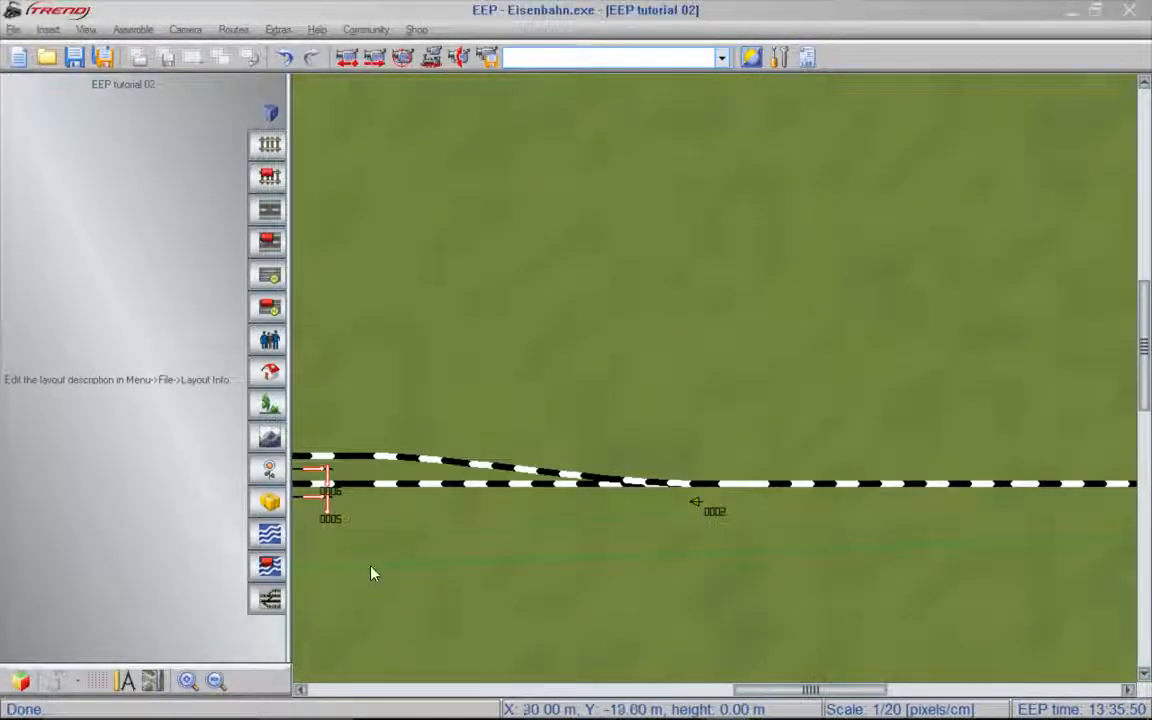
{"action": "left_click_drag", "start_coordinate": [489, 376], "coordinate": [1134, 239]}
{"action": "left_click_drag", "start_coordinate": [594, 540], "coordinate": [650, 473]}
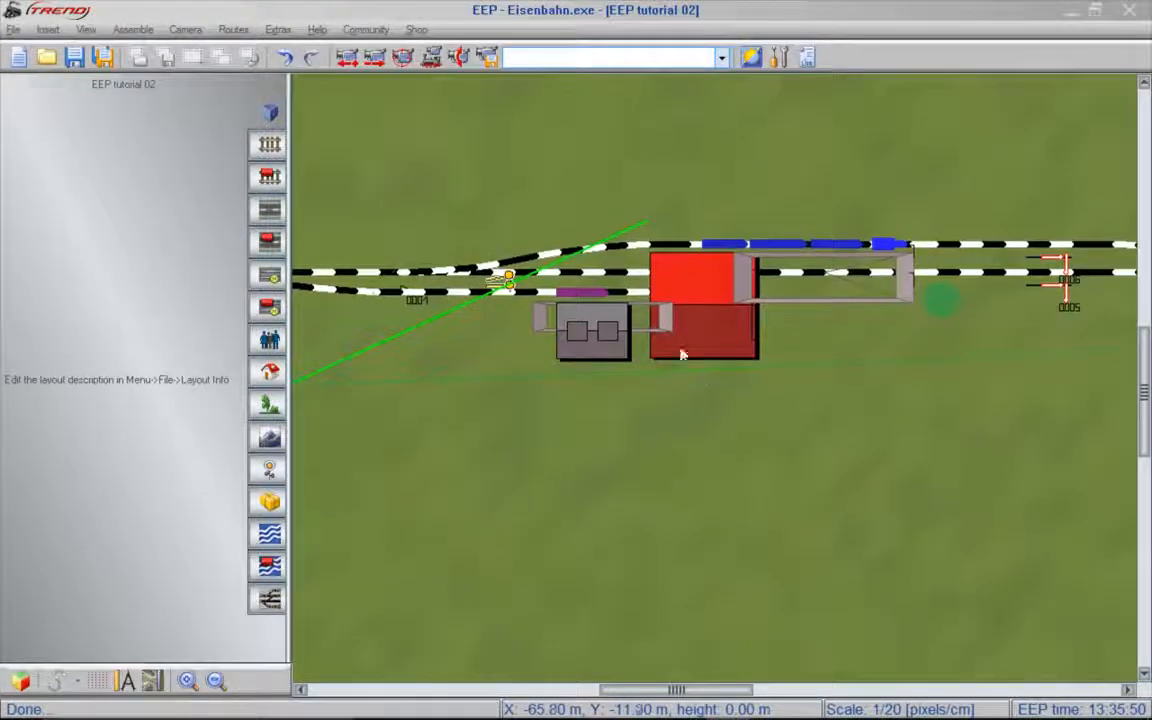
{"action": "left_click", "coordinate": [270, 211]}
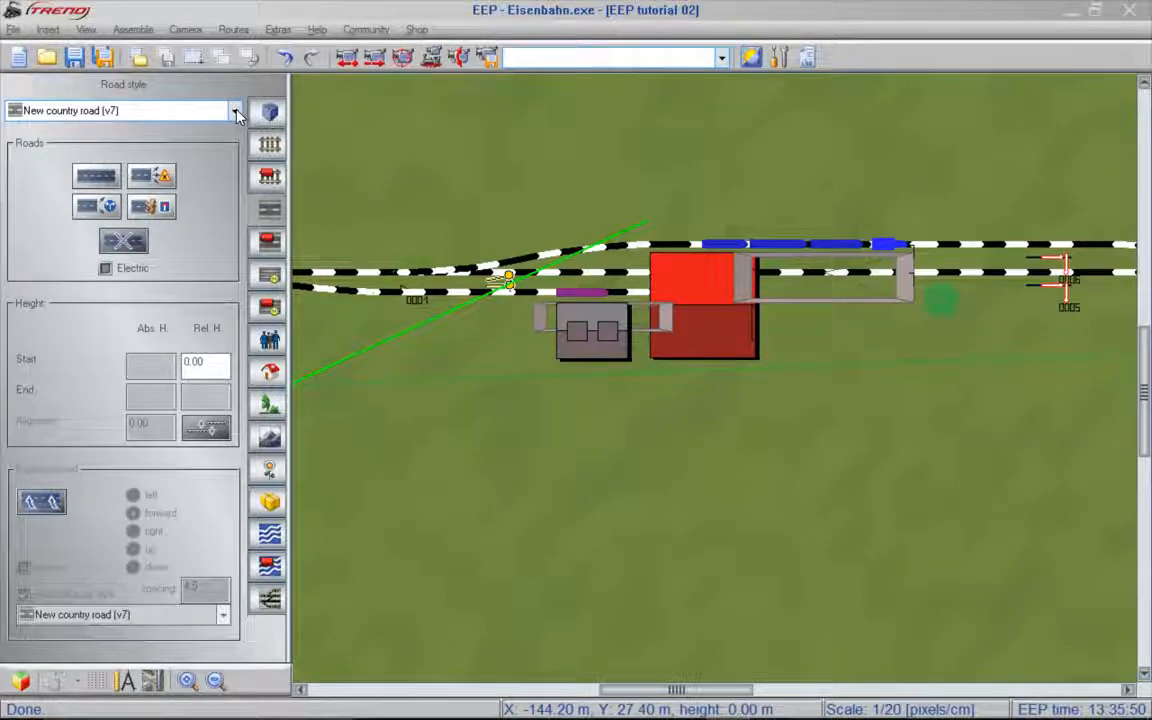
{"action": "left_click", "coordinate": [236, 111]}
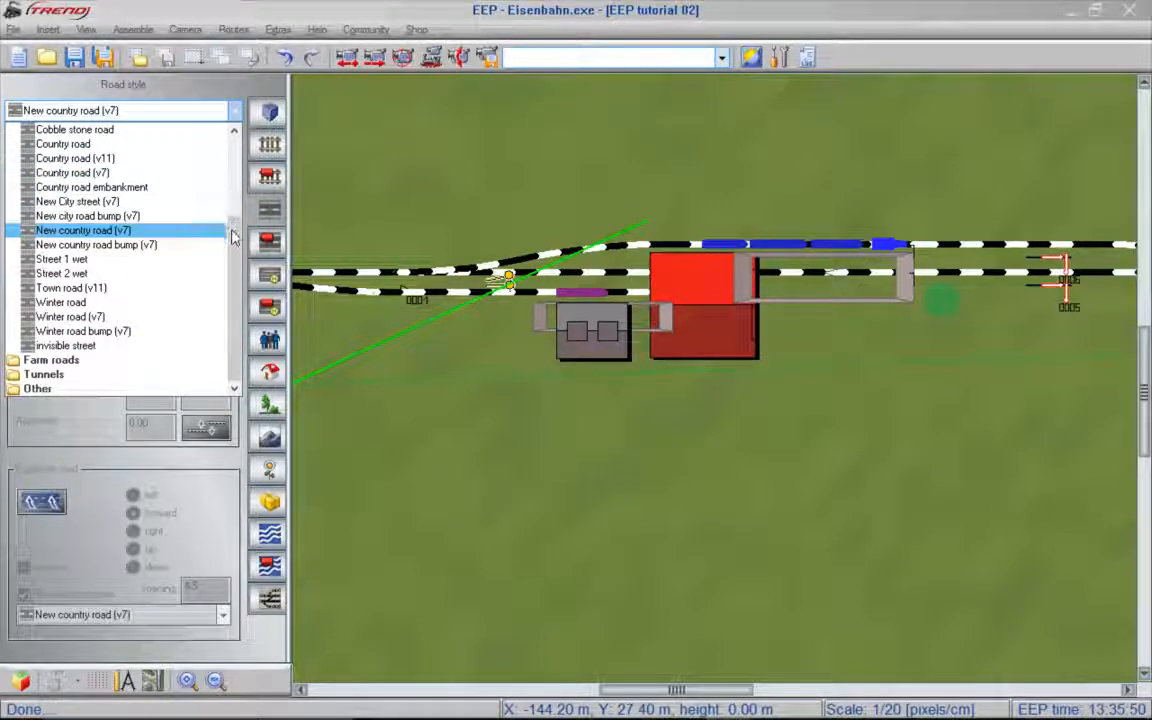
{"action": "left_click_drag", "start_coordinate": [233, 237], "coordinate": [226, 162]}
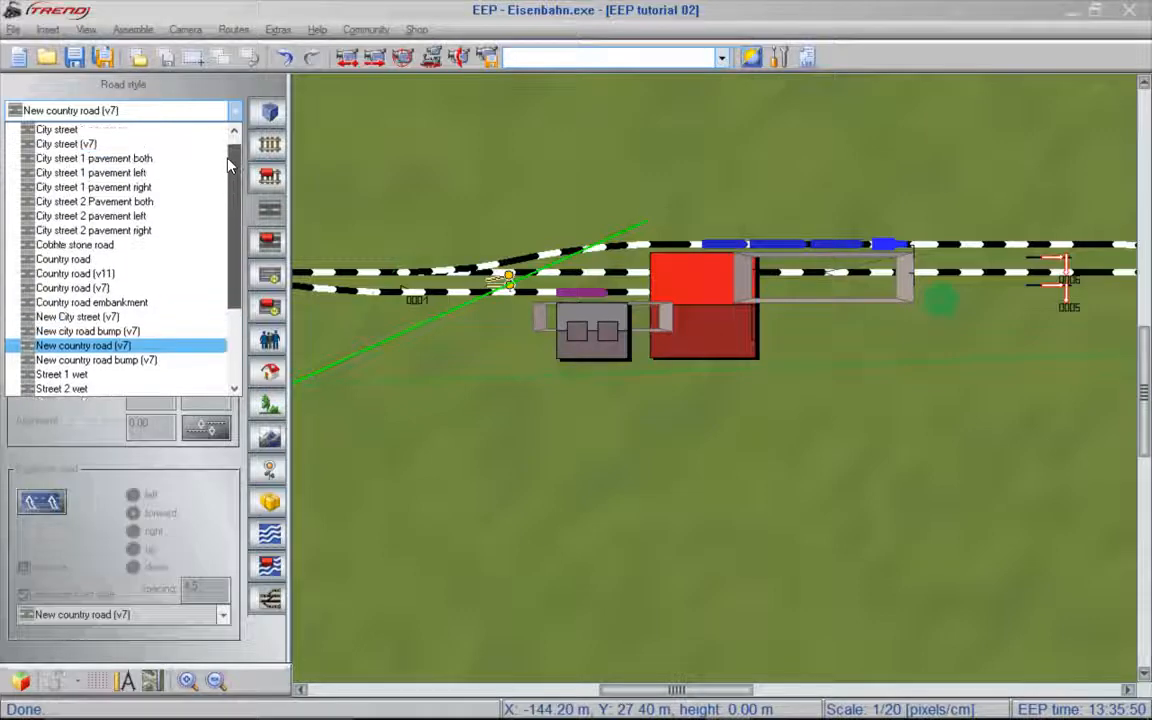
{"action": "left_click", "coordinate": [95, 203]}
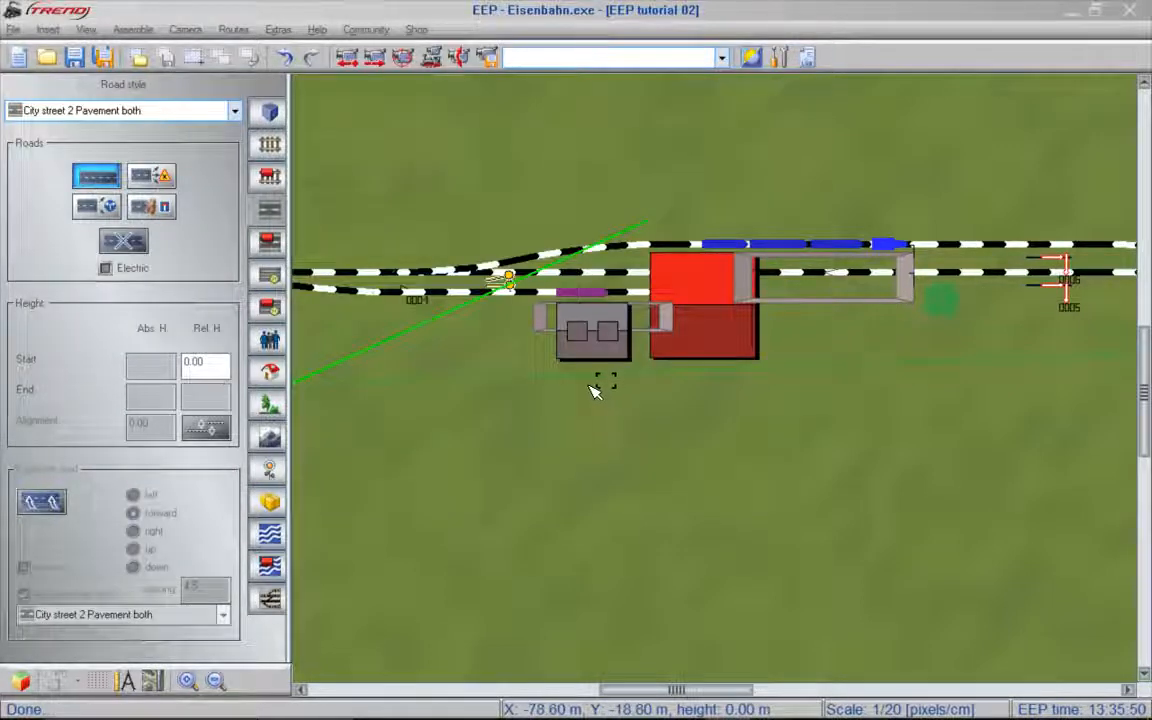
{"action": "left_click", "coordinate": [596, 387]}
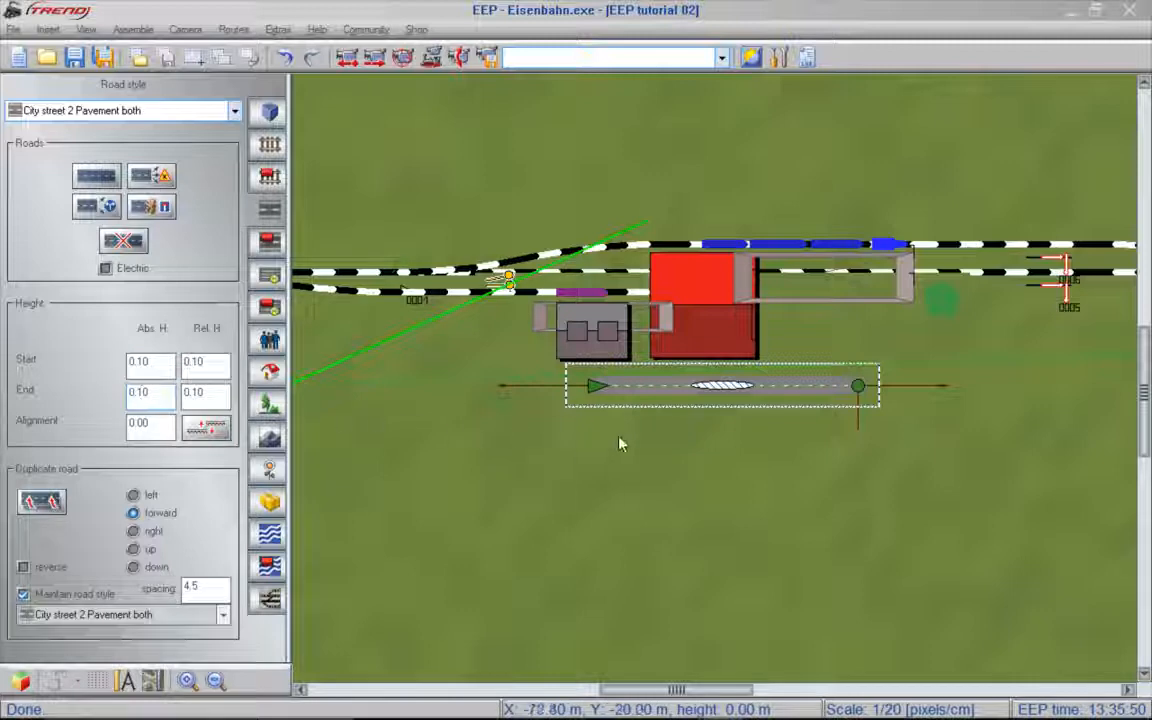
- Set the new road's absolute height to 0.2 m and view the road beside the station in 3D
{"action": "double_click", "coordinate": [665, 386]}
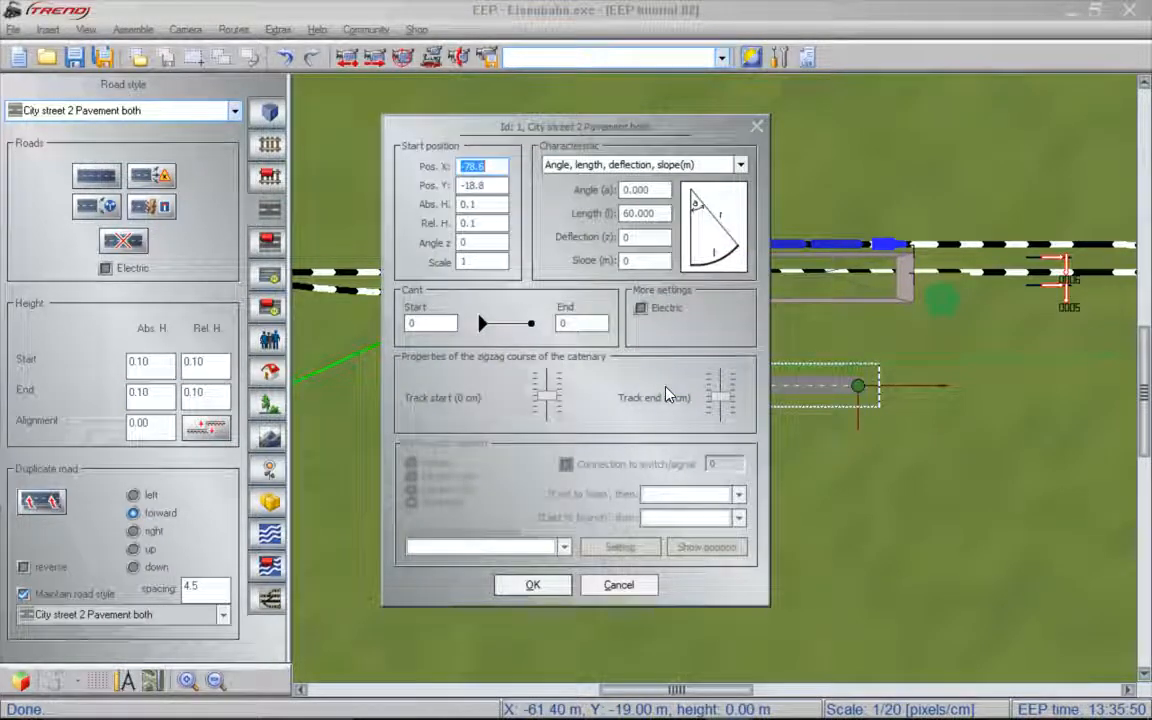
{"action": "left_click", "coordinate": [558, 592]}
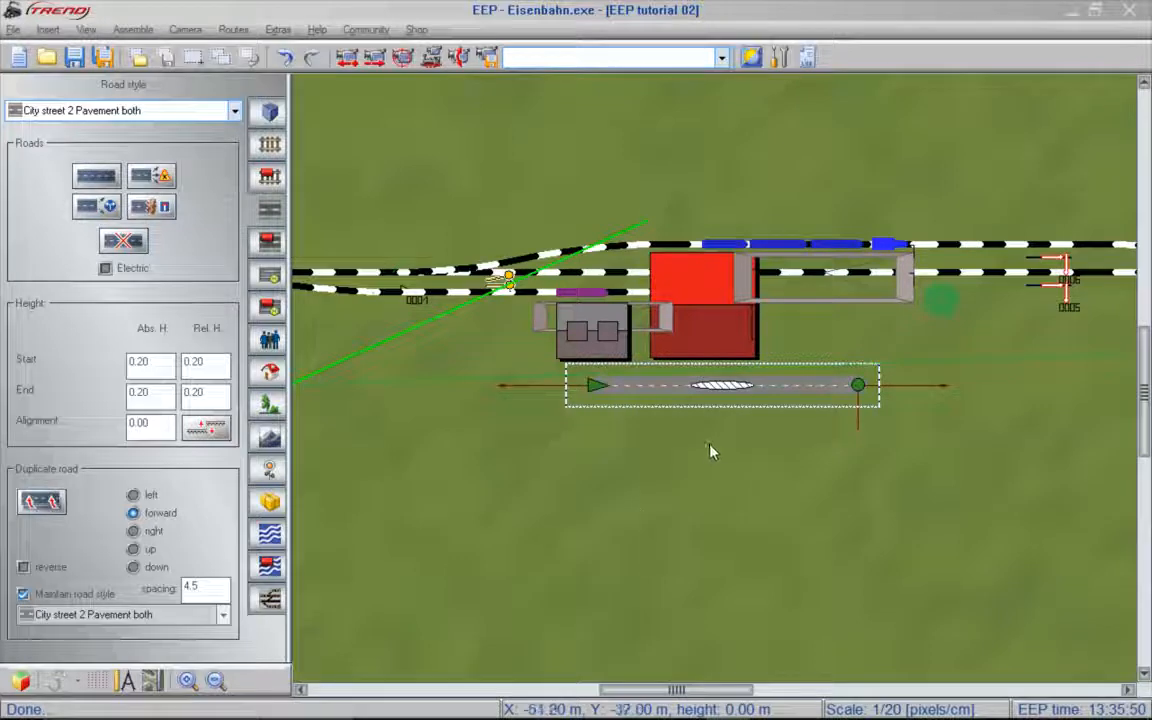
{"action": "left_click", "coordinate": [21, 681]}
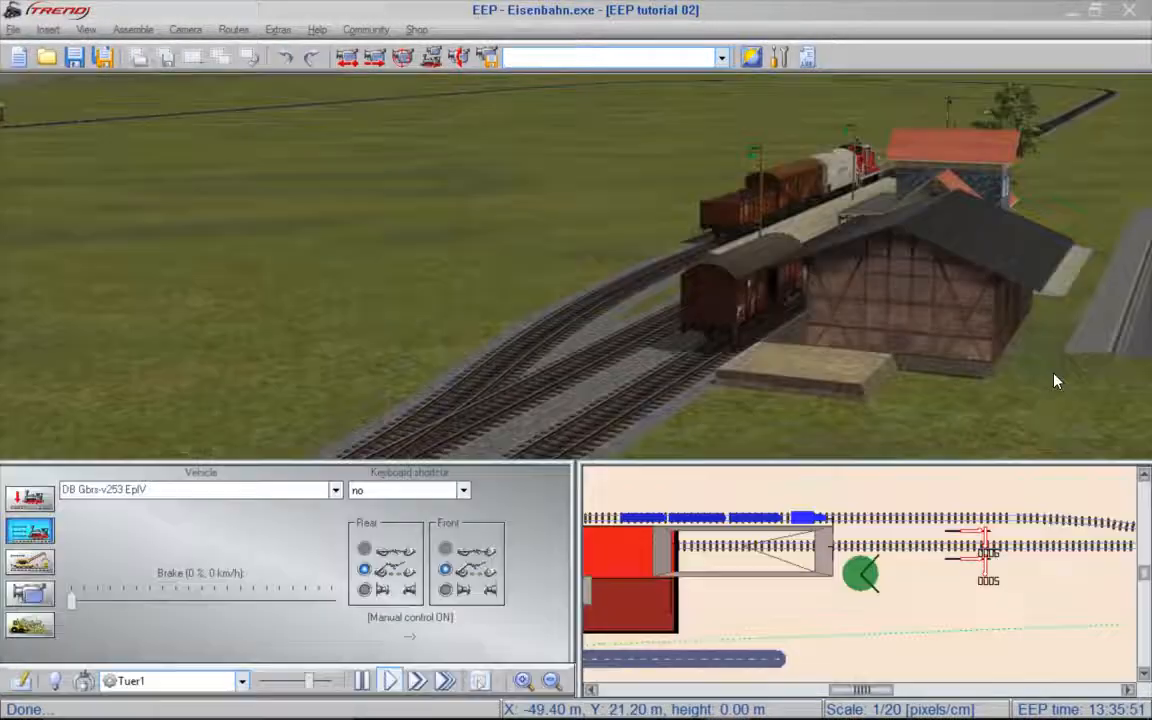
{"action": "middle_click_drag", "start_coordinate": [445, 361], "coordinate": [695, 331]}
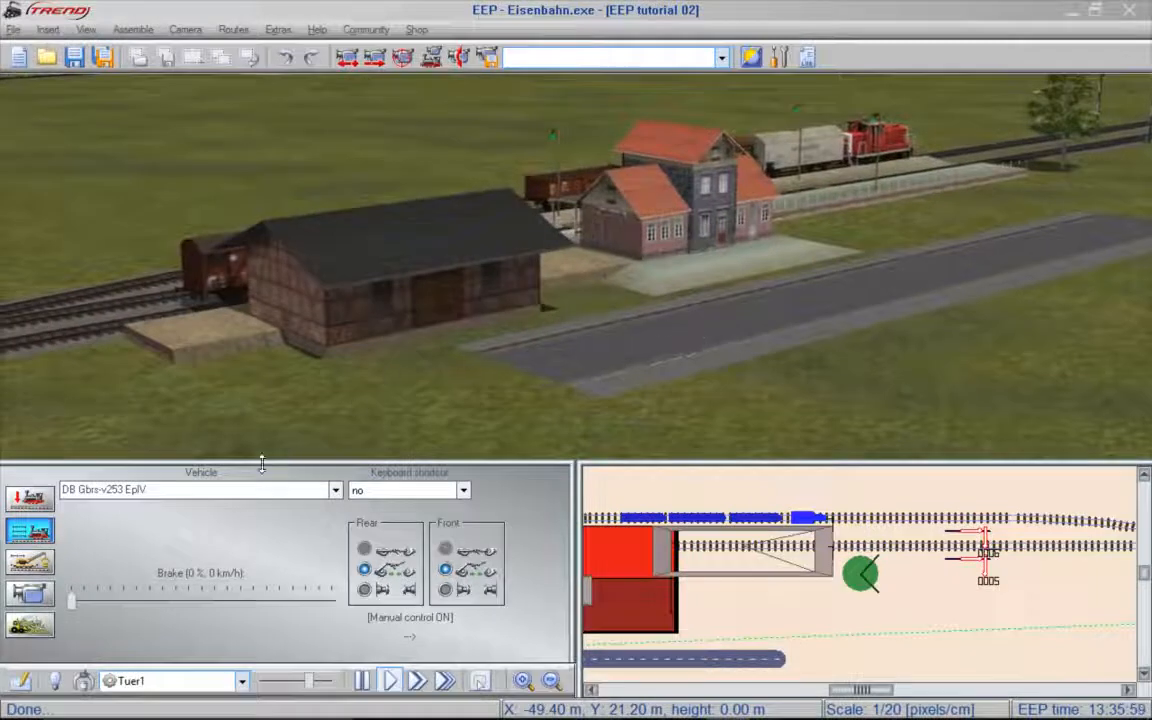
- In 3D object editing for tracks, shift the existing City street road closer to the shed and station, and reposition its far end
{"action": "left_click", "coordinate": [37, 507]}
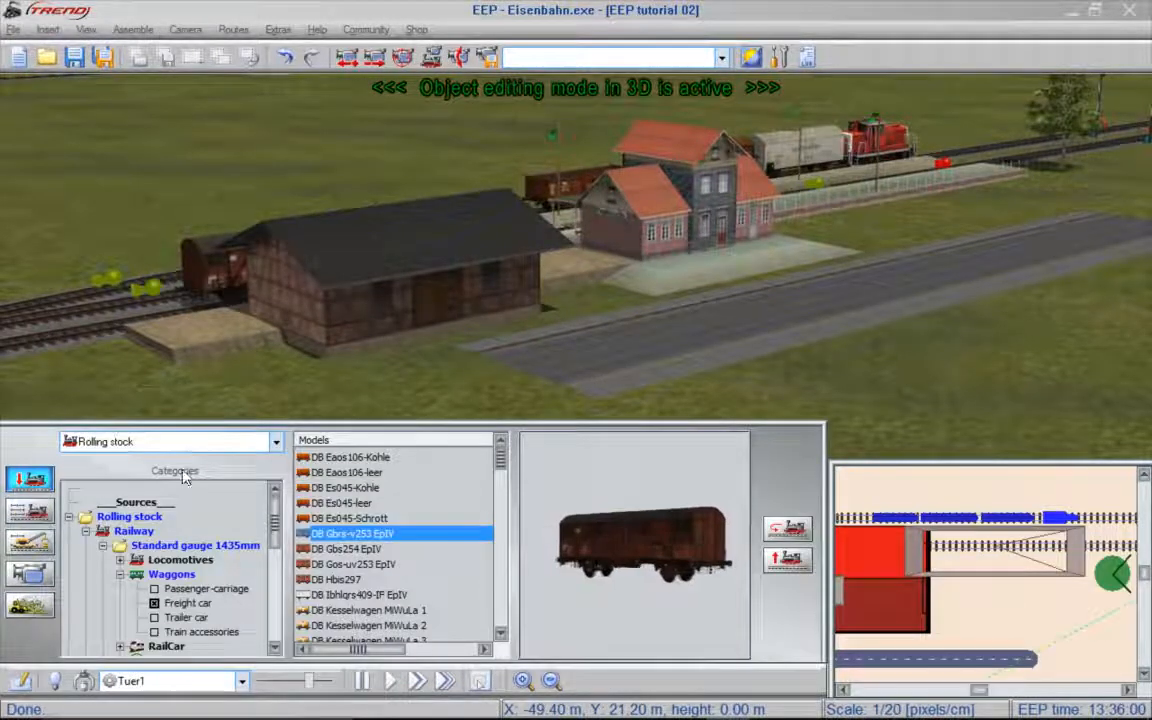
{"action": "left_click", "coordinate": [277, 443]}
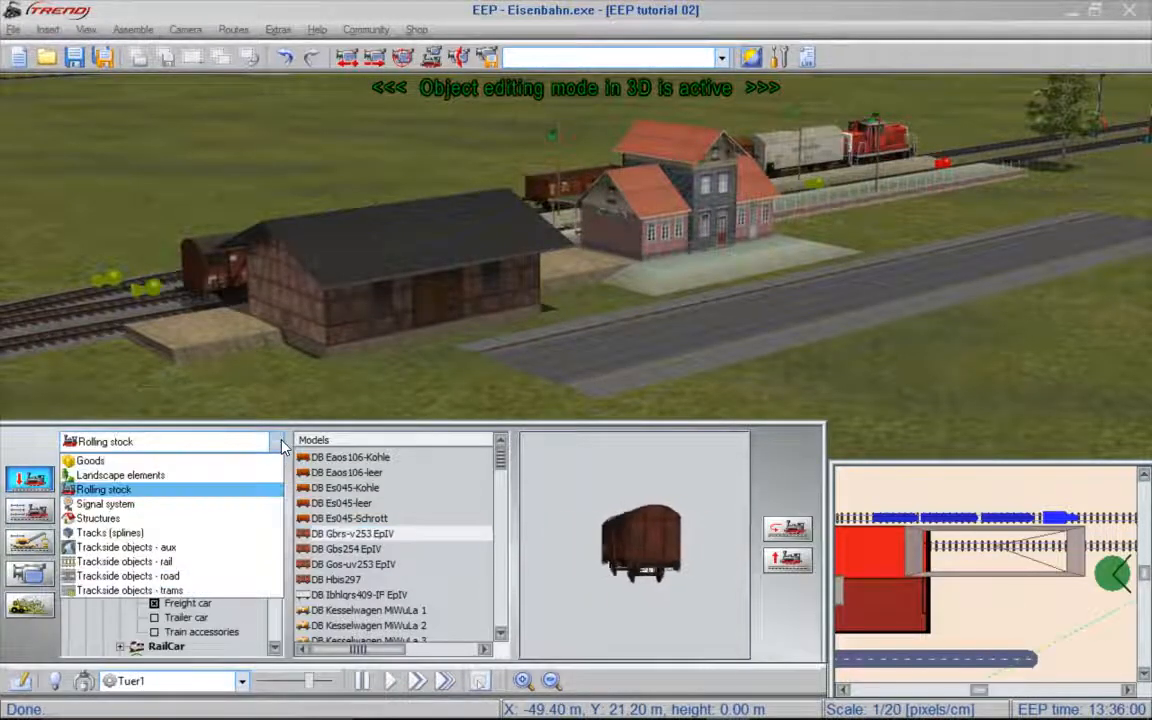
{"action": "left_click", "coordinate": [122, 535]}
{"action": "left_click_drag", "start_coordinate": [1056, 340], "coordinate": [1095, 327]}
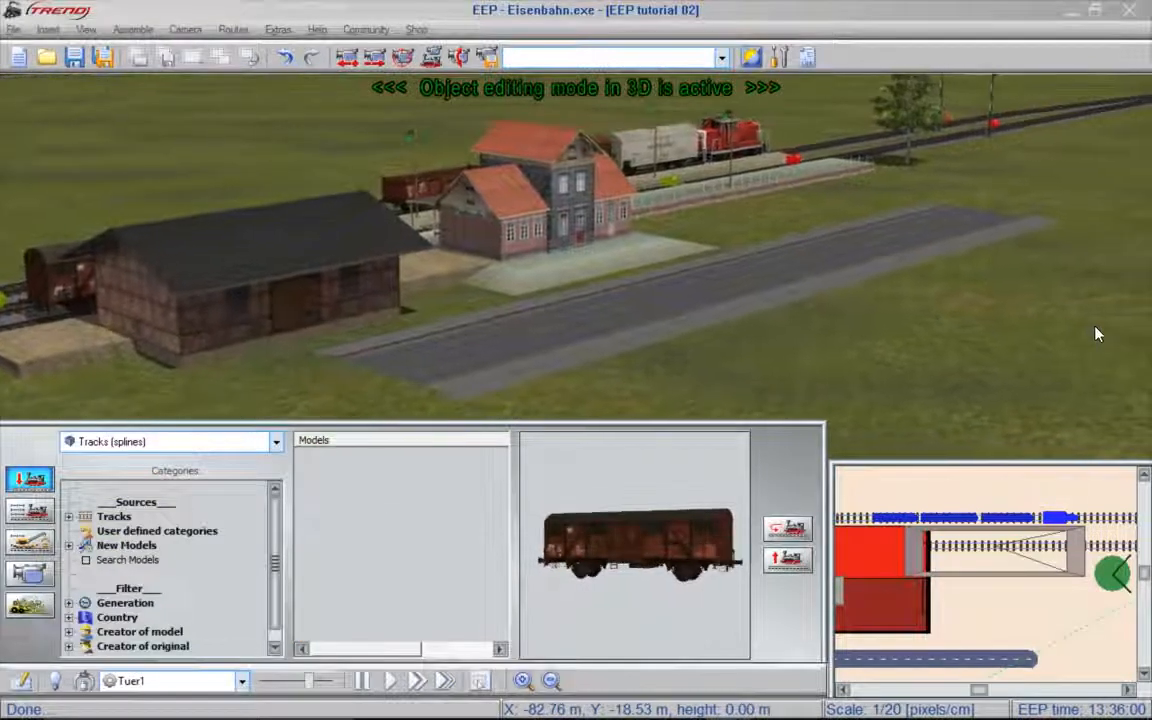
{"action": "left_click", "coordinate": [715, 304]}
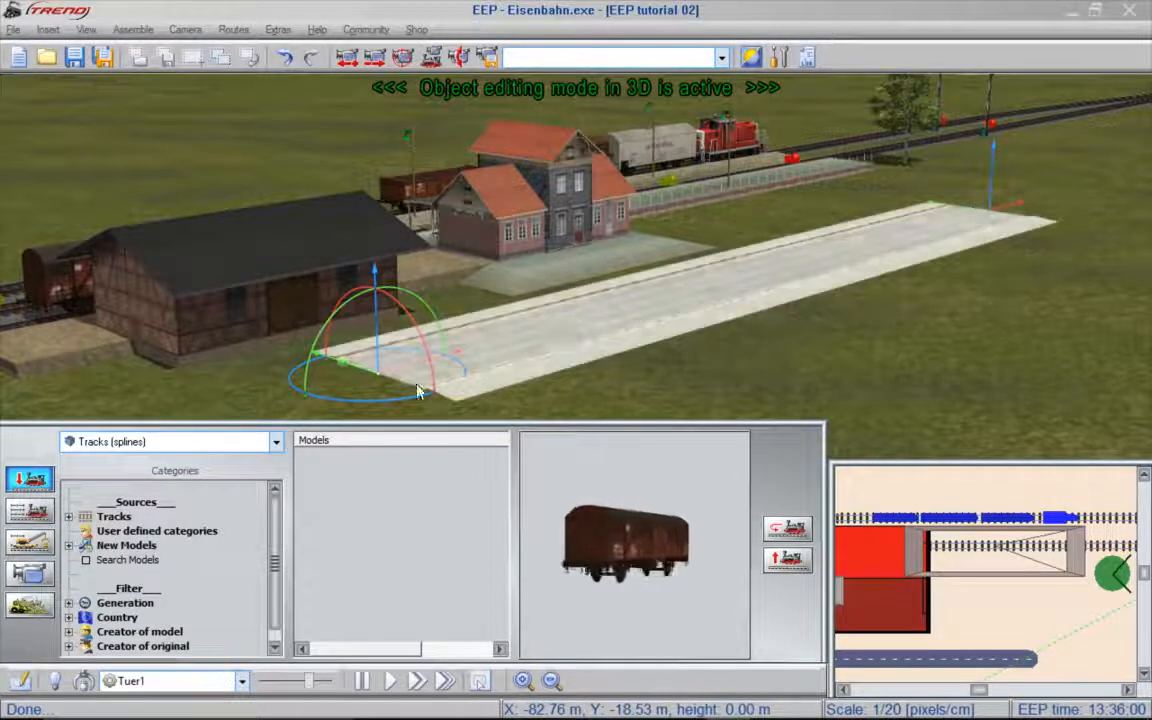
{"action": "left_click_drag", "start_coordinate": [398, 368], "coordinate": [290, 424]}
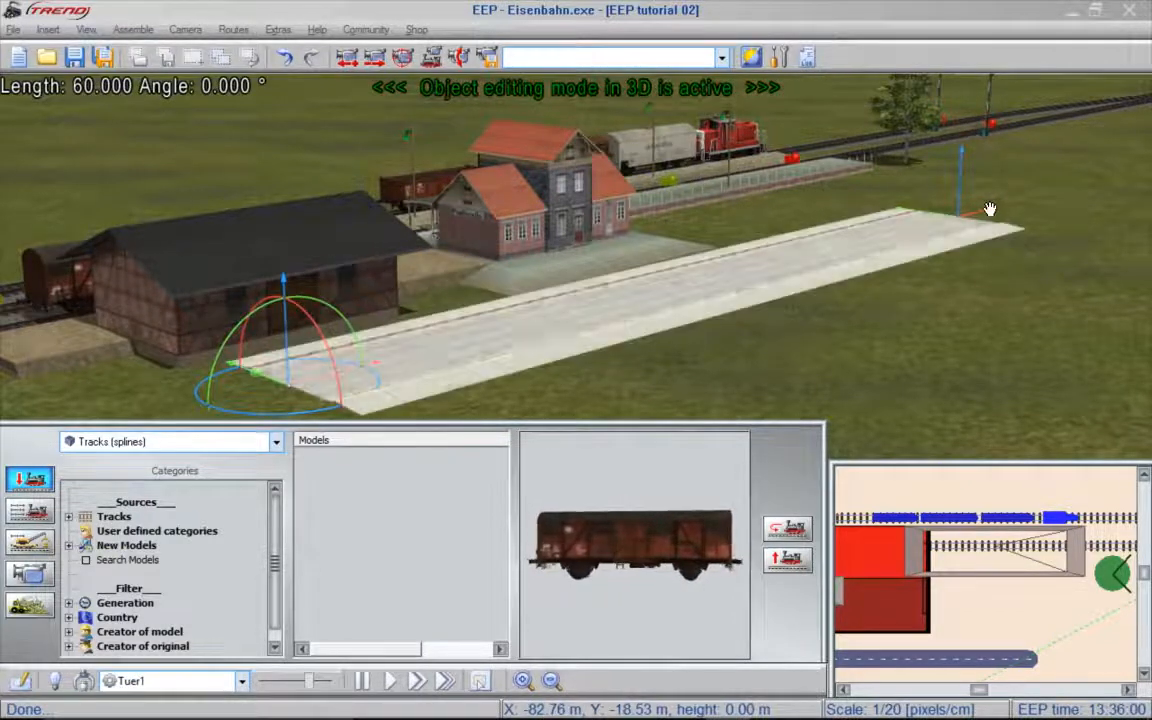
{"action": "left_click_drag", "start_coordinate": [990, 209], "coordinate": [889, 239]}
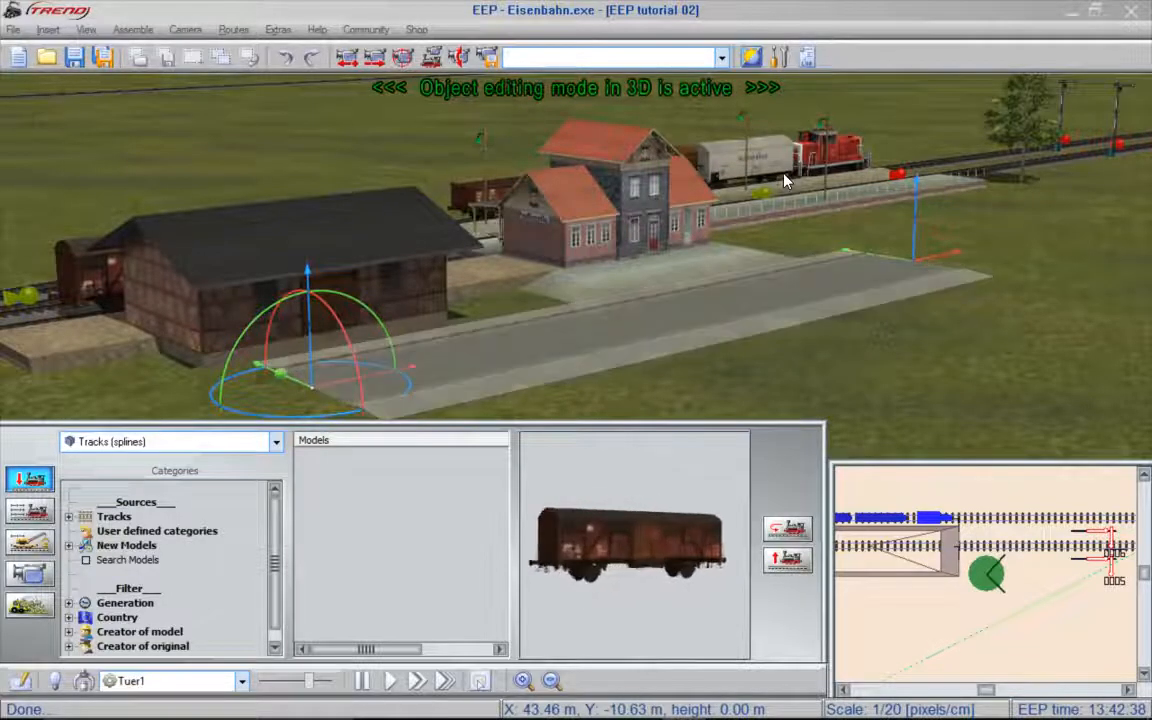
- Add a road section at the road's end point and bend it away from the station, about 43 m long at -21°
{"action": "right_click_drag", "start_coordinate": [787, 182], "coordinate": [1151, 187]}
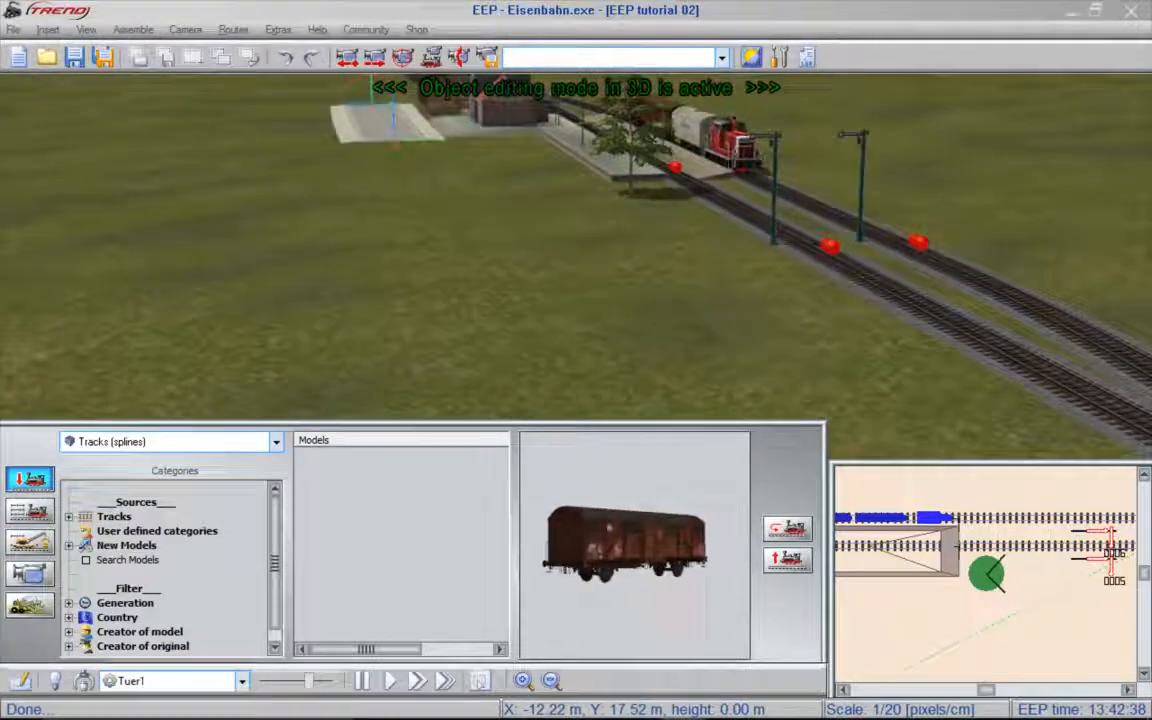
{"action": "right_click", "coordinate": [415, 137]}
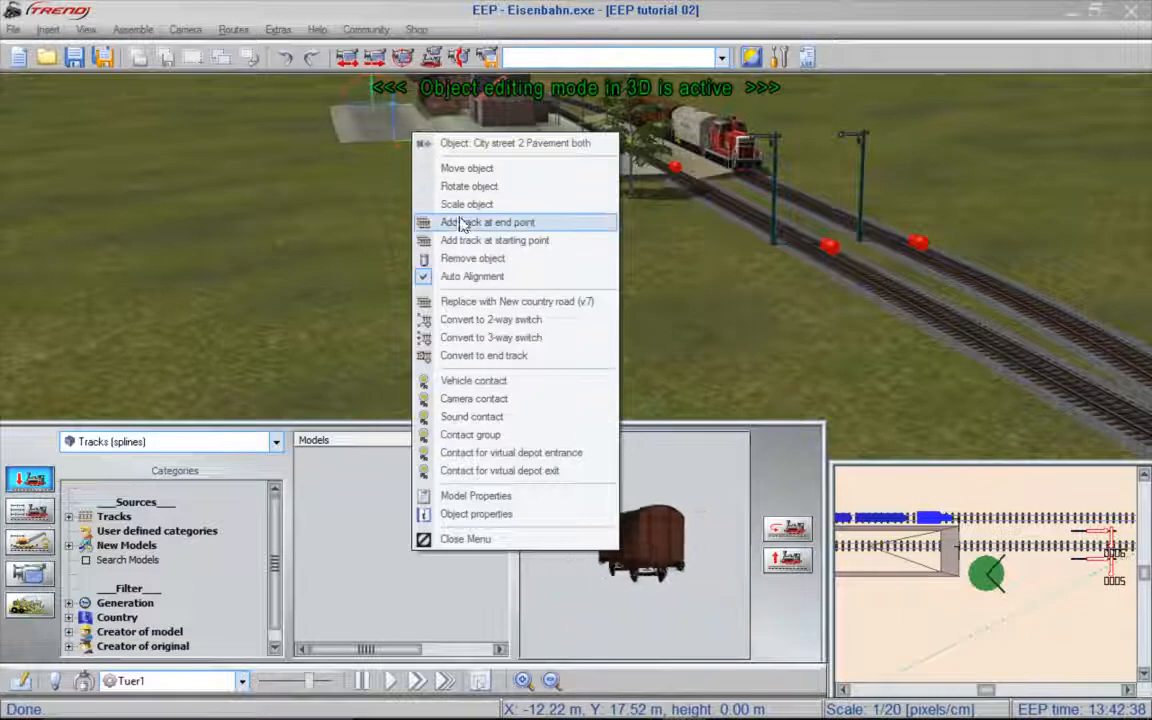
{"action": "left_click", "coordinate": [462, 224]}
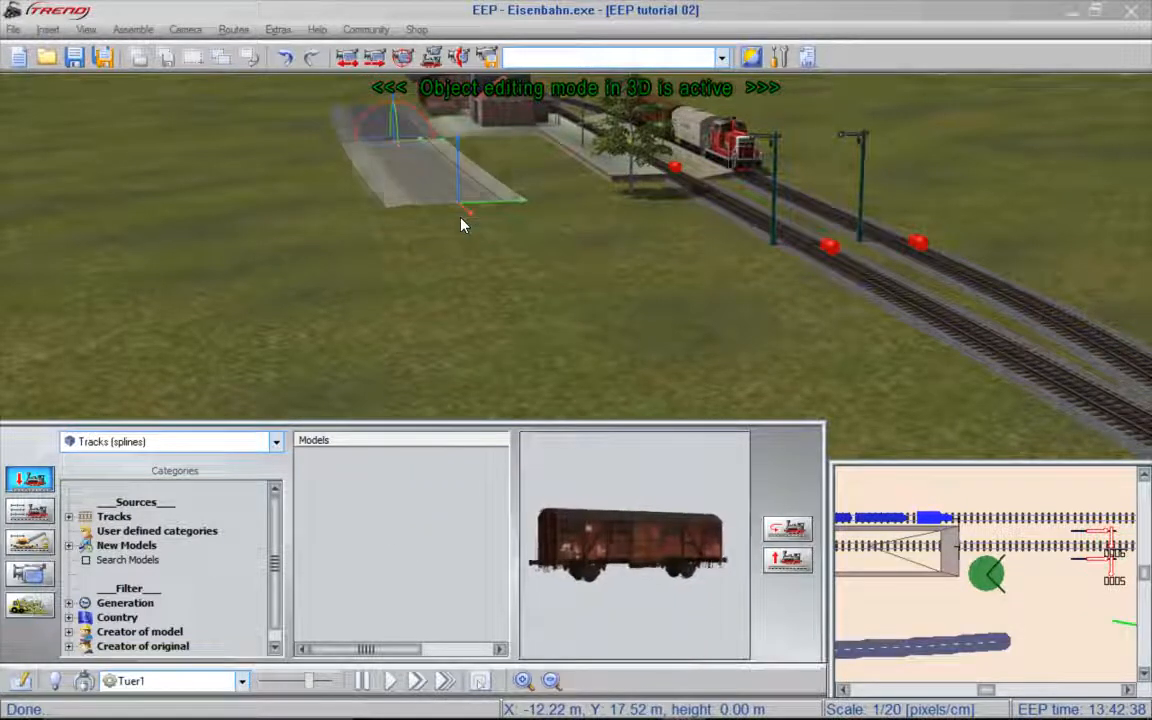
{"action": "left_click_drag", "start_coordinate": [506, 201], "coordinate": [416, 205]}
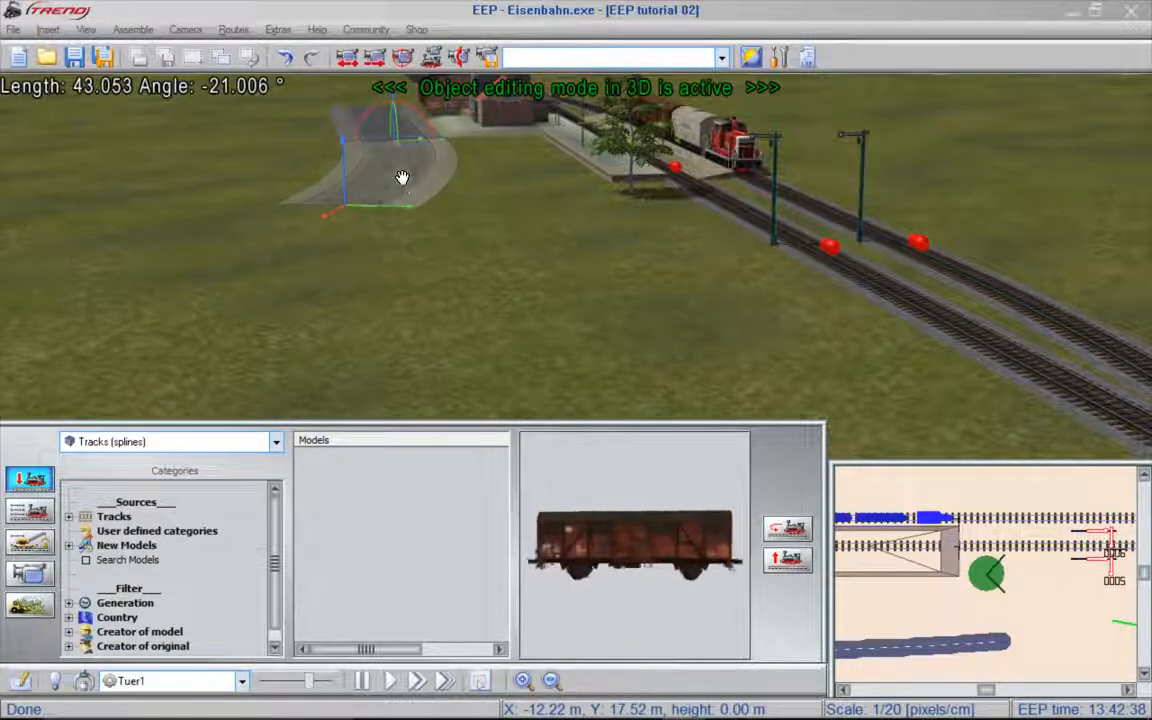
- Attach another section to the bend's end point and curve it back towards the railway, about 26.7 m long at 30°
{"action": "right_click", "coordinate": [402, 178]}
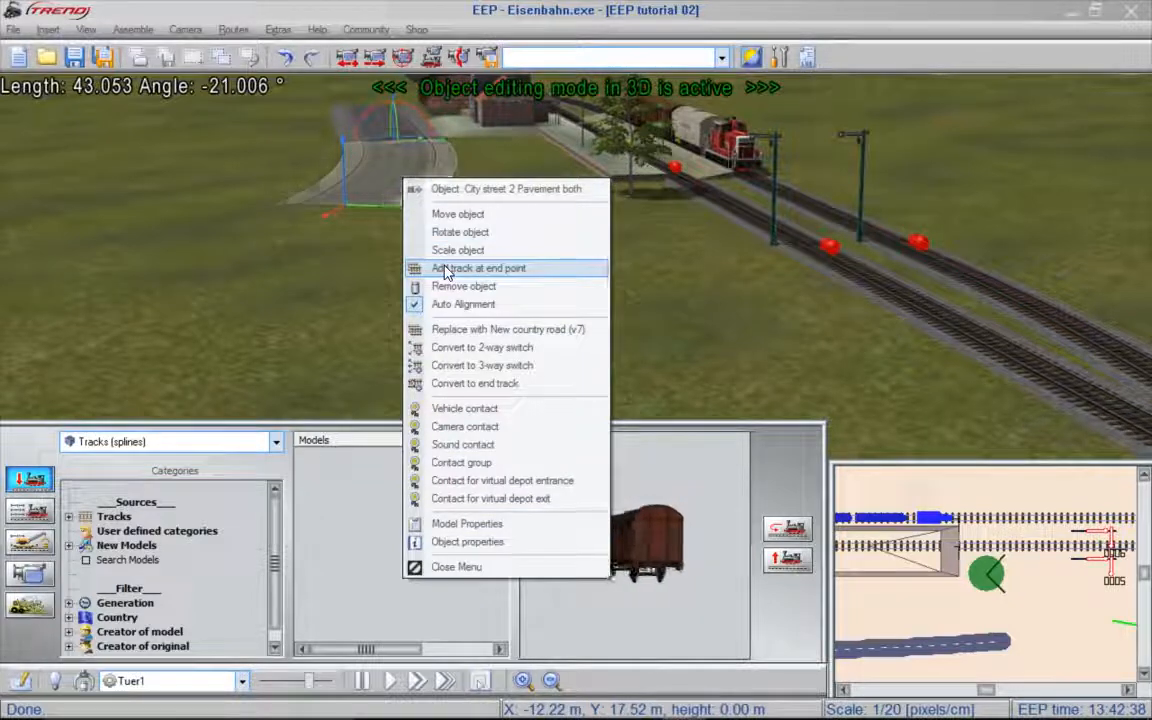
{"action": "left_click", "coordinate": [445, 268]}
{"action": "left_click_drag", "start_coordinate": [8, 354], "coordinate": [388, 298]}
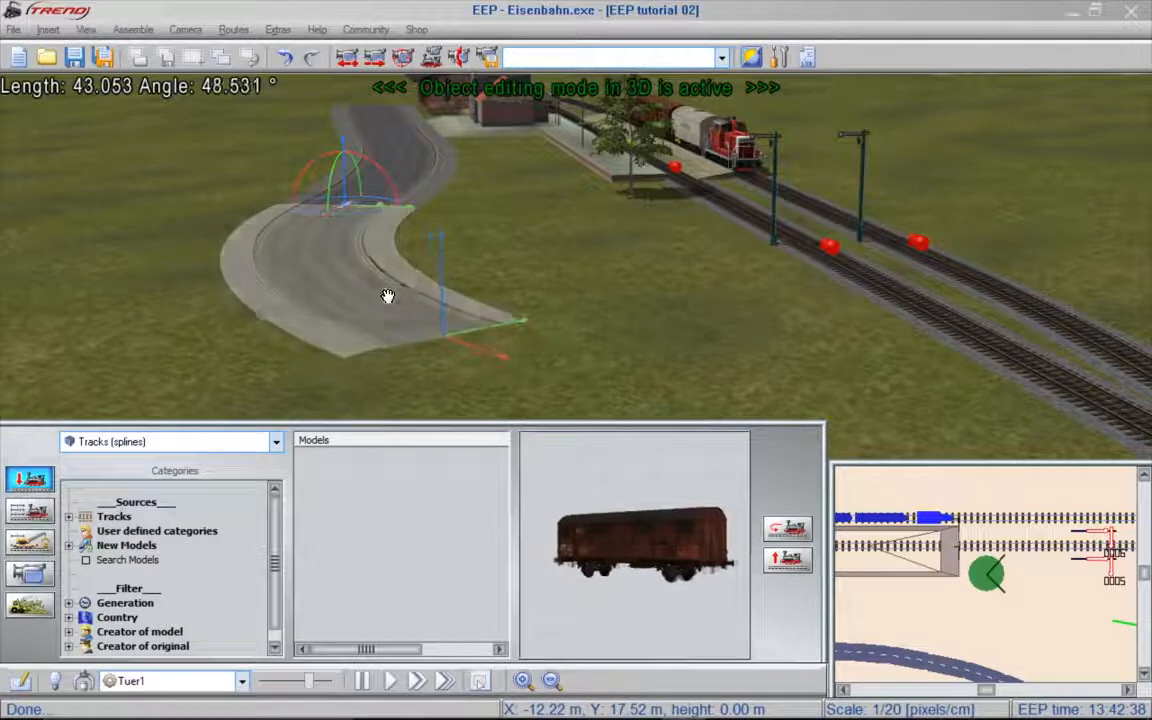
{"action": "left_click_drag", "start_coordinate": [504, 352], "coordinate": [302, 216]}
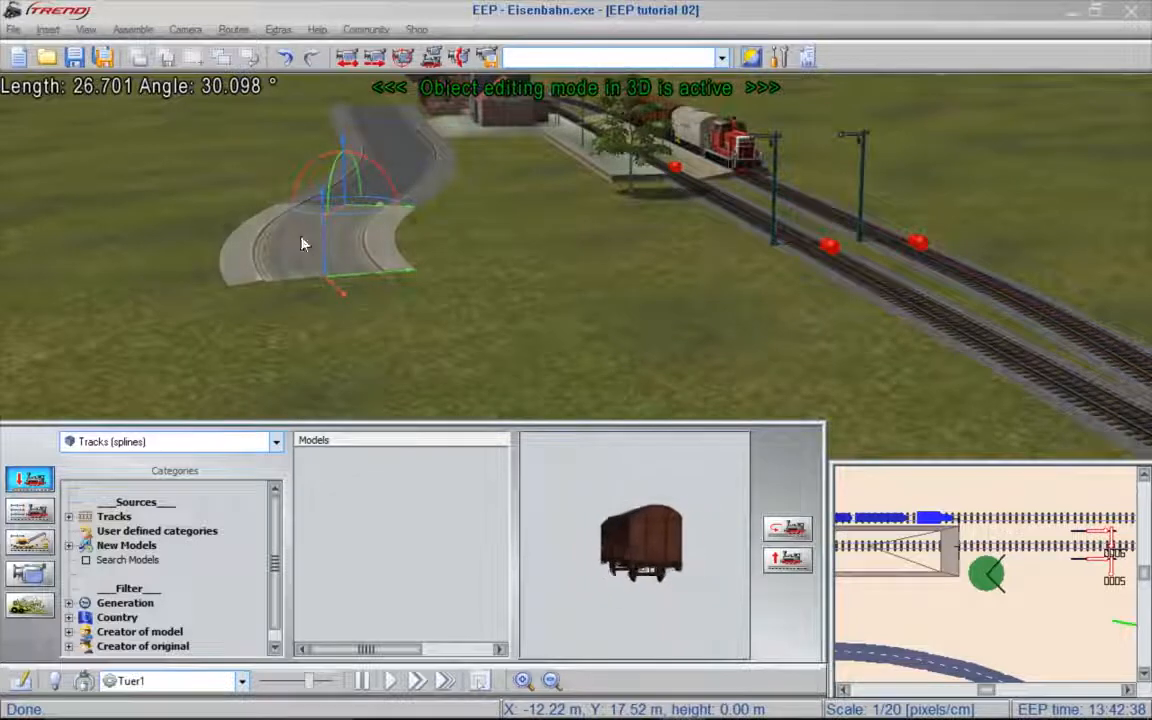
- Continue the road from its end point with a curve of about 91° heading towards the two railway tracks
{"action": "right_click", "coordinate": [305, 255]}
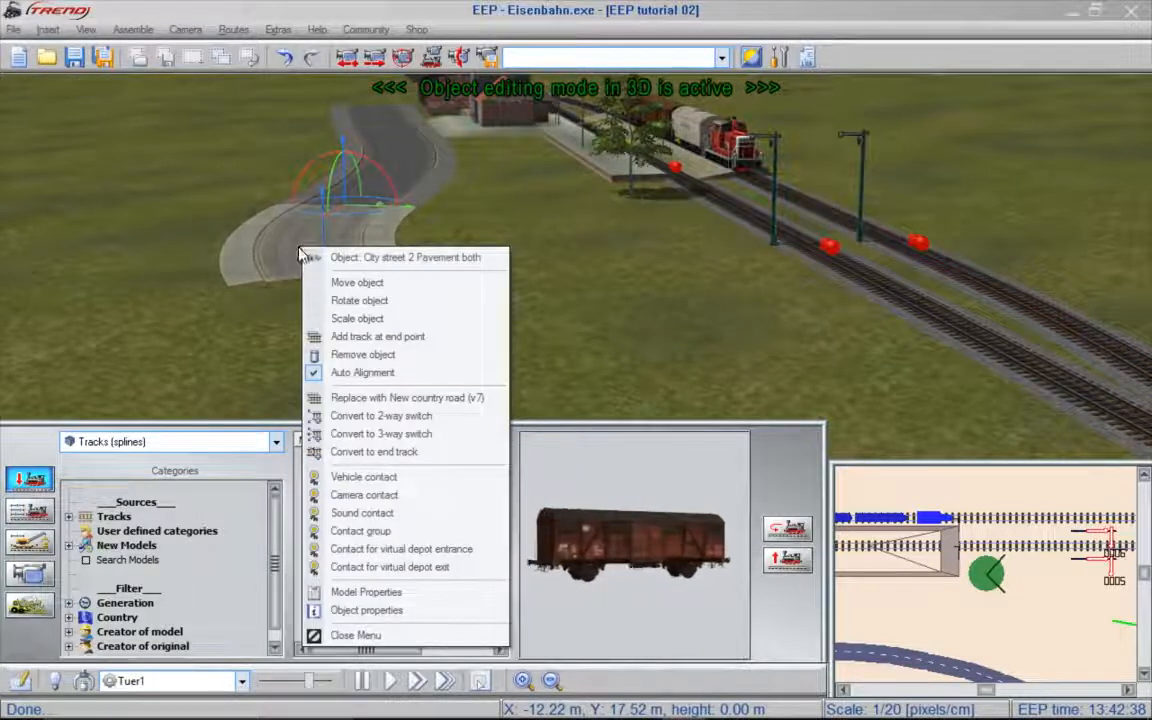
{"action": "left_click", "coordinate": [378, 338]}
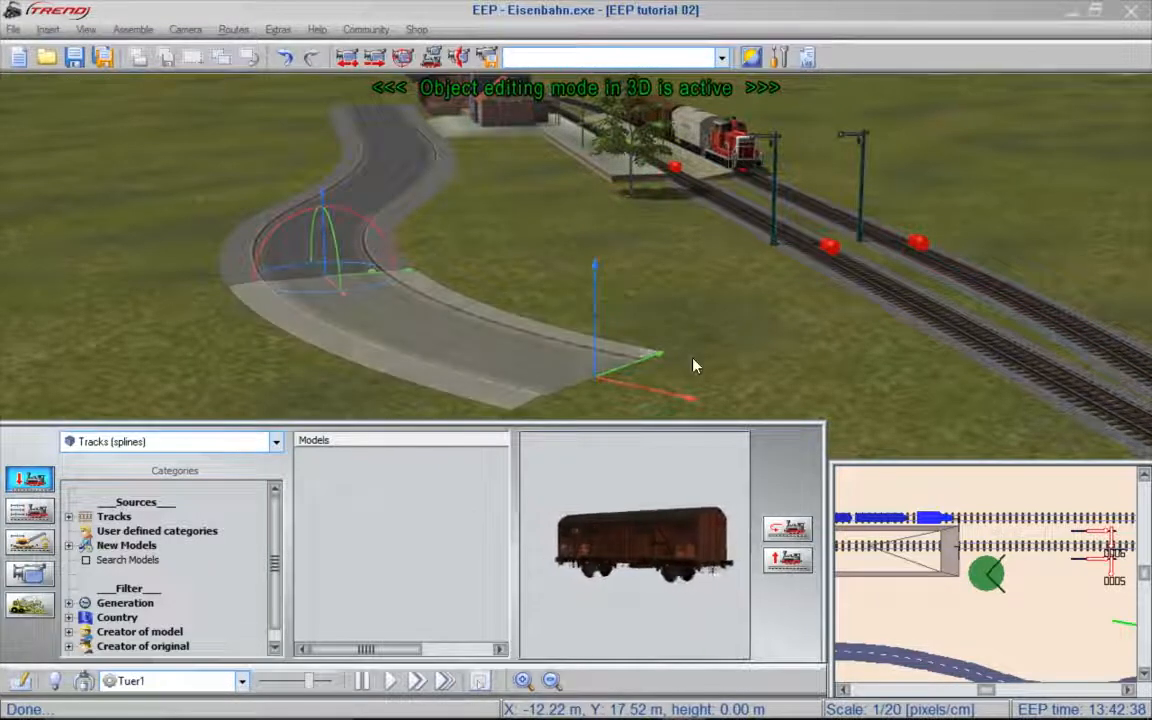
{"action": "left_click_drag", "start_coordinate": [655, 351], "coordinate": [645, 181]}
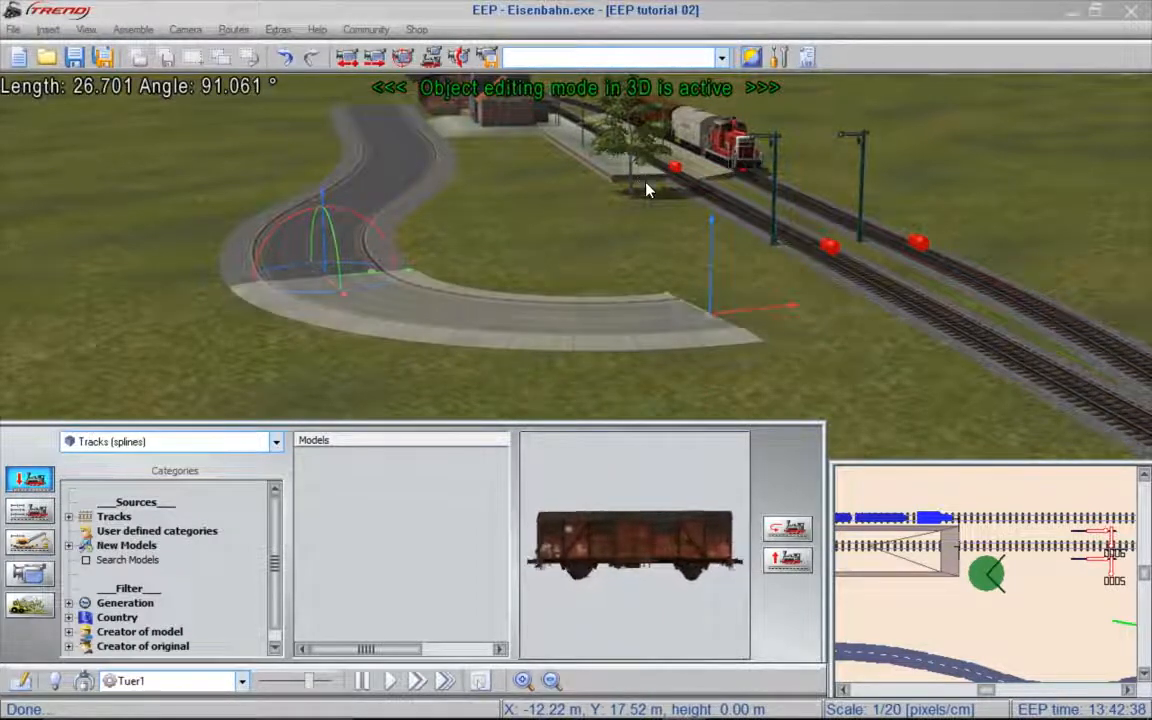
- Add a nearly straight road section from the curve's end point and extend it across both railway tracks, at about -1.4°
{"action": "right_click", "coordinate": [696, 320]}
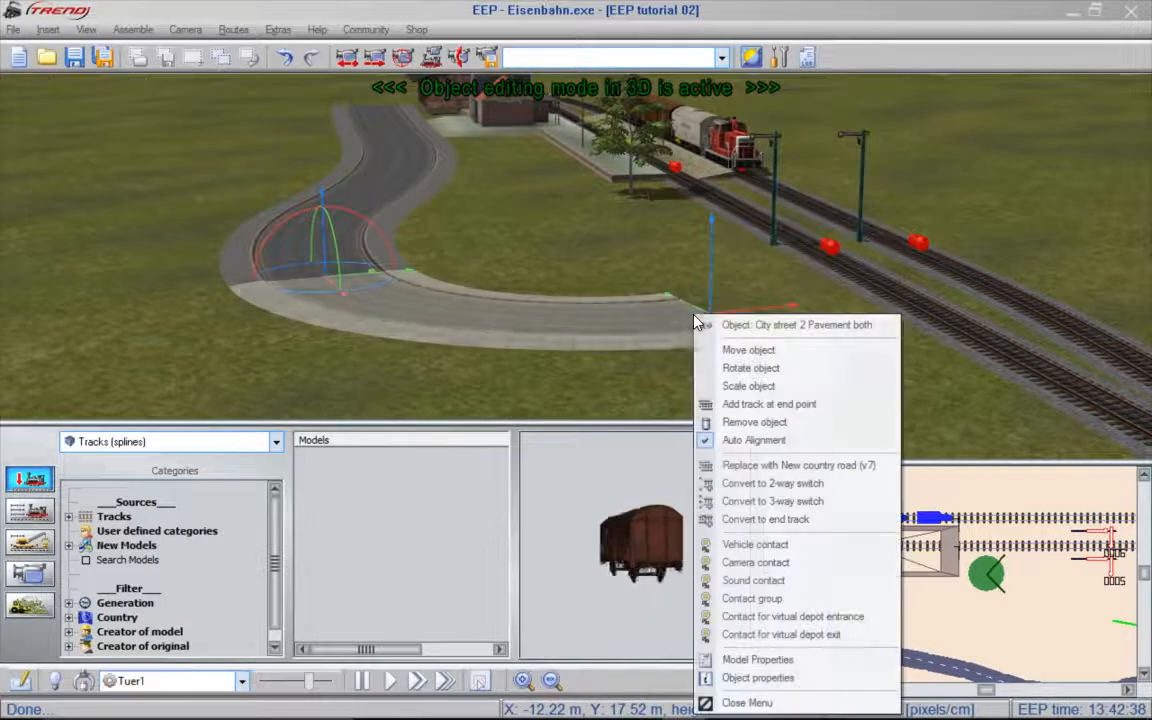
{"action": "left_click", "coordinate": [768, 404]}
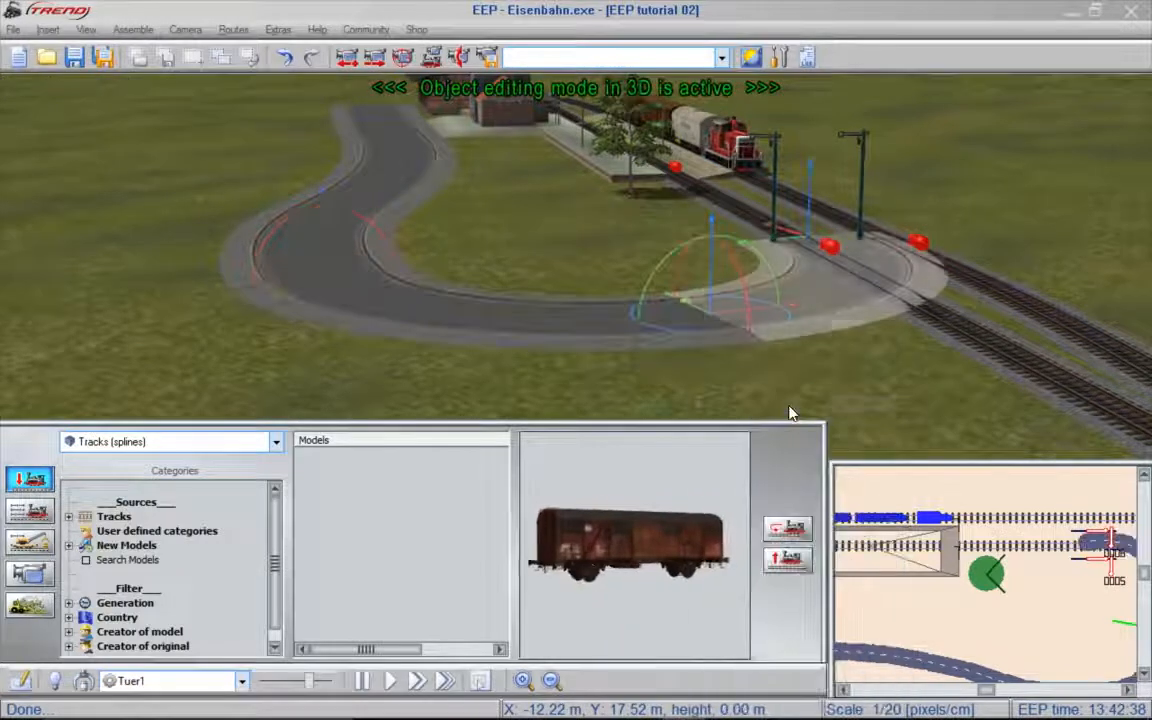
{"action": "left_click_drag", "start_coordinate": [756, 244], "coordinate": [1116, 296]}
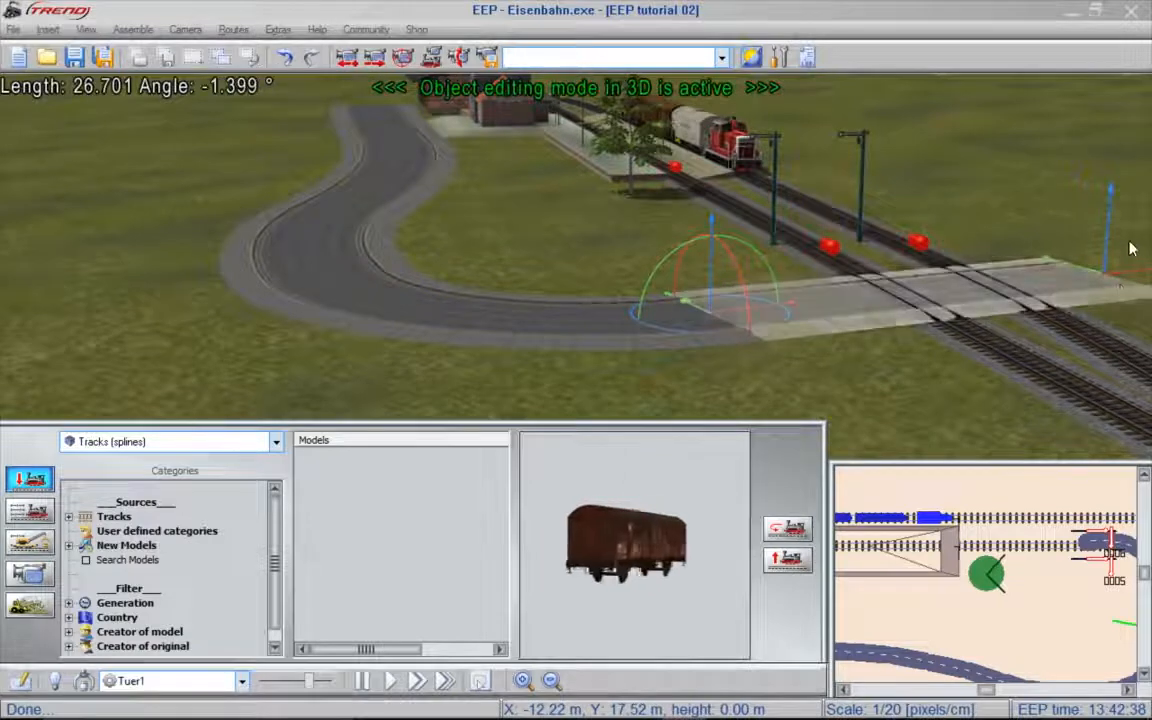
{"action": "right_click_drag", "start_coordinate": [1131, 249], "coordinate": [1041, 234]}
{"action": "scroll", "coordinate": [824, 220], "scroll_direction": "down", "scroll_amount": 5}
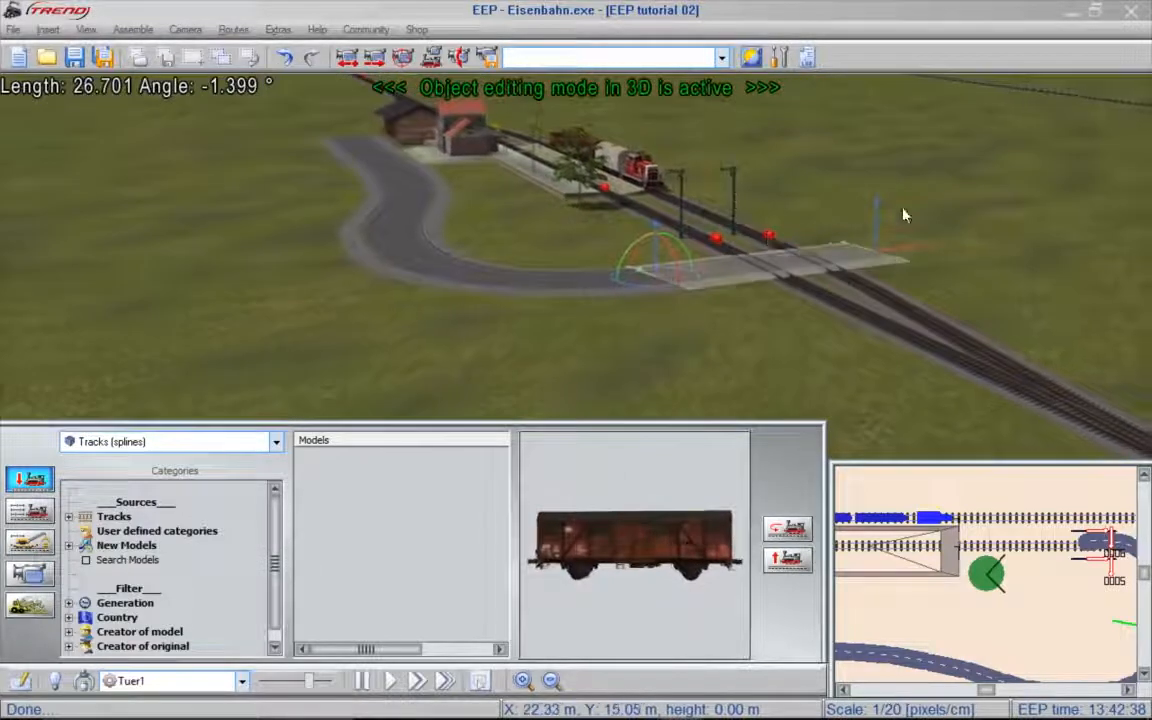
{"action": "right_click_drag", "start_coordinate": [1007, 178], "coordinate": [888, 80]}
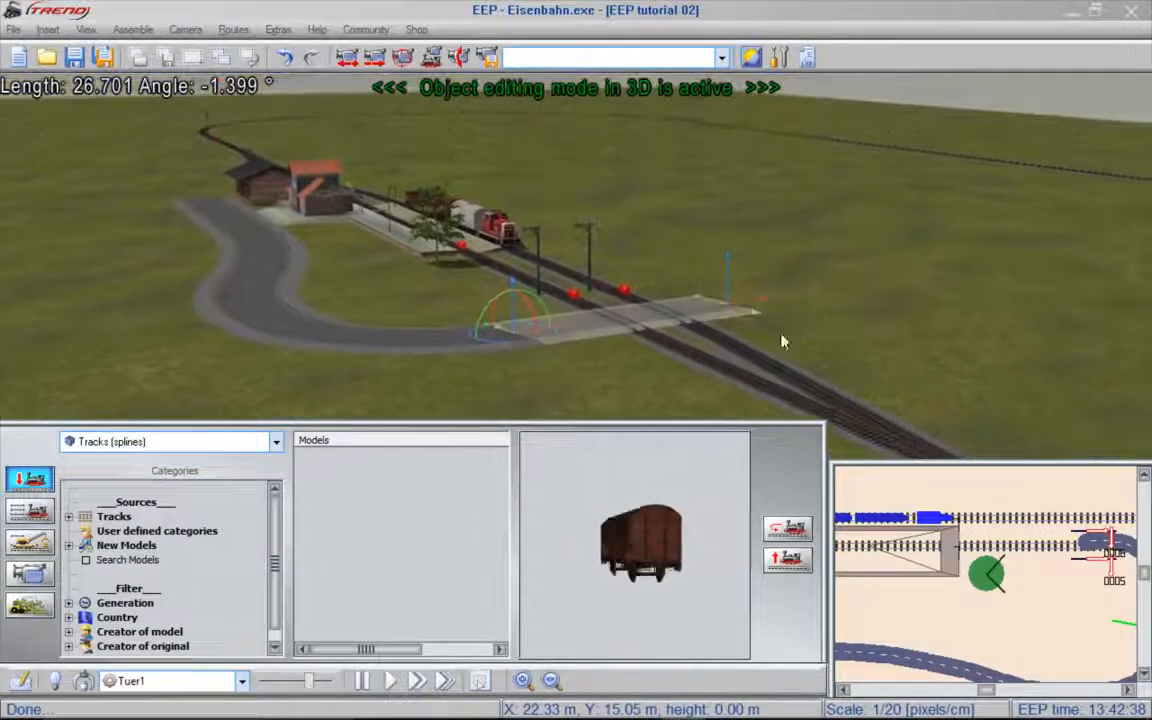
{"action": "left_click_drag", "start_coordinate": [760, 298], "coordinate": [857, 271]}
- Add a section beyond the track crossing and curve it back behind the station, about 36.8 m long at 96°
{"action": "right_click", "coordinate": [768, 301]}
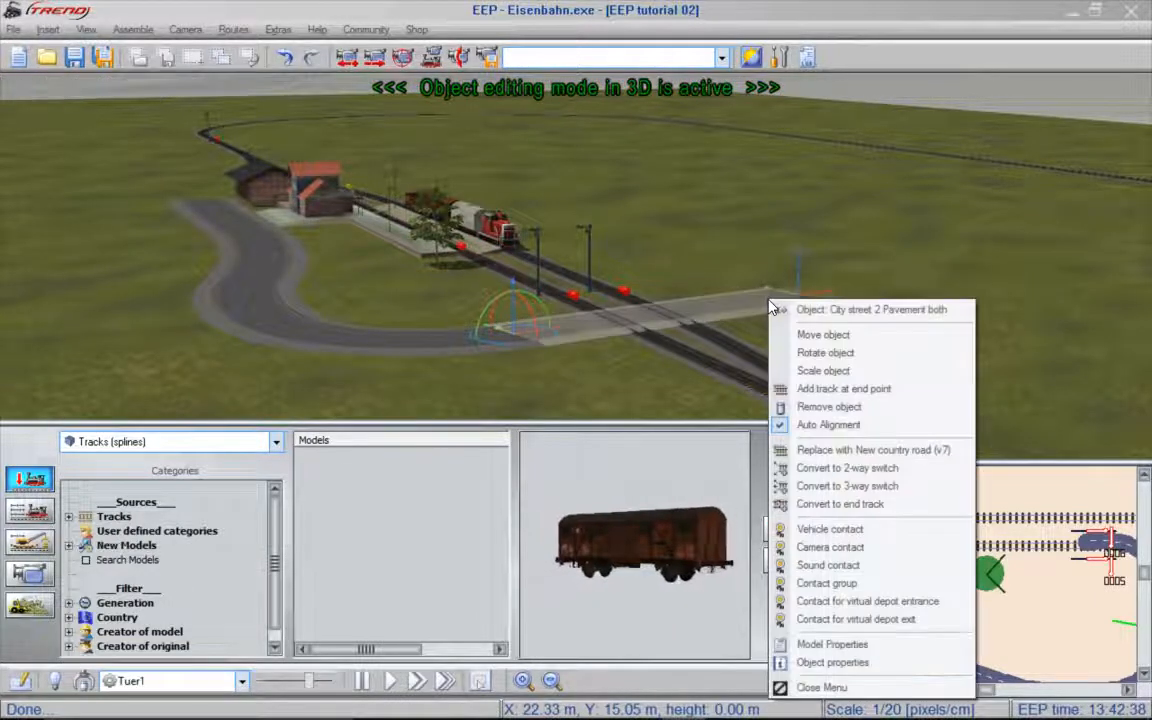
{"action": "left_click", "coordinate": [846, 389]}
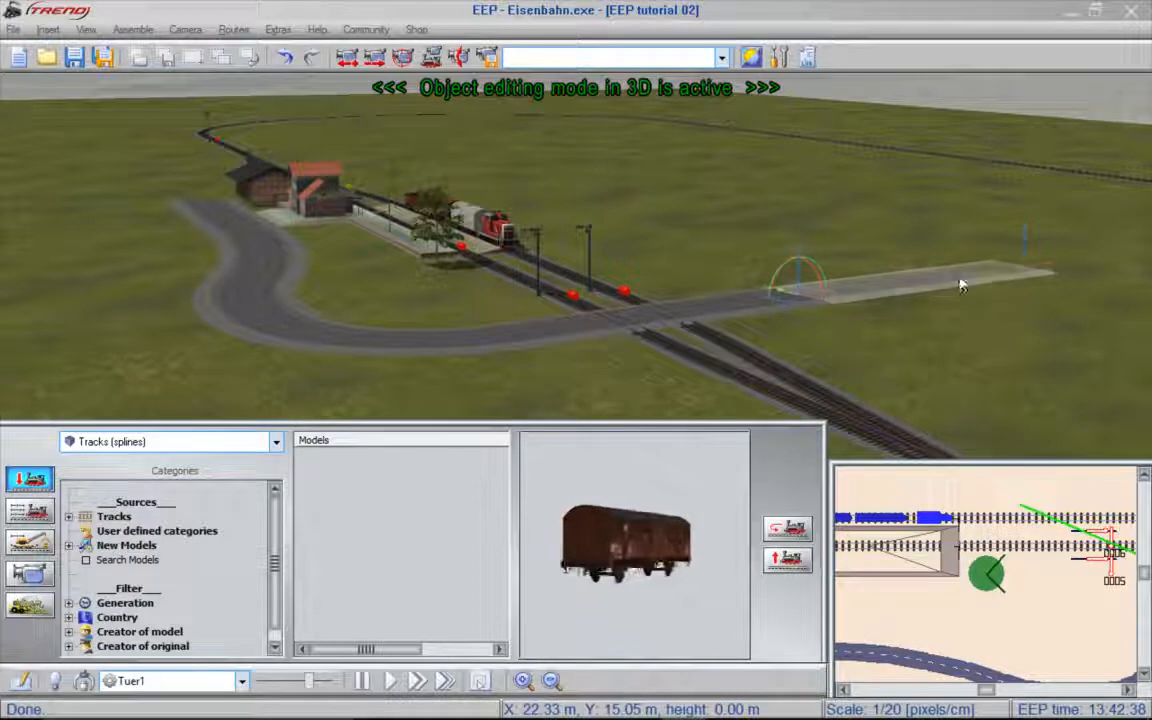
{"action": "left_click_drag", "start_coordinate": [995, 261], "coordinate": [768, 290]}
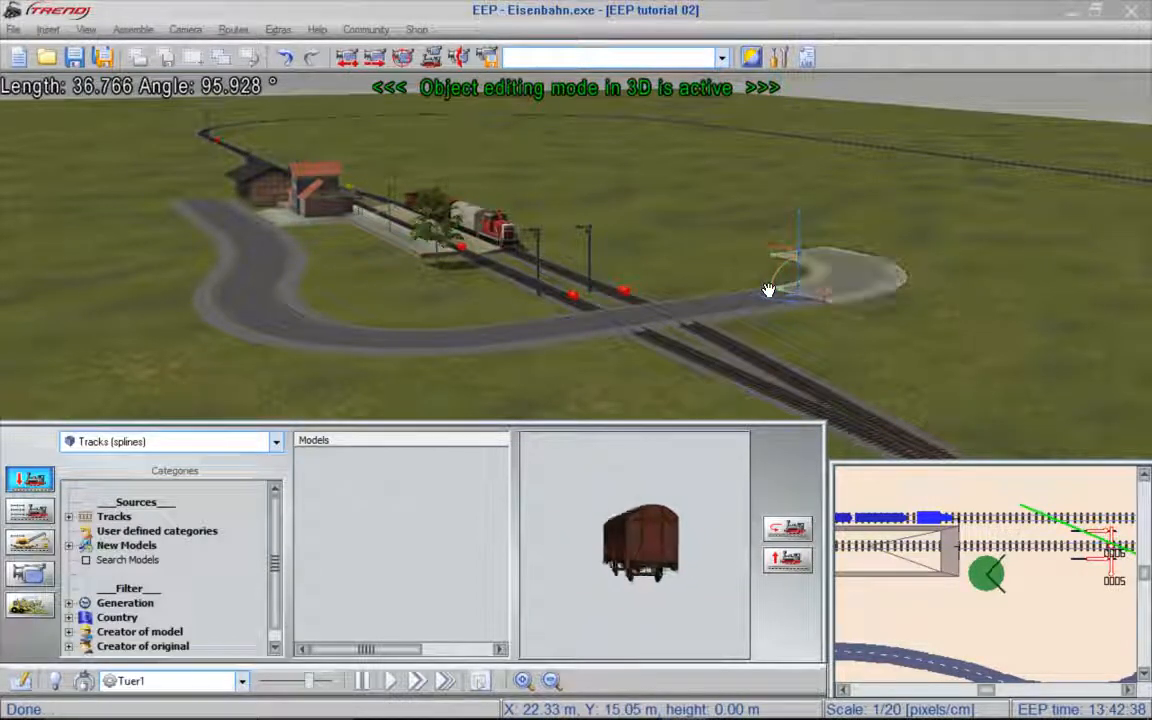
- Append a final road section behind the railway, about 72.6 m long at -11.9°, and deselect it
{"action": "right_click", "coordinate": [824, 260]}
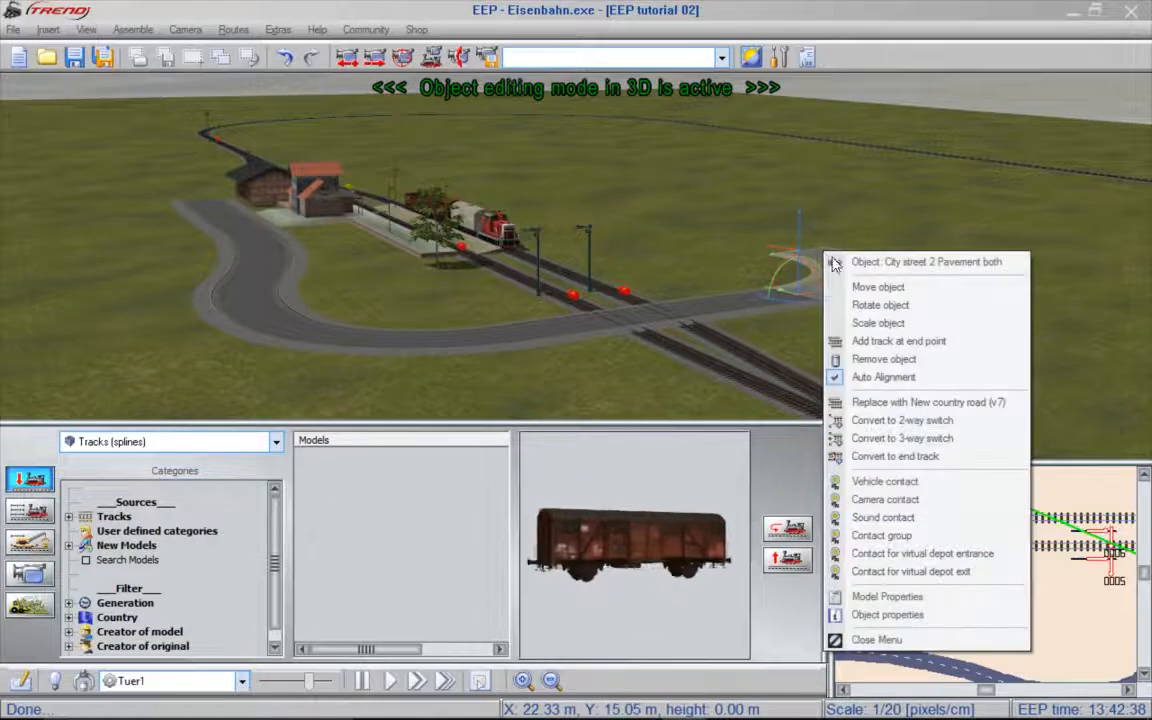
{"action": "left_click", "coordinate": [912, 341]}
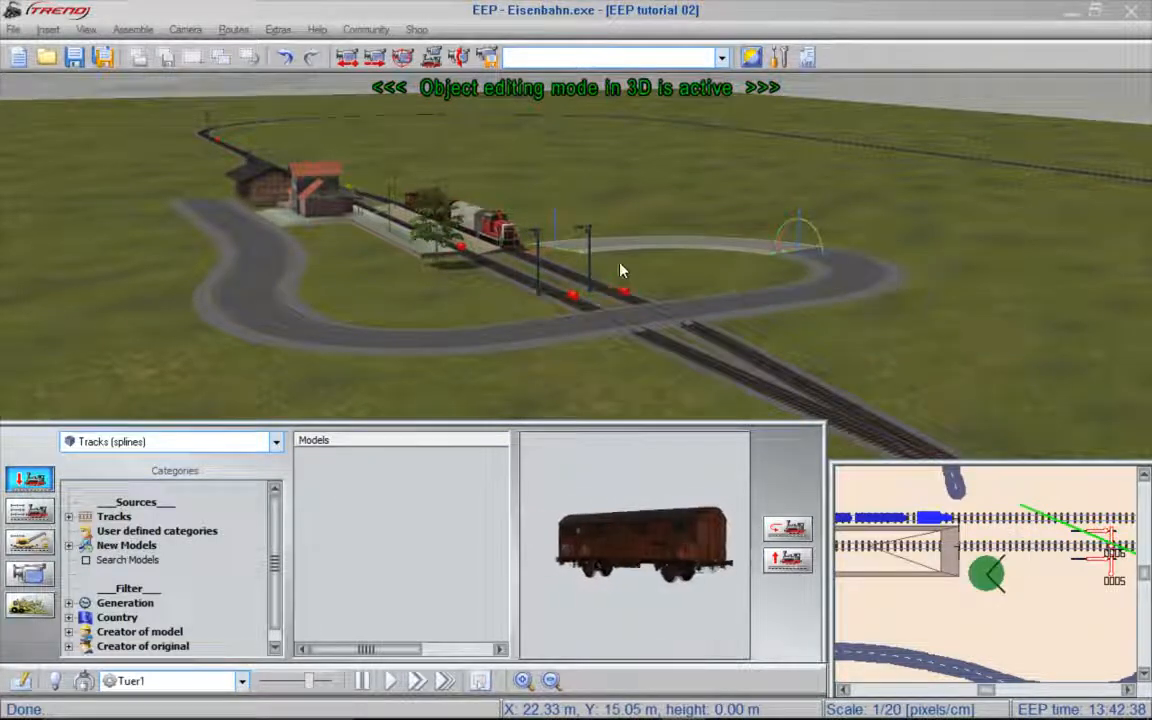
{"action": "left_click_drag", "start_coordinate": [575, 249], "coordinate": [429, 134]}
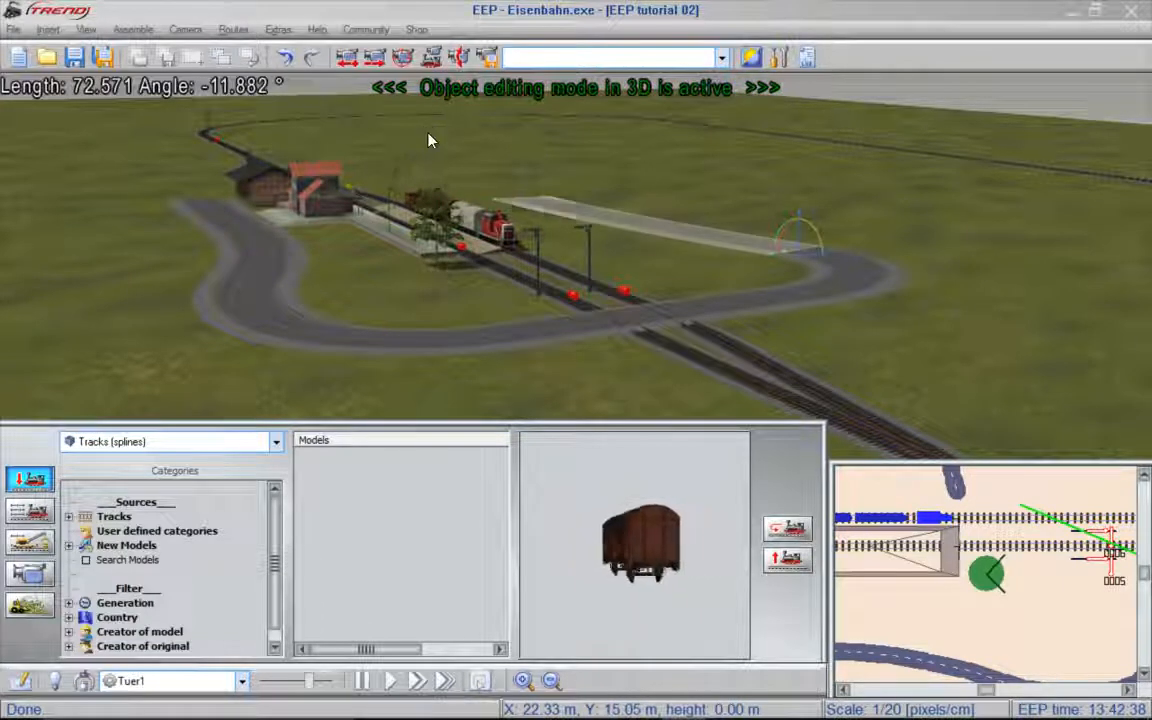
{"action": "left_click", "coordinate": [822, 315]}
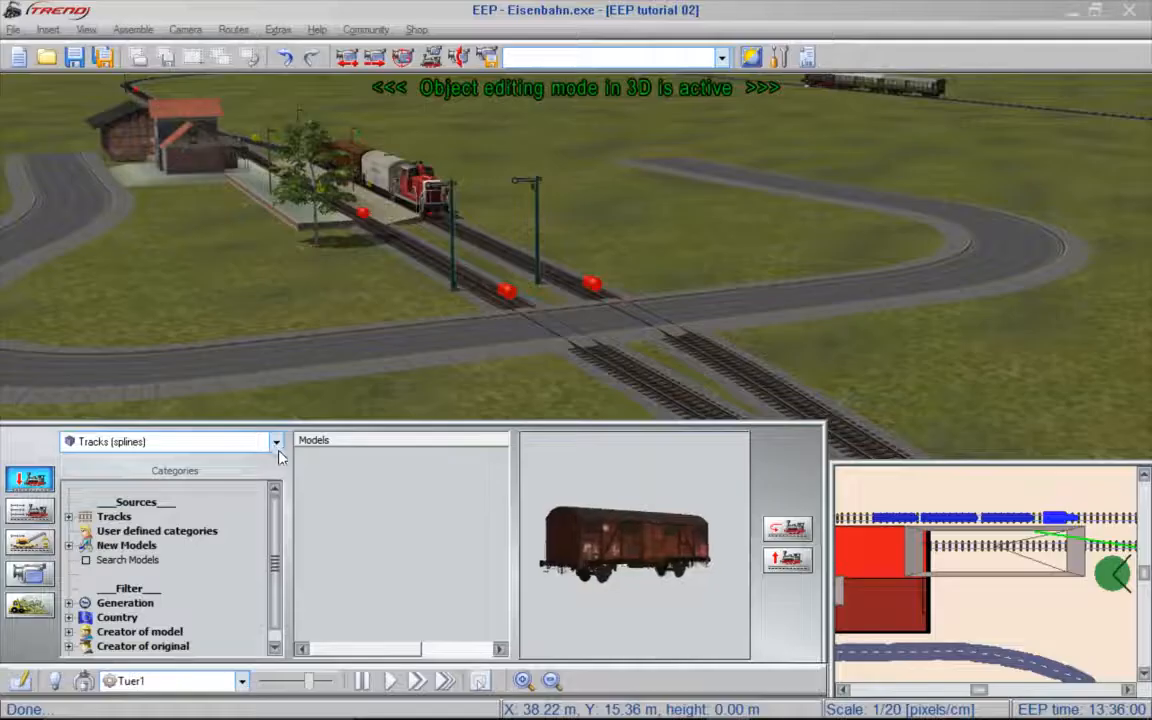
- Place Rd_Level Xing EPIII_IV level crossing barriers on the road at both sides of the railway tracks
{"action": "left_click", "coordinate": [276, 443]}
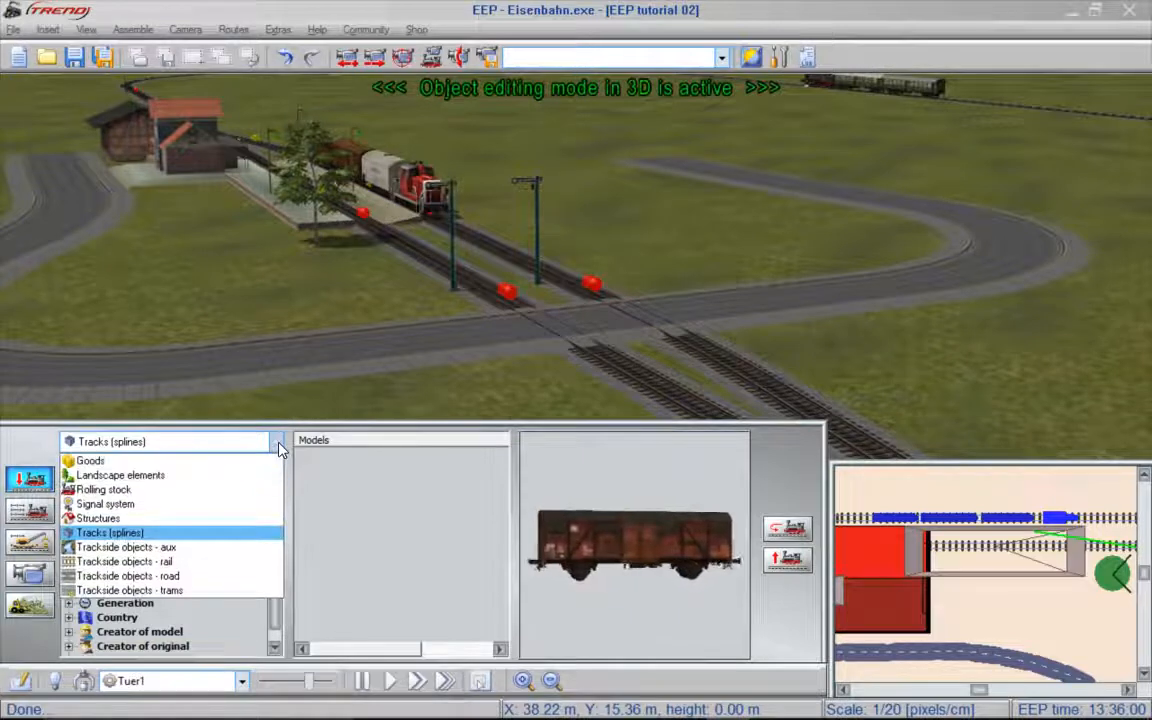
{"action": "left_click", "coordinate": [169, 510]}
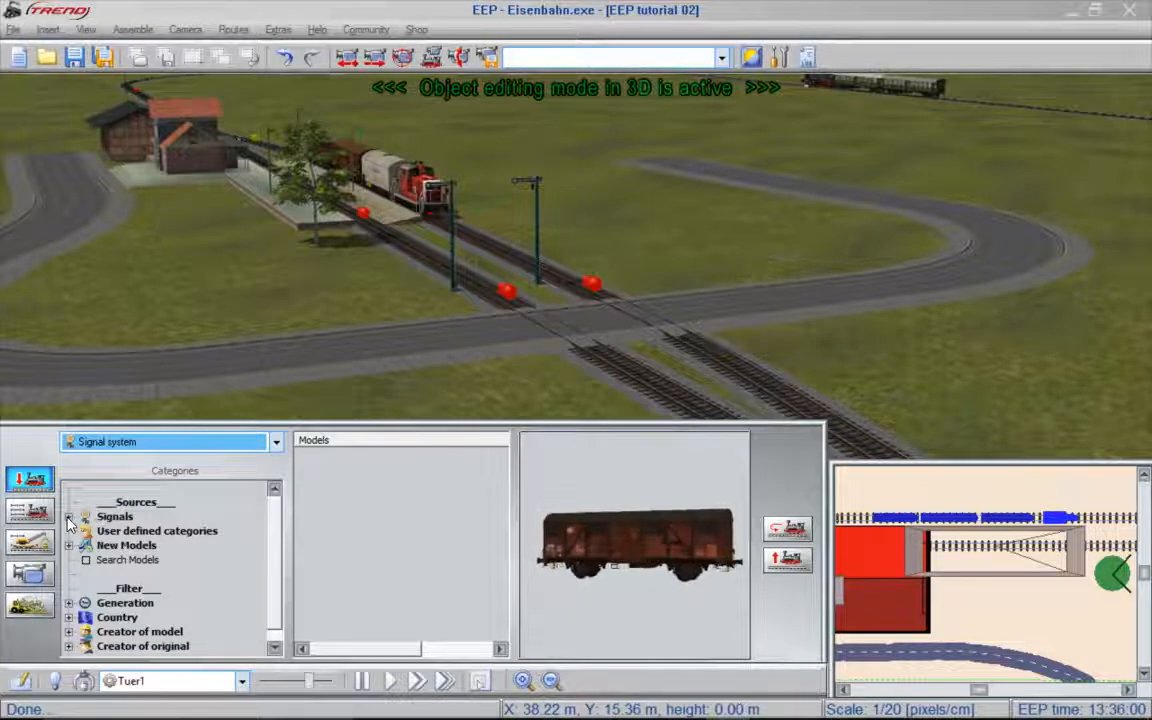
{"action": "left_click", "coordinate": [113, 518]}
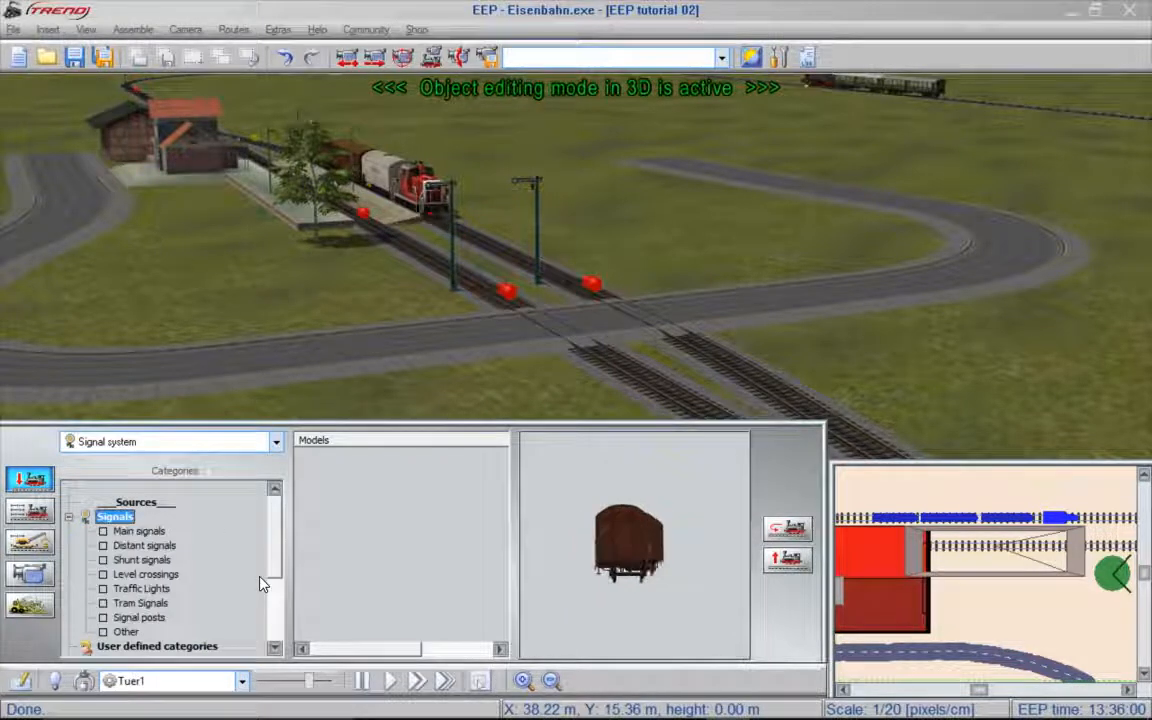
{"action": "left_click", "coordinate": [146, 575]}
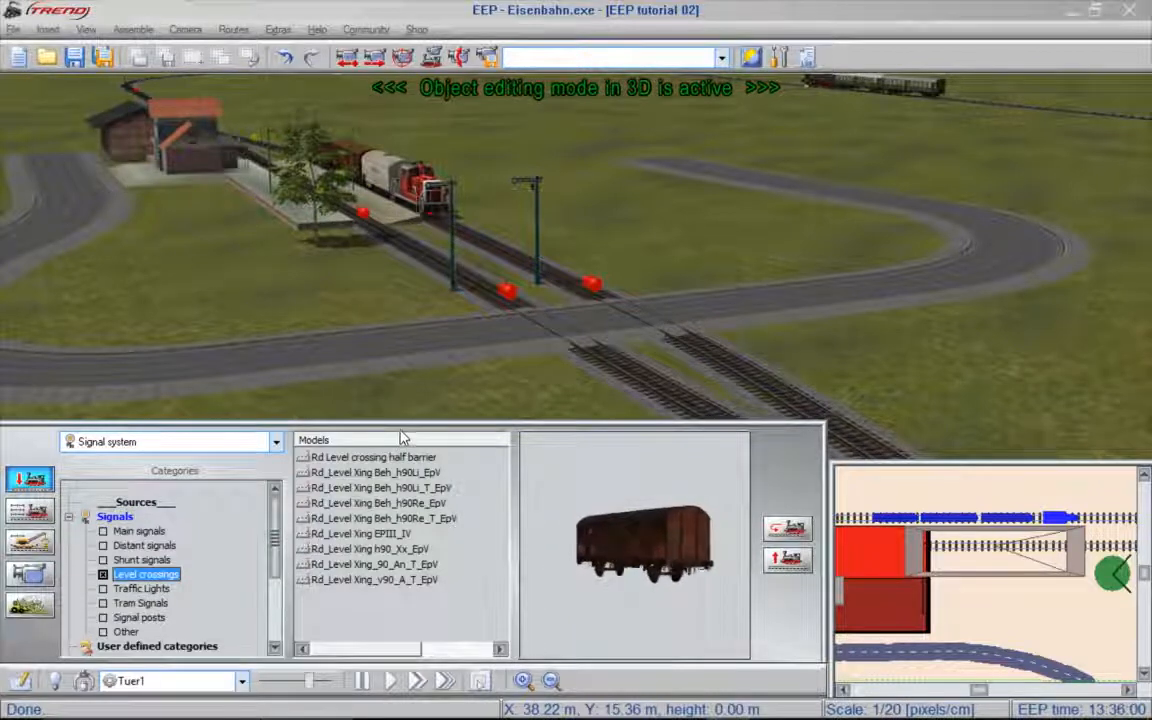
{"action": "left_click", "coordinate": [372, 536]}
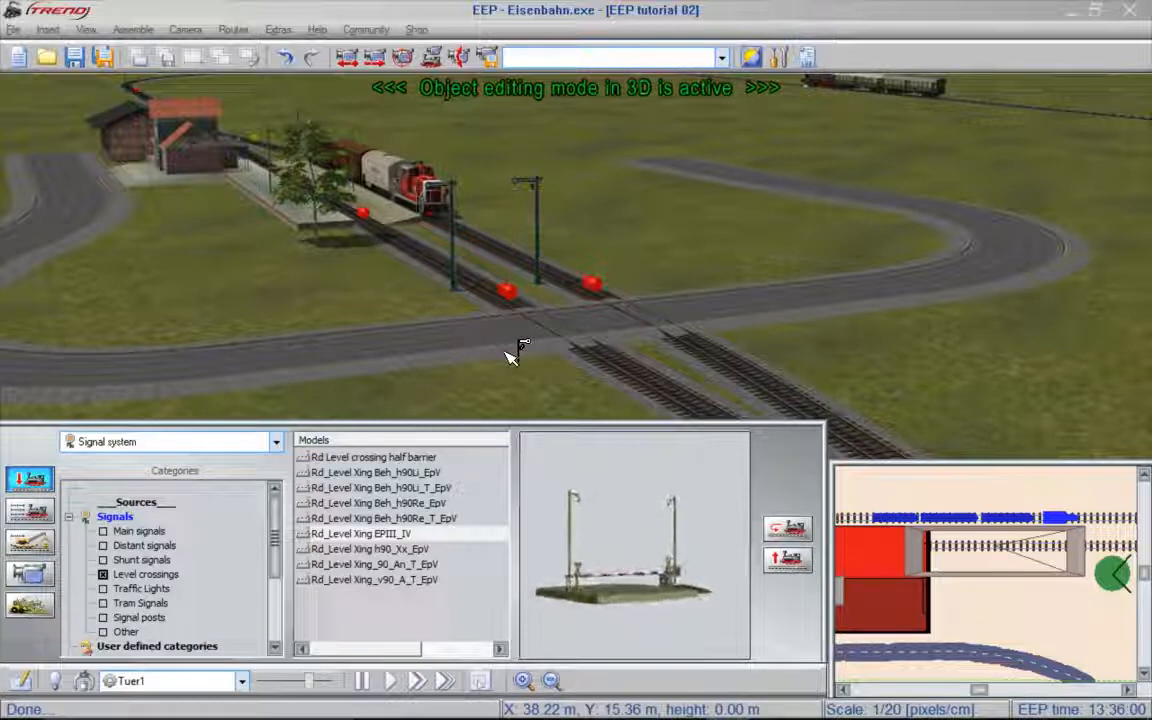
{"action": "left_click", "coordinate": [510, 355]}
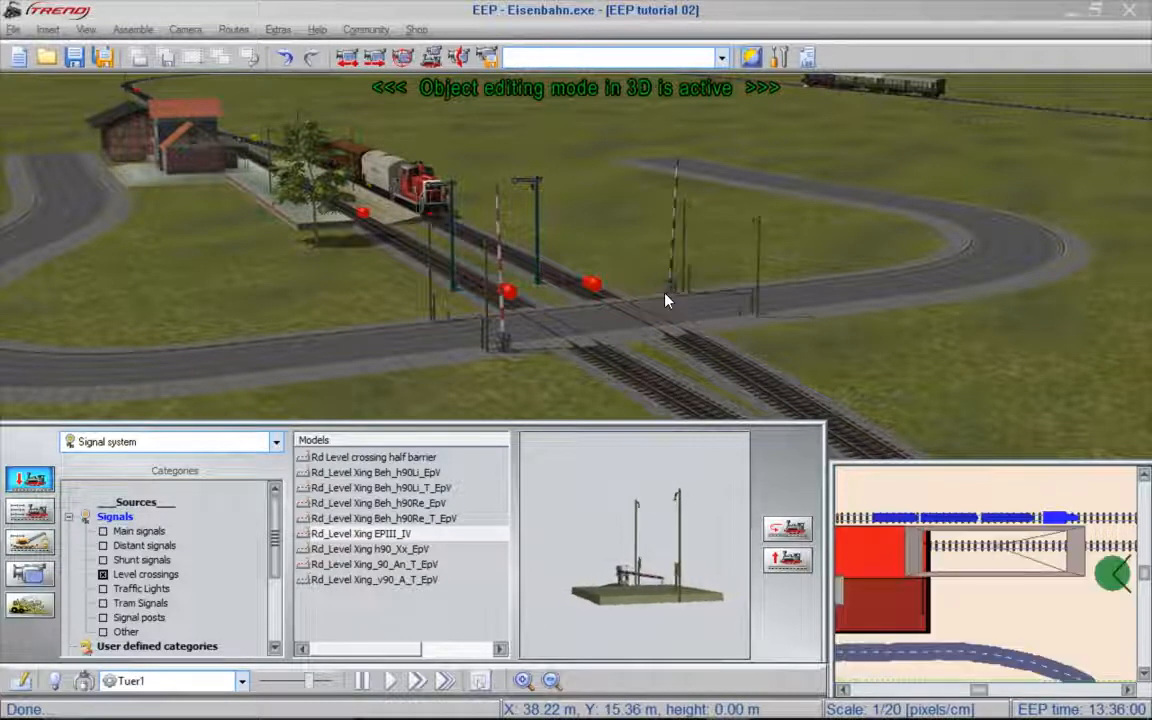
{"action": "right_click_drag", "start_coordinate": [933, 330], "coordinate": [822, 346]}
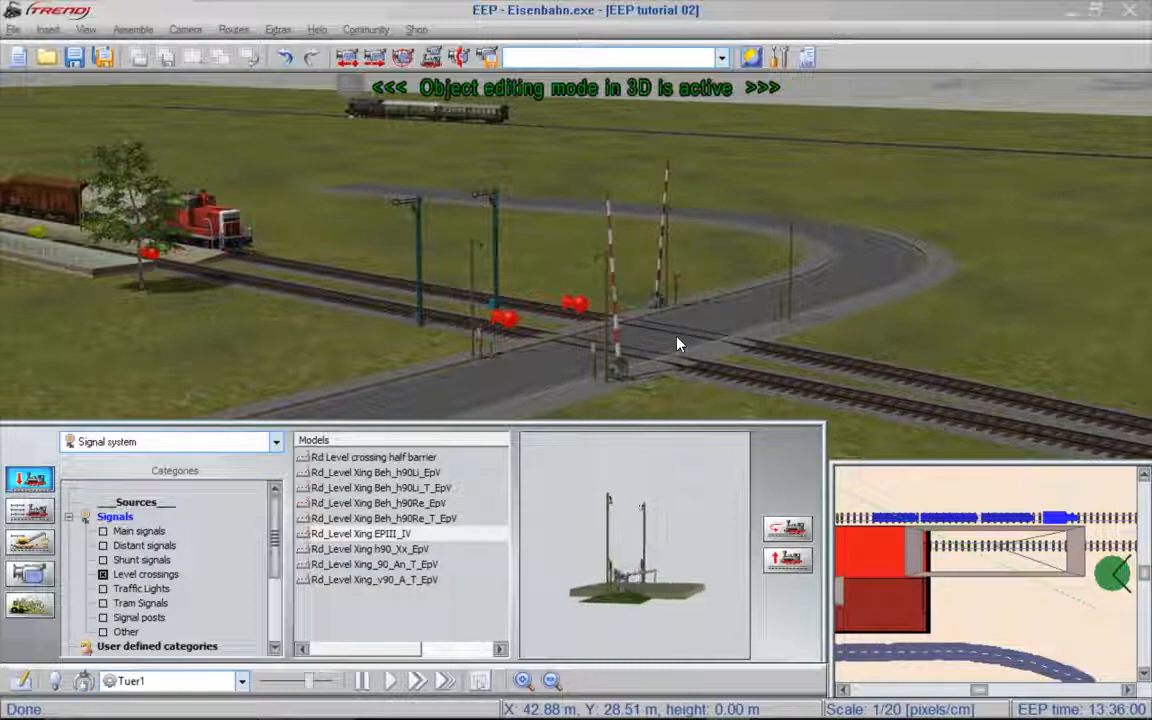
- Move both level crossing barriers along the road so that they stand closer to the railway tracks
{"action": "right_click_drag", "start_coordinate": [678, 345], "coordinate": [868, 348]}
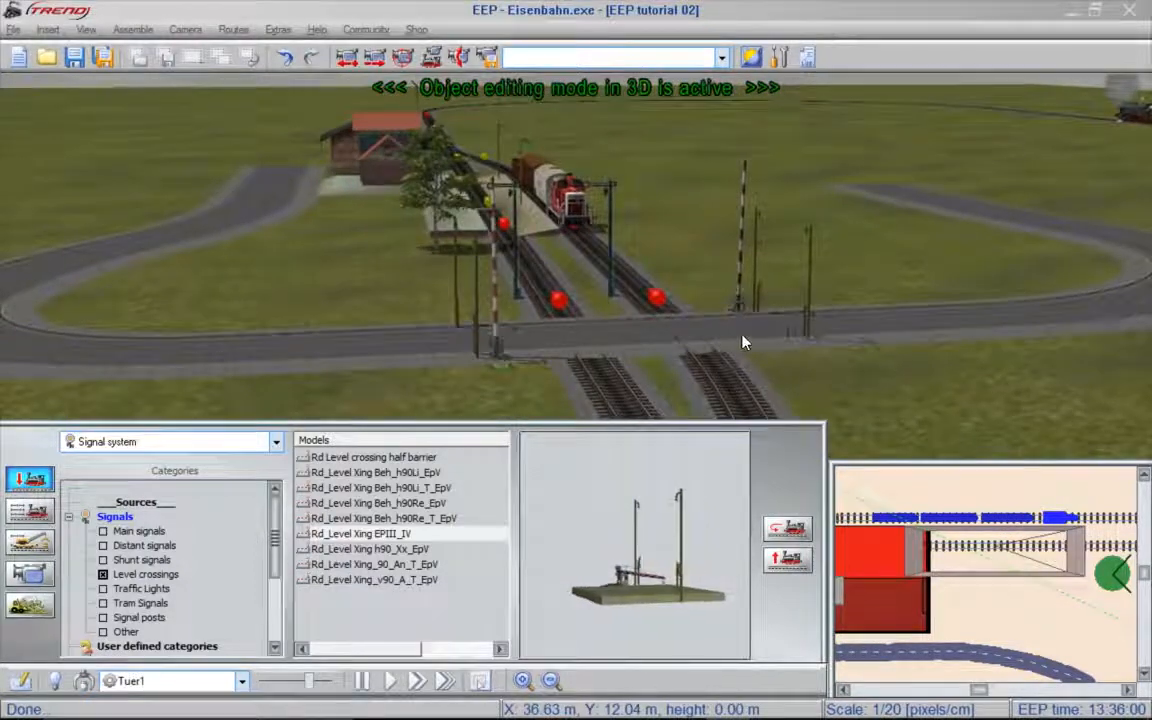
{"action": "left_click", "coordinate": [495, 350]}
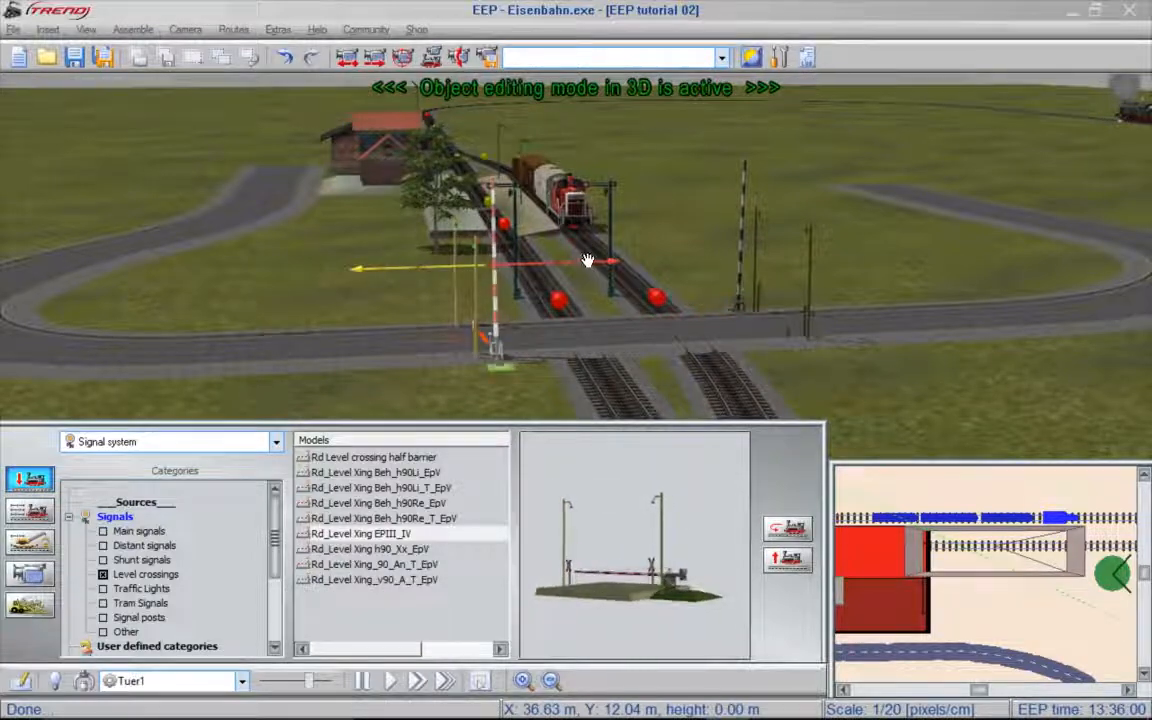
{"action": "left_click_drag", "start_coordinate": [587, 261], "coordinate": [376, 282]}
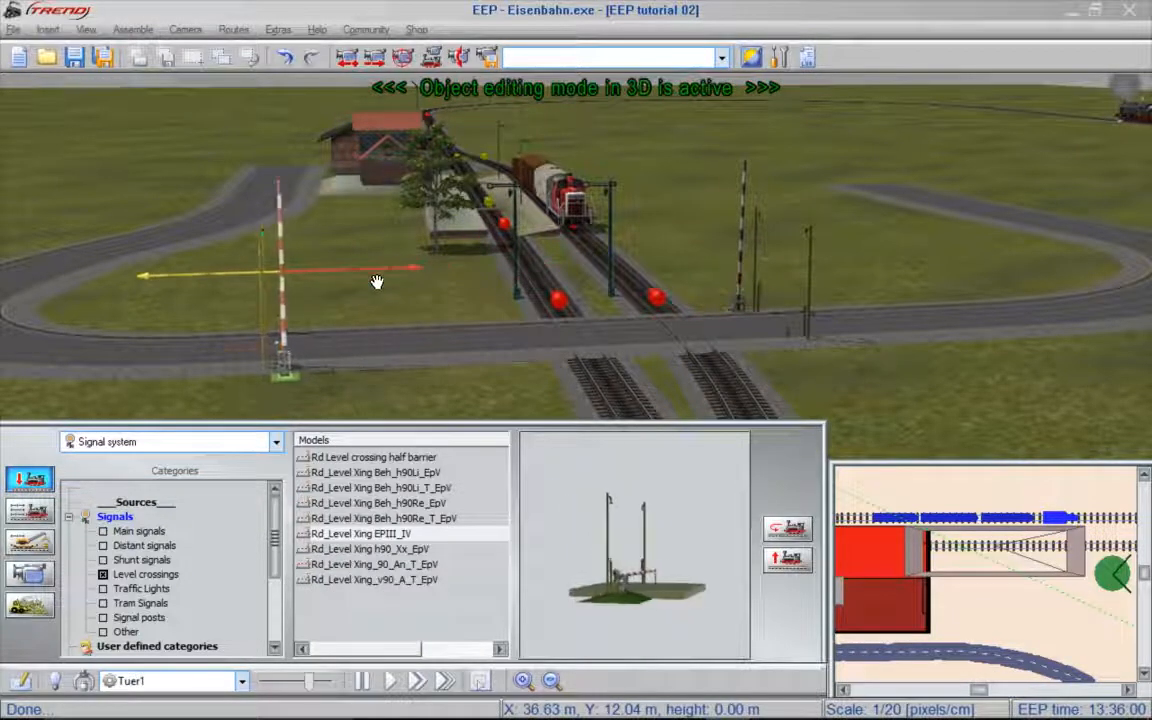
{"action": "left_click_drag", "start_coordinate": [463, 282], "coordinate": [596, 281]}
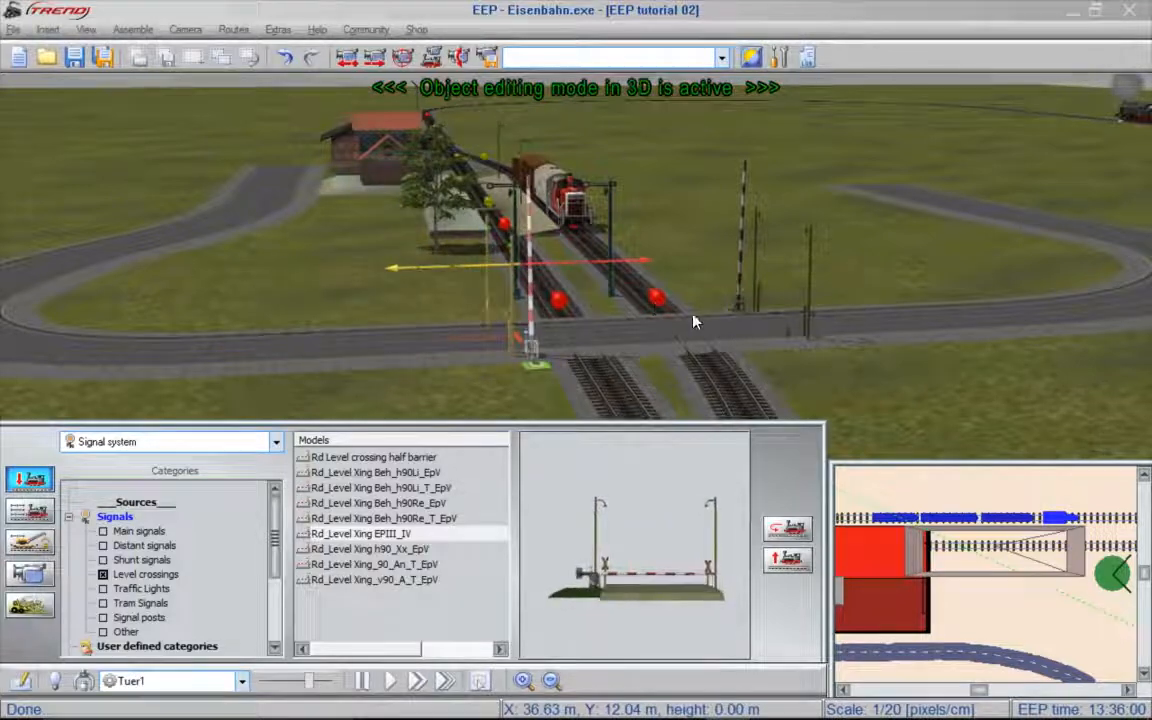
{"action": "left_click", "coordinate": [665, 272]}
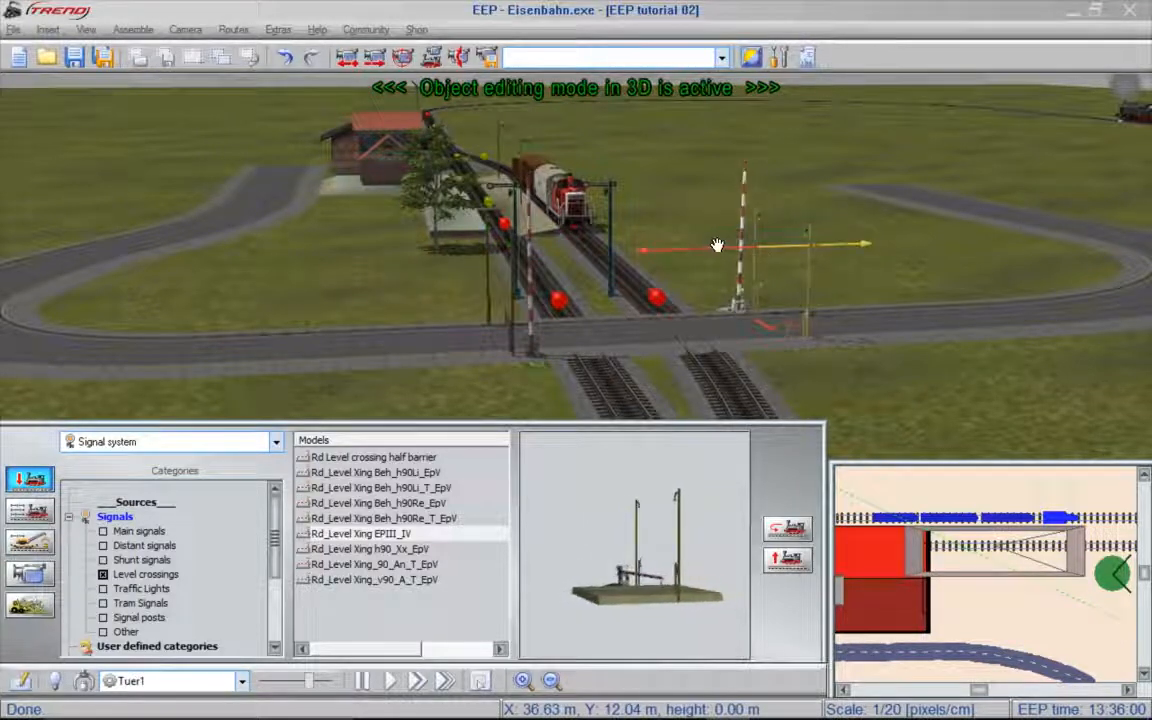
{"action": "left_click_drag", "start_coordinate": [717, 249], "coordinate": [690, 259]}
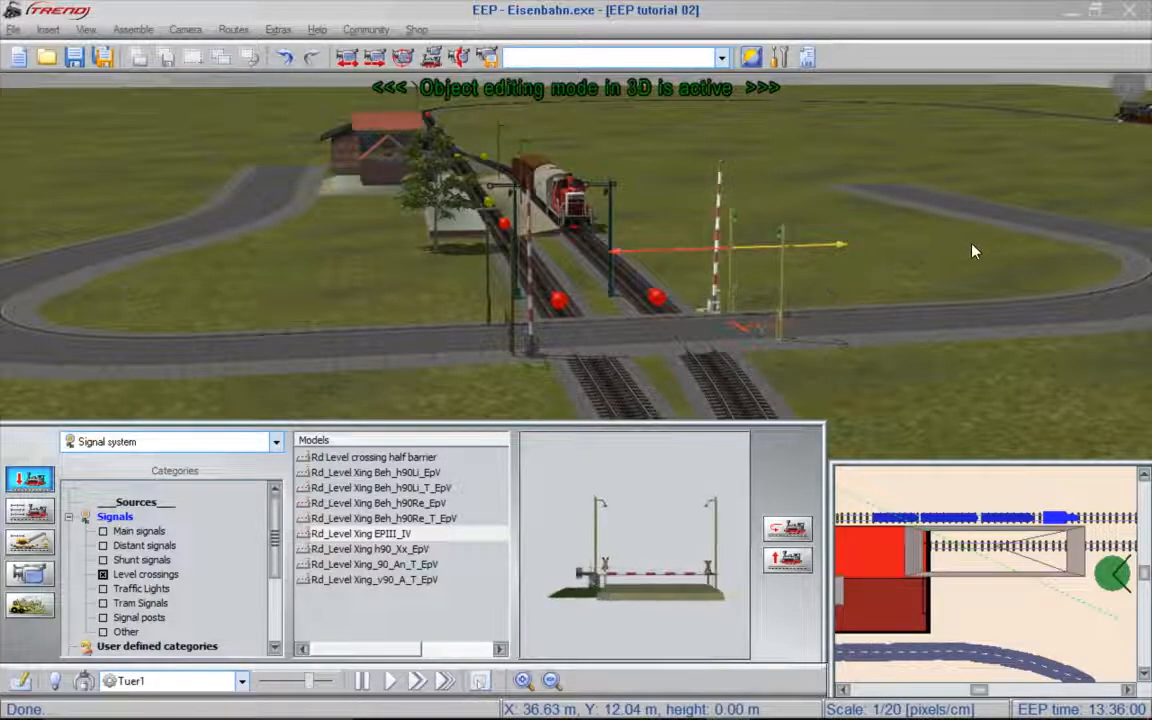
- Link the front barrier, signal 0007, to signal ID 8 so that its Open aspect sets the other barrier to Open
{"action": "middle_click_drag", "start_coordinate": [998, 259], "coordinate": [1148, 268]}
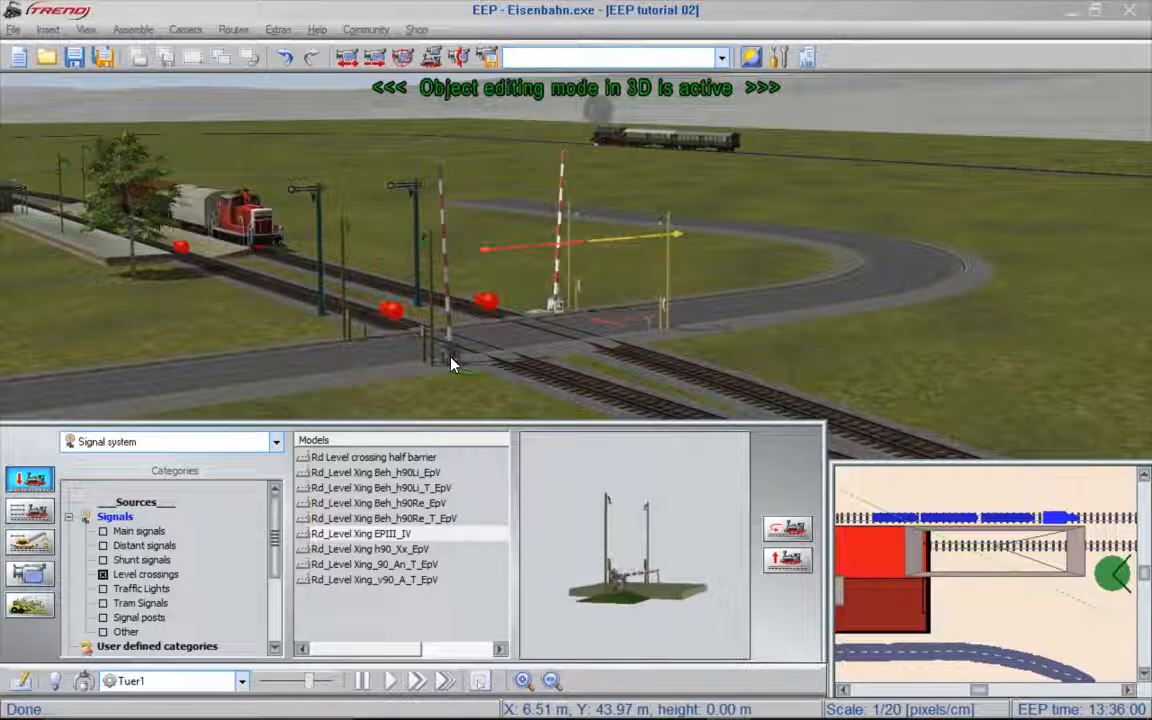
{"action": "left_click_drag", "start_coordinate": [979, 690], "coordinate": [1000, 690]}
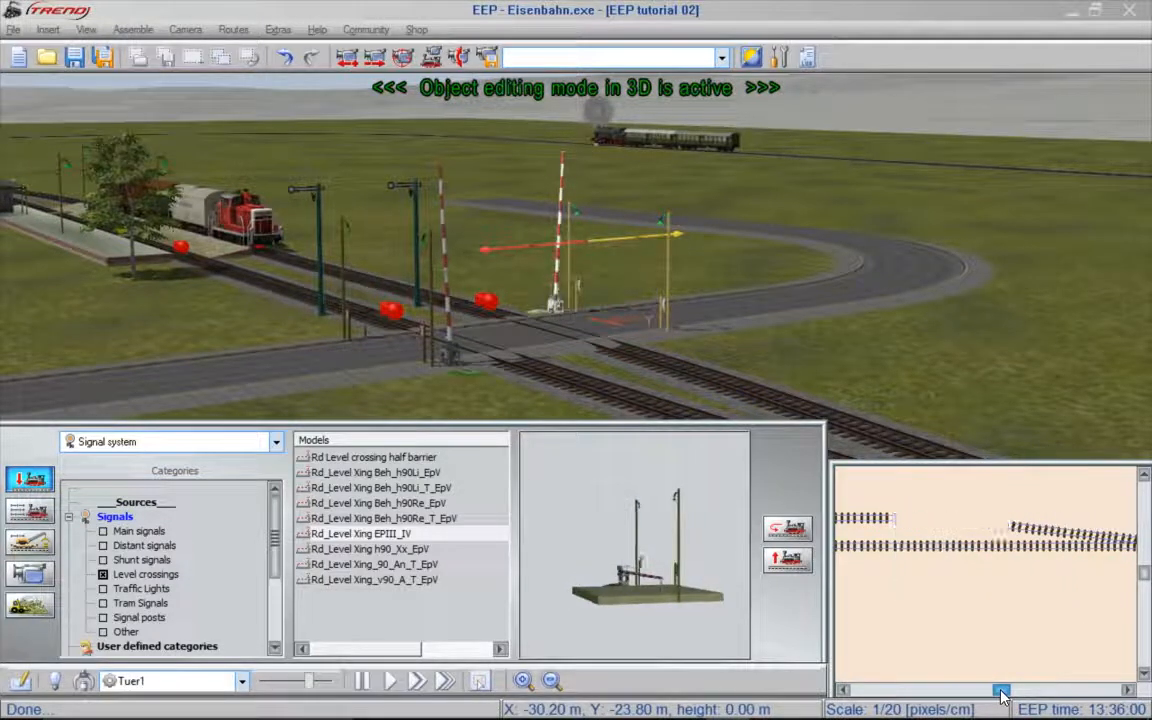
{"action": "scroll", "coordinate": [987, 560], "scroll_direction": "up", "scroll_amount": 1}
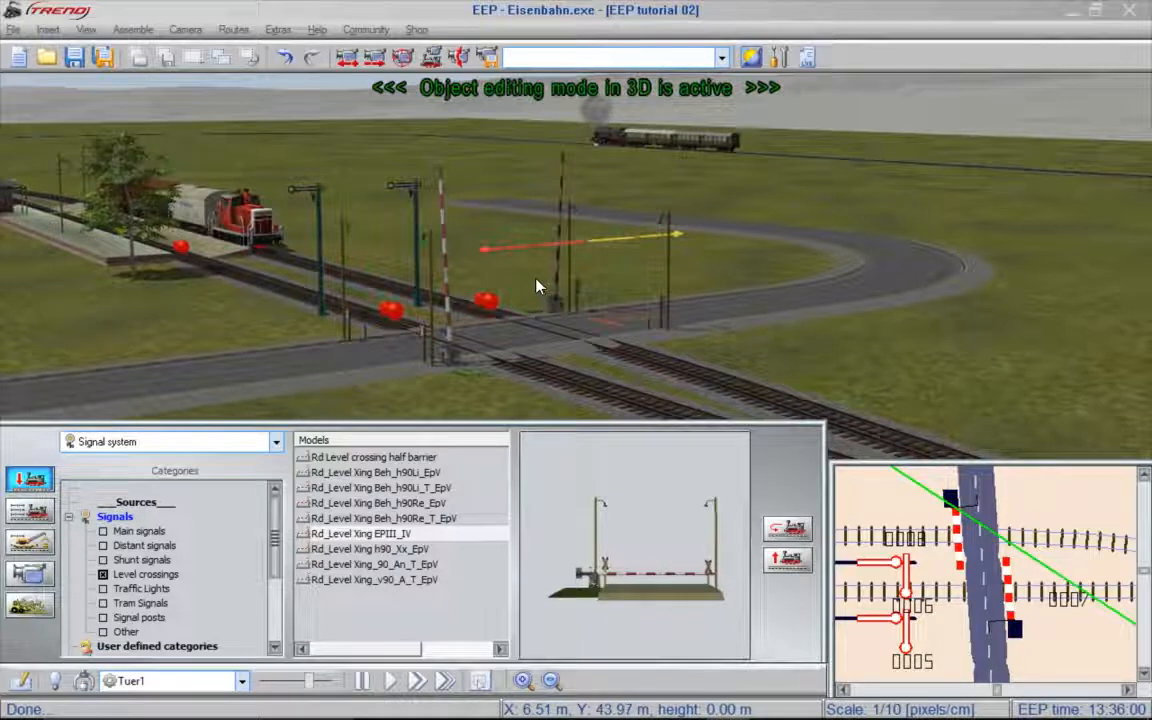
{"action": "right_click", "coordinate": [449, 356]}
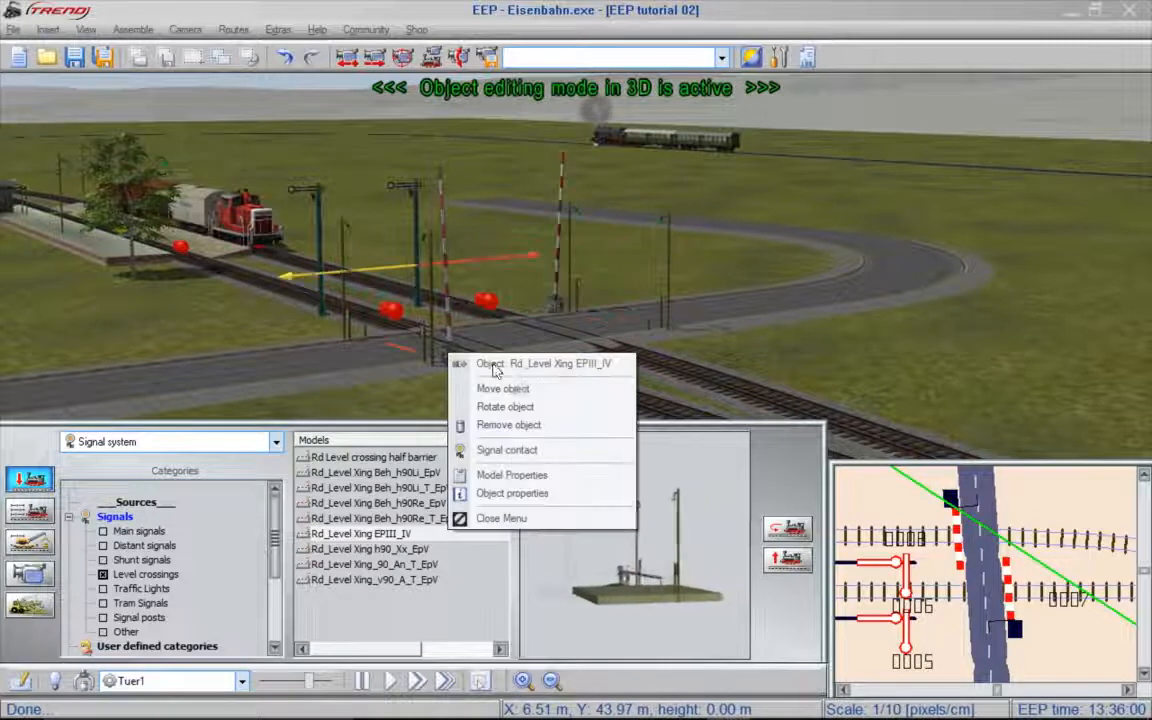
{"action": "left_click", "coordinate": [548, 492]}
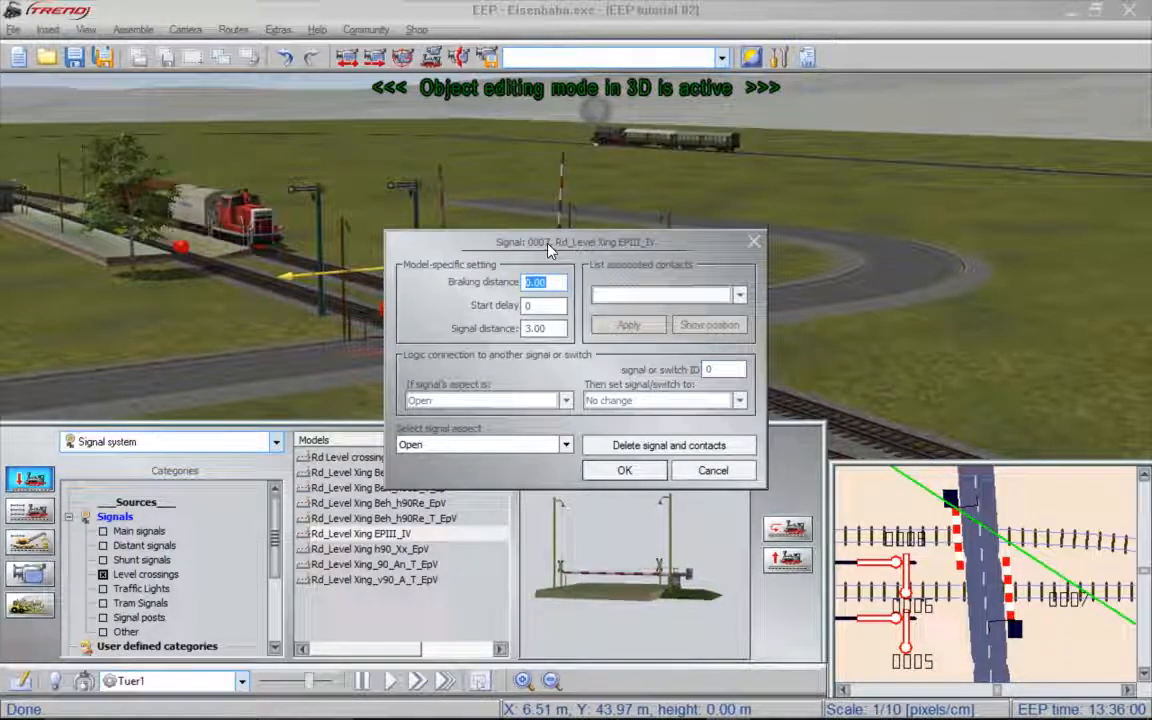
{"action": "left_click", "coordinate": [713, 368]}
{"action": "type", "text": "8"}
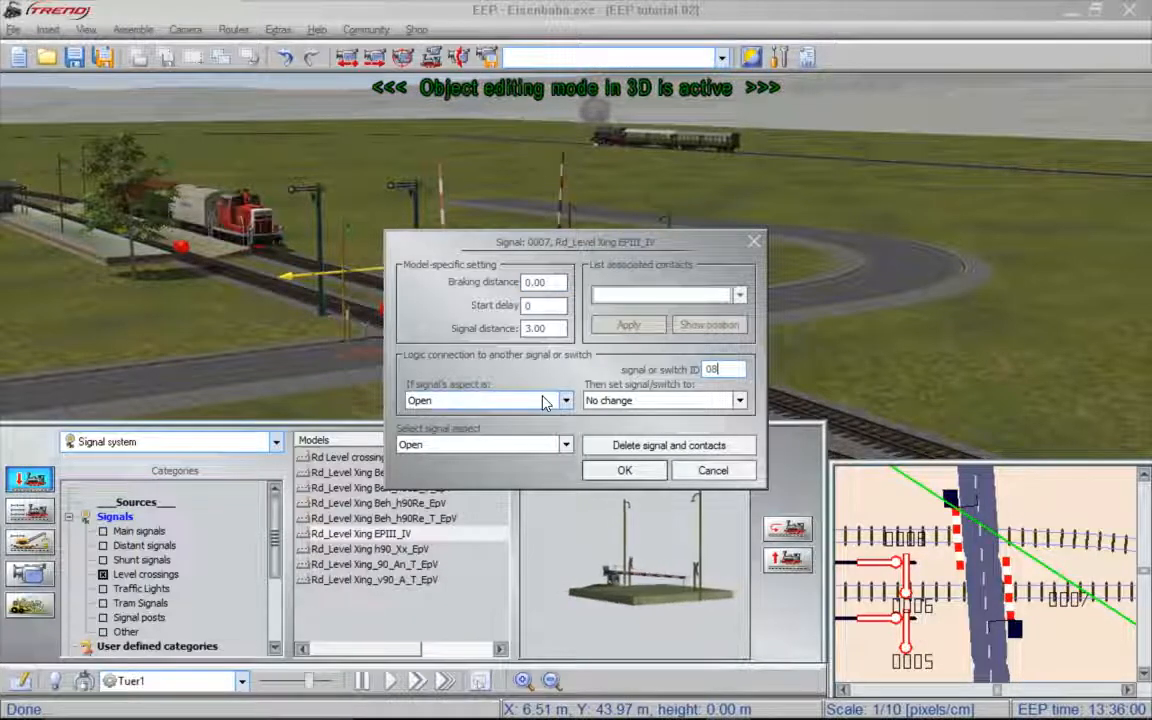
{"action": "left_click", "coordinate": [740, 401]}
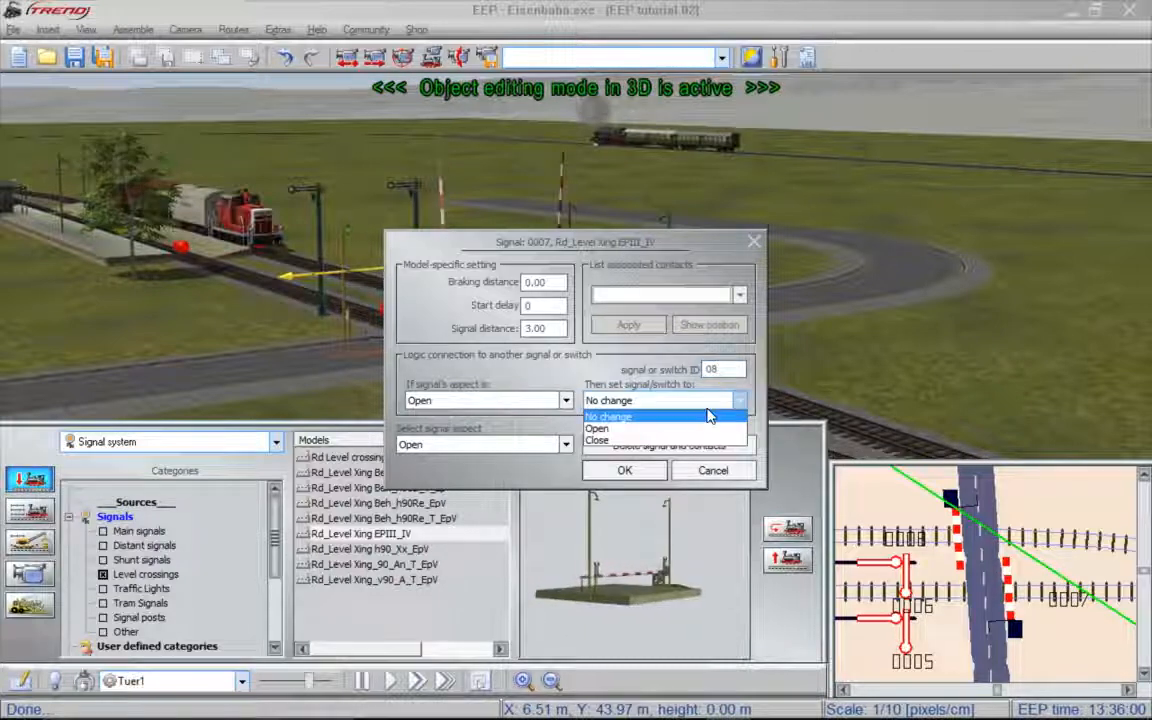
{"action": "left_click", "coordinate": [678, 428]}
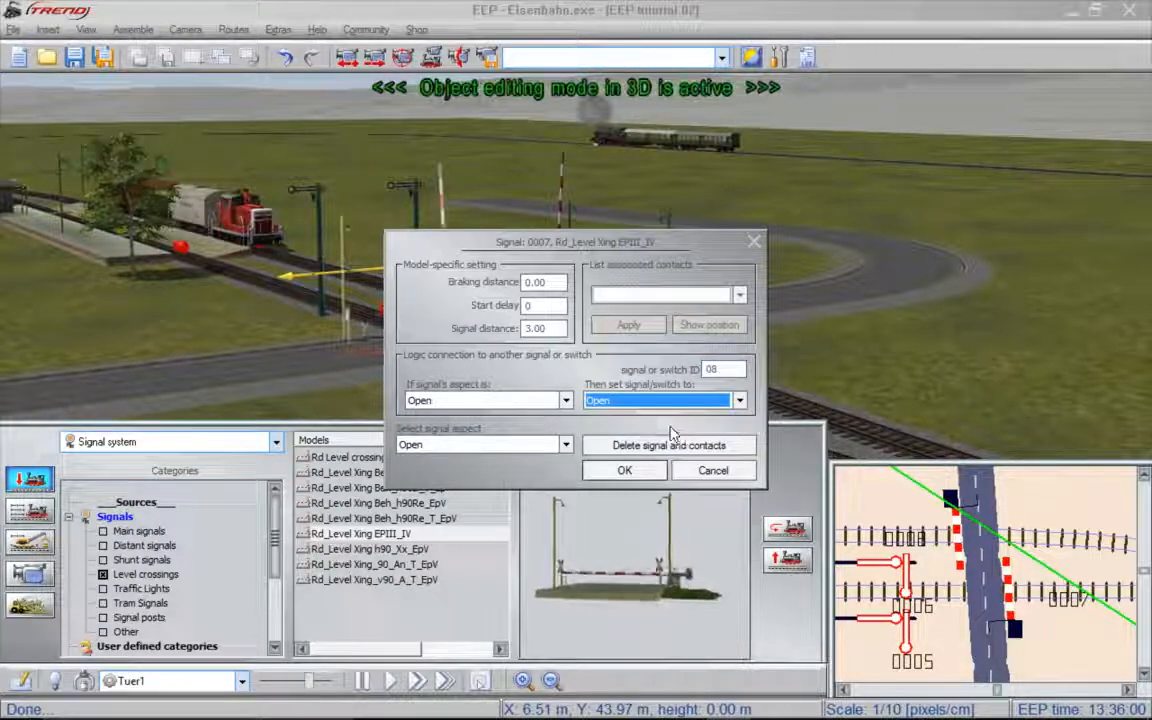
- Make signal 0007's Close aspect set signal 8 to Close, and accept the barrier's properties
{"action": "left_click", "coordinate": [565, 400]}
{"action": "left_click", "coordinate": [525, 421]}
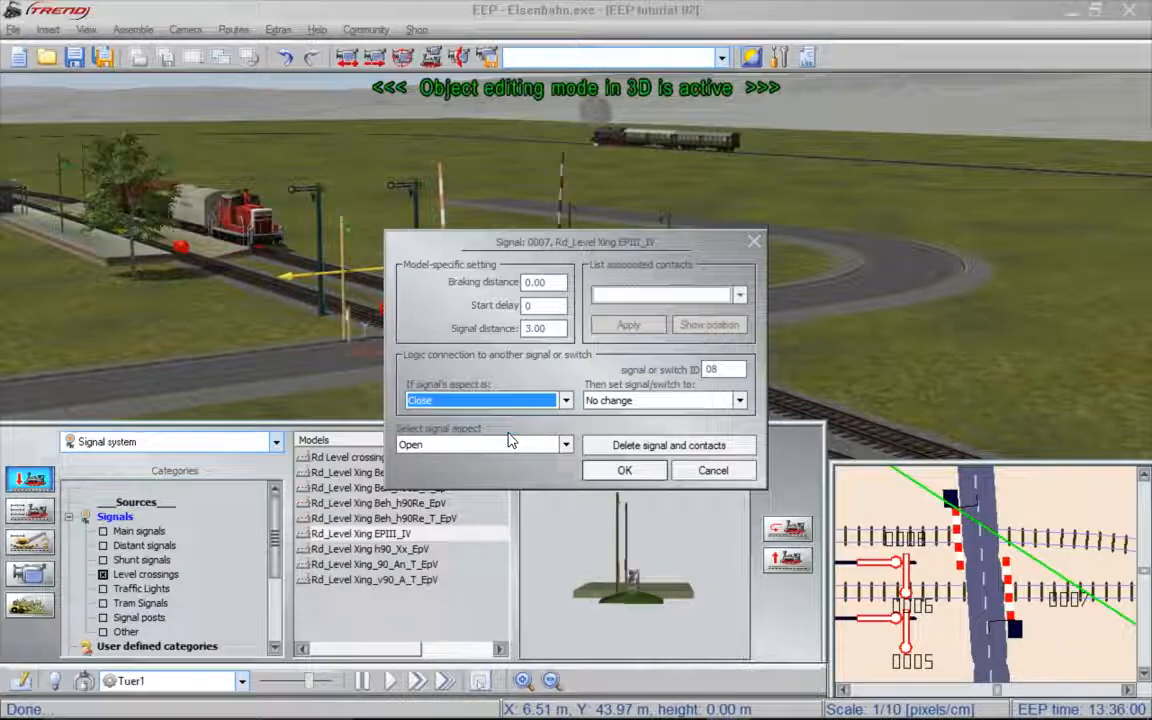
{"action": "left_click", "coordinate": [740, 401]}
{"action": "left_click", "coordinate": [670, 441]}
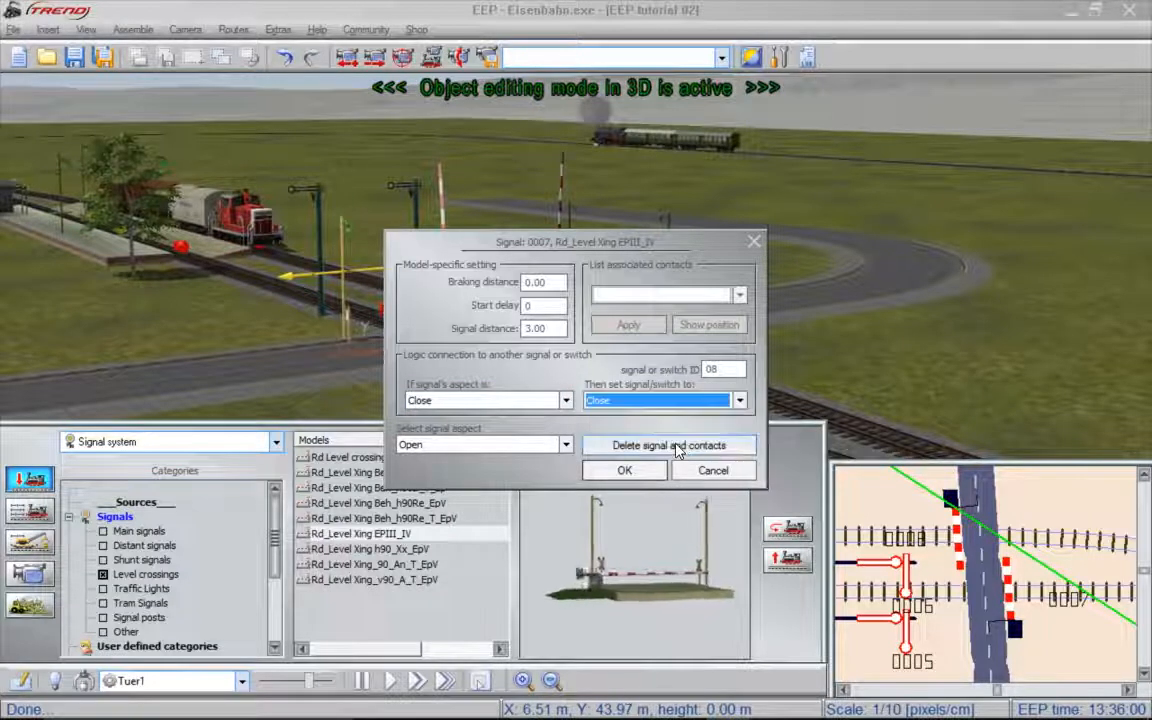
{"action": "left_click", "coordinate": [624, 470]}
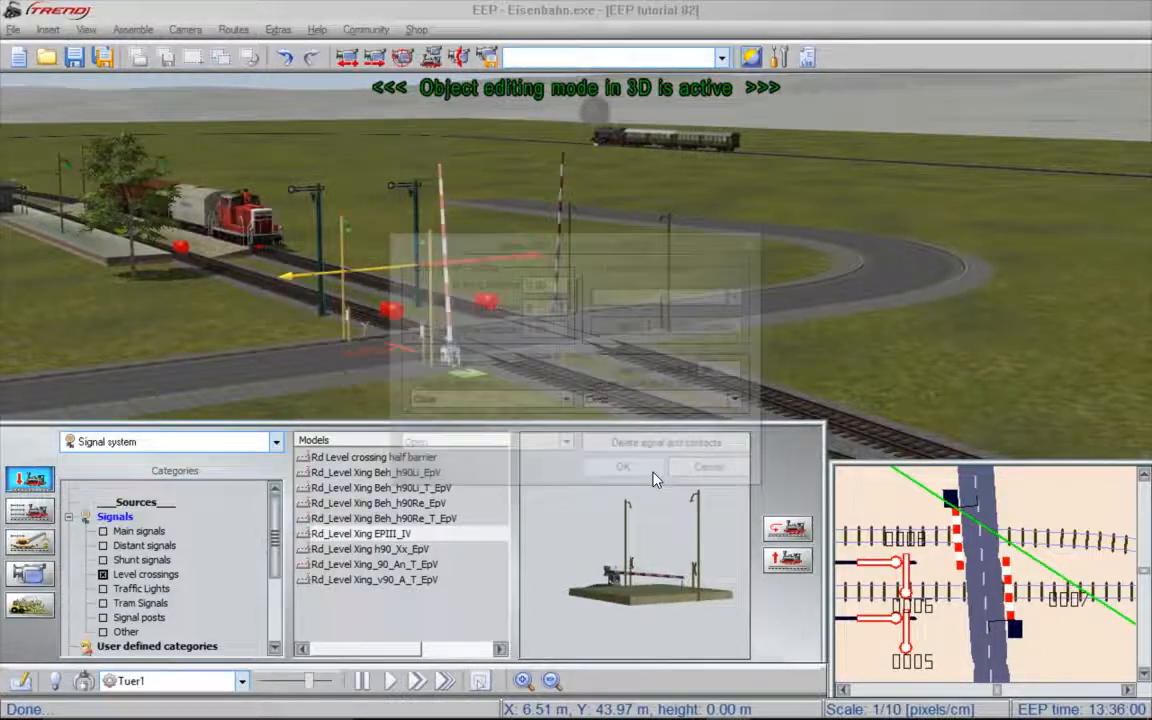
- Link the rear barrier, signal 0008, to signal ID 7 so that its Open aspect sets the front barrier to Open
{"action": "right_click", "coordinate": [556, 302]}
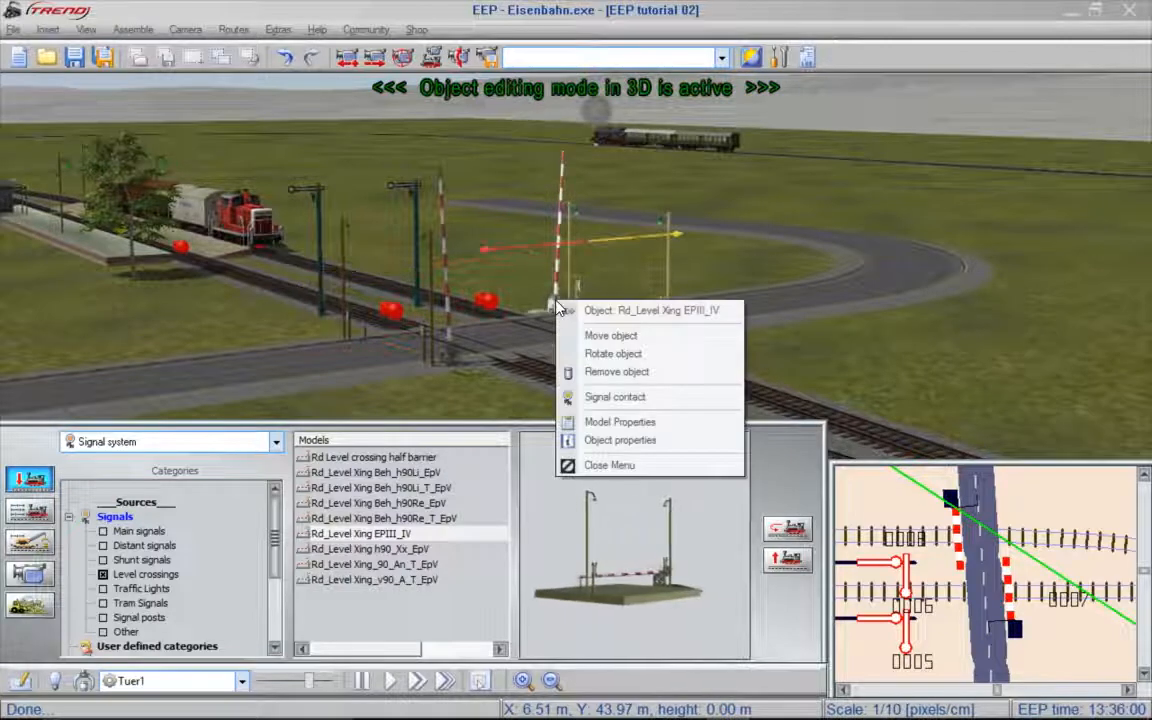
{"action": "left_click", "coordinate": [618, 440]}
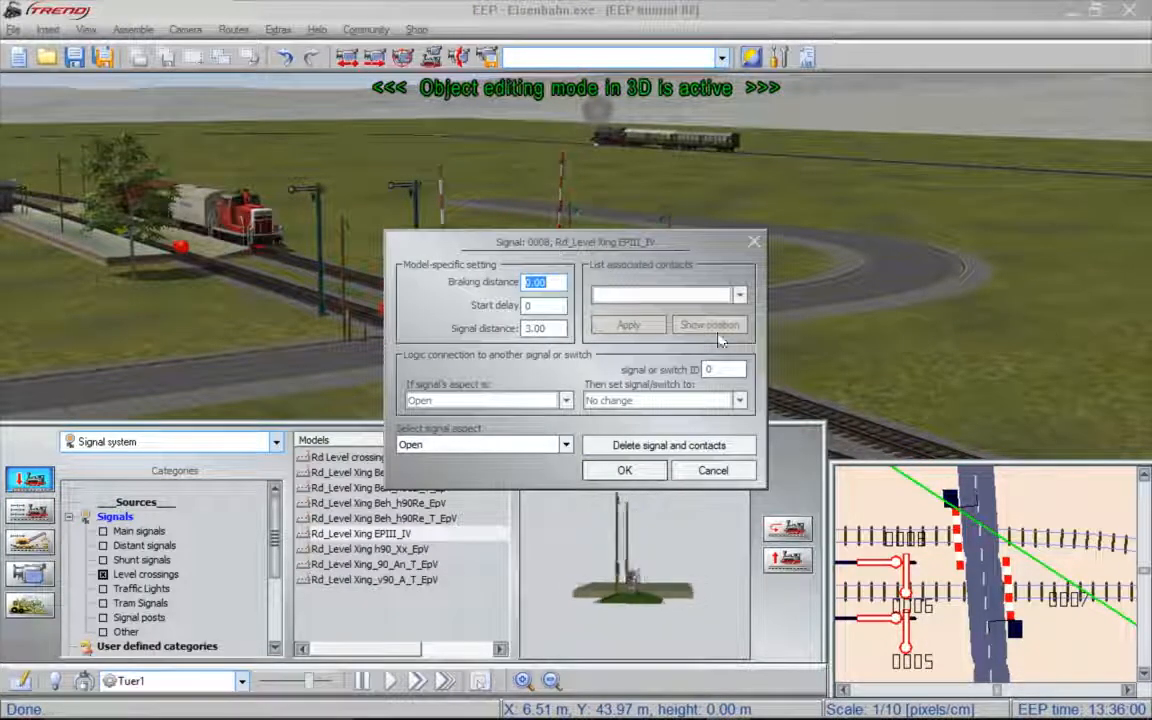
{"action": "left_click", "coordinate": [743, 369]}
{"action": "type", "text": "7"}
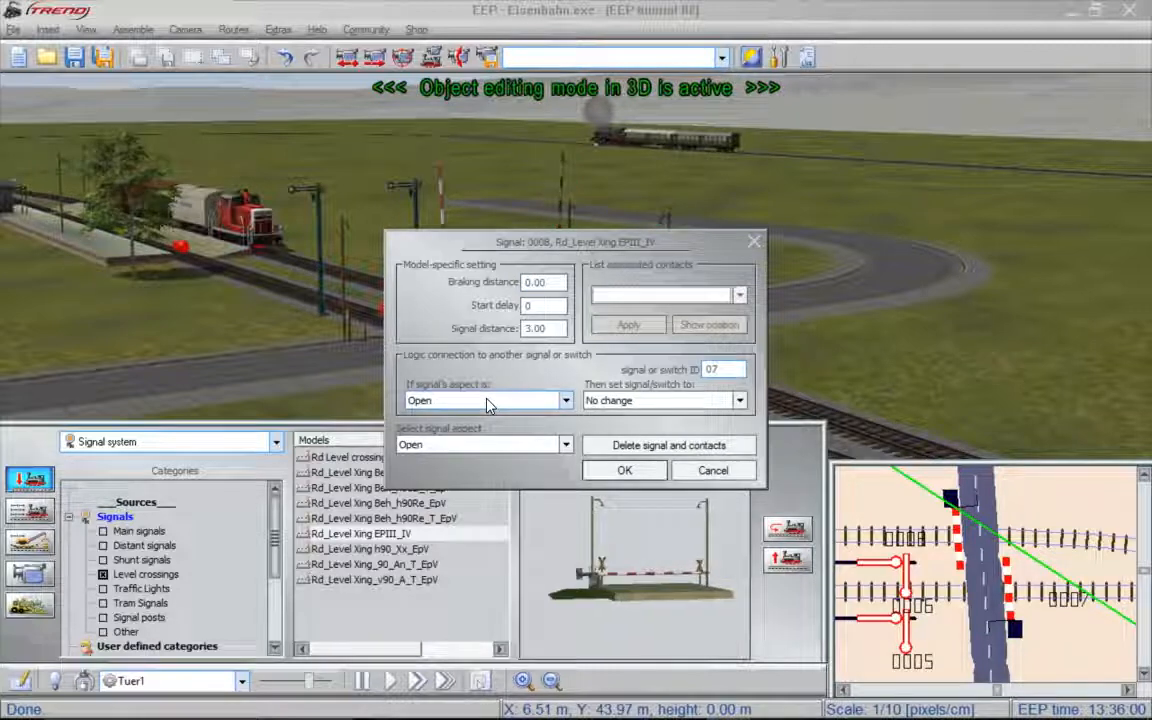
{"action": "left_click", "coordinate": [735, 402]}
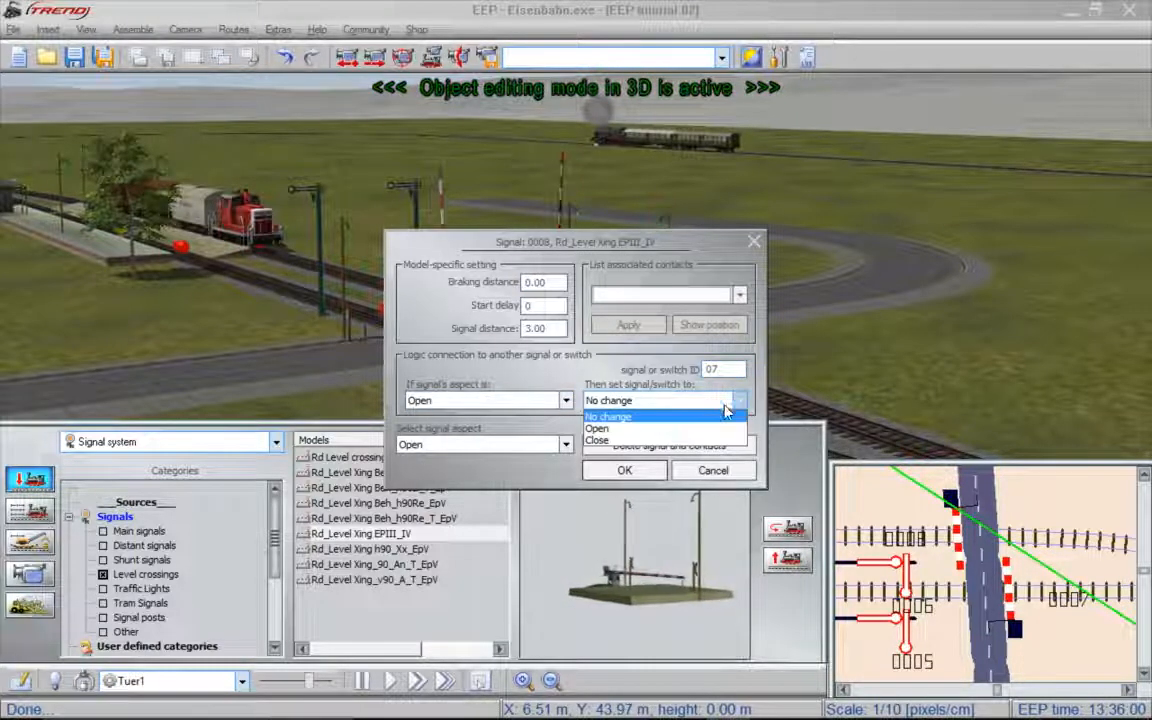
{"action": "left_click", "coordinate": [689, 429]}
- Make signal 0008's Close aspect set signal 7 to Close, and accept the barrier's properties
{"action": "left_click", "coordinate": [526, 402]}
{"action": "left_click", "coordinate": [490, 429]}
{"action": "left_click", "coordinate": [739, 400]}
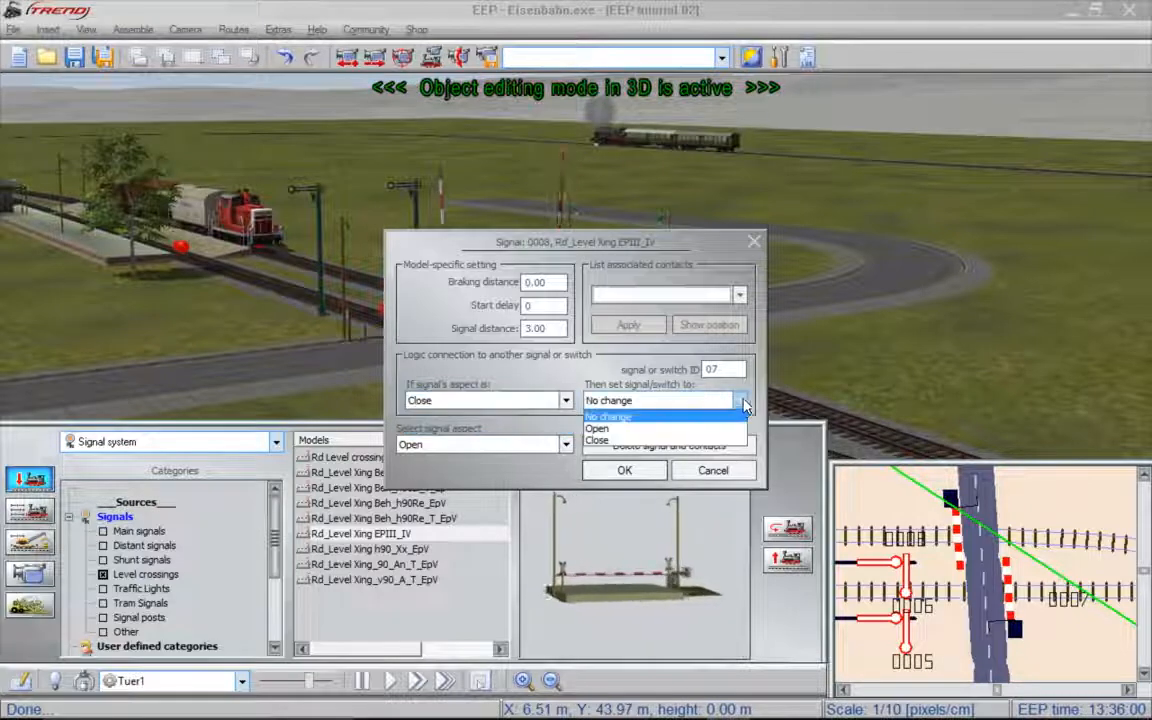
{"action": "left_click", "coordinate": [680, 441]}
{"action": "left_click", "coordinate": [624, 470]}
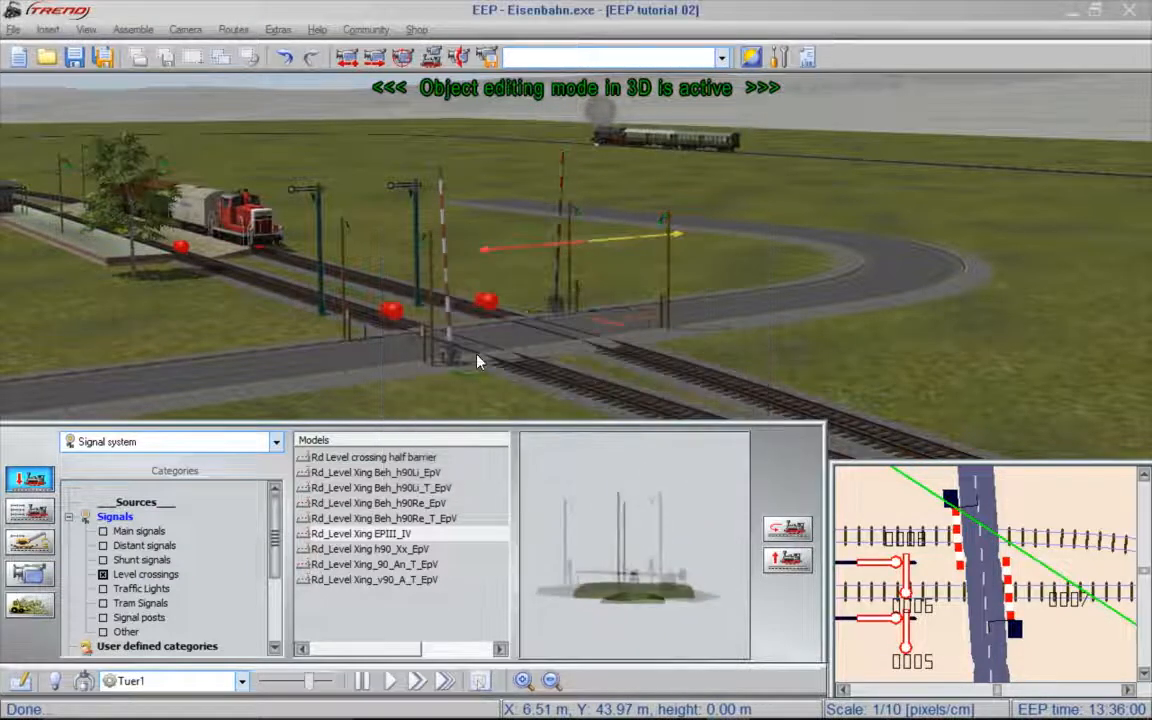
- Switch to train control mode, test the linked barriers by closing and opening them from each side, and leave the crossing closed
{"action": "left_click", "coordinate": [40, 511]}
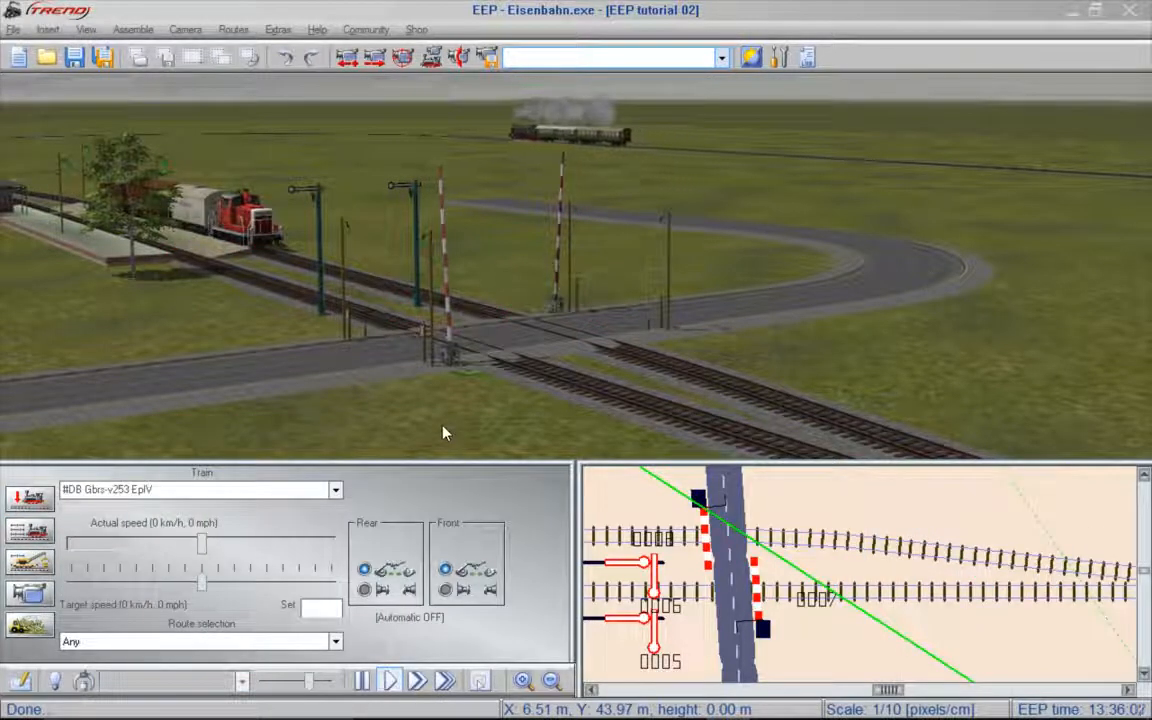
{"action": "left_click", "coordinate": [451, 366]}
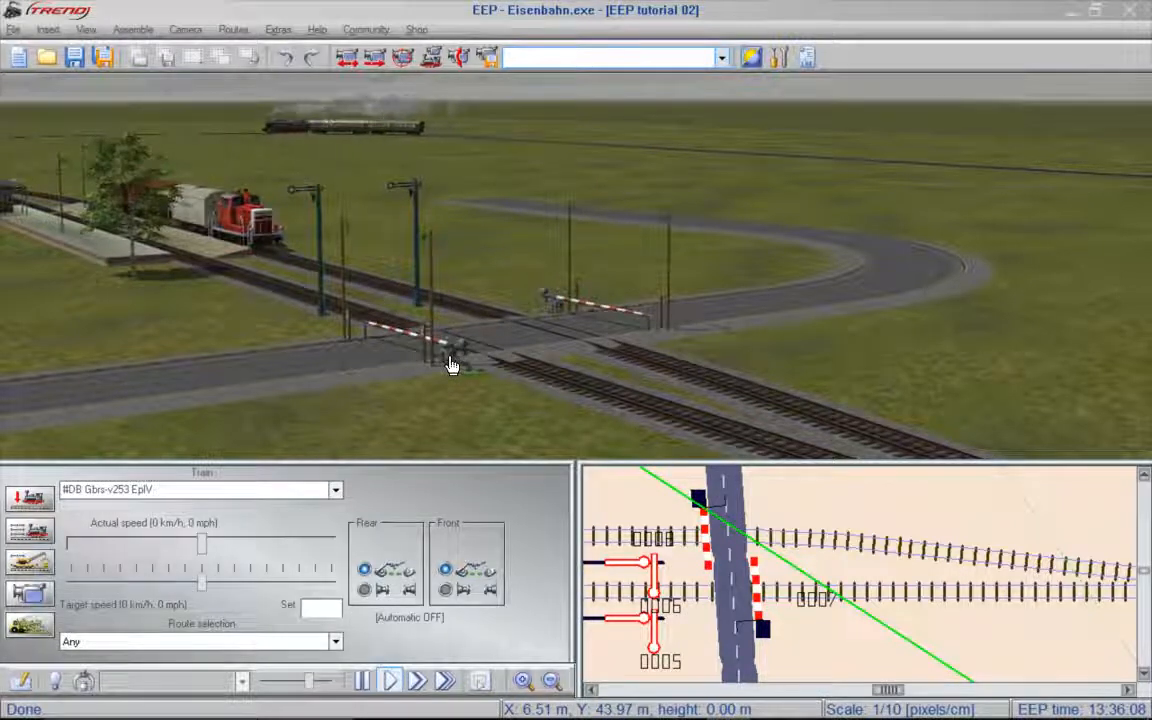
{"action": "left_click", "coordinate": [451, 366]}
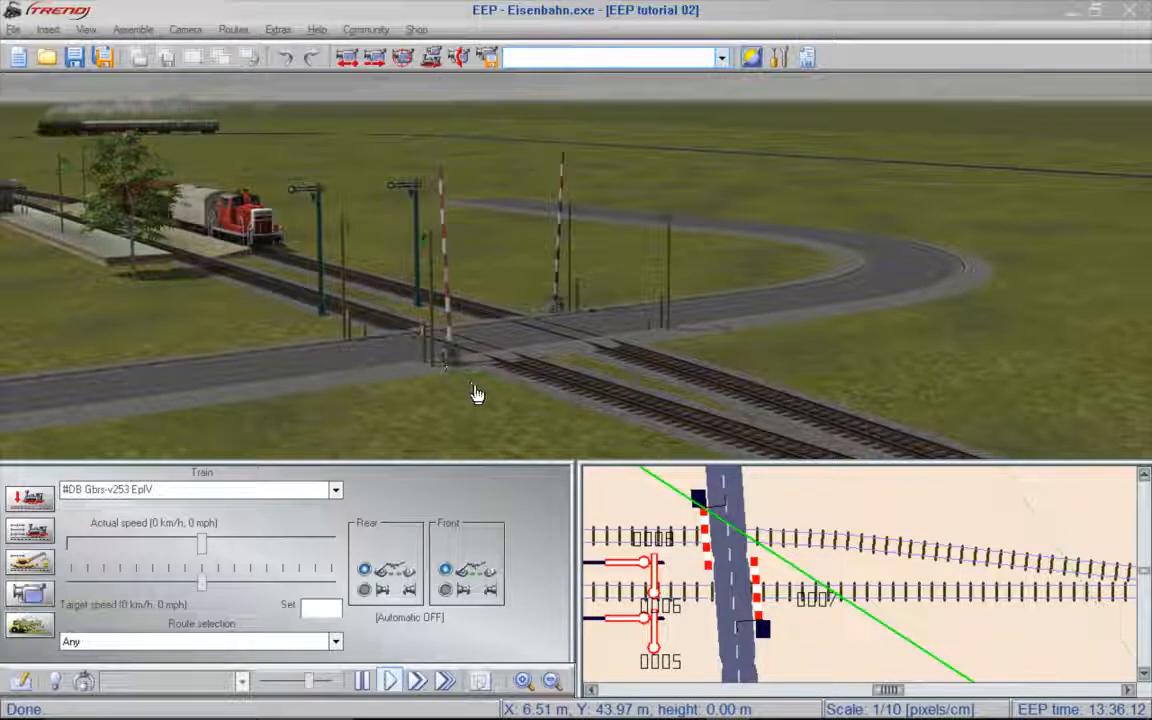
{"action": "left_click", "coordinate": [559, 314]}
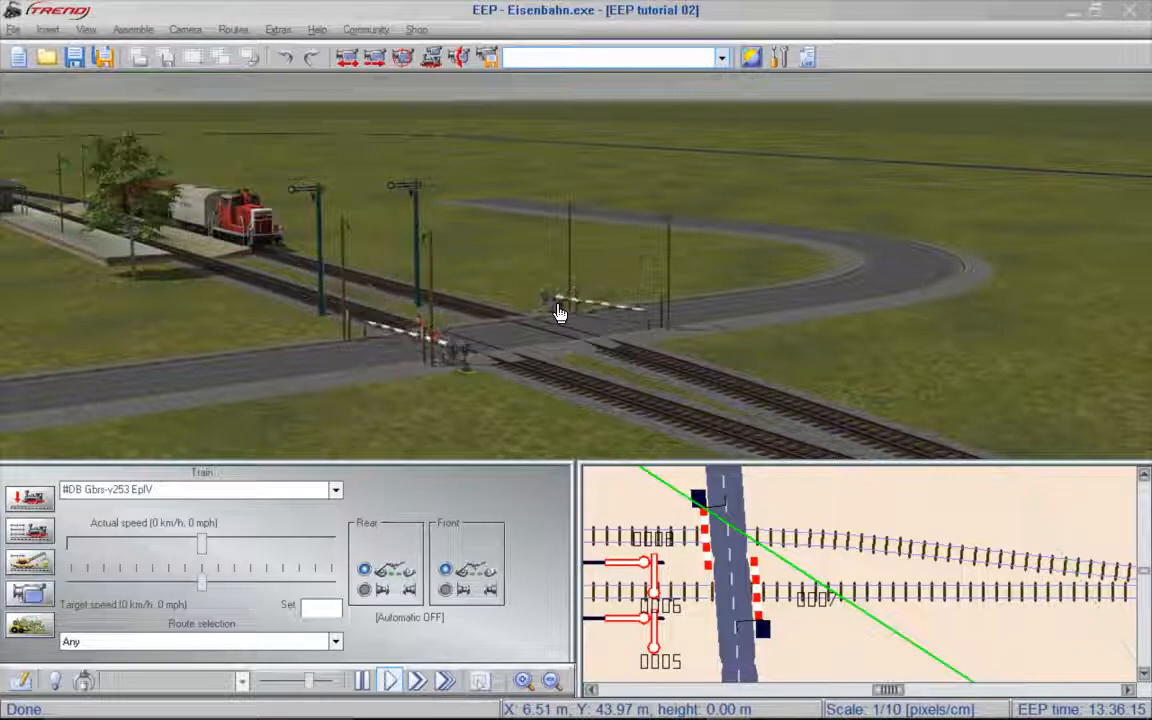
{"action": "left_click", "coordinate": [559, 314]}
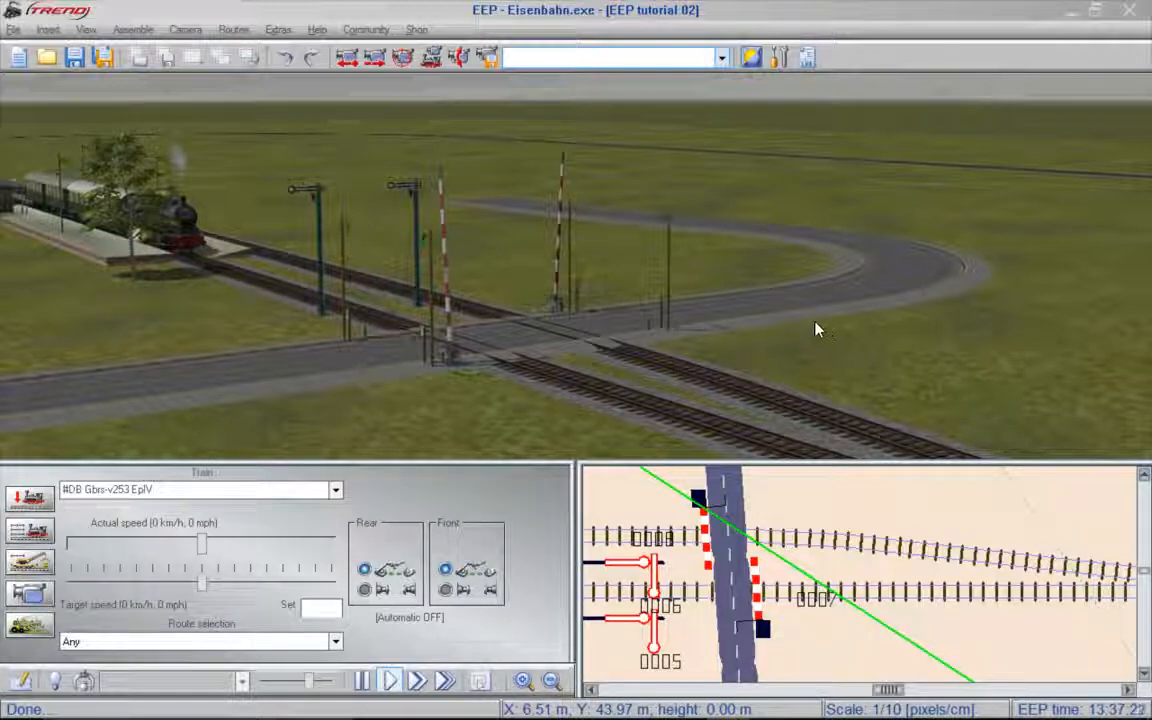
{"action": "left_click", "coordinate": [453, 361]}
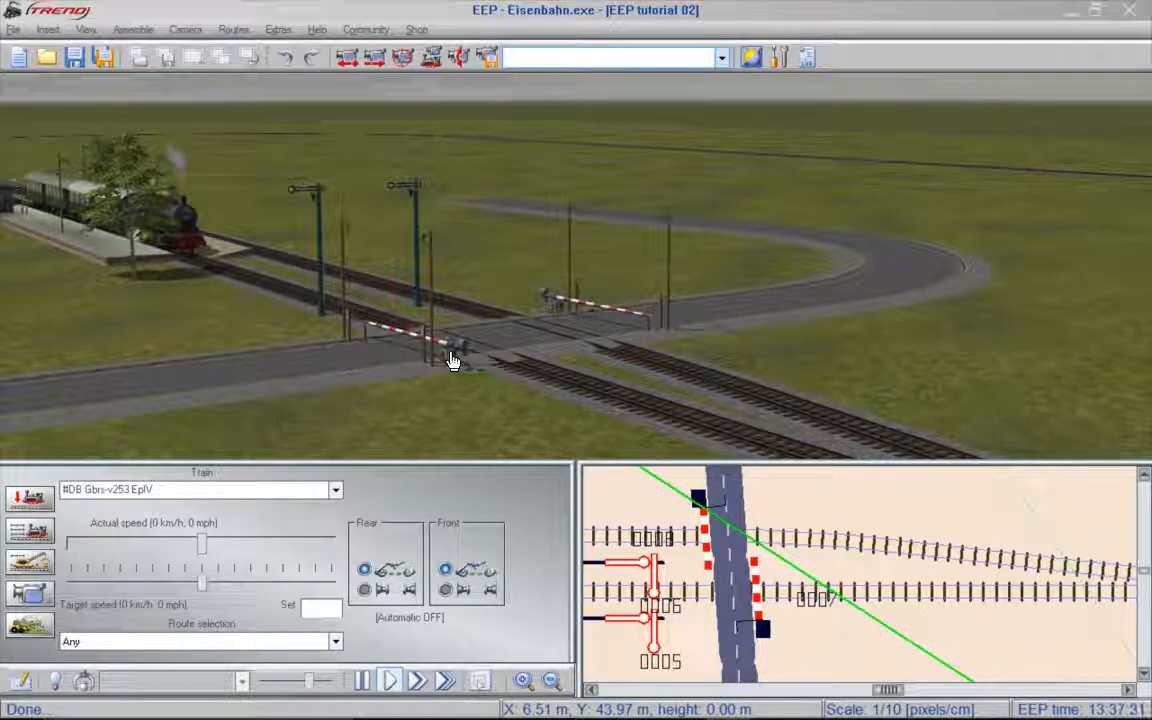
- Return to object editing and place a signal contact for the front barrier on the front track just beyond the road crossing
{"action": "left_click", "coordinate": [36, 499]}
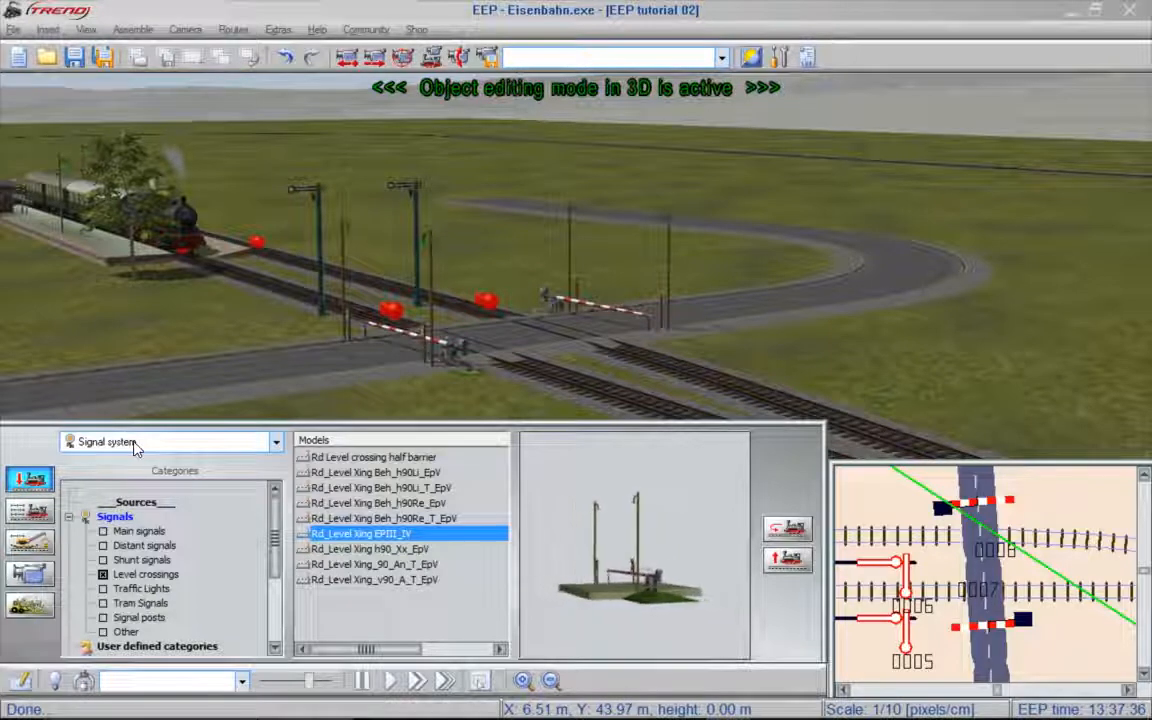
{"action": "right_click", "coordinate": [450, 362]}
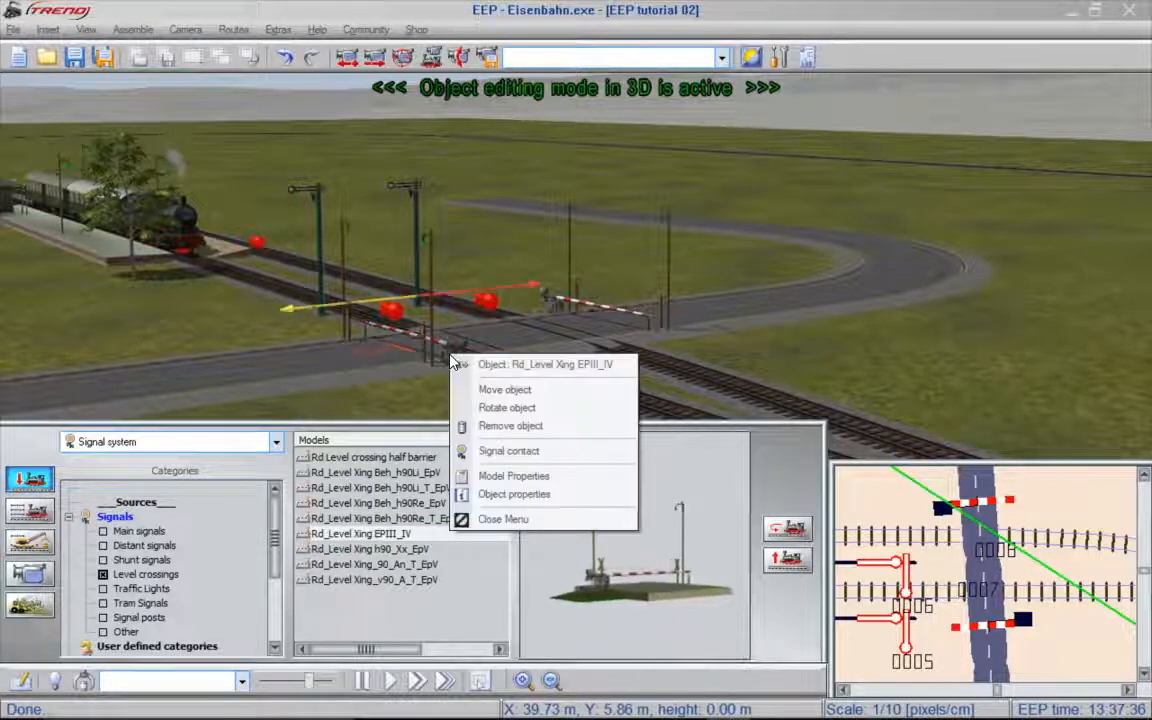
{"action": "left_click", "coordinate": [516, 454]}
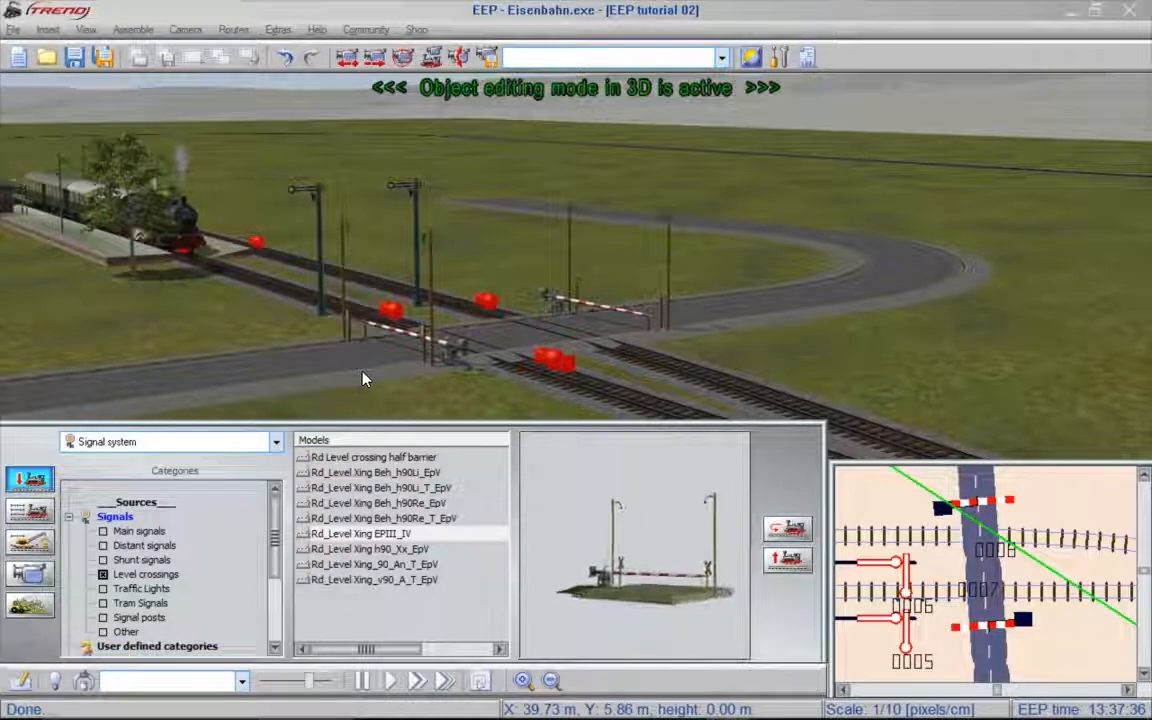
- Set the front-track contact beyond the crossing to ignore direction one and trigger at the end of the train, and accept its properties
{"action": "right_click", "coordinate": [559, 366]}
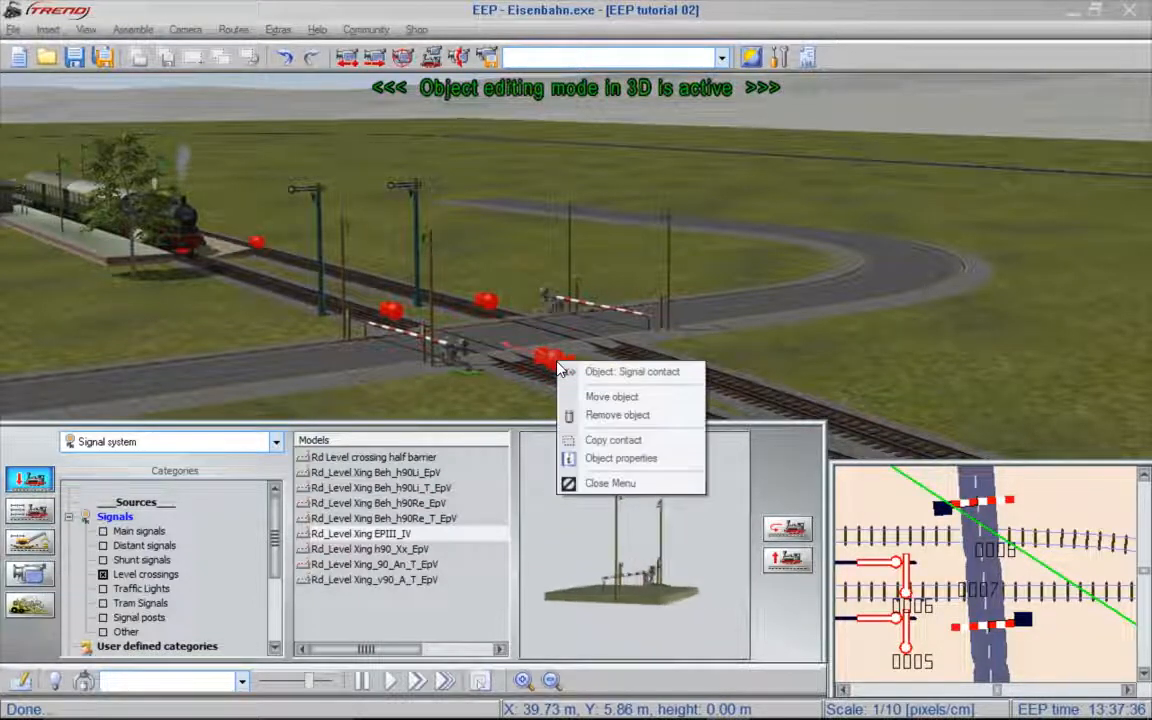
{"action": "left_click", "coordinate": [618, 461]}
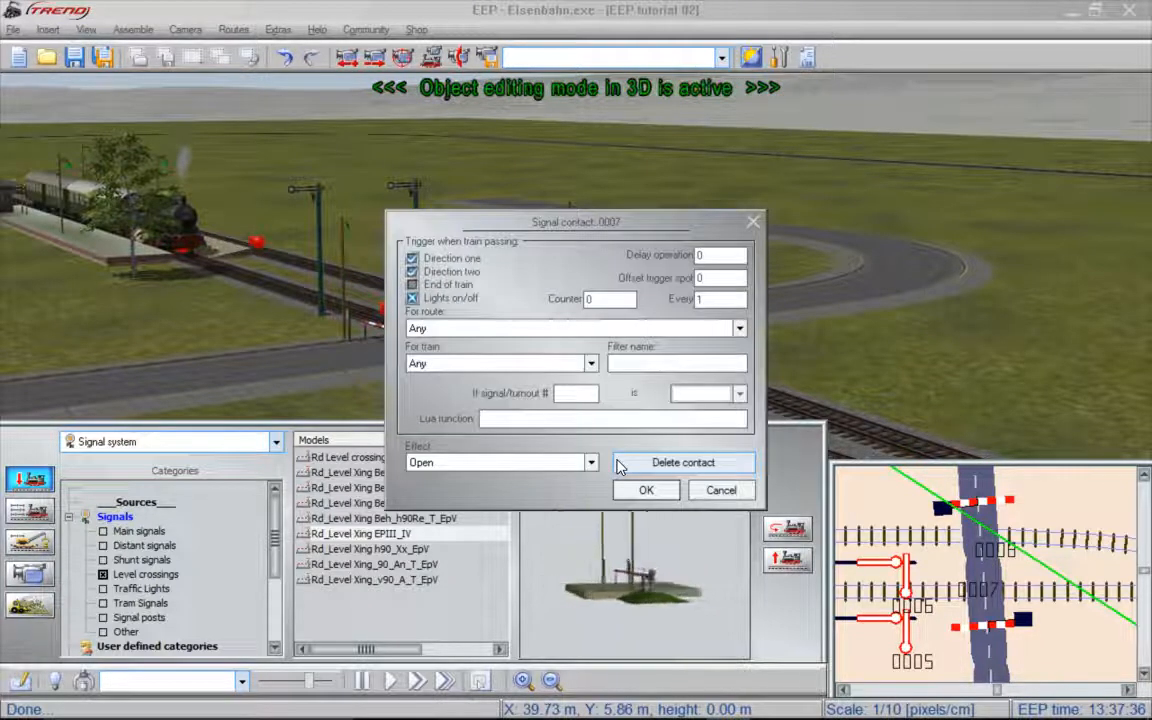
{"action": "left_click", "coordinate": [468, 260]}
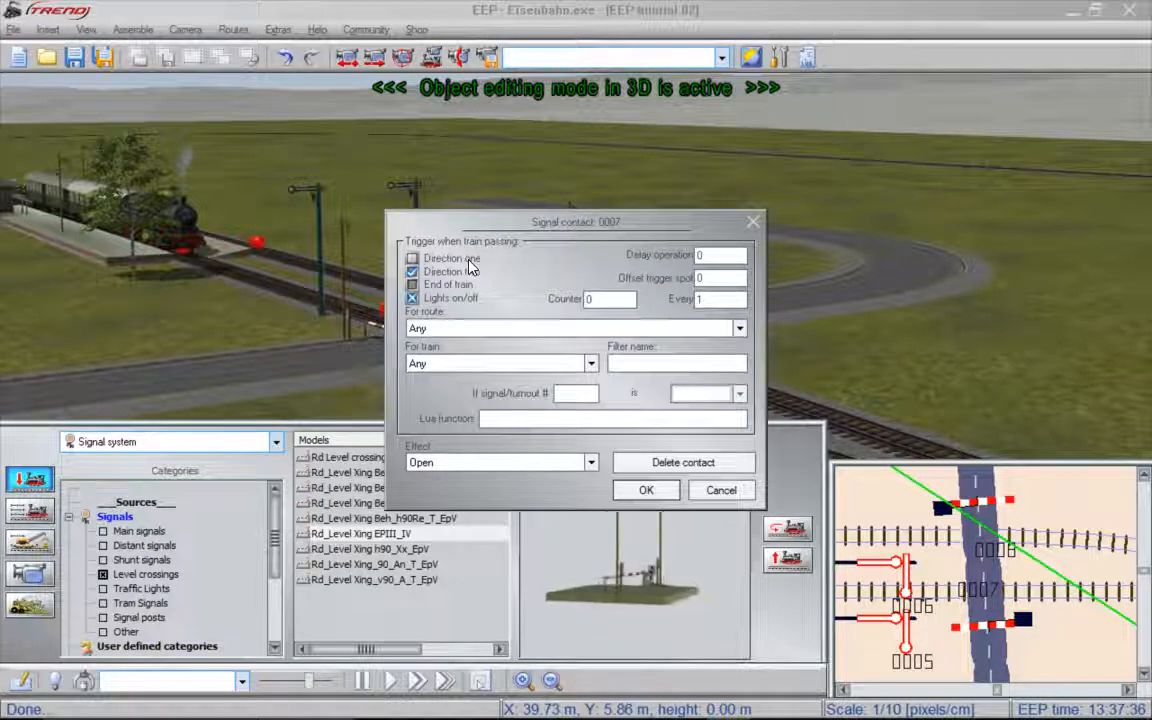
{"action": "left_click", "coordinate": [460, 286]}
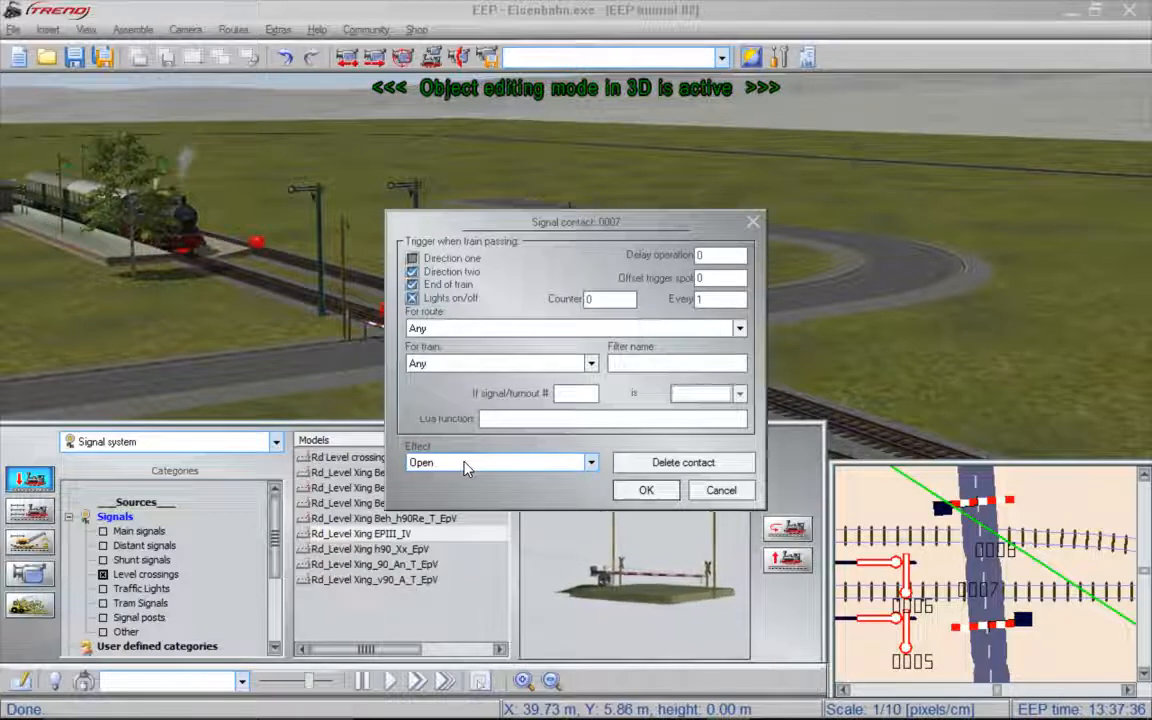
{"action": "left_click", "coordinate": [673, 494]}
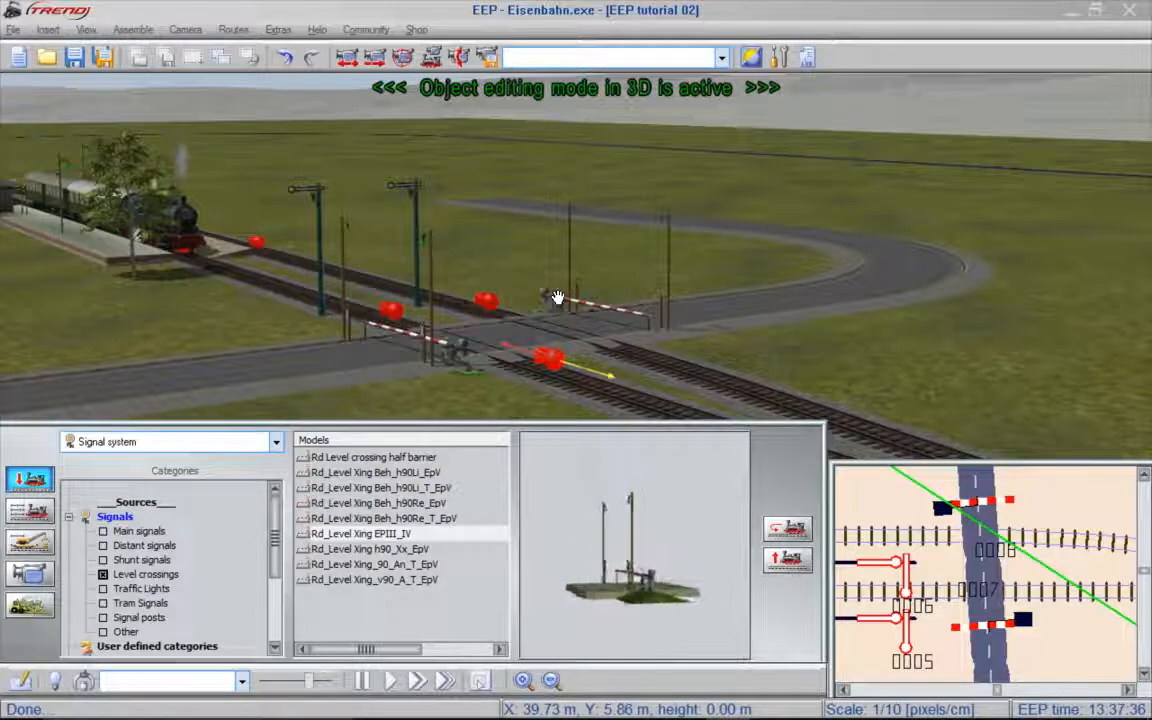
- Copy the front-track contact onto the rear track beyond the crossing and move the copy level with the original
{"action": "right_click_drag", "start_coordinate": [826, 330], "coordinate": [717, 331]}
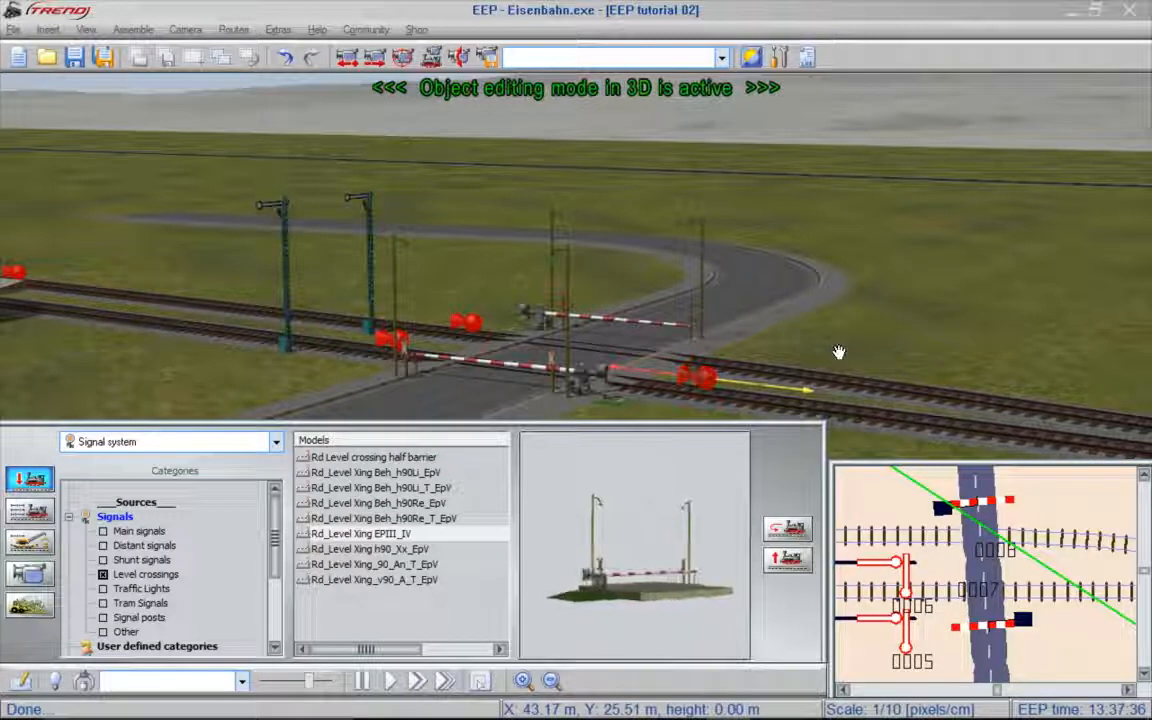
{"action": "right_click", "coordinate": [703, 385]}
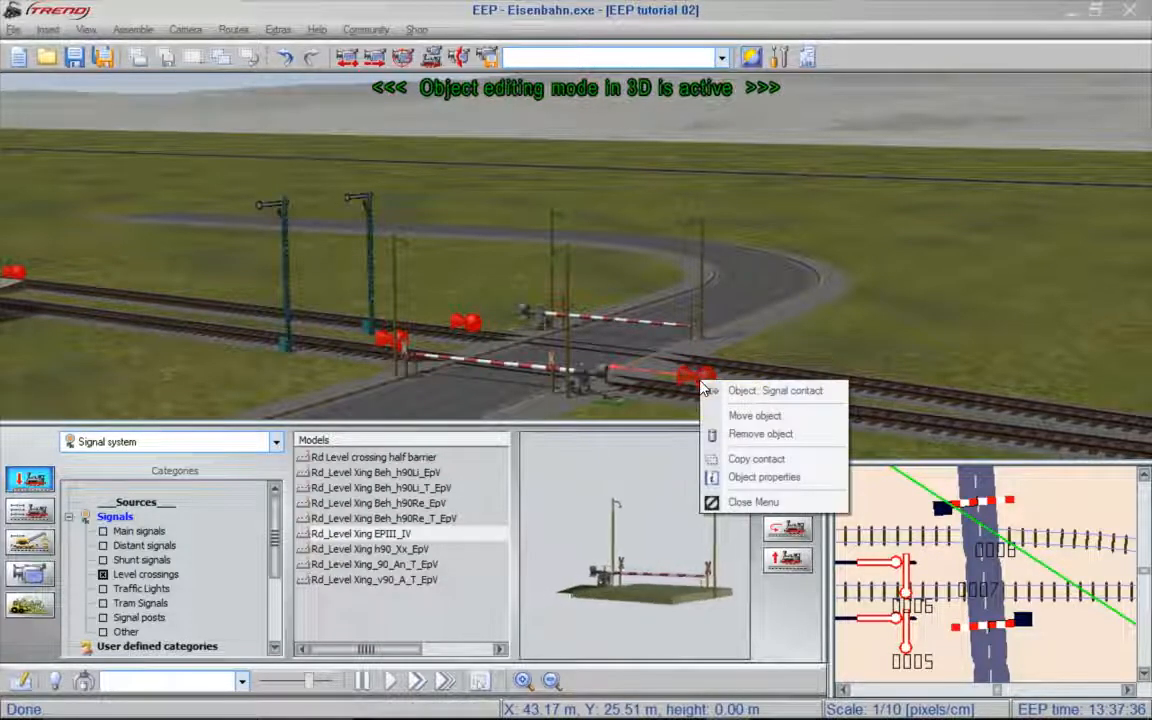
{"action": "left_click", "coordinate": [755, 460]}
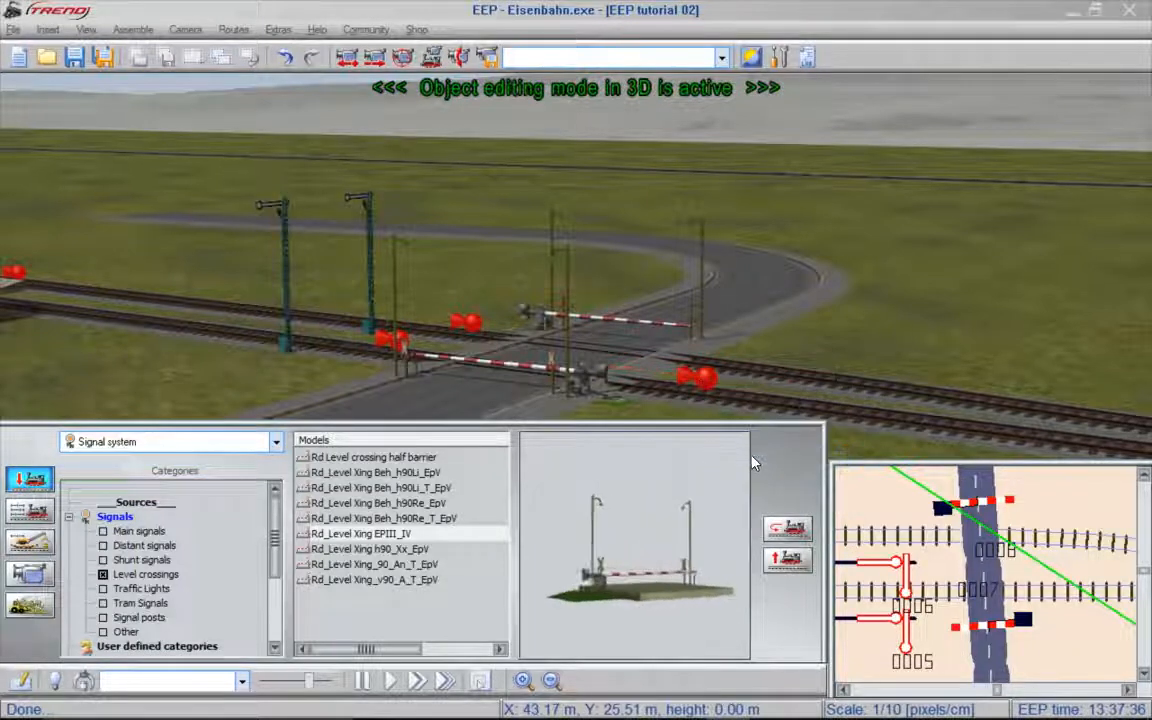
{"action": "left_click", "coordinate": [710, 352]}
{"action": "right_click_drag", "start_coordinate": [920, 358], "coordinate": [814, 366]}
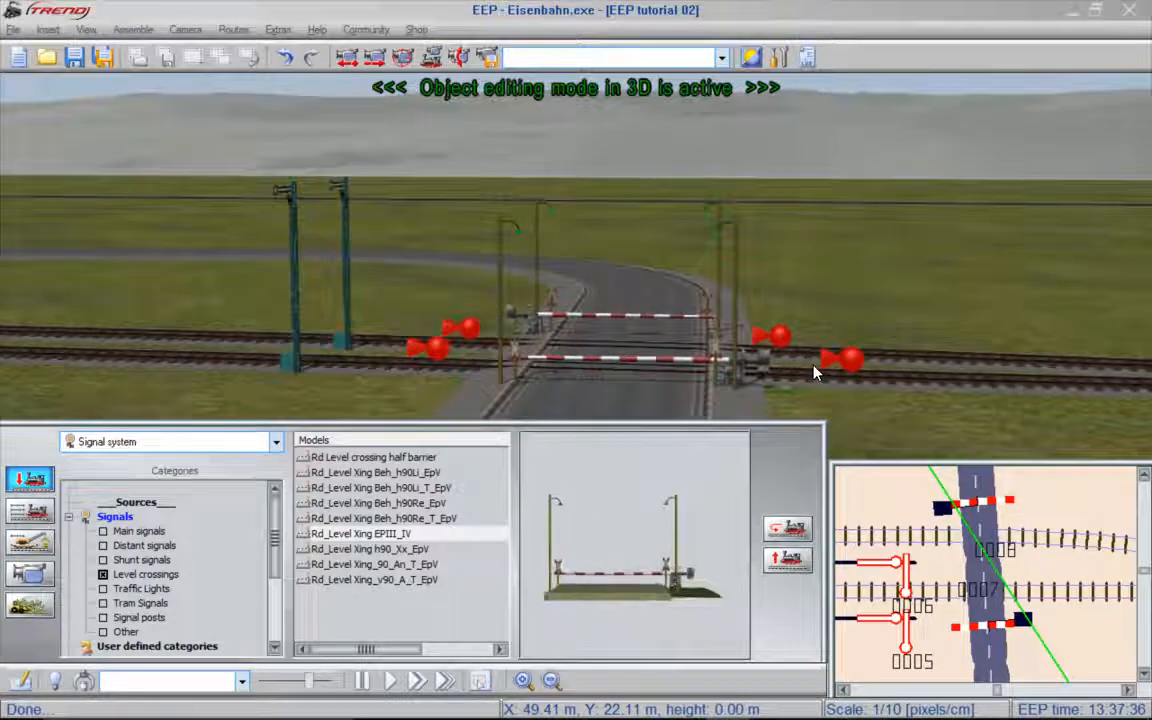
{"action": "left_click", "coordinate": [814, 338]}
{"action": "left_click_drag", "start_coordinate": [814, 338], "coordinate": [881, 337]}
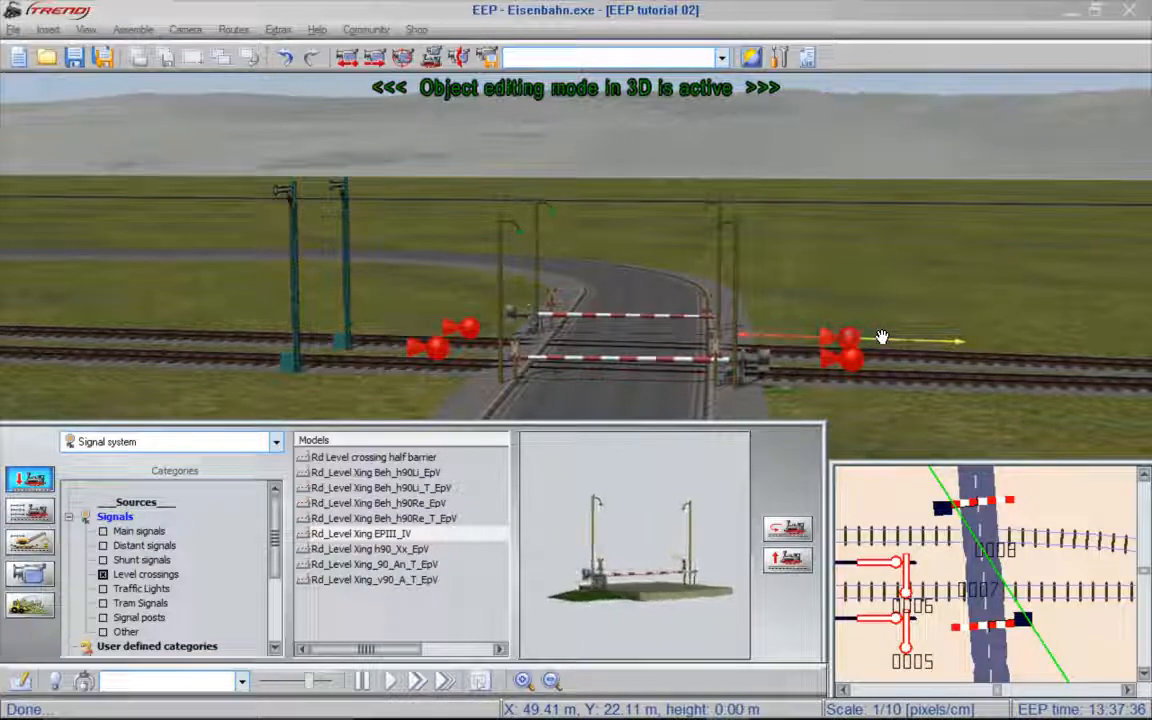
{"action": "right_click_drag", "start_coordinate": [876, 335], "coordinate": [796, 258]}
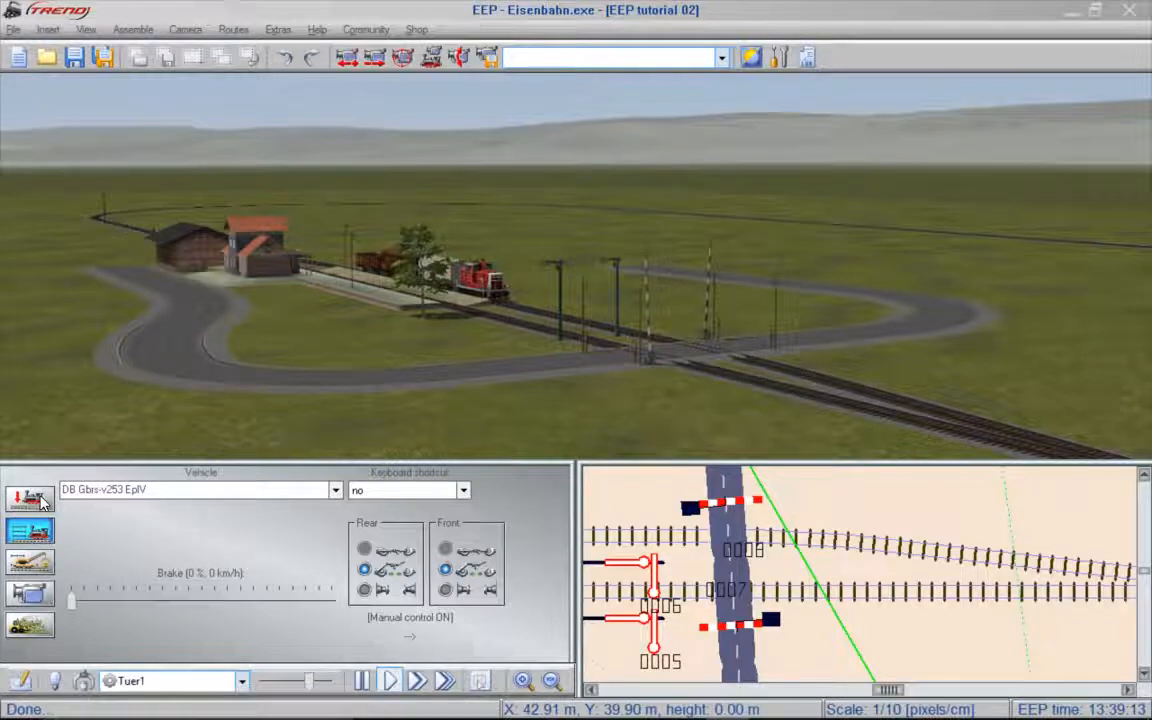
- Return to object editing and place a signal contact for the front barrier on the front track beside the platform, just past the green contact
{"action": "left_click", "coordinate": [30, 498]}
{"action": "right_click_drag", "start_coordinate": [532, 372], "coordinate": [458, 304]}
{"action": "scroll", "coordinate": [460, 307], "scroll_direction": "up", "scroll_amount": 3}
{"action": "right_click_drag", "start_coordinate": [463, 375], "coordinate": [486, 376]}
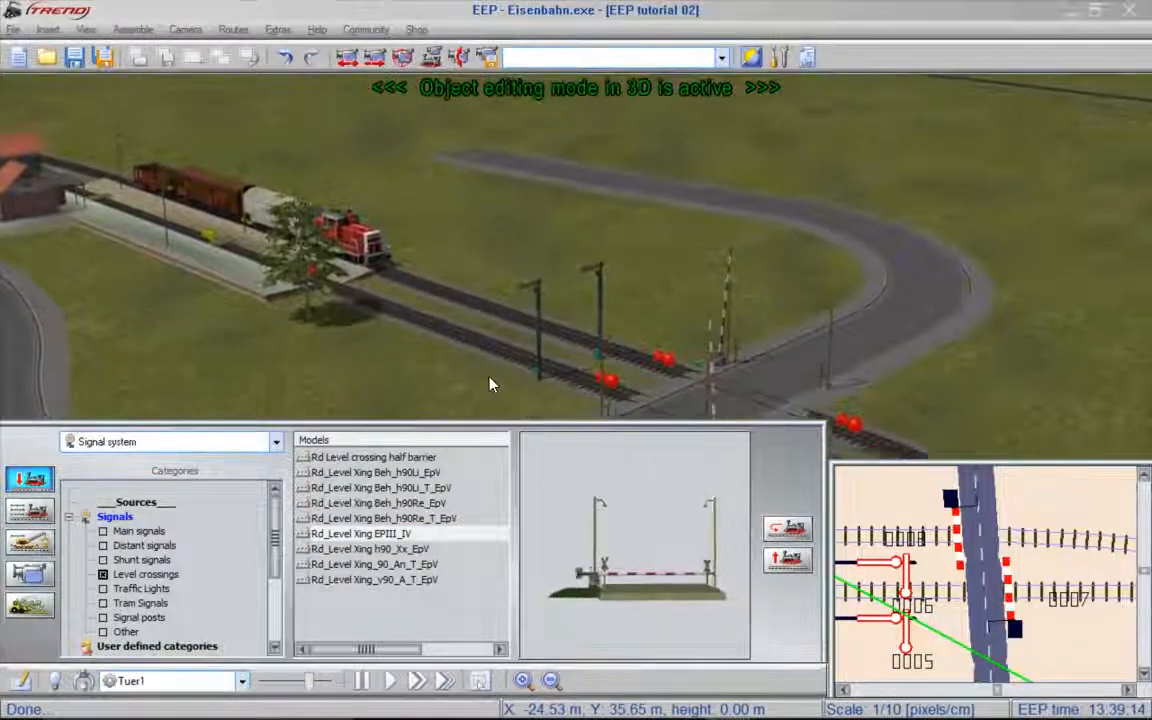
{"action": "scroll", "coordinate": [486, 376], "scroll_direction": "up", "scroll_amount": 3}
{"action": "scroll", "coordinate": [486, 370], "scroll_direction": "up", "scroll_amount": 1}
{"action": "scroll", "coordinate": [487, 377], "scroll_direction": "up", "scroll_amount": 1}
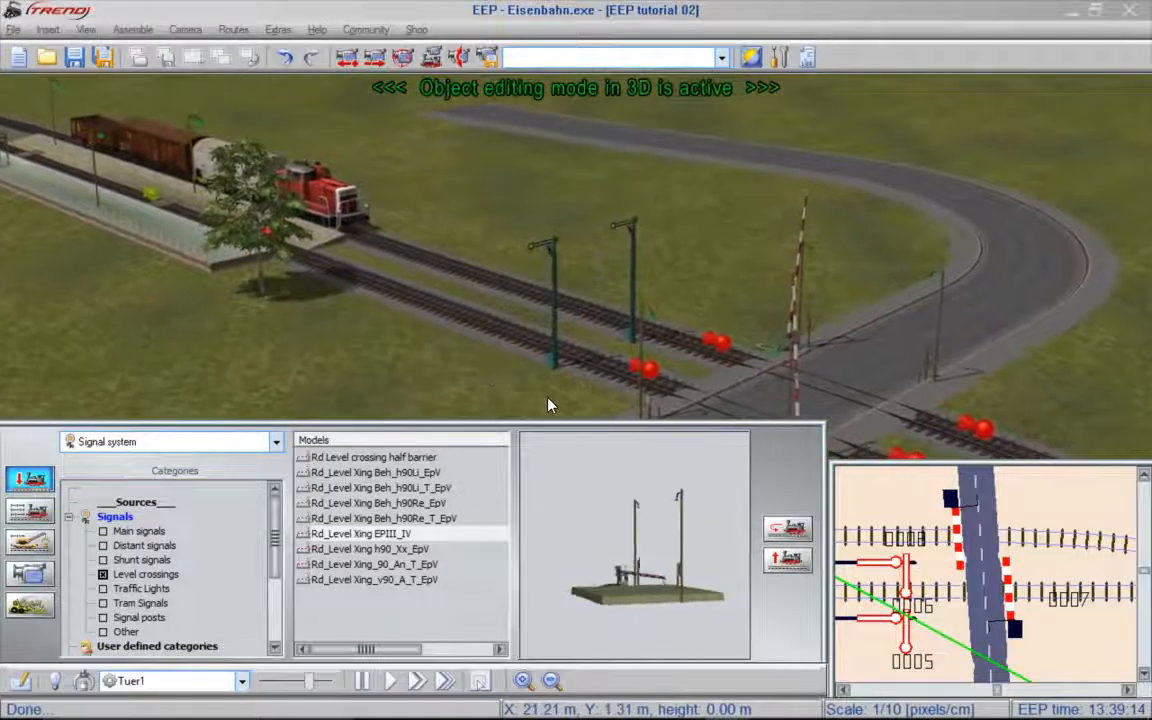
{"action": "right_click_drag", "start_coordinate": [558, 416], "coordinate": [601, 406]}
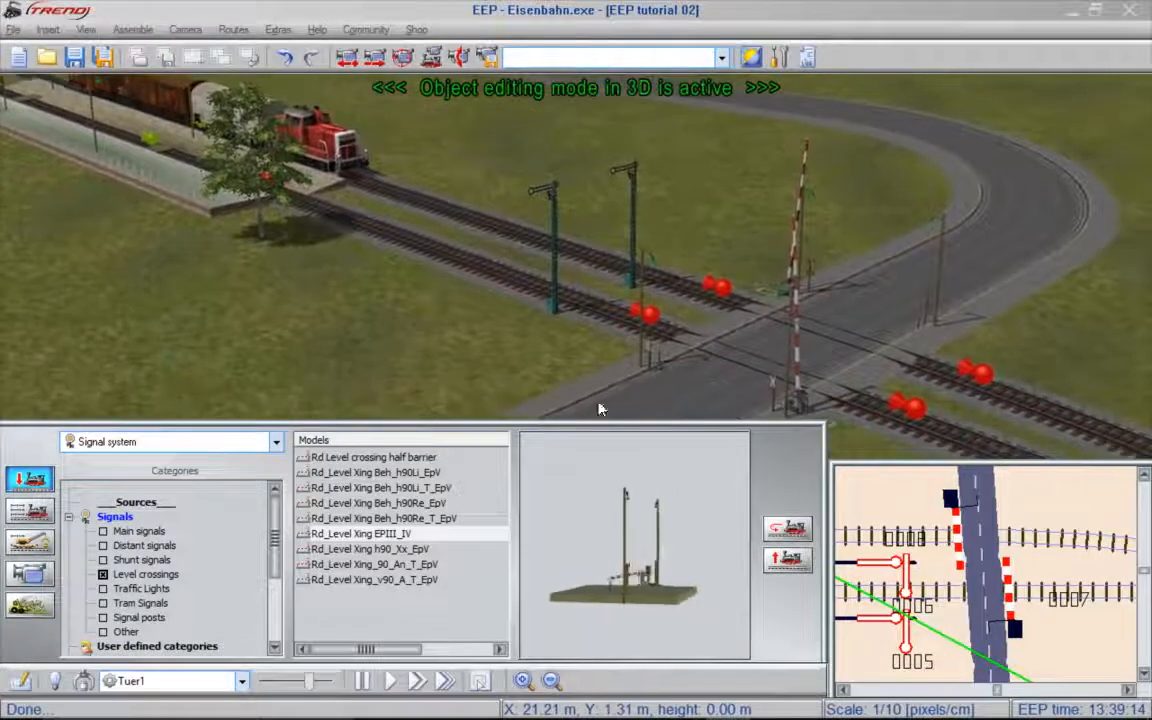
{"action": "right_click", "coordinate": [799, 404]}
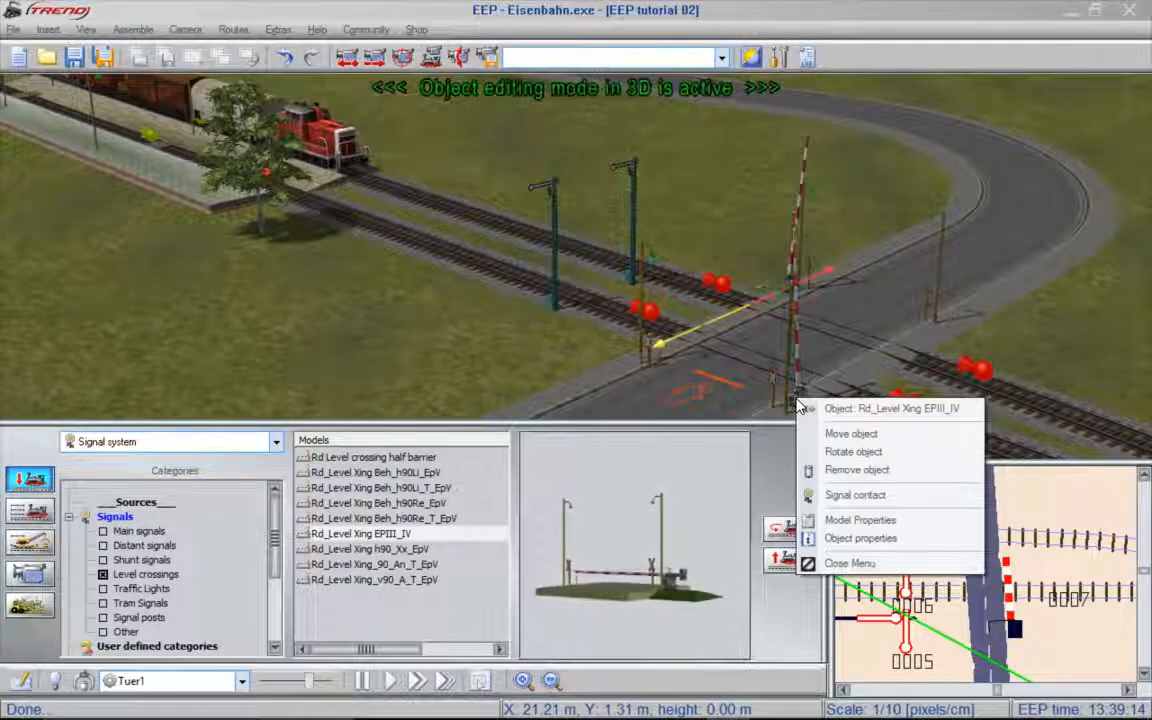
{"action": "left_click", "coordinate": [856, 495]}
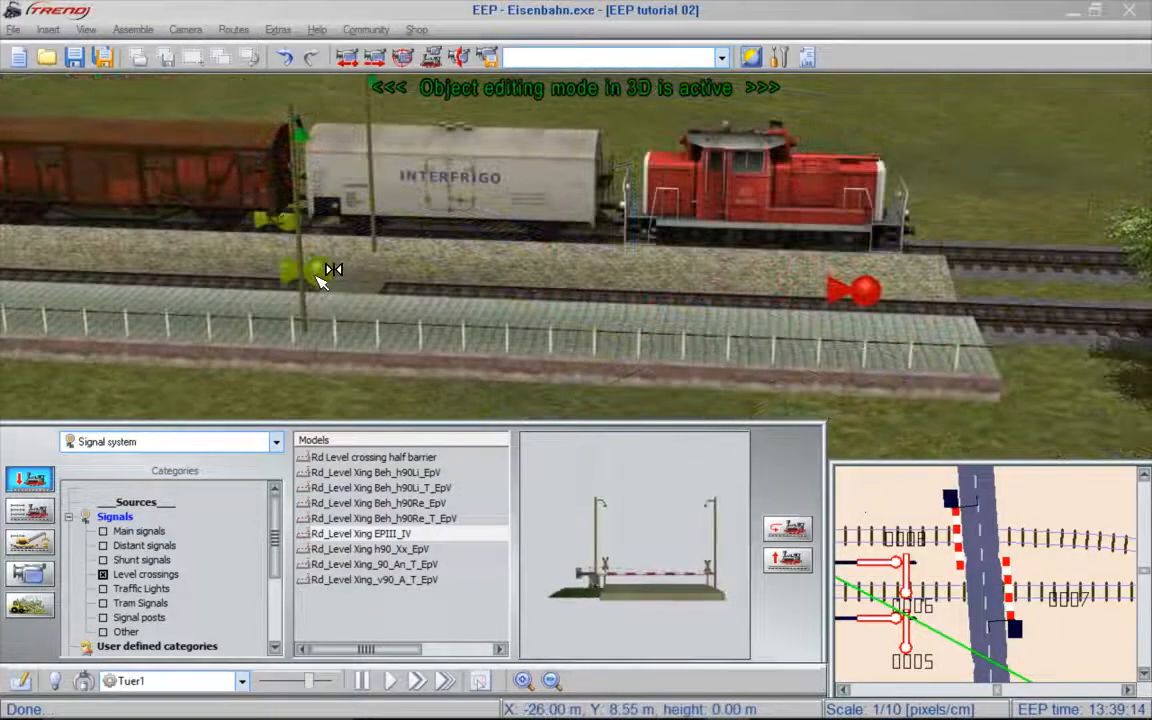
{"action": "left_click", "coordinate": [413, 284]}
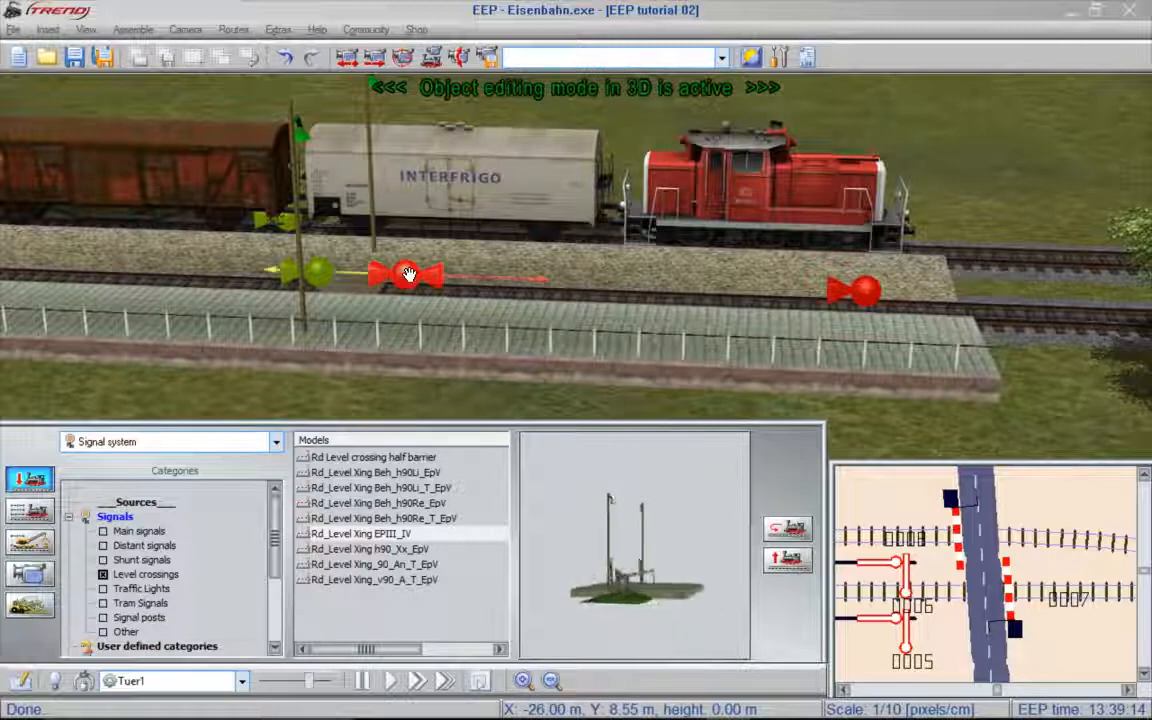
{"action": "left_click_drag", "start_coordinate": [417, 272], "coordinate": [614, 290]}
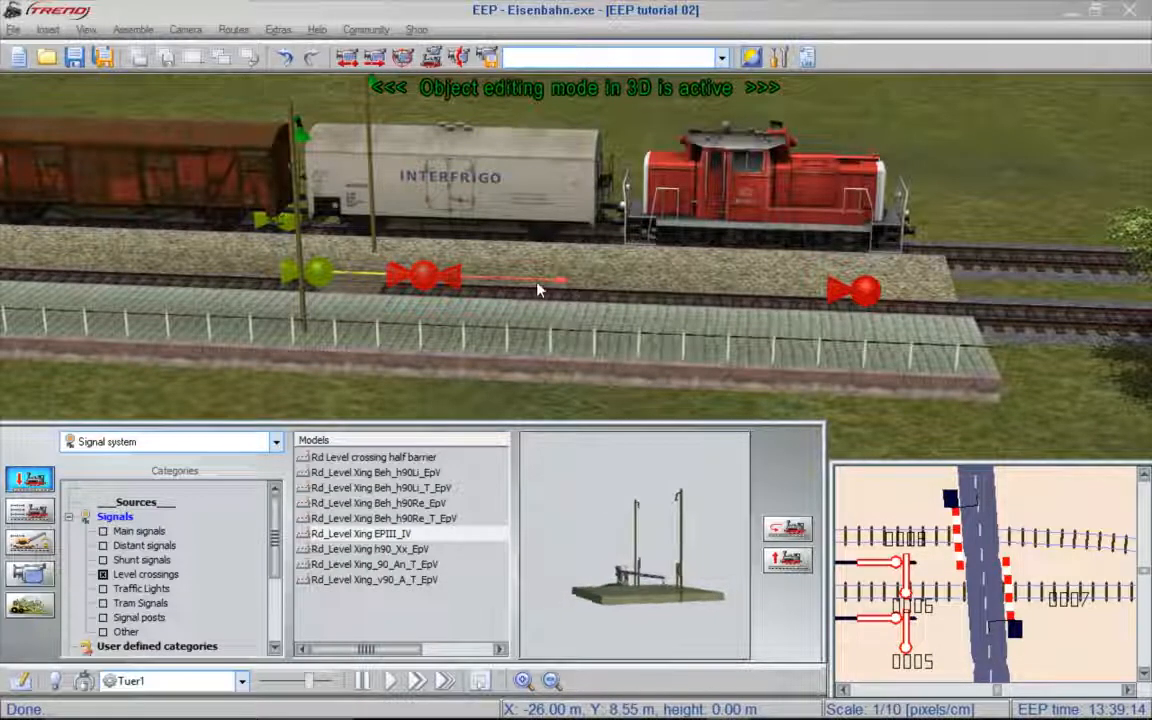
- Disable direction two for the new platform contact, set its effect to Close, and accept its properties
{"action": "right_click", "coordinate": [426, 276]}
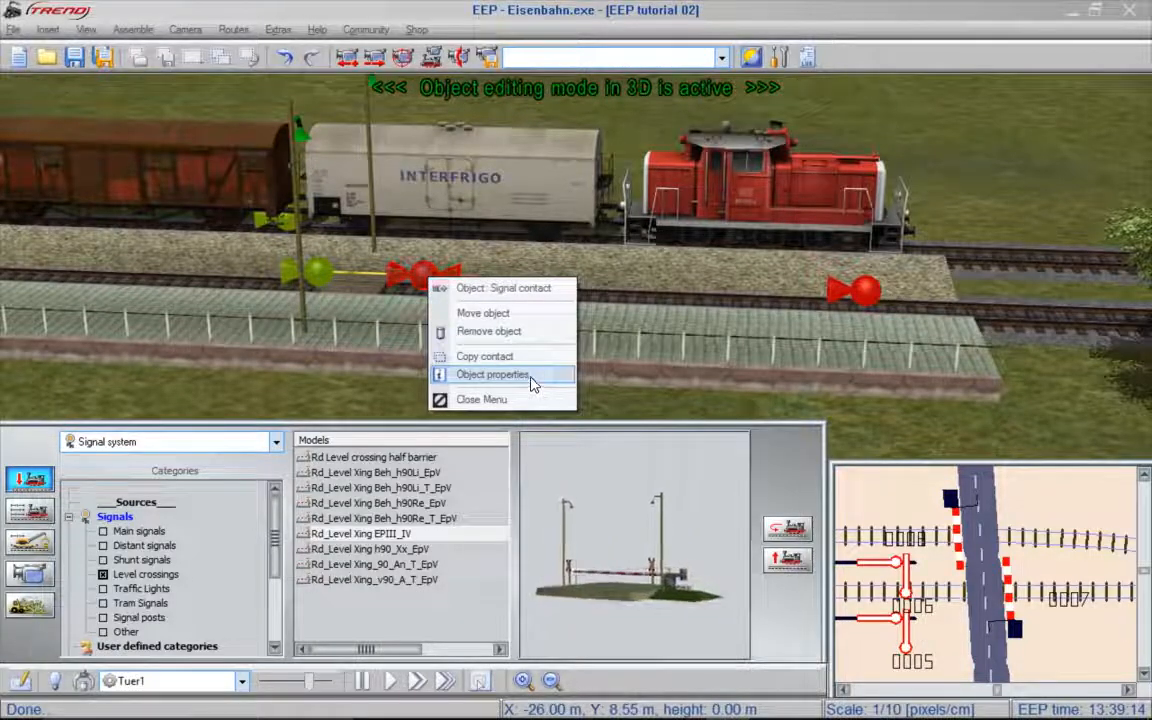
{"action": "left_click", "coordinate": [533, 385]}
{"action": "left_click", "coordinate": [456, 272]}
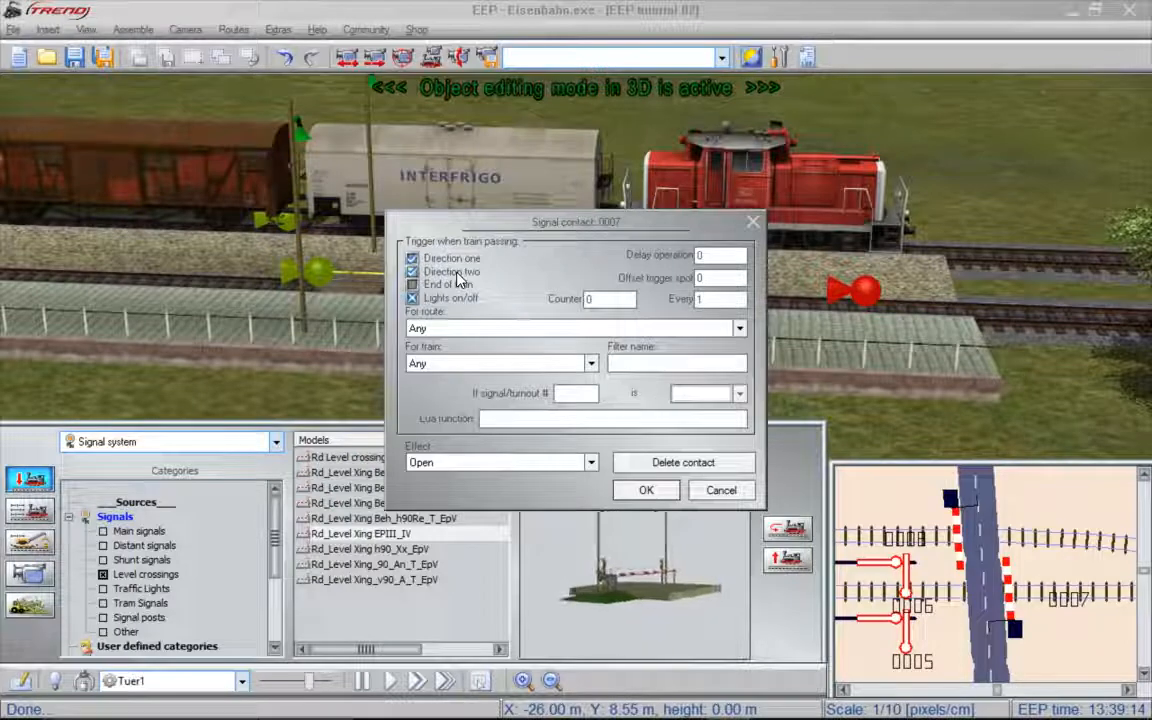
{"action": "left_click", "coordinate": [590, 462]}
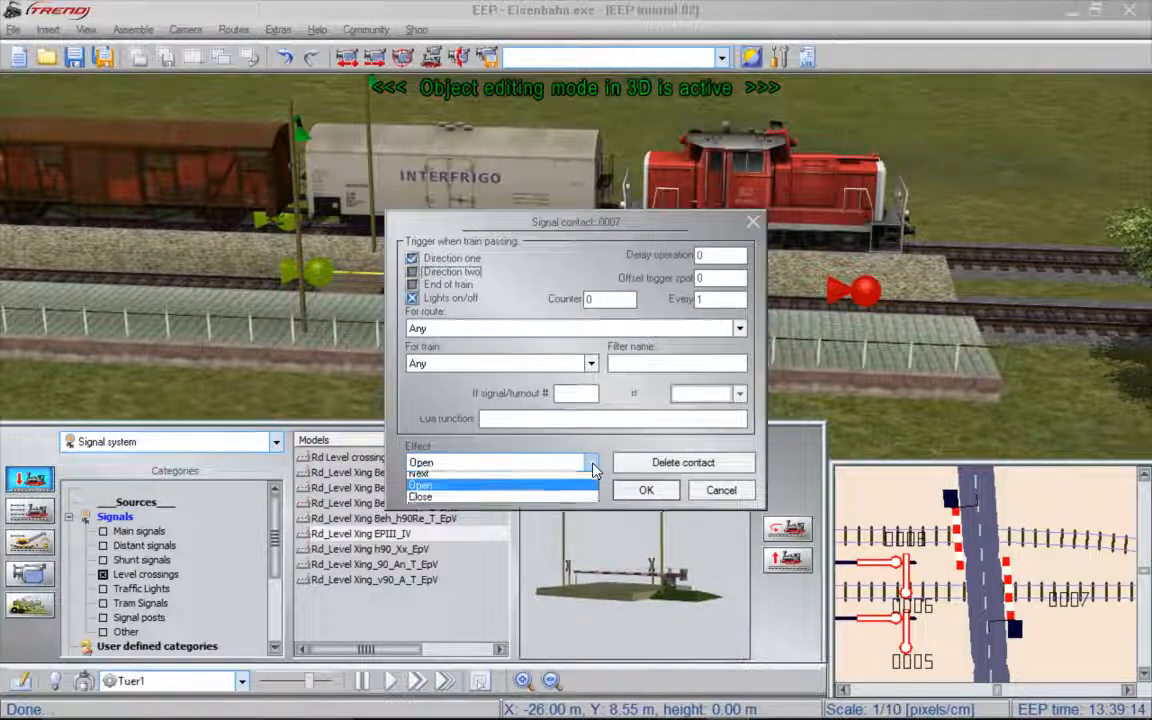
{"action": "left_click", "coordinate": [528, 502]}
{"action": "left_click", "coordinate": [646, 491]}
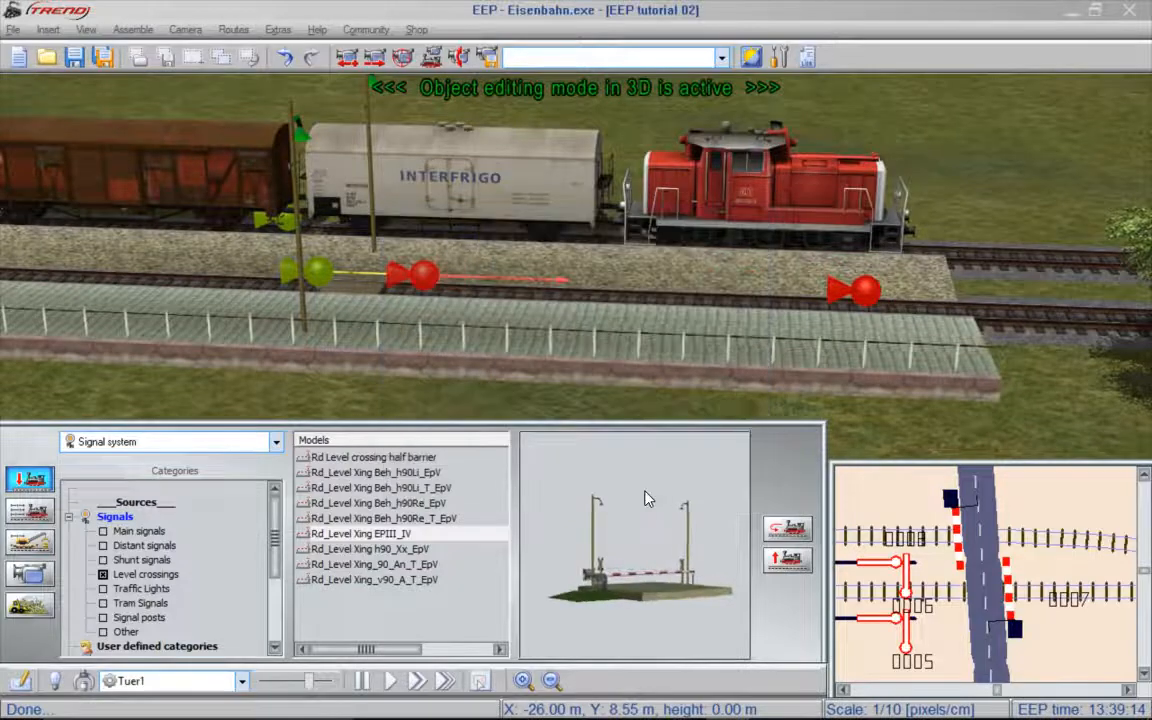
- Copy the closing contact from the front platform track onto the rear track beside the freight train
{"action": "right_click", "coordinate": [424, 284]}
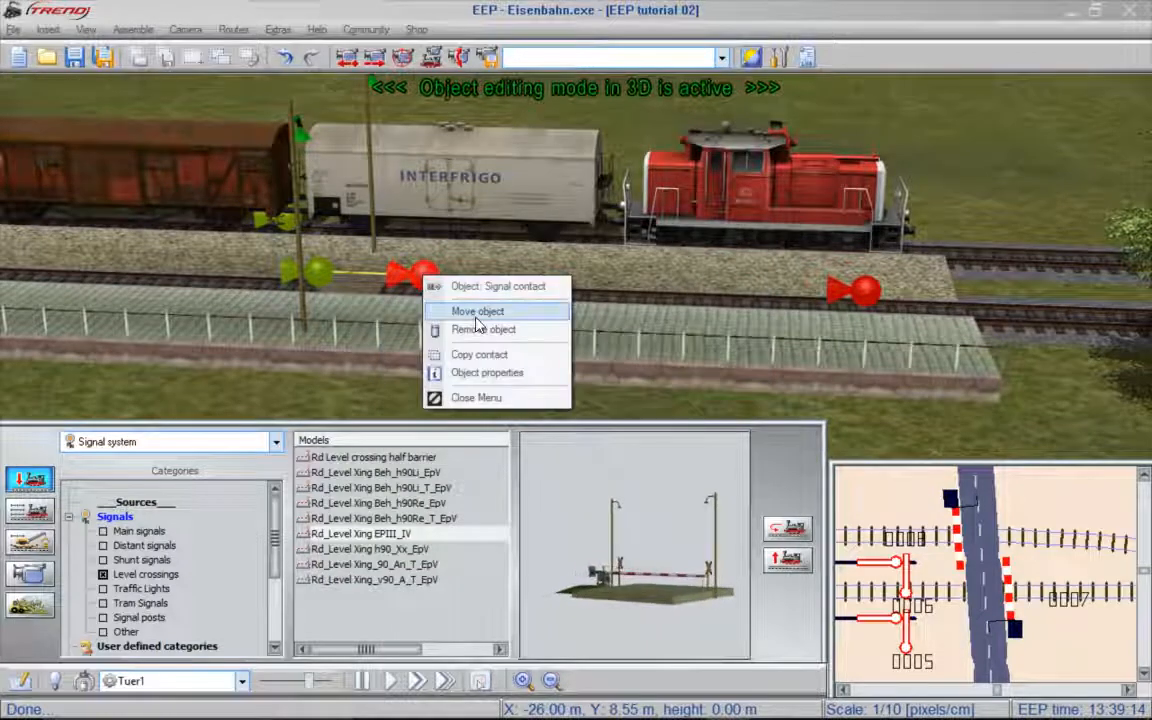
{"action": "left_click", "coordinate": [479, 354]}
{"action": "left_click", "coordinate": [420, 226]}
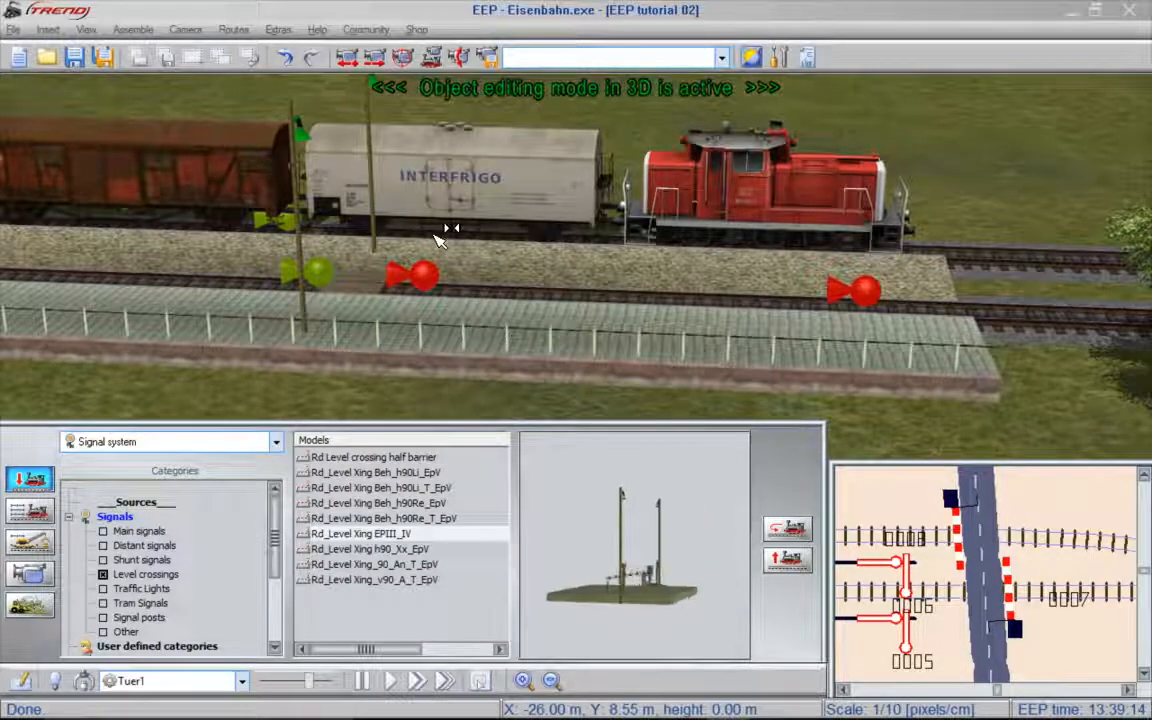
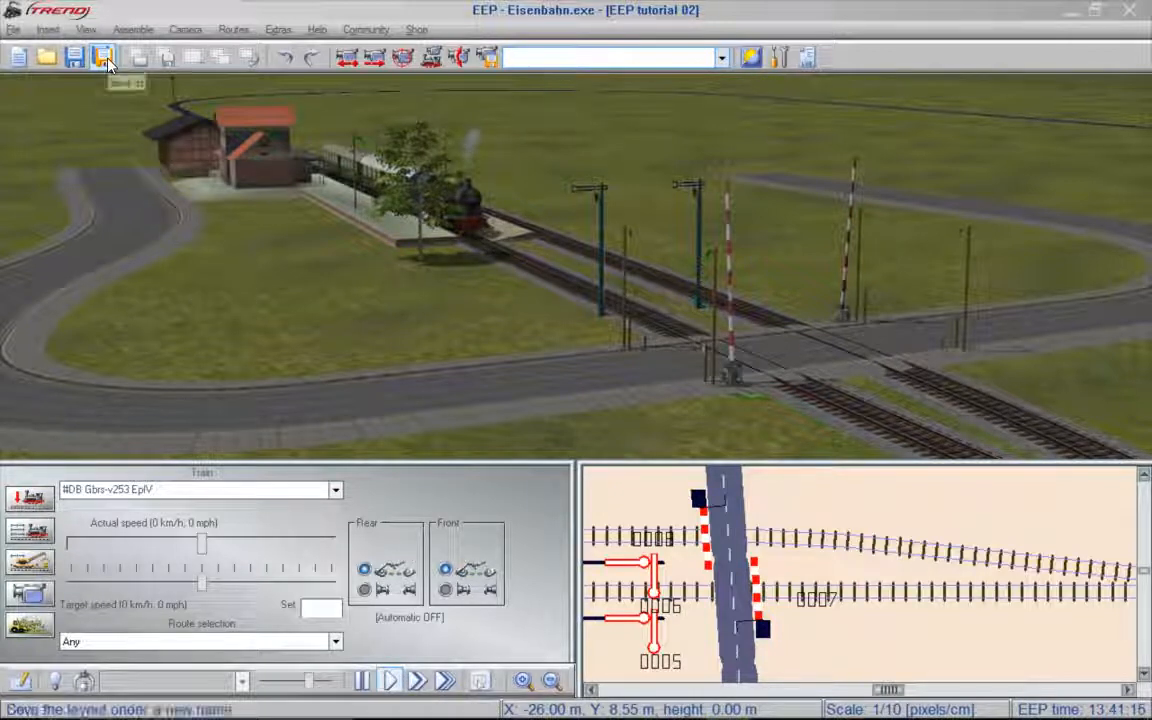
- Save the layout with all object classes as EEP tutorial 03 in the my layouts folder
{"action": "left_click", "coordinate": [105, 58]}
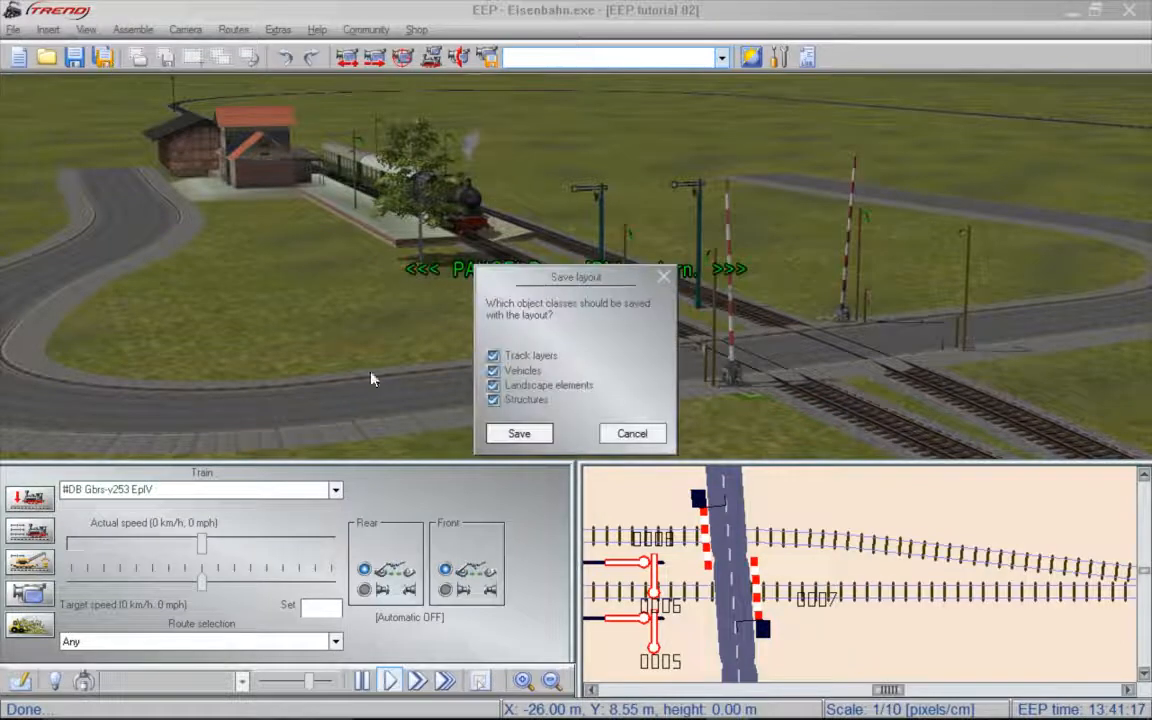
{"action": "left_click", "coordinate": [519, 434]}
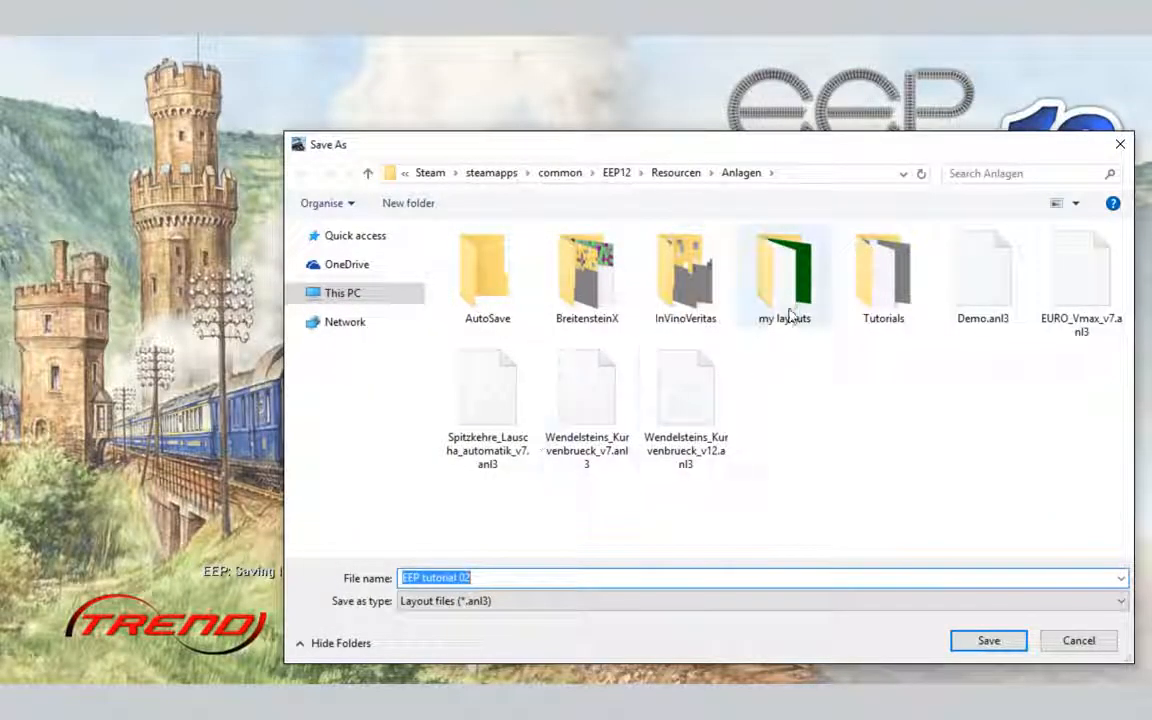
{"action": "double_click", "coordinate": [786, 262]}
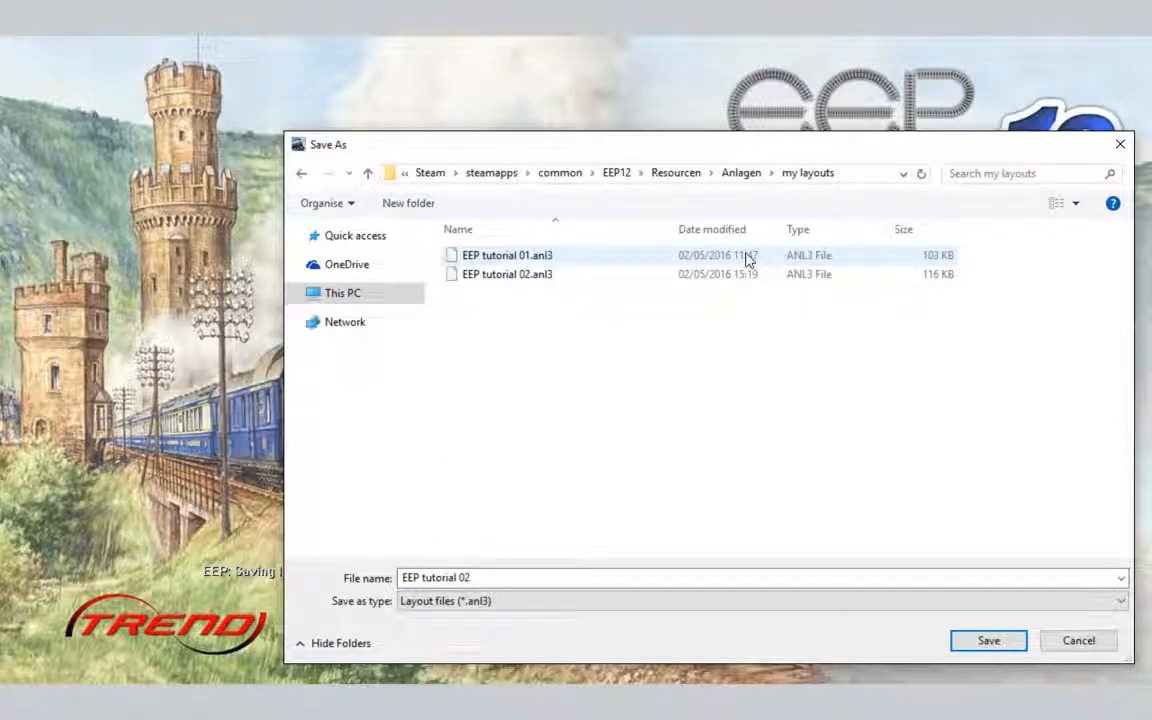
{"action": "double_click", "coordinate": [519, 578]}
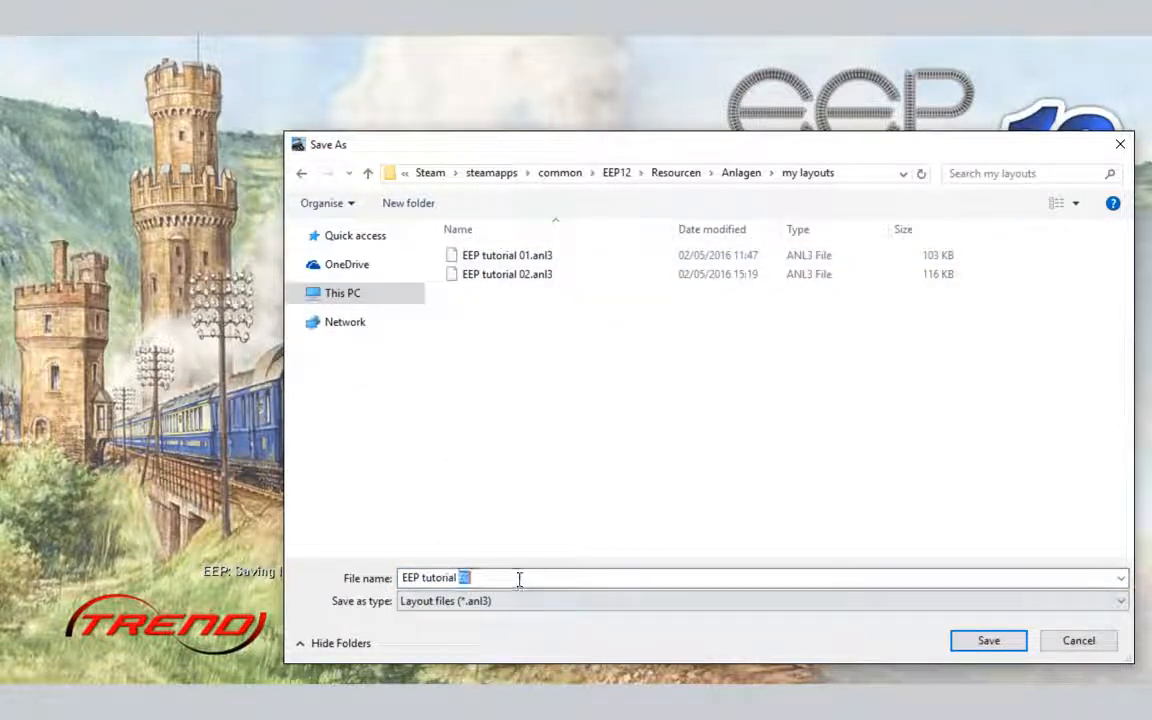
{"action": "type", "text": "03"}
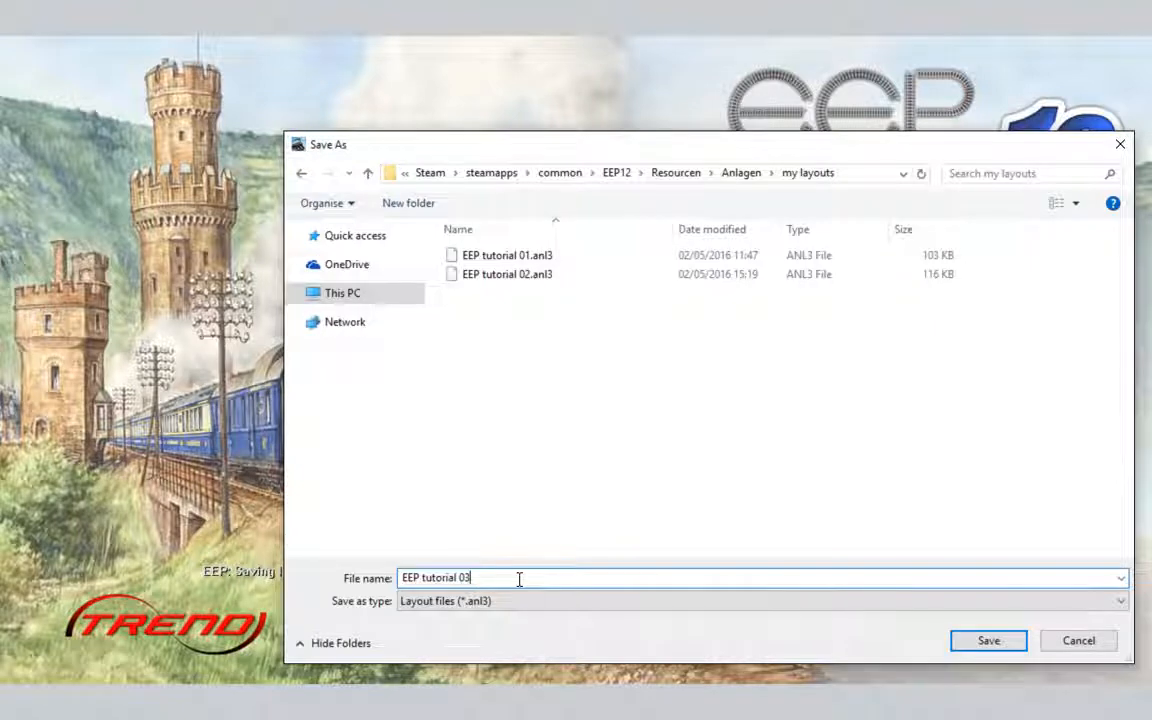
{"action": "left_click", "coordinate": [988, 641]}
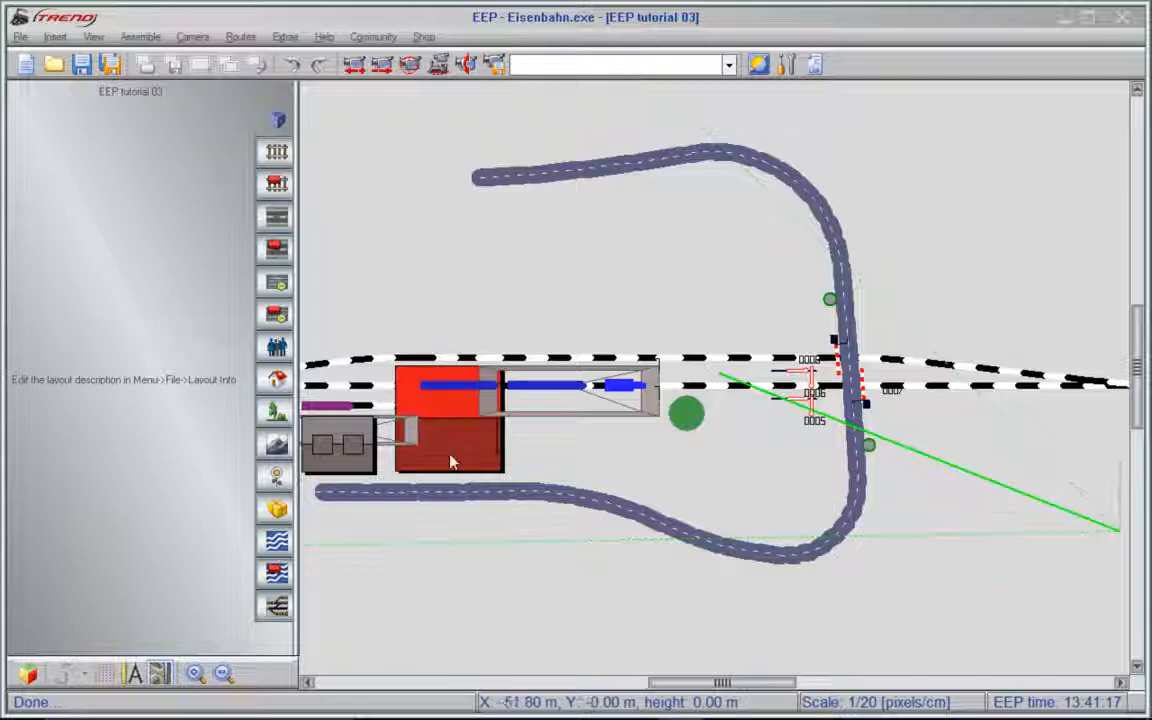
- Raise an elongated hill with height 25 and smoothing 10 over the straight track opposite the station
{"action": "left_click", "coordinate": [277, 445]}
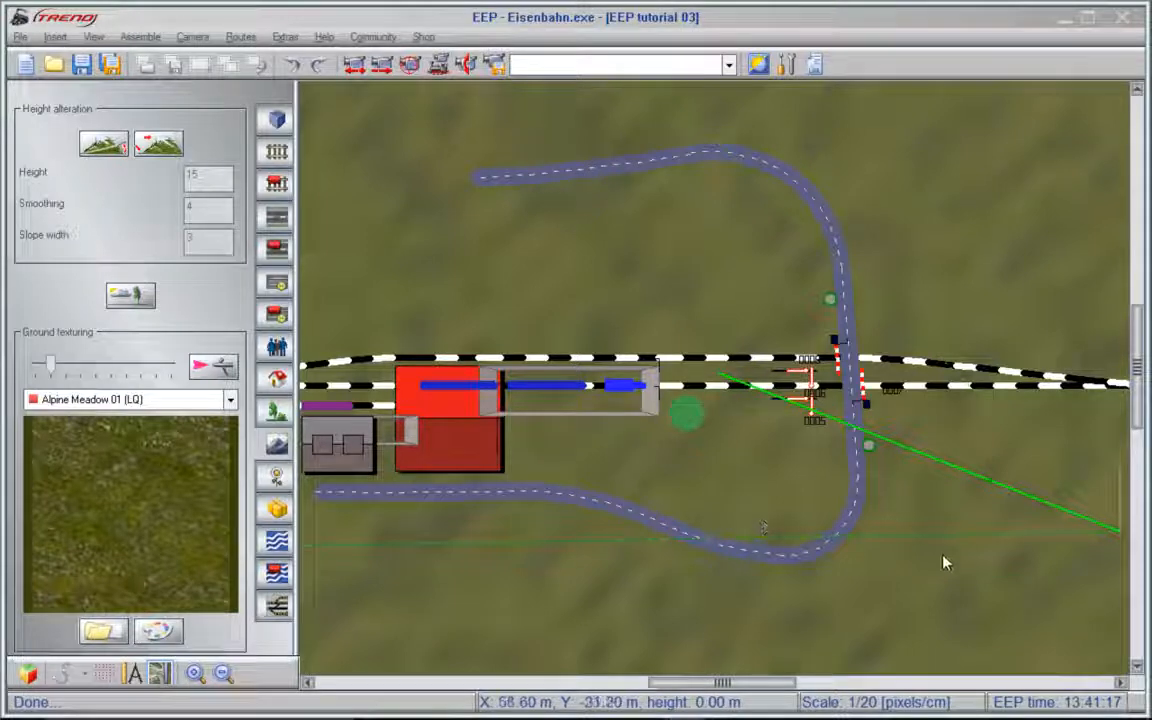
{"action": "scroll", "coordinate": [945, 563], "scroll_direction": "down", "scroll_amount": 3}
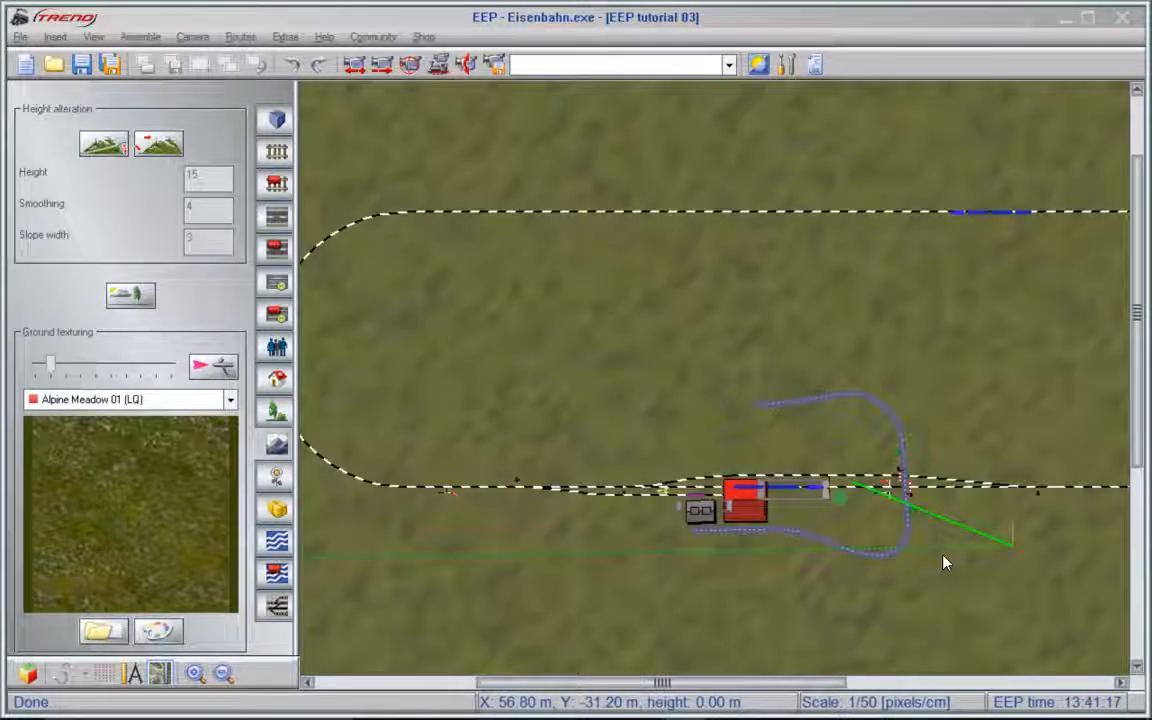
{"action": "left_click", "coordinate": [169, 147]}
{"action": "double_click", "coordinate": [208, 175]}
{"action": "type", "text": "2"}
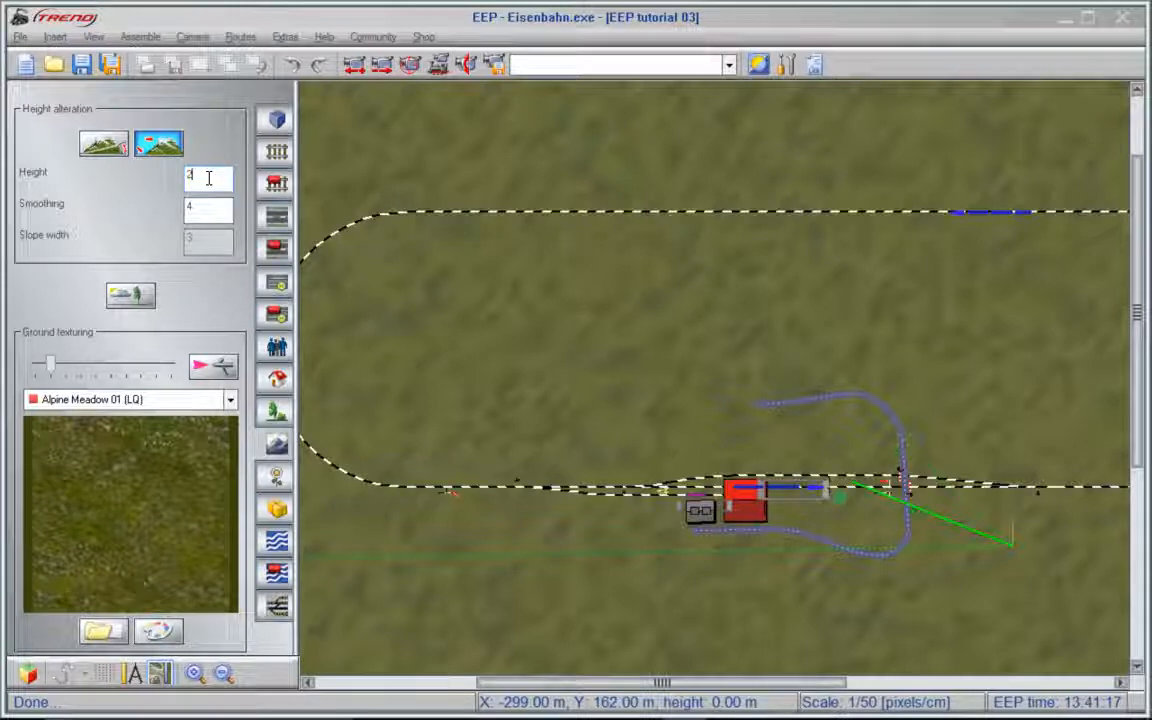
{"action": "left_click", "coordinate": [210, 205]}
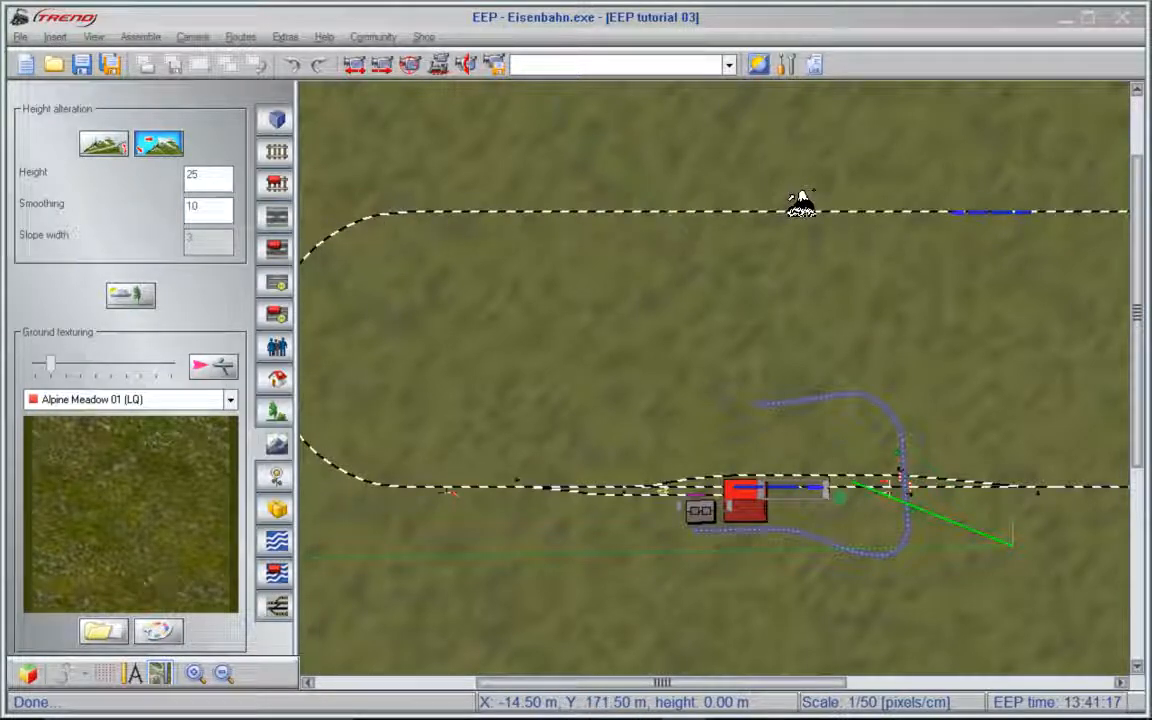
{"action": "mouse_move", "coordinate": [800, 205]}
{"action": "left_mouse_down"}
{"action": "mouse_move", "coordinate": [576, 198]}
{"action": "mouse_move", "coordinate": [525, 235]}
{"action": "mouse_move", "coordinate": [931, 240]}
{"action": "mouse_move", "coordinate": [973, 212]}
{"action": "mouse_move", "coordinate": [926, 198]}
{"action": "mouse_move", "coordinate": [800, 203]}
{"action": "left_mouse_up"}
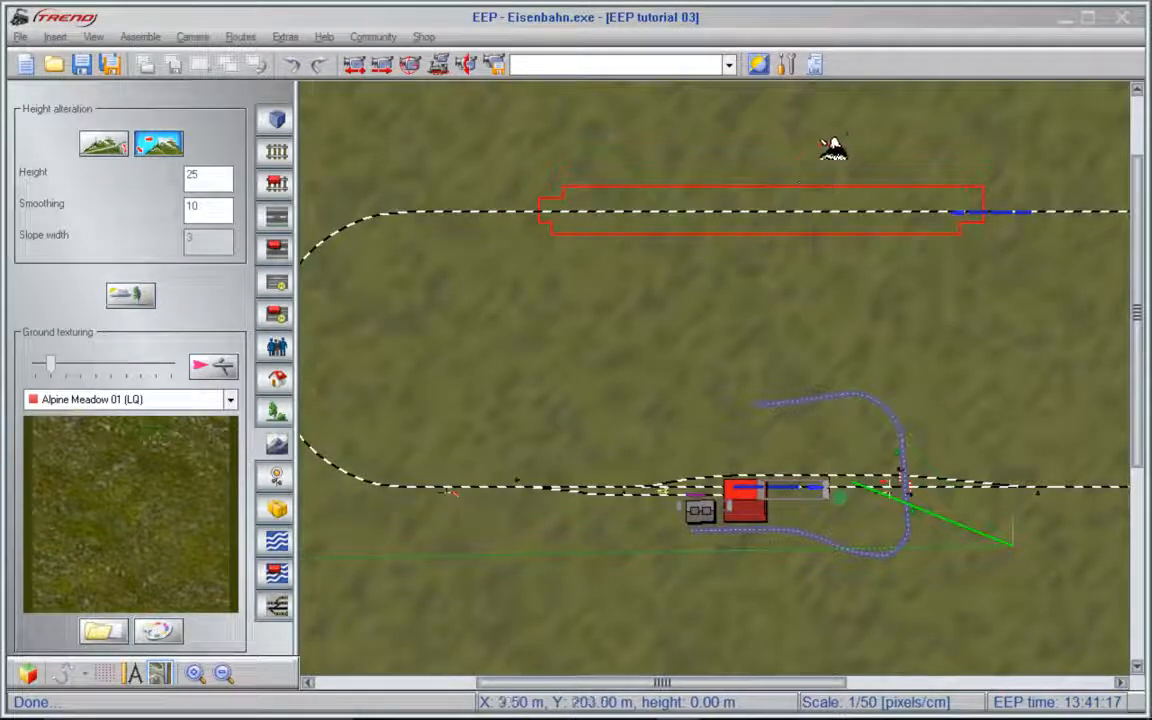
{"action": "mouse_move", "coordinate": [848, 120]}
{"action": "left_mouse_down"}
{"action": "mouse_move", "coordinate": [596, 116]}
{"action": "mouse_move", "coordinate": [476, 188]}
{"action": "mouse_move", "coordinate": [528, 280]}
{"action": "mouse_move", "coordinate": [782, 281]}
{"action": "mouse_move", "coordinate": [956, 264]}
{"action": "mouse_move", "coordinate": [1013, 190]}
{"action": "mouse_move", "coordinate": [928, 130]}
{"action": "mouse_move", "coordinate": [848, 116]}
{"action": "left_mouse_up"}
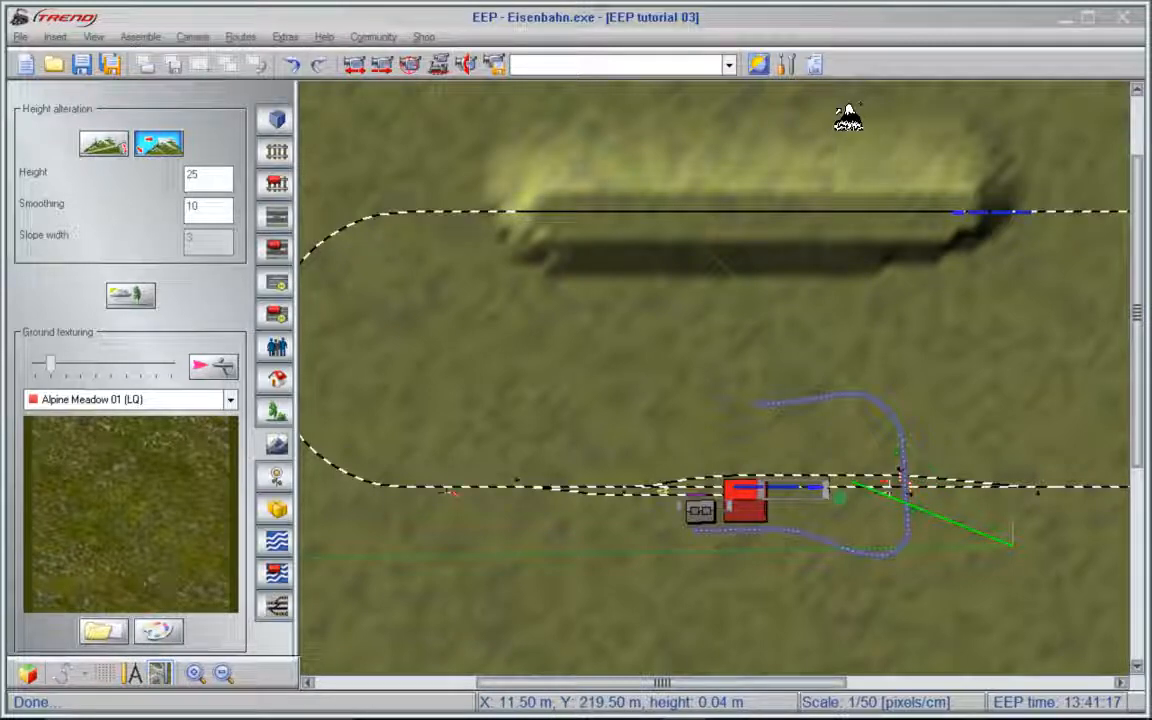
- Set a camera viewpoint aimed at the new hill and inspect its shape in 3D from higher up
{"action": "left_click", "coordinate": [468, 66]}
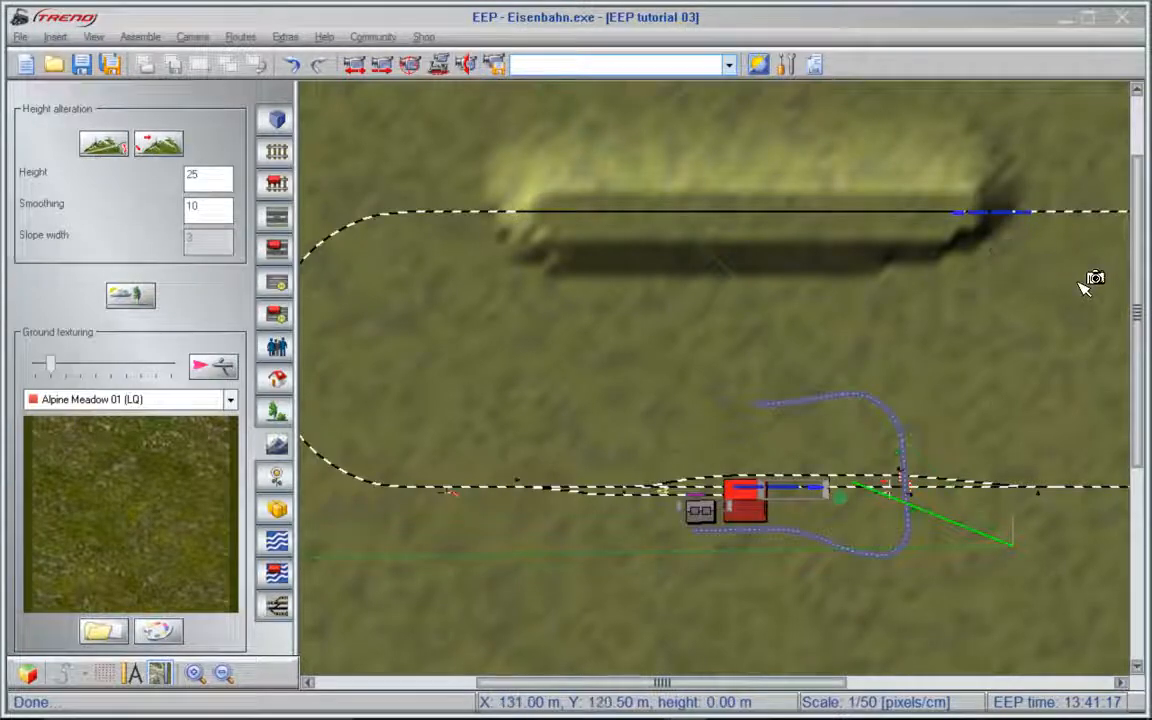
{"action": "left_click", "coordinate": [1037, 300]}
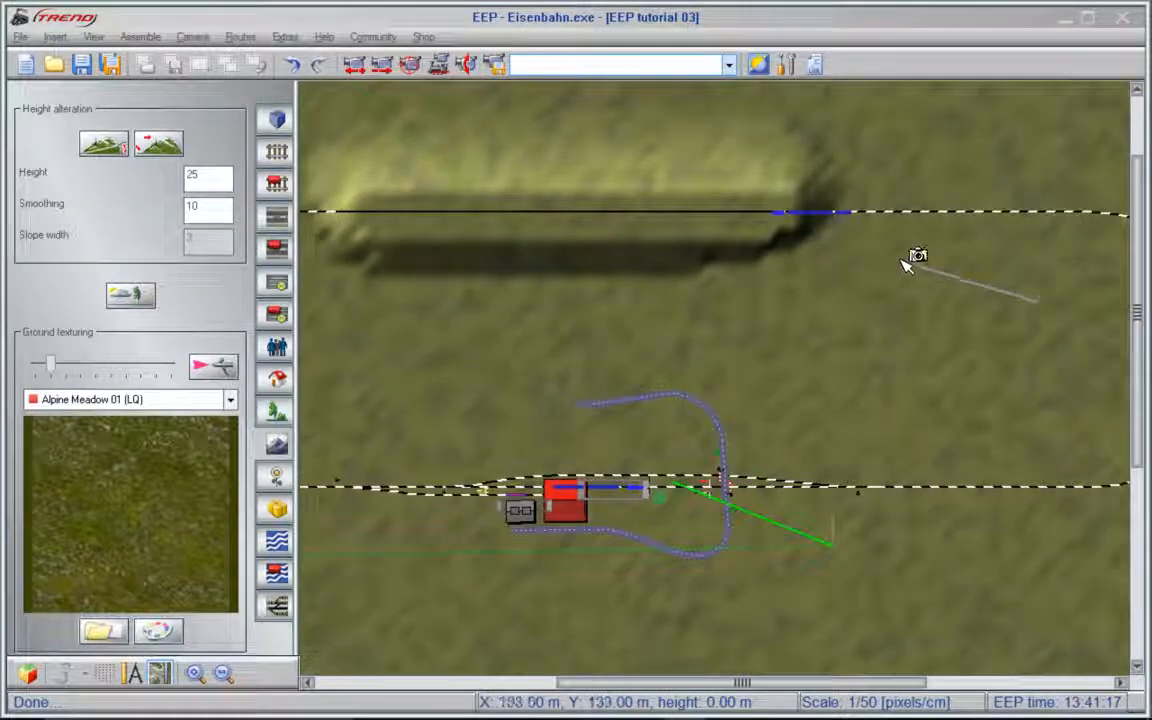
{"action": "left_click", "coordinate": [510, 213]}
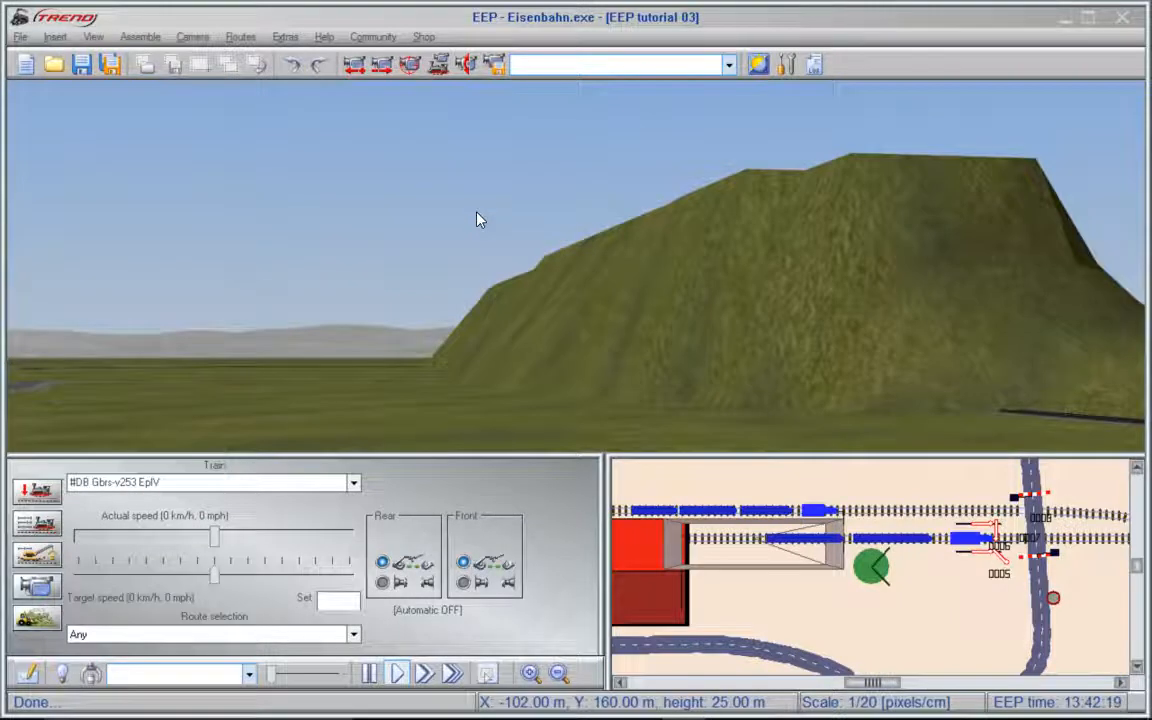
{"action": "key", "text": "Page_Up"}
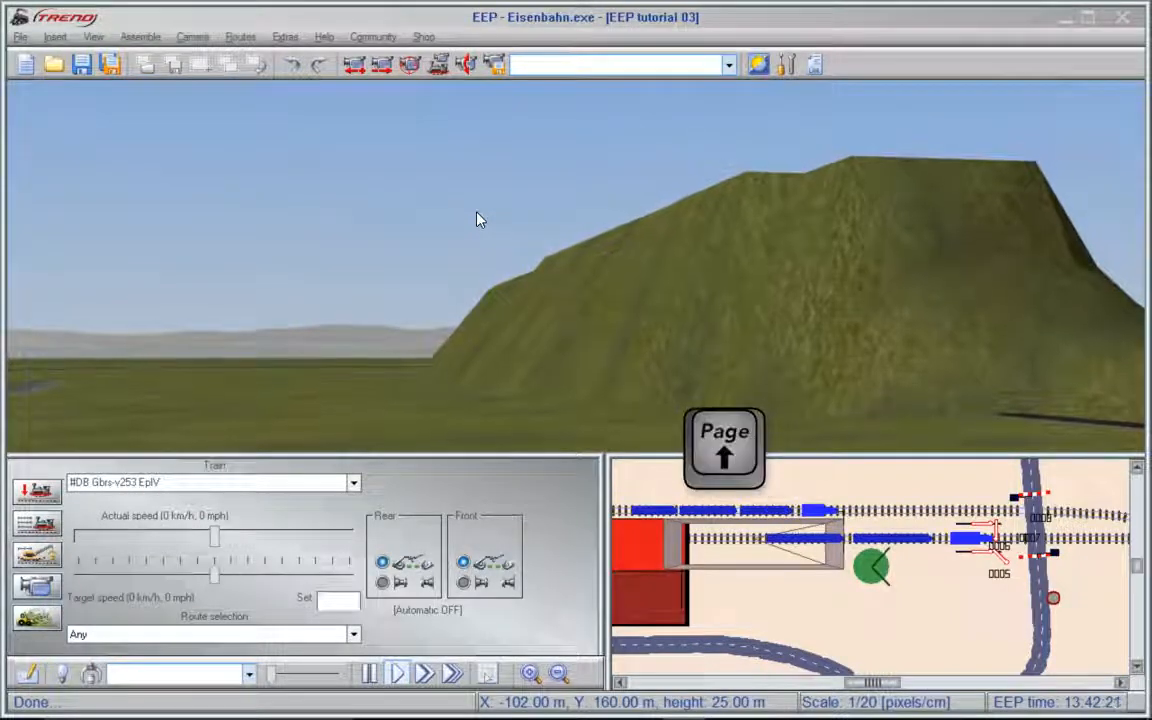
{"action": "key", "text": "Page_Up"}
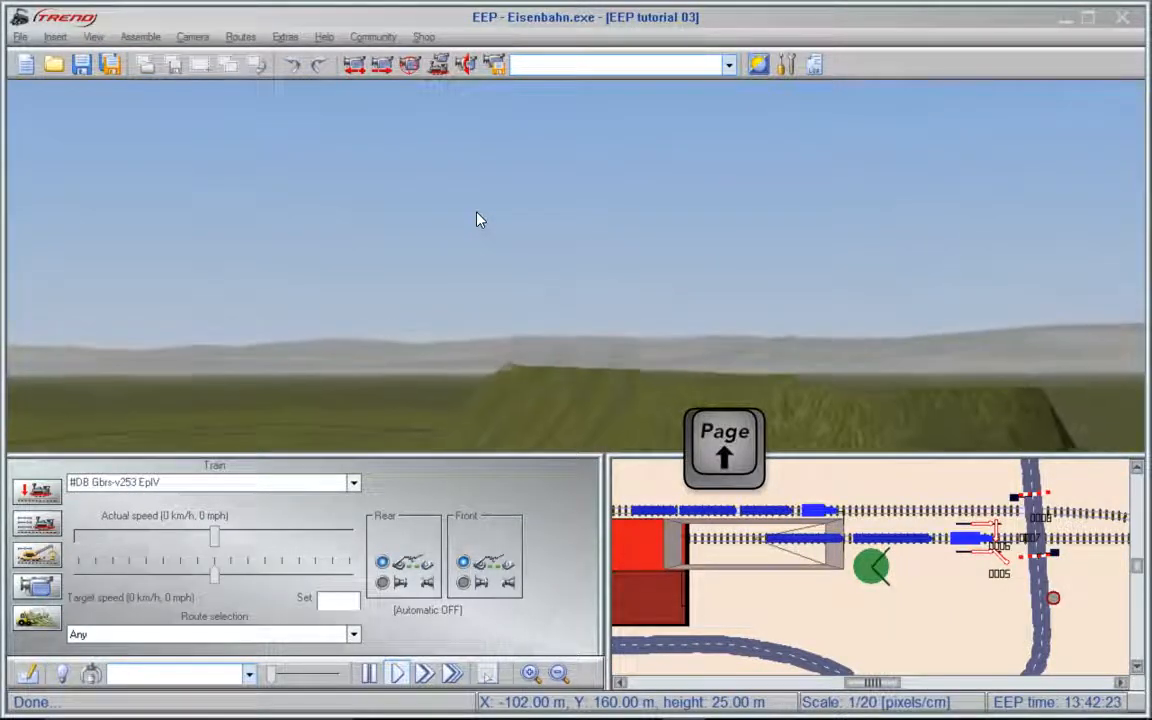
{"action": "key", "text": "Page_Up"}
{"action": "key", "text": "Page_Down"}
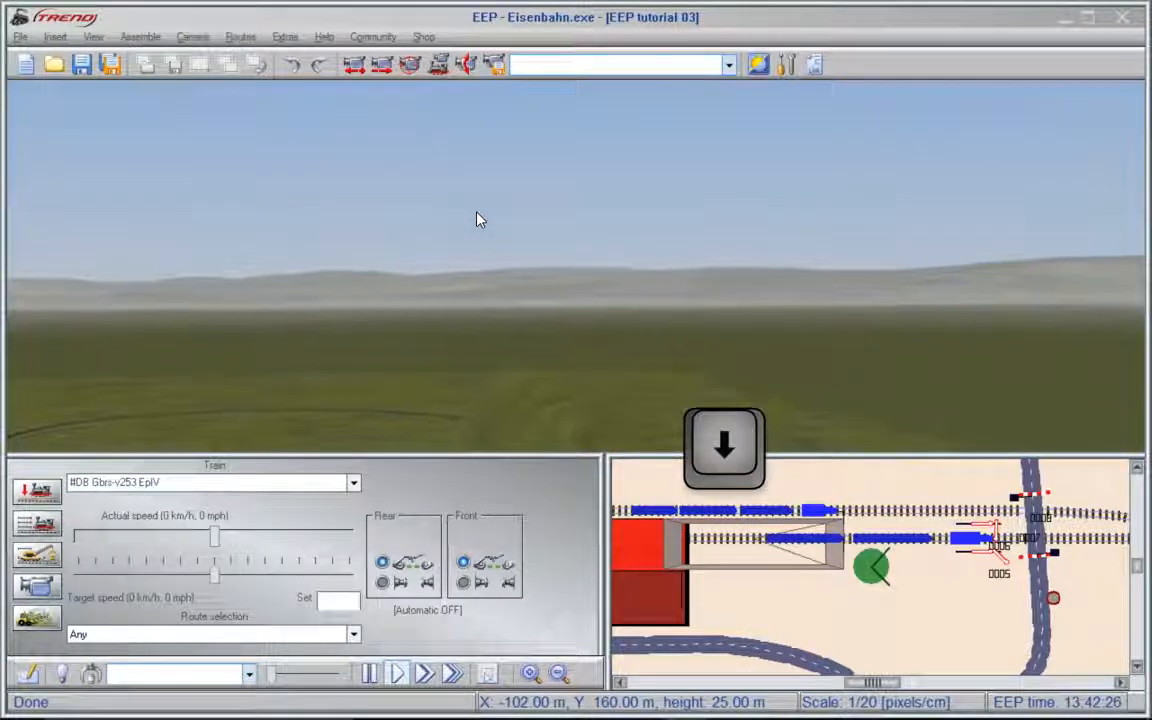
{"action": "key", "text": "Down"}
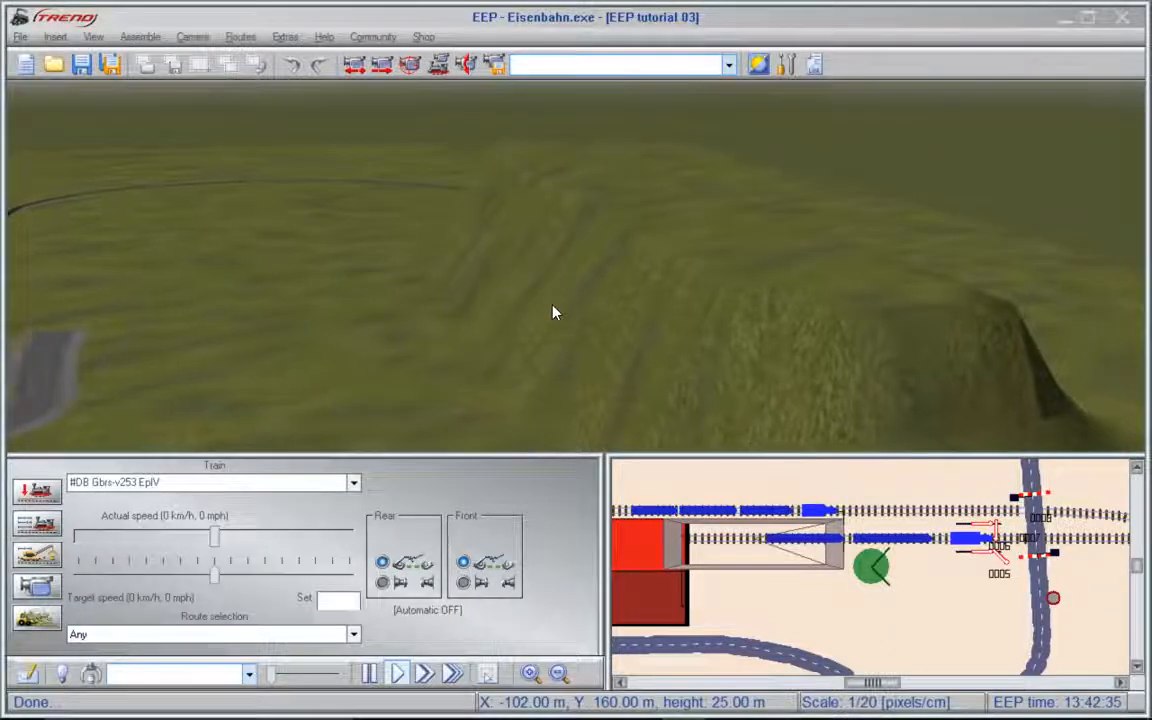
{"action": "scroll", "coordinate": [552, 305], "scroll_direction": "down", "scroll_amount": 5}
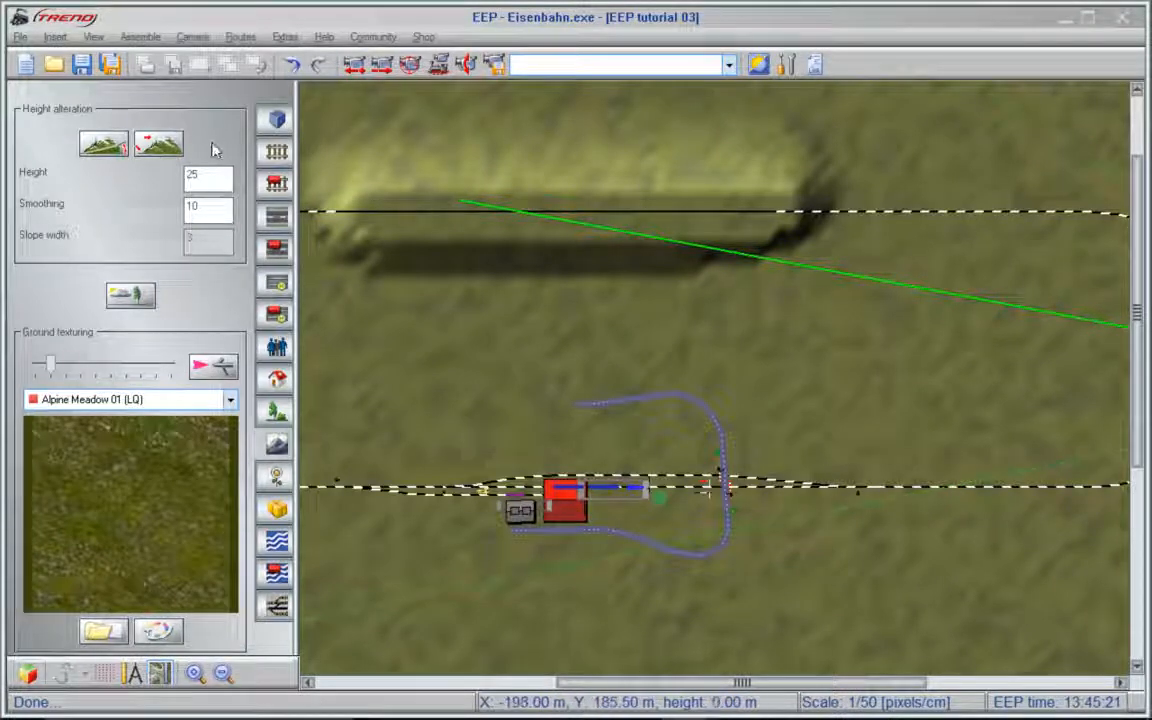
- Reshape the terrain around both ends of the hill along the track with height 15 and smoothing 40
{"action": "left_click", "coordinate": [170, 145]}
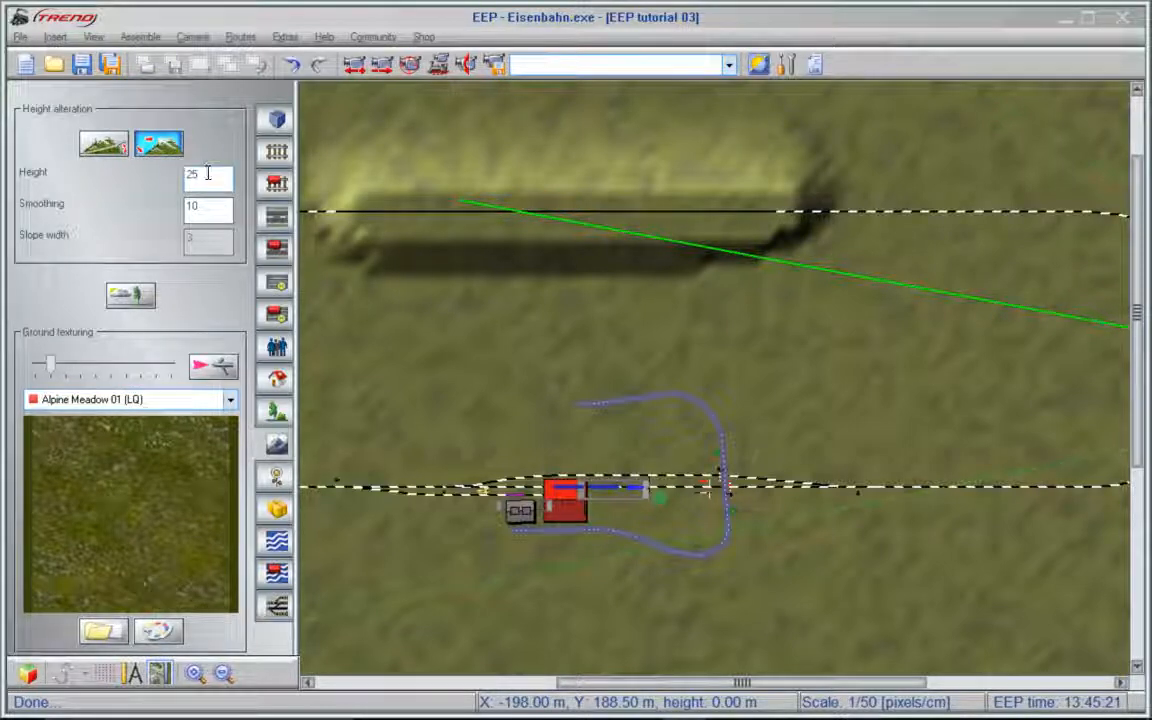
{"action": "double_click", "coordinate": [207, 173]}
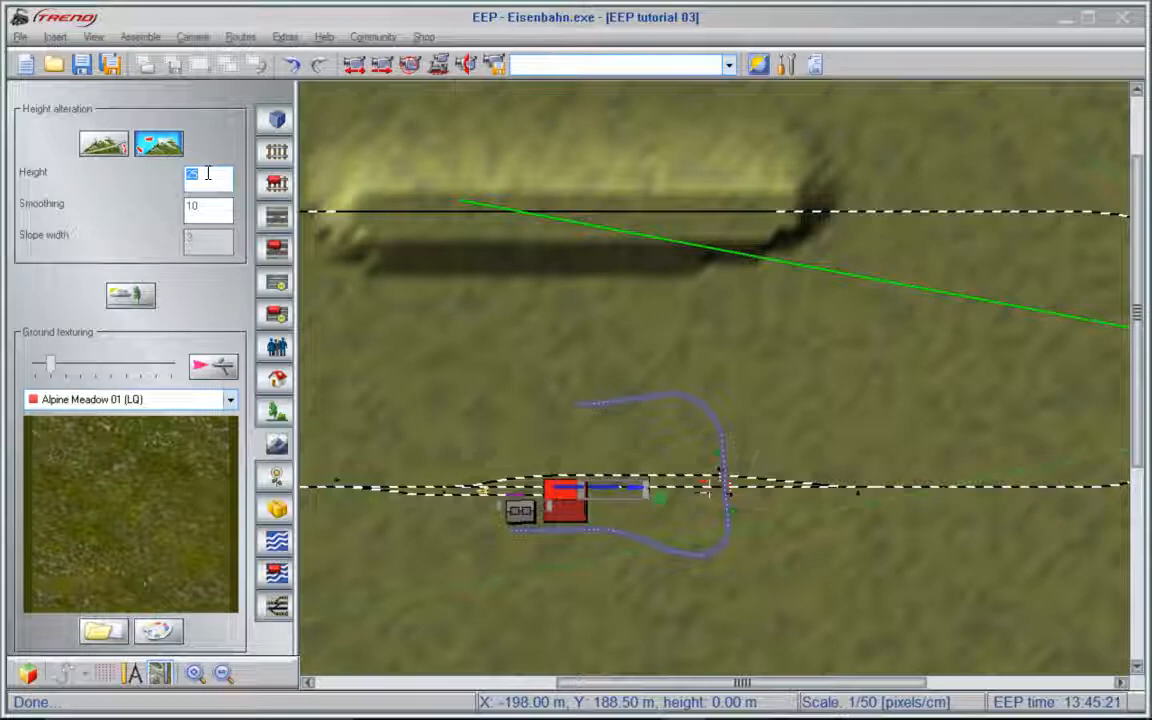
{"action": "double_click", "coordinate": [213, 208]}
{"action": "type", "text": "4"}
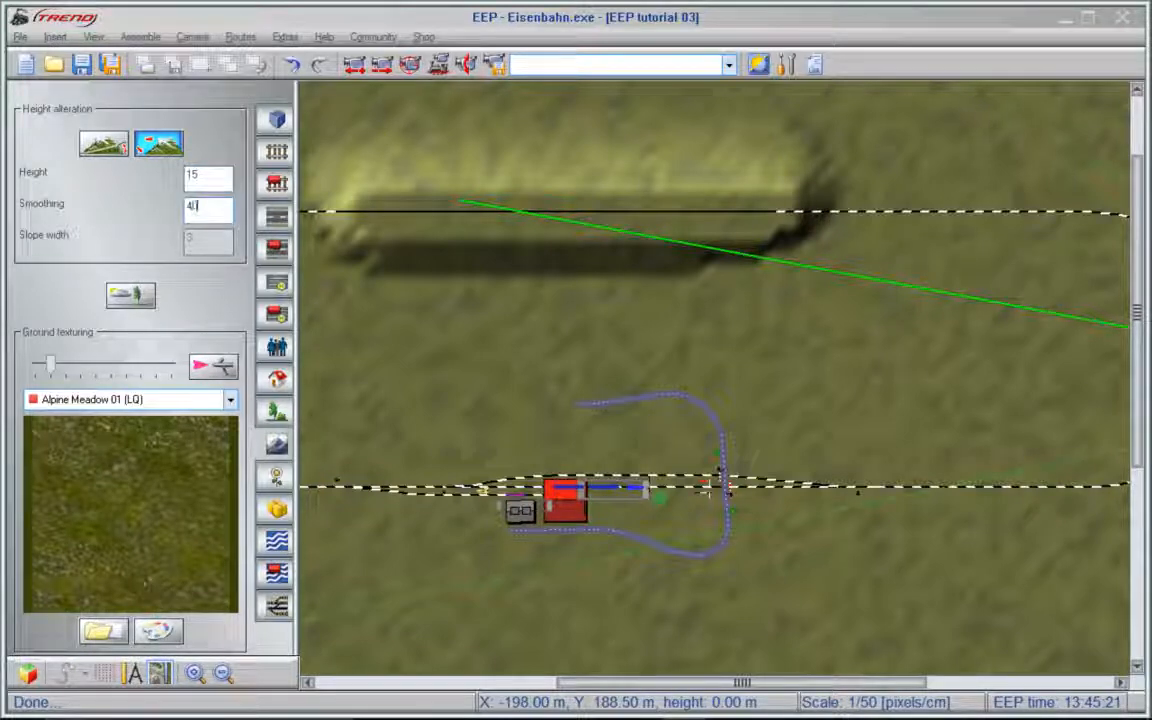
{"action": "type", "text": "0"}
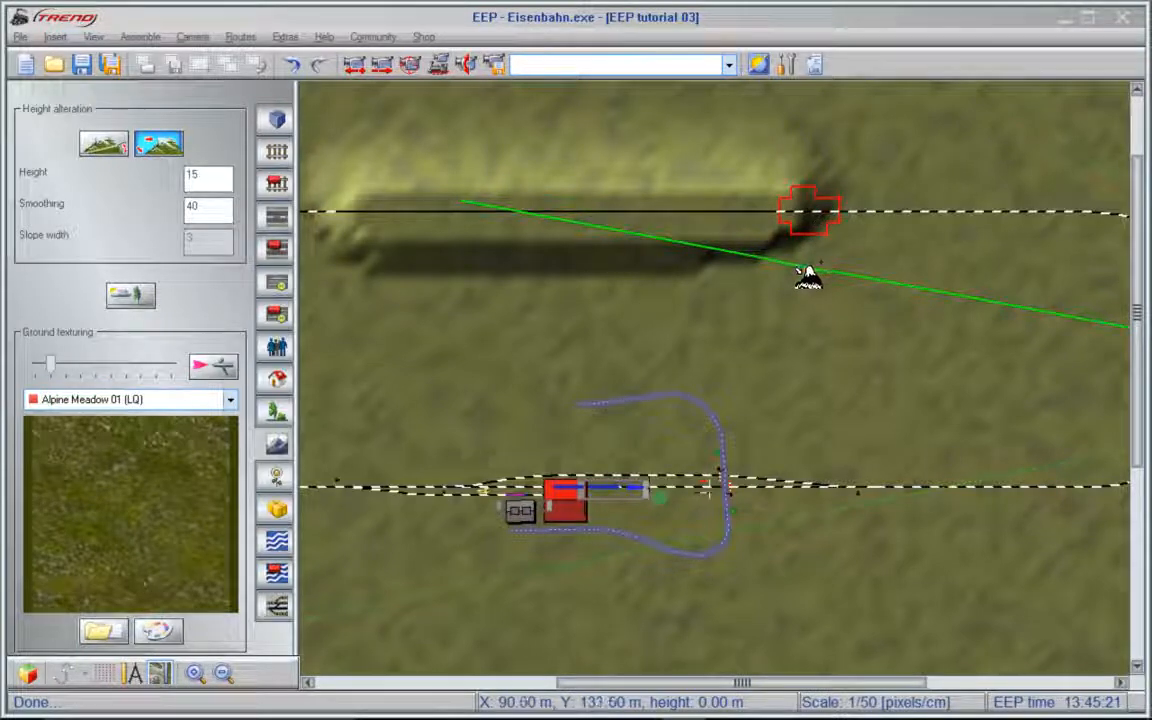
{"action": "mouse_move", "coordinate": [812, 269]}
{"action": "left_mouse_down"}
{"action": "mouse_move", "coordinate": [861, 250]}
{"action": "mouse_move", "coordinate": [868, 192]}
{"action": "mouse_move", "coordinate": [834, 150]}
{"action": "mouse_move", "coordinate": [792, 127]}
{"action": "mouse_move", "coordinate": [602, 128]}
{"action": "mouse_move", "coordinate": [545, 200]}
{"action": "mouse_move", "coordinate": [556, 256]}
{"action": "mouse_move", "coordinate": [594, 292]}
{"action": "mouse_move", "coordinate": [720, 310]}
{"action": "mouse_move", "coordinate": [808, 275]}
{"action": "left_mouse_up"}
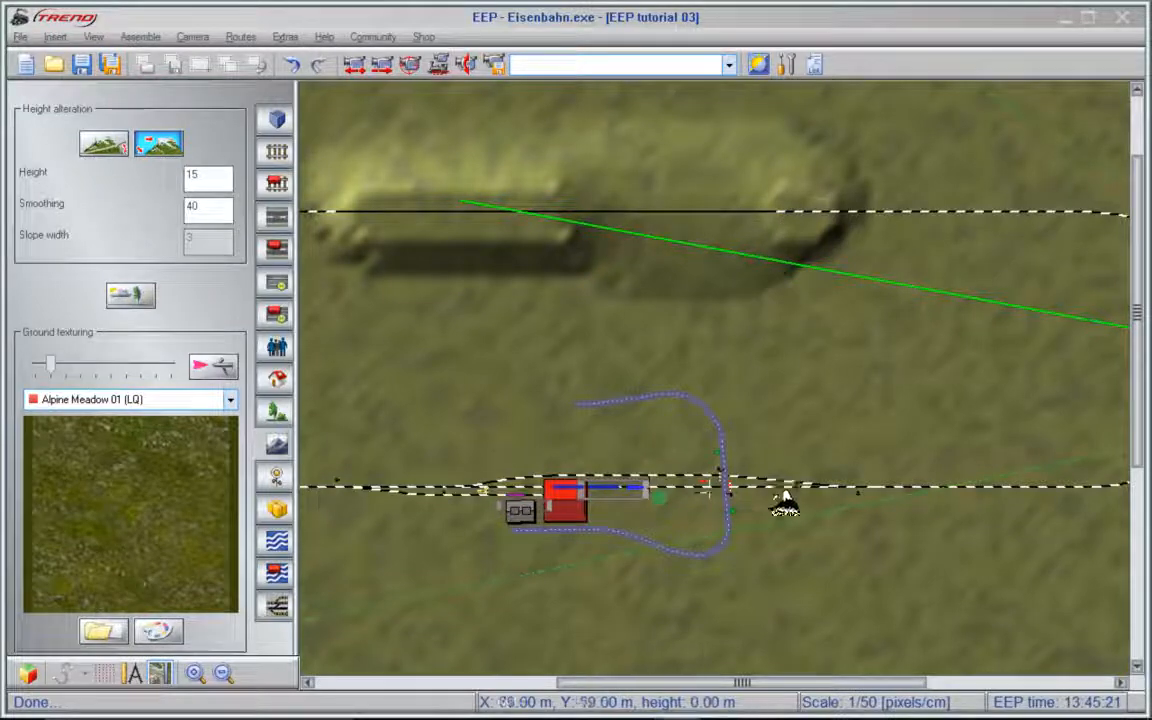
{"action": "left_click_drag", "start_coordinate": [812, 689], "coordinate": [697, 686]}
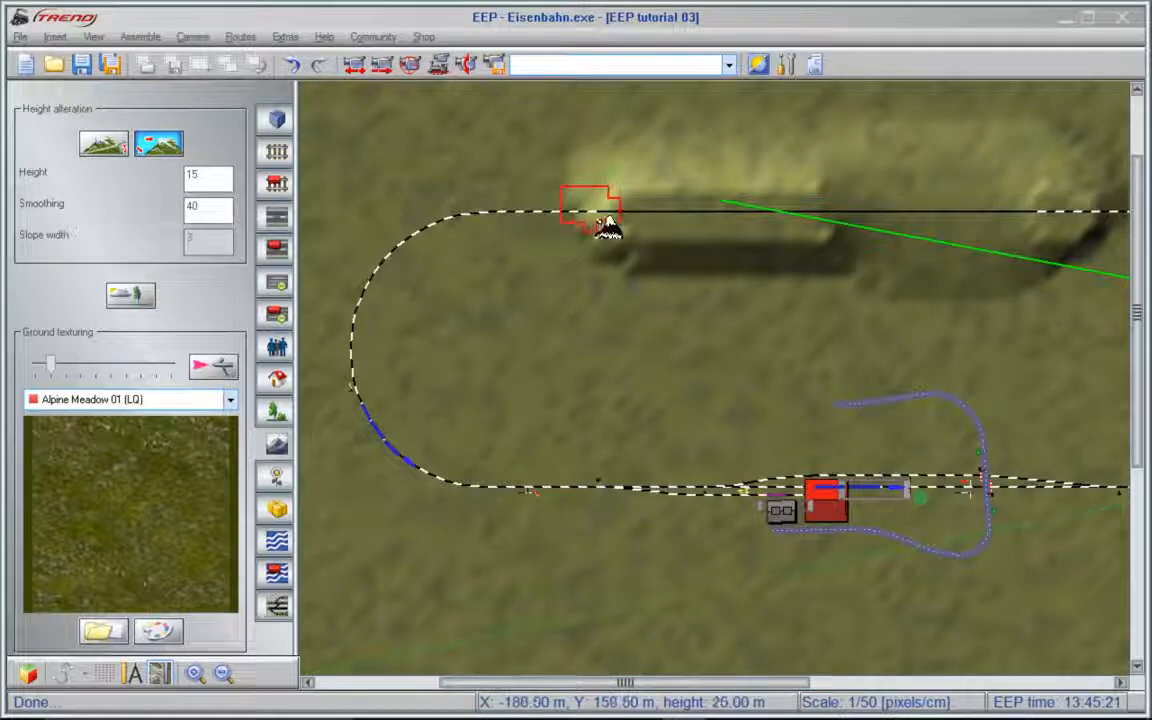
{"action": "mouse_move", "coordinate": [630, 130]}
{"action": "left_mouse_down"}
{"action": "mouse_move", "coordinate": [524, 170]}
{"action": "mouse_move", "coordinate": [514, 245]}
{"action": "mouse_move", "coordinate": [583, 285]}
{"action": "mouse_move", "coordinate": [745, 305]}
{"action": "mouse_move", "coordinate": [836, 270]}
{"action": "mouse_move", "coordinate": [812, 159]}
{"action": "mouse_move", "coordinate": [706, 133]}
{"action": "mouse_move", "coordinate": [622, 152]}
{"action": "left_mouse_up"}
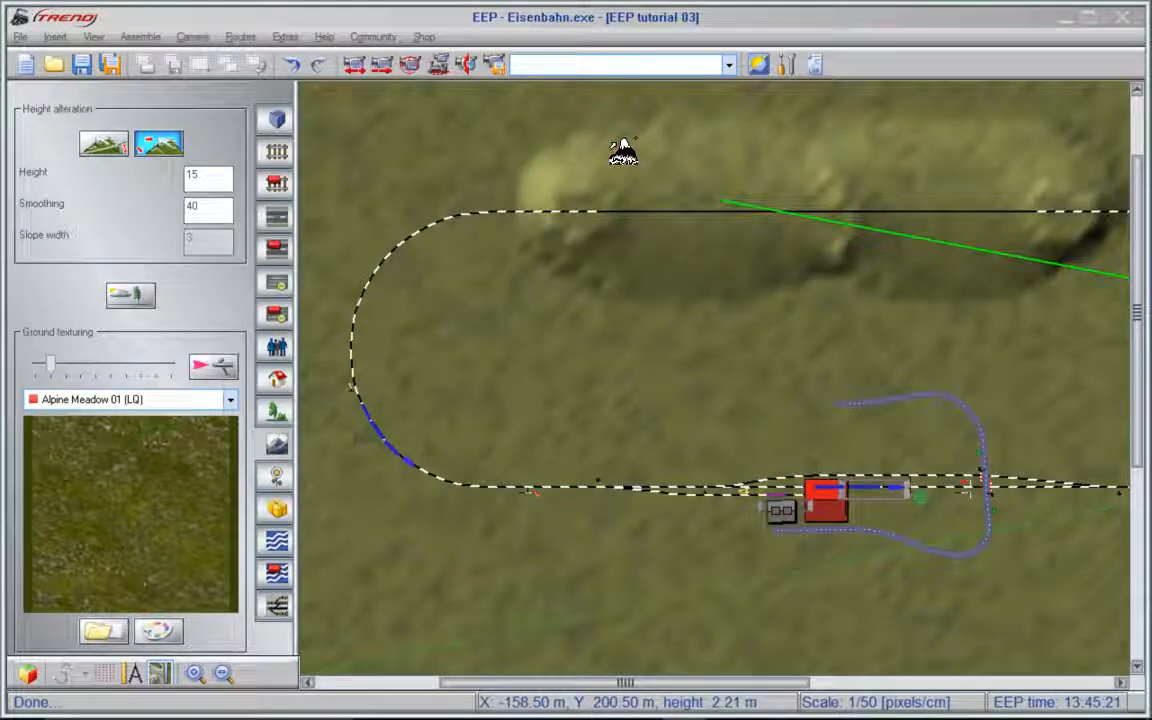
- Search the structures for "tunnel" in 3D object editing and place Tunnel1 on the track where it enters the hill
{"action": "left_click", "coordinate": [28, 673]}
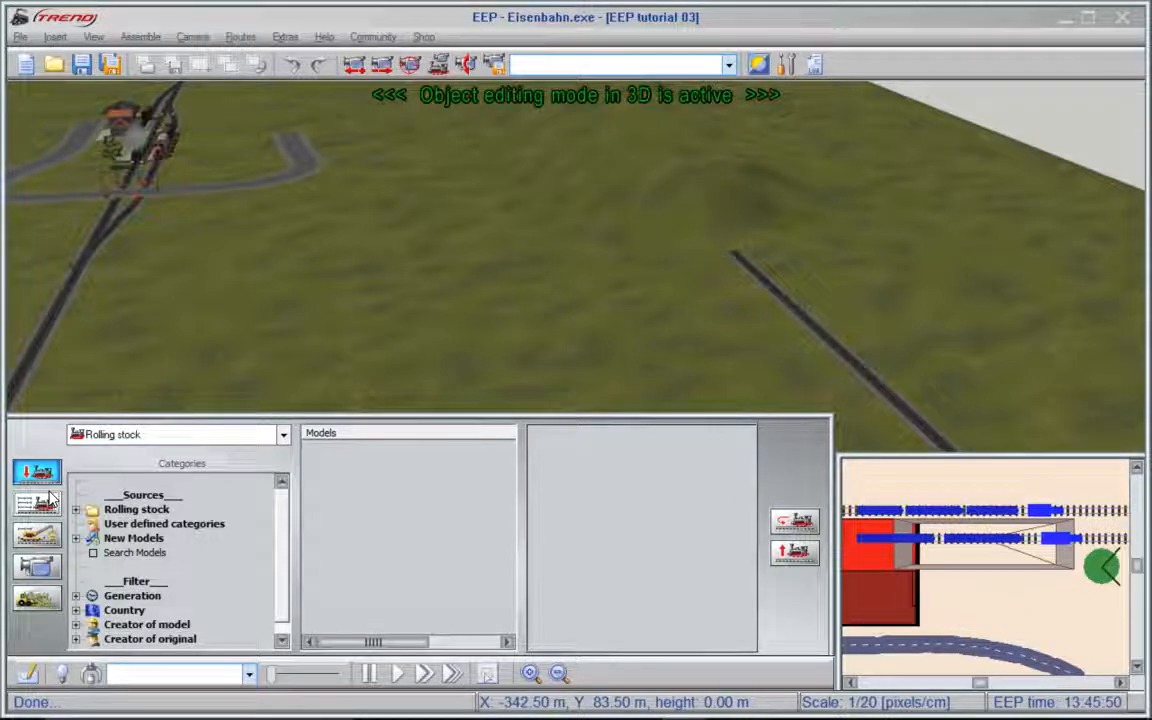
{"action": "left_click", "coordinate": [143, 438]}
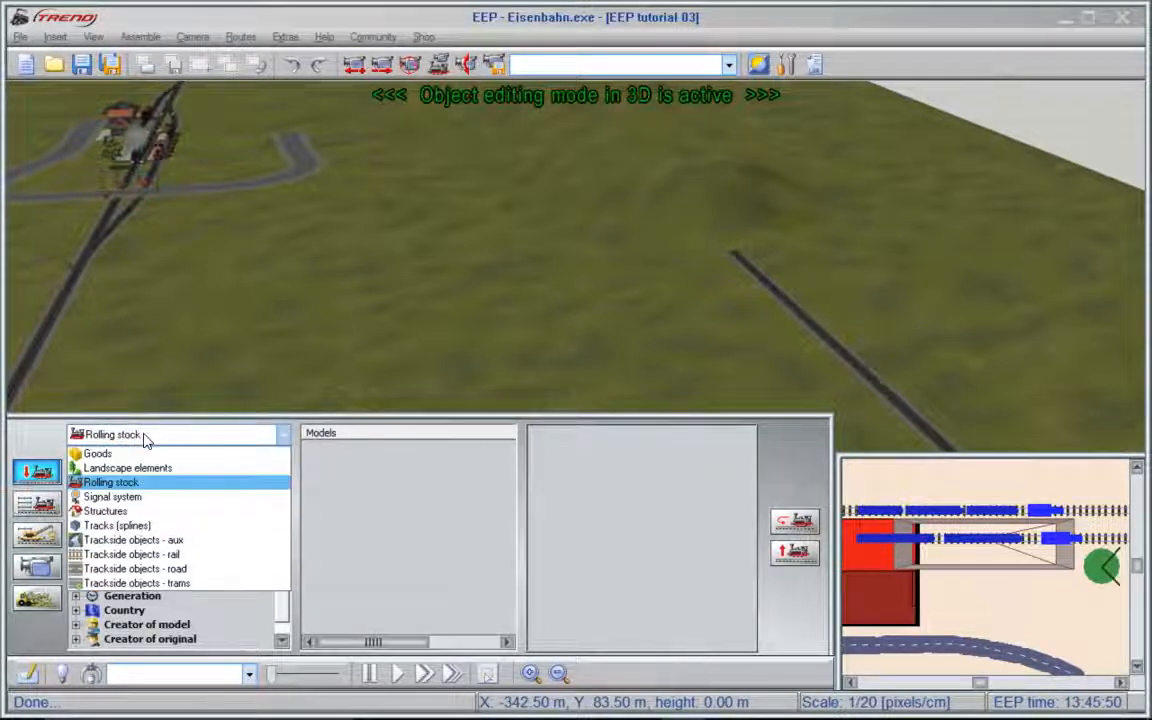
{"action": "left_click", "coordinate": [118, 511]}
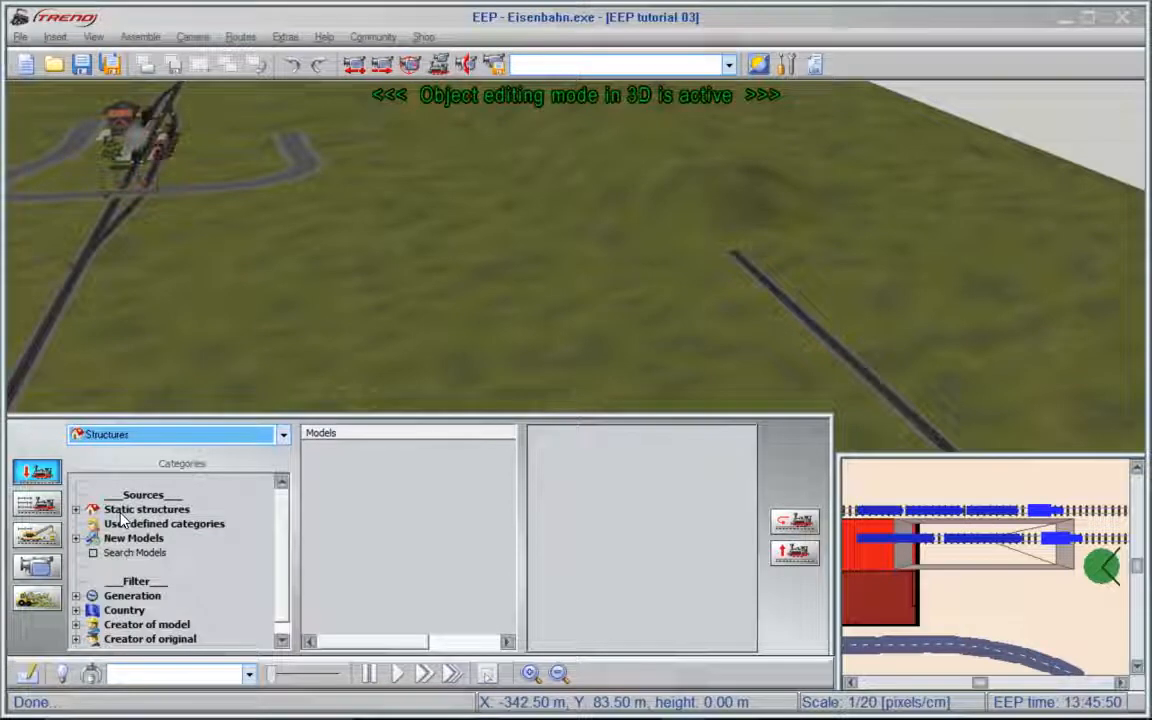
{"action": "right_click", "coordinate": [206, 488]}
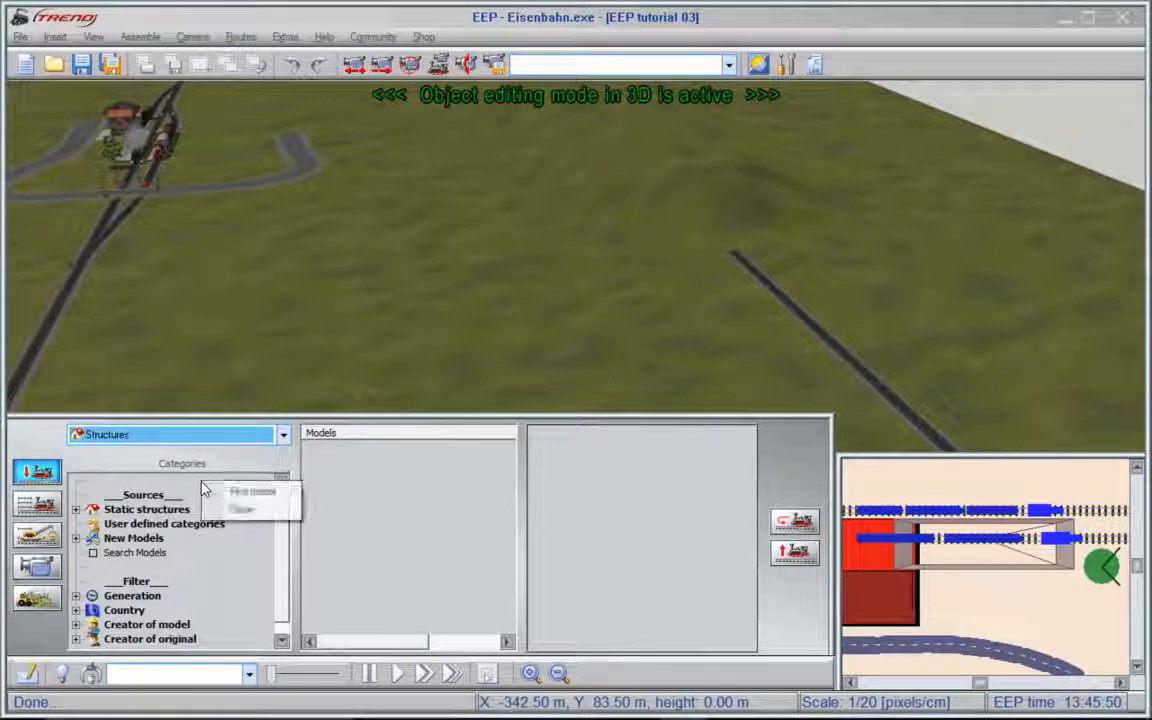
{"action": "left_click", "coordinate": [245, 492]}
{"action": "type", "text": "t"}
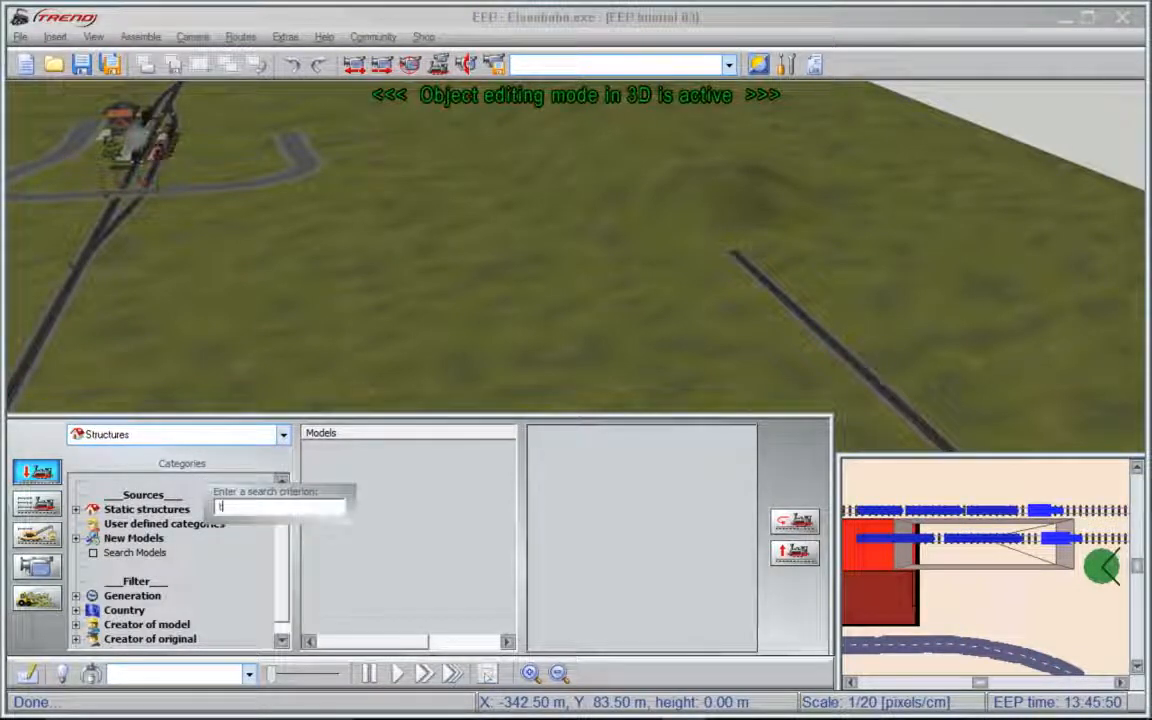
{"action": "type", "text": "unnel"}
{"action": "key", "text": "Return"}
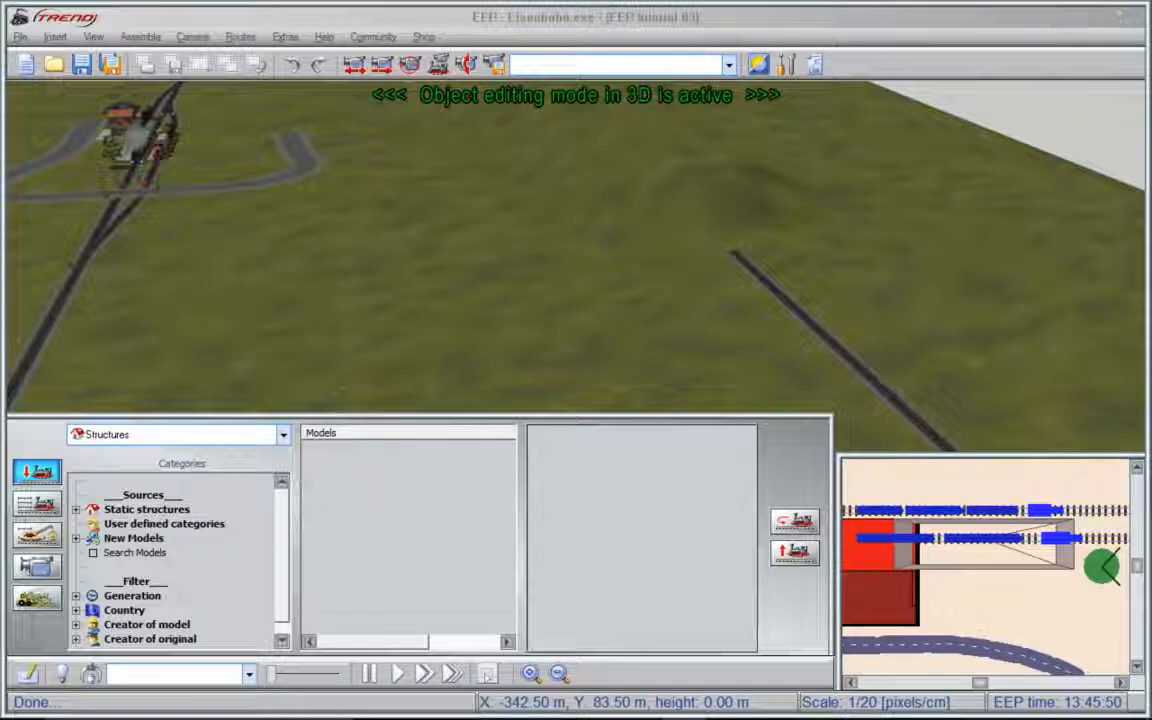
{"action": "left_click", "coordinate": [330, 512]}
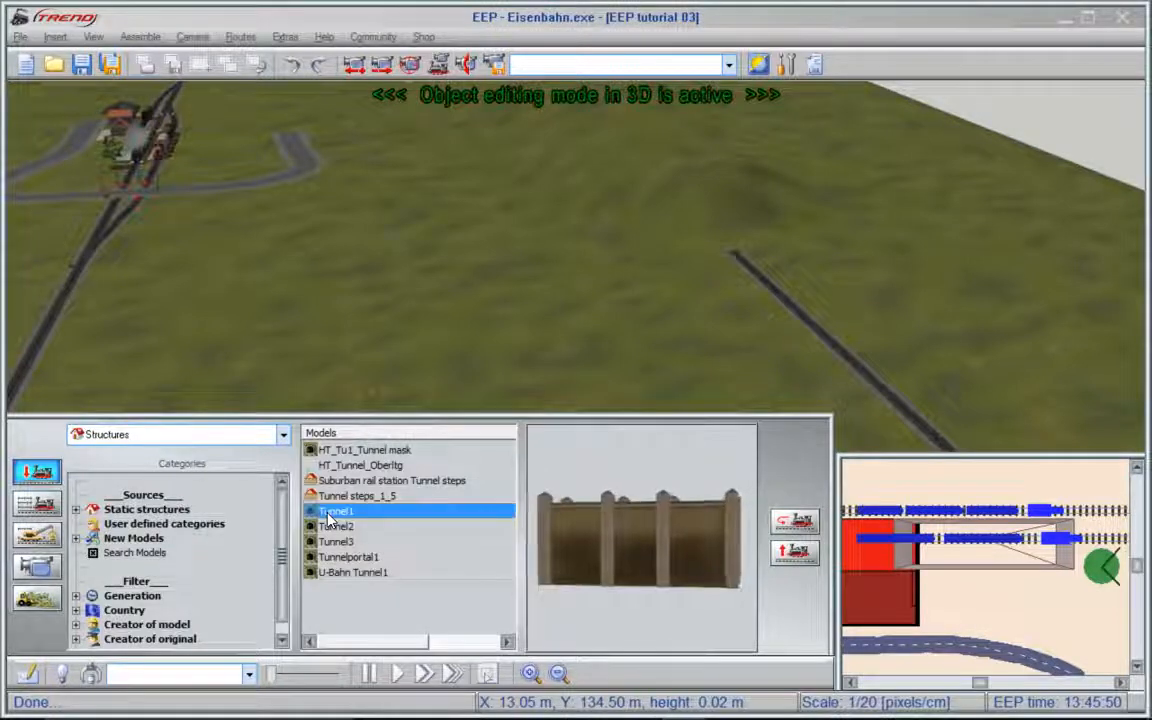
{"action": "left_click", "coordinate": [745, 307]}
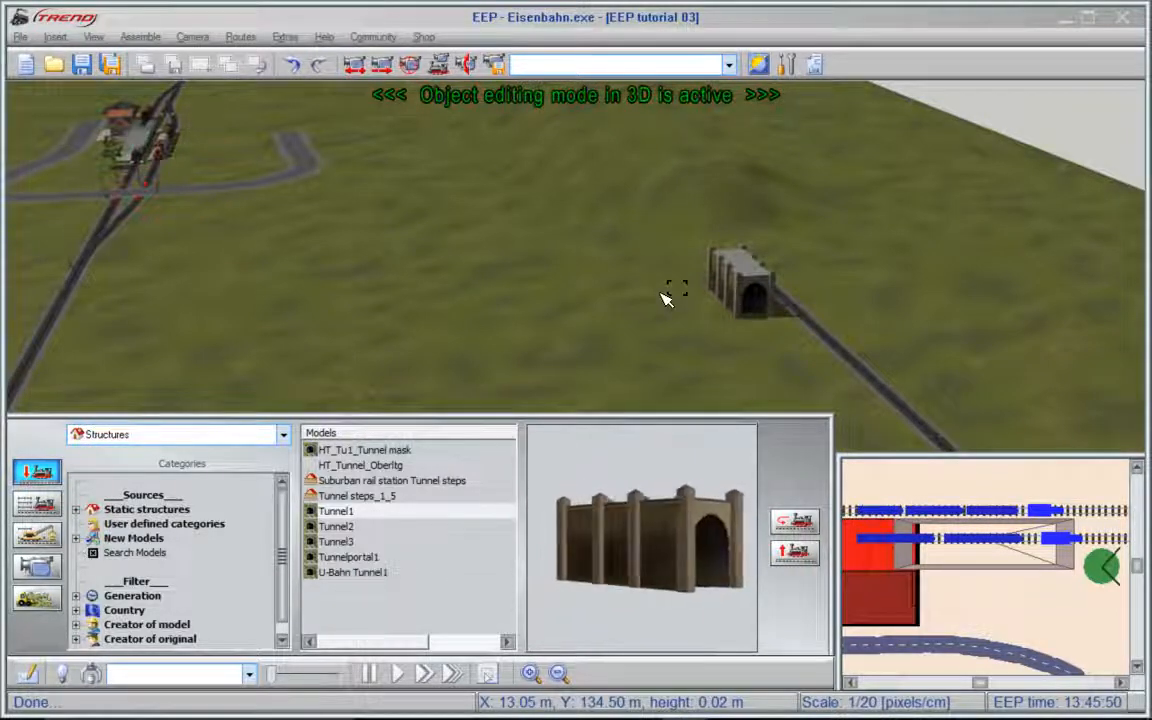
- Align Tunnel1 with the track at Y about 159 m and move it back along the track into the hill
{"action": "left_click", "coordinate": [752, 282]}
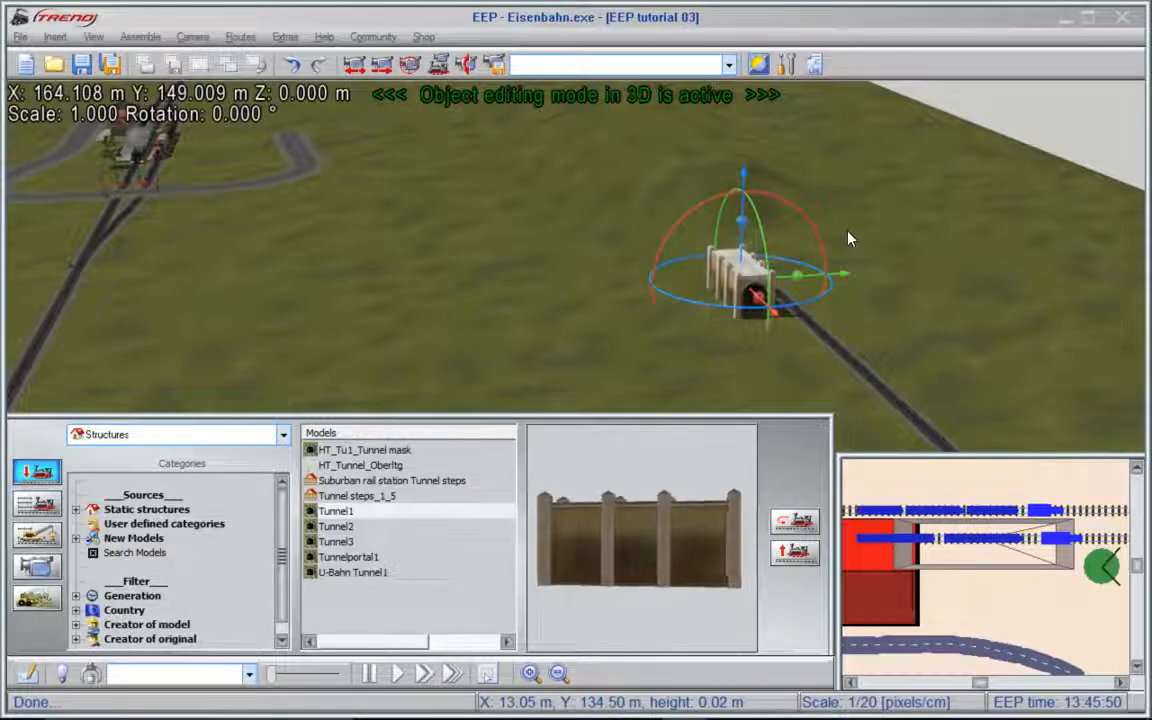
{"action": "scroll", "coordinate": [848, 239], "scroll_direction": "up", "scroll_amount": 1}
{"action": "scroll", "coordinate": [848, 239], "scroll_direction": "up", "scroll_amount": 3}
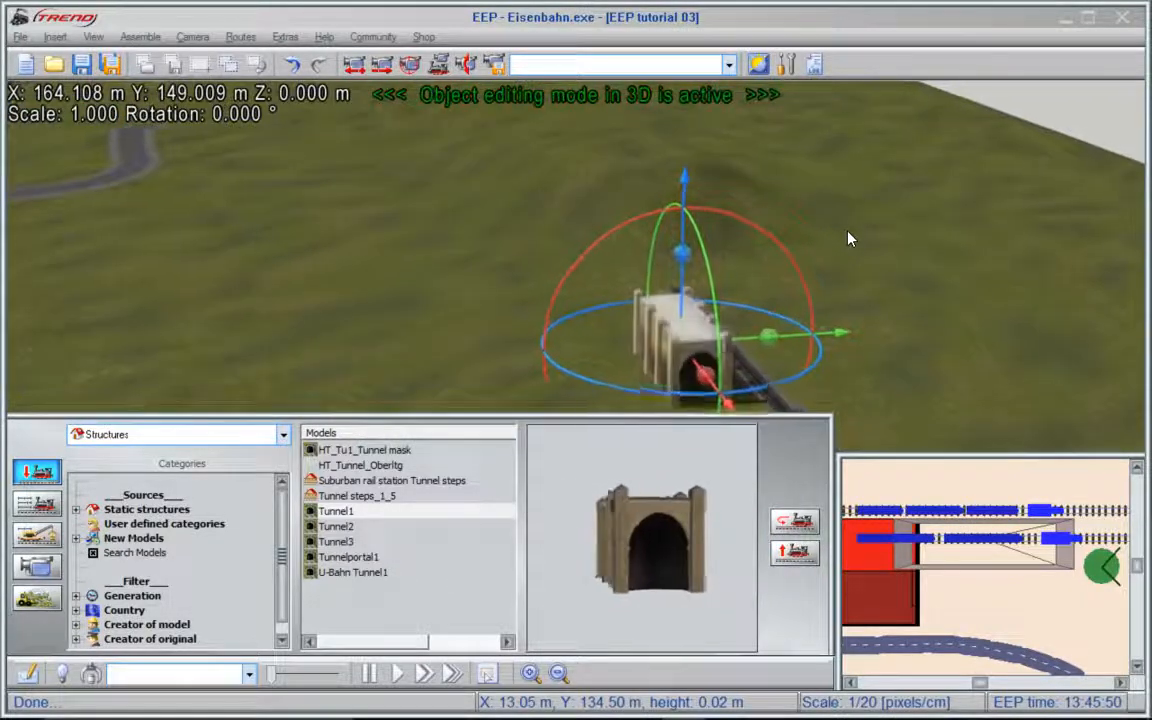
{"action": "left_click_drag", "start_coordinate": [796, 341], "coordinate": [864, 330]}
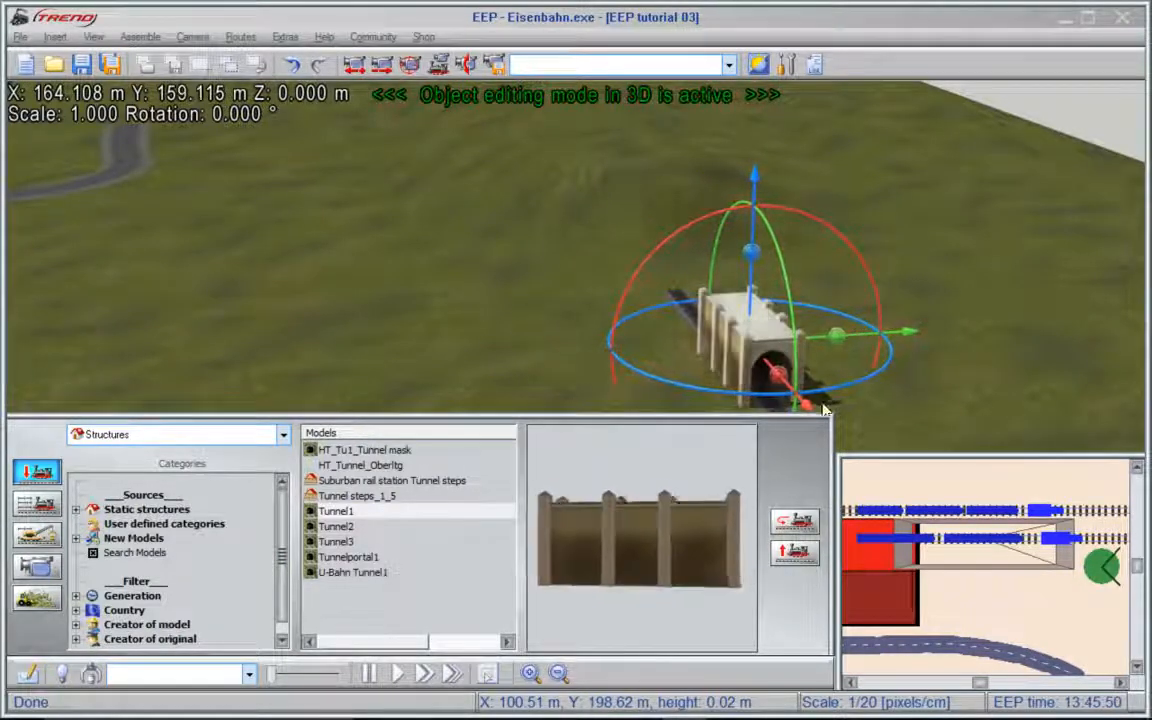
{"action": "left_click_drag", "start_coordinate": [806, 402], "coordinate": [675, 268]}
- Place Tunnel2 at the opposite end of the hill and position it over the track at Y about 159 m, set into the slope
{"action": "left_click_drag", "start_coordinate": [575, 308], "coordinate": [59, 334]}
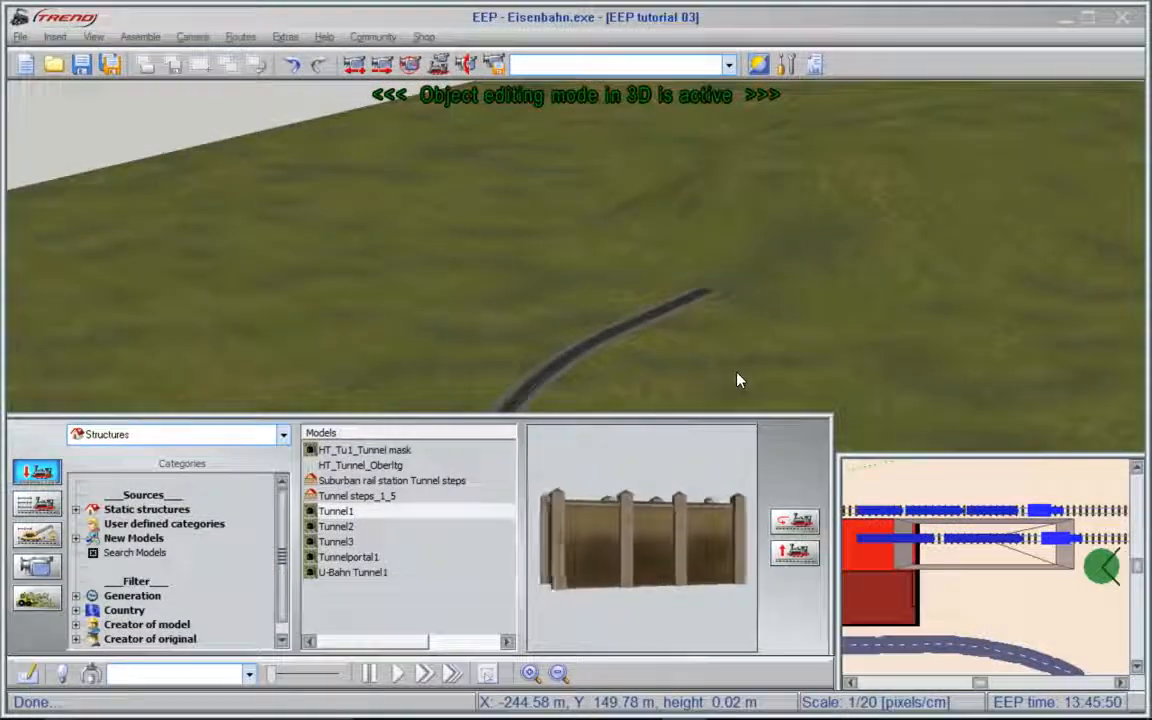
{"action": "left_click", "coordinate": [334, 526]}
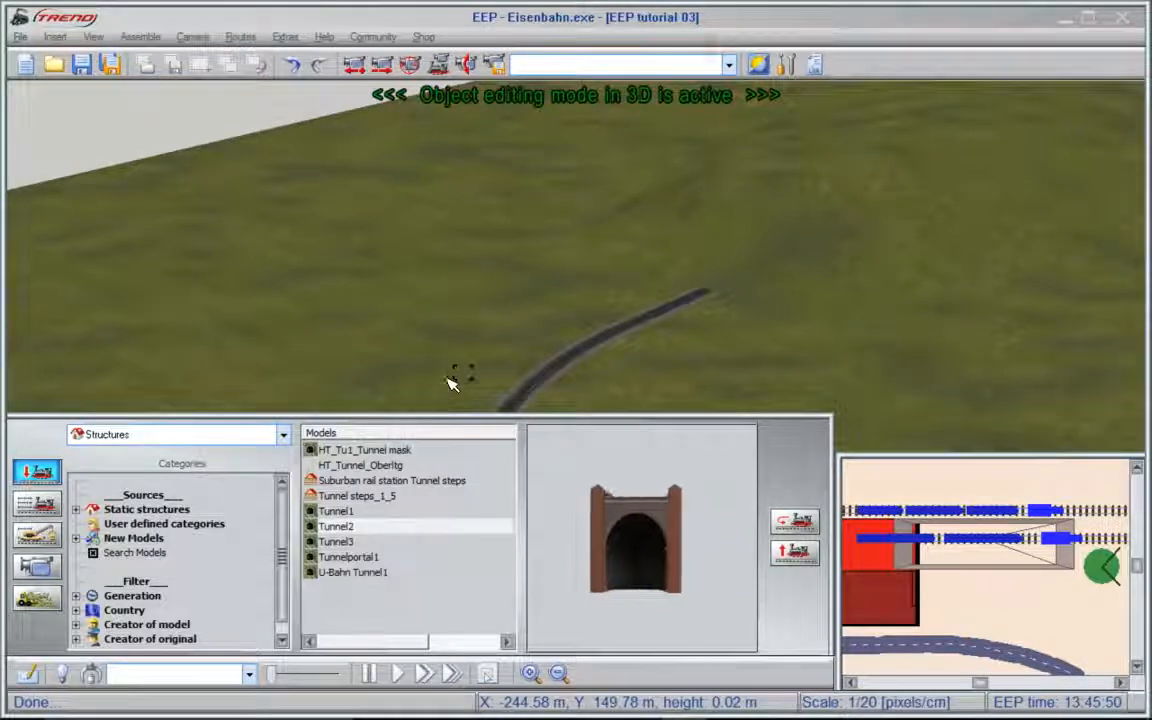
{"action": "left_click", "coordinate": [505, 338]}
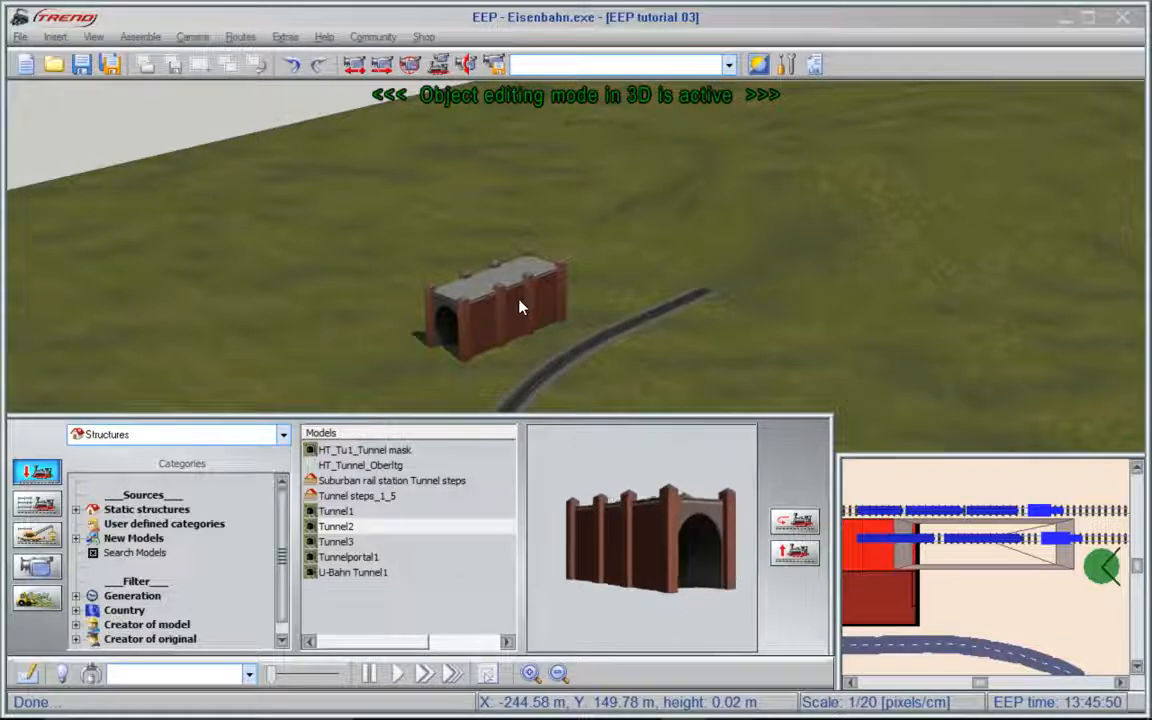
{"action": "left_click", "coordinate": [522, 306]}
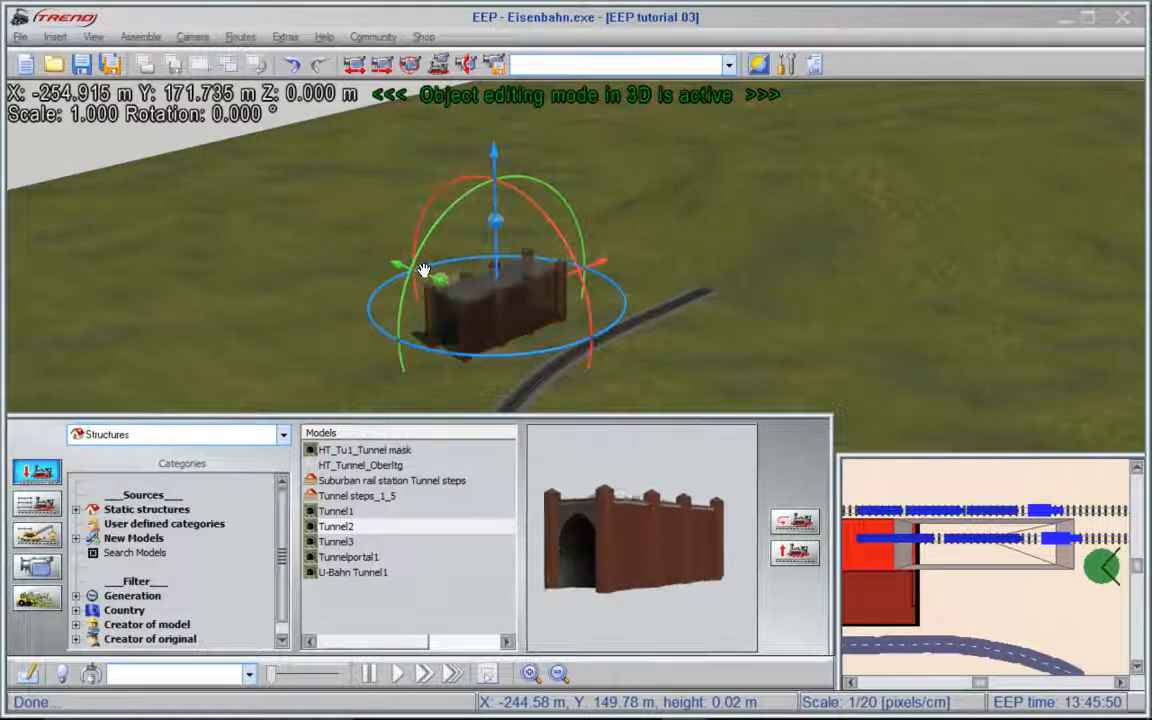
{"action": "left_click_drag", "start_coordinate": [425, 272], "coordinate": [502, 304]}
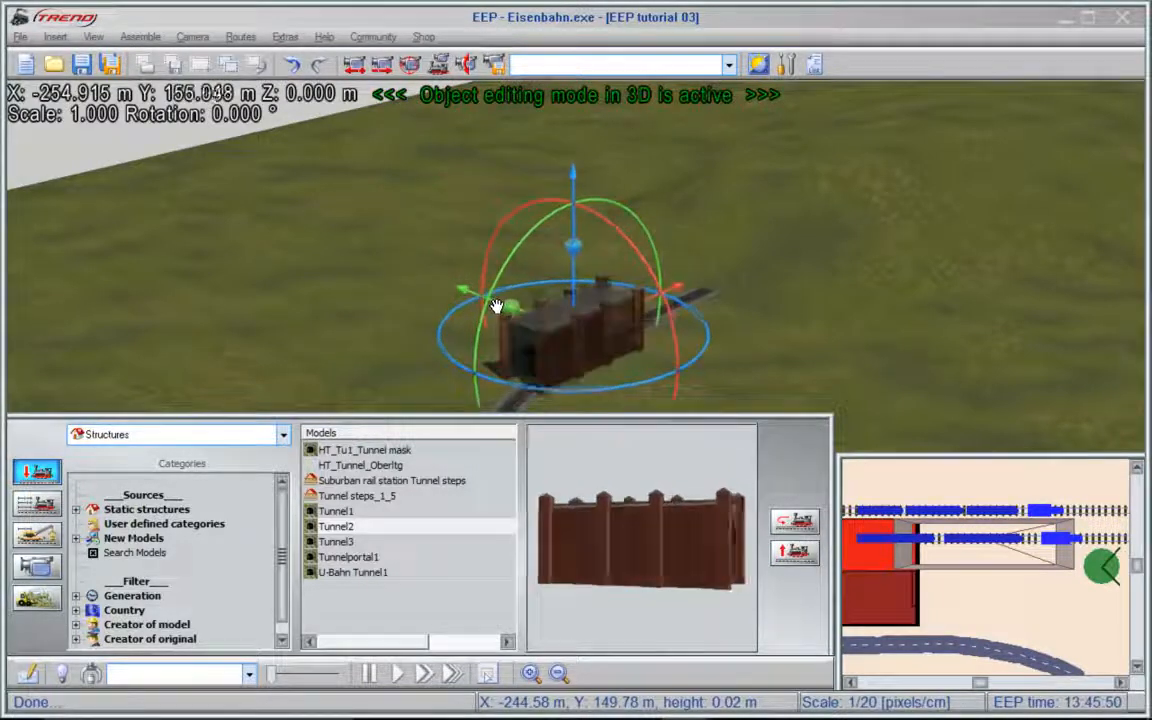
{"action": "left_click_drag", "start_coordinate": [685, 306], "coordinate": [840, 230]}
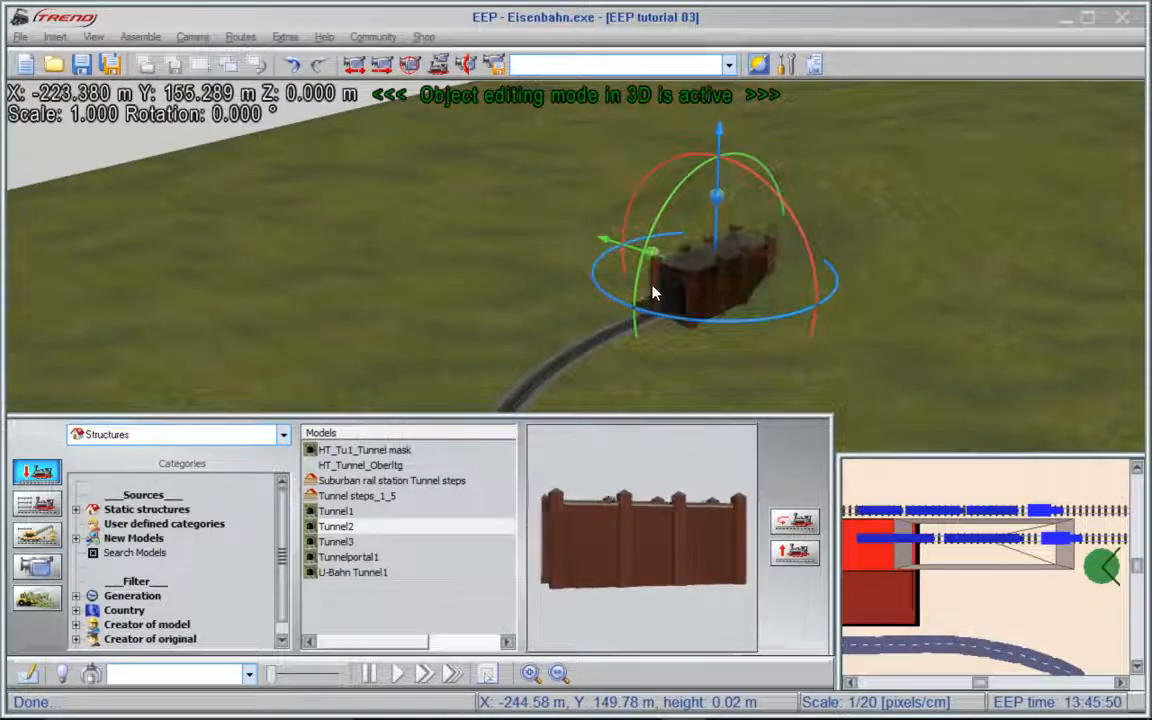
{"action": "left_click_drag", "start_coordinate": [635, 246], "coordinate": [620, 244]}
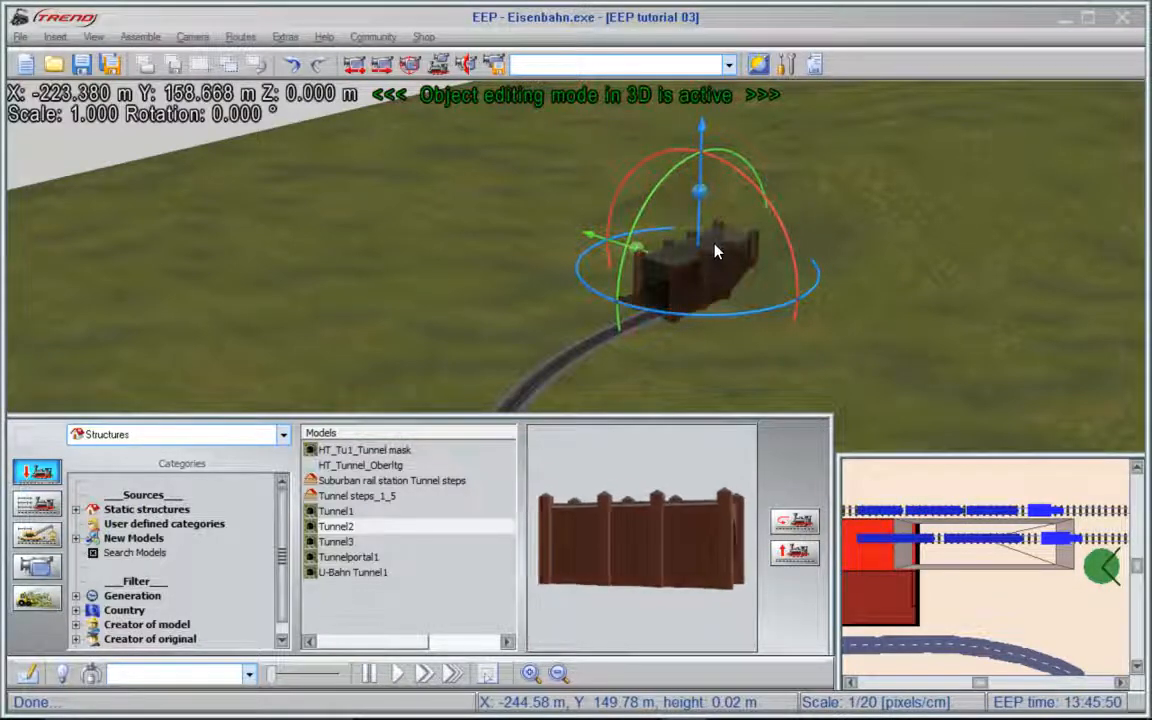
{"action": "left_click_drag", "start_coordinate": [717, 256], "coordinate": [776, 238]}
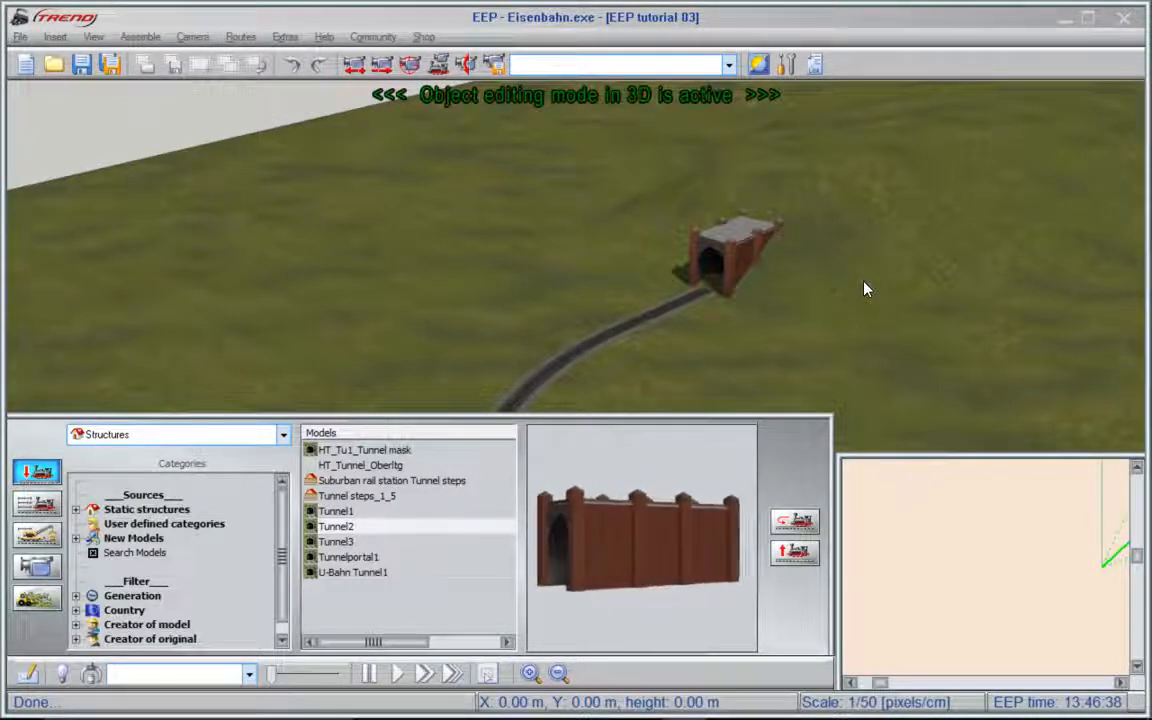
- In 3D surface creation mode, raise a rounded hill beside the curved track with brush size 8, first at intensity 40, then at 10
{"action": "left_click", "coordinate": [45, 599]}
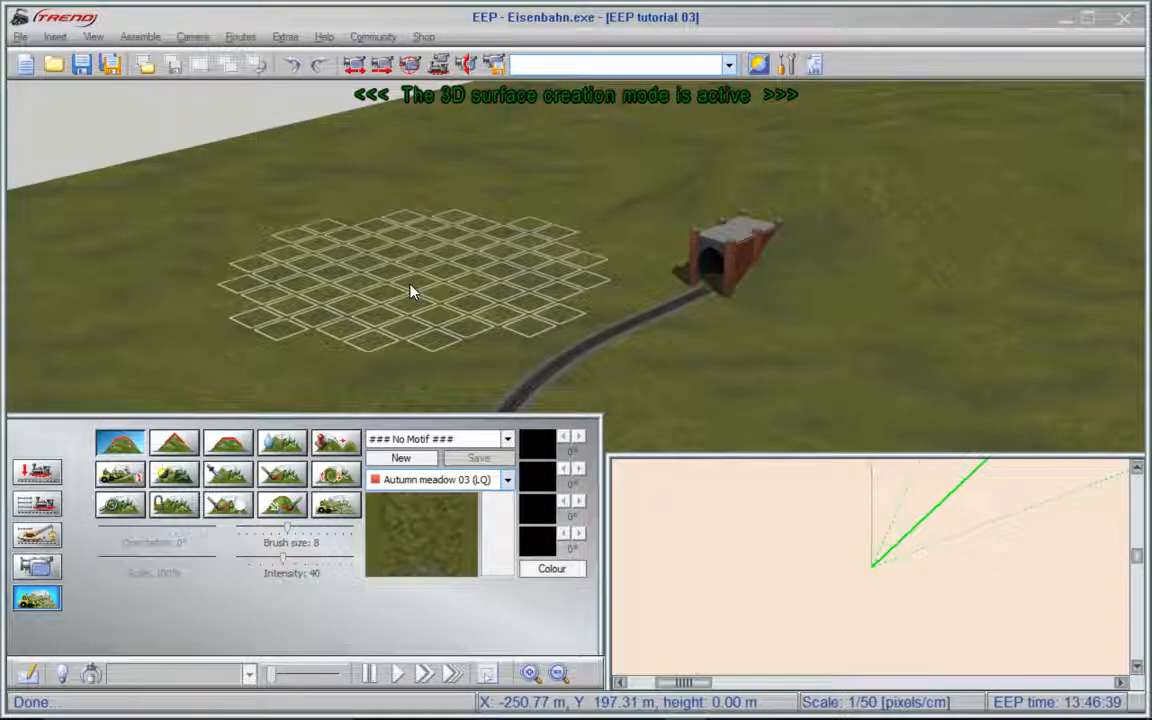
{"action": "left_click_drag", "start_coordinate": [409, 289], "coordinate": [409, 289]}
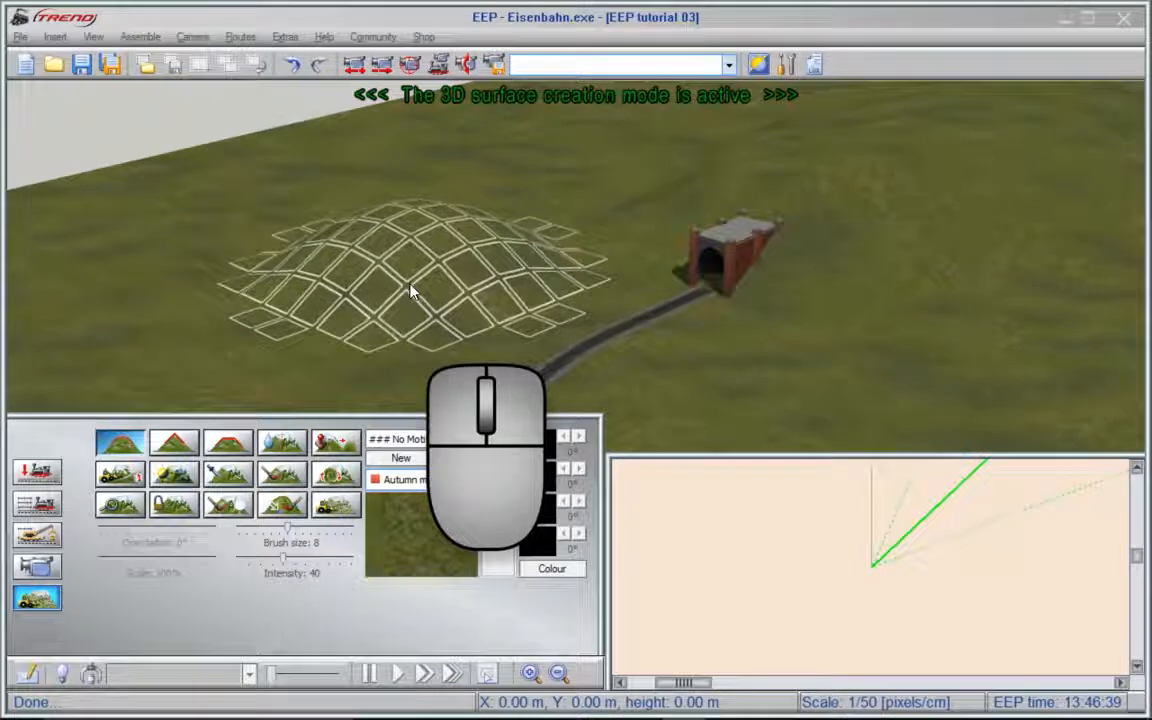
{"action": "left_click", "coordinate": [256, 564]}
{"action": "left_click_drag", "start_coordinate": [256, 564], "coordinate": [250, 562]}
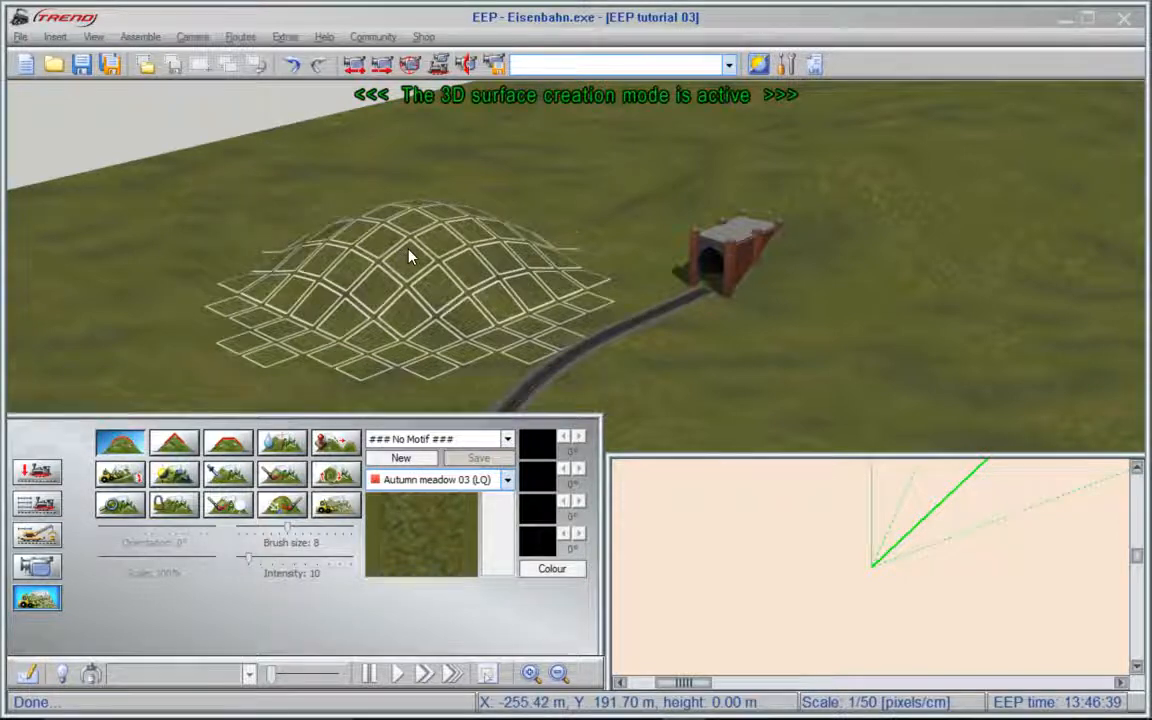
{"action": "left_click_drag", "start_coordinate": [415, 234], "coordinate": [415, 234]}
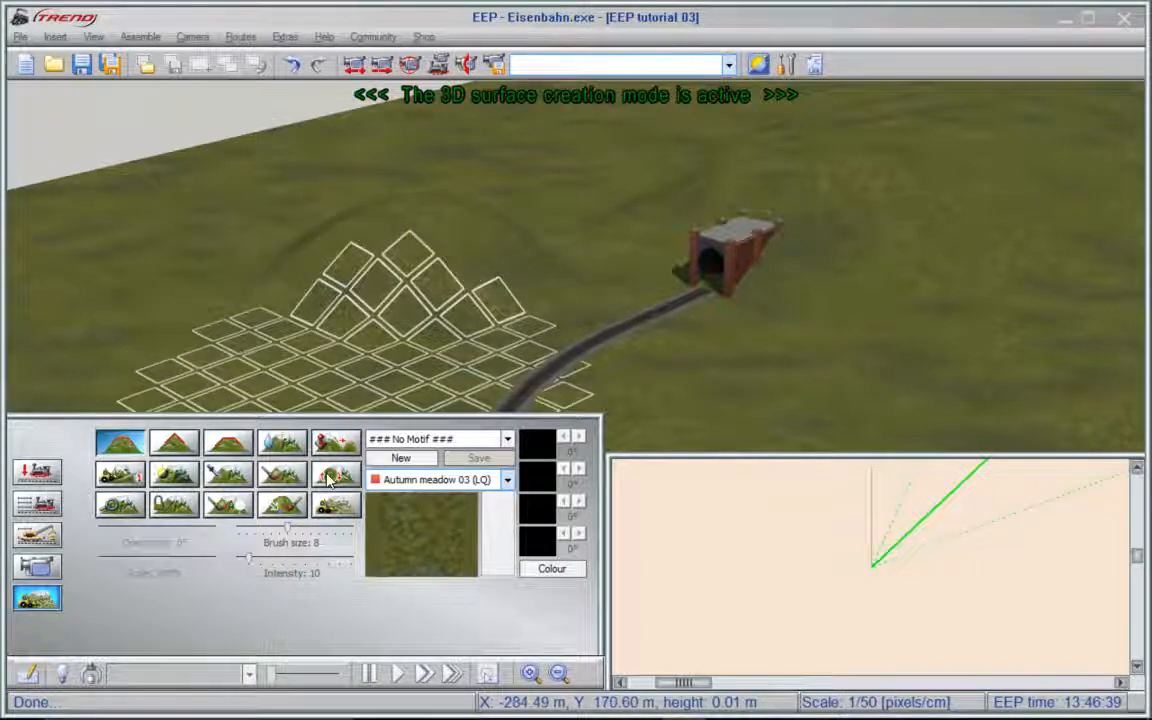
- Set the brush intensity to 42 and lower the rounded hill beside the track back to the ground
{"action": "left_click_drag", "start_coordinate": [251, 561], "coordinate": [288, 565]}
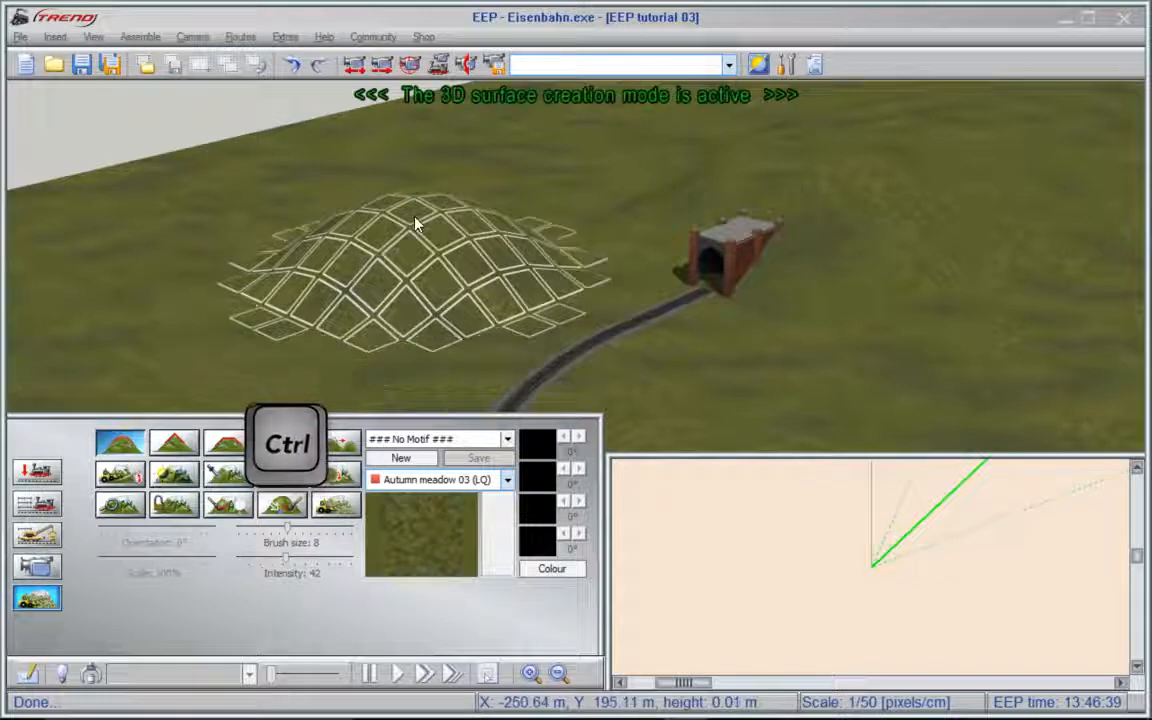
{"action": "key", "text": "ctrl"}
{"action": "left_click_drag", "start_coordinate": [415, 224], "coordinate": [415, 224], "text": "ctrl"}
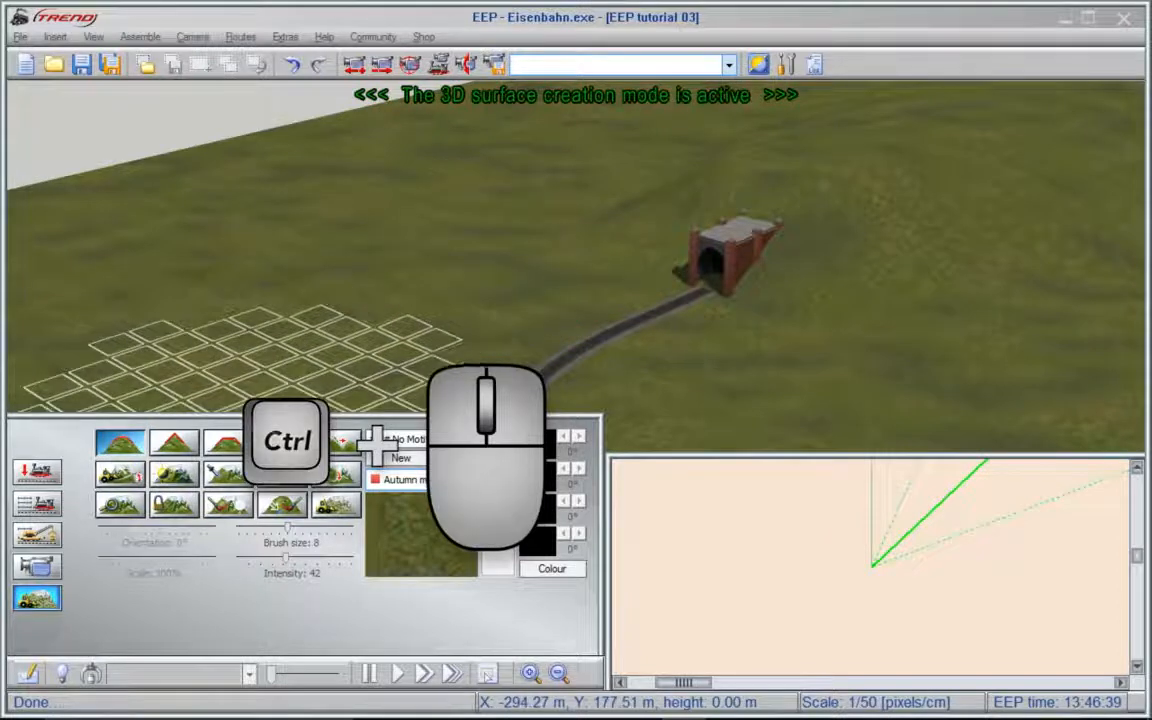
- Raise a pointed mound beside the curved track and a flat-topped mound across the track in front of Tunnel2
{"action": "left_click", "coordinate": [182, 447]}
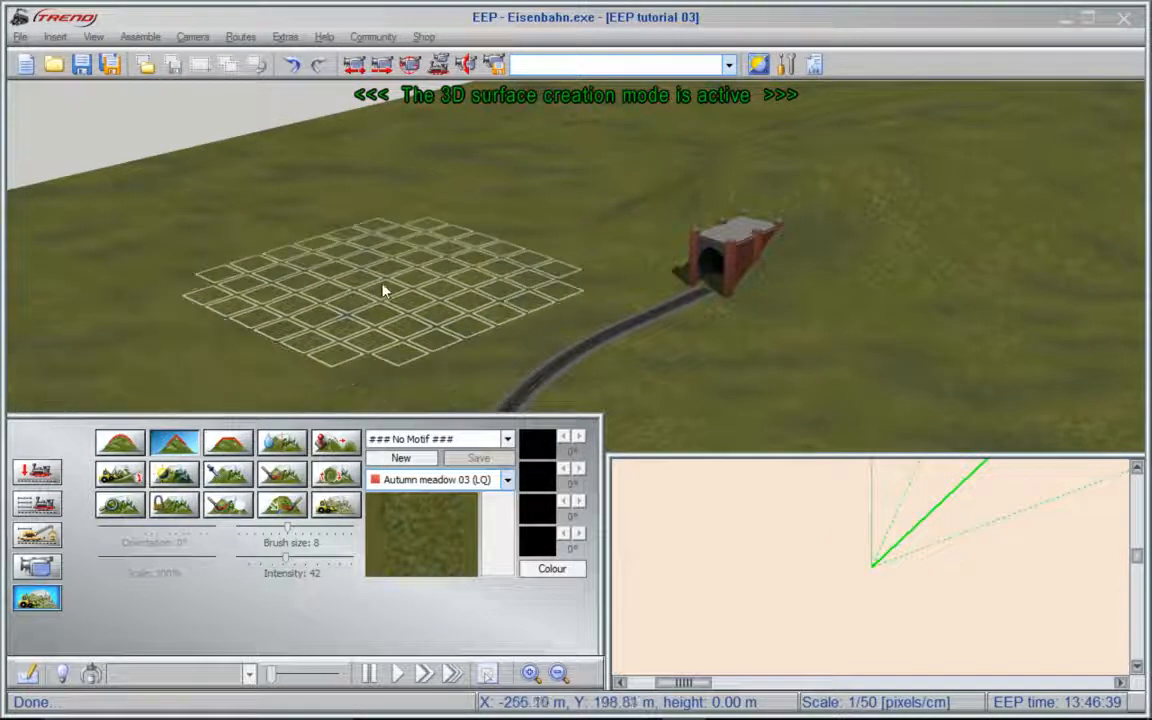
{"action": "left_click_drag", "start_coordinate": [412, 279], "coordinate": [412, 279]}
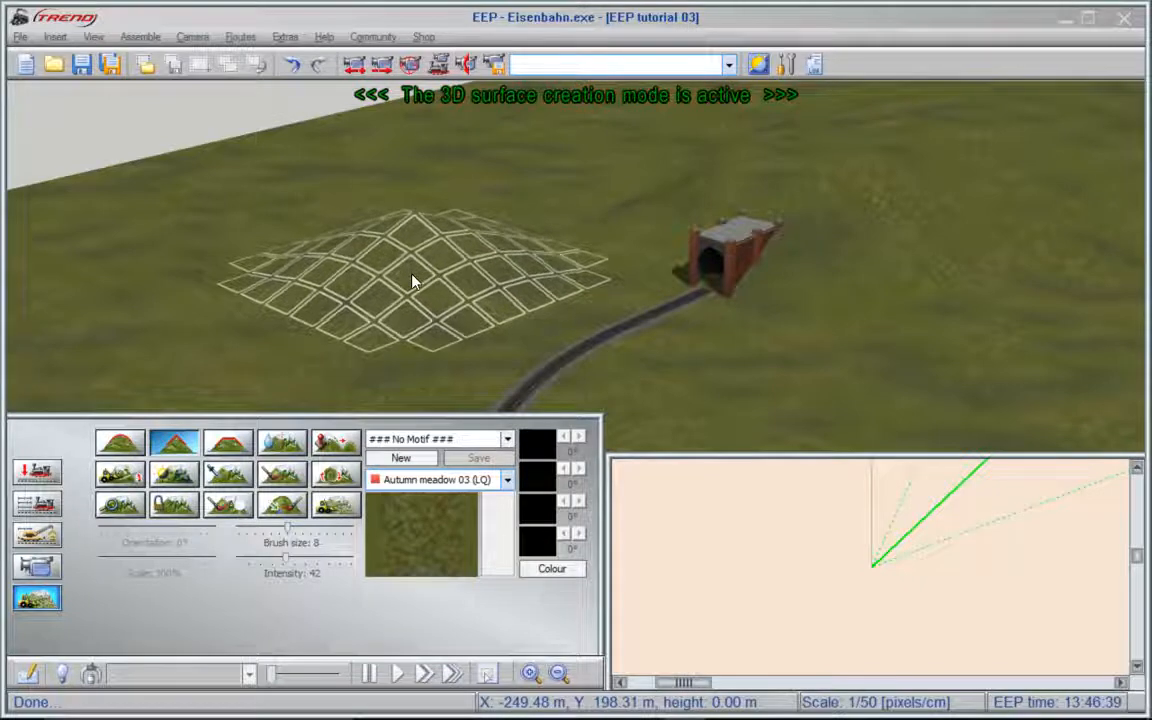
{"action": "left_click", "coordinate": [229, 444]}
{"action": "left_click_drag", "start_coordinate": [805, 386], "coordinate": [808, 388]}
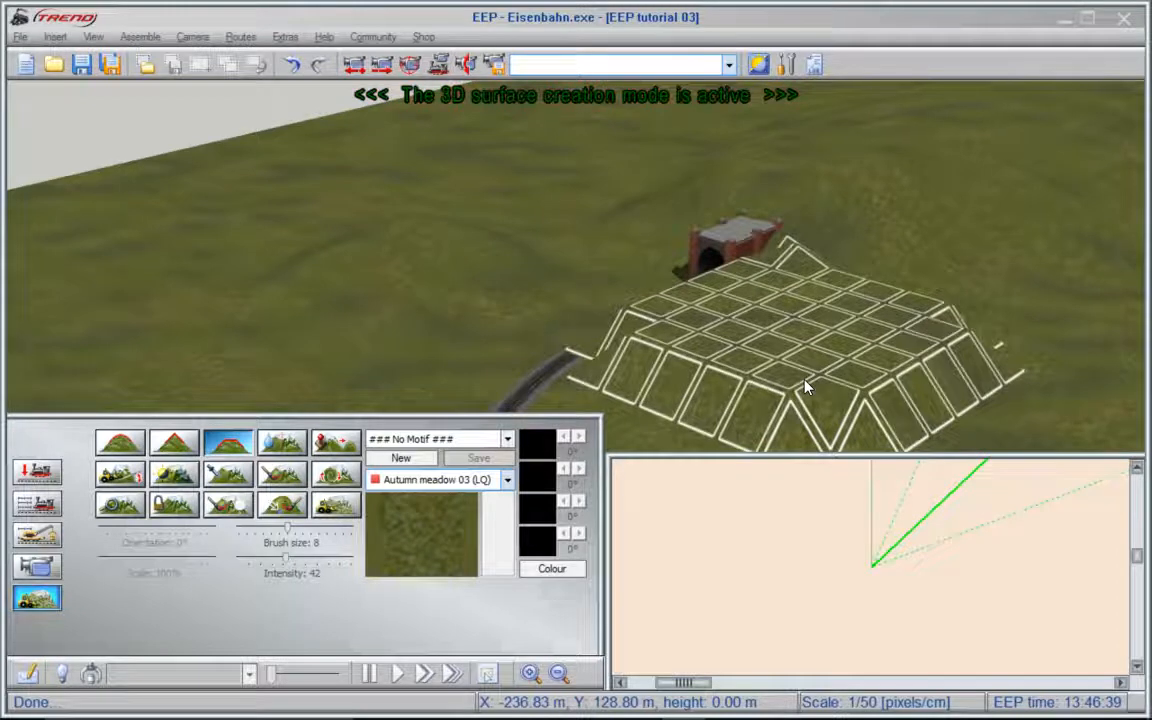
- Smooth the raised terrain between the curved track and Tunnel2 with brush size 8 and intensity 42
{"action": "left_click", "coordinate": [282, 442]}
{"action": "mouse_move", "coordinate": [638, 303]}
{"action": "left_mouse_down"}
{"action": "mouse_move", "coordinate": [640, 322]}
{"action": "mouse_move", "coordinate": [647, 302]}
{"action": "left_mouse_up"}
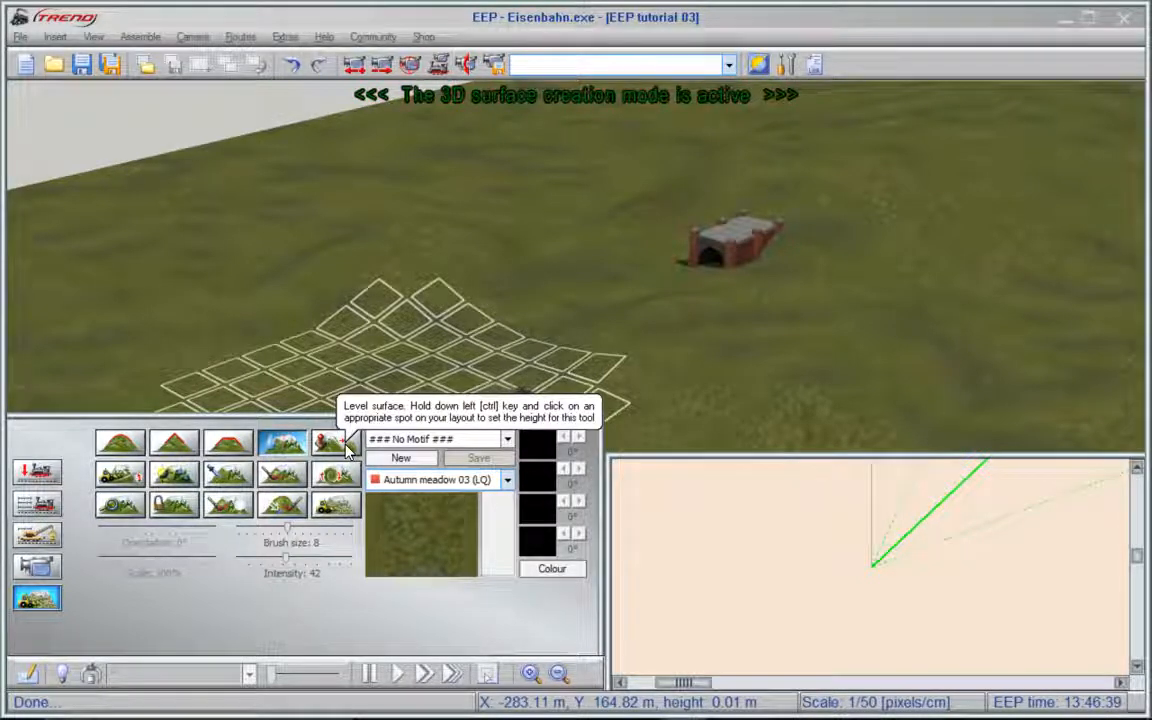
- Level the ground to the track's height along the buried curve up to Tunnel2's portal, using brush size 4
{"action": "left_click", "coordinate": [346, 449]}
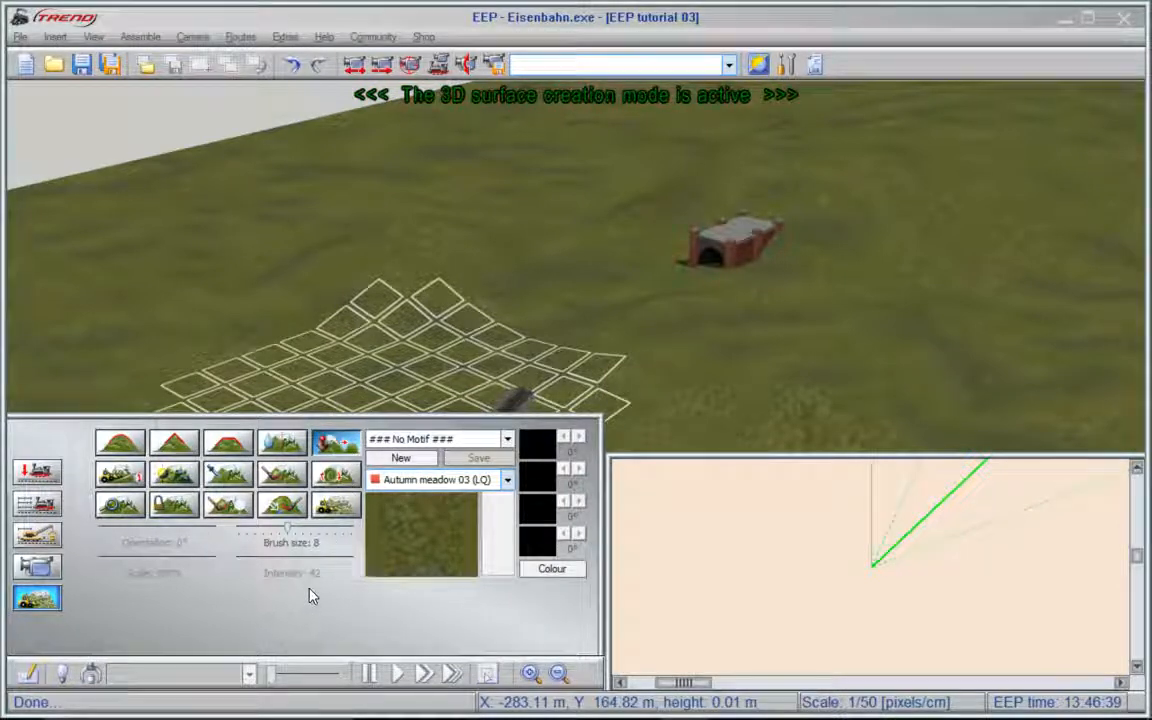
{"action": "left_click_drag", "start_coordinate": [289, 531], "coordinate": [257, 537]}
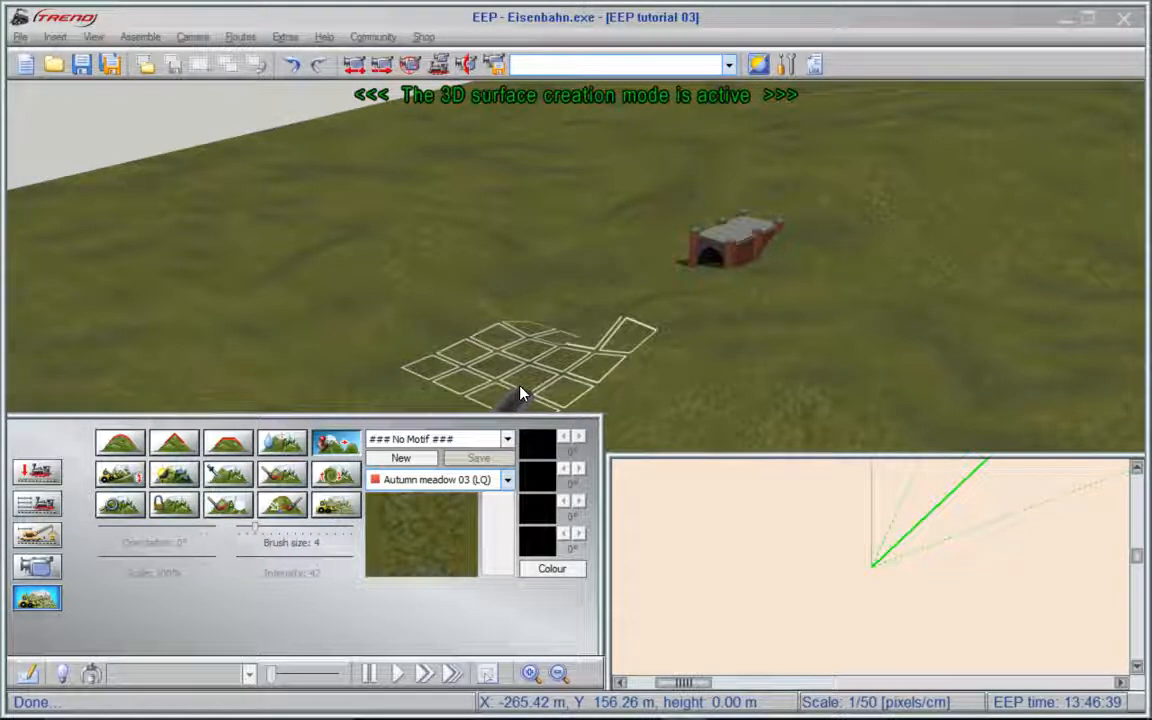
{"action": "key", "text": "Down"}
{"action": "key", "text": "Down"}
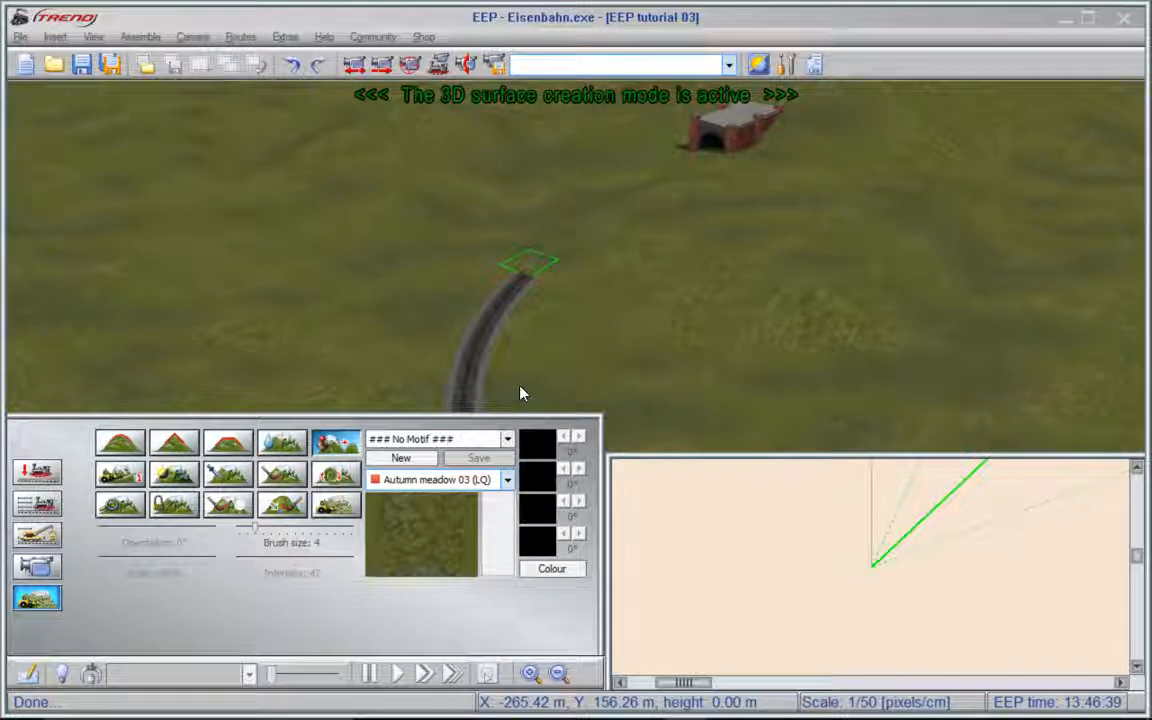
{"action": "left_click", "coordinate": [480, 352]}
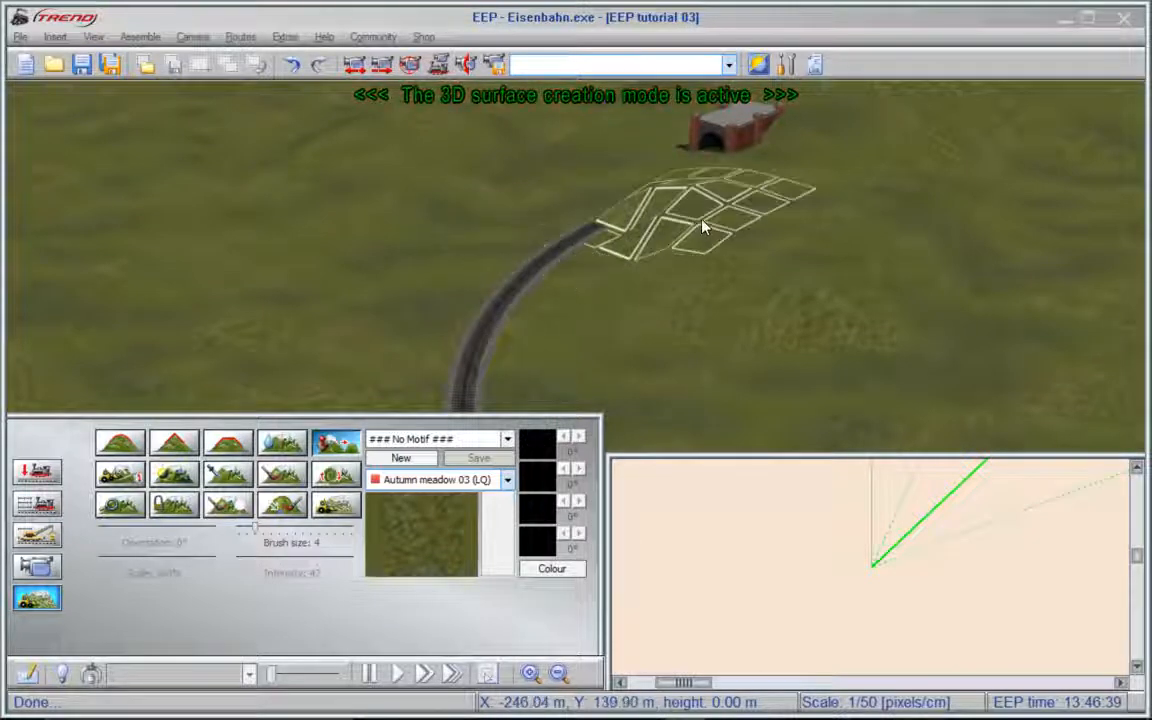
{"action": "right_click_drag", "start_coordinate": [706, 227], "coordinate": [573, 224]}
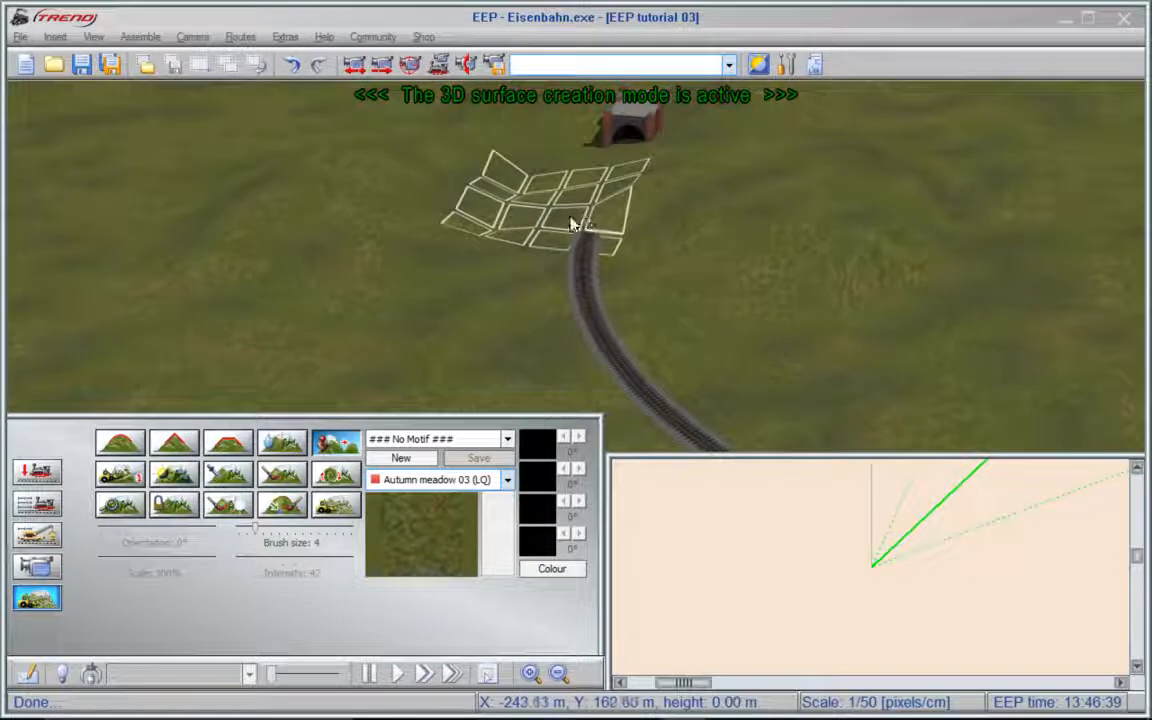
{"action": "left_click", "coordinate": [612, 184]}
{"action": "left_click", "coordinate": [626, 165]}
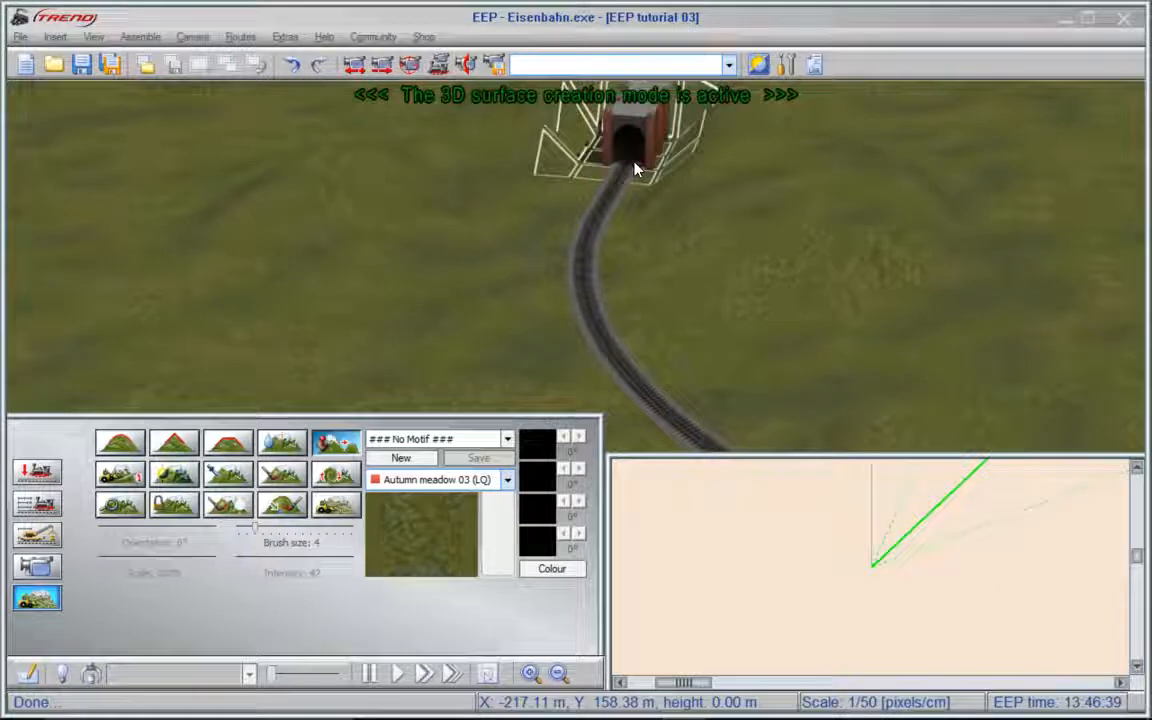
- Smooth the terrain around Tunnel1's portal at the other end of the hill and level the ground along the track into it
{"action": "mouse_move", "coordinate": [646, 174]}
{"action": "right_mouse_down"}
{"action": "mouse_move", "coordinate": [675, 168]}
{"action": "mouse_move", "coordinate": [576, 190]}
{"action": "mouse_move", "coordinate": [470, 358]}
{"action": "mouse_move", "coordinate": [580, 290]}
{"action": "mouse_move", "coordinate": [960, 215]}
{"action": "right_mouse_up"}
{"action": "mouse_move", "coordinate": [748, 292]}
{"action": "right_mouse_down"}
{"action": "mouse_move", "coordinate": [746, 255]}
{"action": "mouse_move", "coordinate": [656, 224]}
{"action": "mouse_move", "coordinate": [589, 237]}
{"action": "mouse_move", "coordinate": [406, 298]}
{"action": "mouse_move", "coordinate": [388, 362]}
{"action": "right_mouse_up"}
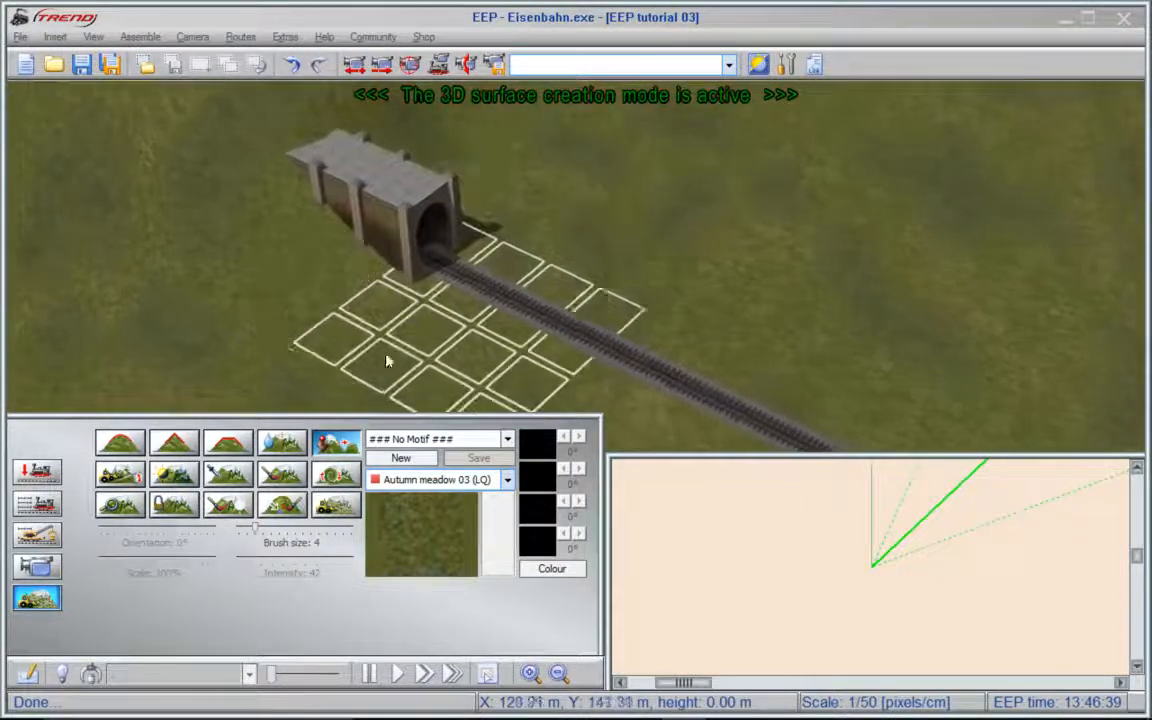
{"action": "left_click", "coordinate": [282, 442]}
{"action": "left_click_drag", "start_coordinate": [460, 245], "coordinate": [362, 262]}
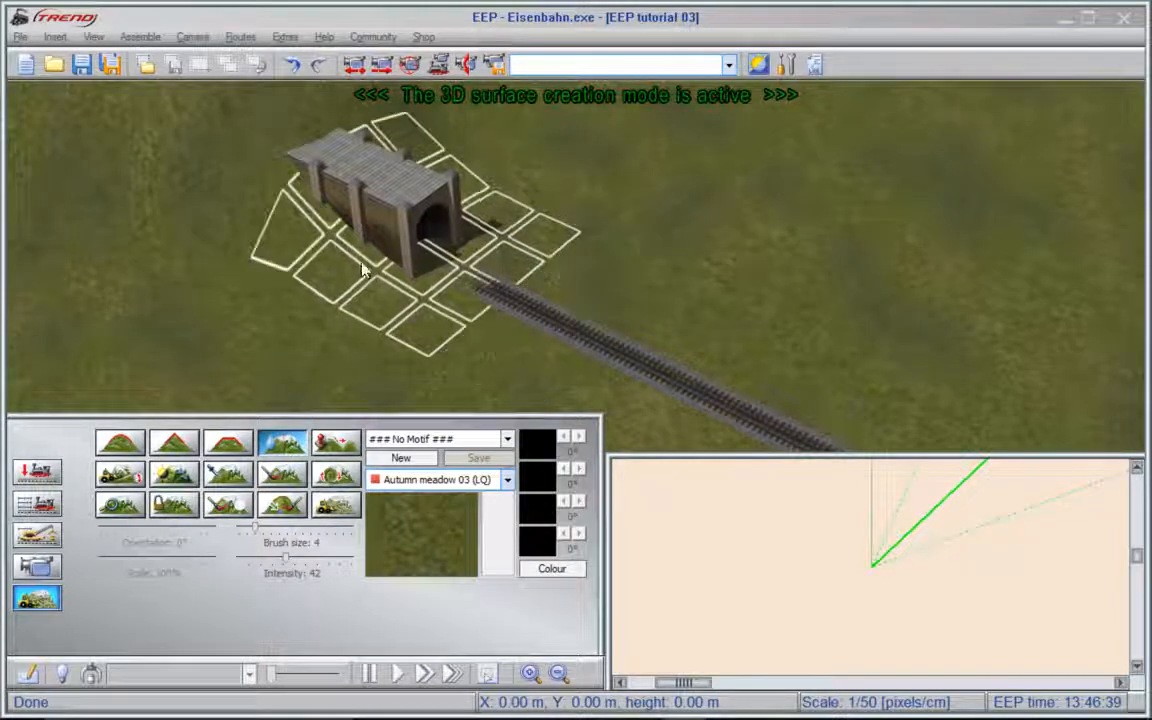
{"action": "left_click", "coordinate": [328, 446]}
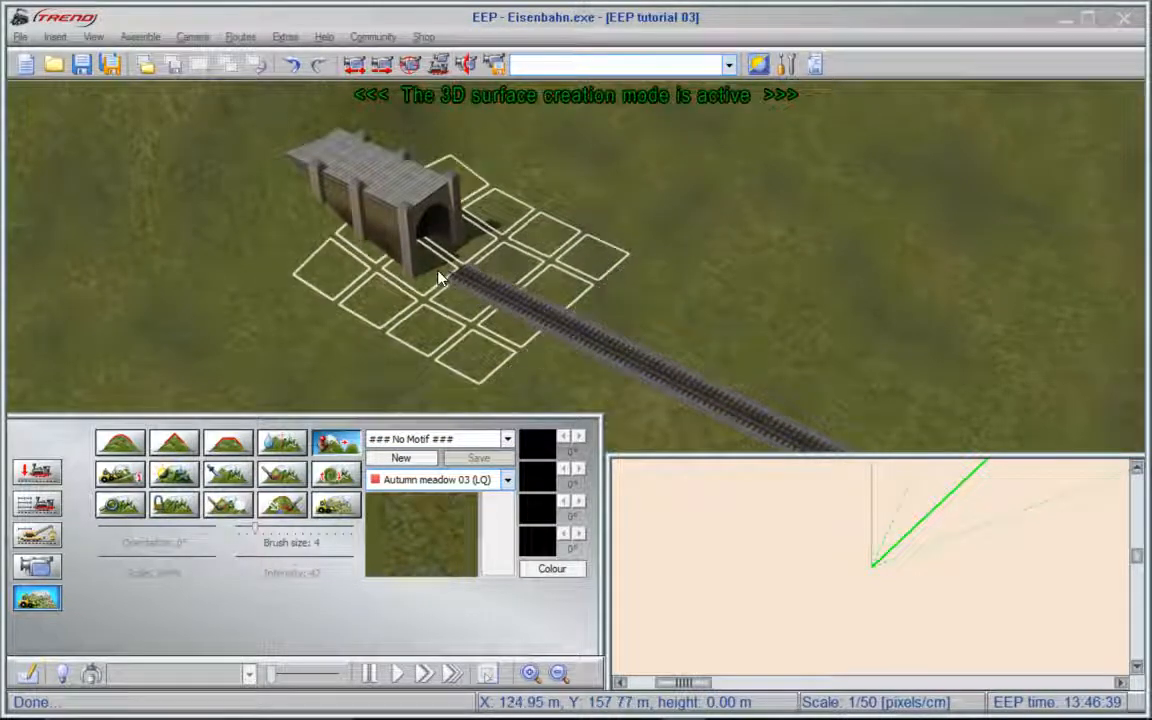
{"action": "left_click", "coordinate": [440, 278]}
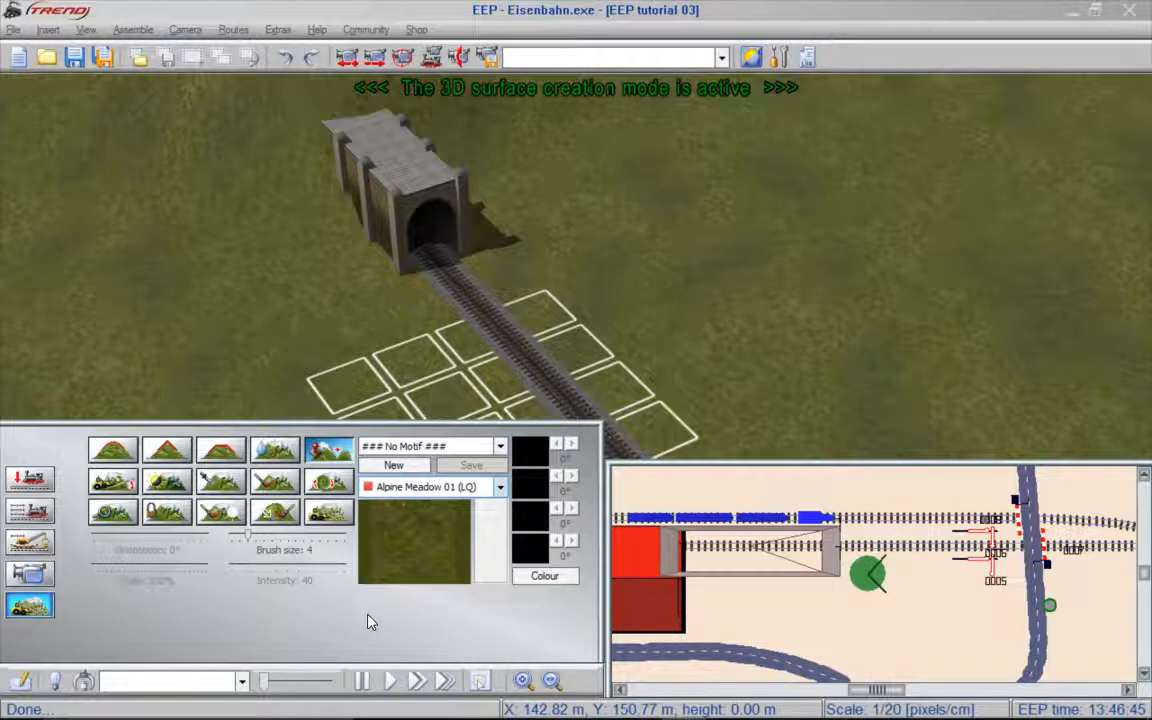
- Paint the raised hill behind the tunnel portal with the Alpine meadow 06 texture, using brush size 4 and intensity 40
{"action": "left_click", "coordinate": [276, 485]}
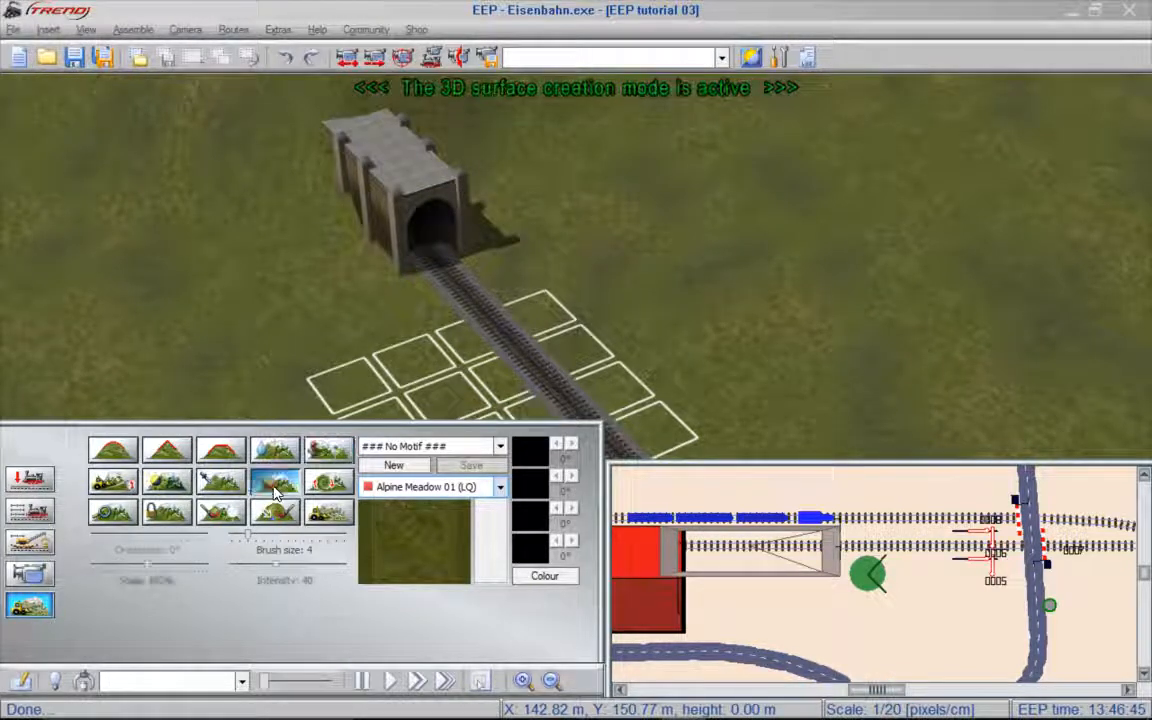
{"action": "left_click", "coordinate": [495, 490]}
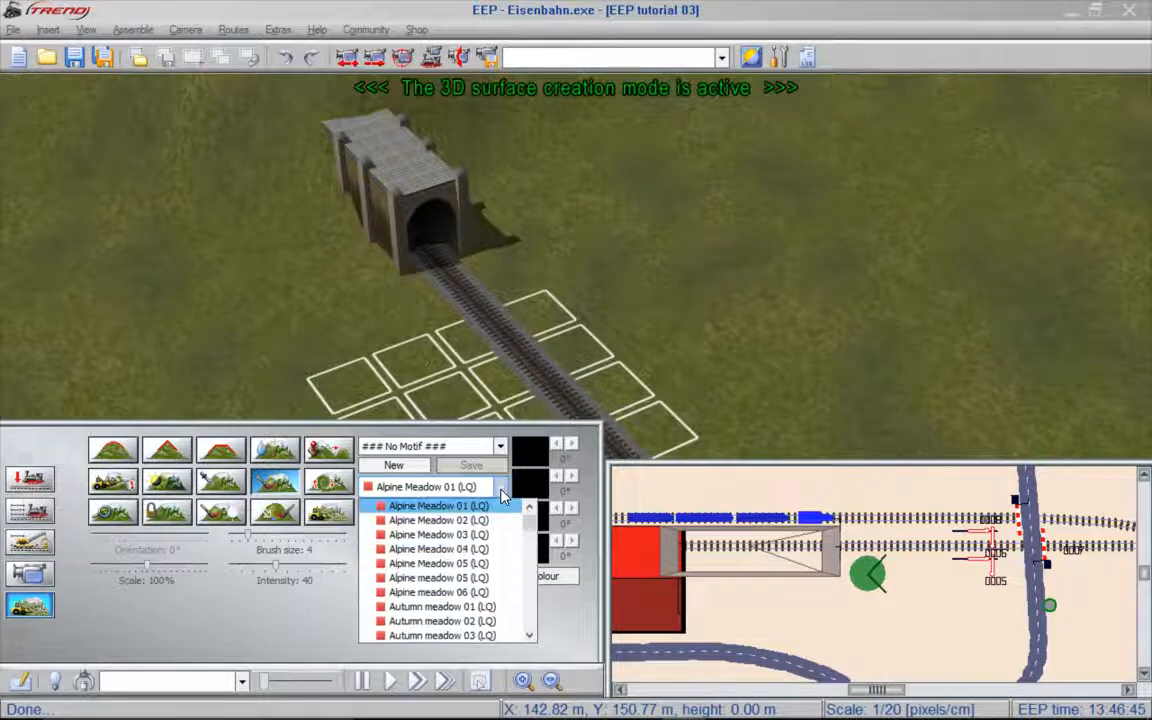
{"action": "left_click", "coordinate": [448, 593]}
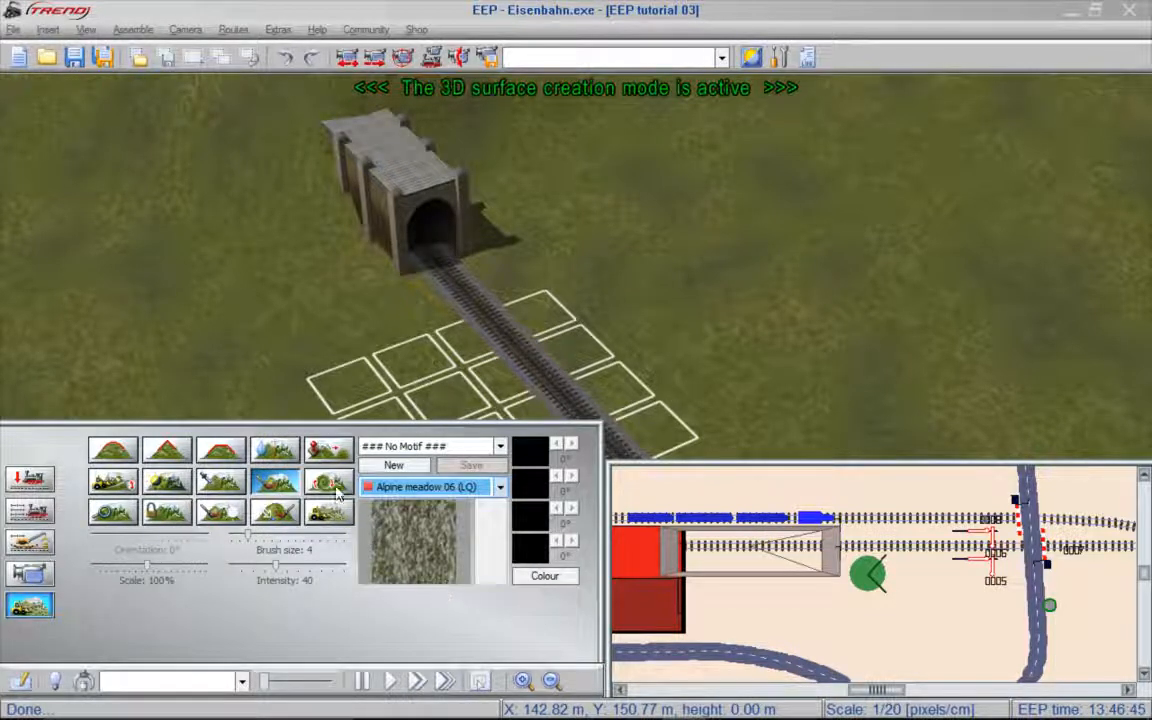
{"action": "scroll", "coordinate": [259, 104], "scroll_direction": "up", "scroll_amount": 2}
{"action": "scroll", "coordinate": [259, 104], "scroll_direction": "up", "scroll_amount": 3}
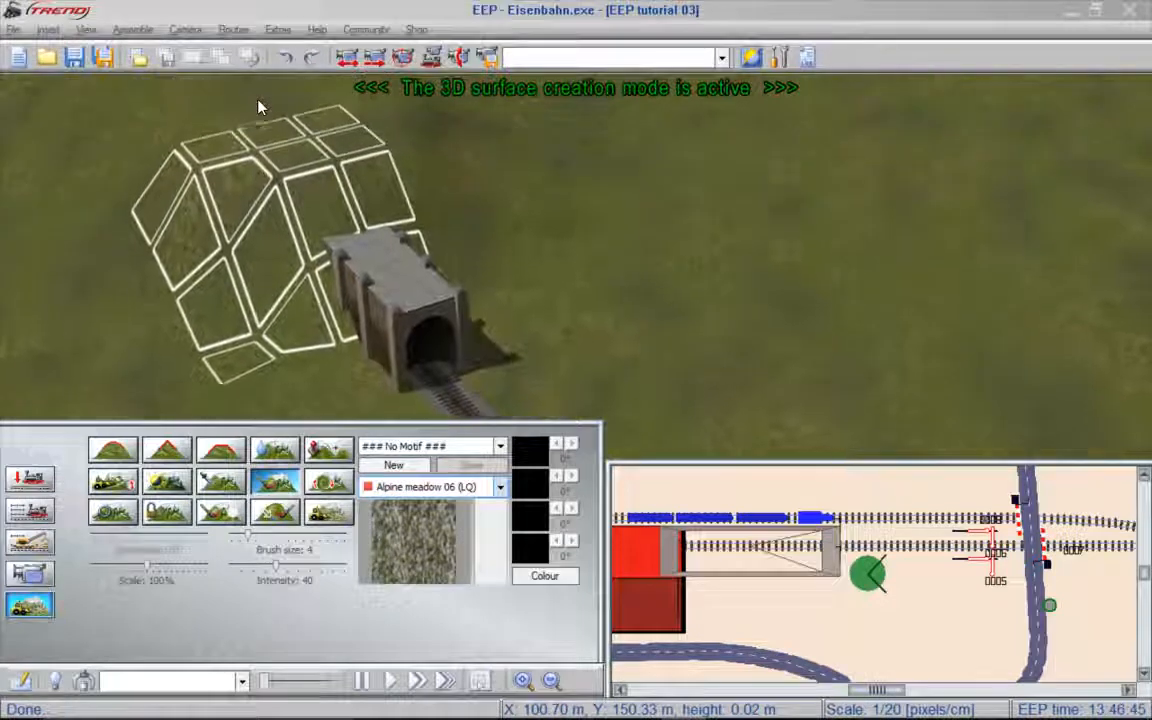
{"action": "left_click", "coordinate": [218, 204]}
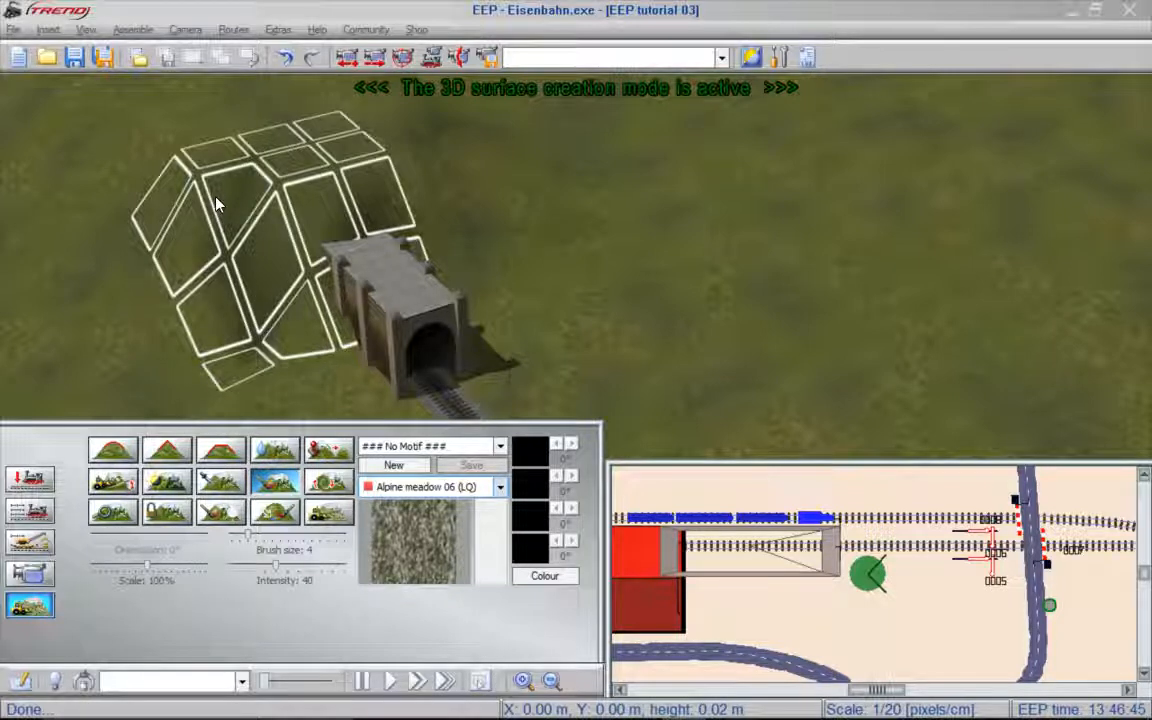
{"action": "left_click", "coordinate": [217, 204]}
{"action": "mouse_move", "coordinate": [217, 204]}
{"action": "left_mouse_down"}
{"action": "mouse_move", "coordinate": [350, 200]}
{"action": "mouse_move", "coordinate": [340, 212]}
{"action": "left_mouse_up"}
{"action": "right_click_drag", "start_coordinate": [340, 212], "coordinate": [123, 270]}
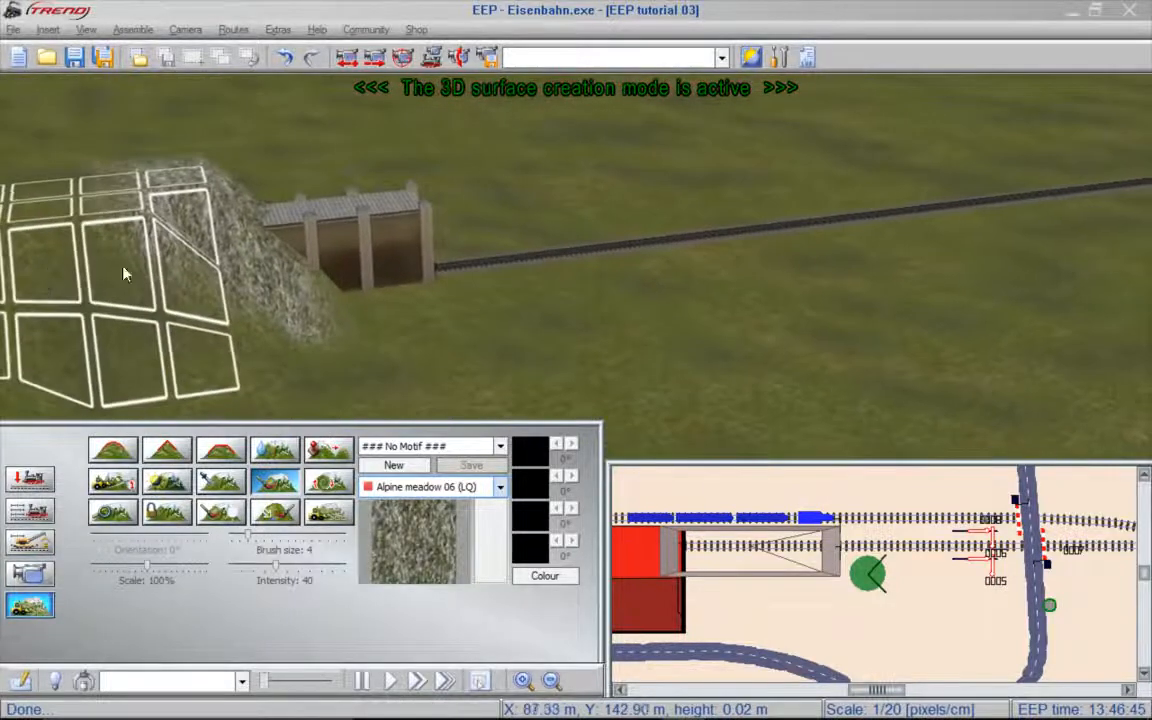
{"action": "scroll", "coordinate": [243, 238], "scroll_direction": "down", "scroll_amount": 3}
{"action": "right_click_drag", "start_coordinate": [22, 241], "coordinate": [858, 228]}
{"action": "mouse_move", "coordinate": [1050, 277]}
{"action": "left_mouse_down"}
{"action": "mouse_move", "coordinate": [1031, 259]}
{"action": "mouse_move", "coordinate": [972, 251]}
{"action": "mouse_move", "coordinate": [898, 291]}
{"action": "mouse_move", "coordinate": [823, 268]}
{"action": "mouse_move", "coordinate": [837, 243]}
{"action": "mouse_move", "coordinate": [835, 288]}
{"action": "mouse_move", "coordinate": [874, 316]}
{"action": "mouse_move", "coordinate": [1005, 251]}
{"action": "left_mouse_up"}
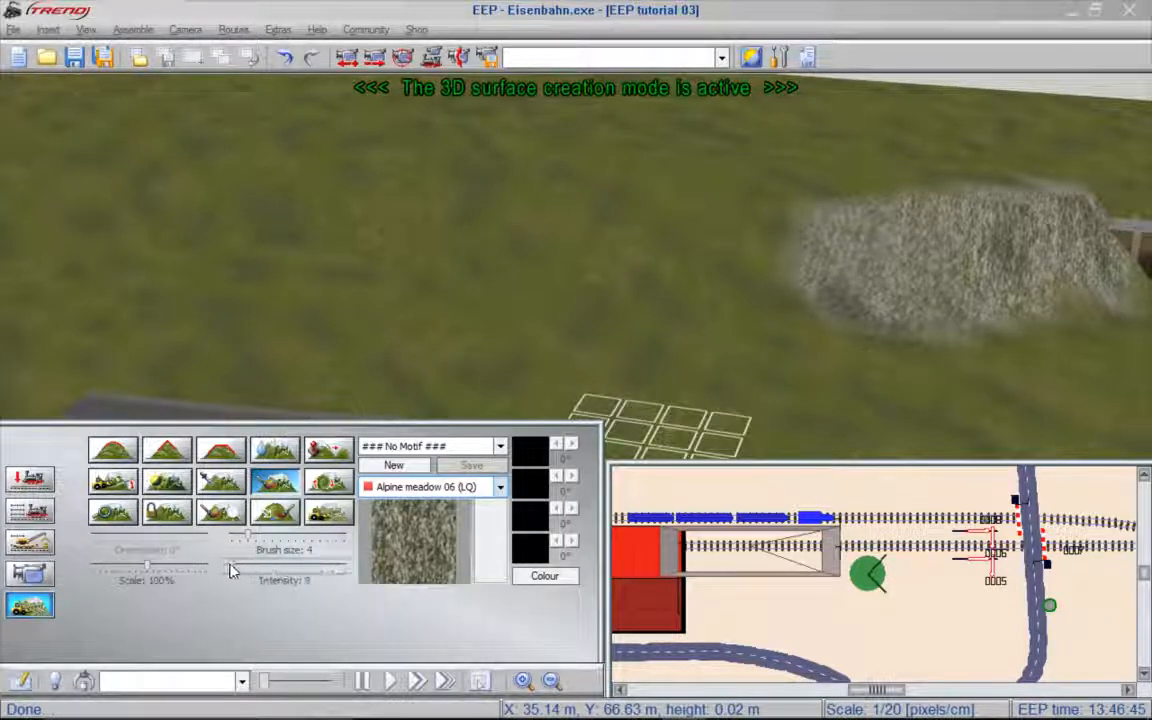
- Extend the Alpine meadow 06 texture along the hill at intensity 1, and repaint the hill at intensity 91 and finally 10
{"action": "left_click_drag", "start_coordinate": [231, 571], "coordinate": [226, 571]}
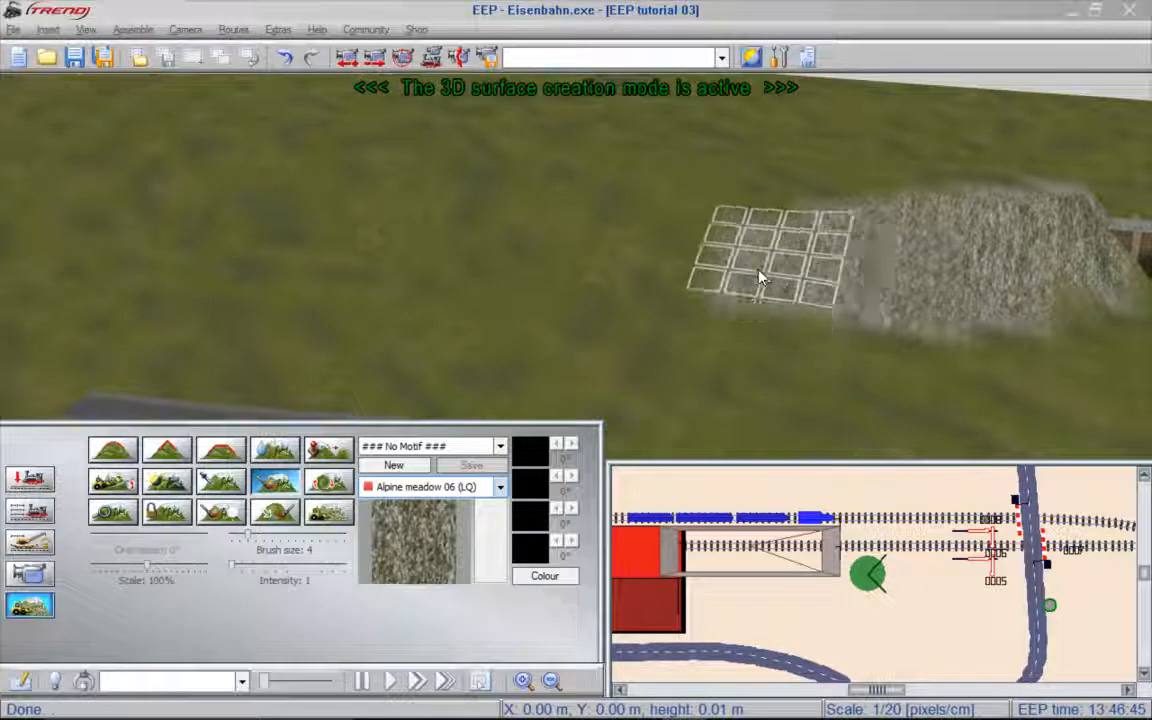
{"action": "left_click", "coordinate": [760, 278]}
{"action": "left_click_drag", "start_coordinate": [230, 567], "coordinate": [336, 572]}
{"action": "left_click_drag", "start_coordinate": [1003, 269], "coordinate": [746, 290]}
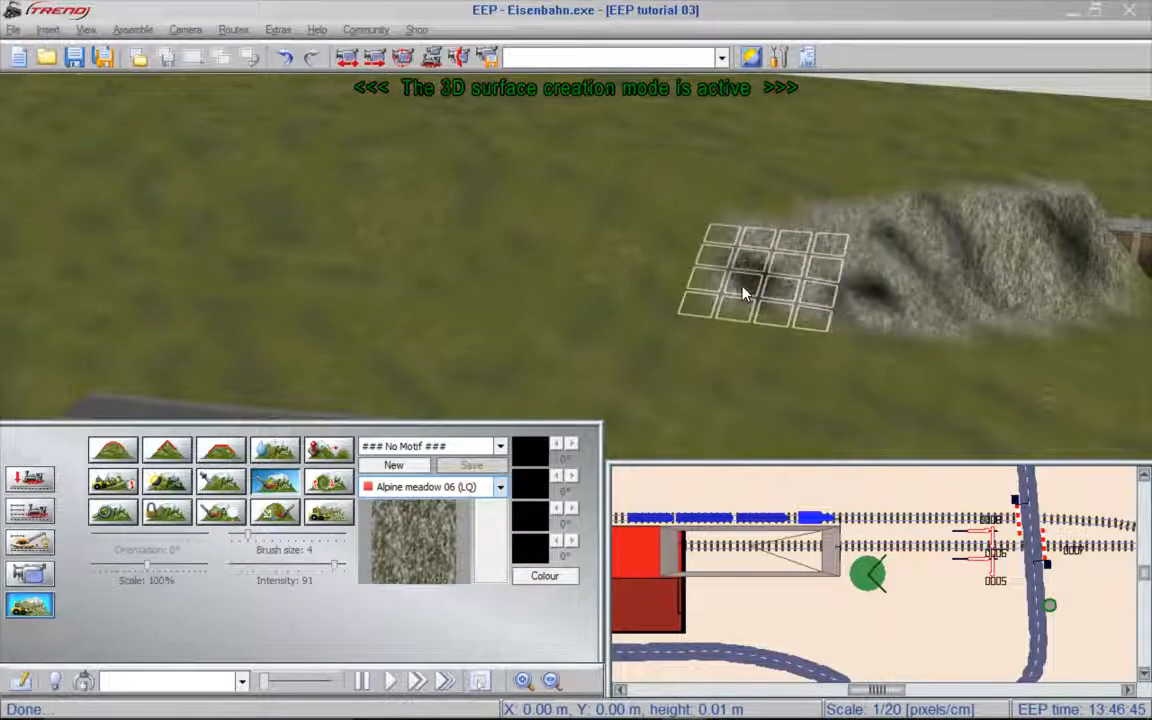
{"action": "left_click_drag", "start_coordinate": [340, 569], "coordinate": [244, 581]}
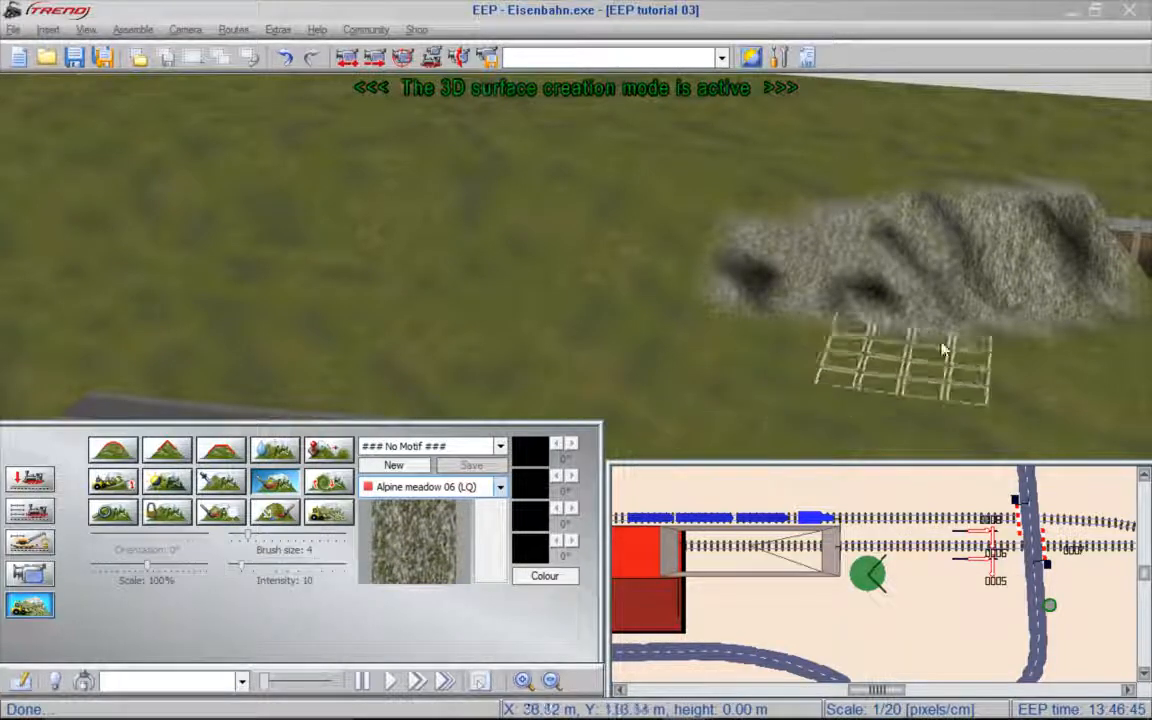
{"action": "left_click_drag", "start_coordinate": [958, 276], "coordinate": [728, 303]}
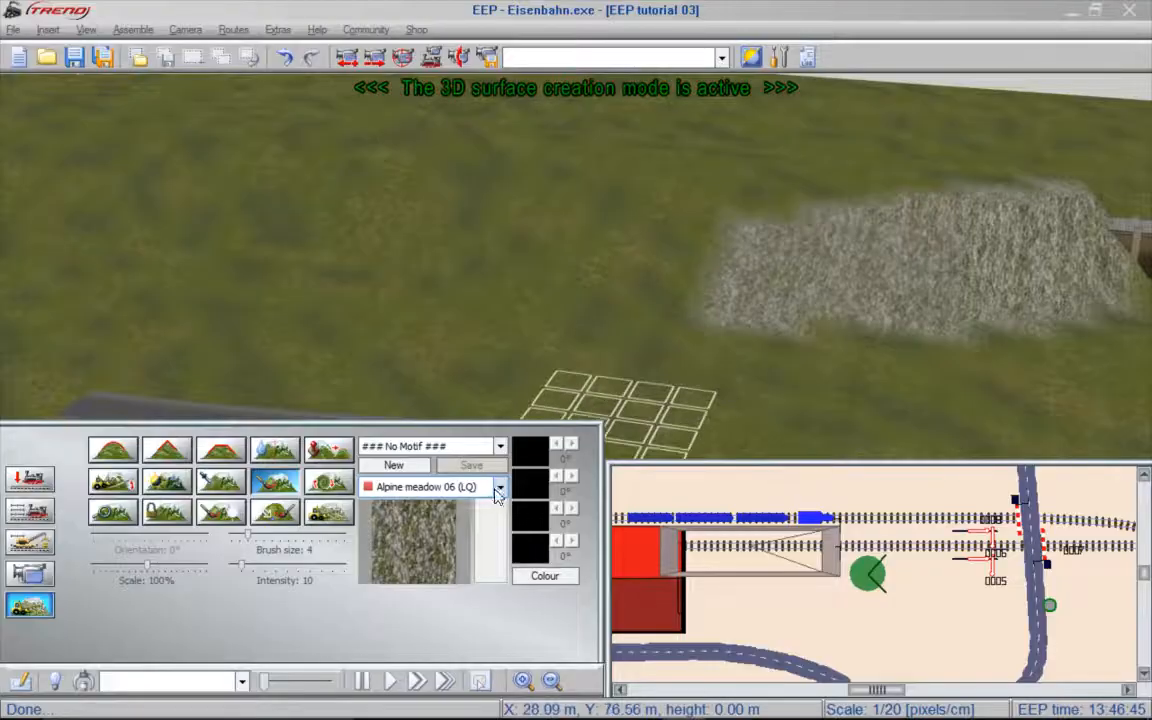
- Paint the Hills motif over the textured hill and the neighbouring hillside with brush size 10
{"action": "left_click", "coordinate": [498, 490]}
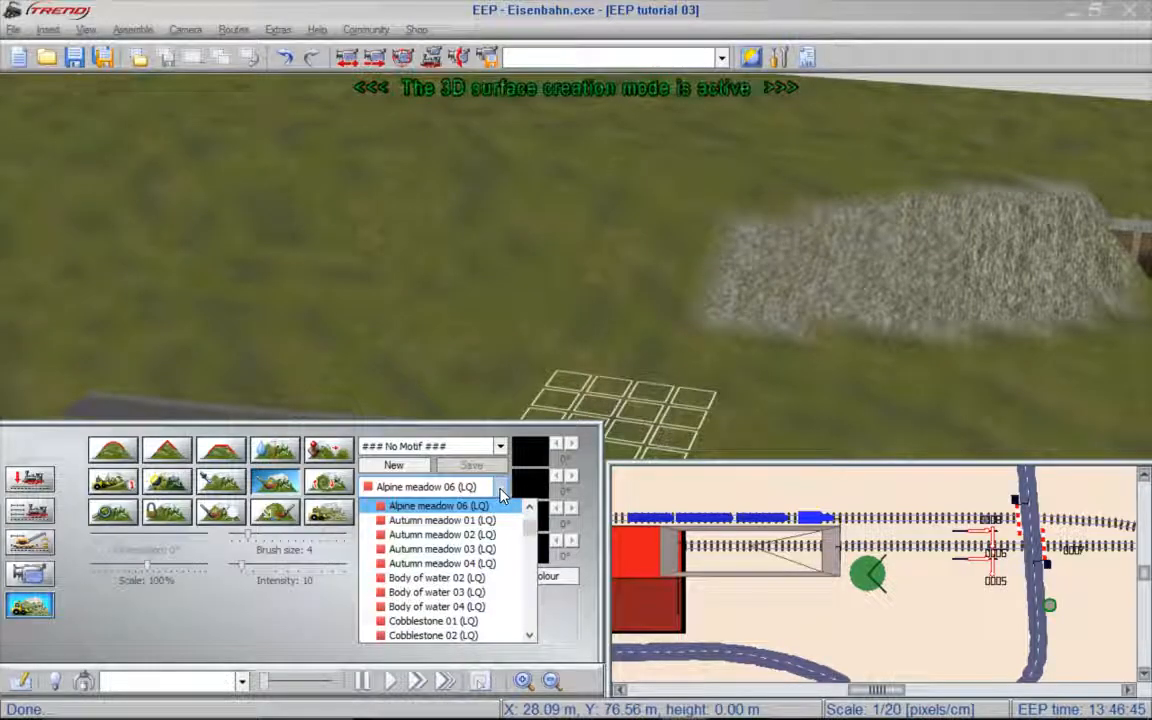
{"action": "left_click", "coordinate": [501, 490]}
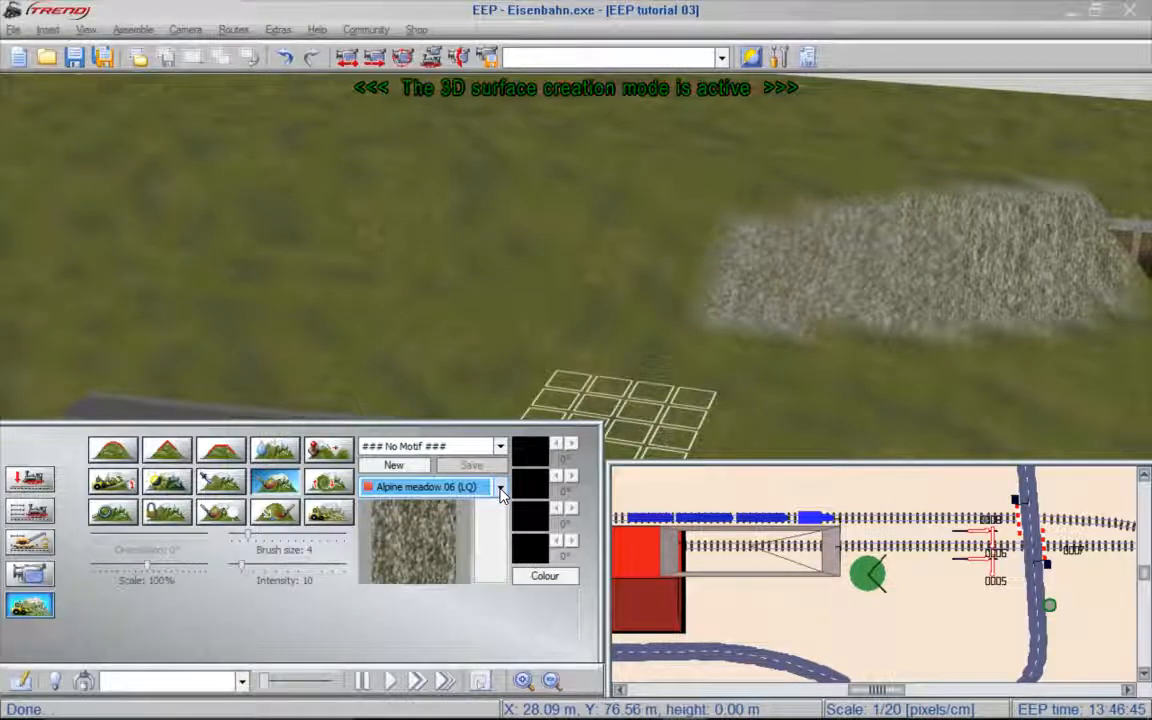
{"action": "left_click", "coordinate": [500, 446]}
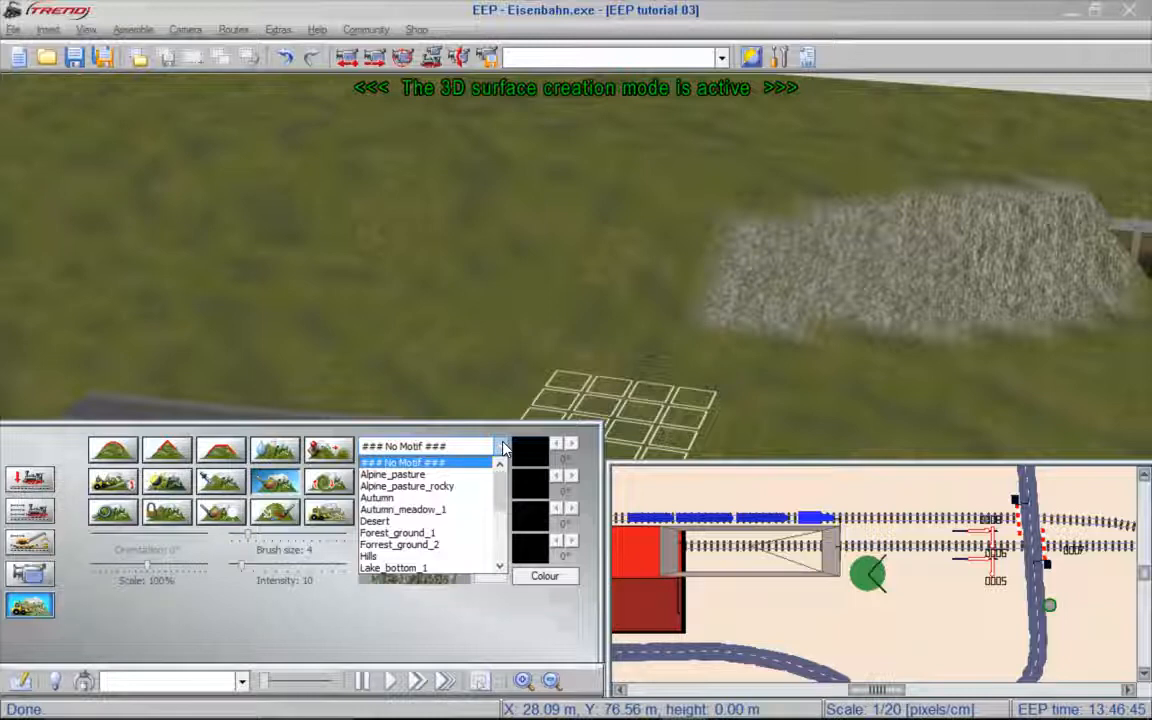
{"action": "left_click", "coordinate": [406, 556]}
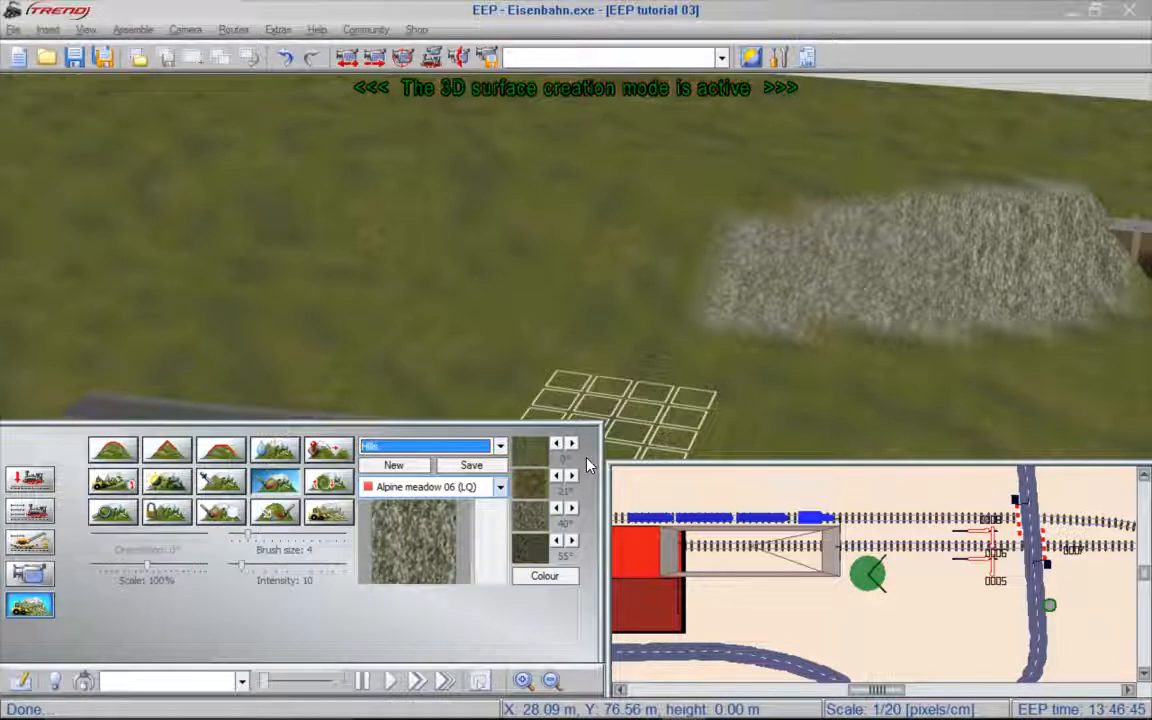
{"action": "left_click_drag", "start_coordinate": [250, 541], "coordinate": [296, 541]}
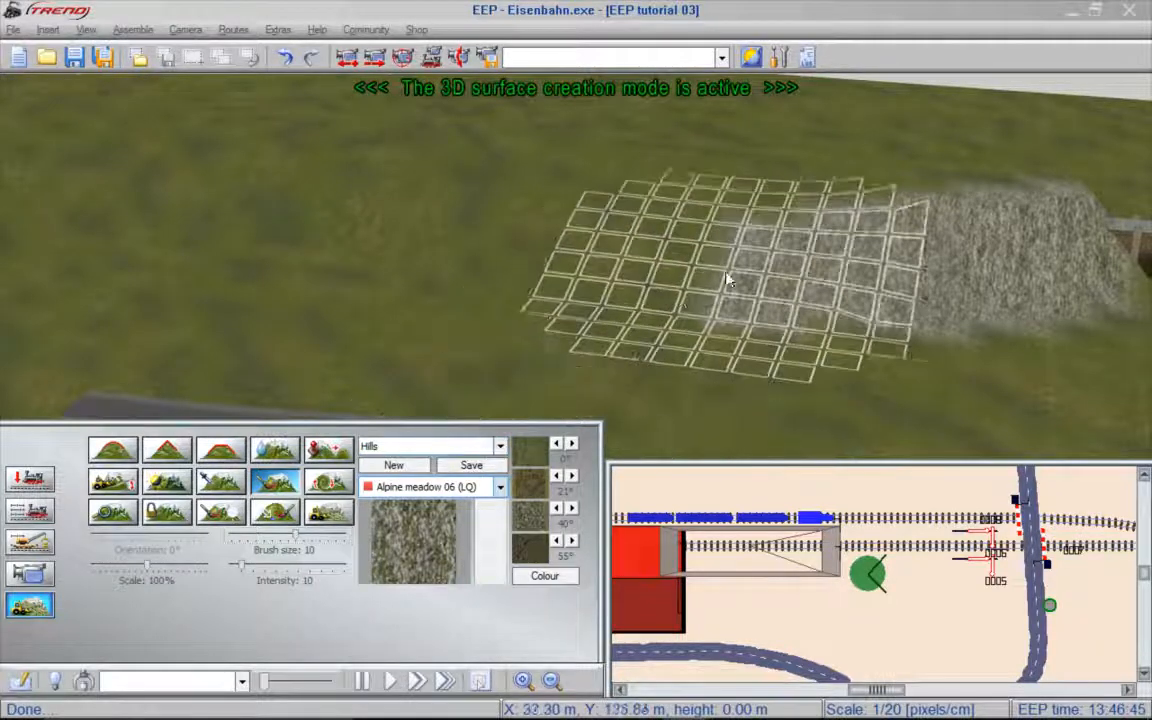
{"action": "left_click_drag", "start_coordinate": [907, 226], "coordinate": [757, 243]}
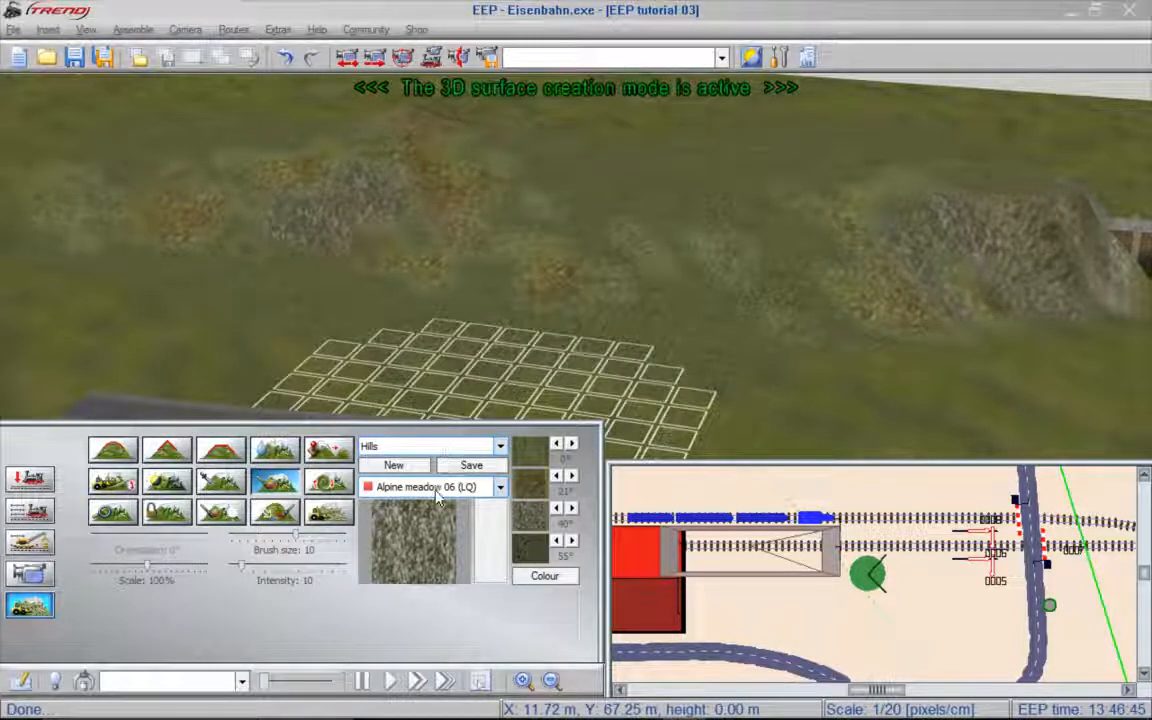
- Turn the motif off and paint Autumn meadow 02 over part of the rocky hill near the tunnel with brush size 5
{"action": "left_click", "coordinate": [500, 448]}
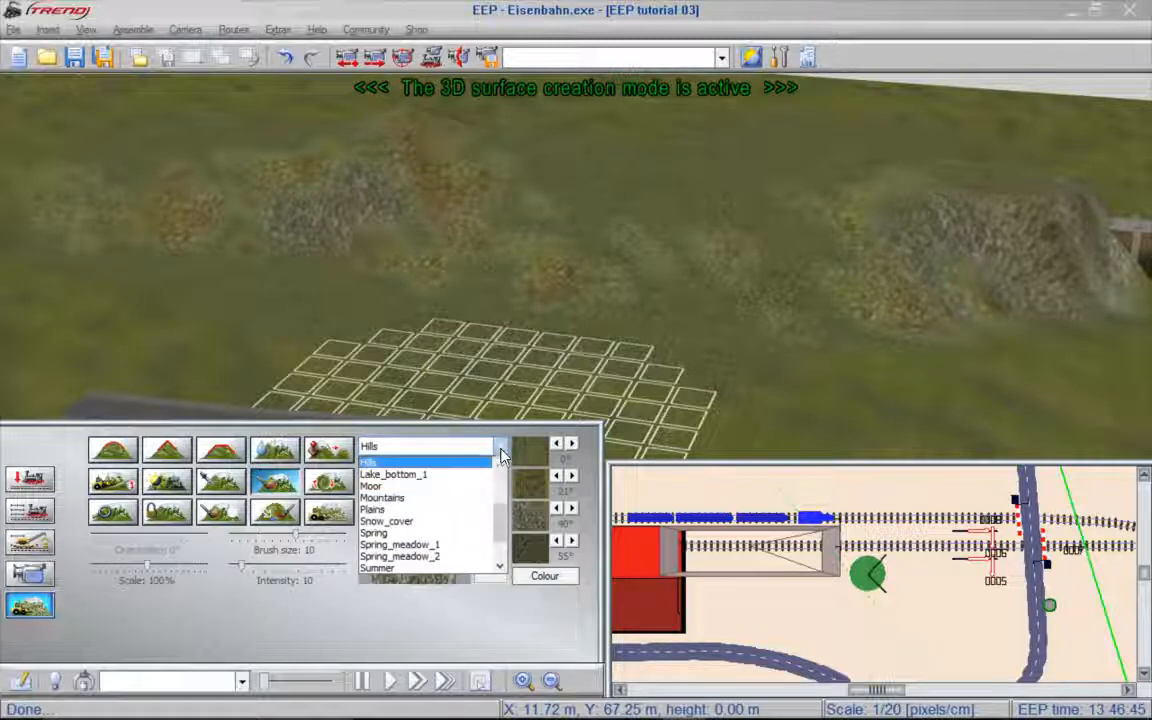
{"action": "scroll", "coordinate": [500, 468], "scroll_direction": "up", "scroll_amount": 3}
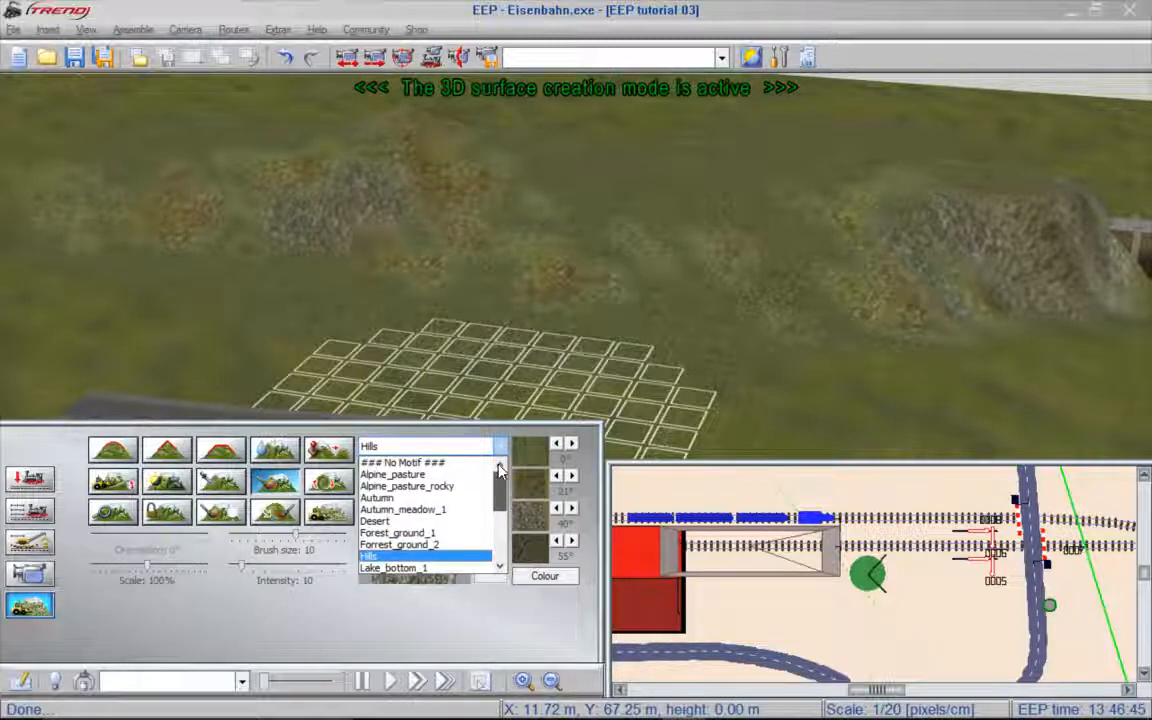
{"action": "left_click", "coordinate": [435, 463]}
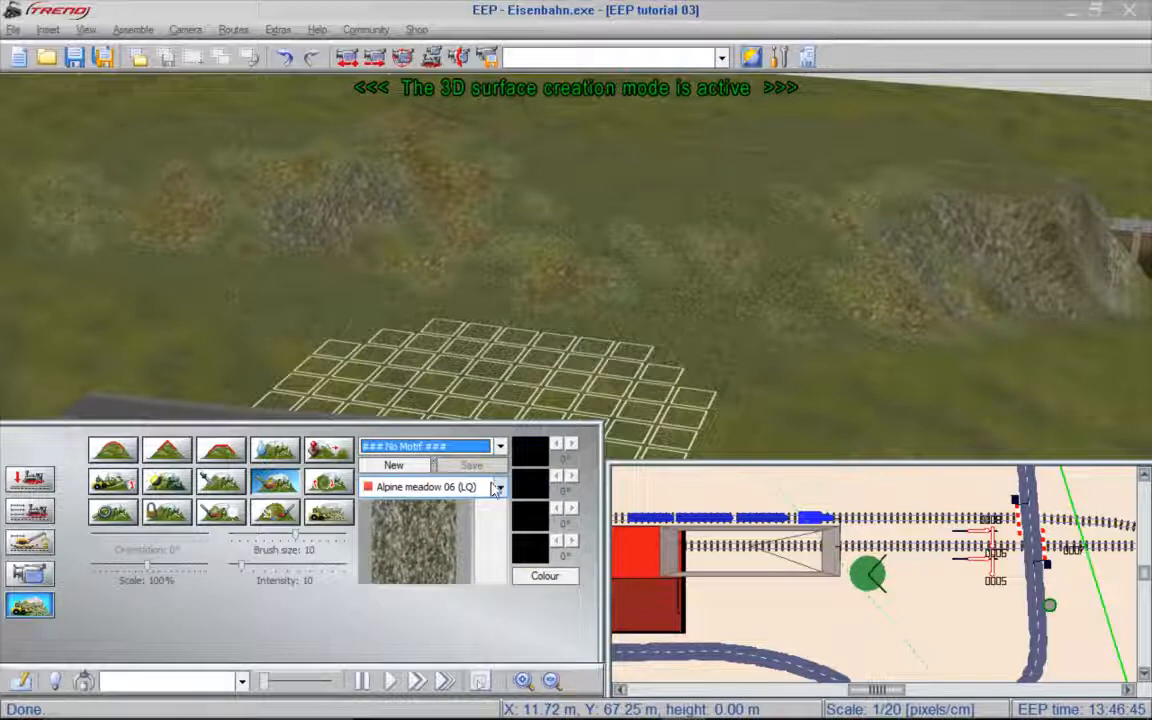
{"action": "left_click", "coordinate": [470, 487]}
{"action": "left_click", "coordinate": [481, 527]}
{"action": "left_click_drag", "start_coordinate": [295, 537], "coordinate": [256, 540]}
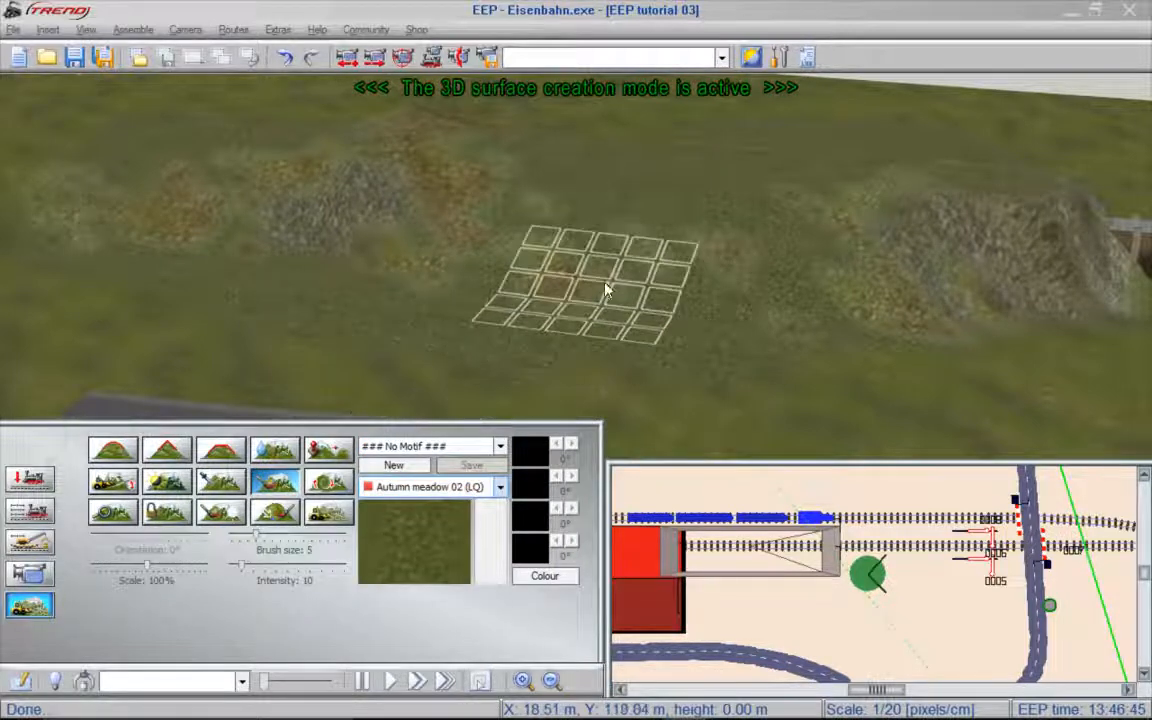
{"action": "left_click", "coordinate": [892, 280]}
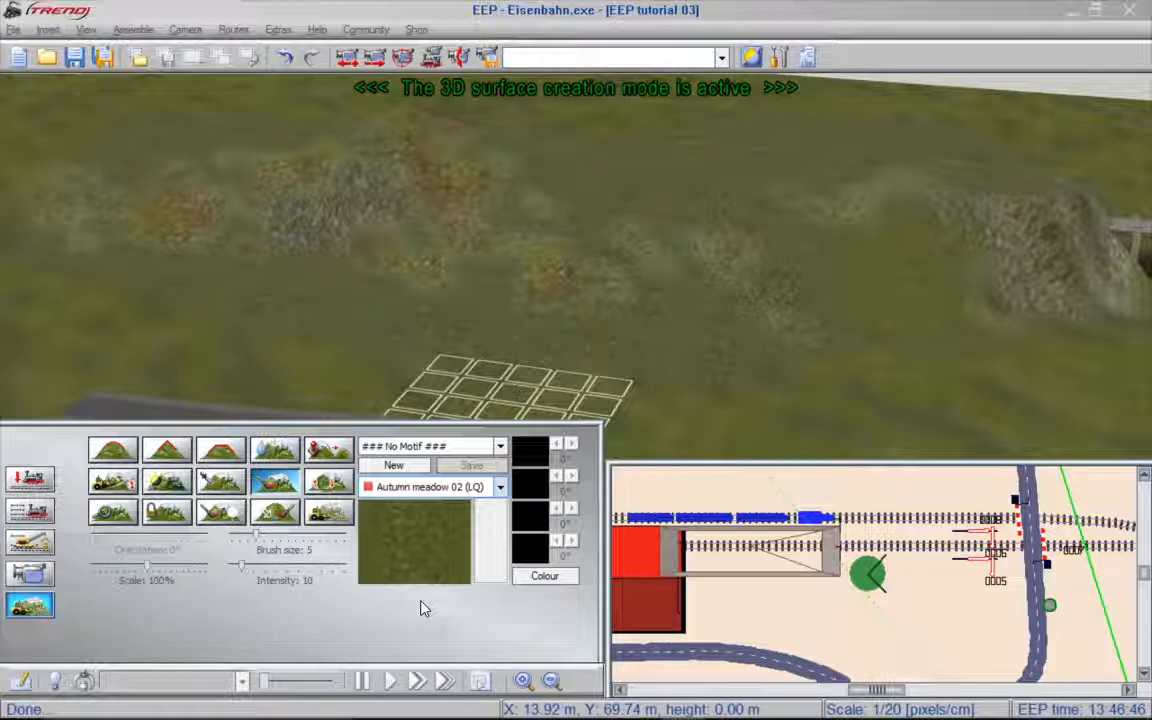
- Switch to object insertion and list the conifer models in the flora group of the landscape elements
{"action": "left_click", "coordinate": [44, 478]}
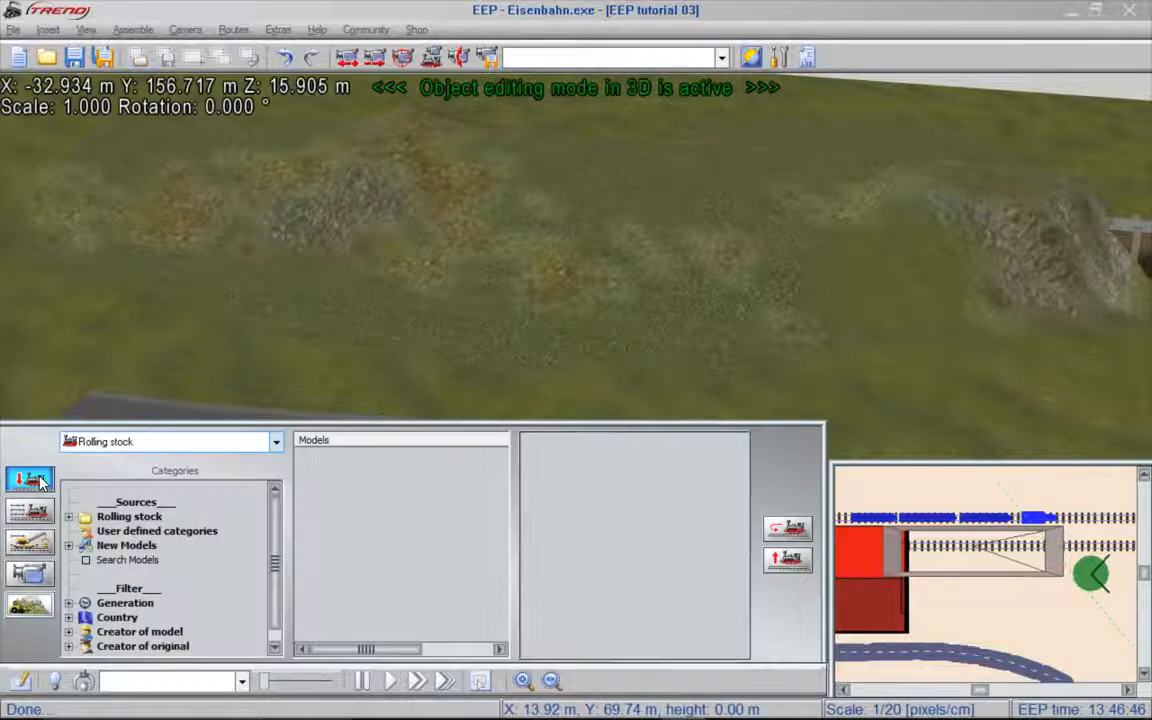
{"action": "left_click", "coordinate": [180, 444]}
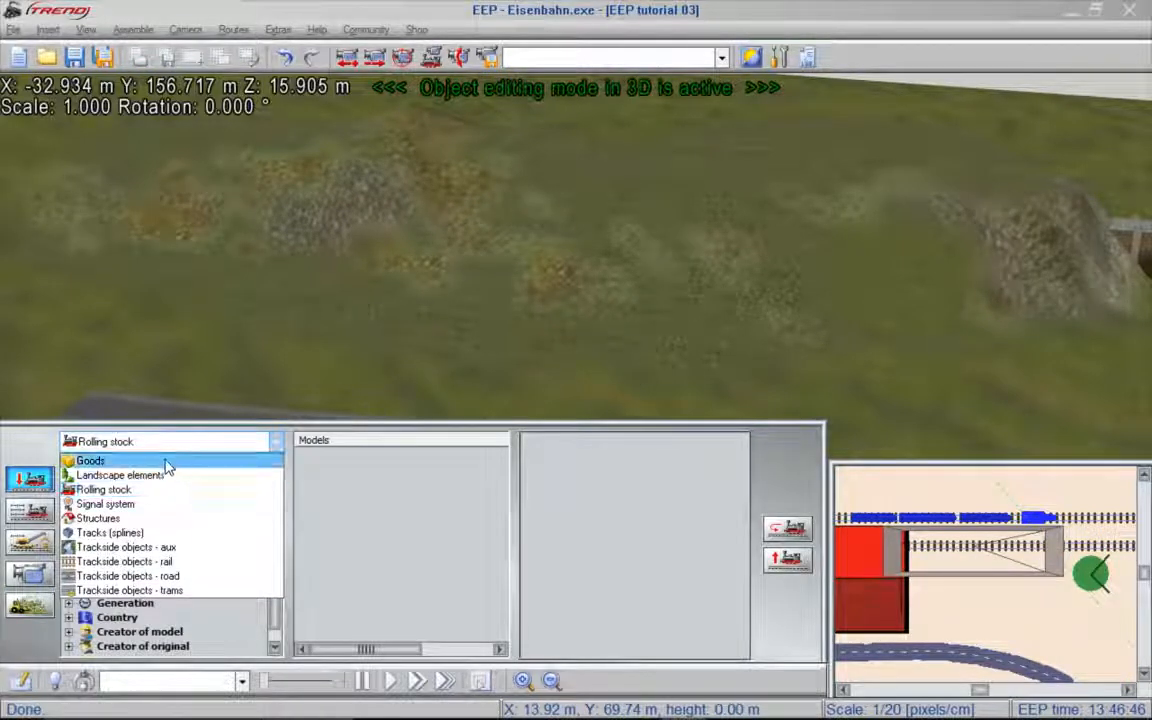
{"action": "left_click", "coordinate": [160, 476]}
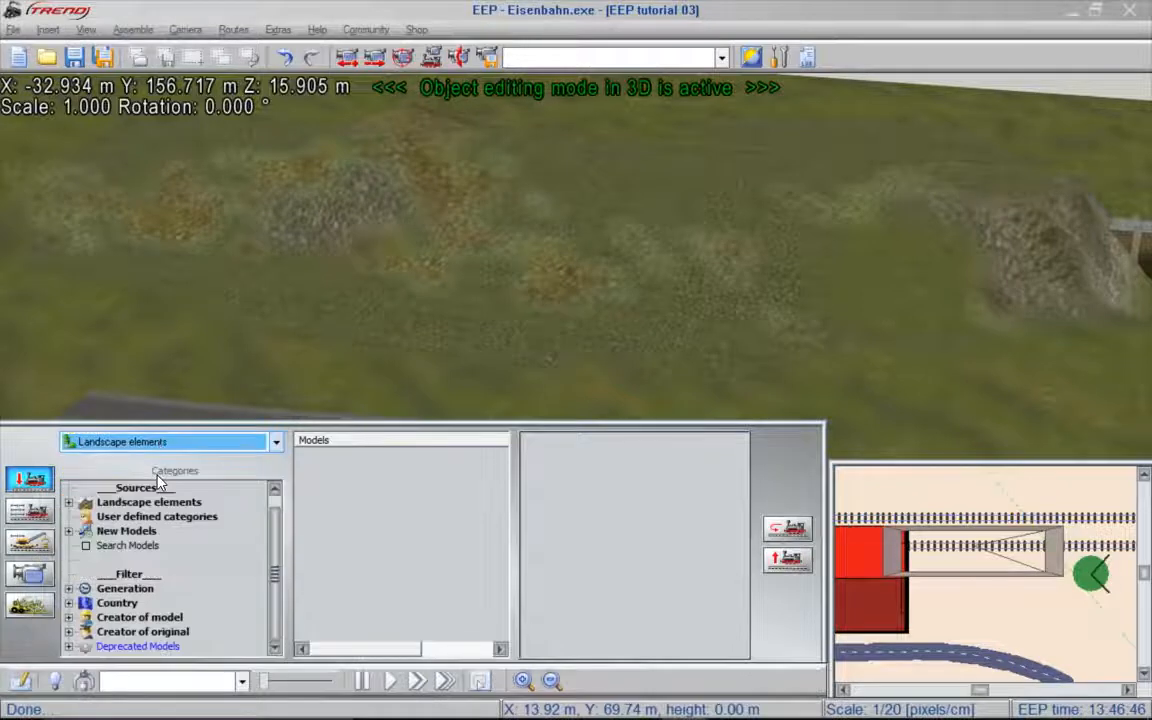
{"action": "left_click", "coordinate": [152, 503]}
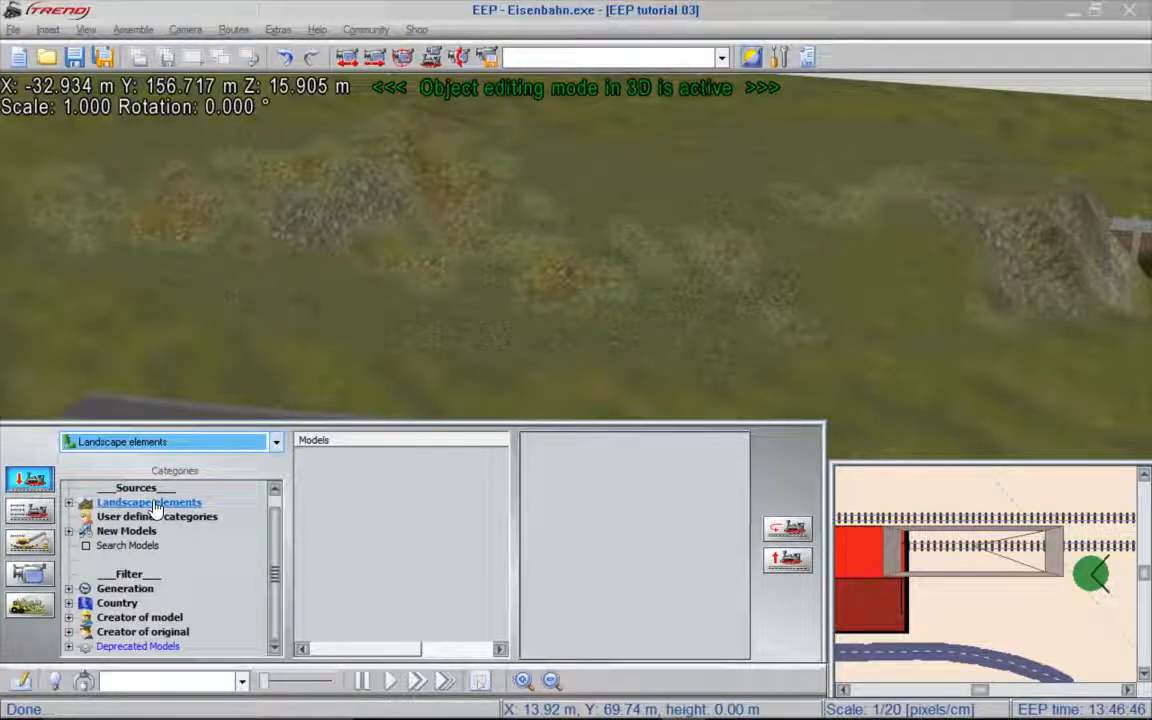
{"action": "double_click", "coordinate": [153, 505]}
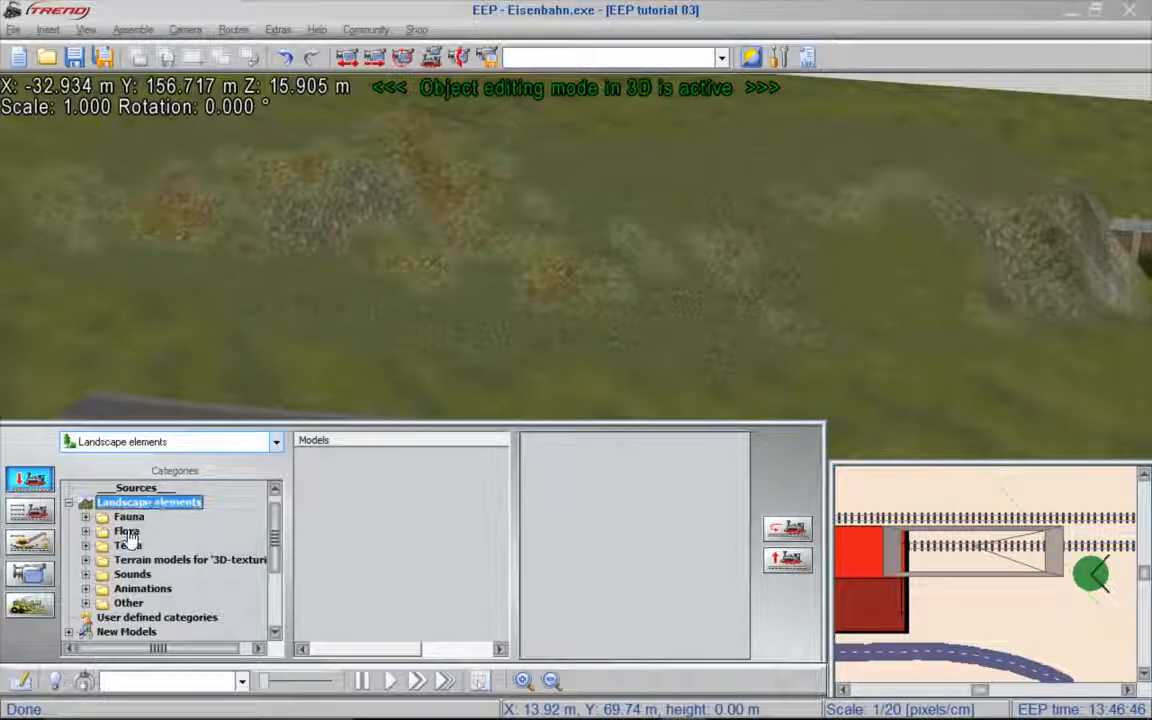
{"action": "double_click", "coordinate": [128, 532]}
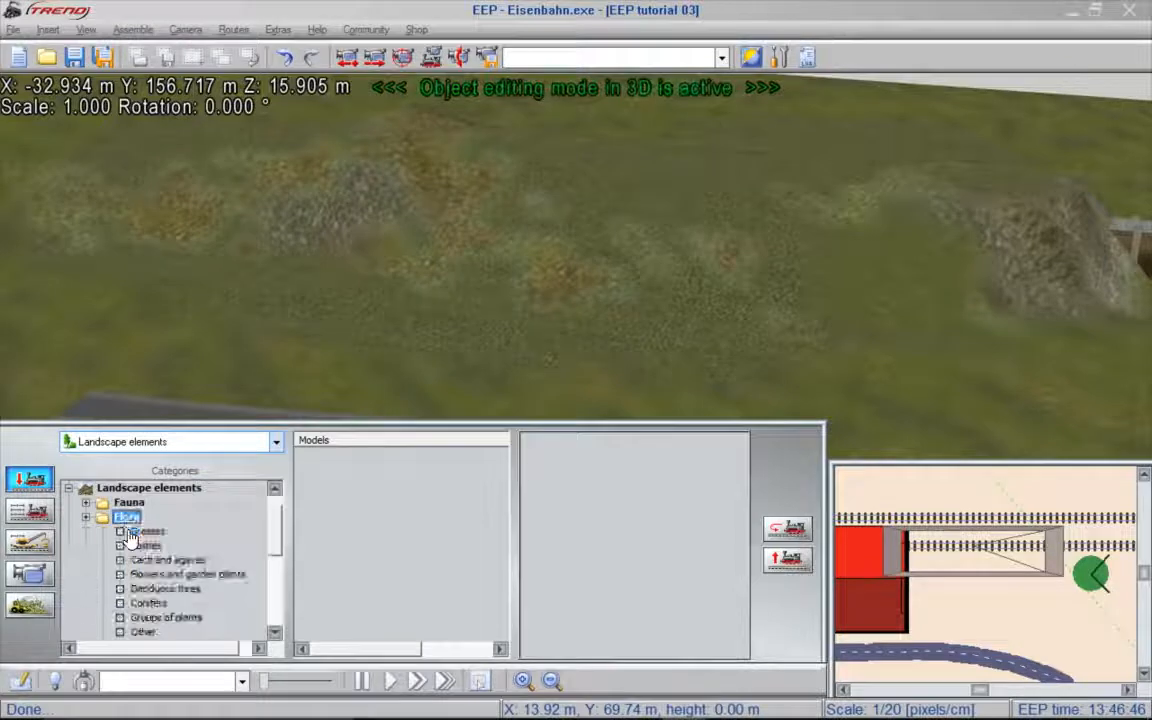
{"action": "left_click", "coordinate": [147, 604]}
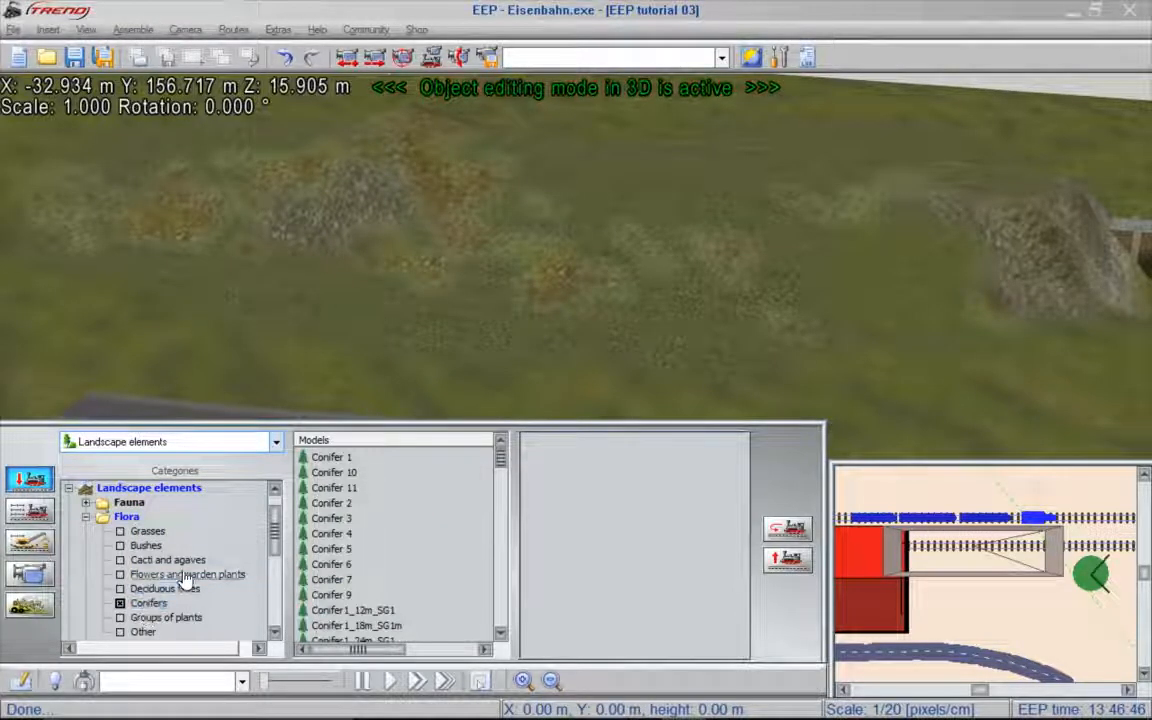
- Plant three Conifer 10 trees in a loose row up the textured hillside
{"action": "left_click", "coordinate": [318, 474]}
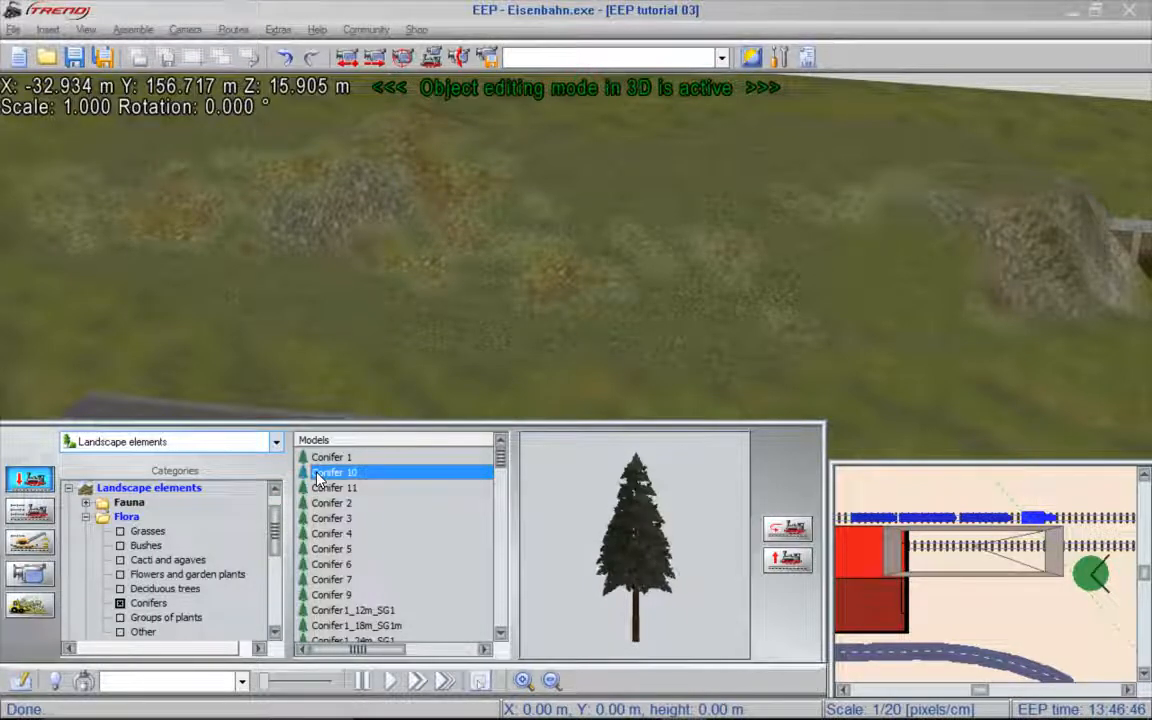
{"action": "left_click", "coordinate": [563, 368]}
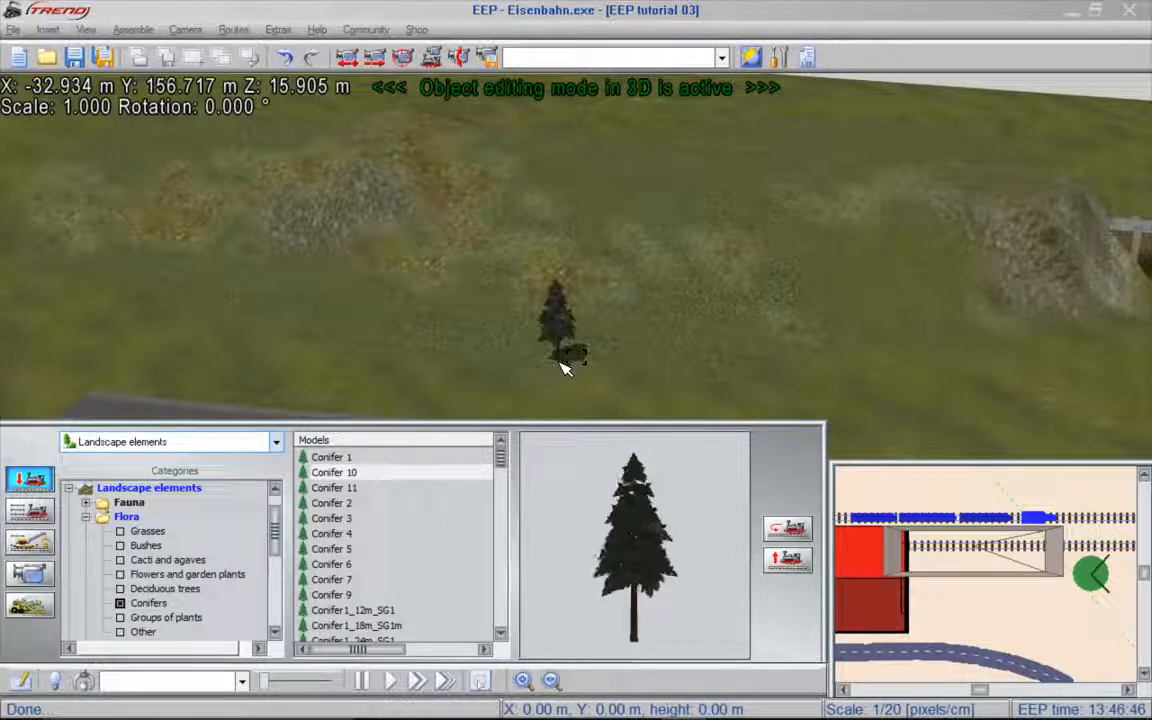
{"action": "left_click", "coordinate": [532, 225]}
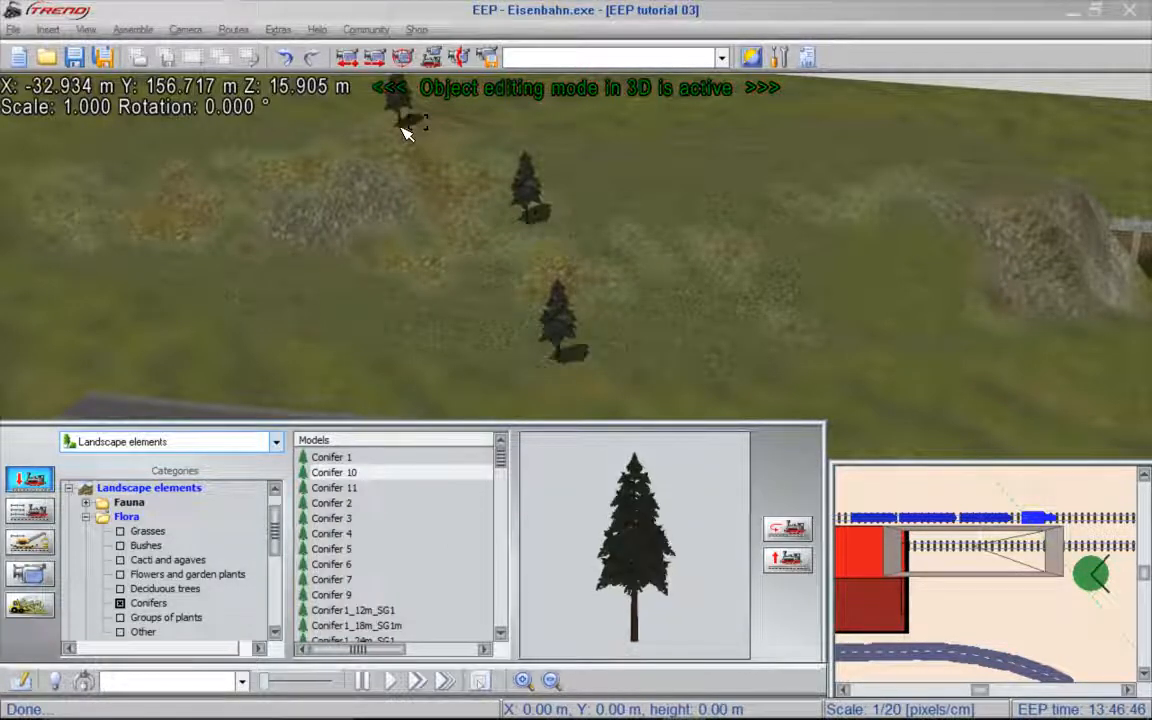
- Move the foremost conifer to about X 22.6 m, Y 91.9 m
{"action": "right_click", "coordinate": [565, 325]}
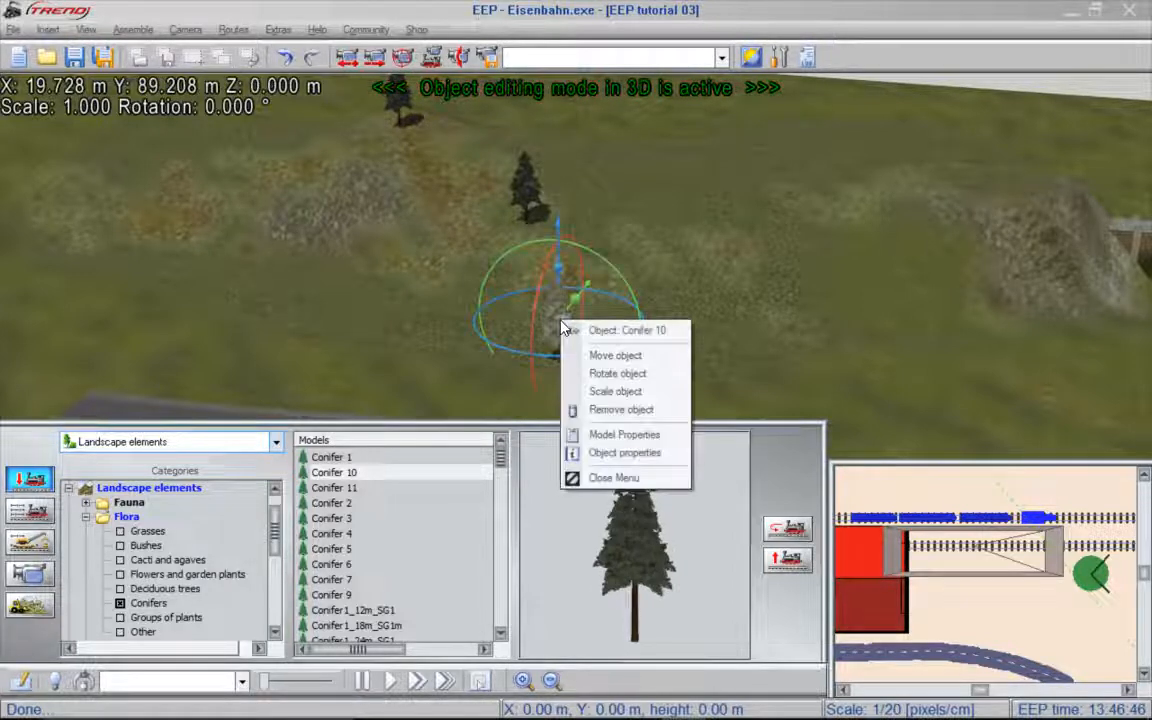
{"action": "left_click", "coordinate": [624, 357]}
{"action": "right_click_drag", "start_coordinate": [612, 368], "coordinate": [862, 363]}
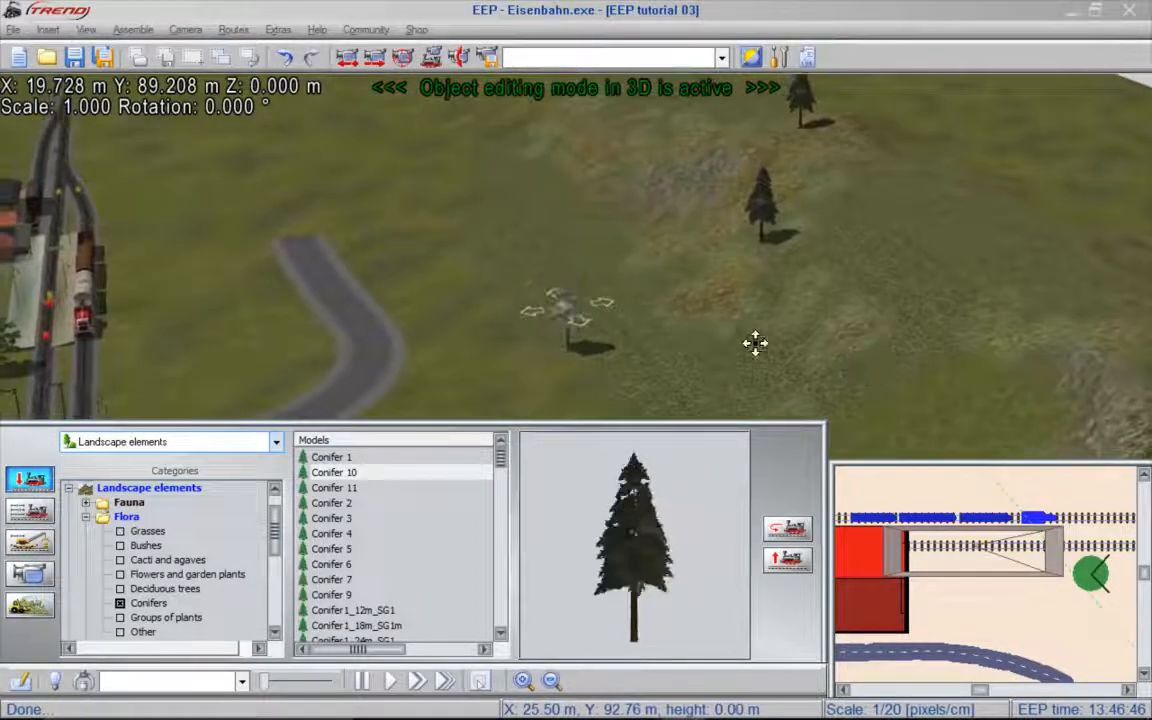
{"action": "left_click_drag", "start_coordinate": [565, 315], "coordinate": [670, 318]}
{"action": "left_click_drag", "start_coordinate": [755, 313], "coordinate": [586, 320]}
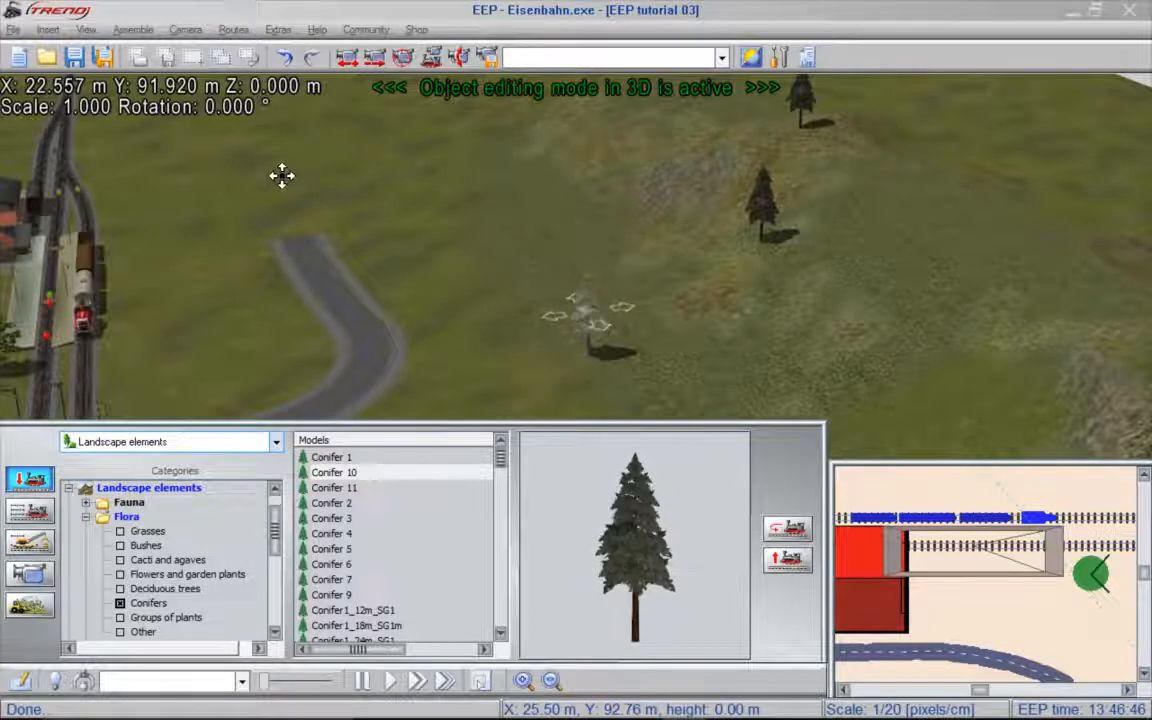
- Match the foremost conifer's height to the surface and move it up the slope beside the other two conifers
{"action": "left_click", "coordinate": [55, 30]}
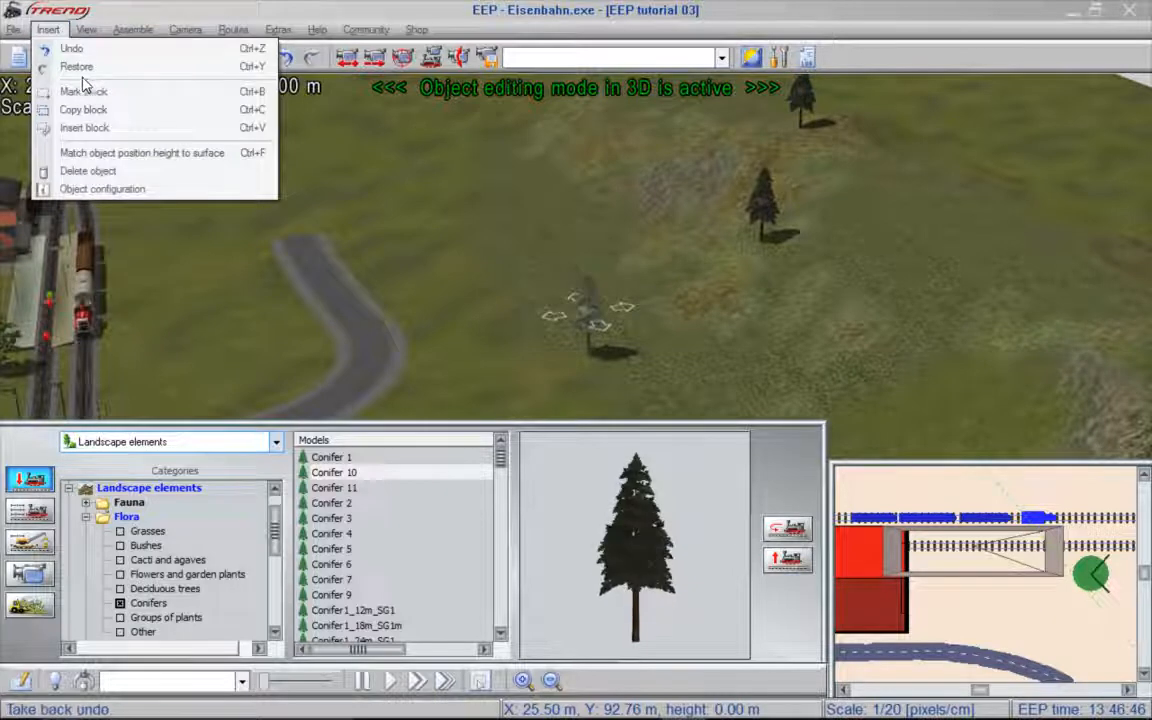
{"action": "left_click", "coordinate": [212, 159]}
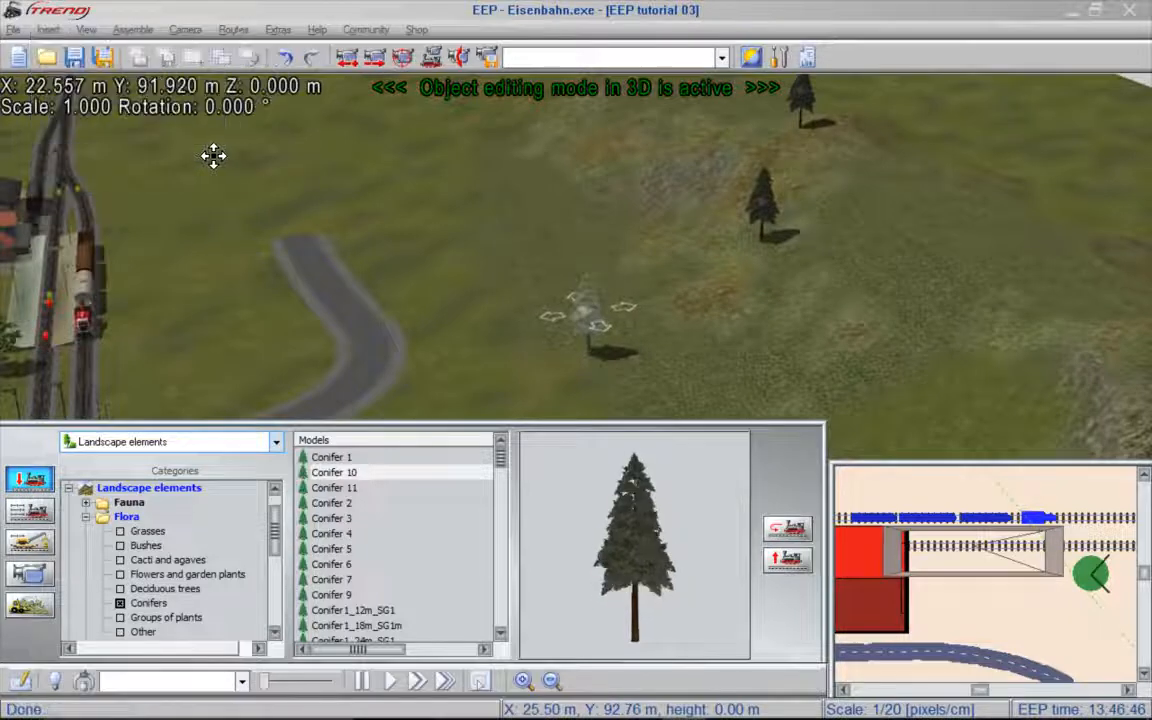
{"action": "left_click_drag", "start_coordinate": [586, 321], "coordinate": [824, 177]}
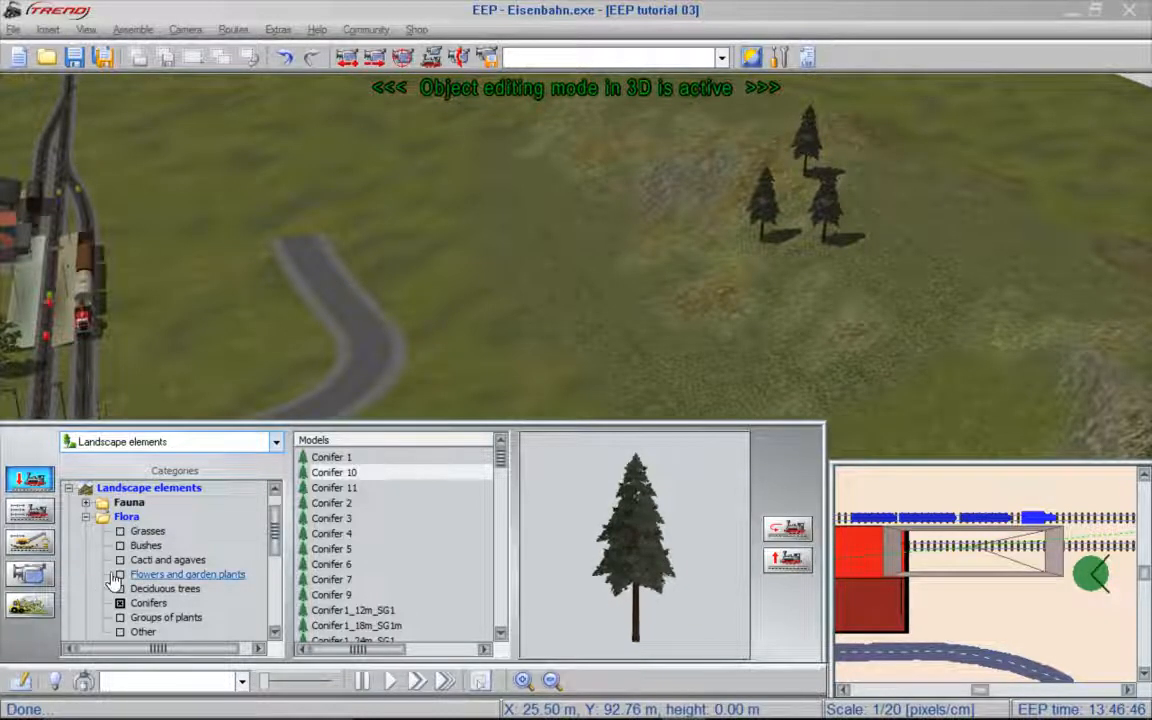
- Switch to the 2D planning view and list the conifer models of the flora group with the model search filter off
{"action": "left_click", "coordinate": [28, 682]}
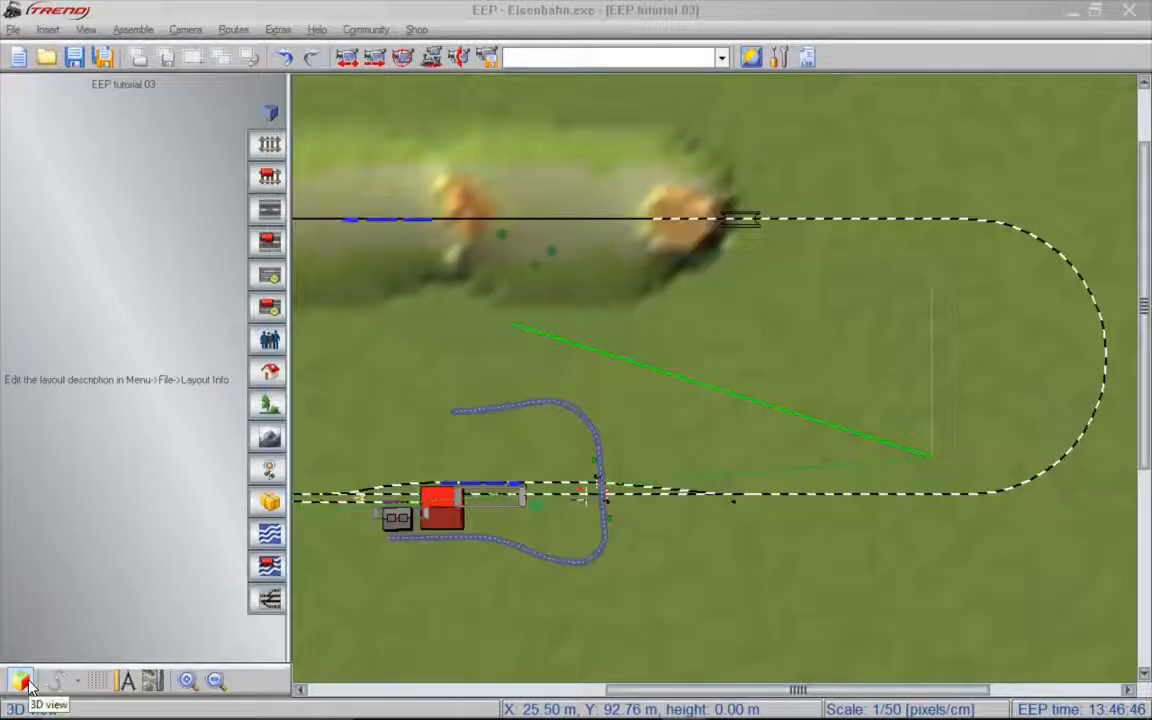
{"action": "left_click", "coordinate": [271, 406]}
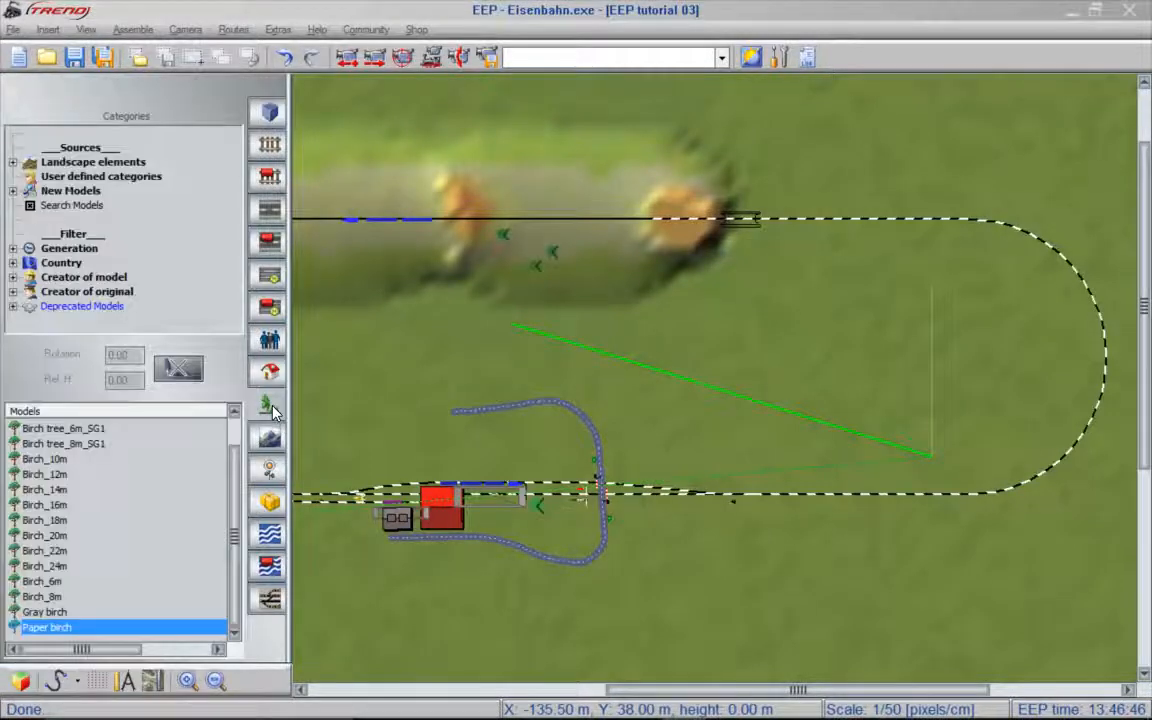
{"action": "double_click", "coordinate": [122, 163]}
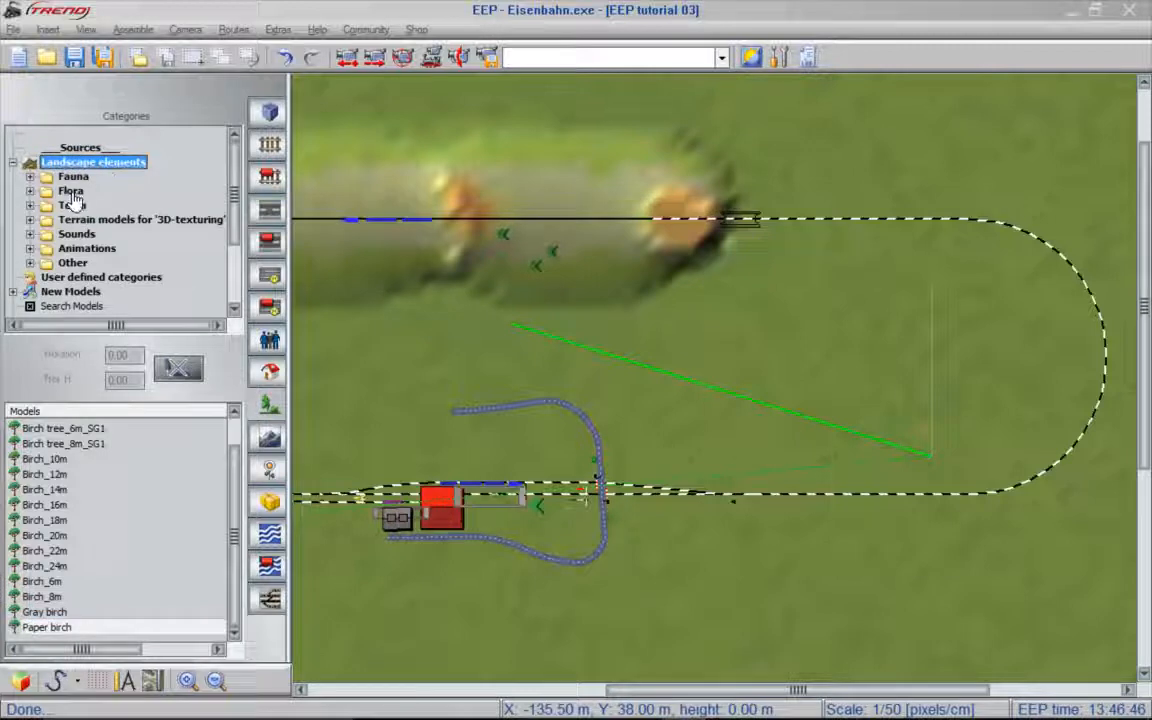
{"action": "double_click", "coordinate": [72, 191]}
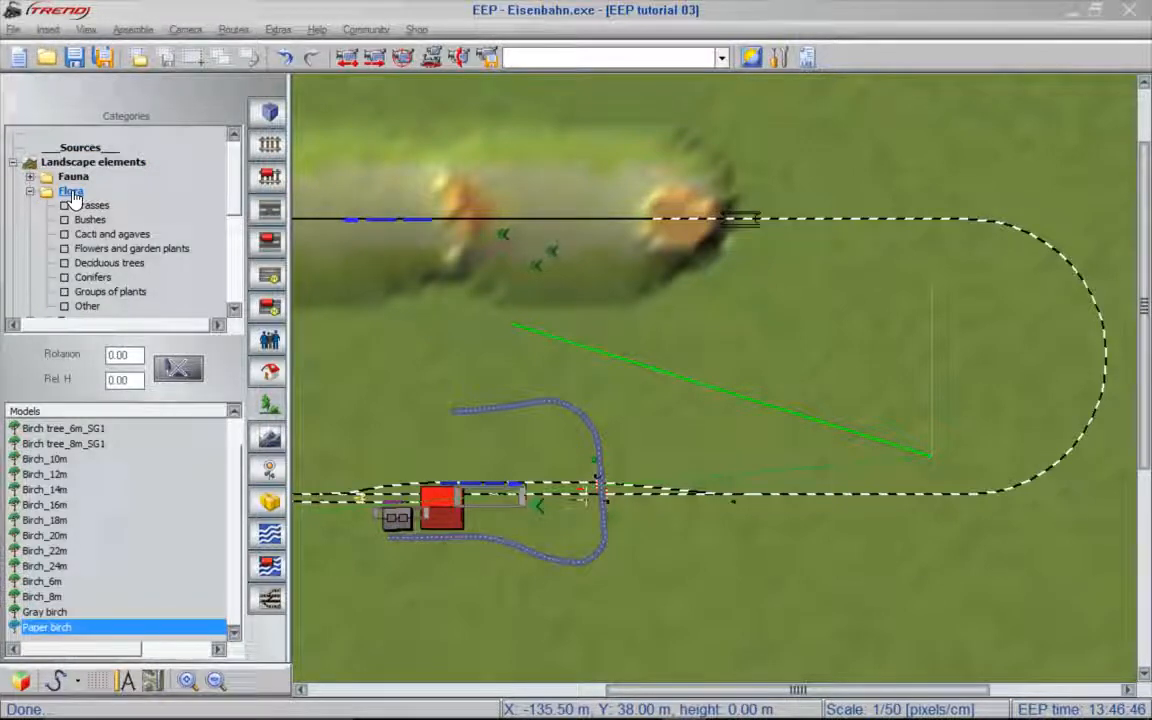
{"action": "left_click", "coordinate": [91, 278]}
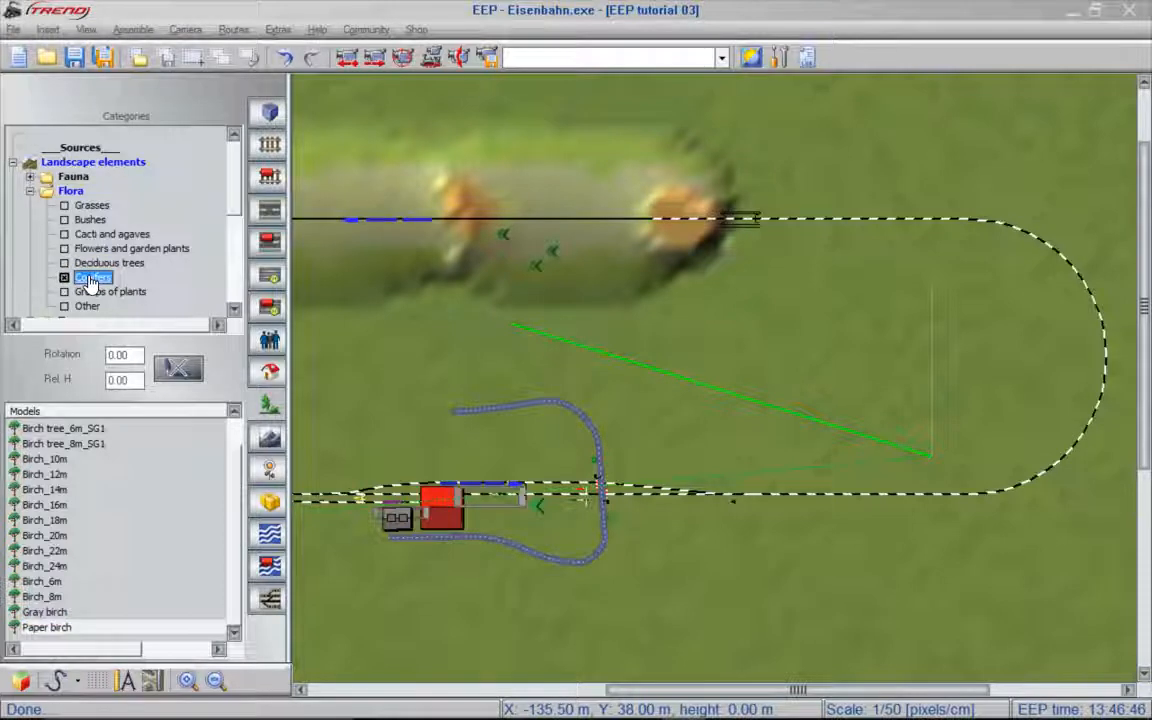
{"action": "mouse_move", "coordinate": [95, 489]}
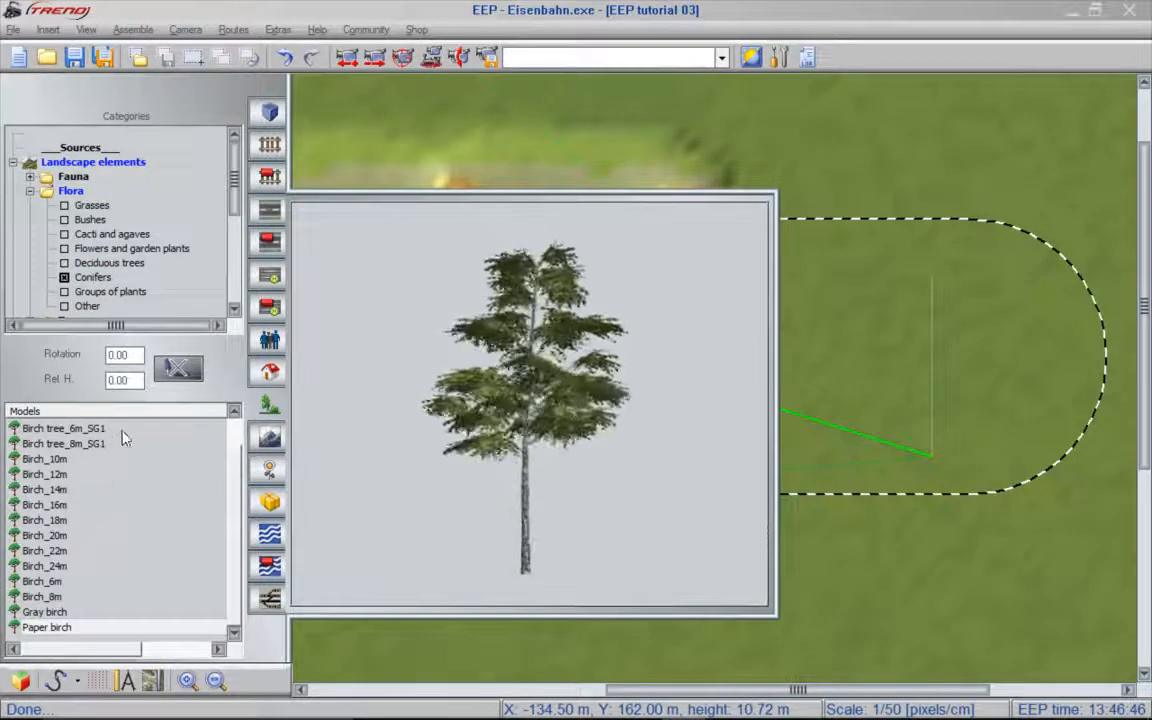
{"action": "left_click_drag", "start_coordinate": [235, 195], "coordinate": [201, 245]}
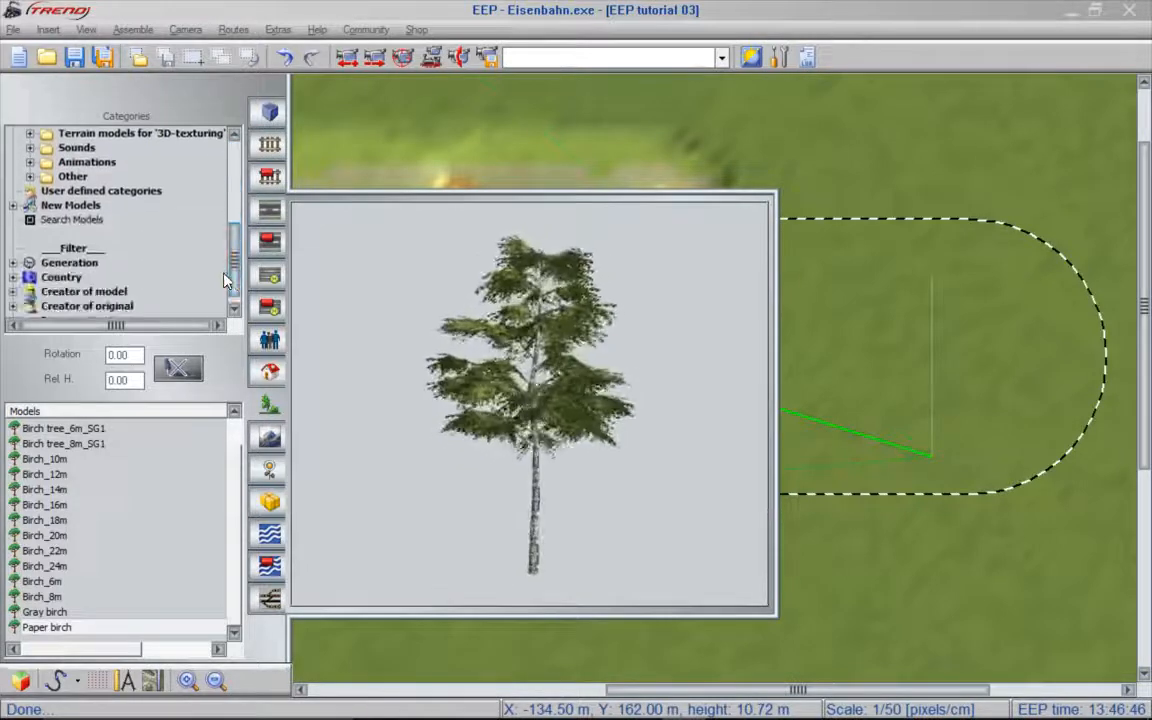
{"action": "left_click", "coordinate": [34, 225]}
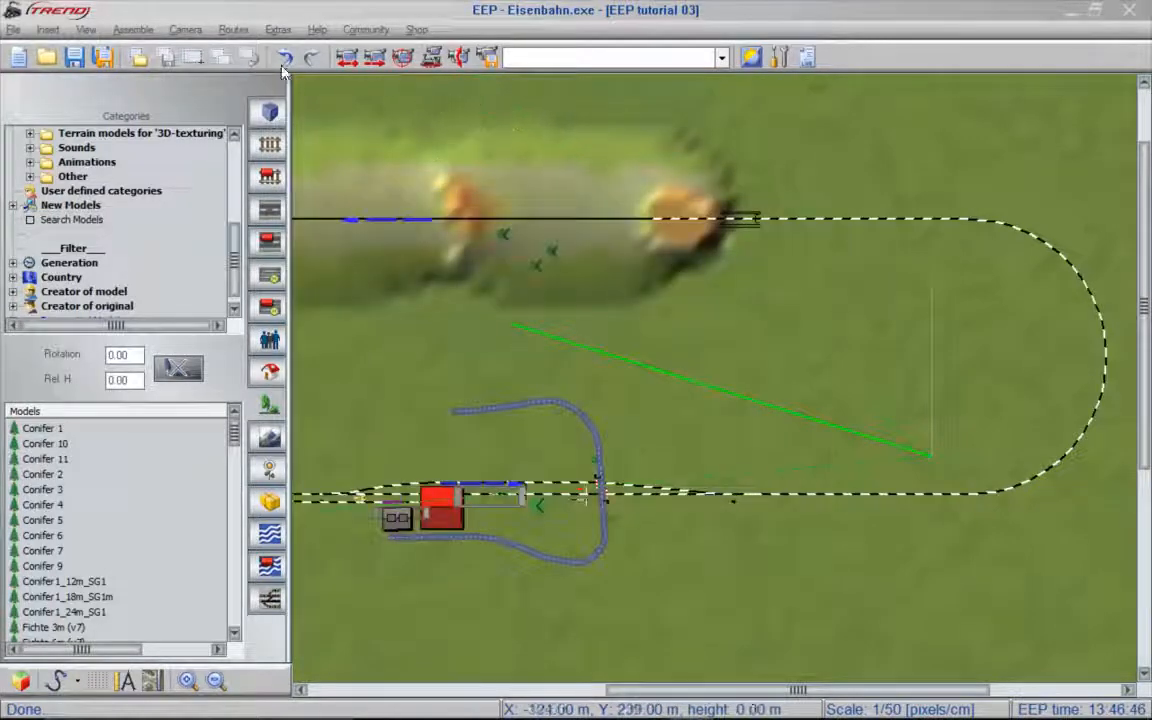
- Start the Scatter tool and mark a rectangular area over the hill's road-facing slope between the tunnel portals
{"action": "left_click", "coordinate": [146, 31]}
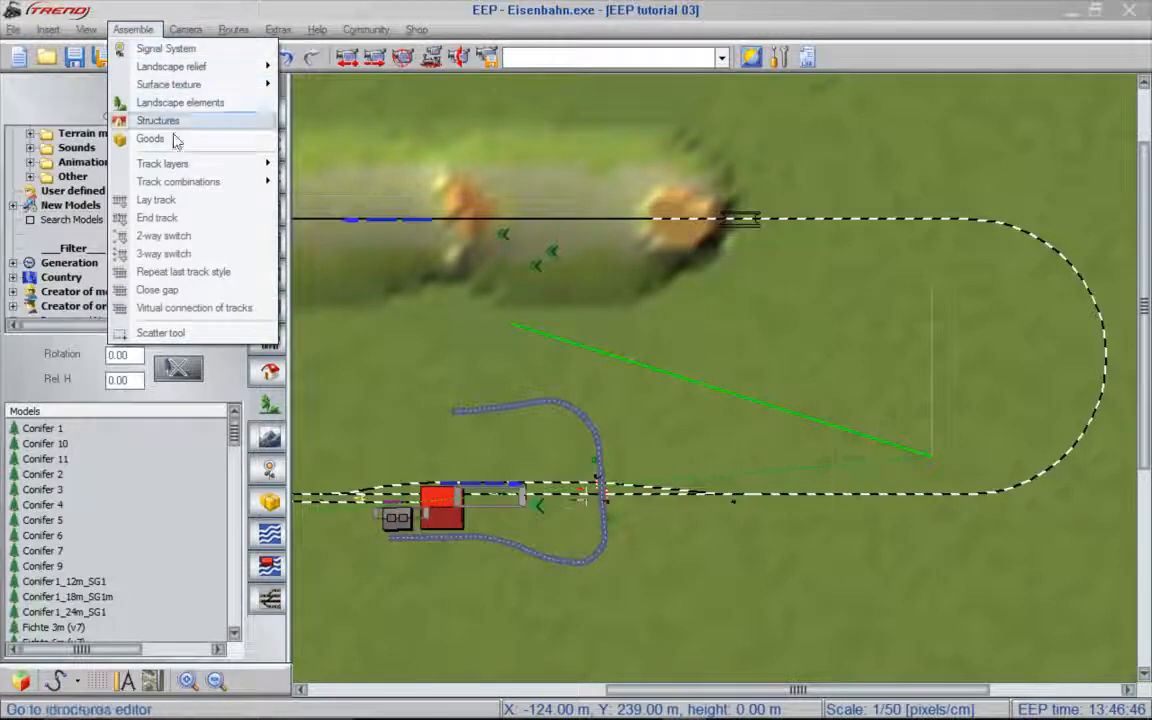
{"action": "left_click", "coordinate": [170, 332]}
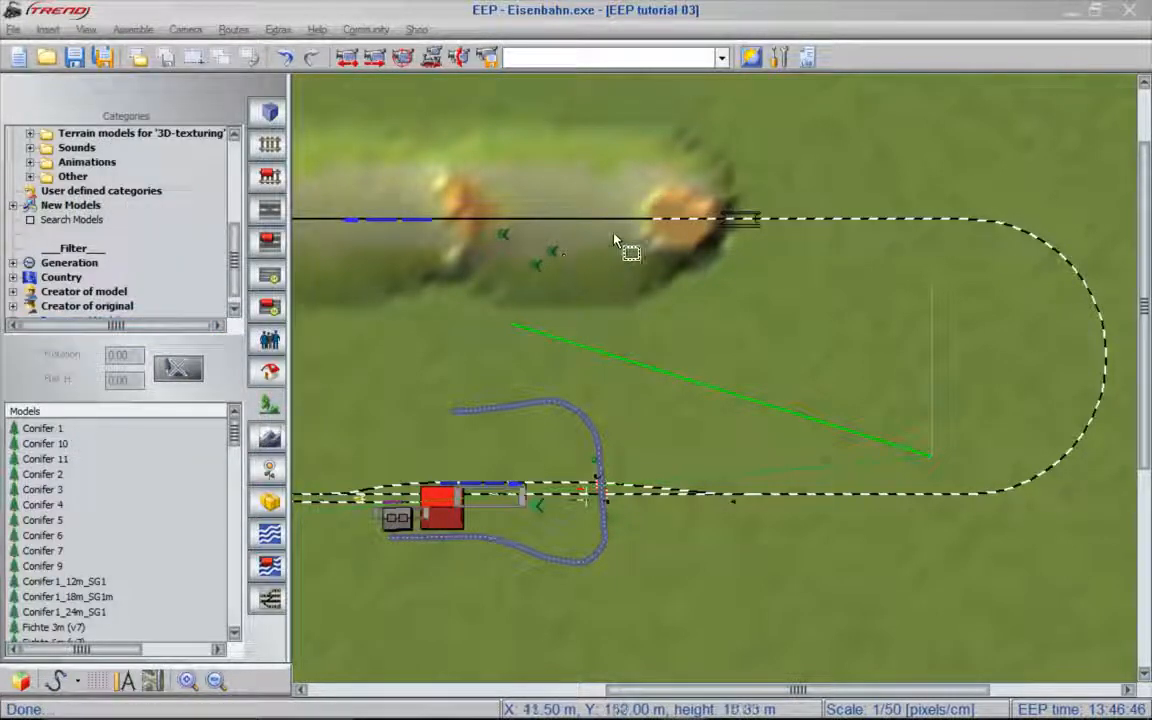
{"action": "left_click_drag", "start_coordinate": [715, 192], "coordinate": [413, 343]}
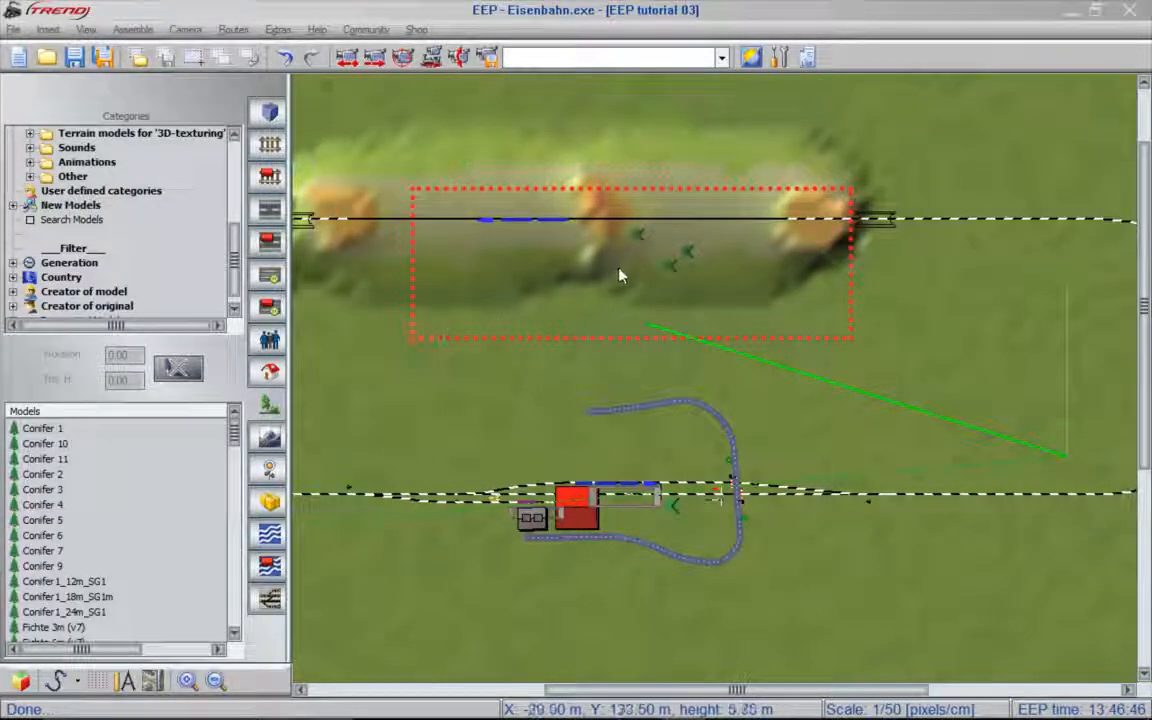
- Scatter Conifer 11 over the marked area with minimum distance 10, scaling 0.7 to 1.3 and maximum model rotation 360
{"action": "left_click", "coordinate": [620, 275]}
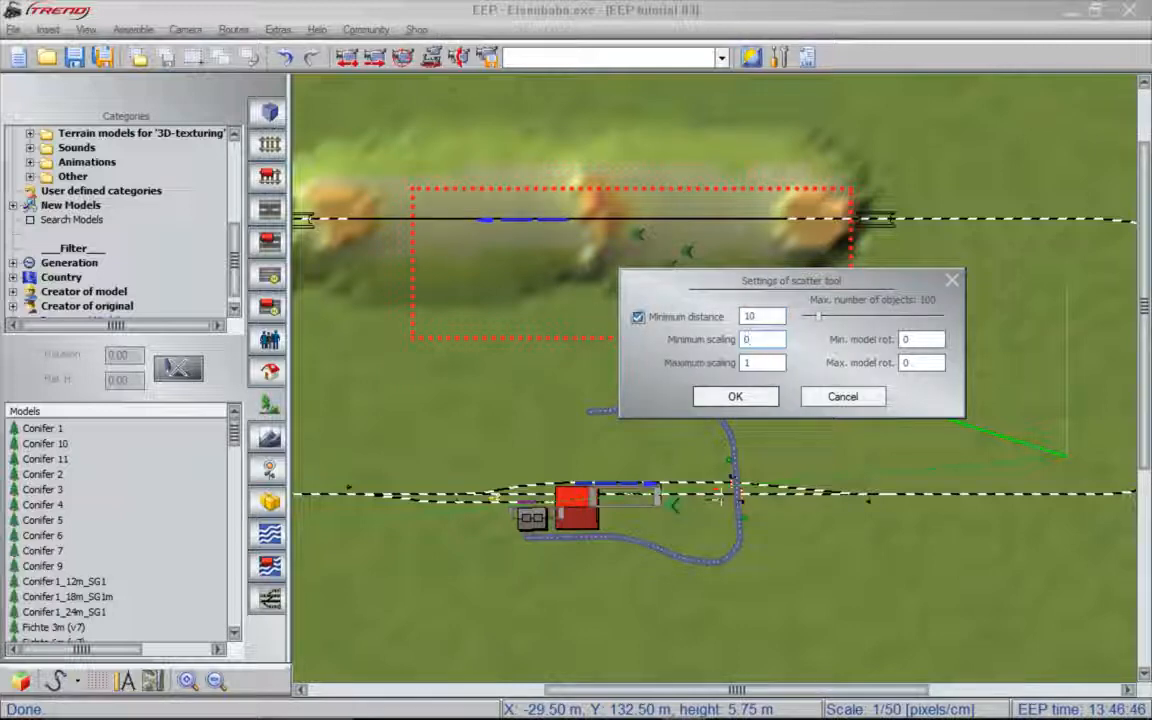
{"action": "key", "text": "Tab"}
{"action": "type", "text": ".3"}
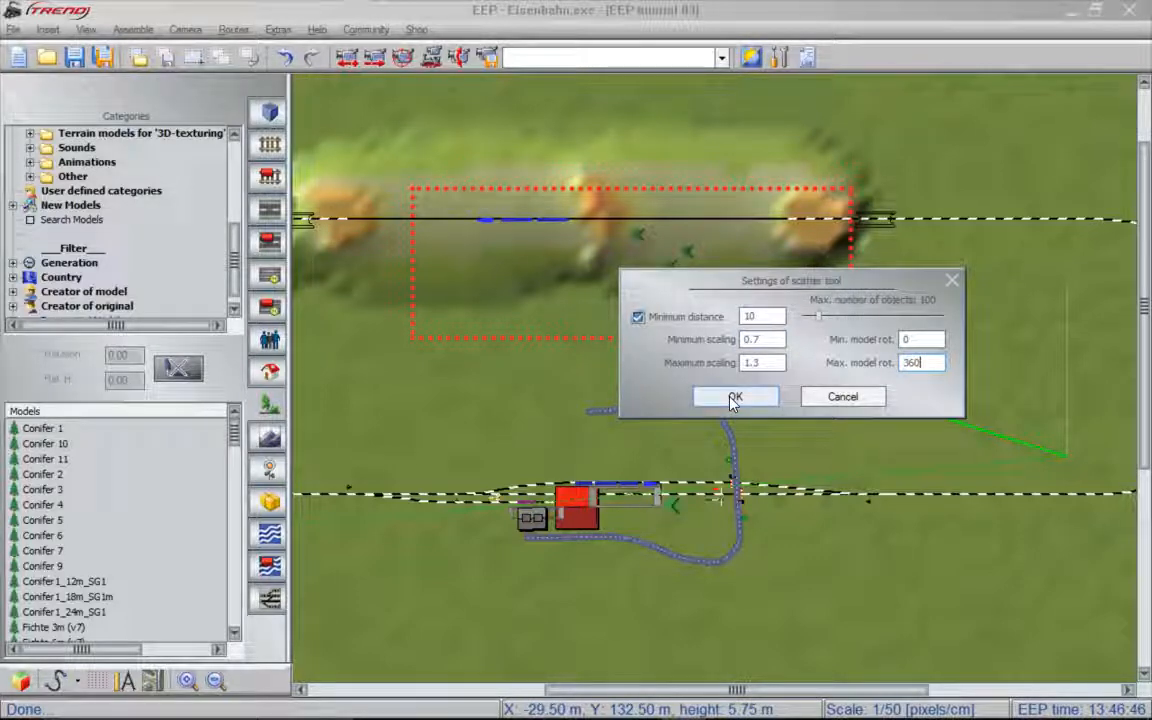
{"action": "left_click", "coordinate": [735, 398]}
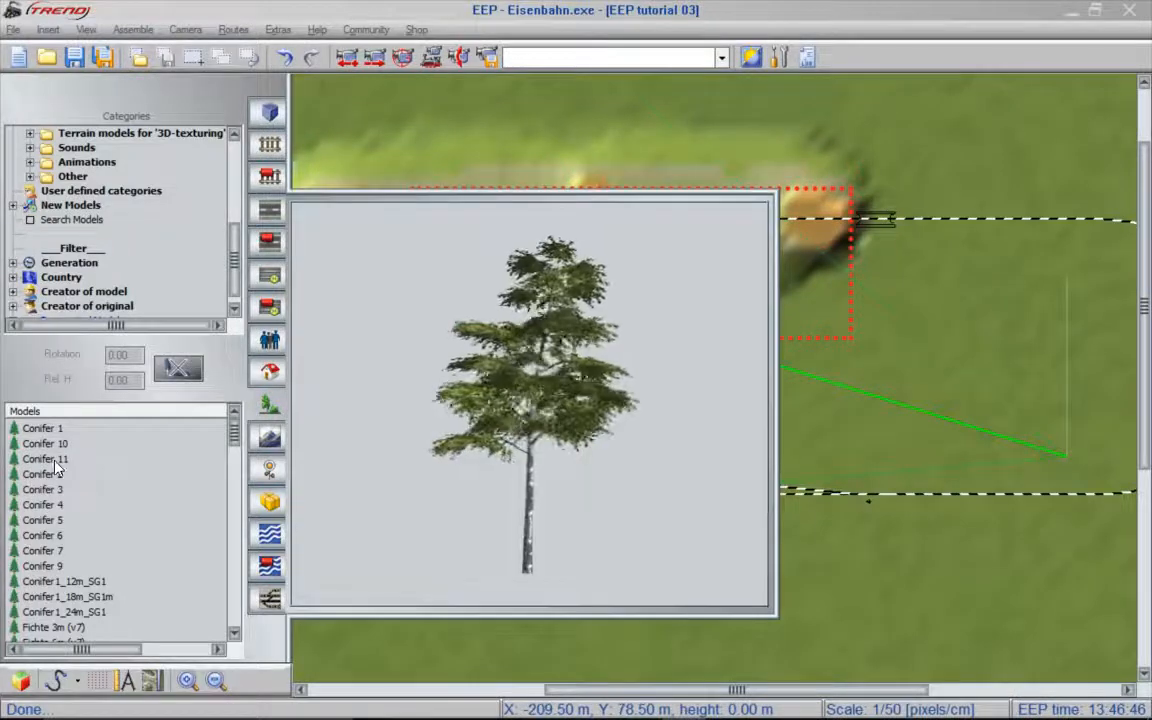
{"action": "left_click", "coordinate": [55, 461]}
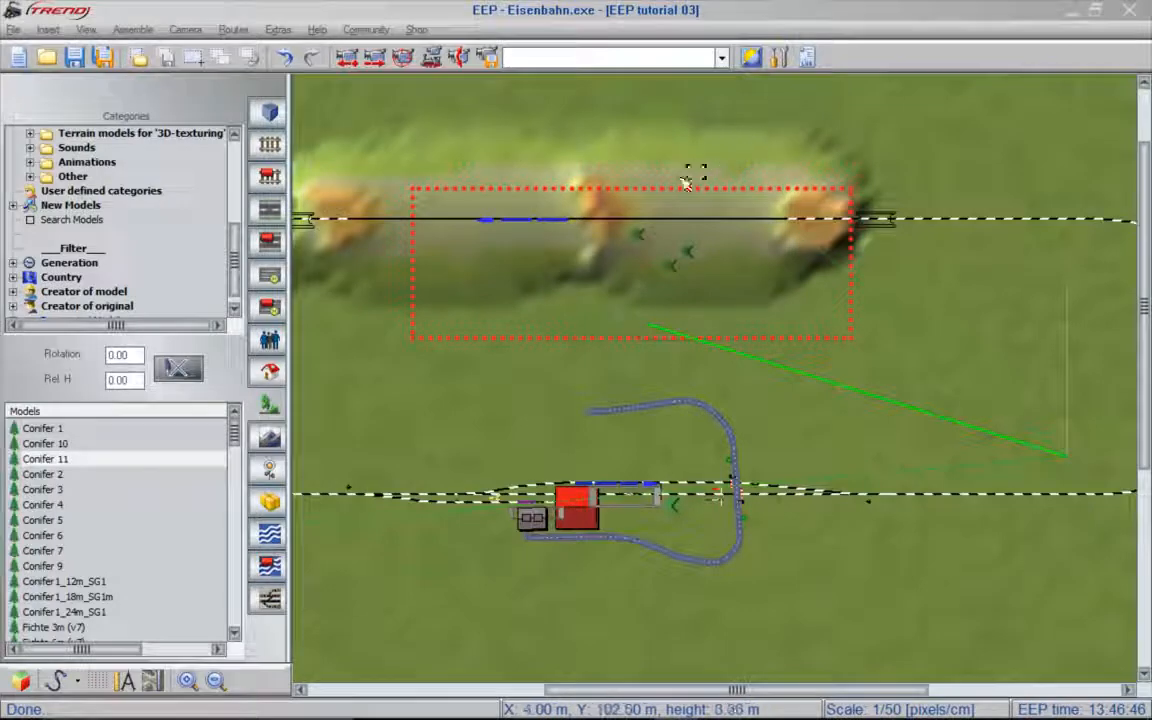
{"action": "left_click", "coordinate": [516, 290]}
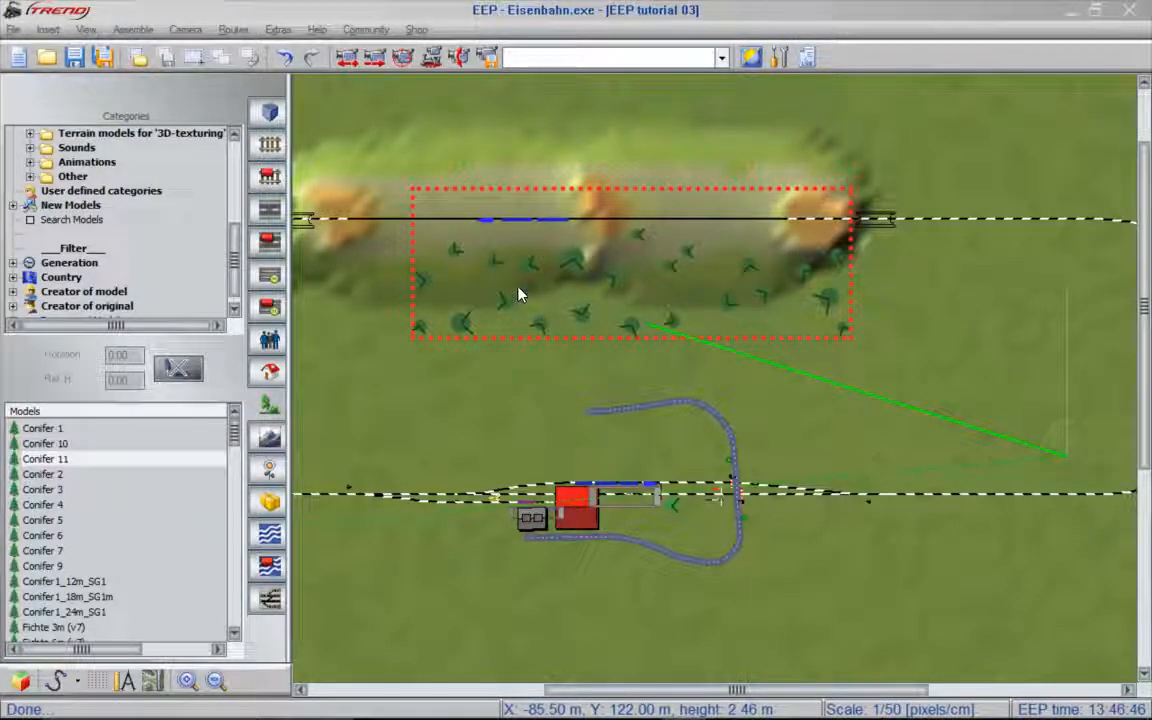
- List the deciduous tree models of the flora group in place of the conifers
{"action": "scroll", "coordinate": [605, 270], "scroll_direction": "up", "scroll_amount": 3}
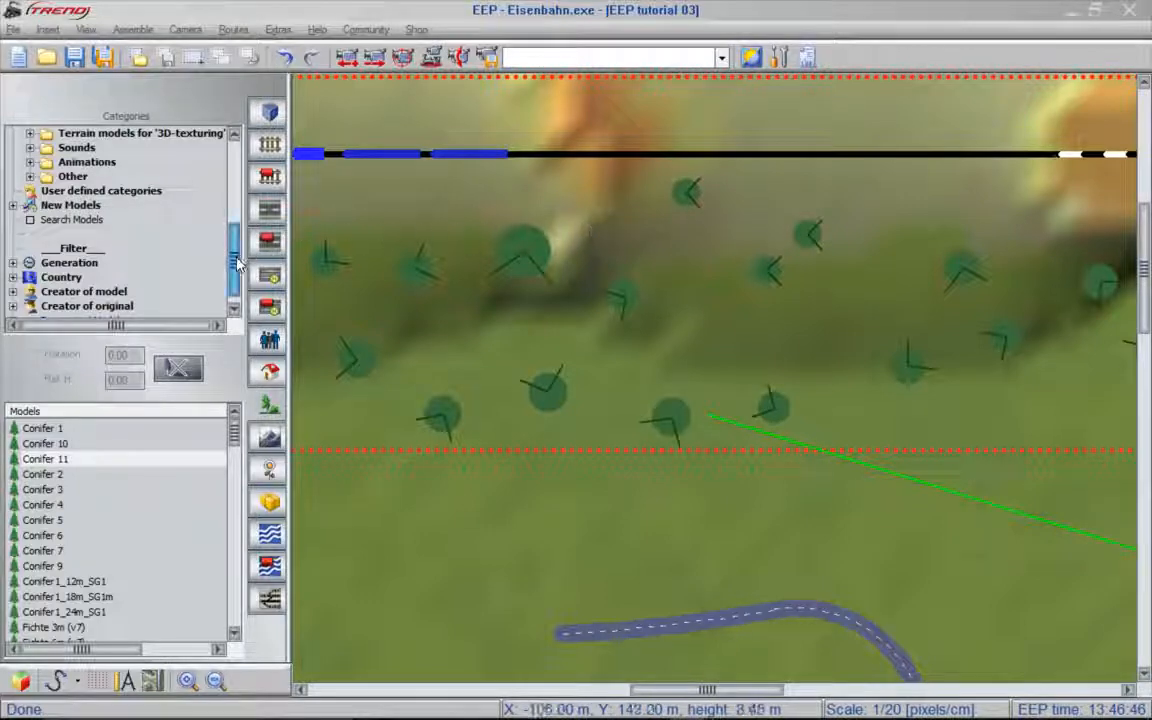
{"action": "scroll", "coordinate": [150, 258], "scroll_direction": "up", "scroll_amount": 5}
{"action": "left_click", "coordinate": [95, 277]}
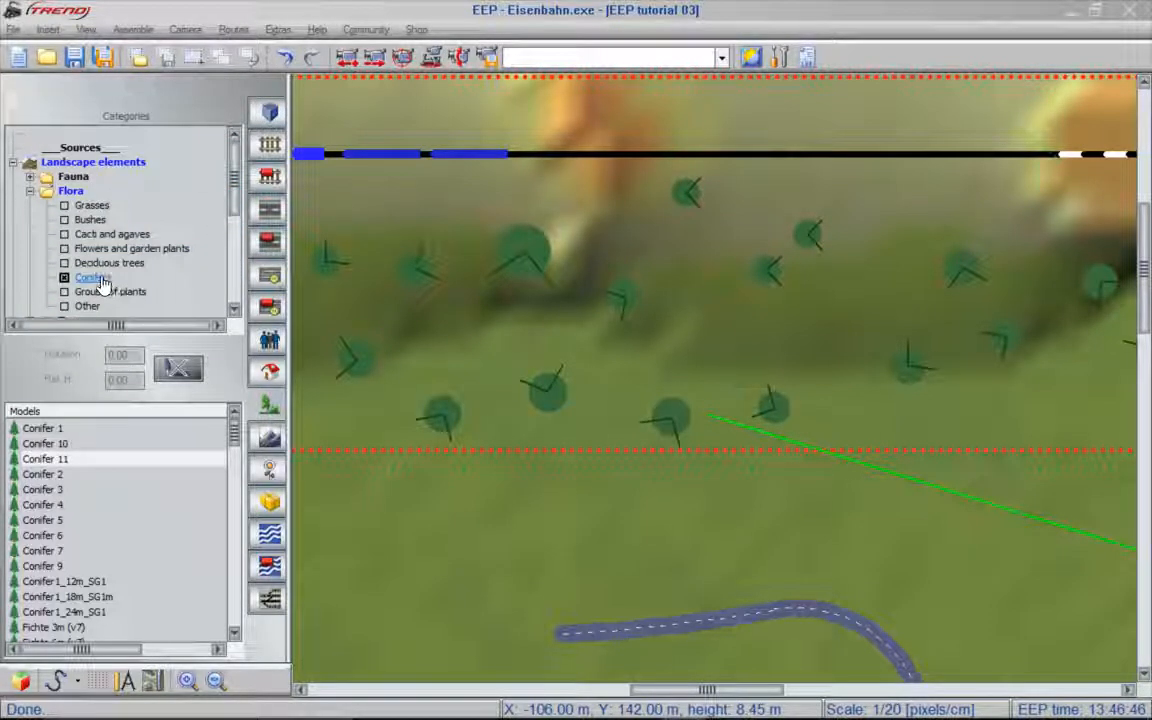
{"action": "left_click", "coordinate": [100, 264]}
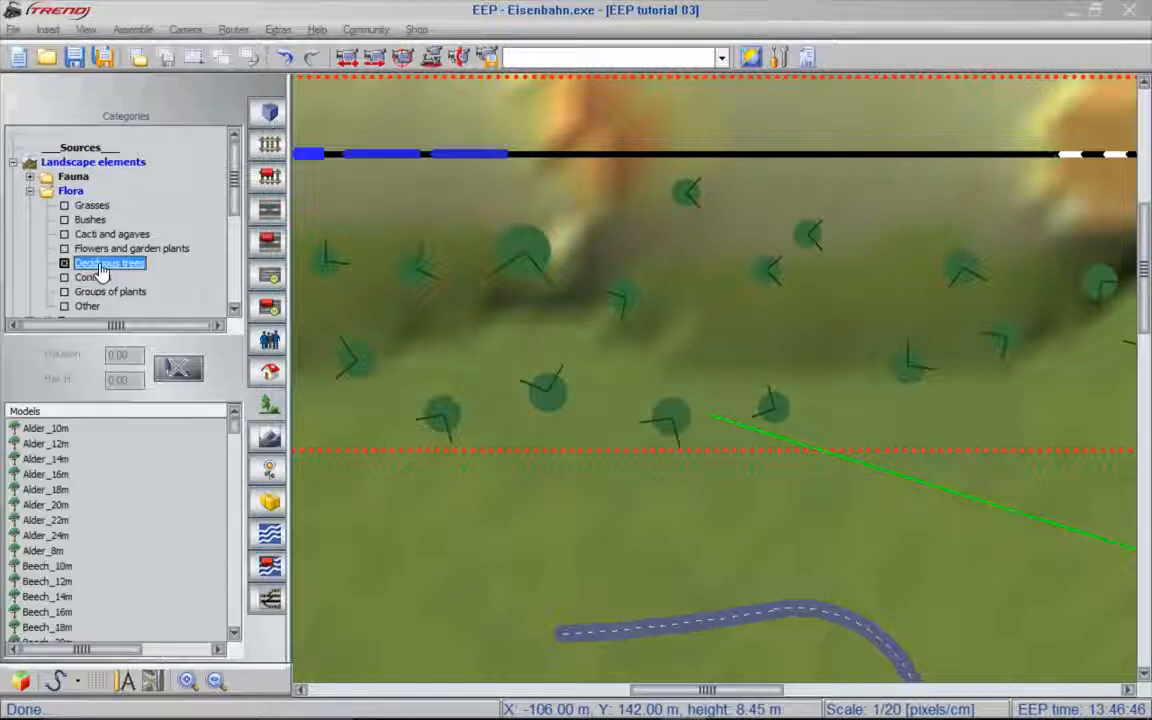
- Set the scatter tool's minimum distance to 4 and scatter Alder_14m trees over the same marked area
{"action": "right_click", "coordinate": [751, 247]}
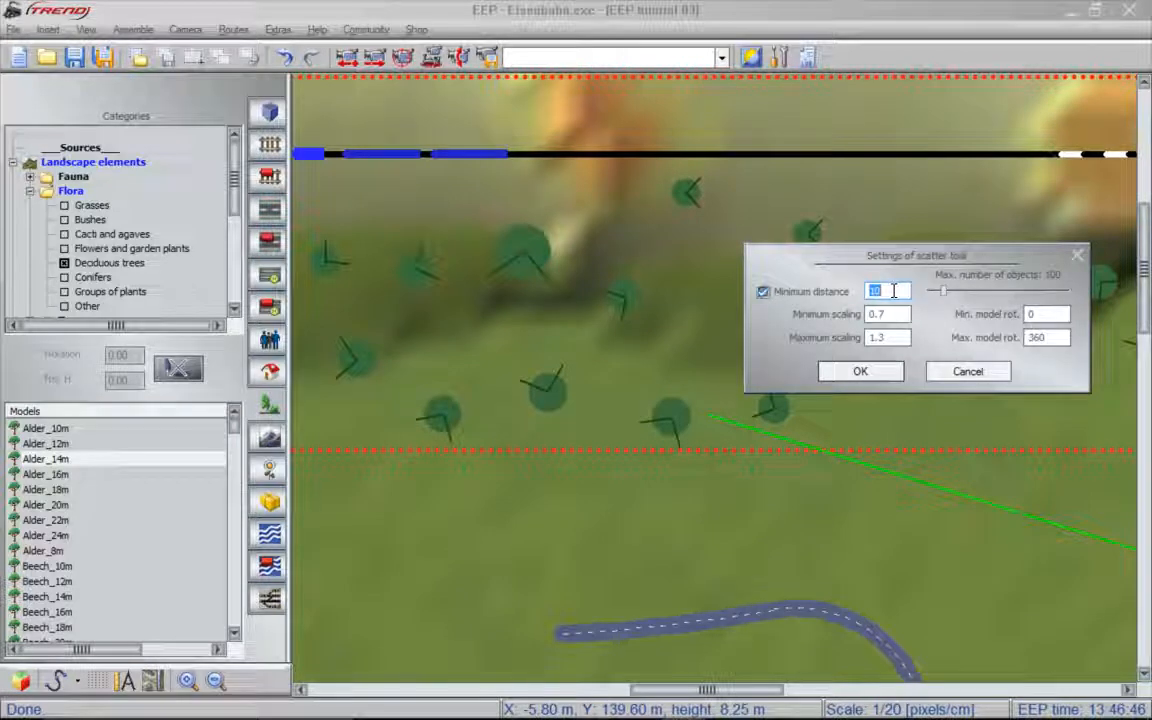
{"action": "type", "text": "4"}
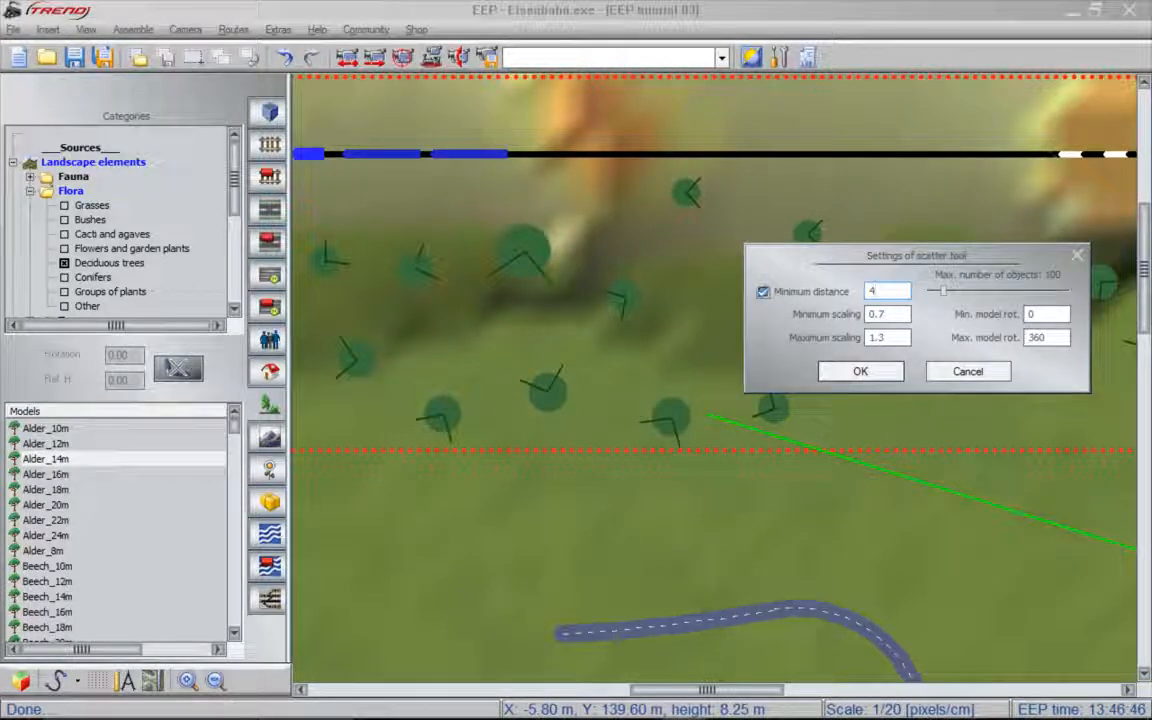
{"action": "left_click", "coordinate": [891, 373]}
{"action": "mouse_move", "coordinate": [74, 425]}
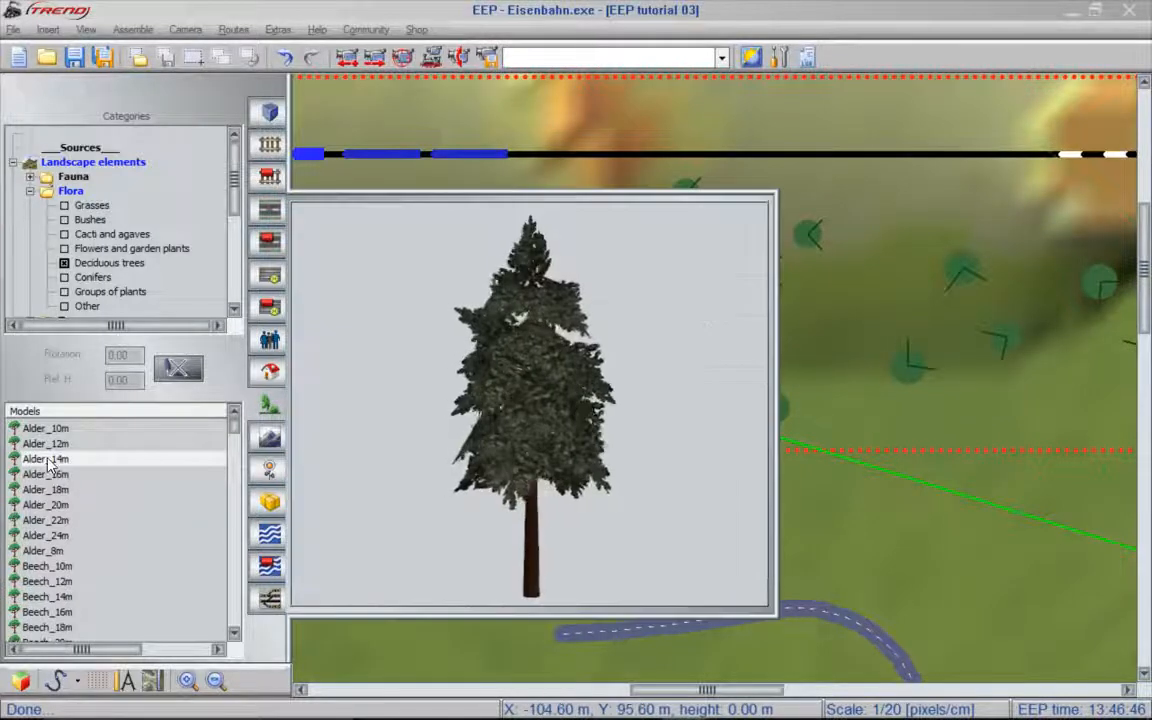
{"action": "left_click", "coordinate": [50, 458]}
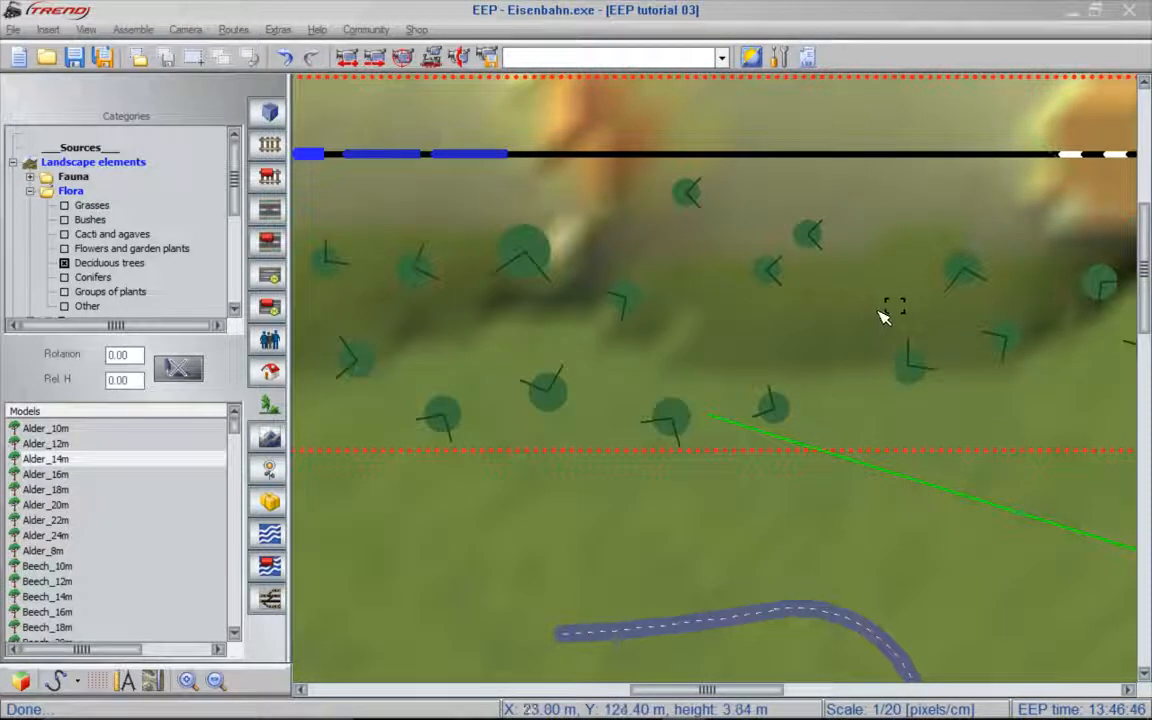
{"action": "left_click", "coordinate": [817, 318]}
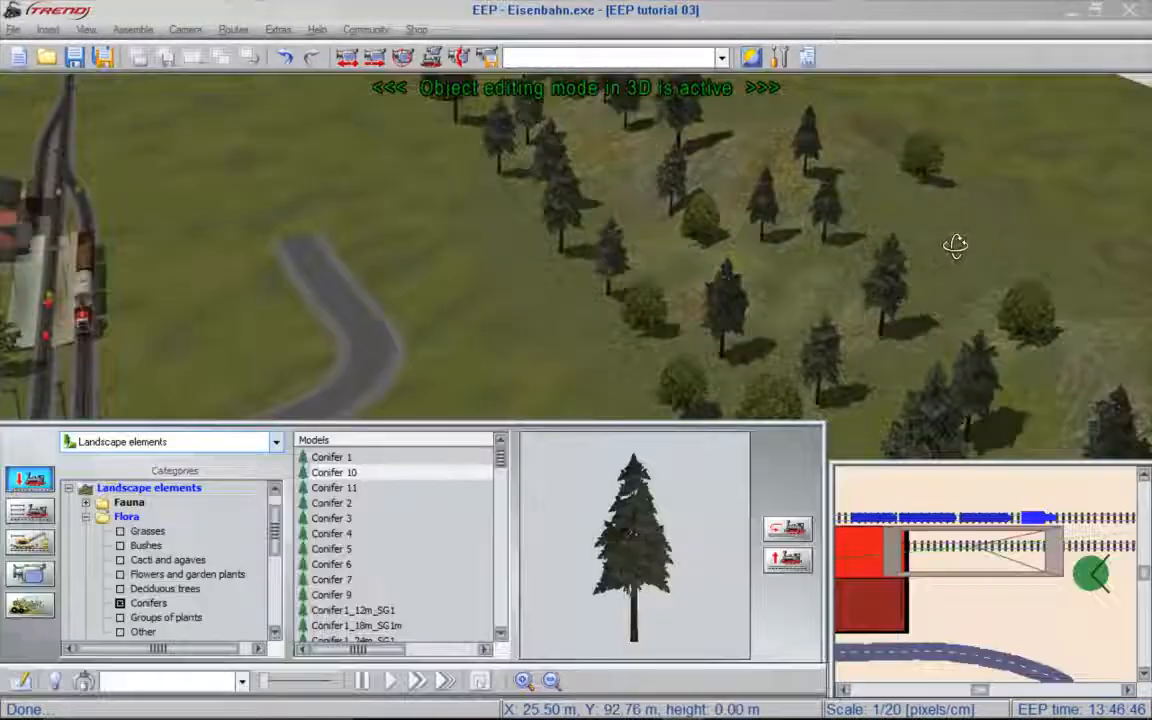
- Return to the 3D view and reposition several scattered conifers and deciduous trees into a denser grove on the hill
{"action": "right_click_drag", "start_coordinate": [956, 247], "coordinate": [875, 317]}
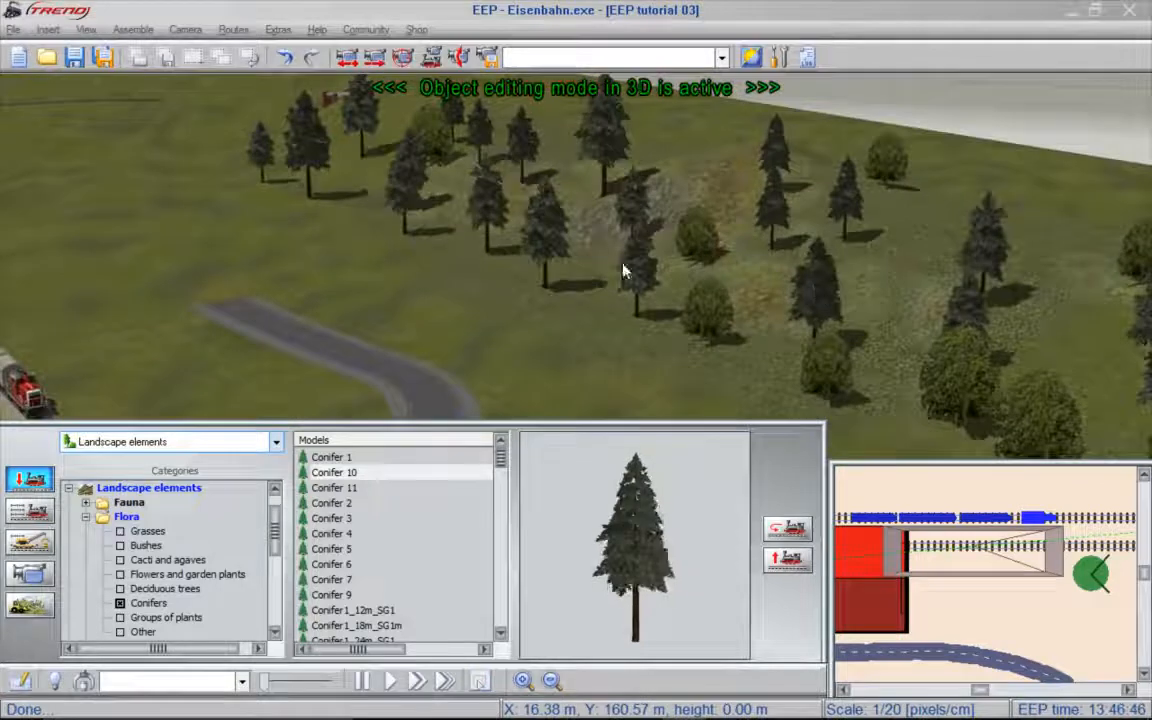
{"action": "right_click", "coordinate": [557, 242]}
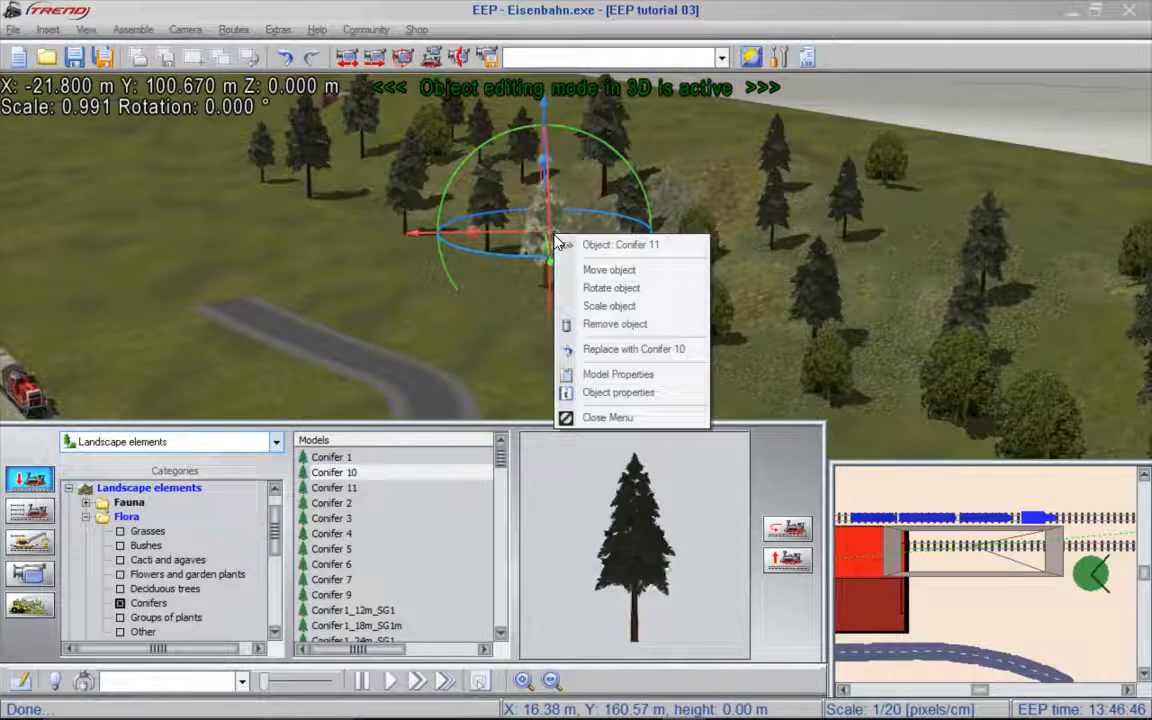
{"action": "left_click", "coordinate": [597, 268]}
{"action": "left_click_drag", "start_coordinate": [545, 231], "coordinate": [509, 329]}
{"action": "left_click_drag", "start_coordinate": [257, 159], "coordinate": [586, 287]}
{"action": "left_click_drag", "start_coordinate": [699, 309], "coordinate": [681, 141]}
{"action": "left_click_drag", "start_coordinate": [1054, 411], "coordinate": [925, 209]}
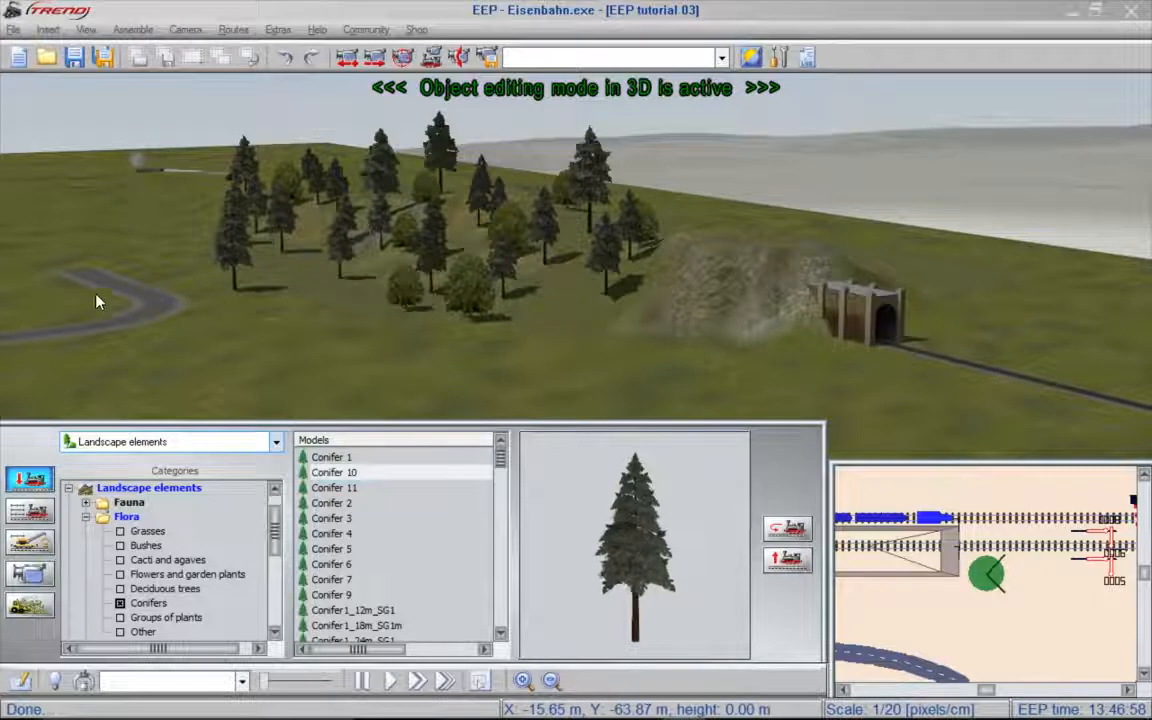
- Search the structure models for the Ruebeland buildings and select Haus_Ruebeland_Doreen_JE1 for the open land near the station
{"action": "left_click", "coordinate": [35, 308]}
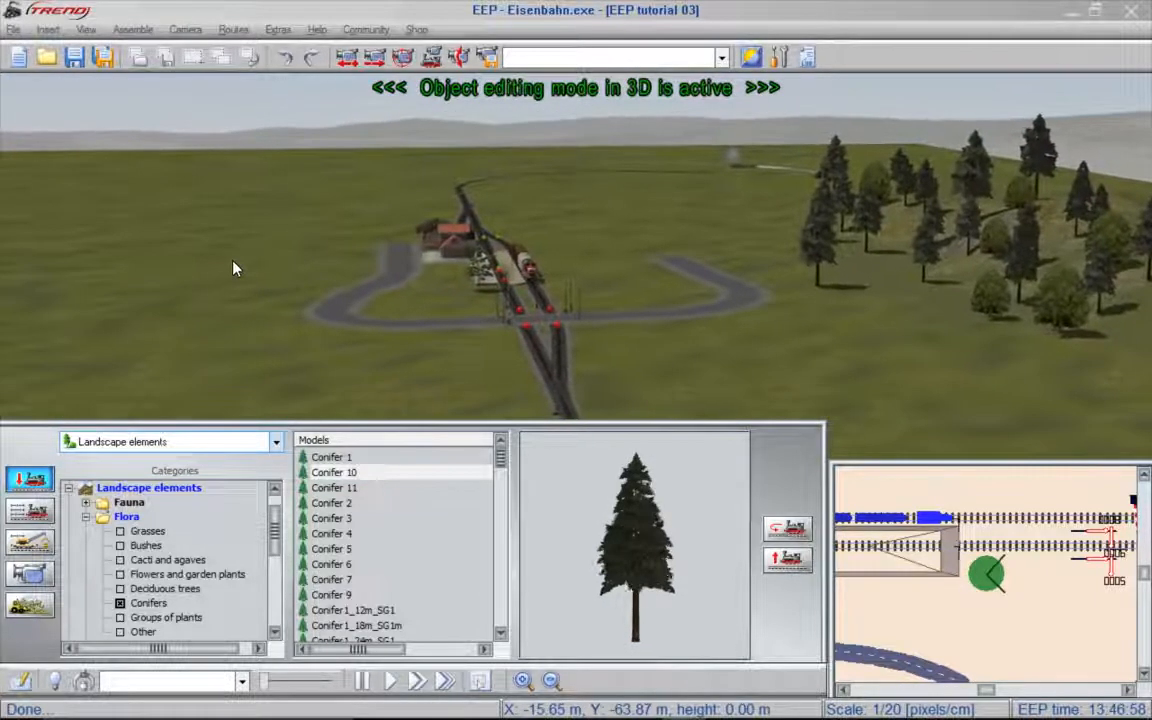
{"action": "middle_click_drag", "start_coordinate": [287, 304], "coordinate": [720, 228]}
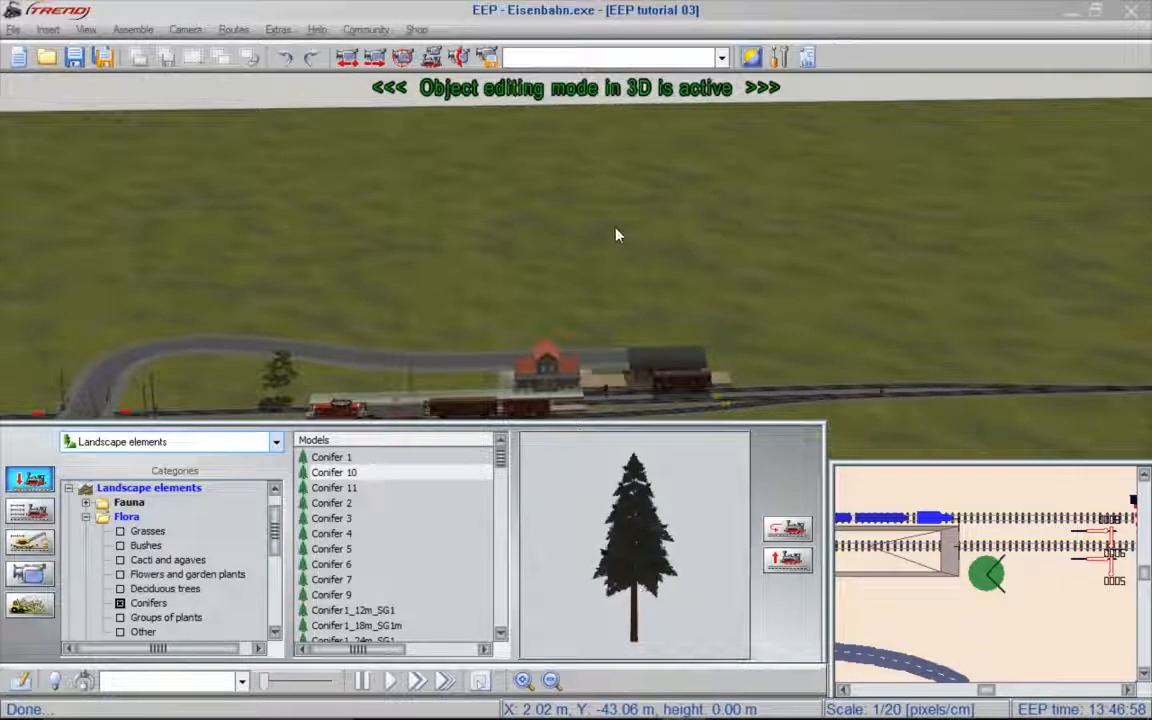
{"action": "left_click", "coordinate": [149, 446]}
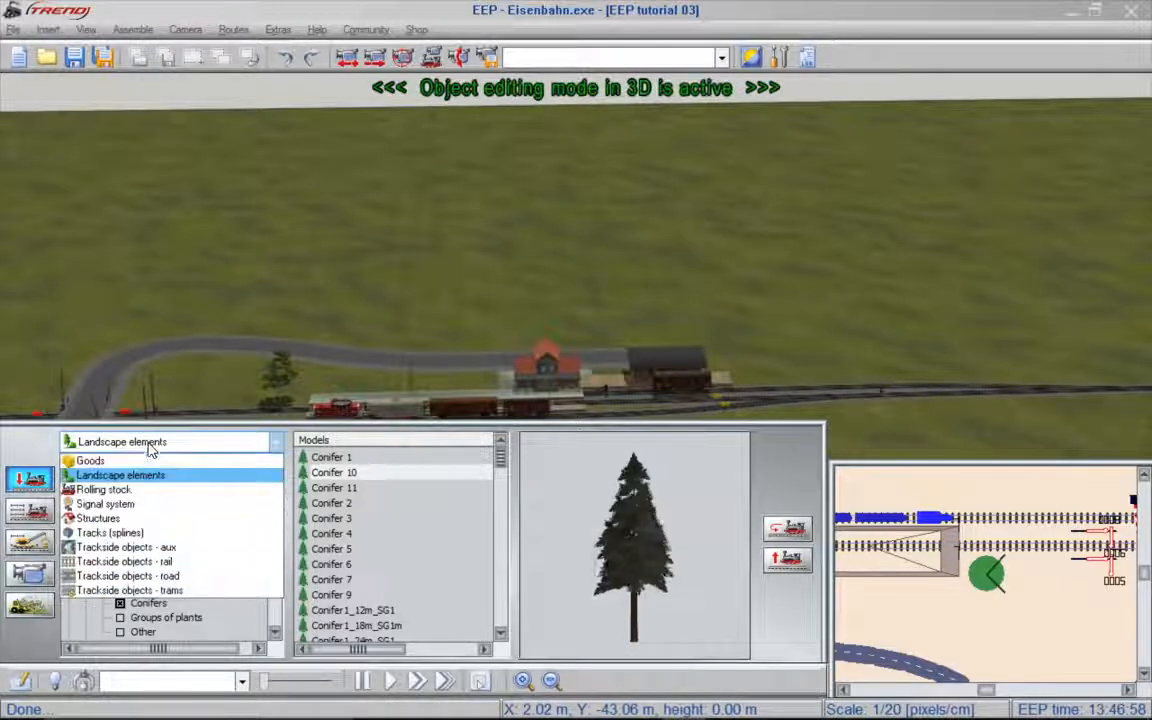
{"action": "left_click", "coordinate": [100, 518]}
{"action": "type", "text": "ruib"}
{"action": "key", "text": "Return"}
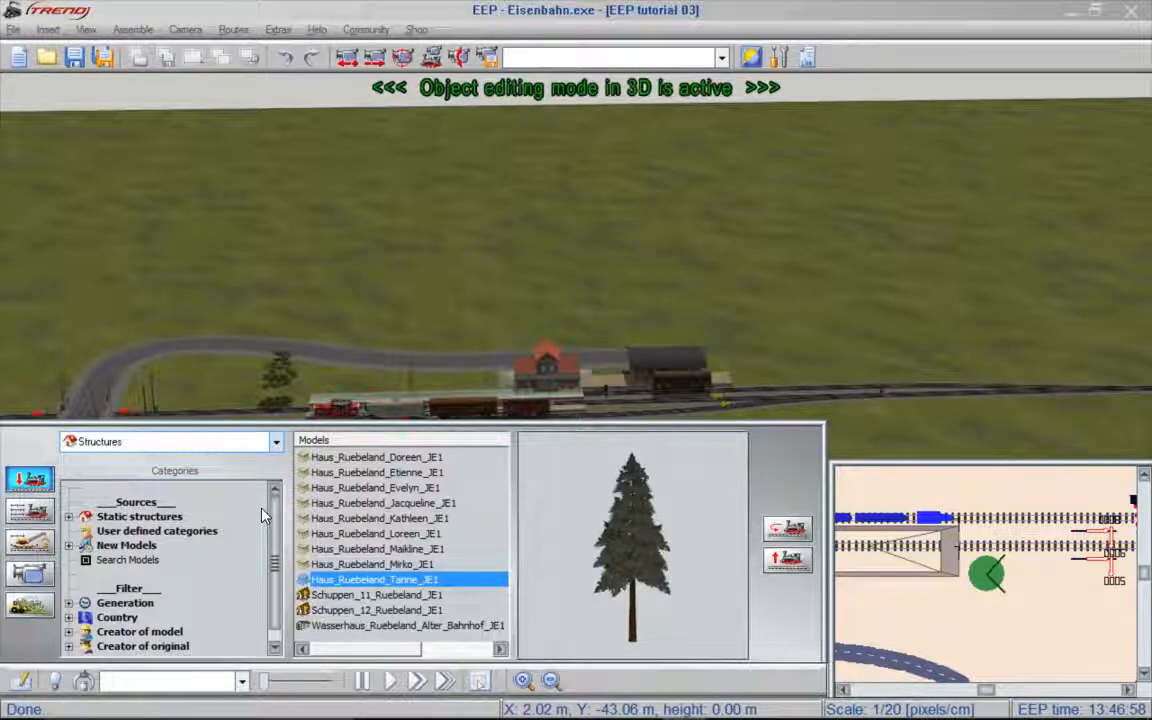
{"action": "left_click", "coordinate": [377, 458]}
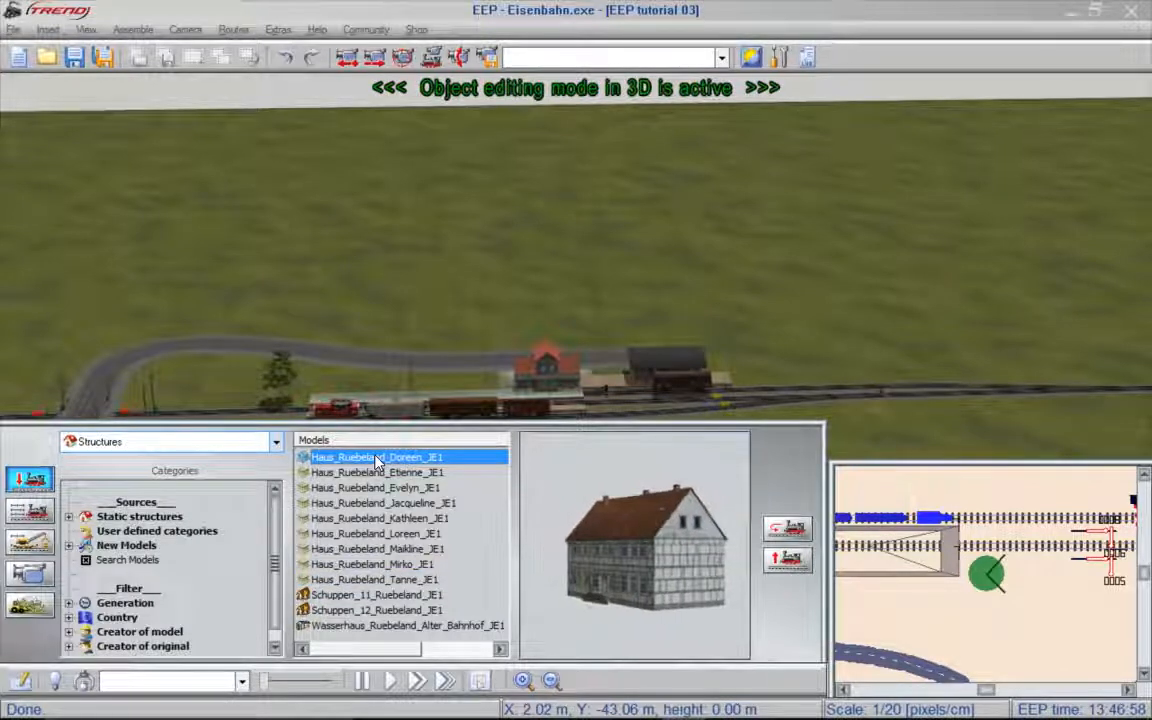
- Place the Ruebeland house models Doreen, Etienne and Evelyn in a row along the street behind the station
{"action": "left_click", "coordinate": [331, 338]}
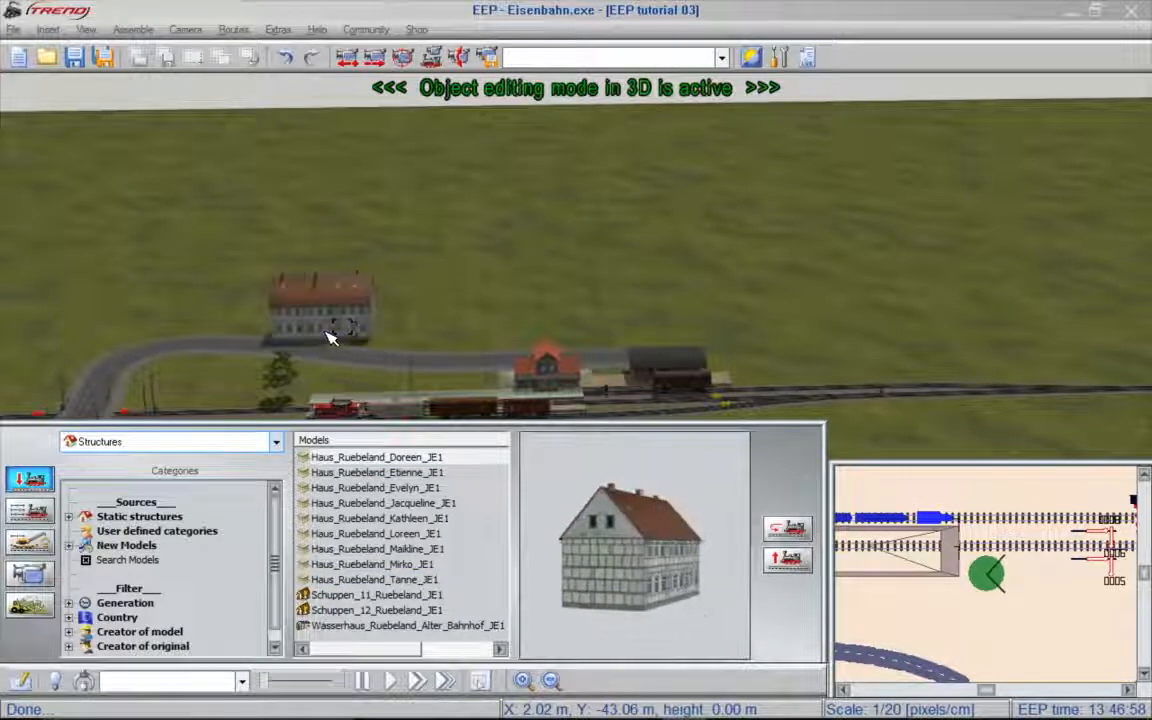
{"action": "left_click", "coordinate": [400, 473]}
{"action": "left_click", "coordinate": [416, 341]}
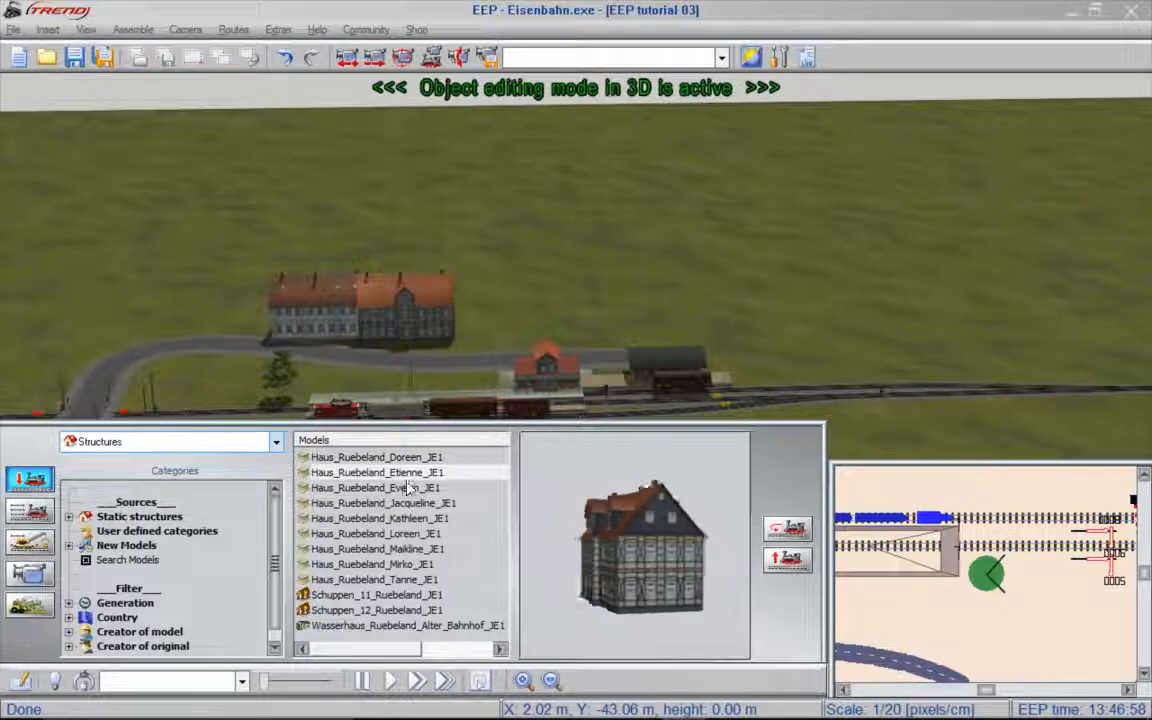
{"action": "left_click", "coordinate": [383, 503]}
{"action": "left_click", "coordinate": [580, 340]}
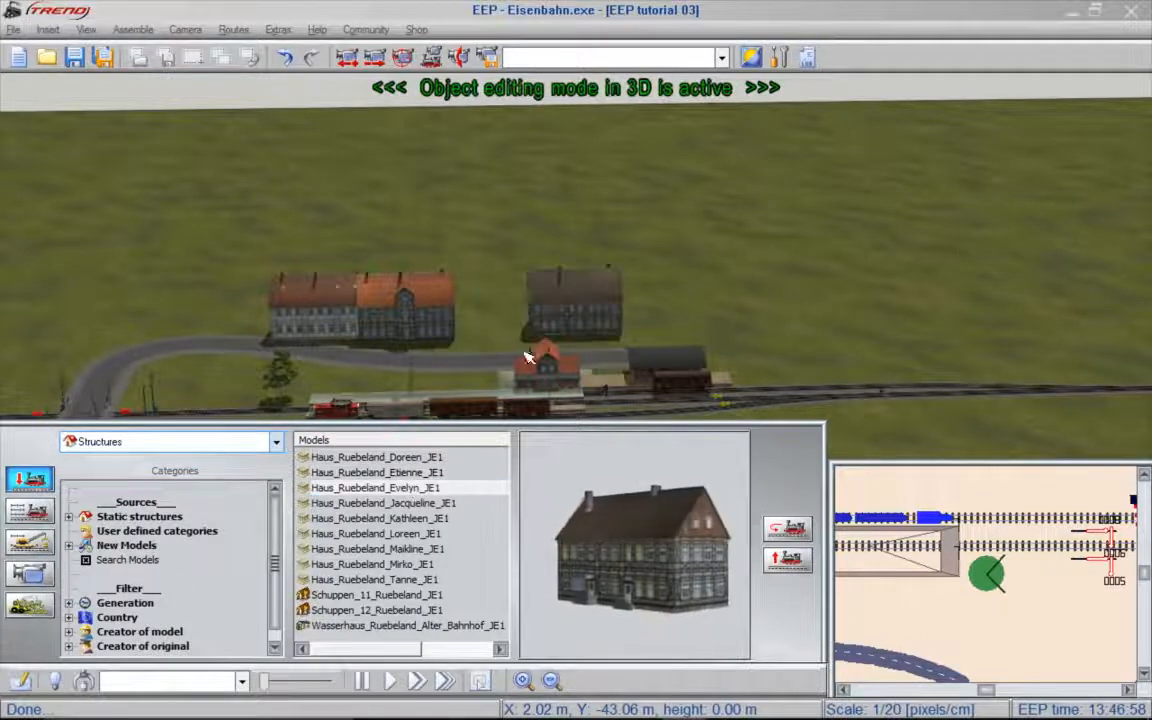
- Place the Ruebeland houses Jacqueline, Kathleen, Loreen, Maikline, Mirko and Tanne in and around a second row behind the first
{"action": "left_click", "coordinate": [413, 517]}
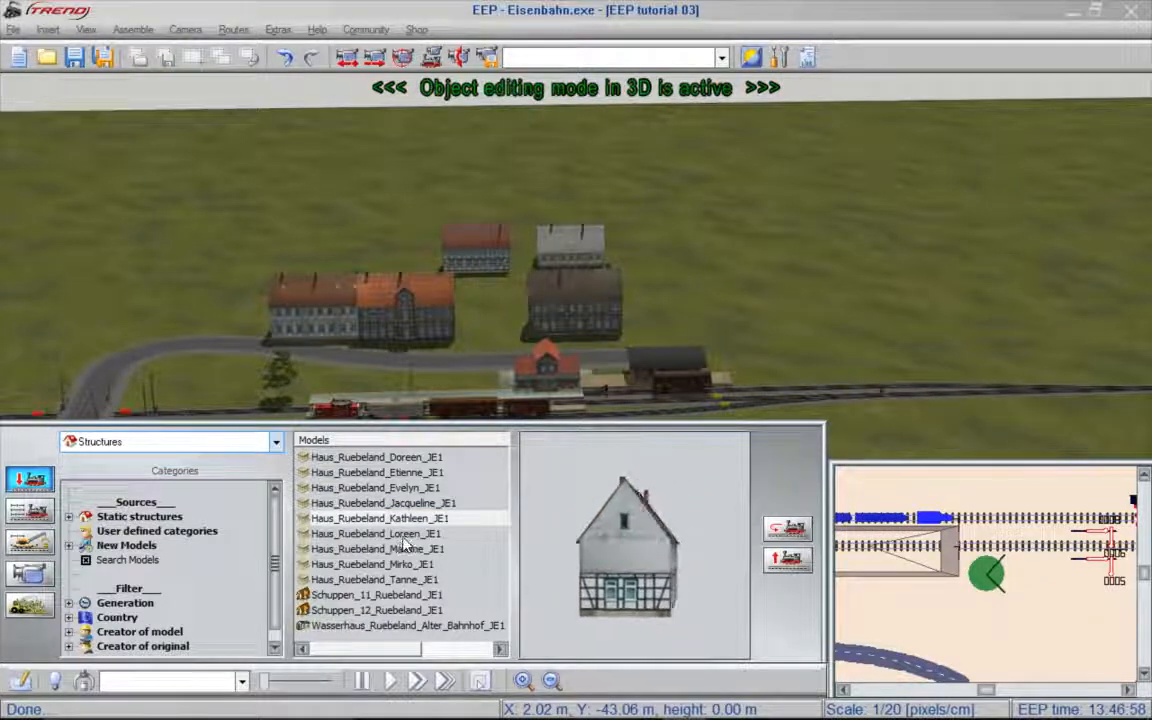
{"action": "left_click", "coordinate": [400, 536]}
{"action": "left_click", "coordinate": [393, 266]}
{"action": "left_click", "coordinate": [376, 550]}
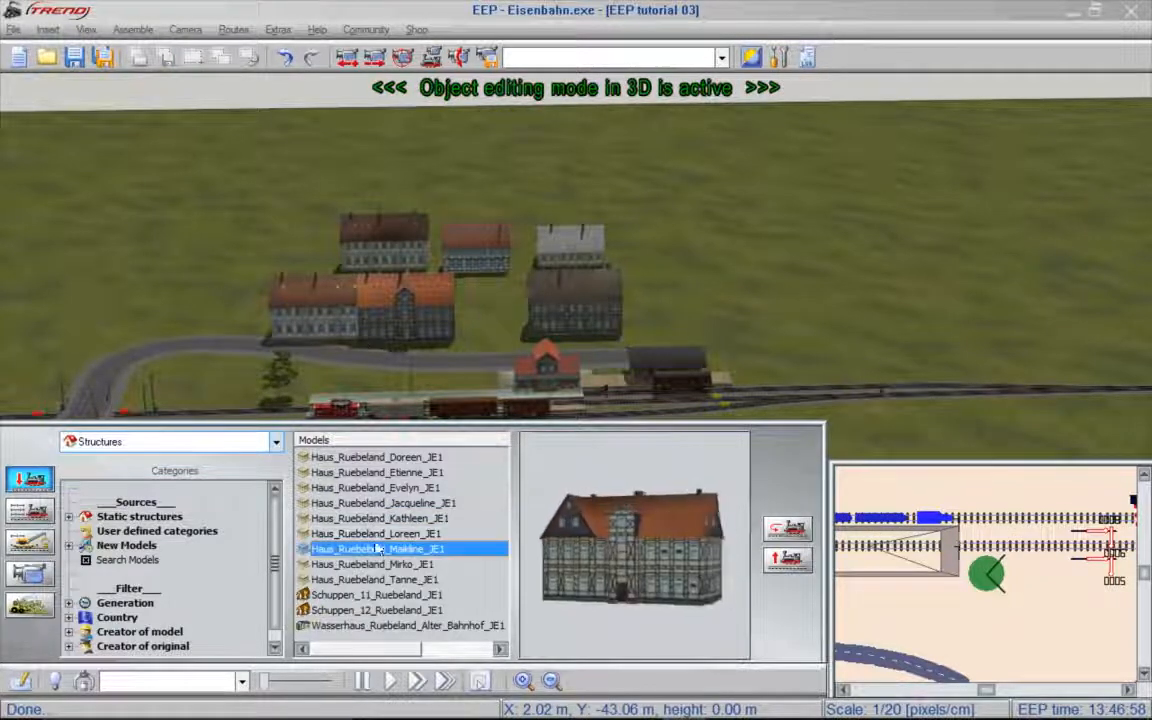
{"action": "left_click", "coordinate": [297, 263]}
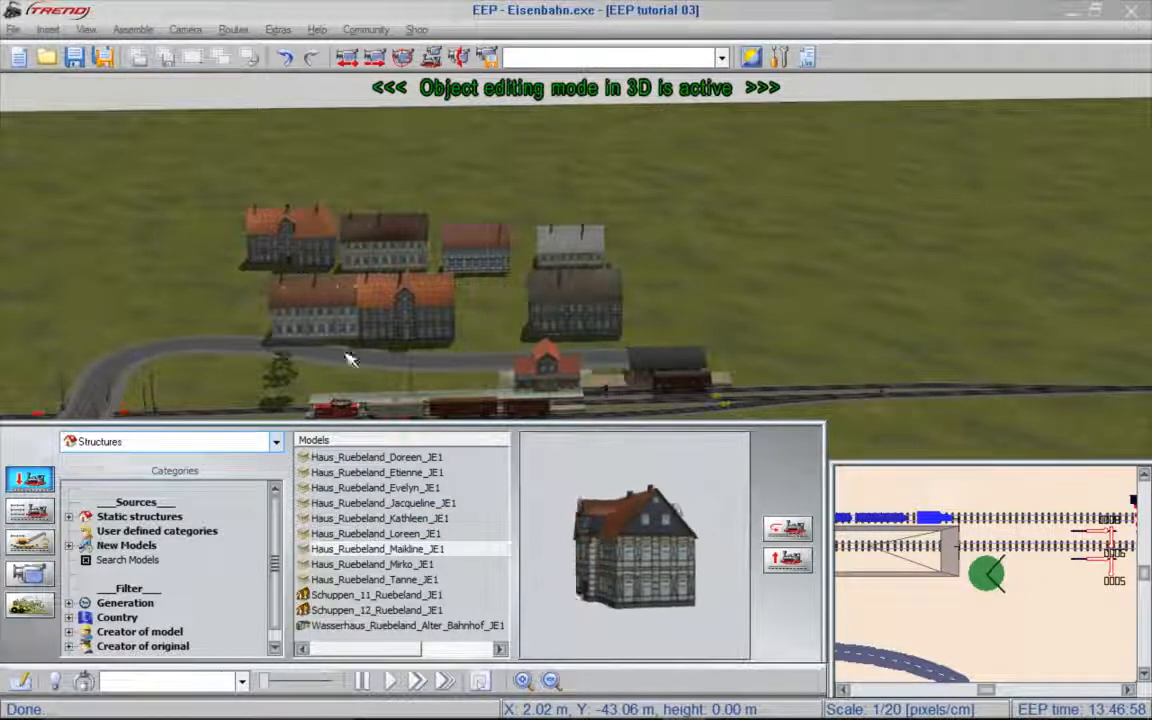
{"action": "left_click", "coordinate": [395, 565]}
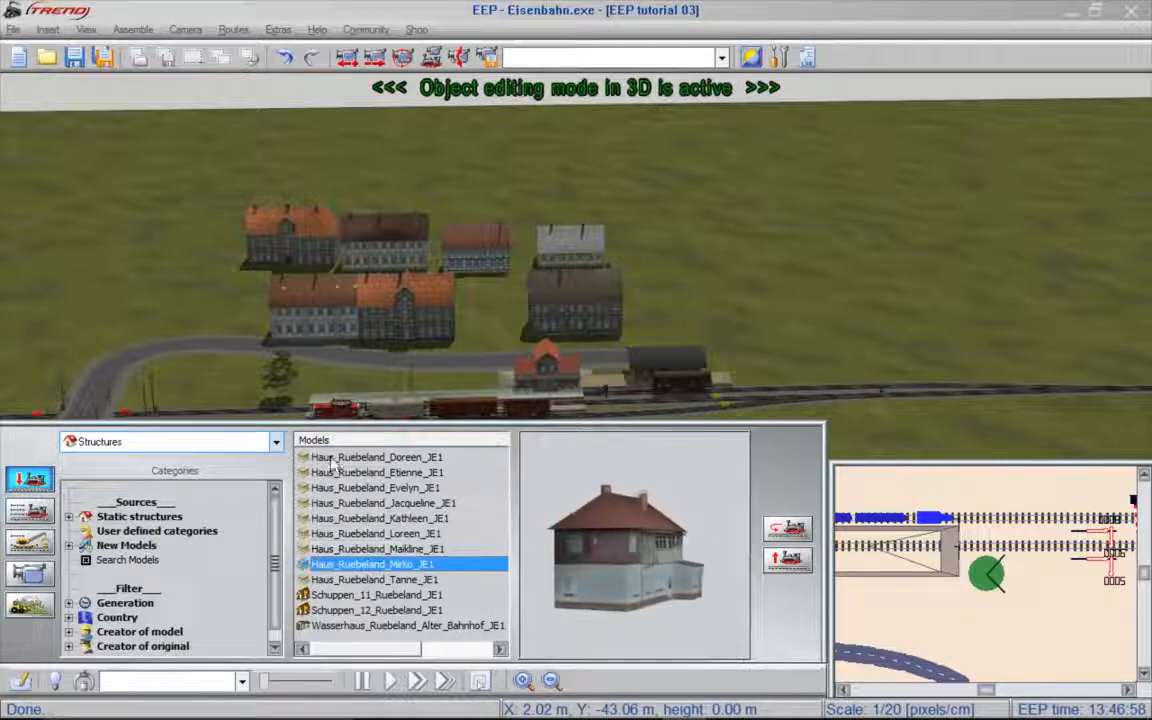
{"action": "left_click", "coordinate": [408, 584]}
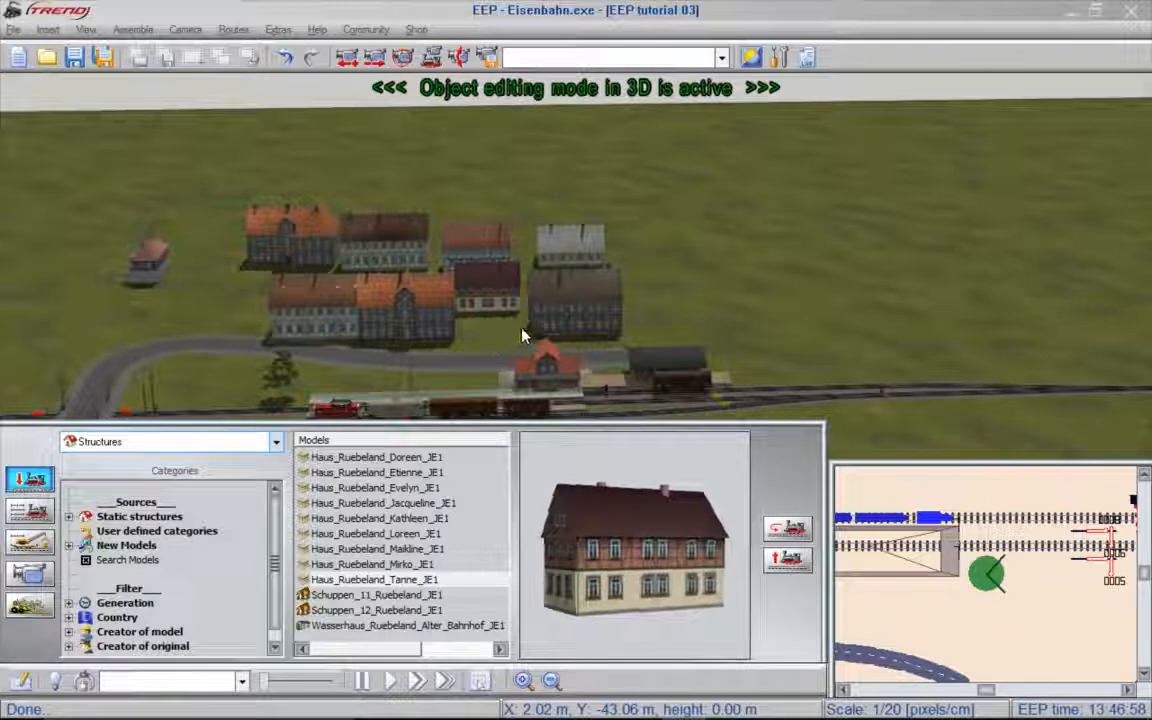
- Rotate the Doreen house to about 188° so it stands beside the Etienne house along the street
{"action": "left_click", "coordinate": [558, 324]}
{"action": "right_click_drag", "start_coordinate": [476, 337], "coordinate": [966, 269]}
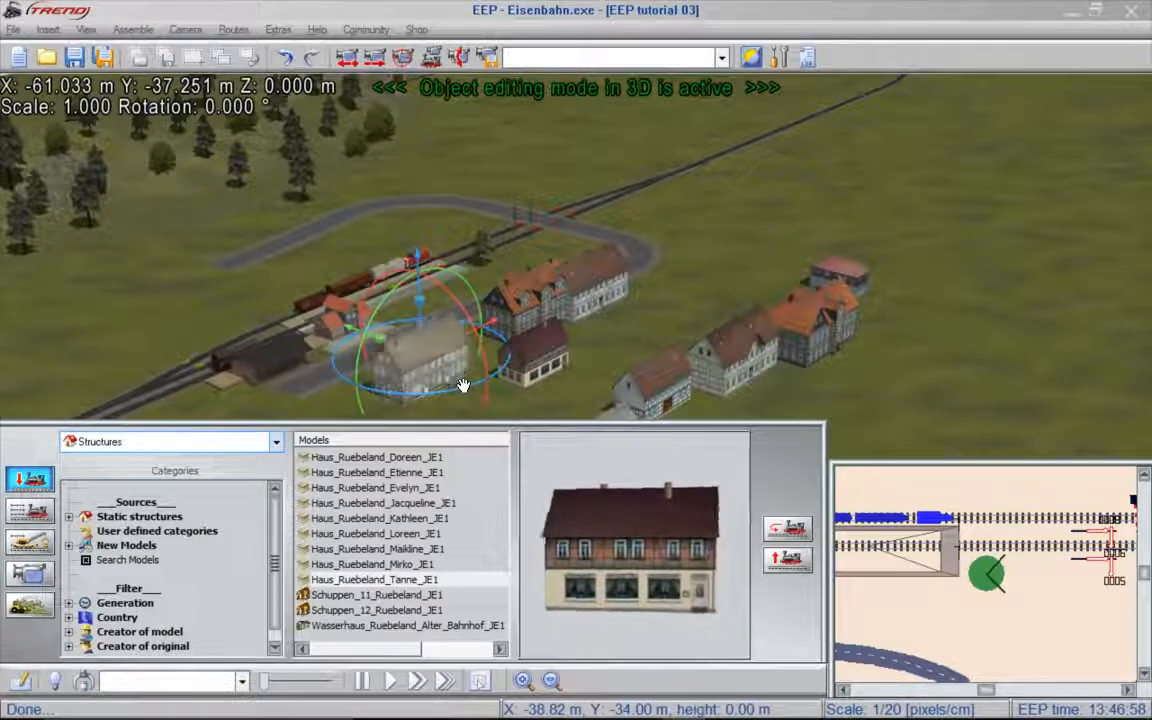
{"action": "left_click_drag", "start_coordinate": [462, 387], "coordinate": [641, 231]}
{"action": "scroll", "coordinate": [617, 356], "scroll_direction": "up", "scroll_amount": 3}
{"action": "middle_click_drag", "start_coordinate": [633, 361], "coordinate": [362, 386]}
{"action": "left_click_drag", "start_coordinate": [593, 417], "coordinate": [743, 247]}
{"action": "middle_click_drag", "start_coordinate": [743, 247], "coordinate": [527, 265]}
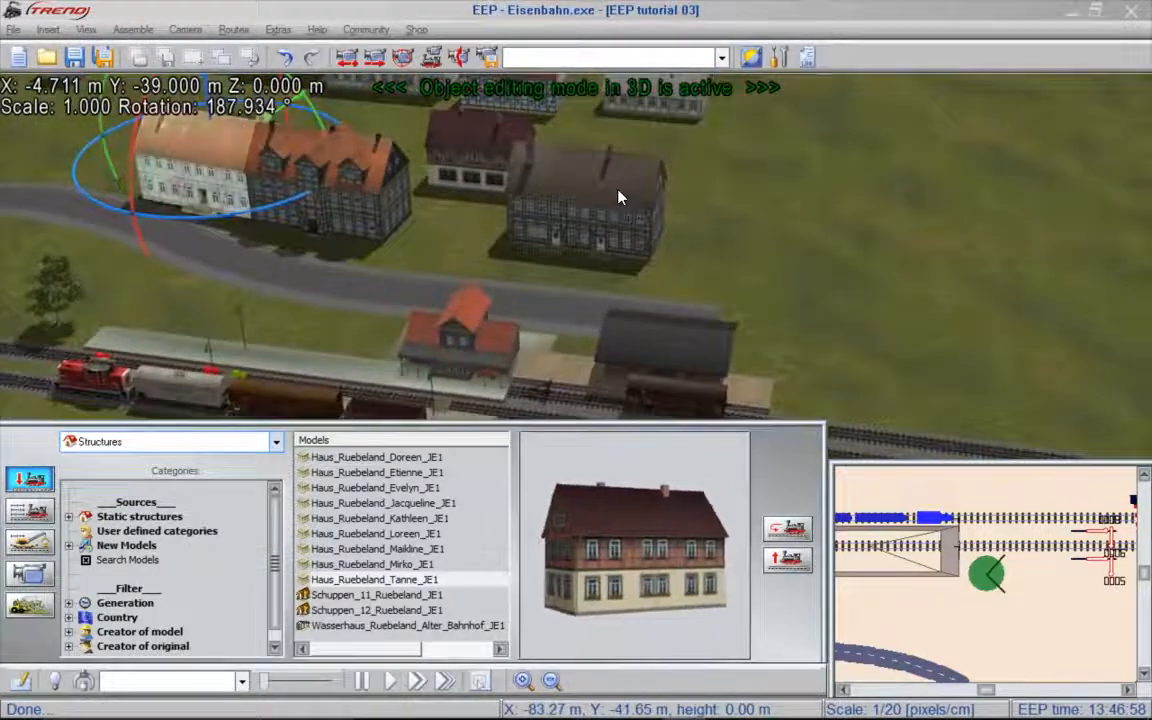
- Move the dark-roofed Evelyn house to the street behind the goods shed and reposition the Tanne house near it
{"action": "left_click", "coordinate": [555, 170]}
{"action": "left_click_drag", "start_coordinate": [697, 206], "coordinate": [691, 157]}
{"action": "left_click_drag", "start_coordinate": [684, 296], "coordinate": [689, 301]}
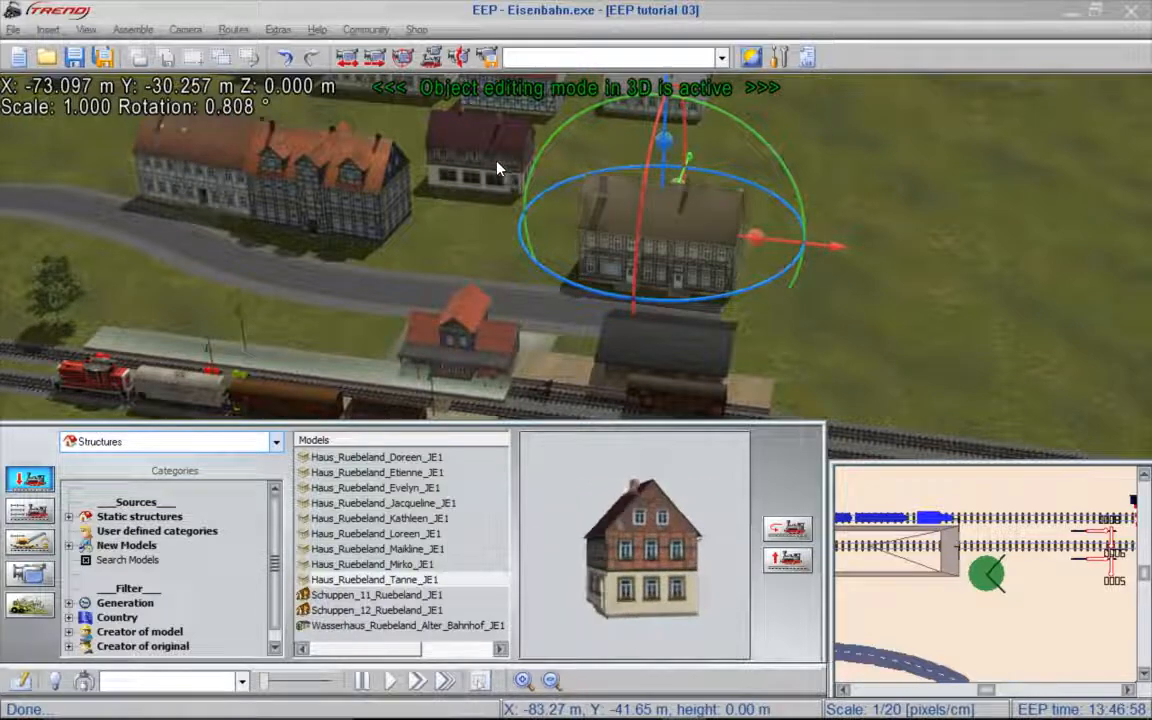
{"action": "left_click", "coordinate": [446, 143]}
{"action": "left_click_drag", "start_coordinate": [550, 150], "coordinate": [475, 185]}
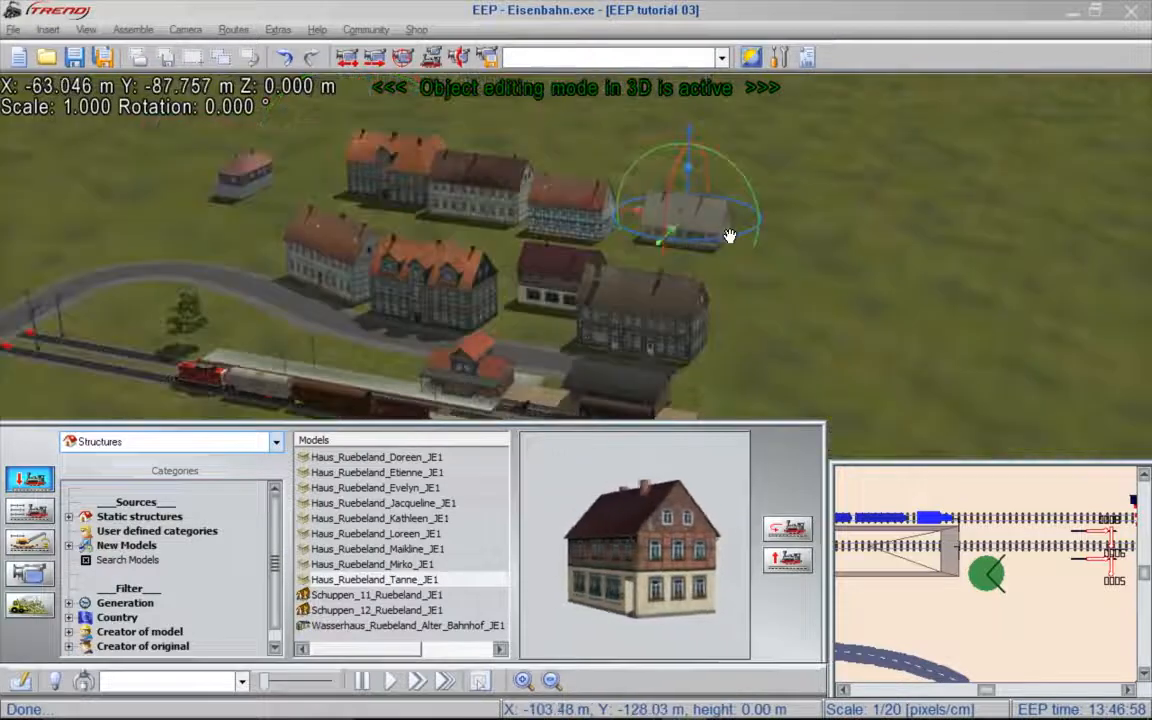
{"action": "left_click_drag", "start_coordinate": [730, 236], "coordinate": [762, 265]}
- Move and turn the remaining village houses into a loose group, with the white gabled Jacqueline house beside the Evelyn house
{"action": "left_click", "coordinate": [555, 198]}
{"action": "left_click_drag", "start_coordinate": [553, 198], "coordinate": [685, 237]}
{"action": "left_click", "coordinate": [470, 191]}
{"action": "left_click_drag", "start_coordinate": [470, 191], "coordinate": [559, 198]}
{"action": "left_click", "coordinate": [400, 168]}
{"action": "left_click_drag", "start_coordinate": [414, 189], "coordinate": [525, 127]}
{"action": "left_click_drag", "start_coordinate": [496, 175], "coordinate": [523, 183]}
{"action": "left_click_drag", "start_coordinate": [374, 195], "coordinate": [352, 221]}
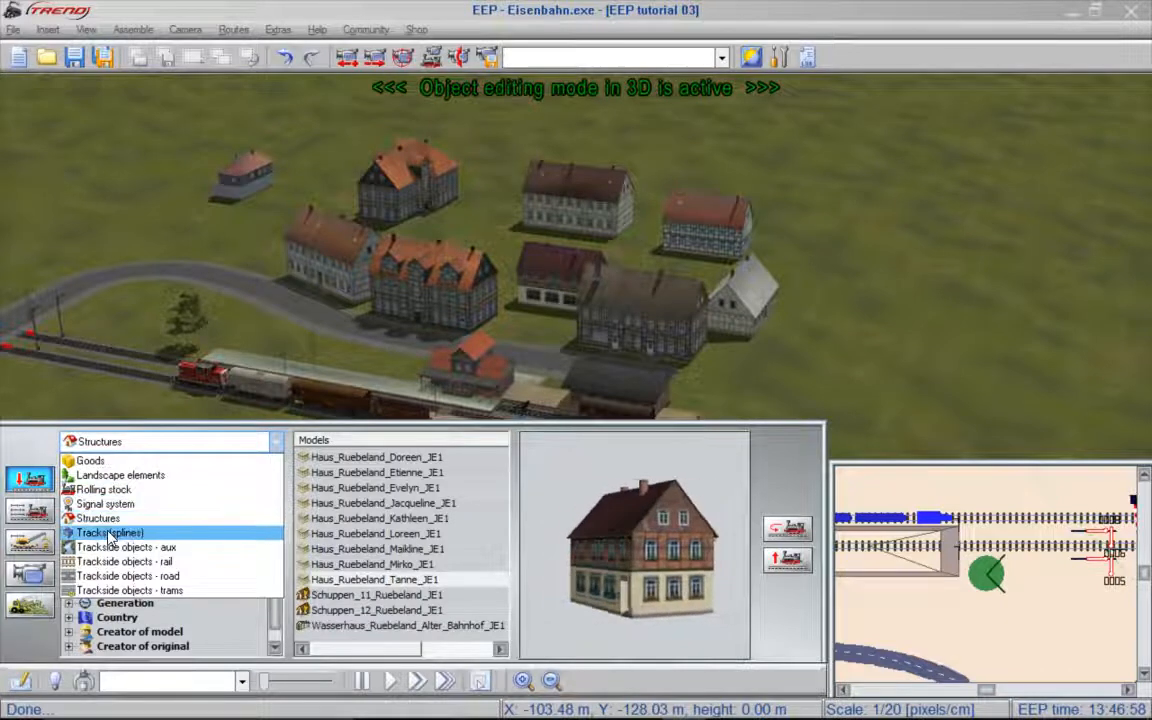
- Add a street section at the starting point of the city street and bend it to about 32.11 length and 85.68°
{"action": "left_click", "coordinate": [108, 533]}
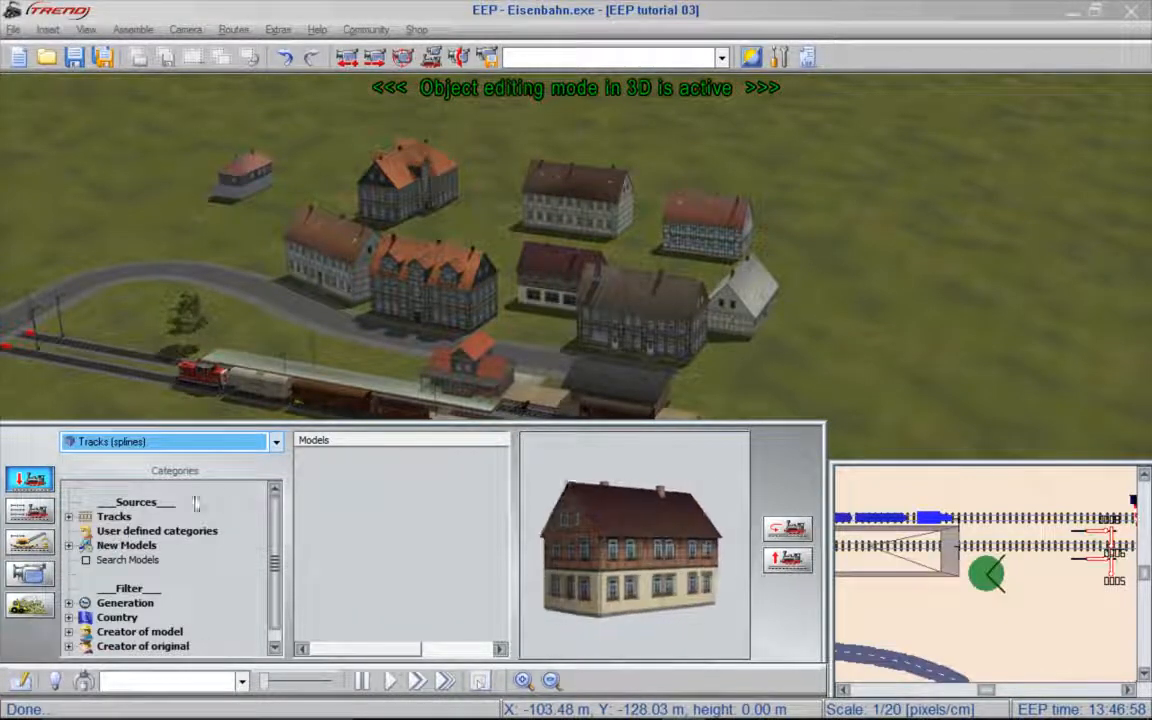
{"action": "right_click", "coordinate": [562, 366]}
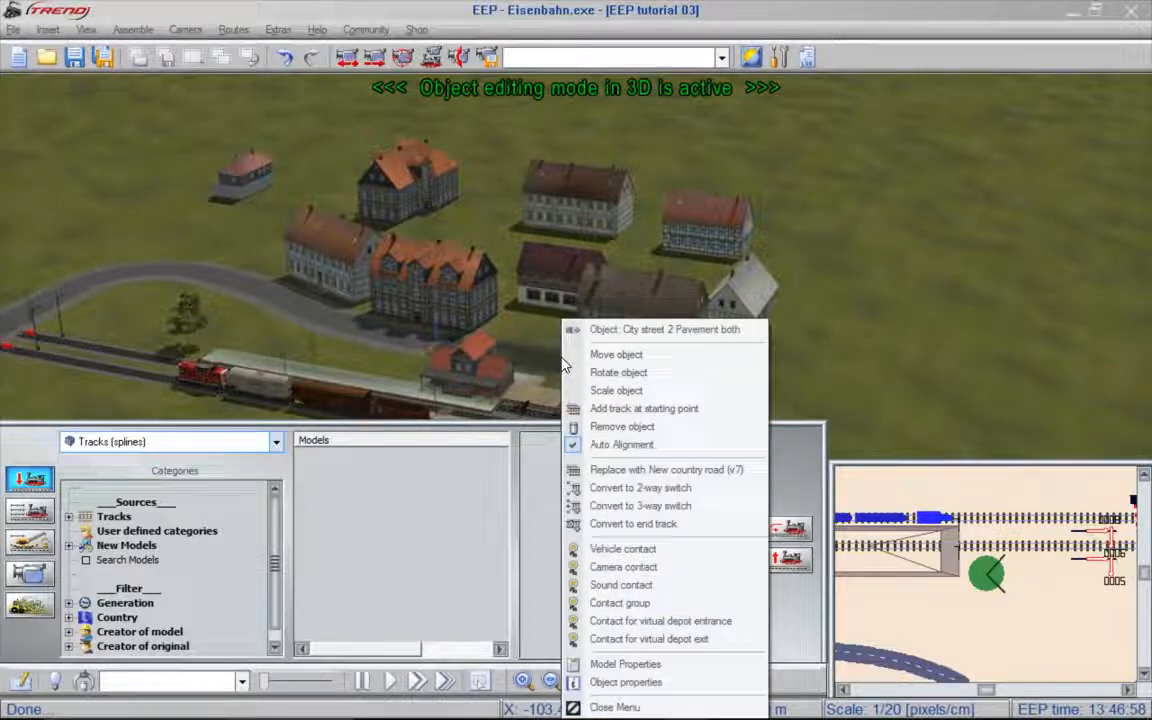
{"action": "left_click", "coordinate": [681, 411]}
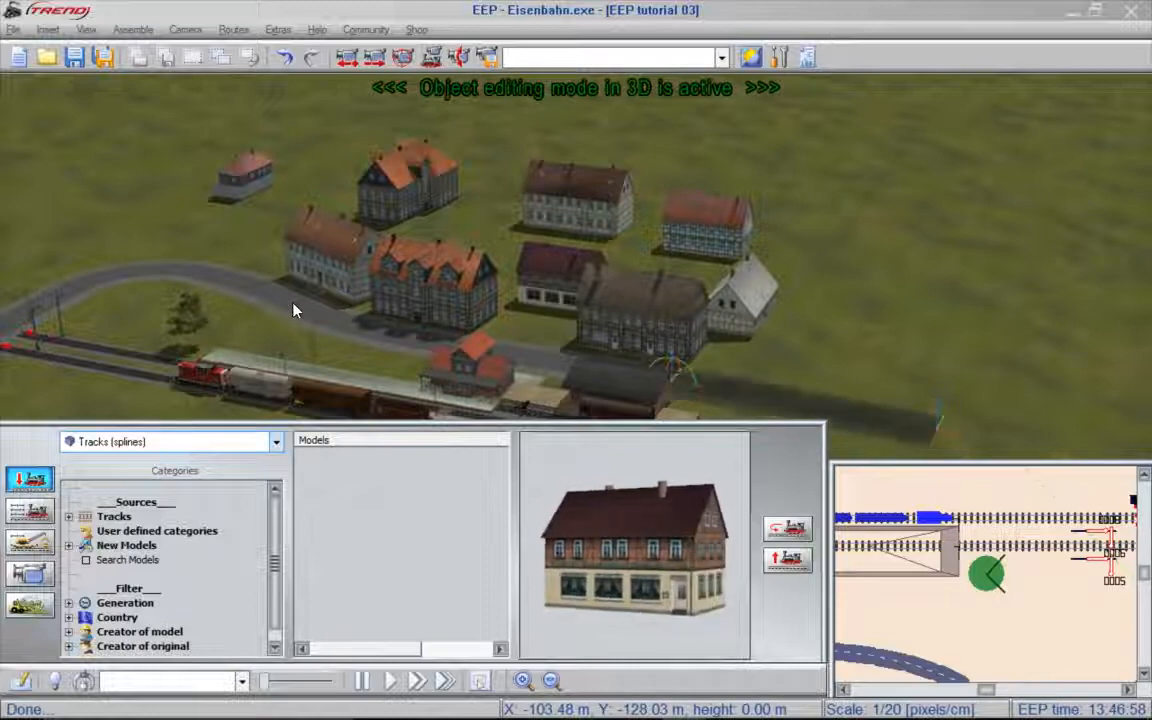
{"action": "left_click_drag", "start_coordinate": [955, 424], "coordinate": [951, 361]}
{"action": "right_click_drag", "start_coordinate": [951, 361], "coordinate": [754, 348]}
{"action": "left_click_drag", "start_coordinate": [754, 348], "coordinate": [634, 249]}
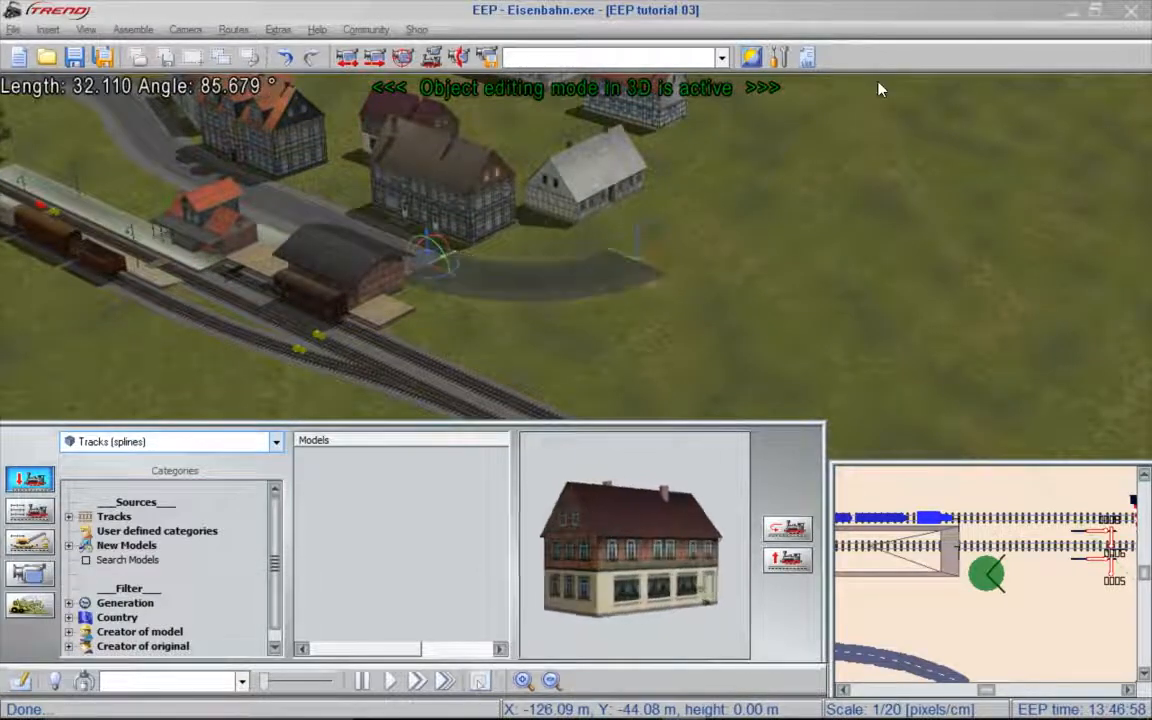
{"action": "right_click_drag", "start_coordinate": [877, 82], "coordinate": [877, 82]}
- Add another street section at the end of the curve and reverse its bend through the Angle value in its object properties
{"action": "right_click", "coordinate": [613, 338]}
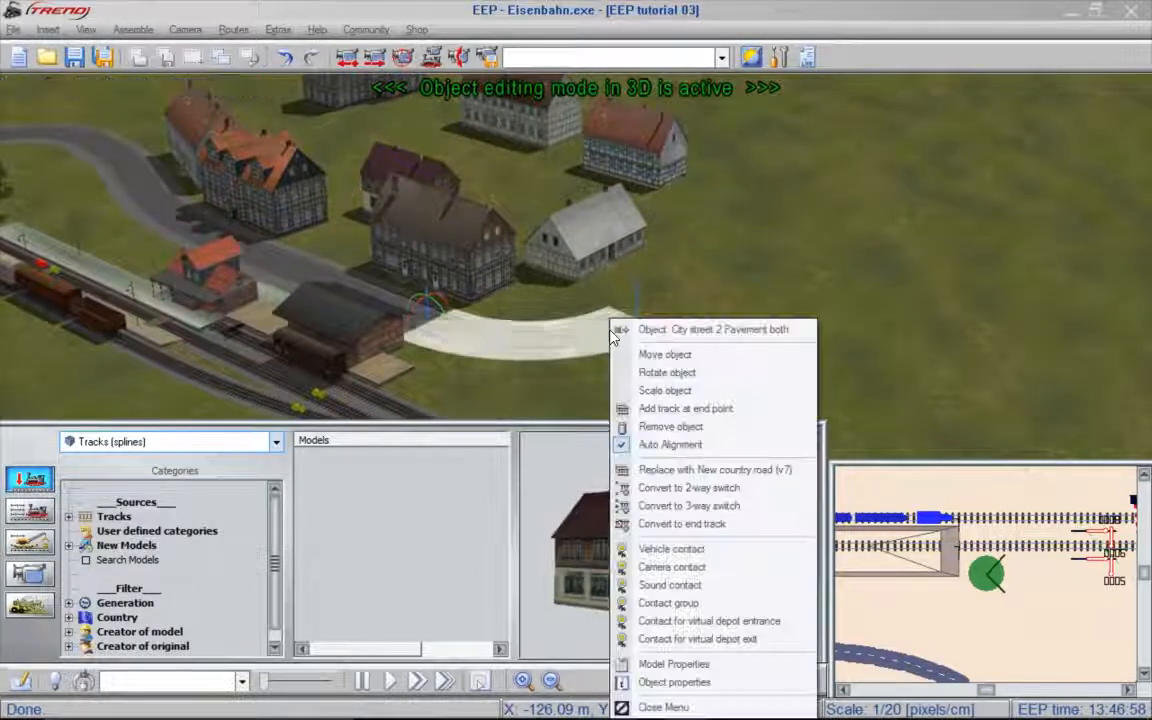
{"action": "left_click", "coordinate": [743, 411]}
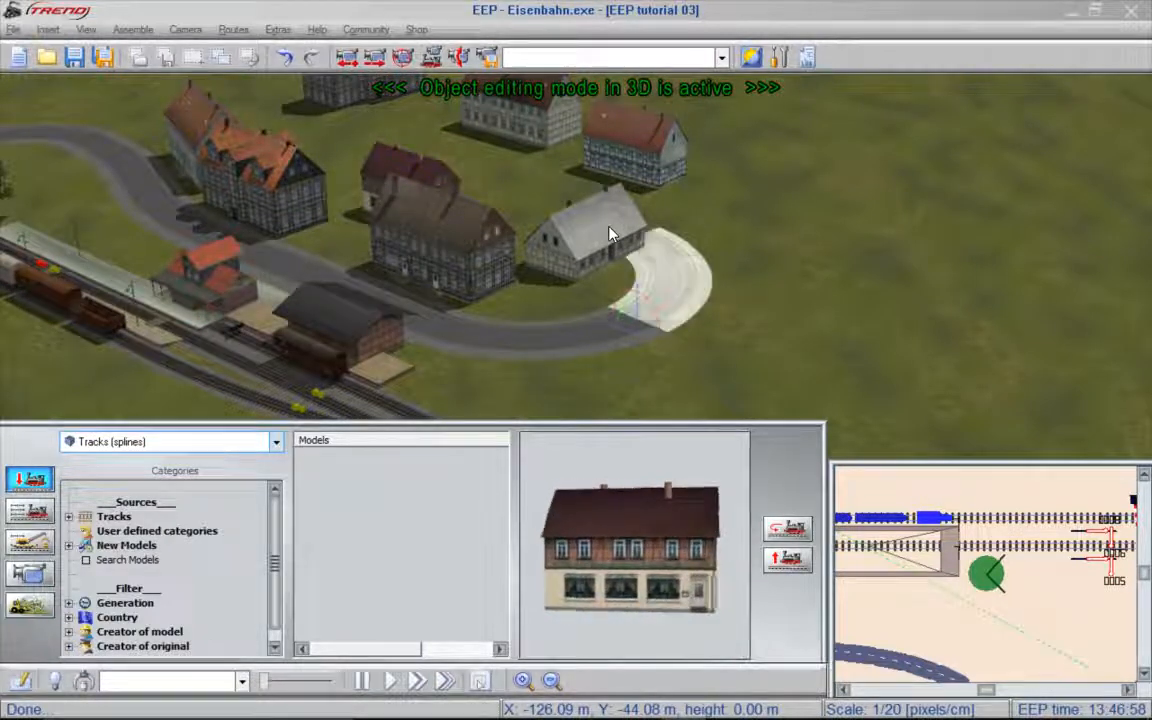
{"action": "right_click", "coordinate": [680, 289]}
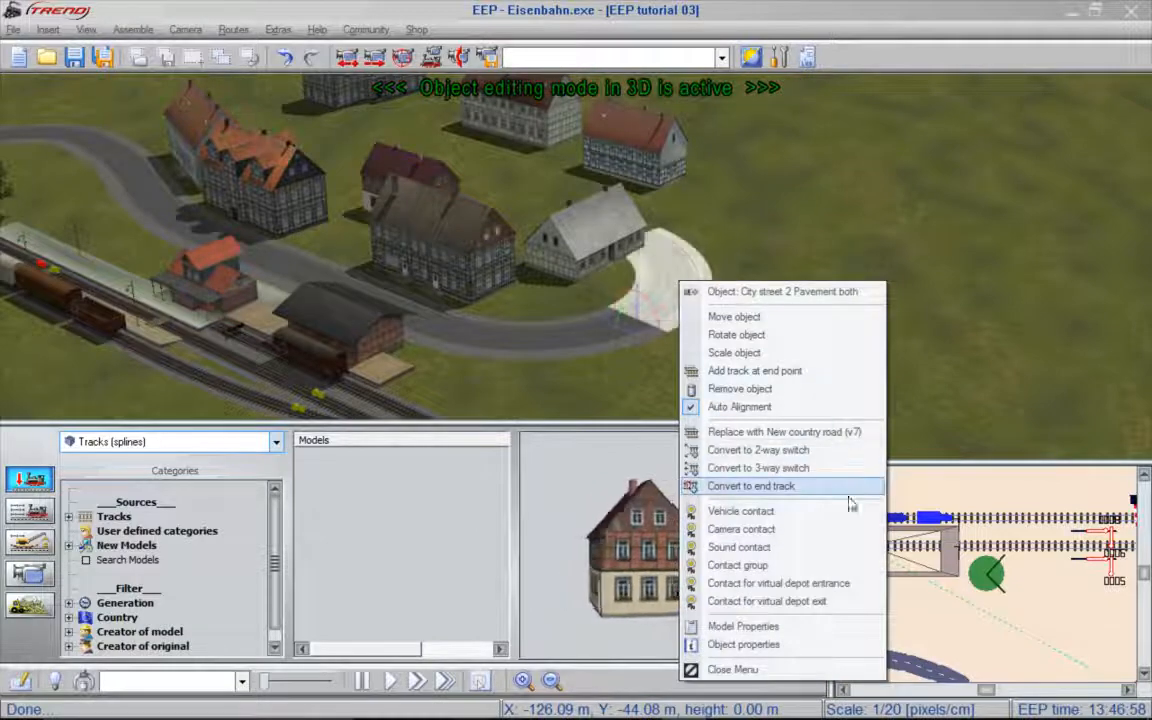
{"action": "left_click", "coordinate": [773, 657]}
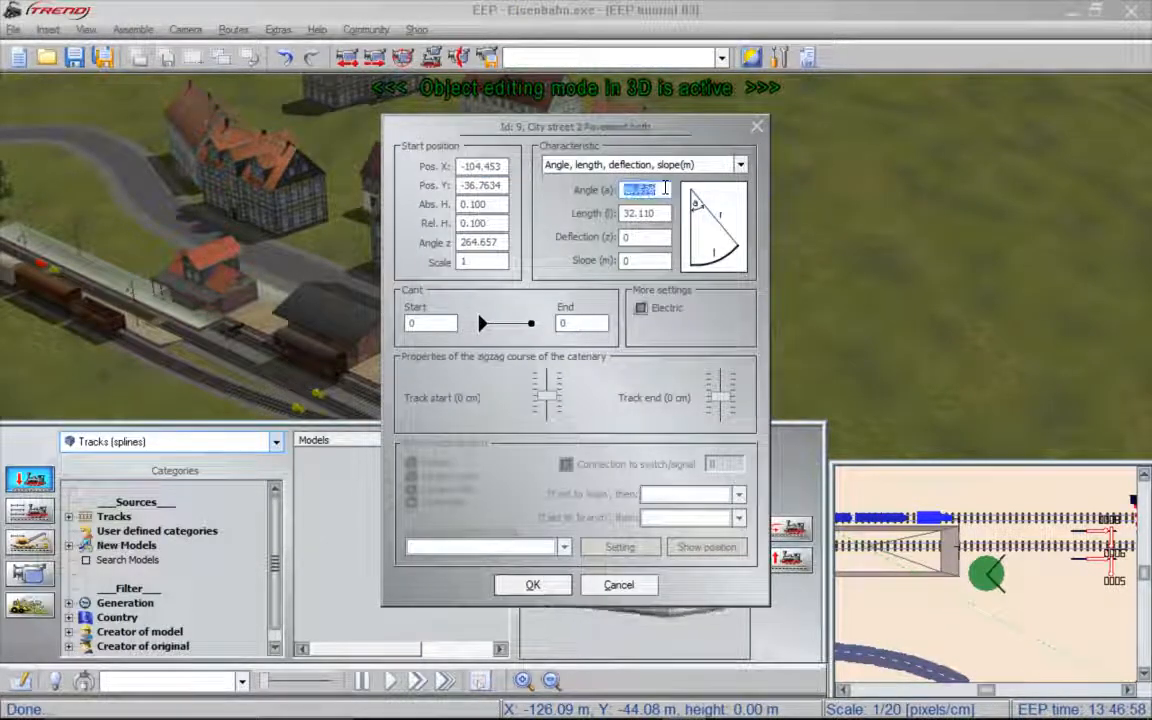
{"action": "key", "text": "Return"}
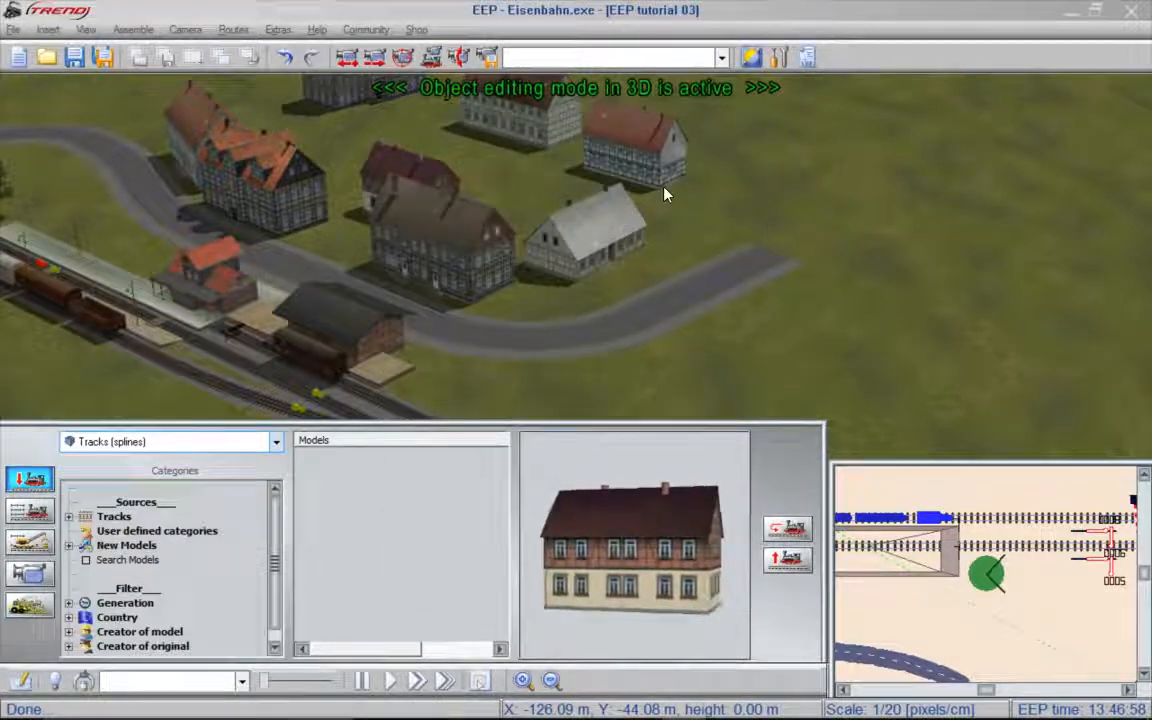
- Reshape the new street section past the white house to a length of about 59.03 and an angle of about 44.25°
{"action": "left_click_drag", "start_coordinate": [768, 268], "coordinate": [727, 181]}
{"action": "right_click_drag", "start_coordinate": [795, 137], "coordinate": [997, 141]}
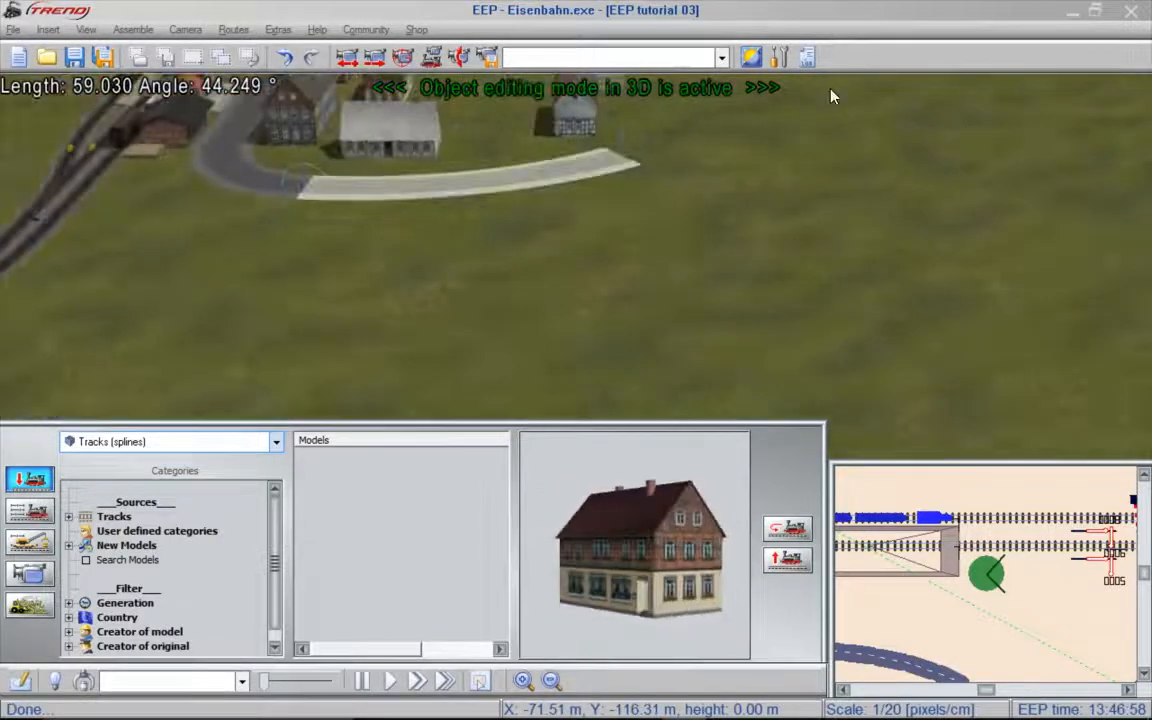
{"action": "scroll", "coordinate": [829, 96], "scroll_direction": "up", "scroll_amount": 4}
- Add a street section at the road's end and bend it around the rear houses with a length of about 24.15
{"action": "right_click", "coordinate": [610, 322]}
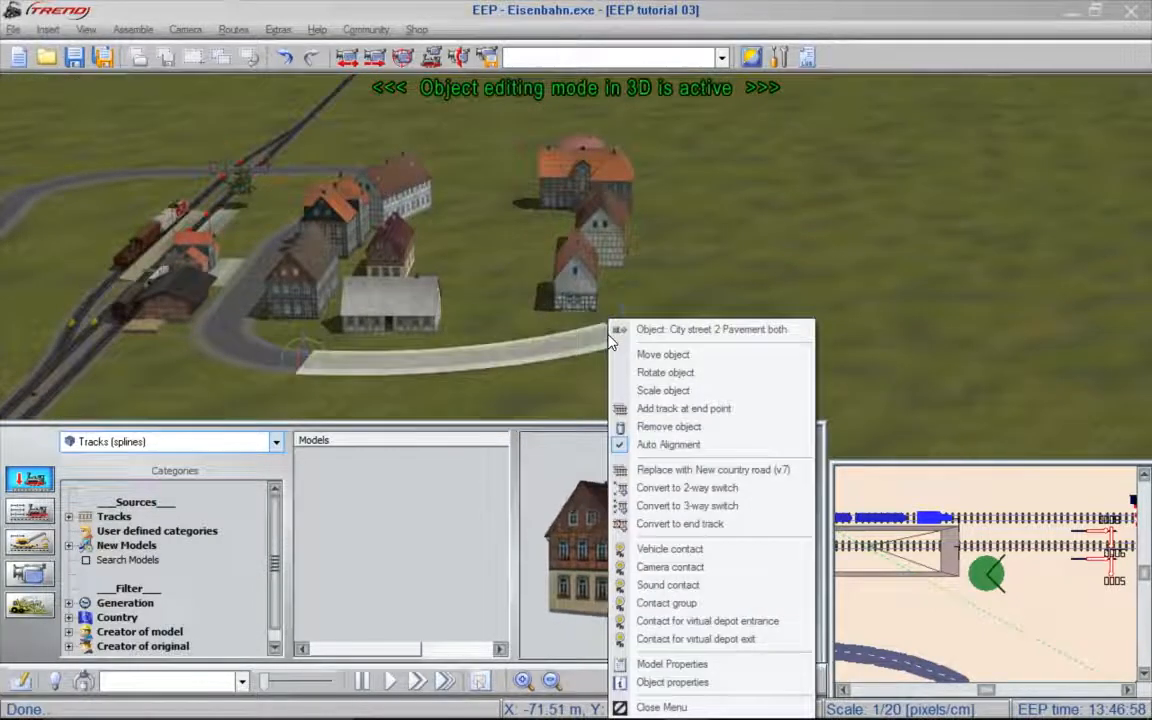
{"action": "left_click", "coordinate": [771, 412]}
{"action": "right_click_drag", "start_coordinate": [676, 221], "coordinate": [897, 198]}
{"action": "left_click_drag", "start_coordinate": [640, 247], "coordinate": [436, 266]}
{"action": "right_click_drag", "start_coordinate": [436, 266], "coordinate": [642, 289]}
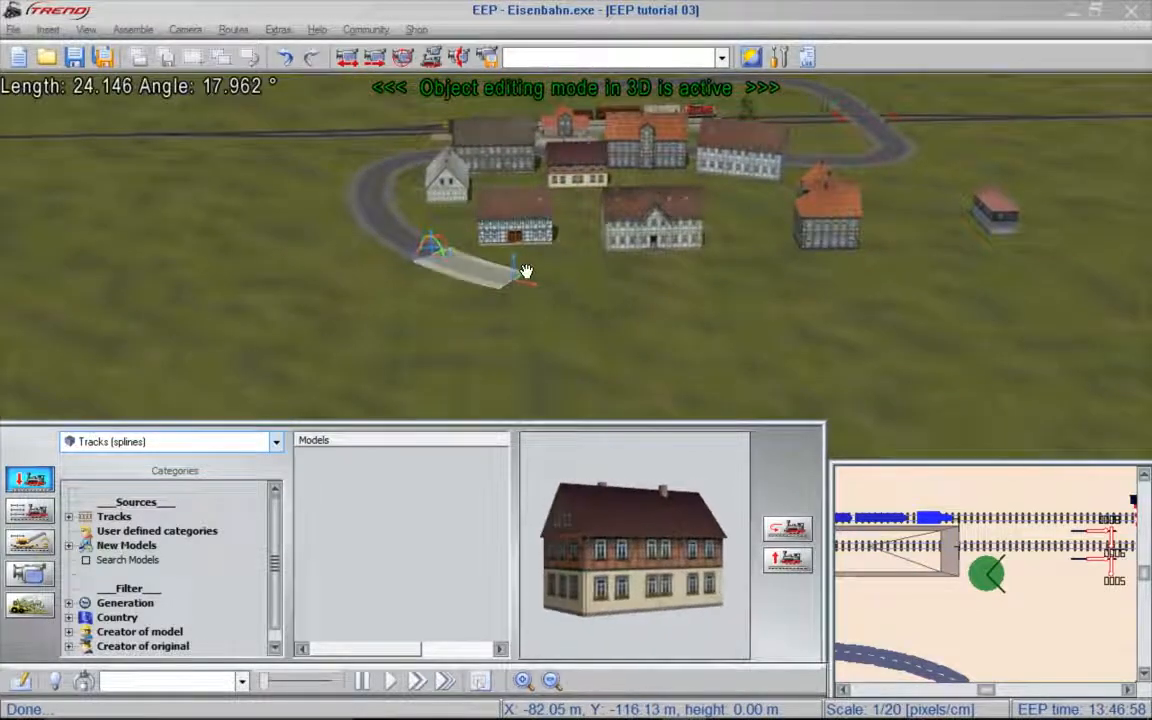
- Extend the street with a nearly straight section running along the back of the rear houses
{"action": "right_click", "coordinate": [517, 271]}
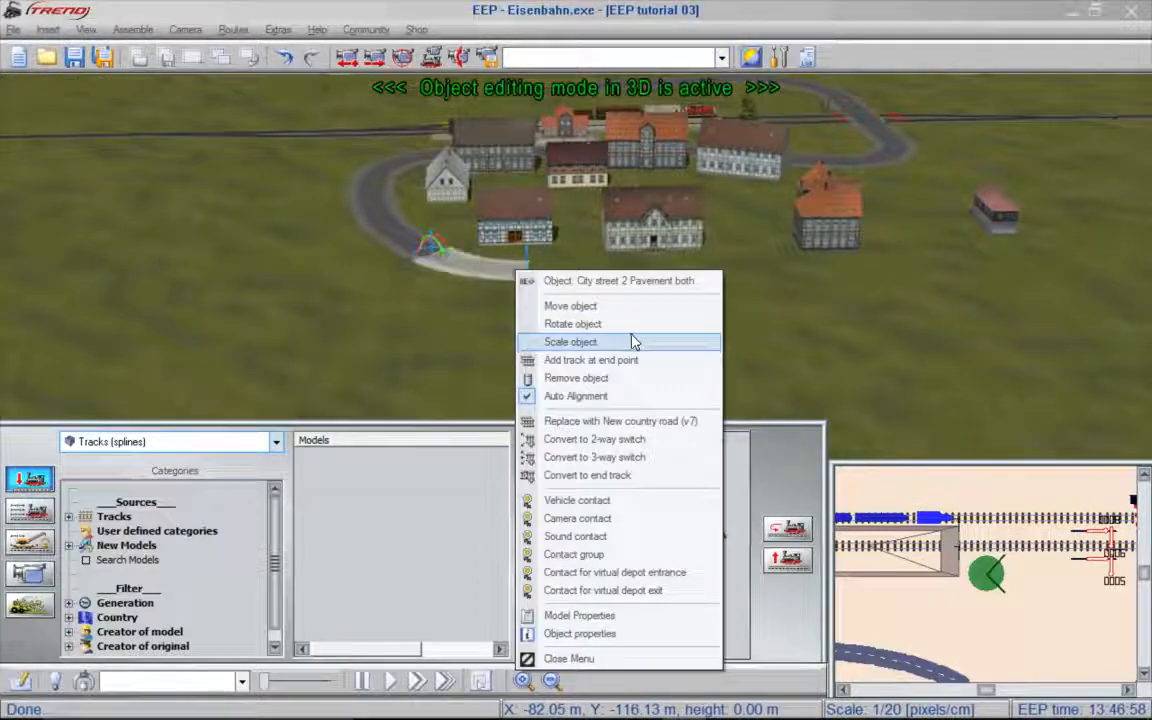
{"action": "left_click", "coordinate": [634, 361]}
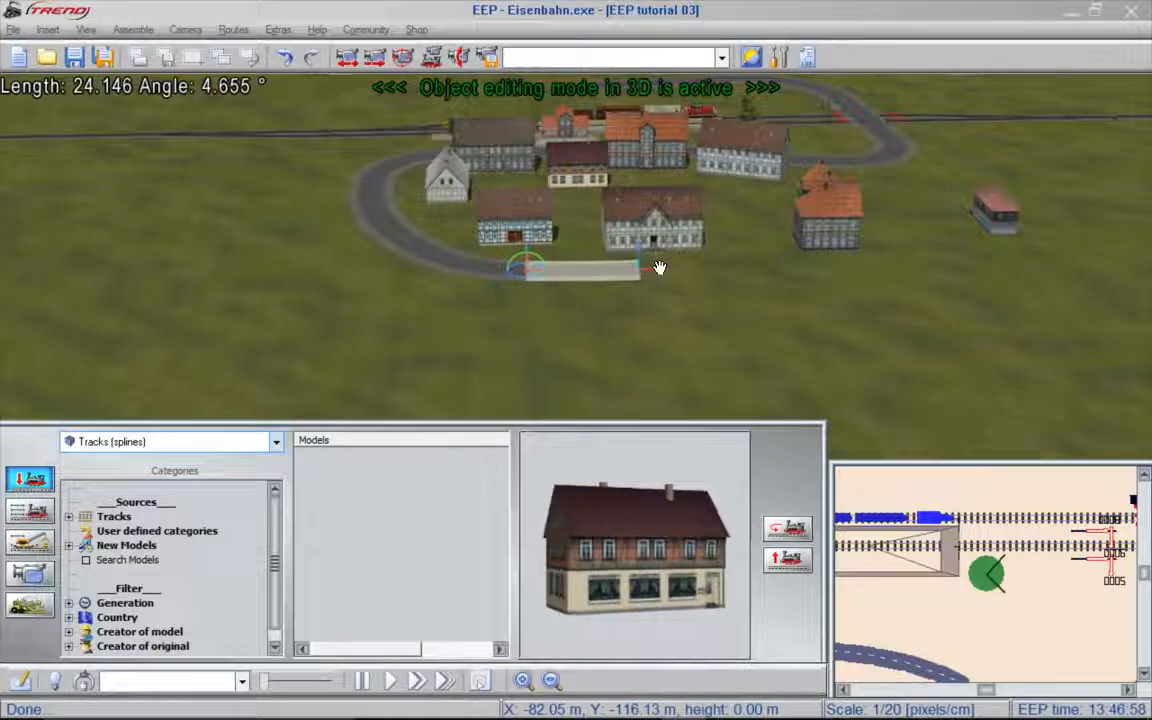
{"action": "right_click_drag", "start_coordinate": [834, 308], "coordinate": [1046, 312]}
- Add a curved street section around the orange-roofed corner house, about 39.75 long with an angle of about 67.93°
{"action": "right_click", "coordinate": [857, 267]}
{"action": "left_click", "coordinate": [972, 359]}
{"action": "left_click_drag", "start_coordinate": [1149, 362], "coordinate": [957, 342]}
{"action": "right_click_drag", "start_coordinate": [965, 335], "coordinate": [1079, 313]}
{"action": "left_click_drag", "start_coordinate": [944, 311], "coordinate": [912, 254]}
{"action": "left_click_drag", "start_coordinate": [1124, 224], "coordinate": [1010, 222]}
{"action": "left_click_drag", "start_coordinate": [721, 92], "coordinate": [720, 205]}
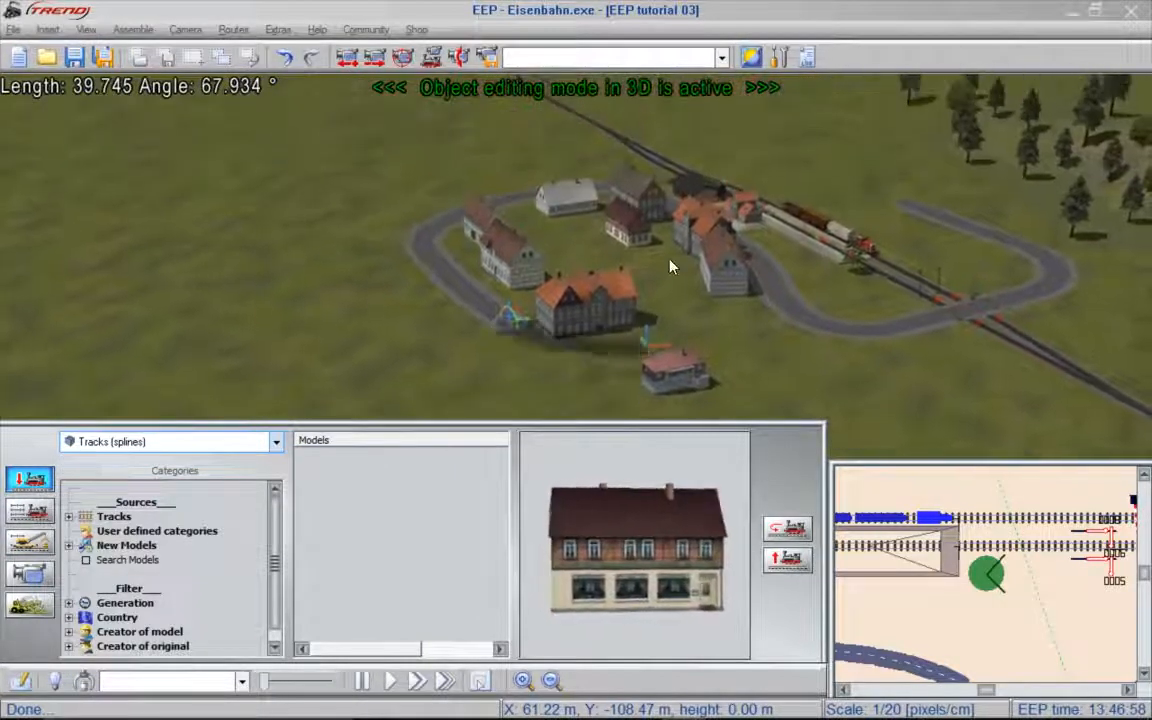
- Switch back to the structure models and adjust the position and rotation of the orange-roofed house inside the street's last curve
{"action": "left_click", "coordinate": [112, 441]}
{"action": "left_click", "coordinate": [104, 520]}
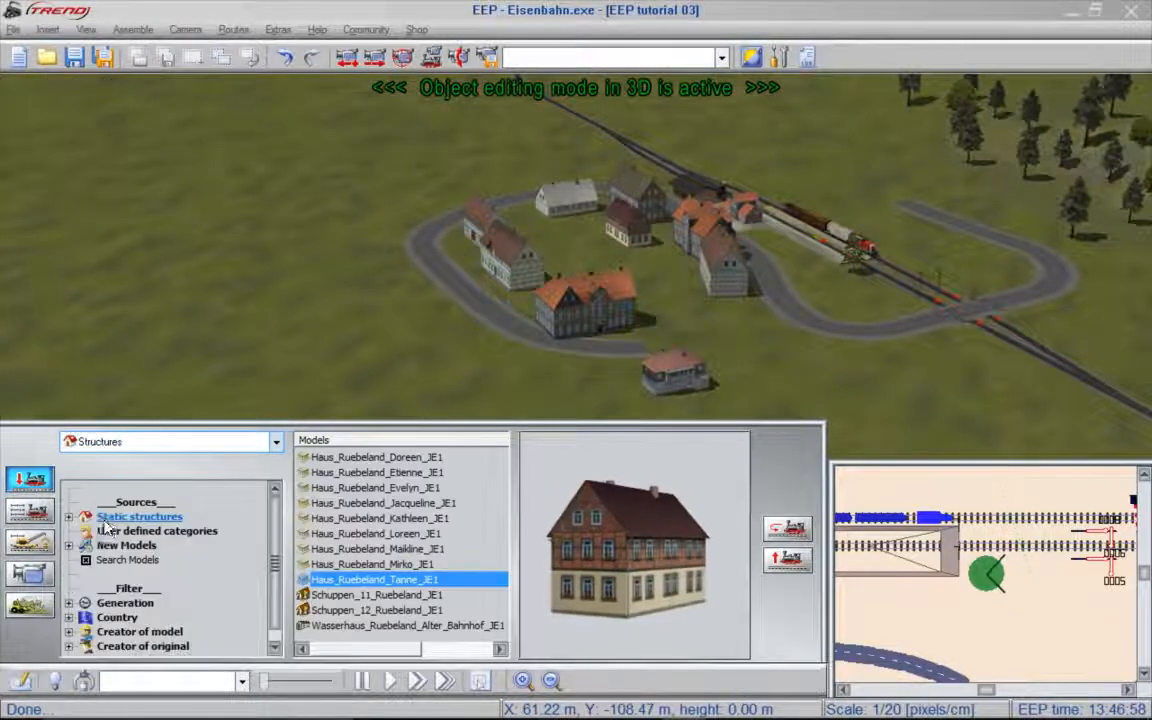
{"action": "left_click", "coordinate": [581, 308]}
{"action": "left_click_drag", "start_coordinate": [644, 318], "coordinate": [710, 301]}
{"action": "middle_click_drag", "start_coordinate": [783, 336], "coordinate": [845, 341]}
{"action": "left_click_drag", "start_coordinate": [640, 309], "coordinate": [630, 300]}
{"action": "left_click", "coordinate": [764, 355]}
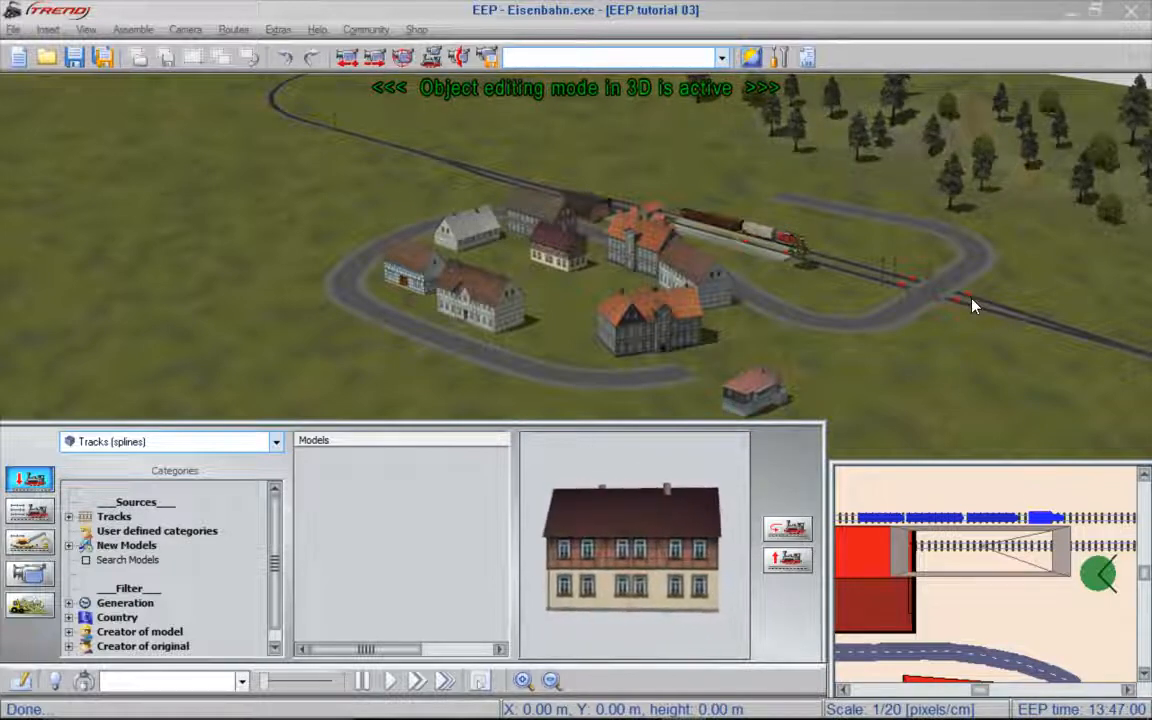
- Set up 3D surface painting with the Paving slabs 01 (LQ) texture, brush size 6 and intensity 10
{"action": "left_click", "coordinate": [28, 607]}
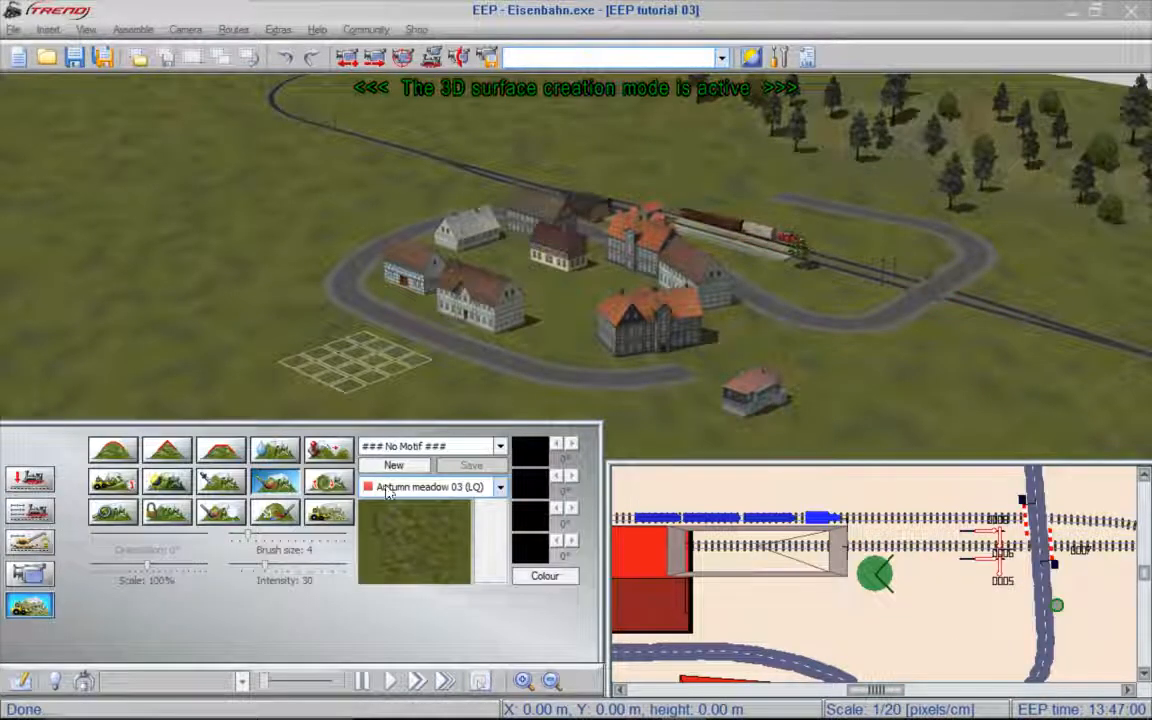
{"action": "left_click", "coordinate": [500, 487]}
{"action": "left_click_drag", "start_coordinate": [529, 512], "coordinate": [528, 575]}
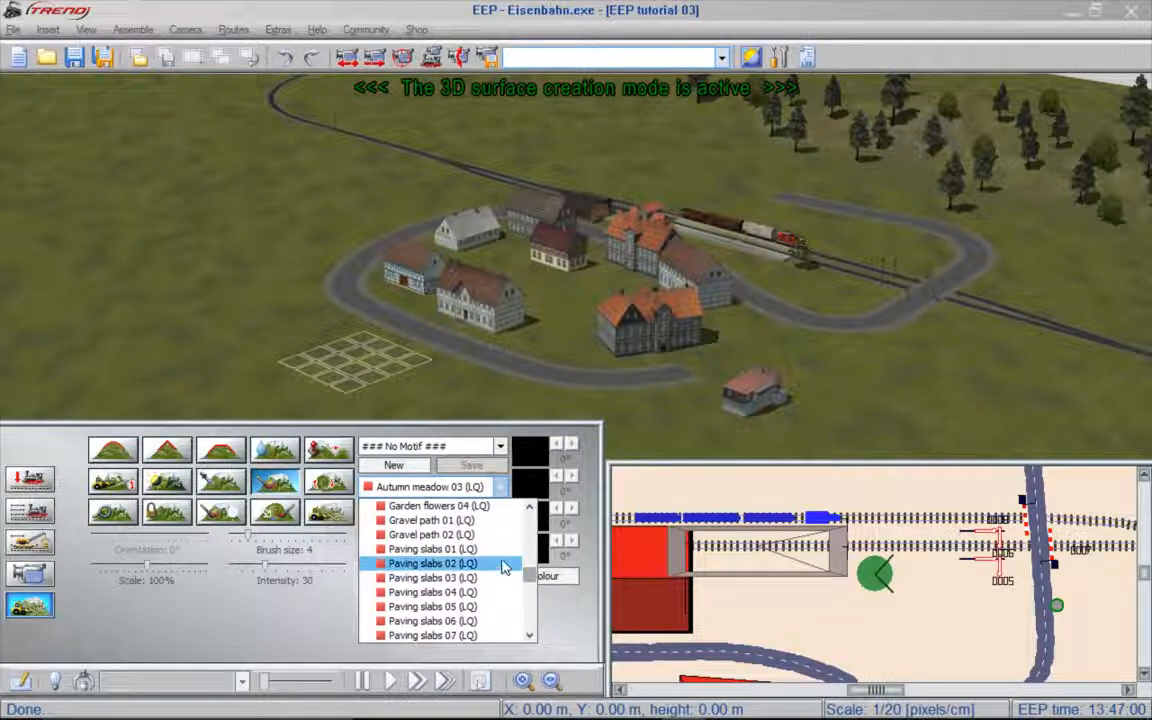
{"action": "left_click", "coordinate": [456, 551]}
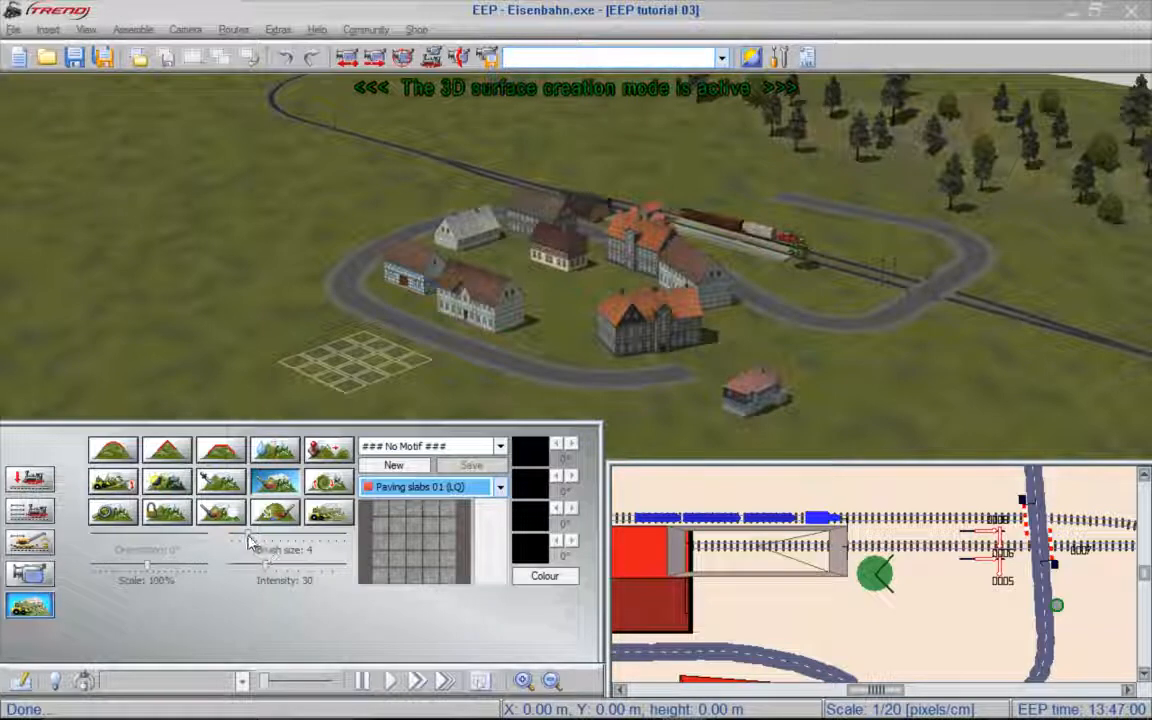
{"action": "left_click_drag", "start_coordinate": [249, 541], "coordinate": [266, 543]}
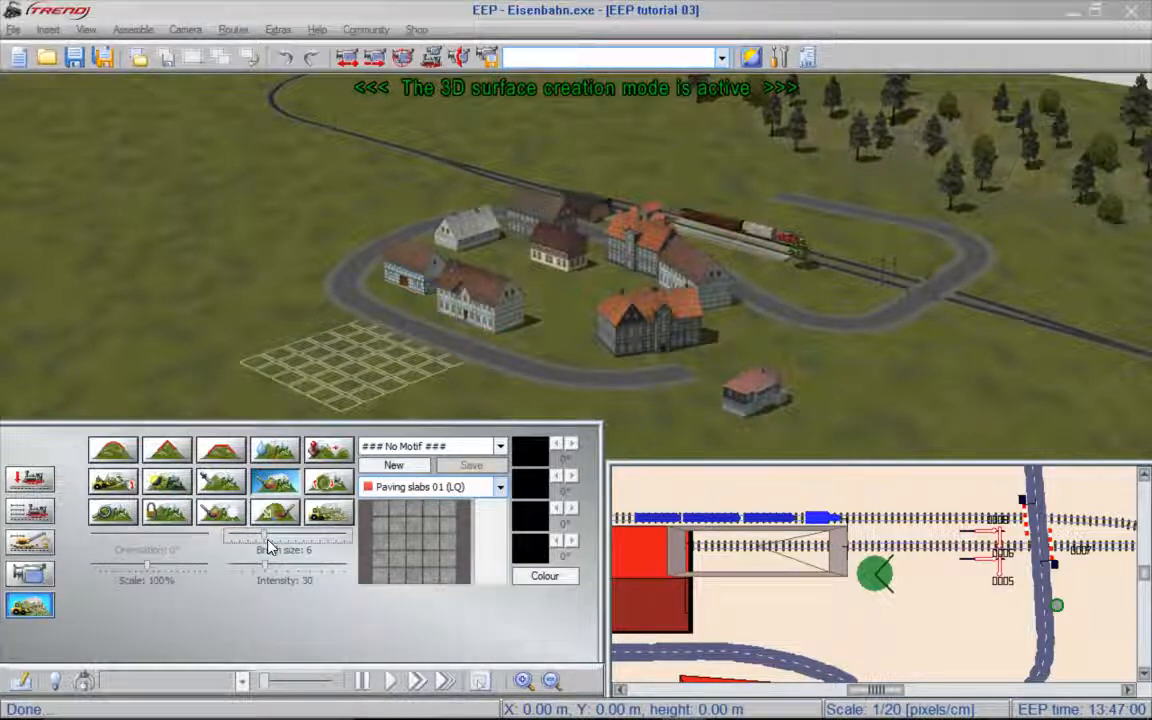
{"action": "left_click_drag", "start_coordinate": [267, 573], "coordinate": [240, 572]}
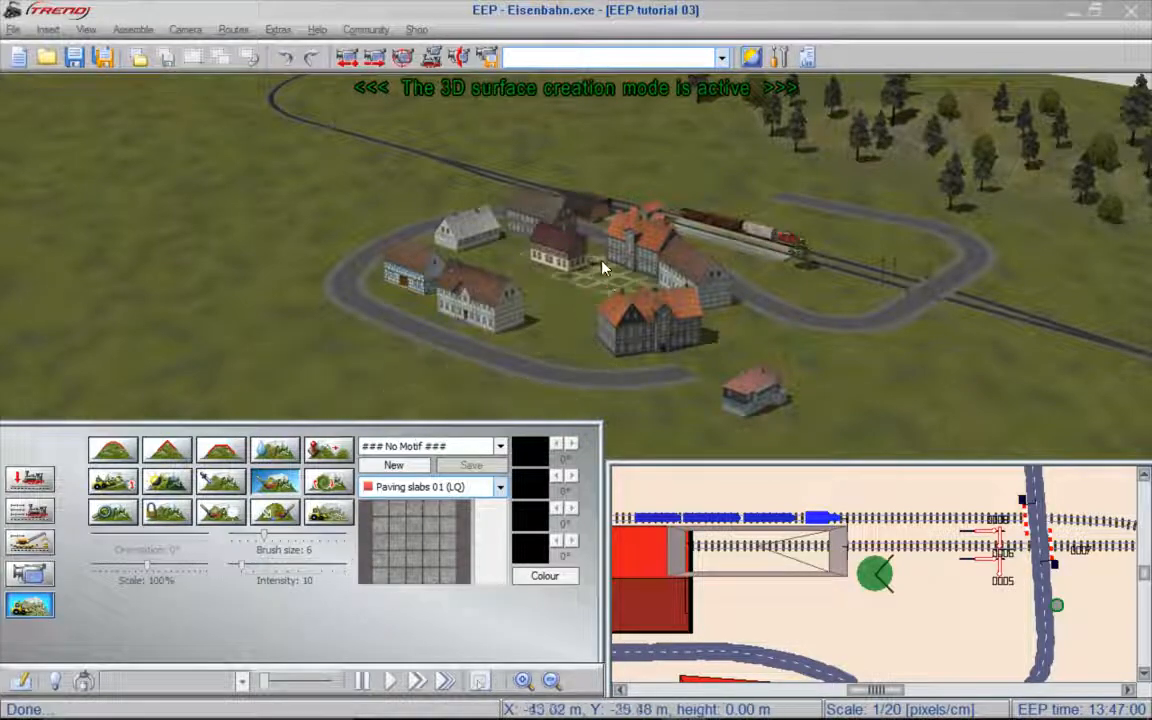
- Paint the Paving slabs 01 (LQ) texture on the ground in front of the dark-red-roofed house, between its two neighbouring houses
{"action": "right_click_drag", "start_coordinate": [614, 261], "coordinate": [922, 180]}
{"action": "scroll", "coordinate": [573, 152], "scroll_direction": "up", "scroll_amount": 5}
{"action": "right_click_drag", "start_coordinate": [573, 152], "coordinate": [630, 104]}
{"action": "scroll", "coordinate": [630, 104], "scroll_direction": "up", "scroll_amount": 4}
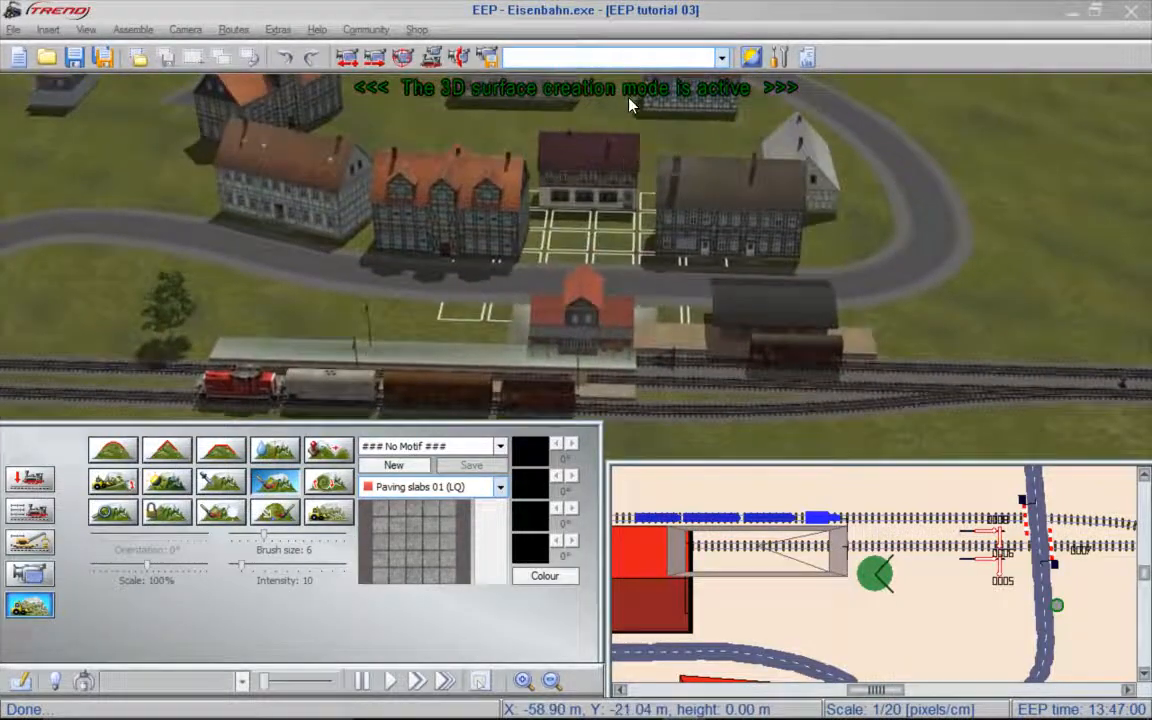
{"action": "scroll", "coordinate": [625, 164], "scroll_direction": "up", "scroll_amount": 4}
{"action": "left_click", "coordinate": [614, 239]}
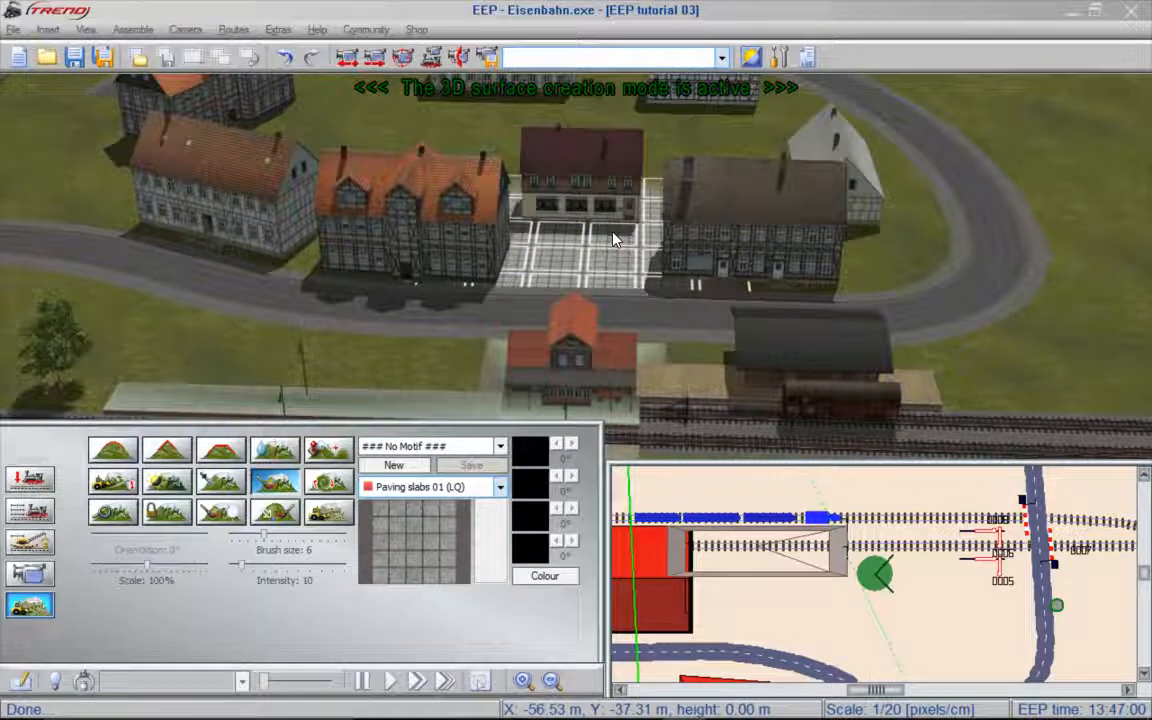
- Paint the ground between the rear houses inside the street loop with the Soil 04 (LQ) texture
{"action": "left_click", "coordinate": [499, 487]}
{"action": "scroll", "coordinate": [500, 585], "scroll_direction": "down", "scroll_amount": 4}
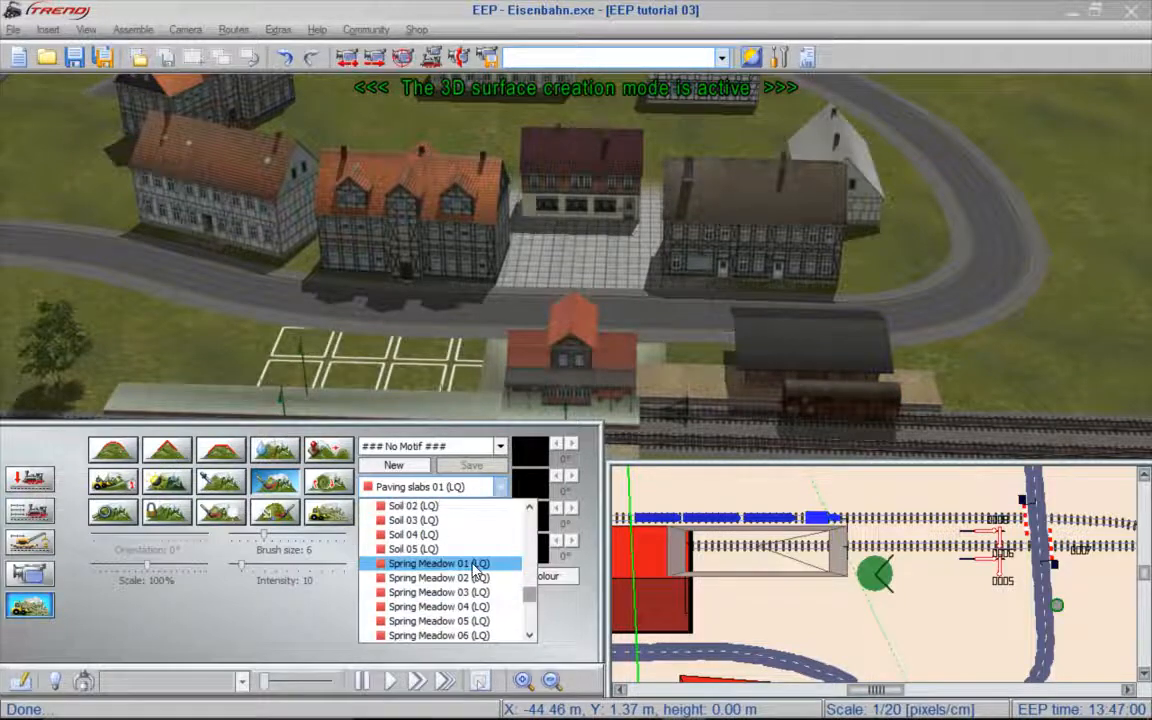
{"action": "left_click", "coordinate": [418, 541]}
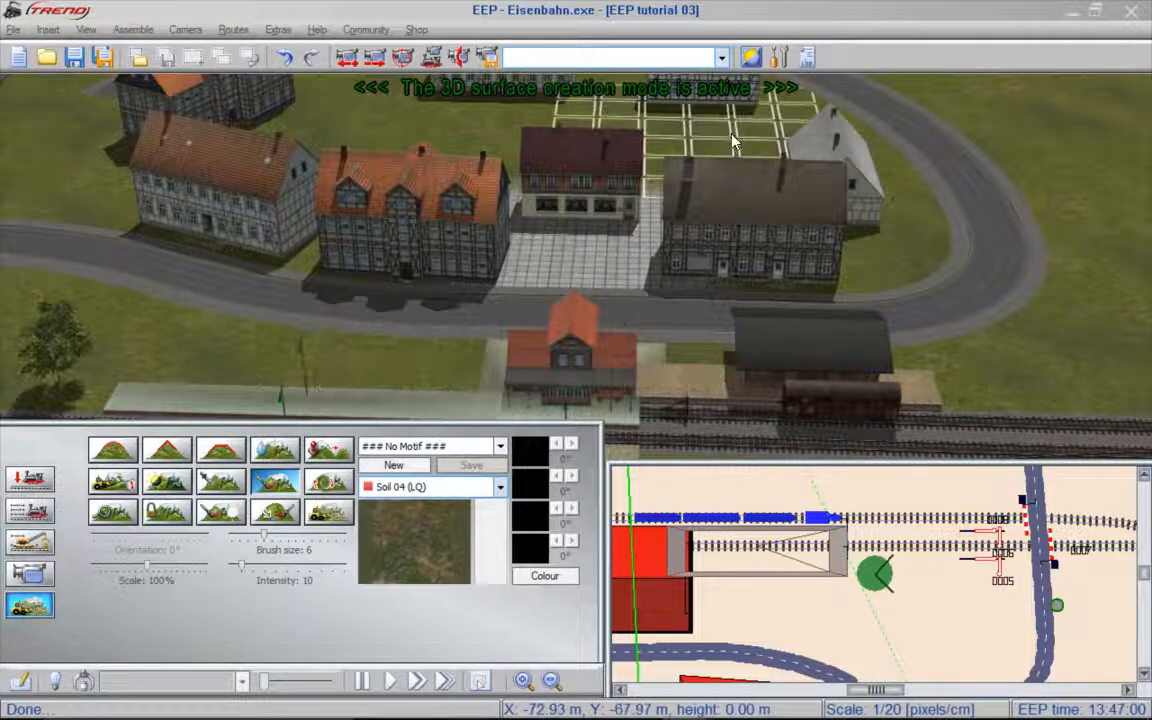
{"action": "right_click_drag", "start_coordinate": [944, 200], "coordinate": [684, 157]}
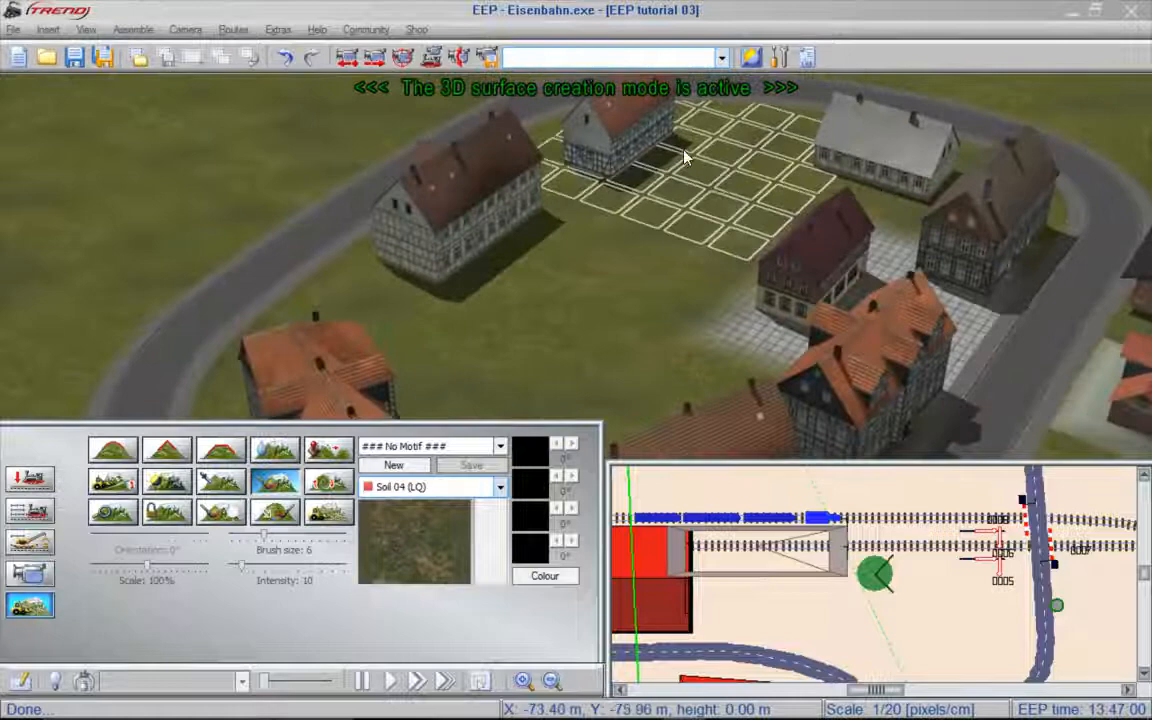
{"action": "right_click_drag", "start_coordinate": [780, 160], "coordinate": [768, 211]}
{"action": "scroll", "coordinate": [765, 208], "scroll_direction": "up", "scroll_amount": 5}
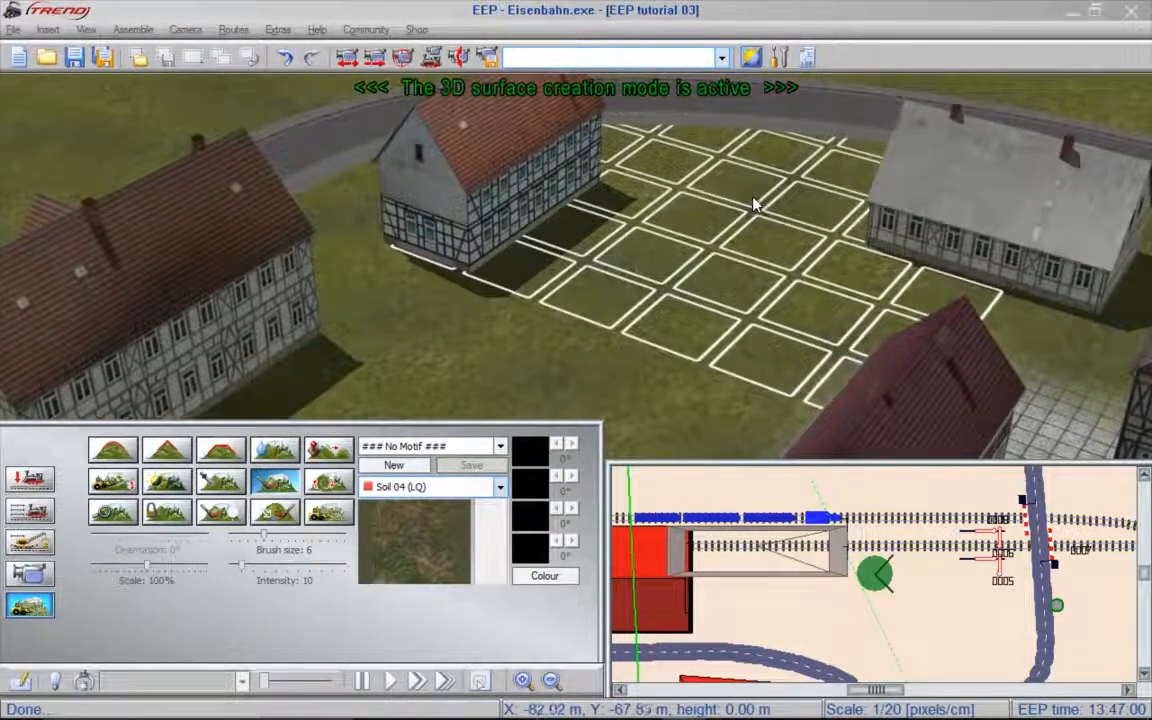
{"action": "mouse_move", "coordinate": [737, 185]}
{"action": "left_mouse_down"}
{"action": "mouse_move", "coordinate": [718, 214]}
{"action": "mouse_move", "coordinate": [568, 189]}
{"action": "mouse_move", "coordinate": [412, 206]}
{"action": "mouse_move", "coordinate": [504, 298]}
{"action": "mouse_move", "coordinate": [620, 305]}
{"action": "left_mouse_up"}
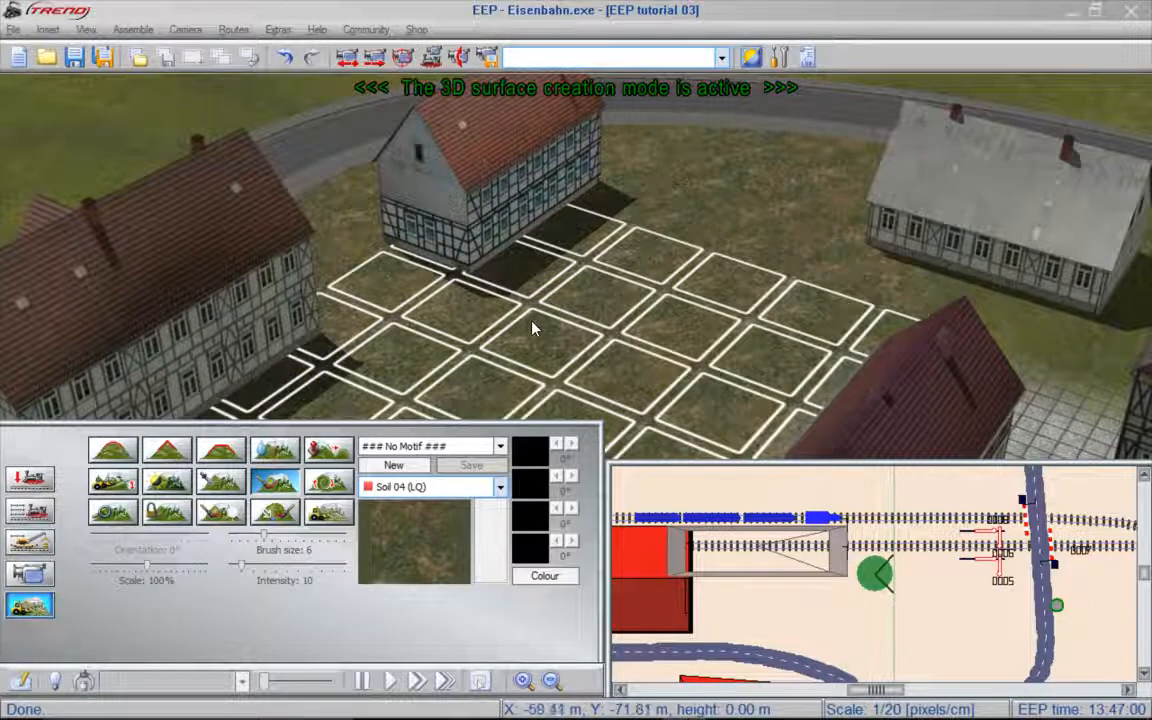
- Paint the yard around the orange-roofed corner house with the Foliage 03 (LQ) texture
{"action": "mouse_move", "coordinate": [398, 398]}
{"action": "right_mouse_down"}
{"action": "mouse_move", "coordinate": [783, 390]}
{"action": "mouse_move", "coordinate": [403, 217]}
{"action": "mouse_move", "coordinate": [135, 245]}
{"action": "mouse_move", "coordinate": [62, 295]}
{"action": "mouse_move", "coordinate": [558, 337]}
{"action": "right_mouse_up"}
{"action": "scroll", "coordinate": [562, 339], "scroll_direction": "up", "scroll_amount": 3}
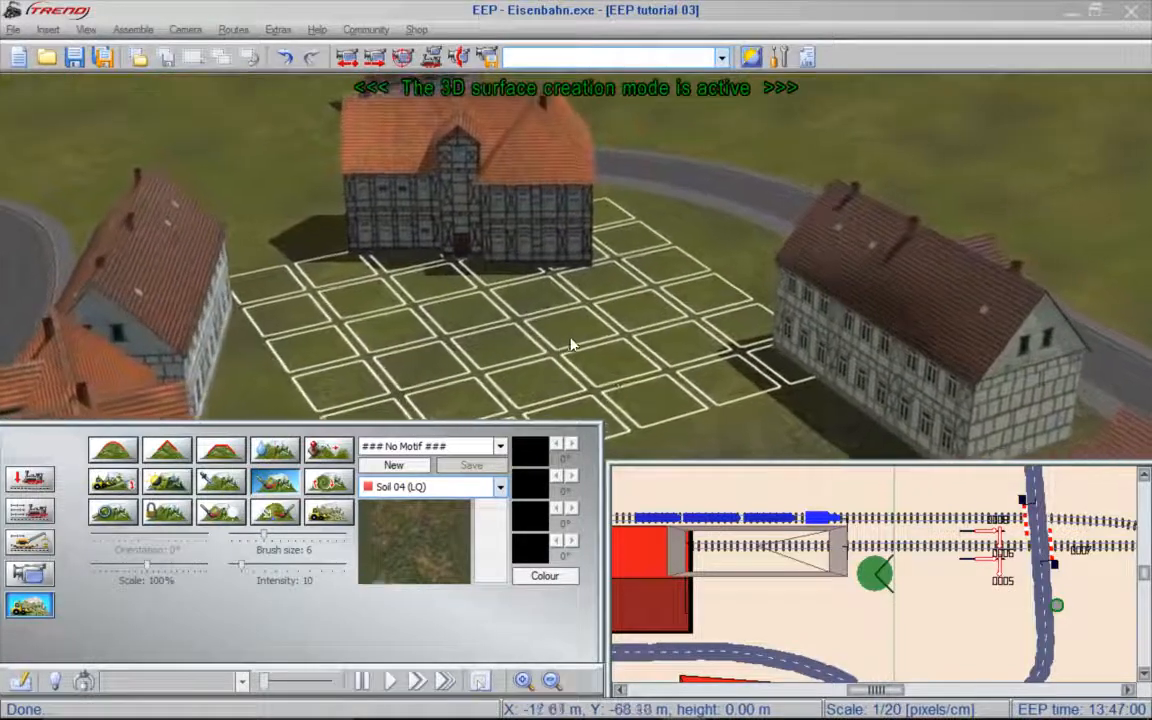
{"action": "left_click", "coordinate": [501, 487]}
{"action": "left_click_drag", "start_coordinate": [529, 597], "coordinate": [528, 548]}
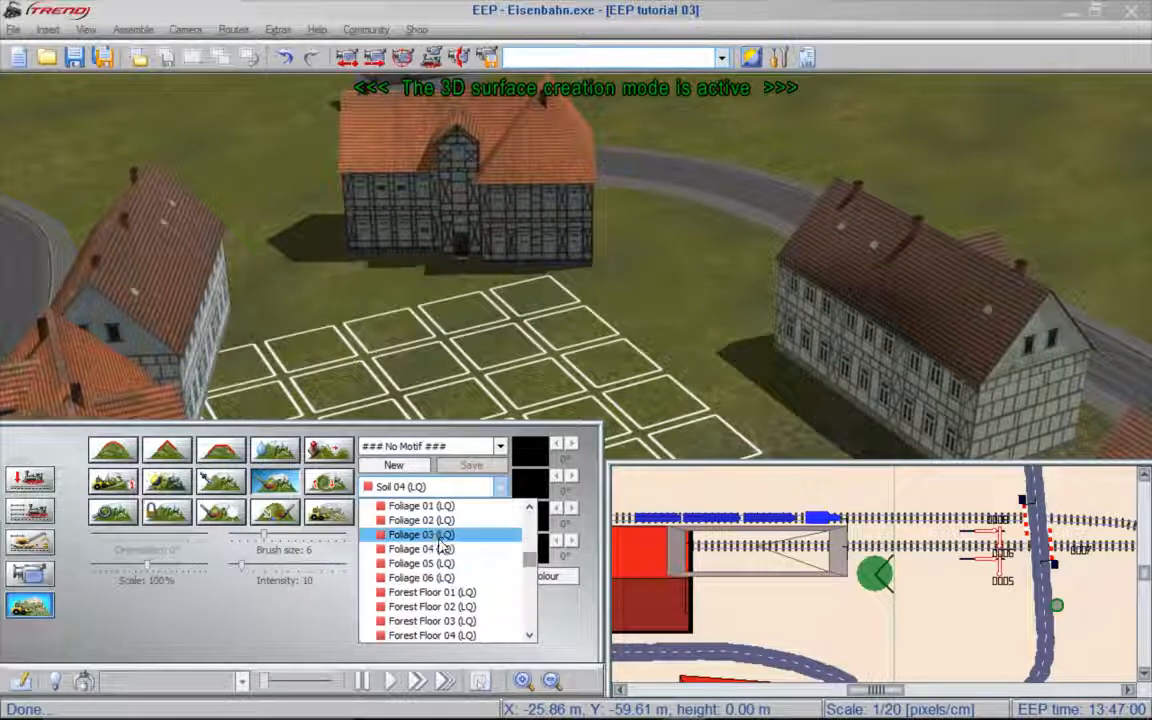
{"action": "left_click", "coordinate": [425, 535]}
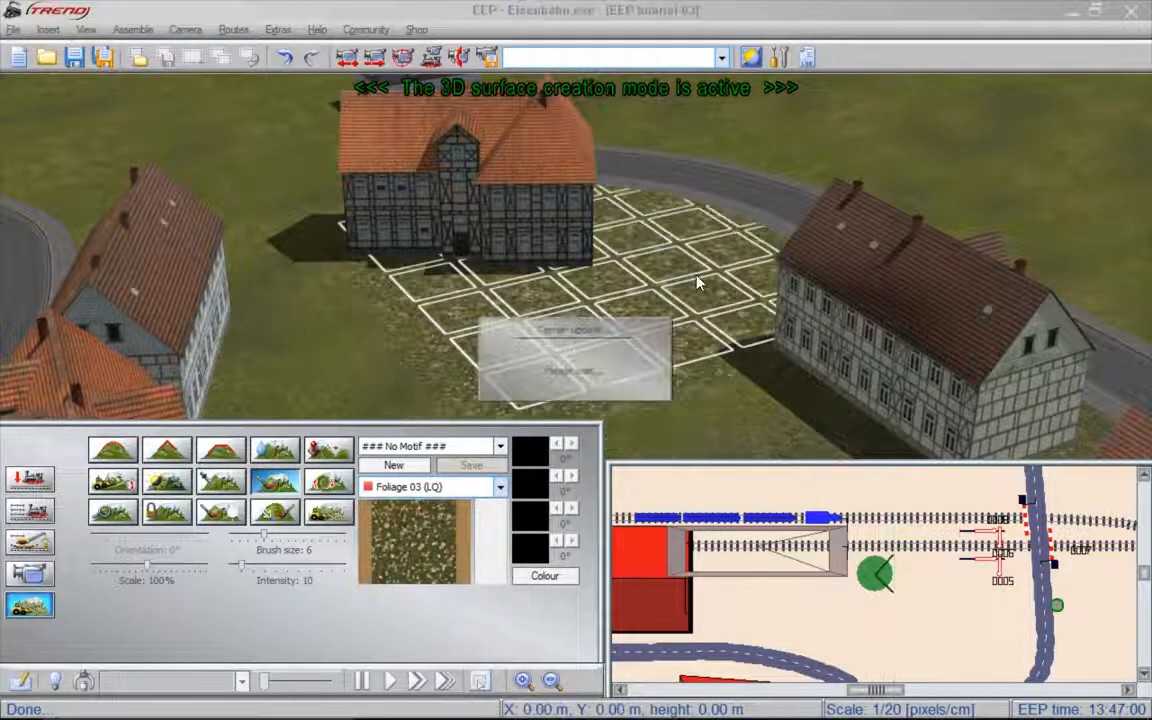
{"action": "mouse_move", "coordinate": [697, 283]}
{"action": "left_mouse_down"}
{"action": "mouse_move", "coordinate": [682, 283]}
{"action": "mouse_move", "coordinate": [776, 358]}
{"action": "left_mouse_up"}
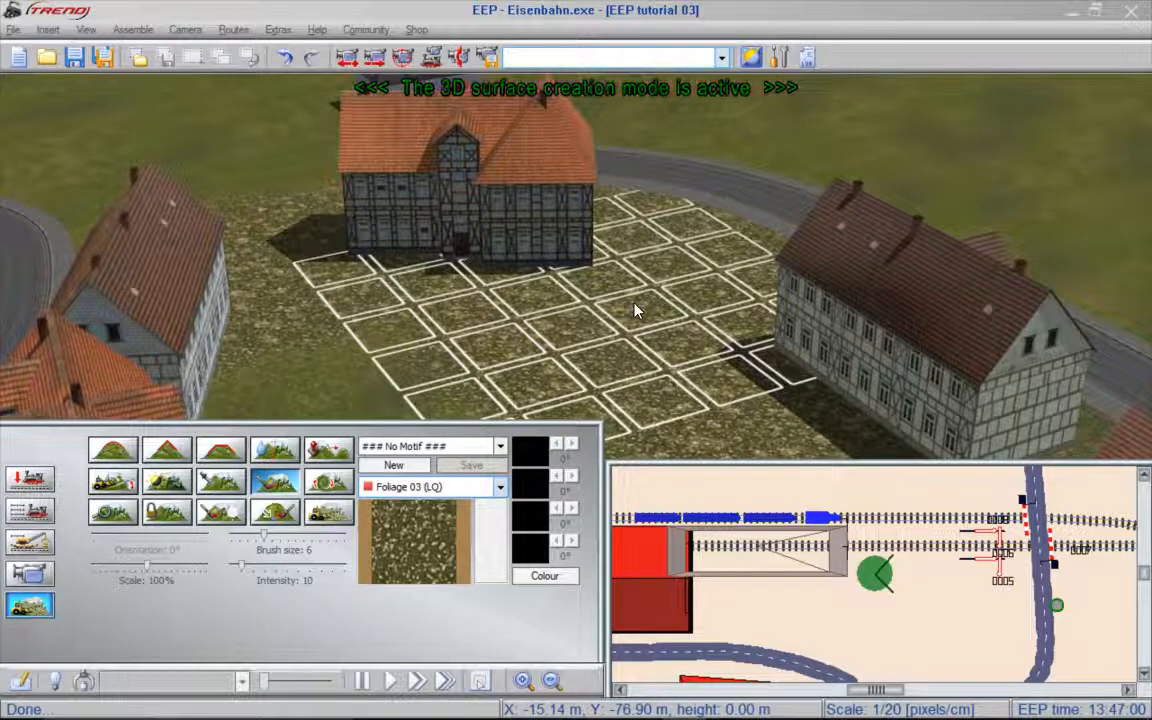
- Switch to object editing with the structure models and search them for "jaeger"
{"action": "left_click", "coordinate": [20, 481]}
{"action": "left_click", "coordinate": [230, 441]}
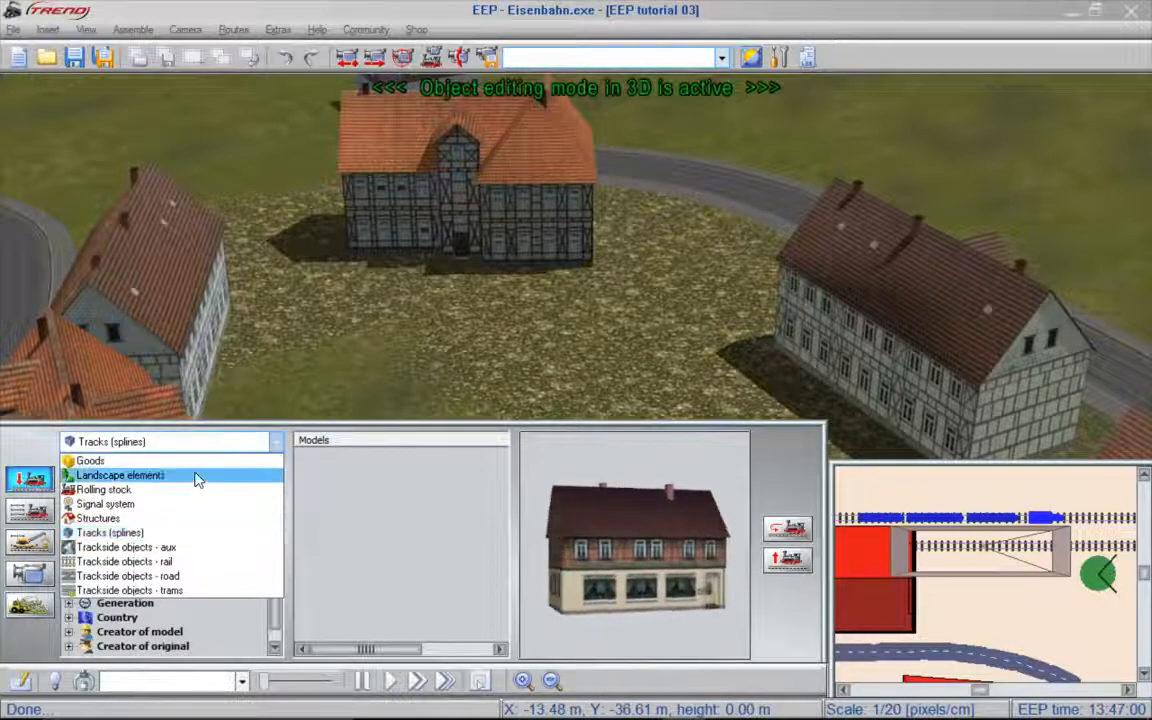
{"action": "left_click", "coordinate": [143, 519]}
{"action": "right_click", "coordinate": [213, 491]}
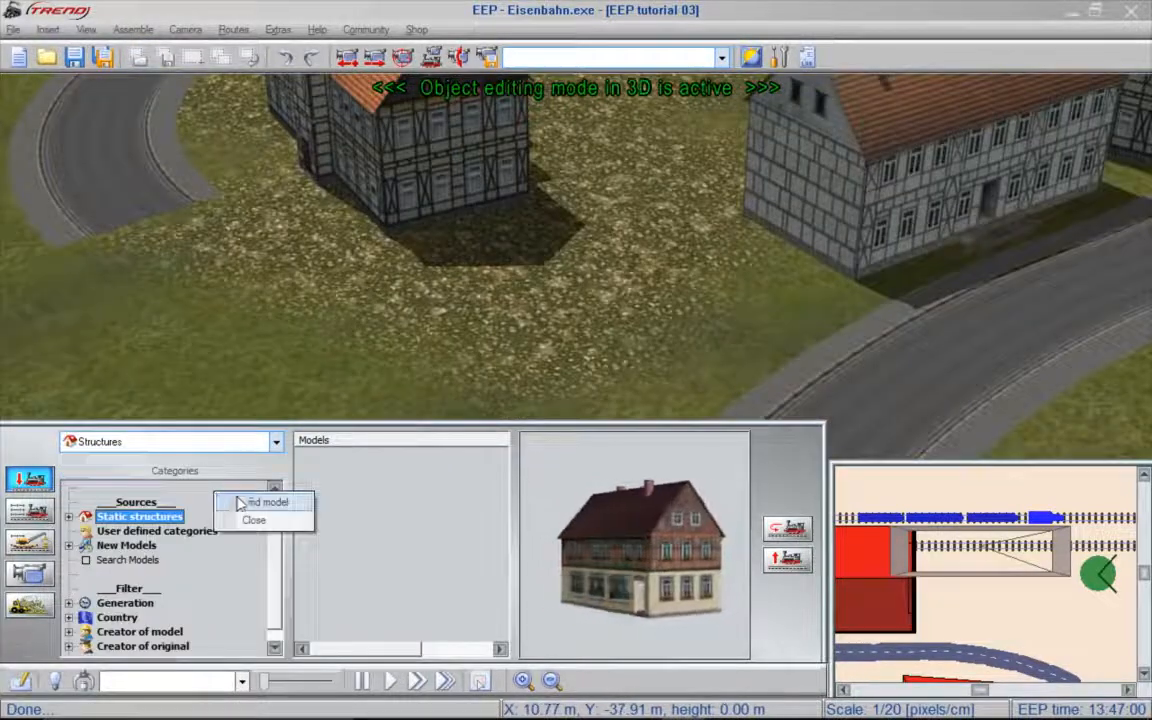
{"action": "left_click", "coordinate": [240, 502]}
{"action": "type", "text": "jae"}
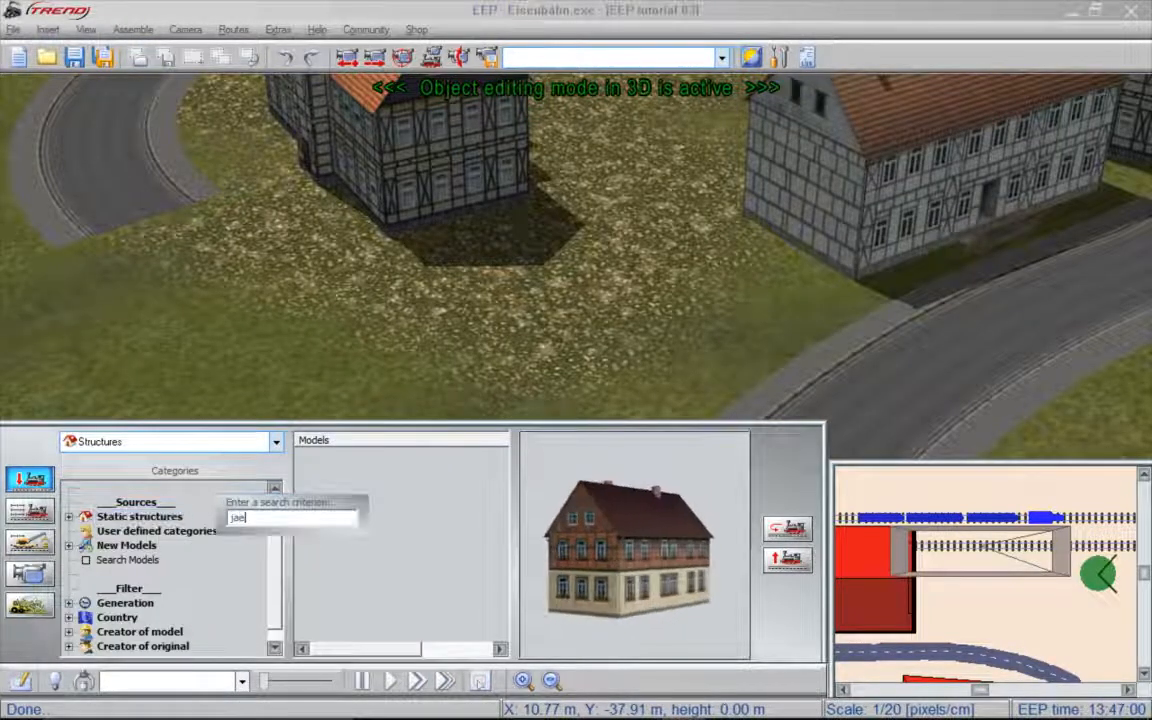
{"action": "type", "text": "ger"}
{"action": "key", "text": "Return"}
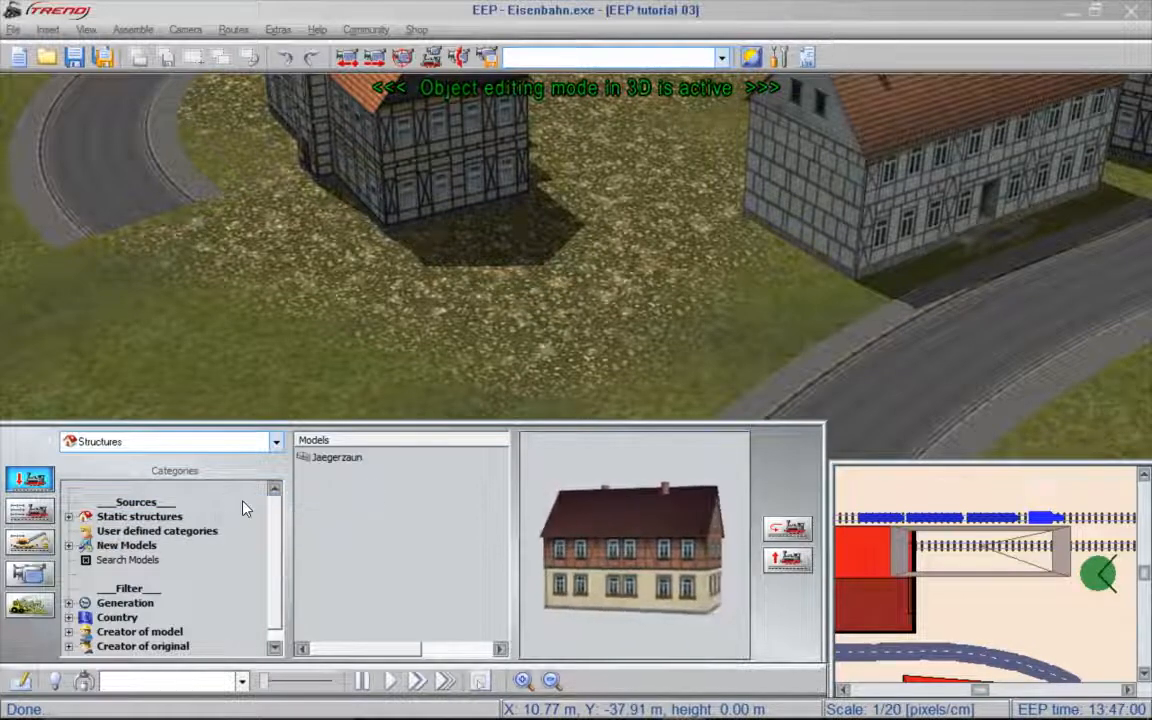
- Place two Jaegerzaun fence sections on the foliage ground beside the orange-roofed corner house
{"action": "left_click", "coordinate": [341, 460]}
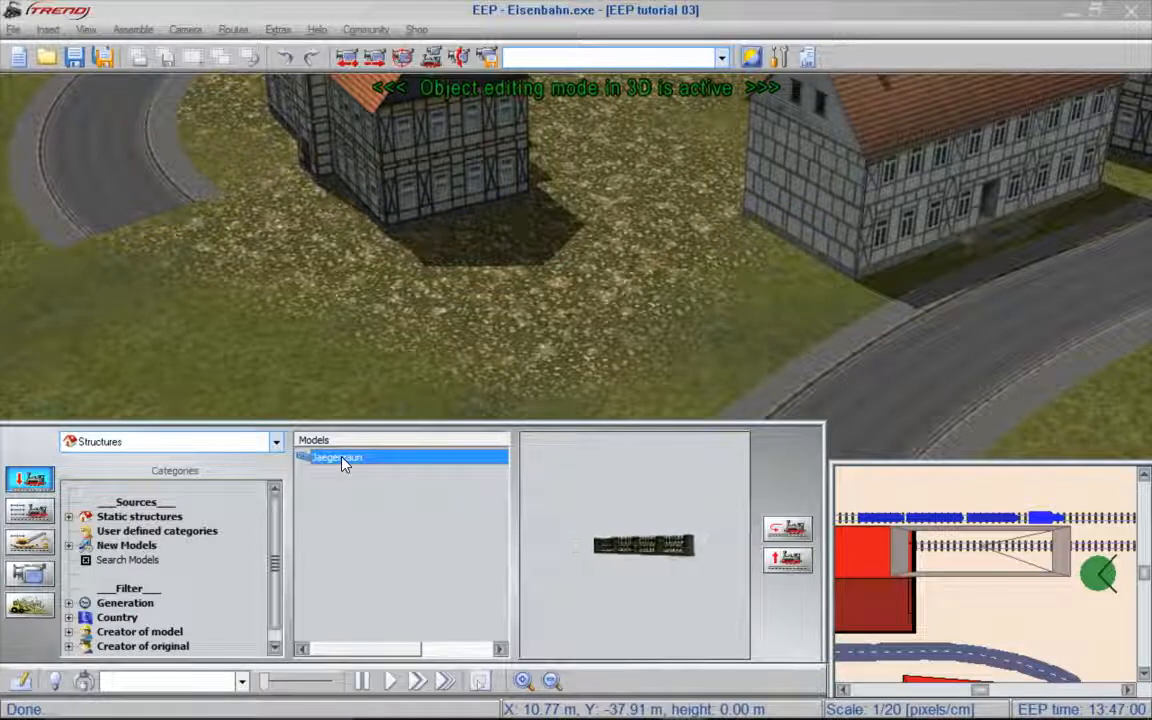
{"action": "left_click", "coordinate": [417, 301]}
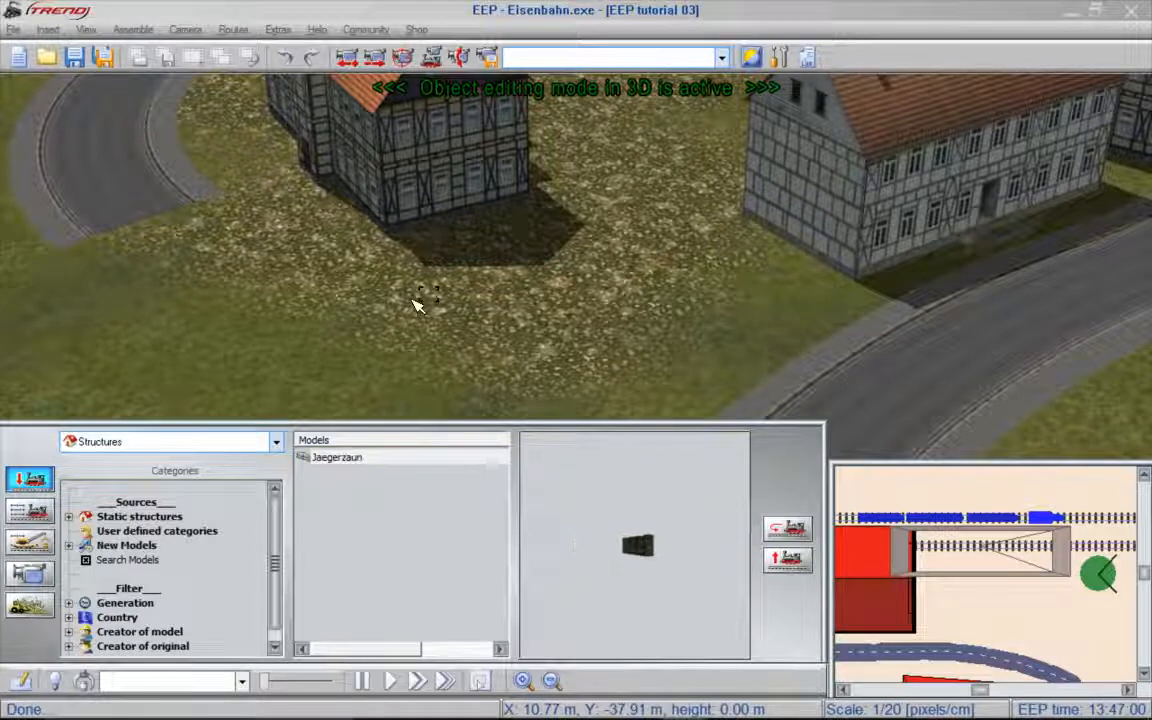
{"action": "left_click", "coordinate": [619, 290]}
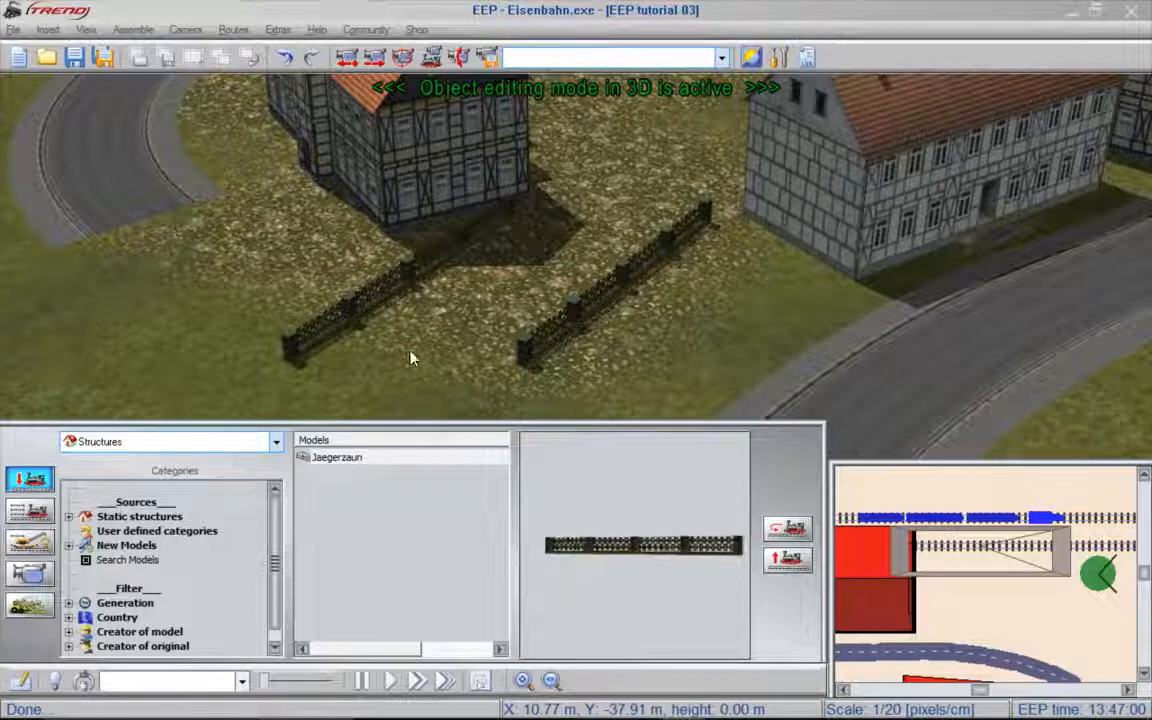
- Rotate and move the first fence section so it runs outward from the corner of the orange-roofed house
{"action": "left_click", "coordinate": [292, 352]}
{"action": "left_click_drag", "start_coordinate": [270, 162], "coordinate": [627, 365]}
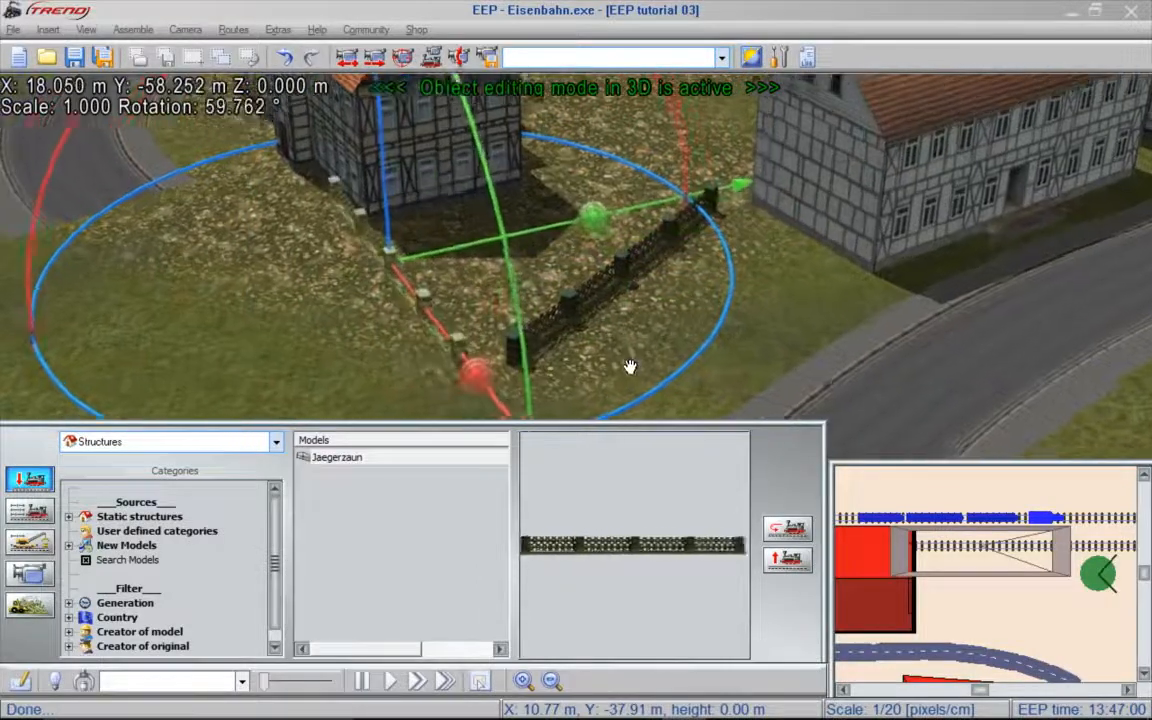
{"action": "right_click_drag", "start_coordinate": [813, 329], "coordinate": [640, 361]}
{"action": "scroll", "coordinate": [511, 357], "scroll_direction": "down", "scroll_amount": 3}
{"action": "left_click_drag", "start_coordinate": [511, 357], "coordinate": [598, 327]}
{"action": "left_click_drag", "start_coordinate": [508, 281], "coordinate": [526, 266]}
{"action": "left_click_drag", "start_coordinate": [694, 345], "coordinate": [663, 342]}
{"action": "right_click_drag", "start_coordinate": [812, 273], "coordinate": [1055, 262]}
- Align the second fence section at 0° rotation so it joins the first fence's end and runs to the neighbouring house's corner
{"action": "left_click", "coordinate": [658, 178]}
{"action": "left_click_drag", "start_coordinate": [687, 198], "coordinate": [473, 264]}
{"action": "right_click_drag", "start_coordinate": [733, 283], "coordinate": [516, 232]}
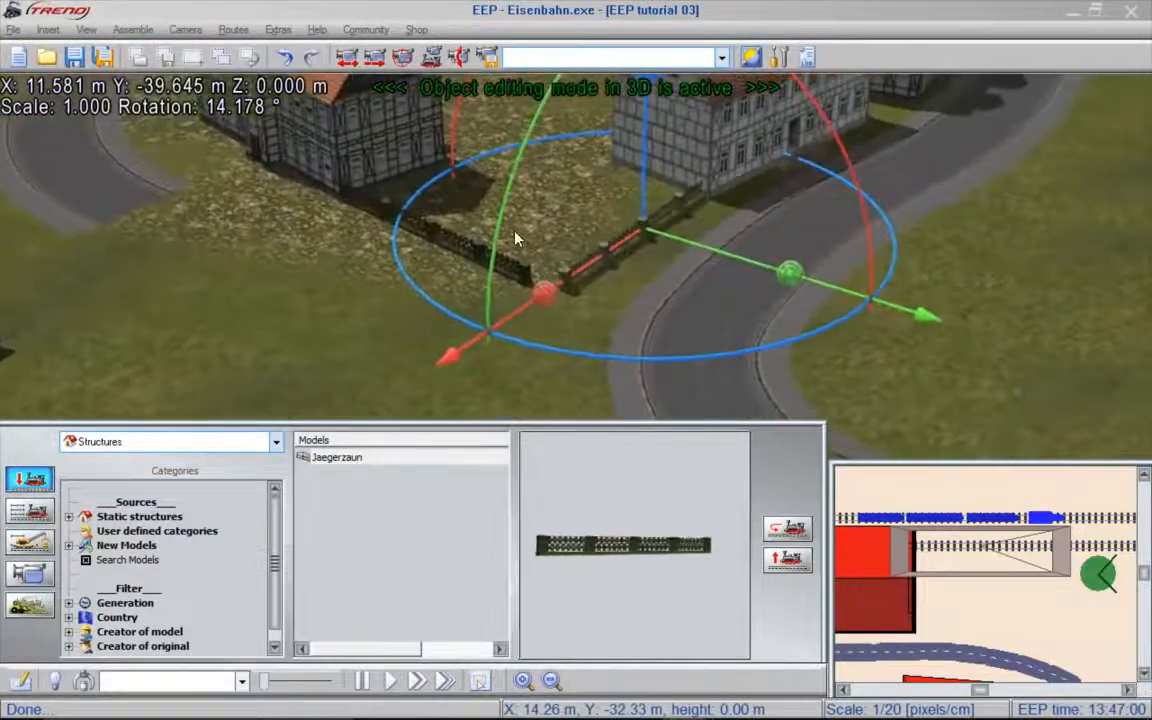
{"action": "scroll", "coordinate": [516, 232], "scroll_direction": "up", "scroll_amount": 1}
{"action": "scroll", "coordinate": [516, 238], "scroll_direction": "up", "scroll_amount": 4}
{"action": "left_click_drag", "start_coordinate": [889, 263], "coordinate": [820, 249]}
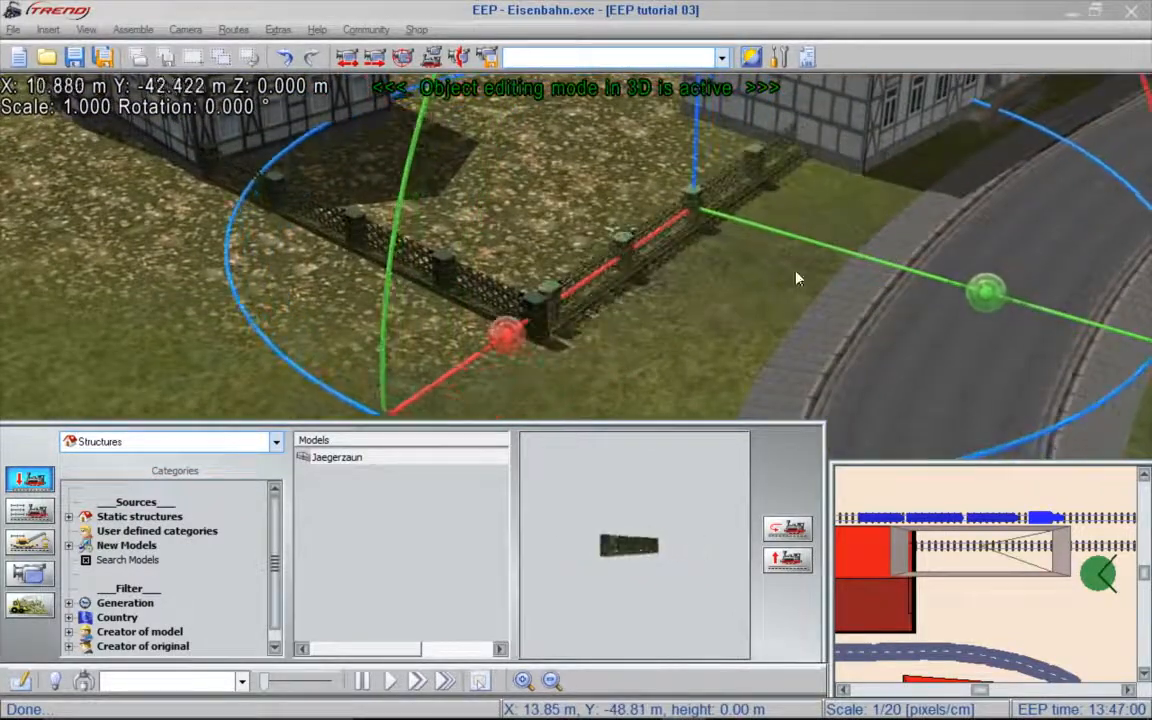
{"action": "left_click_drag", "start_coordinate": [609, 262], "coordinate": [602, 273]}
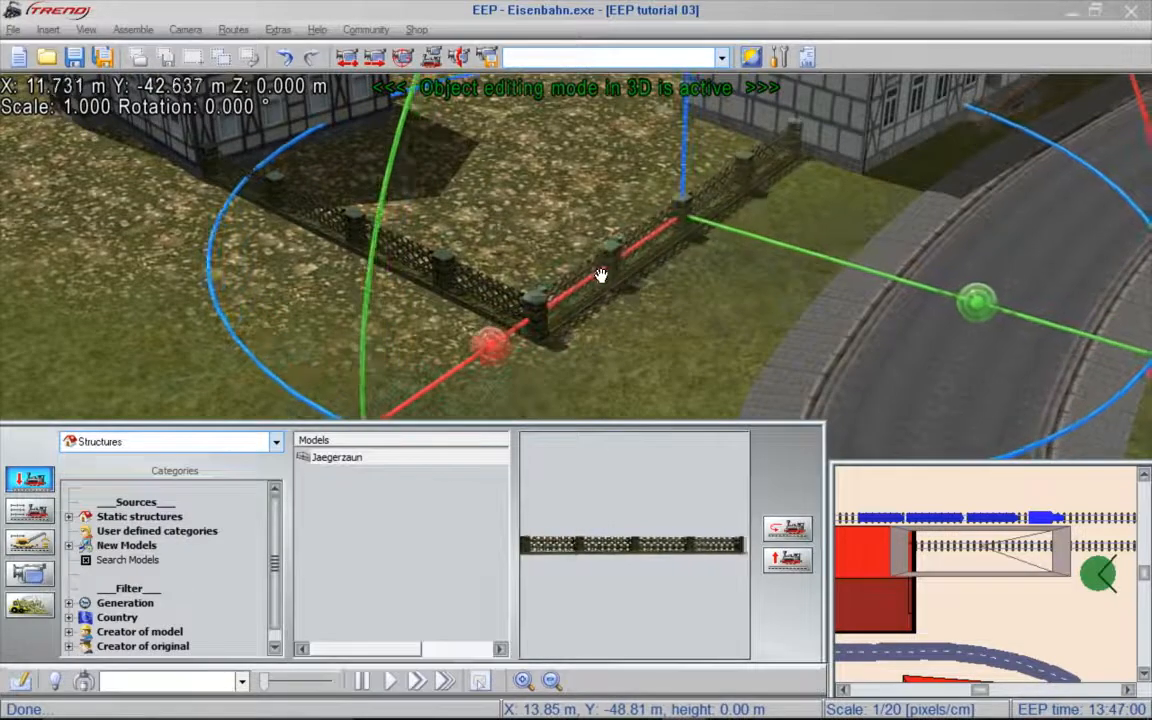
{"action": "left_click_drag", "start_coordinate": [741, 231], "coordinate": [743, 241]}
- Place a Busch 03 bush from the landscape elements at the fence end beside the neighbouring house's corner
{"action": "left_click", "coordinate": [276, 442]}
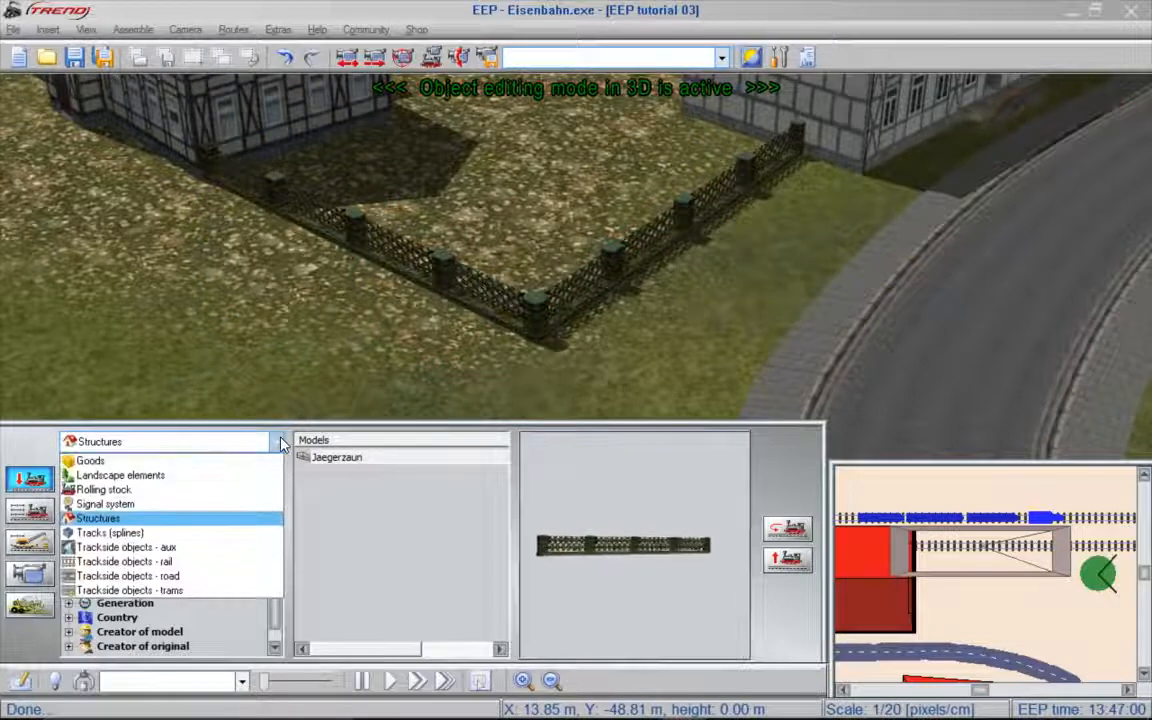
{"action": "left_click", "coordinate": [159, 476]}
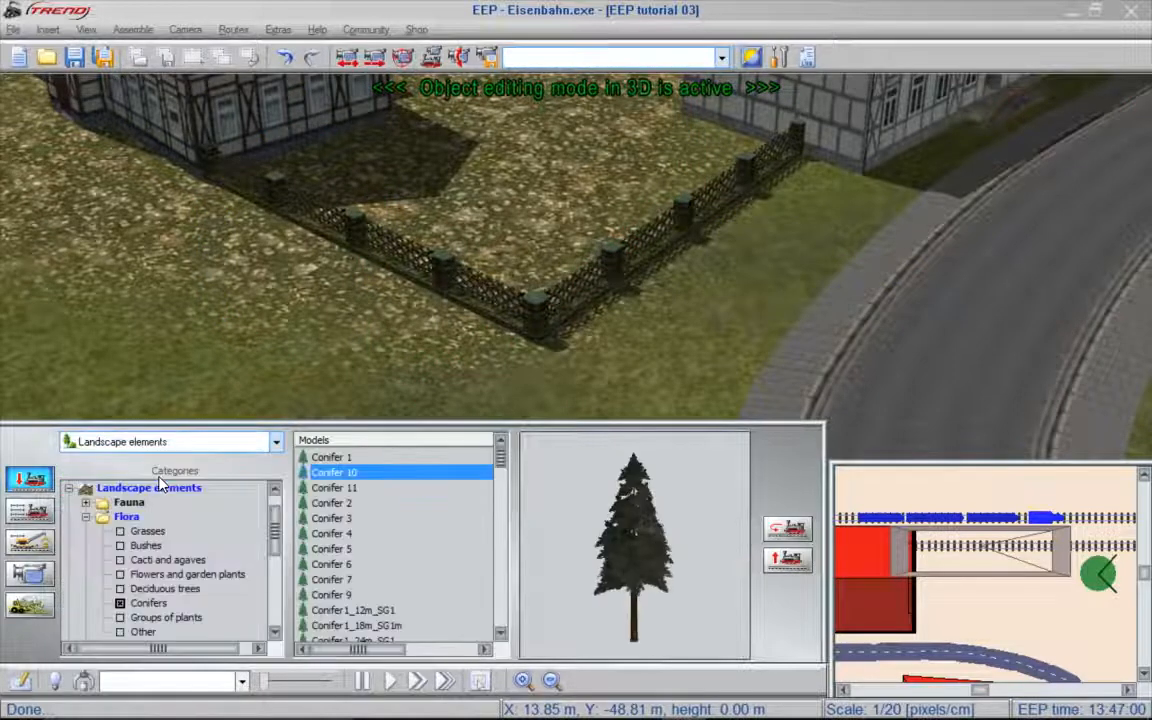
{"action": "left_click", "coordinate": [145, 545]}
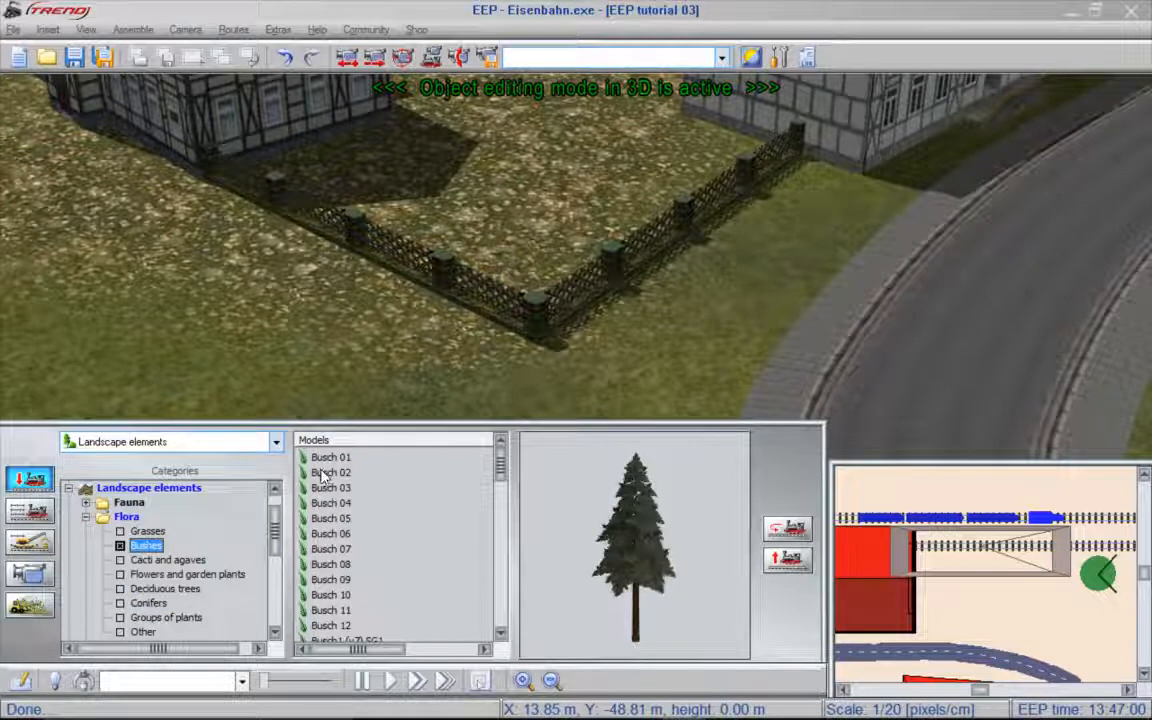
{"action": "left_click", "coordinate": [322, 472]}
{"action": "left_click", "coordinate": [328, 488]}
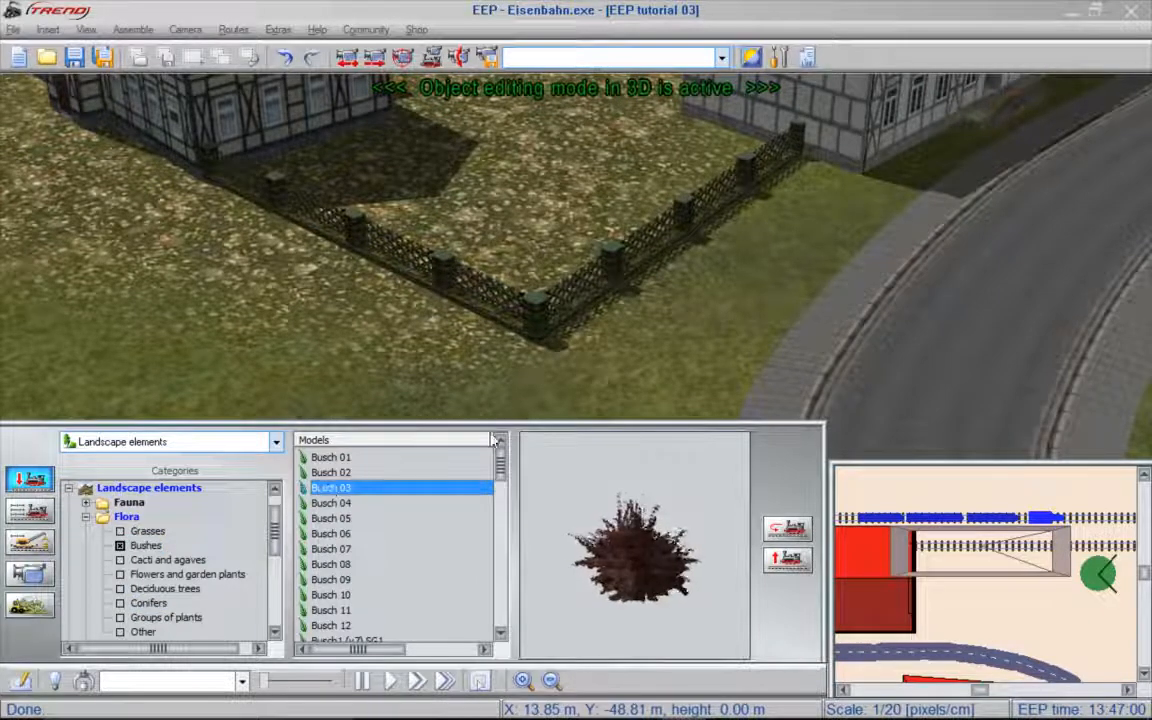
{"action": "left_click", "coordinate": [819, 173]}
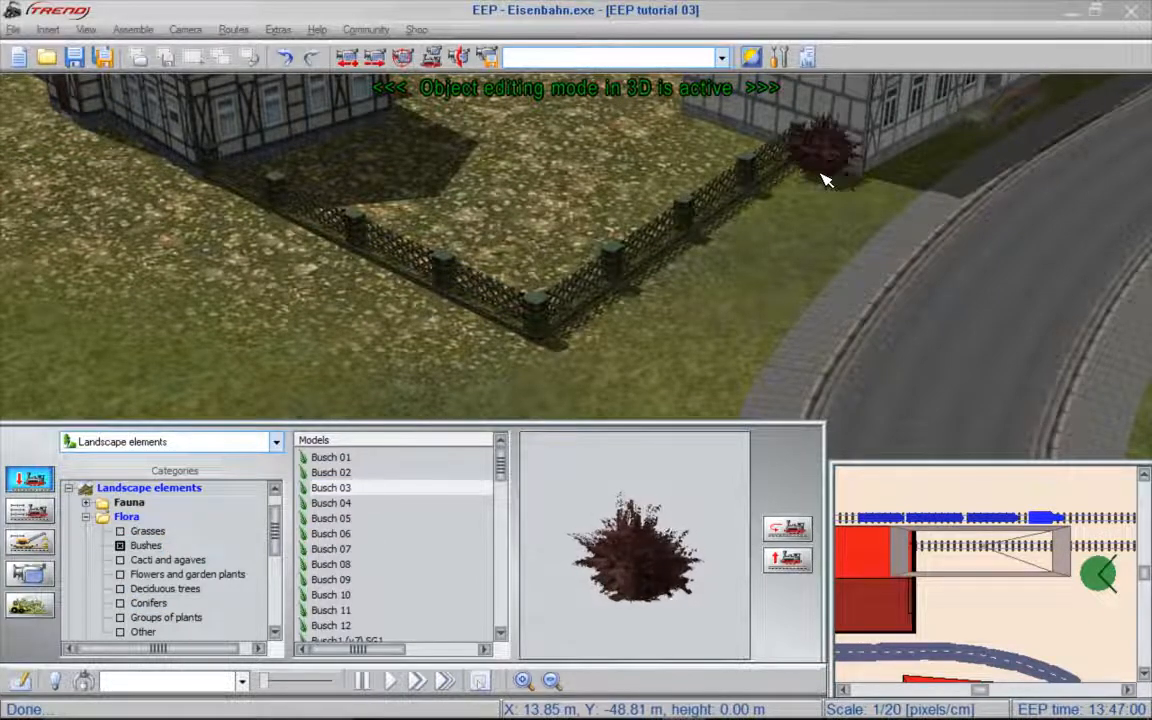
- Search the landscape elements for "popl" and place a Poplar 1 (v7) tree in the fenced yard
{"action": "left_click", "coordinate": [146, 545]}
{"action": "right_click", "coordinate": [228, 510]}
{"action": "left_click", "coordinate": [262, 516]}
{"action": "type", "text": "popl"}
{"action": "key", "text": "Return"}
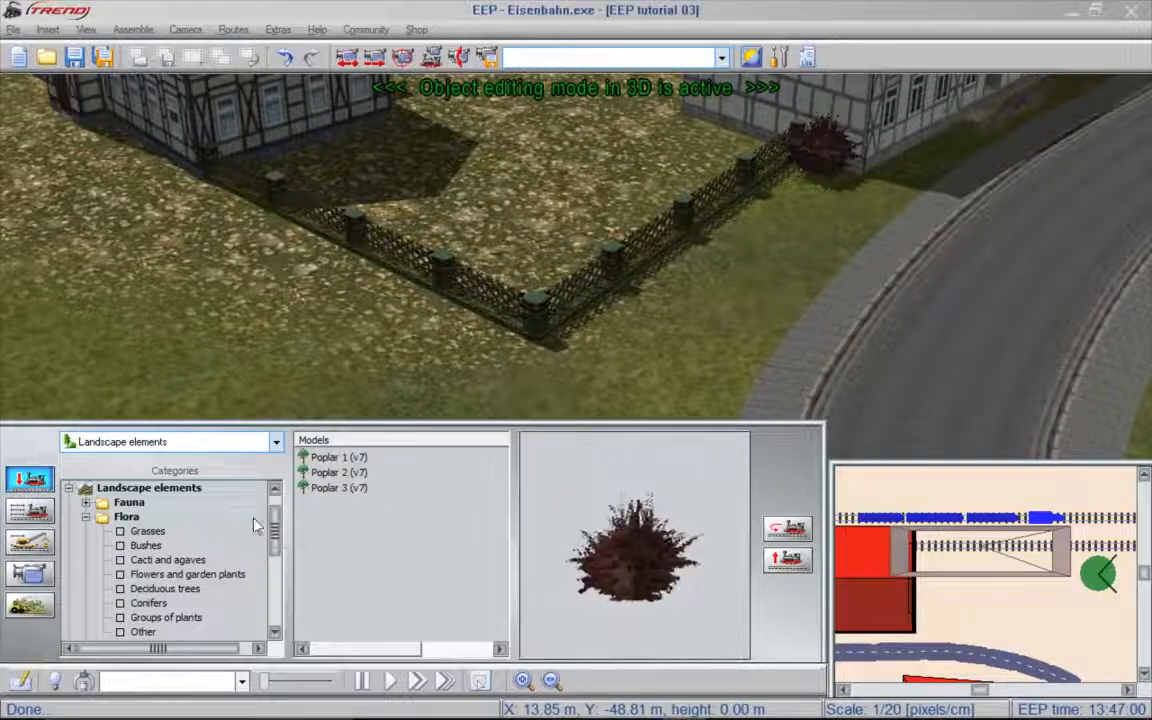
{"action": "left_click", "coordinate": [319, 459]}
{"action": "left_click", "coordinate": [661, 155]}
- Save an overview of the village, level crossing and station as a new static camera named "Paulinzella station"
{"action": "right_click_drag", "start_coordinate": [780, 150], "coordinate": [814, 227]}
{"action": "scroll", "coordinate": [820, 234], "scroll_direction": "down", "scroll_amount": 3}
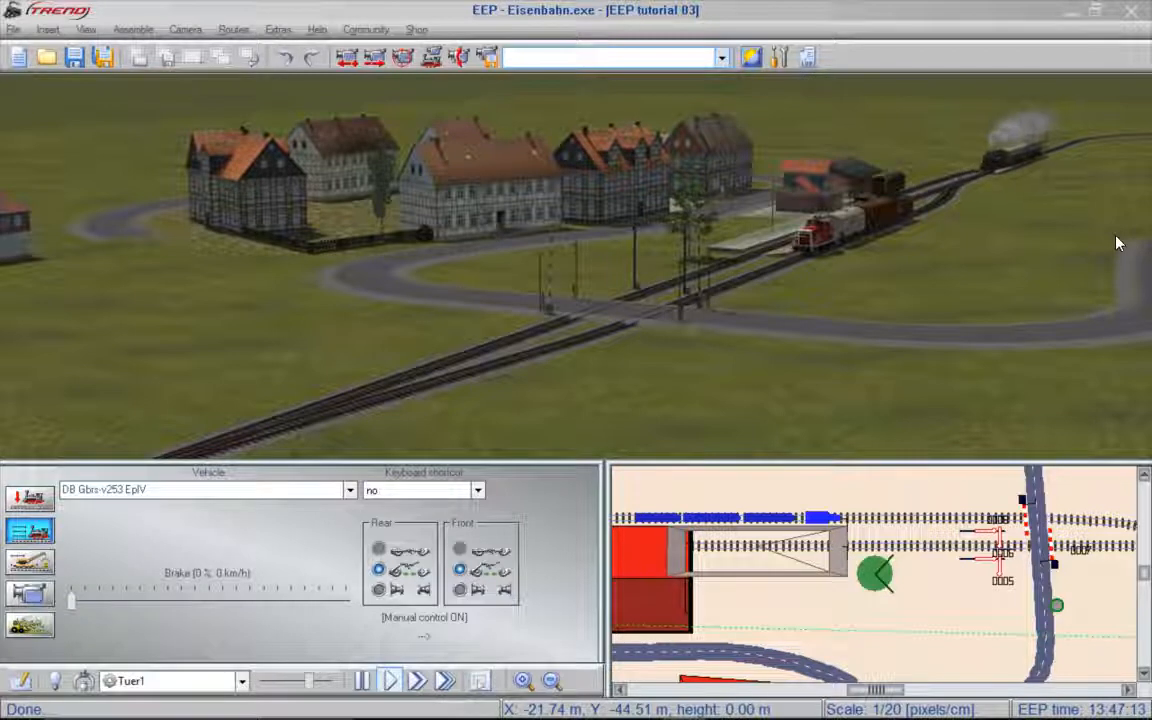
{"action": "left_click", "coordinate": [489, 58]}
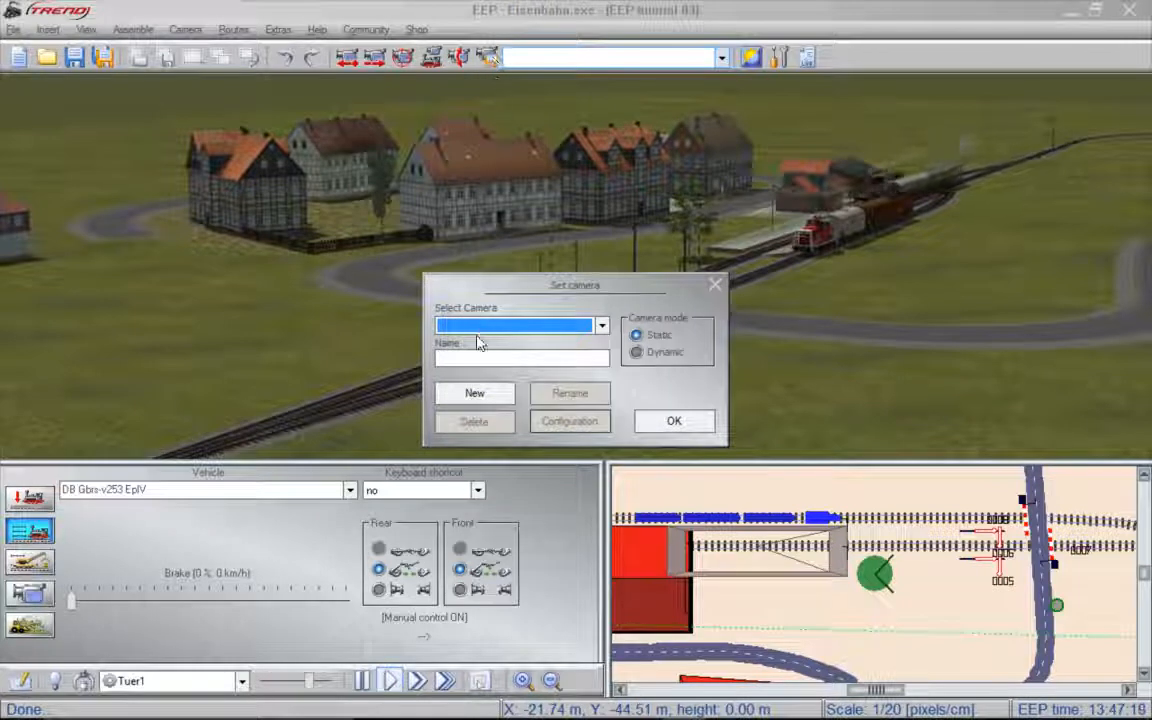
{"action": "left_click", "coordinate": [483, 359]}
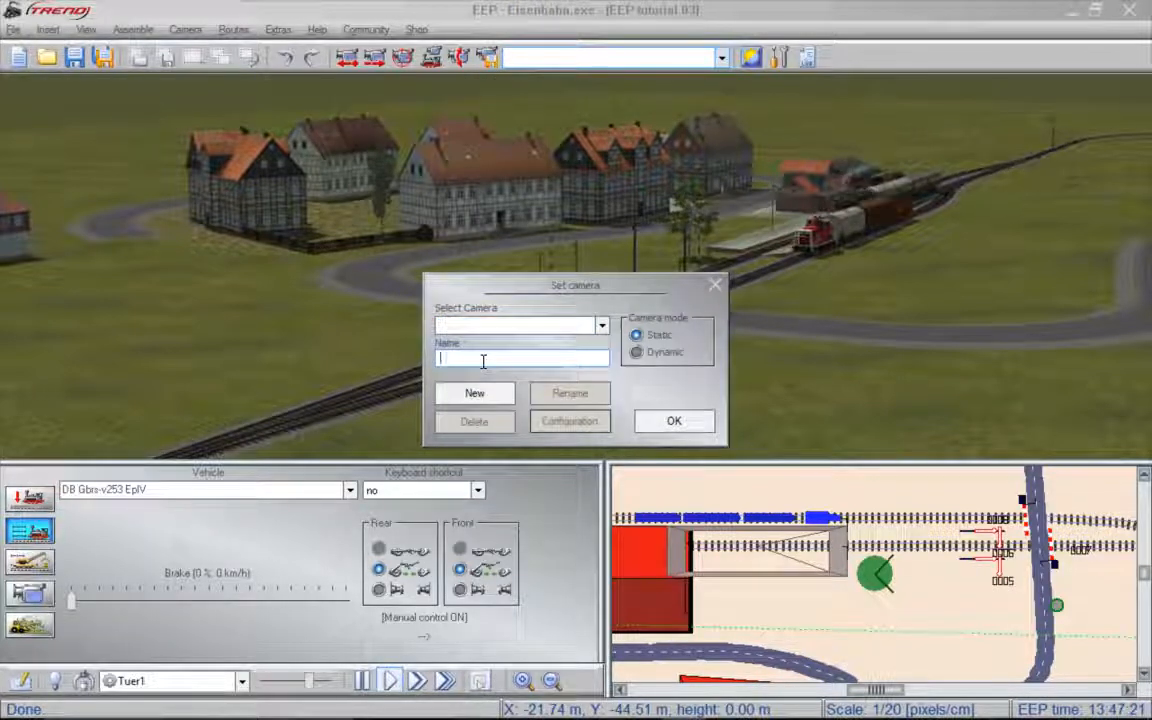
{"action": "type", "text": "Paulinzella "}
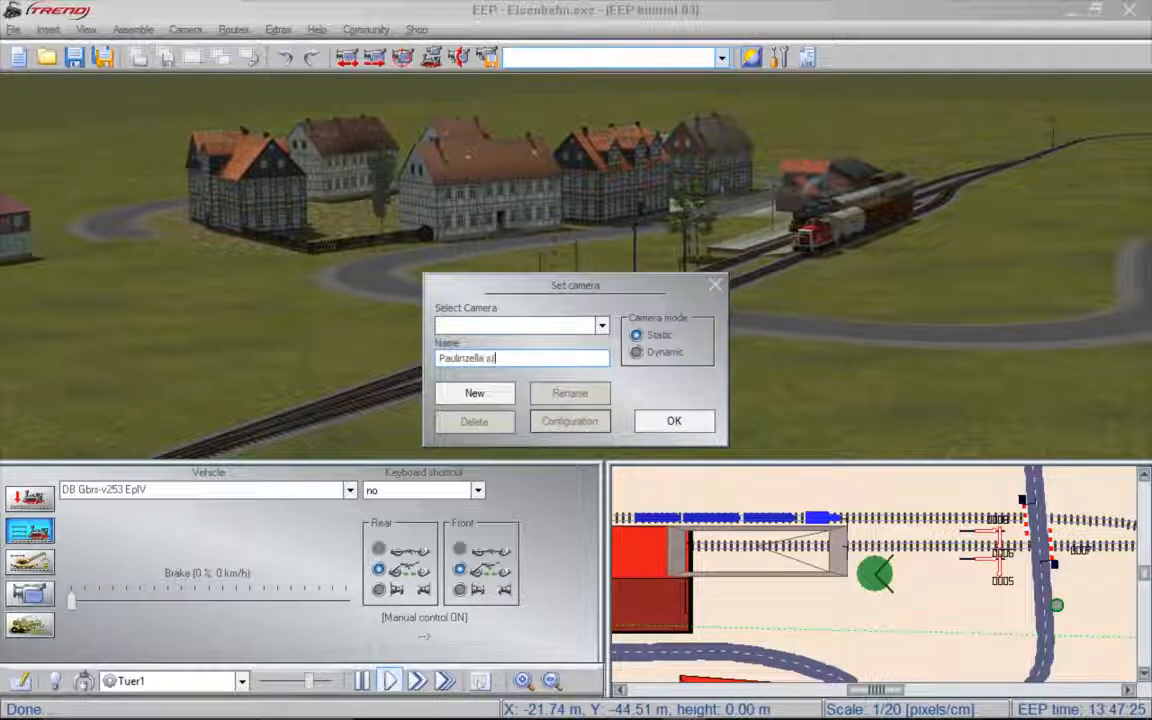
{"action": "type", "text": "station"}
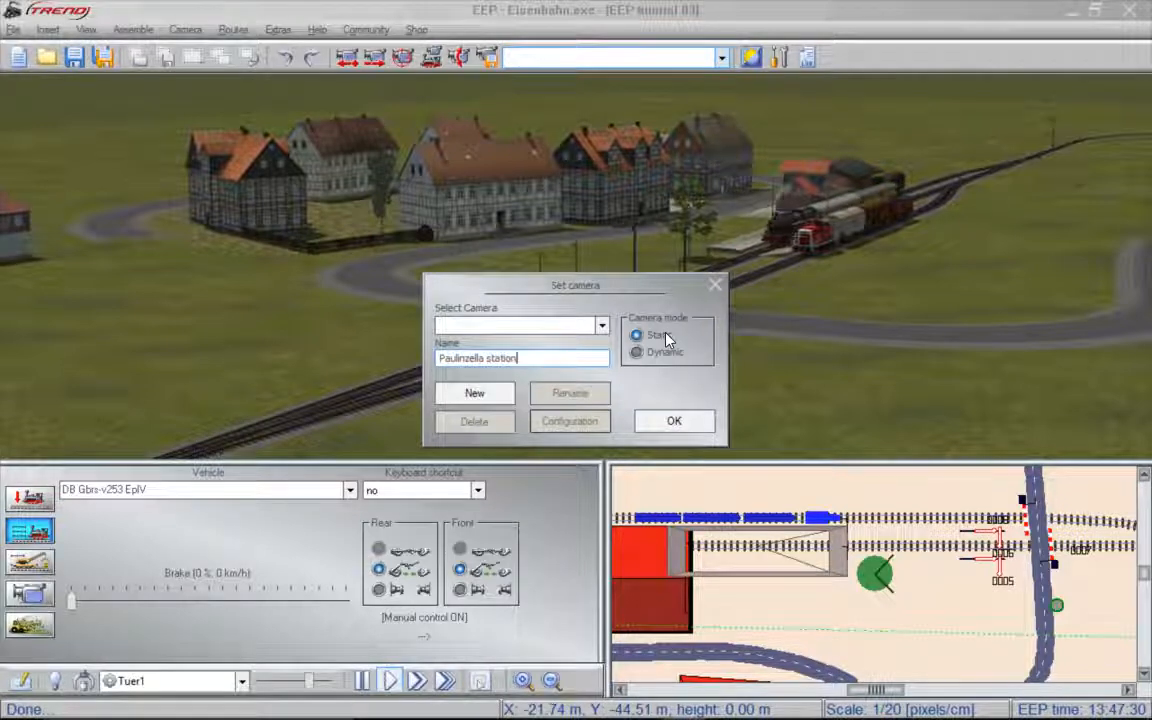
{"action": "left_click", "coordinate": [478, 394]}
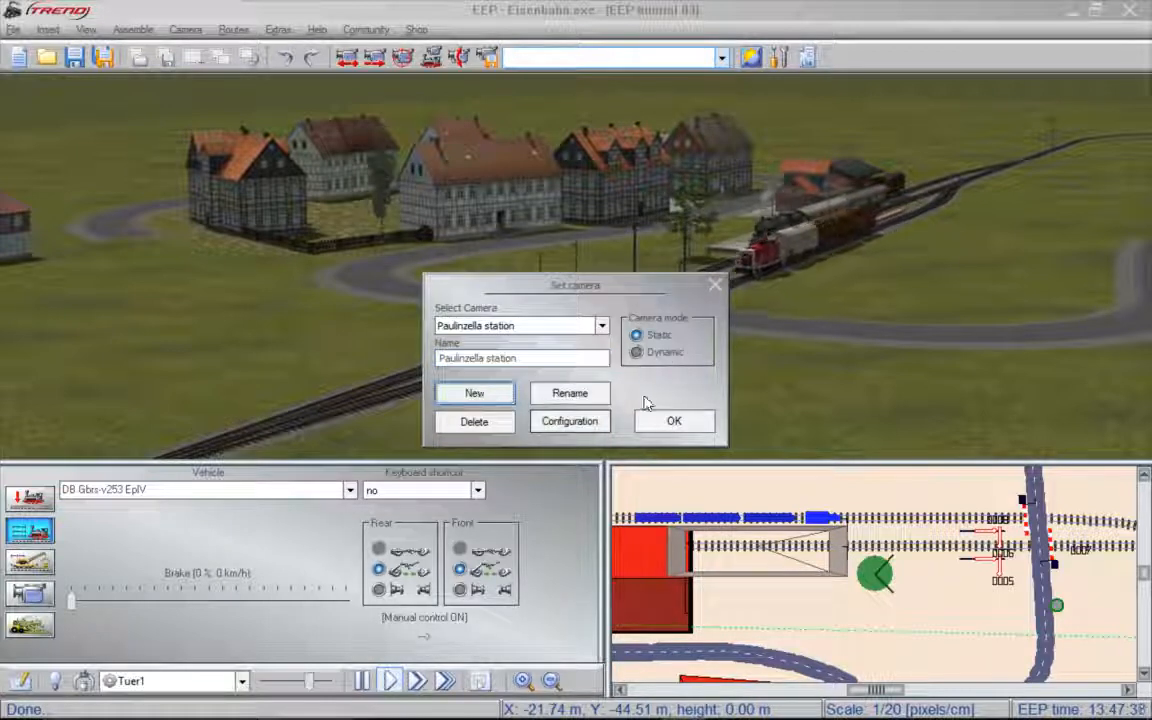
{"action": "left_click", "coordinate": [690, 434]}
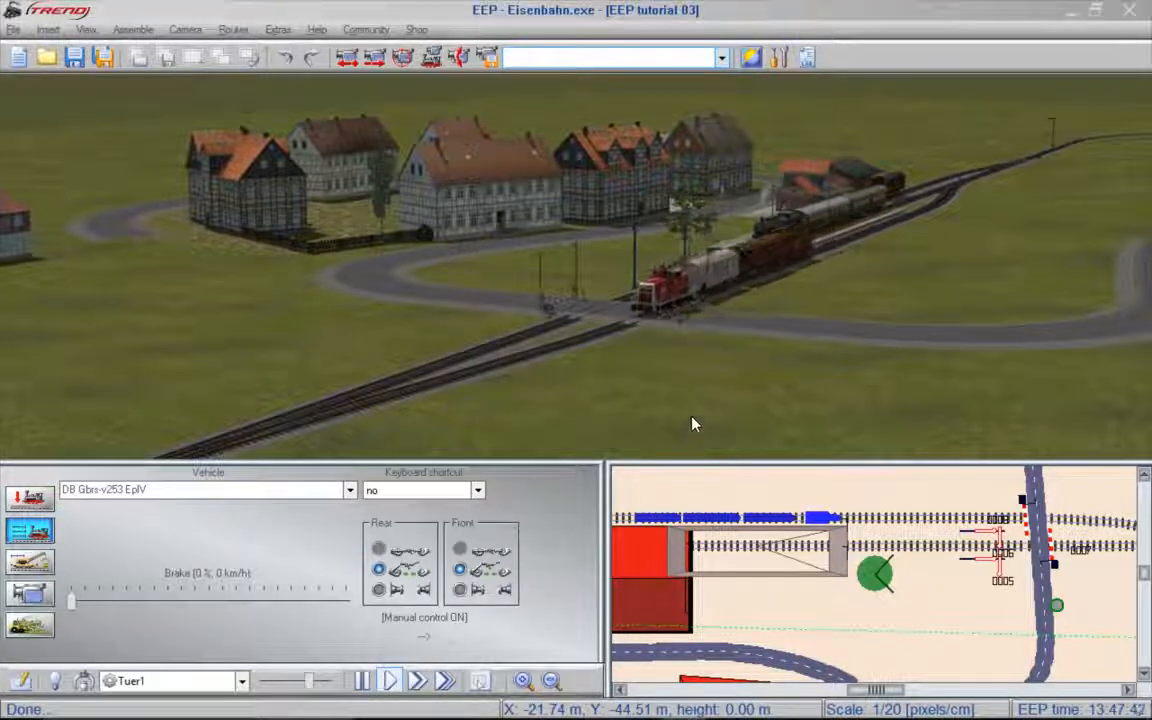
- Turn the view away to the forested hill and recall the saved "Paulinzella station" camera
{"action": "left_click", "coordinate": [1116, 257]}
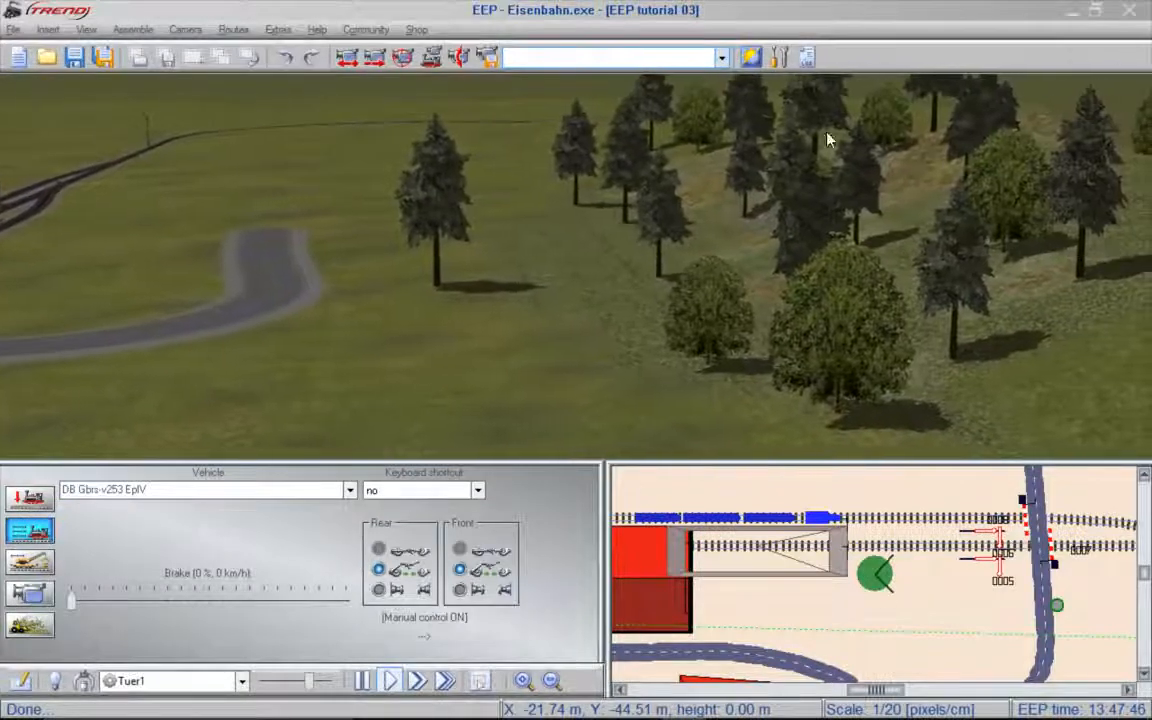
{"action": "left_click", "coordinate": [700, 57]}
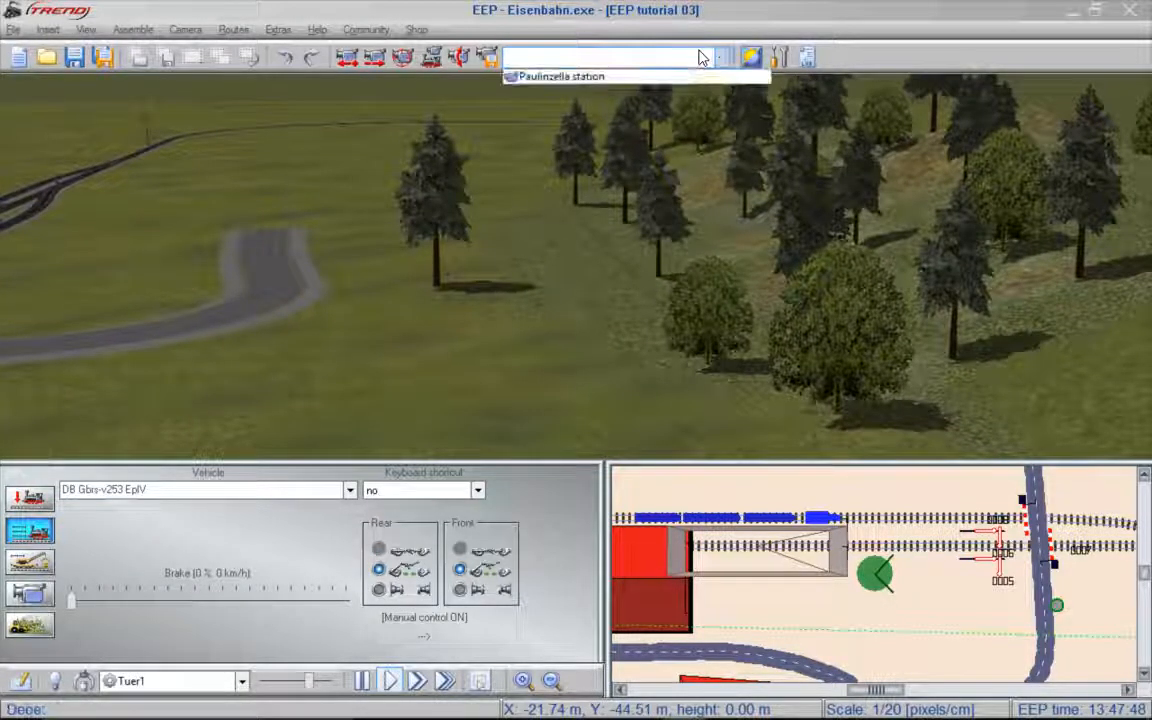
{"action": "left_click", "coordinate": [570, 79]}
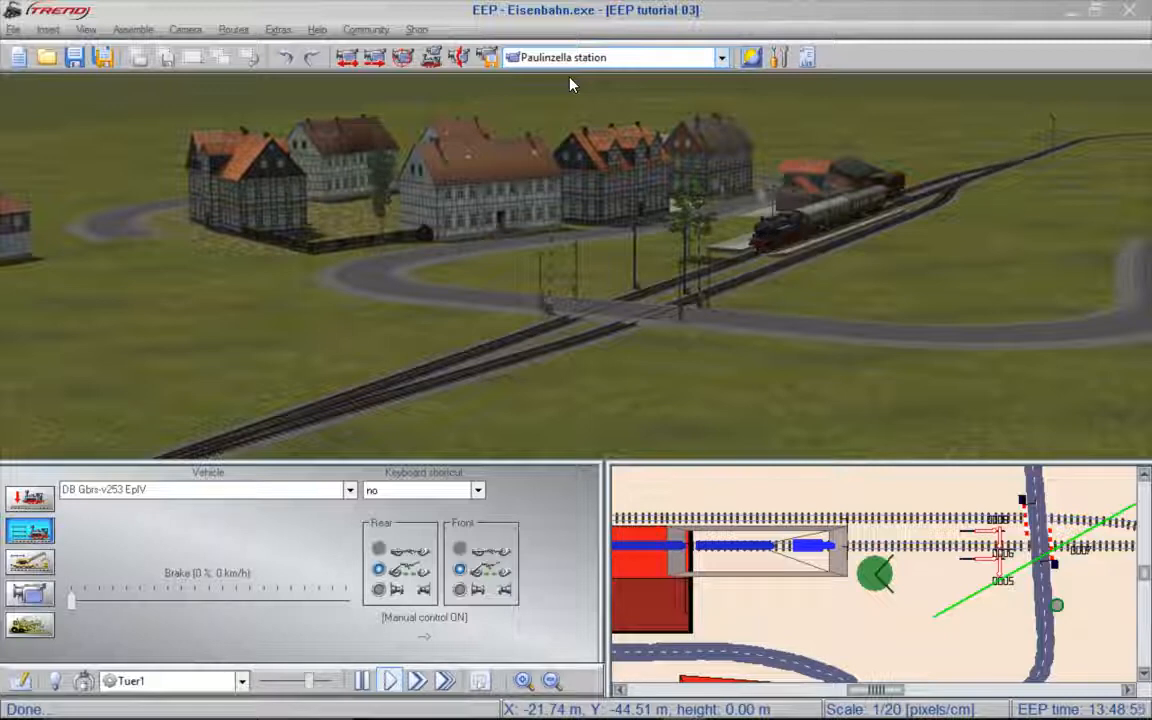
- Save the layout as a new file named "EEP tutorial 04" in the my layouts folder
{"action": "left_click", "coordinate": [103, 57]}
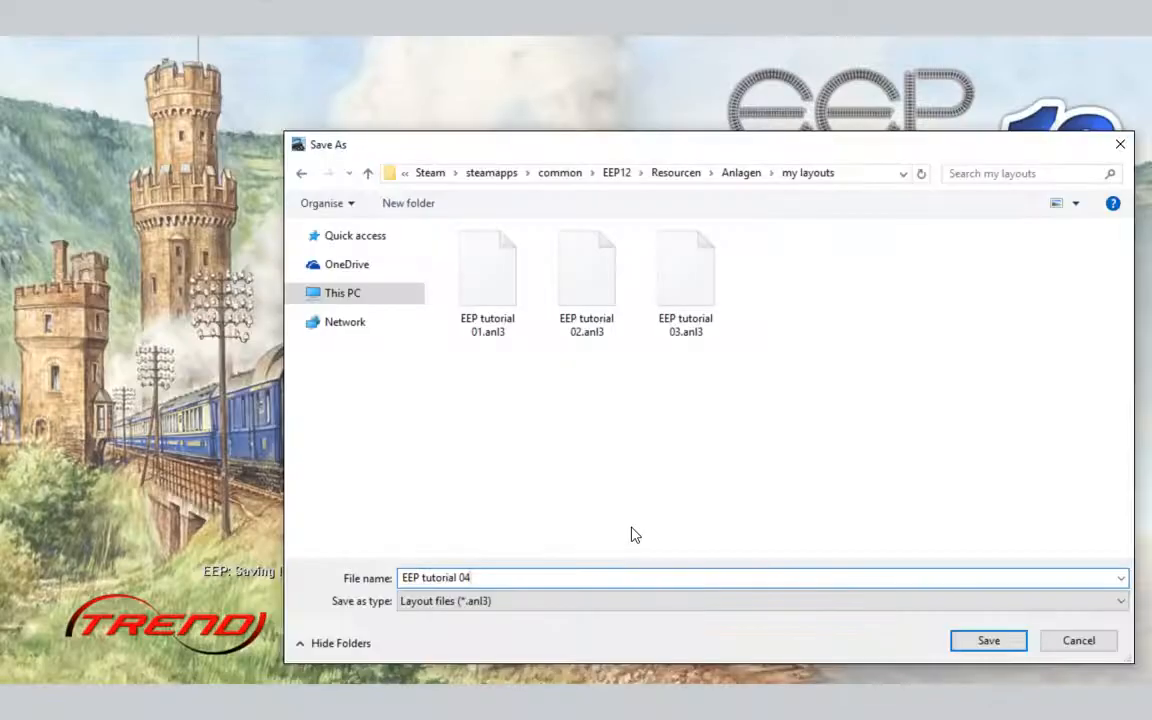
{"action": "left_click", "coordinate": [988, 640]}
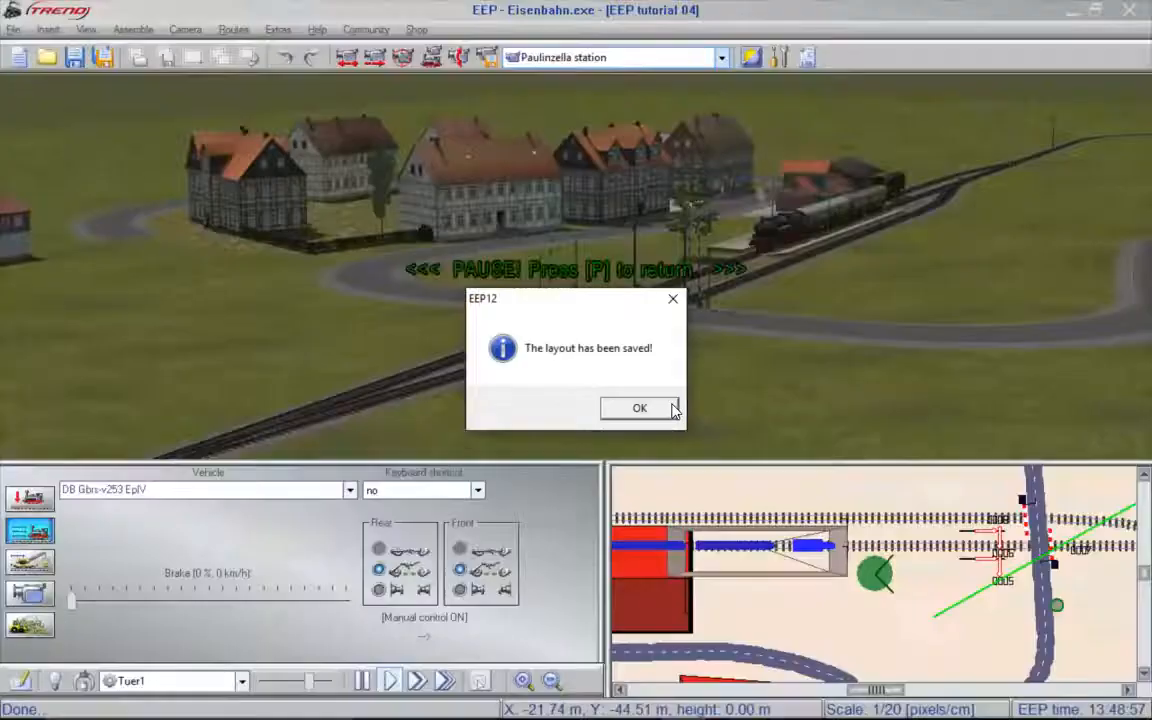
{"action": "left_click", "coordinate": [660, 408]}
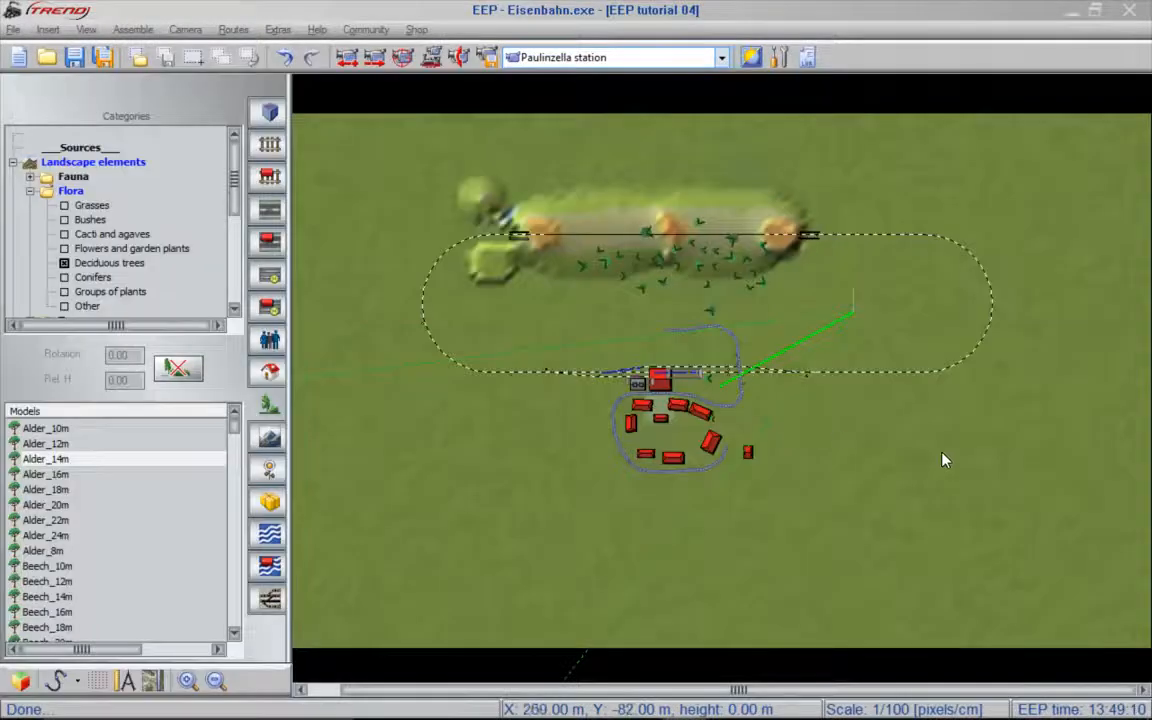
- Switch to road editing over the empty ground beyond the village in the plan view and display the grid
{"action": "scroll", "coordinate": [942, 453], "scroll_direction": "up", "scroll_amount": 1}
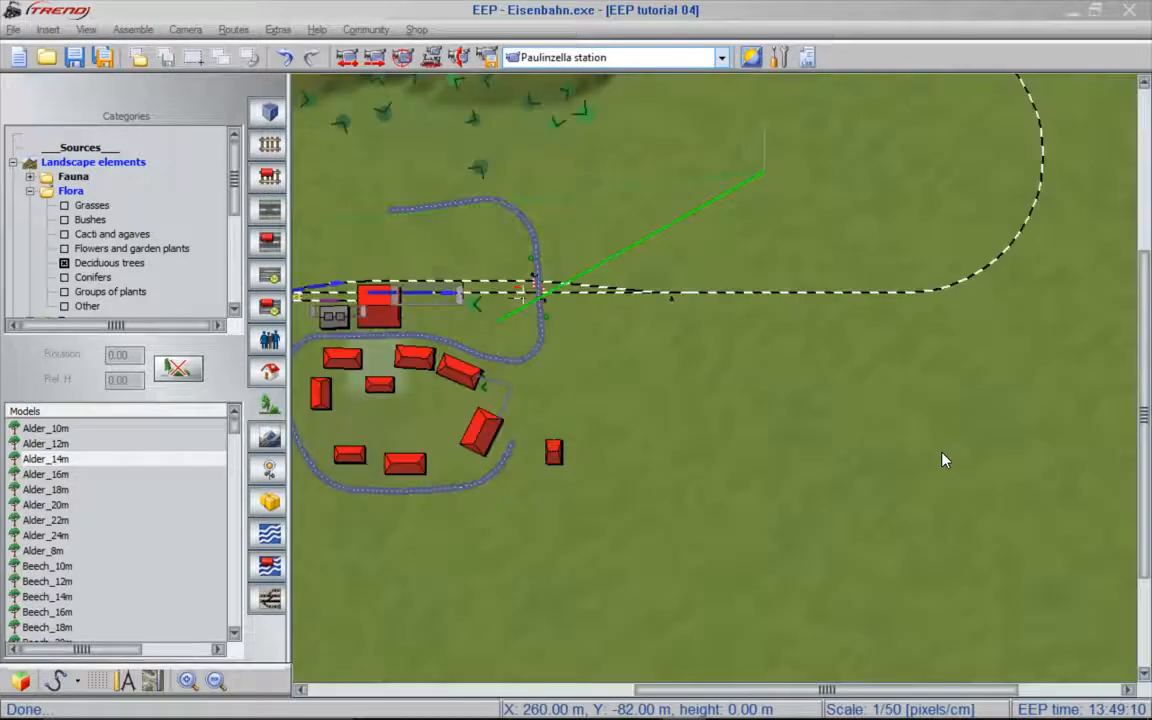
{"action": "scroll", "coordinate": [862, 446], "scroll_direction": "up", "scroll_amount": 1}
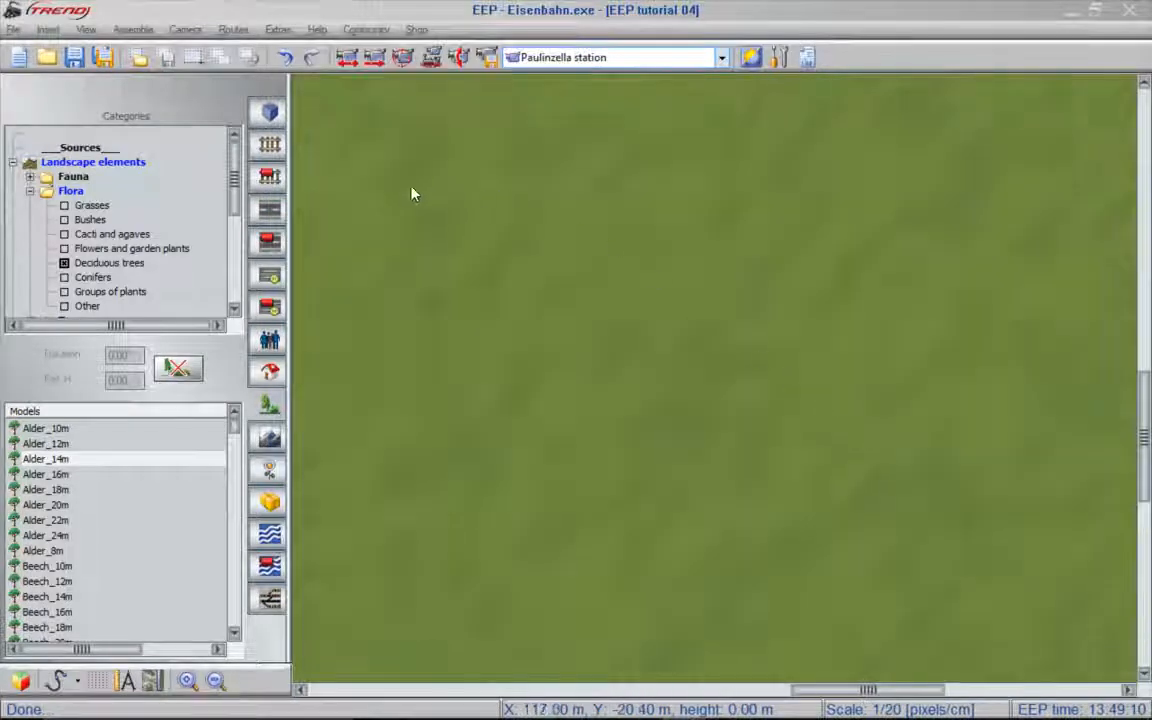
{"action": "left_click", "coordinate": [271, 210]}
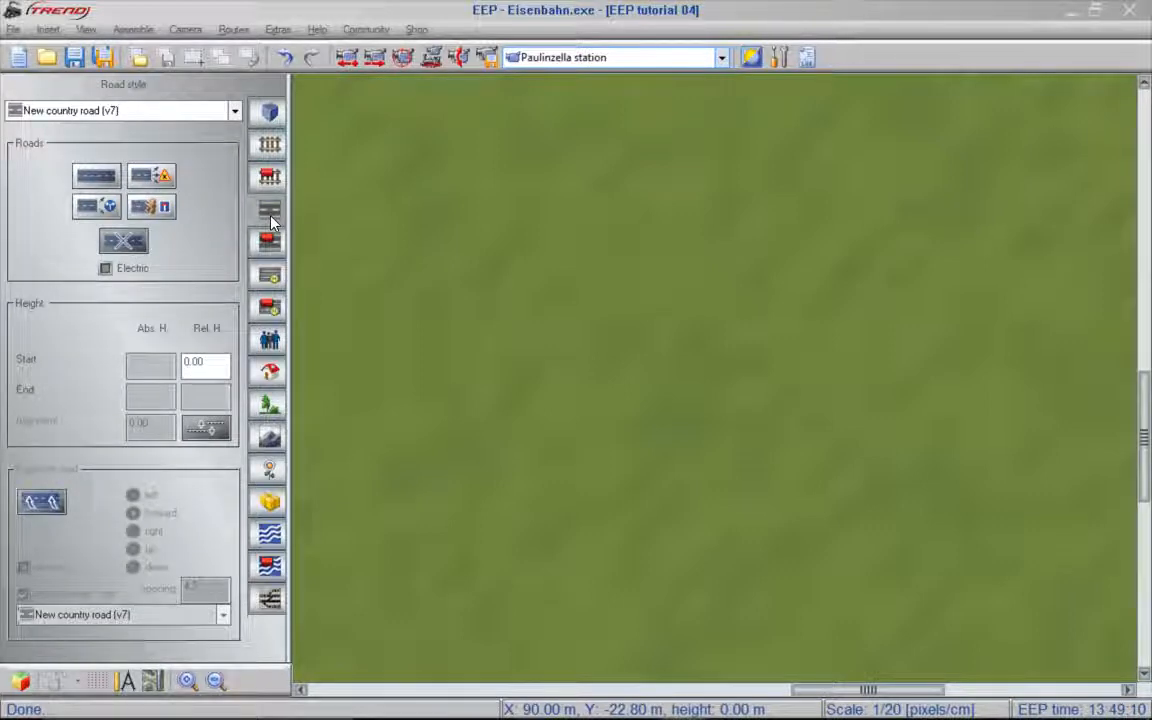
{"action": "left_click", "coordinate": [106, 690]}
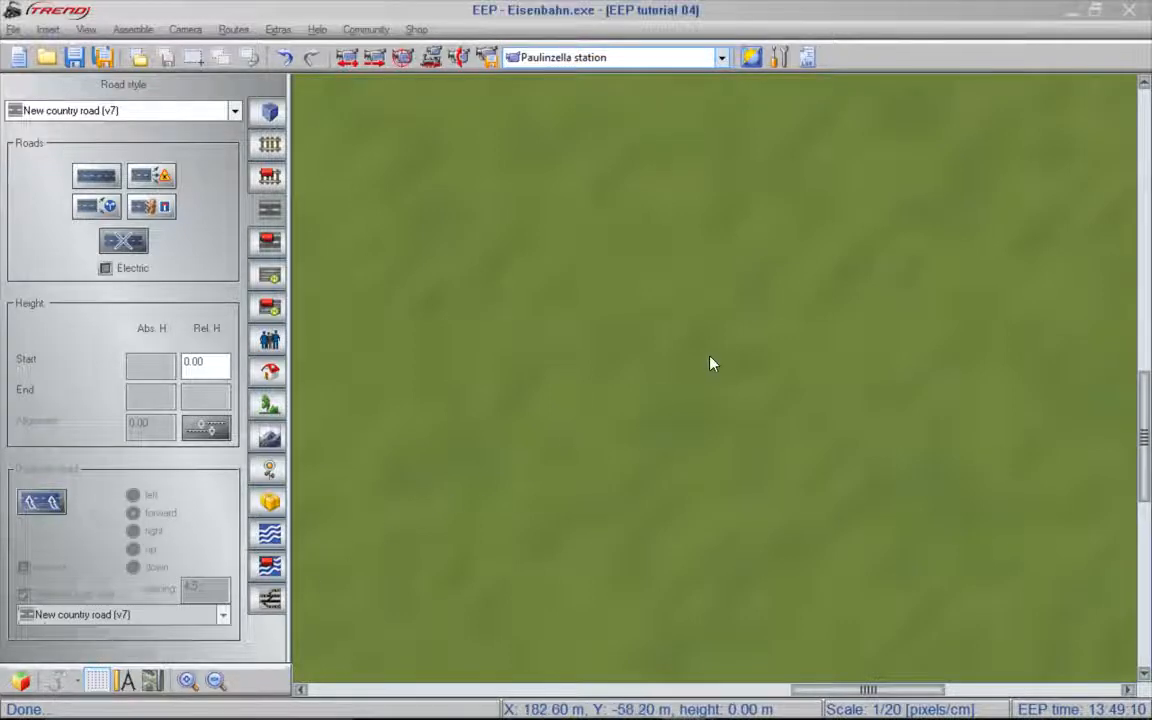
{"action": "scroll", "coordinate": [710, 362], "scroll_direction": "up", "scroll_amount": 1}
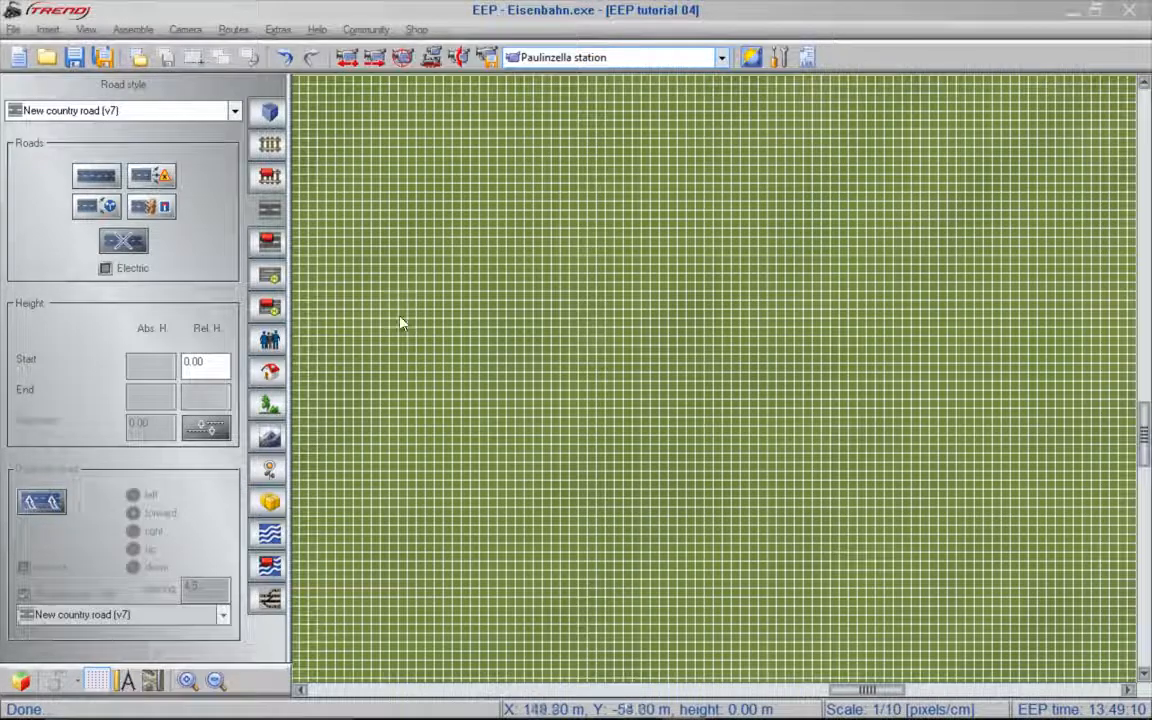
- Set the grid spacing to 10 m in both X and Y
{"action": "left_click", "coordinate": [276, 31]}
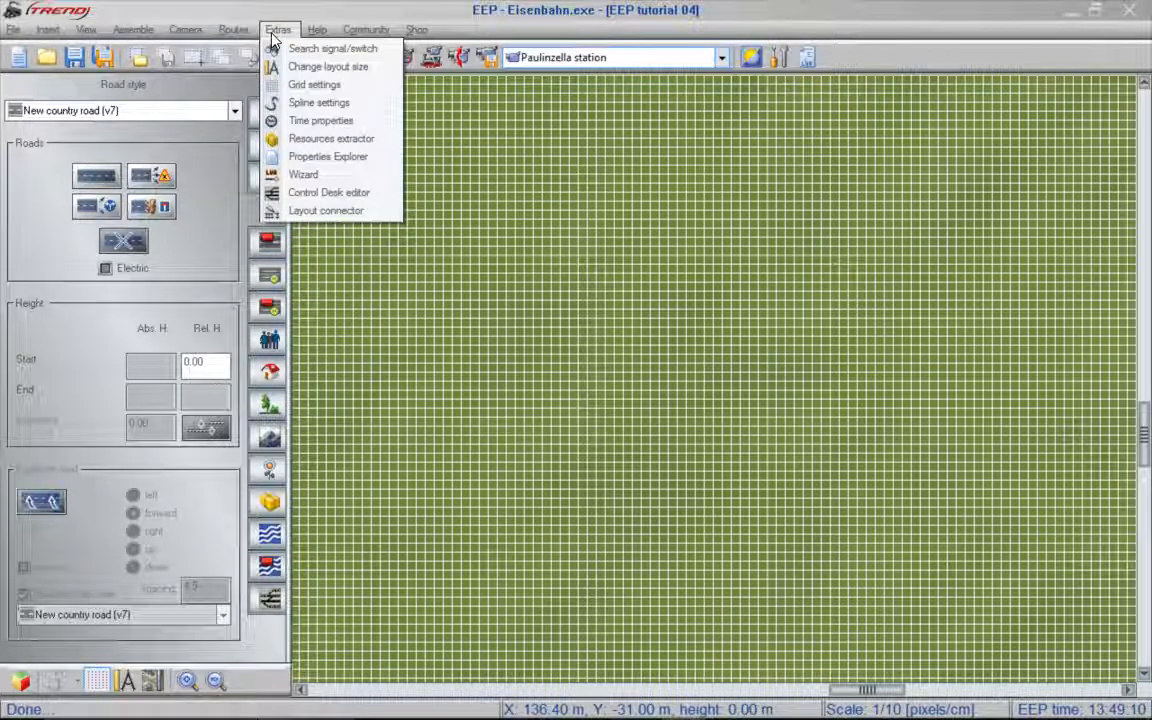
{"action": "left_click", "coordinate": [292, 86]}
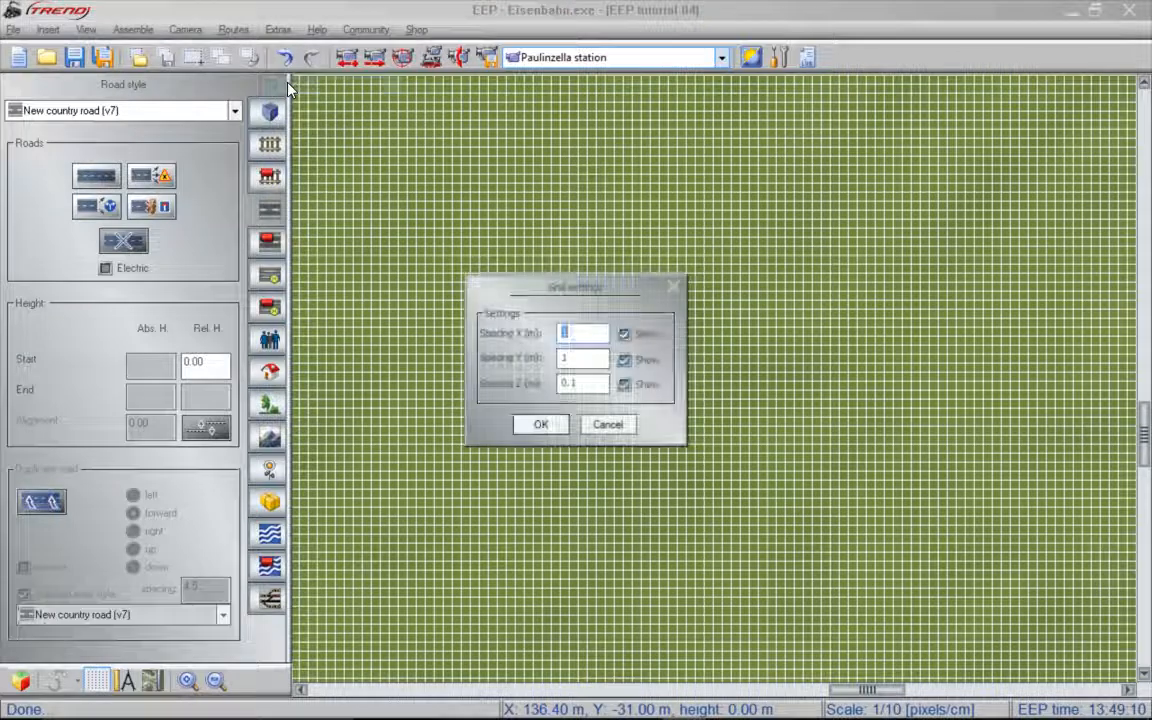
{"action": "left_click", "coordinate": [589, 358]}
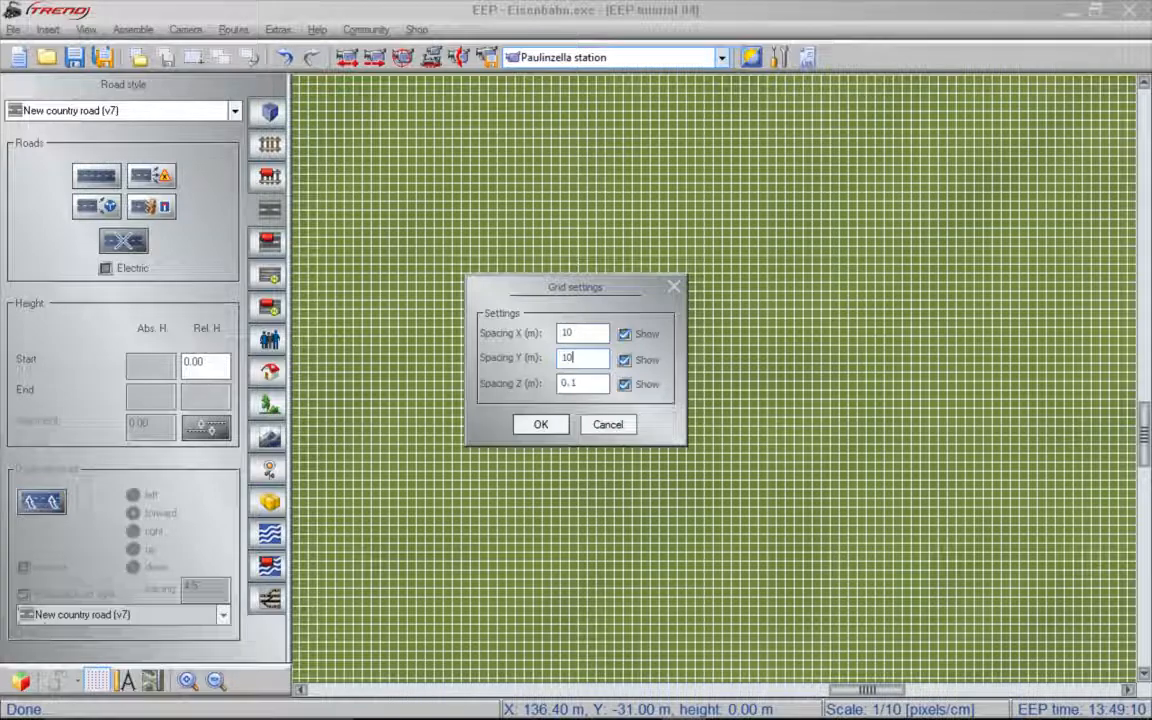
{"action": "key", "text": "Return"}
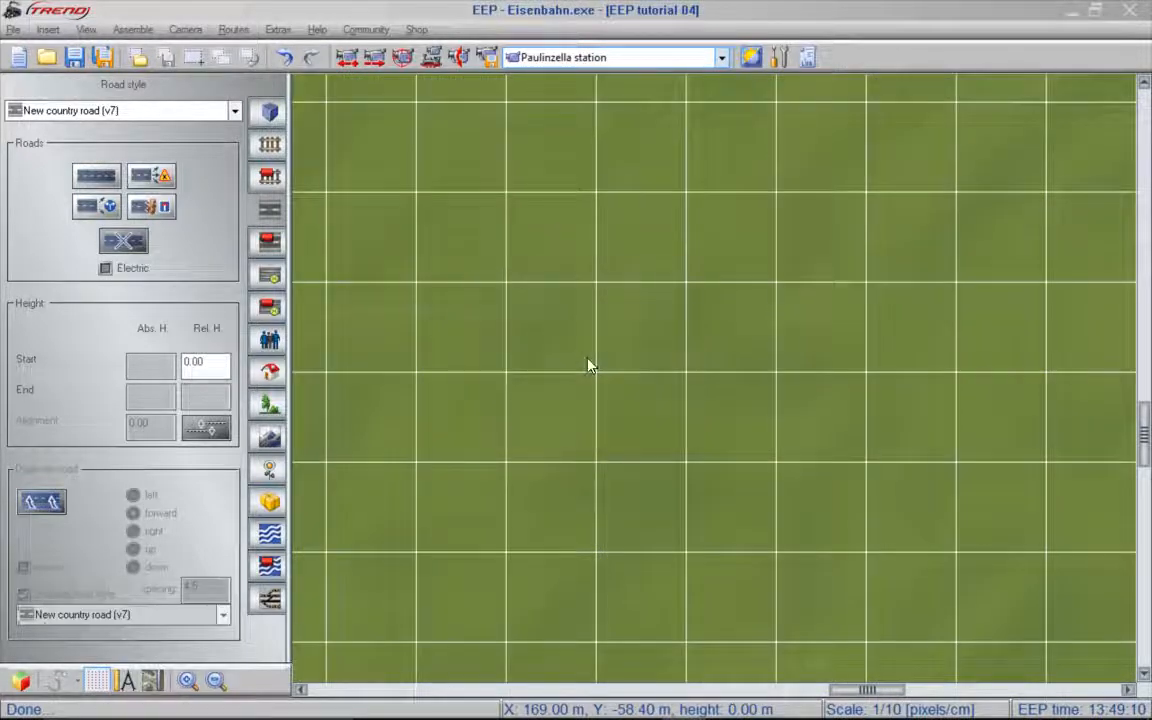
- Place a horizontal "City street 2 Pavement both" road section starting on a grid intersection and shorten it to two grid squares, 20 m
{"action": "left_click", "coordinate": [216, 110]}
{"action": "left_click_drag", "start_coordinate": [236, 246], "coordinate": [231, 189]}
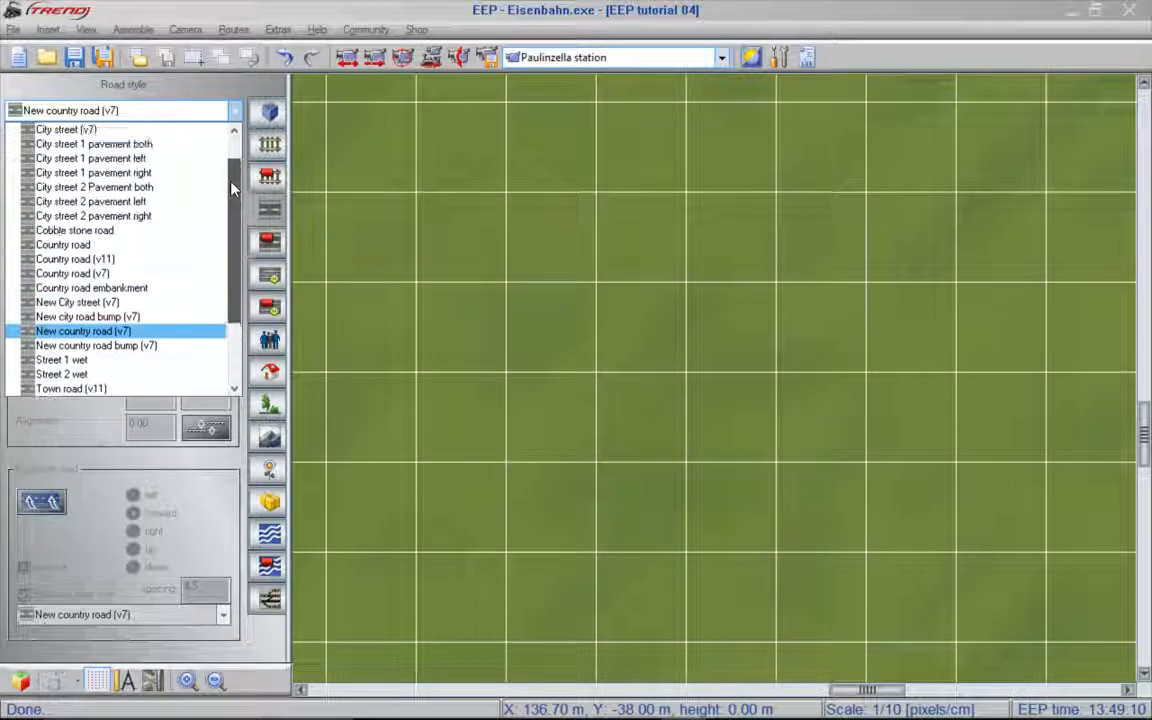
{"action": "left_click", "coordinate": [130, 188]}
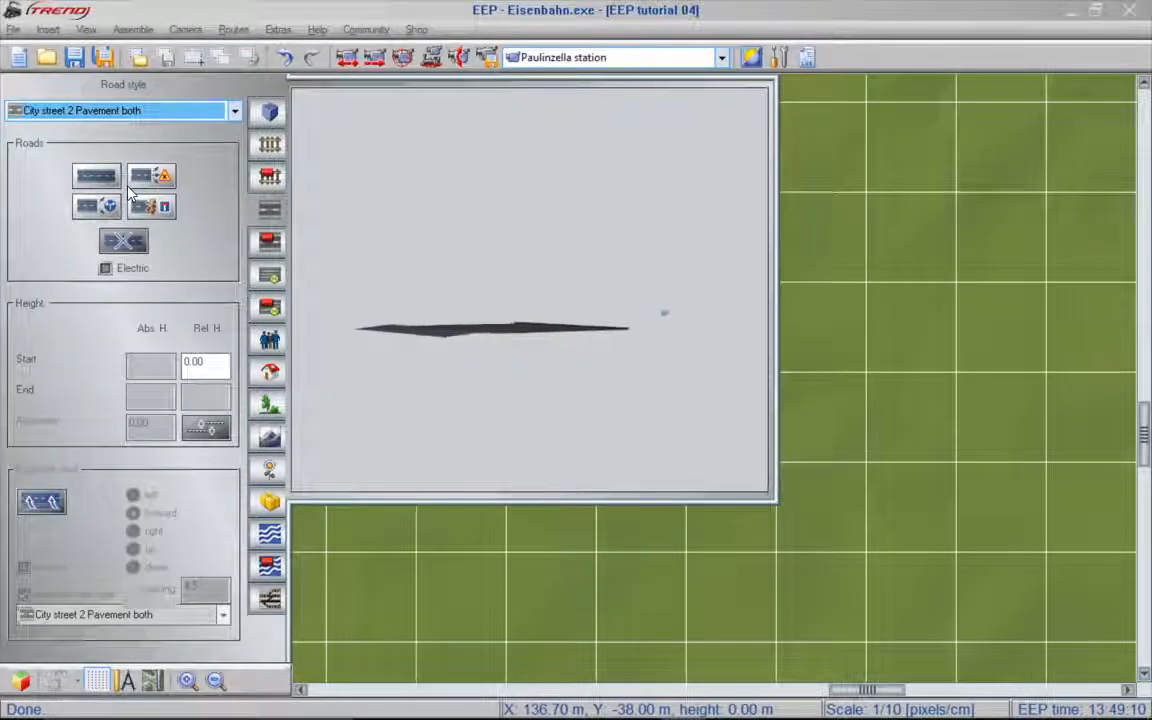
{"action": "left_click", "coordinate": [92, 210]}
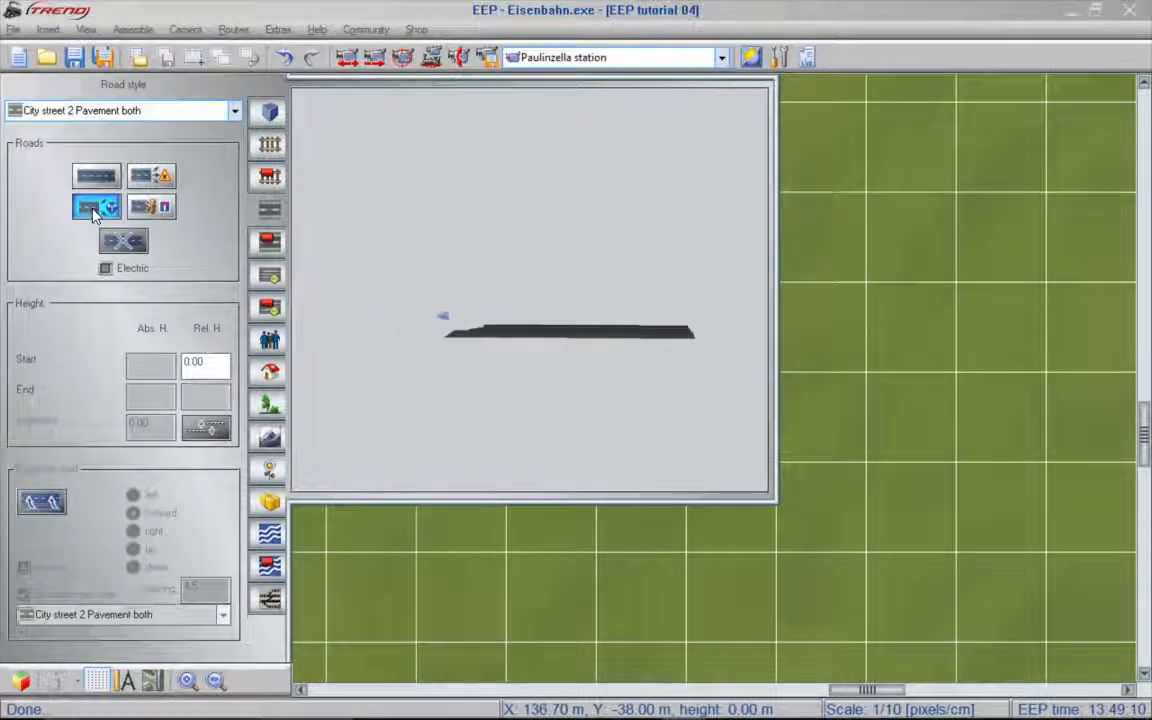
{"action": "left_click", "coordinate": [721, 157]}
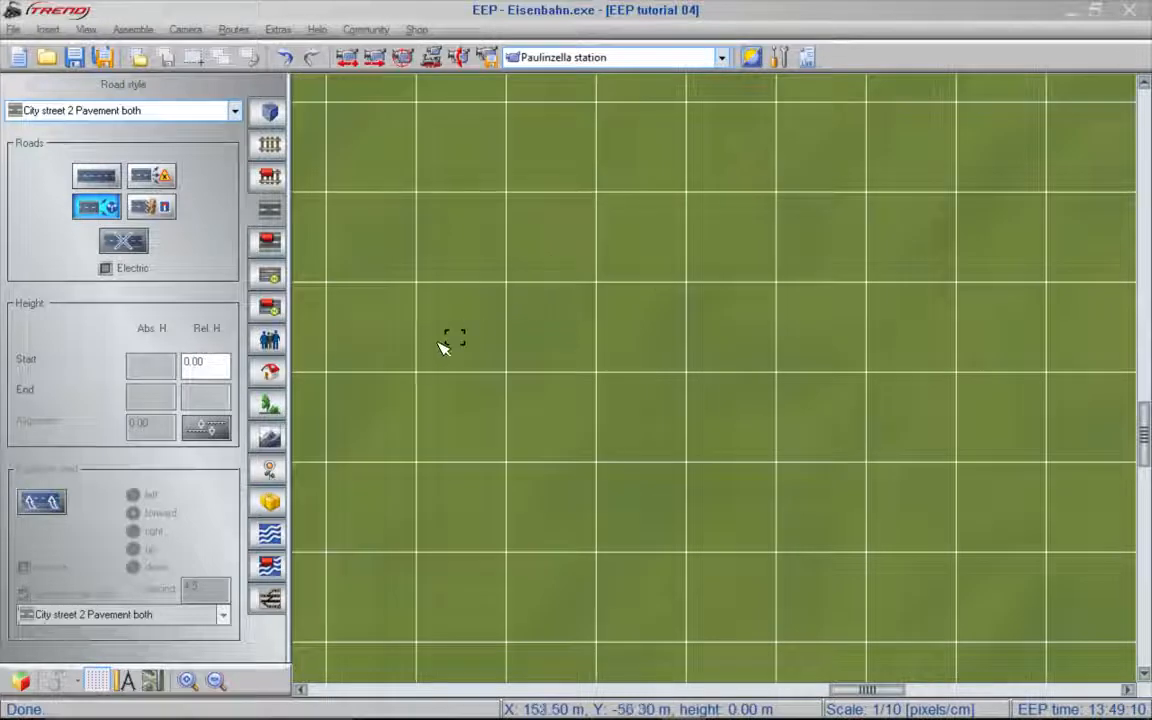
{"action": "left_click", "coordinate": [428, 372]}
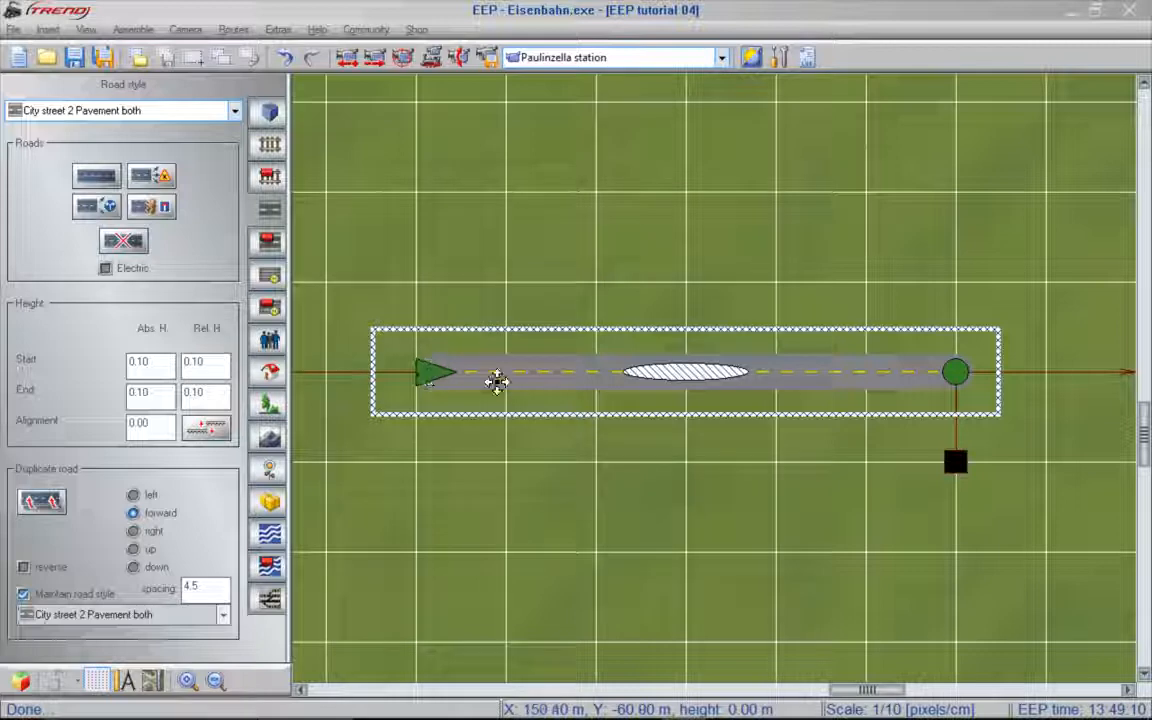
{"action": "left_click_drag", "start_coordinate": [969, 374], "coordinate": [587, 374]}
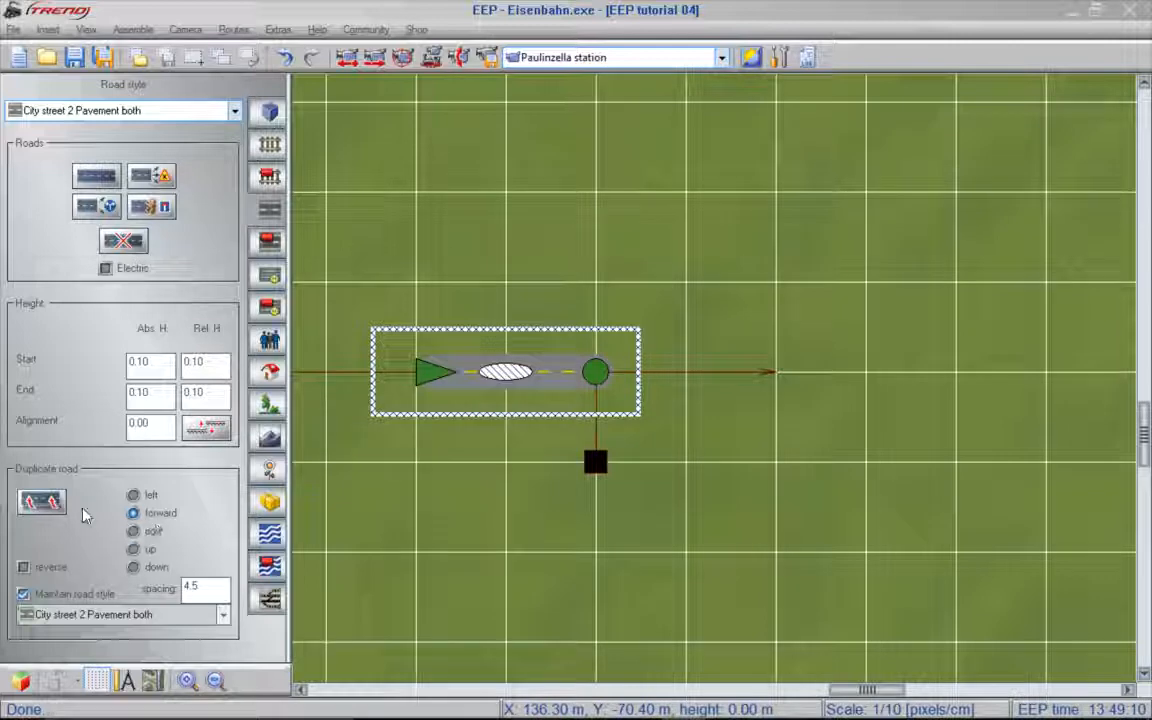
- Duplicate the road section forward twice, keeping its style, and reverse the direction of the third section
{"action": "left_click", "coordinate": [44, 505]}
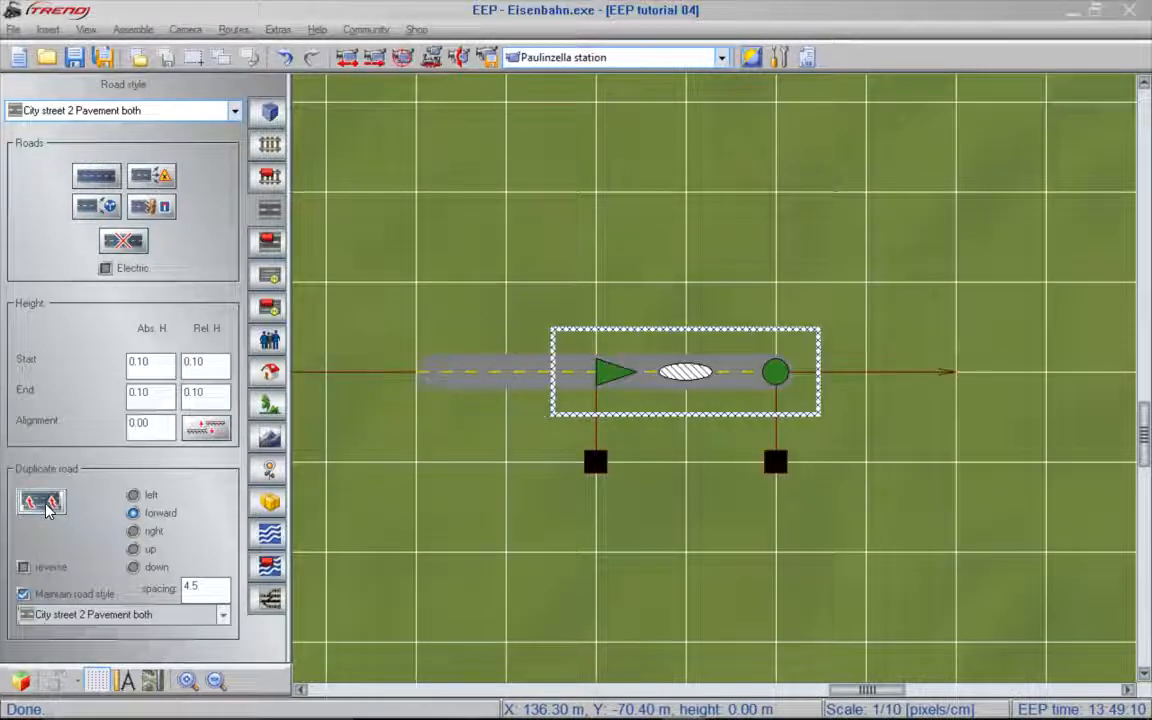
{"action": "left_click", "coordinate": [44, 505]}
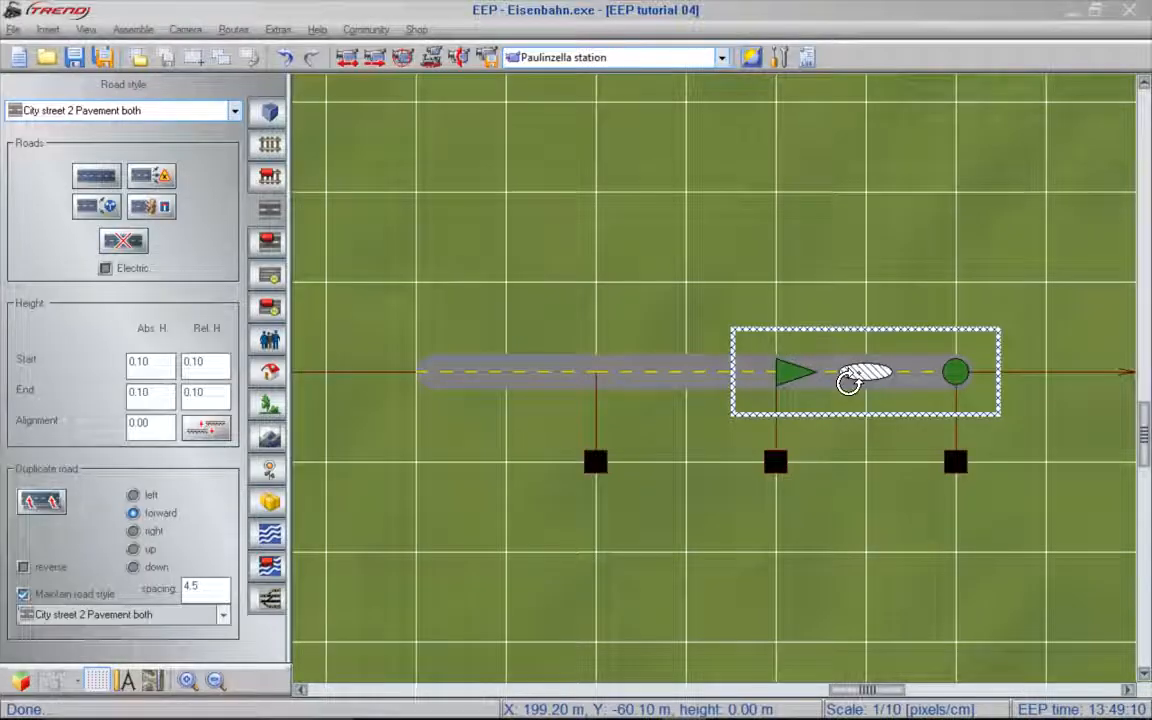
{"action": "key", "text": "shift"}
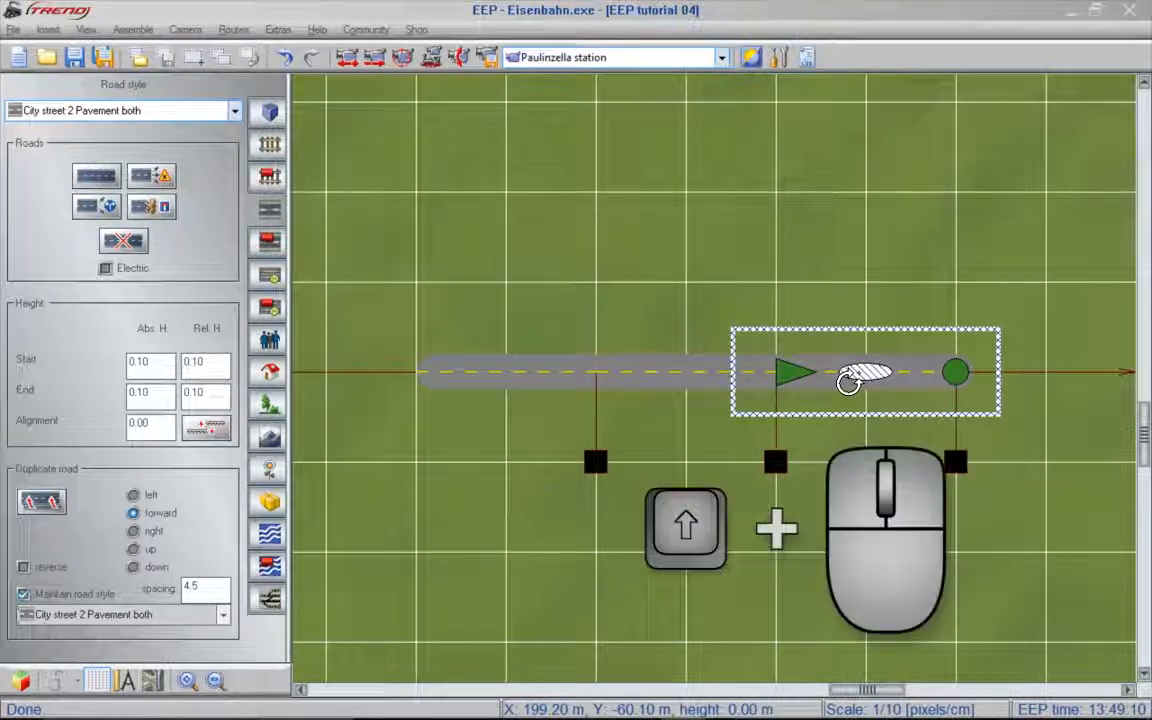
{"action": "left_click", "coordinate": [849, 380], "text": "shift"}
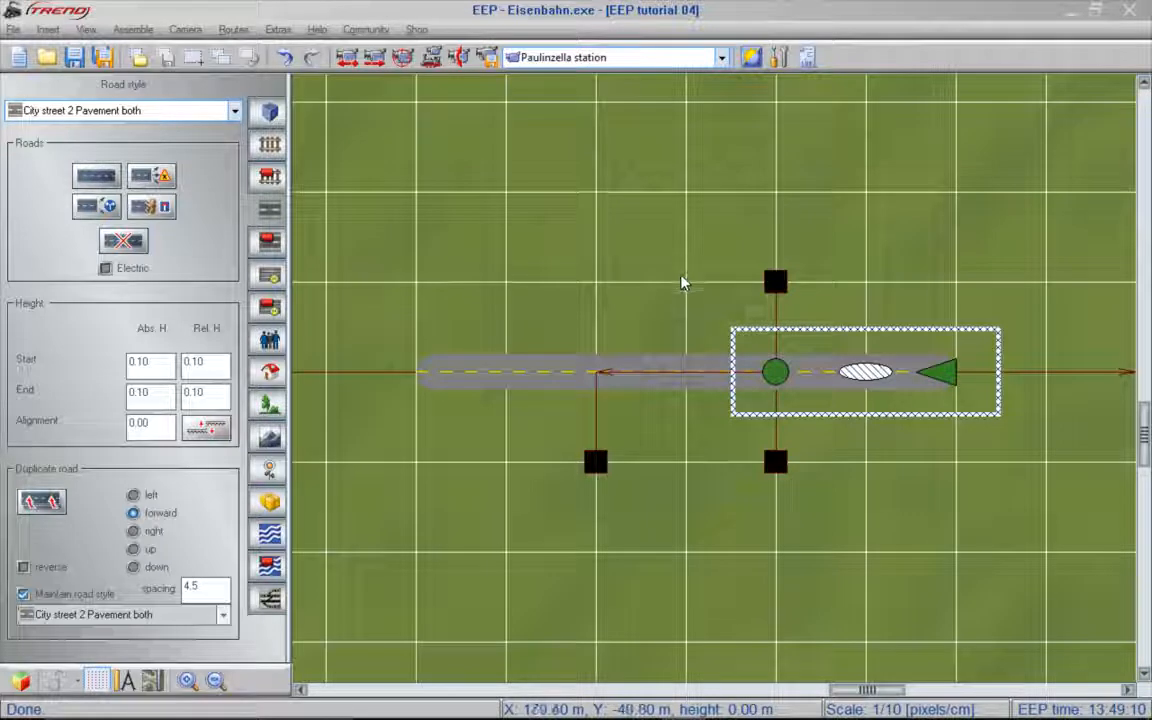
- Rotate the middle road section 90° about its centre and 180° about its end point, making it the upper arm pointing down toward the gap
{"action": "left_click", "coordinate": [689, 380], "text": "shift"}
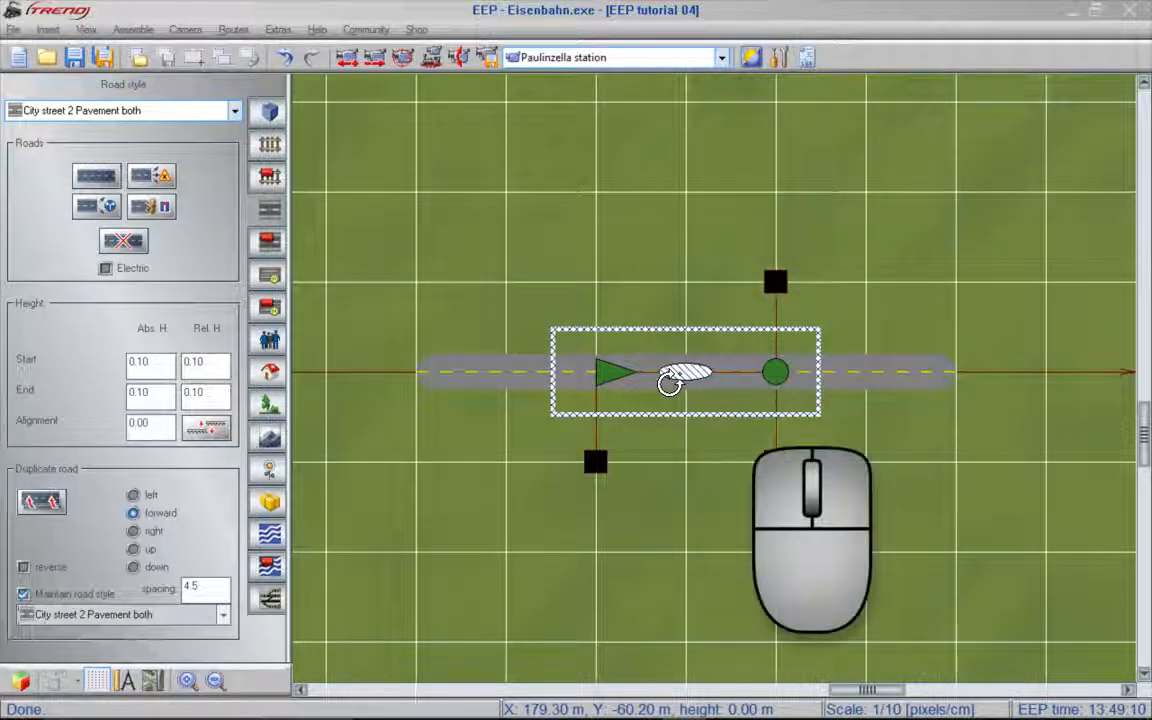
{"action": "left_click", "coordinate": [670, 383]}
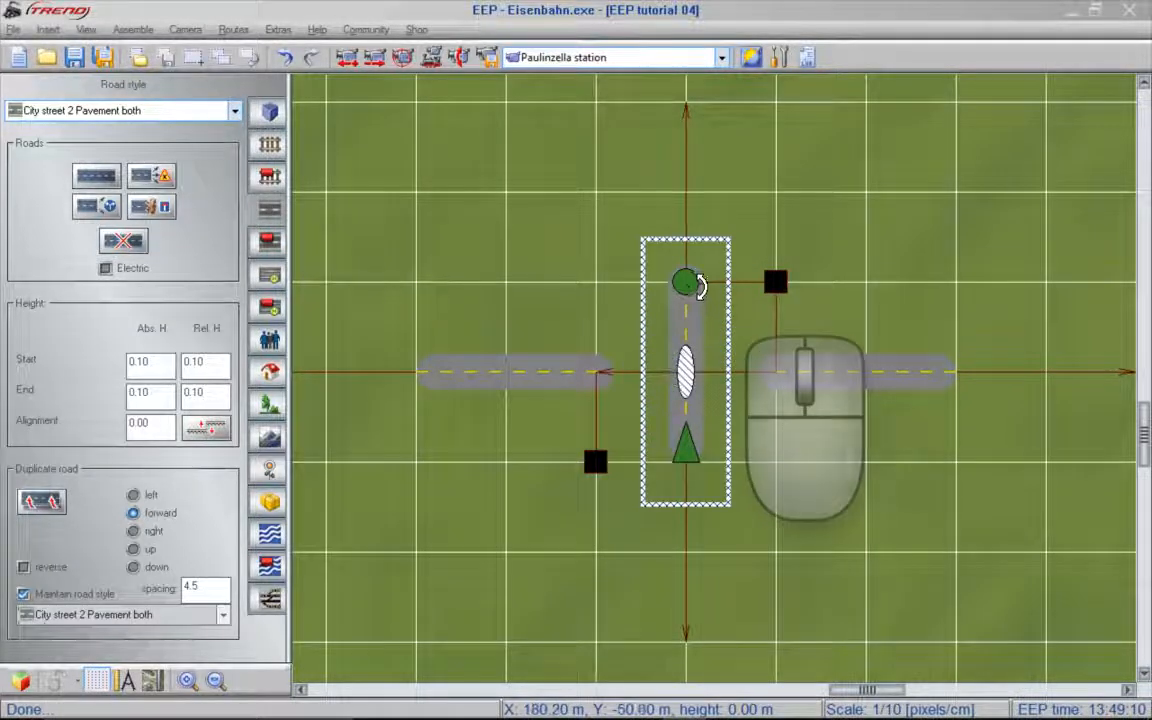
{"action": "left_click", "coordinate": [697, 281]}
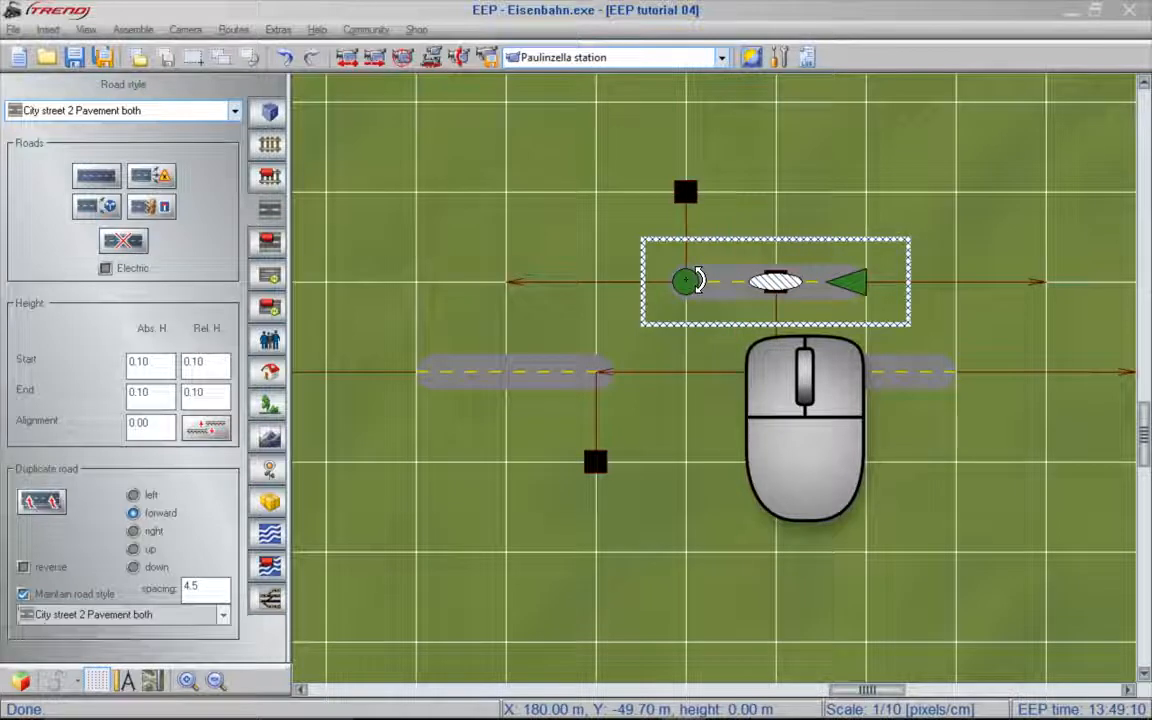
{"action": "left_click", "coordinate": [697, 281]}
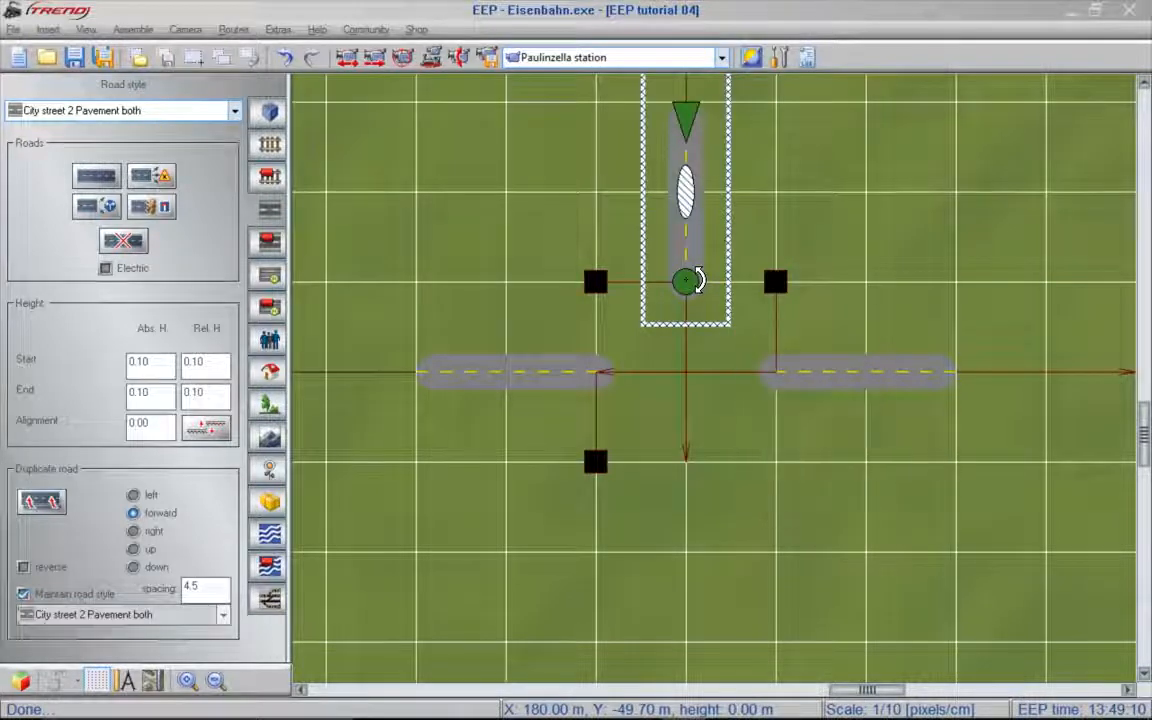
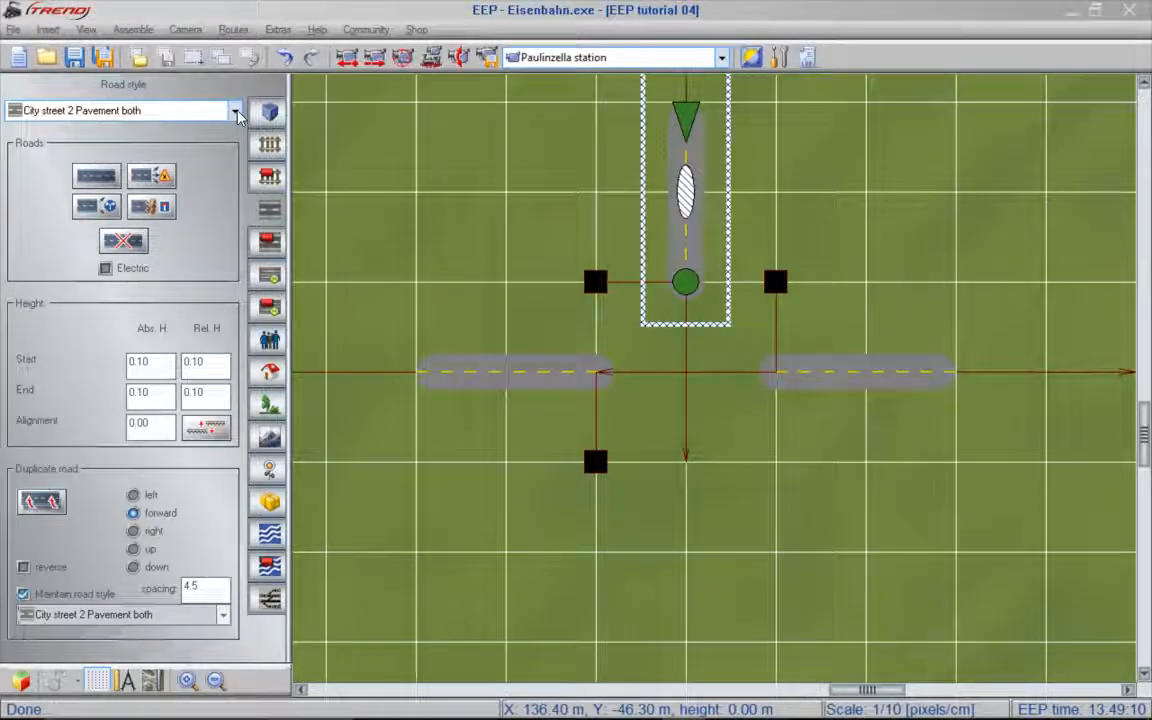
- Add a City street 2 pavement right road about 20 m long, bridging the gap between the western and eastern arms
{"action": "left_click", "coordinate": [236, 111]}
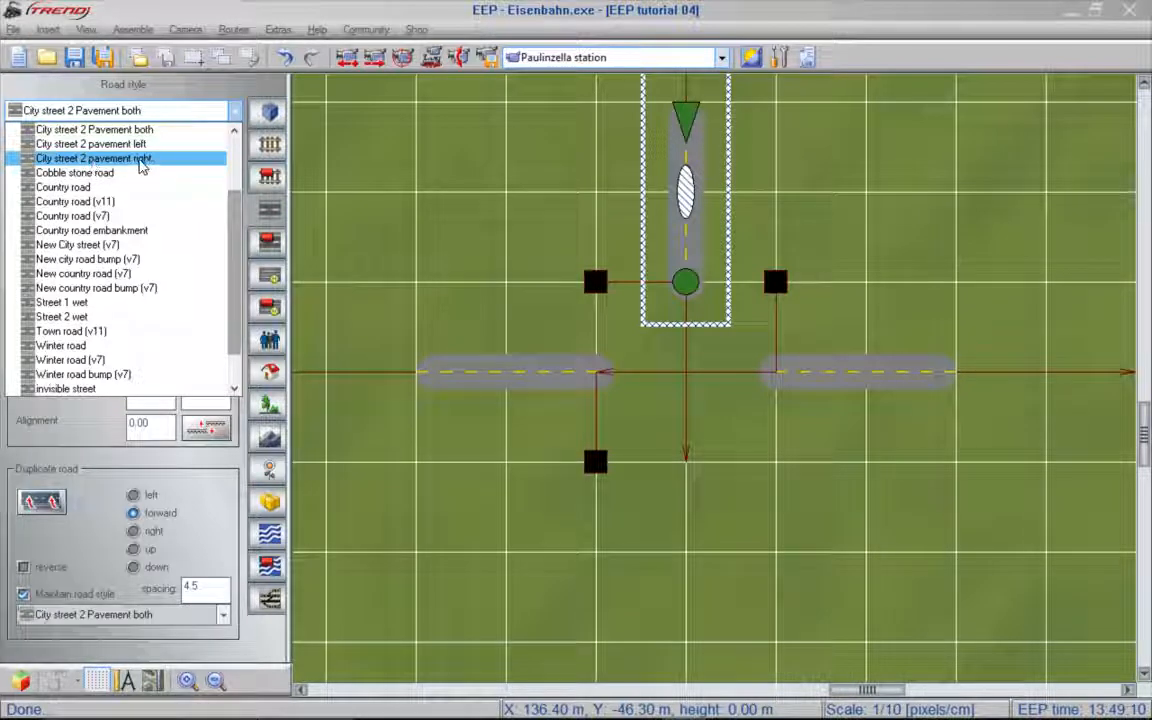
{"action": "left_click", "coordinate": [140, 160]}
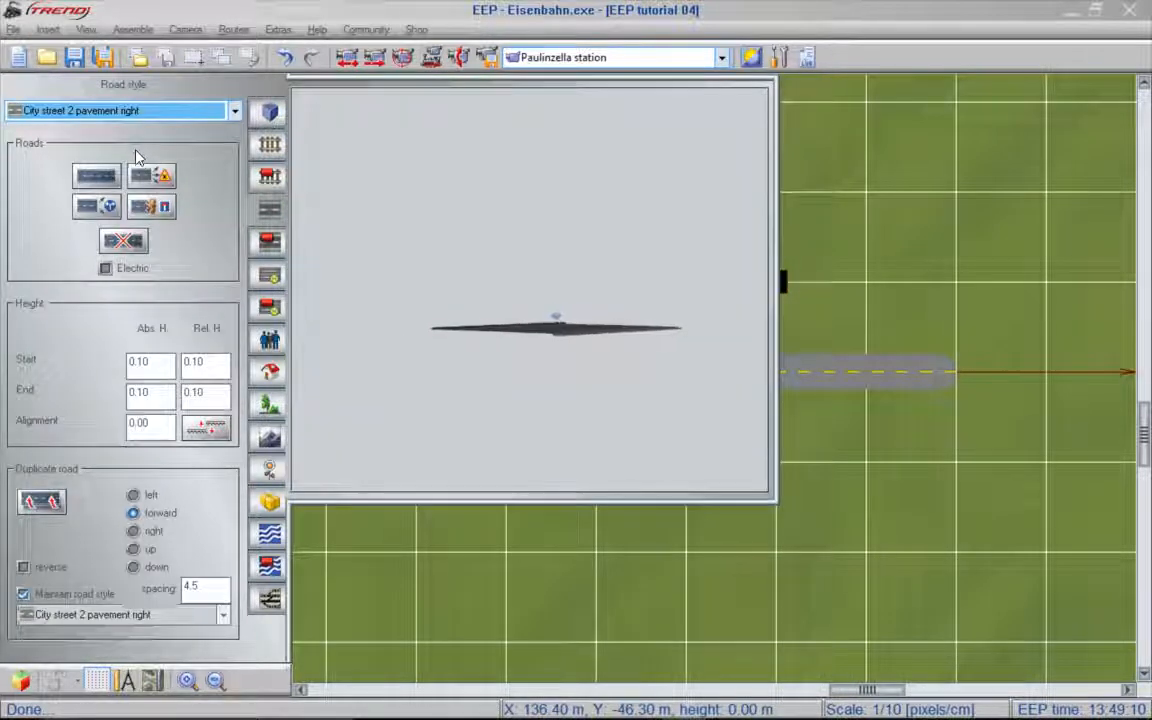
{"action": "left_click", "coordinate": [97, 177]}
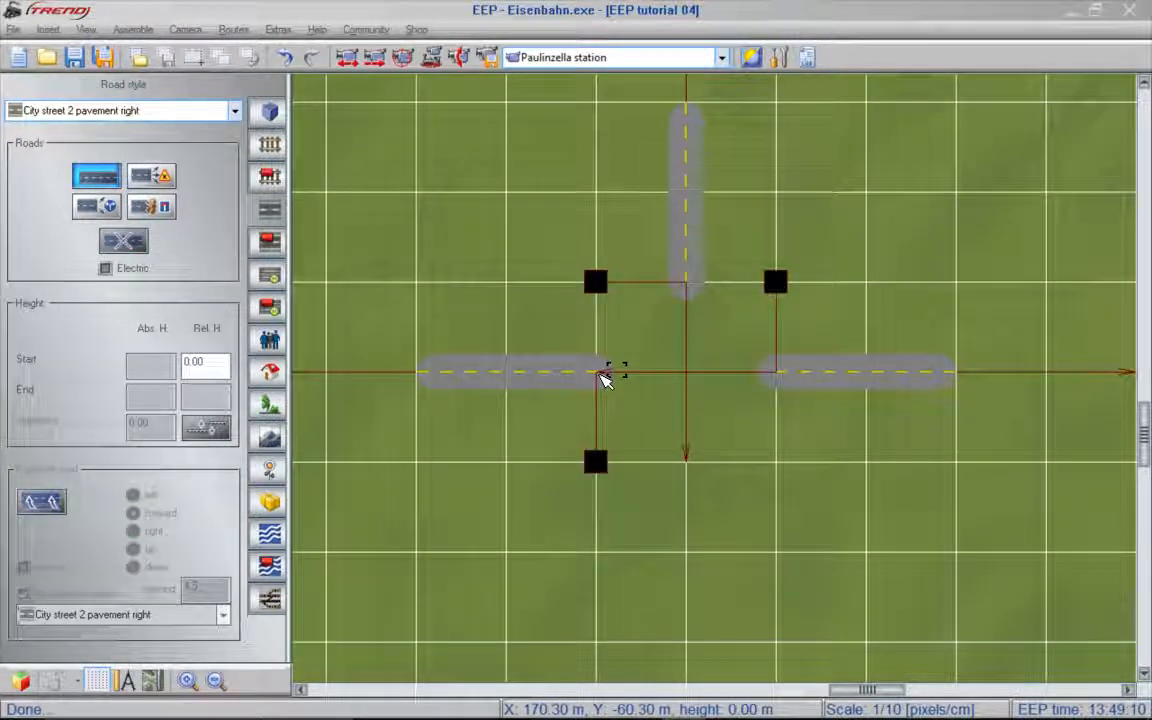
{"action": "left_click", "coordinate": [604, 378]}
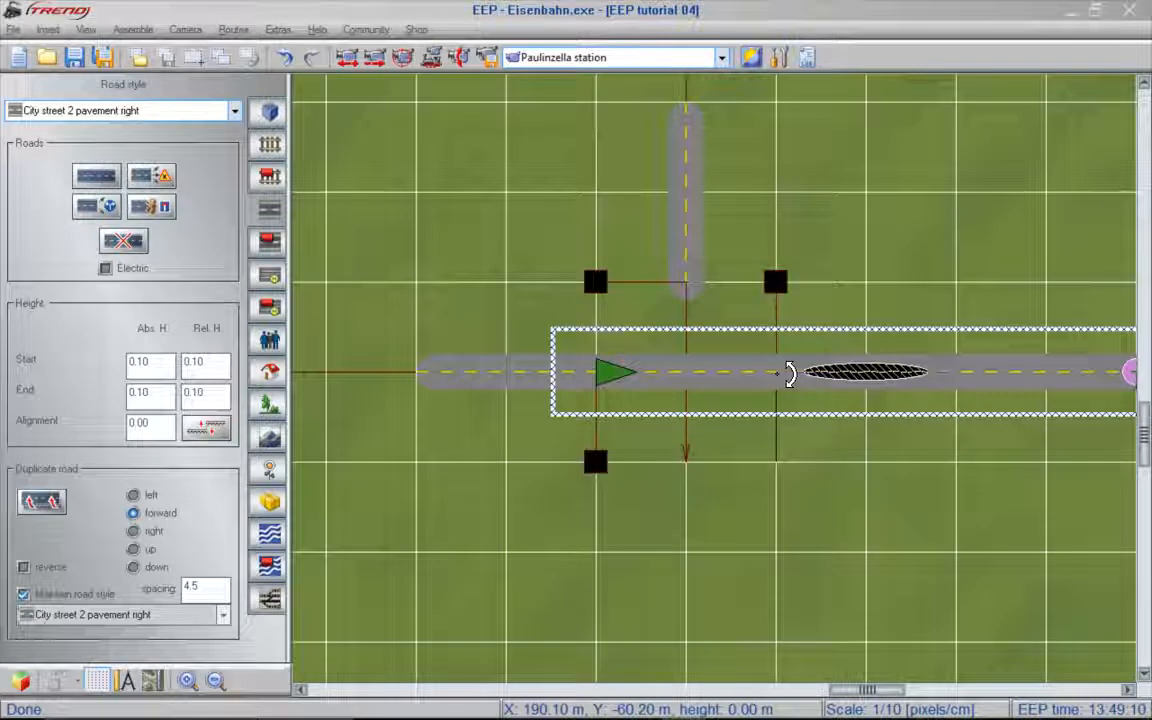
{"action": "left_click_drag", "start_coordinate": [790, 374], "coordinate": [790, 374]}
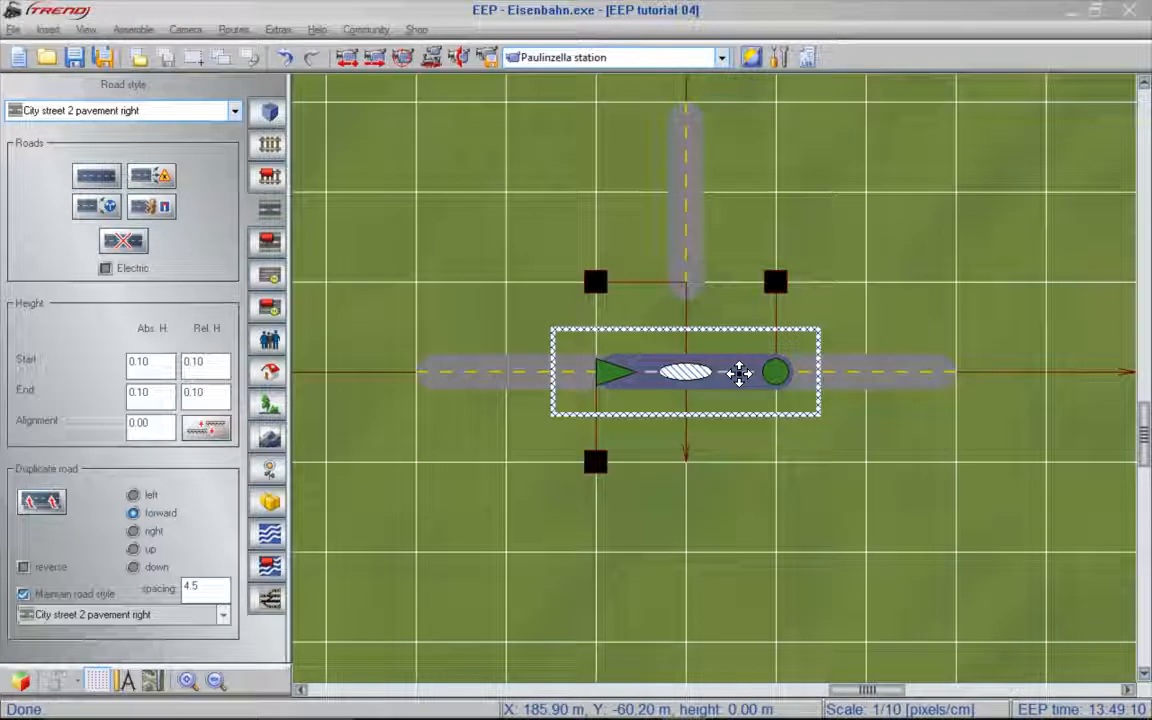
- Duplicate the new road twice and bend the copies into curves joining the northern arm with the eastern and western arms
{"action": "left_click", "coordinate": [41, 502]}
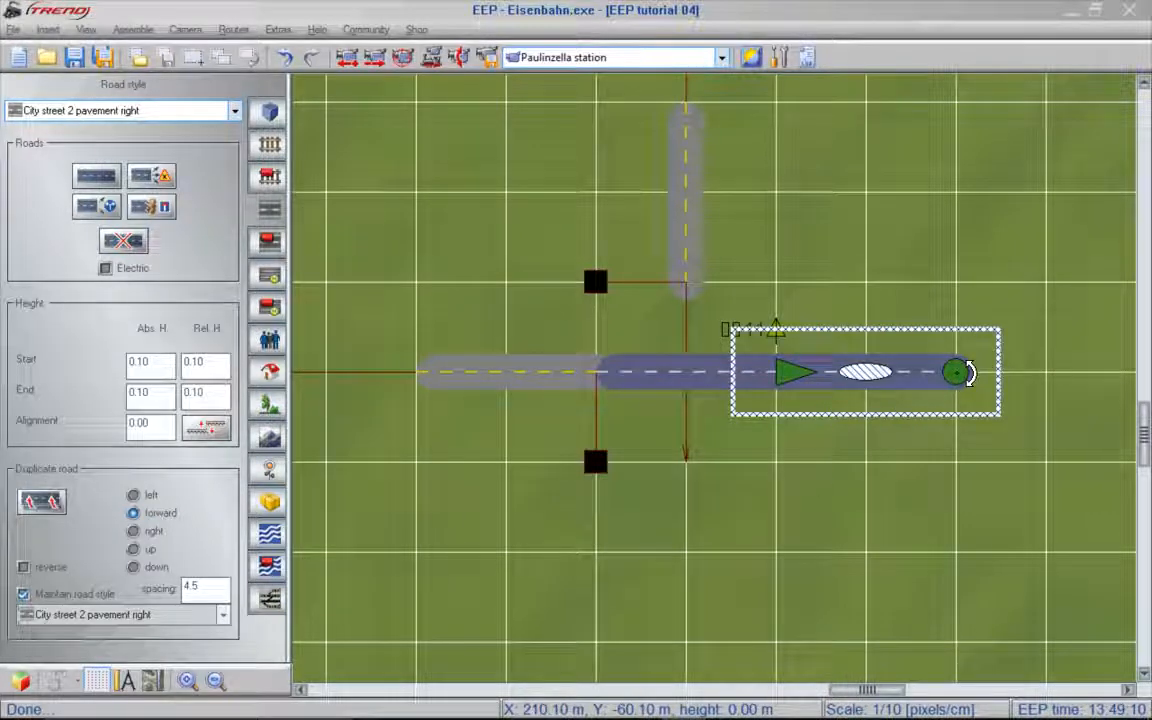
{"action": "left_click_drag", "start_coordinate": [968, 372], "coordinate": [876, 460]}
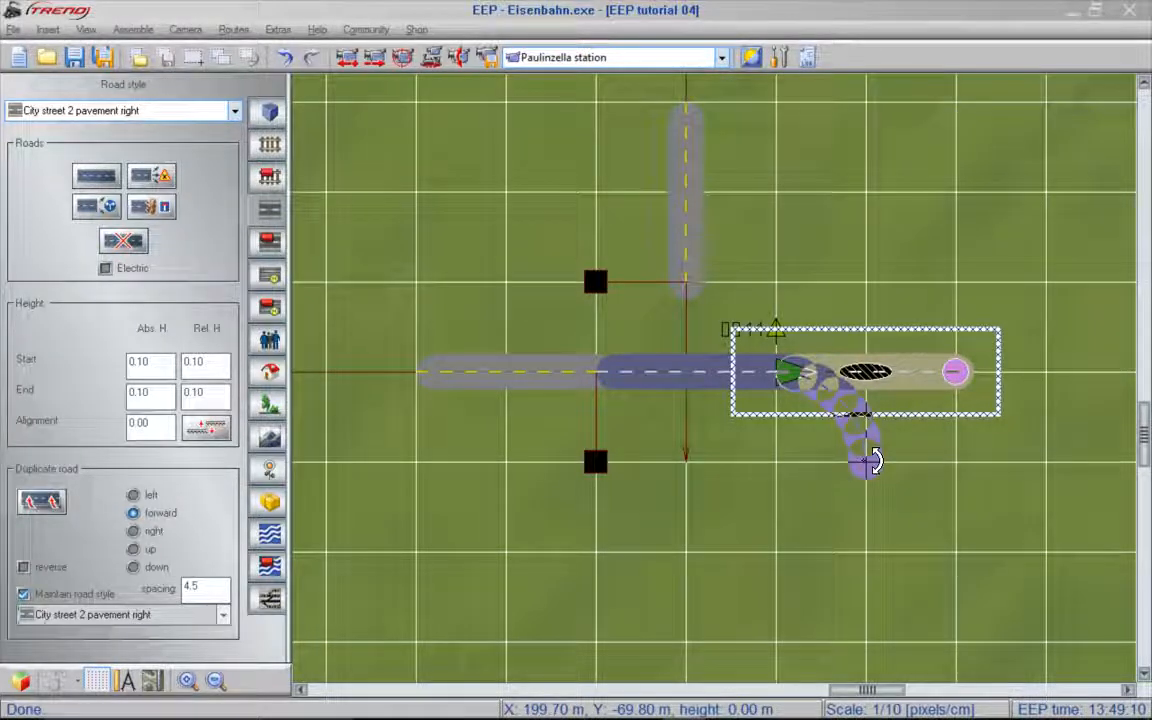
{"action": "left_click_drag", "start_coordinate": [866, 461], "coordinate": [865, 461]}
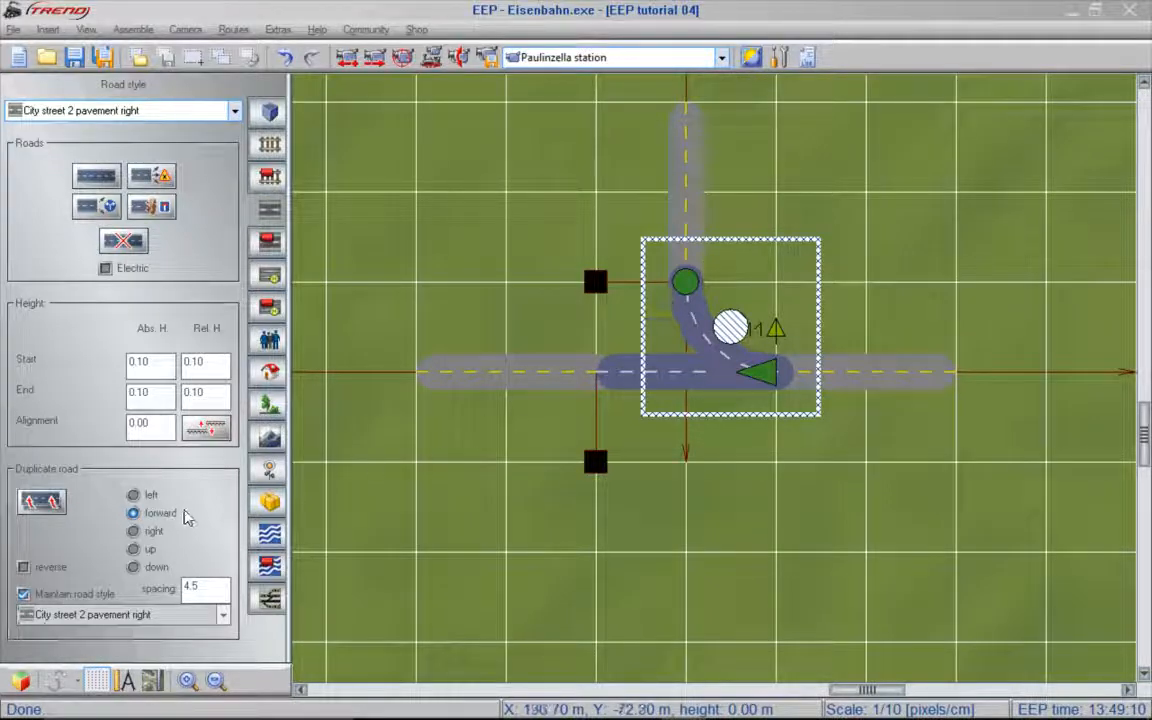
{"action": "left_click", "coordinate": [42, 502]}
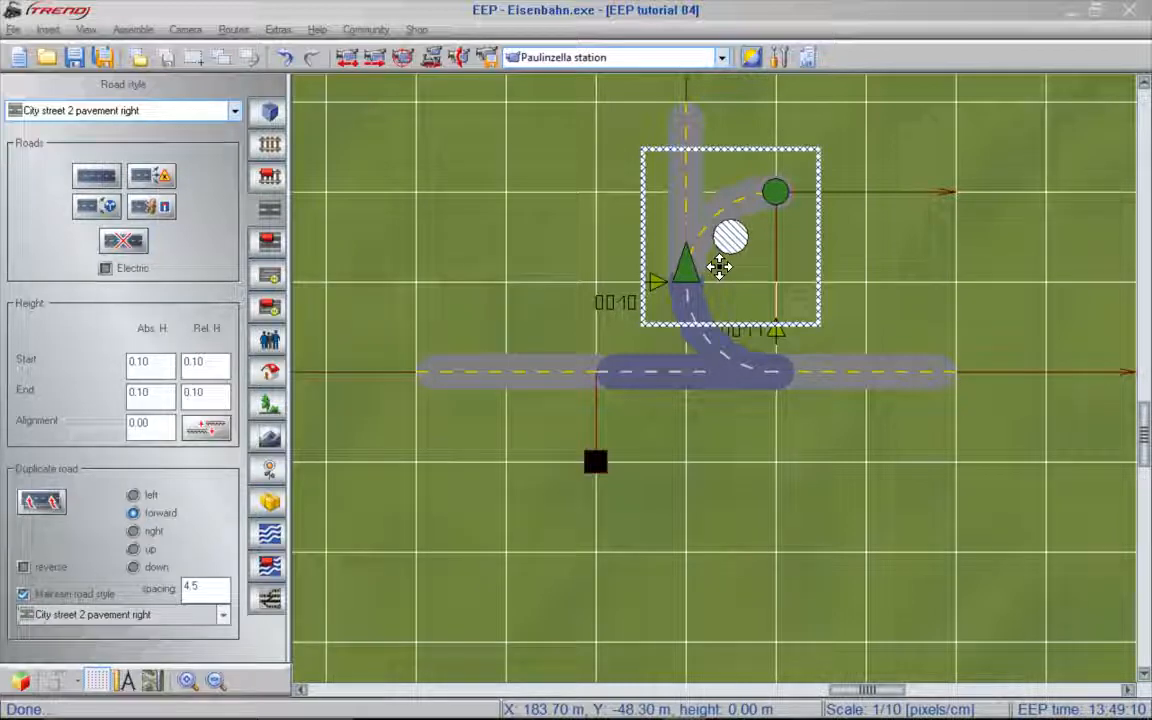
{"action": "key", "text": "Tab"}
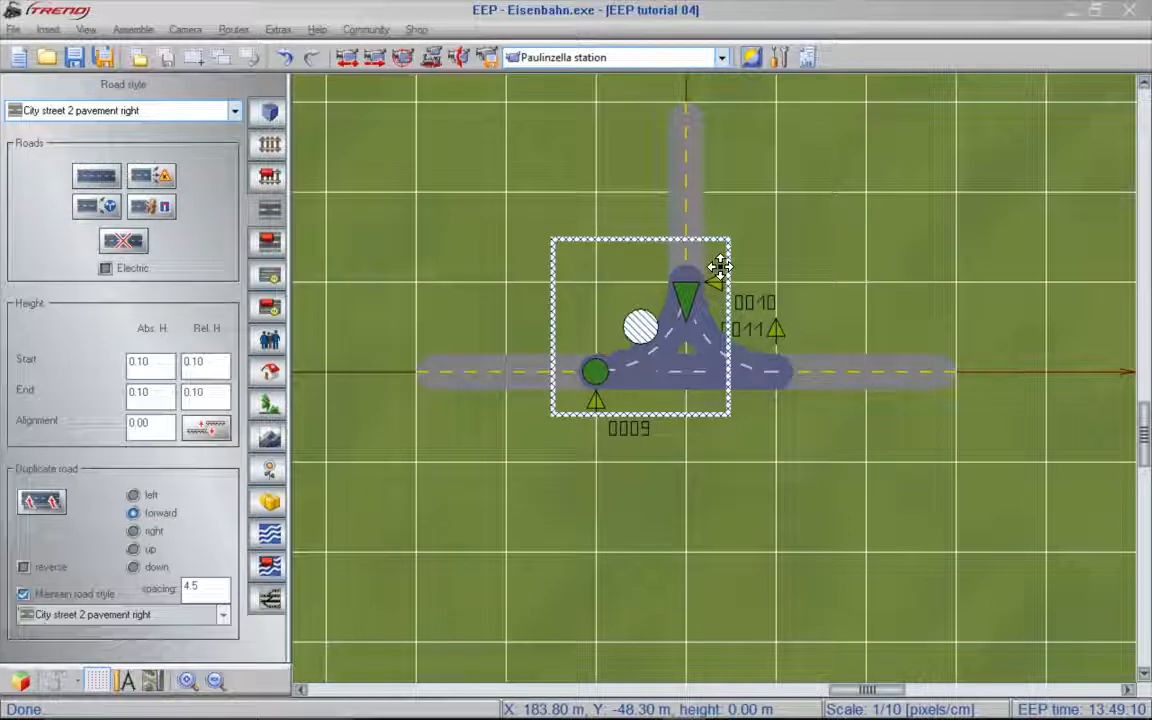
- Place a camera southwest of the T-junction, aimed at its centre
{"action": "left_click", "coordinate": [484, 58]}
{"action": "left_click_drag", "start_coordinate": [367, 558], "coordinate": [740, 310]}
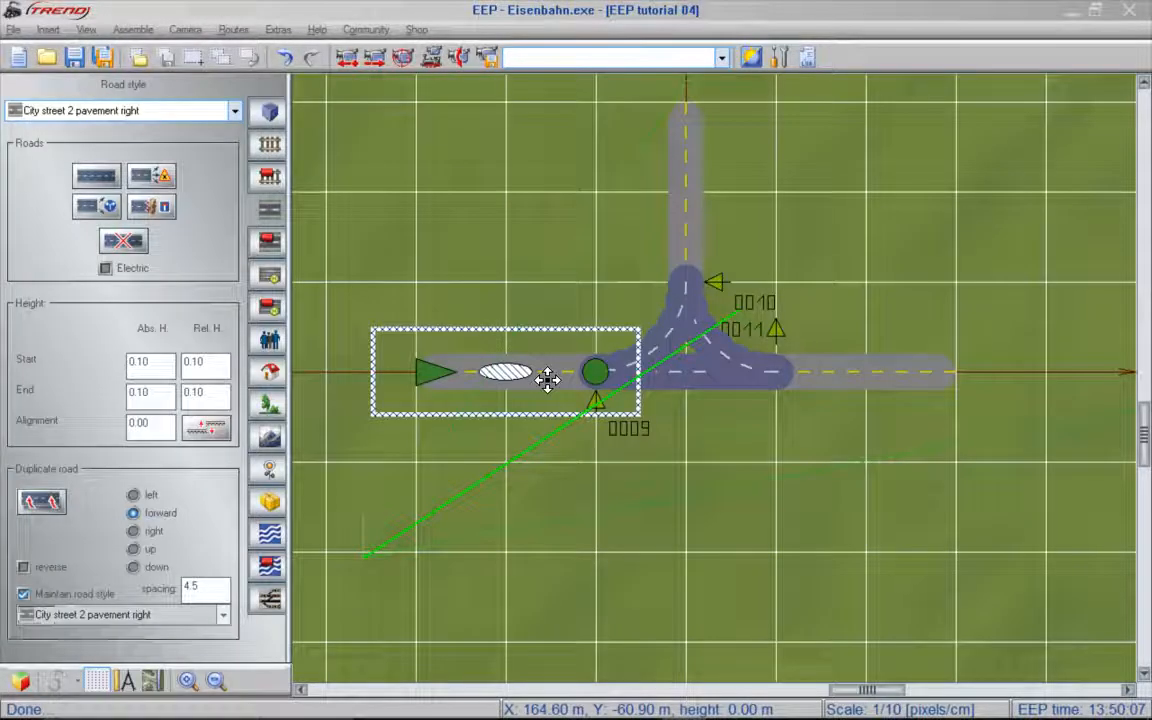
- Set the switch lantern to Hidden in the properties of the western, eastern and northern arm roads
{"action": "double_click", "coordinate": [547, 379]}
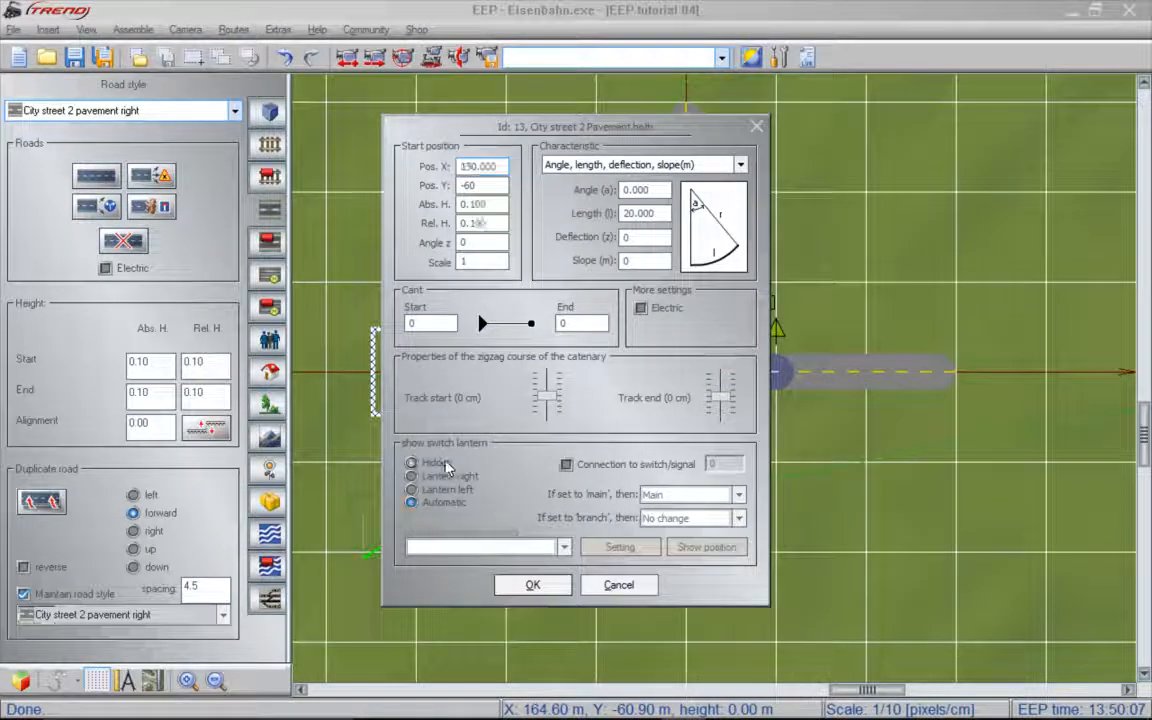
{"action": "left_click", "coordinate": [530, 585]}
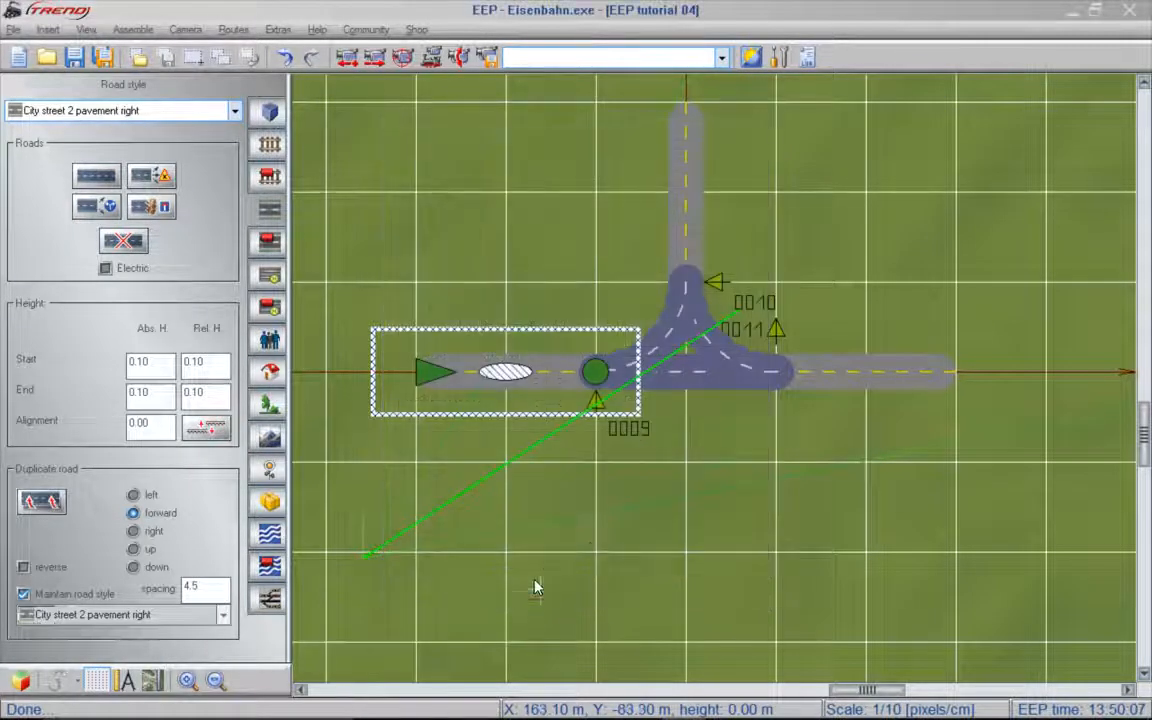
{"action": "double_click", "coordinate": [848, 385]}
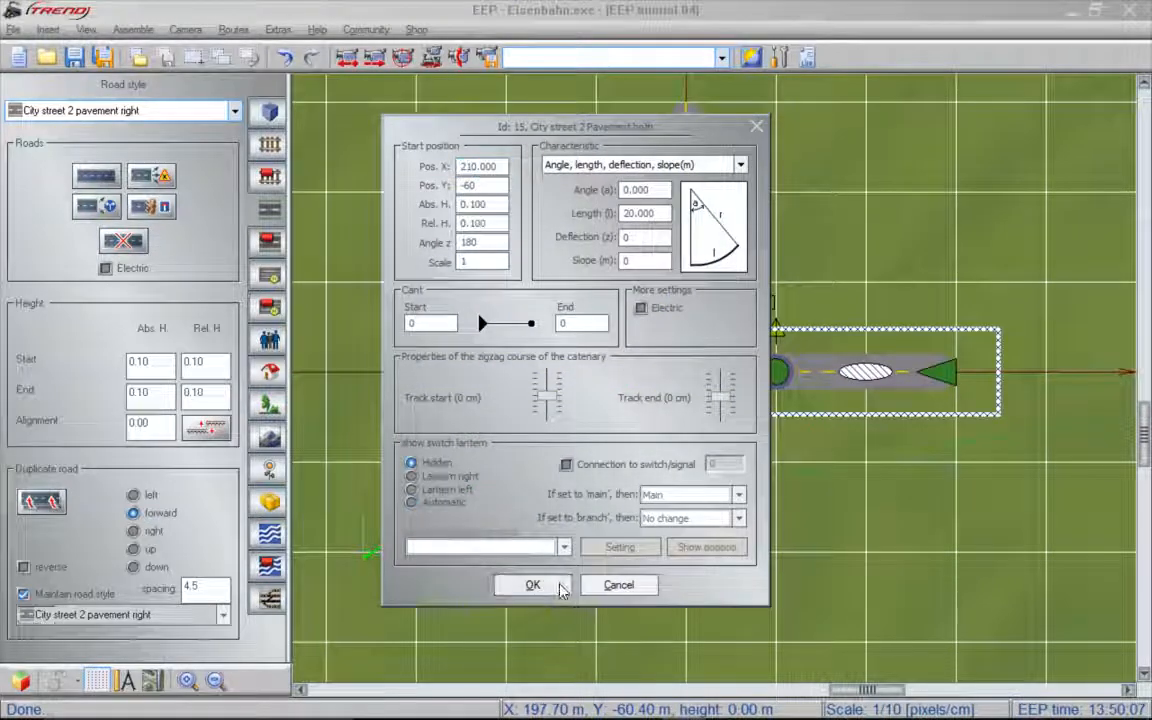
{"action": "left_click", "coordinate": [532, 585]}
{"action": "double_click", "coordinate": [689, 216]}
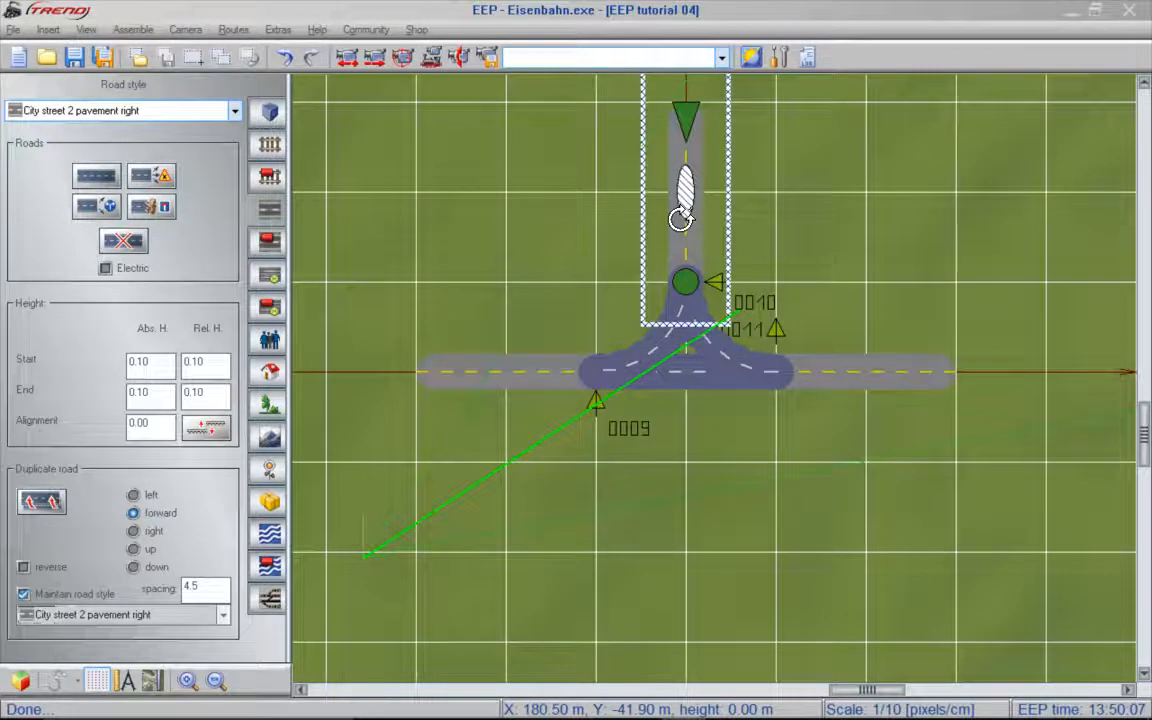
{"action": "left_click", "coordinate": [556, 586]}
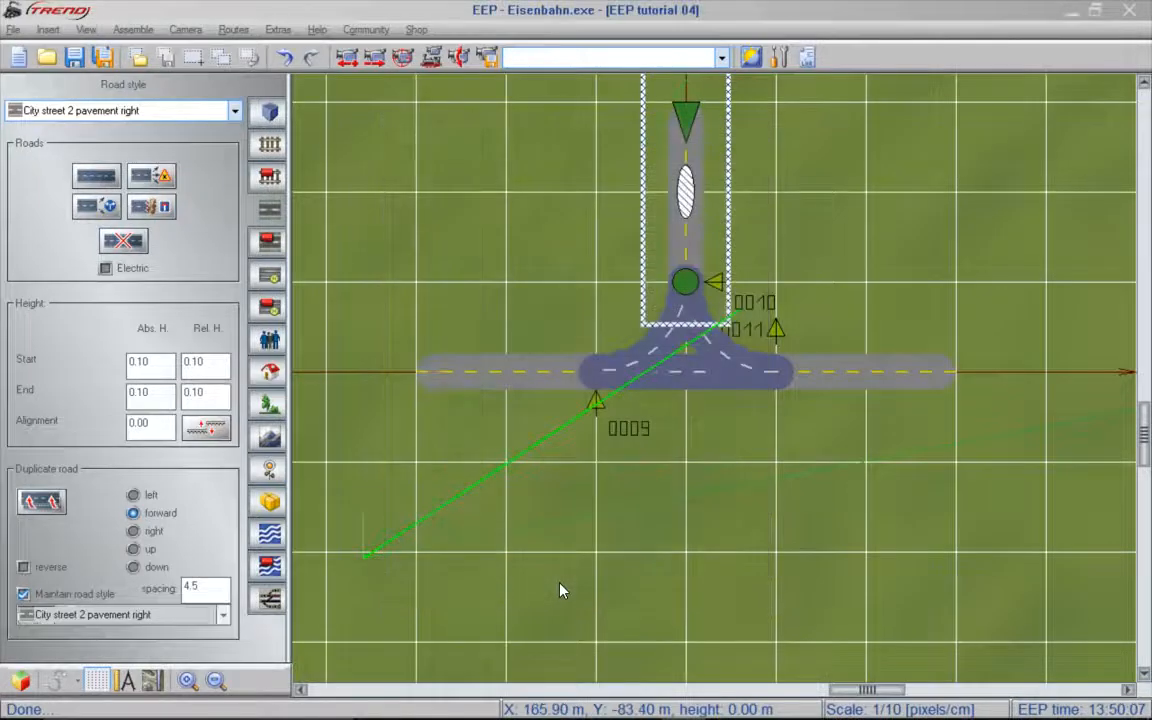
{"action": "left_click", "coordinate": [768, 447]}
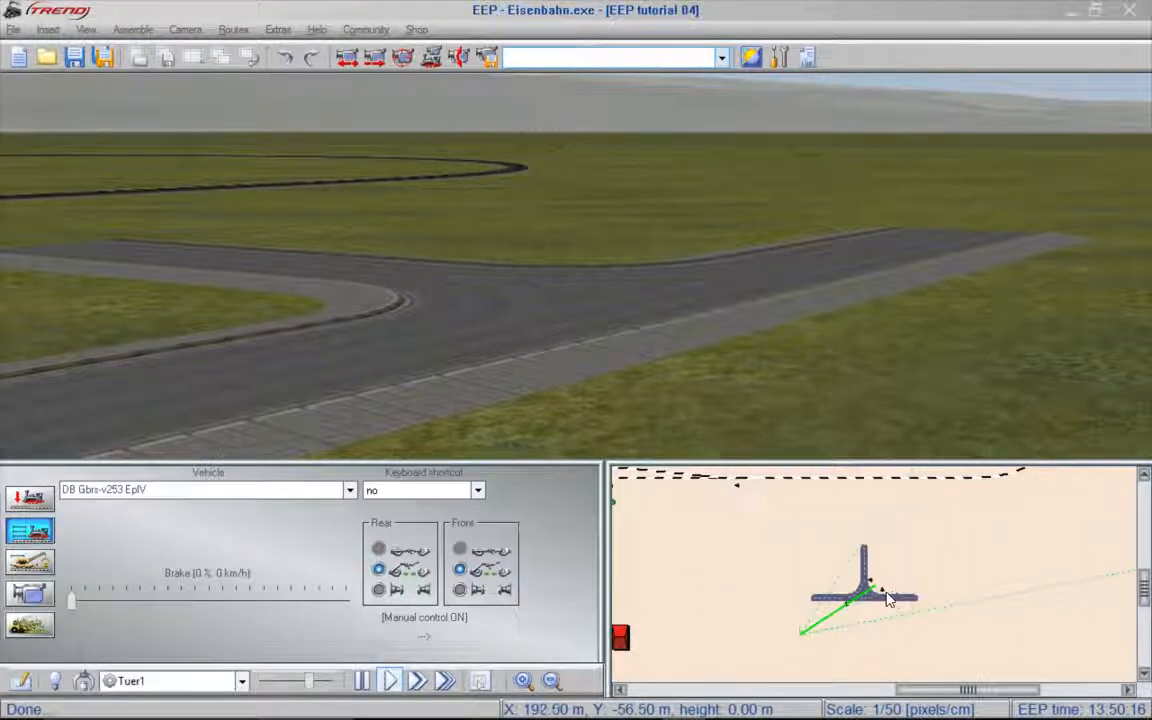
- Save all the junction's roads as a block named T-junction in Track_objects_street, and delete the originals from the layout
{"action": "scroll", "coordinate": [878, 592], "scroll_direction": "up", "scroll_amount": 2}
{"action": "scroll", "coordinate": [878, 592], "scroll_direction": "up", "scroll_amount": 1}
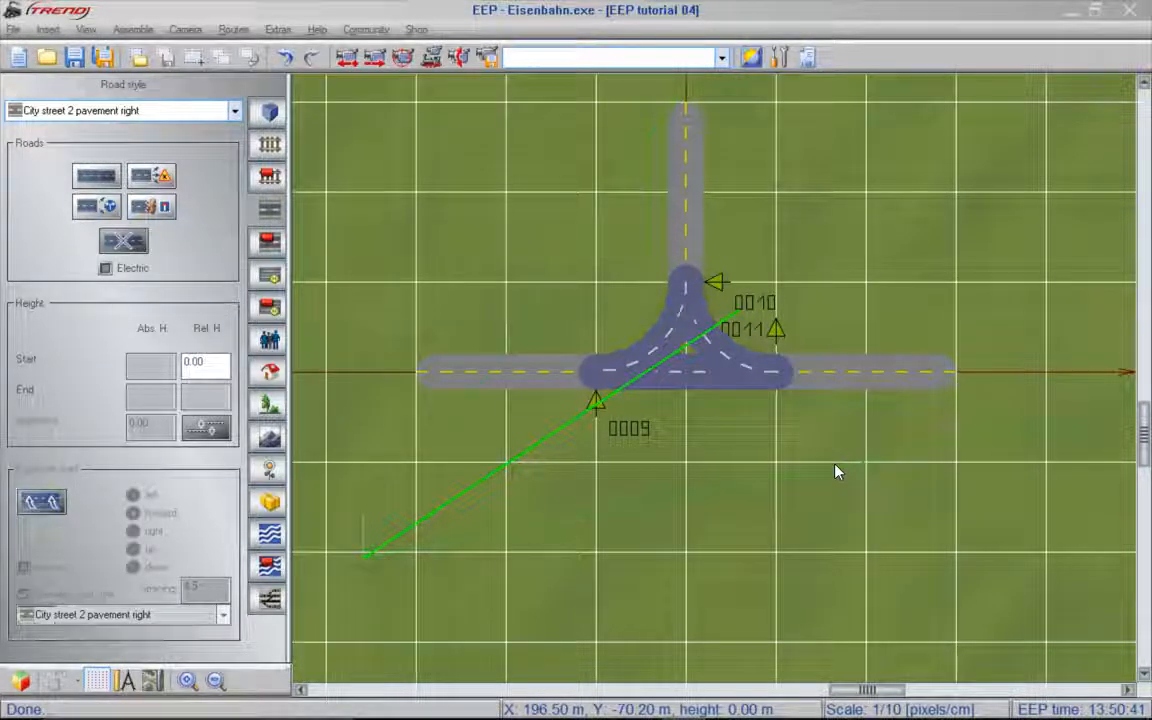
{"action": "left_click", "coordinate": [195, 56]}
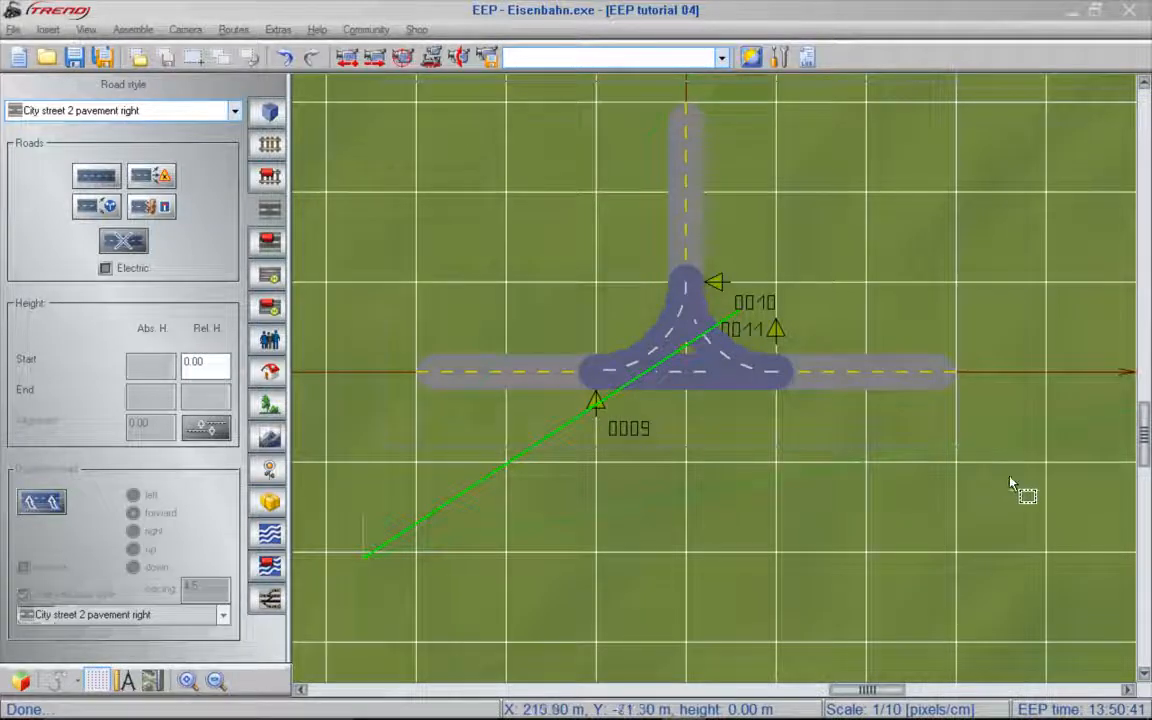
{"action": "left_click_drag", "start_coordinate": [1009, 476], "coordinate": [1009, 476]}
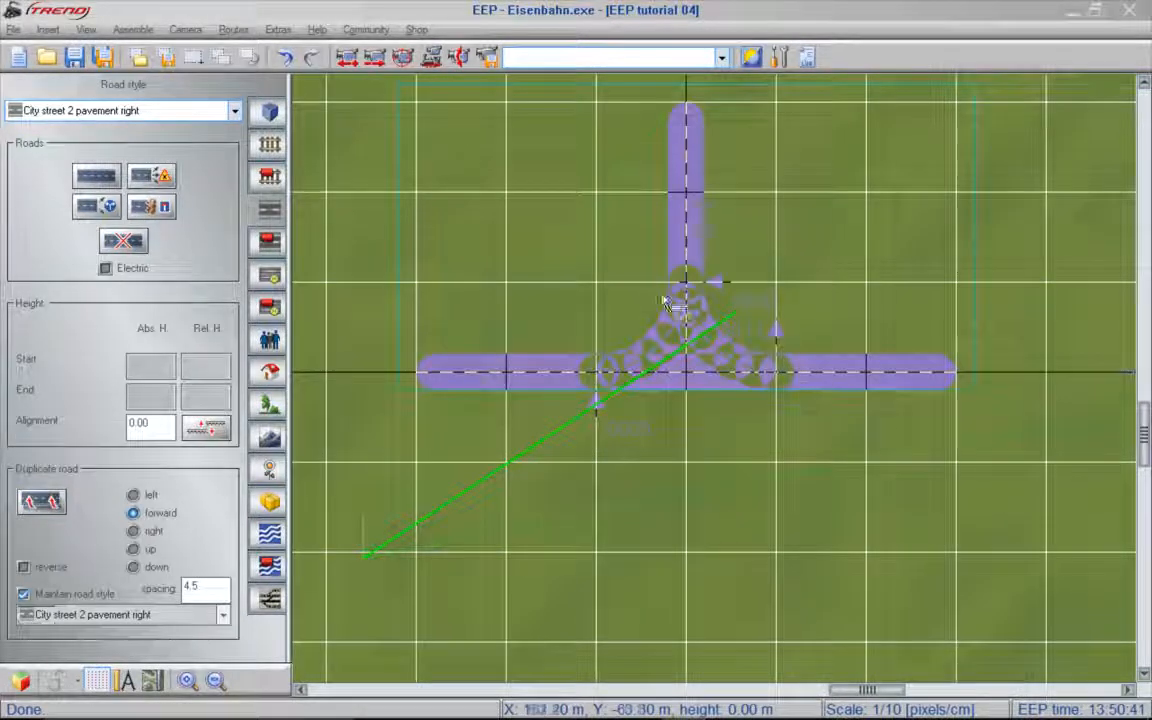
{"action": "left_click", "coordinate": [165, 52]}
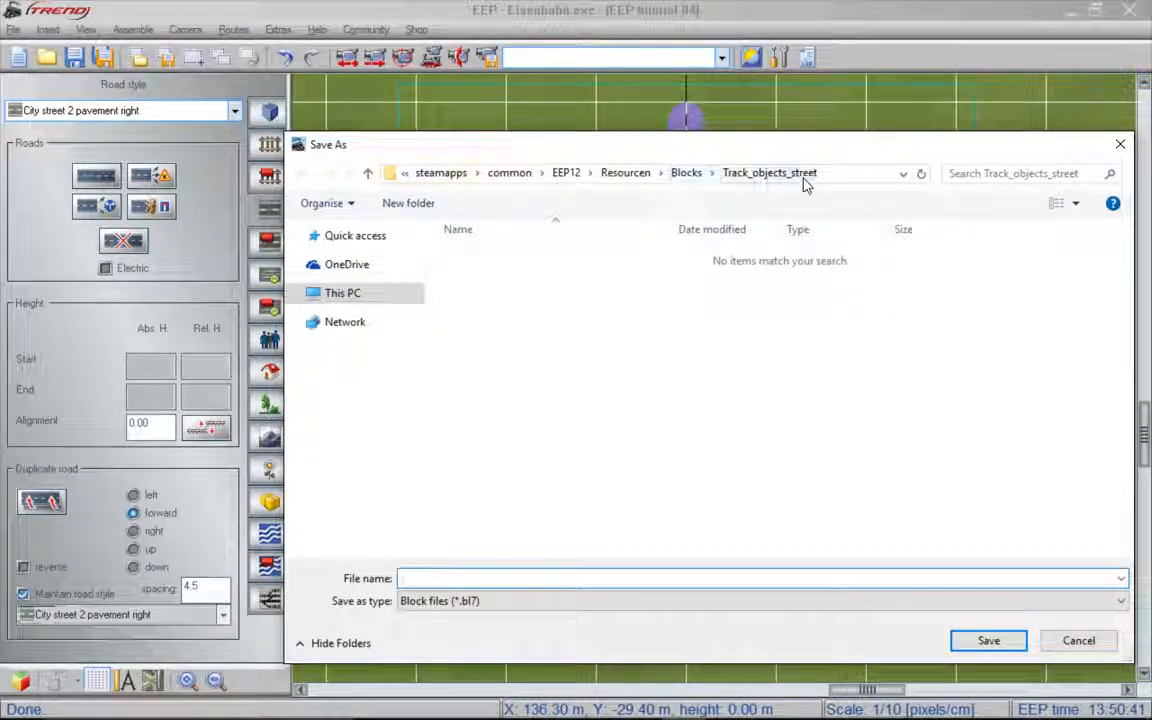
{"action": "type", "text": "T"}
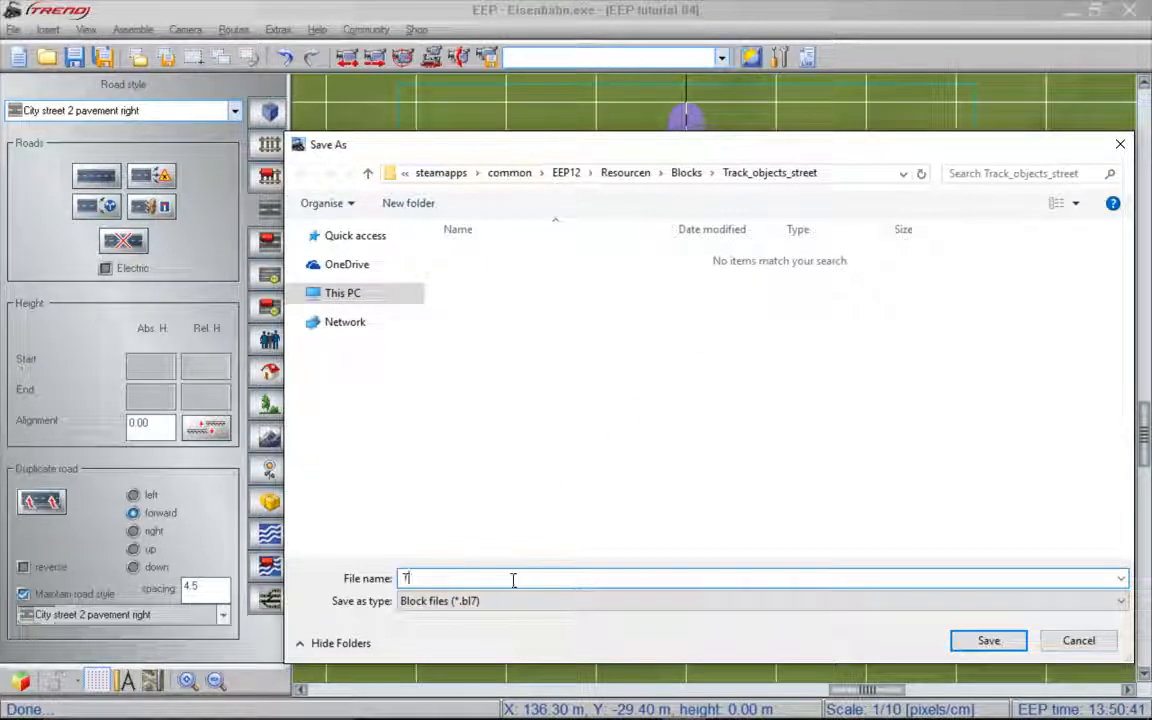
{"action": "type", "text": "-junction"}
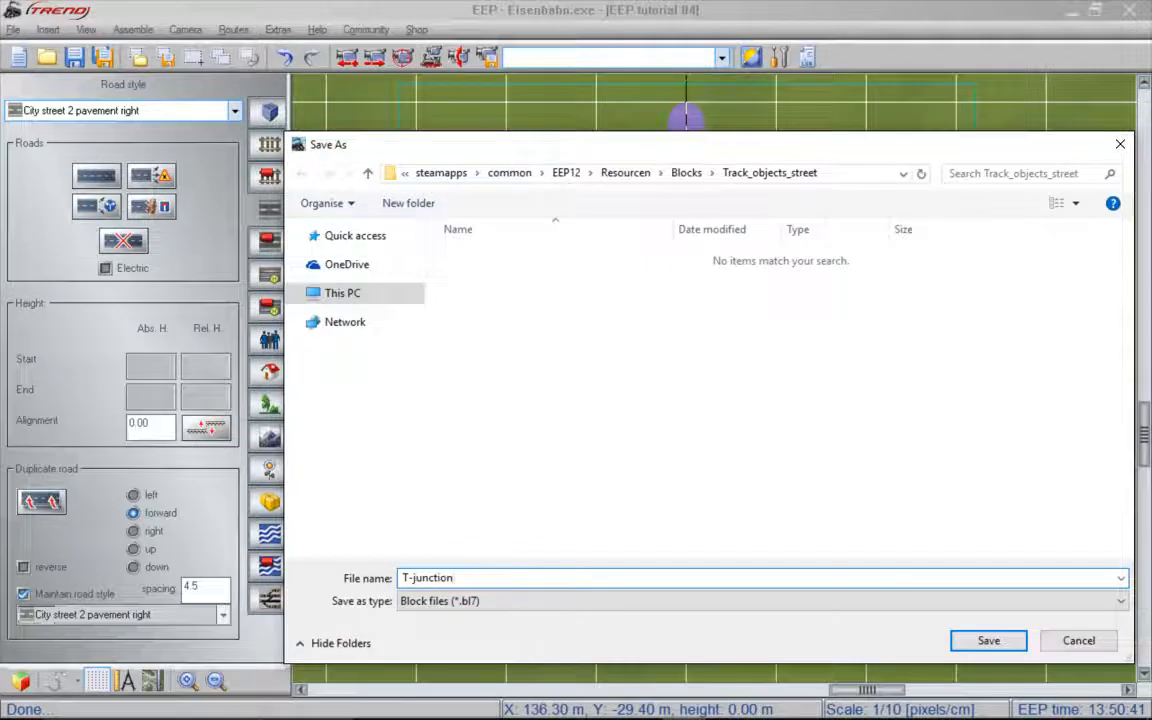
{"action": "key", "text": "Return"}
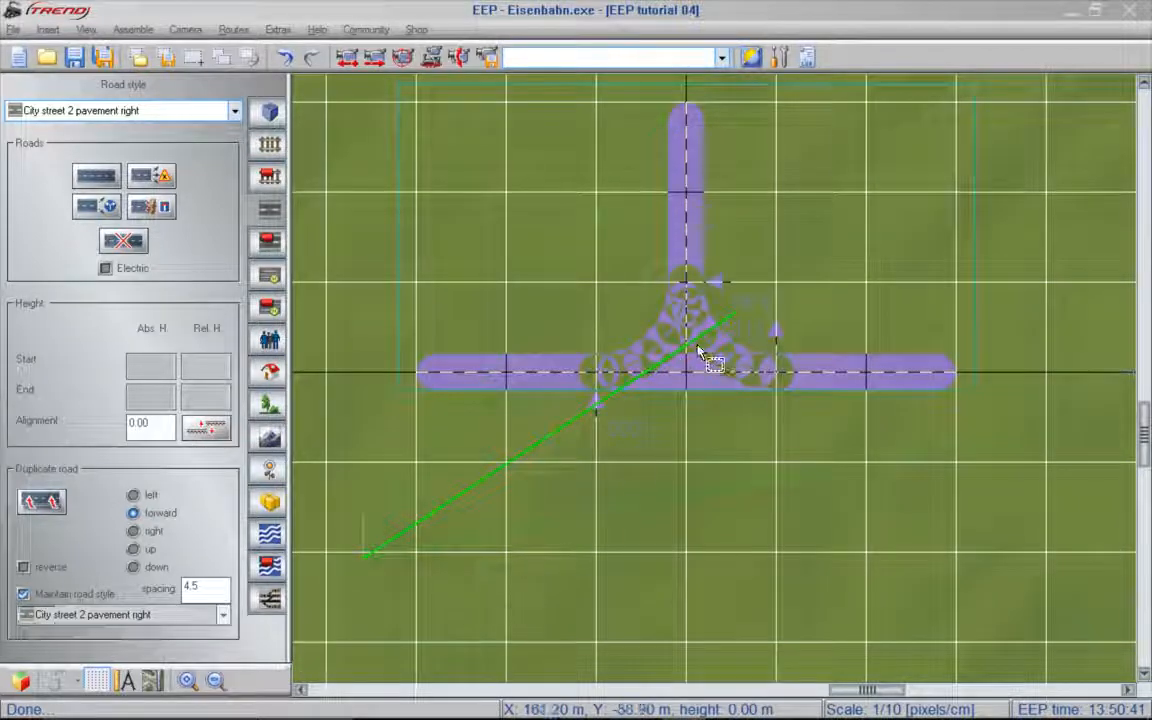
{"action": "left_click", "coordinate": [139, 245]}
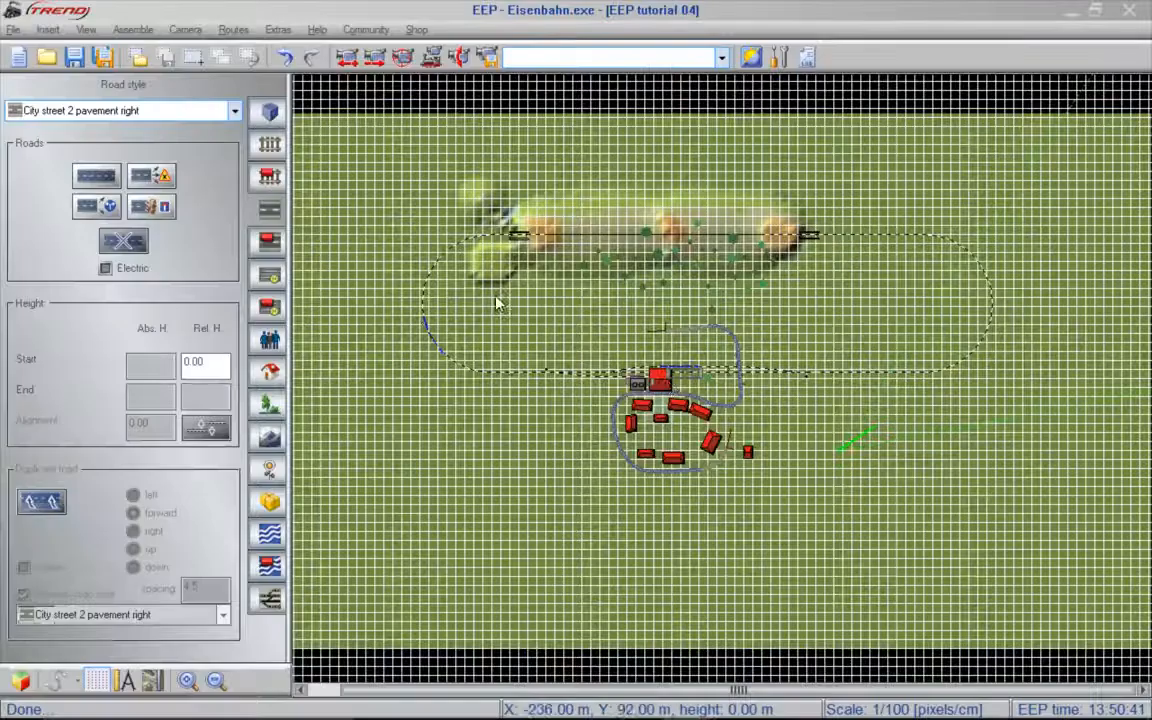
- Hide the construction grid and delete the two curved road segments between the level crossing and the street past the houses
{"action": "scroll", "coordinate": [736, 422], "scroll_direction": "up", "scroll_amount": 2}
{"action": "scroll", "coordinate": [736, 422], "scroll_direction": "up", "scroll_amount": 2}
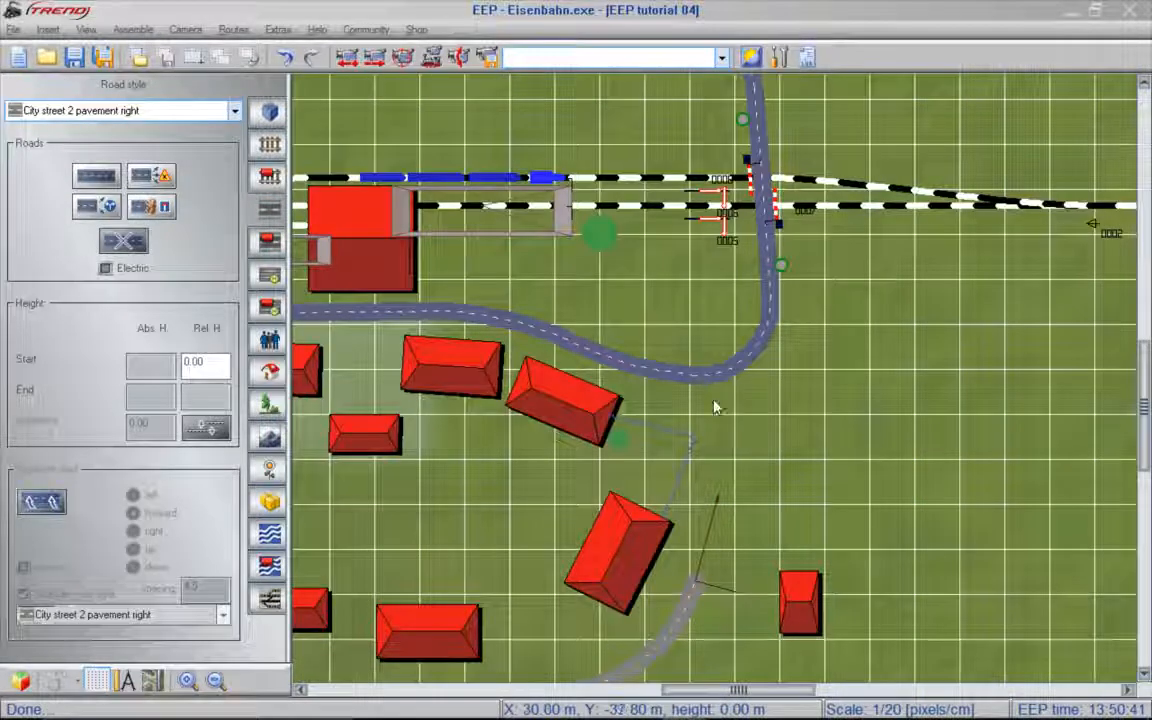
{"action": "left_click", "coordinate": [95, 681]}
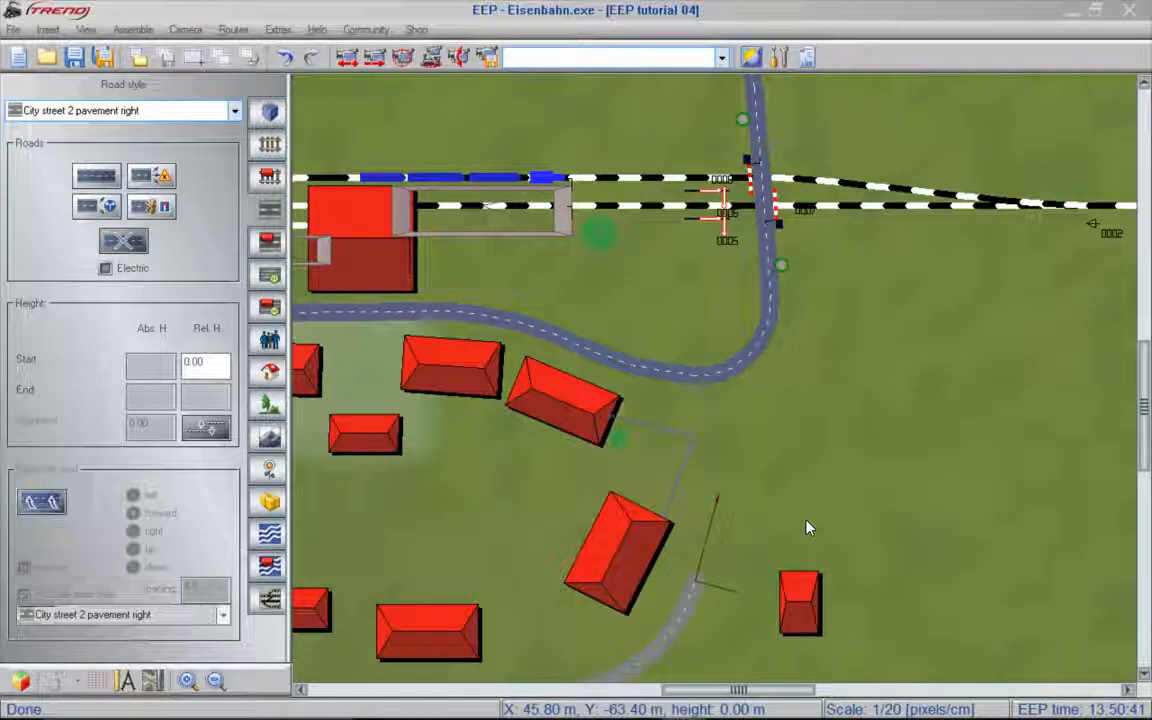
{"action": "left_click", "coordinate": [755, 354]}
{"action": "key", "text": "Delete"}
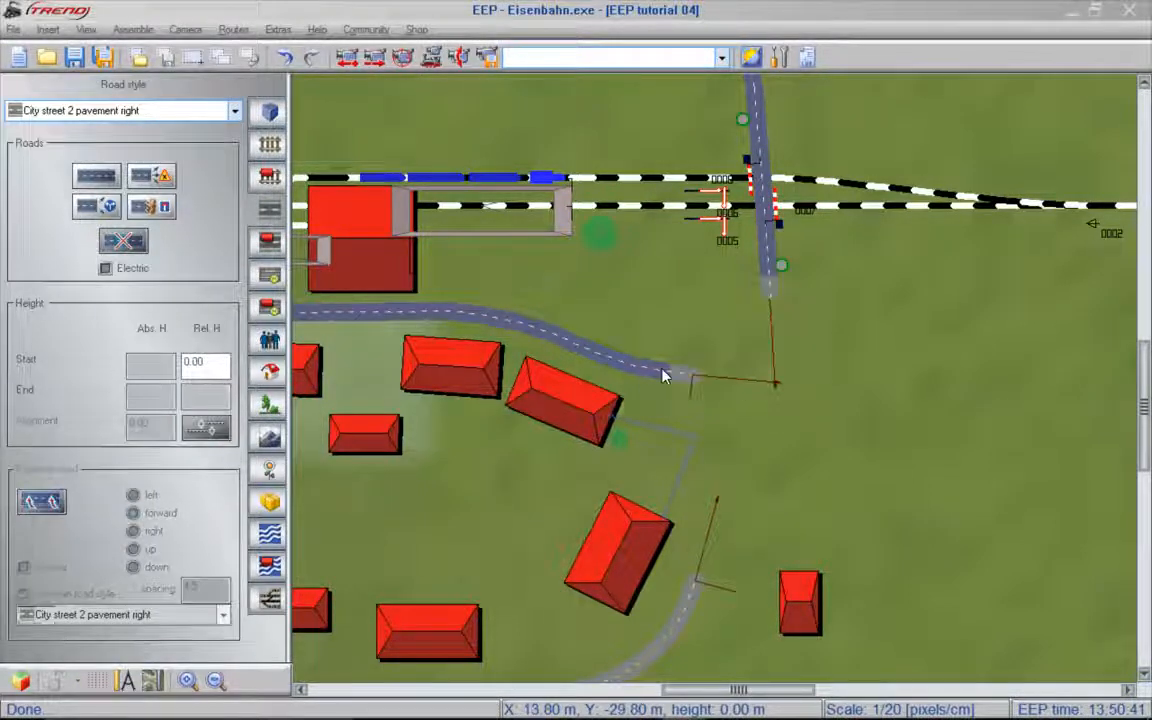
{"action": "left_click", "coordinate": [662, 369]}
{"action": "key", "text": "Delete"}
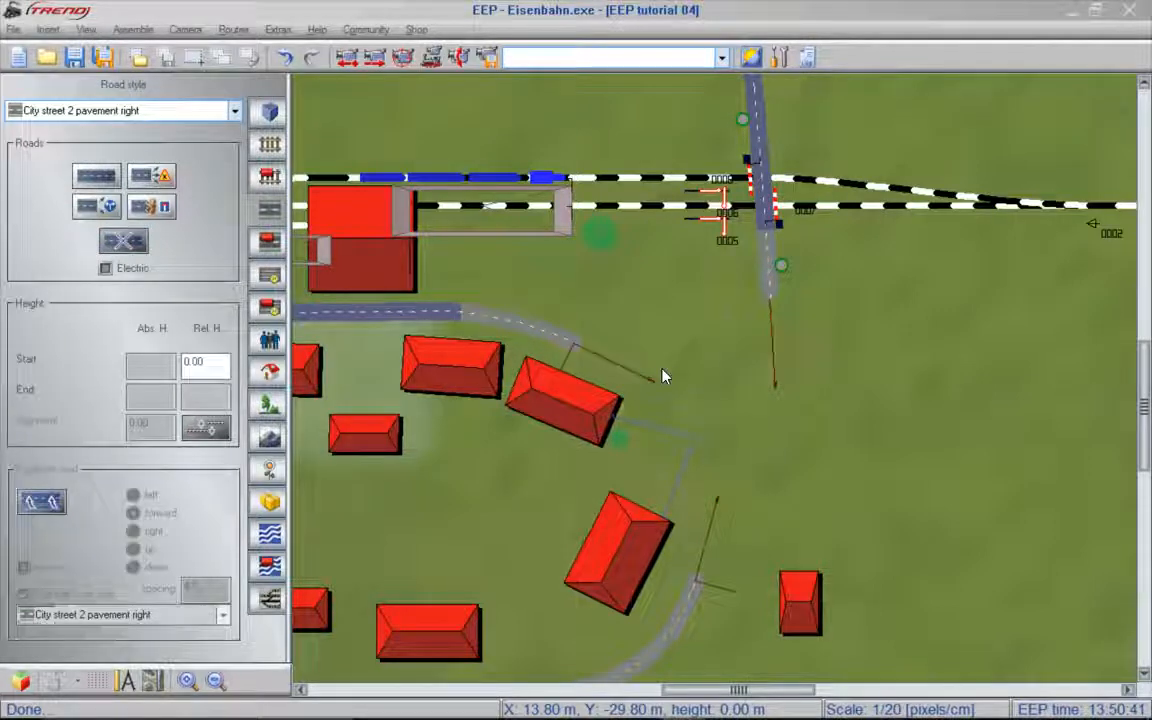
- Turn off matching object position height to the surface, and insert the block T-junction.bl7 into the layout
{"action": "left_click", "coordinate": [47, 30]}
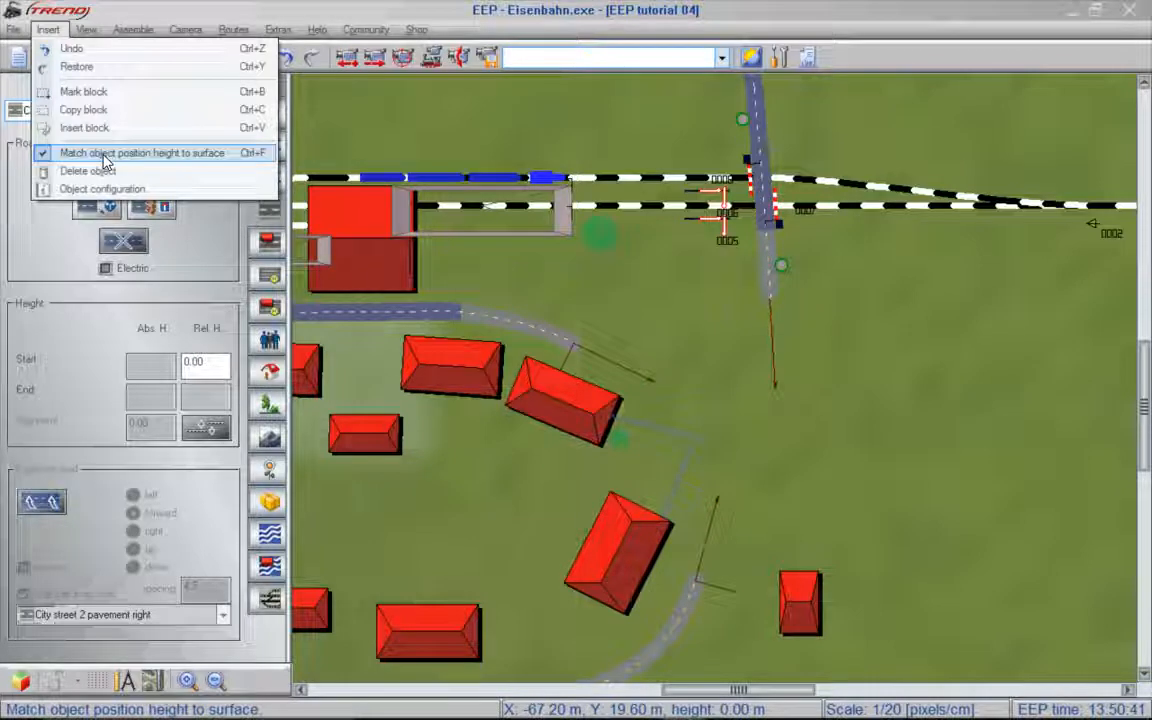
{"action": "left_click", "coordinate": [175, 163]}
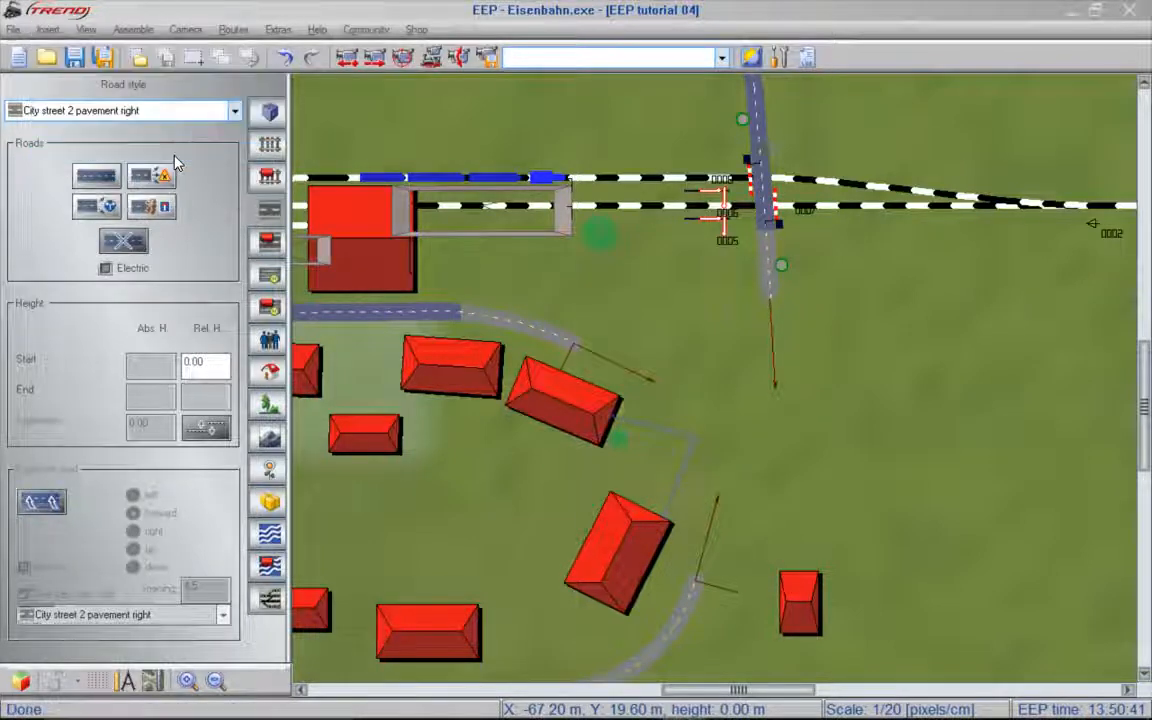
{"action": "left_click", "coordinate": [140, 59]}
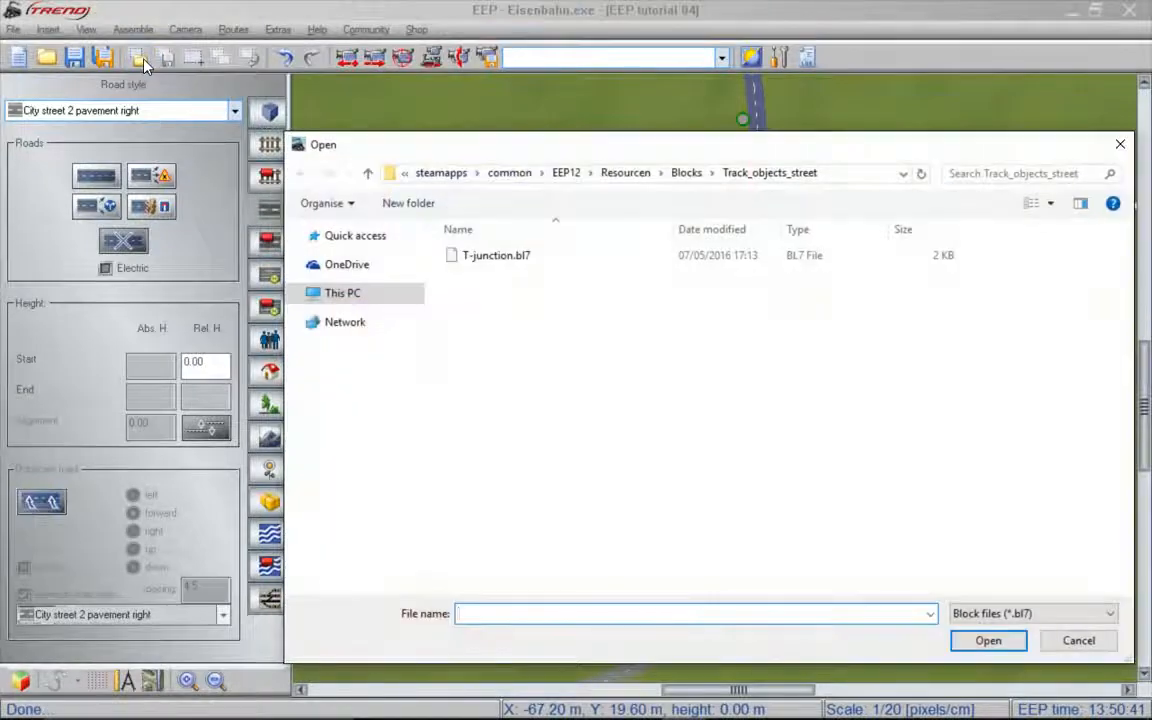
{"action": "left_click", "coordinate": [485, 259]}
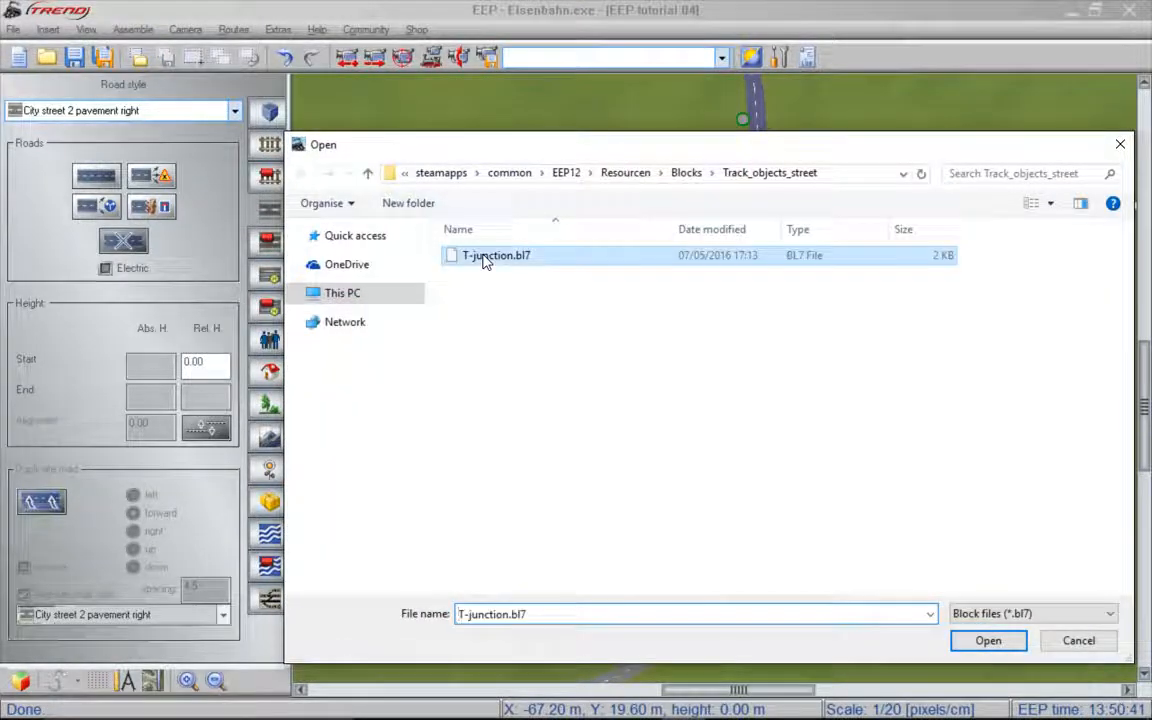
{"action": "left_click", "coordinate": [988, 641]}
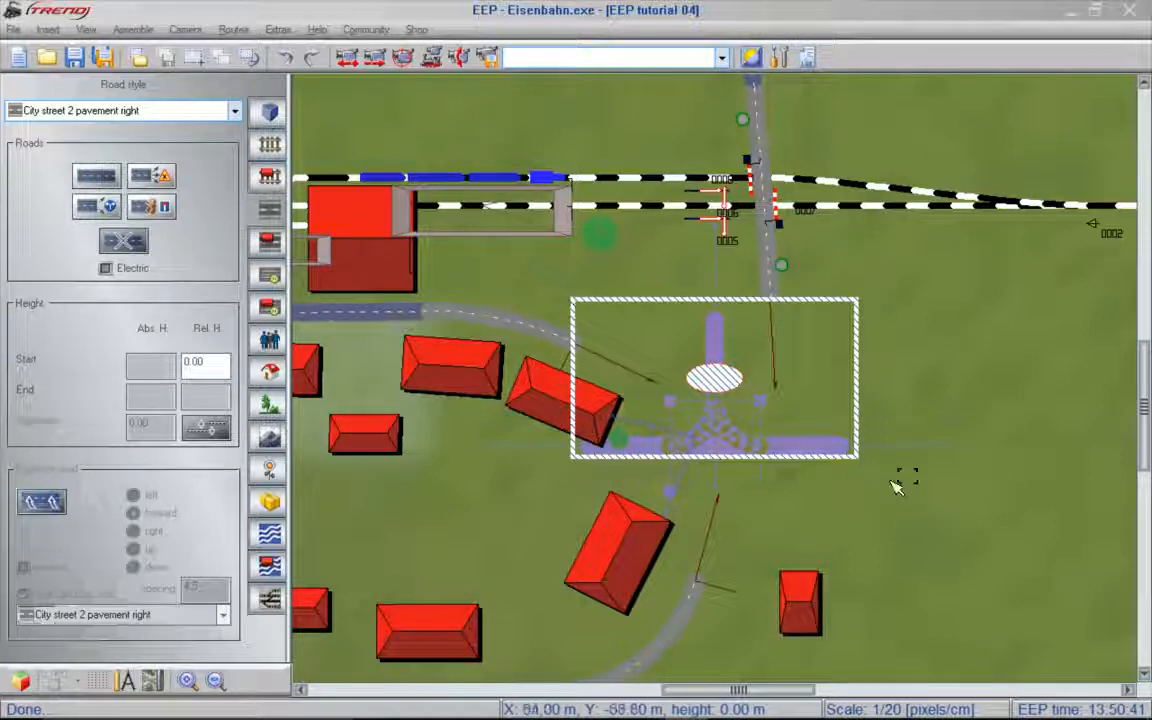
- Position and rotate the T-junction block between the three open road ends, adjust its Z position, and fix it in place
{"action": "left_click", "coordinate": [680, 391]}
{"action": "mouse_move", "coordinate": [680, 391]}
{"action": "left_mouse_down"}
{"action": "mouse_move", "coordinate": [674, 417]}
{"action": "mouse_move", "coordinate": [687, 435]}
{"action": "mouse_move", "coordinate": [725, 401]}
{"action": "left_mouse_up"}
{"action": "left_click_drag", "start_coordinate": [729, 325], "coordinate": [708, 340]}
{"action": "right_click", "coordinate": [693, 332]}
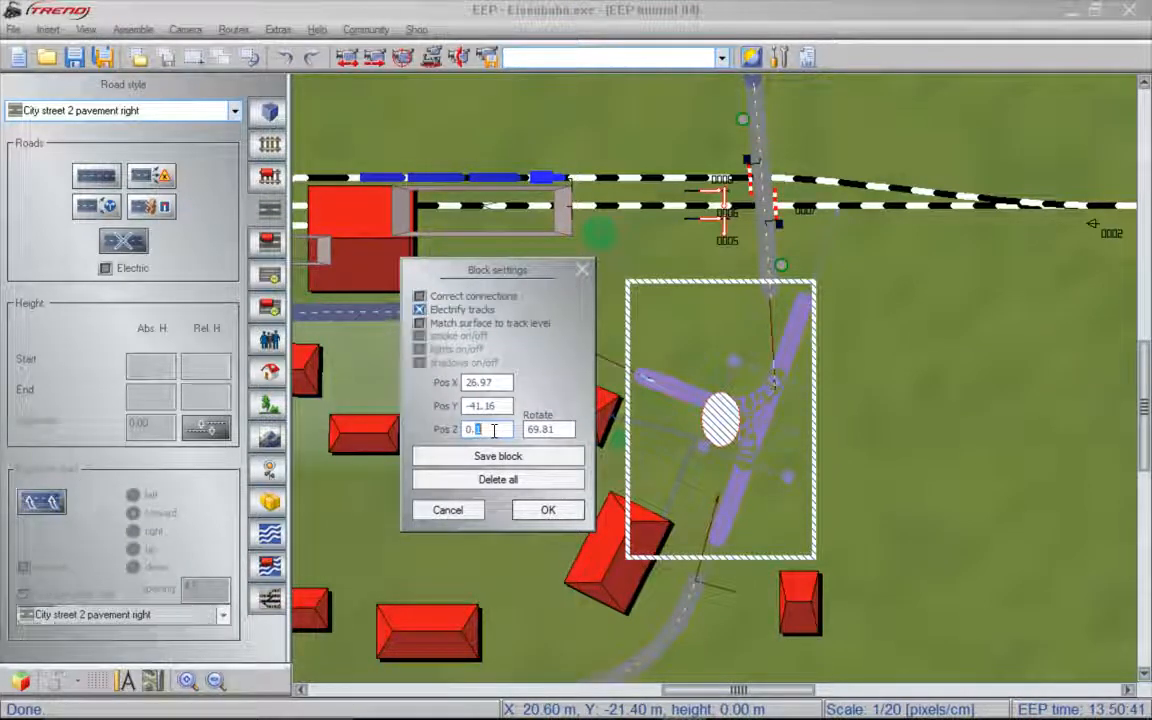
{"action": "left_click", "coordinate": [548, 509]}
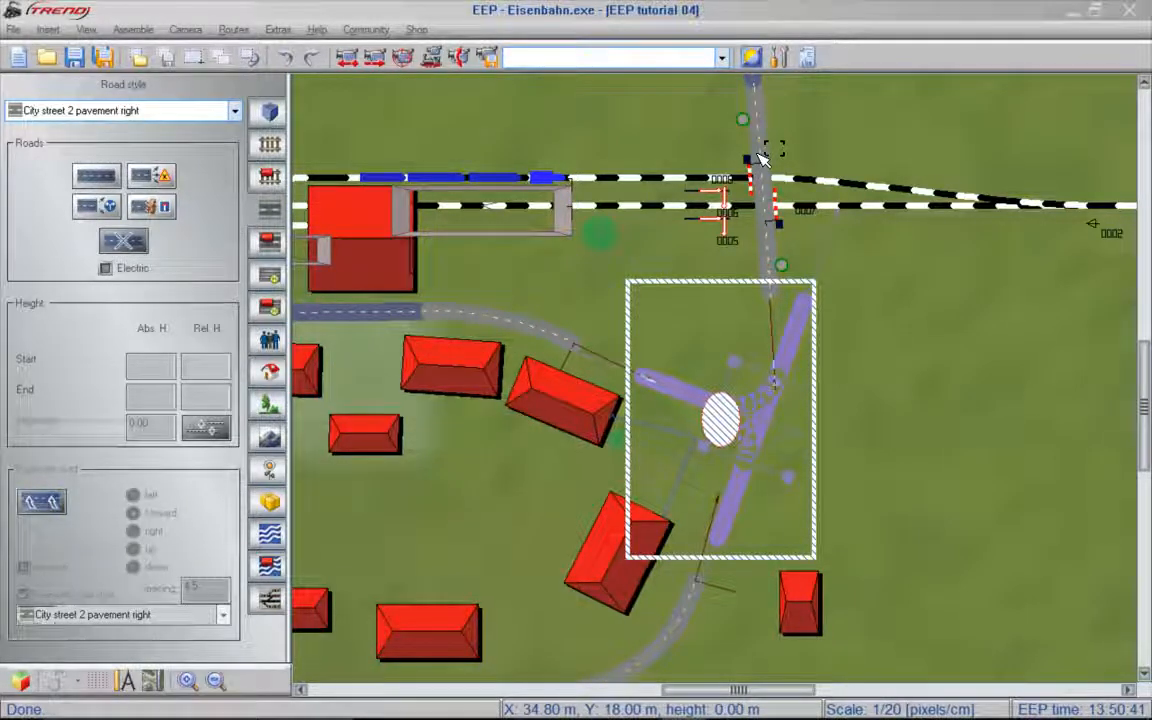
{"action": "left_click", "coordinate": [859, 454]}
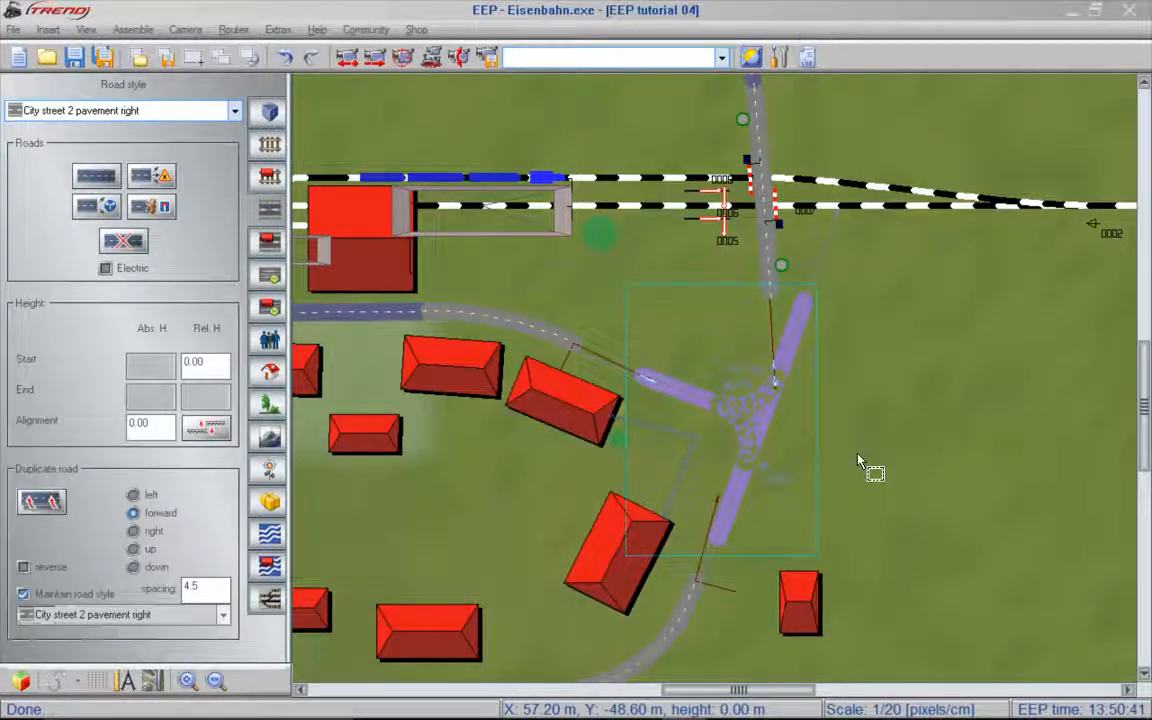
{"action": "left_click", "coordinate": [884, 436]}
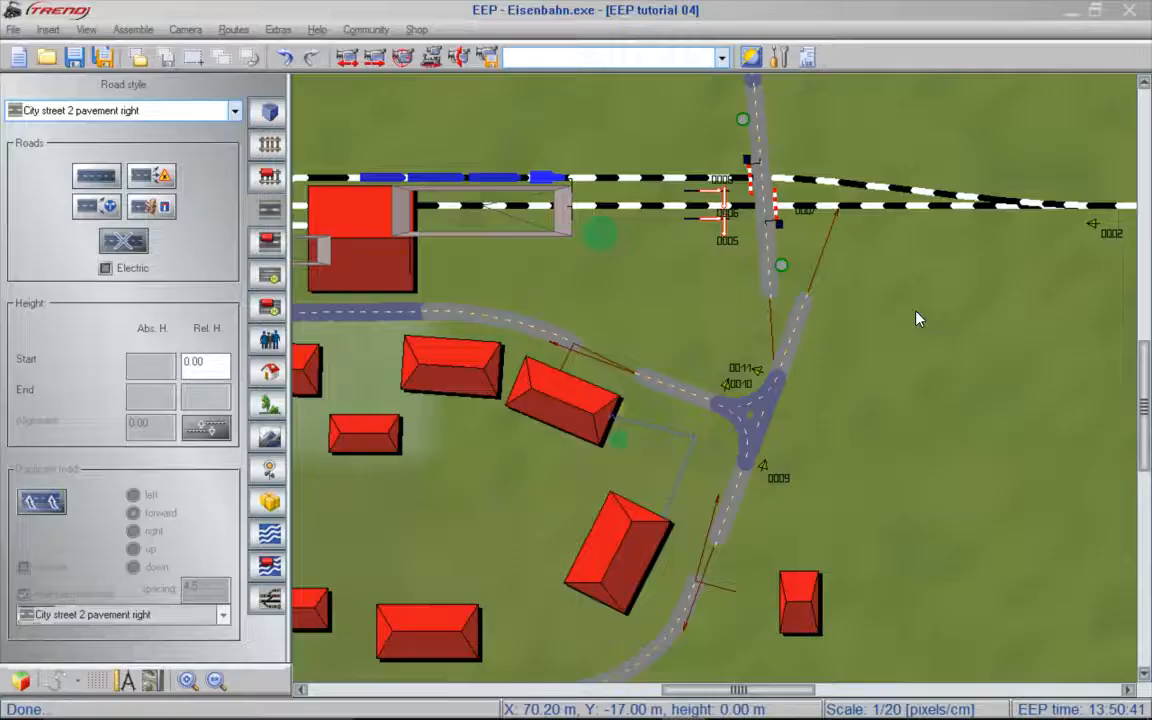
- Shorten the junction's northern, western and southern arm roads, bending the northern arm toward the level crossing road
{"action": "left_click", "coordinate": [804, 310]}
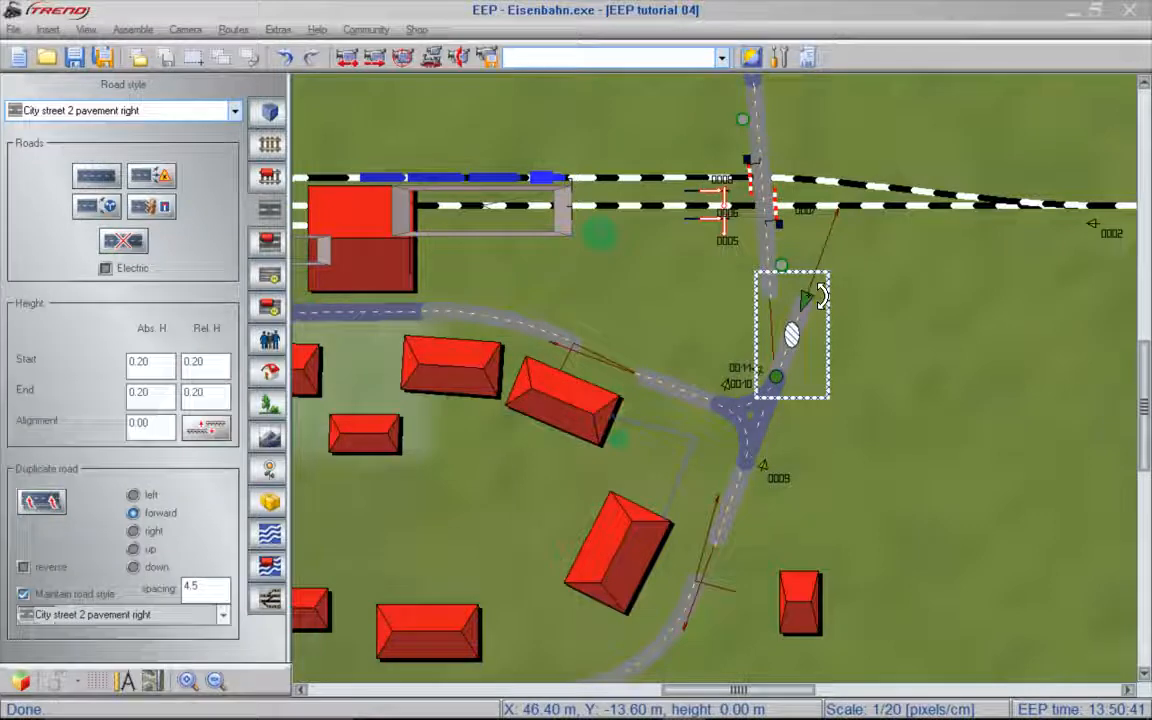
{"action": "left_click_drag", "start_coordinate": [812, 308], "coordinate": [787, 333]}
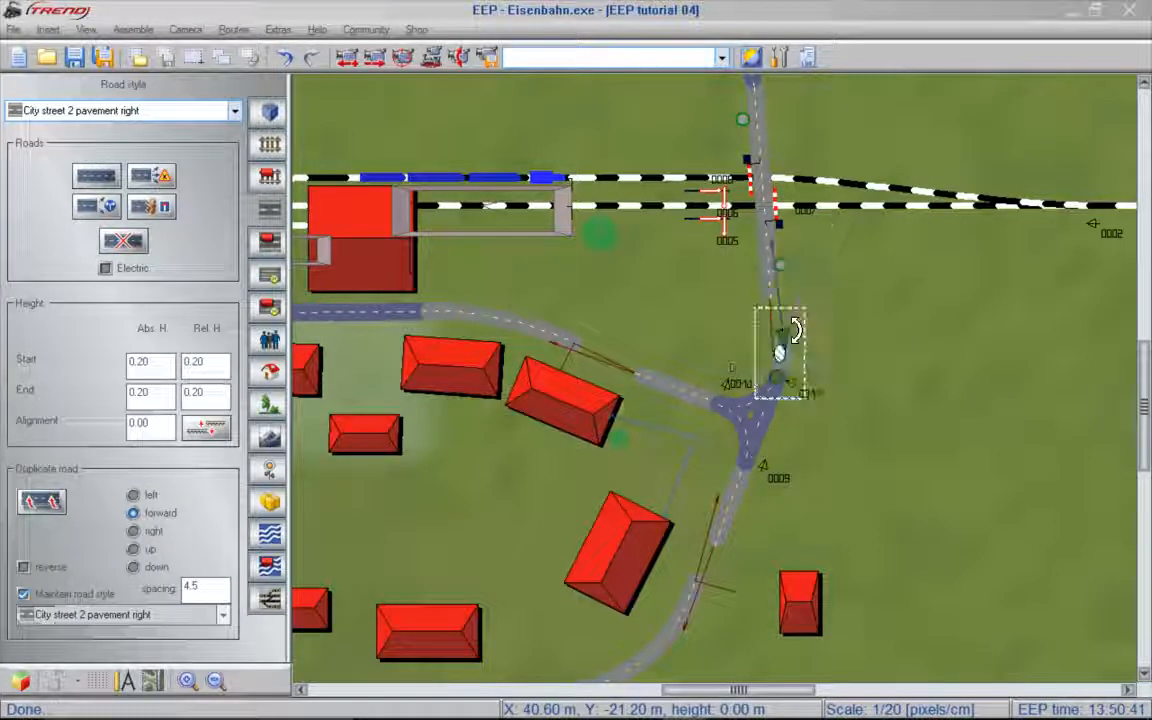
{"action": "left_click", "coordinate": [650, 380]}
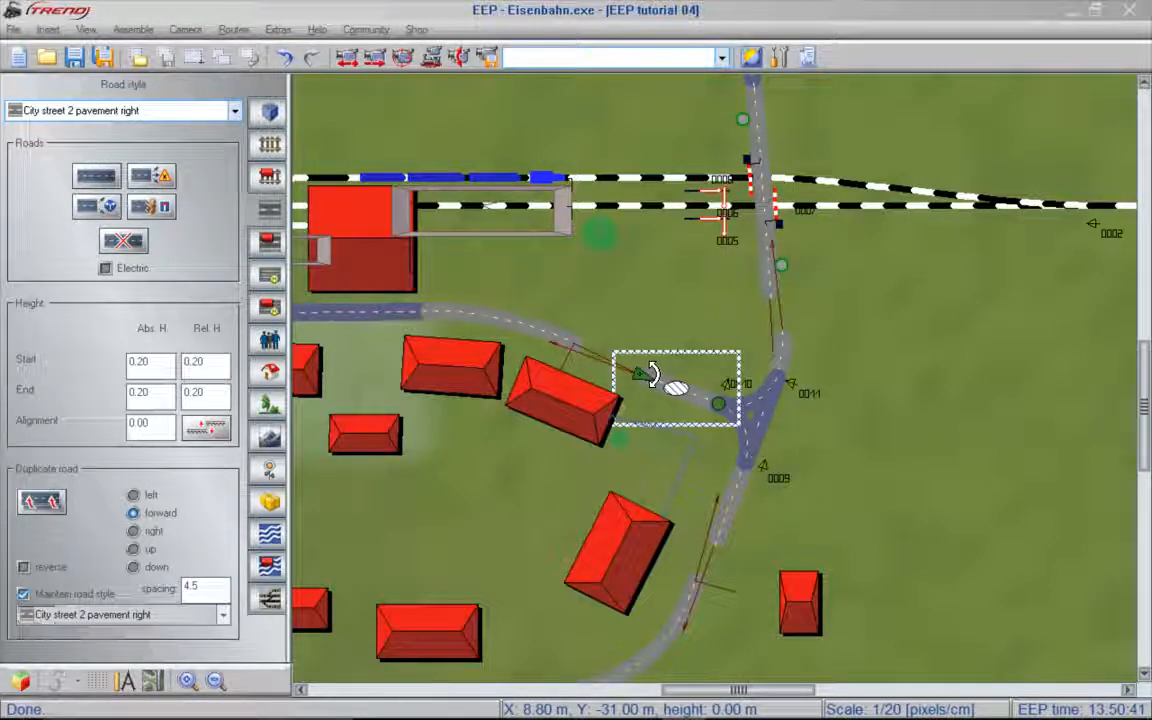
{"action": "left_click_drag", "start_coordinate": [668, 373], "coordinate": [664, 390]}
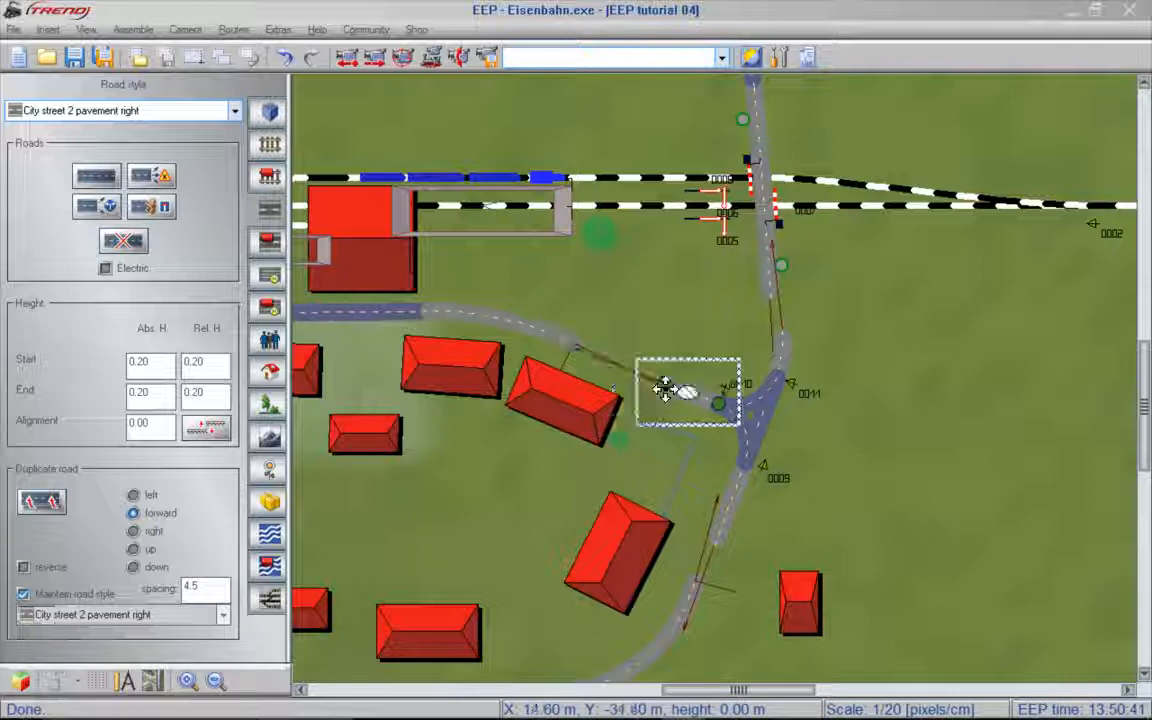
{"action": "left_click", "coordinate": [729, 502]}
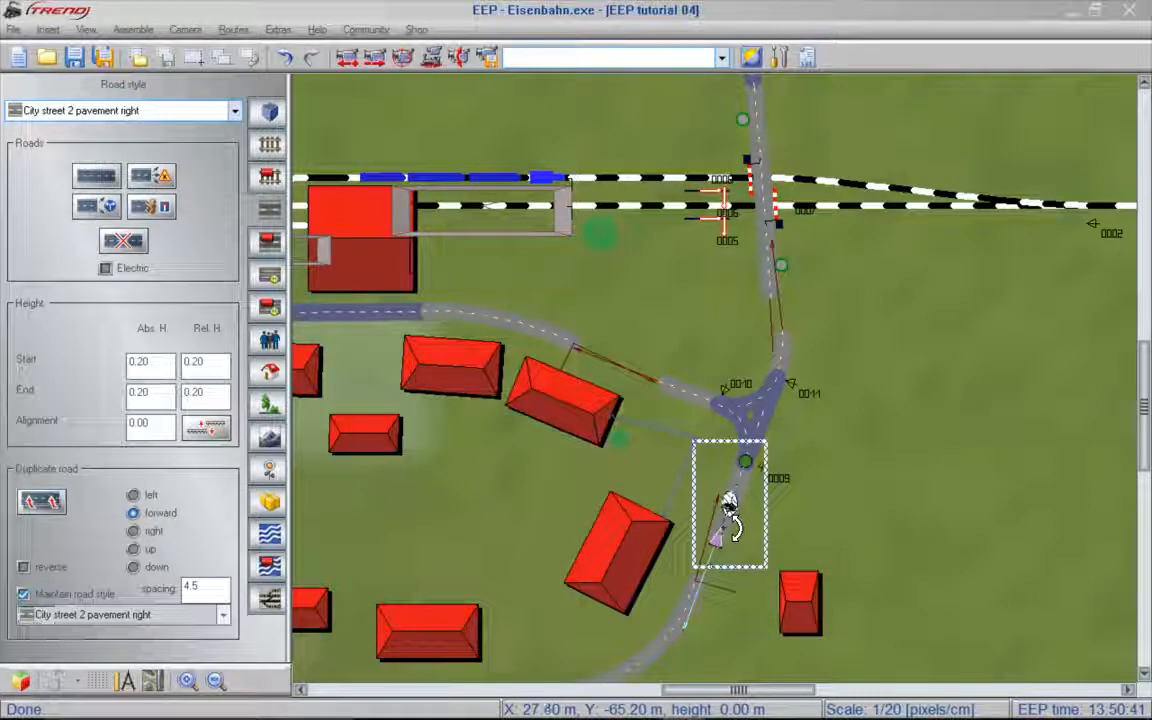
{"action": "left_click", "coordinate": [733, 528]}
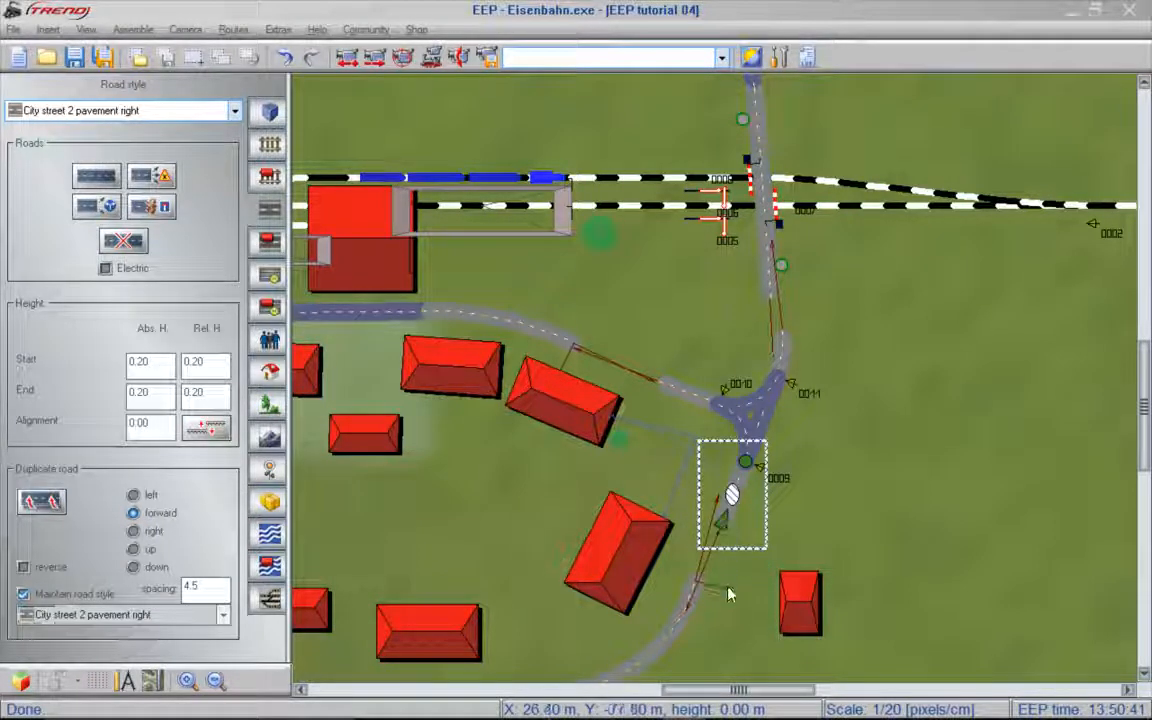
- Shorten the ends of the existing southern and western streets facing the junction, and realign the western arm toward its street
{"action": "left_click", "coordinate": [698, 598]}
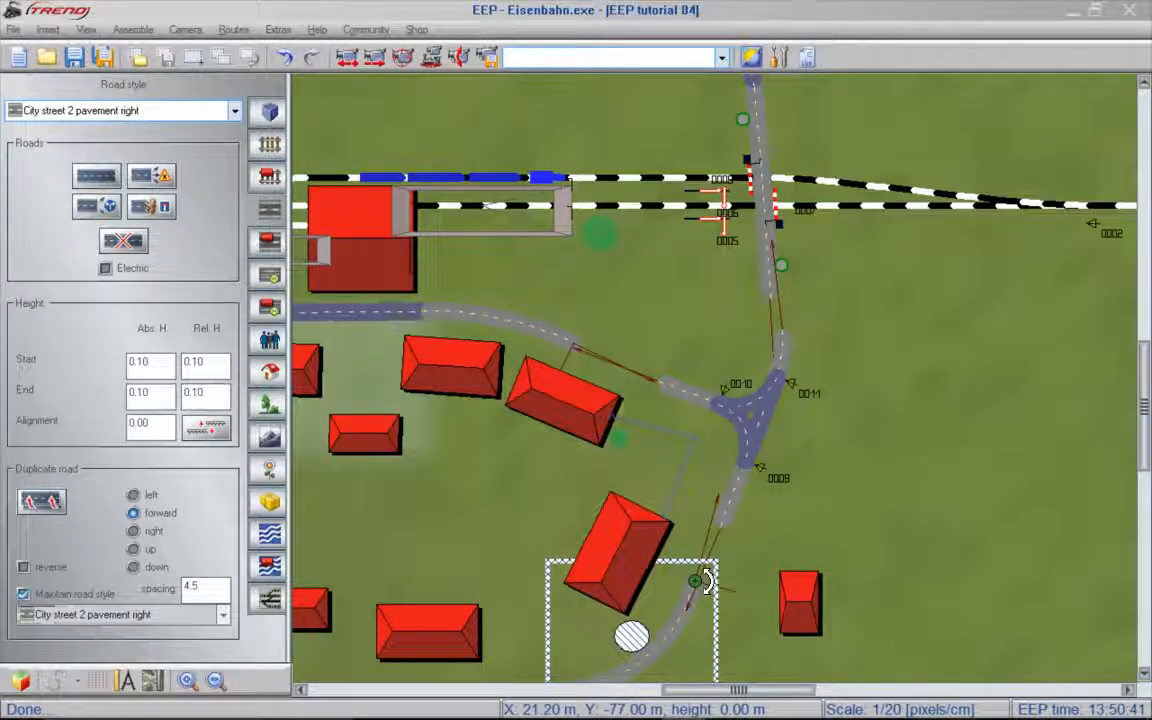
{"action": "left_click", "coordinate": [698, 601]}
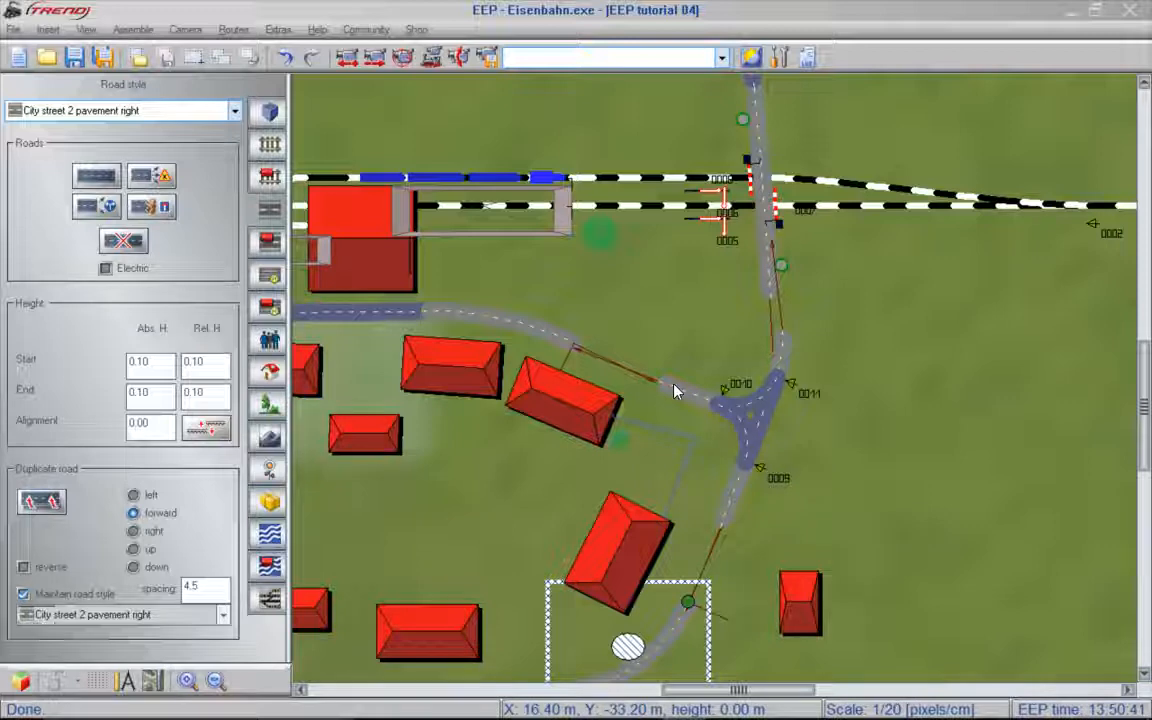
{"action": "left_click", "coordinate": [568, 362]}
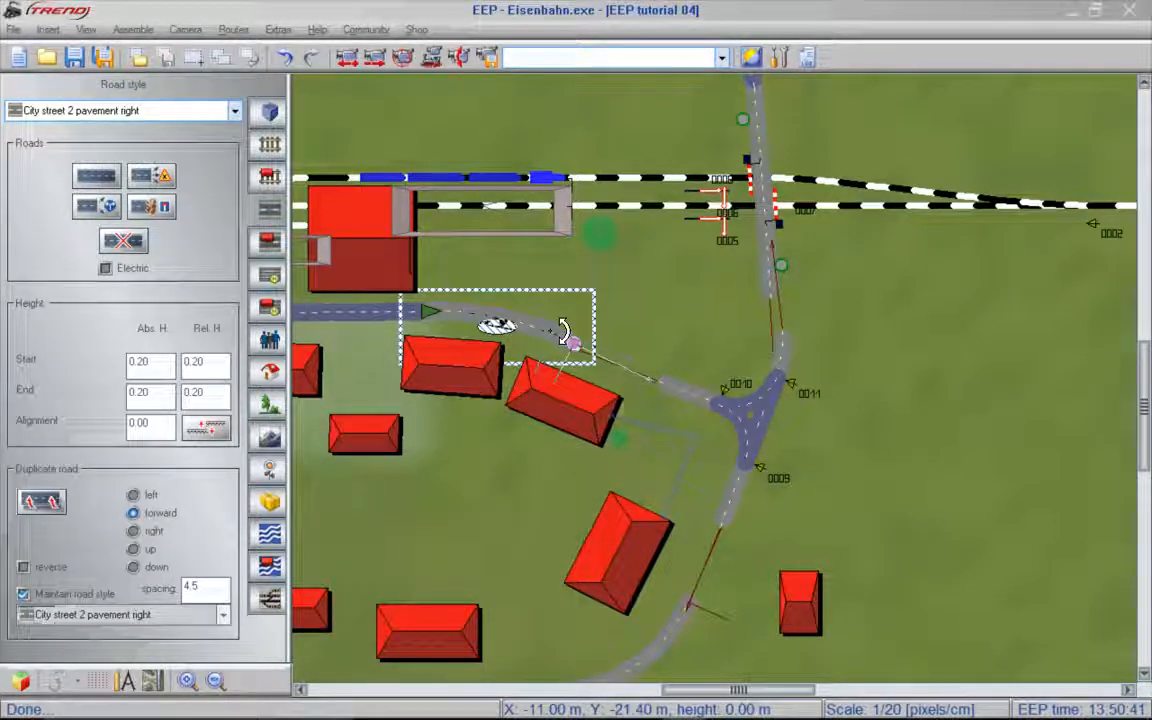
{"action": "left_click", "coordinate": [670, 382]}
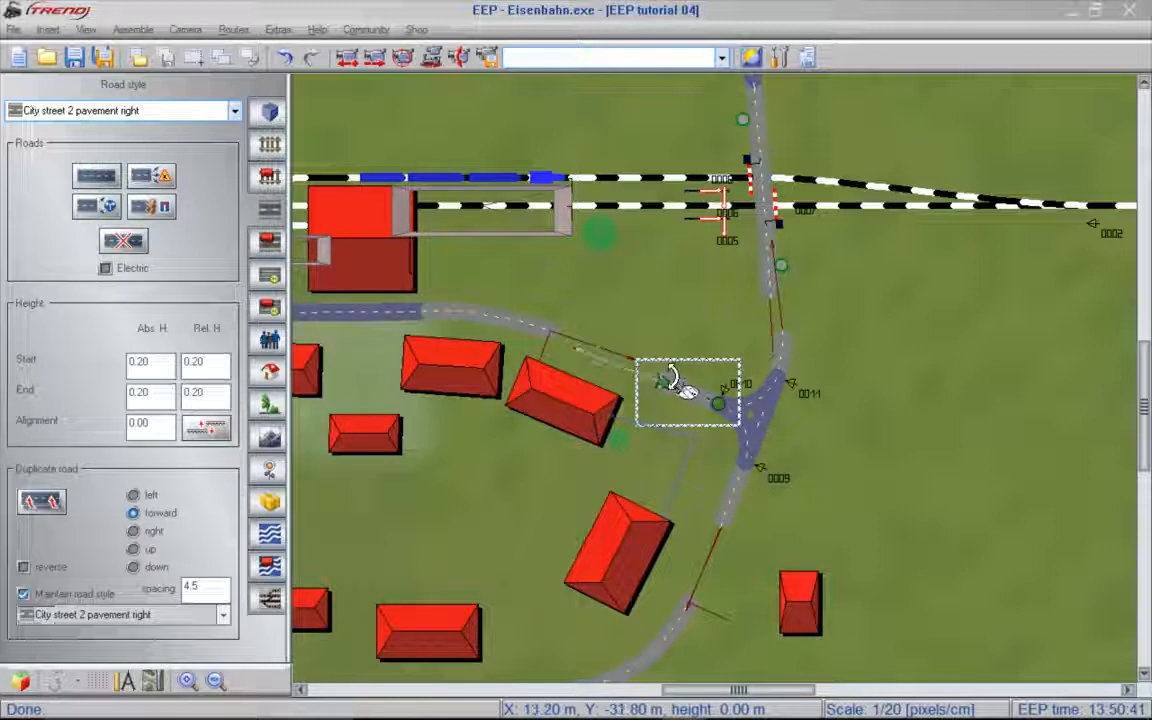
{"action": "left_click_drag", "start_coordinate": [670, 379], "coordinate": [670, 377]}
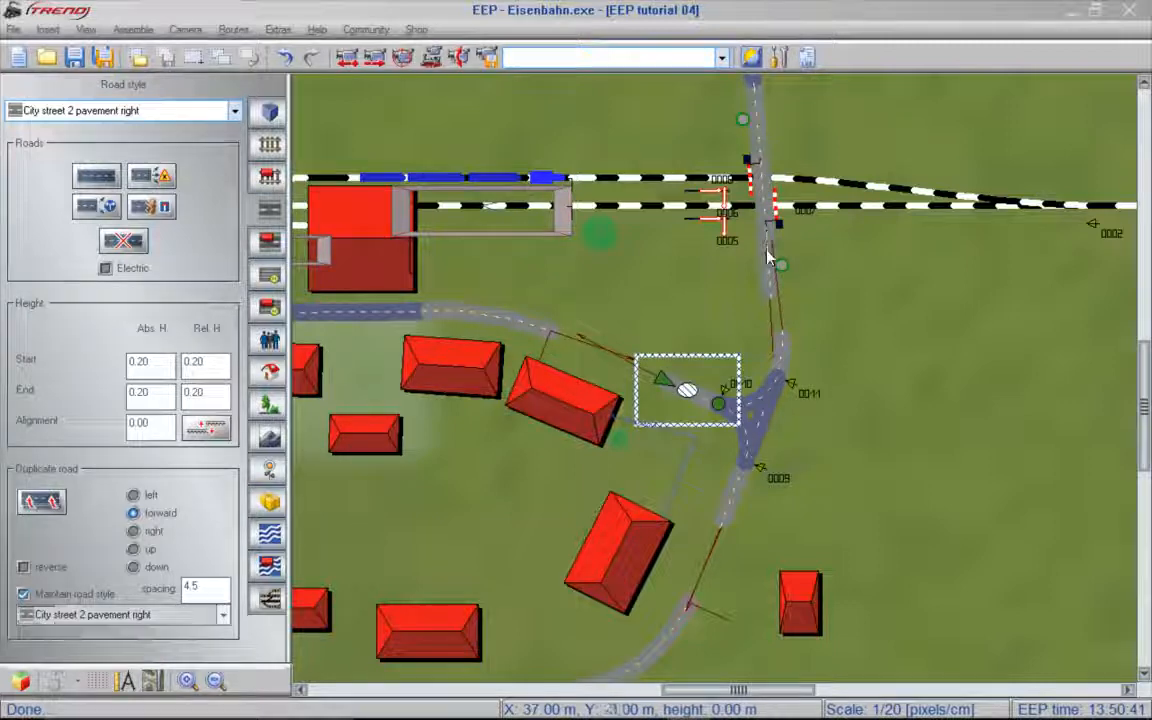
- Move both level crossing barriers off the crossing road onto the curved road further north
{"action": "left_click", "coordinate": [770, 290]}
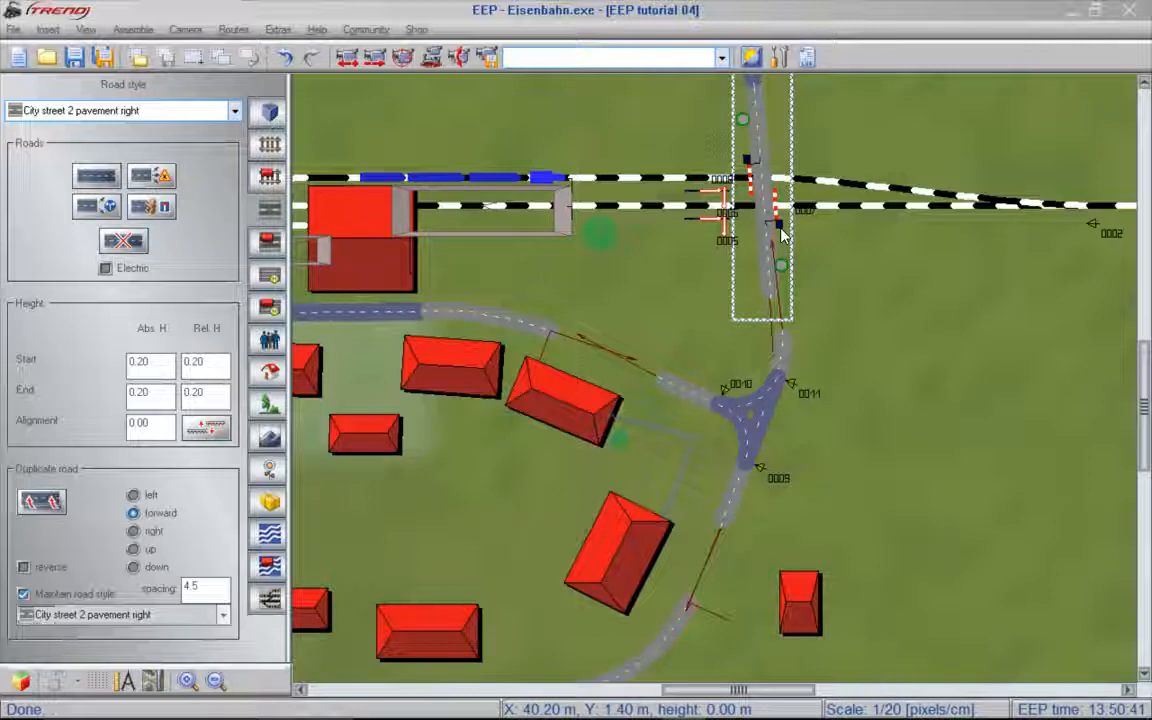
{"action": "scroll", "coordinate": [924, 93], "scroll_direction": "up", "scroll_amount": 3}
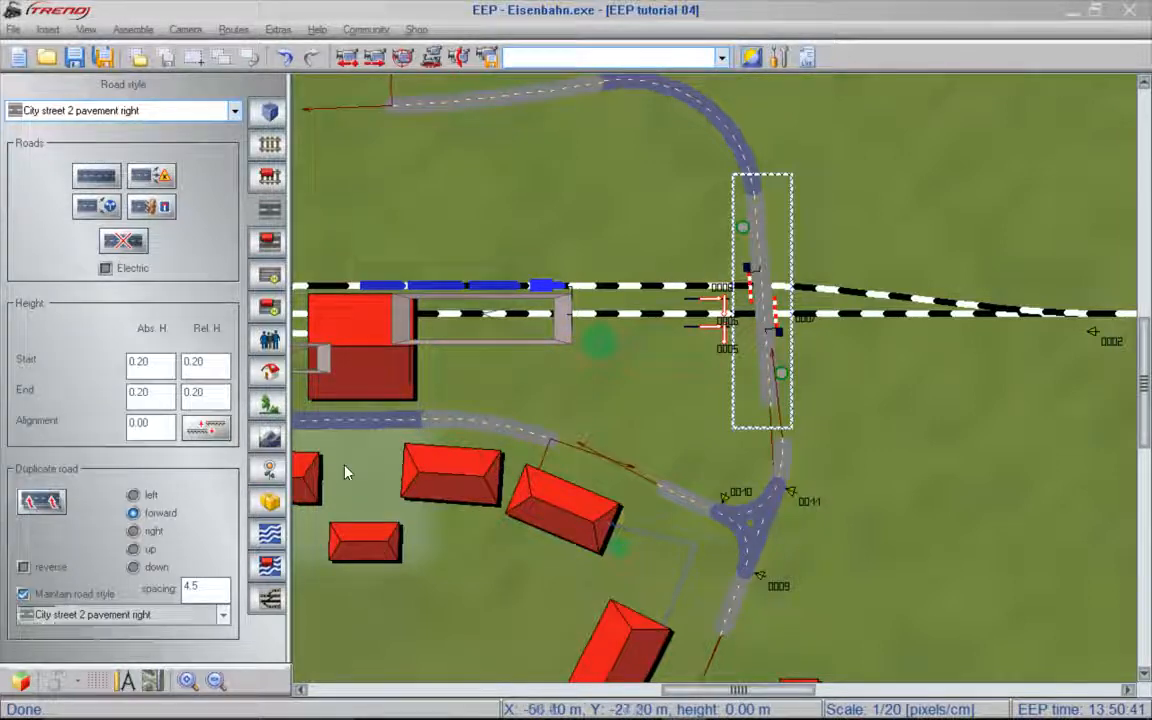
{"action": "left_click", "coordinate": [272, 477]}
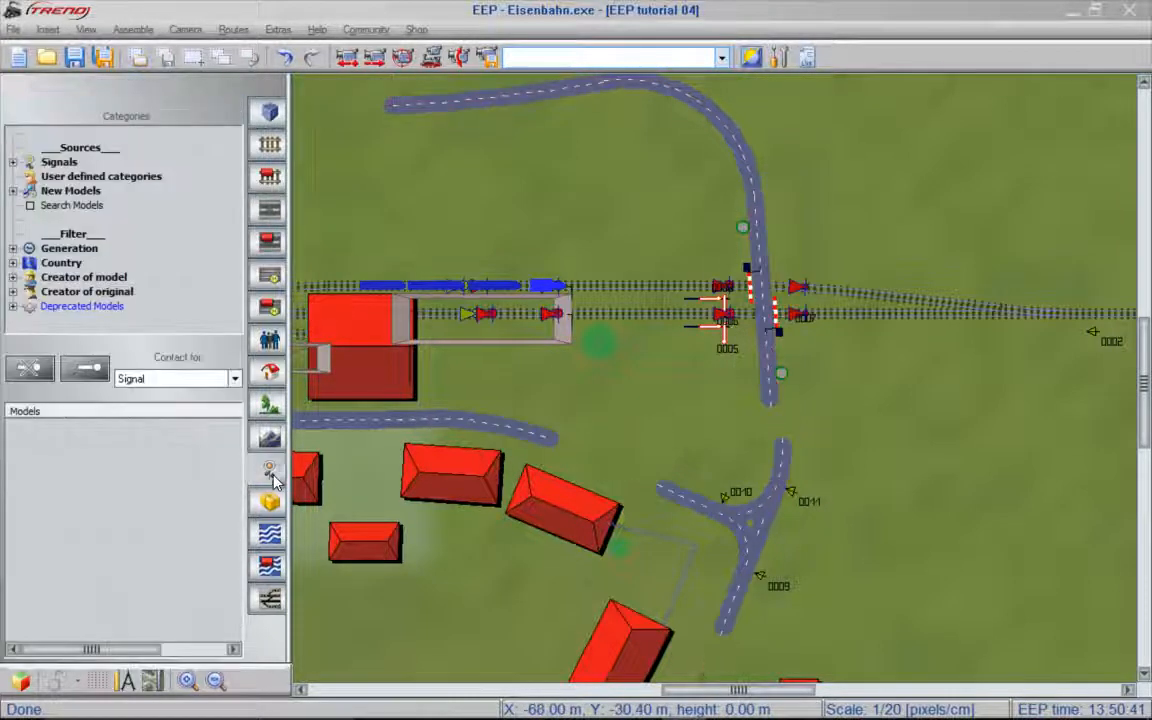
{"action": "left_click", "coordinate": [748, 270]}
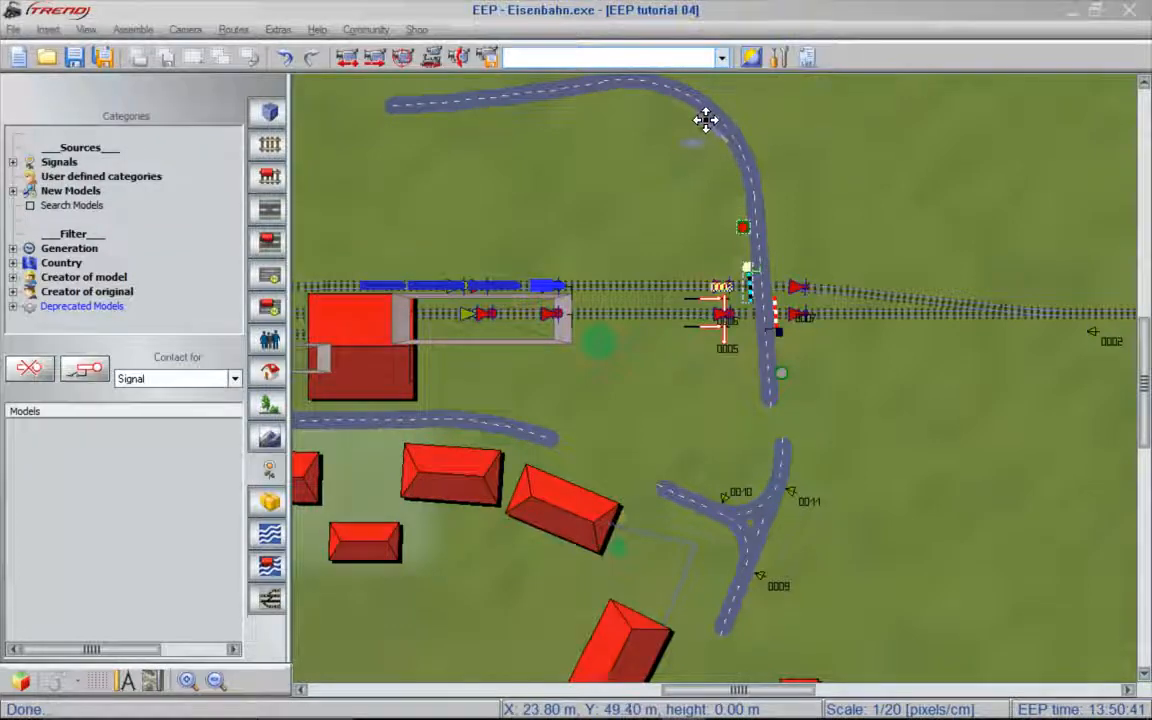
{"action": "left_click", "coordinate": [705, 119]}
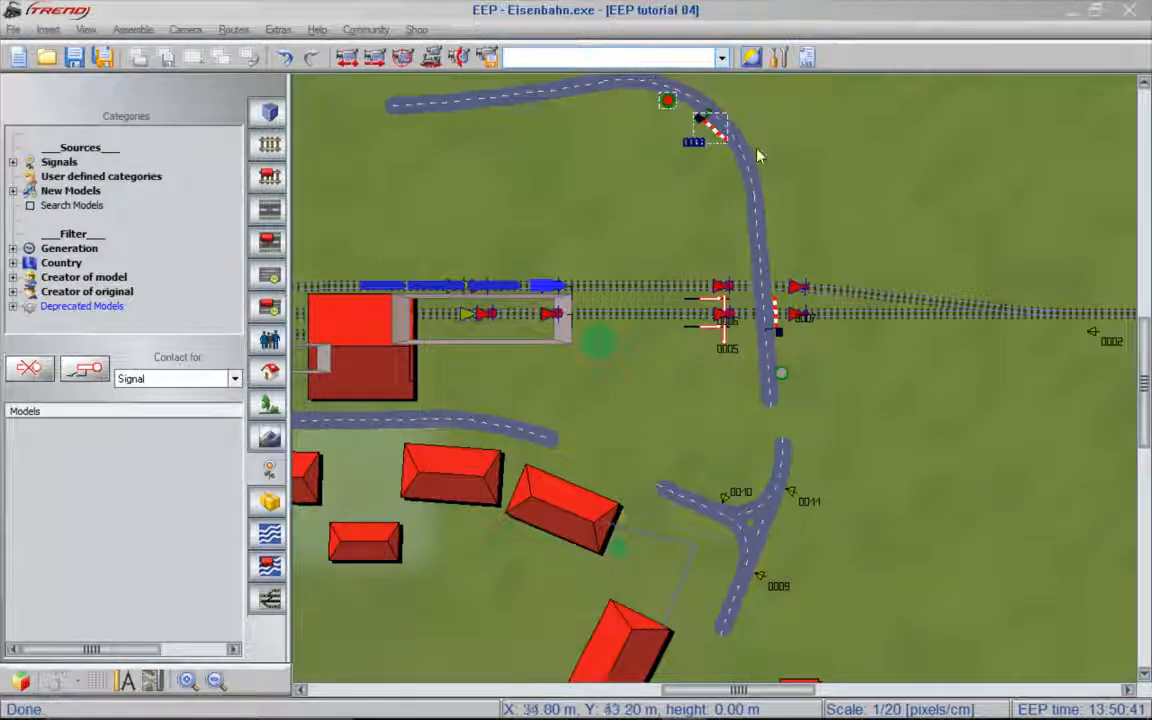
{"action": "left_click", "coordinate": [779, 330]}
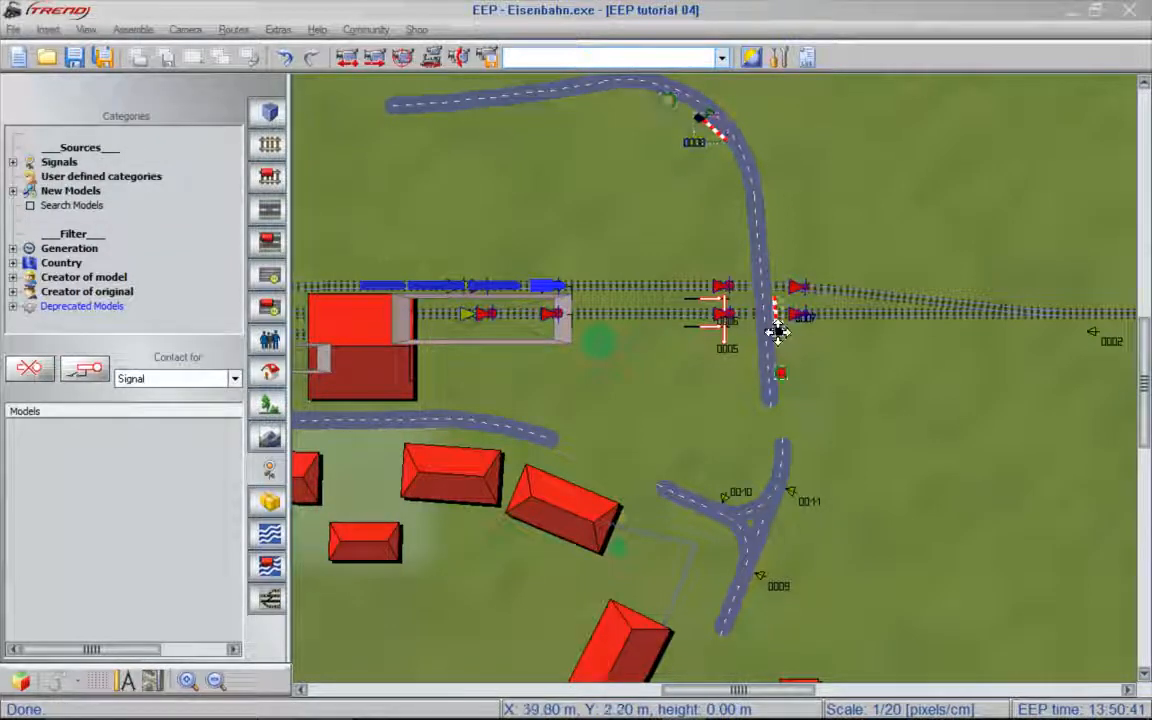
{"action": "left_click", "coordinate": [681, 83]}
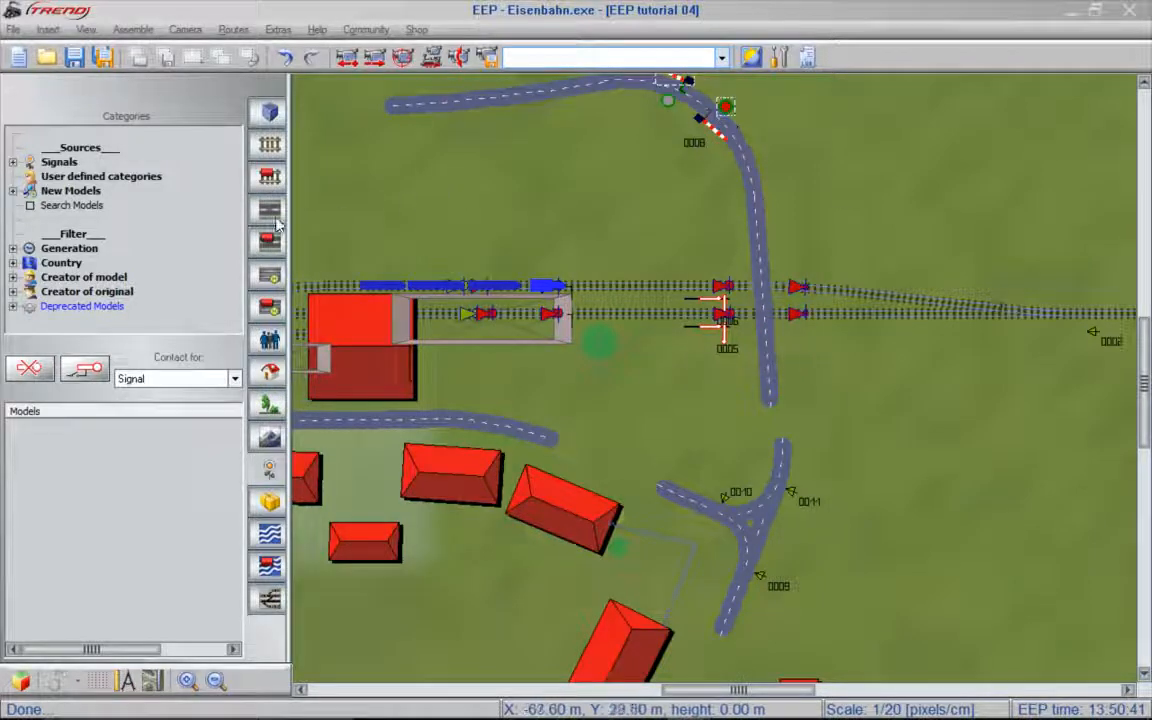
- Shorten the level crossing road at its southern end to leave room for a connection to the junction's northern arm
{"action": "left_click", "coordinate": [267, 210]}
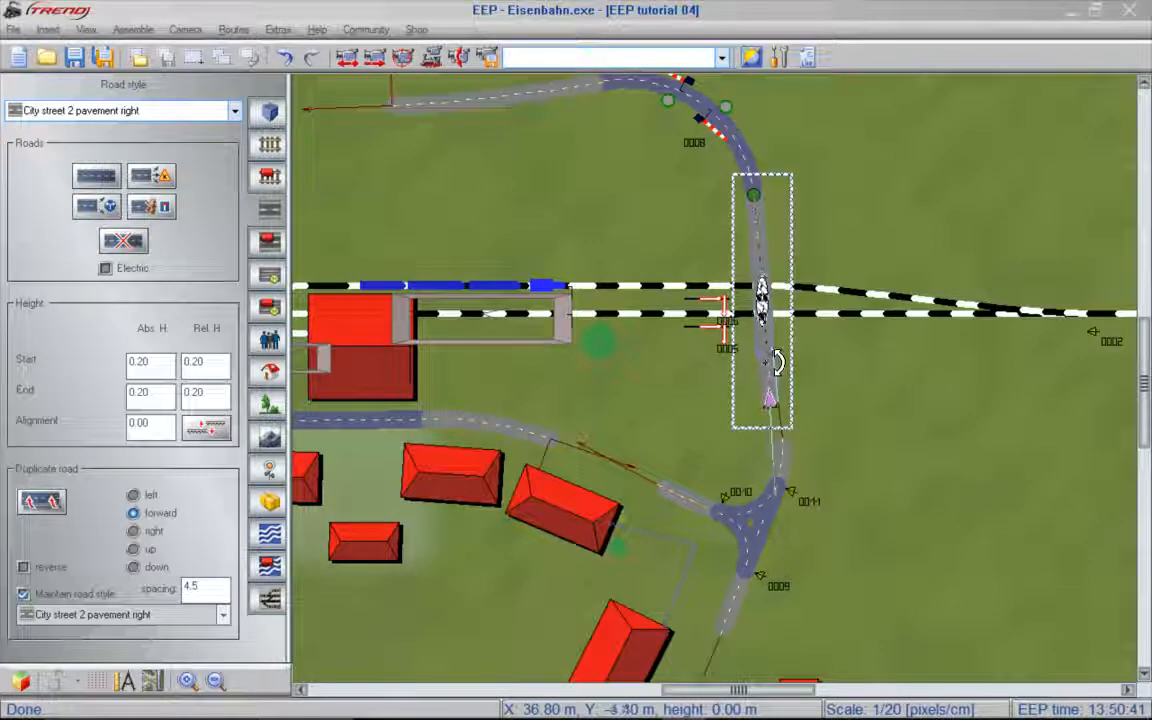
{"action": "left_click", "coordinate": [790, 445]}
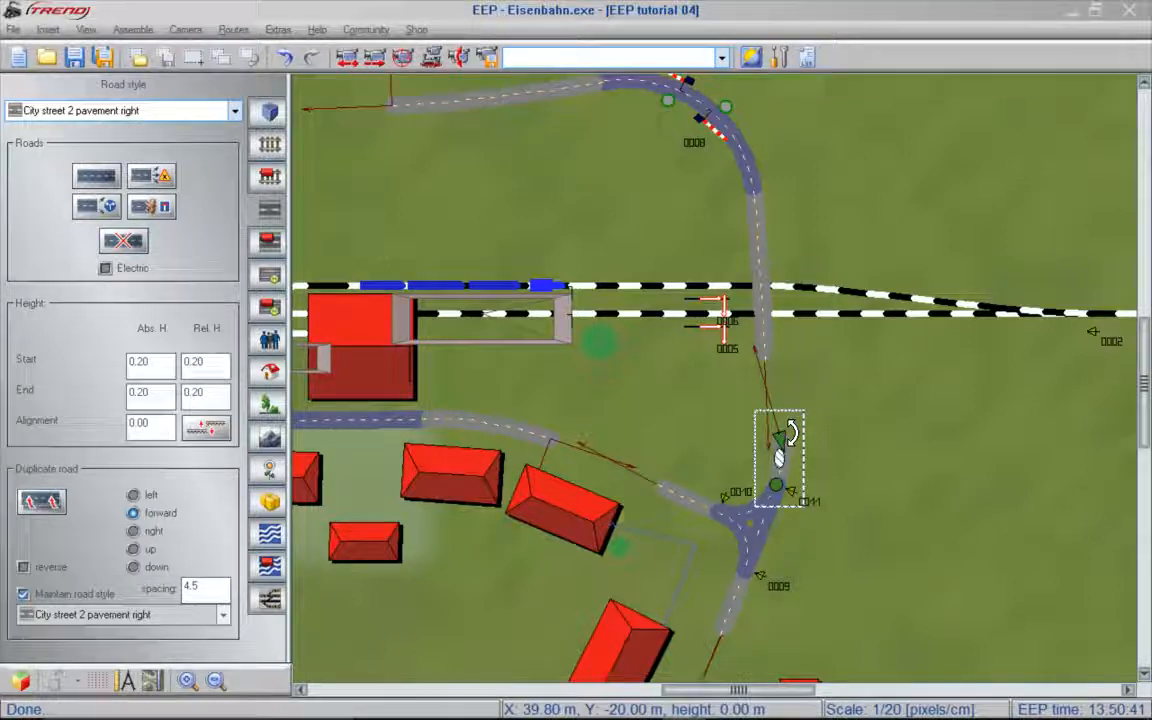
{"action": "key", "text": "Delete"}
- Lay a City street 2 Pavement both road from the western street's end and shape it to join the junction's western arm
{"action": "left_click", "coordinate": [235, 111]}
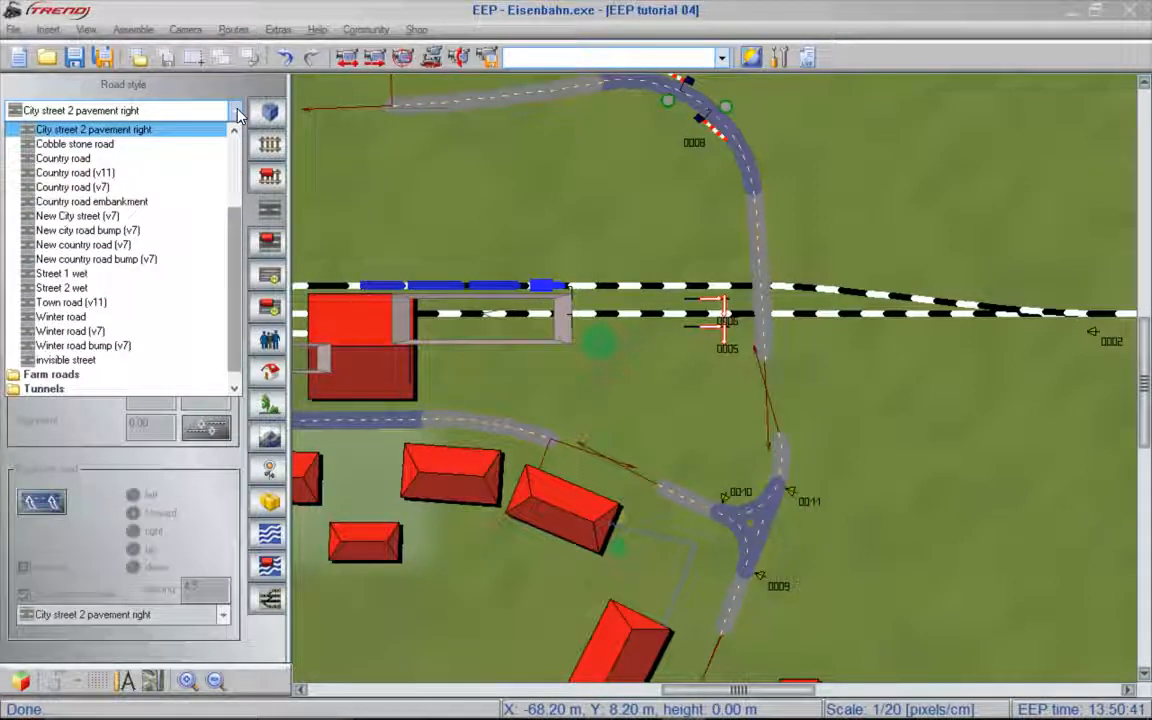
{"action": "scroll", "coordinate": [212, 120], "scroll_direction": "up", "scroll_amount": 2}
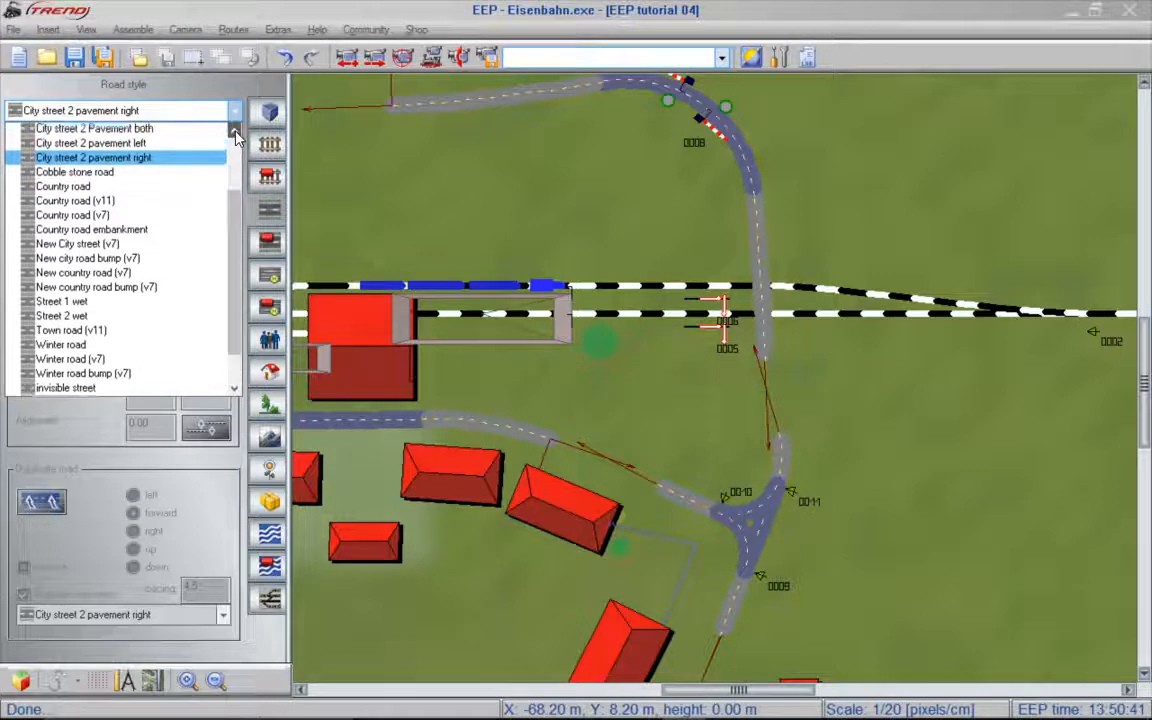
{"action": "left_click", "coordinate": [194, 130]}
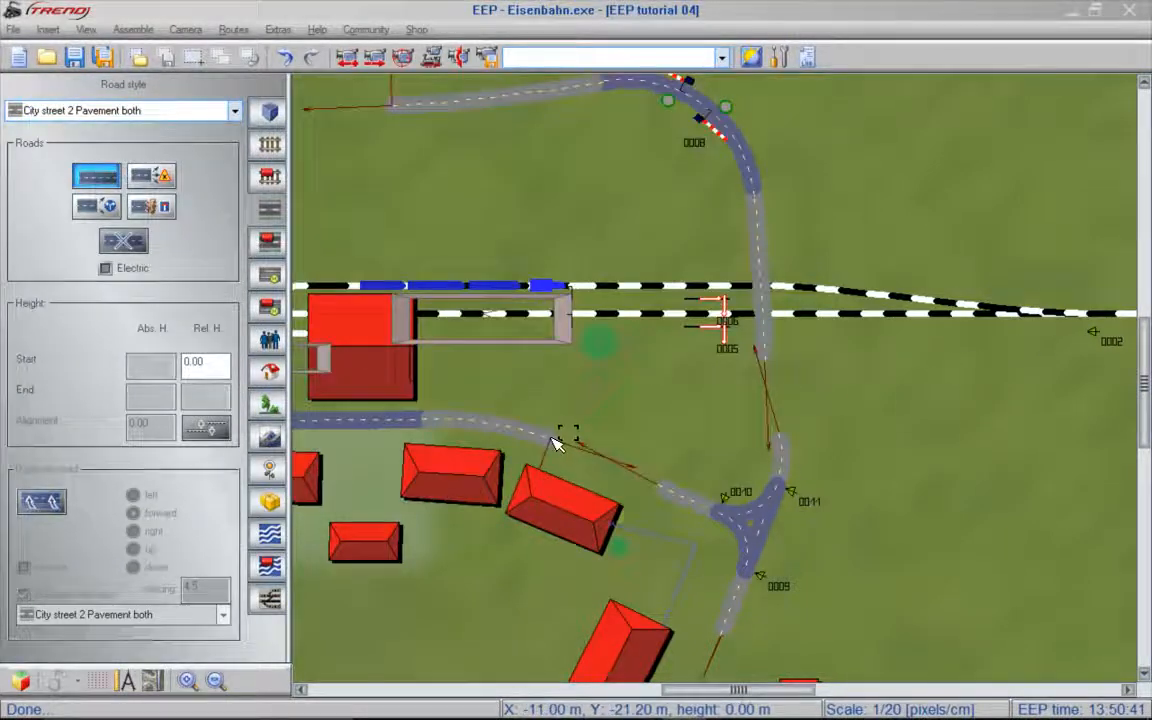
{"action": "left_click", "coordinate": [560, 440]}
{"action": "left_click_drag", "start_coordinate": [563, 440], "coordinate": [806, 526]}
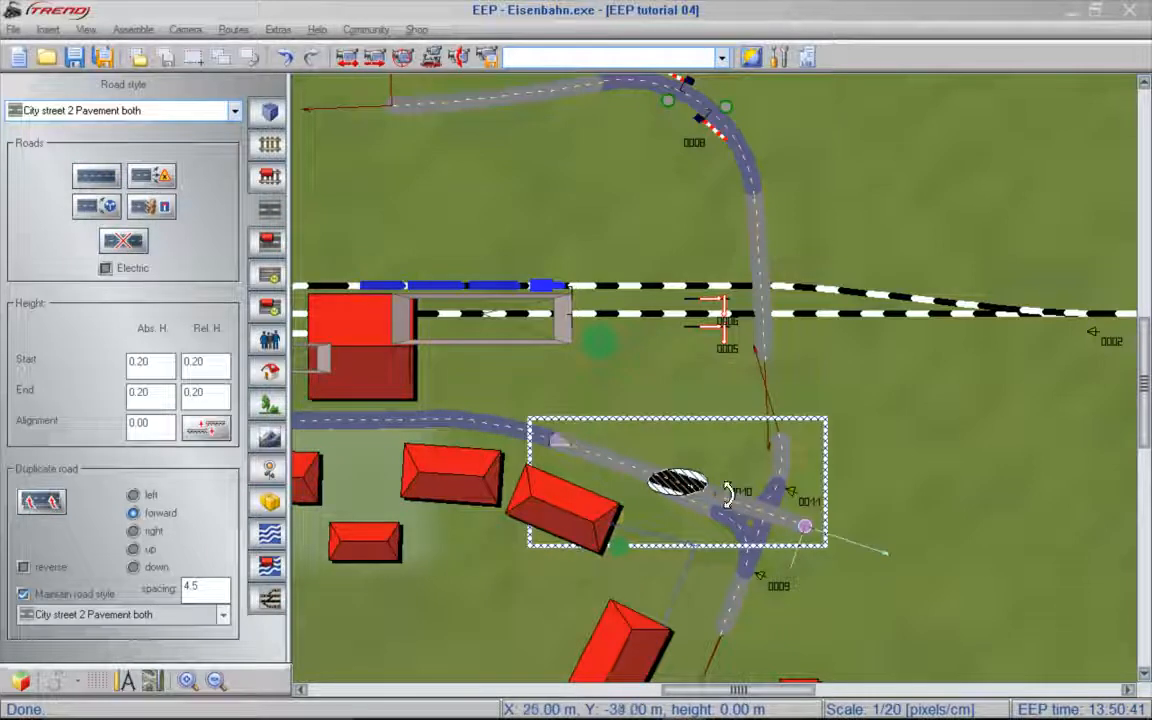
{"action": "left_click", "coordinate": [659, 477]}
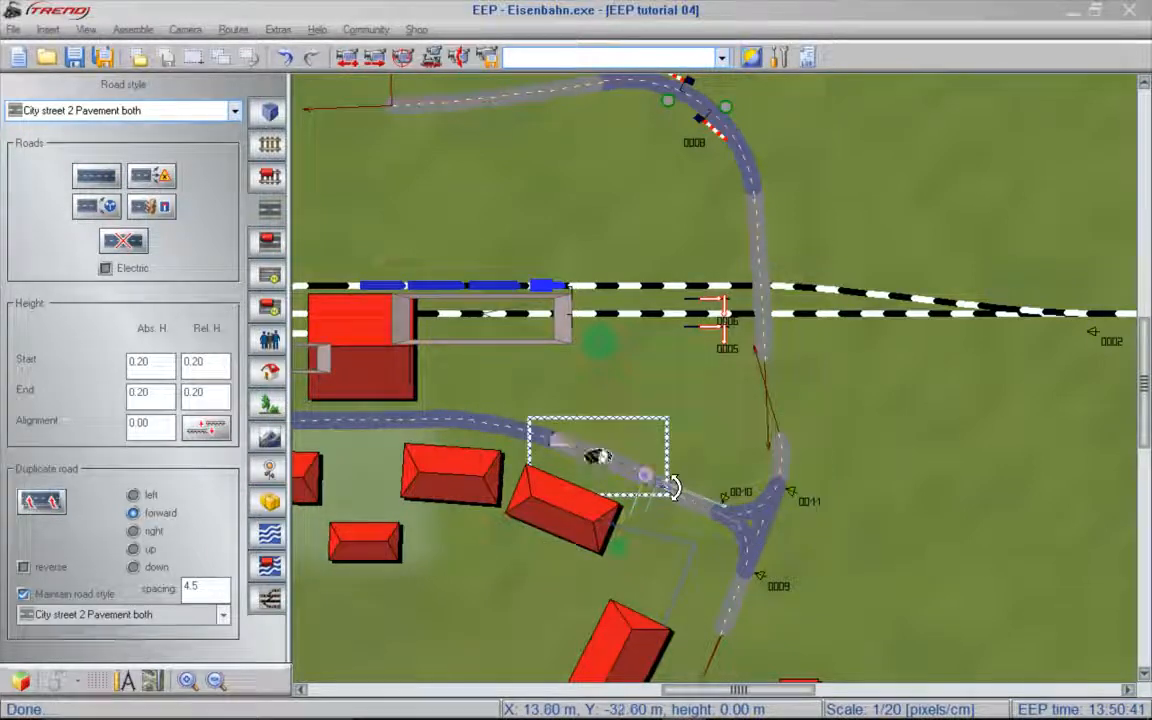
{"action": "left_click_drag", "start_coordinate": [673, 488], "coordinate": [673, 491]}
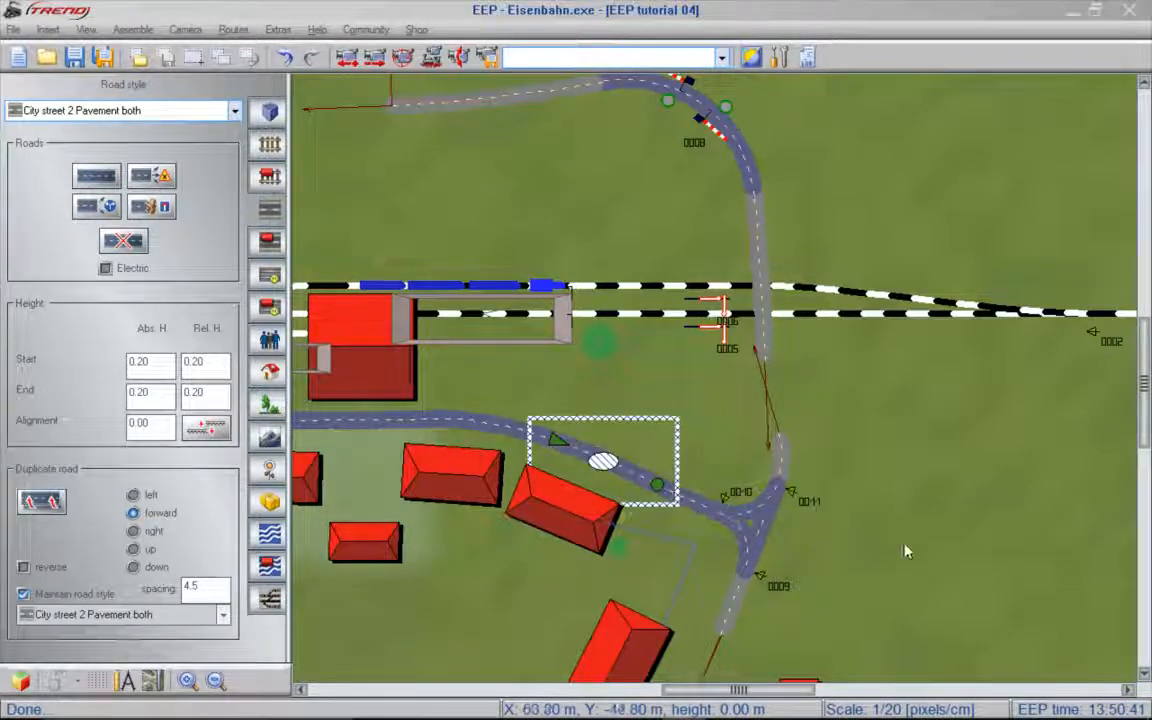
- Close the gap between the level crossing road's southern end and the junction's northern arm
{"action": "left_click", "coordinate": [153, 33]}
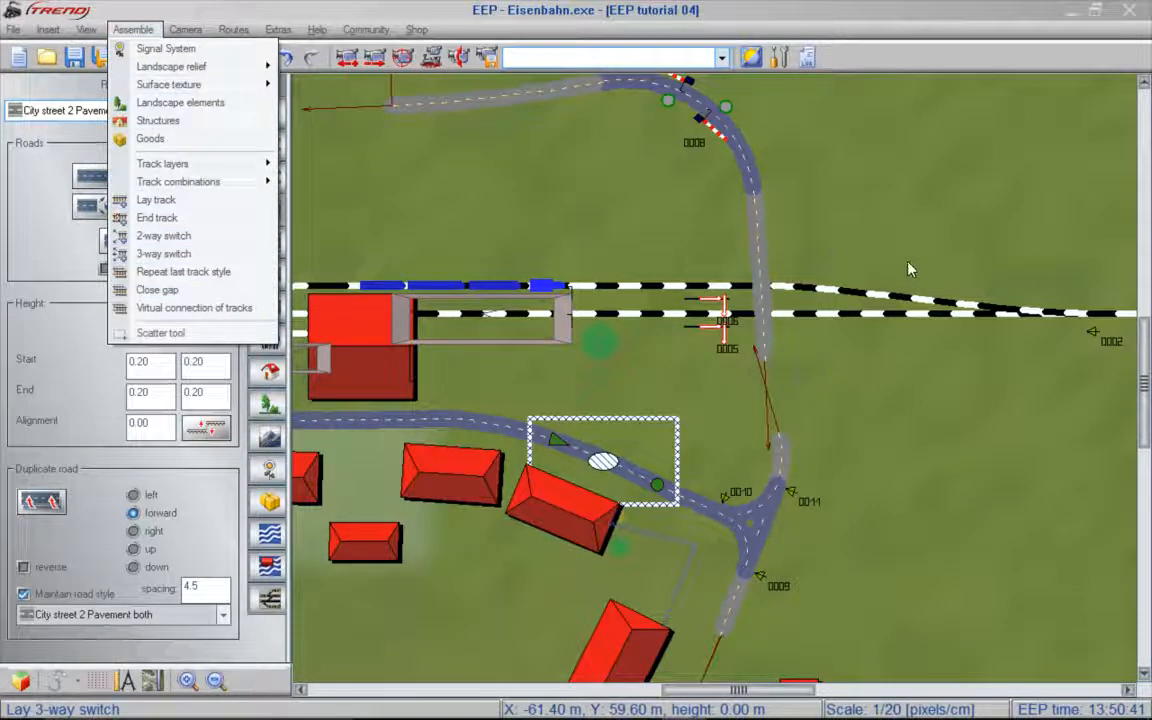
{"action": "left_click", "coordinate": [840, 396]}
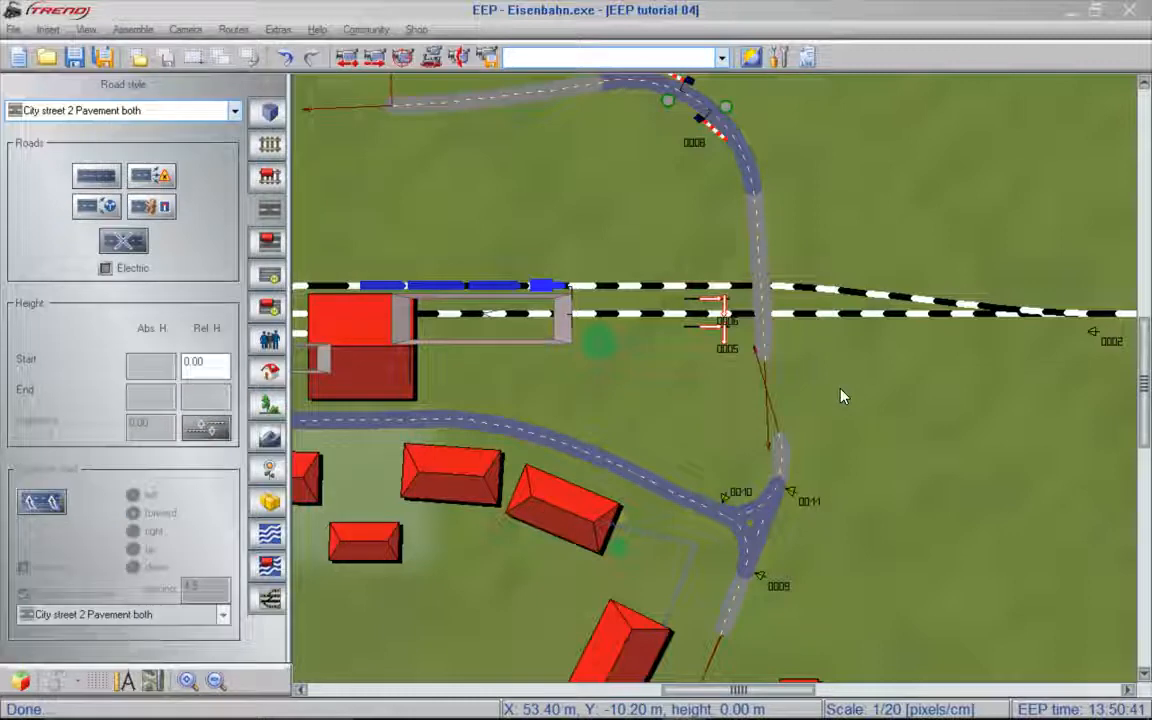
{"action": "key", "text": "ctrl+g"}
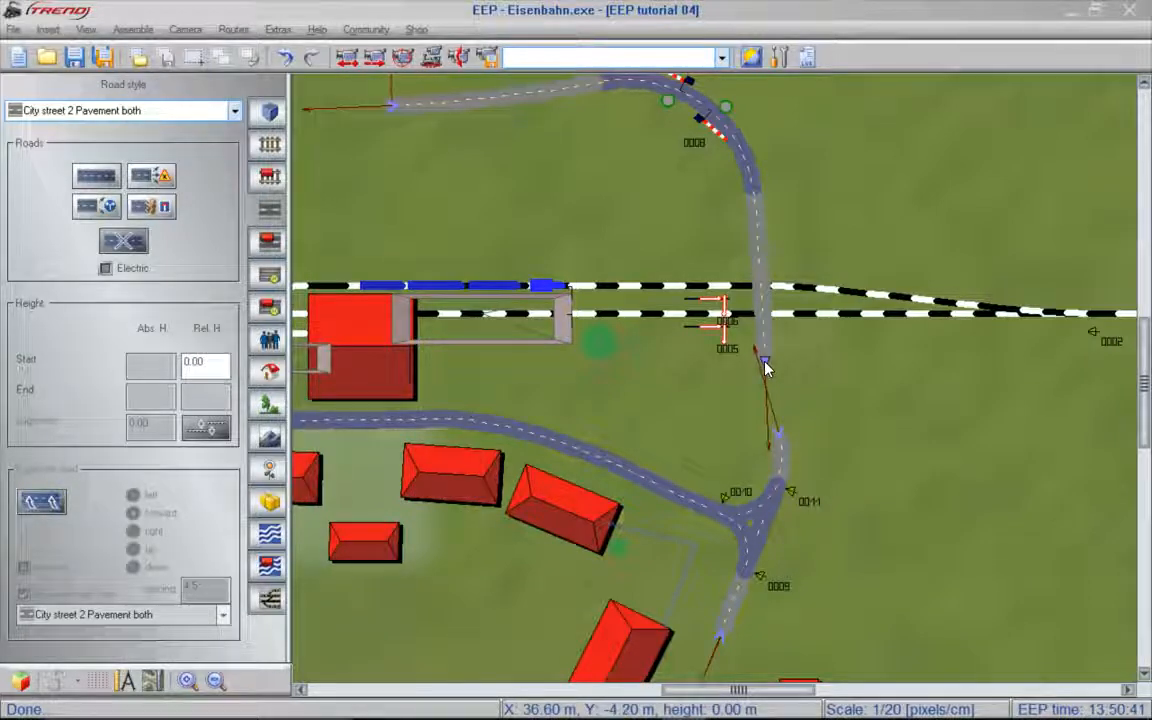
{"action": "left_click", "coordinate": [781, 440]}
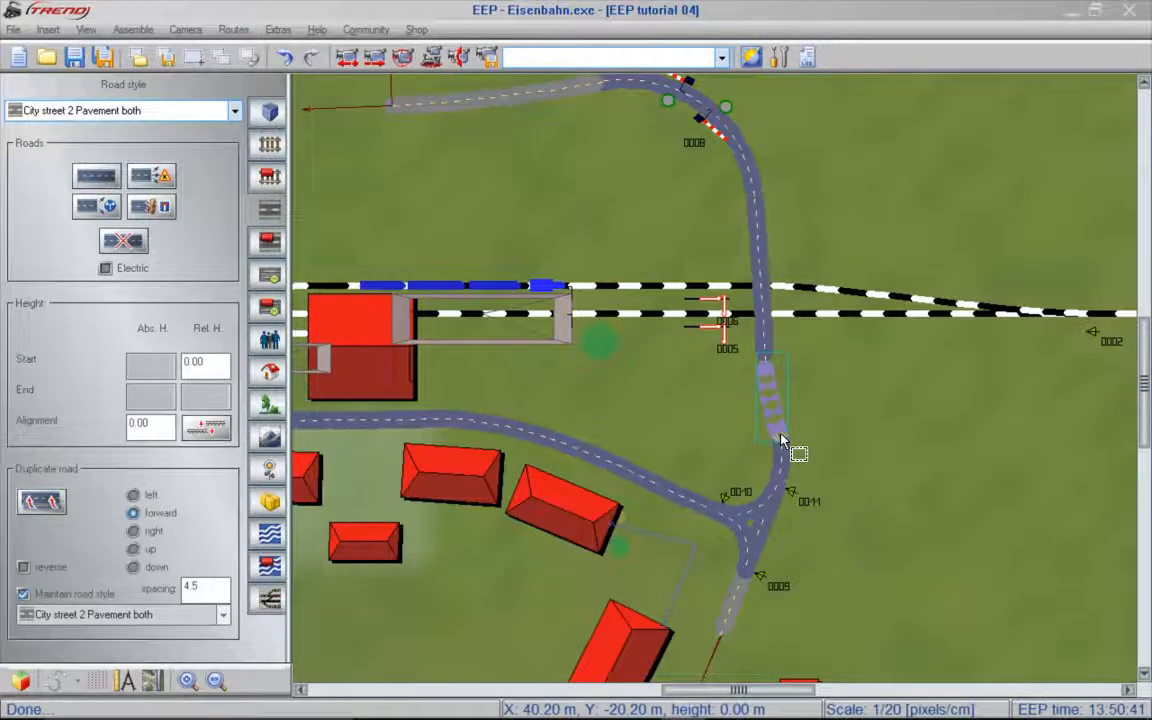
{"action": "left_click", "coordinate": [1061, 463]}
- Close the gap between the junction's southern arm and the open end of the southern village street
{"action": "left_click_drag", "start_coordinate": [1145, 429], "coordinate": [1146, 477]}
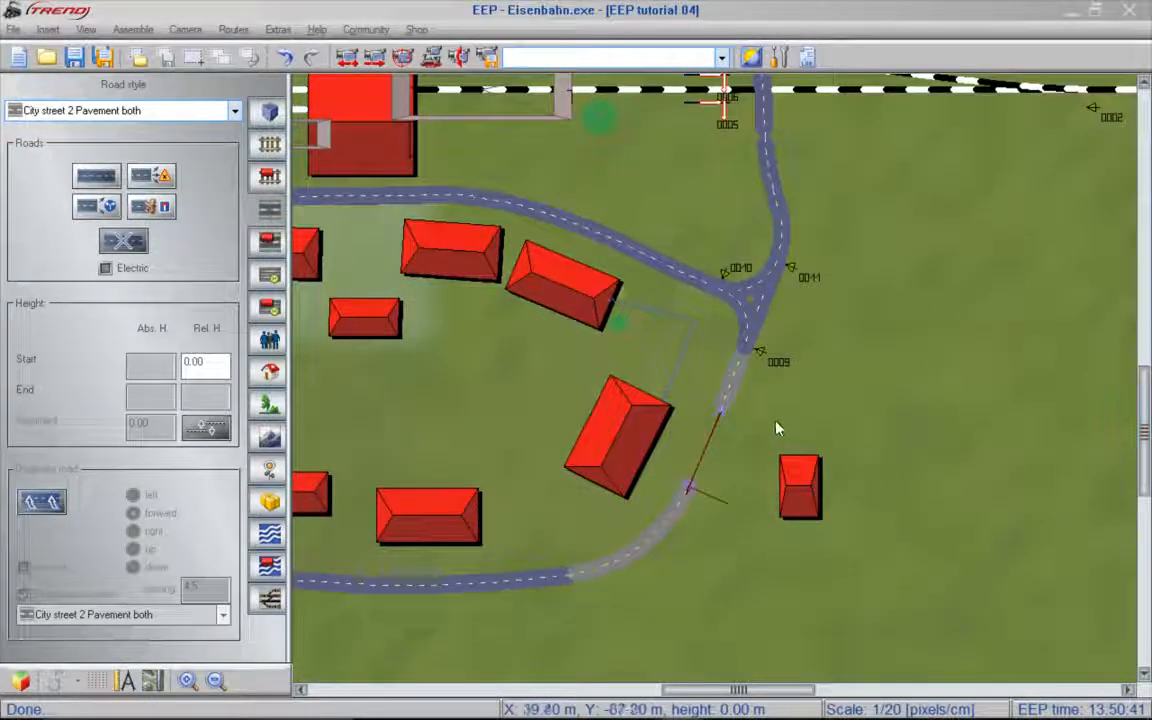
{"action": "left_click", "coordinate": [691, 490]}
{"action": "left_click", "coordinate": [691, 490]}
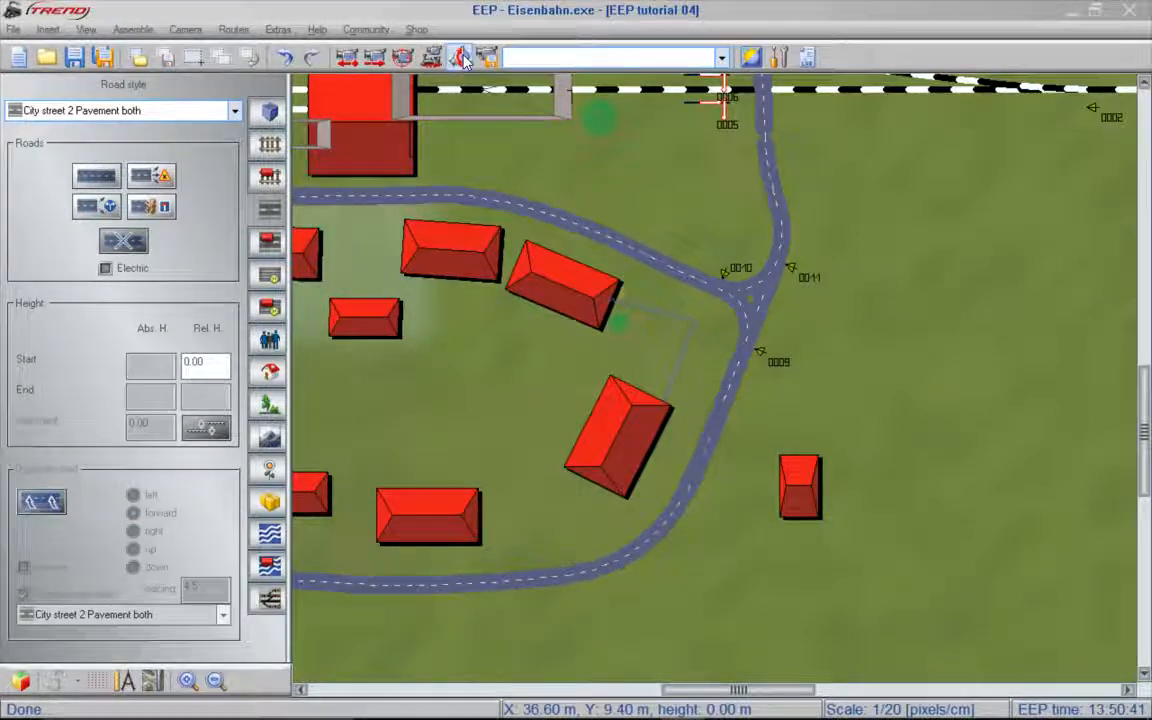
- In 3D object editing with the Signal system category, move both barriers from the northern curve back to the rail crossing, one on each side of the tracks
{"action": "left_click_drag", "start_coordinate": [1102, 208], "coordinate": [467, 342]}
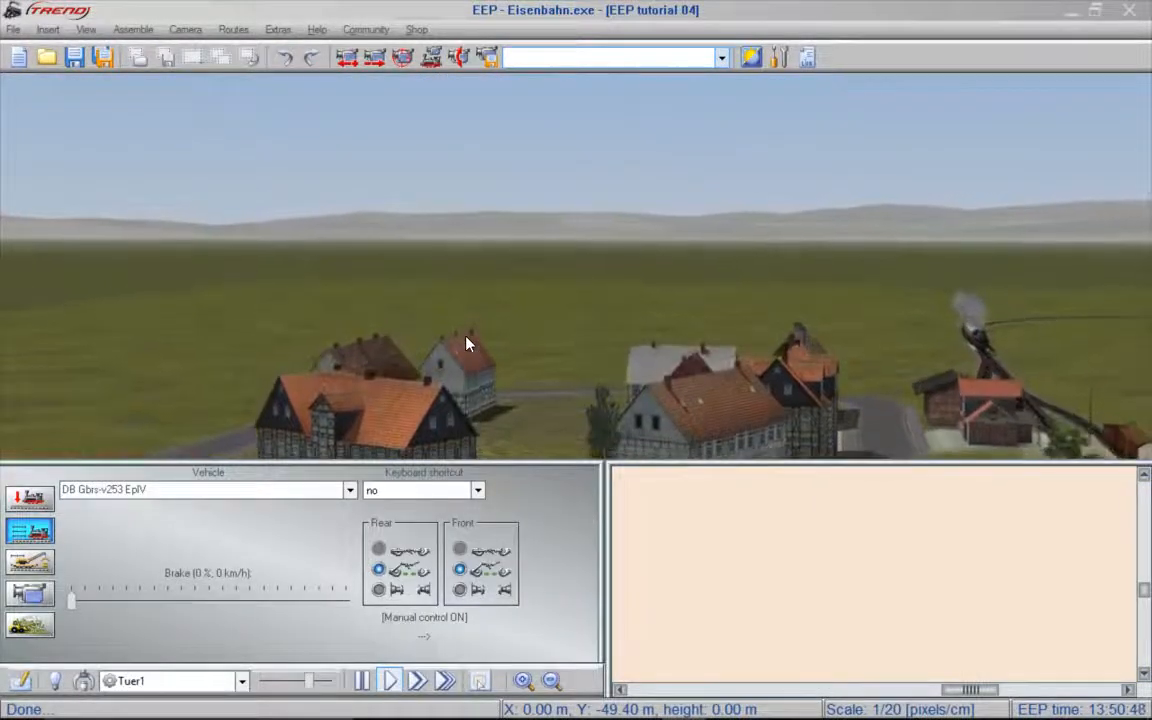
{"action": "key", "text": "Down"}
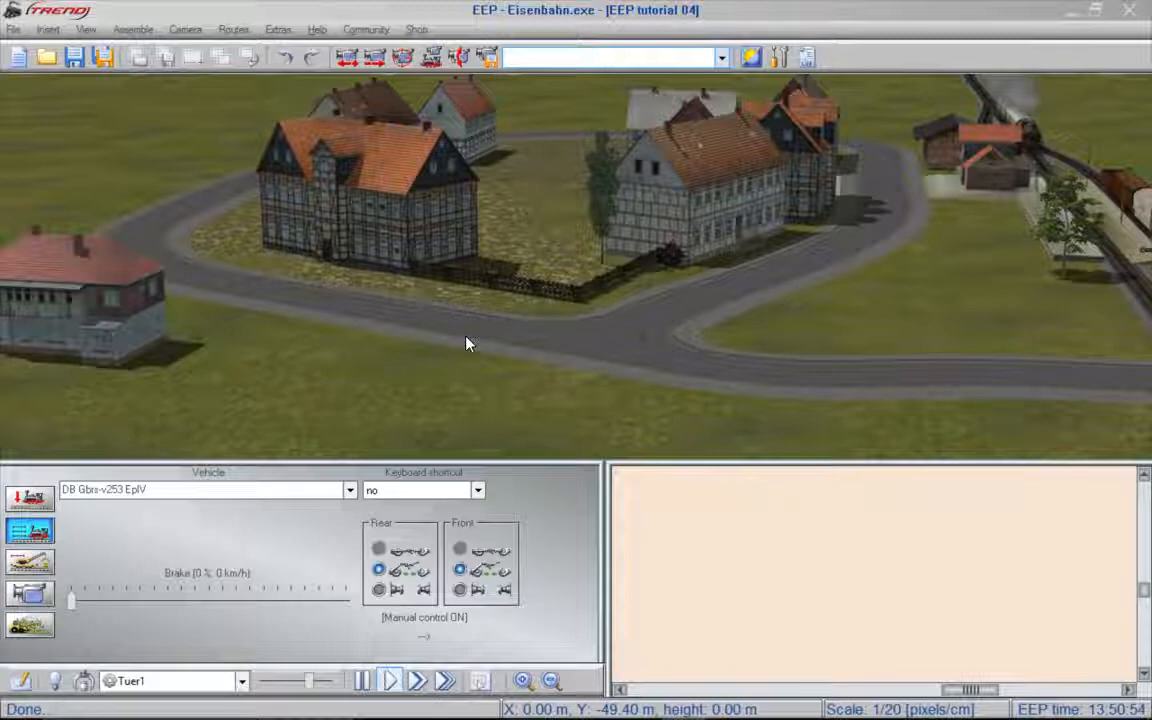
{"action": "key", "text": "Right"}
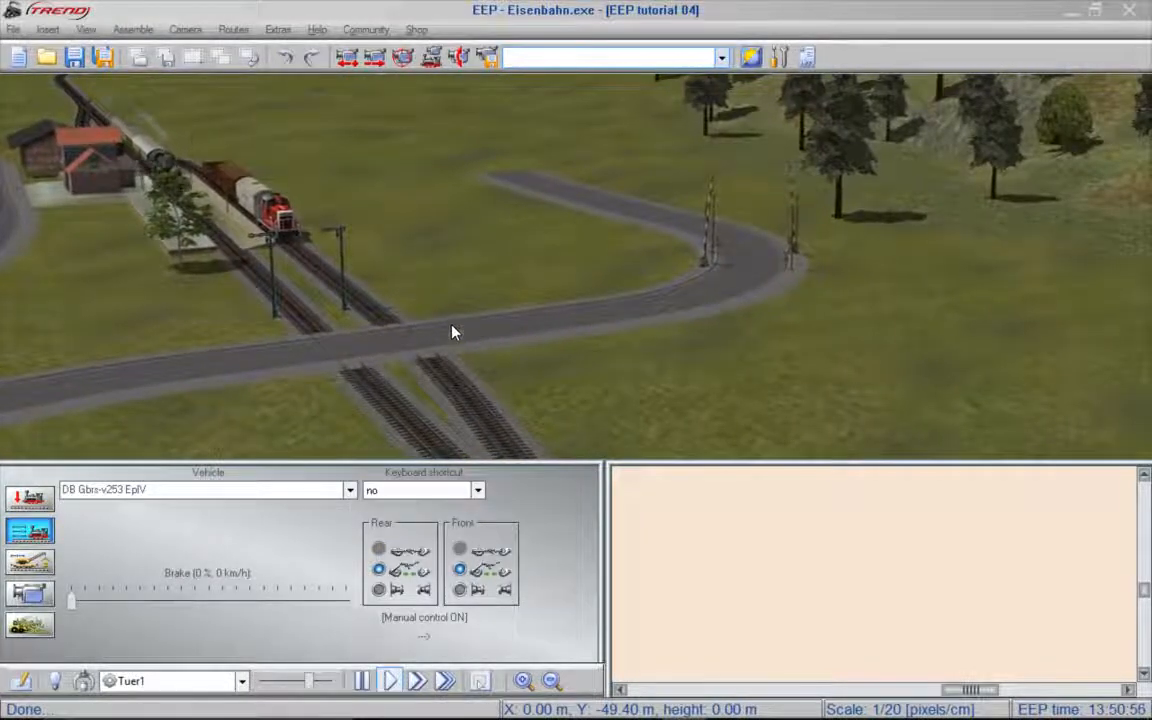
{"action": "left_click", "coordinate": [32, 499]}
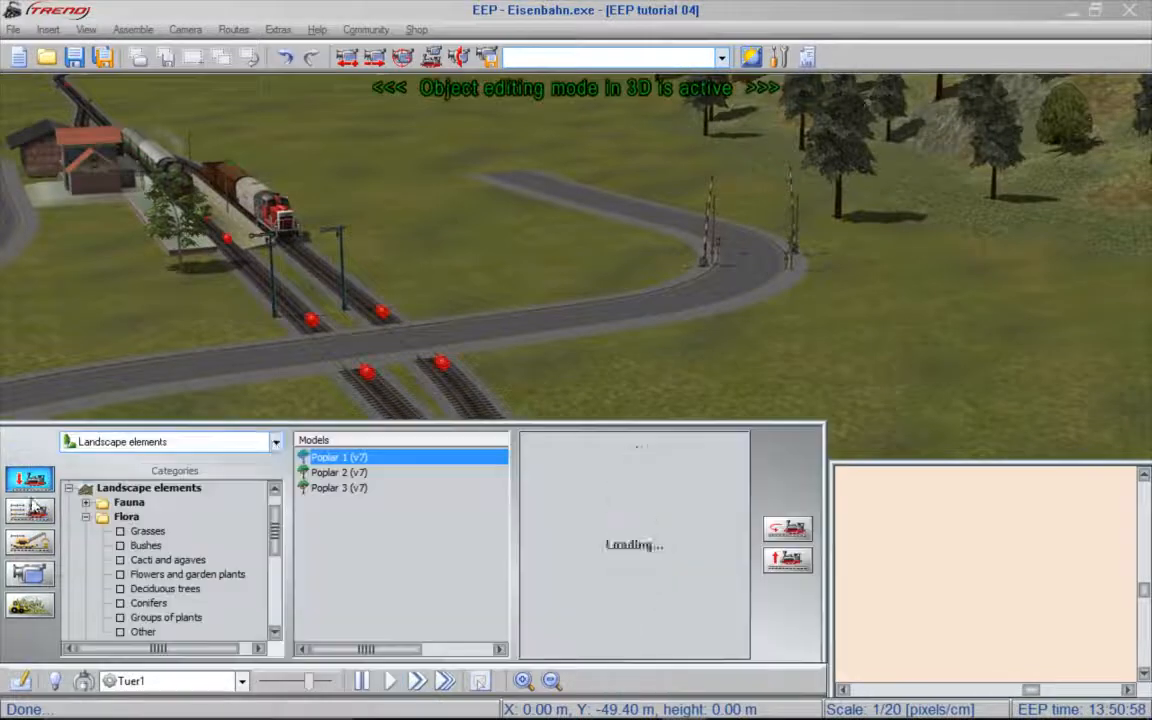
{"action": "left_click", "coordinate": [276, 441]}
{"action": "left_click", "coordinate": [155, 512]}
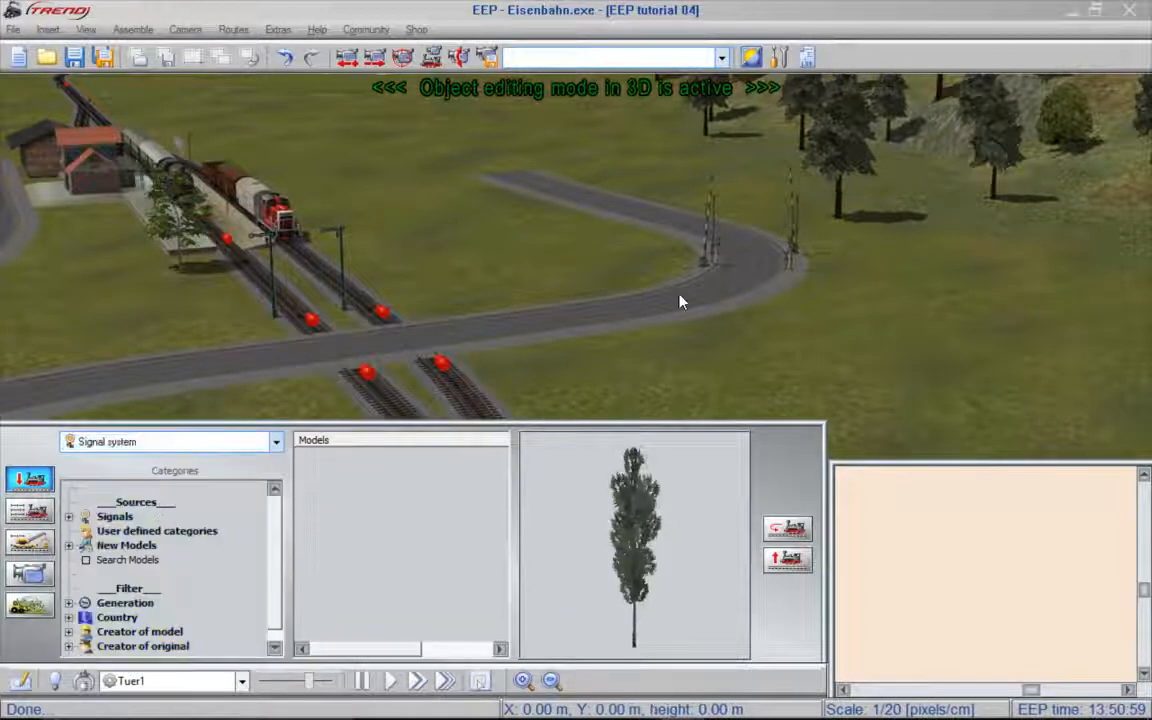
{"action": "left_click_drag", "start_coordinate": [741, 218], "coordinate": [446, 302]}
{"action": "left_click", "coordinate": [796, 254]}
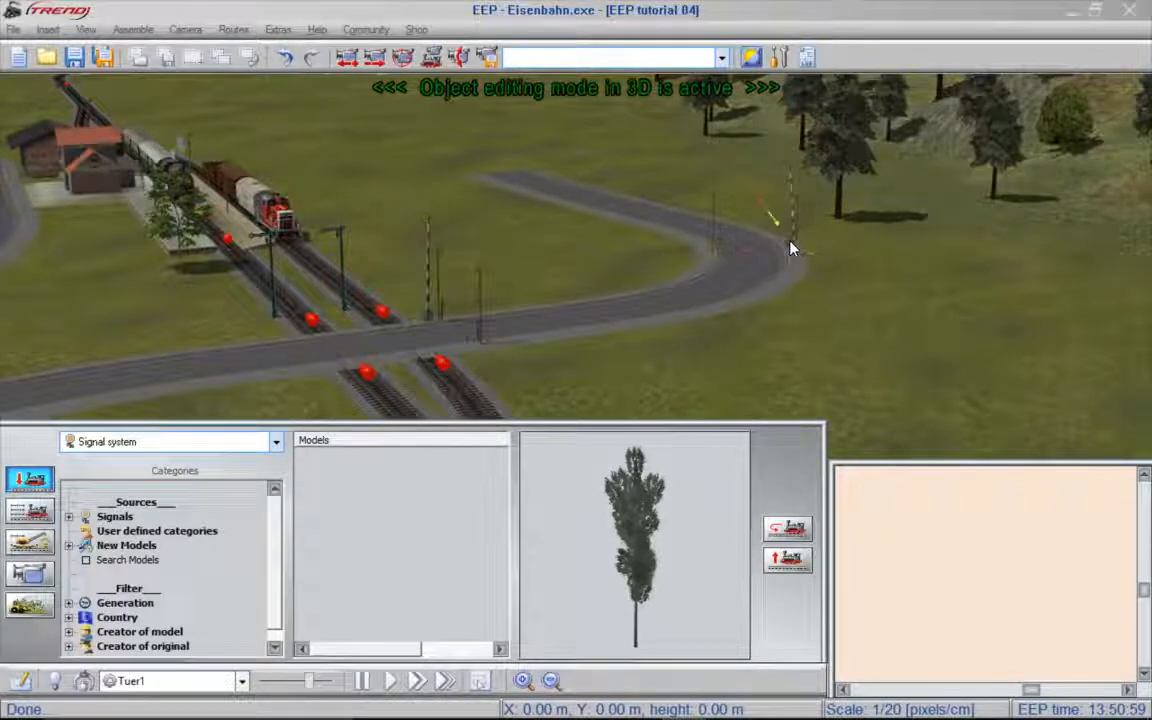
{"action": "left_click_drag", "start_coordinate": [771, 244], "coordinate": [349, 356]}
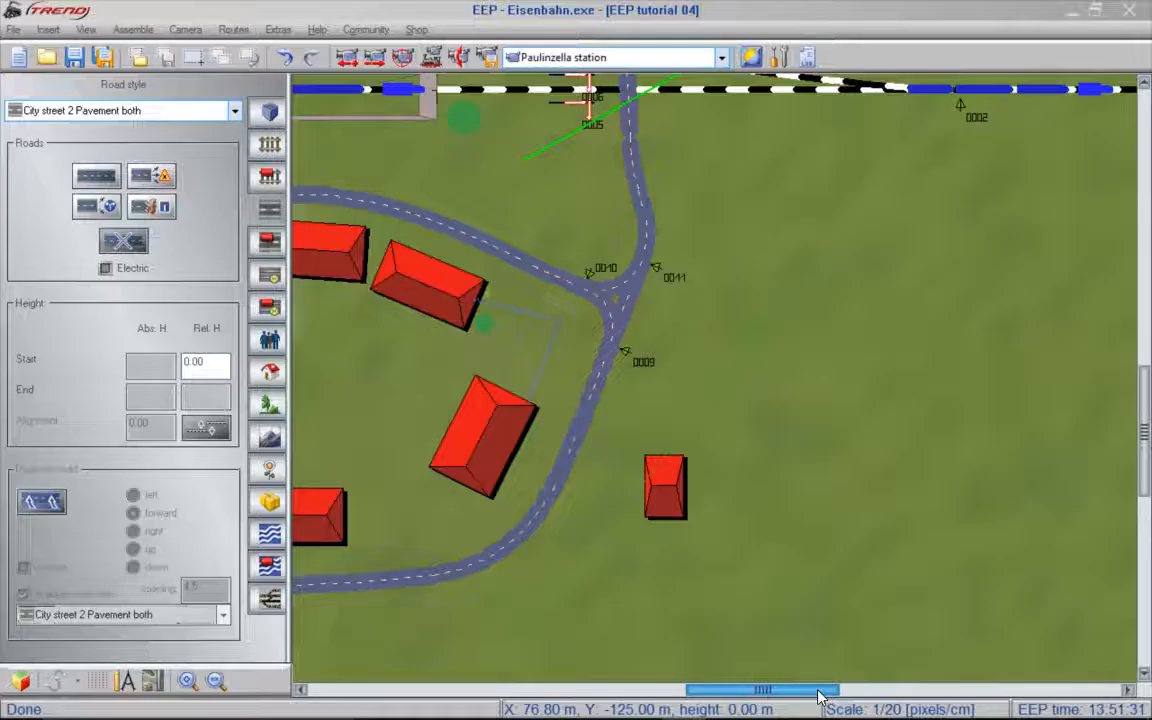
- Delete the two street sections that form the curve around the village's western side
{"action": "left_click_drag", "start_coordinate": [824, 688], "coordinate": [703, 688]}
{"action": "scroll", "coordinate": [1003, 85], "scroll_direction": "up", "scroll_amount": 3}
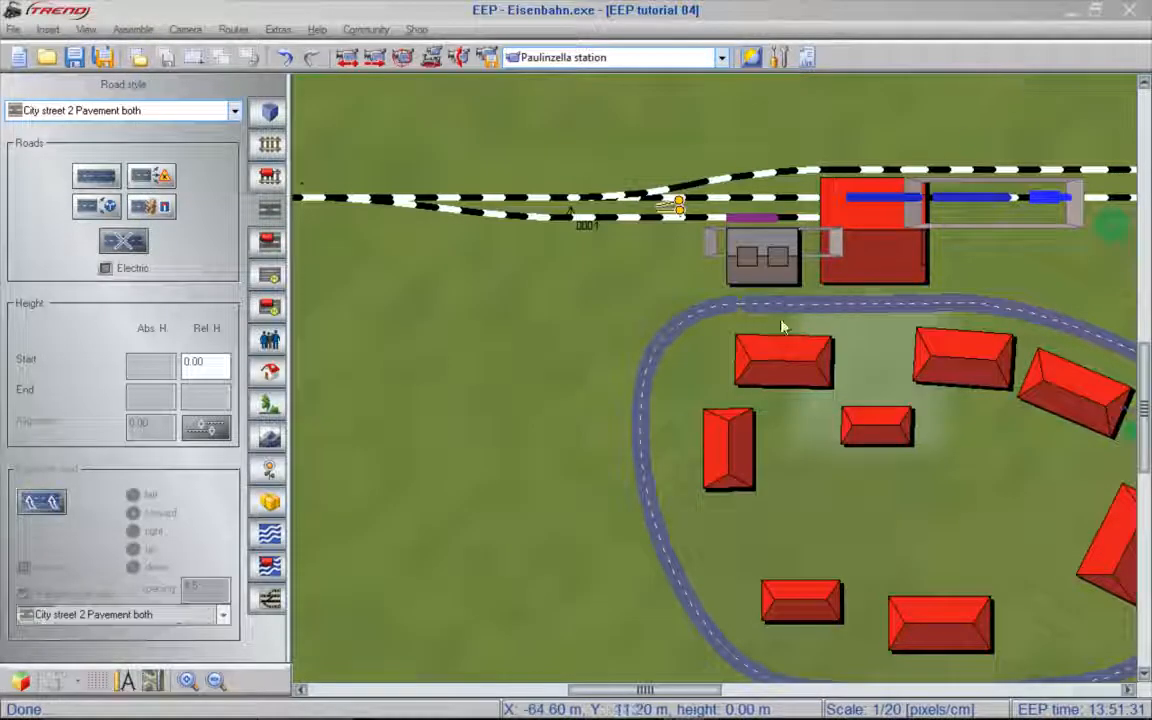
{"action": "left_click", "coordinate": [667, 331]}
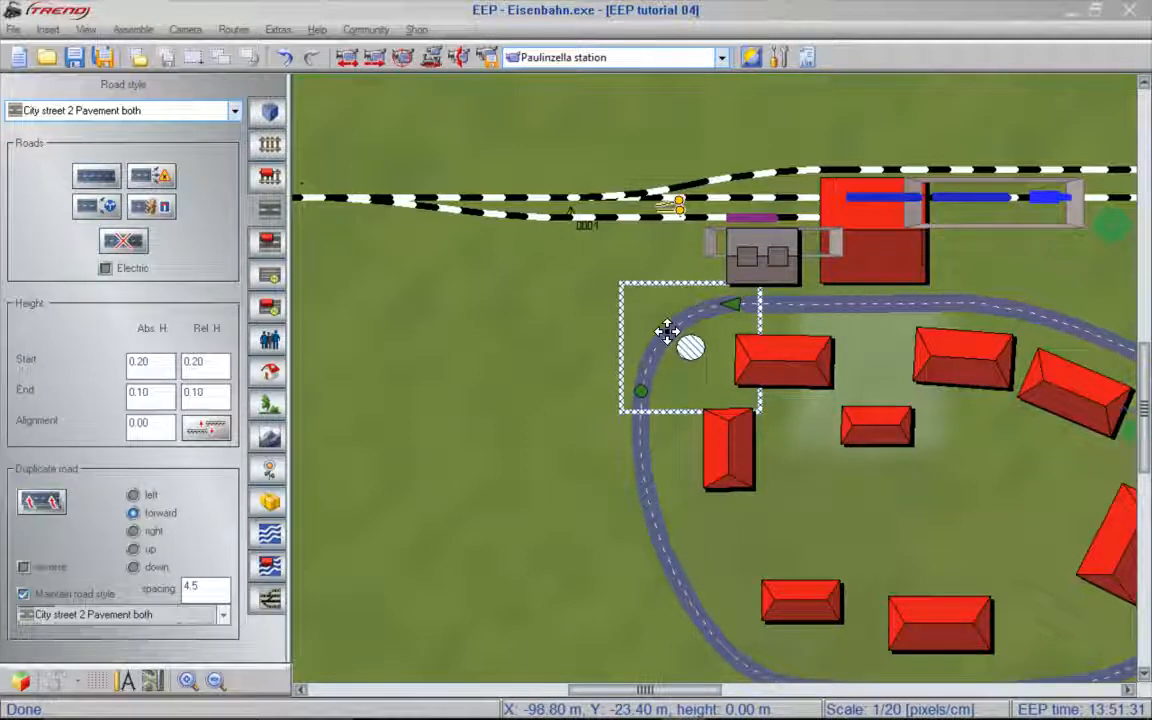
{"action": "left_click", "coordinate": [637, 436]}
{"action": "key", "text": "Delete"}
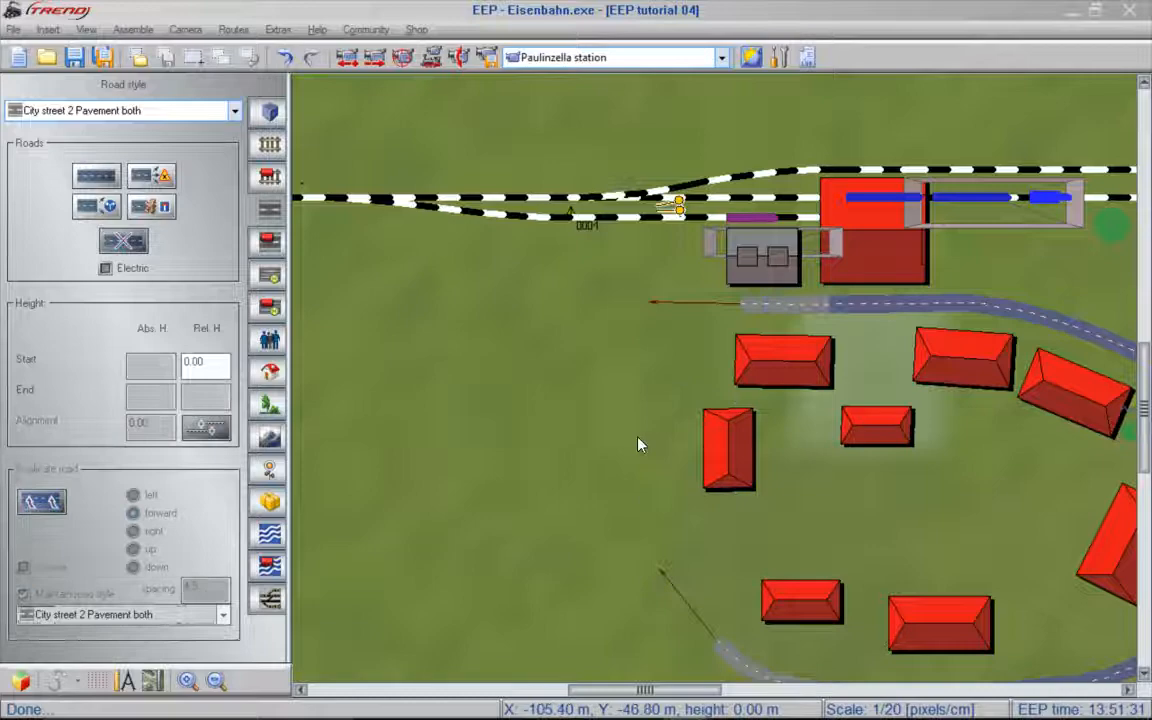
- Insert the saved block T-junction.bl7 and place it in the open area west of the village
{"action": "left_click", "coordinate": [139, 60]}
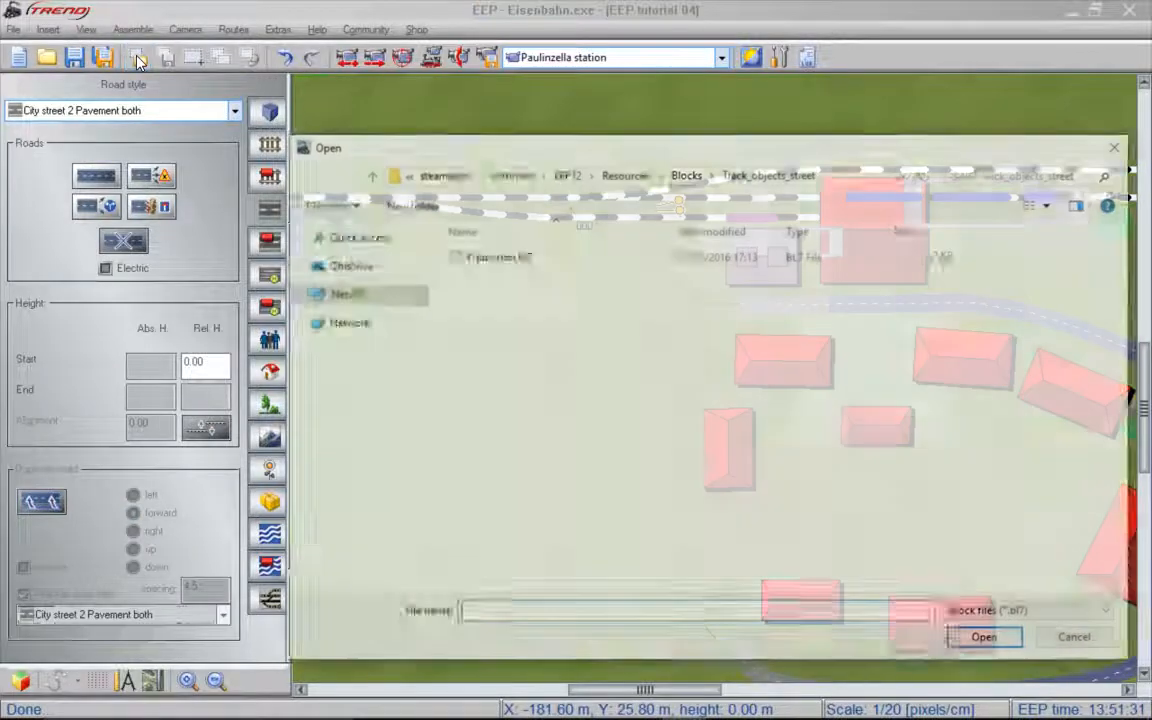
{"action": "left_click", "coordinate": [500, 258]}
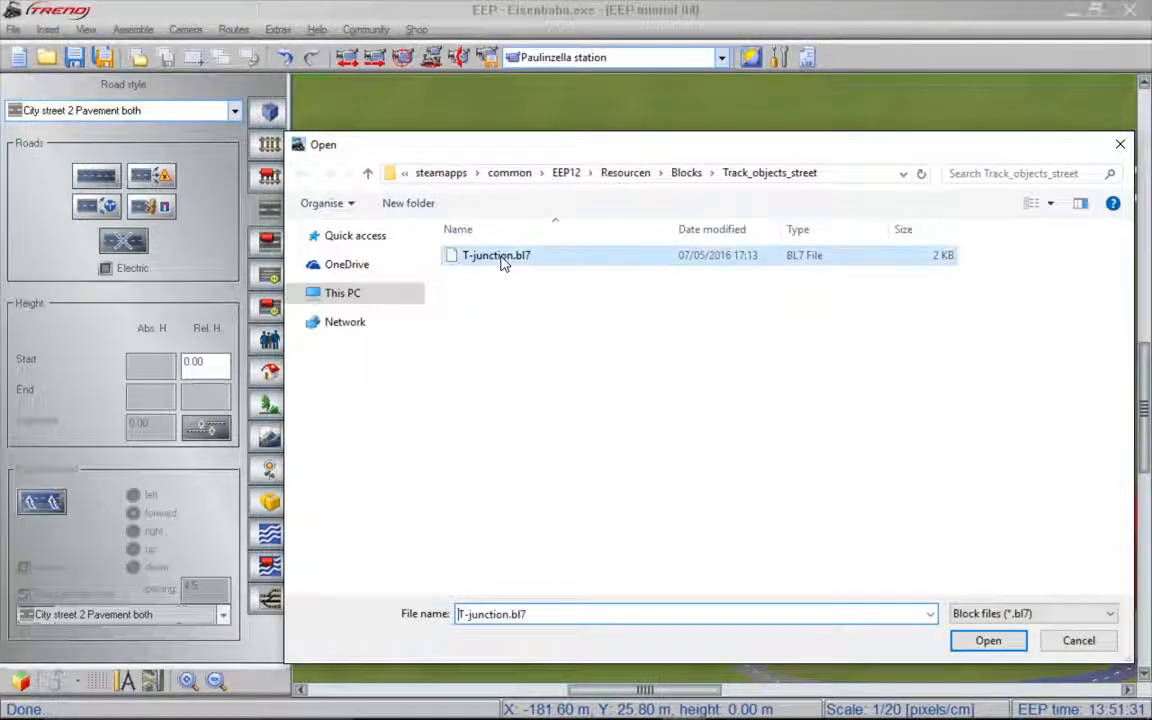
{"action": "left_click", "coordinate": [985, 638]}
{"action": "left_click_drag", "start_coordinate": [670, 339], "coordinate": [530, 338]}
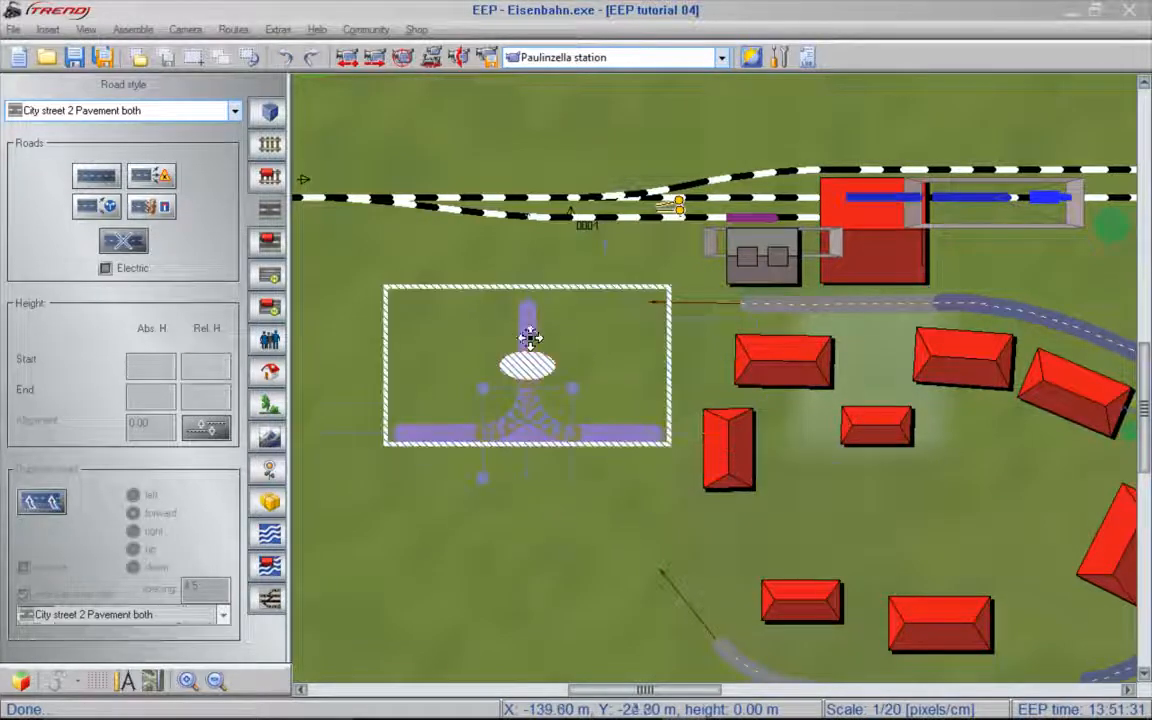
- Raise the T-junction block to a road height of 0.20 m and rotate it so its stem points south and one arm faces the northern street
{"action": "right_click", "coordinate": [616, 343]}
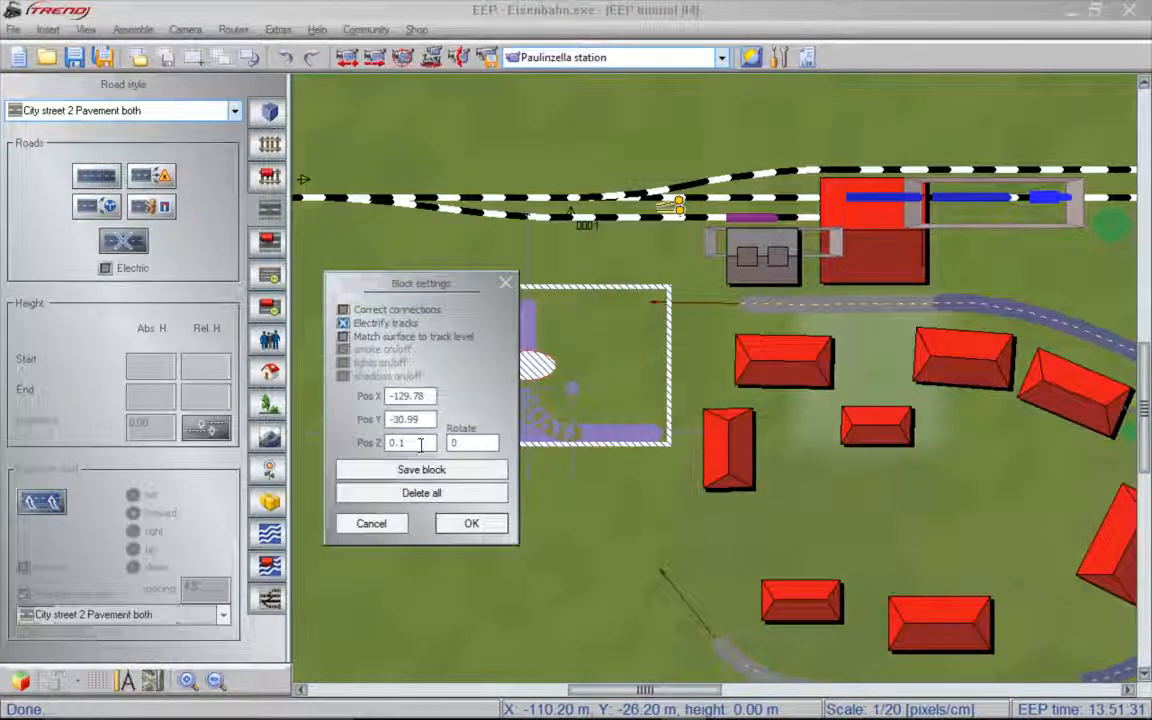
{"action": "left_click", "coordinate": [420, 441]}
{"action": "type", "text": "3"}
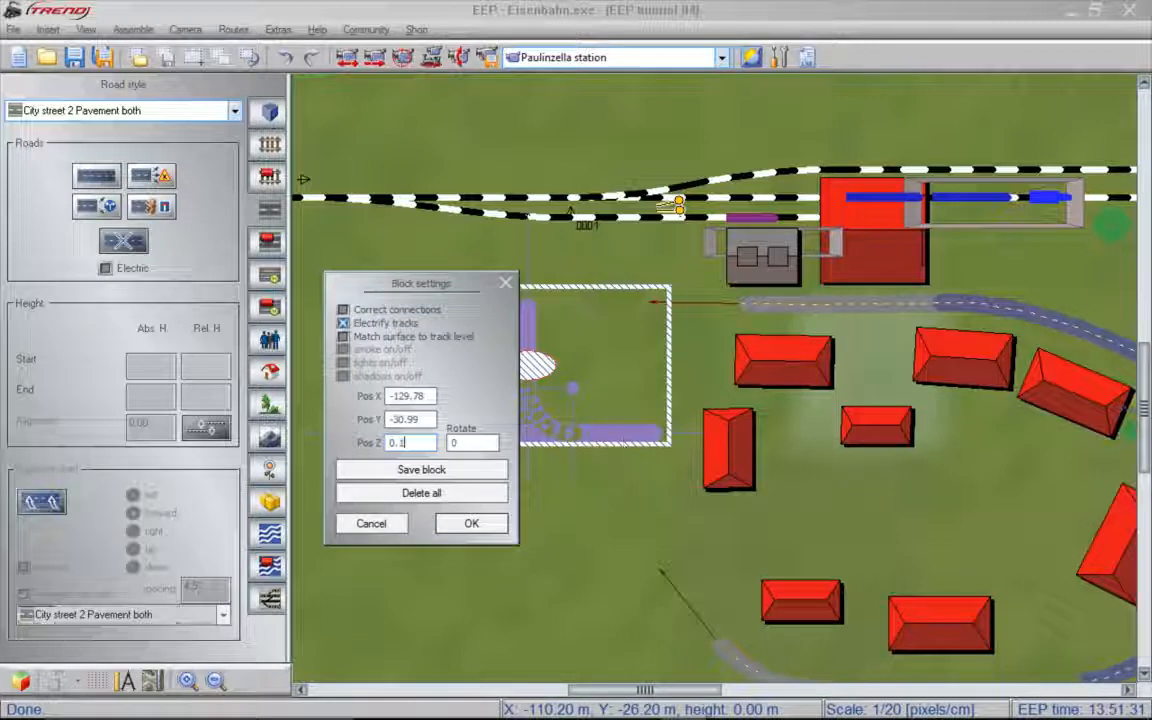
{"action": "key", "text": "Return"}
{"action": "left_click_drag", "start_coordinate": [522, 385], "coordinate": [475, 227], "text": "ctrl"}
{"action": "left_click_drag", "start_coordinate": [591, 367], "coordinate": [619, 402]}
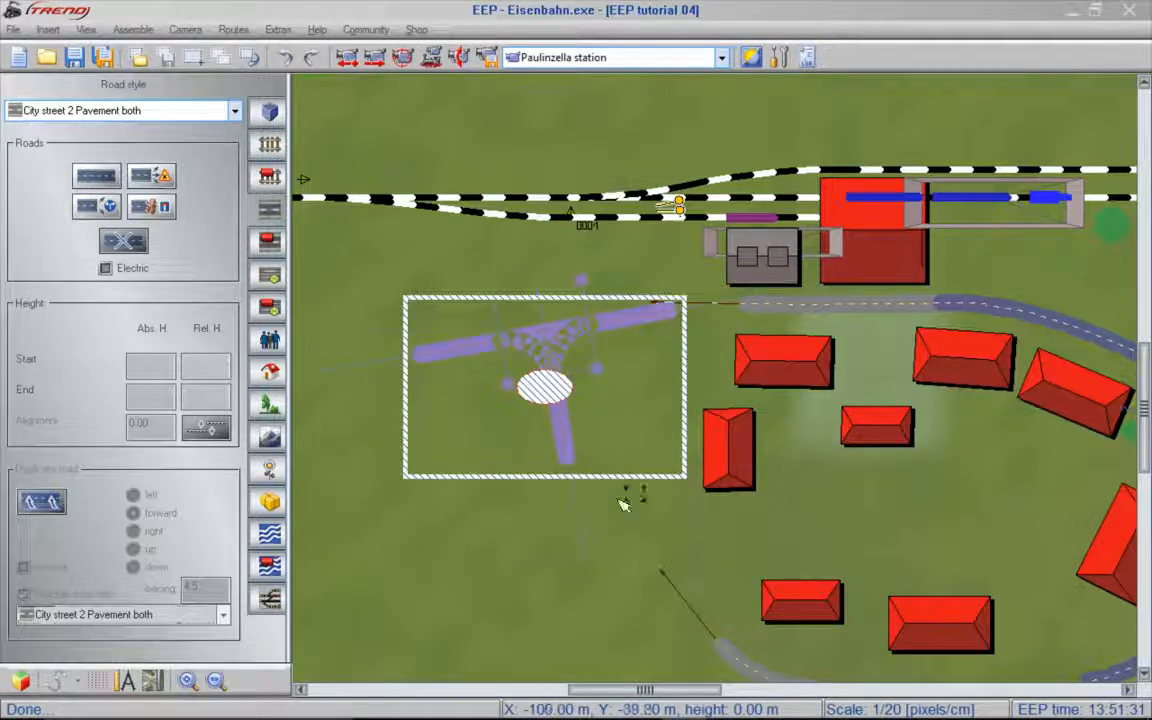
{"action": "left_click", "coordinate": [523, 528]}
- Extend the new junction's western arm further west and bend its southern arm towards the open southern street end
{"action": "left_click", "coordinate": [430, 354]}
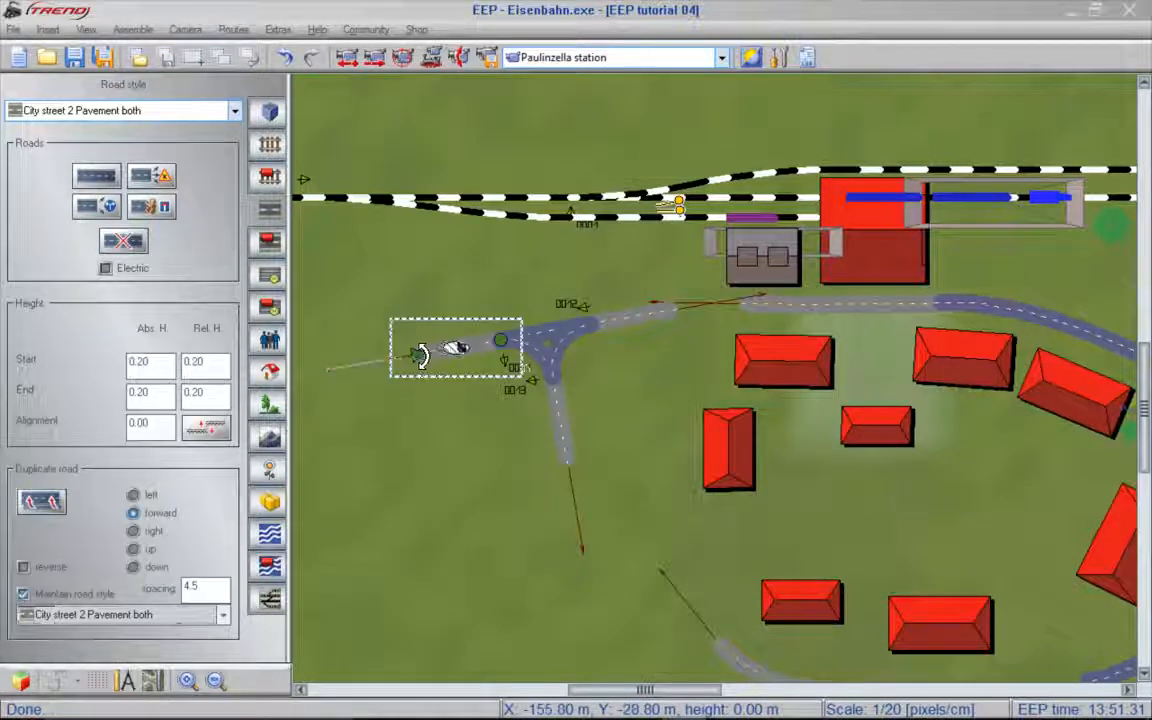
{"action": "left_click_drag", "start_coordinate": [418, 356], "coordinate": [316, 355]}
{"action": "left_click", "coordinate": [565, 445]}
{"action": "left_click_drag", "start_coordinate": [568, 462], "coordinate": [601, 488]}
{"action": "left_click", "coordinate": [387, 330]}
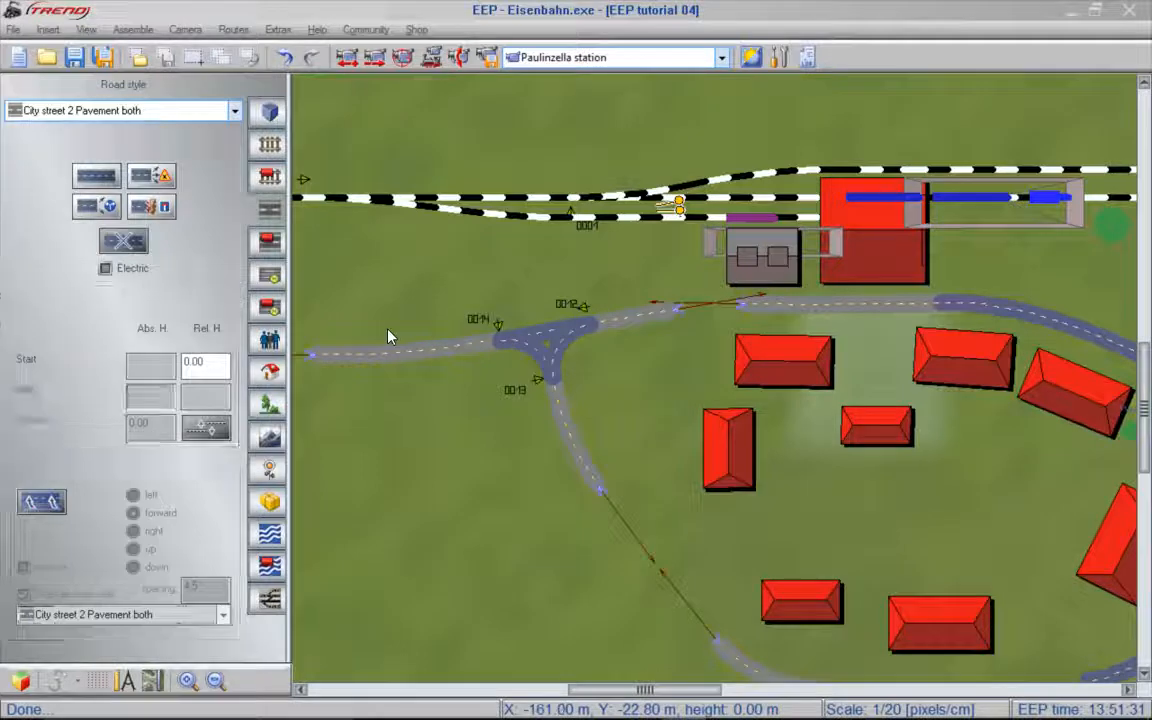
- Close the gaps joining the new junction's eastern arm to the northern street and its southern arm to the southern street
{"action": "left_click", "coordinate": [681, 311]}
{"action": "left_click_drag", "start_coordinate": [681, 311], "coordinate": [738, 310]}
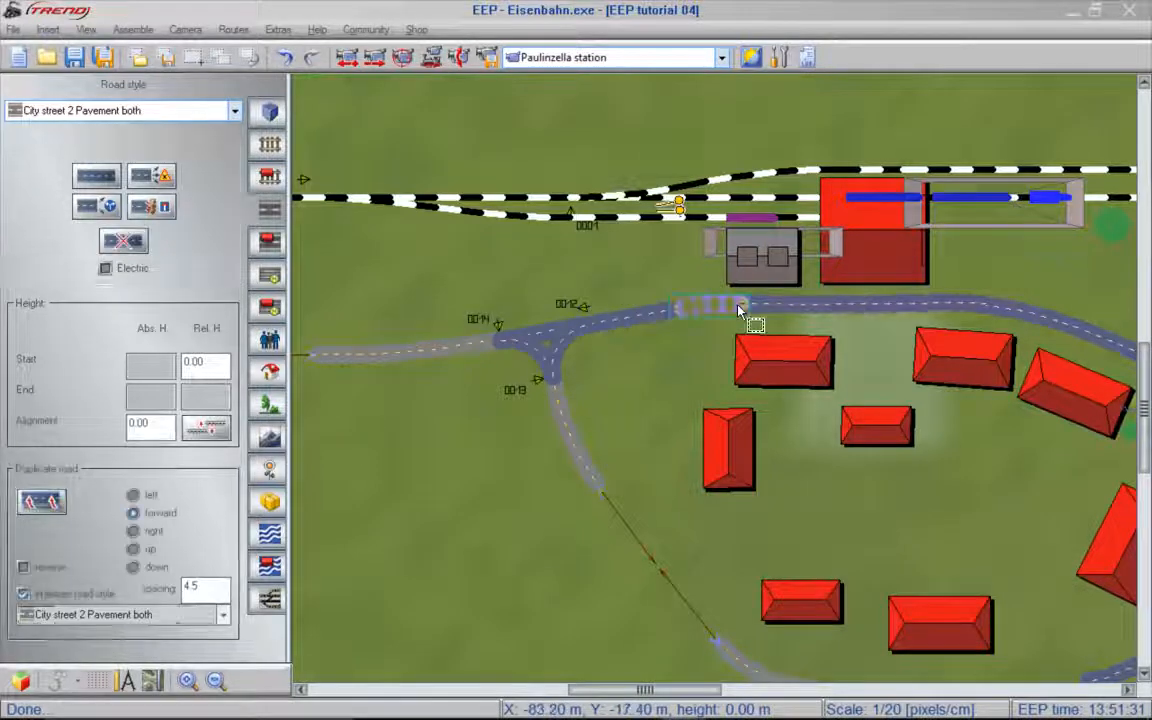
{"action": "left_click", "coordinate": [541, 439]}
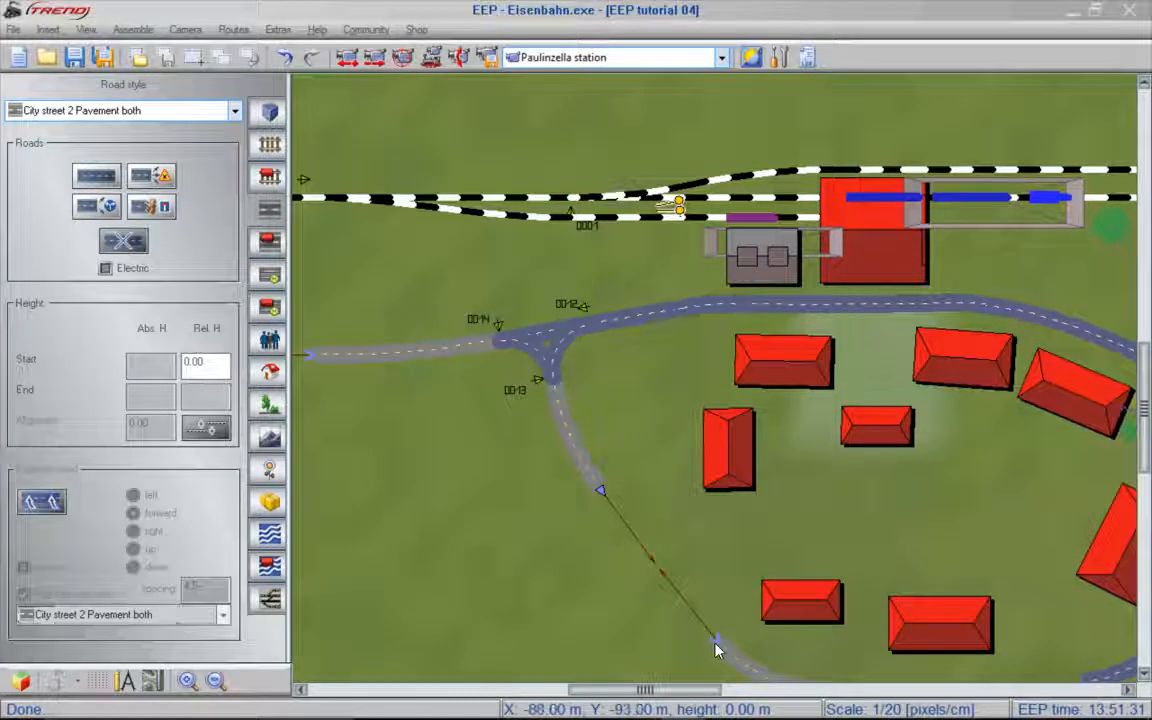
{"action": "left_click_drag", "start_coordinate": [716, 651], "coordinate": [716, 649]}
{"action": "left_click", "coordinate": [505, 535]}
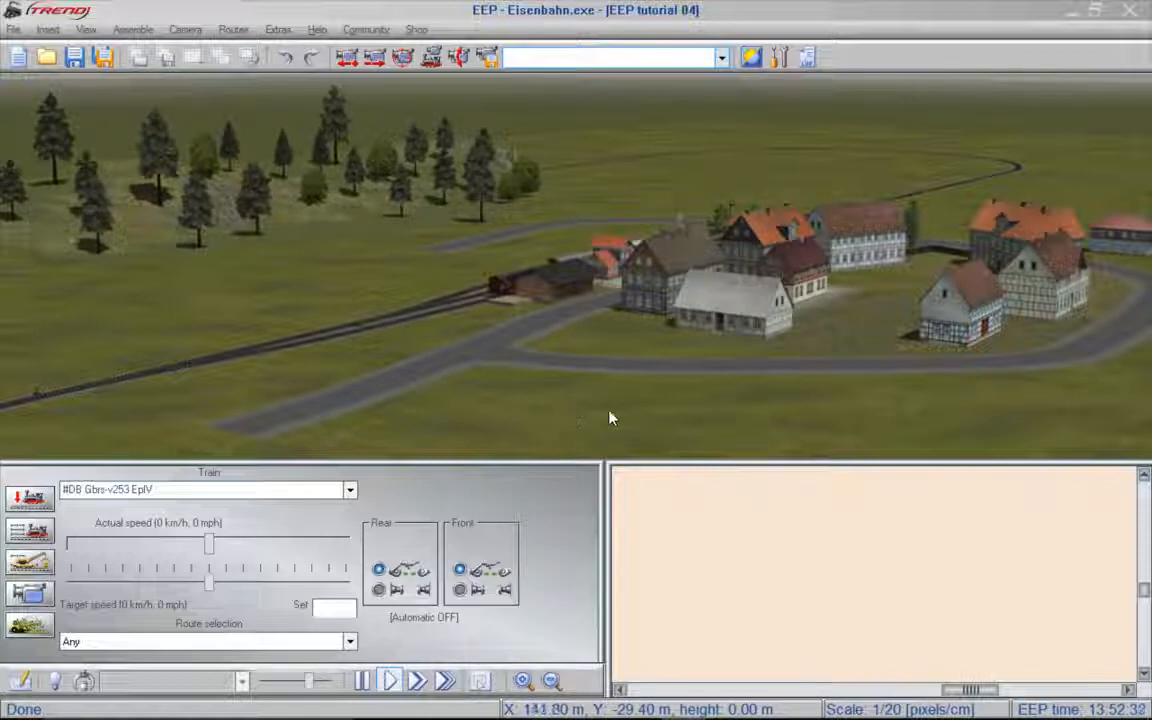
- Show the 3D view in full screen mode without the control panels, and return to the normal window layout
{"action": "key", "text": "F8"}
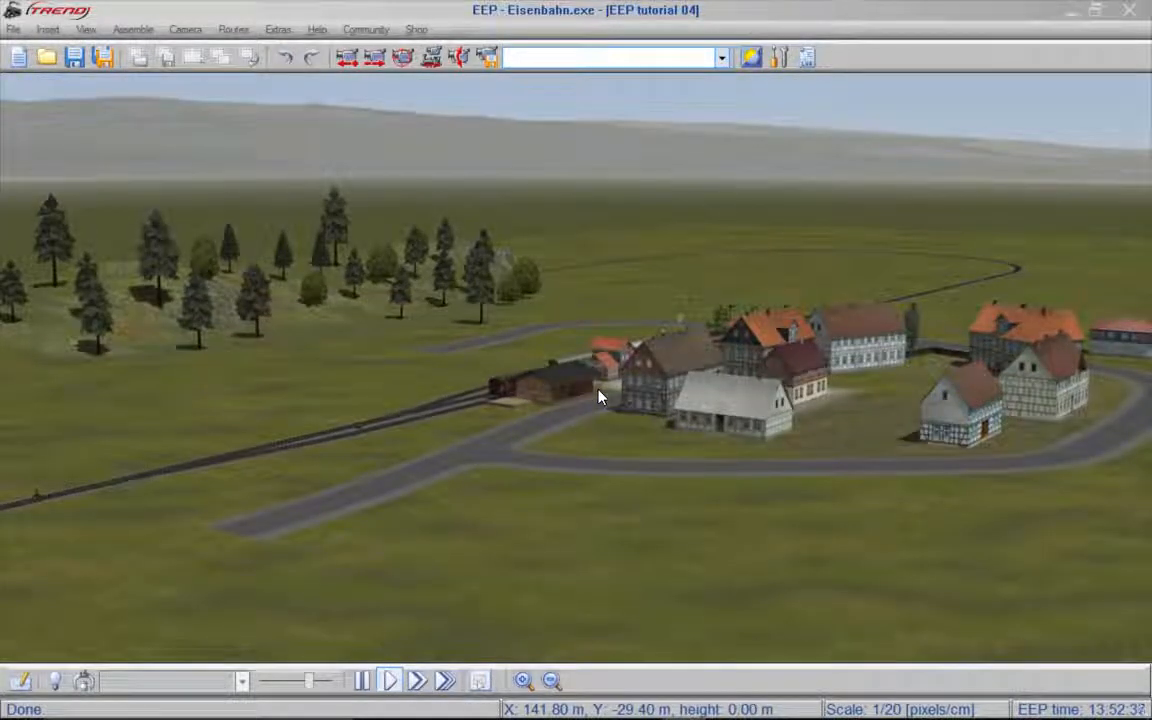
{"action": "key", "text": "F7"}
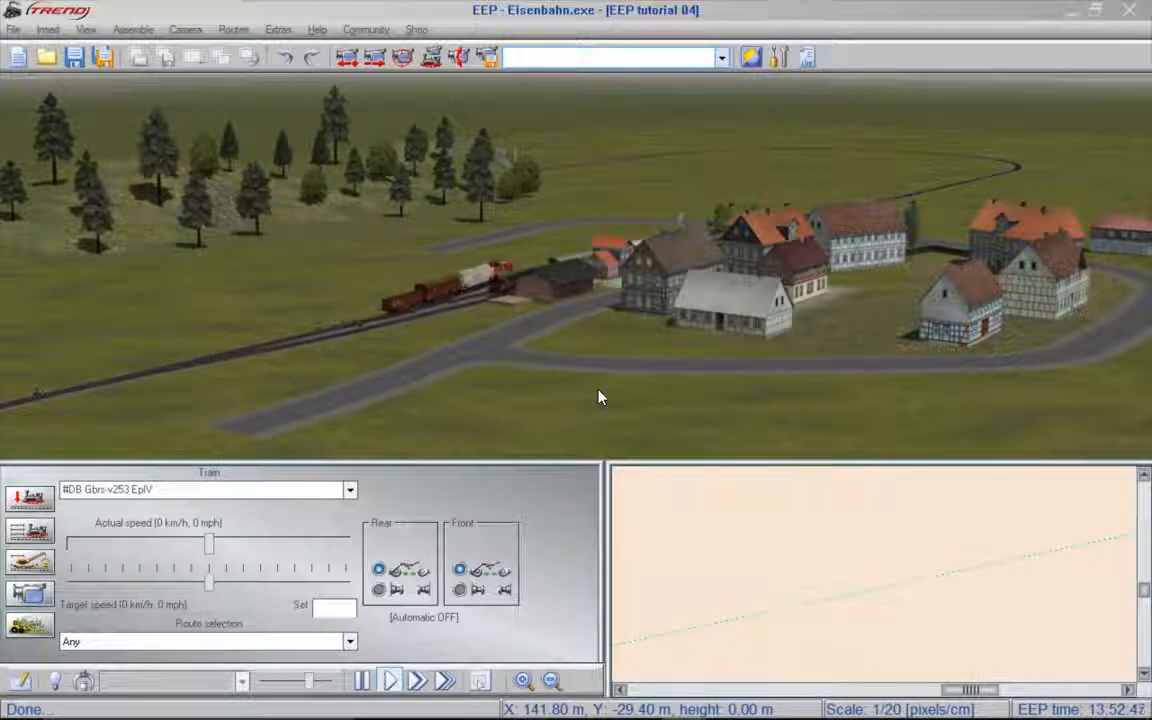
{"action": "key", "text": "F4"}
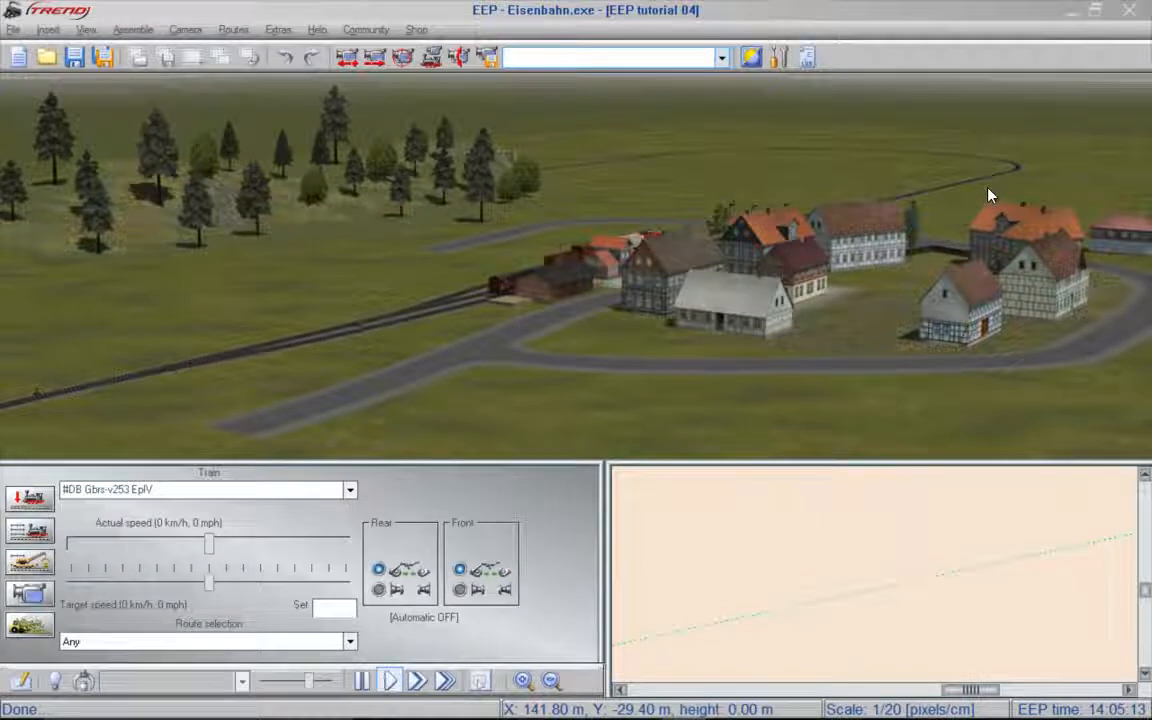
- In 3D object editing with the Tracks (splines) category, move a straight 60 m section of the distant railway line out towards the loop's inside
{"action": "right_click_drag", "start_coordinate": [988, 195], "coordinate": [571, 177]}
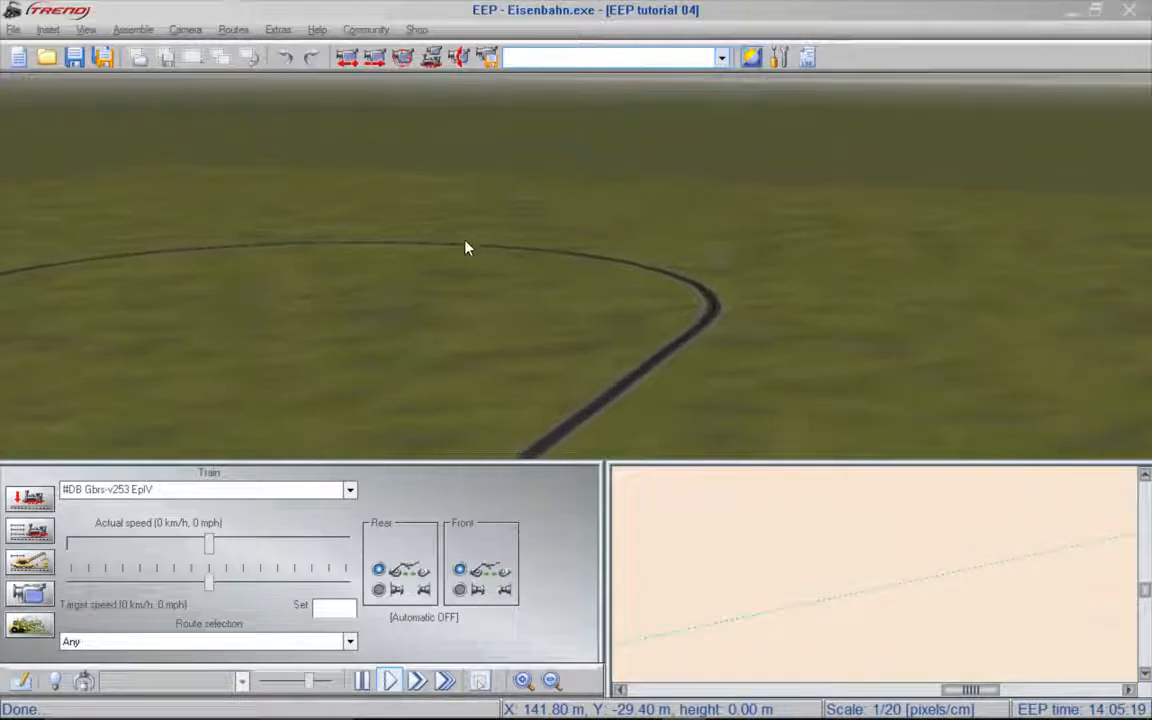
{"action": "left_click", "coordinate": [33, 502]}
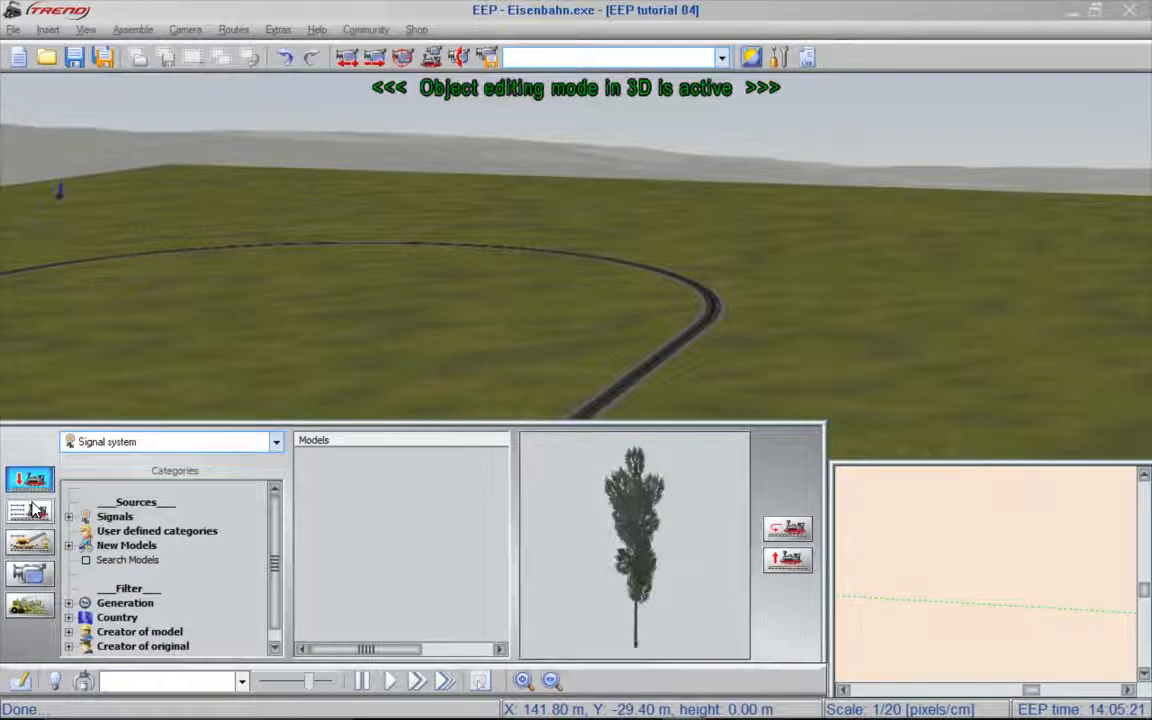
{"action": "left_click", "coordinate": [275, 443]}
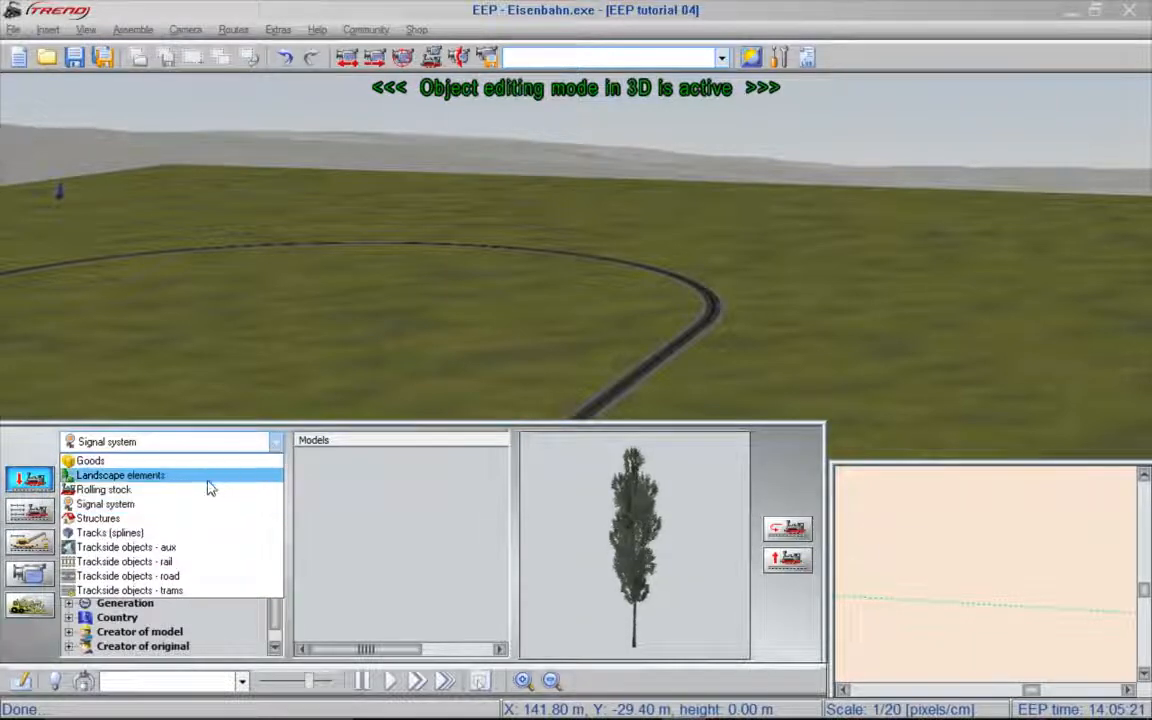
{"action": "left_click", "coordinate": [177, 540]}
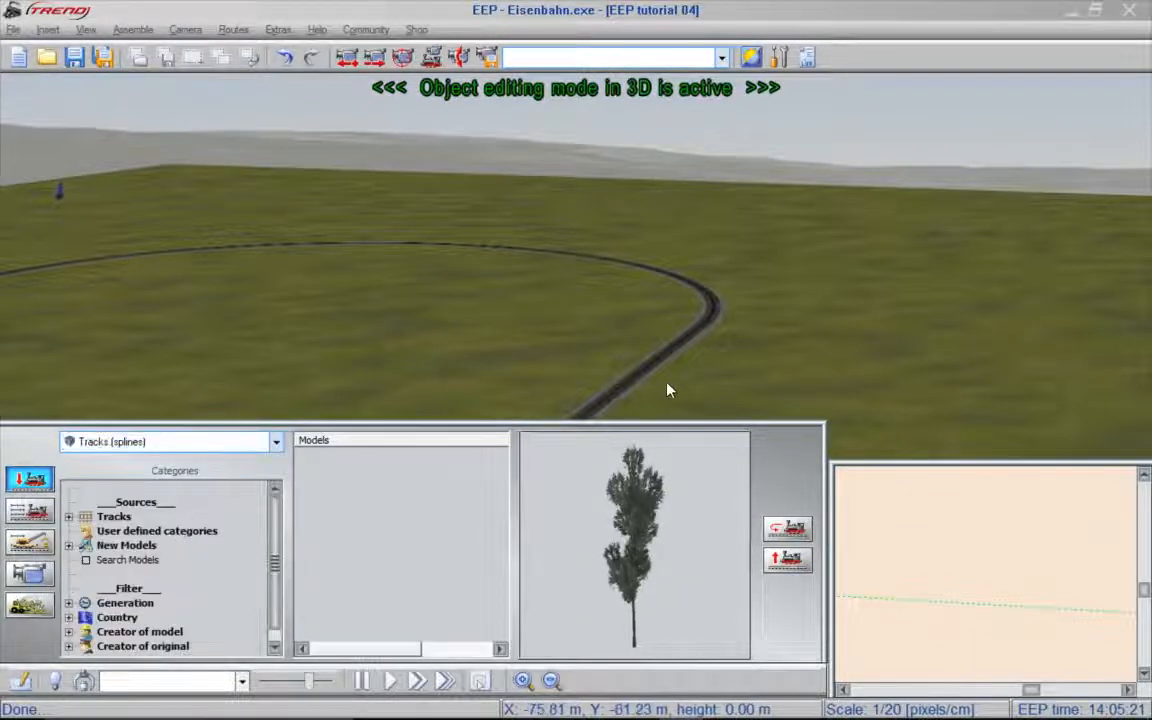
{"action": "scroll", "coordinate": [669, 391], "scroll_direction": "down", "scroll_amount": 2}
{"action": "left_click", "coordinate": [640, 251]}
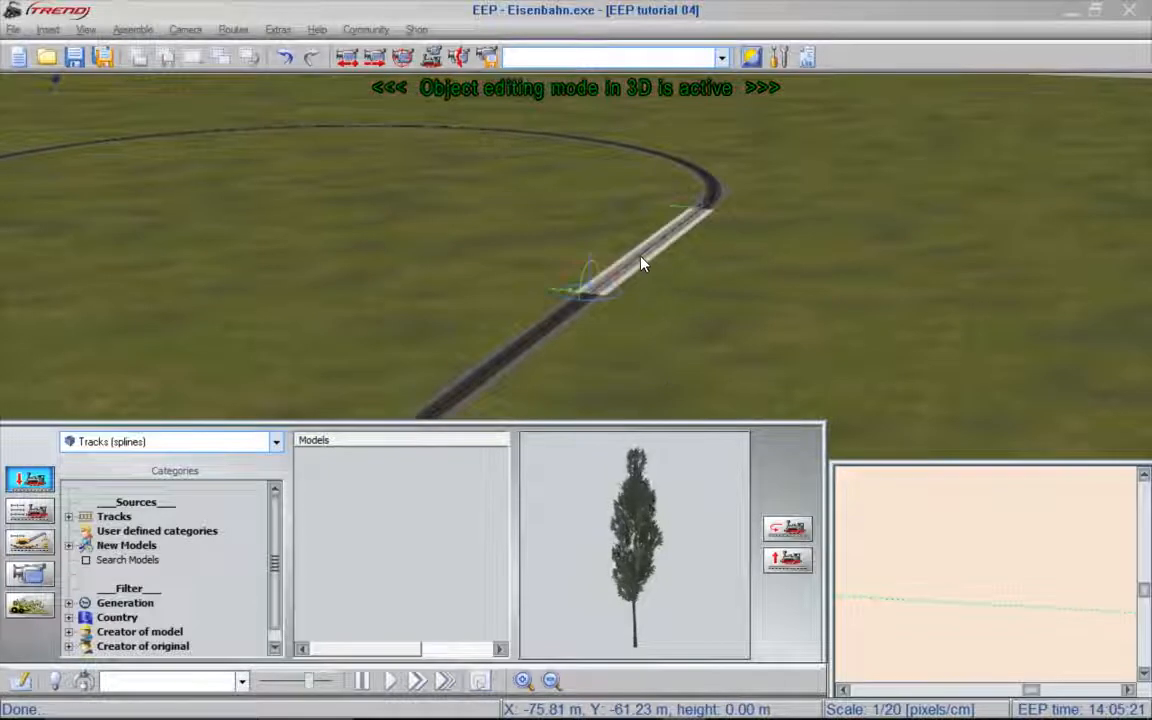
{"action": "left_click_drag", "start_coordinate": [552, 290], "coordinate": [324, 230]}
{"action": "right_click_drag", "start_coordinate": [628, 262], "coordinate": [798, 243]}
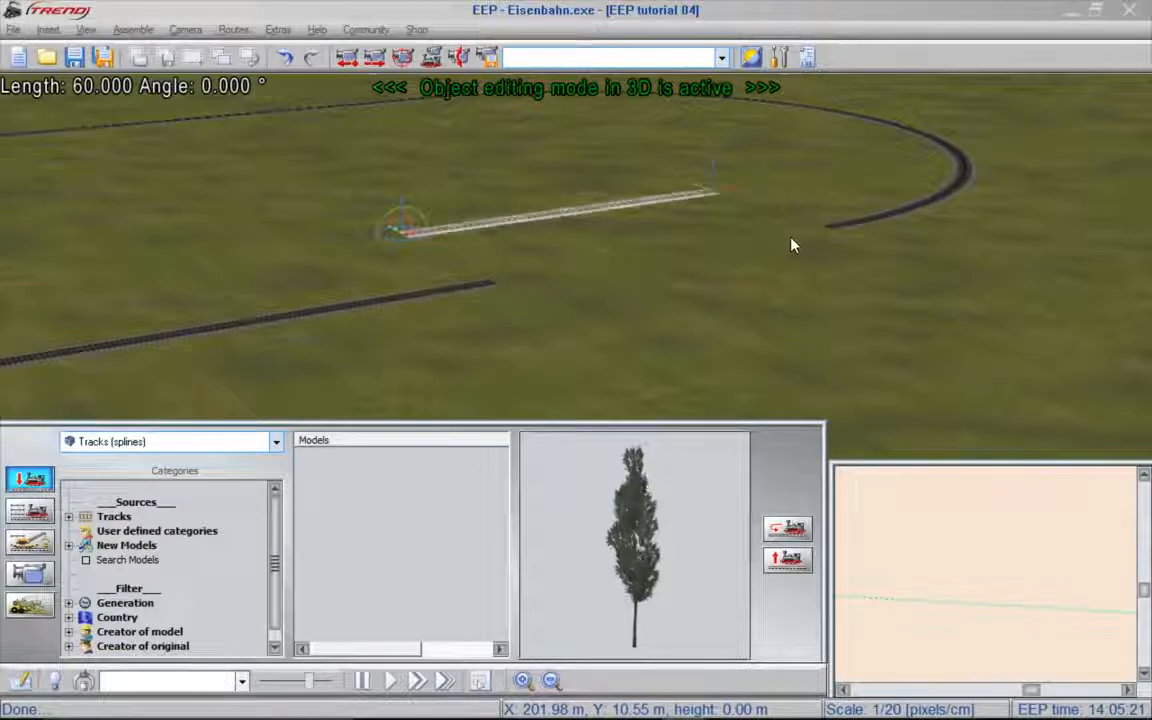
- From the Bridges category of rail trackside objects, place a Sheet metal bridge 1 12 40G near the open end of the straight railway line
{"action": "left_click", "coordinate": [277, 445]}
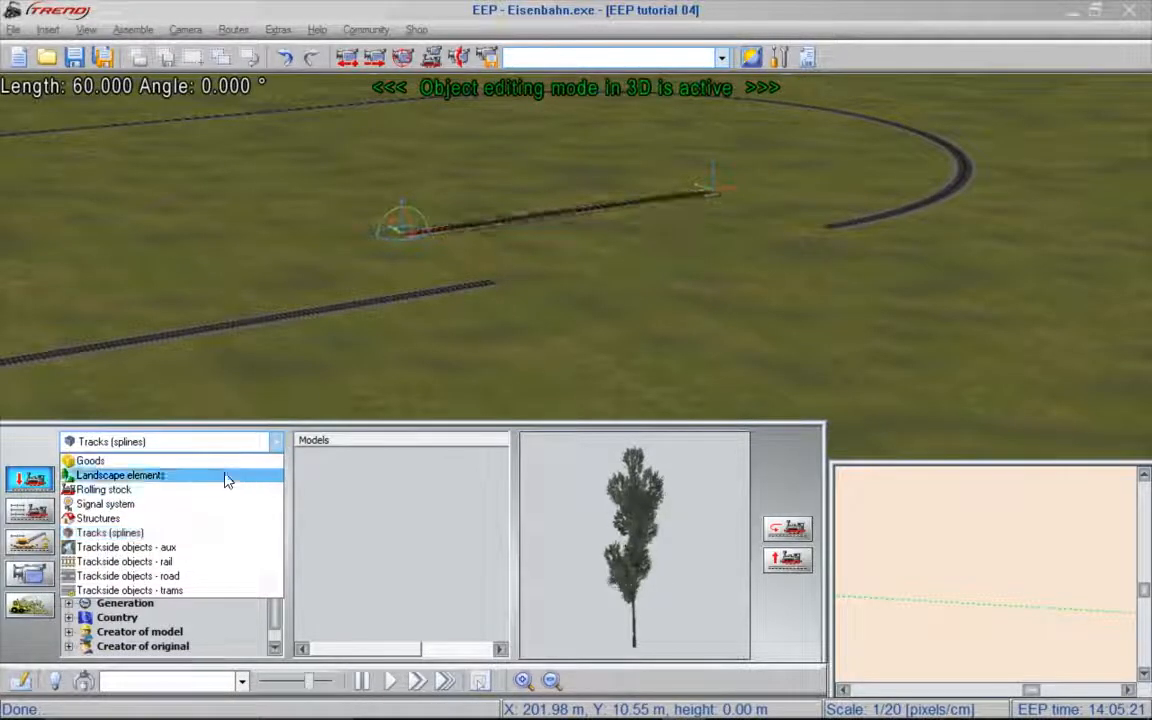
{"action": "left_click", "coordinate": [174, 562]}
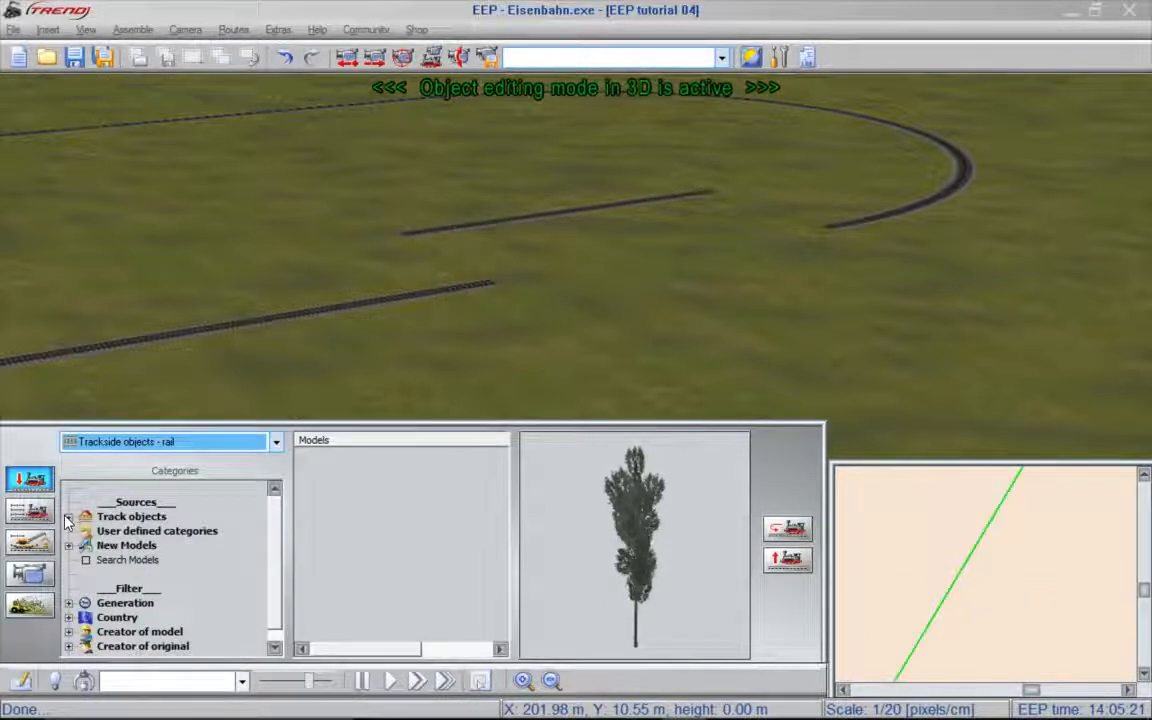
{"action": "left_click", "coordinate": [68, 517]}
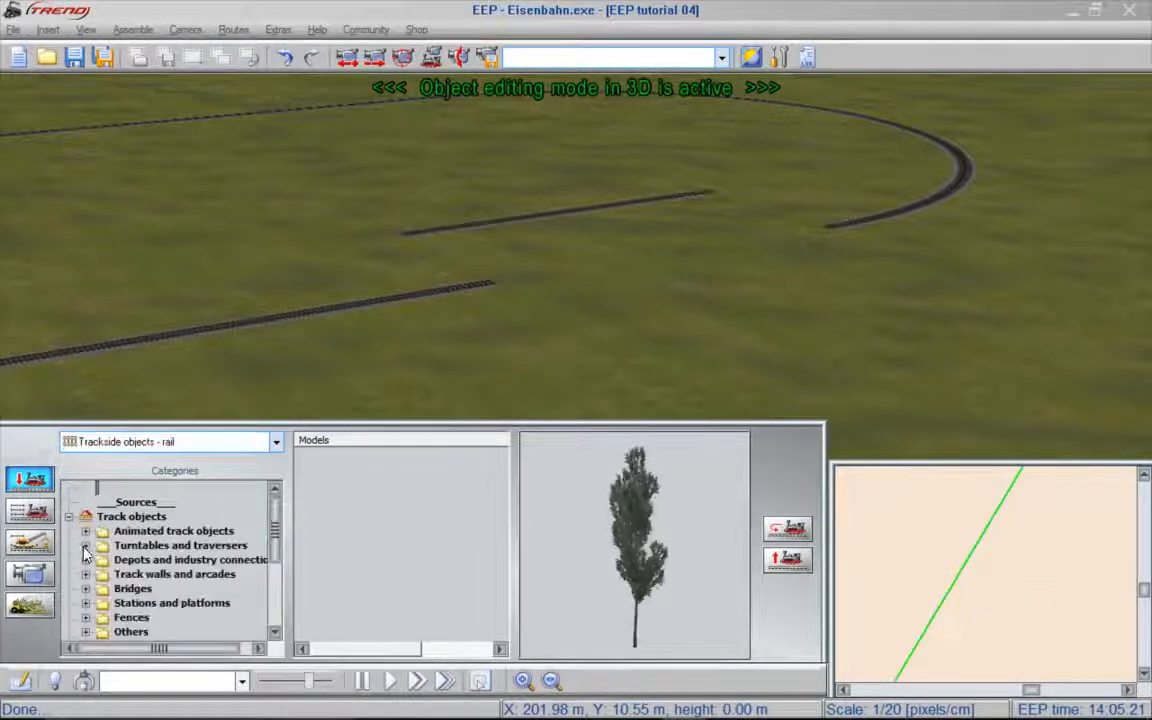
{"action": "double_click", "coordinate": [117, 591]}
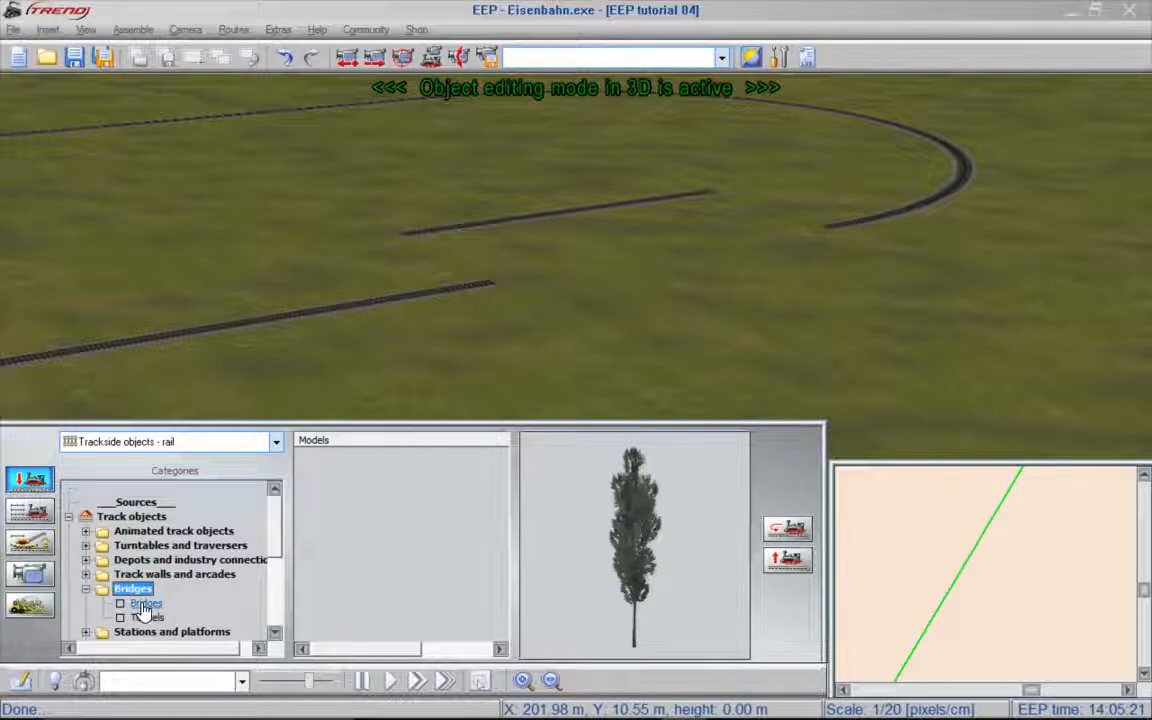
{"action": "left_click", "coordinate": [145, 605]}
{"action": "left_click_drag", "start_coordinate": [501, 481], "coordinate": [480, 604]}
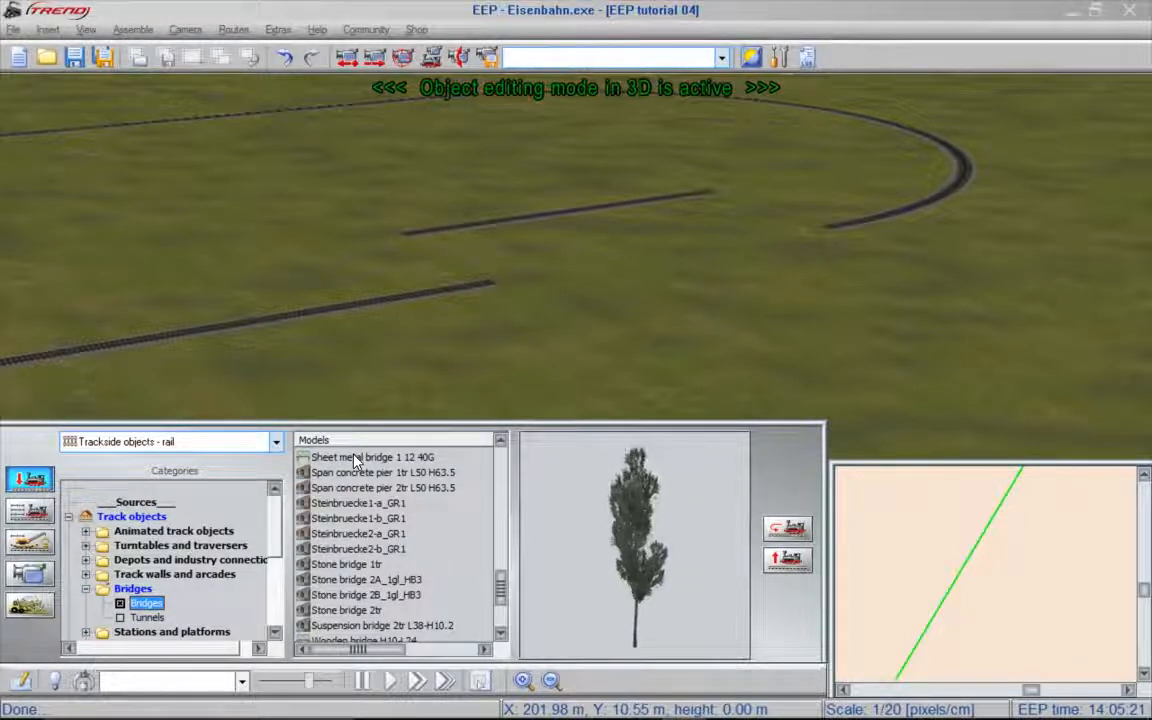
{"action": "left_click", "coordinate": [355, 459]}
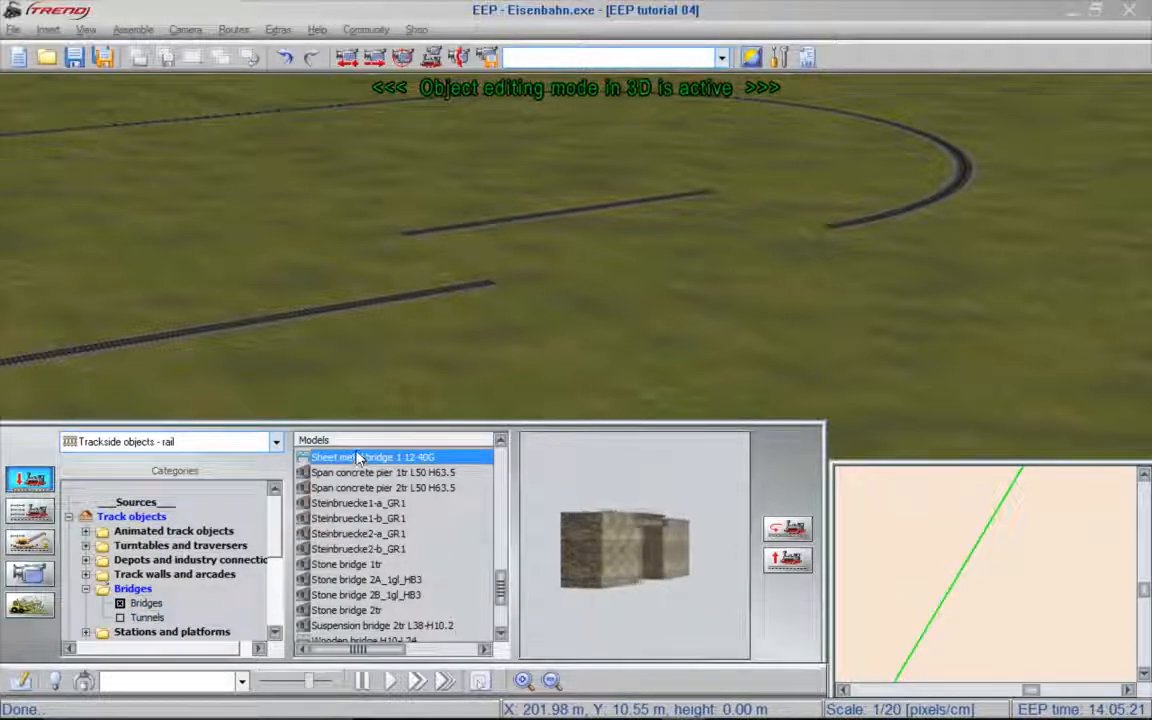
{"action": "left_click", "coordinate": [592, 274]}
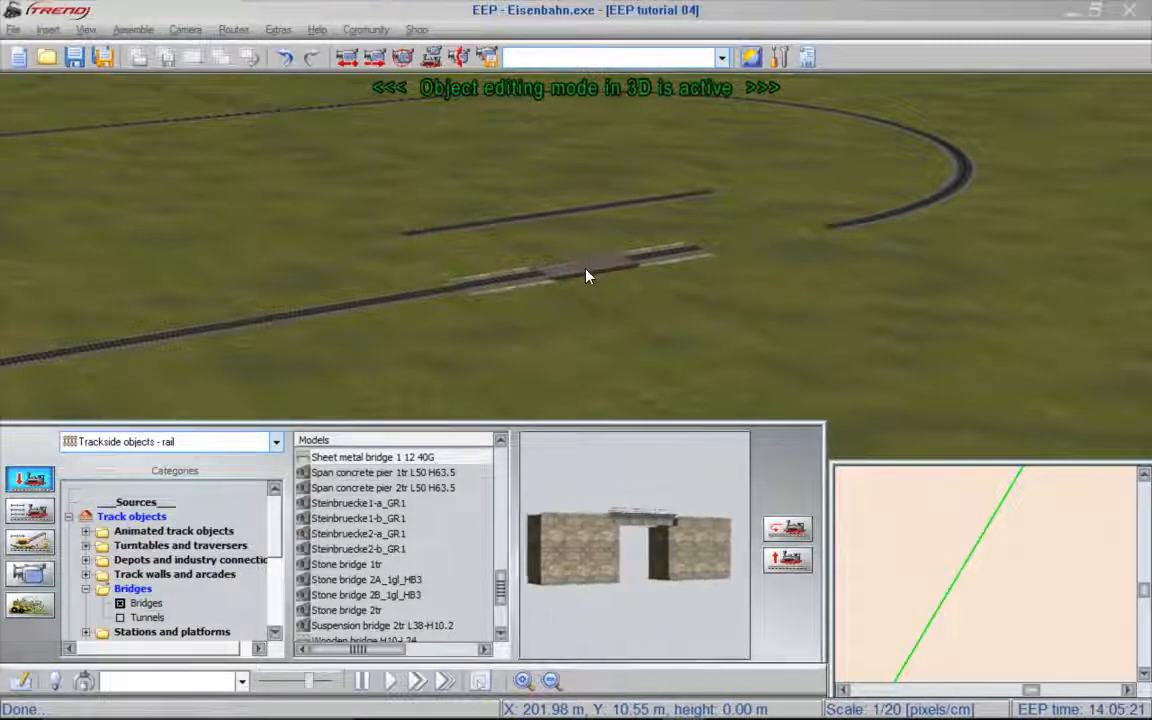
- Move the bridge along the line's direction to dock with the open track end, at about X 200.2 m, Y 6.35 m
{"action": "left_click", "coordinate": [588, 276]}
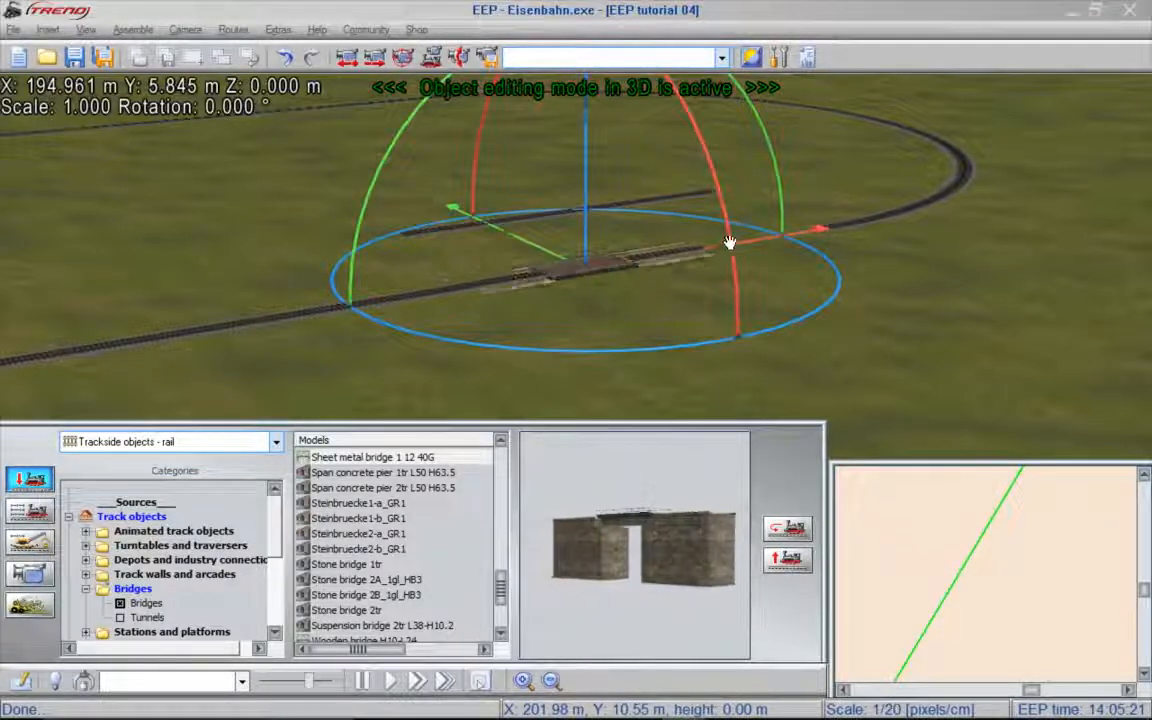
{"action": "scroll", "coordinate": [648, 231], "scroll_direction": "up", "scroll_amount": 3}
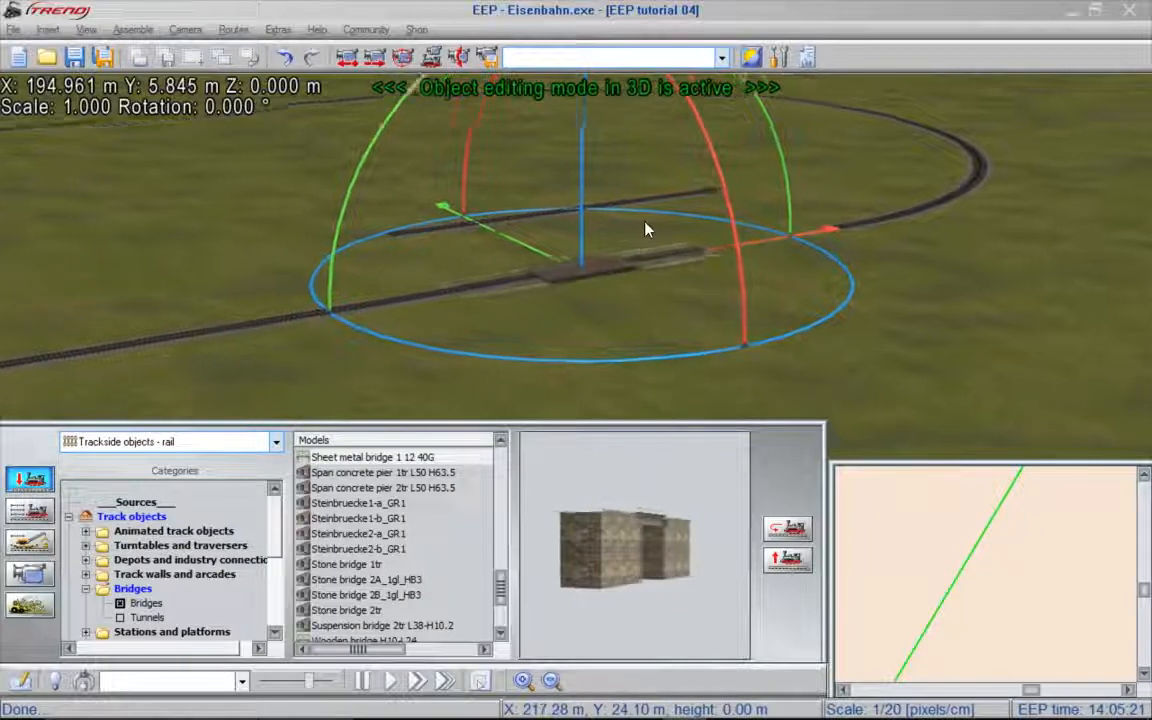
{"action": "scroll", "coordinate": [646, 229], "scroll_direction": "up", "scroll_amount": 2}
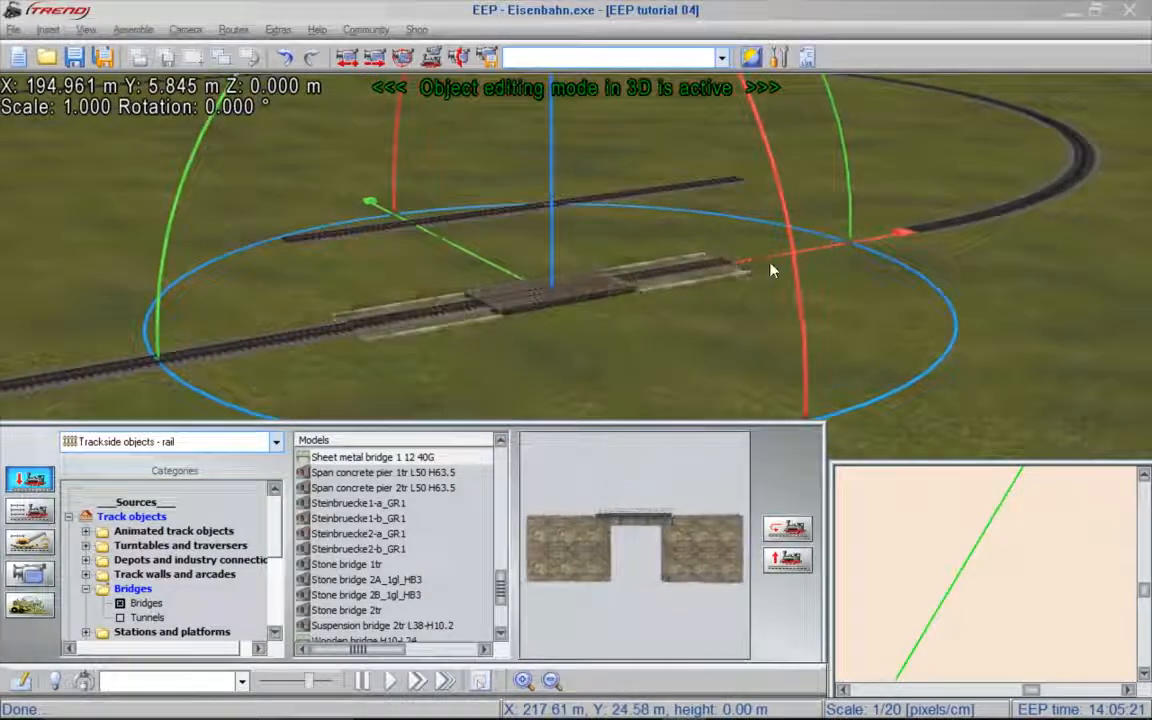
{"action": "left_click_drag", "start_coordinate": [765, 260], "coordinate": [812, 244]}
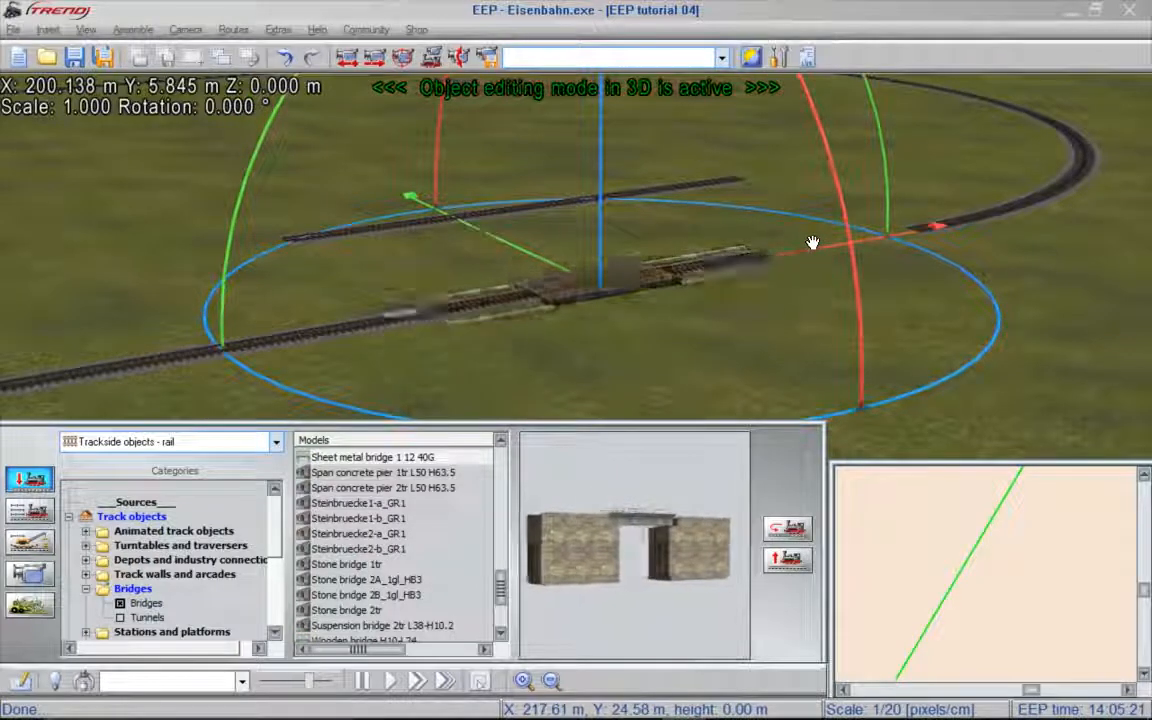
{"action": "left_click_drag", "start_coordinate": [812, 243], "coordinate": [814, 245]}
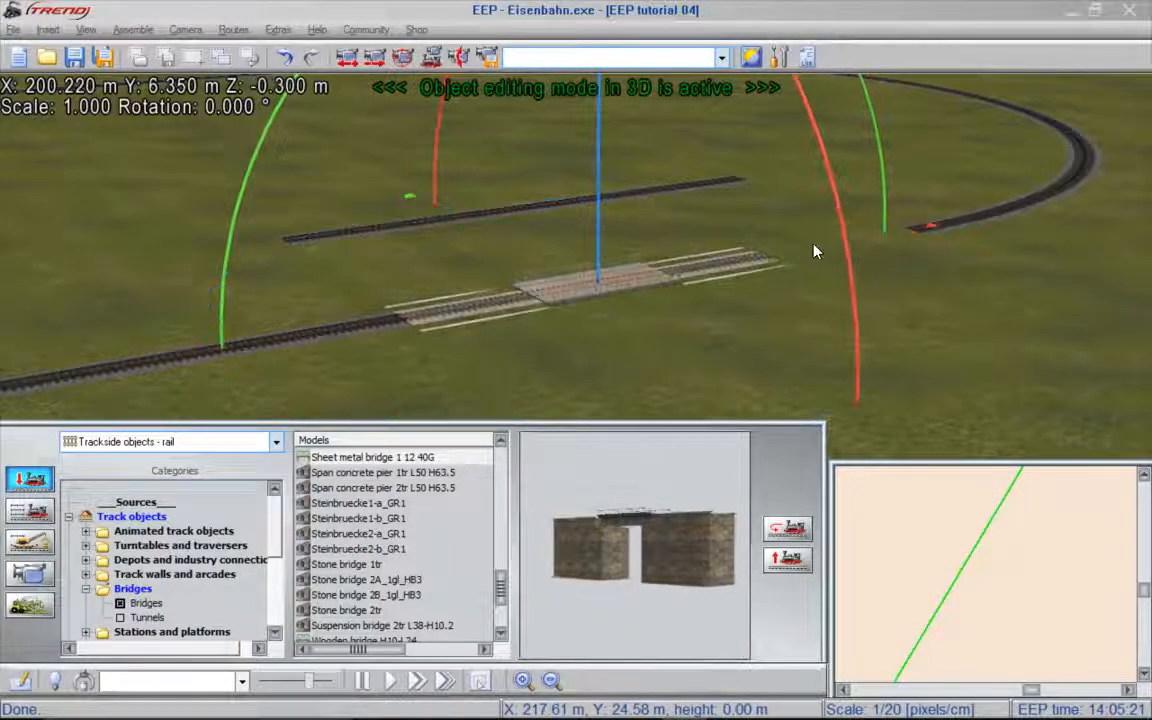
- With the Tracks (splines) category active, move the detached 60 m straight track section onto the bridge's free end
{"action": "left_click", "coordinate": [277, 442]}
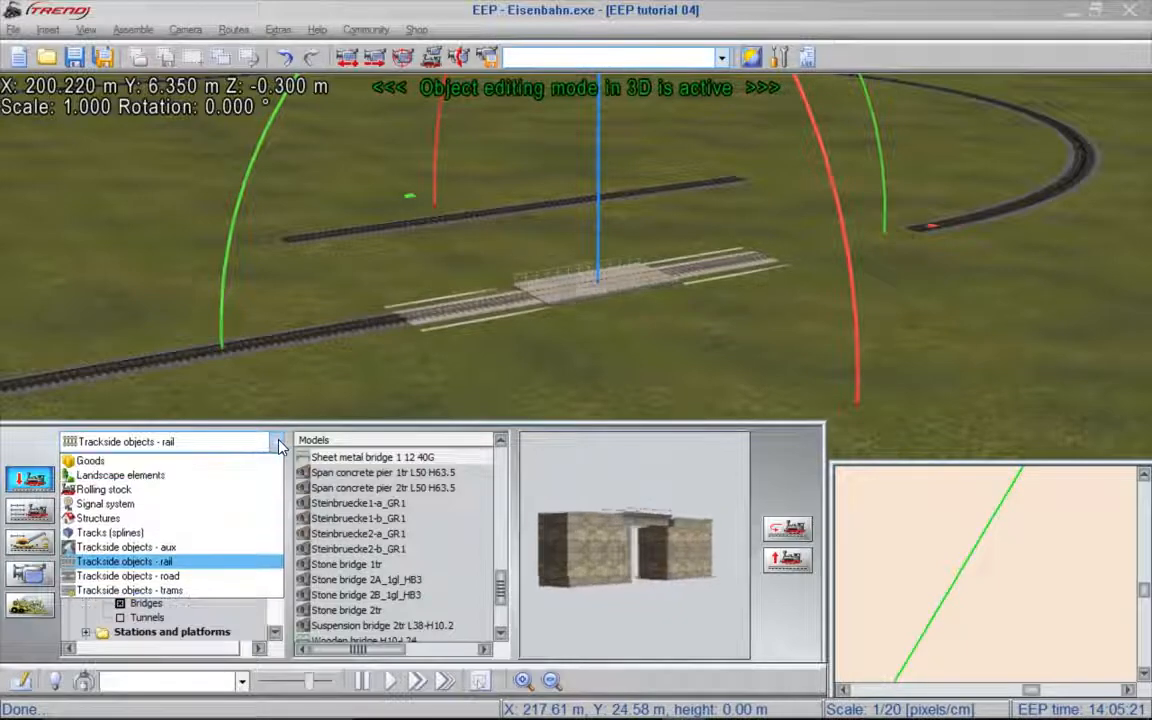
{"action": "left_click", "coordinate": [105, 533]}
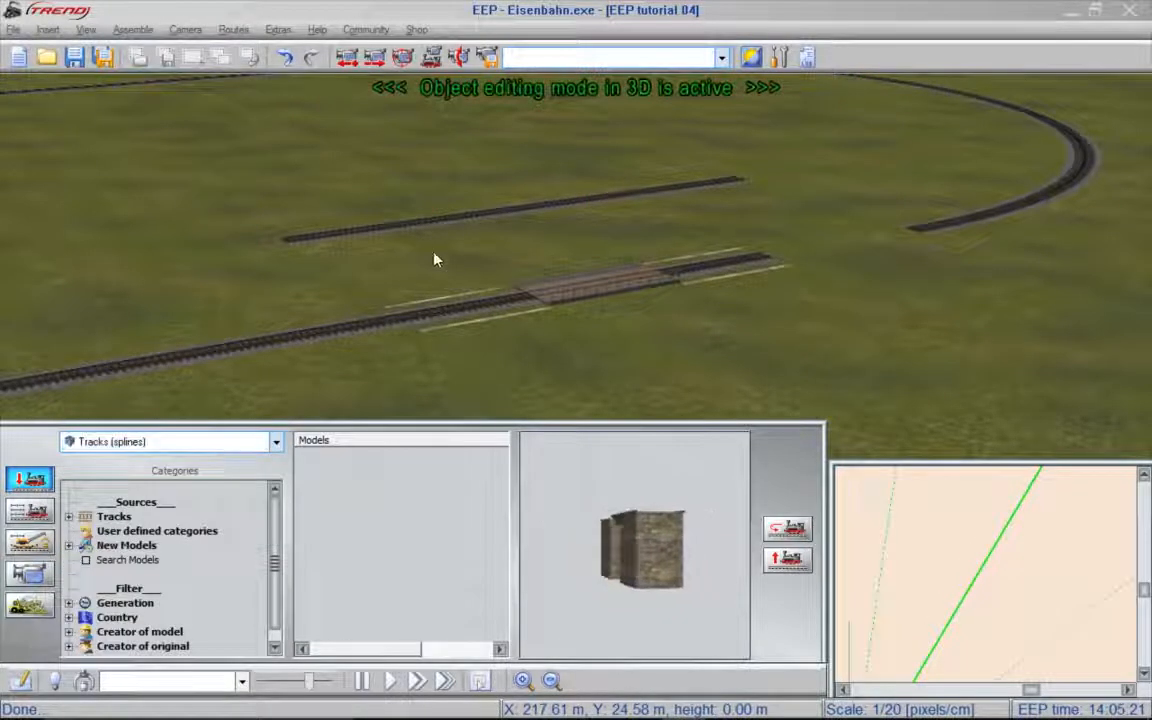
{"action": "right_click", "coordinate": [451, 228]}
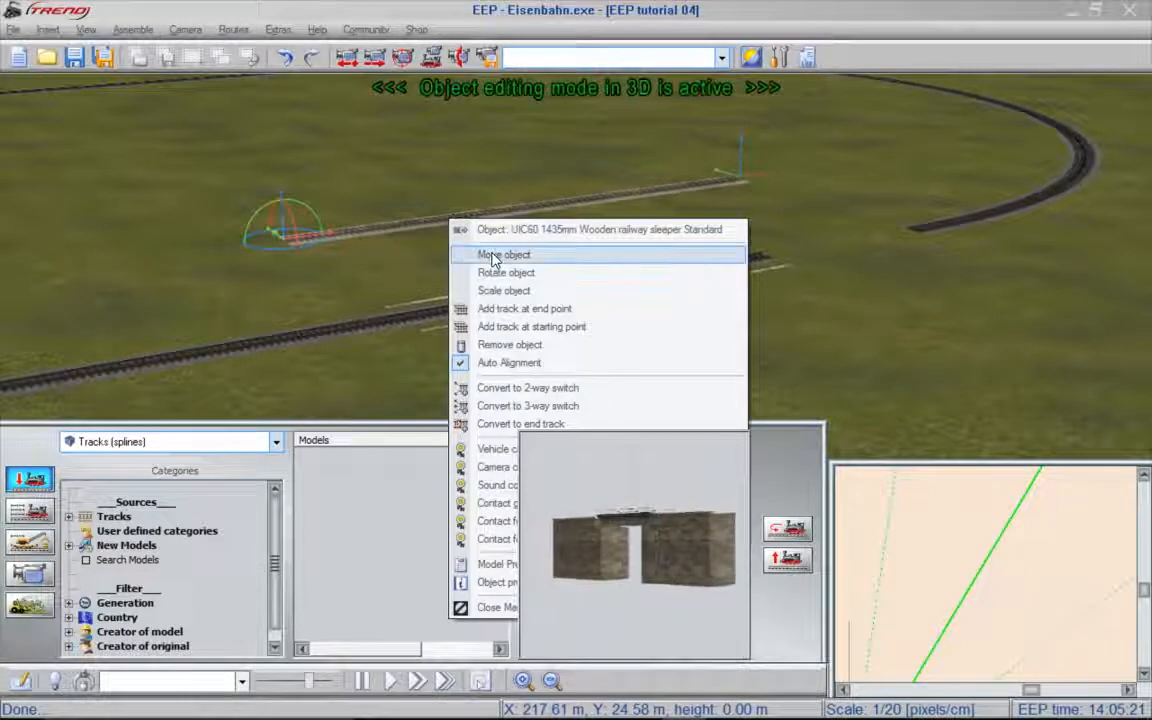
{"action": "left_click", "coordinate": [482, 254]}
{"action": "left_click_drag", "start_coordinate": [429, 226], "coordinate": [931, 251]}
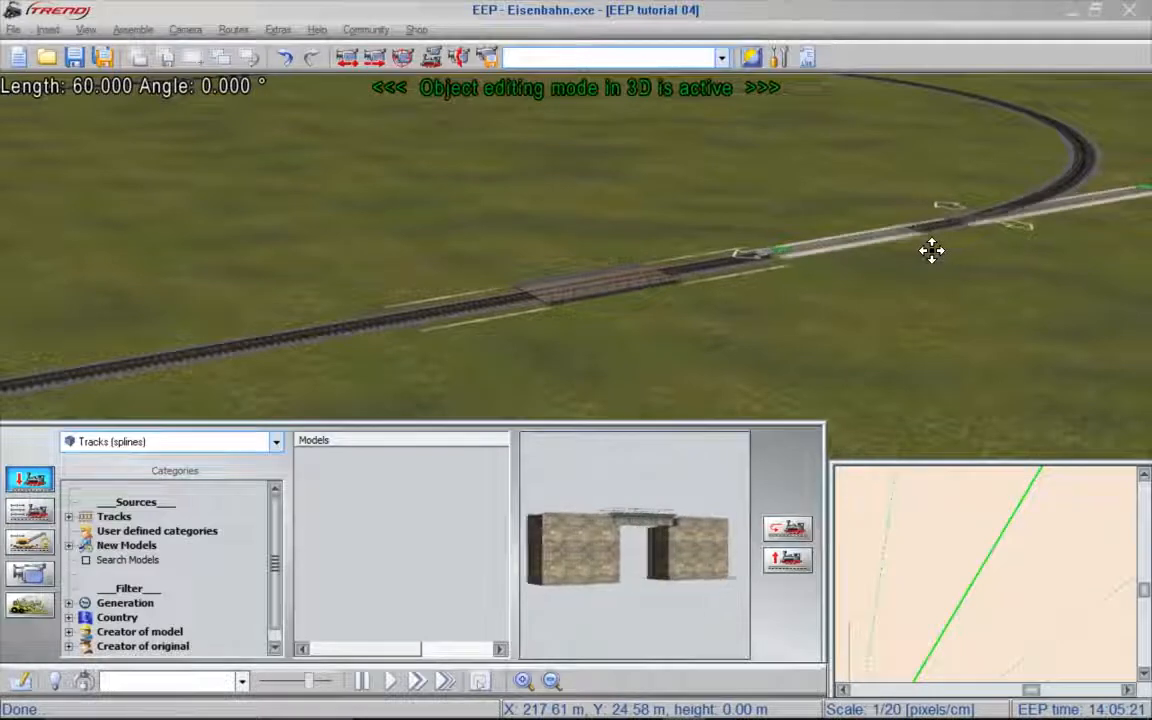
- Pull the far end of the straight section back to the start of the curved track to close the gap, and deselect it
{"action": "key", "text": "Right"}
{"action": "scroll", "coordinate": [747, 139], "scroll_direction": "up", "scroll_amount": 6}
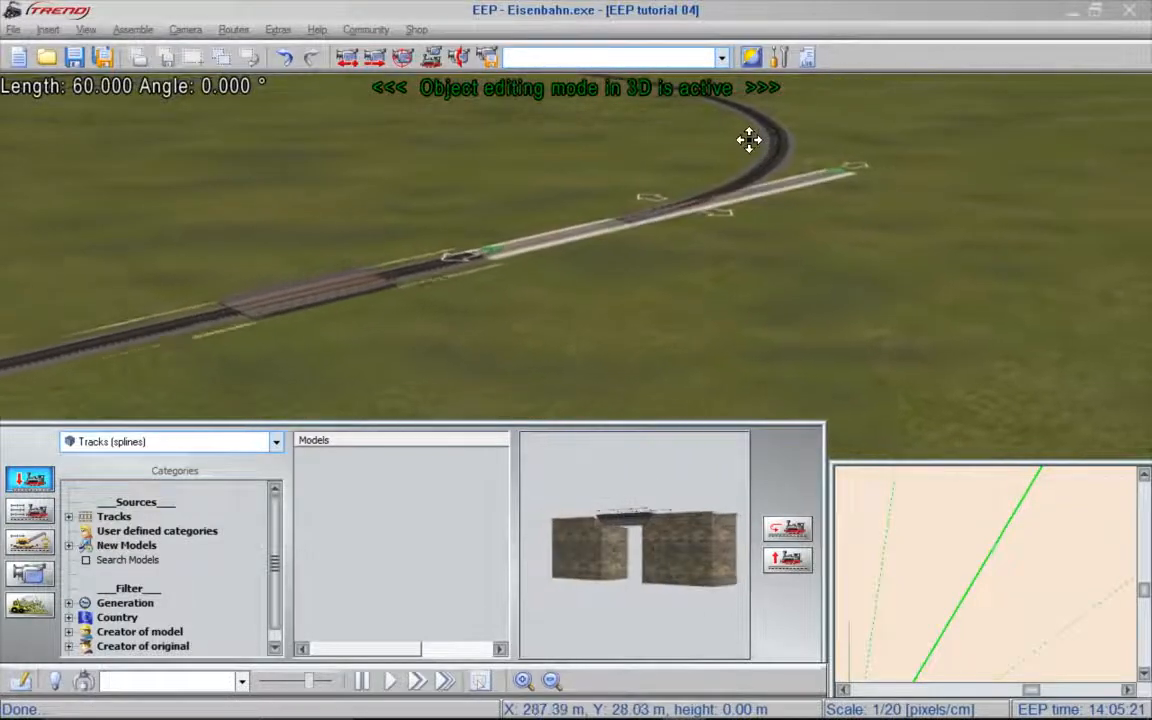
{"action": "scroll", "coordinate": [747, 139], "scroll_direction": "up", "scroll_amount": 2}
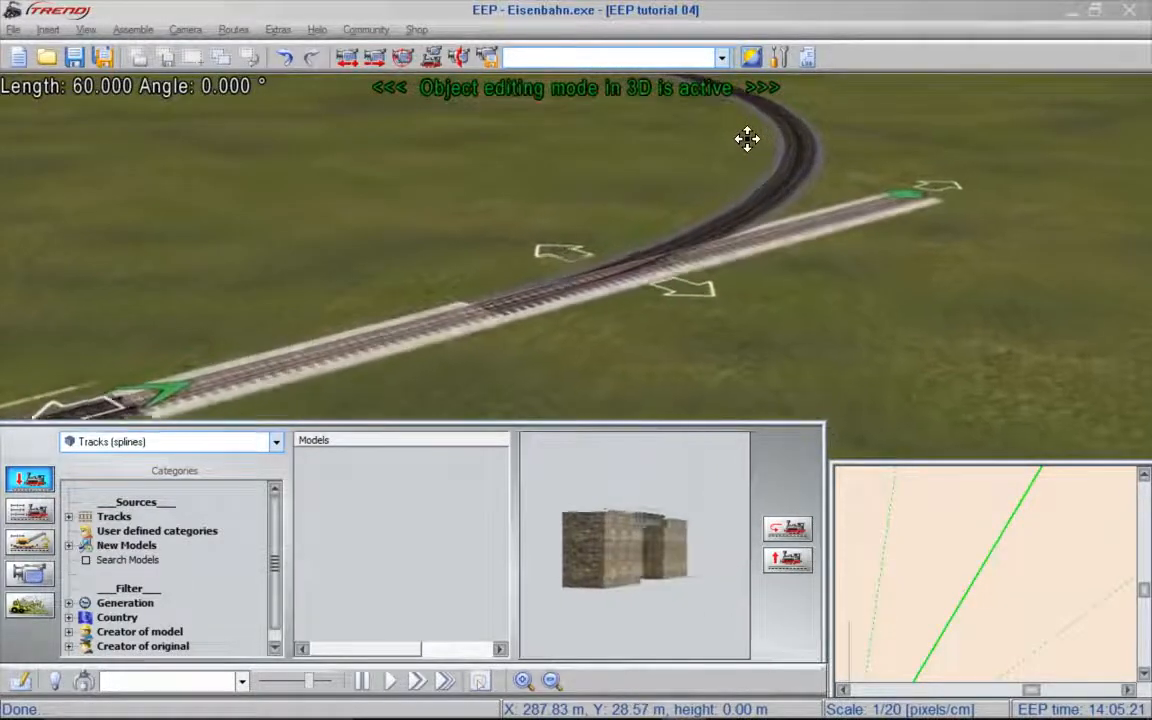
{"action": "right_click_drag", "start_coordinate": [742, 337], "coordinate": [763, 269]}
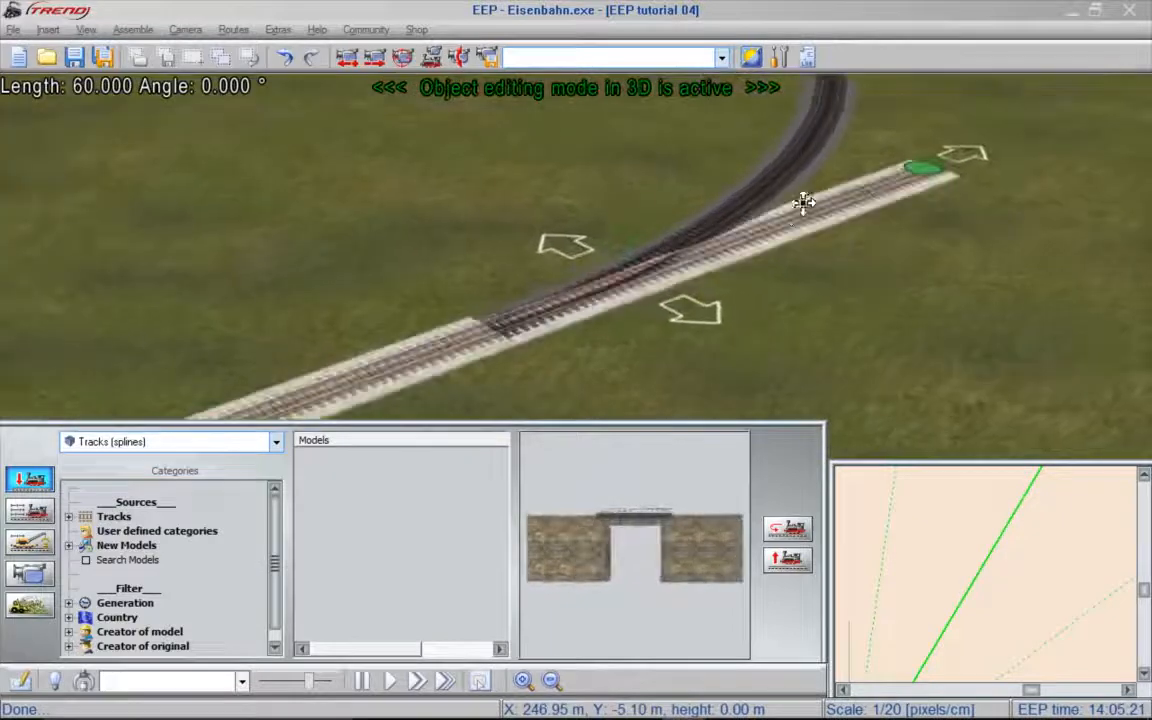
{"action": "left_click_drag", "start_coordinate": [920, 170], "coordinate": [462, 338]}
{"action": "right_click", "coordinate": [747, 332]}
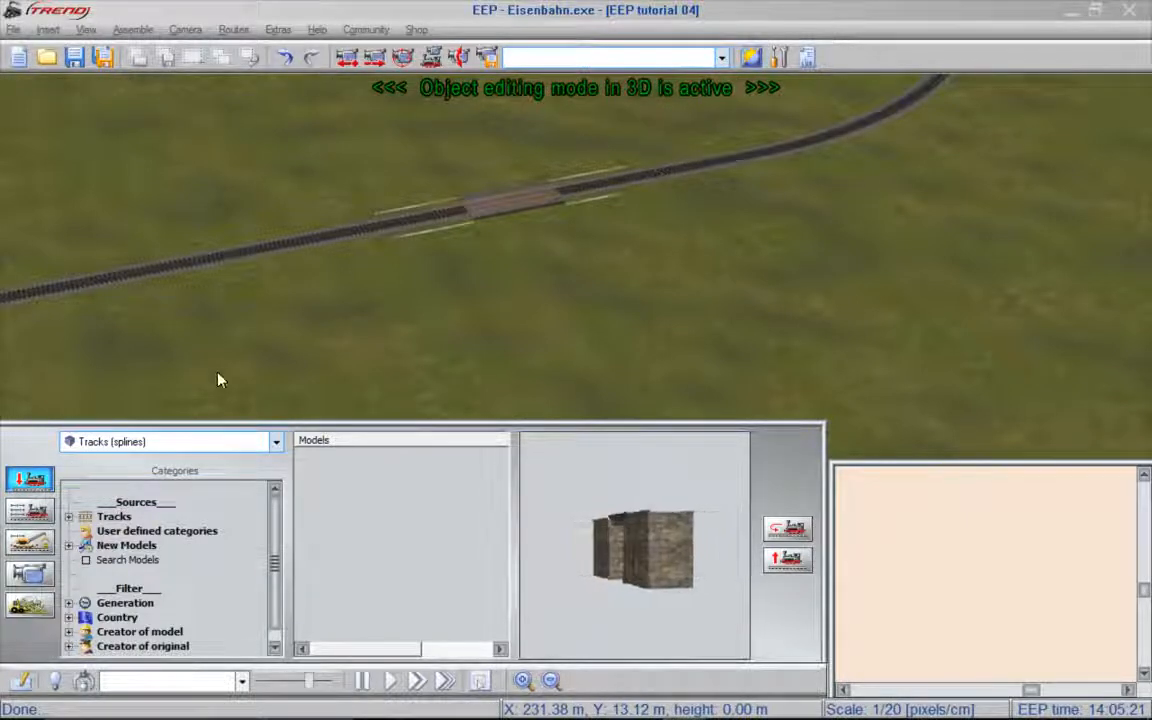
- In 3D surface creation, lower a flat pit beneath the bridge to about -7.6 m using the plateau tool, brush size 6 and intensity 30
{"action": "left_click", "coordinate": [25, 614]}
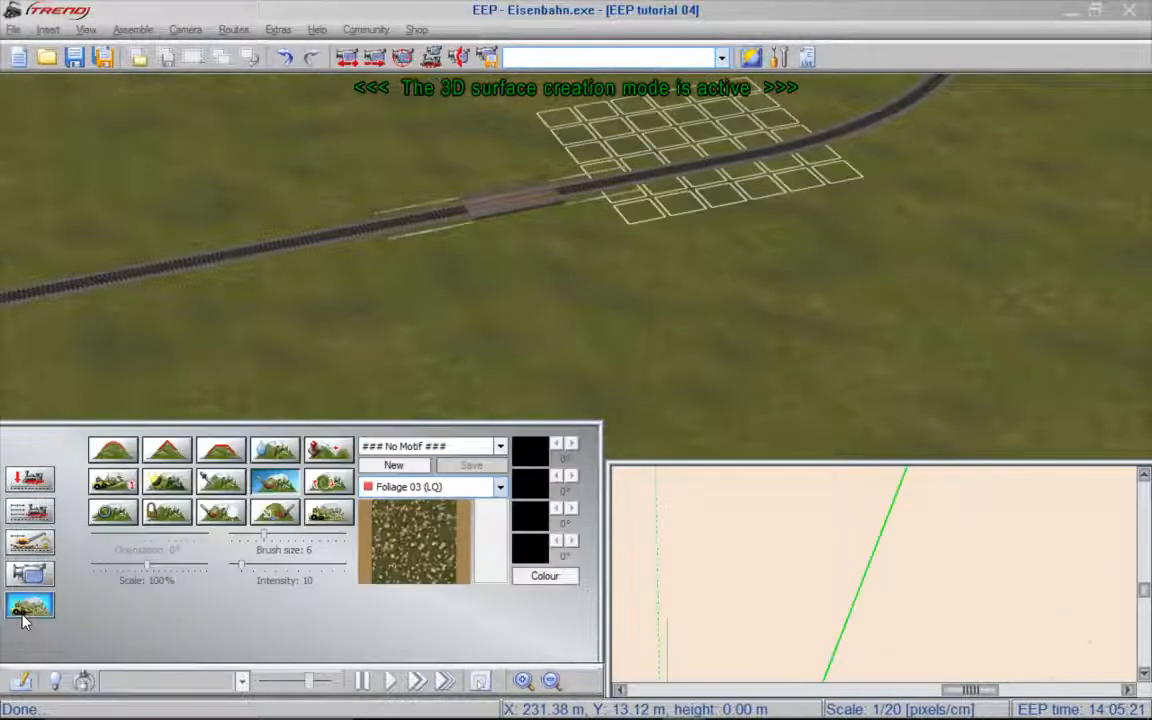
{"action": "left_click", "coordinate": [222, 451]}
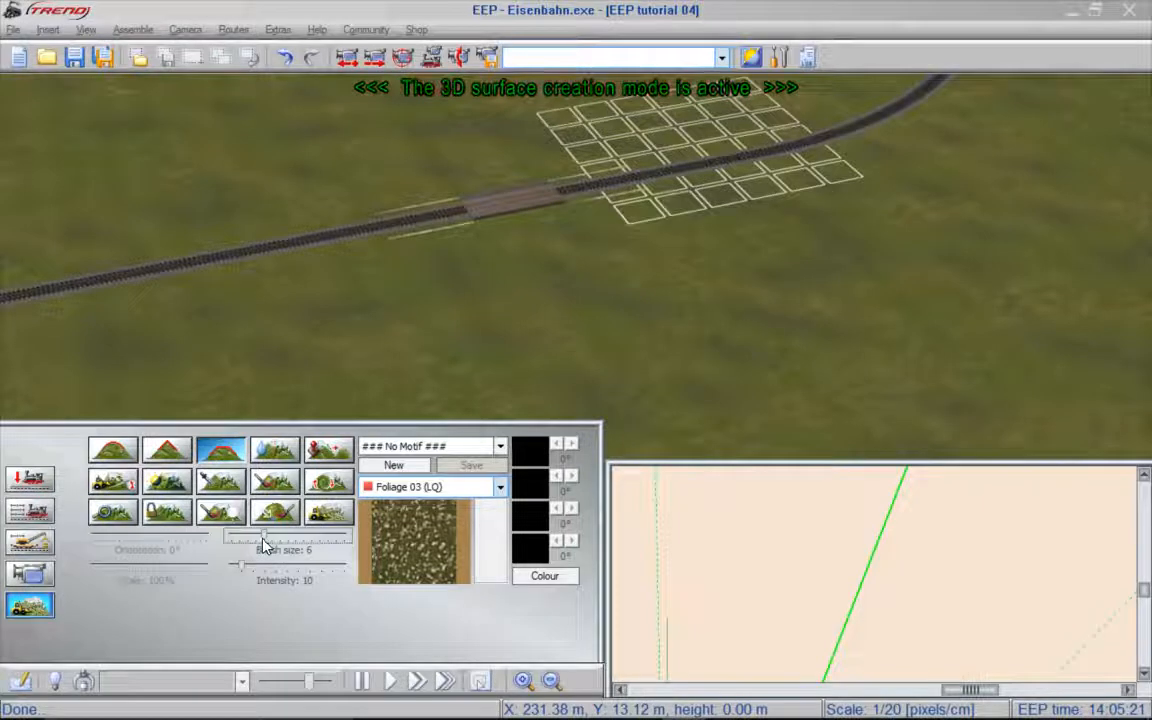
{"action": "left_click_drag", "start_coordinate": [238, 571], "coordinate": [271, 572]}
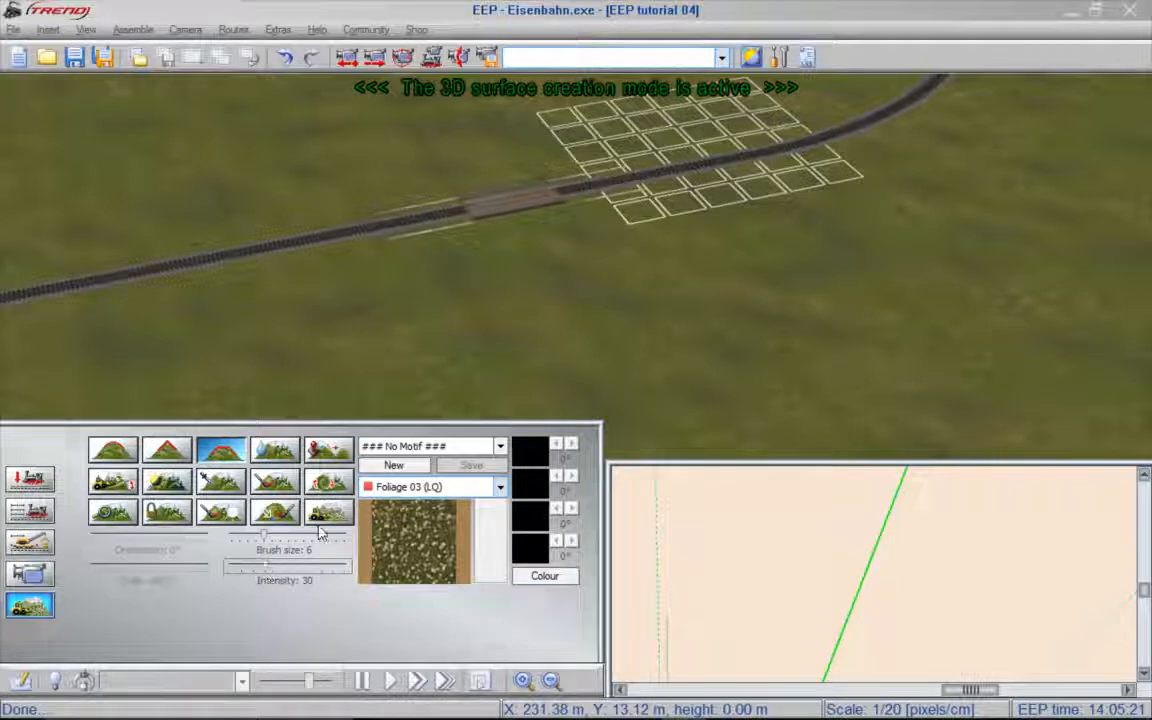
{"action": "scroll", "coordinate": [500, 217], "scroll_direction": "up", "scroll_amount": 5}
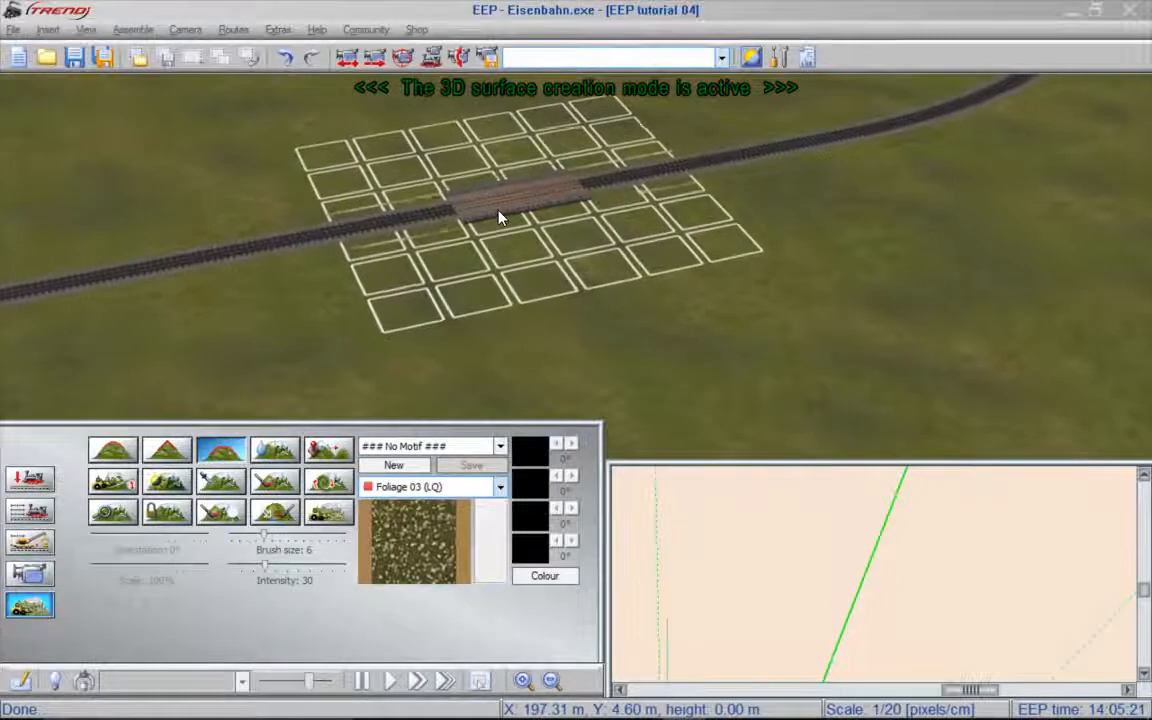
{"action": "scroll", "coordinate": [500, 217], "scroll_direction": "up", "scroll_amount": 2}
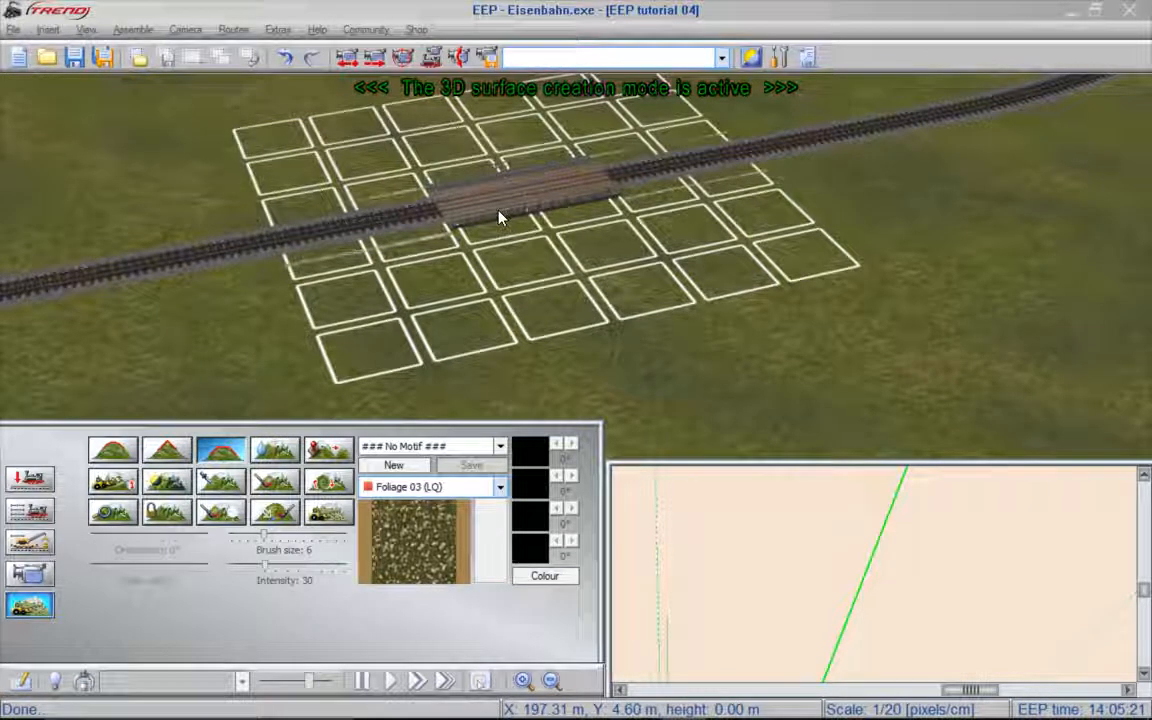
{"action": "key", "text": "ctrl"}
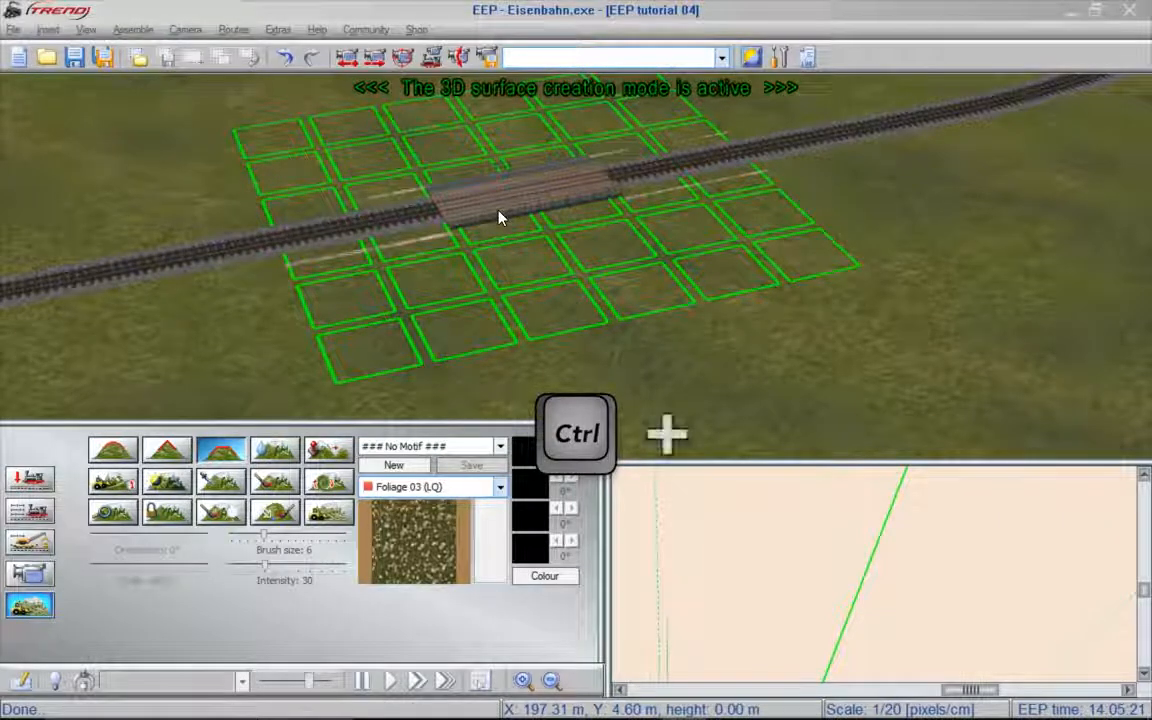
{"action": "scroll", "coordinate": [500, 217], "scroll_direction": "down", "scroll_amount": 3, "text": "ctrl"}
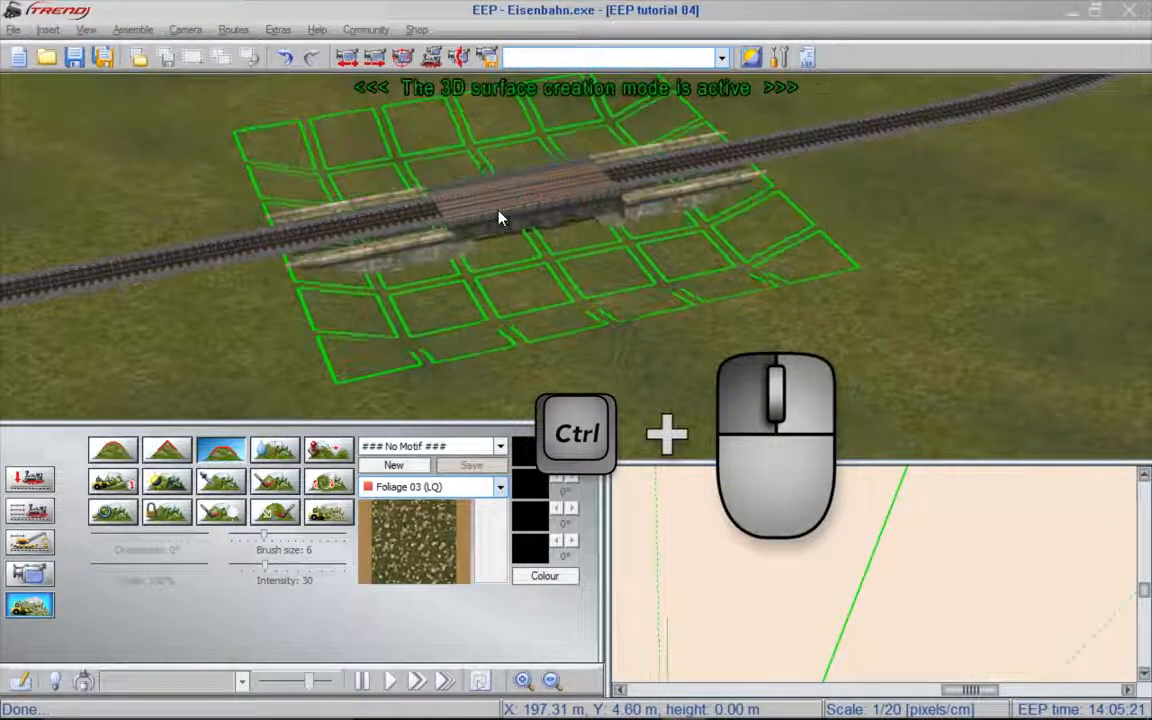
{"action": "scroll", "coordinate": [500, 217], "scroll_direction": "down", "scroll_amount": 5, "text": "ctrl"}
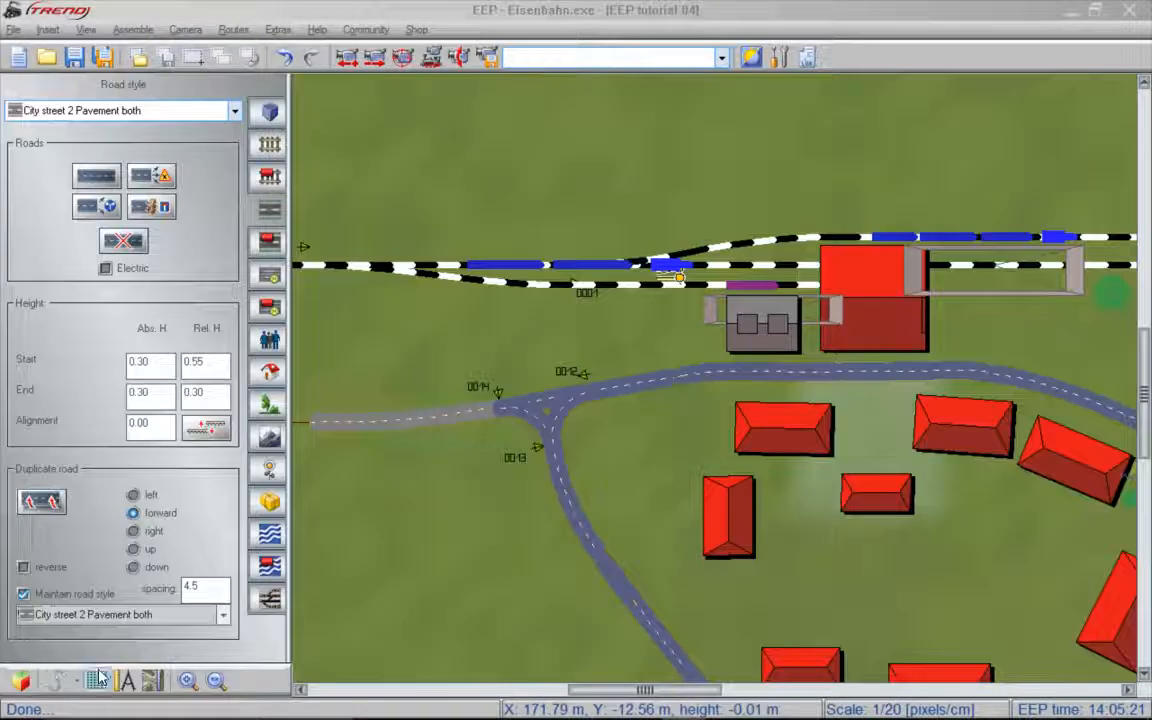
- In the 2D plan, place a Blue creek (pp) water spline starting in the pit beneath the bridge
{"action": "left_click_drag", "start_coordinate": [645, 692], "coordinate": [869, 681]}
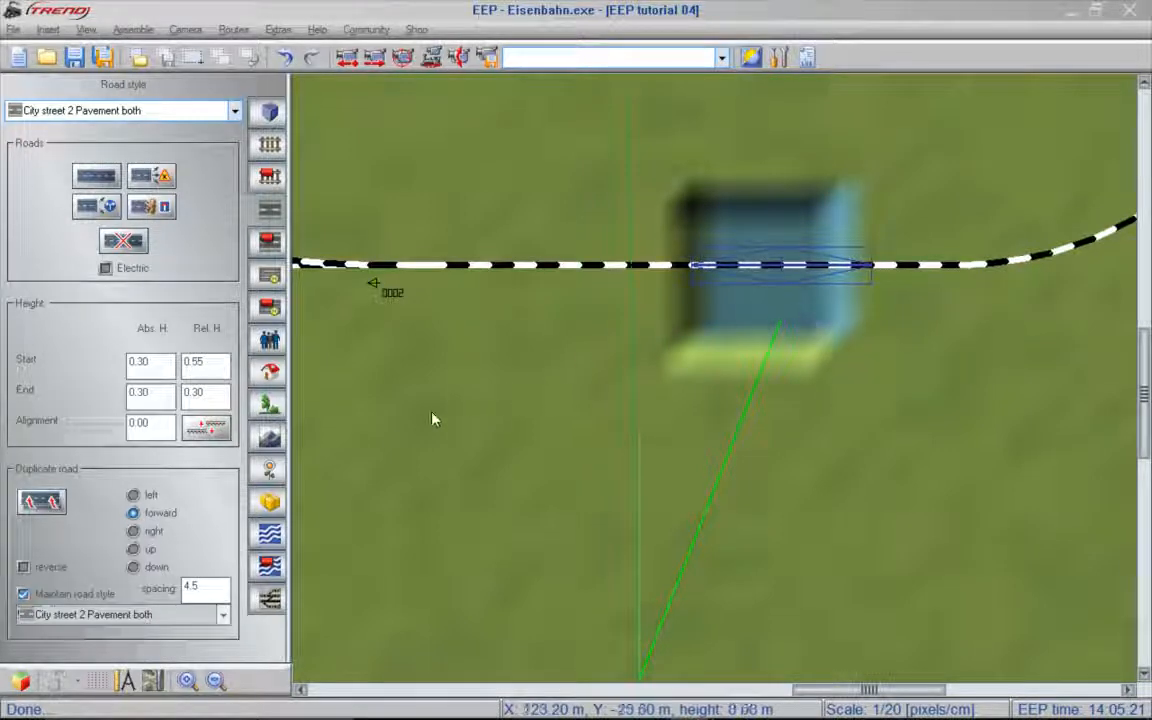
{"action": "left_click", "coordinate": [270, 536]}
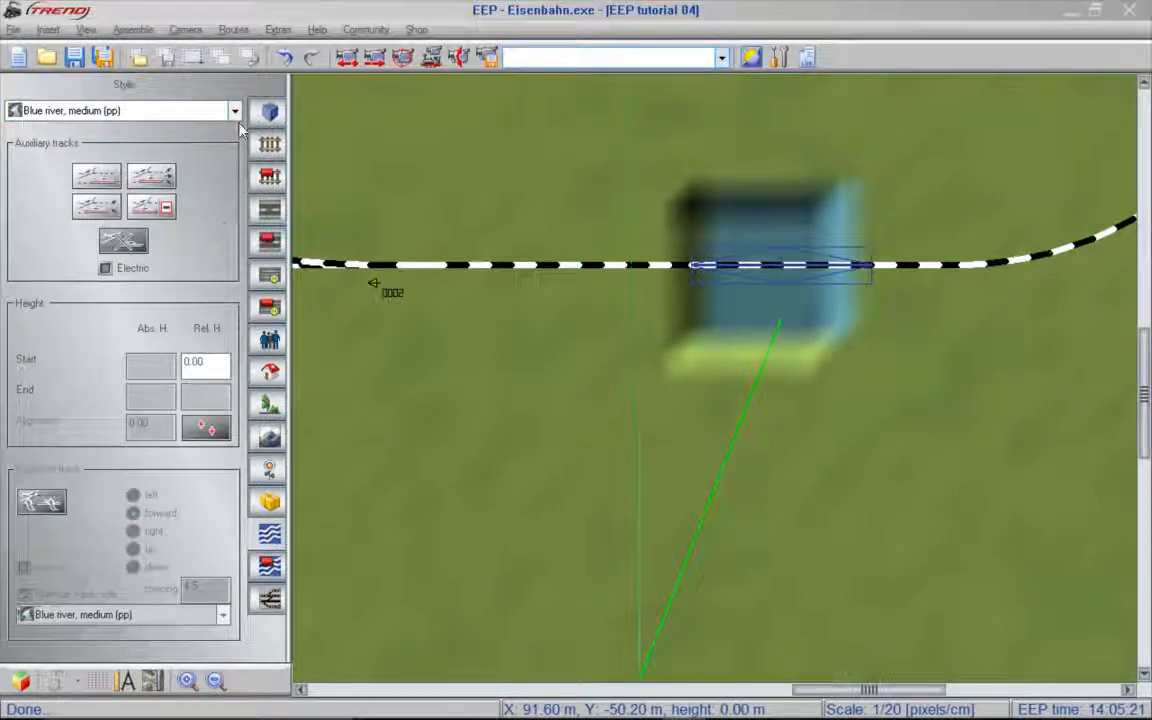
{"action": "left_click", "coordinate": [236, 111]}
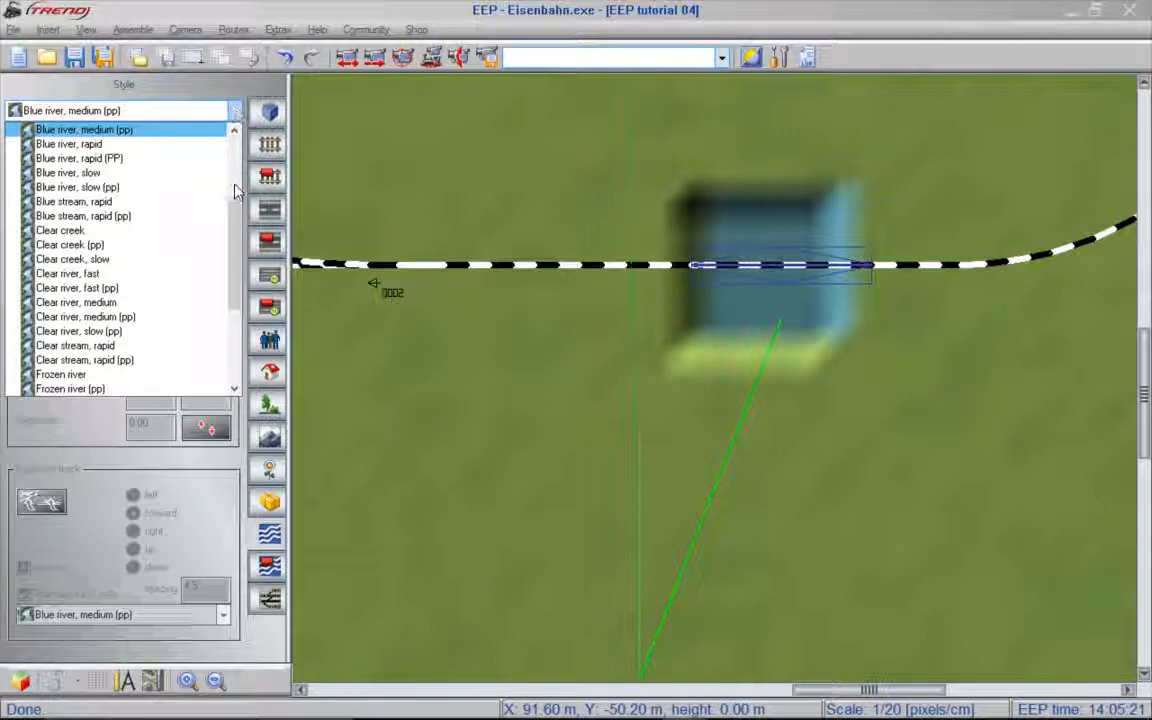
{"action": "left_click_drag", "start_coordinate": [237, 229], "coordinate": [225, 198]}
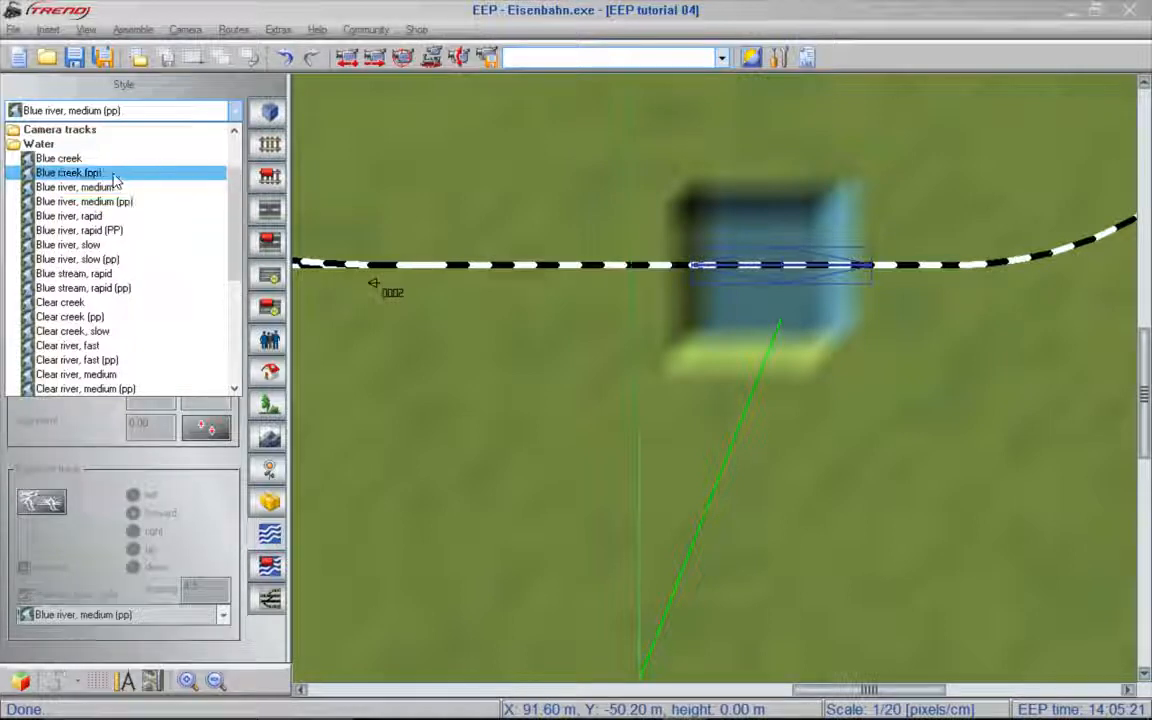
{"action": "left_click", "coordinate": [63, 177]}
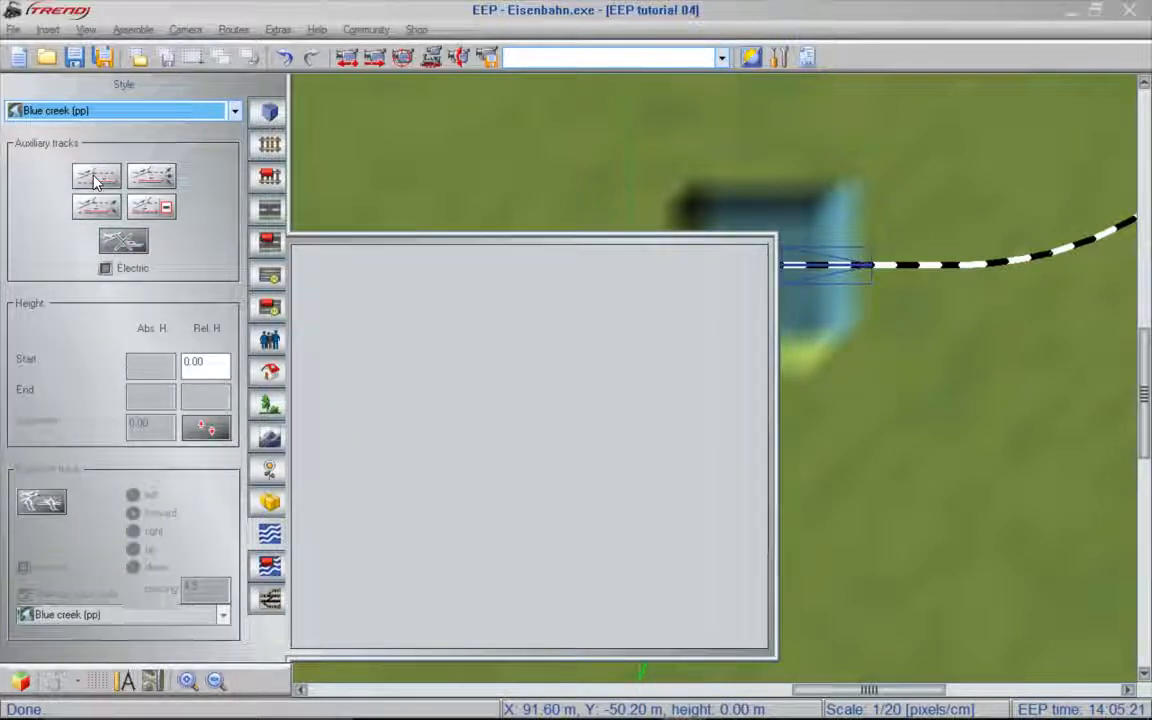
{"action": "left_click", "coordinate": [96, 178]}
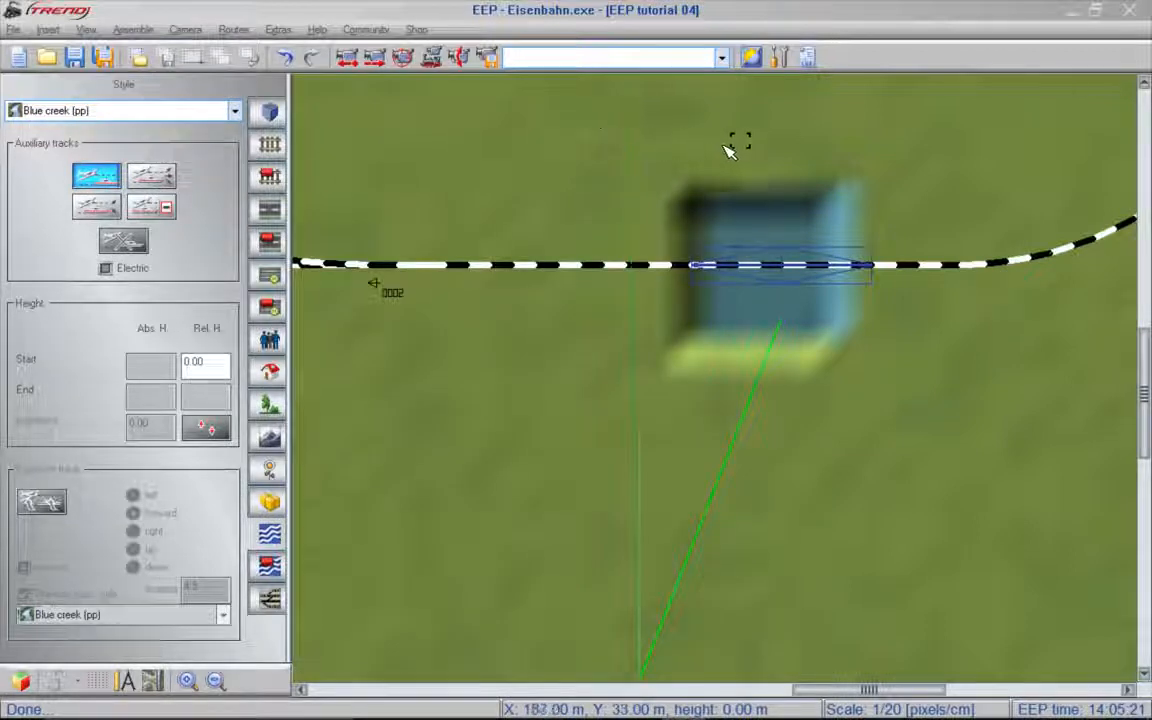
{"action": "left_click", "coordinate": [773, 272]}
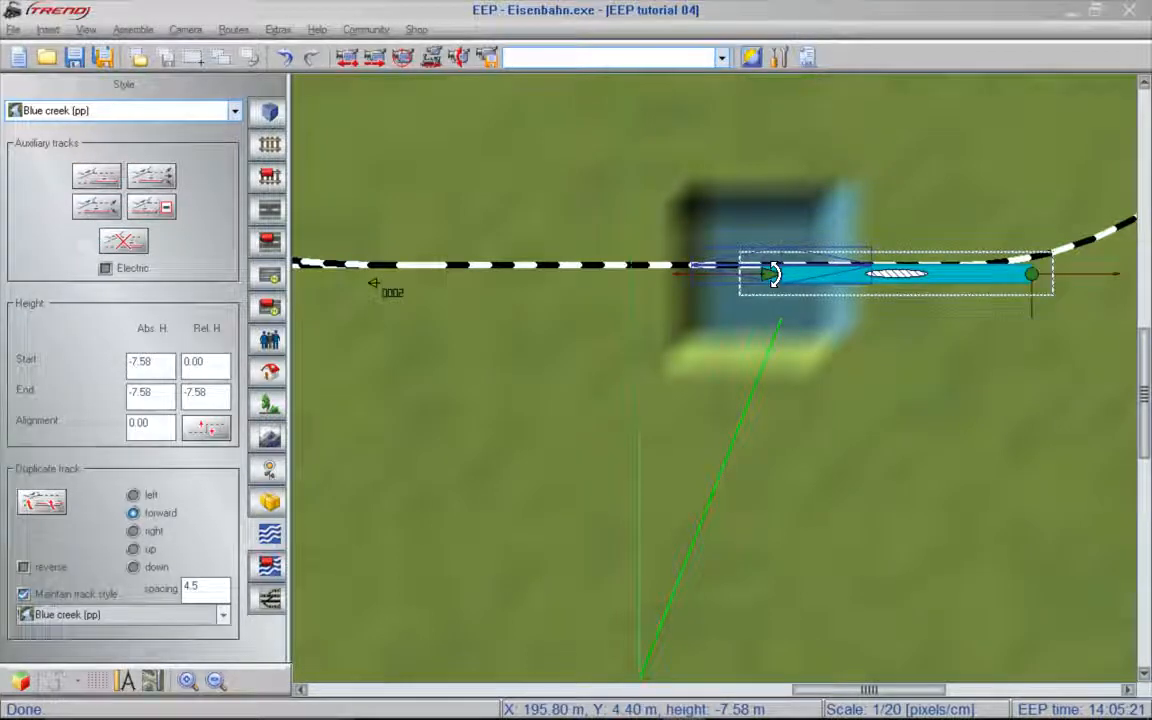
- Turn the creek section at right angles to the railway, and in 3D object editing move it into the gap beneath the bridge
{"action": "left_click", "coordinate": [775, 275]}
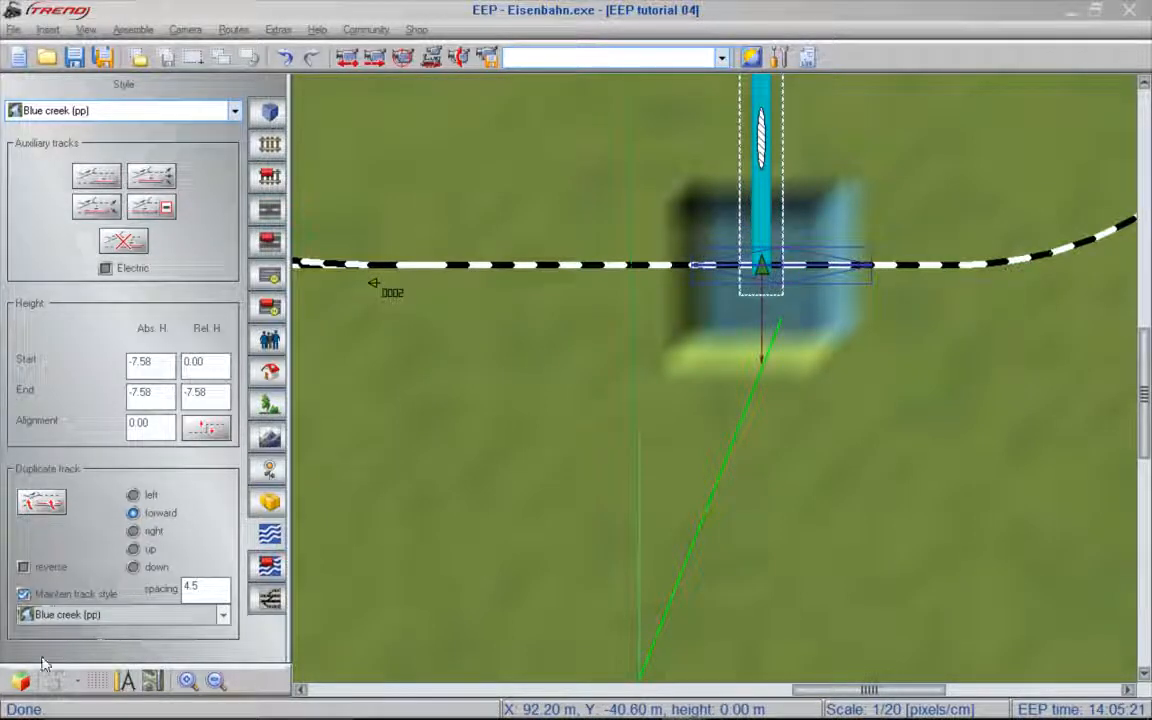
{"action": "left_click", "coordinate": [22, 683]}
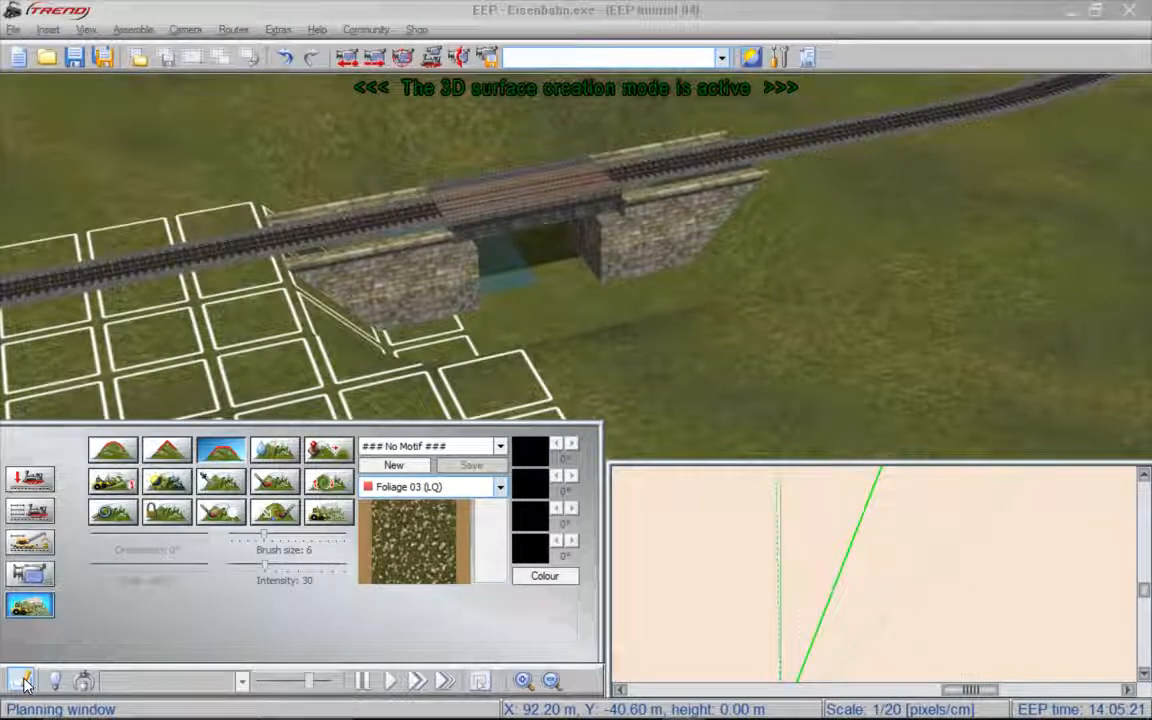
{"action": "left_click", "coordinate": [30, 480]}
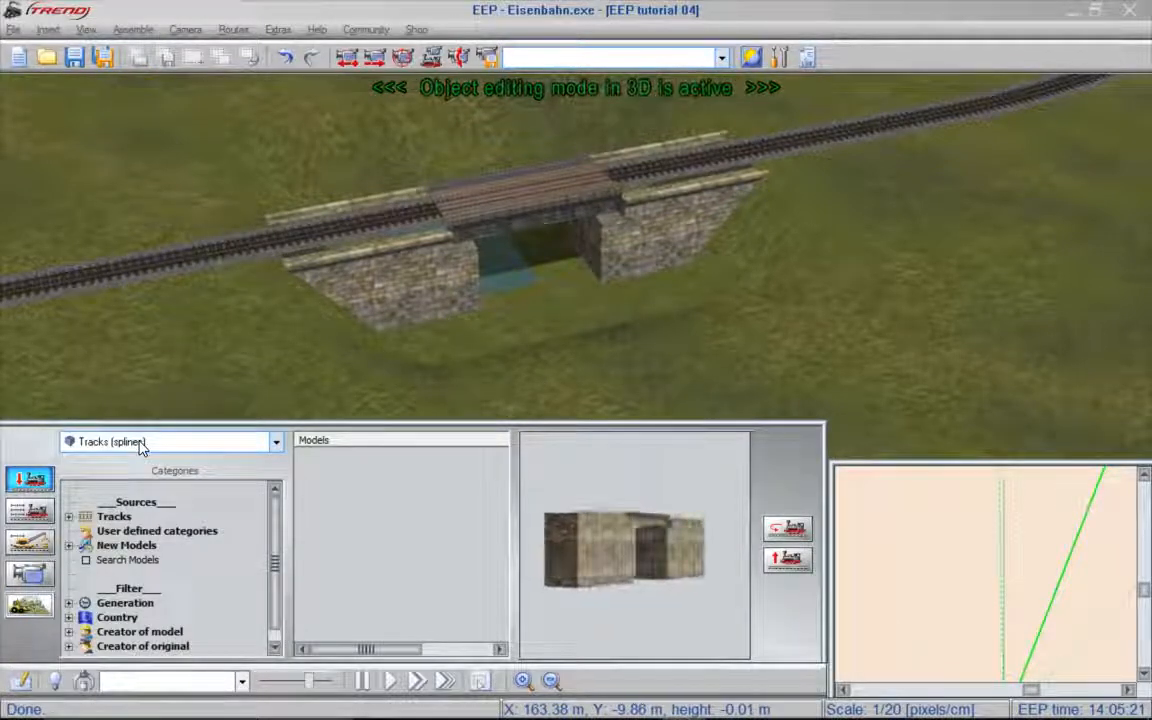
{"action": "left_click", "coordinate": [495, 260]}
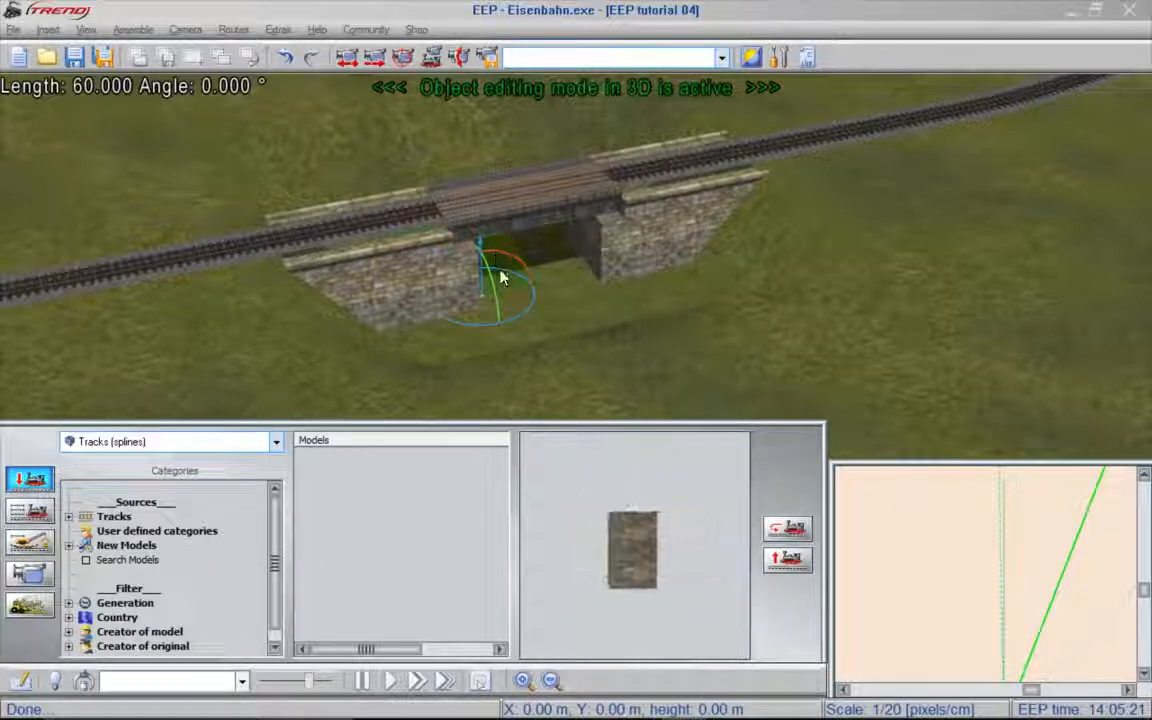
{"action": "right_click_drag", "start_coordinate": [542, 338], "coordinate": [669, 334]}
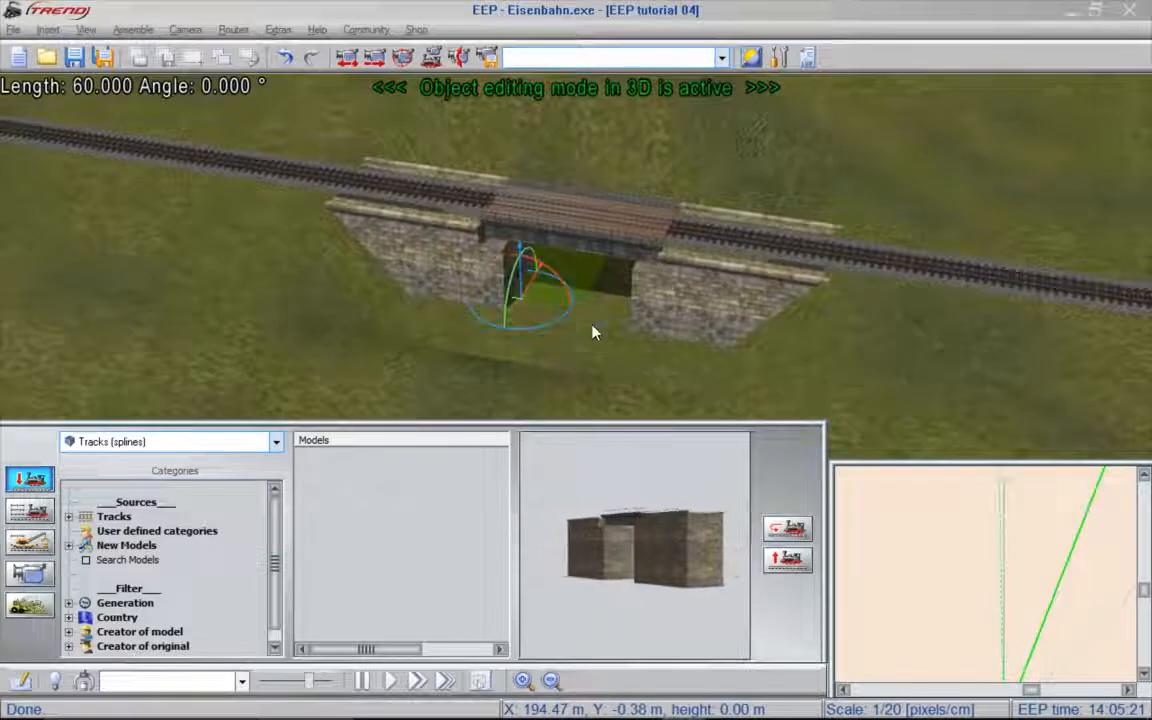
{"action": "left_click_drag", "start_coordinate": [500, 294], "coordinate": [560, 355]}
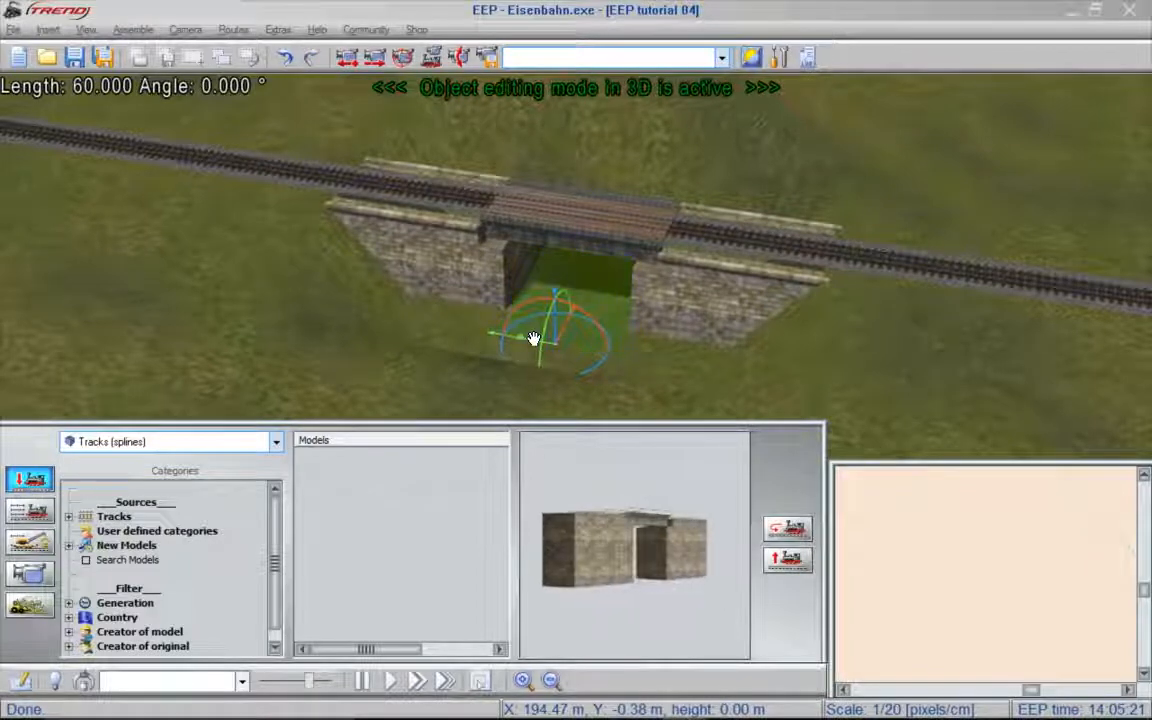
{"action": "left_click", "coordinate": [533, 339]}
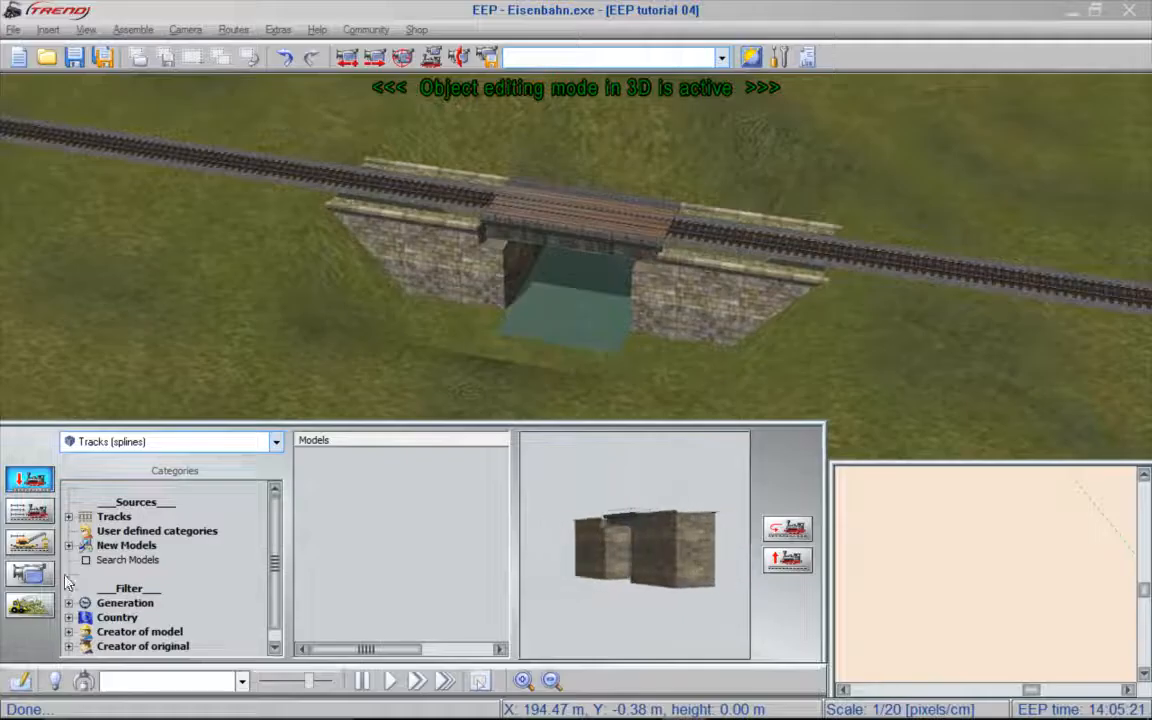
- In the 2D plan, bend the creek's northern end west and extend it with three forward duplicates, curving them toward the wooded hill
{"action": "left_click", "coordinate": [24, 681]}
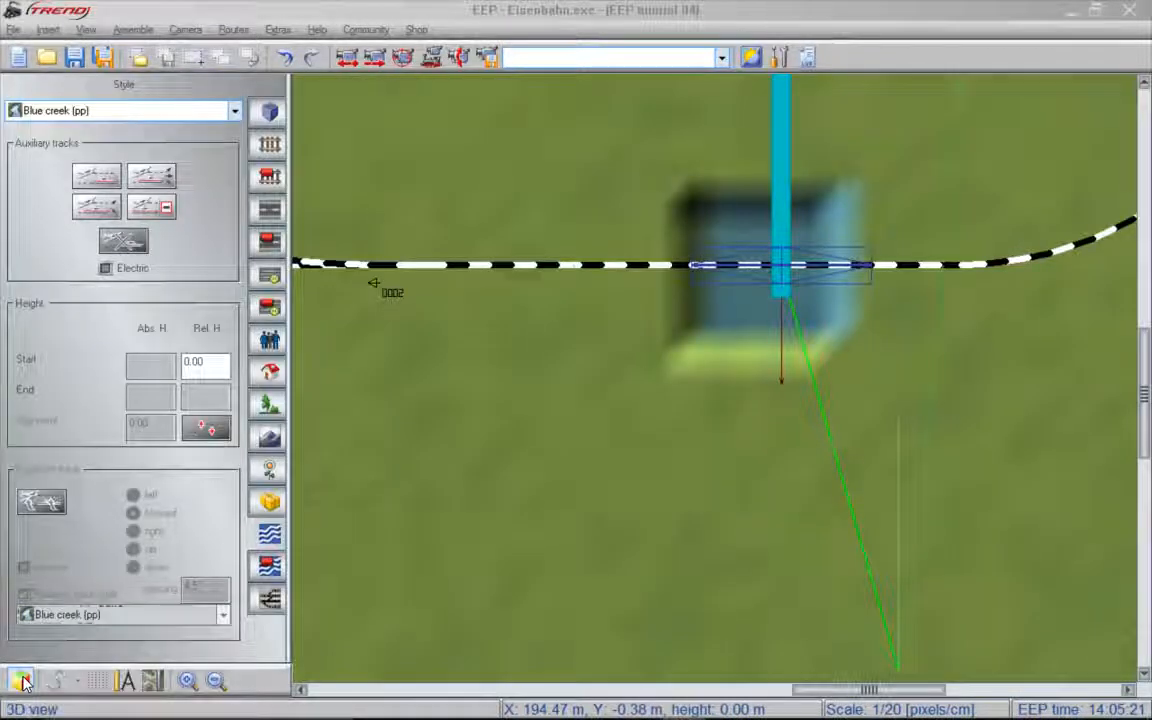
{"action": "scroll", "coordinate": [900, 369], "scroll_direction": "down", "scroll_amount": 3}
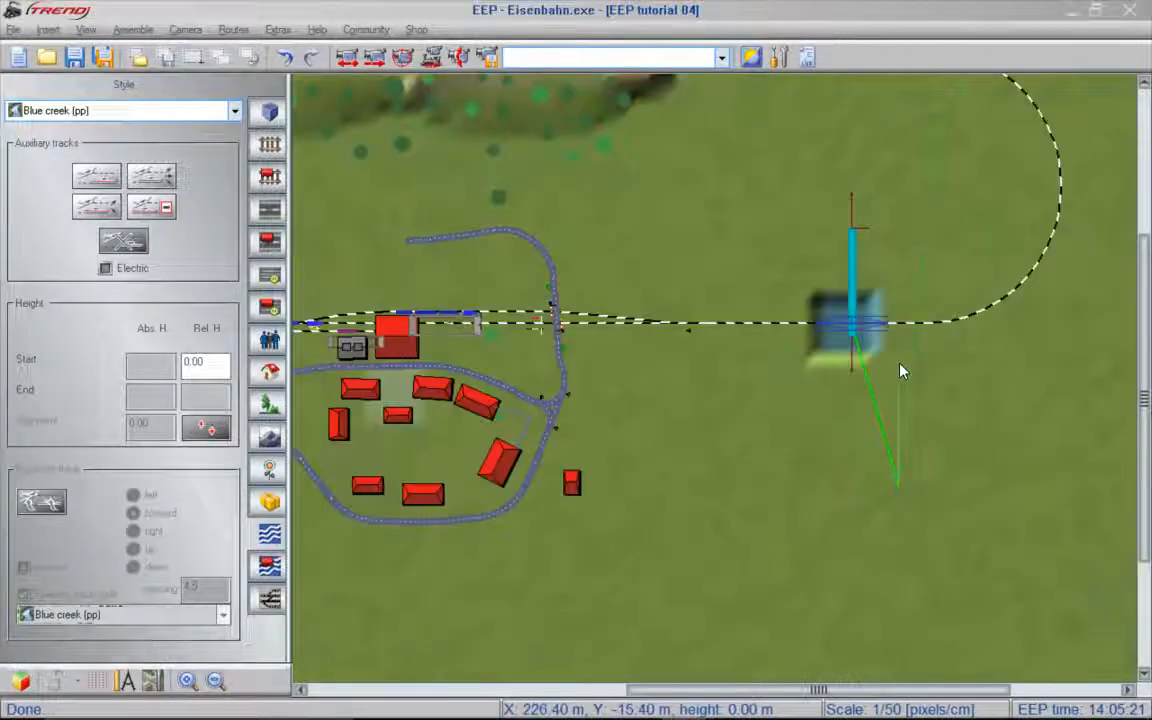
{"action": "left_click", "coordinate": [858, 229]}
{"action": "left_click_drag", "start_coordinate": [863, 229], "coordinate": [805, 252]}
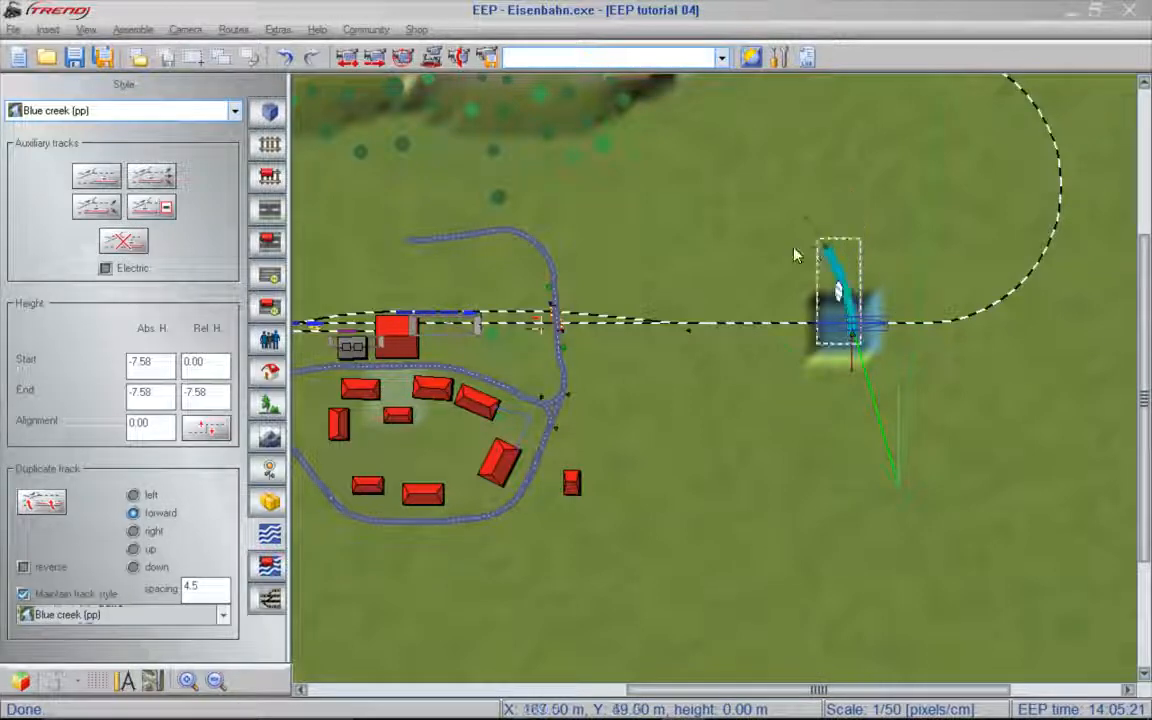
{"action": "left_click", "coordinate": [41, 501]}
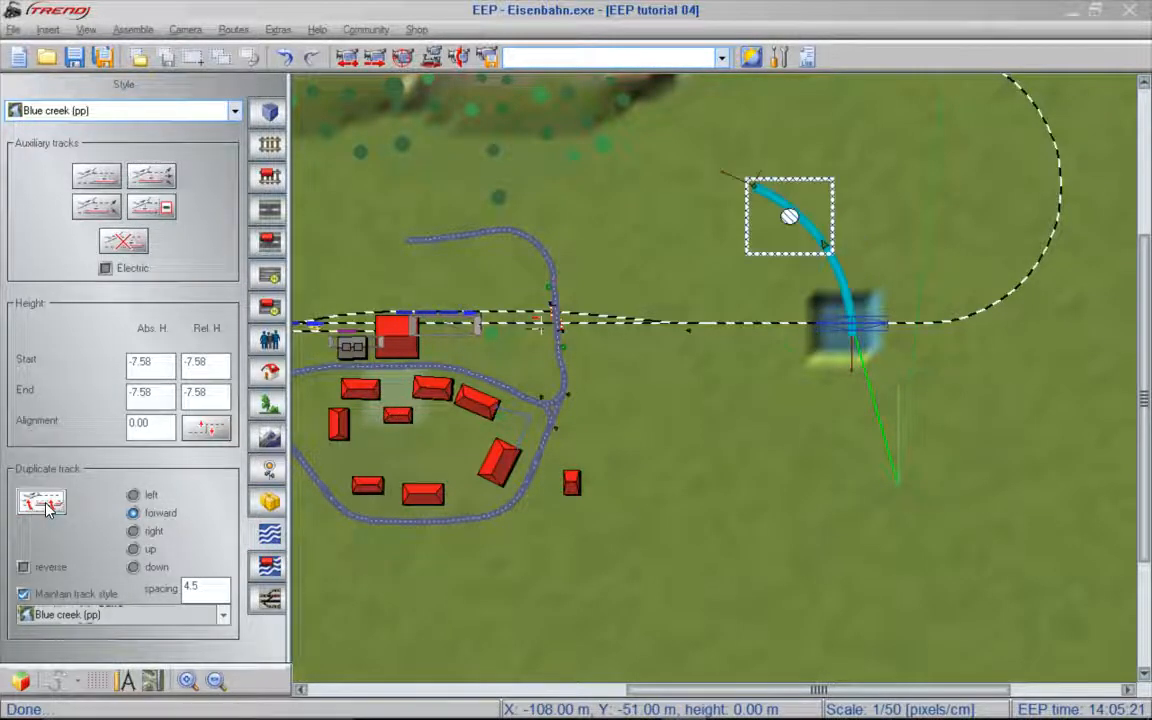
{"action": "left_click_drag", "start_coordinate": [756, 182], "coordinate": [757, 198]}
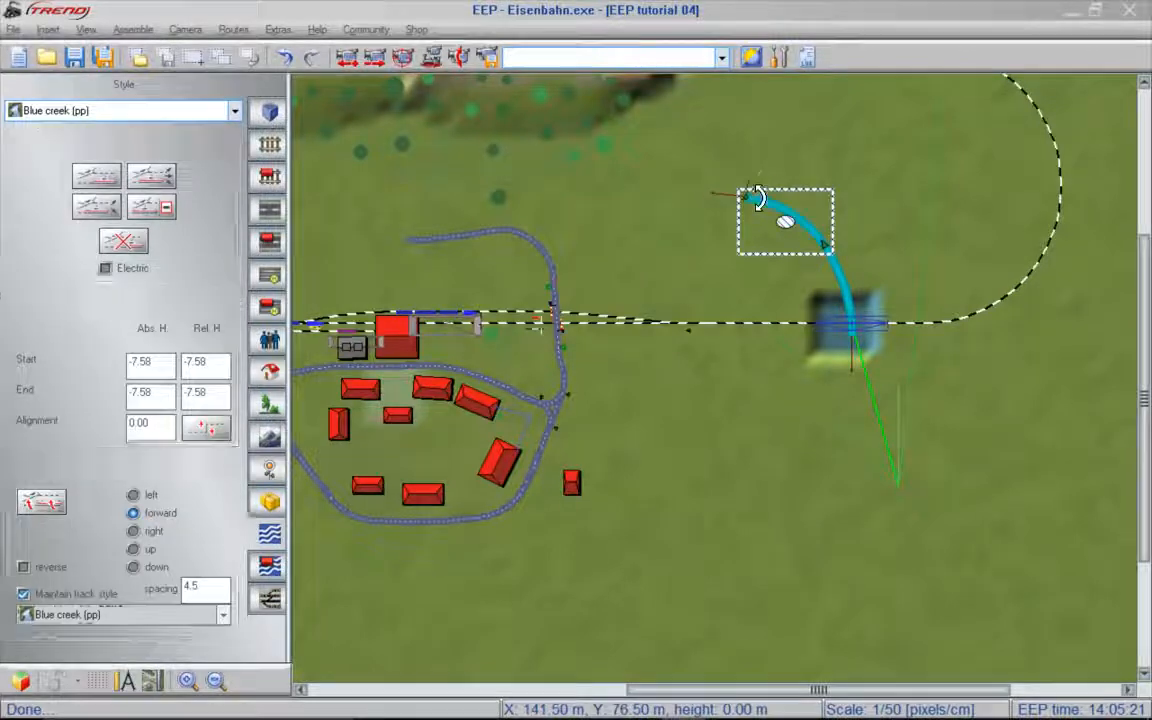
{"action": "left_click", "coordinate": [41, 501]}
{"action": "left_click_drag", "start_coordinate": [671, 226], "coordinate": [598, 195]}
{"action": "left_click", "coordinate": [41, 501]}
{"action": "left_click_drag", "start_coordinate": [452, 206], "coordinate": [441, 171]}
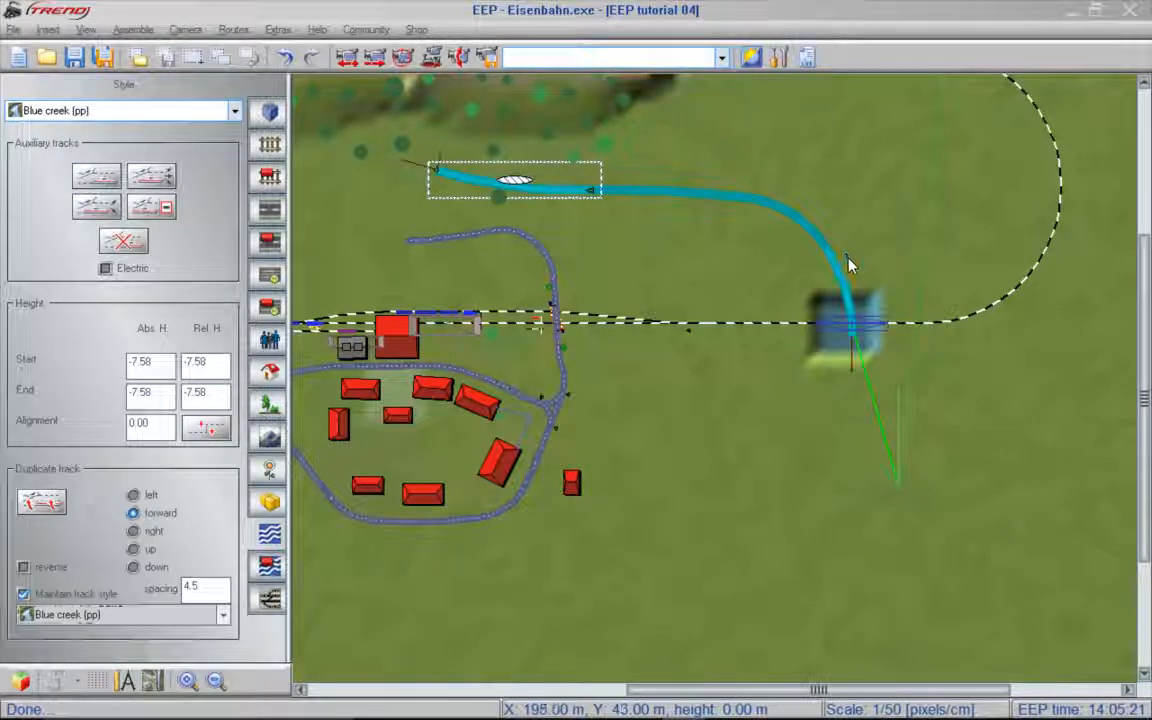
- Attach a new Blue creek (pp) section to the creek's southern end, bend it southeast, and extend it with one curved forward duplicate
{"action": "left_click", "coordinate": [88, 176]}
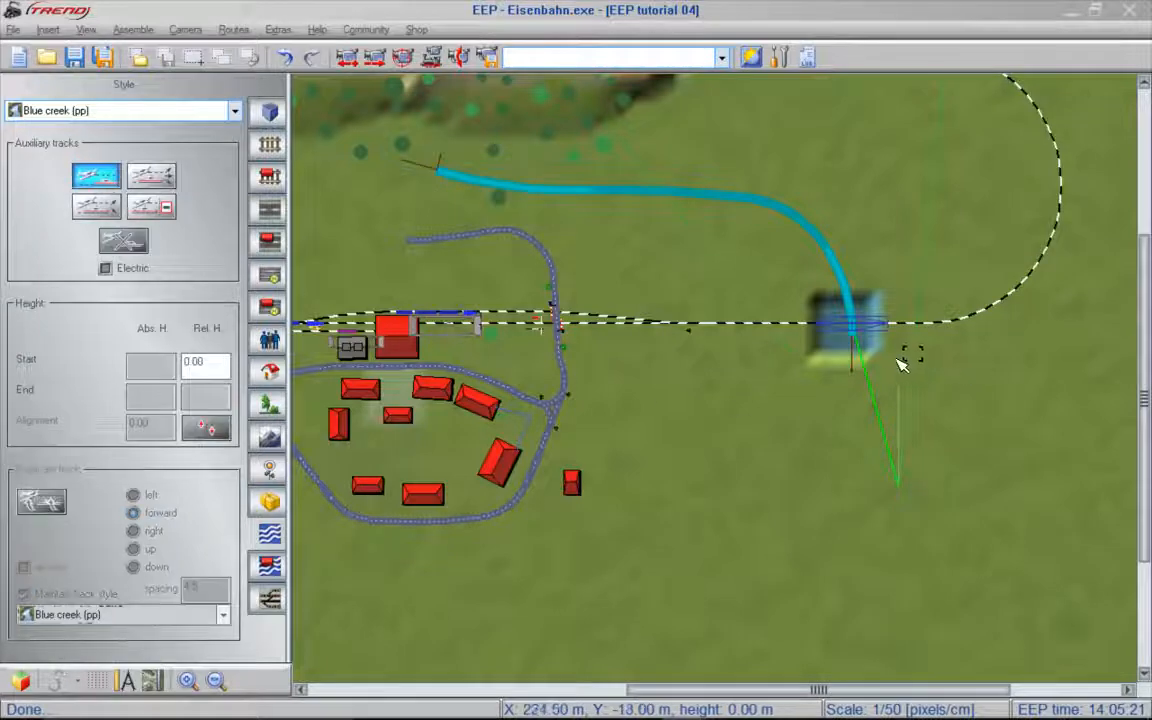
{"action": "left_click", "coordinate": [860, 342]}
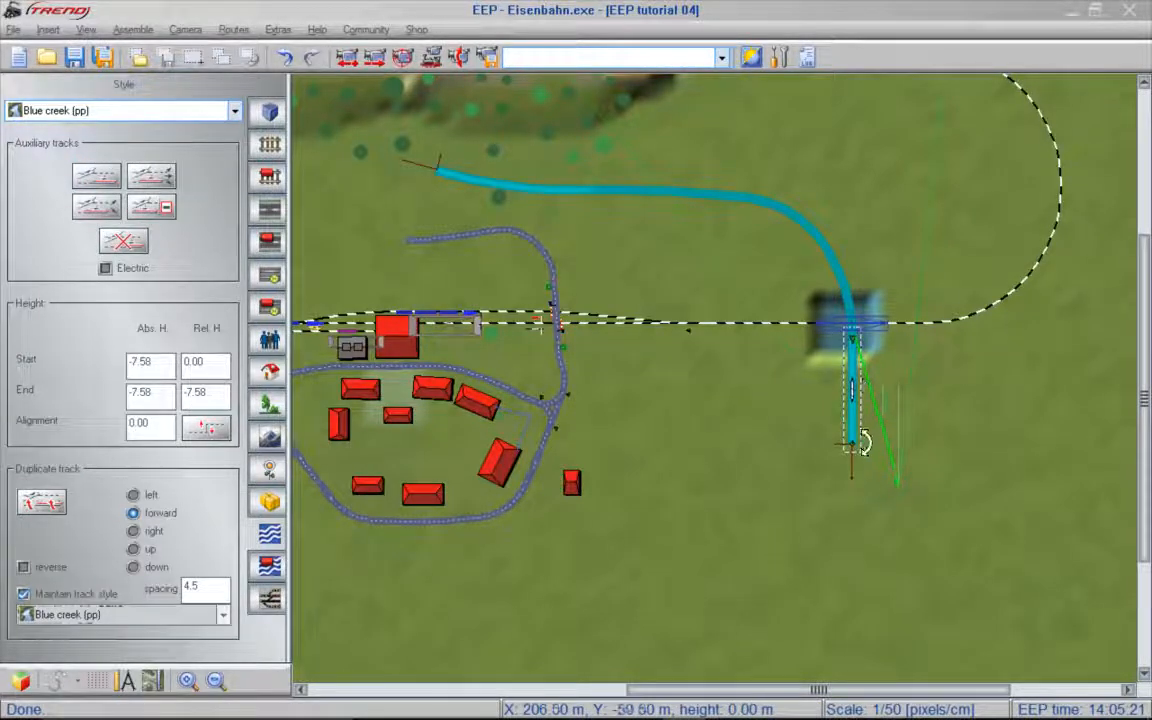
{"action": "left_click_drag", "start_coordinate": [862, 445], "coordinate": [887, 435]}
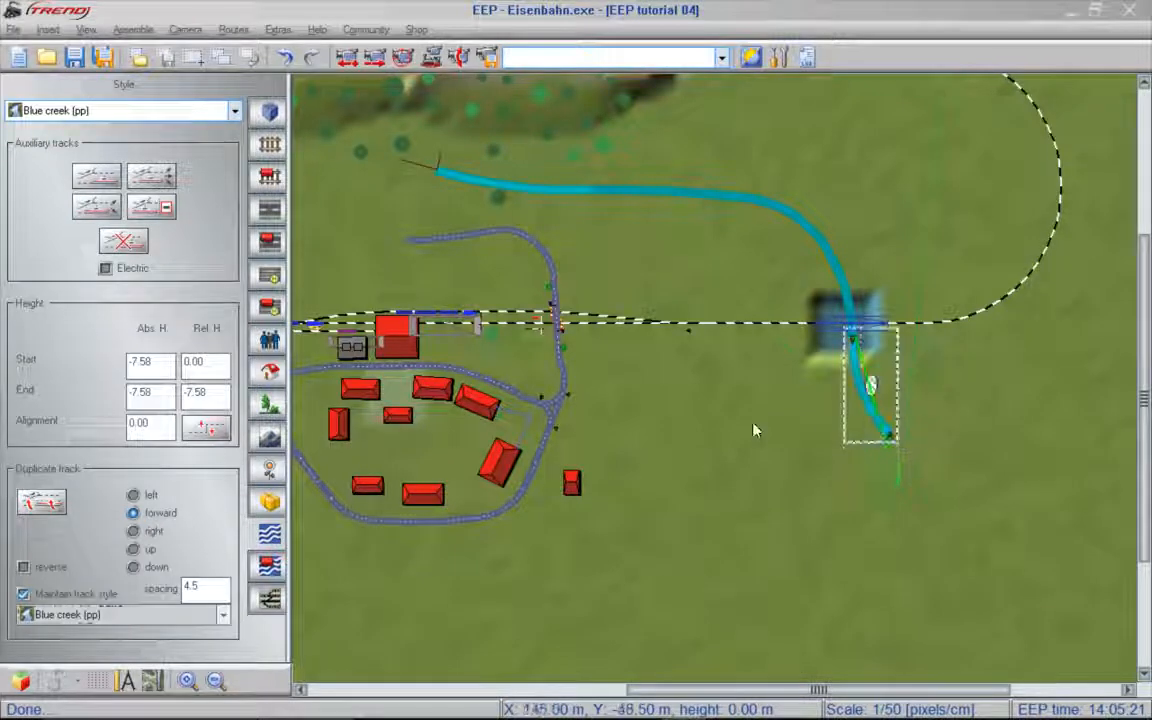
{"action": "left_click", "coordinate": [44, 503]}
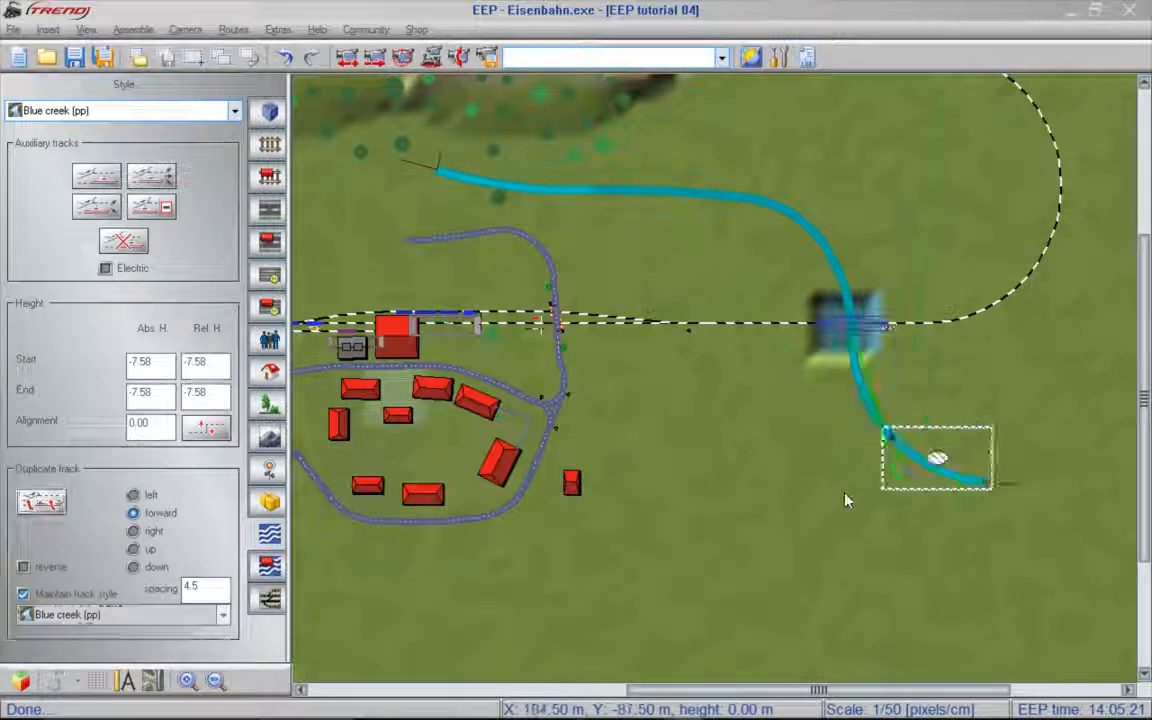
{"action": "mouse_move", "coordinate": [999, 483]}
{"action": "left_mouse_down"}
{"action": "mouse_move", "coordinate": [1001, 497]}
{"action": "mouse_move", "coordinate": [988, 495]}
{"action": "left_mouse_up"}
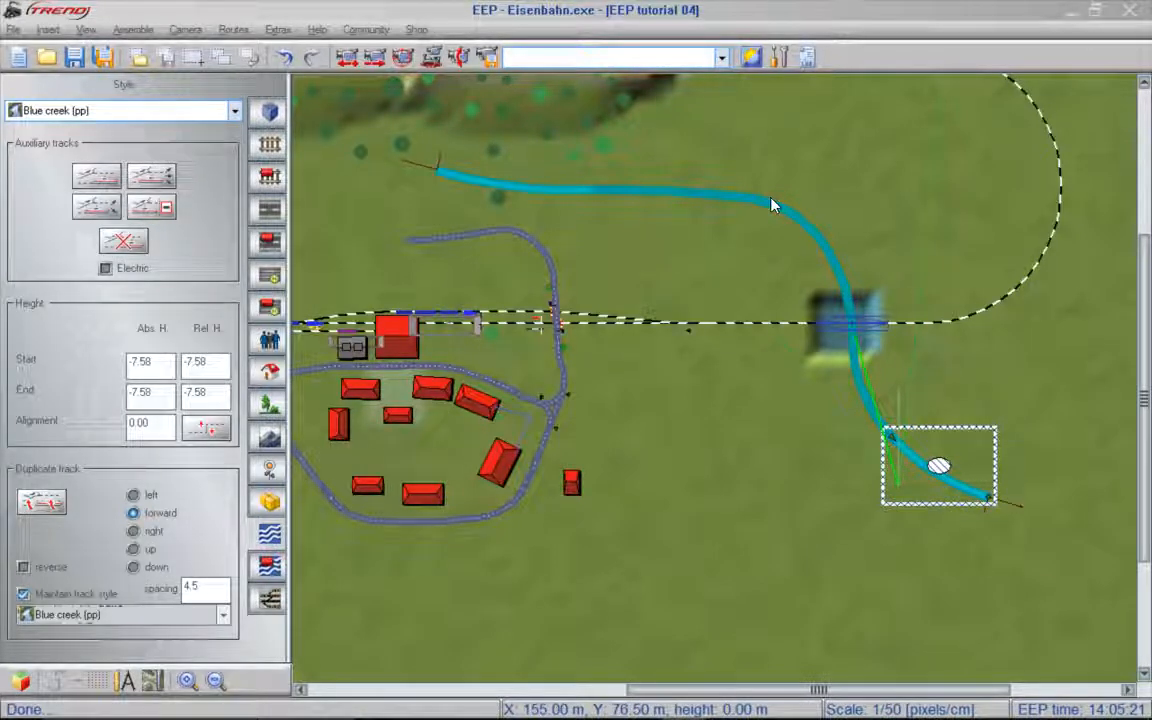
{"action": "left_click", "coordinate": [862, 396]}
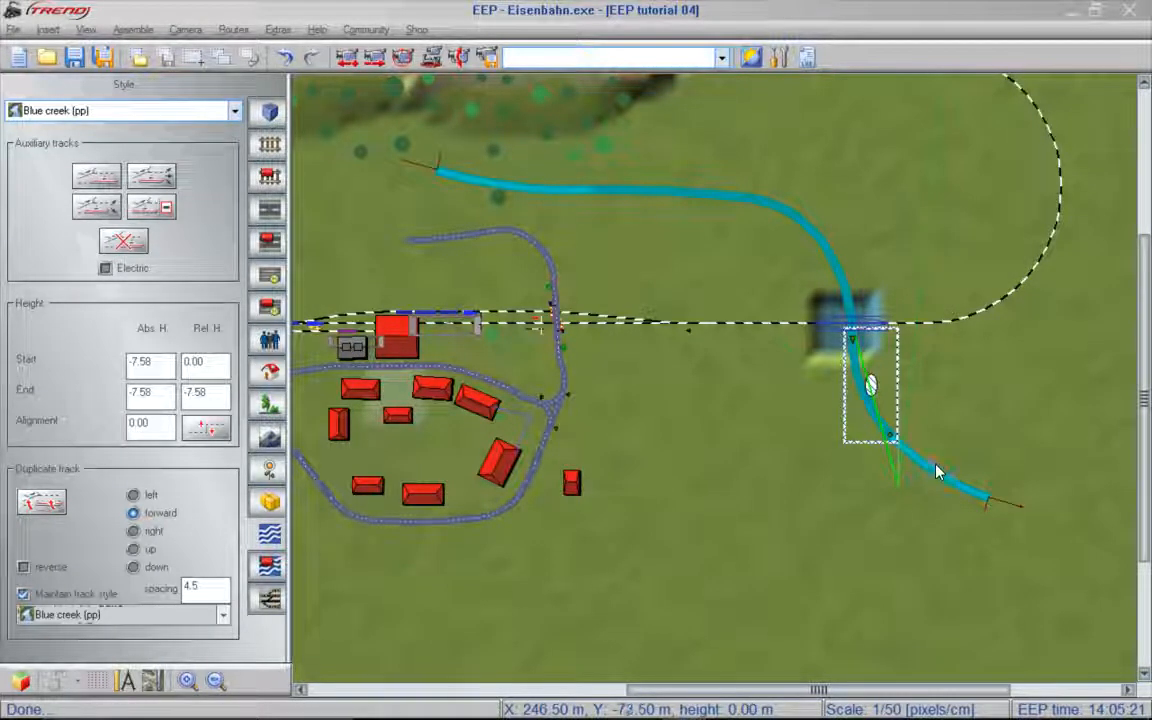
{"action": "left_click", "coordinate": [865, 391]}
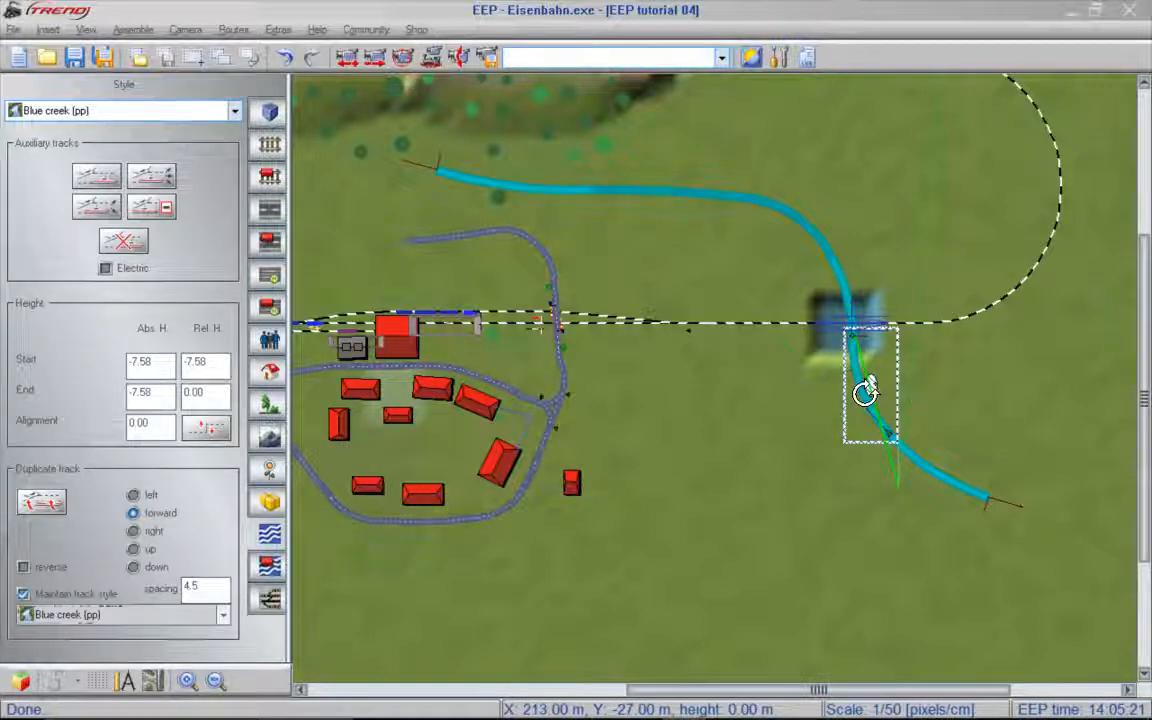
{"action": "left_click", "coordinate": [932, 477]}
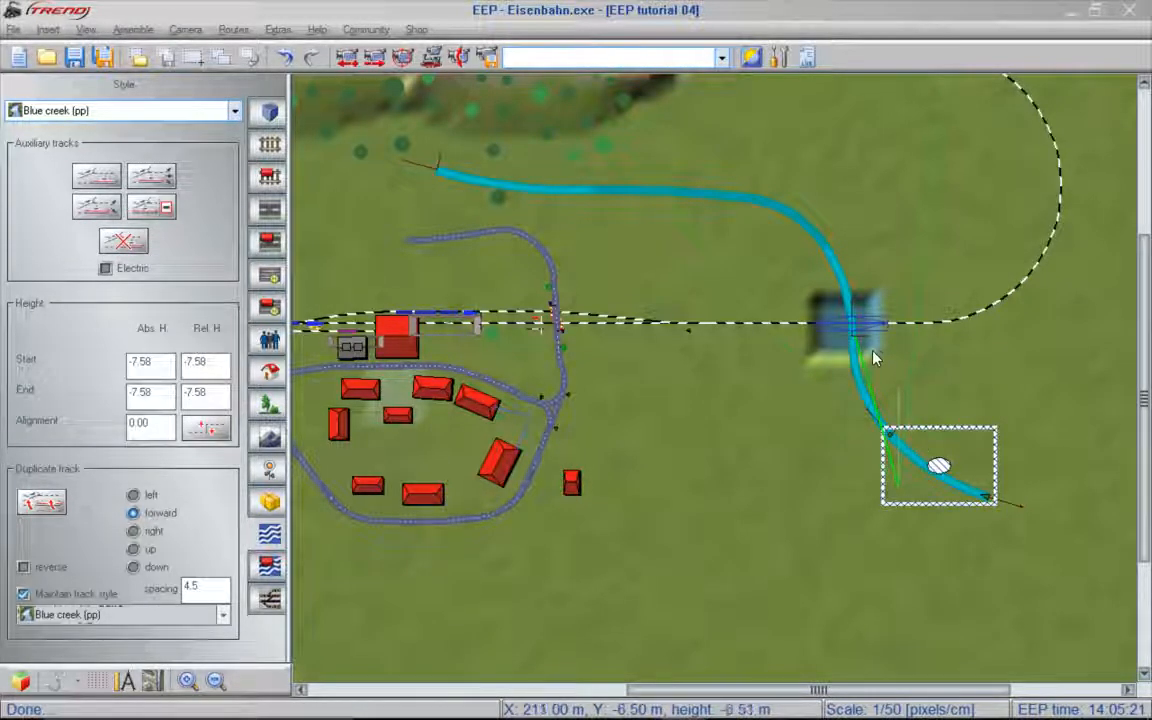
{"action": "scroll", "coordinate": [887, 362], "scroll_direction": "up", "scroll_amount": 3}
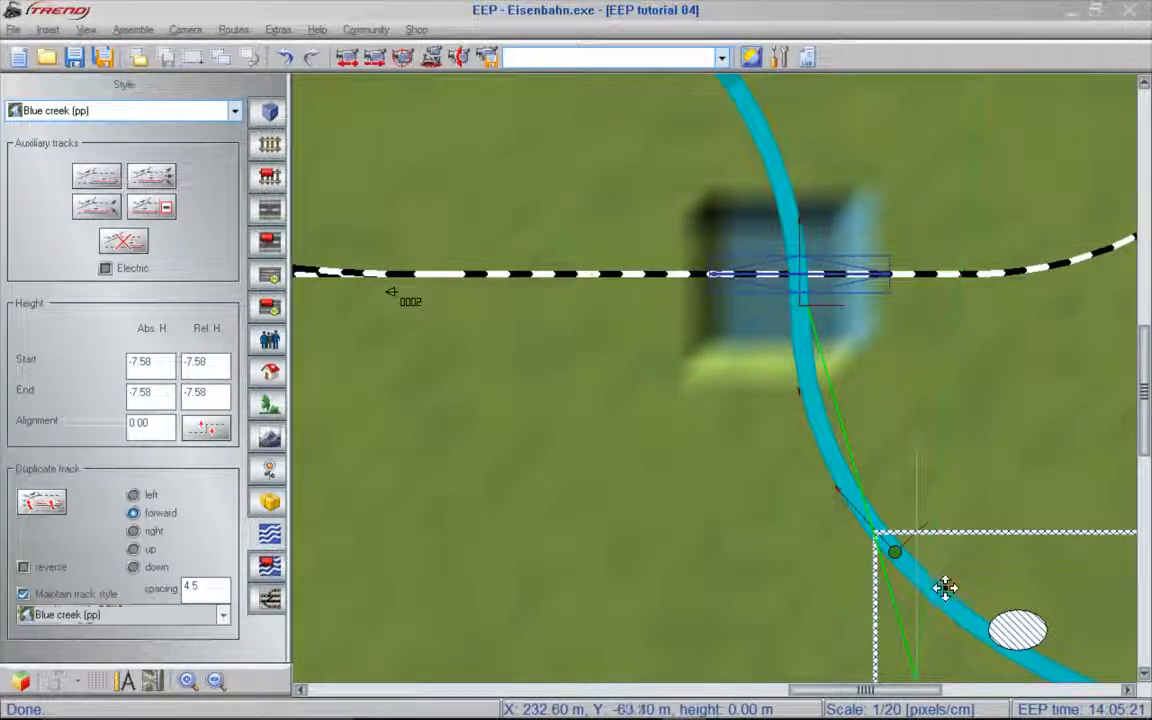
{"action": "left_click", "coordinate": [830, 450]}
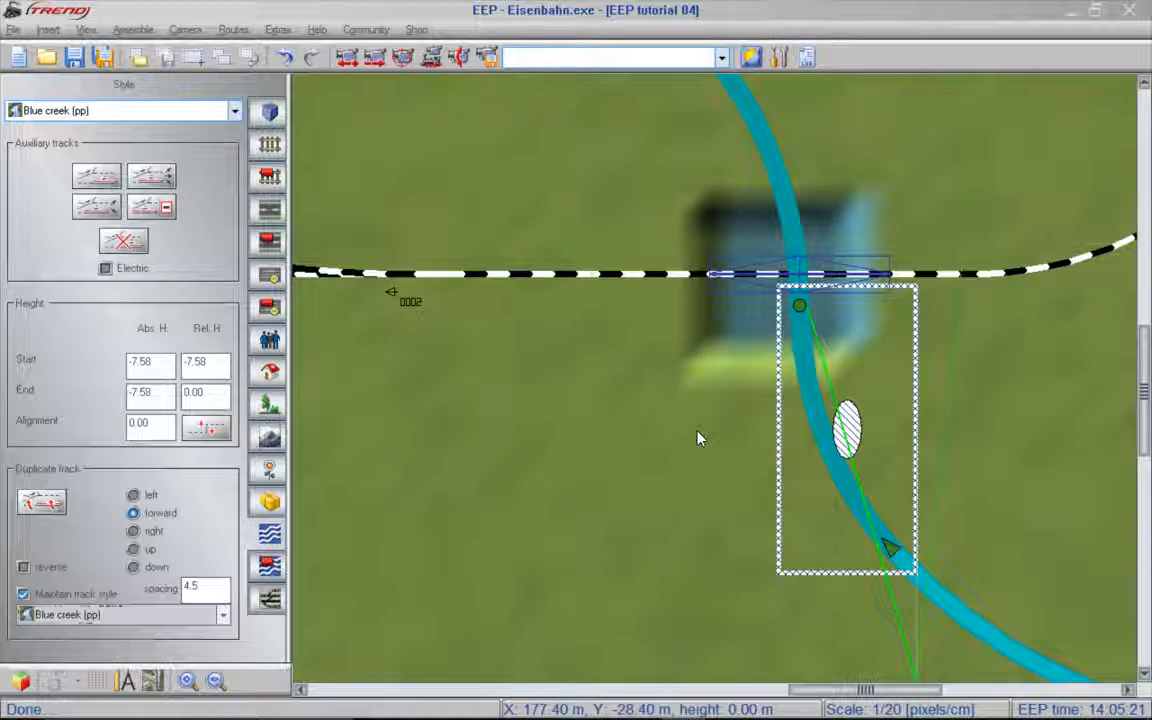
- Block-select the whole creek, align the ground to it, and enable Match surface to track level in the block settings
{"action": "scroll", "coordinate": [806, 474], "scroll_direction": "down", "scroll_amount": 3}
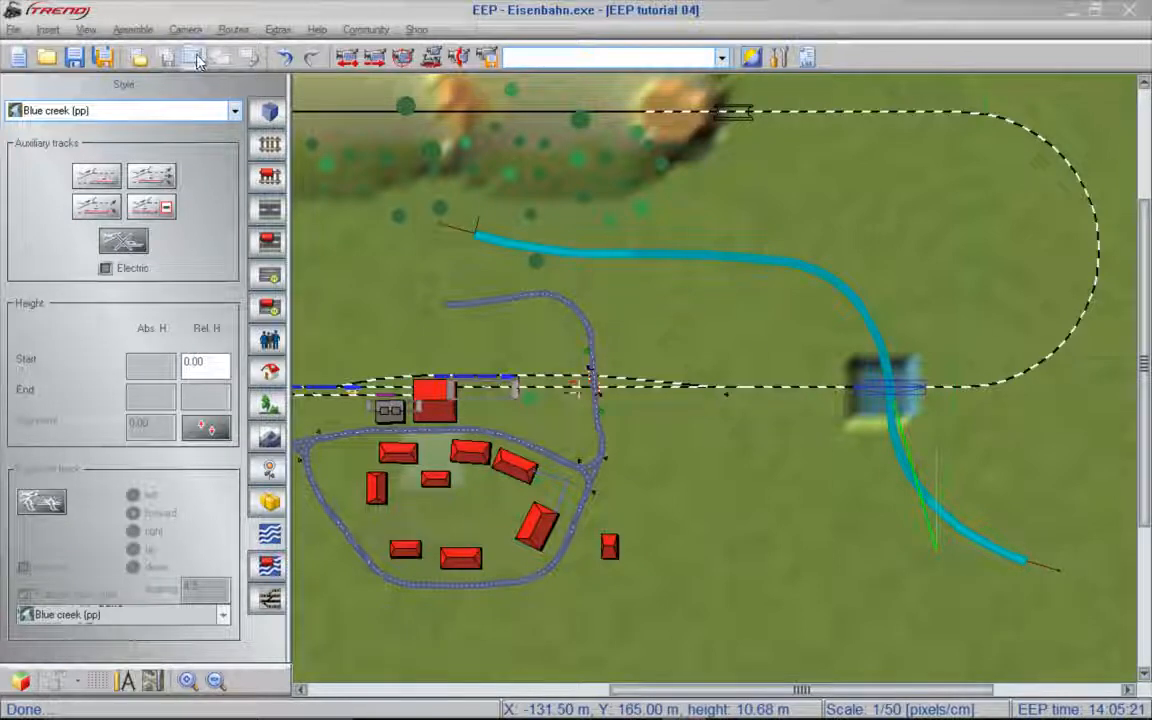
{"action": "left_click_drag", "start_coordinate": [432, 183], "coordinate": [1063, 596]}
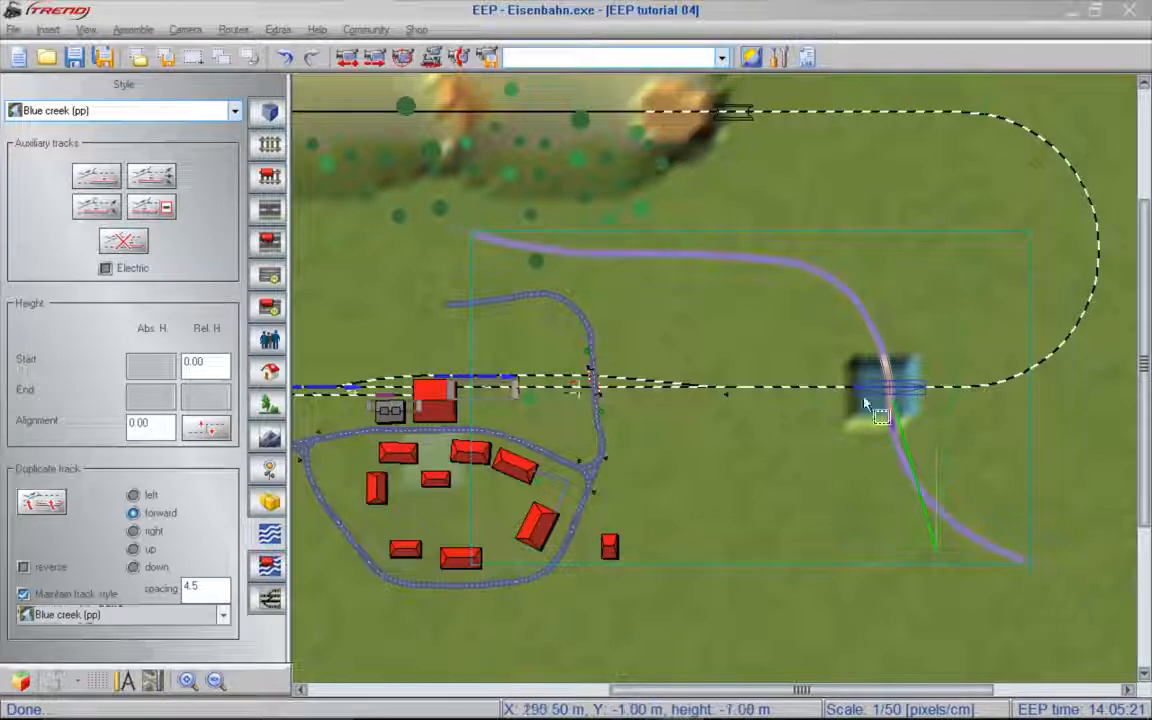
{"action": "left_click", "coordinate": [212, 431]}
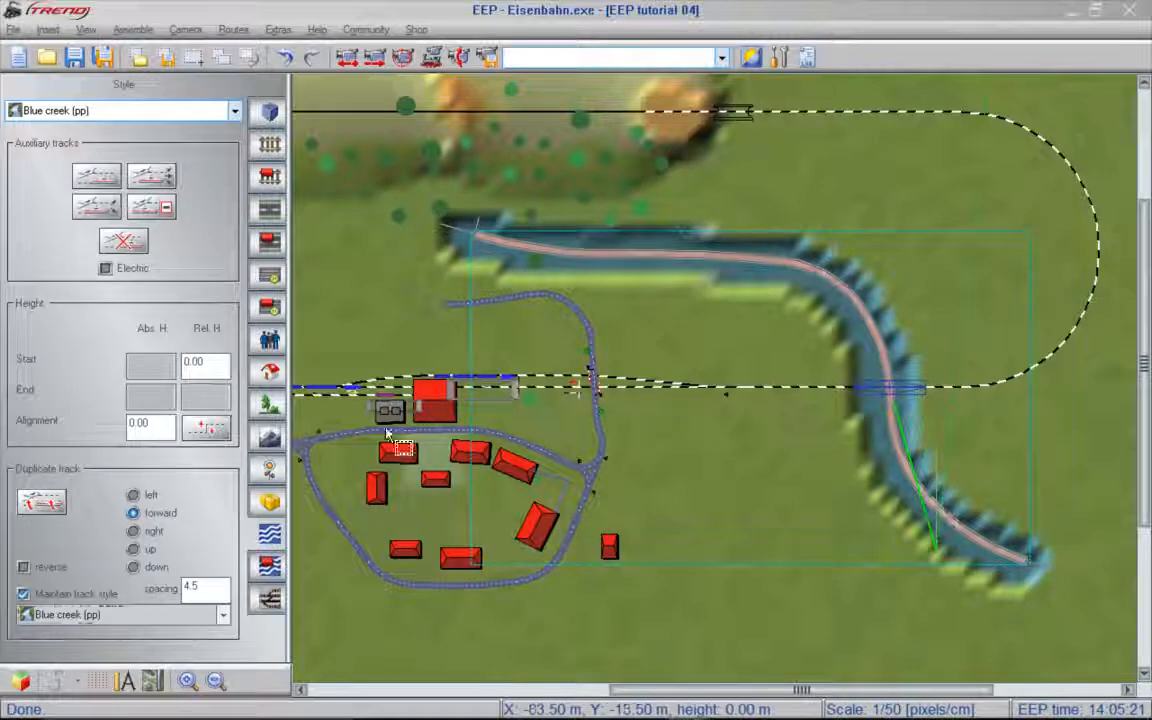
{"action": "right_click", "coordinate": [794, 431]}
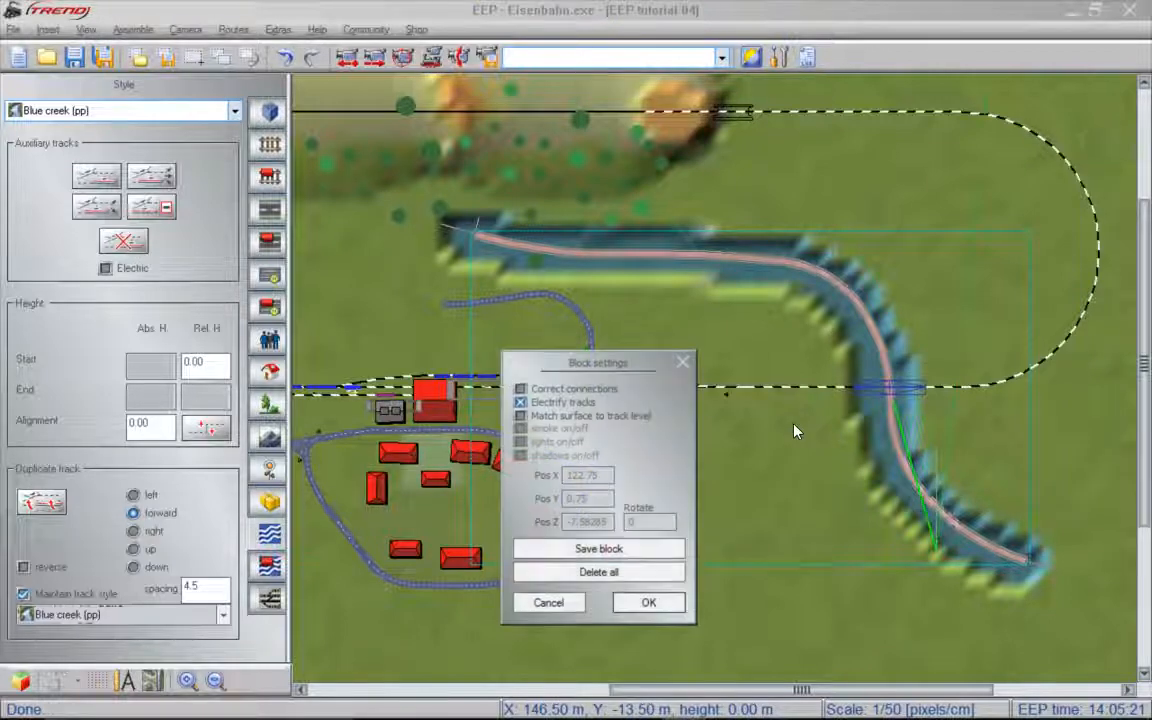
{"action": "left_click", "coordinate": [520, 415]}
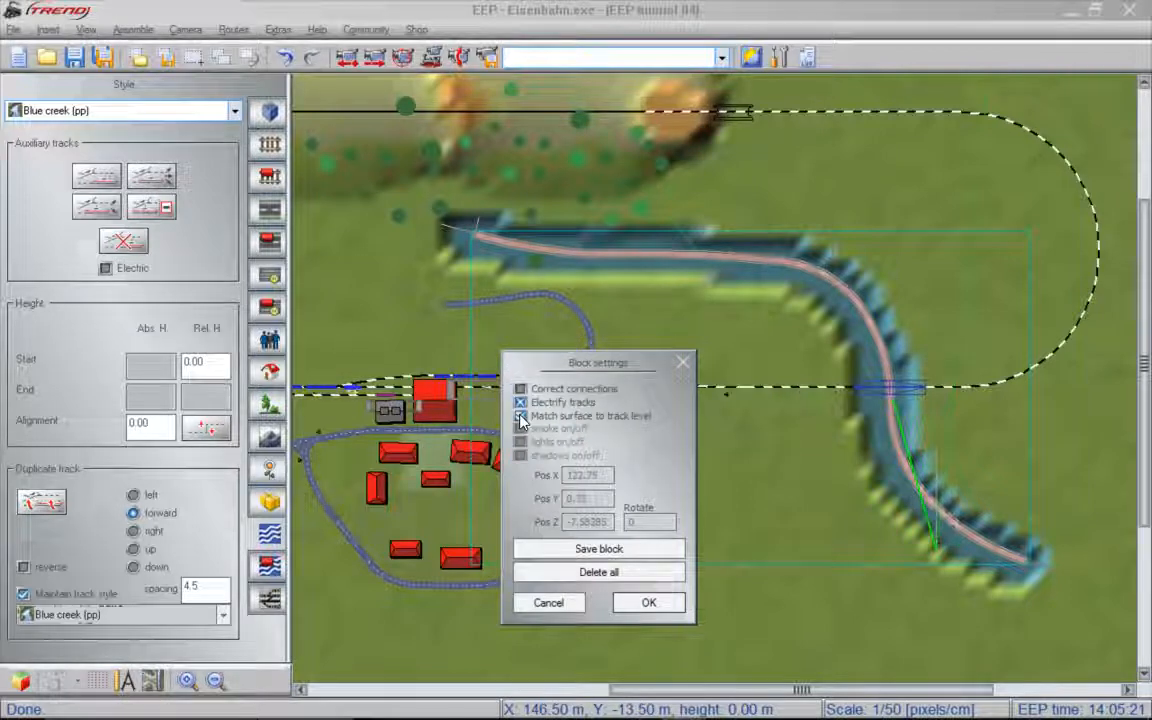
{"action": "left_click", "coordinate": [658, 603]}
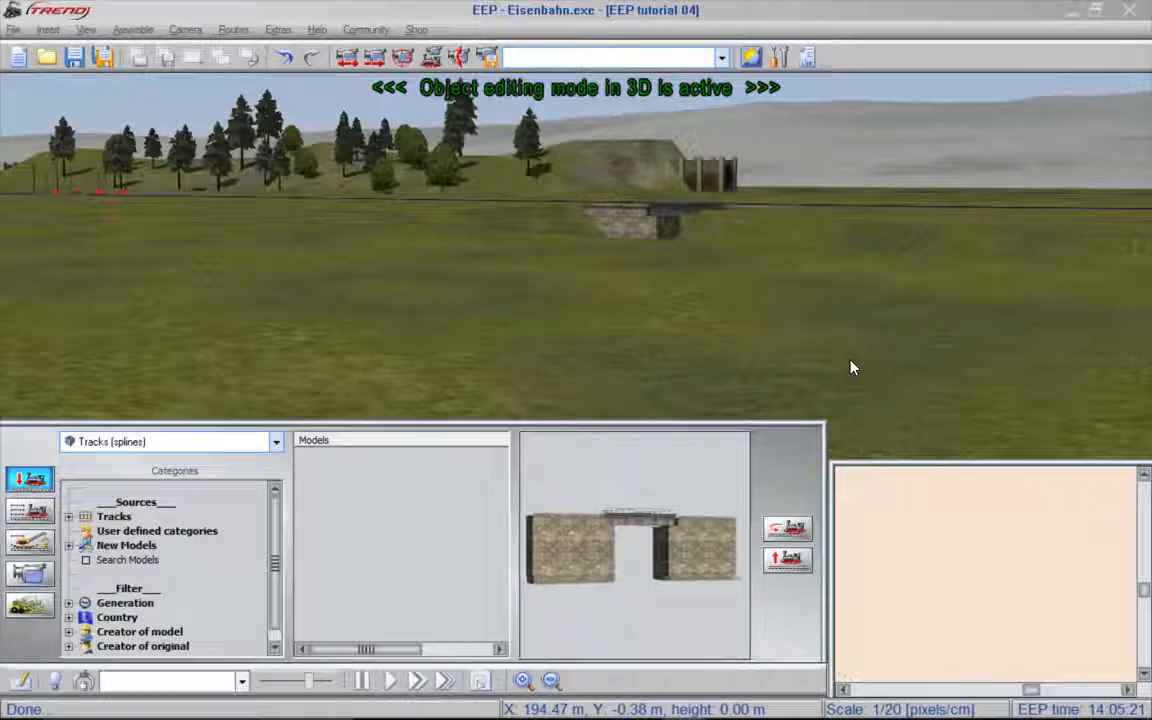
- In 3D surface creation, smooth the steep creek banks around the bridge with brush size 10 and intensity 30
{"action": "key", "text": "Up"}
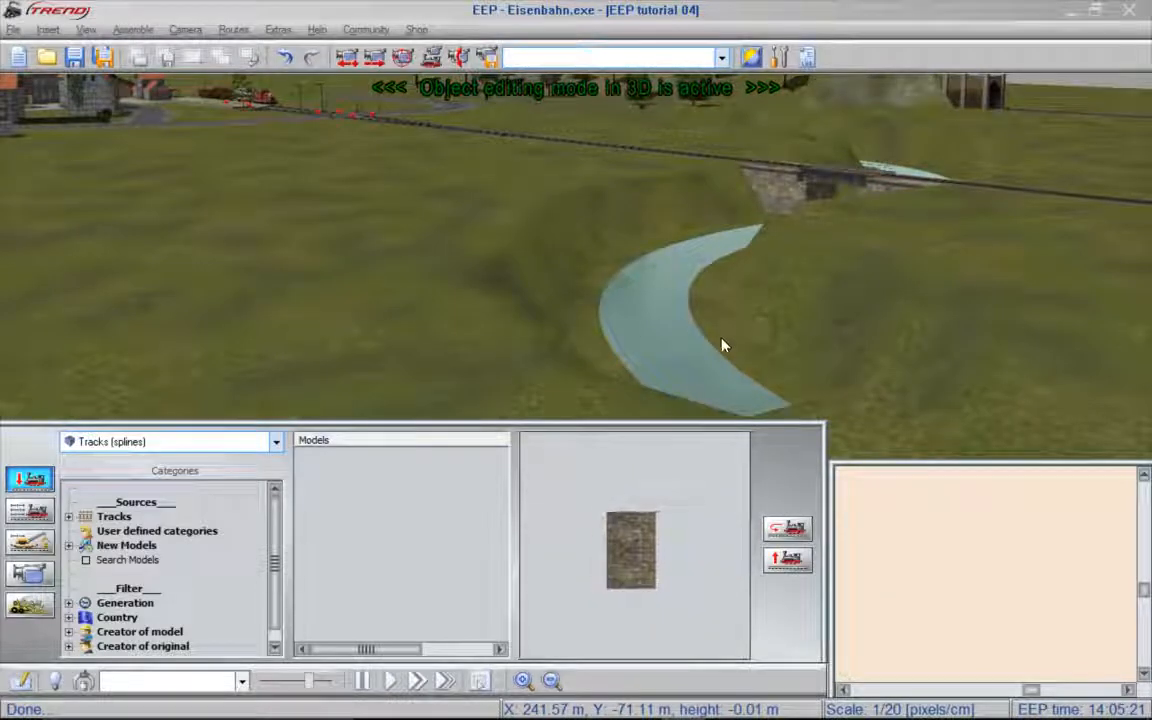
{"action": "left_click", "coordinate": [31, 607]}
{"action": "left_click", "coordinate": [274, 452]}
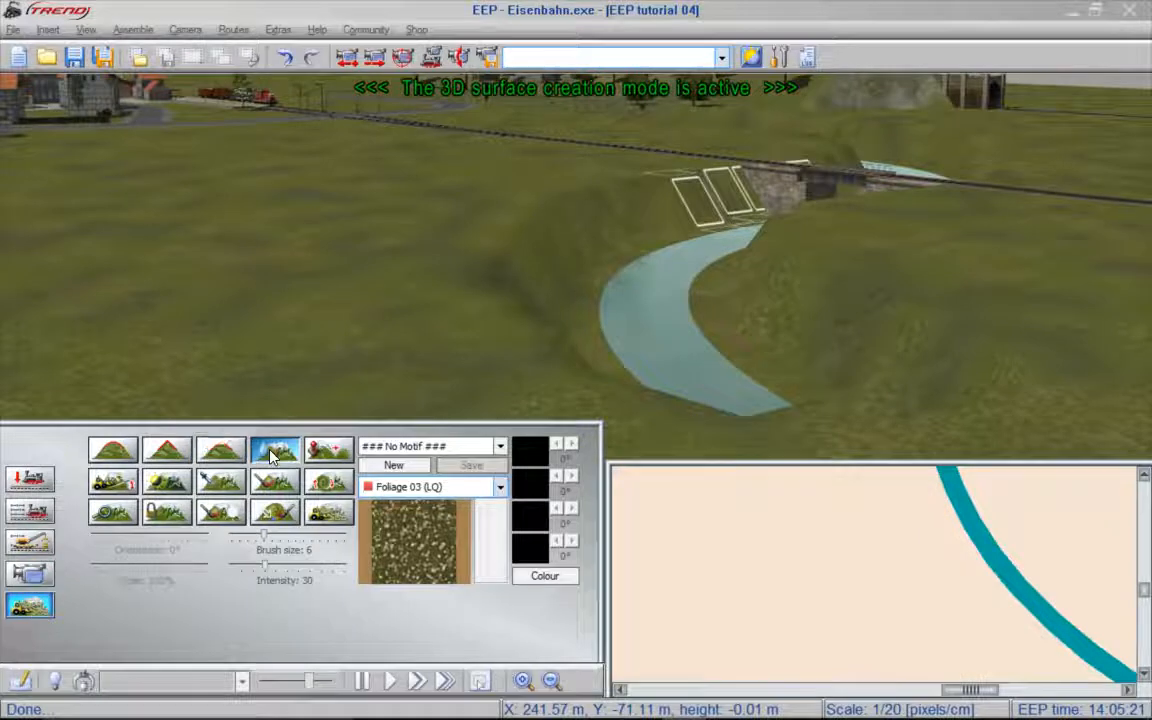
{"action": "left_click_drag", "start_coordinate": [268, 540], "coordinate": [295, 542]}
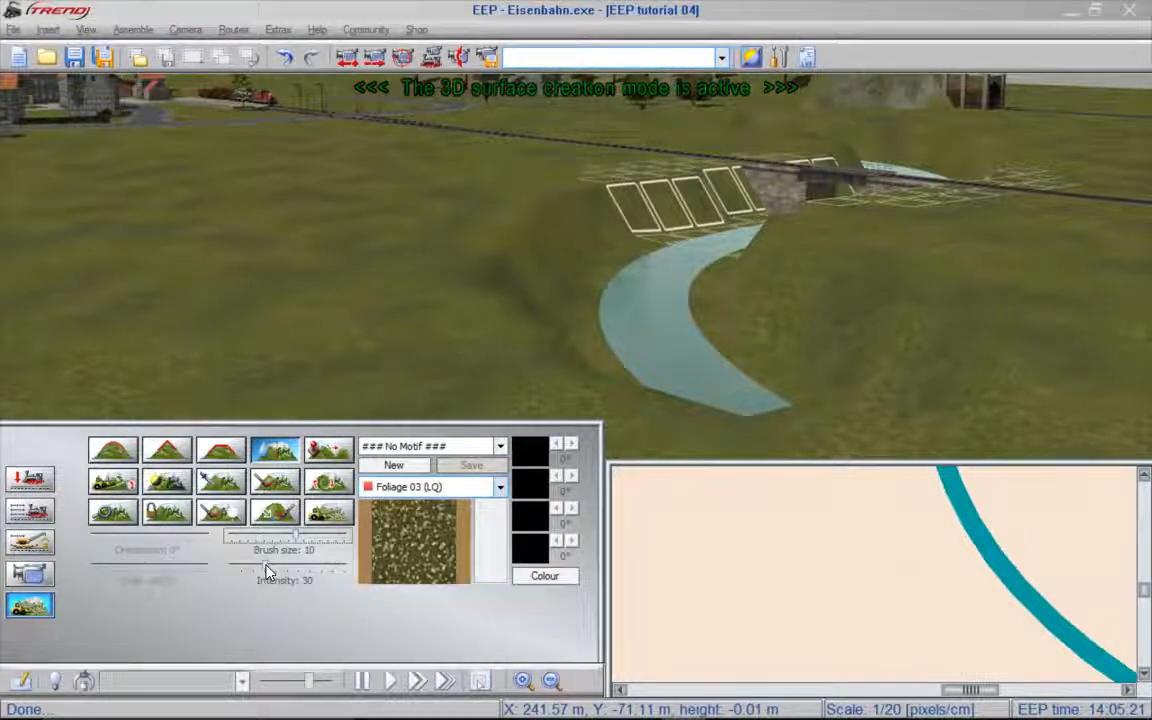
{"action": "left_click_drag", "start_coordinate": [538, 314], "coordinate": [520, 297]}
{"action": "mouse_move", "coordinate": [518, 268]}
{"action": "left_mouse_down"}
{"action": "mouse_move", "coordinate": [537, 226]}
{"action": "mouse_move", "coordinate": [612, 234]}
{"action": "mouse_move", "coordinate": [689, 213]}
{"action": "left_mouse_up"}
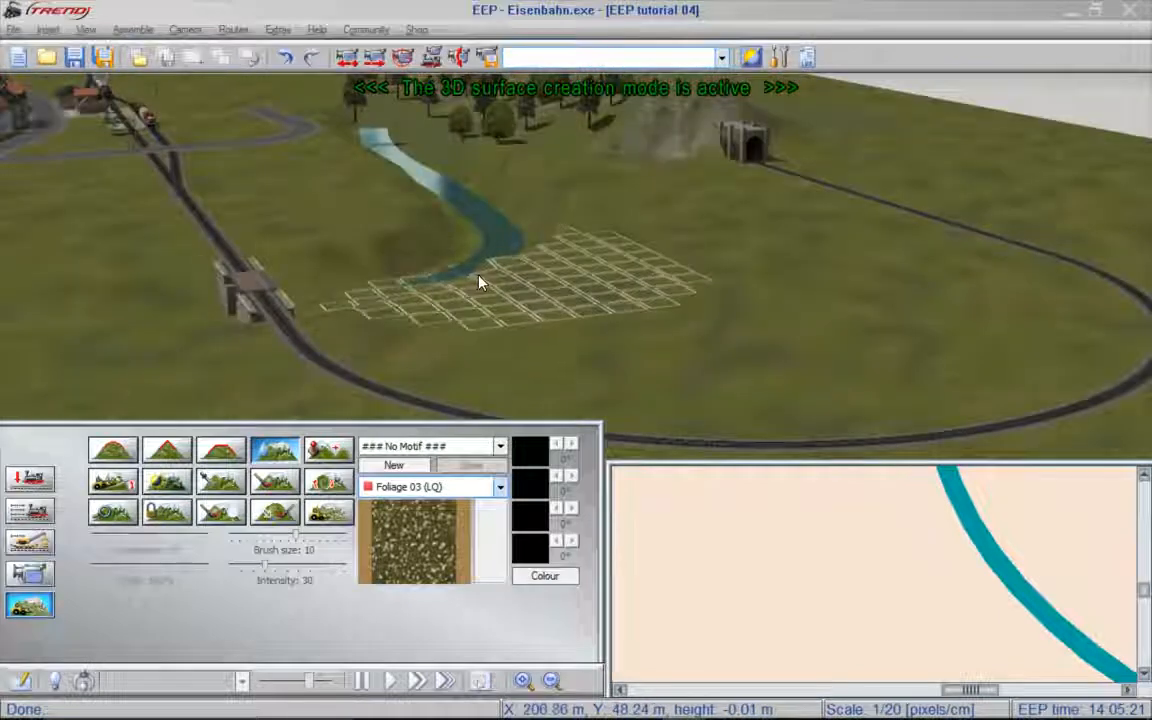
{"action": "mouse_move", "coordinate": [482, 283]}
{"action": "left_mouse_down"}
{"action": "mouse_move", "coordinate": [558, 255]}
{"action": "mouse_move", "coordinate": [571, 206]}
{"action": "mouse_move", "coordinate": [553, 193]}
{"action": "mouse_move", "coordinate": [448, 243]}
{"action": "mouse_move", "coordinate": [350, 263]}
{"action": "mouse_move", "coordinate": [396, 210]}
{"action": "mouse_move", "coordinate": [391, 224]}
{"action": "mouse_move", "coordinate": [357, 158]}
{"action": "left_mouse_up"}
- Block-select the entire creek in the 2D plan and realign the ground to it with alignment 0.00
{"action": "left_click", "coordinate": [194, 58]}
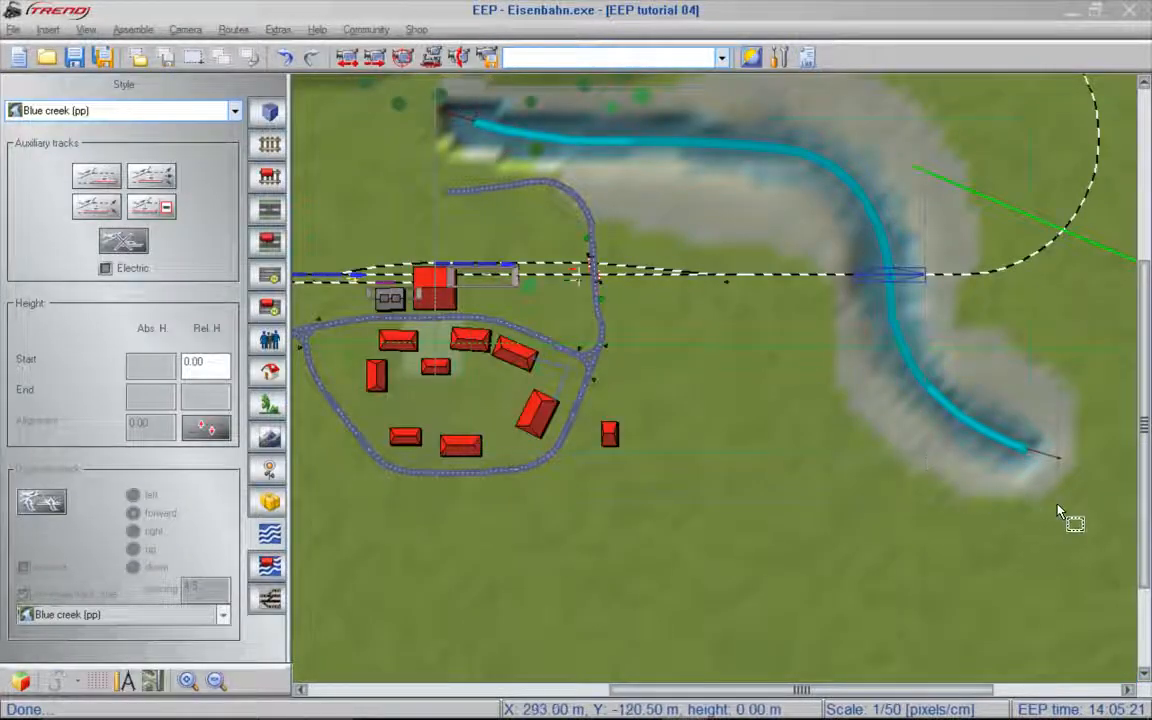
{"action": "left_click", "coordinate": [1016, 505]}
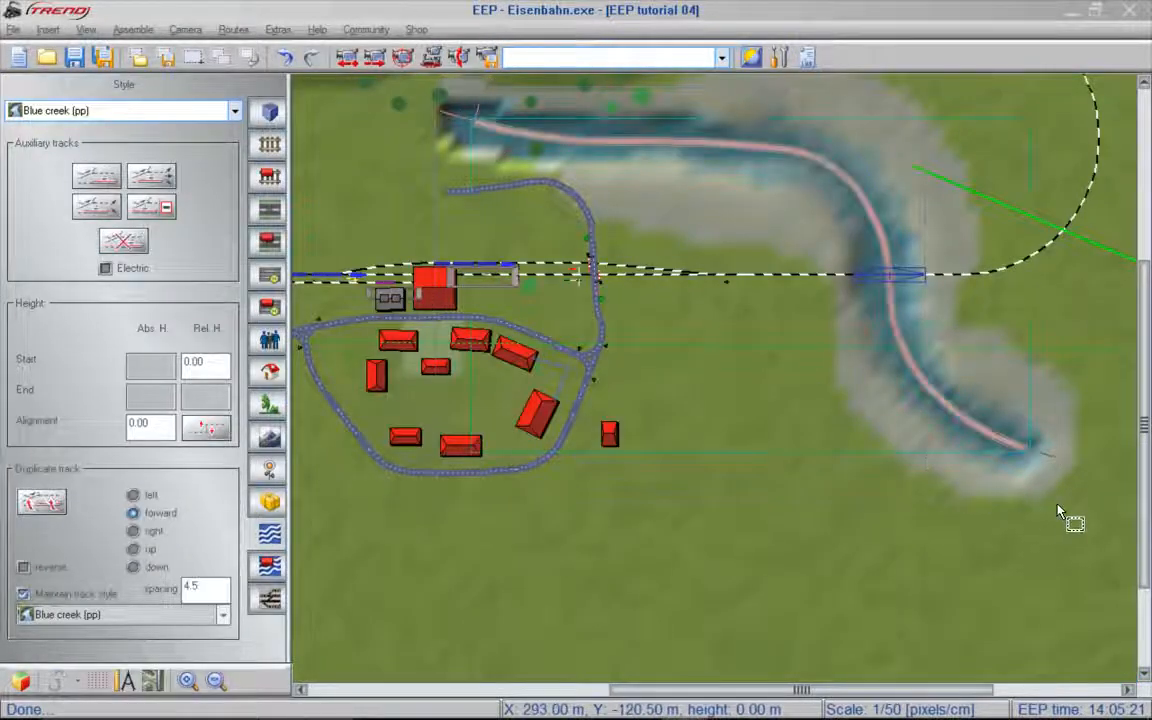
{"action": "left_click", "coordinate": [213, 430]}
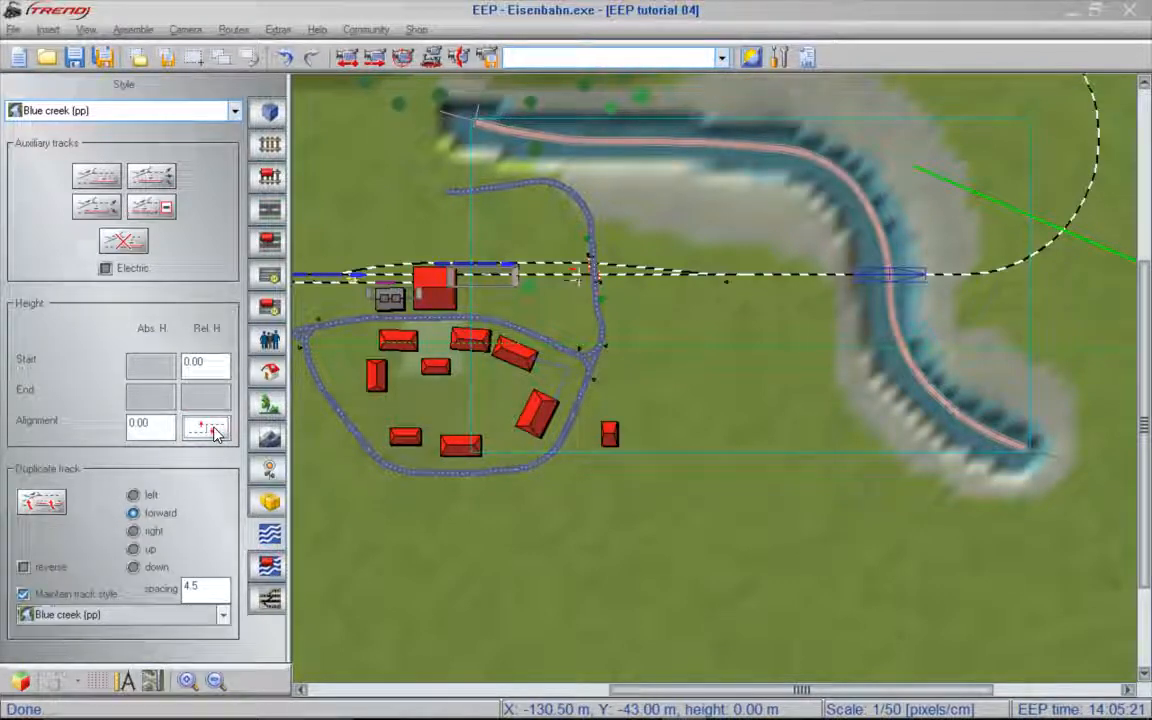
- Return to 3D surface creation and smooth the jagged creek banks beyond the bridge with brush size 4 and intensity 30
{"action": "left_click", "coordinate": [22, 683]}
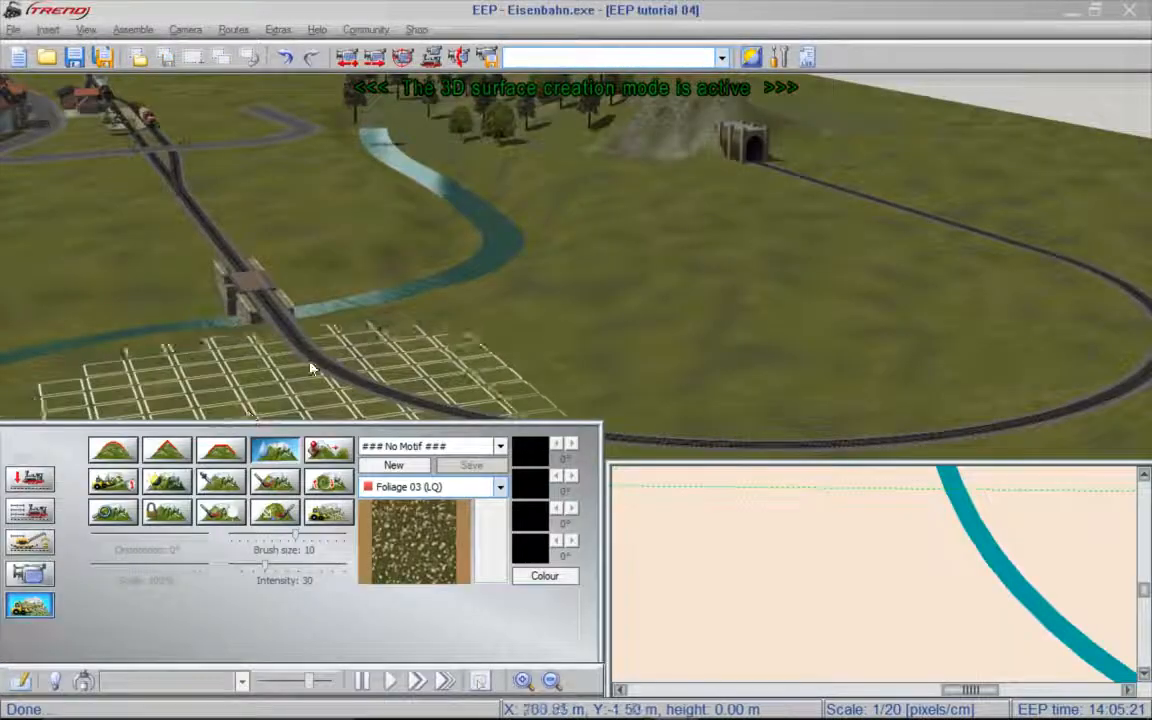
{"action": "middle_click_drag", "start_coordinate": [490, 251], "coordinate": [288, 360]}
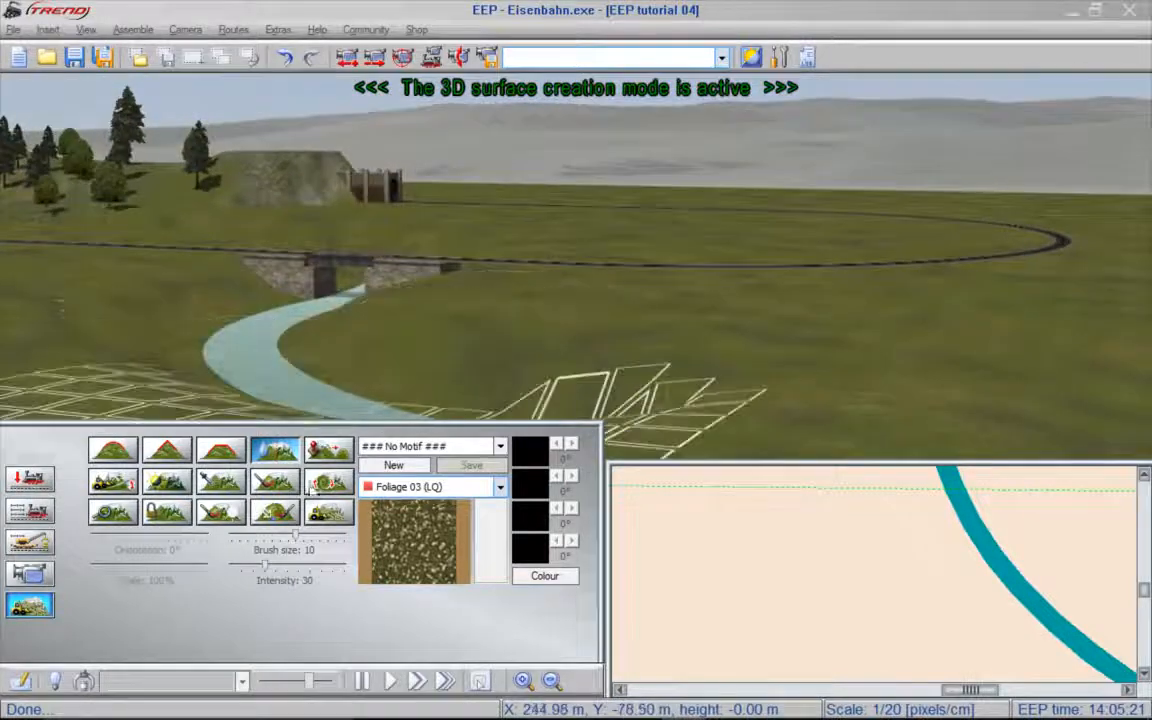
{"action": "left_click_drag", "start_coordinate": [297, 541], "coordinate": [250, 542]}
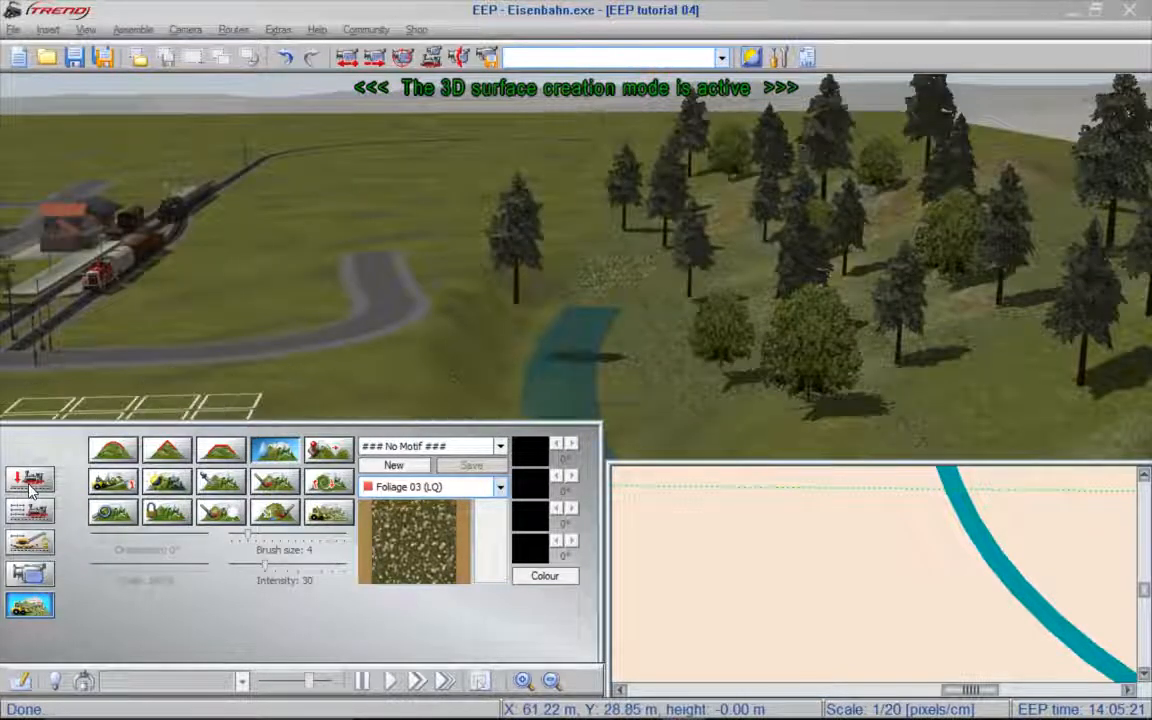
- In 3D object editing for landscape elements, enable Match object position height to surface and move the creek-side conifer toward the wooded hill
{"action": "left_click", "coordinate": [30, 481]}
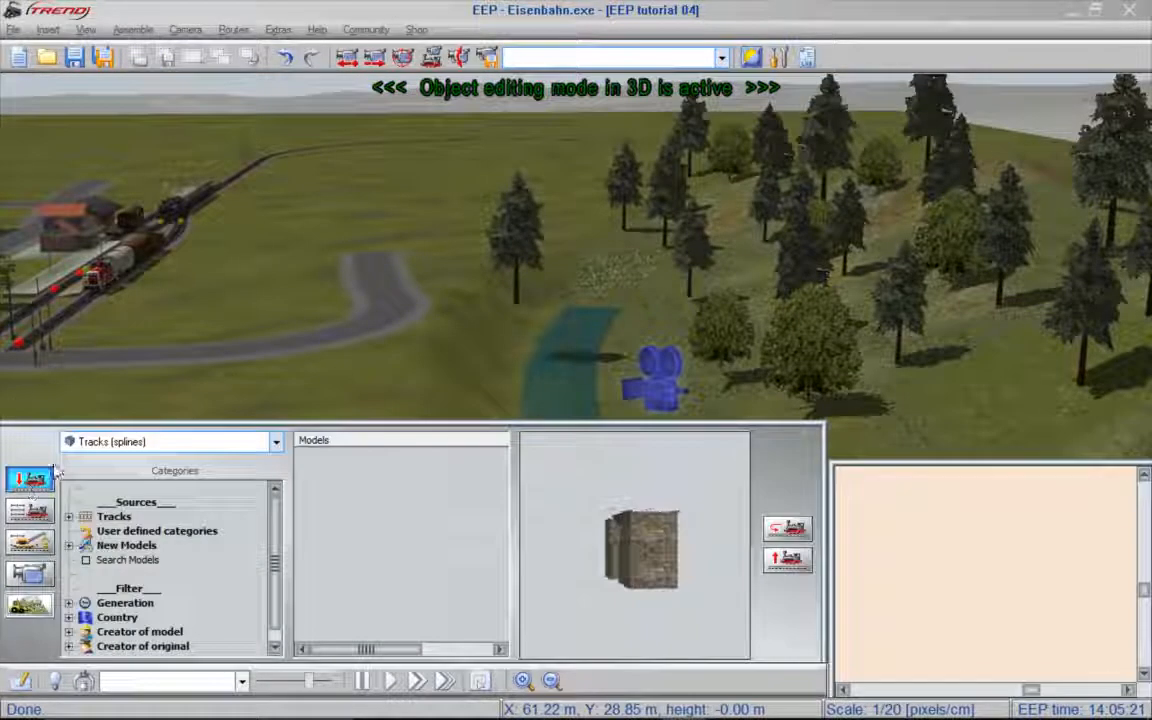
{"action": "left_click", "coordinate": [118, 446]}
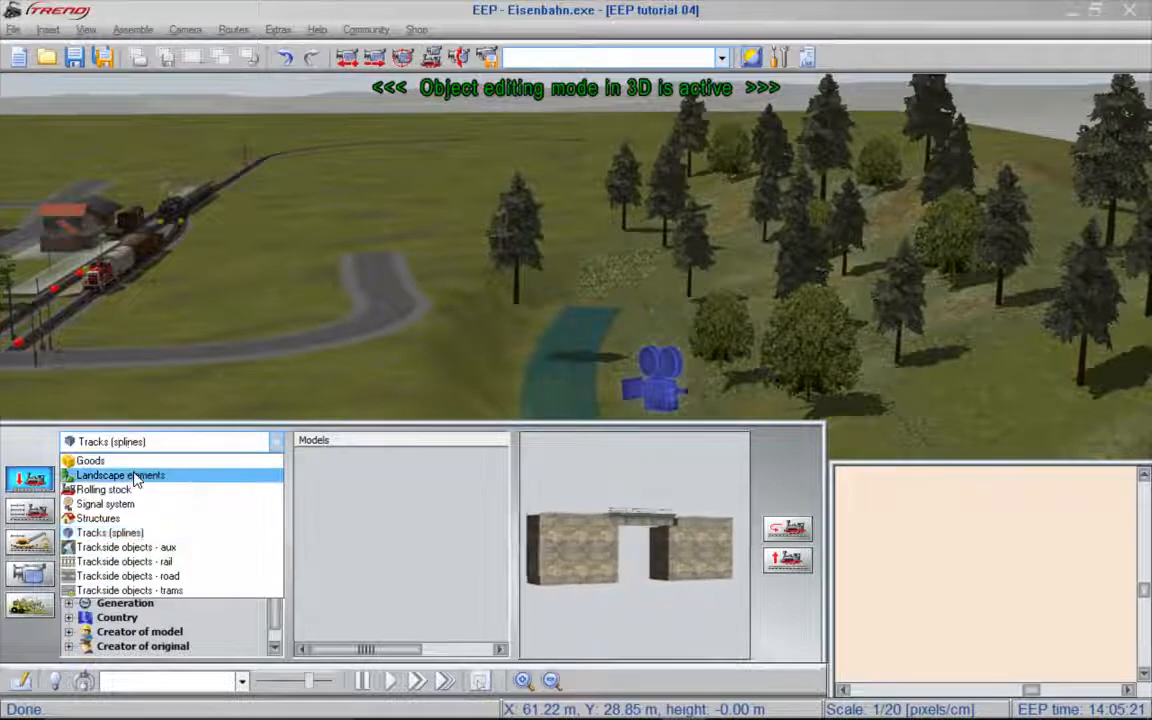
{"action": "left_click", "coordinate": [140, 473]}
{"action": "left_click", "coordinate": [48, 30]}
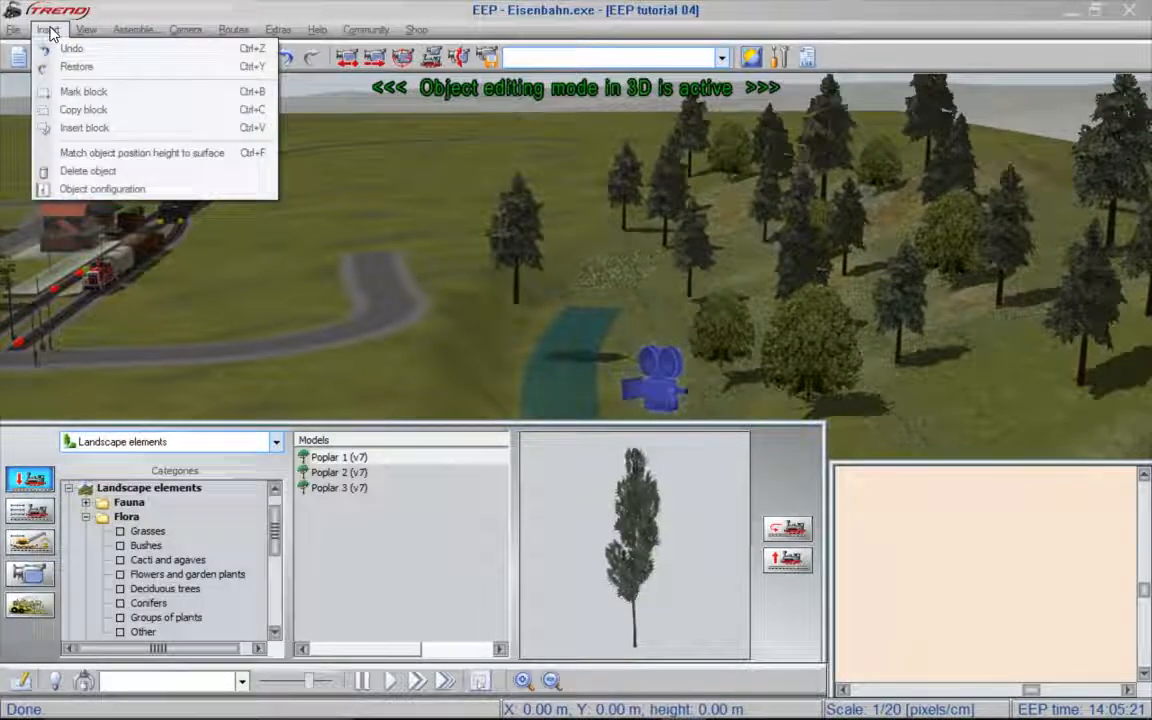
{"action": "left_click", "coordinate": [209, 154]}
{"action": "left_click", "coordinate": [507, 252]}
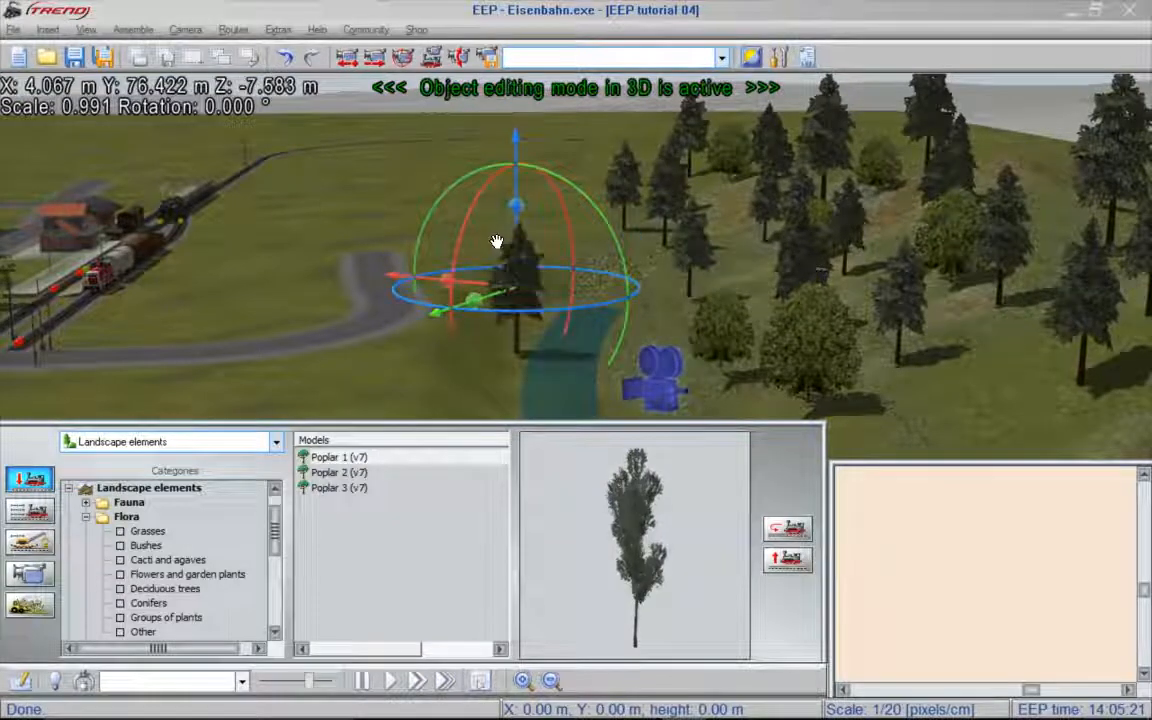
{"action": "left_click_drag", "start_coordinate": [470, 278], "coordinate": [1018, 319]}
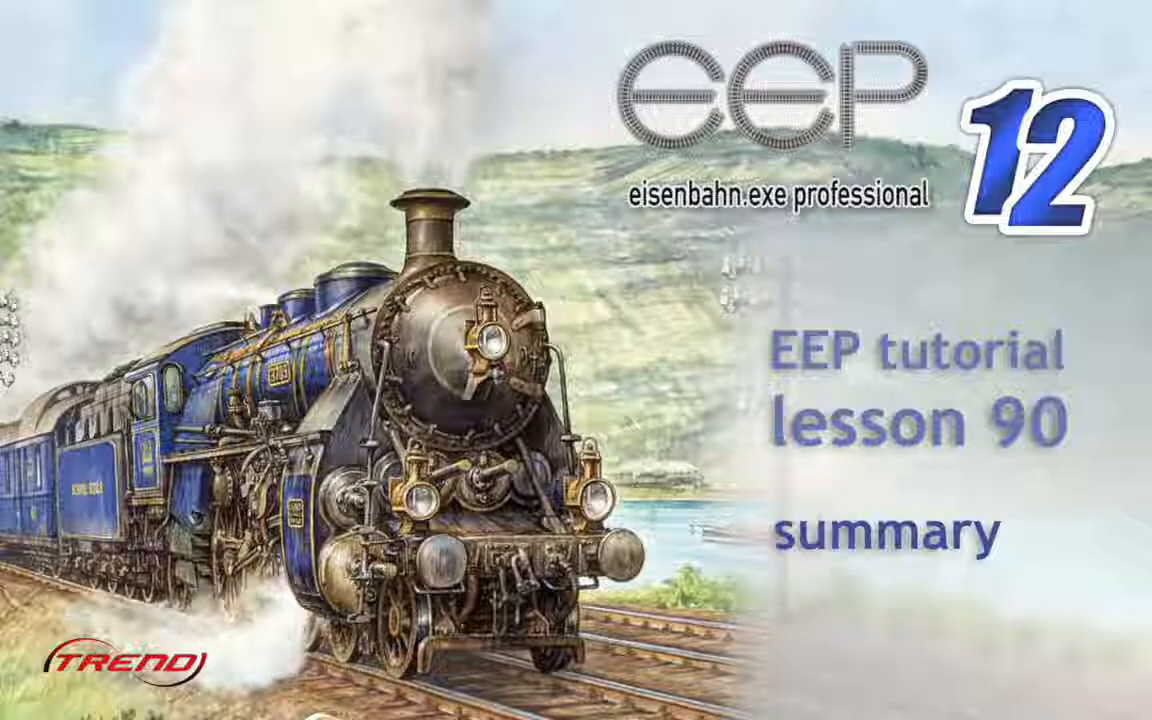